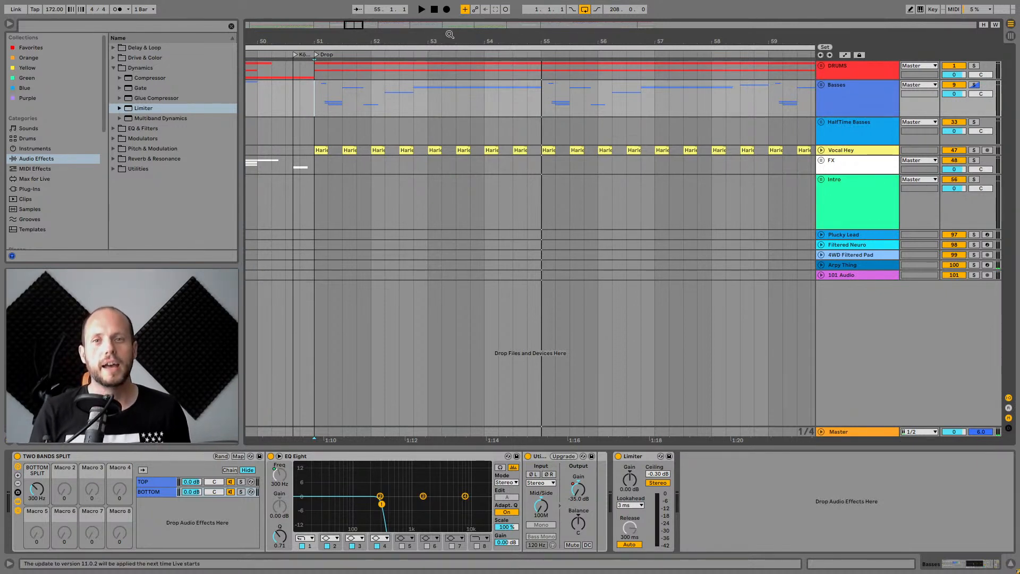
# Zoom out to show the whole arrangement and stop playback.
pyautogui.moveTo(449, 35); pyautogui.dragTo(534, 34)
pyautogui.hotkey('ctrl', 'a')
pyautogui.press('z')
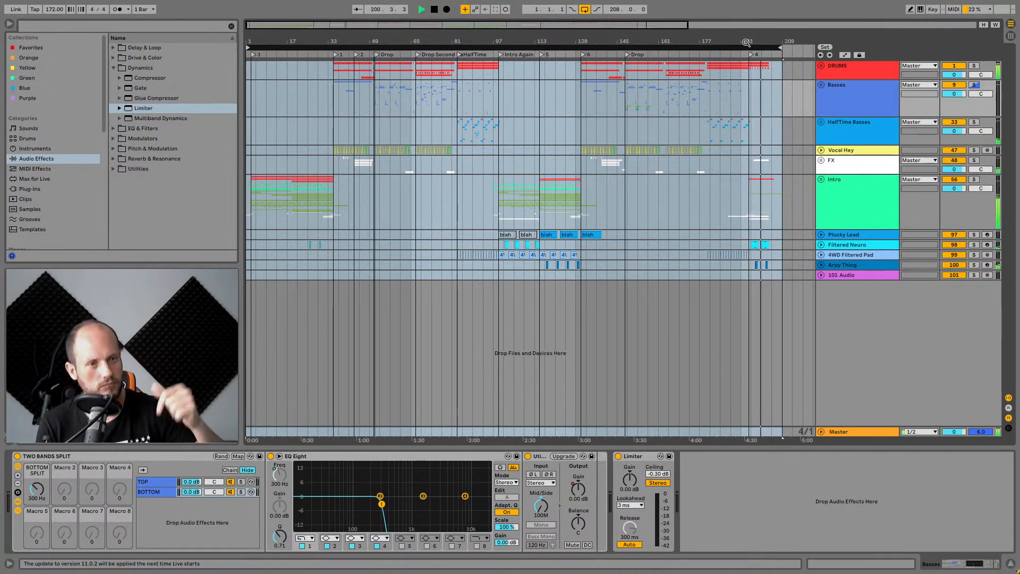
pyautogui.click(435, 11)
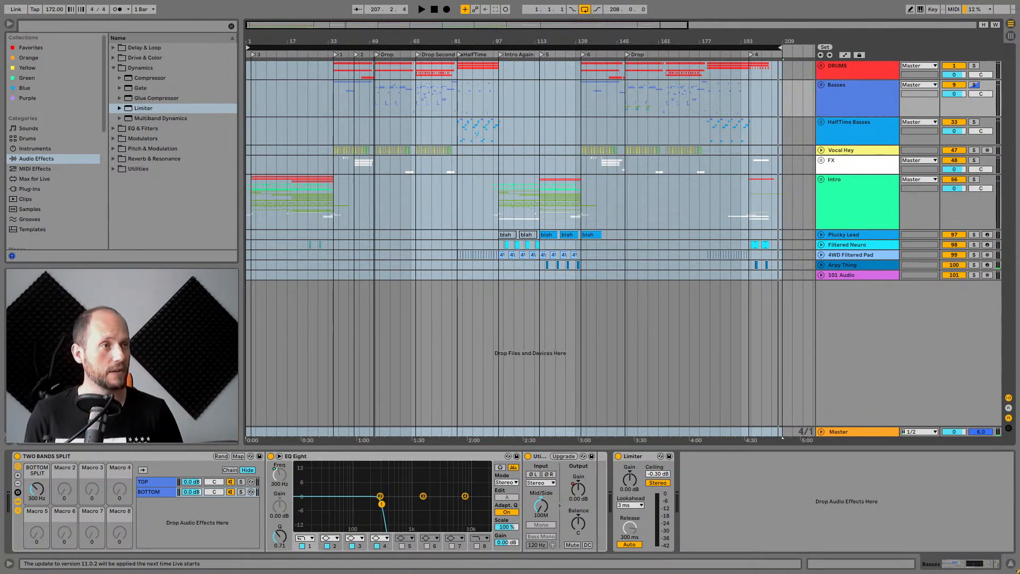
# Switch to the browser, maximize it and view the Noisia Style Neuro Drum and Bass Start to Finish course page.
pyautogui.moveTo(525, 106); pyautogui.dragTo(533, 94)
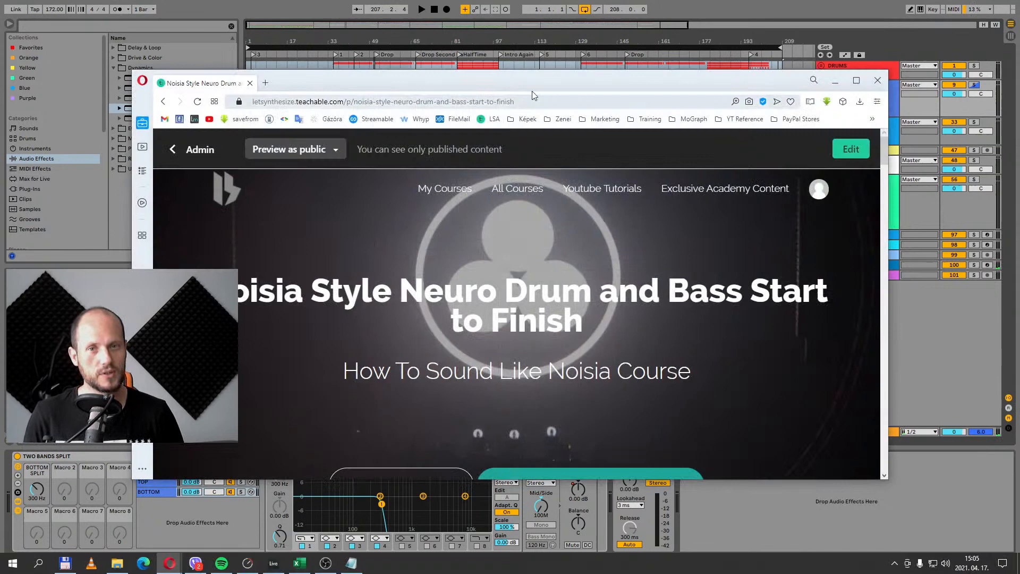
pyautogui.doubleClick(571, 72)
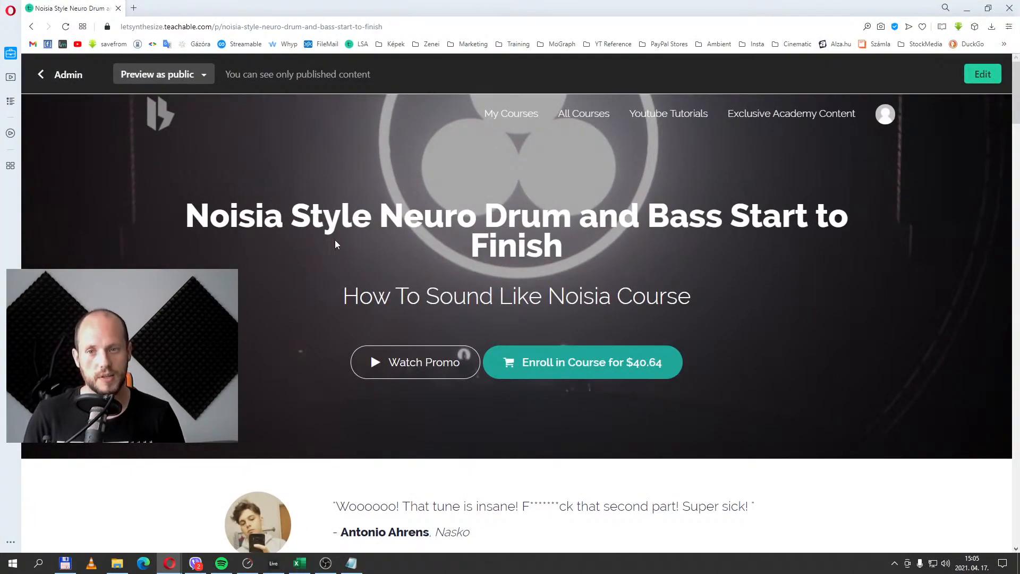
pyautogui.click(135, 28)
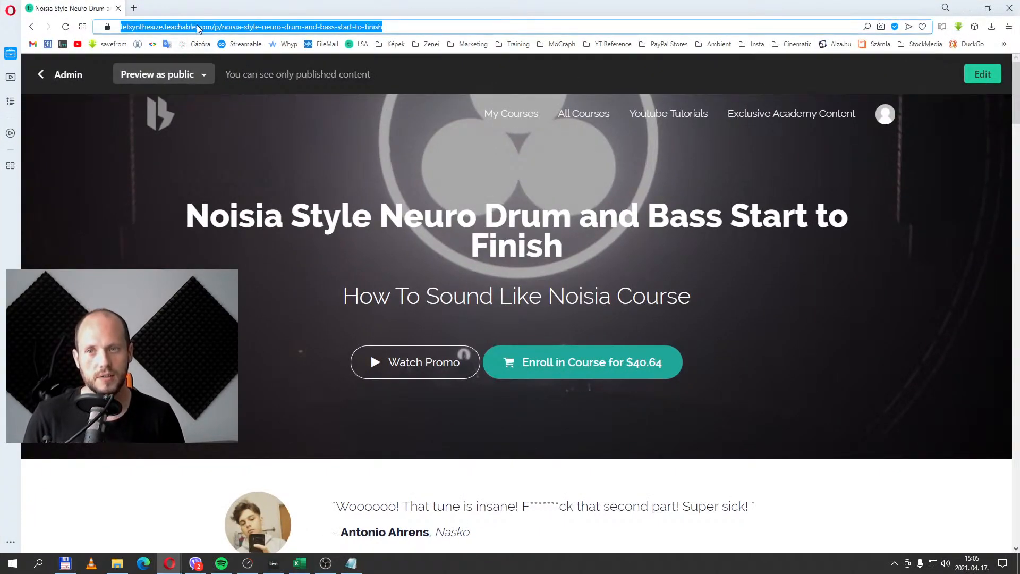
pyautogui.click(348, 187)
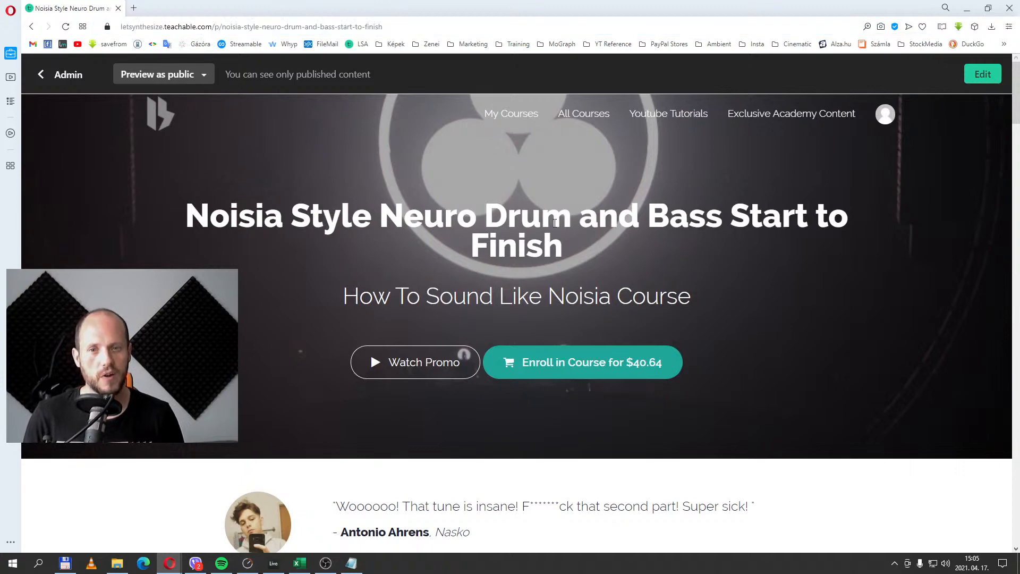
pyautogui.scroll(-1, 446, 302)
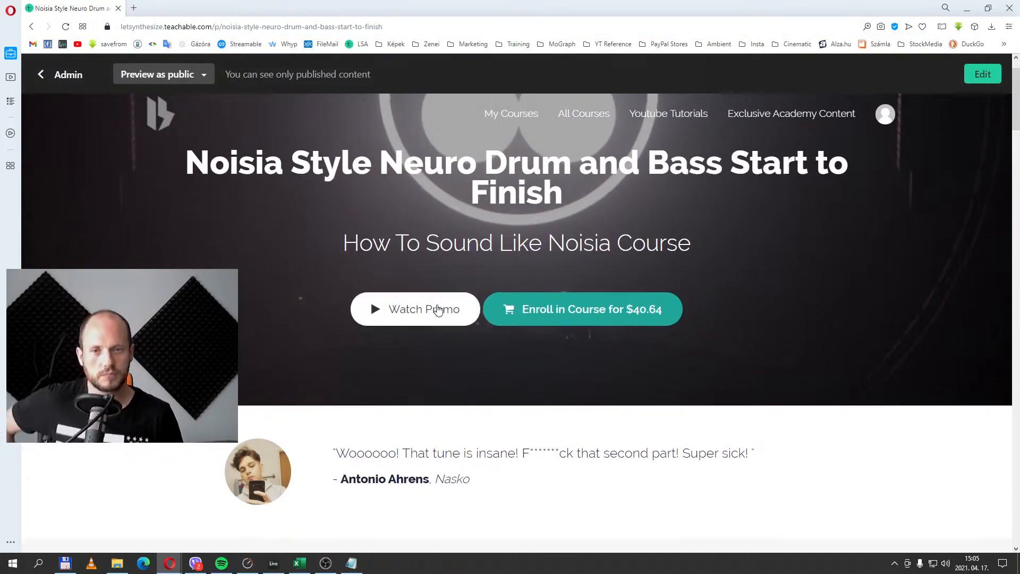
pyautogui.scroll(1, 421, 313)
# Play the course promo video, skipping through several points, then close it.
pyautogui.click(427, 360)
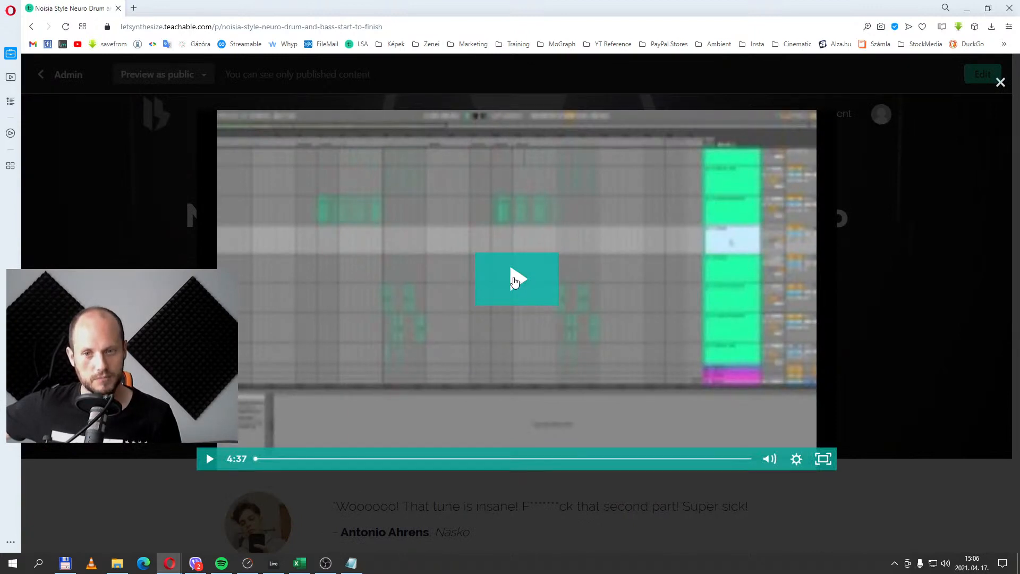
pyautogui.click(514, 281)
pyautogui.click(208, 460)
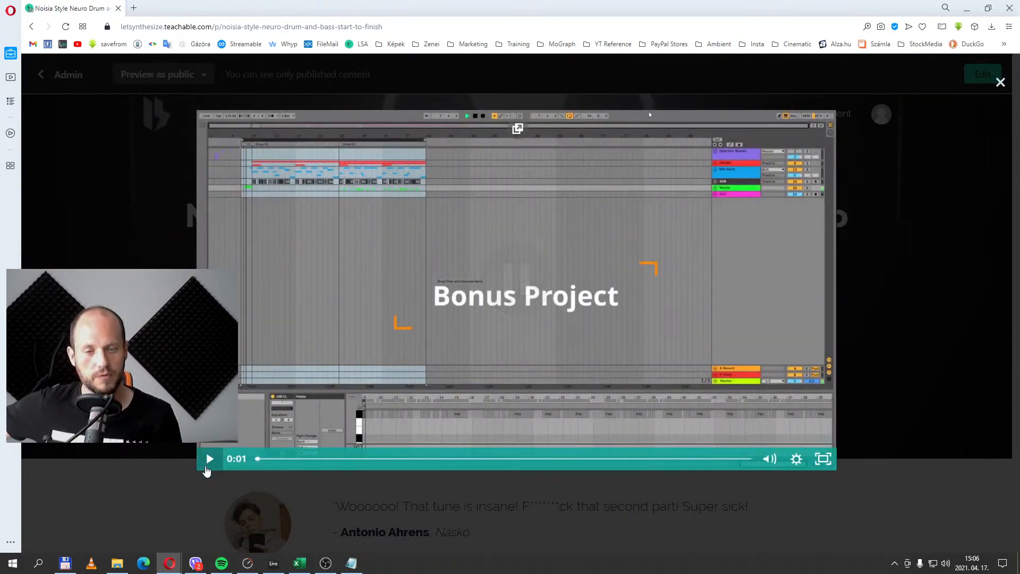
pyautogui.click(394, 460)
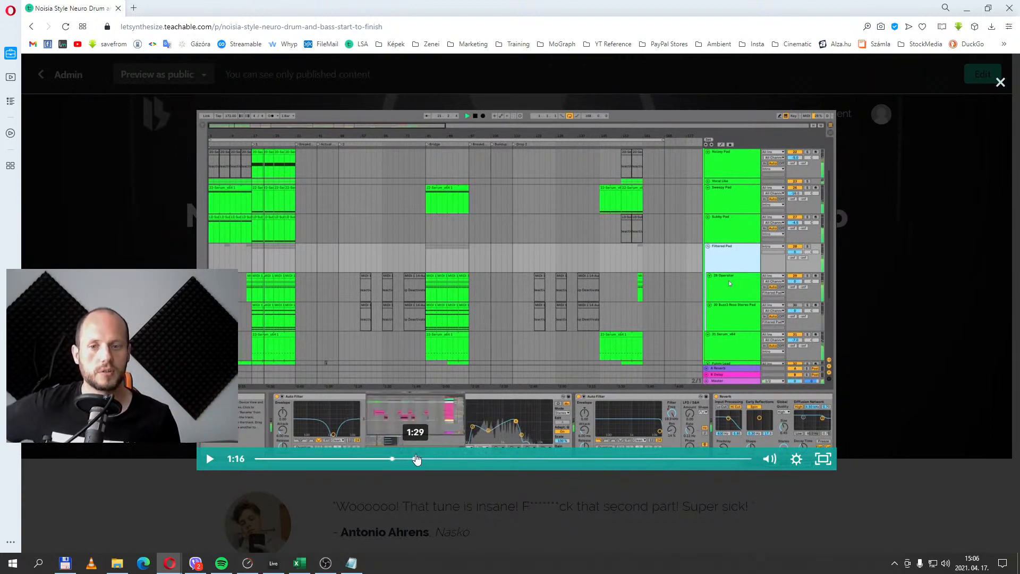
pyautogui.click(417, 465)
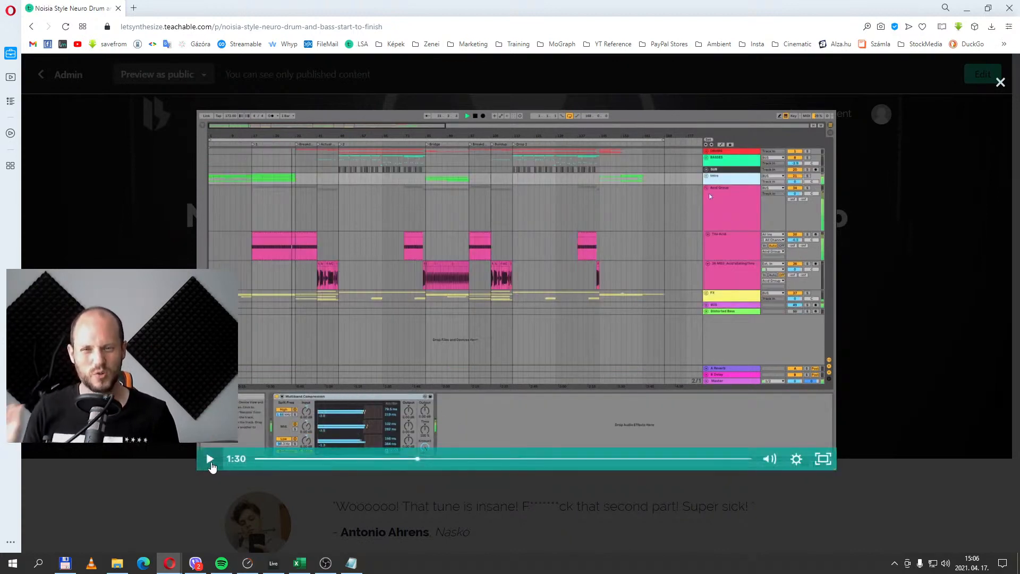
pyautogui.click(211, 459)
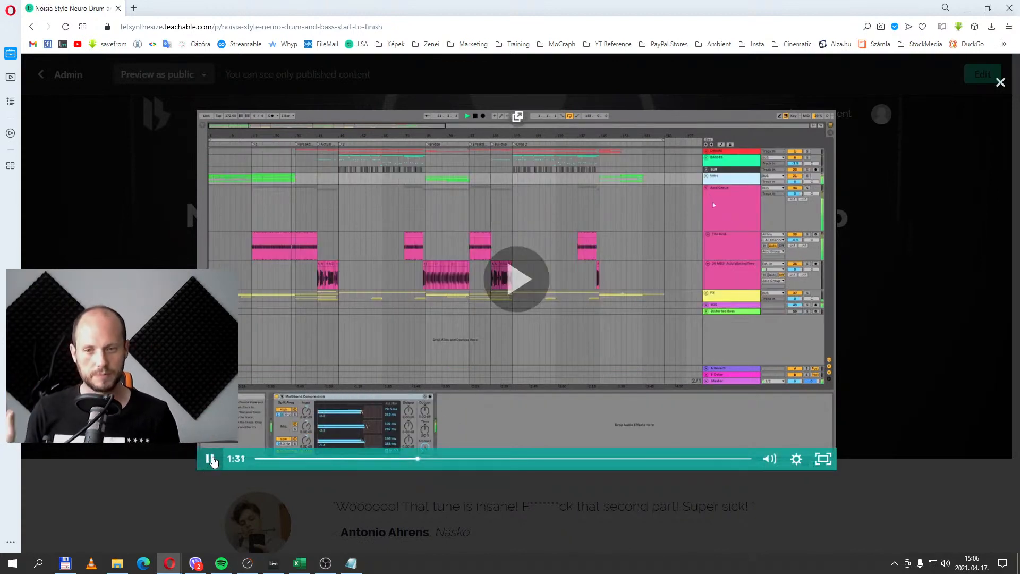
pyautogui.click(459, 459)
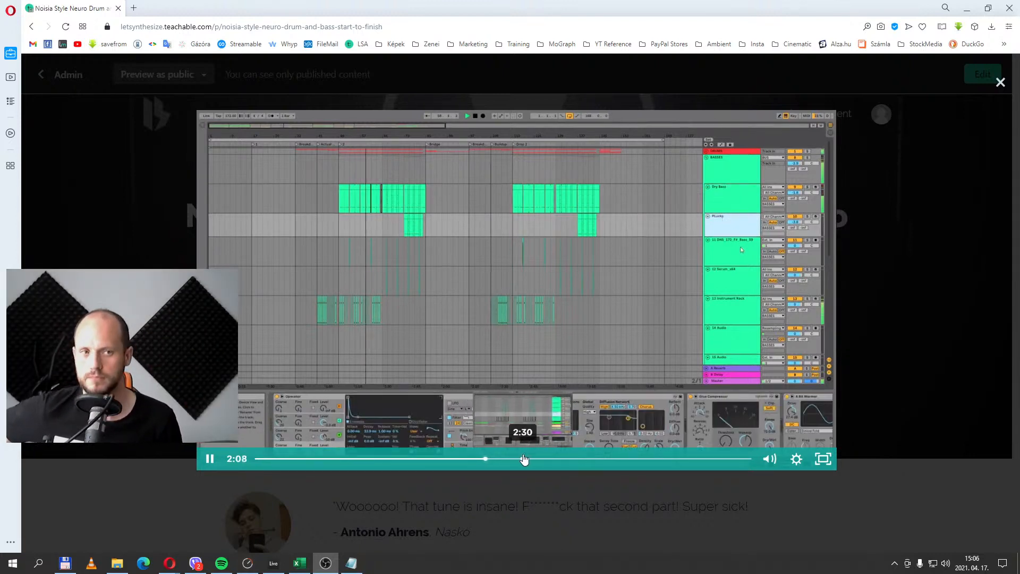
pyautogui.click(512, 459)
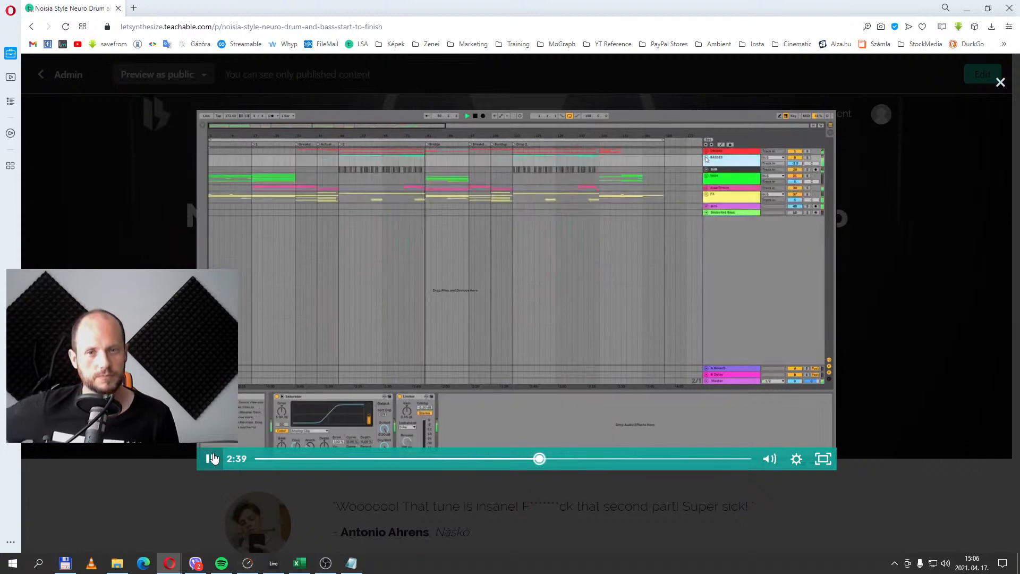
pyautogui.click(683, 359)
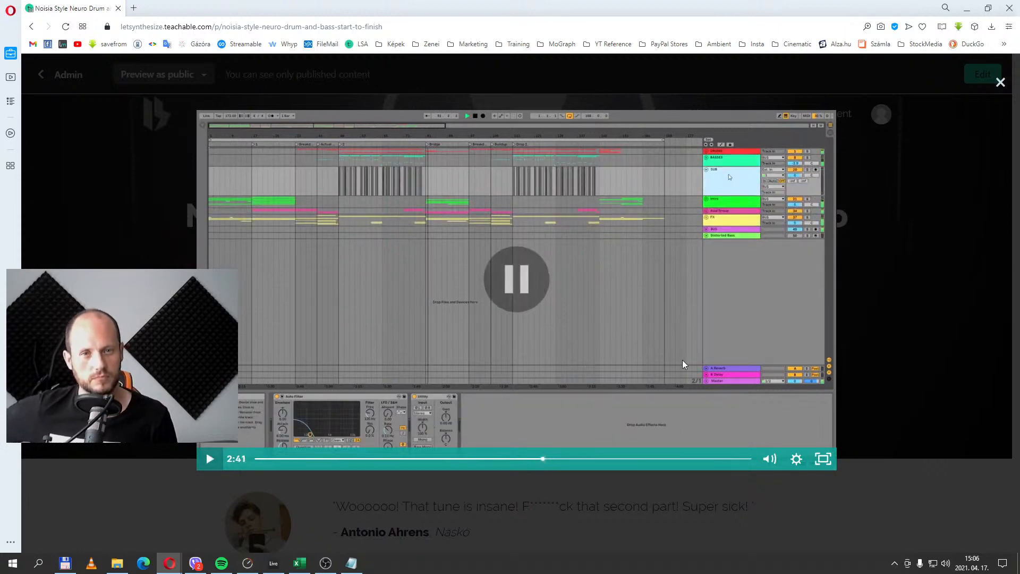
pyautogui.click(1000, 81)
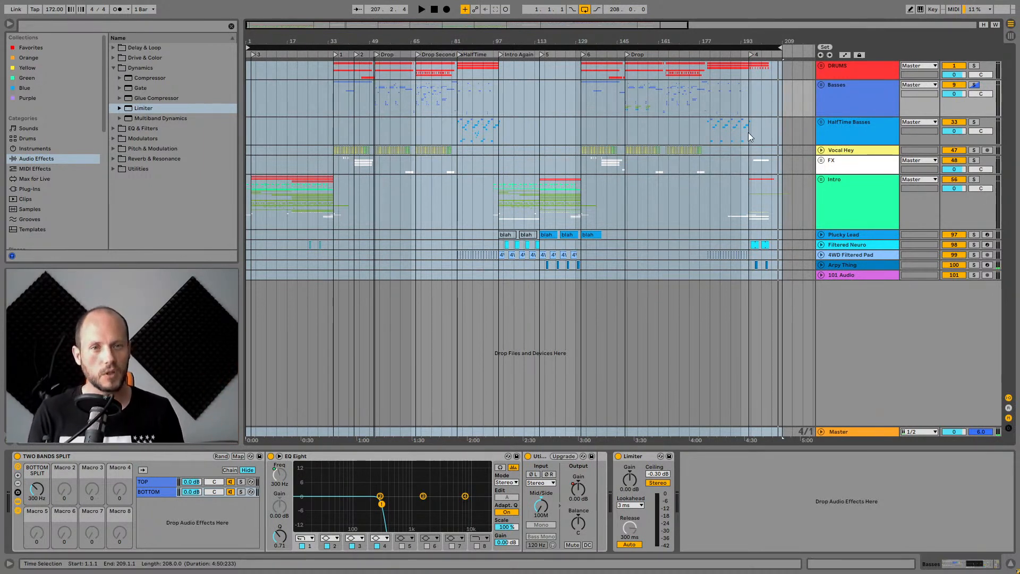
# Select and solo the Intro group track and set the insert marker at the start of the intro.
pyautogui.click(871, 194)
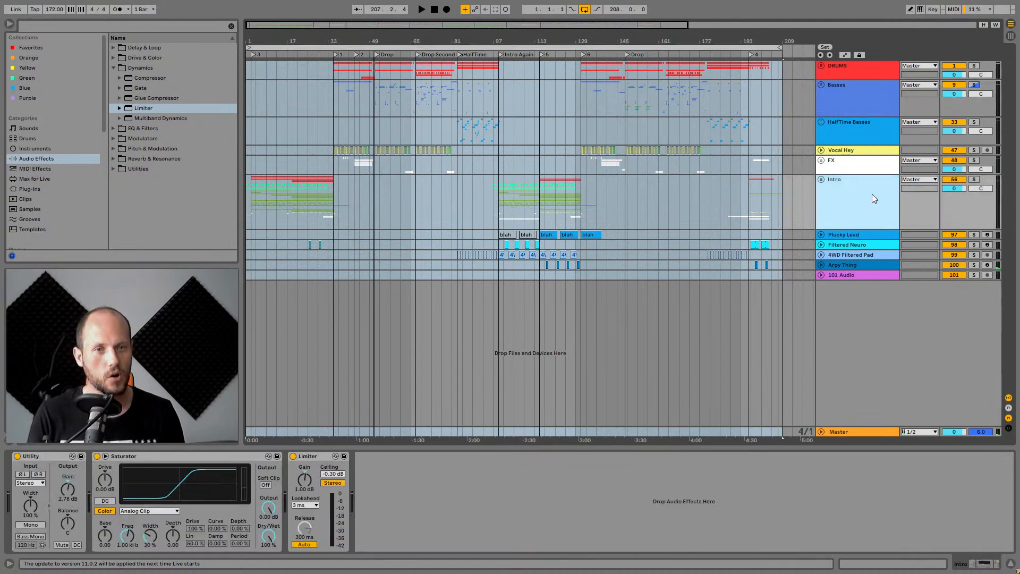
pyautogui.click(975, 179)
pyautogui.moveTo(250, 36); pyautogui.dragTo(274, 219)
pyautogui.click(271, 196)
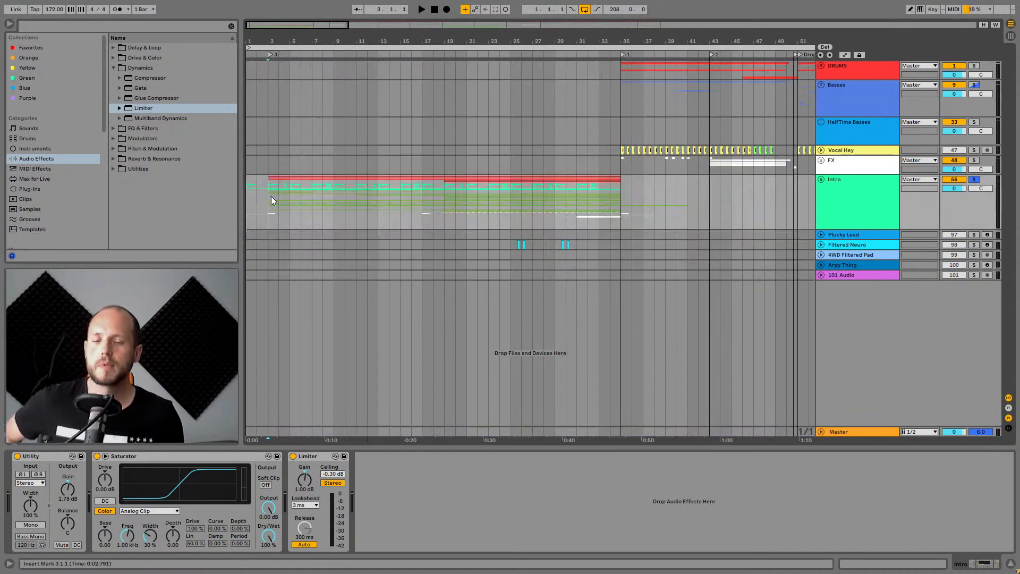
# Unfold the Intro group track to show the tracks inside it.
pyautogui.moveTo(425, 44); pyautogui.dragTo(396, 41)
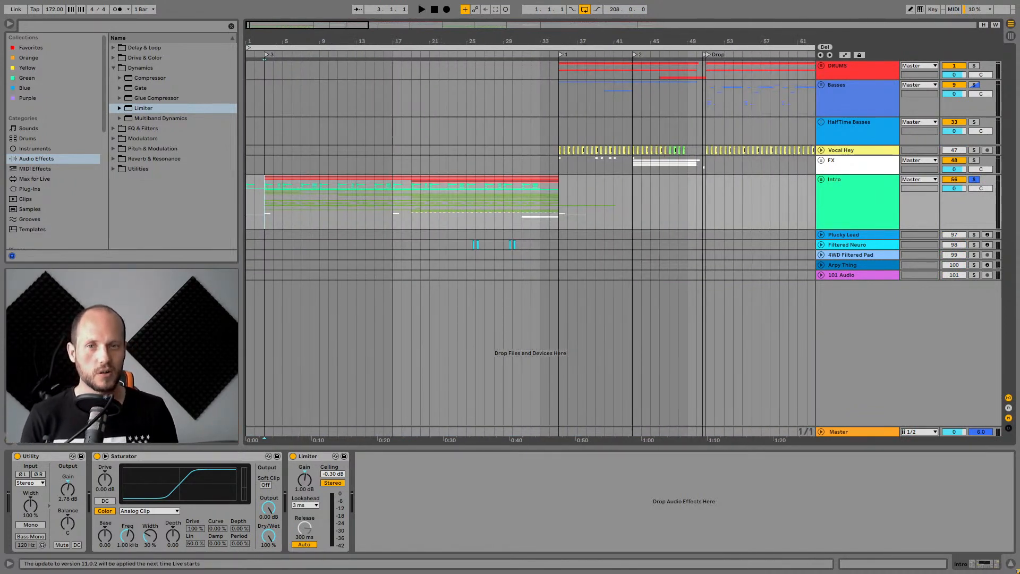
pyautogui.moveTo(393, 40); pyautogui.dragTo(307, 54)
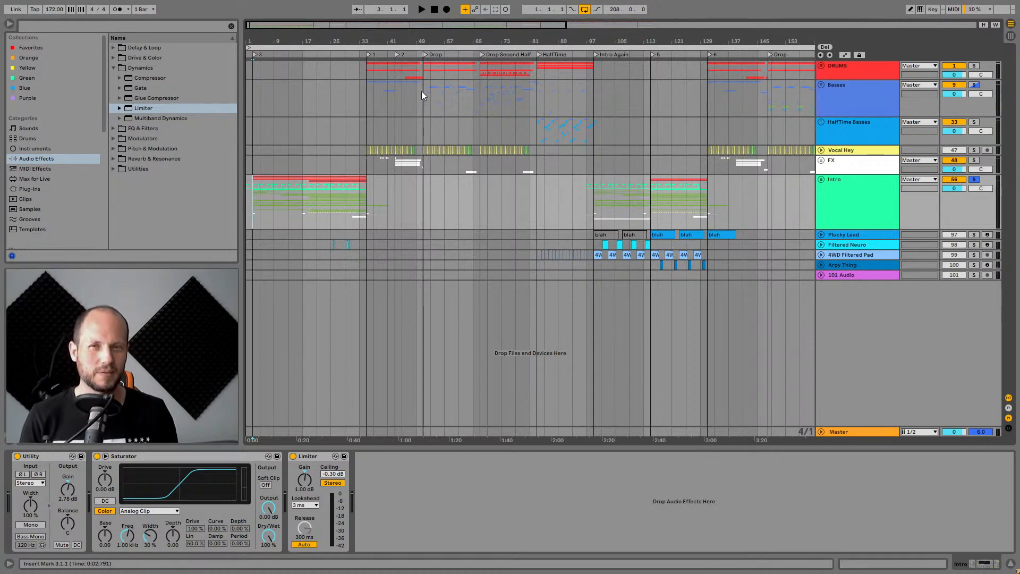
pyautogui.moveTo(427, 42); pyautogui.dragTo(621, 41)
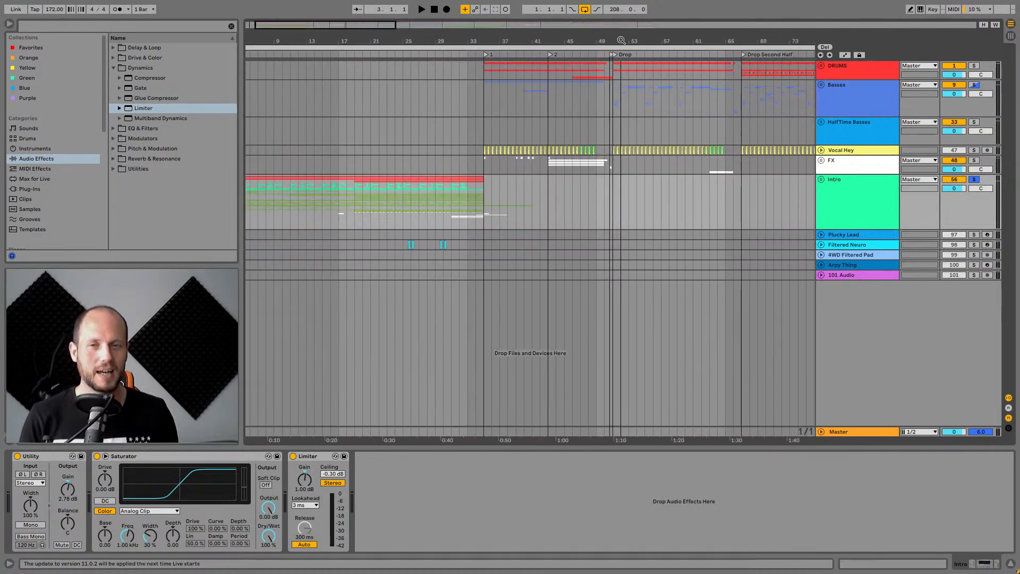
pyautogui.moveTo(390, 43); pyautogui.dragTo(406, 44)
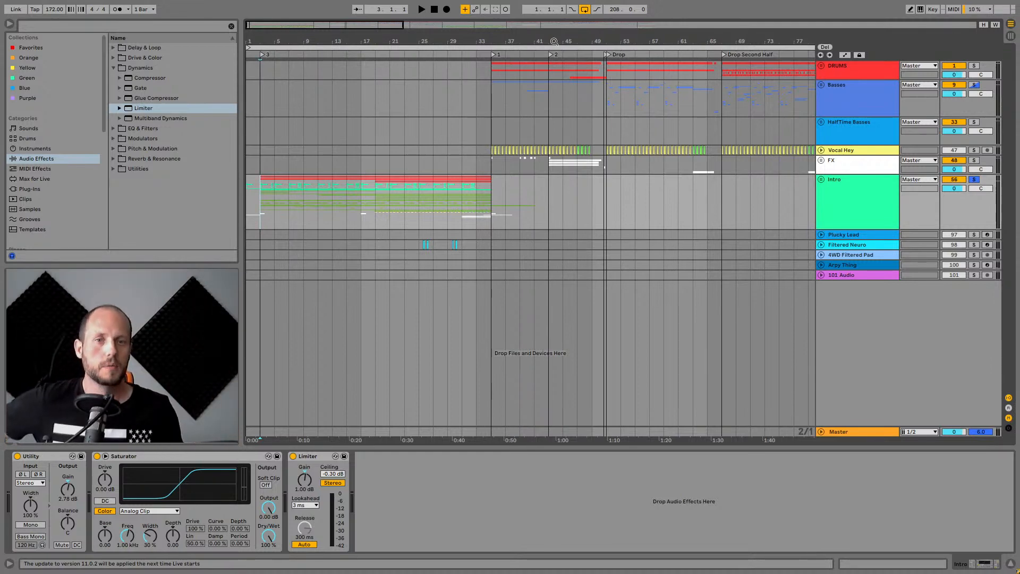
pyautogui.click(860, 196)
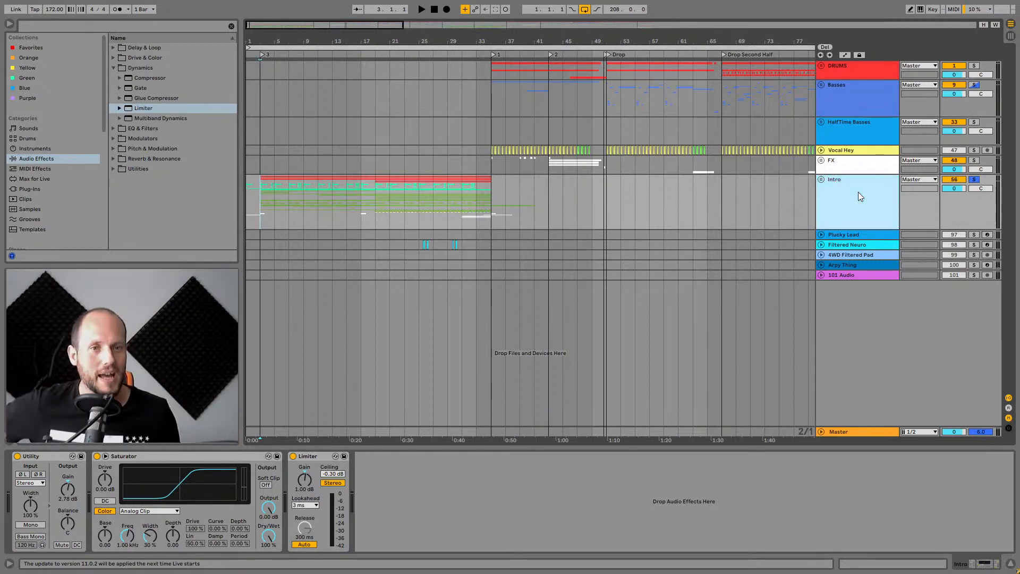
pyautogui.click(821, 179)
# Inspect the DRUM RACK, Stabs Bounce and Synths tracks inside the Intro group.
pyautogui.scroll(-5, 856, 225)
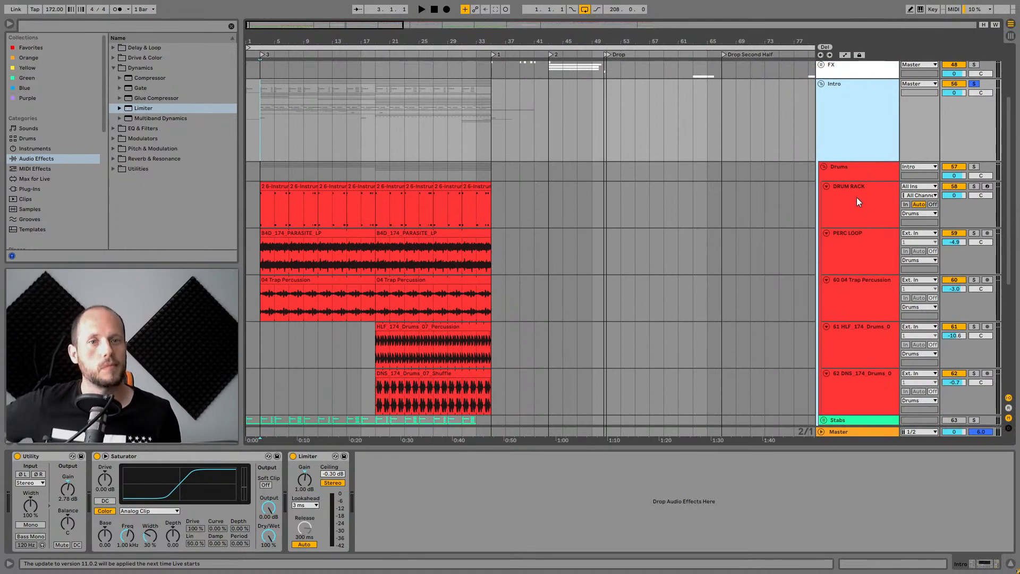
pyautogui.click(856, 200)
pyautogui.scroll(-5, 853, 207)
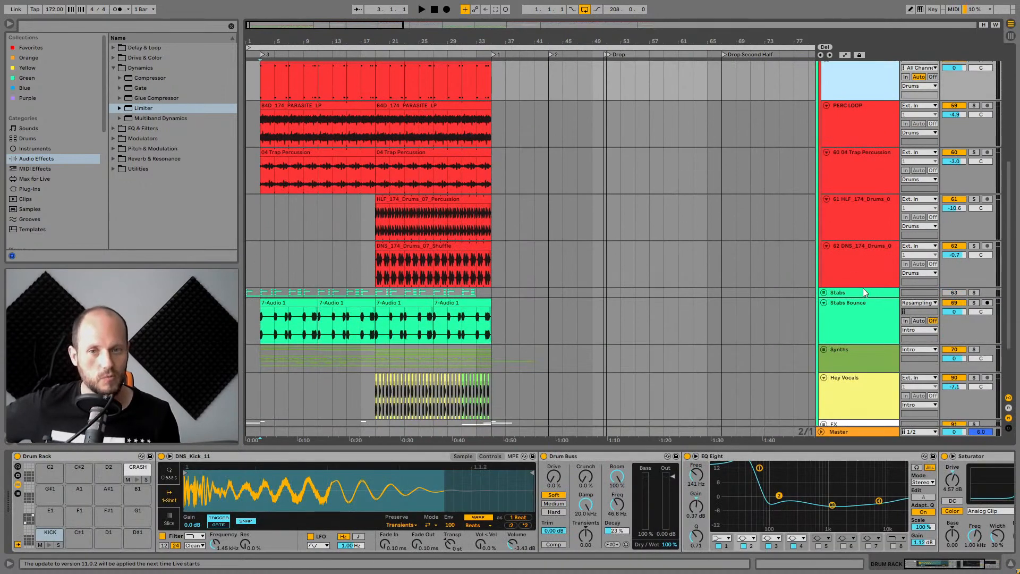
pyautogui.scroll(-3, 882, 289)
pyautogui.click(866, 245)
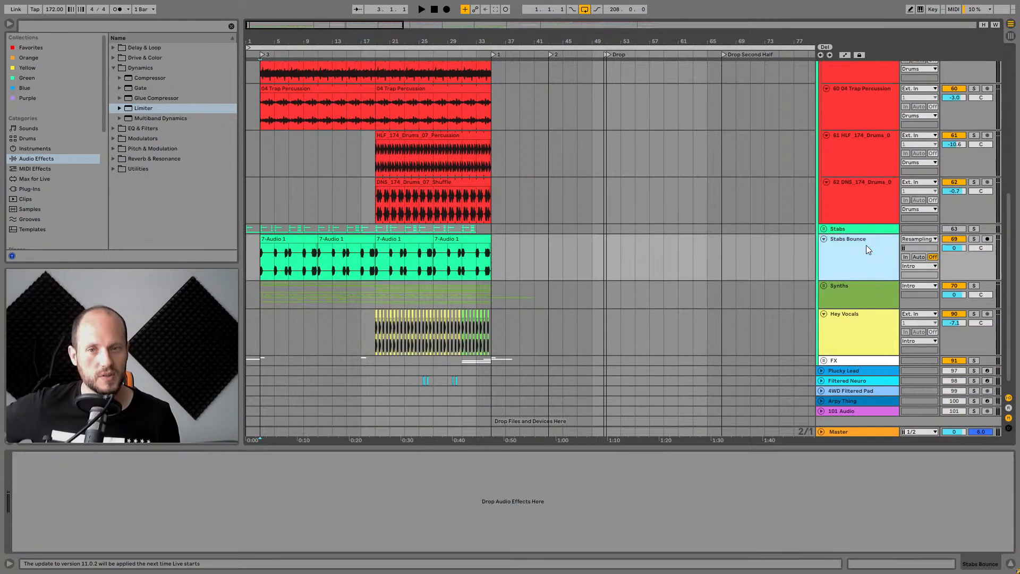
pyautogui.scroll(-1, 865, 247)
pyautogui.click(859, 276)
# Select the Intro group track again.
pyautogui.scroll(6, 856, 281)
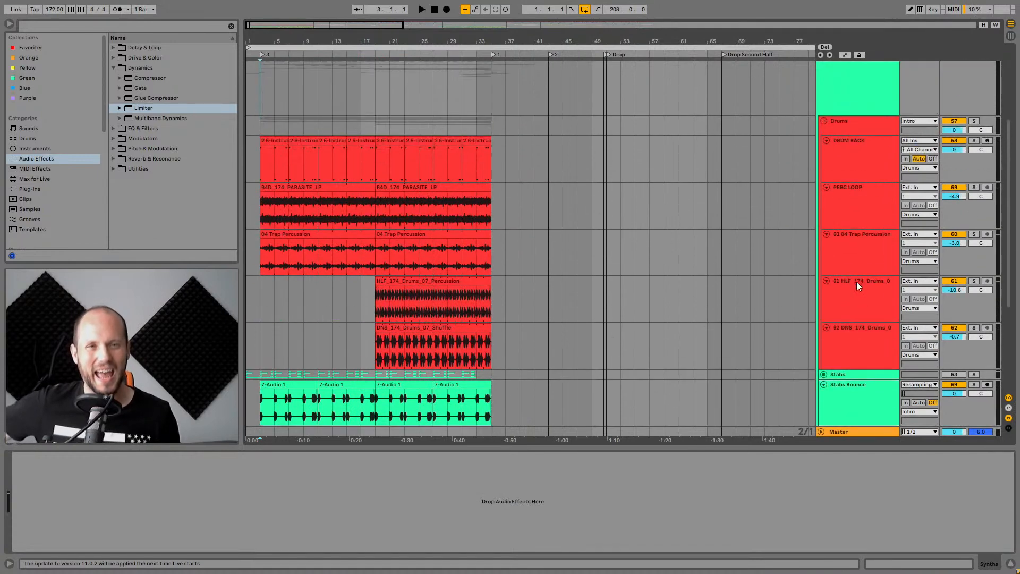
pyautogui.scroll(5, 856, 282)
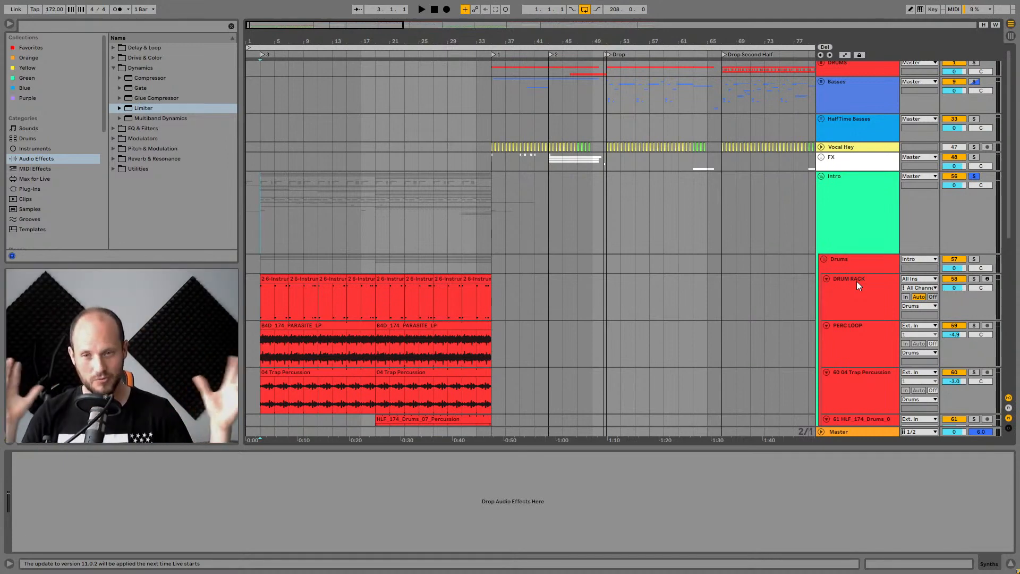
pyautogui.scroll(-3, 859, 186)
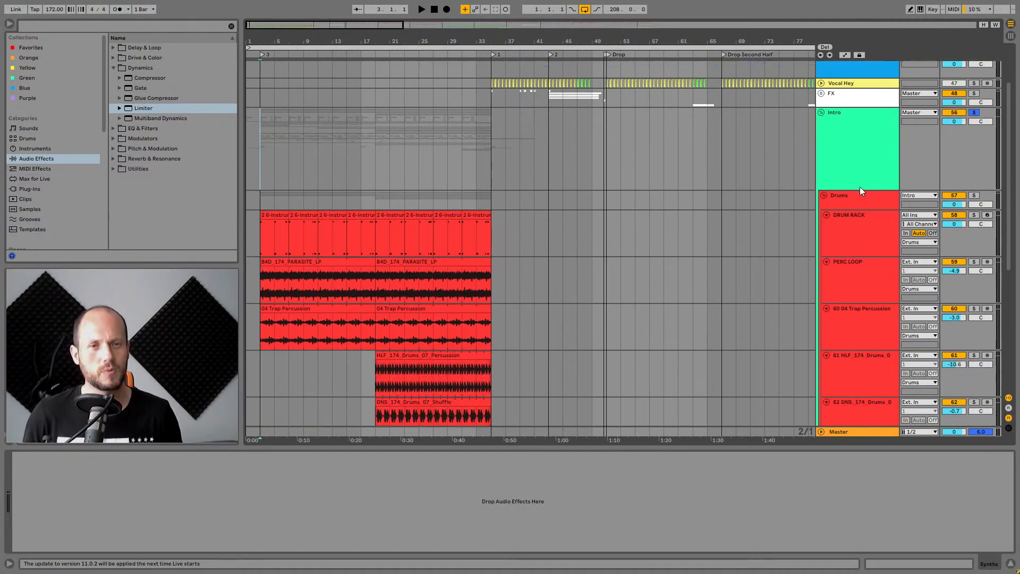
pyautogui.scroll(2, 860, 179)
pyautogui.click(861, 179)
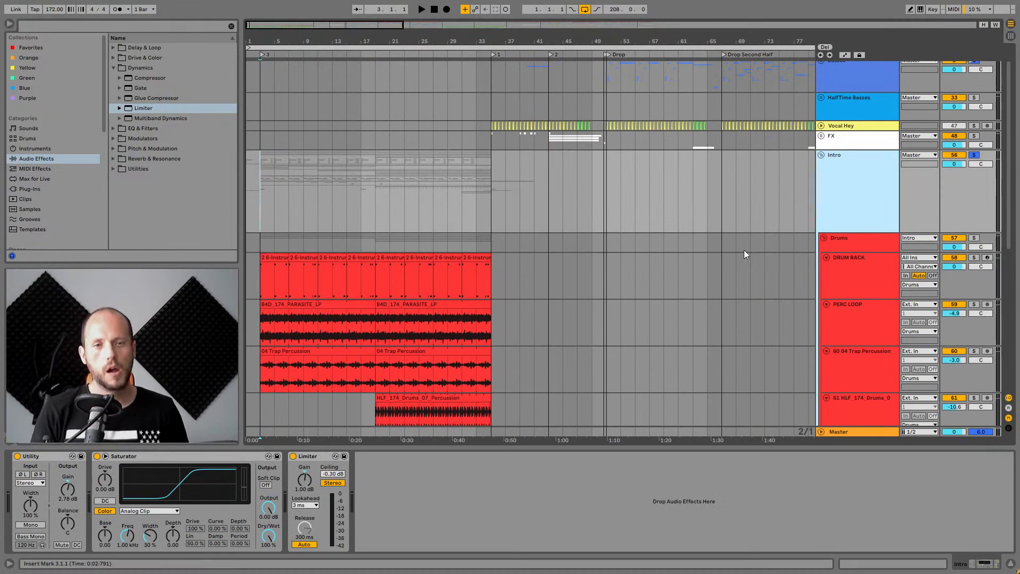
pyautogui.scroll(-5, 793, 211)
pyautogui.scroll(5, 828, 146)
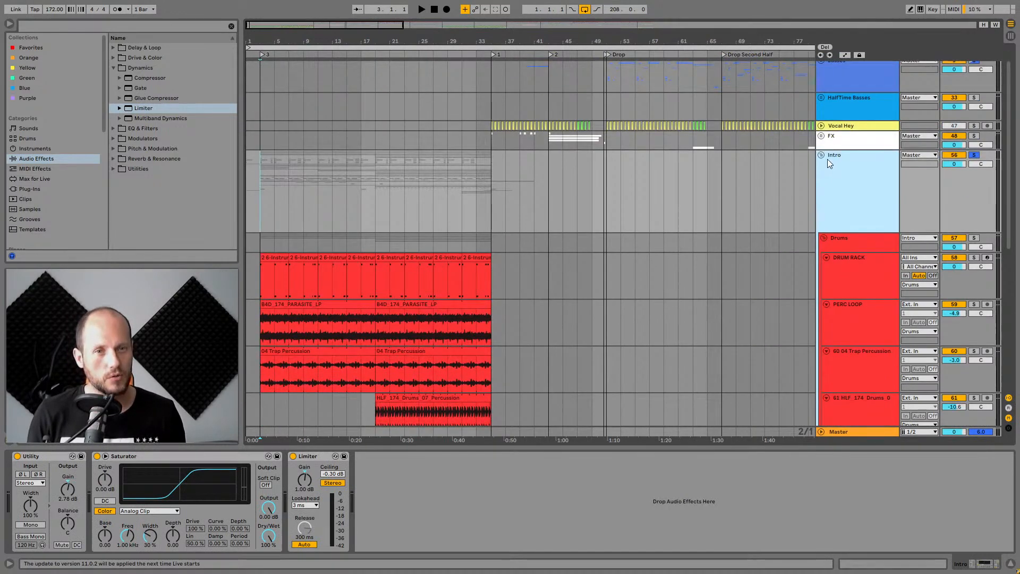
# Solo the Stabs Bounce track inside the Intro group.
pyautogui.click(821, 156)
pyautogui.click(821, 181)
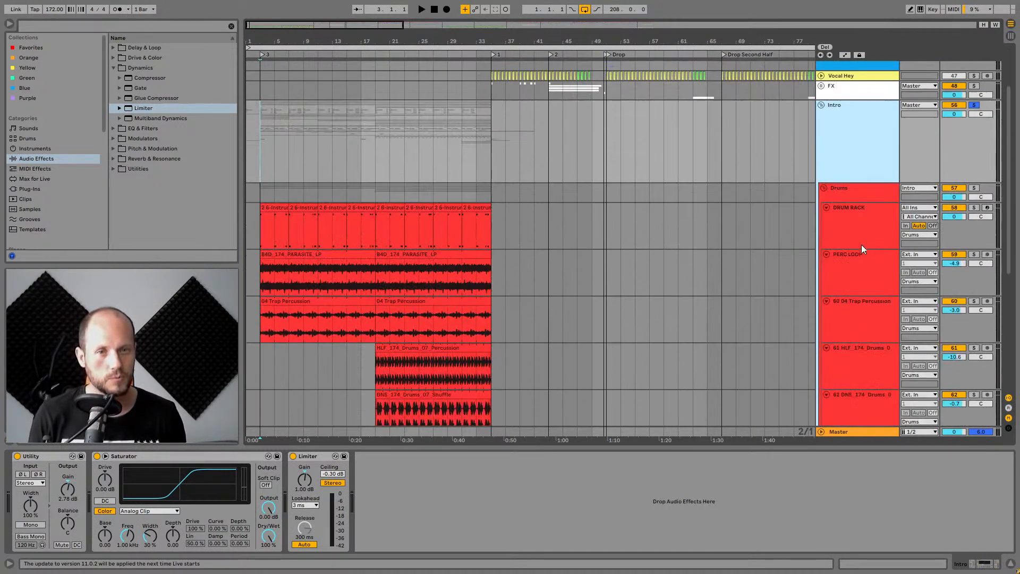
pyautogui.scroll(-5, 861, 244)
pyautogui.click(852, 242)
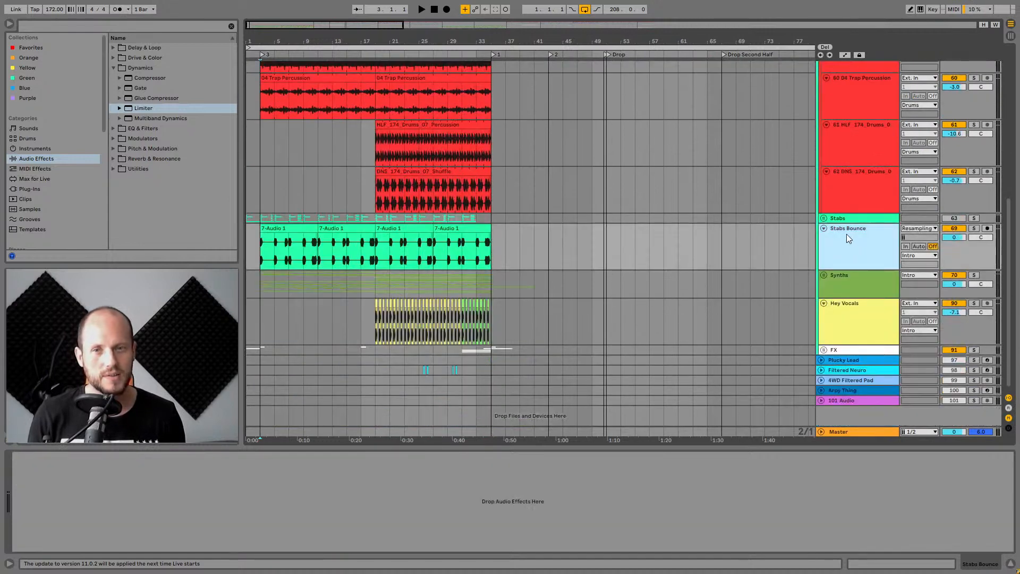
pyautogui.scroll(-1, 872, 238)
pyautogui.click(837, 274)
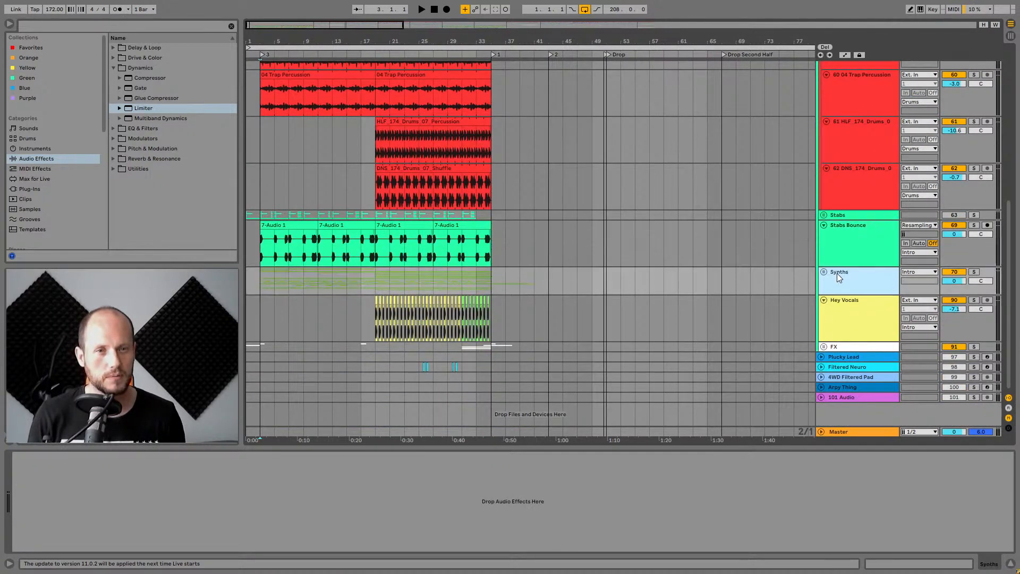
pyautogui.click(833, 206)
pyautogui.click(973, 225)
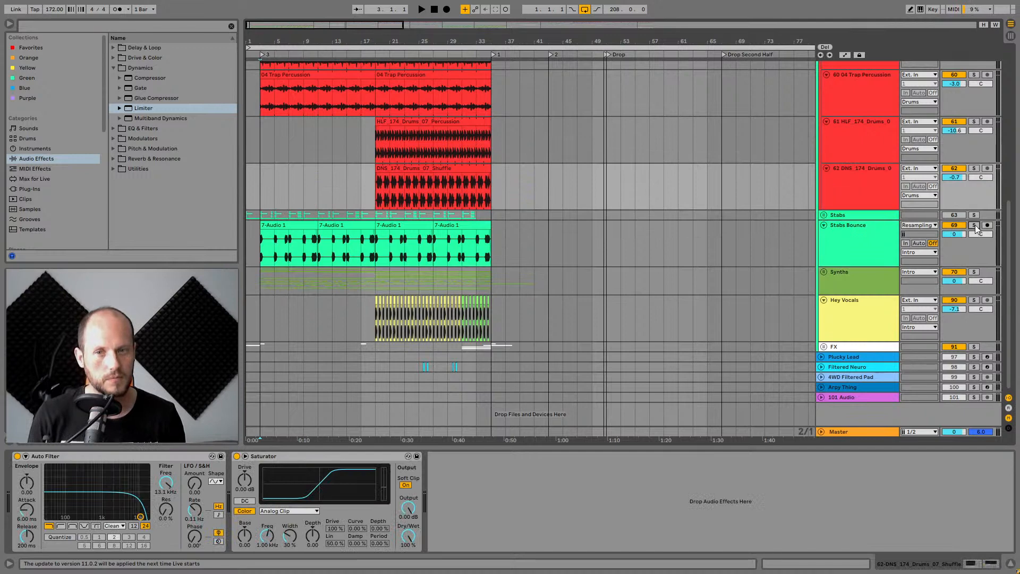
# Unfold the Synths group track inside the Intro group to reveal its tracks.
pyautogui.click(824, 272)
pyautogui.scroll(-10, 853, 253)
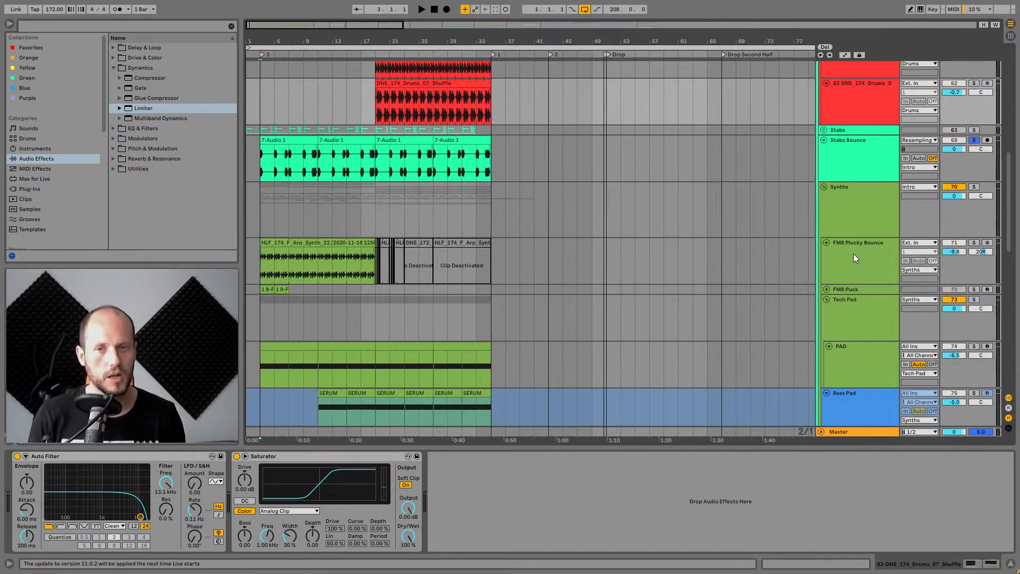
pyautogui.scroll(-4, 863, 225)
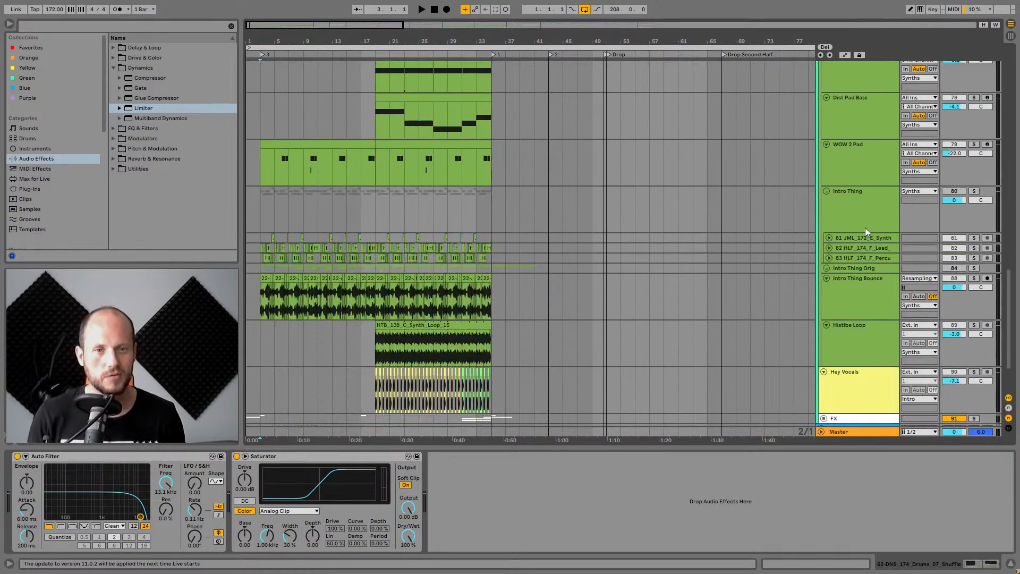
# Look over the tracks inside the Synths group and solo the Intro Thing Bounce track.
pyautogui.click(858, 237)
pyautogui.click(857, 301)
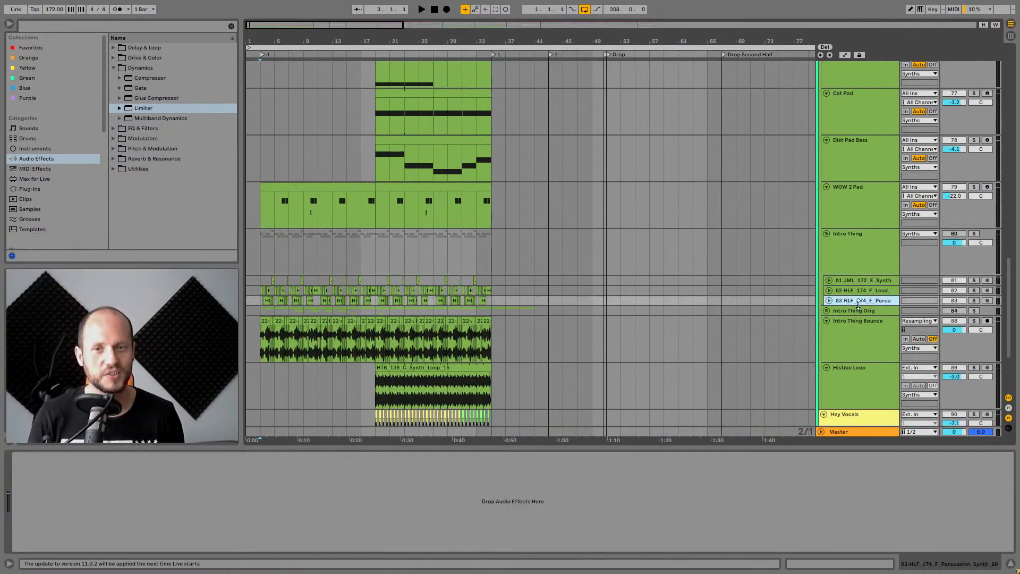
pyautogui.click(865, 310)
pyautogui.click(865, 332)
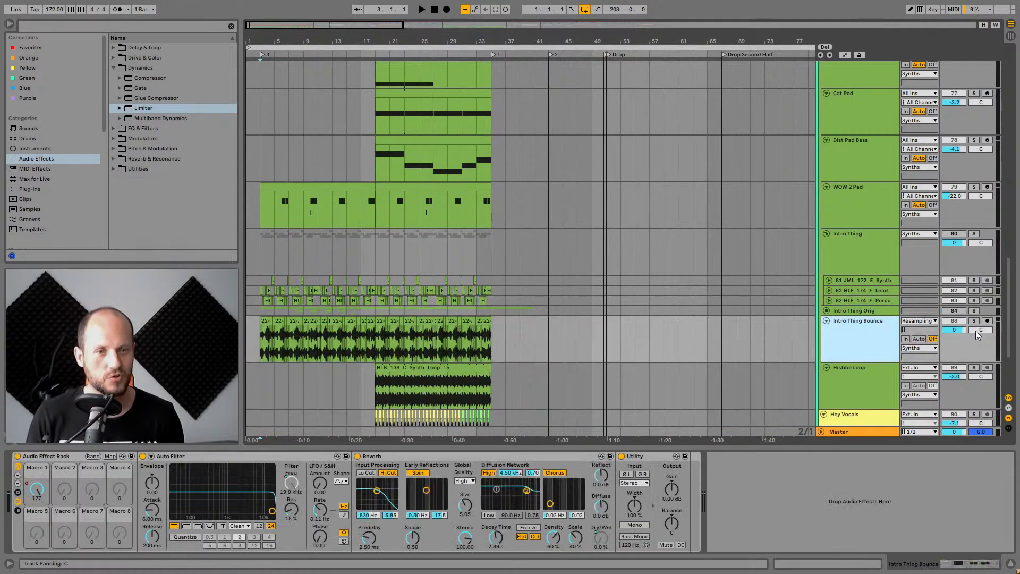
pyautogui.click(974, 321)
# Play the soloed Intro Thing Bounce track from the start of the arrangement, zoomed in on its clips.
pyautogui.click(861, 321)
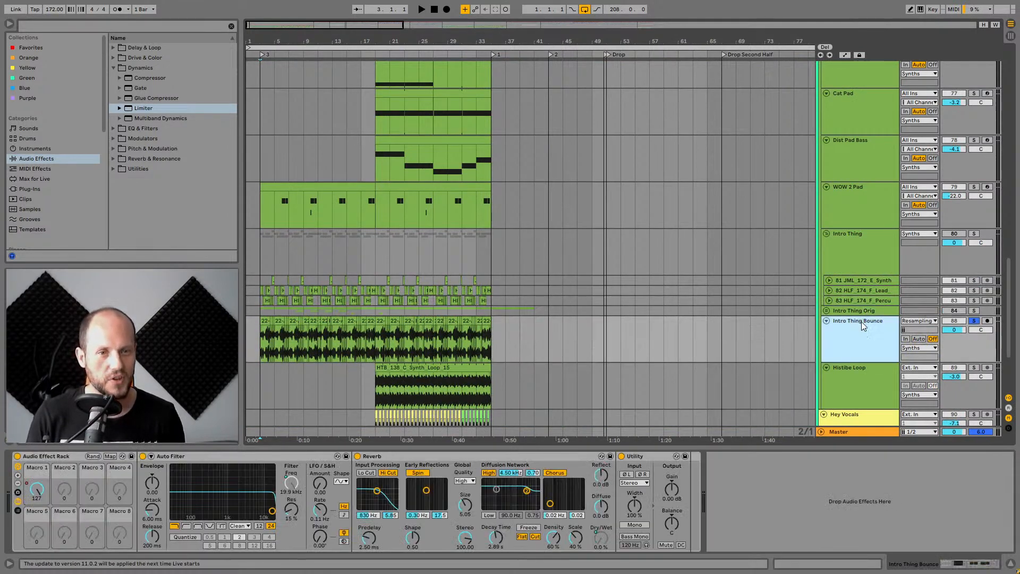
pyautogui.click(259, 343)
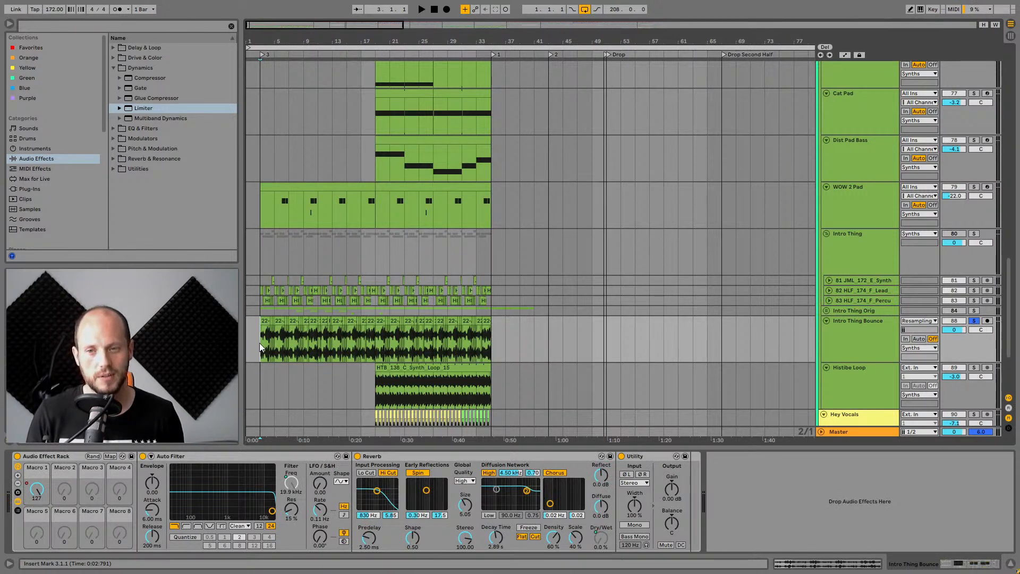
pyautogui.press('space')
pyautogui.moveTo(261, 42); pyautogui.dragTo(319, 103)
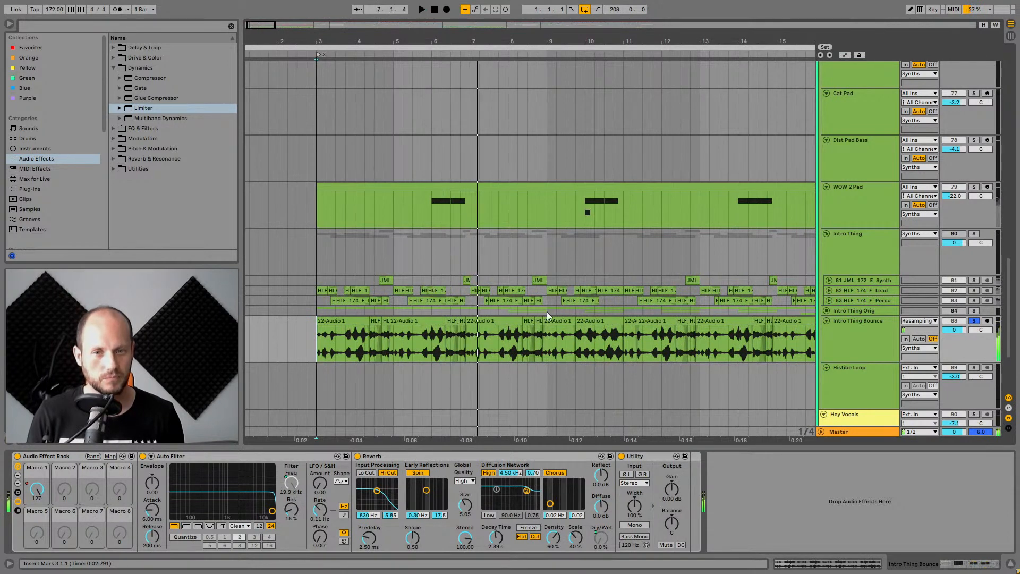
pyautogui.press('space')
# Unfold the Intro Thing Orig group track to show the tracks inside it.
pyautogui.moveTo(330, 42); pyautogui.dragTo(340, 90)
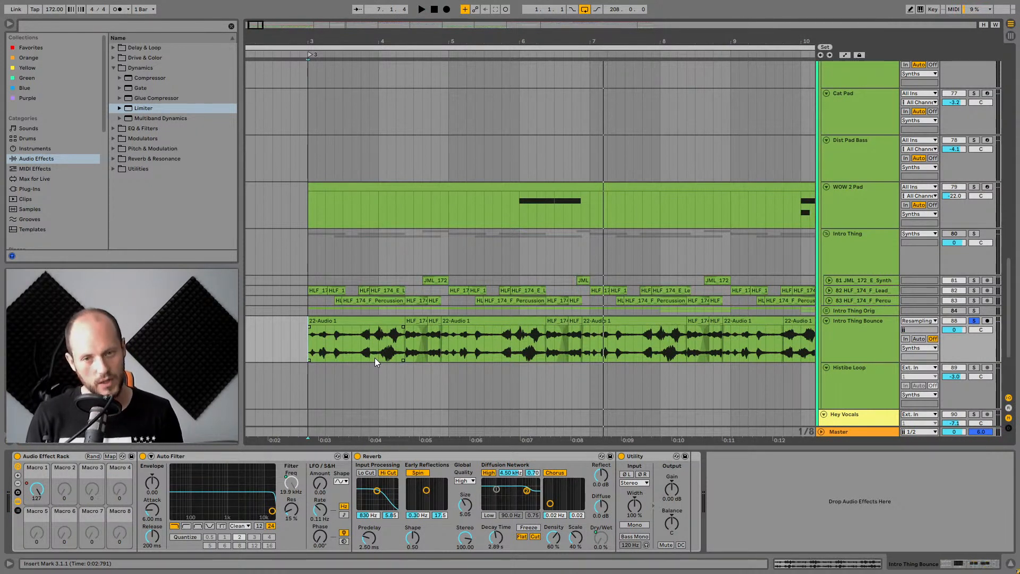
pyautogui.click(876, 335)
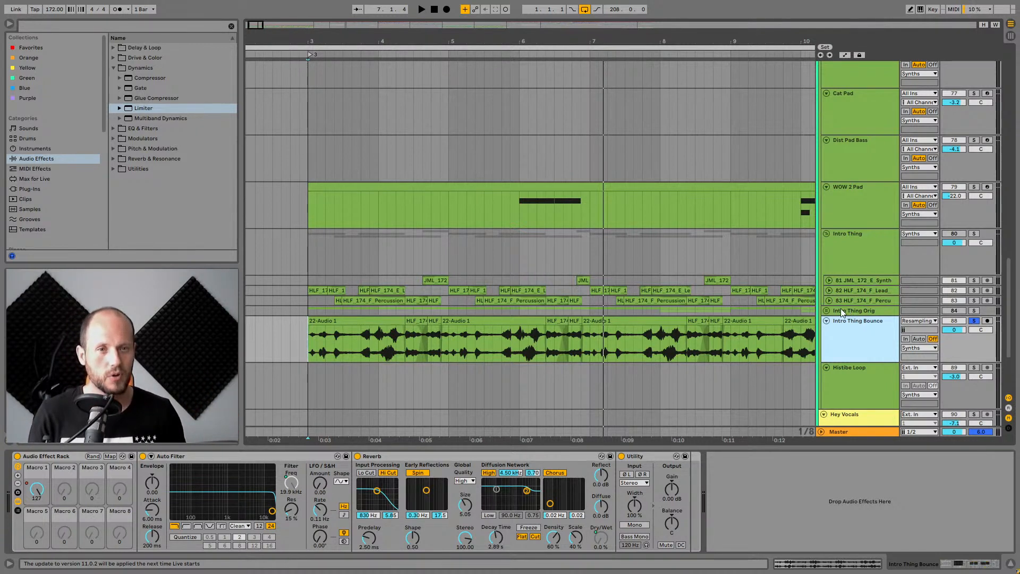
pyautogui.click(826, 310)
pyautogui.scroll(-4, 866, 310)
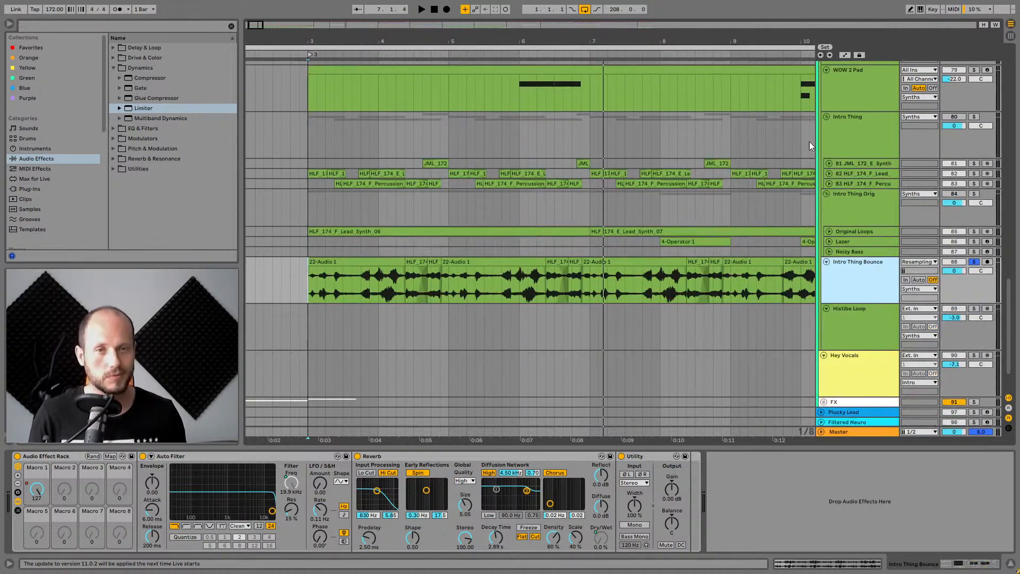
pyautogui.moveTo(784, 45); pyautogui.dragTo(720, 43)
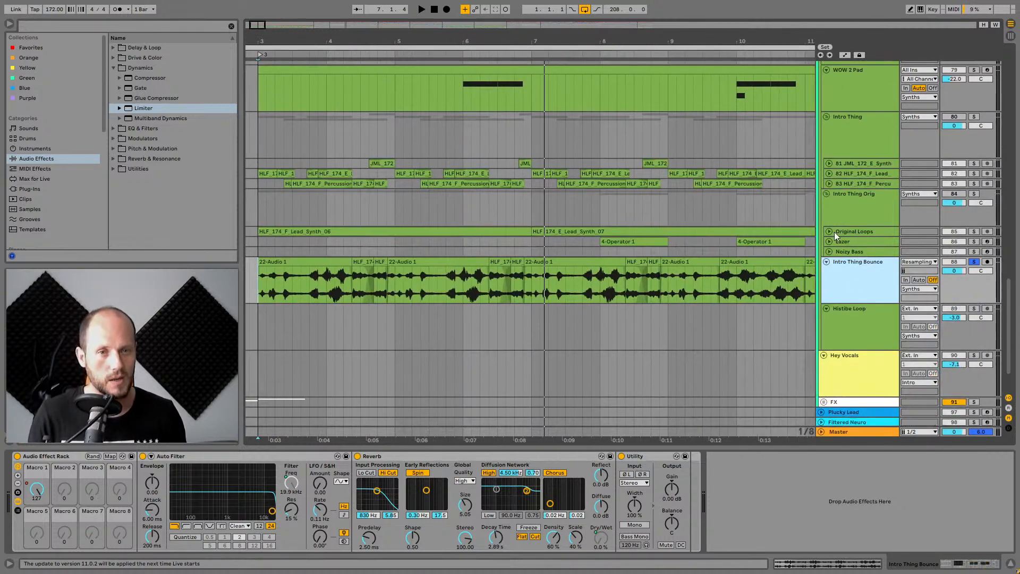
# Unfold the Original Loops and Lazer tracks and select the first 4-Operator 1 clip on Lazer.
pyautogui.click(829, 232)
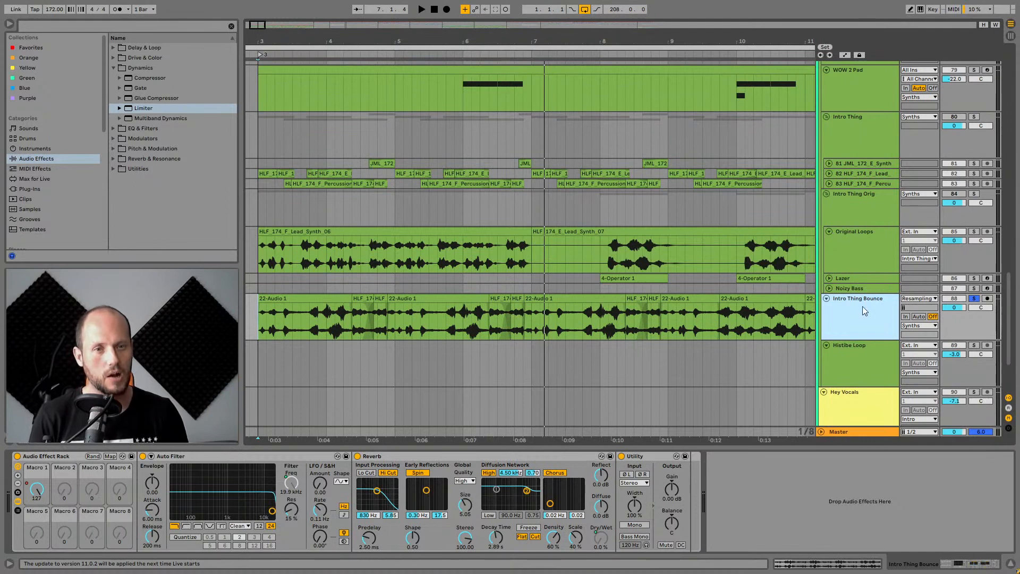
pyautogui.click(829, 277)
pyautogui.click(843, 282)
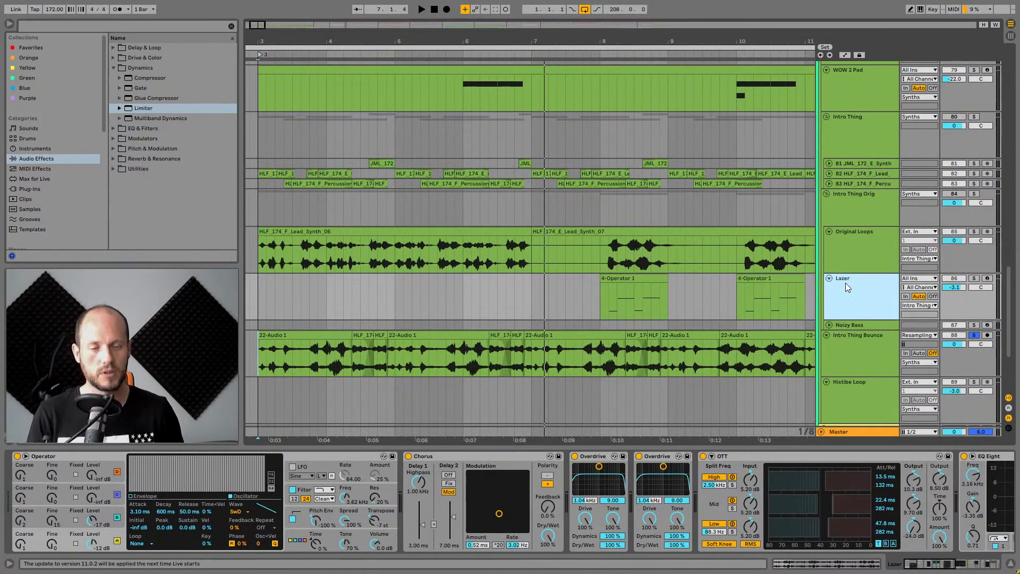
pyautogui.click(609, 278)
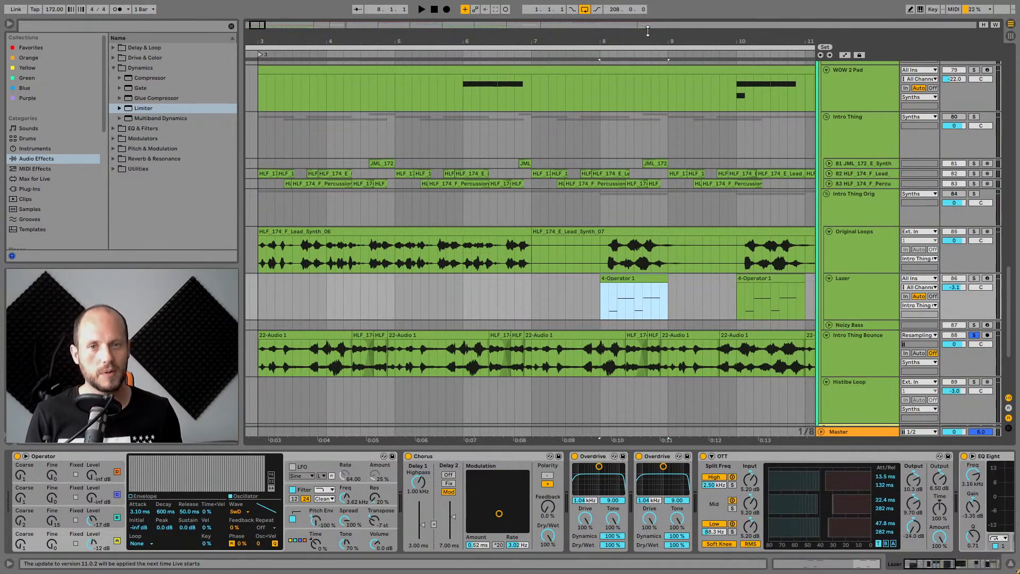
# Solo the Lazer track and play from its first 4-Operator 1 clip.
pyautogui.moveTo(647, 42); pyautogui.dragTo(557, 42)
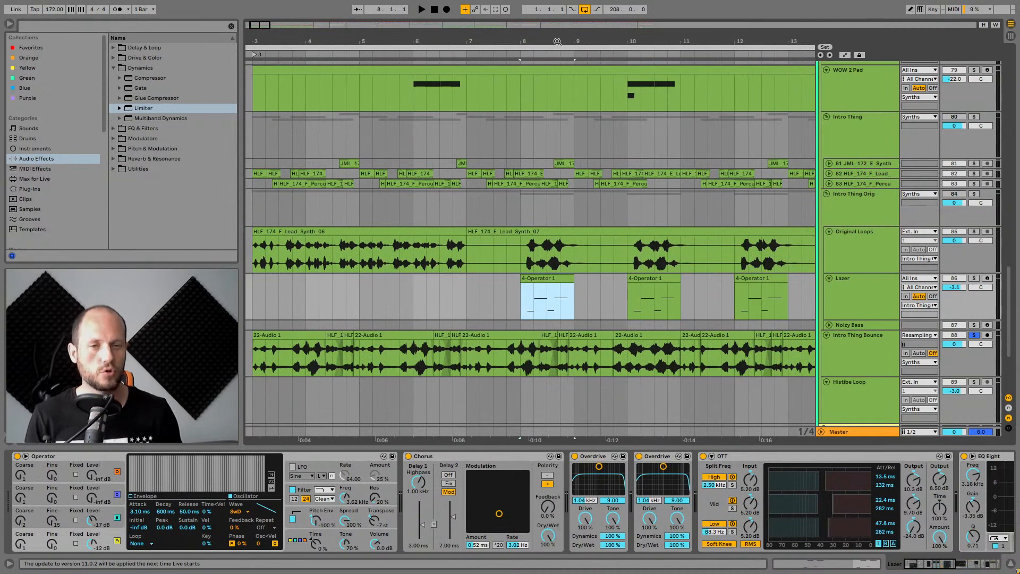
pyautogui.scroll(-2, 690, 213)
pyautogui.click(863, 248)
pyautogui.click(975, 236)
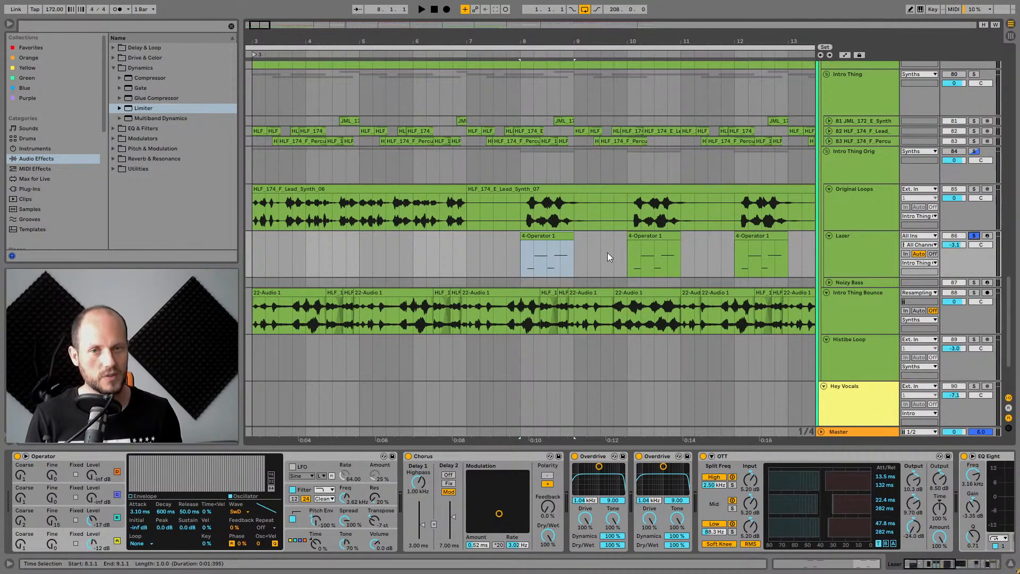
pyautogui.click(549, 237)
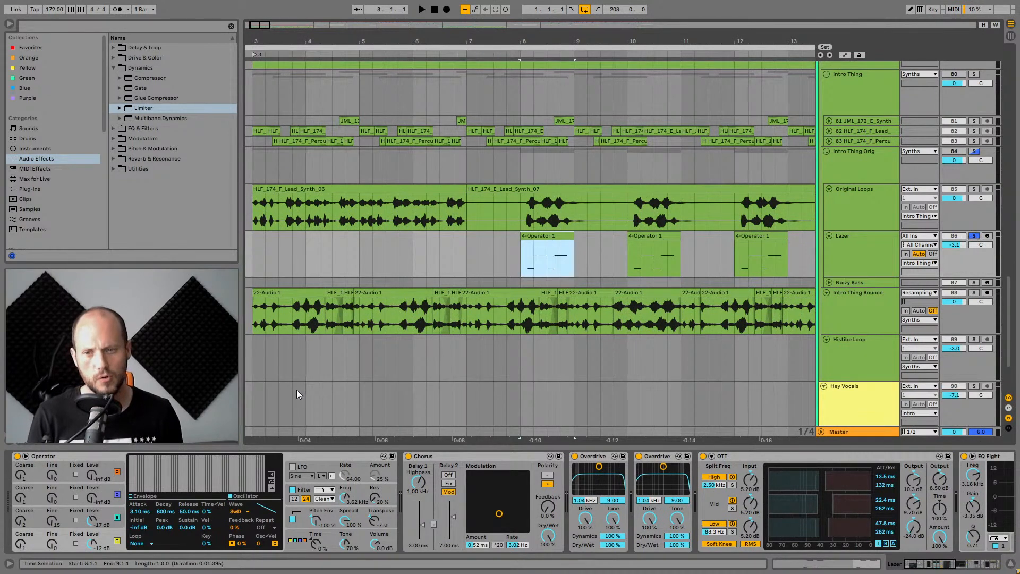
pyautogui.press('space')
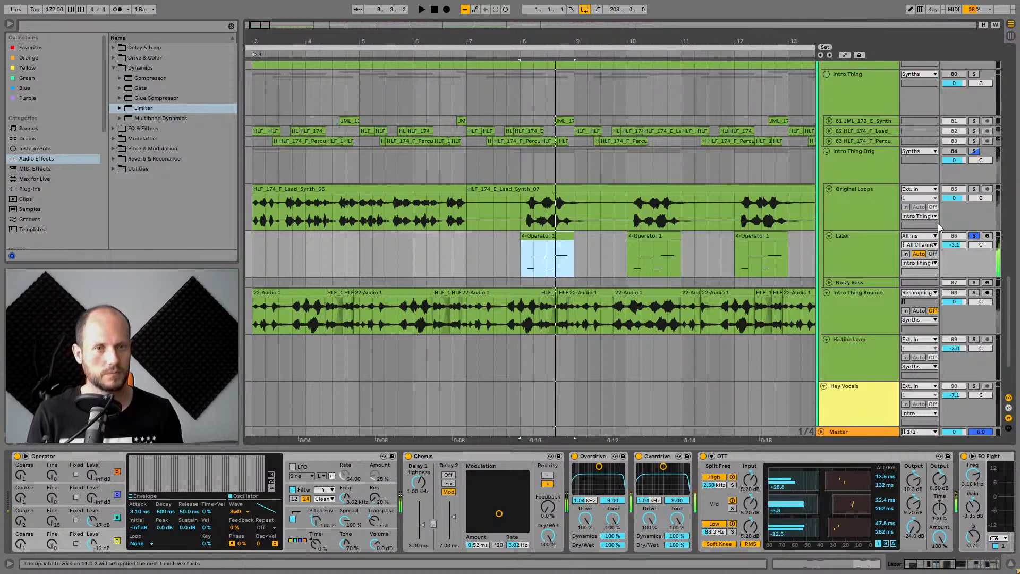
# Solo the Intro Thing Orig group track as well and play it briefly.
pyautogui.scroll(1, 947, 184)
pyautogui.click(962, 172)
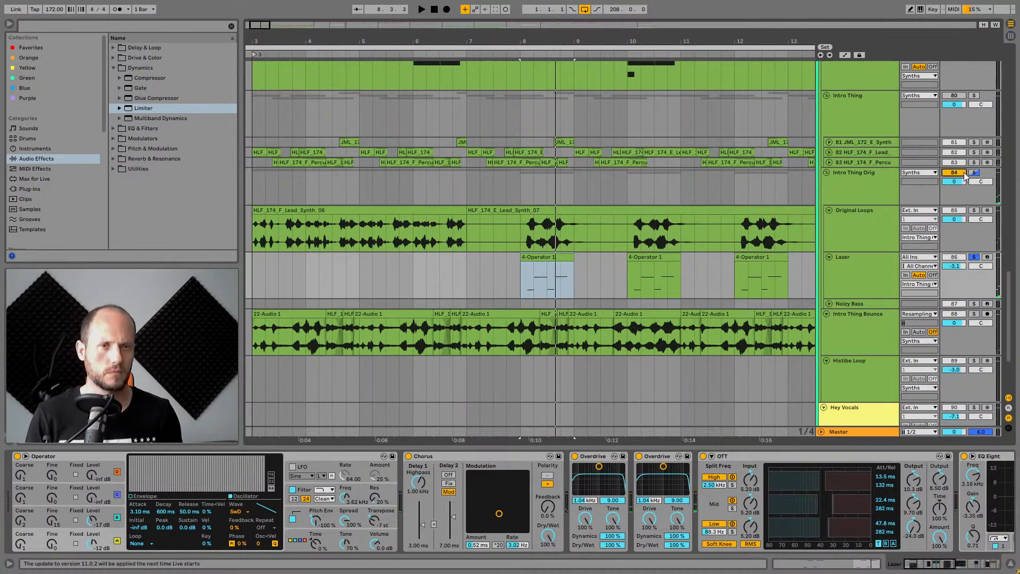
pyautogui.press('space')
pyautogui.press('space')
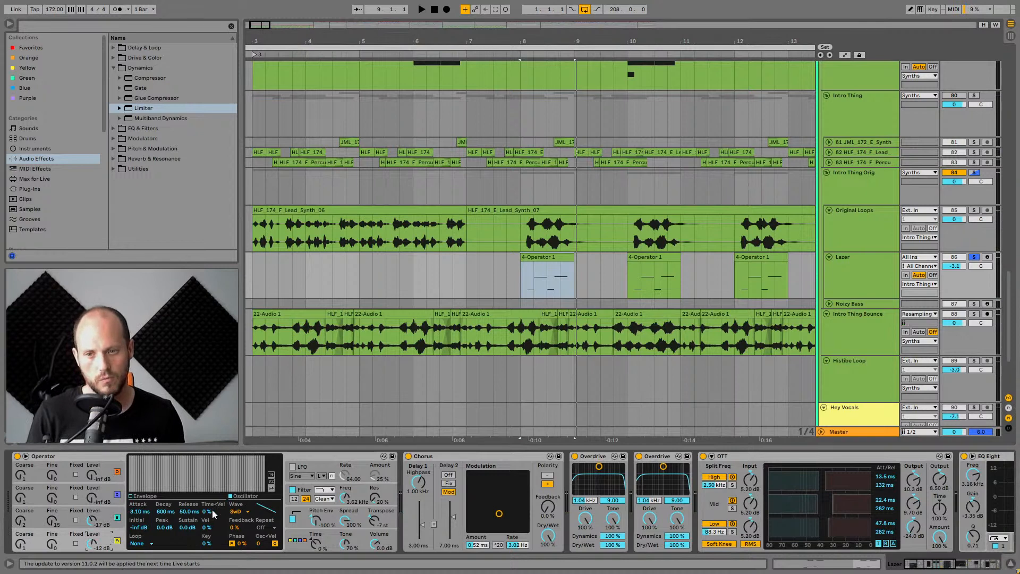
# Examine the Lazer track's device chain, from Operator through Chorus, Overdrive and OTT.
pyautogui.click(112, 514)
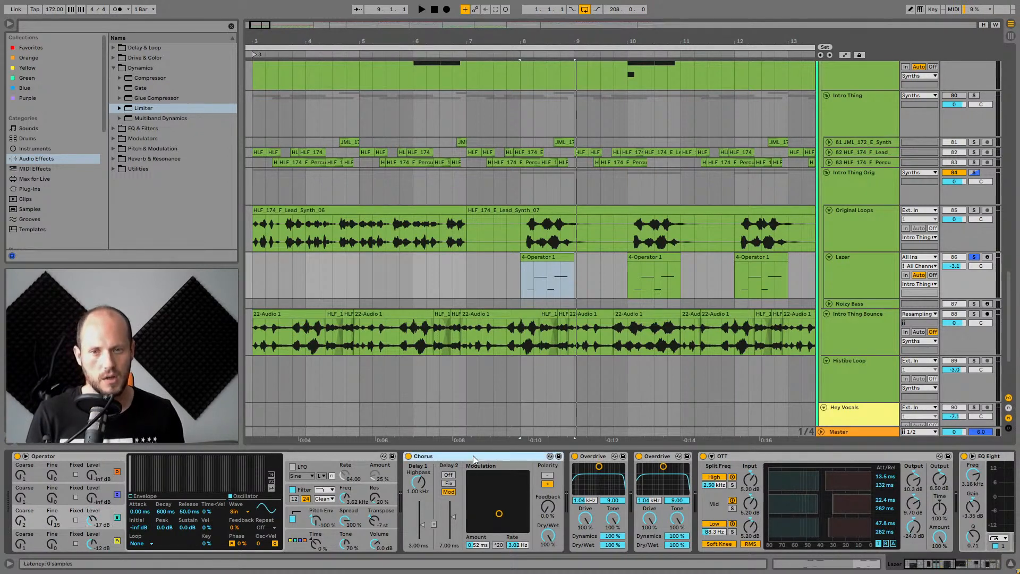
pyautogui.click(609, 463)
pyautogui.click(731, 461)
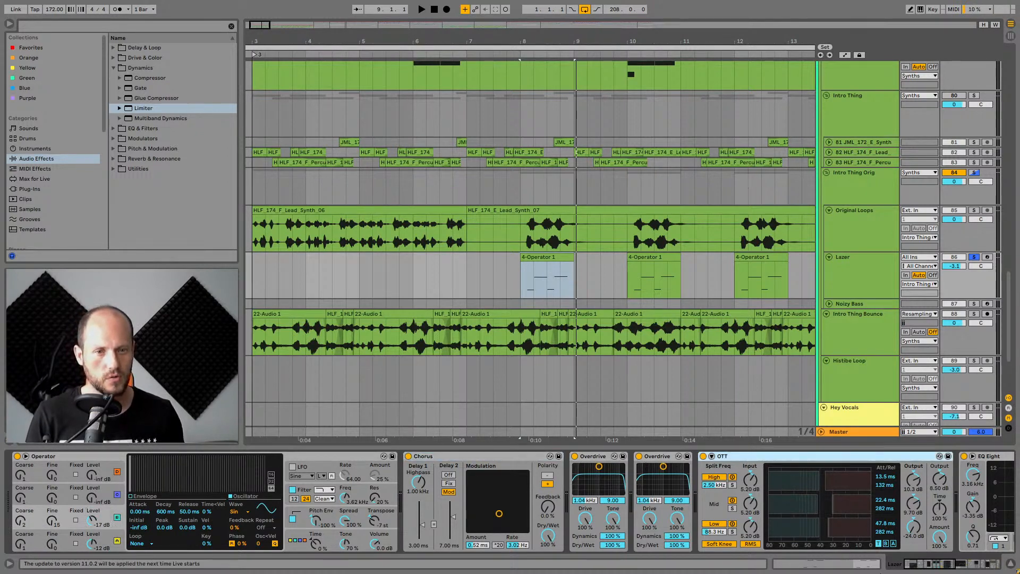
pyautogui.moveTo(924, 564); pyautogui.dragTo(975, 566)
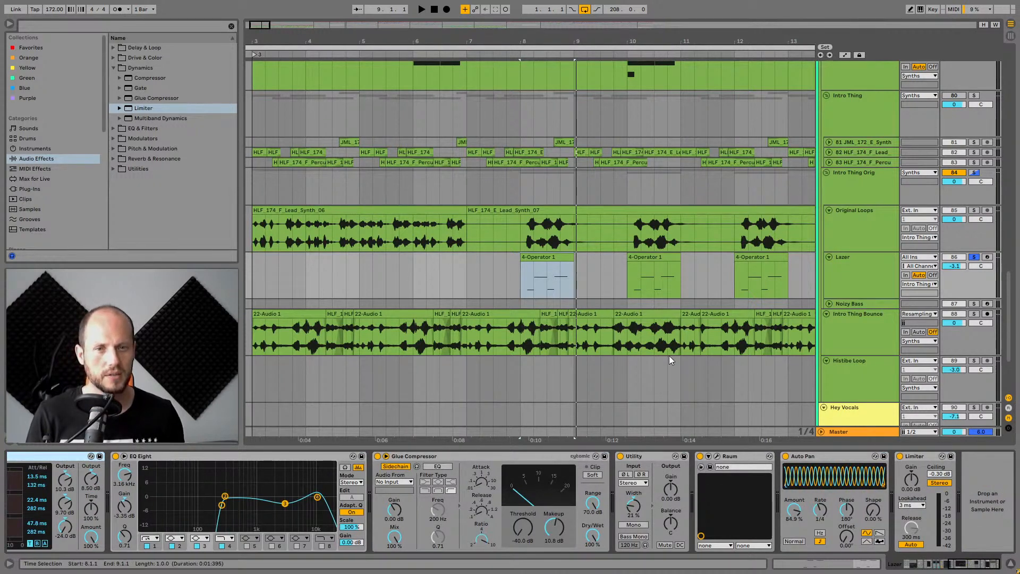
# Open the Raum reverb plugin window on the Lazer track, inspect its settings, and close it.
pyautogui.click(730, 457)
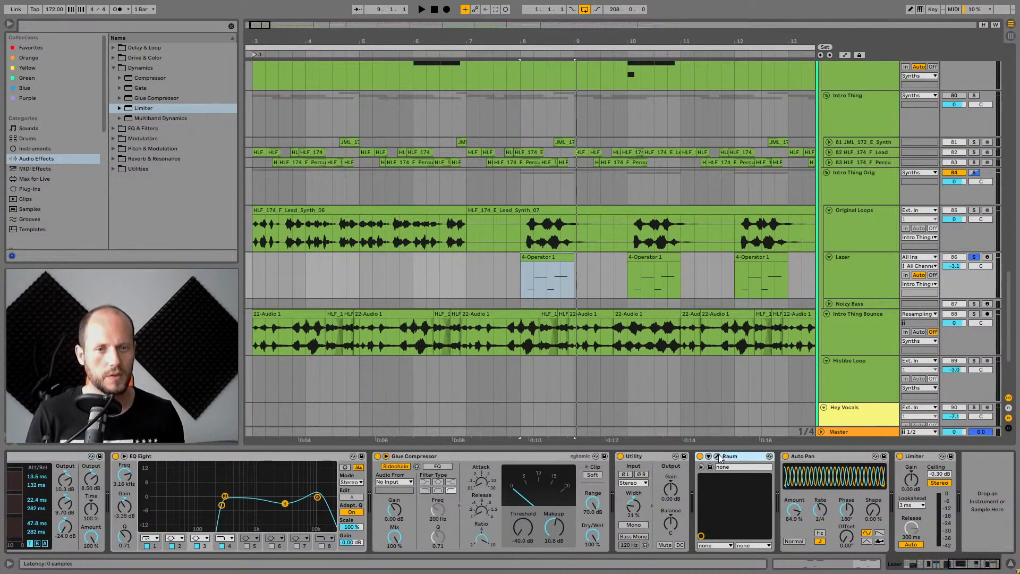
pyautogui.click(718, 456)
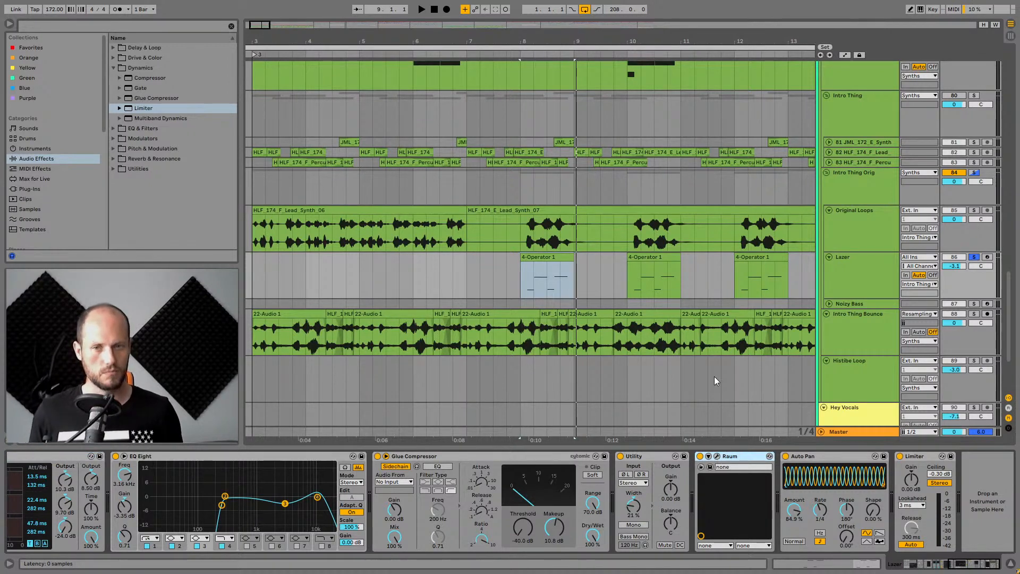
pyautogui.moveTo(657, 154); pyautogui.dragTo(601, 160)
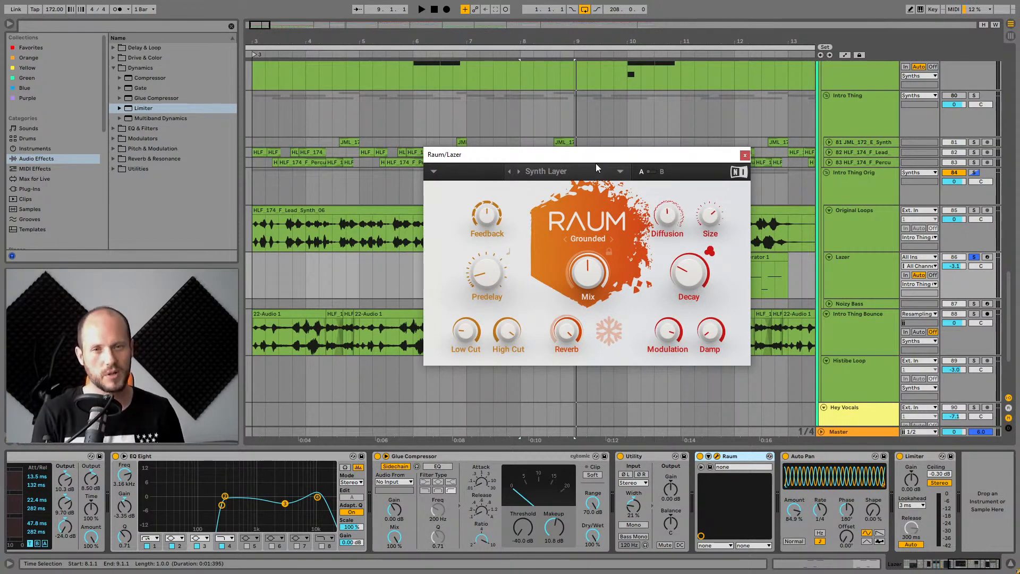
pyautogui.click(744, 156)
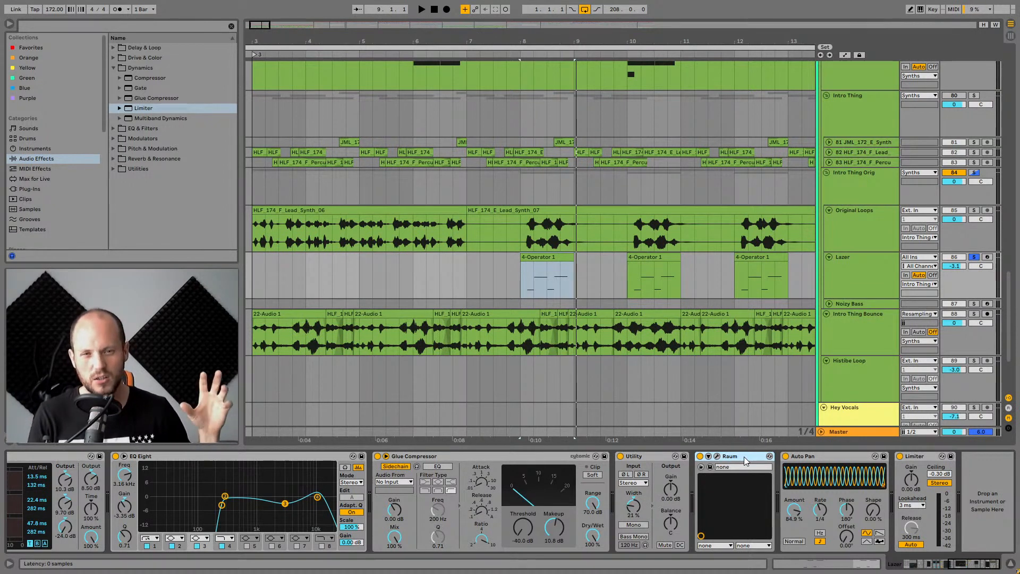
# Inspect the Auto Pan device while playing, then return to the start of the device chain.
pyautogui.click(794, 456)
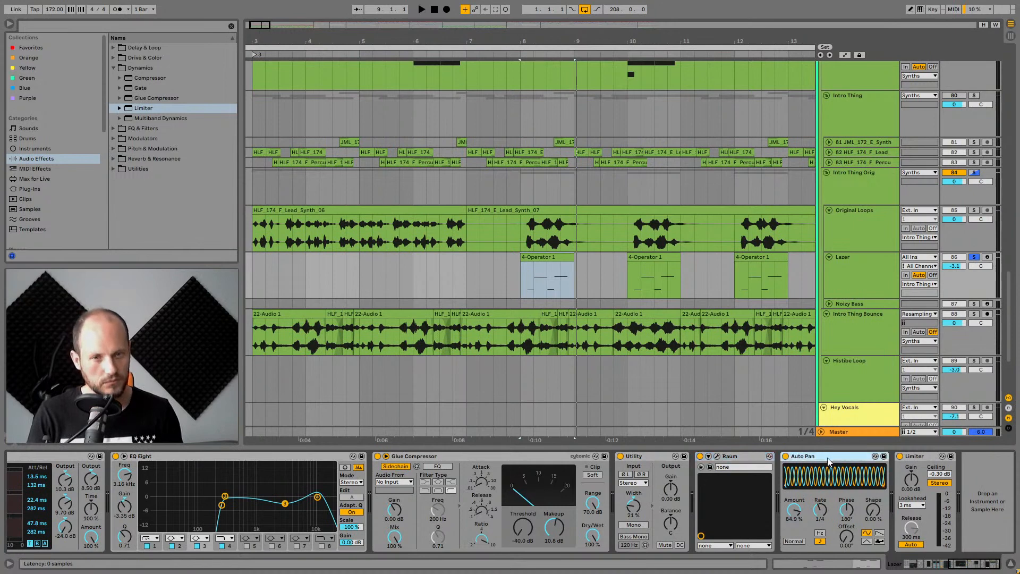
pyautogui.press('space')
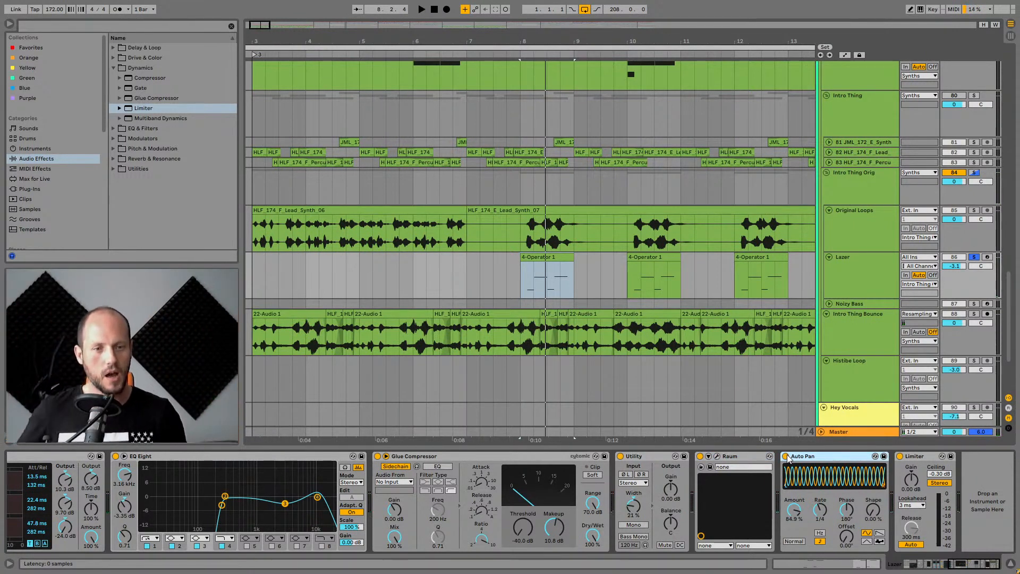
pyautogui.moveTo(966, 562); pyautogui.dragTo(924, 566)
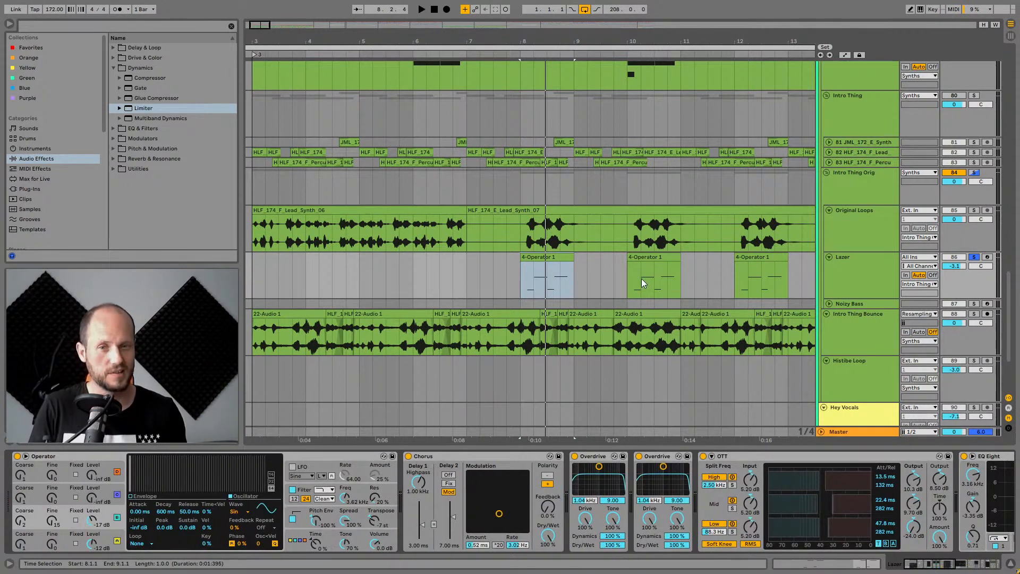
# Solo the Original Loops track and play from bar 8.
pyautogui.click(973, 209)
pyautogui.click(521, 232)
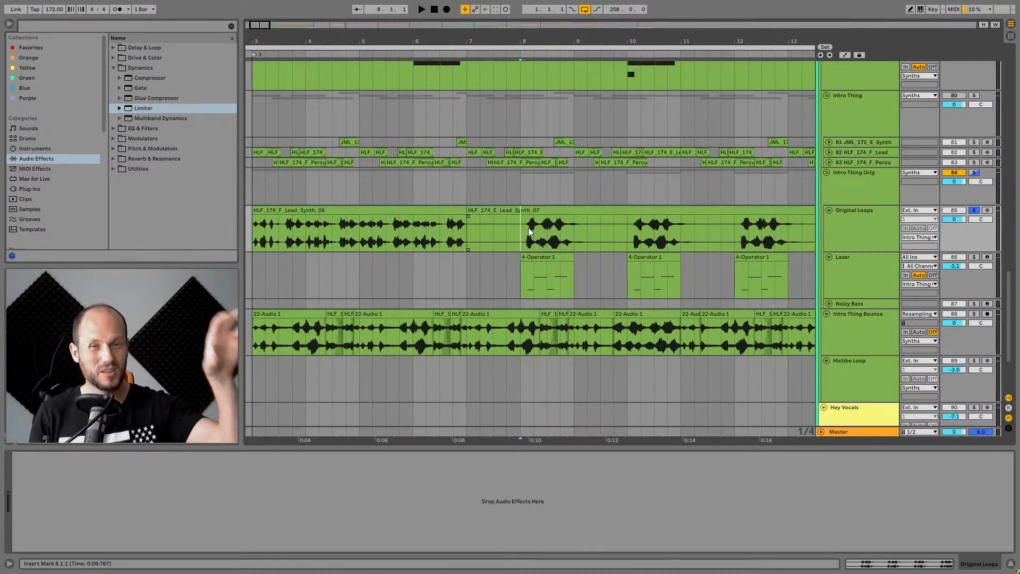
pyautogui.press('space')
pyautogui.press('space')
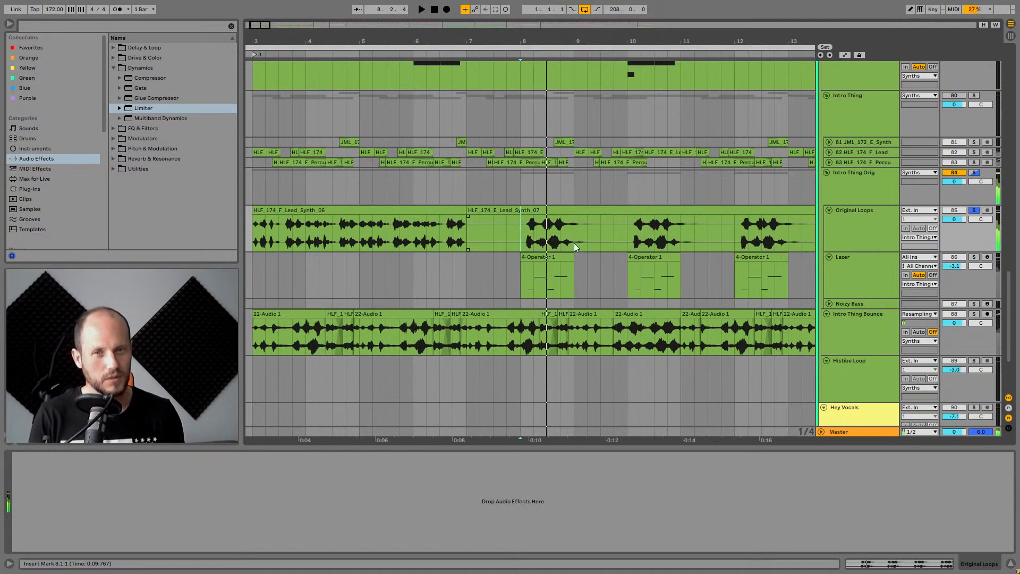
# Unfold the Noisy Bass track and zoom out to see the whole Intro section.
pyautogui.click(560, 268)
pyautogui.click(865, 272)
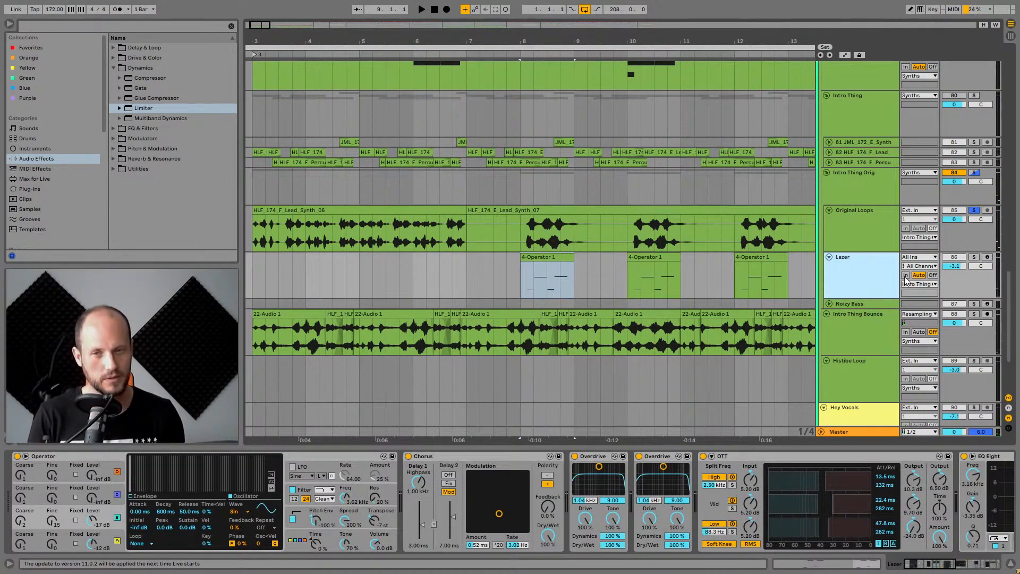
pyautogui.click(829, 303)
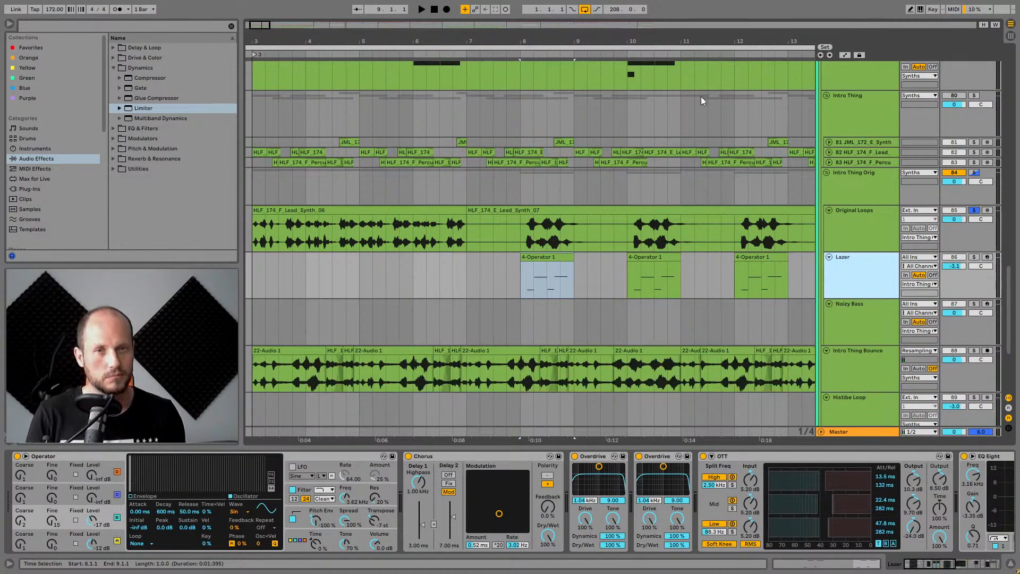
pyautogui.press('w')
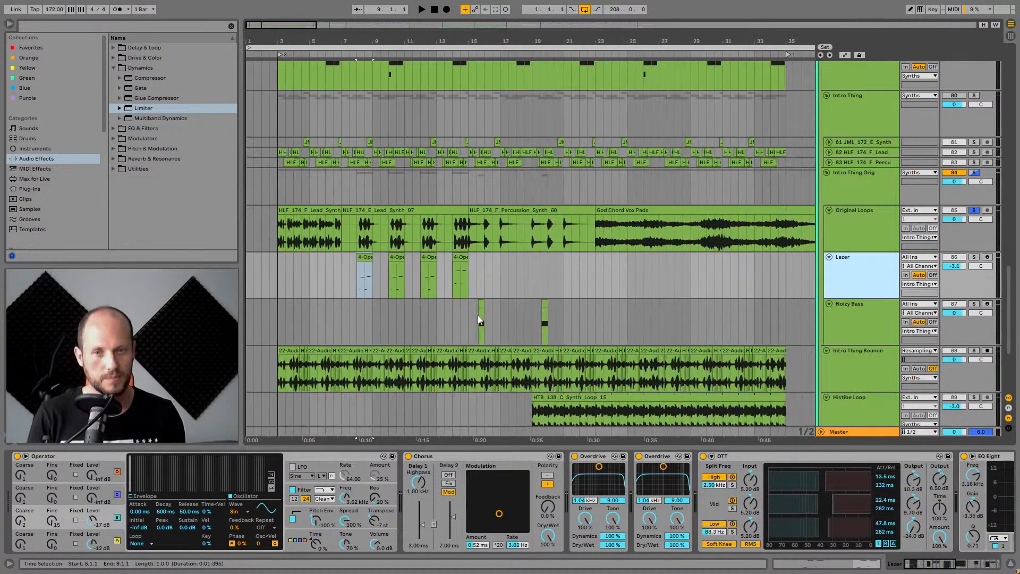
# Solo the Noisy Bass track and start playback.
pyautogui.click(477, 319)
pyautogui.click(974, 303)
pyautogui.press('space')
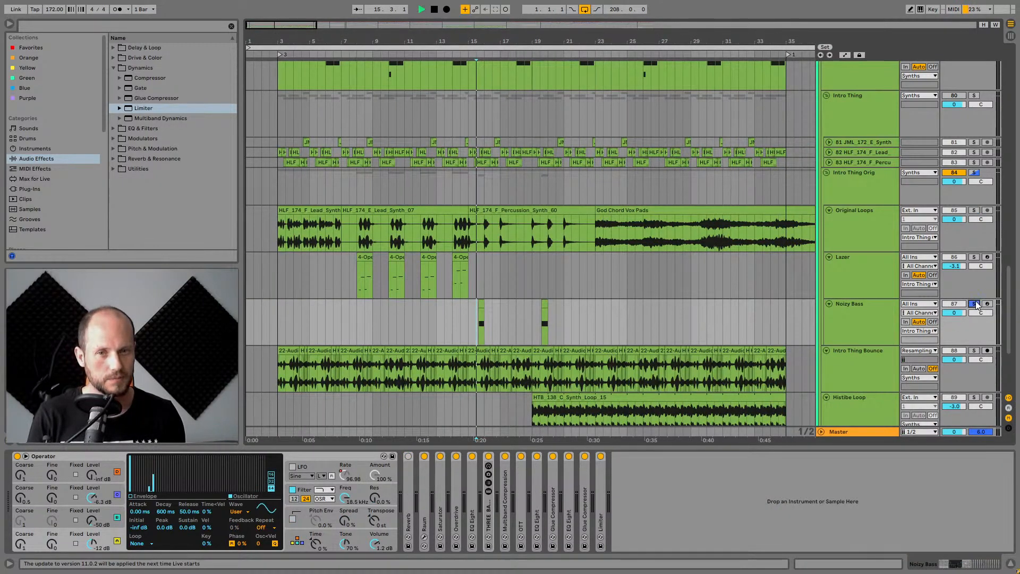
# Select the short Noisy Bass clip, open the Raum reverb plugin window on that track, inspect it and close it.
pyautogui.moveTo(486, 37); pyautogui.dragTo(502, 138)
pyautogui.click(861, 310)
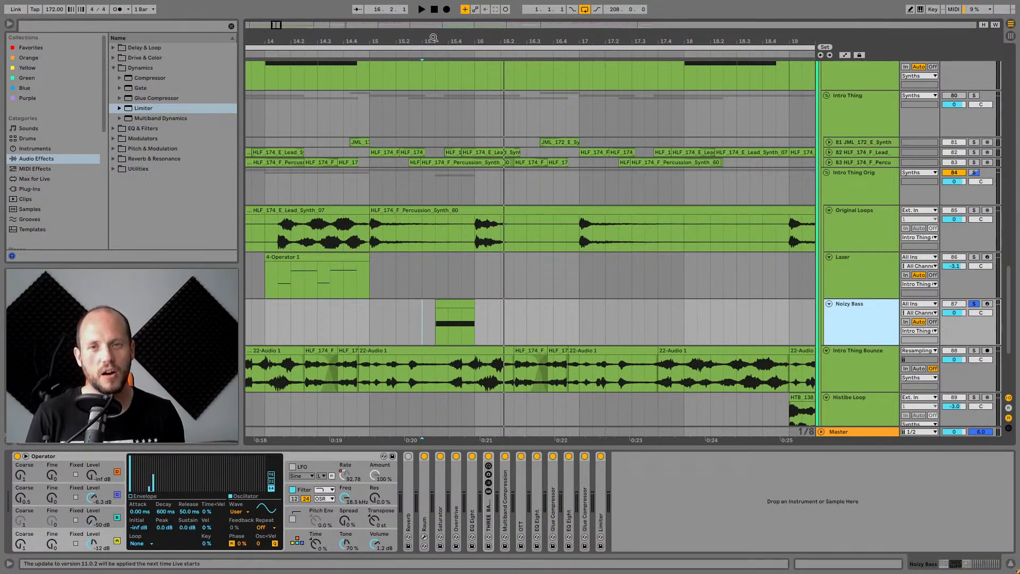
pyautogui.scroll(5, 484, 295)
pyautogui.click(474, 306)
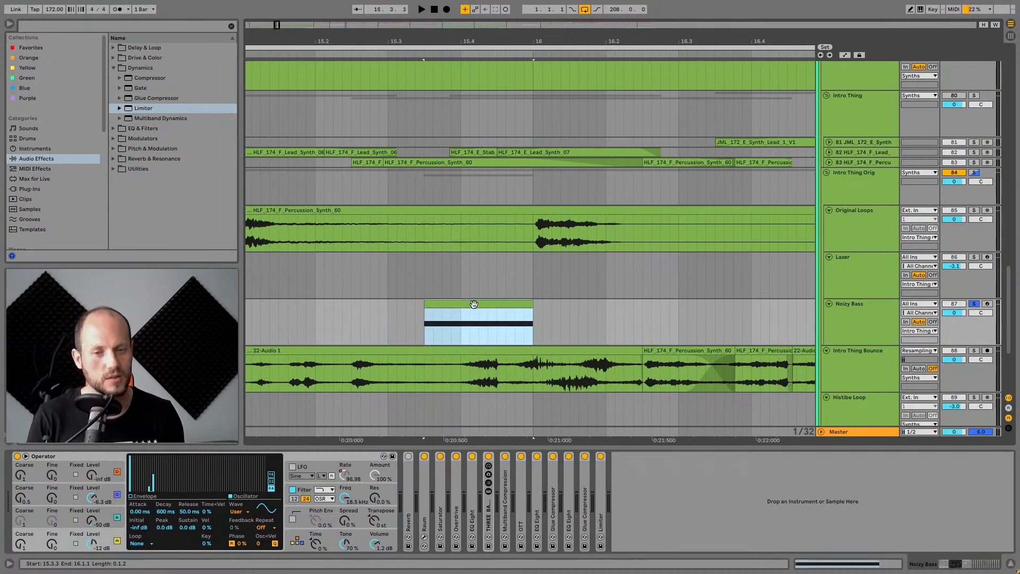
pyautogui.doubleClick(423, 502)
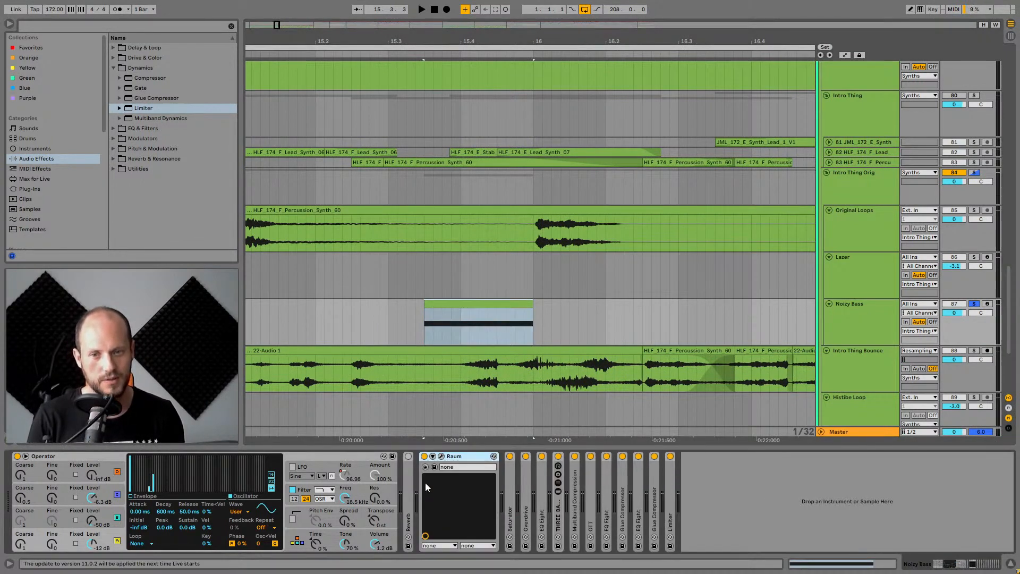
pyautogui.click(441, 456)
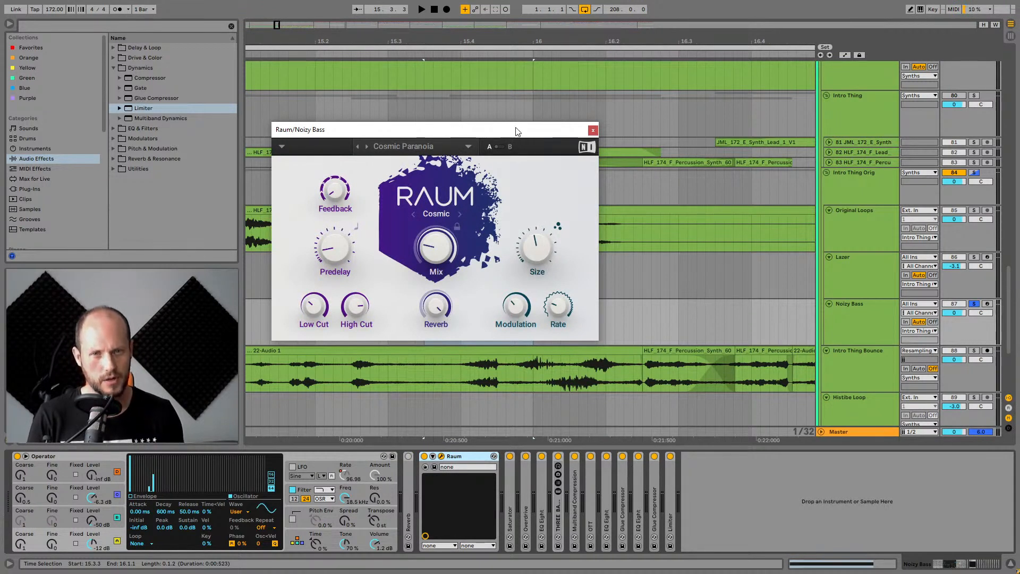
pyautogui.click(592, 130)
# Audition the Noisy Bass clip by starting and stopping playback repeatedly.
pyautogui.press('space')
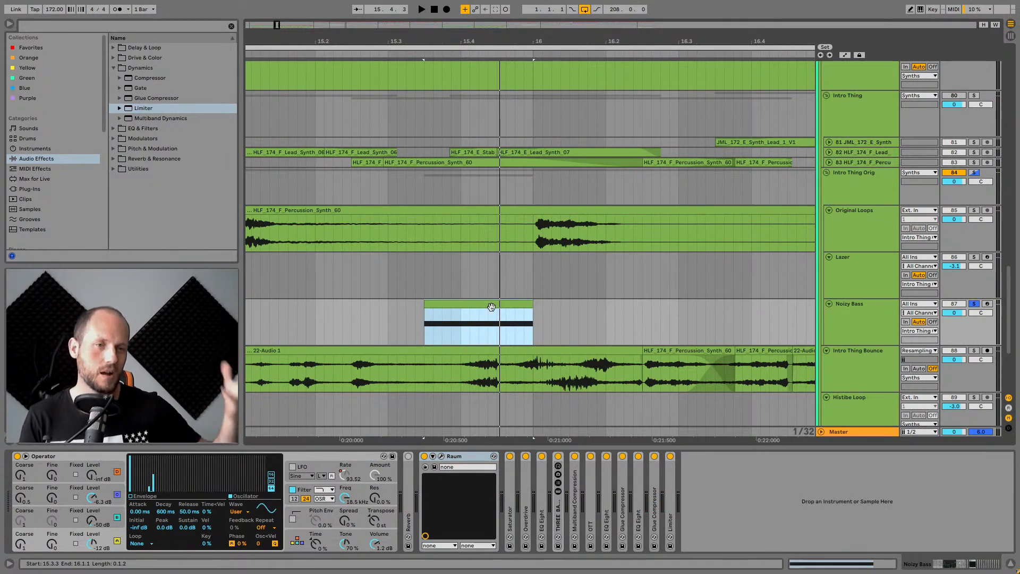
pyautogui.press('space')
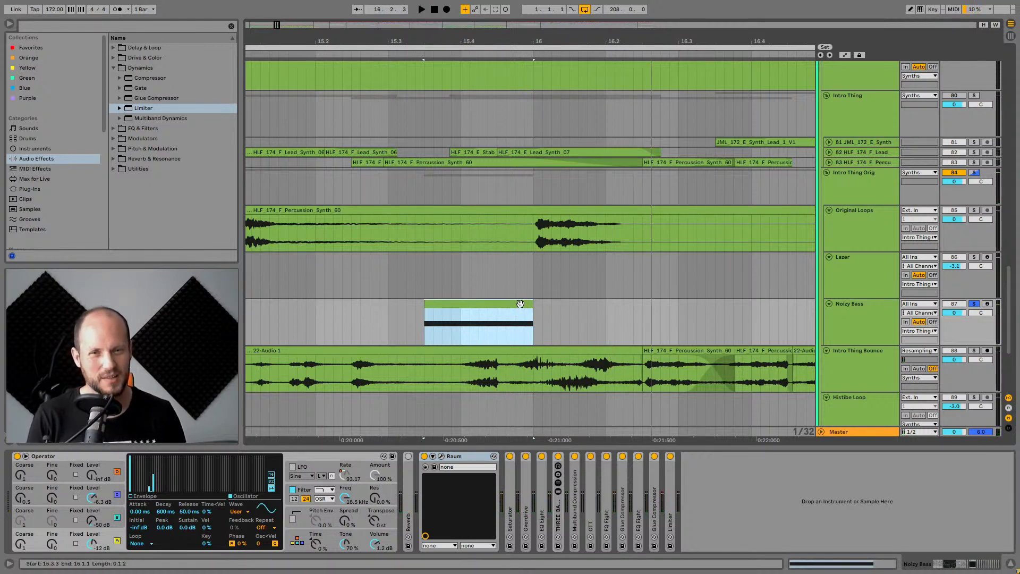
pyautogui.press('space')
pyautogui.press('space')
pyautogui.press('space')
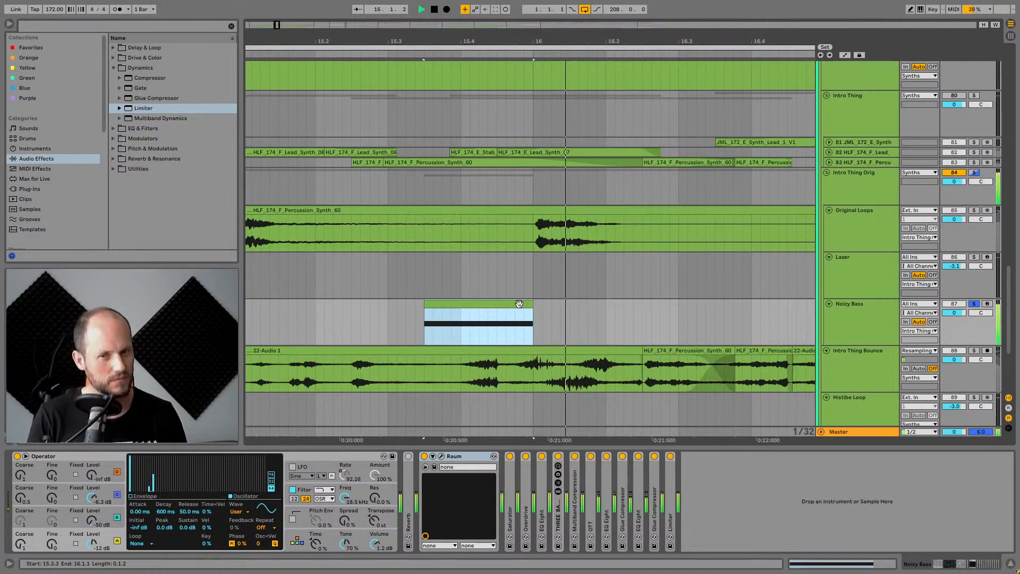
pyautogui.press('space')
pyautogui.press('space')
# Compare the sound with the Raum reverb switched off and back on during playback.
pyautogui.press('space')
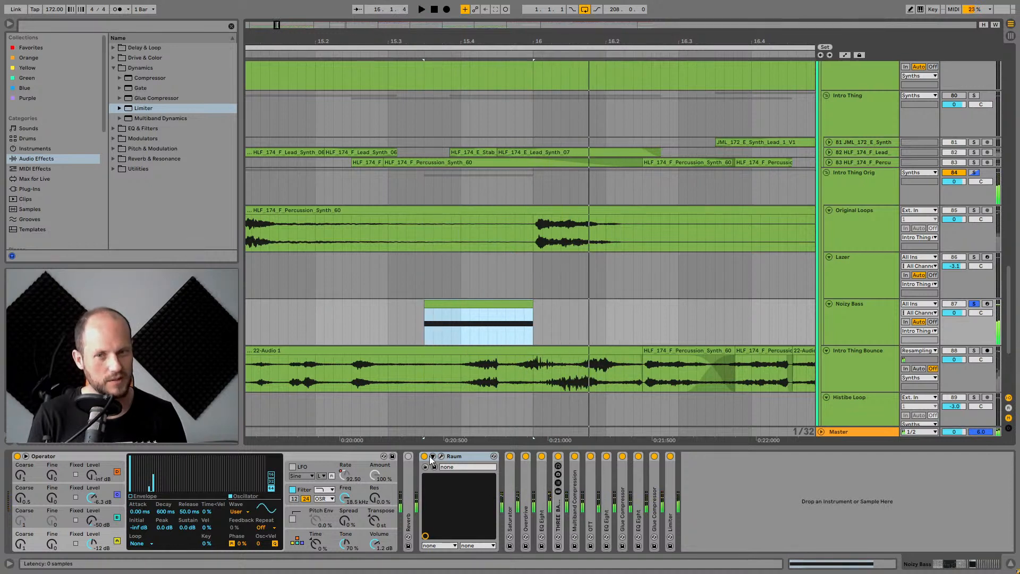
pyautogui.click(424, 456)
pyautogui.press('space')
pyautogui.press('space')
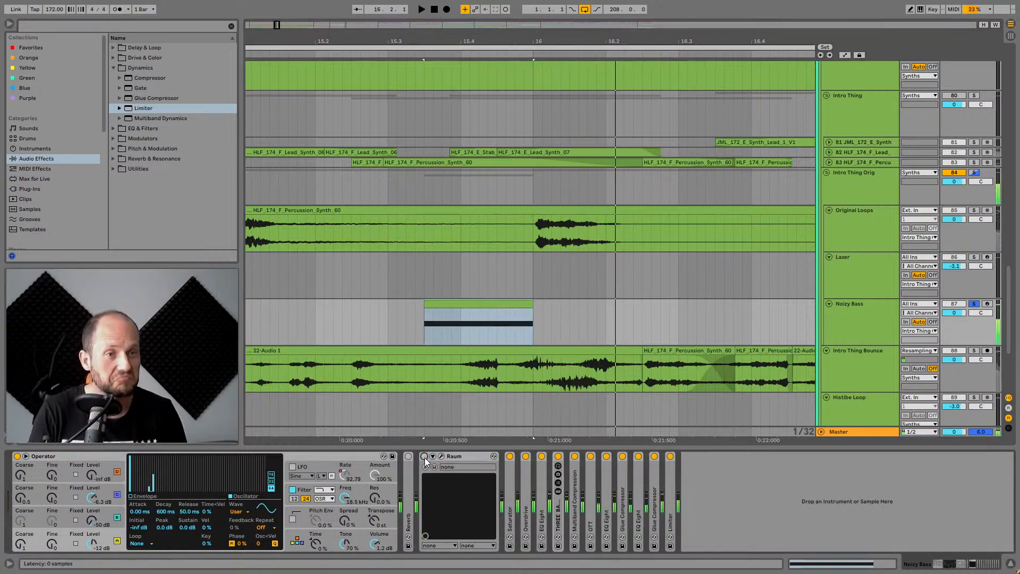
pyautogui.click(424, 456)
pyautogui.press('space')
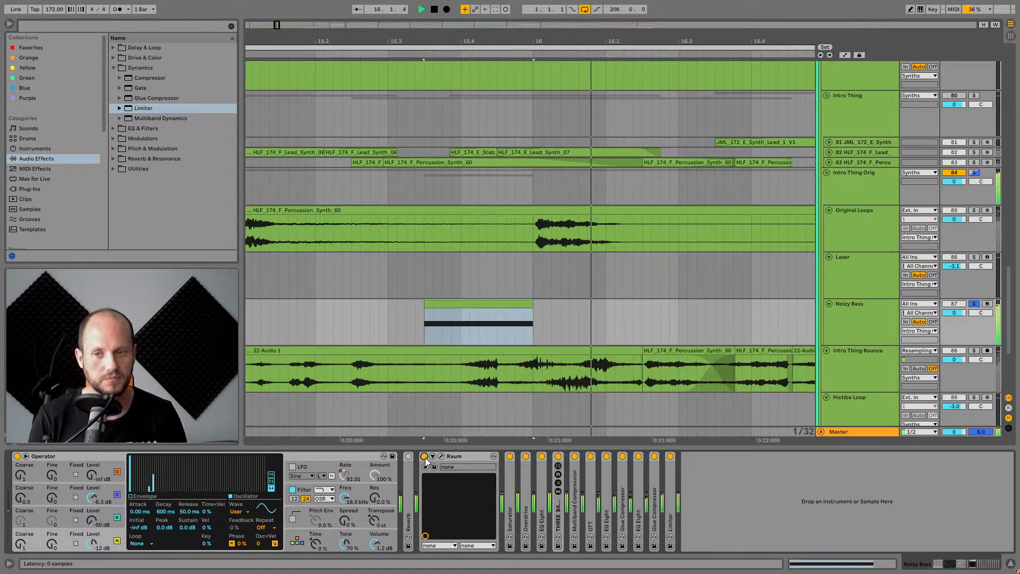
pyautogui.press('space')
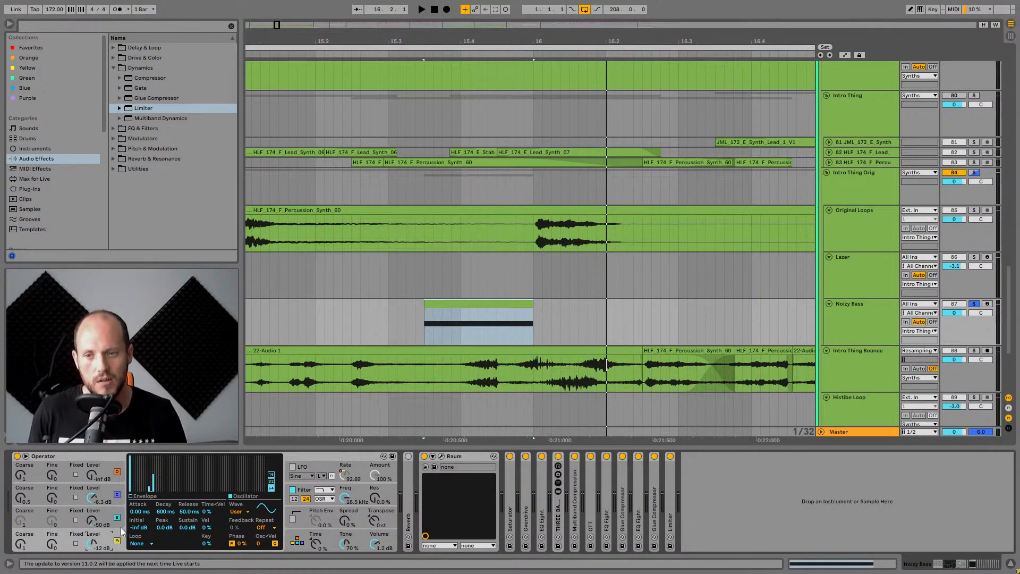
# Inspect Operator's oscillator settings and expand the Saturator, Overdrive and EQ Eight devices in the chain.
pyautogui.click(113, 510)
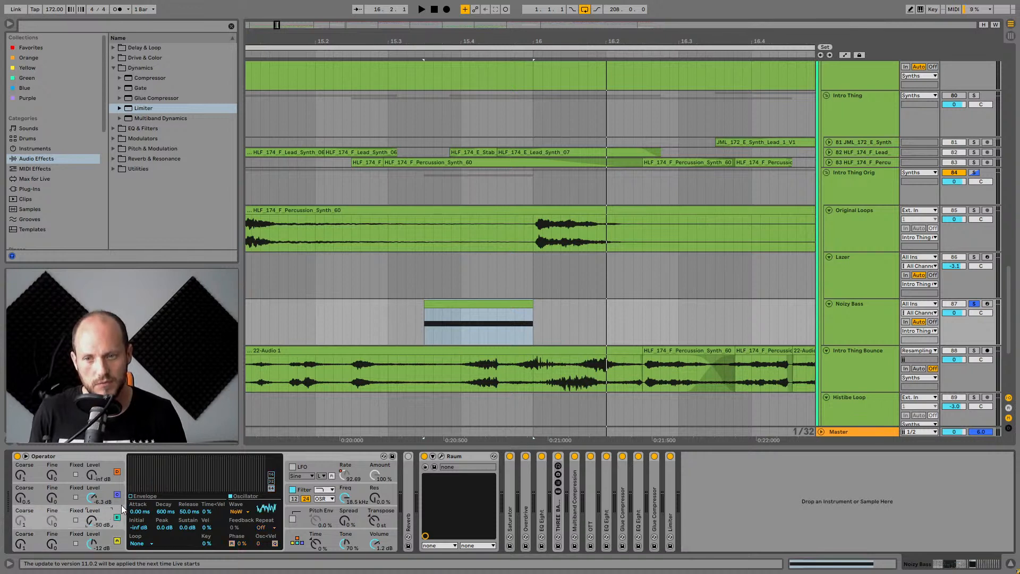
pyautogui.click(109, 490)
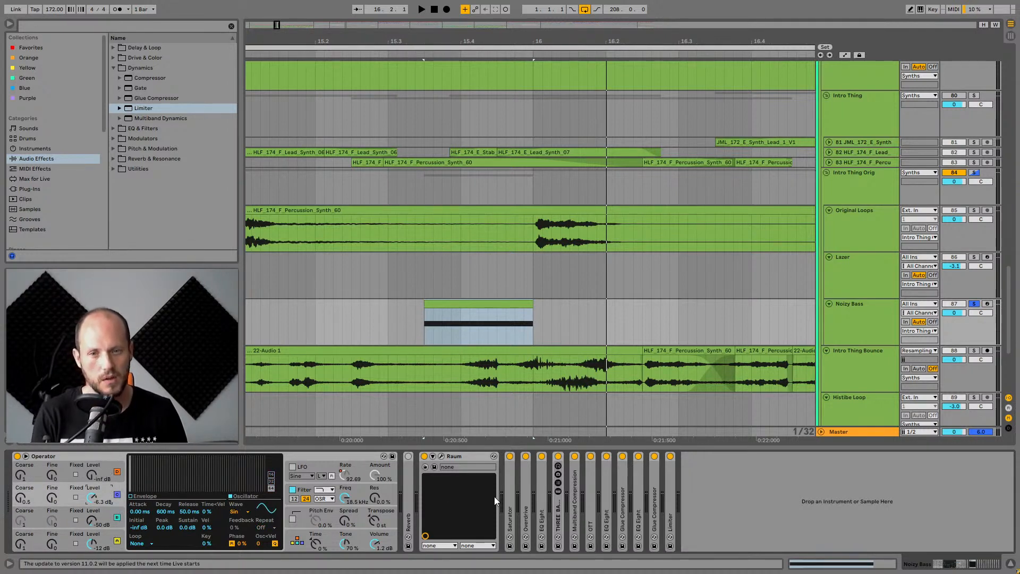
pyautogui.doubleClick(511, 493)
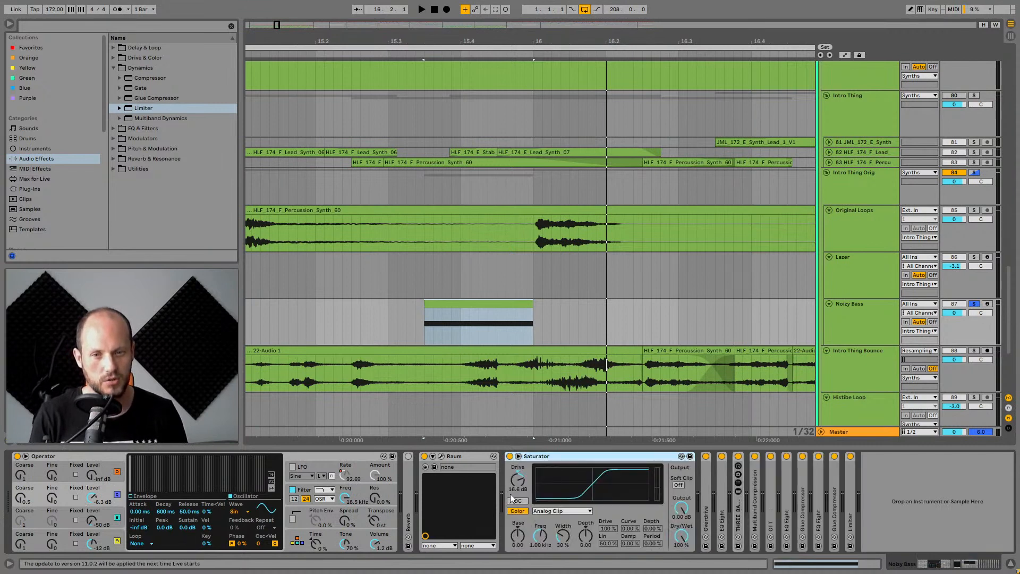
pyautogui.doubleClick(705, 513)
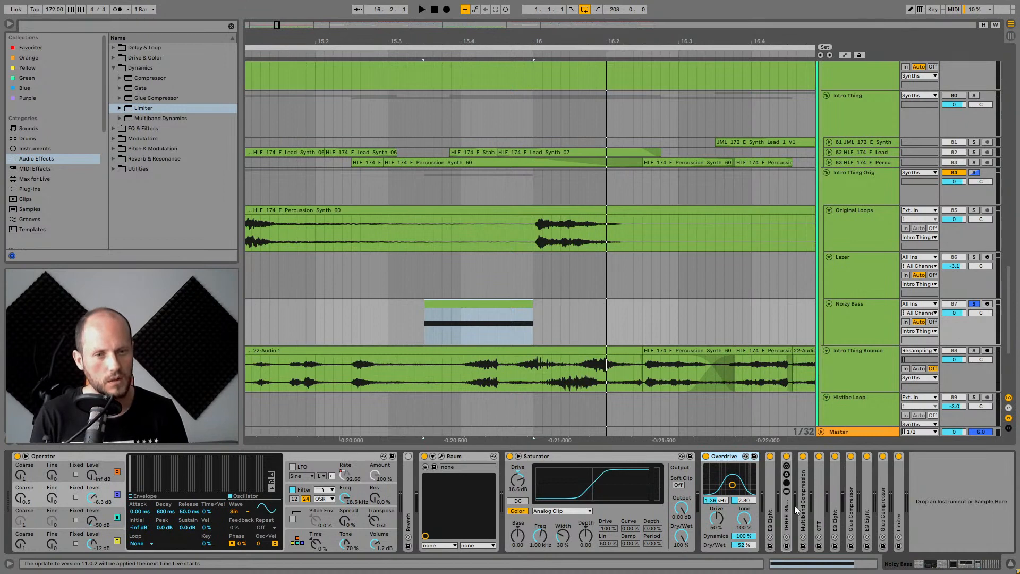
pyautogui.doubleClick(771, 508)
# Expand the THREE BANDS SPLIT MBC rack further along the Noisy Bass device chain.
pyautogui.click(949, 564)
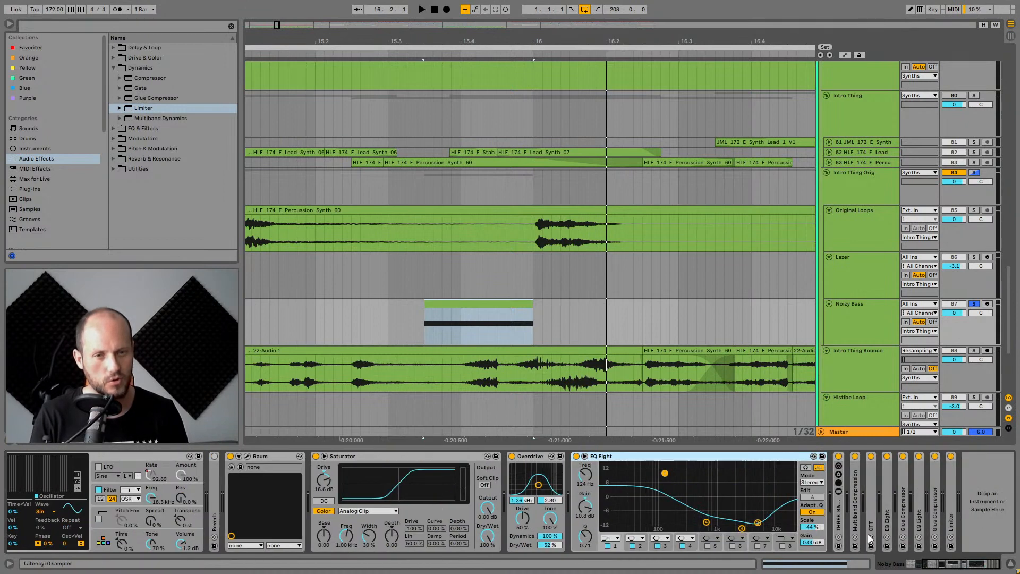
pyautogui.doubleClick(840, 511)
pyautogui.click(976, 564)
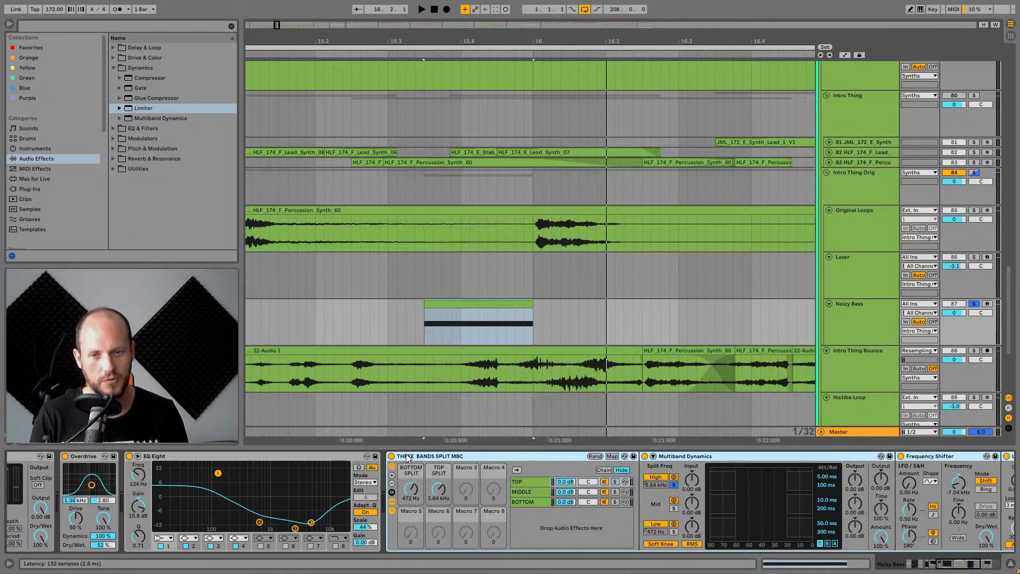
# Compare playback with the THREE BANDS SPLIT MBC rack bypassed and re-enabled.
pyautogui.click(391, 456)
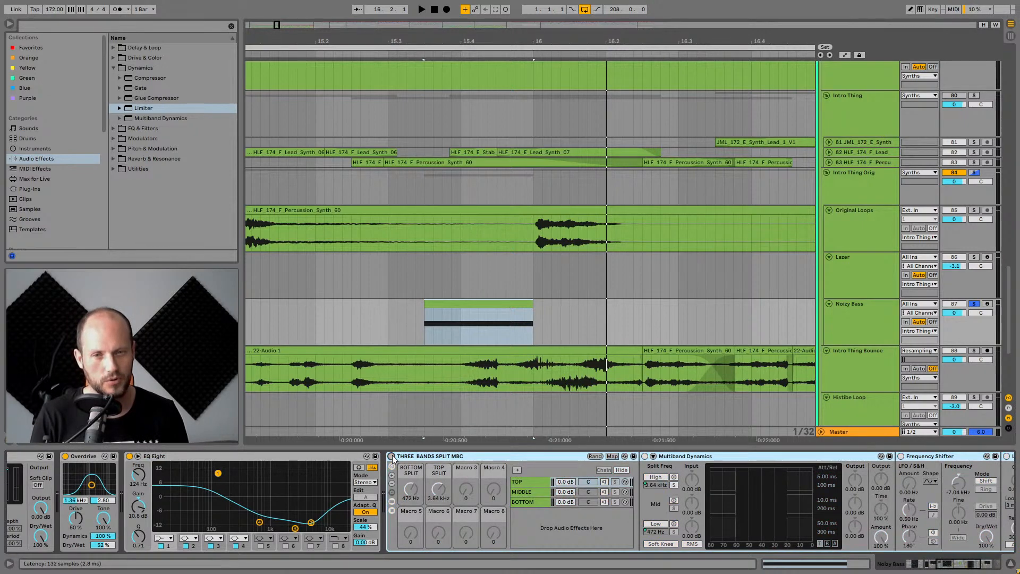
pyautogui.press('space')
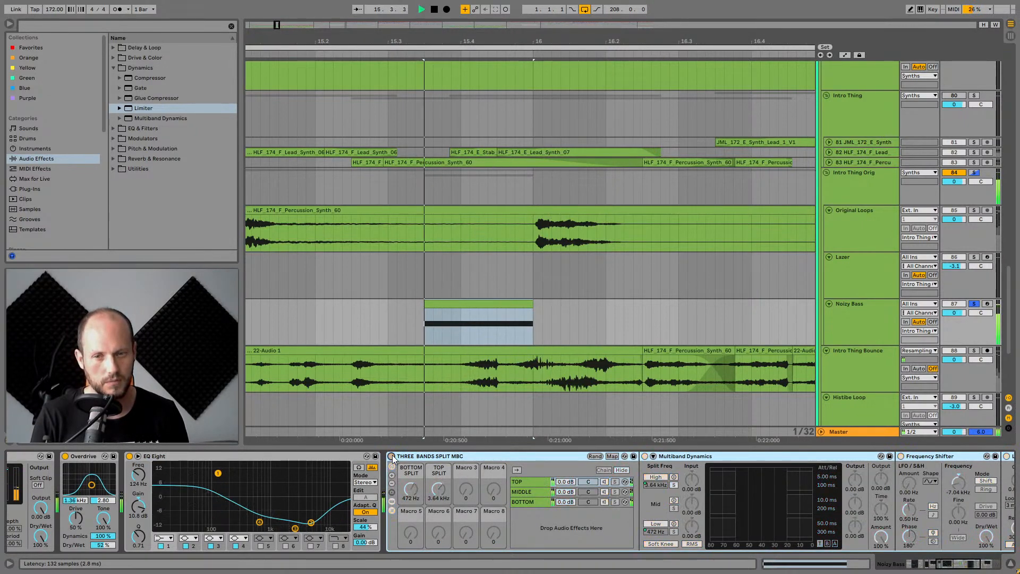
pyautogui.click(392, 456)
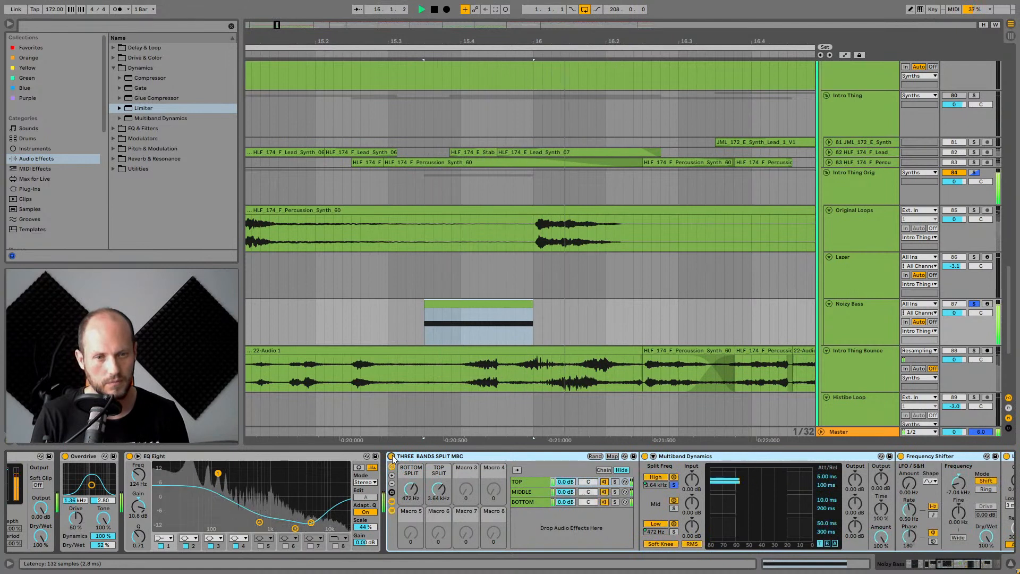
pyautogui.press('space')
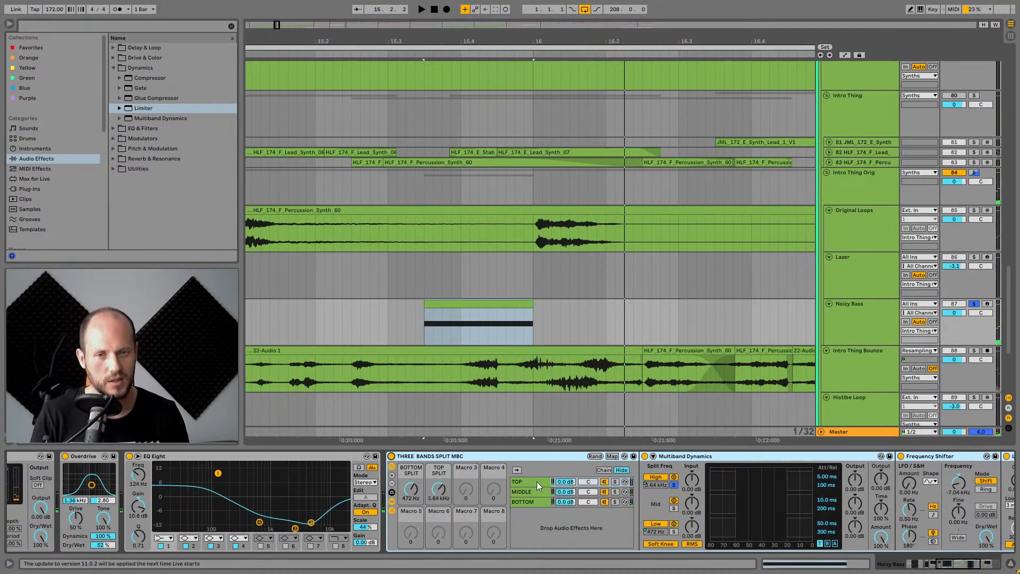
# Inspect the TOP, MIDDLE and BOTTOM chains and devices inside the THREE BANDS SPLIT MBC rack, then collapse the rack.
pyautogui.hscroll(4, 537, 482)
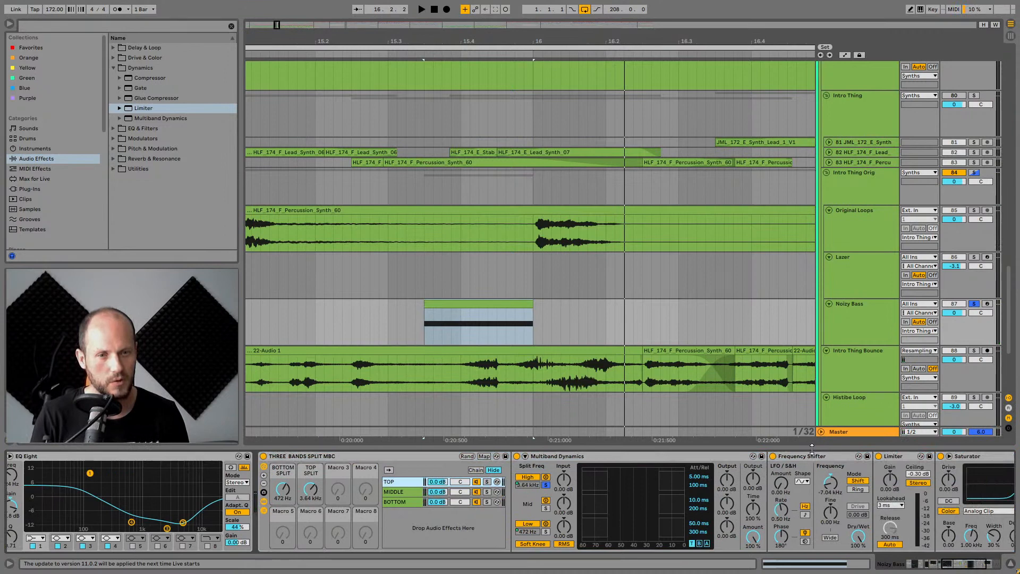
pyautogui.click(842, 461)
pyautogui.click(986, 476)
pyautogui.click(964, 567)
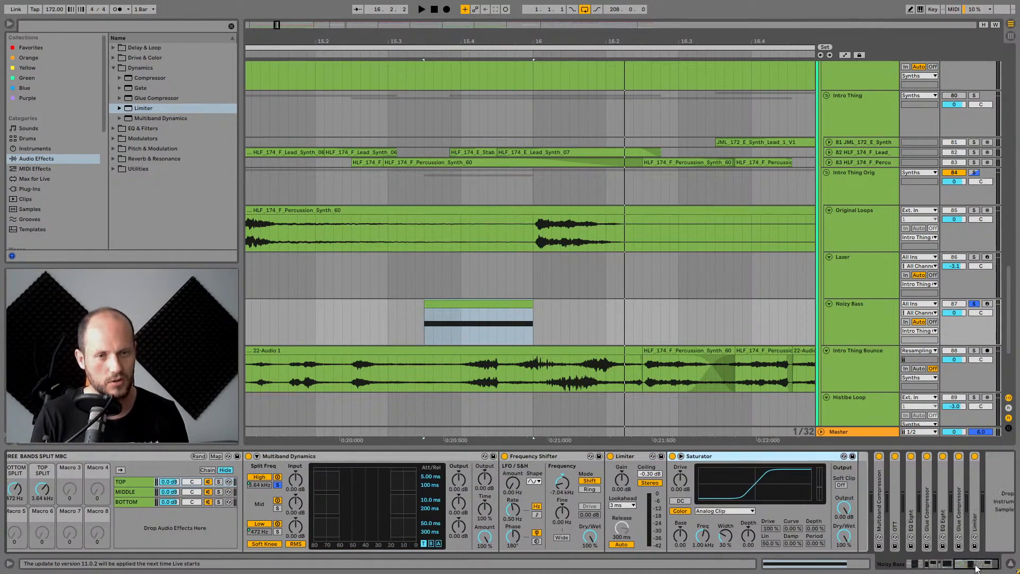
pyautogui.click(128, 493)
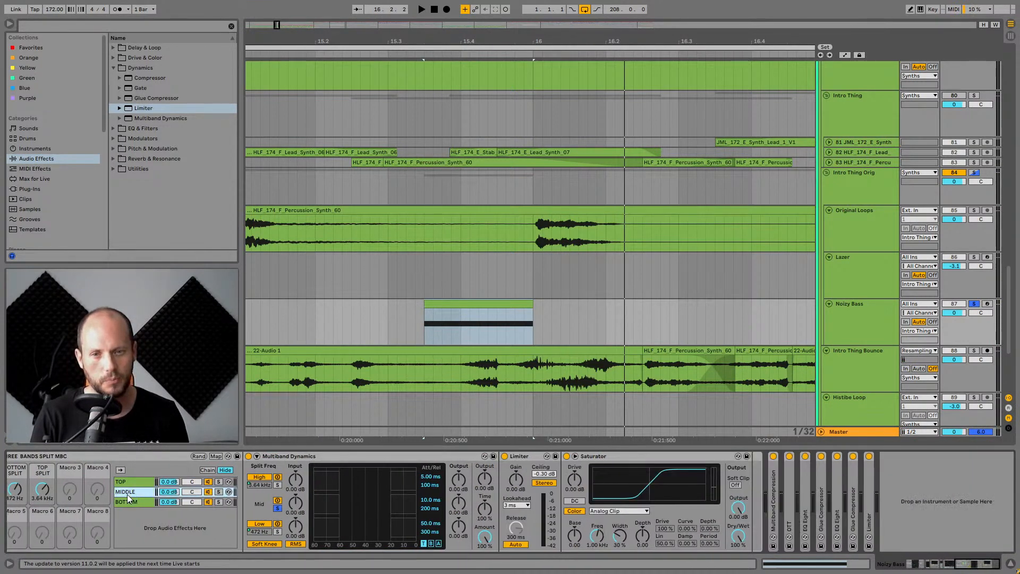
pyautogui.click(131, 482)
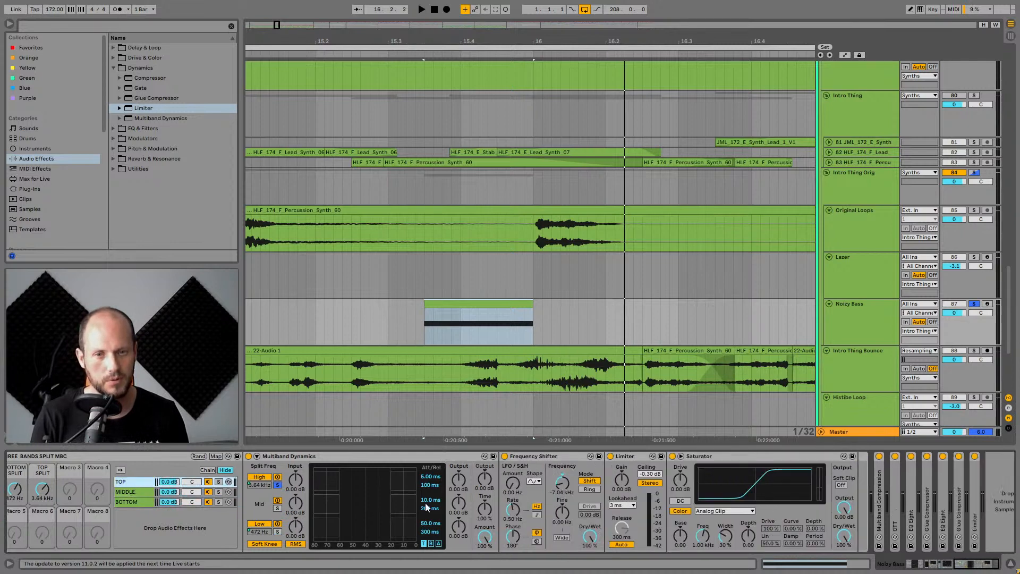
pyautogui.click(544, 456)
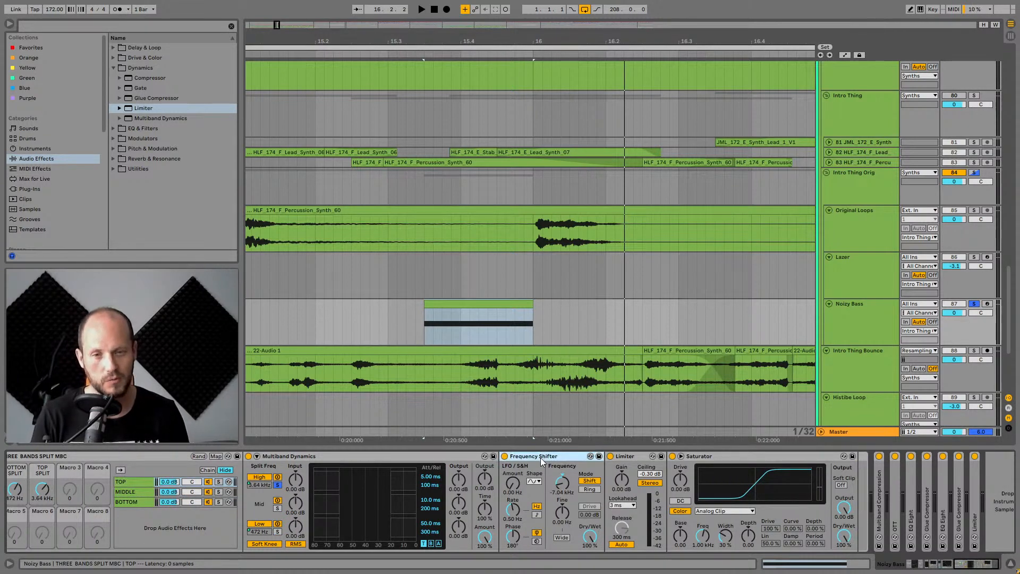
pyautogui.click(121, 457)
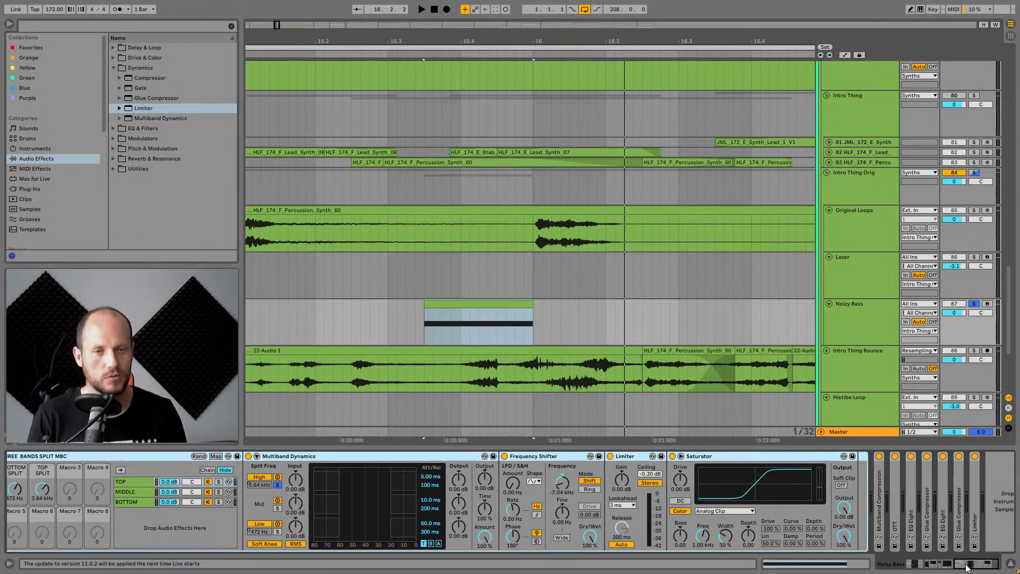
pyautogui.moveTo(957, 564); pyautogui.dragTo(954, 564)
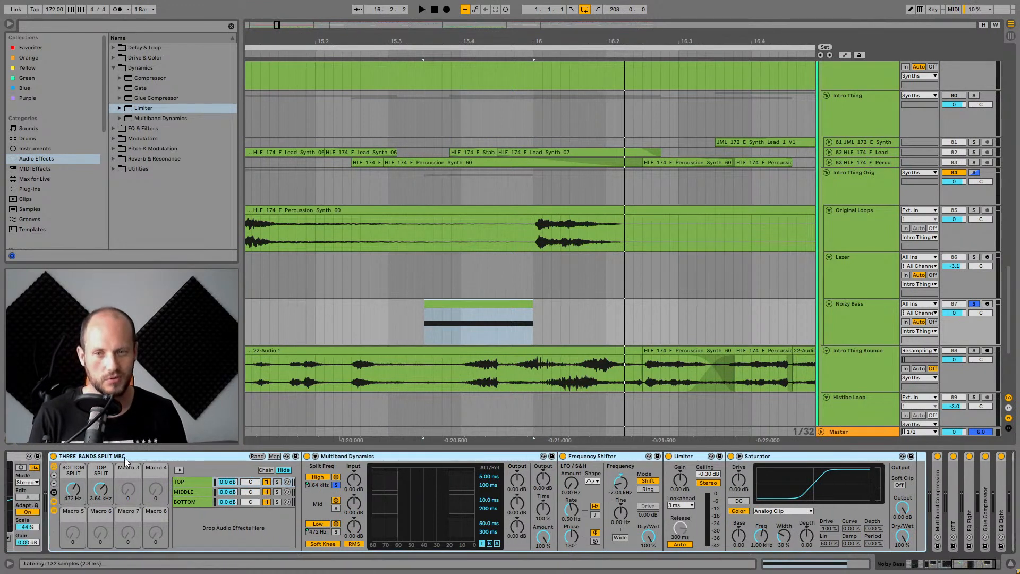
pyautogui.doubleClick(147, 459)
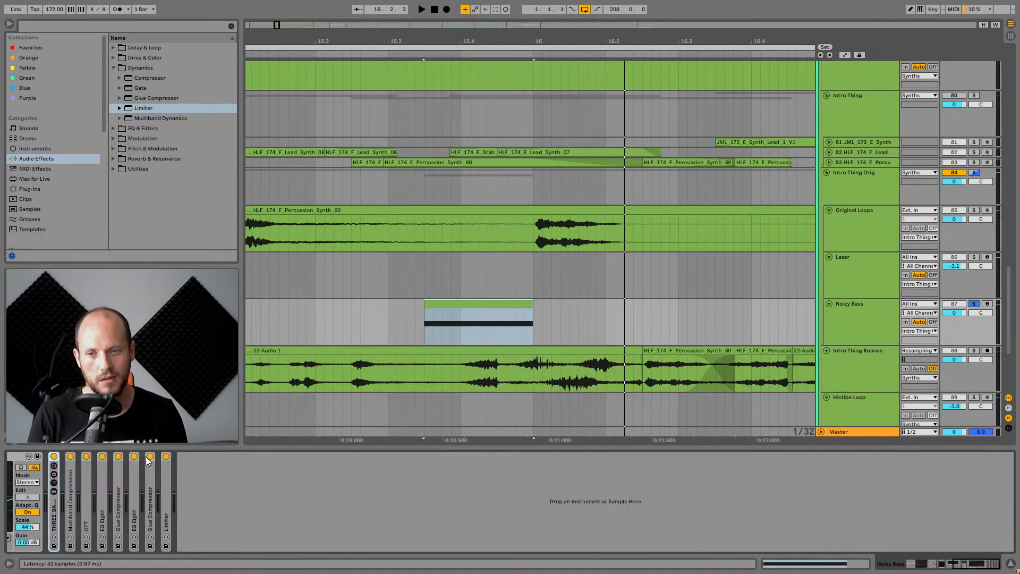
# Expand the Multiband Compression, OTT, EQ Eight and Glue Compressor devices on the Noisy Bass track.
pyautogui.doubleClick(69, 481)
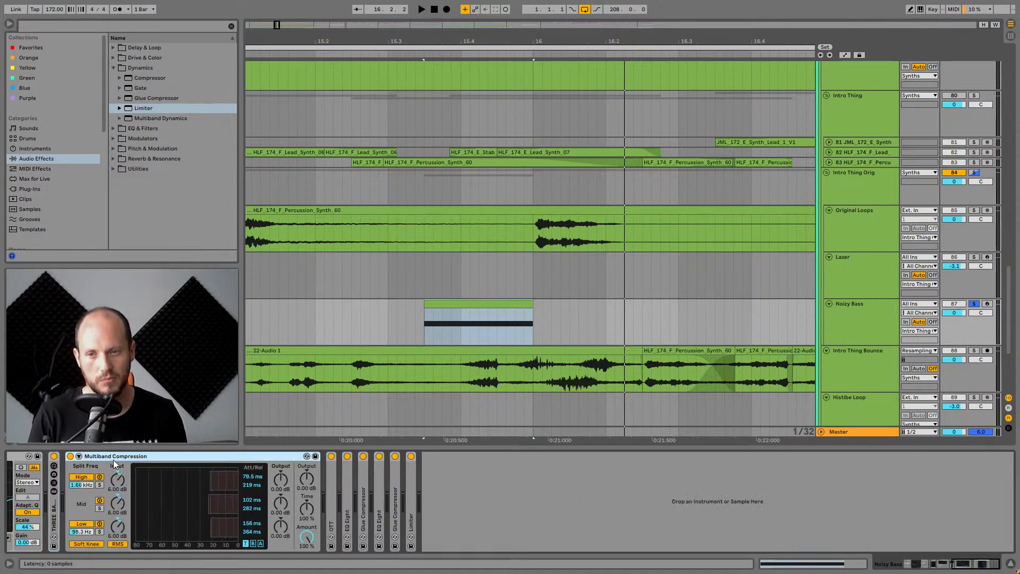
pyautogui.doubleClick(331, 499)
pyautogui.doubleClick(594, 491)
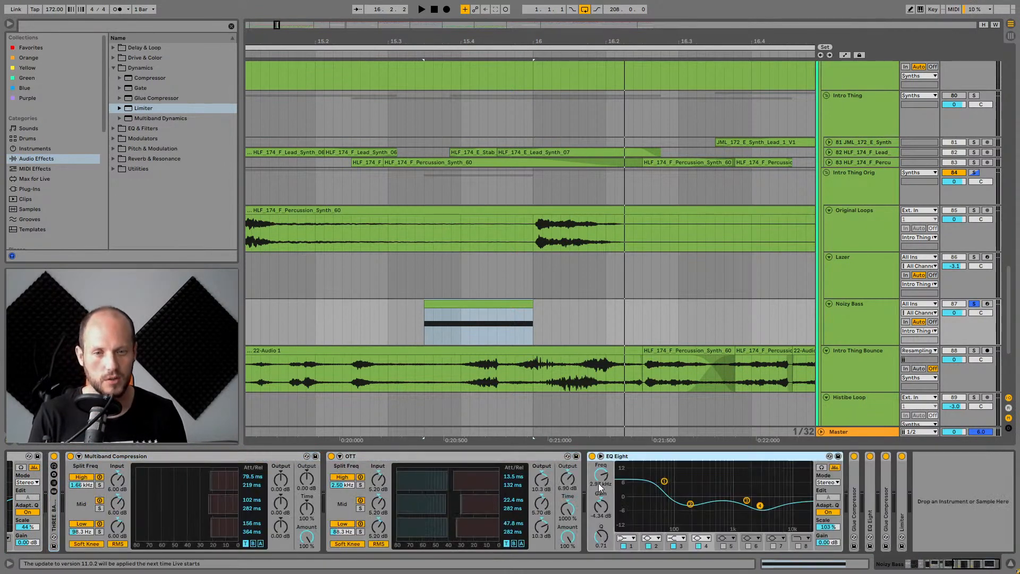
pyautogui.doubleClick(854, 505)
pyautogui.click(961, 567)
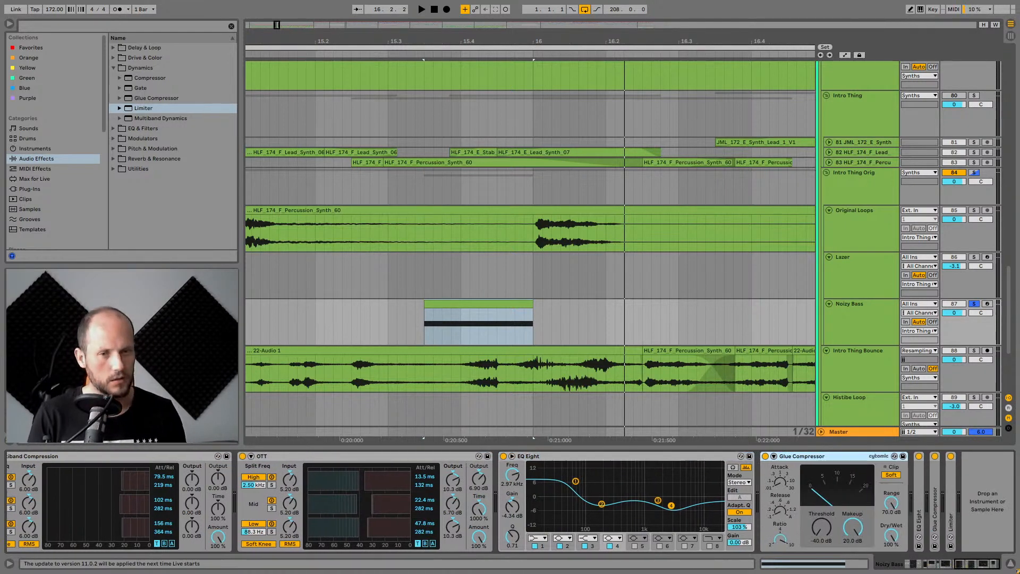
# Expand the second EQ Eight device and scroll to the end of the device chain.
pyautogui.doubleClick(920, 514)
pyautogui.click(936, 564)
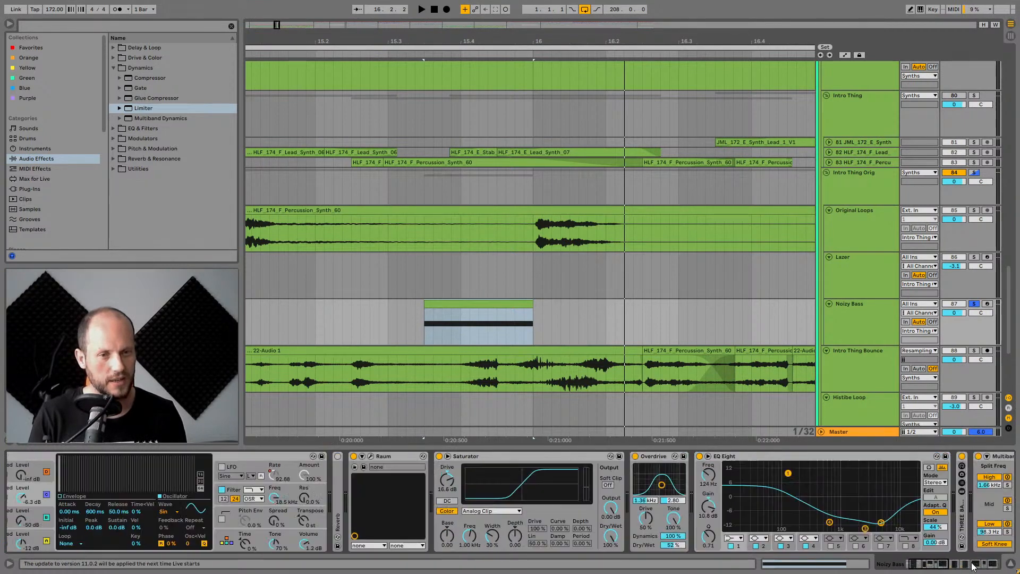
pyautogui.click(970, 563)
pyautogui.moveTo(980, 566); pyautogui.dragTo(994, 565)
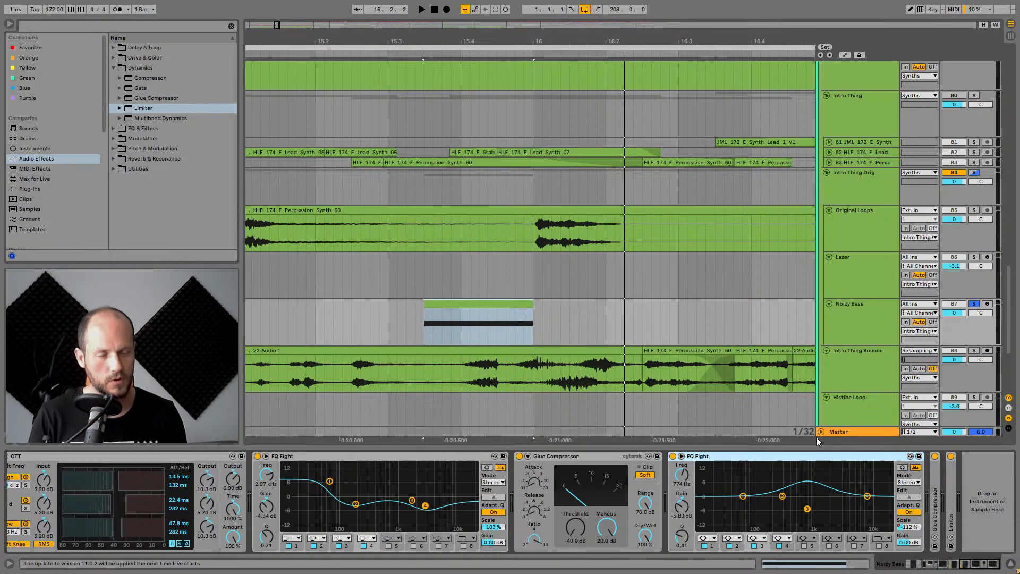
# Expand the remaining Glue Compressor and the Limiter at the end of the Noisy Bass device chain.
pyautogui.doubleClick(934, 509)
pyautogui.click(973, 564)
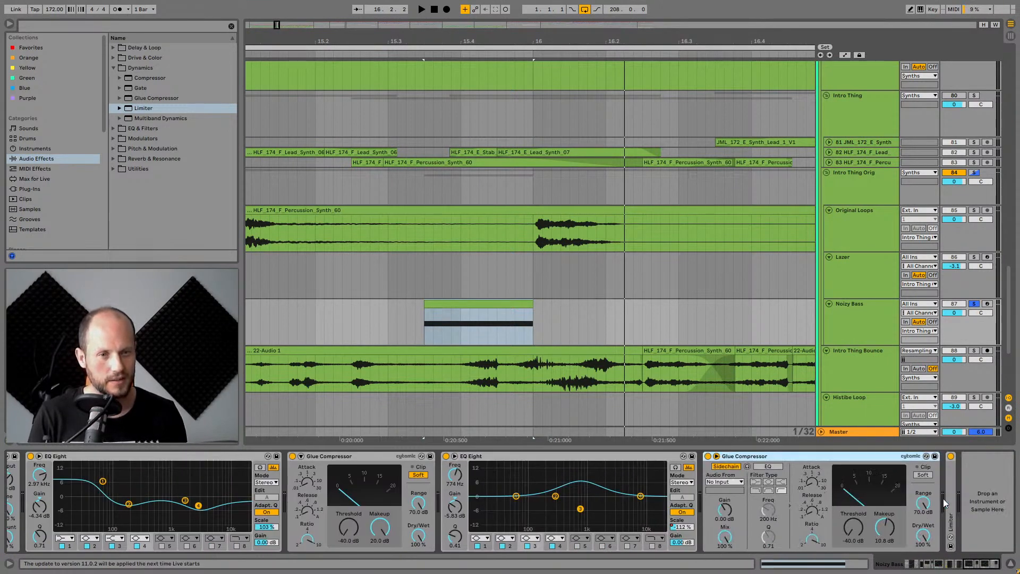
pyautogui.doubleClick(948, 508)
pyautogui.moveTo(970, 566); pyautogui.dragTo(990, 570)
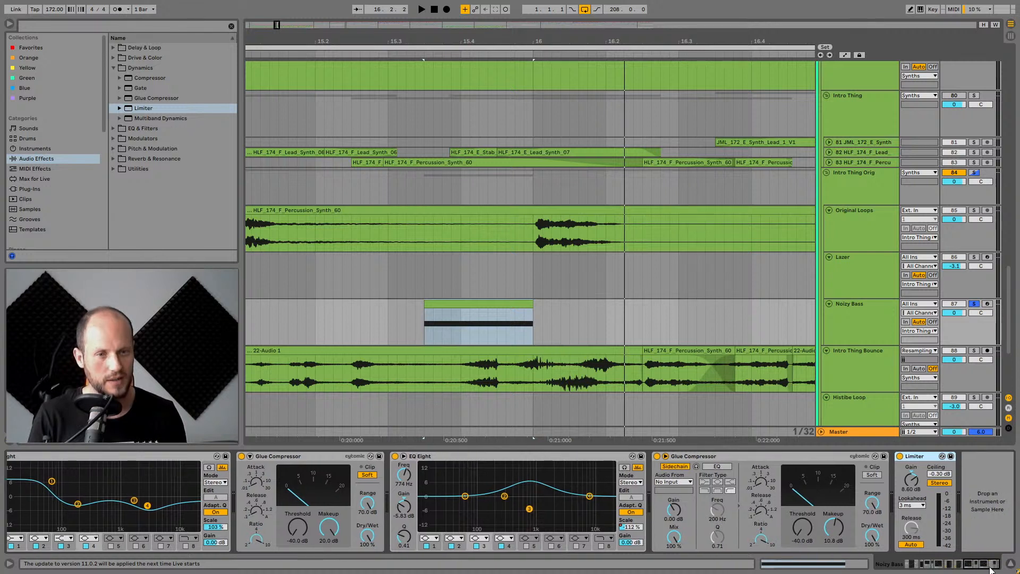
pyautogui.click(907, 485)
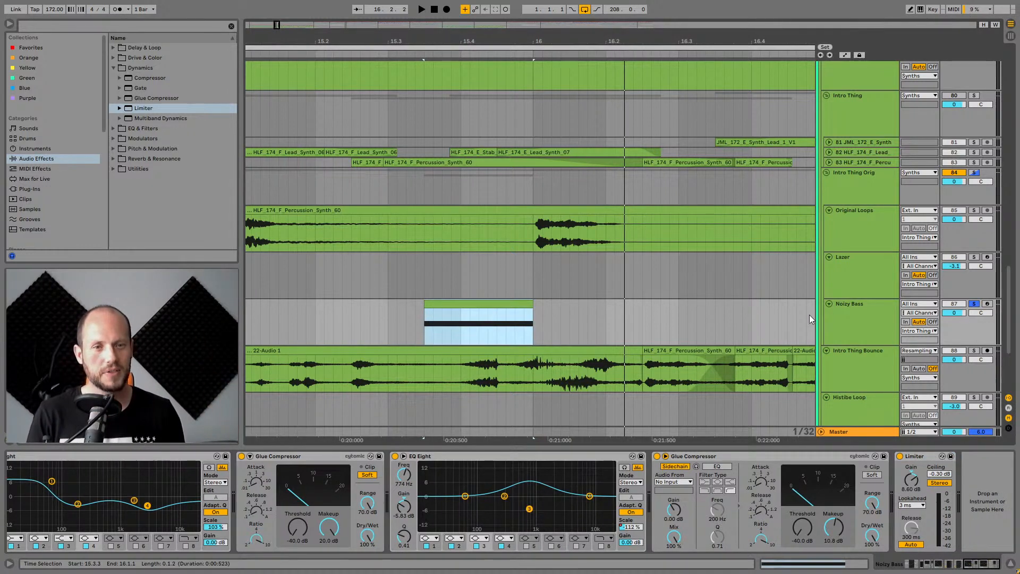
# Set the Original Loops track's input to Resampling and arm it for recording.
pyautogui.click(859, 305)
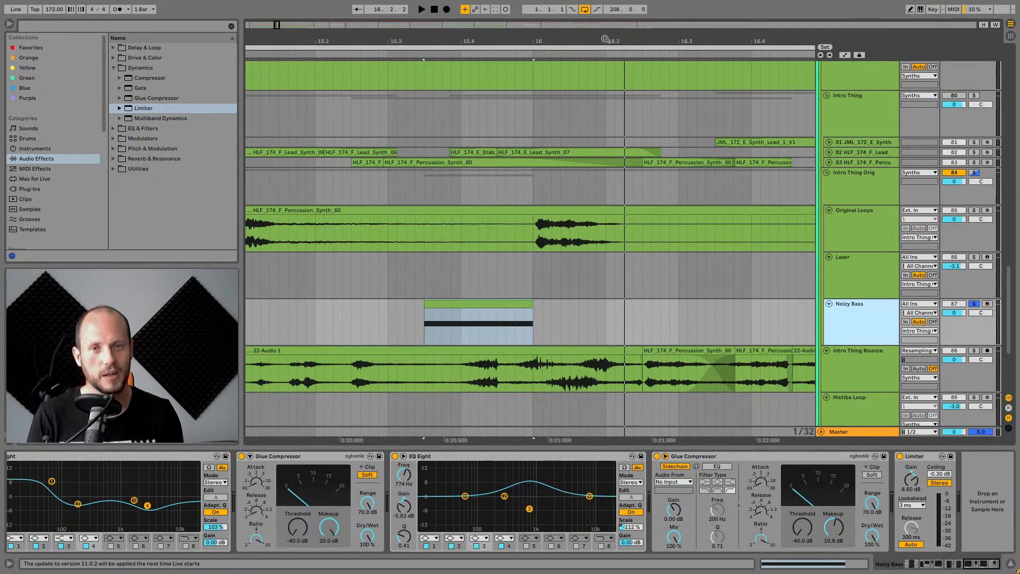
pyautogui.moveTo(604, 39); pyautogui.dragTo(605, 26)
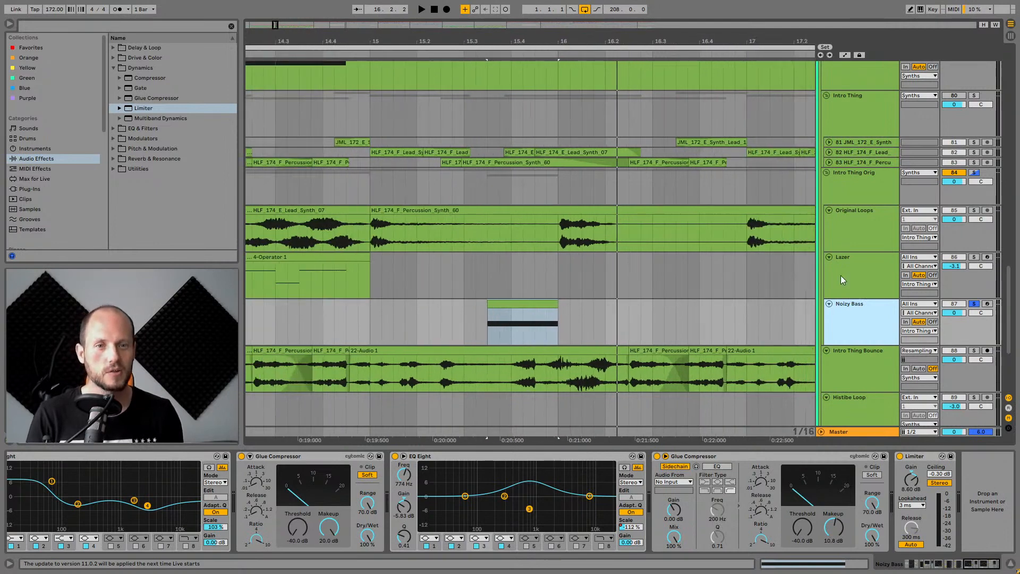
pyautogui.click(935, 214)
pyautogui.click(971, 206)
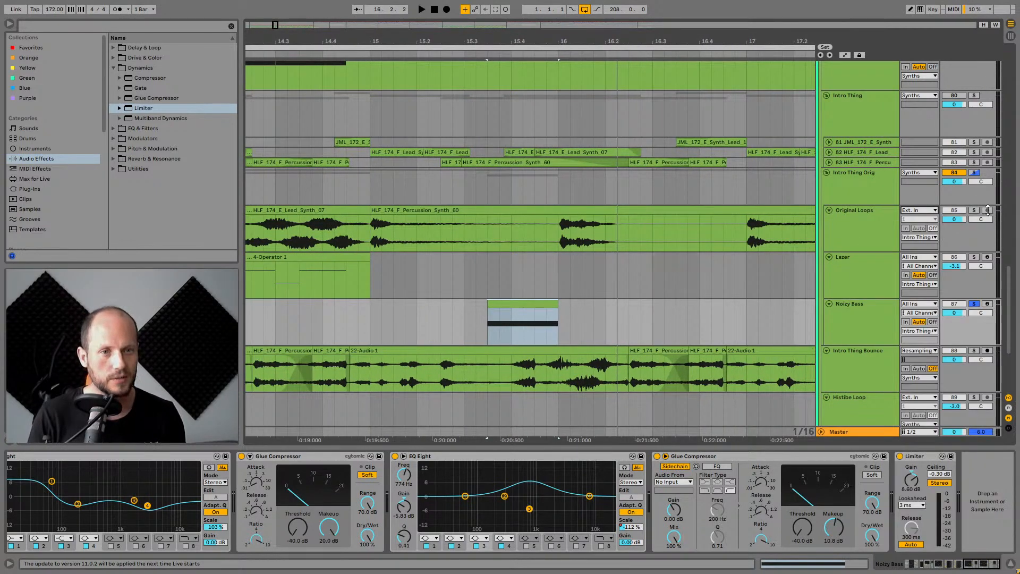
pyautogui.click(991, 213)
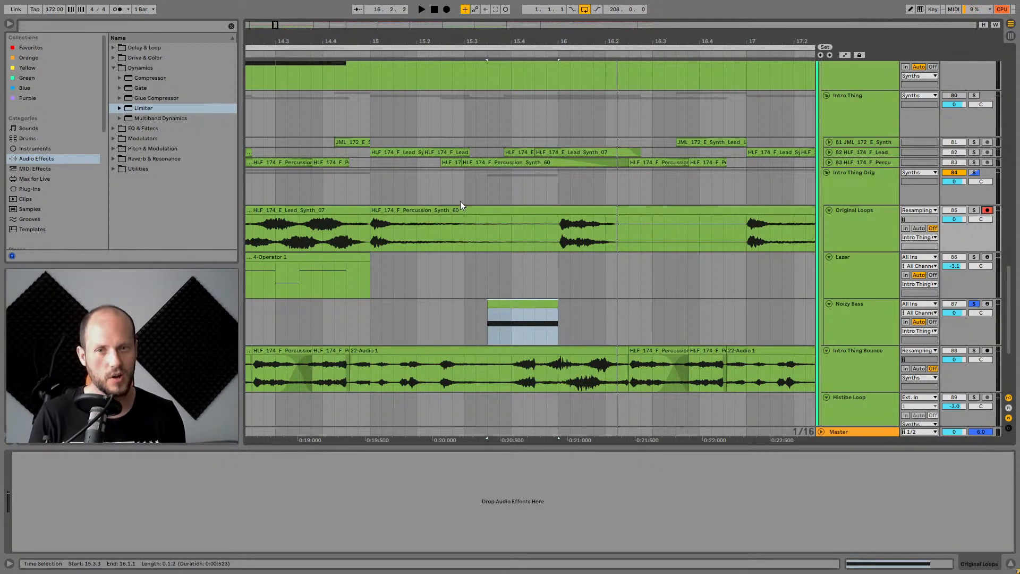
# Record resampled audio onto the Original Loops track starting around bar 15.3.
pyautogui.click(489, 232)
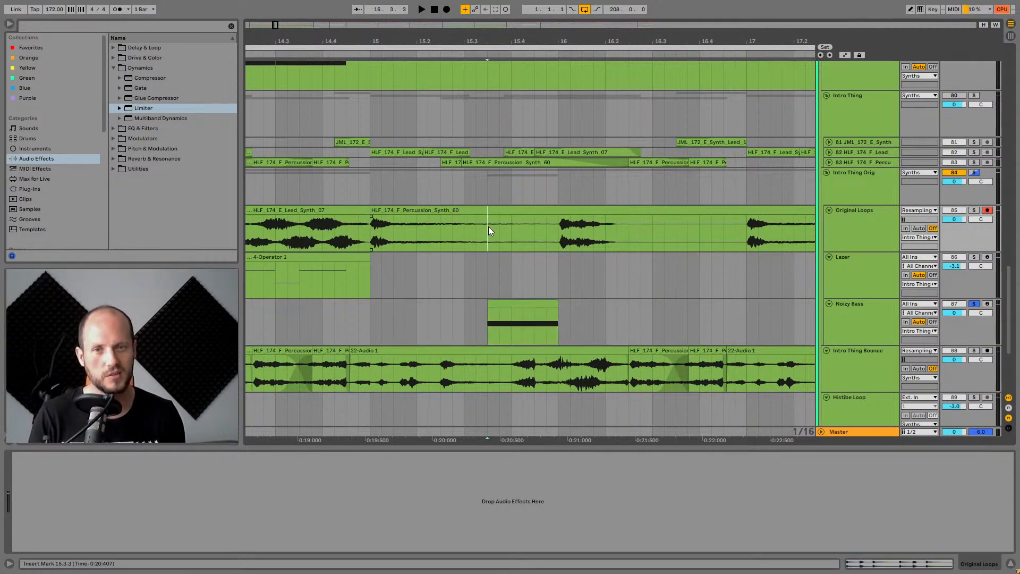
pyautogui.click(446, 9)
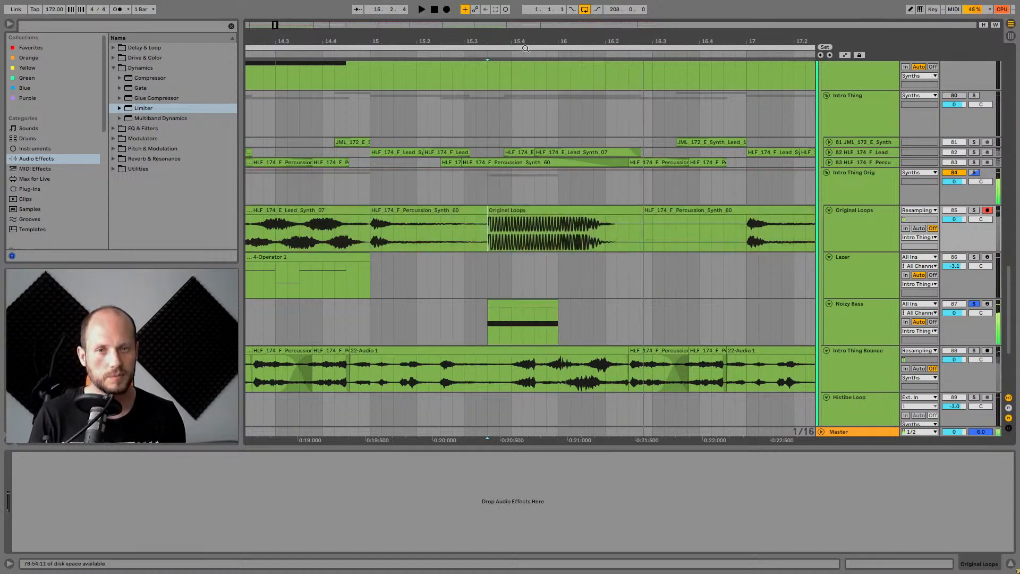
pyautogui.moveTo(582, 44); pyautogui.dragTo(520, 243)
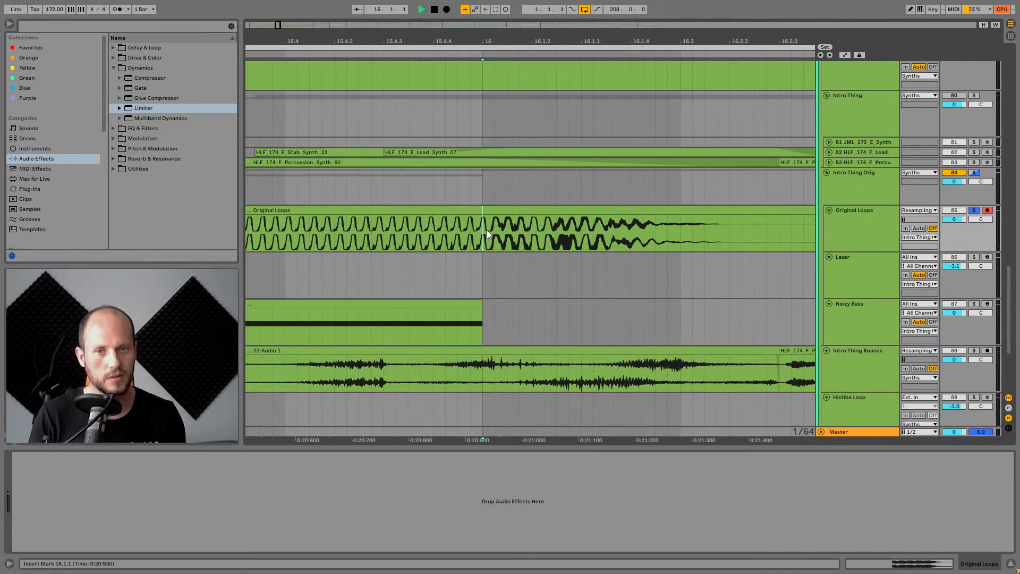
# Play back the newly recorded section several times.
pyautogui.press('space')
pyautogui.press('space')
pyautogui.press('space')
pyautogui.press('space')
pyautogui.press('space')
pyautogui.moveTo(566, 42); pyautogui.dragTo(567, 18)
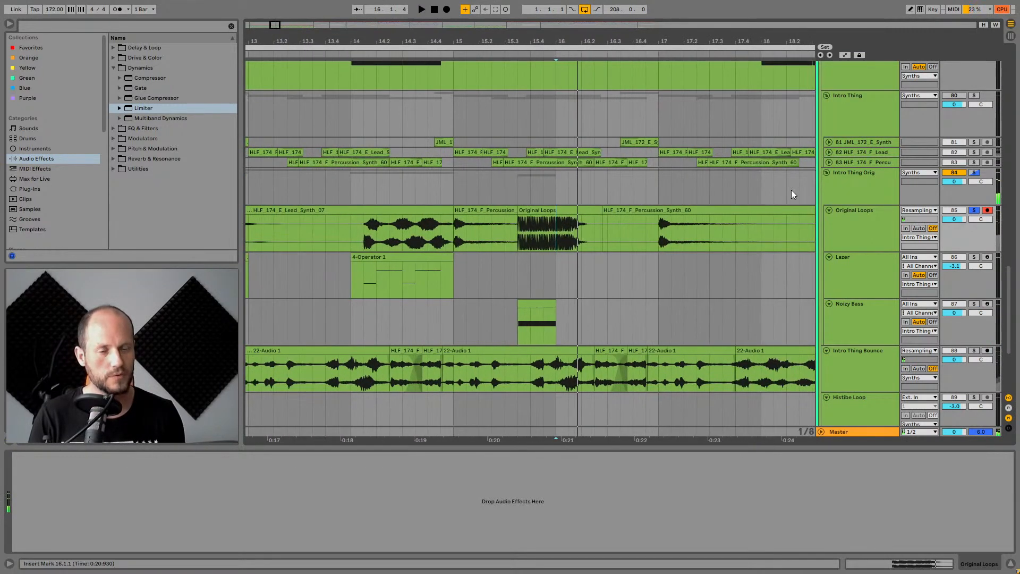
pyautogui.click(975, 211)
pyautogui.moveTo(607, 211); pyautogui.dragTo(460, 206)
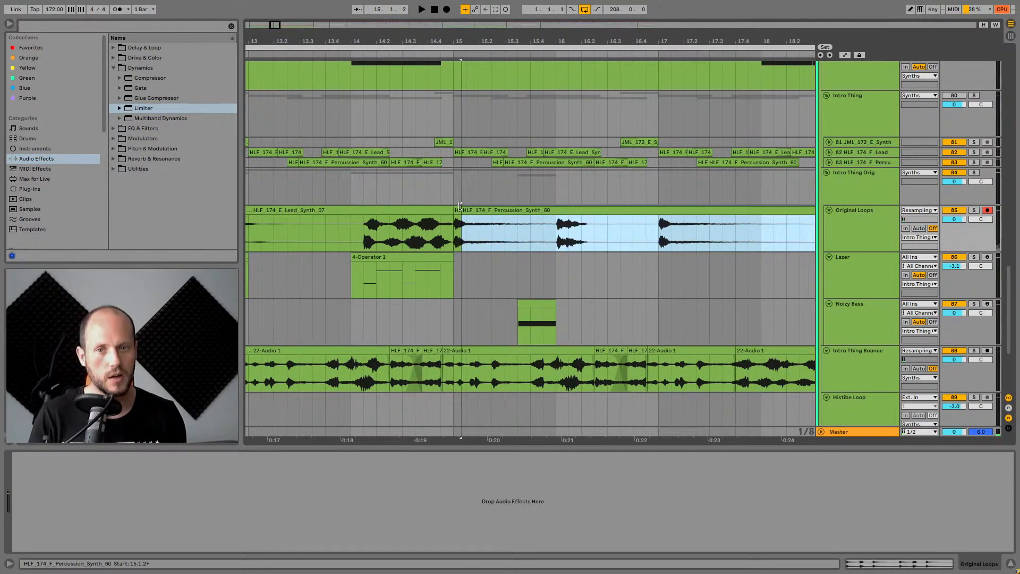
pyautogui.click(465, 374)
pyautogui.moveTo(560, 42); pyautogui.dragTo(557, 6)
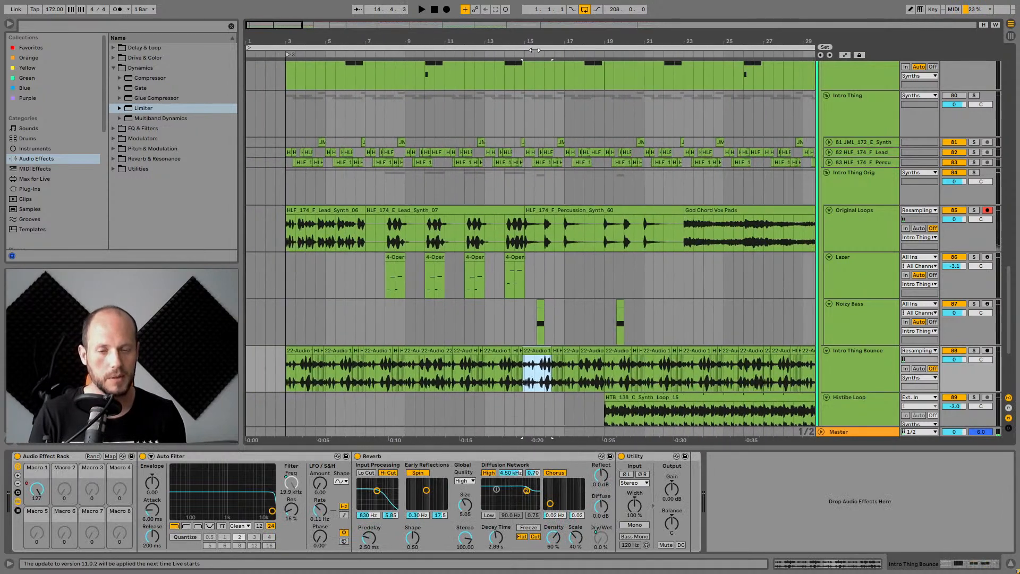
# Solo the Intro Thing Bounce track and play it from its beginning.
pyautogui.click(974, 350)
pyautogui.click(285, 375)
pyautogui.press('space')
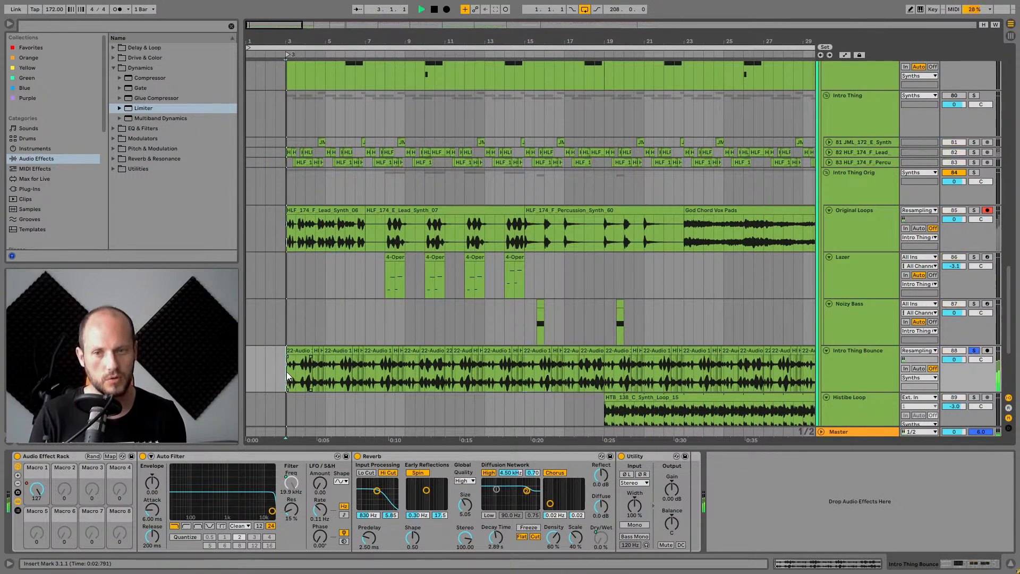
pyautogui.moveTo(293, 43); pyautogui.dragTo(298, 111)
pyautogui.press('space')
# Select the HLF_174_F_Percussion_Synth_60 clips on Intro Thing Bounce and open one in the clip view.
pyautogui.click(518, 351)
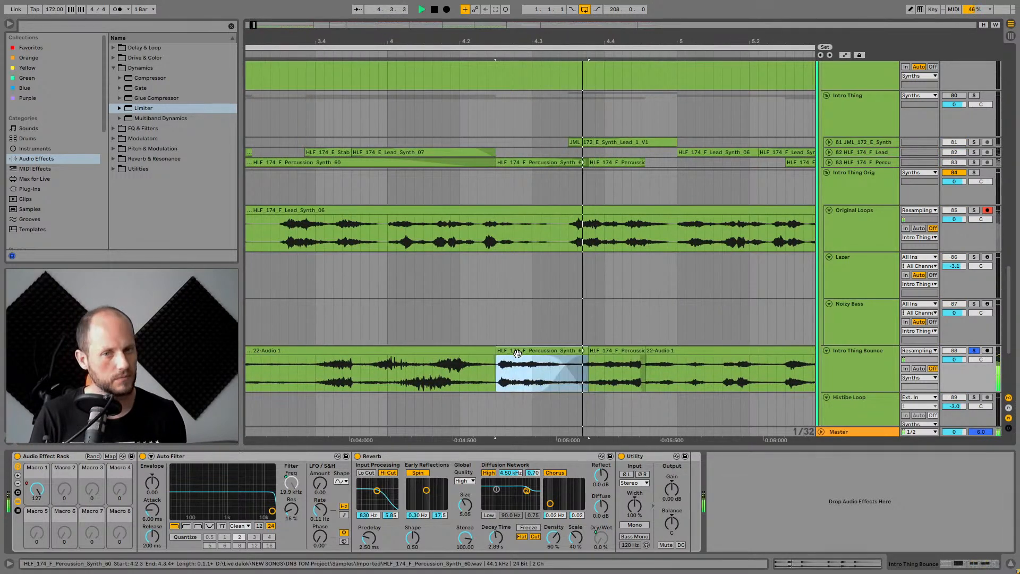
pyautogui.click(611, 352)
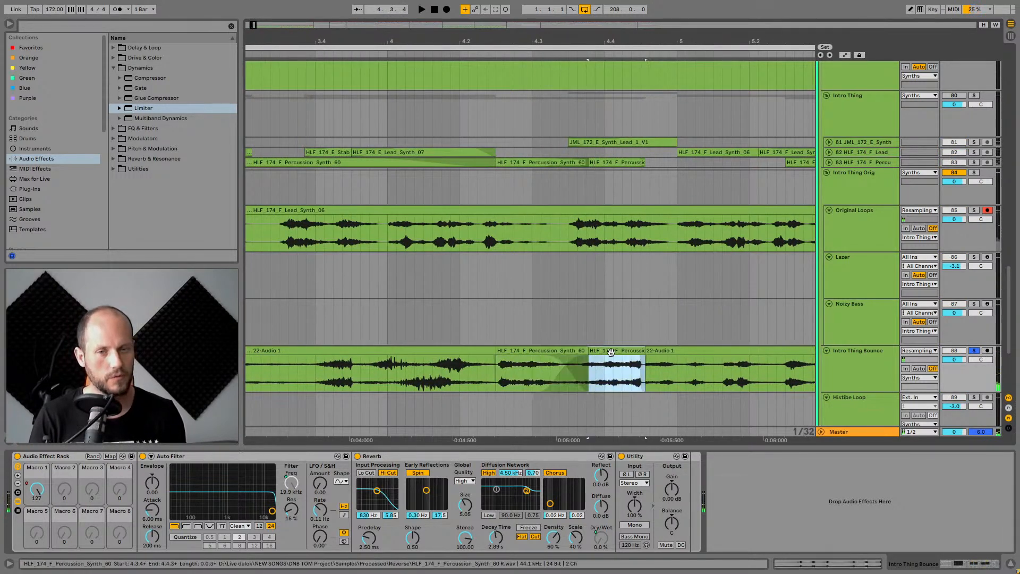
pyautogui.doubleClick(550, 353)
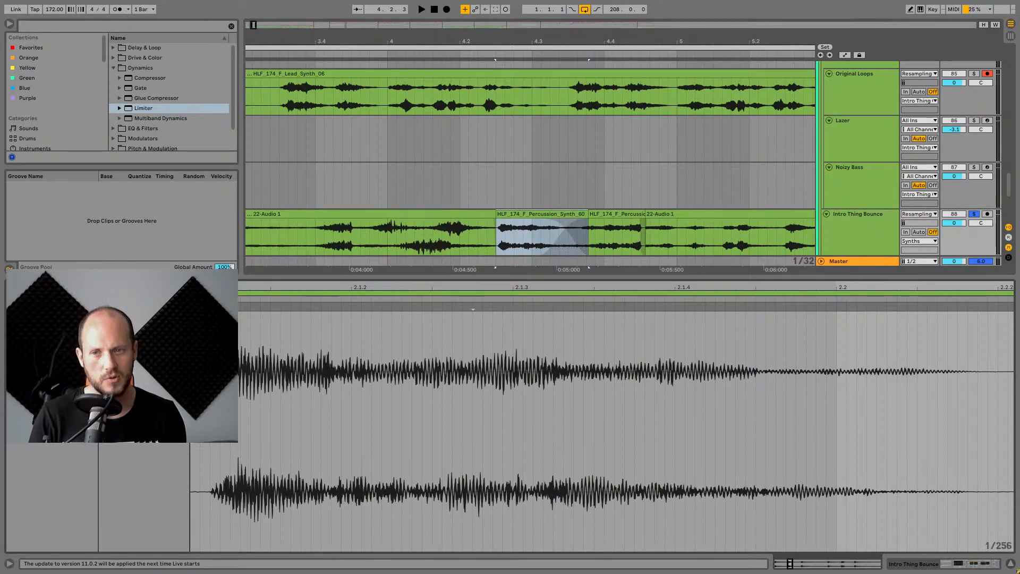
pyautogui.press('space')
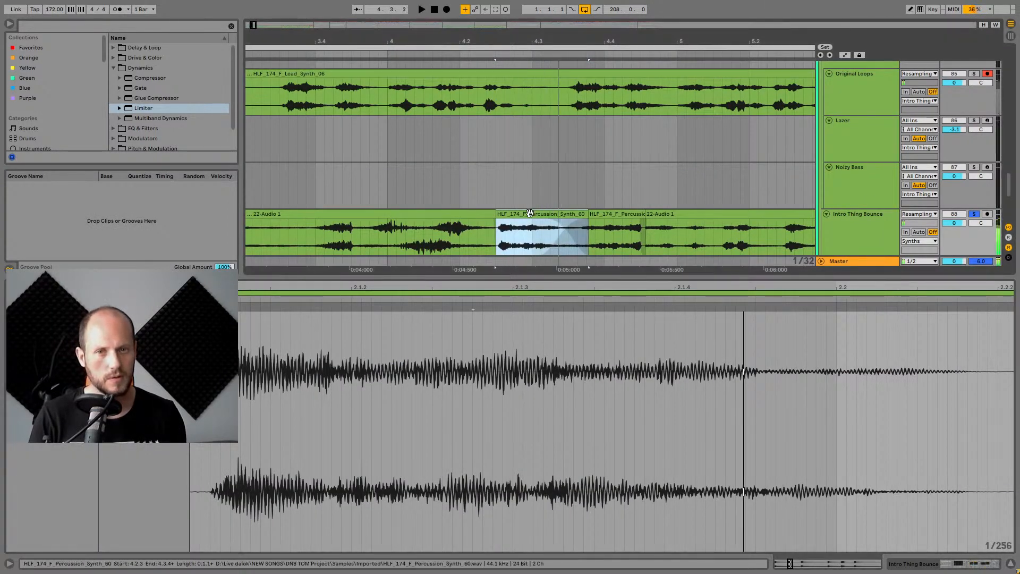
# Audition the percussion and reversed percussion clips on the Intro Thing Bounce track.
pyautogui.click(611, 214)
pyautogui.click(526, 213)
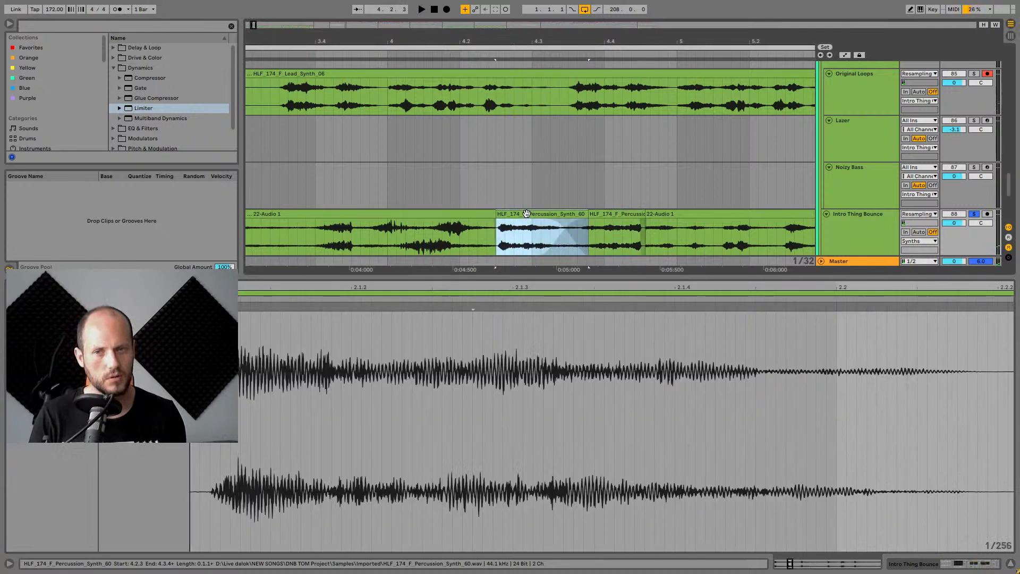
pyautogui.click(144, 372)
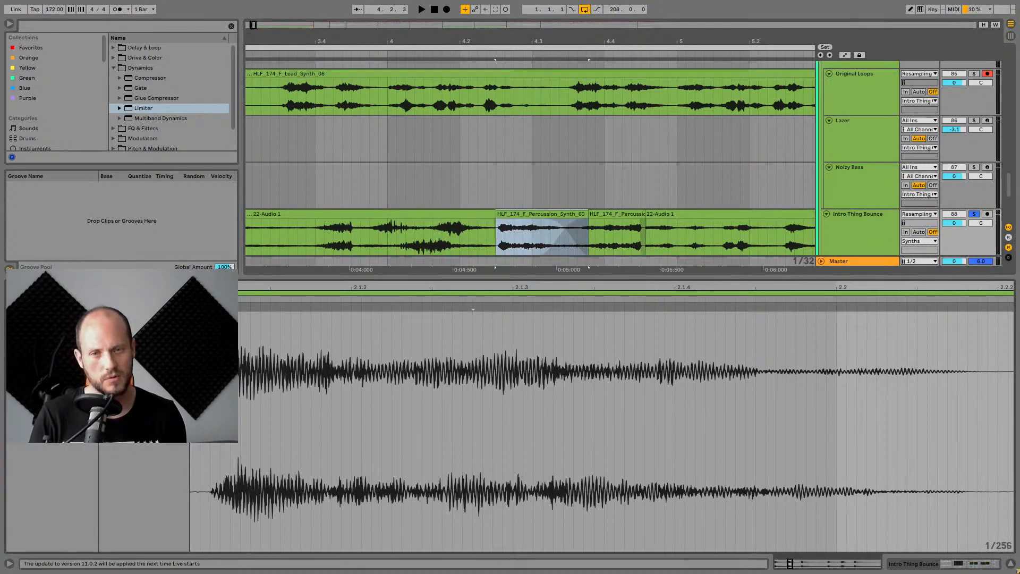
pyautogui.press('space')
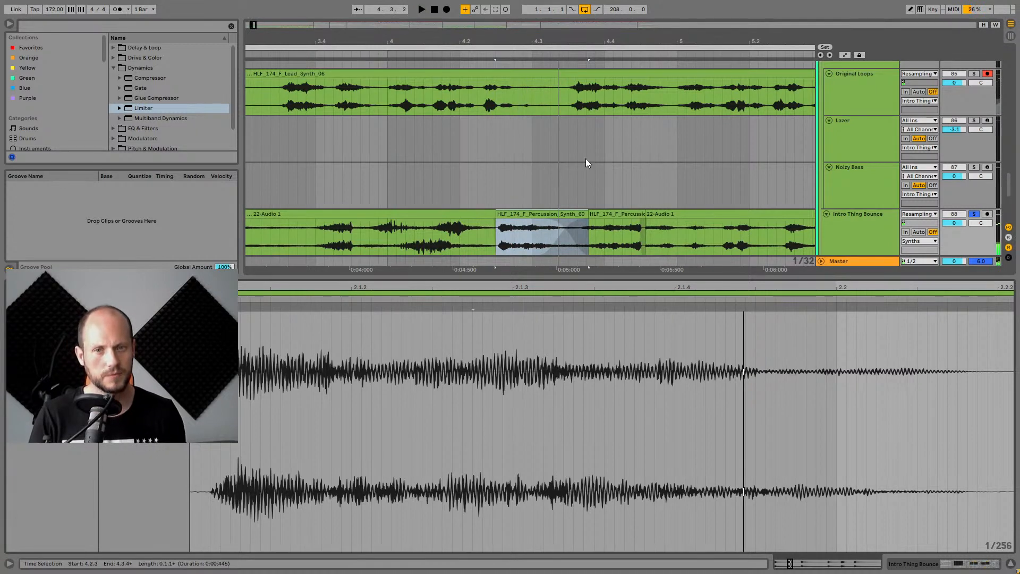
pyautogui.moveTo(634, 43)
pyautogui.mouseDown()
pyautogui.moveTo(598, 39)
pyautogui.moveTo(588, 25)
pyautogui.mouseUp()
pyautogui.click(296, 235)
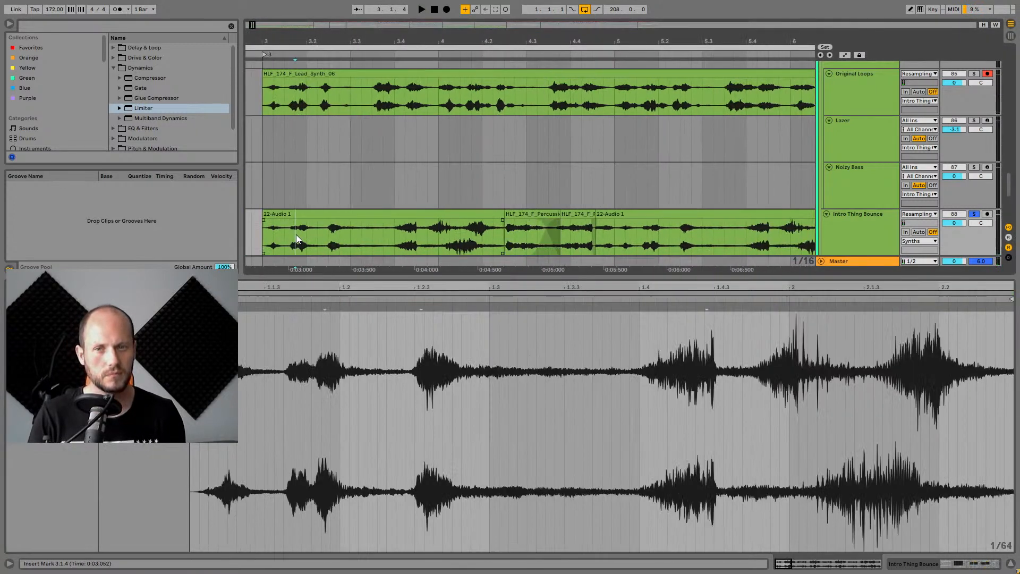
pyautogui.press('space')
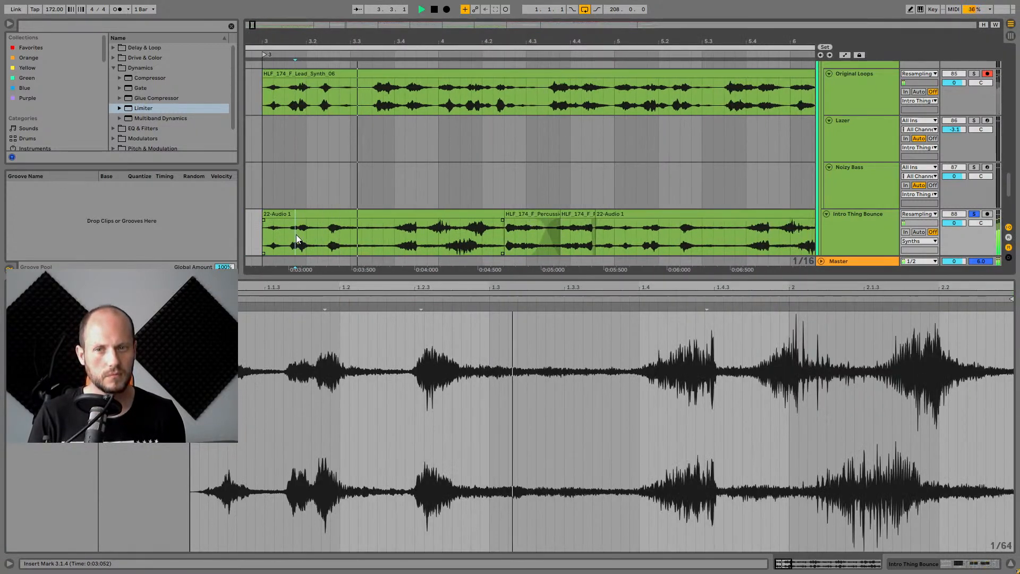
pyautogui.click(576, 214)
pyautogui.press('space')
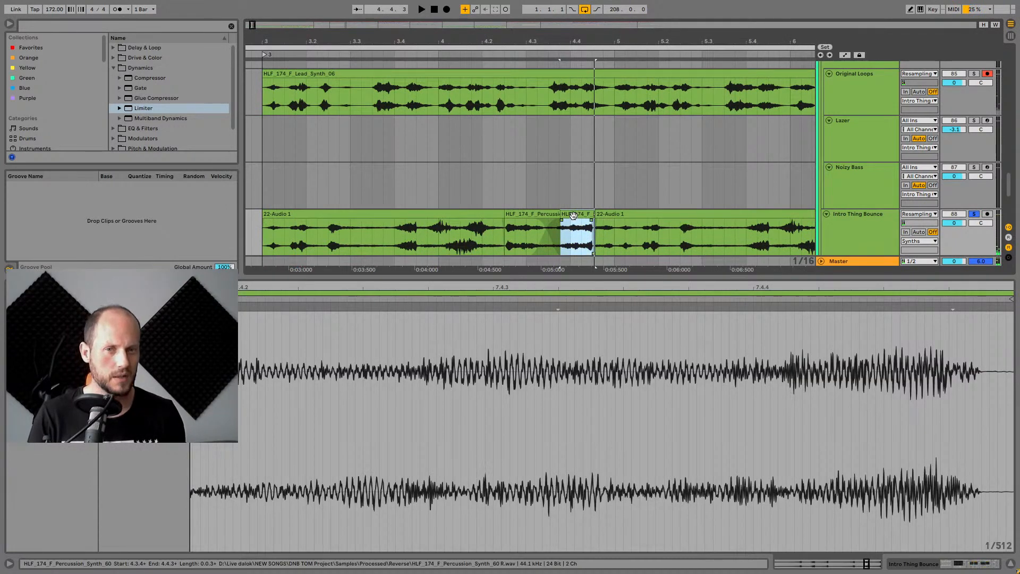
# Audition the 22-Audio 1 section preceding the percussion clips on Intro Thing Bounce.
pyautogui.click(326, 230)
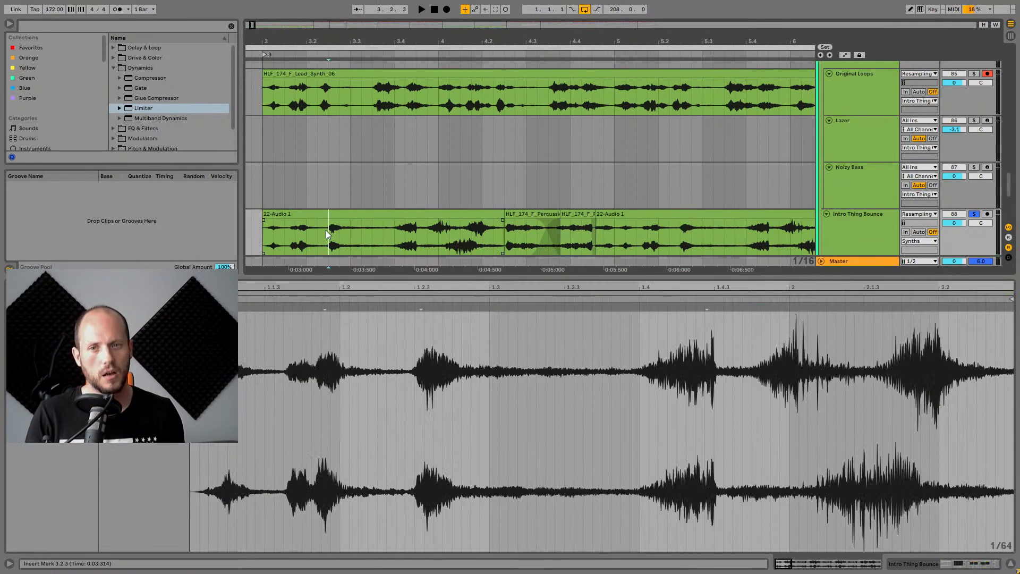
pyautogui.click(394, 233)
pyautogui.moveTo(395, 236); pyautogui.dragTo(502, 236)
pyautogui.press('space')
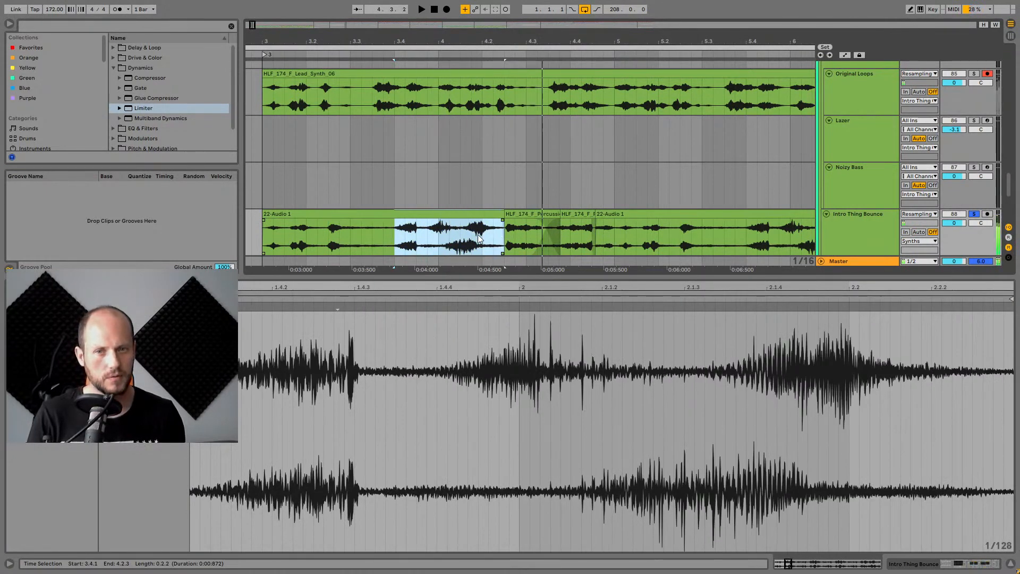
pyautogui.press('space')
pyautogui.click(330, 231)
pyautogui.press('space')
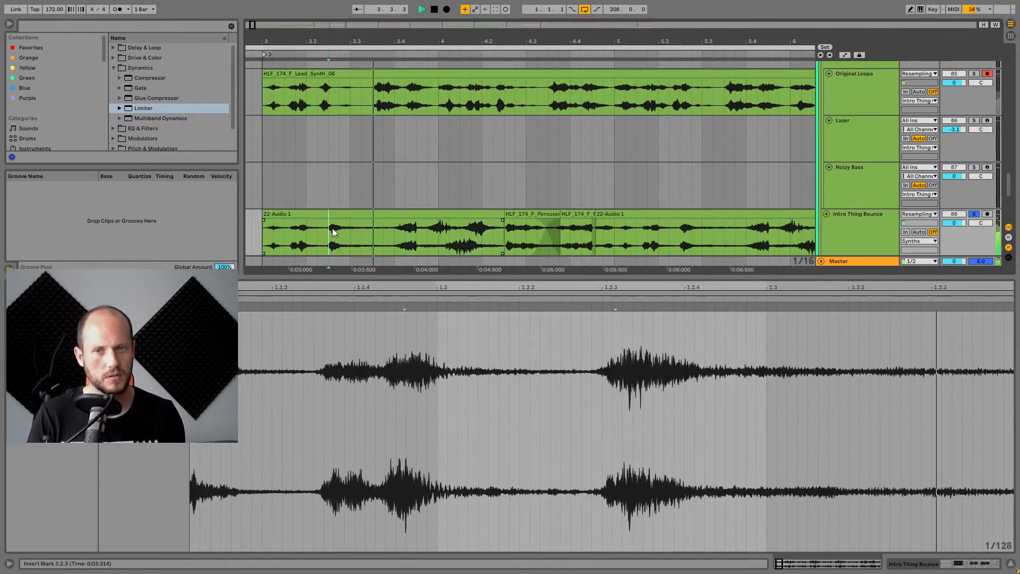
pyautogui.moveTo(509, 39); pyautogui.dragTo(470, 0)
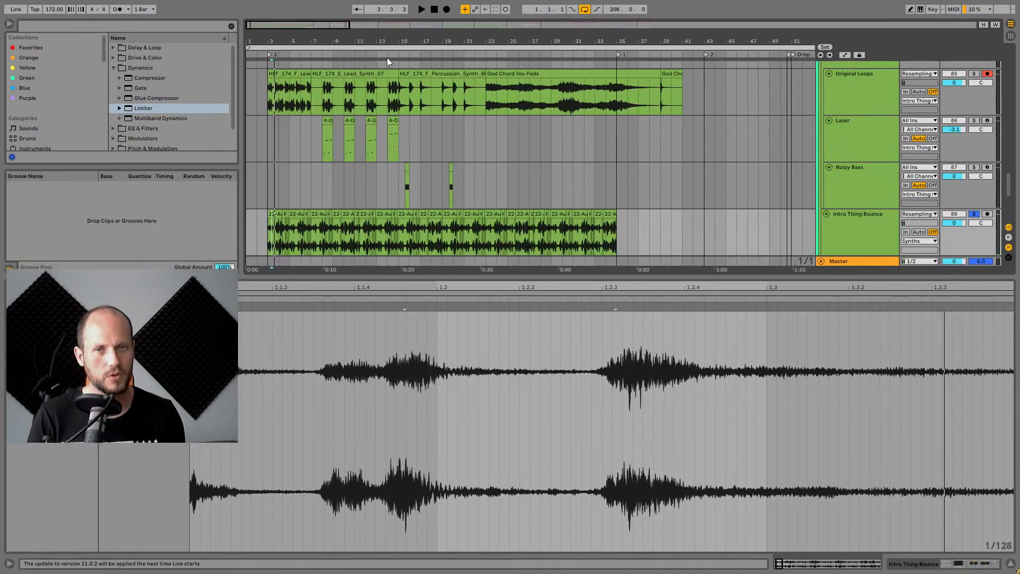
# Open the God Chord Vox Pads clip in the clip view and solo the Original Loops track.
pyautogui.click(523, 74)
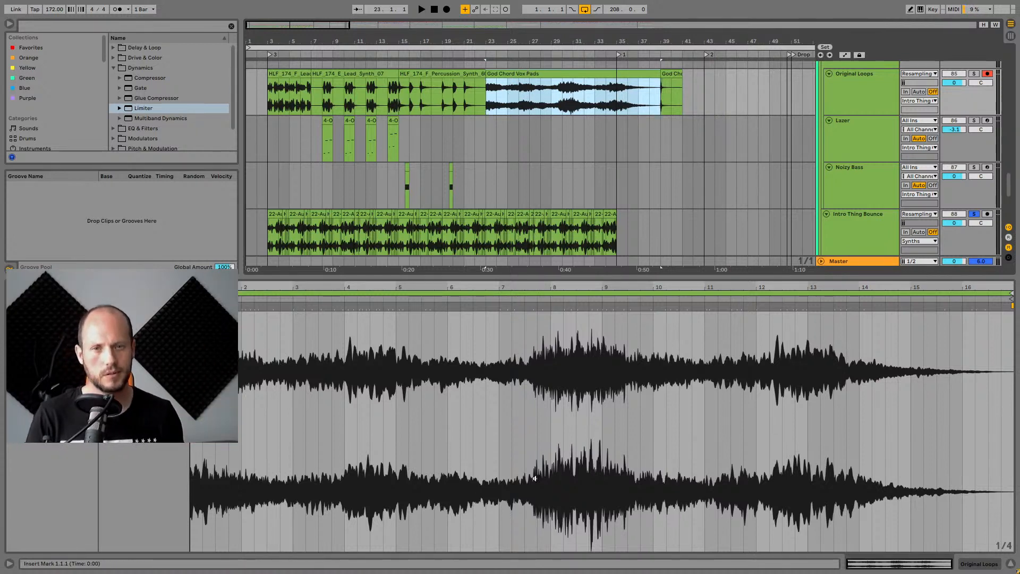
pyautogui.moveTo(600, 275); pyautogui.dragTo(617, 498)
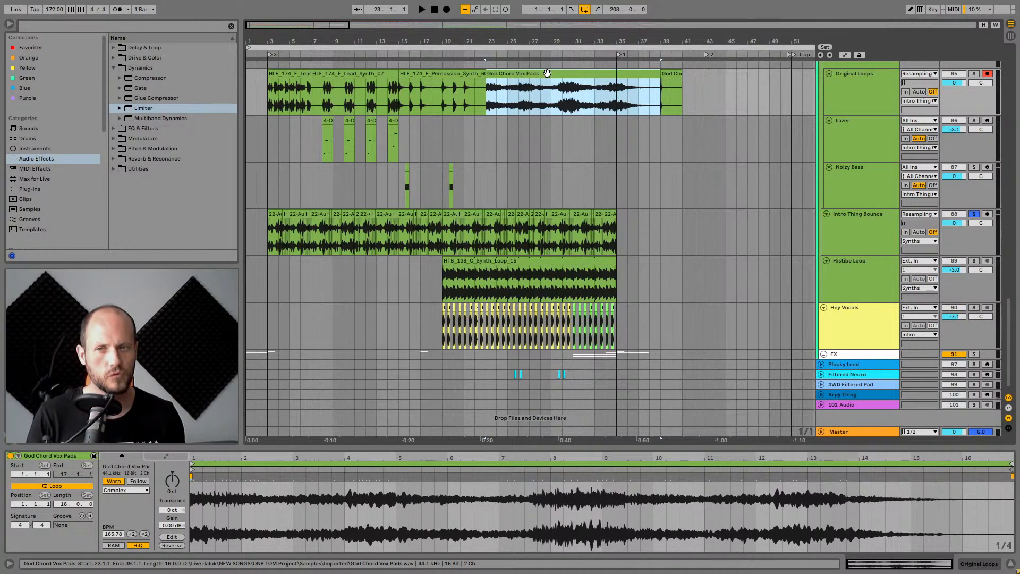
pyautogui.click(974, 73)
# Play the God Chord Vox Pads clip from several positions.
pyautogui.click(587, 74)
pyautogui.press('space')
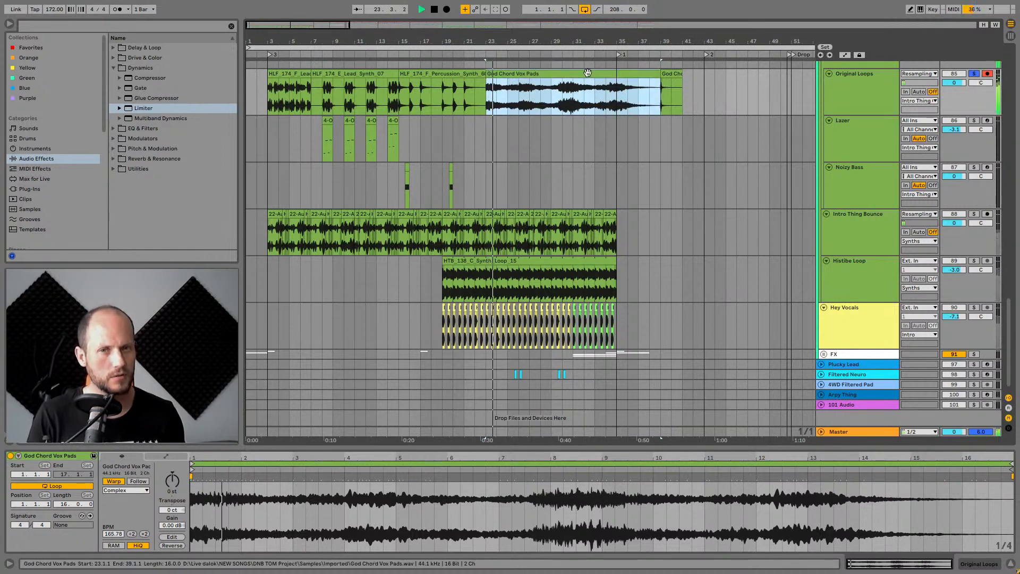
pyautogui.click(523, 93)
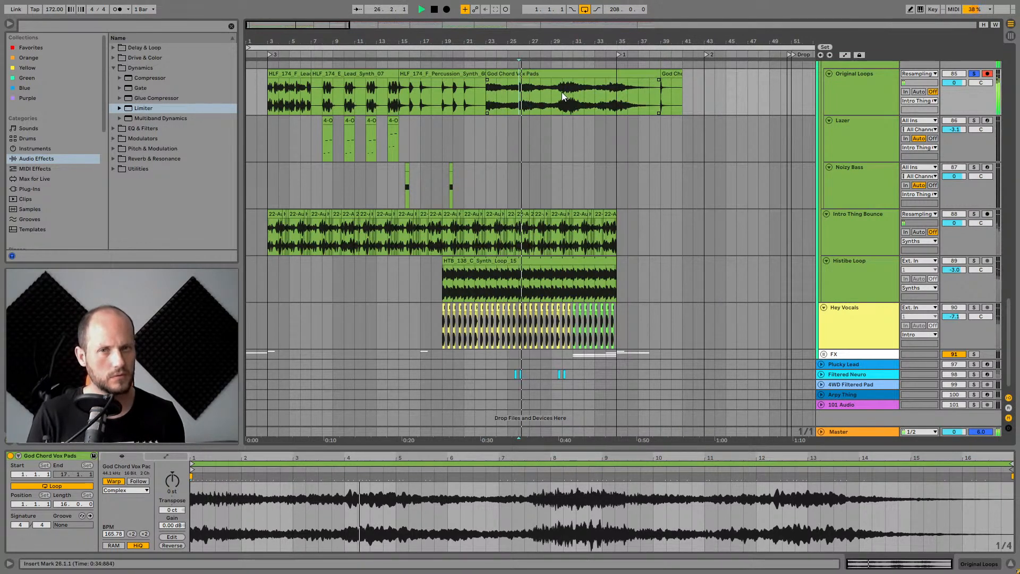
pyautogui.click(608, 92)
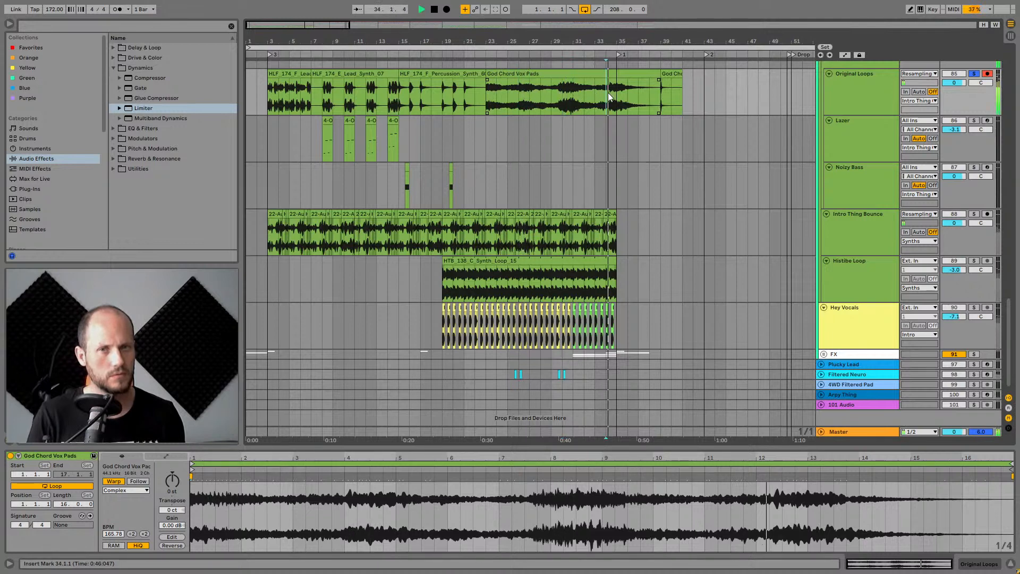
# Select and play the God Chord Vox Pads (Freeze) clip at bar 39.
pyautogui.click(668, 75)
pyautogui.press('space')
pyautogui.press('space')
pyautogui.press('space')
pyautogui.scroll(10, 668, 79)
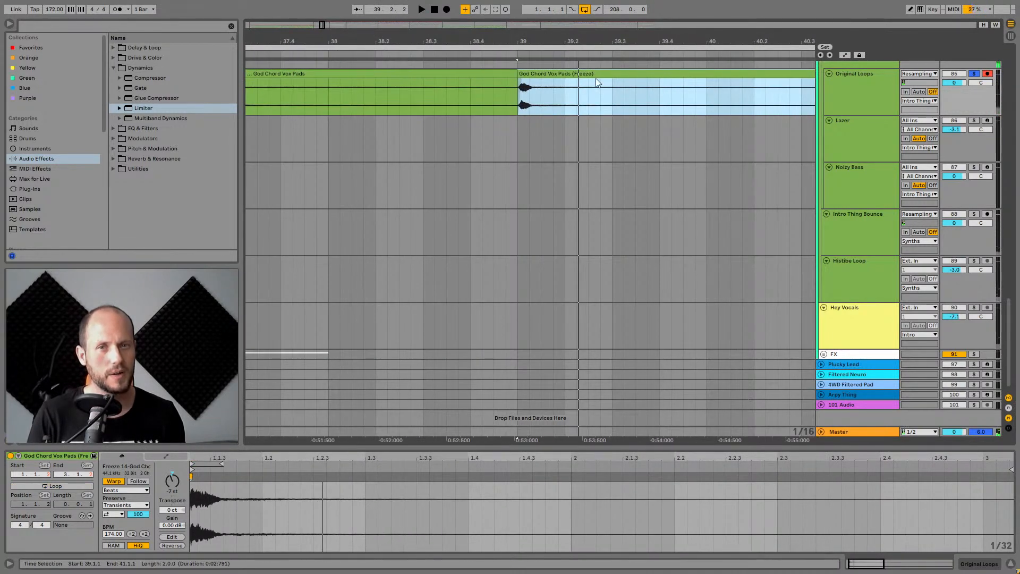
pyautogui.moveTo(528, 40); pyautogui.dragTo(528, 28)
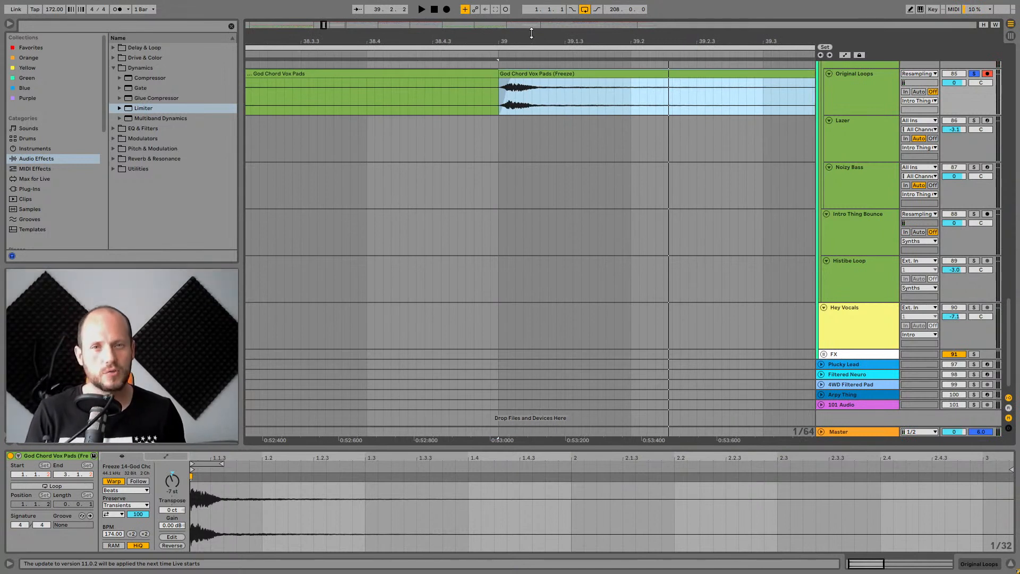
# Examine the end of the God Chord Vox Pads clip near bar 35, selecting a short slice of it.
pyautogui.moveTo(534, 40); pyautogui.dragTo(535, 27)
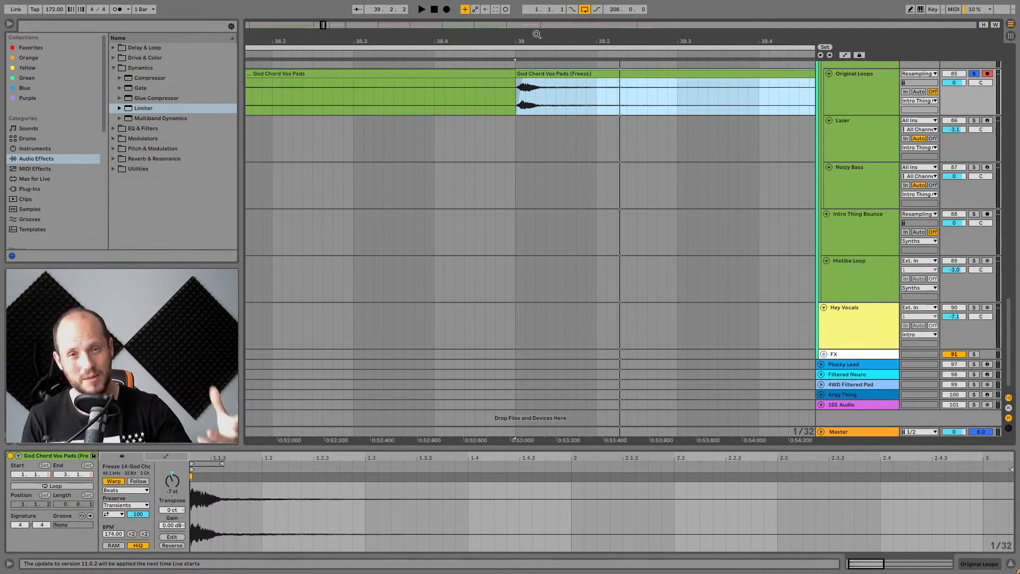
pyautogui.moveTo(537, 34); pyautogui.dragTo(721, 16)
pyautogui.click(440, 94)
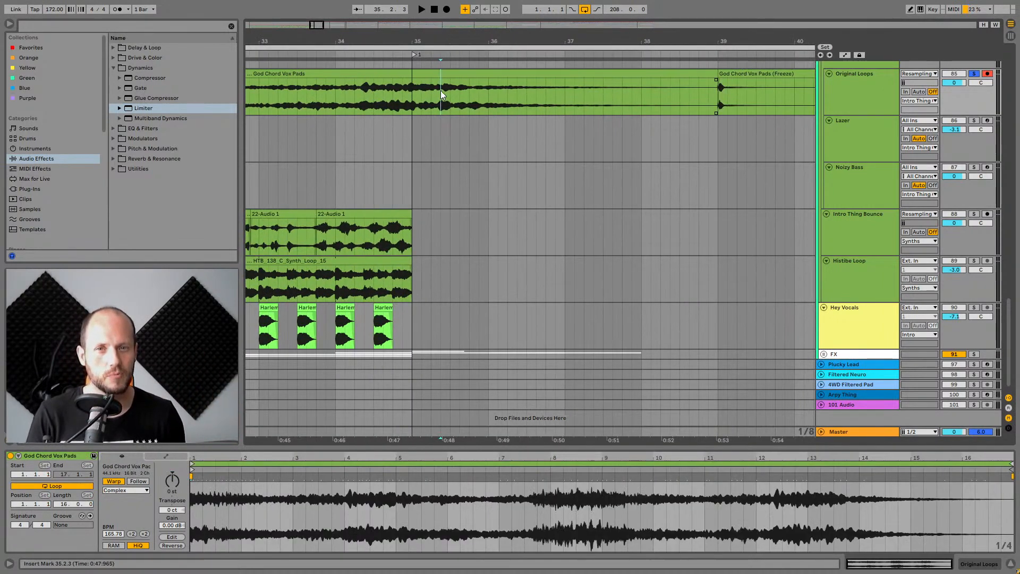
pyautogui.moveTo(441, 94); pyautogui.dragTo(450, 94)
pyautogui.moveTo(440, 41); pyautogui.dragTo(488, 93)
pyautogui.moveTo(492, 42); pyautogui.dragTo(499, 38)
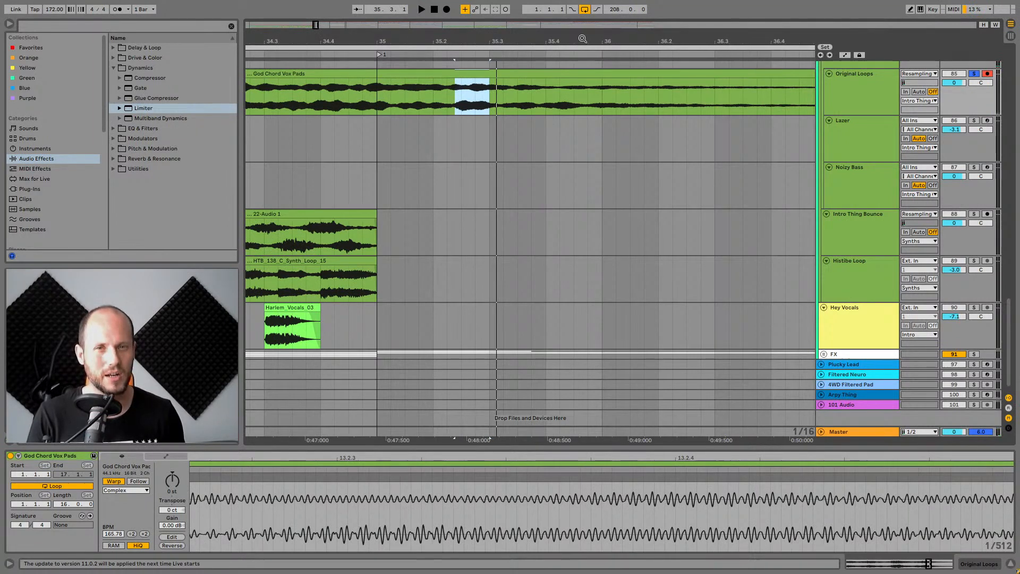
pyautogui.moveTo(583, 39); pyautogui.dragTo(594, 31)
# Audition the God Chord Vox Pads (Freeze) clip again, starting and stopping playback several times.
pyautogui.click(692, 74)
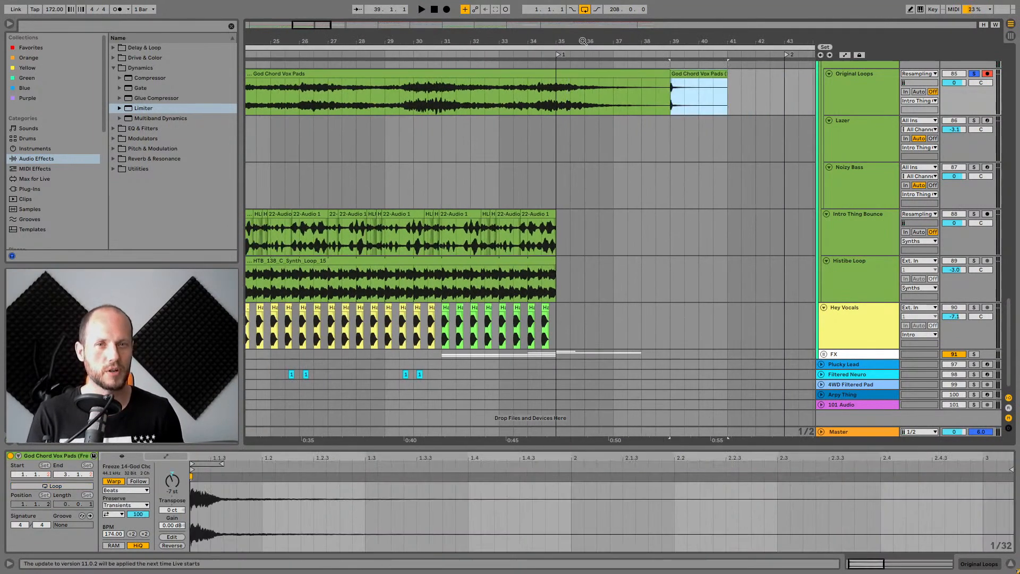
pyautogui.press('space')
pyautogui.press('space')
pyautogui.press('space')
pyautogui.press('space')
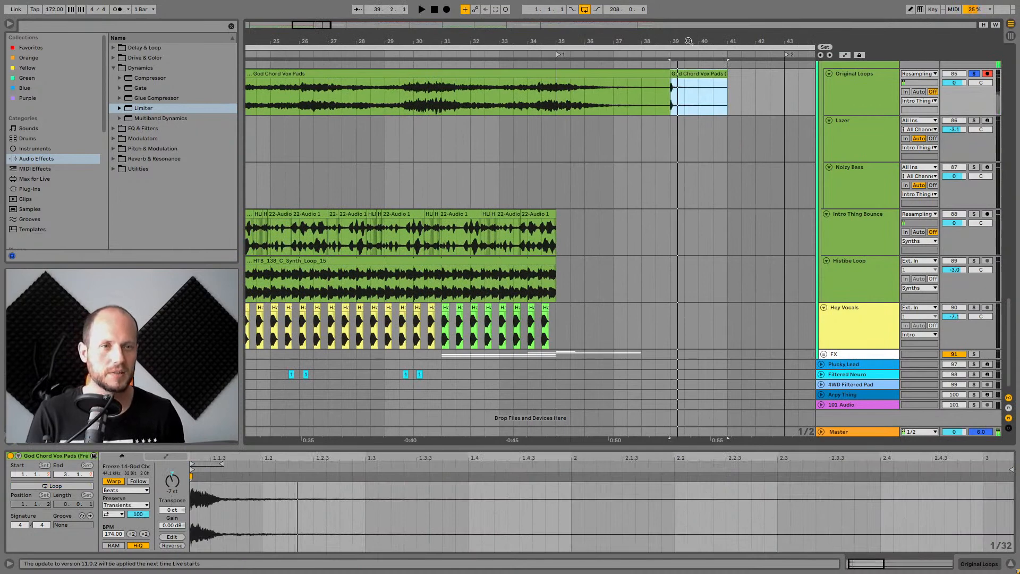
# Select the God Chord Vox Pads clip and place the playback position near bar 34.
pyautogui.moveTo(689, 41); pyautogui.dragTo(682, 75)
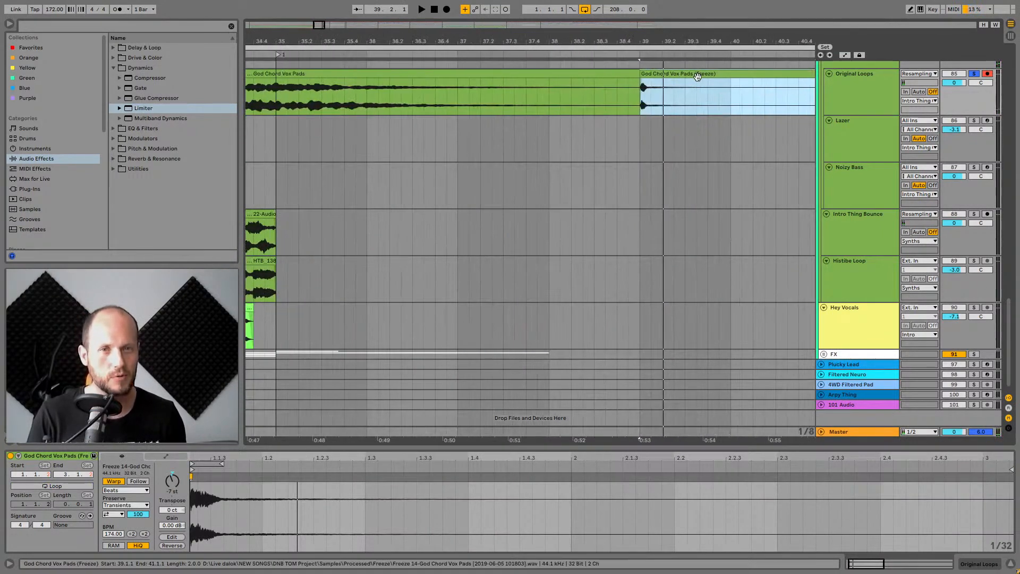
pyautogui.moveTo(585, 40); pyautogui.dragTo(784, 39)
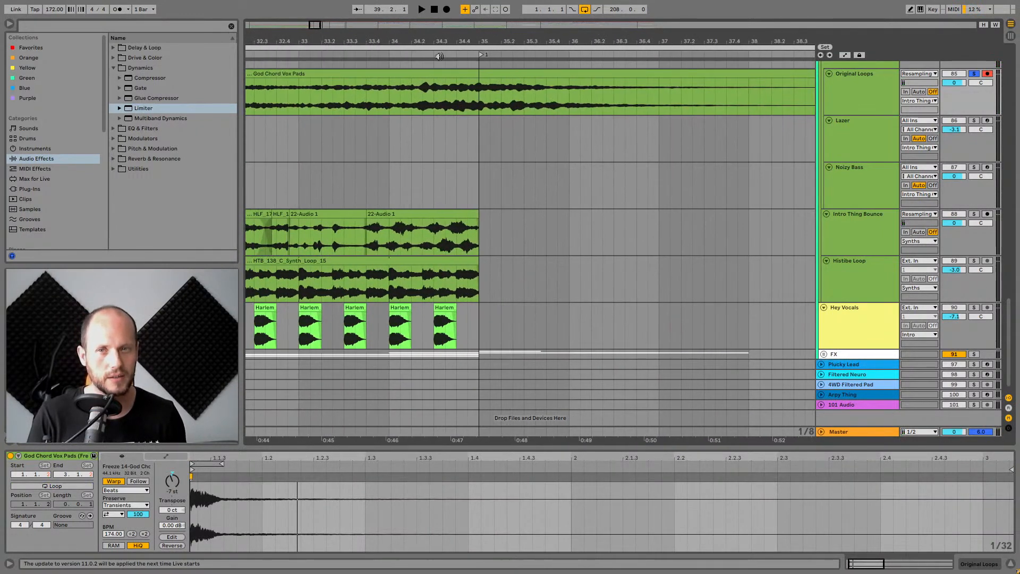
pyautogui.click(299, 71)
pyautogui.moveTo(327, 42); pyautogui.dragTo(704, 1)
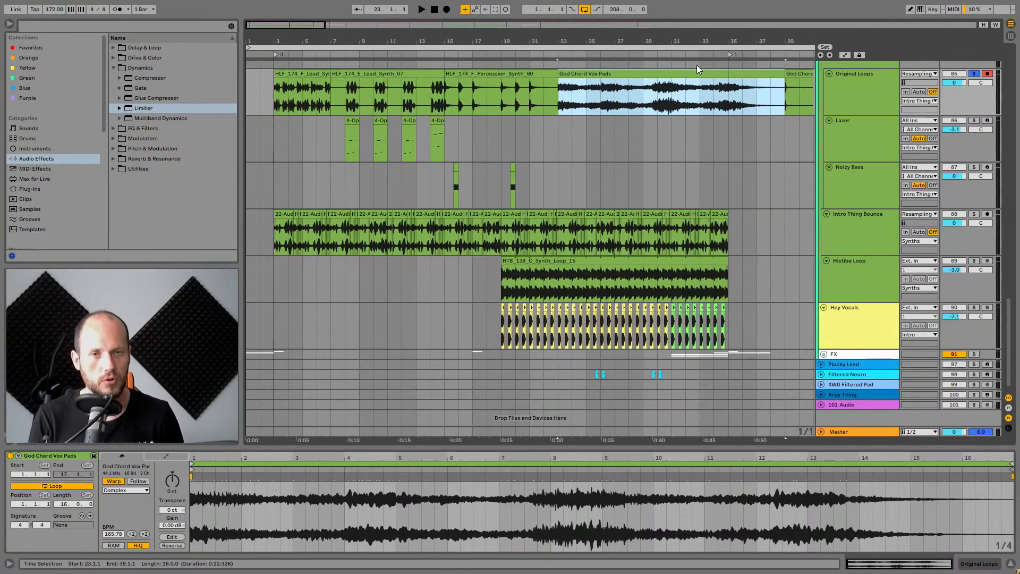
pyautogui.moveTo(723, 42); pyautogui.dragTo(717, 114)
pyautogui.click(685, 93)
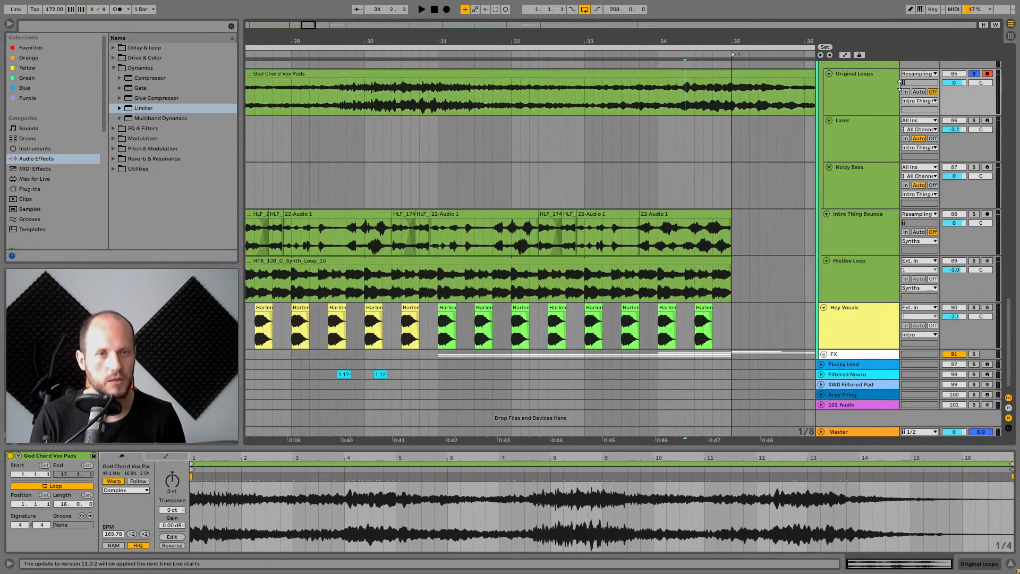
# Insert a new audio track below Original Loops and copy a short slice of the pad from bar 31 onto it.
pyautogui.click(876, 74)
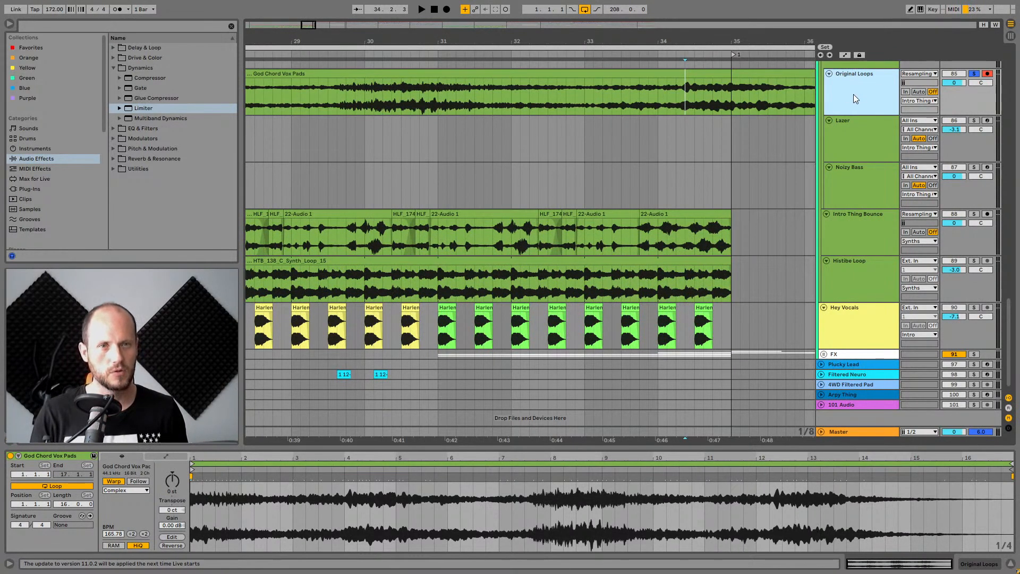
pyautogui.hotkey('ctrl', 't')
pyautogui.click(428, 93)
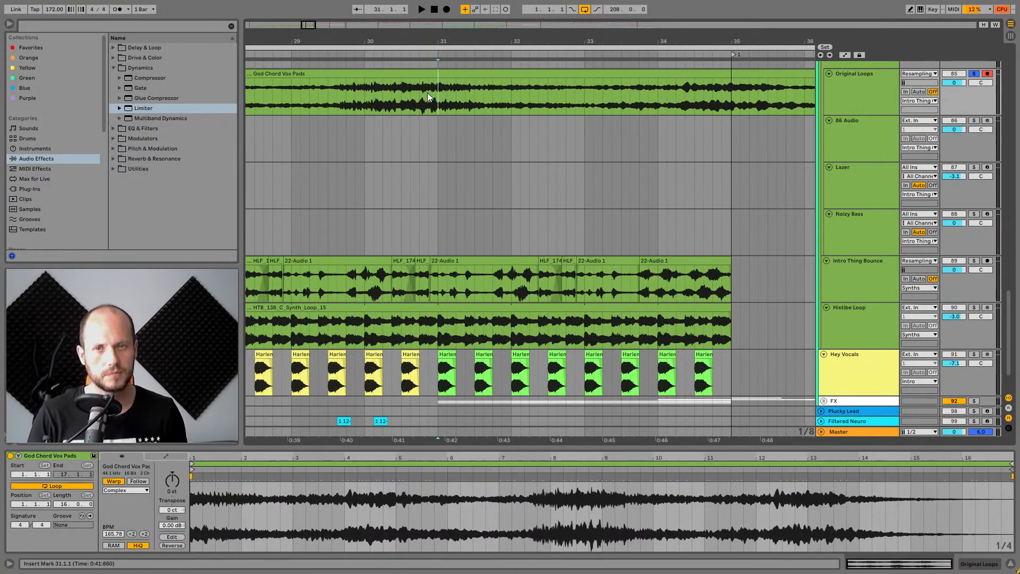
pyautogui.press('space')
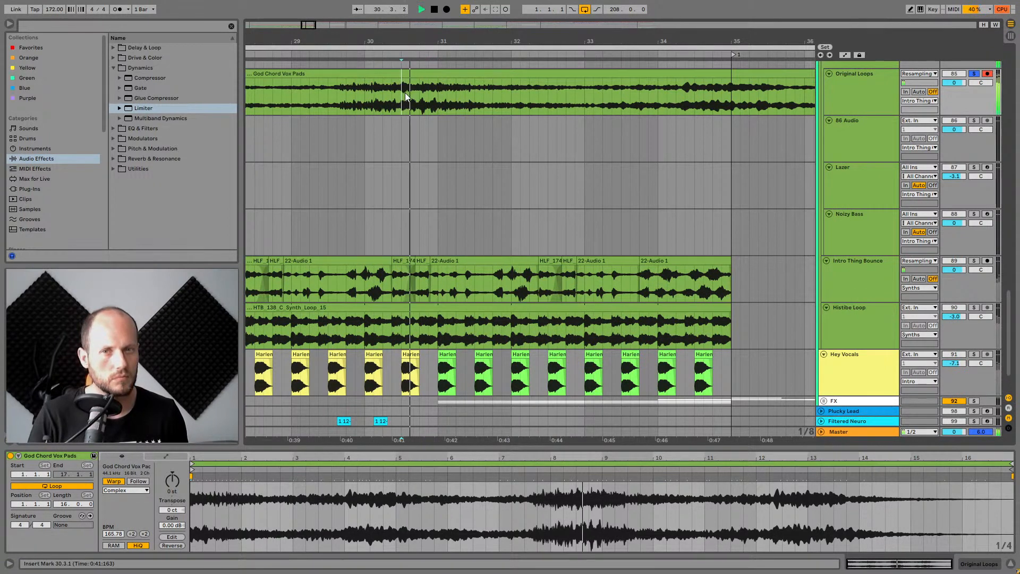
pyautogui.press('space')
pyautogui.moveTo(431, 90); pyautogui.dragTo(436, 126)
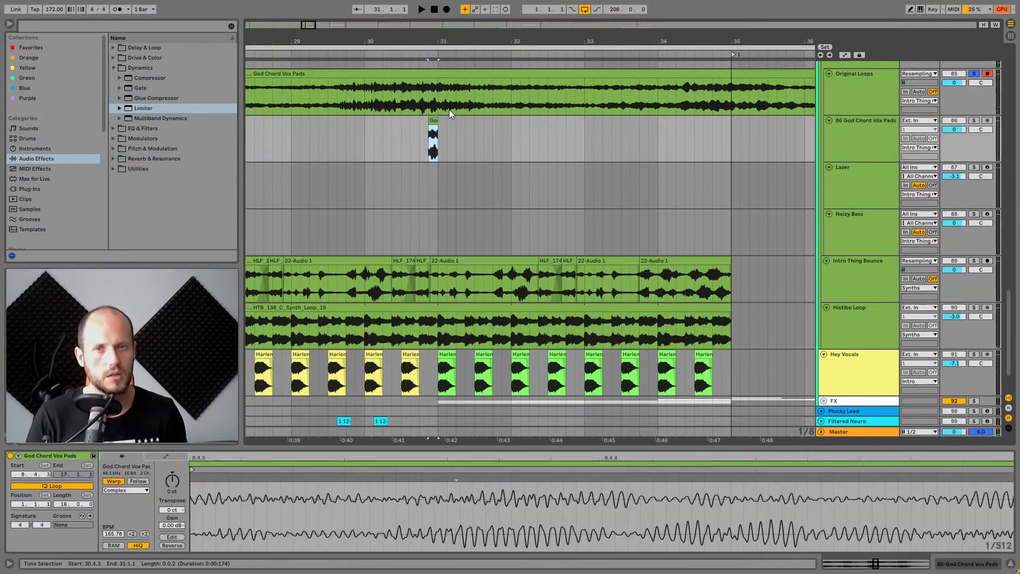
# Transpose the copied pad slice up to 12 st and solo its new track.
pyautogui.scroll(6, 431, 76)
pyautogui.scroll(1, 430, 76)
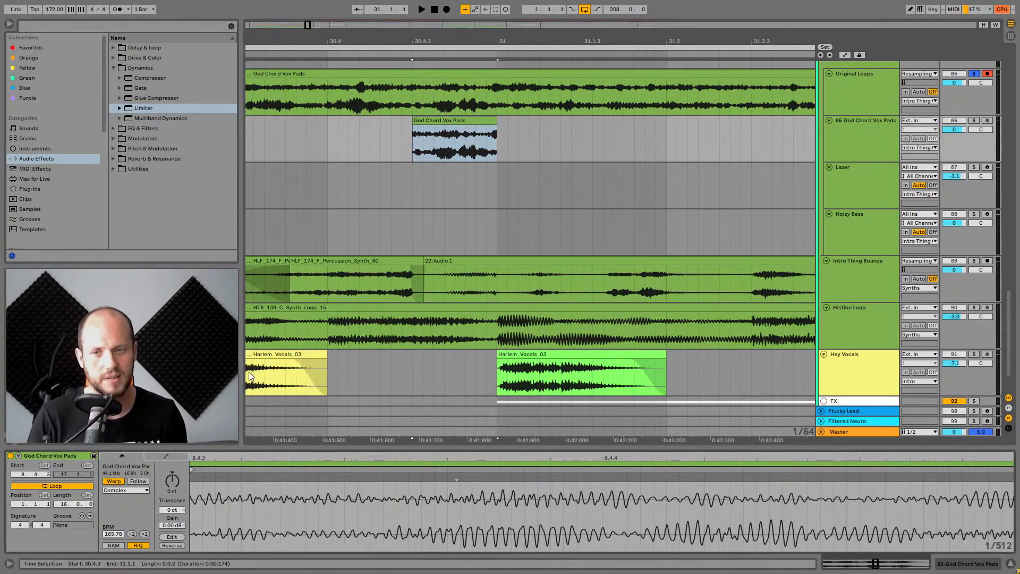
pyautogui.moveTo(173, 479); pyautogui.dragTo(172, 474)
pyautogui.press('space')
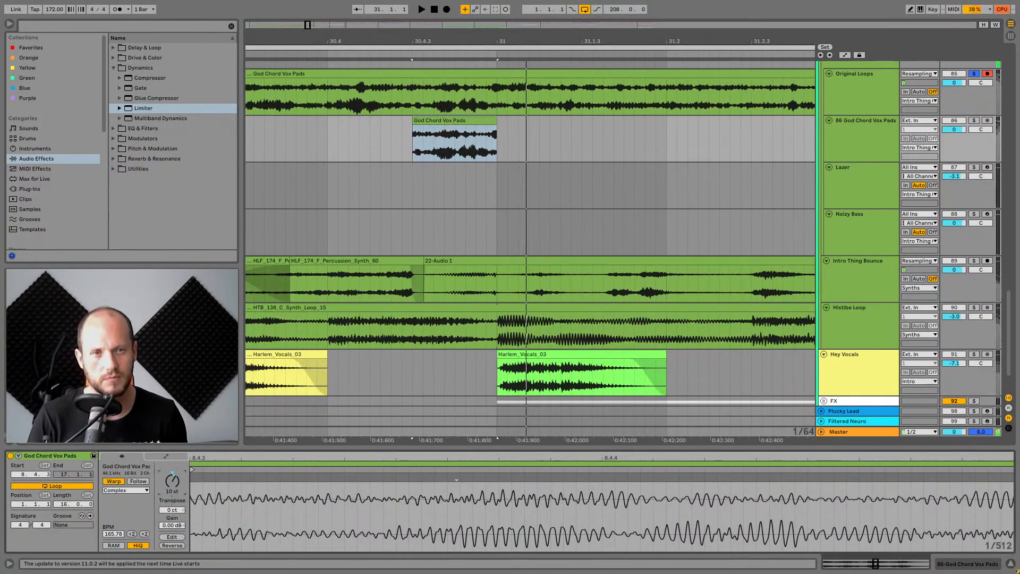
pyautogui.click(974, 120)
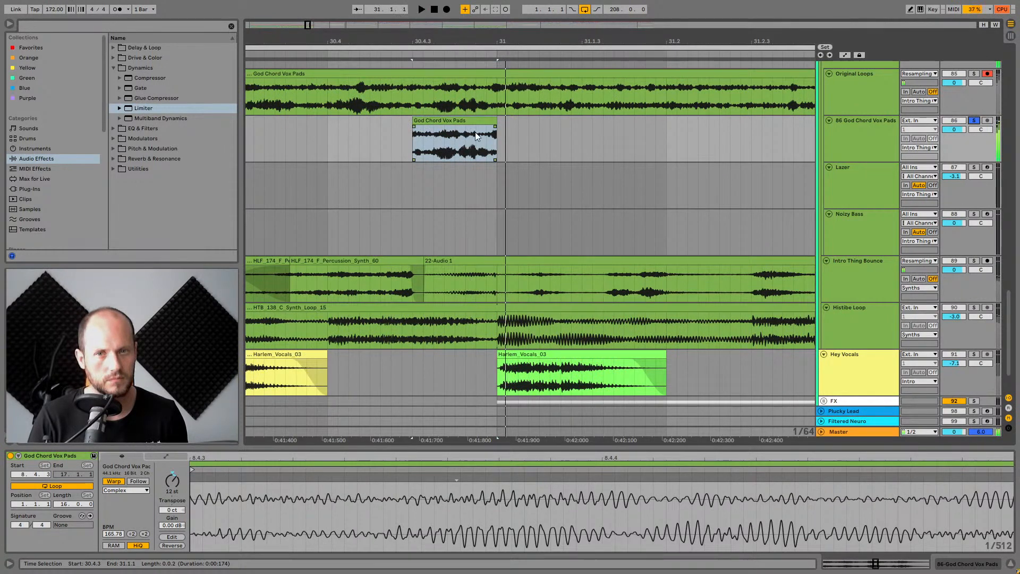
# Trim the copied slice's length and raise its clip gain to 7.19 dB.
pyautogui.moveTo(496, 126); pyautogui.dragTo(438, 122)
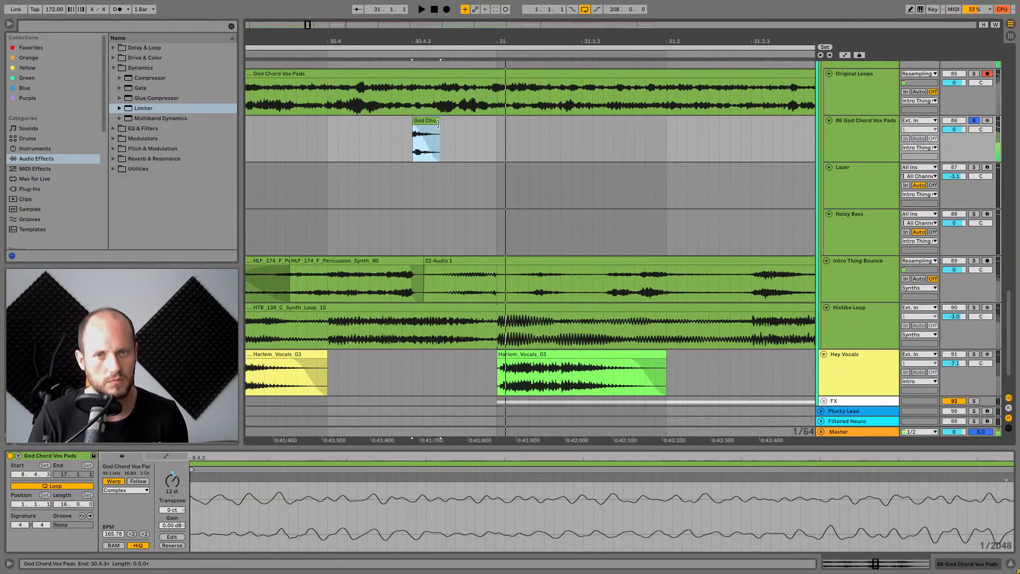
pyautogui.moveTo(164, 527); pyautogui.dragTo(163, 494)
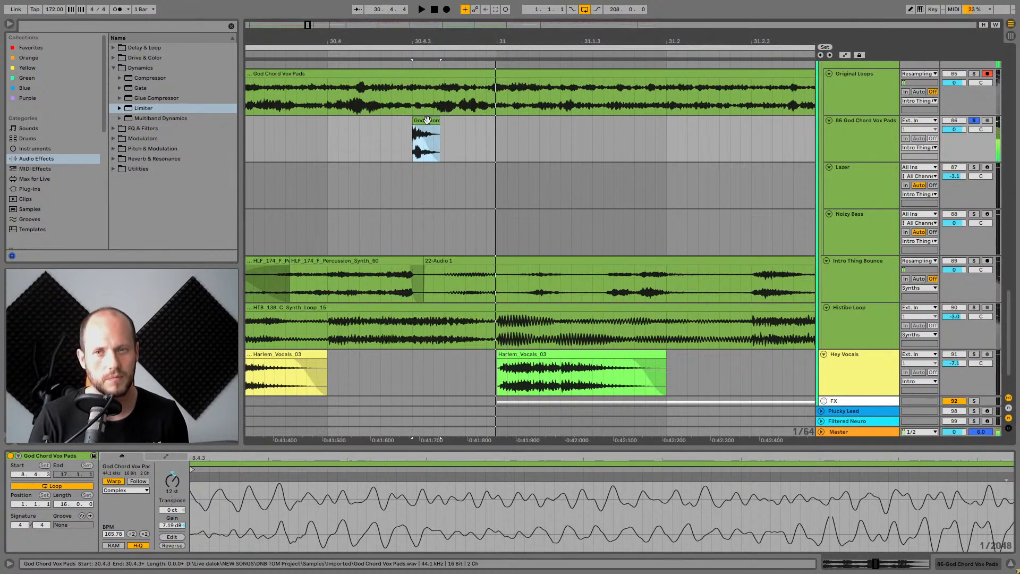
pyautogui.moveTo(440, 123); pyautogui.dragTo(454, 124)
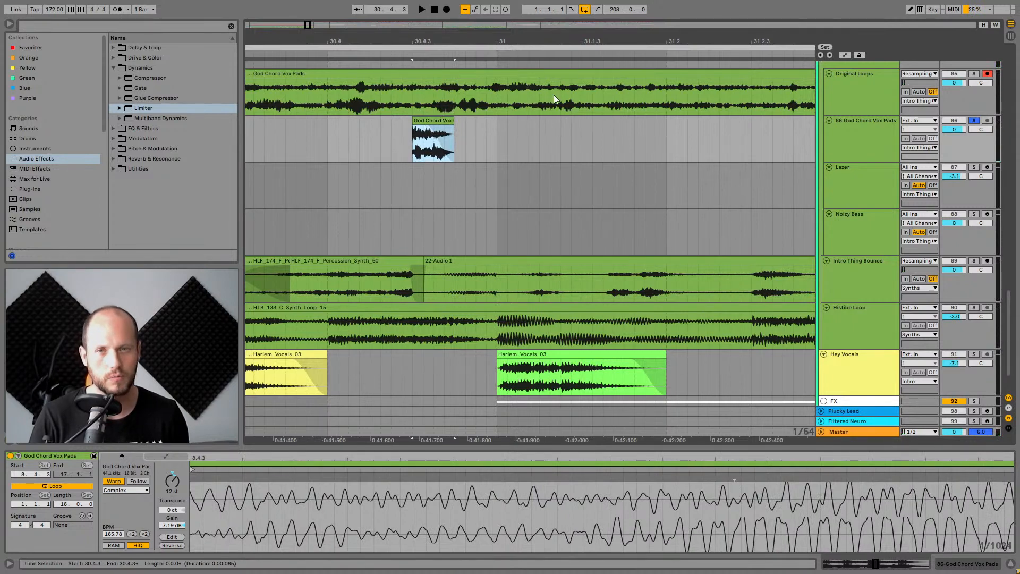
# Audition the pitched pad slice against the arrangement around bar 30.
pyautogui.moveTo(550, 40); pyautogui.dragTo(550, 17)
pyautogui.press('space')
pyautogui.press('space')
pyautogui.press('space')
pyautogui.press('space')
pyautogui.press('space')
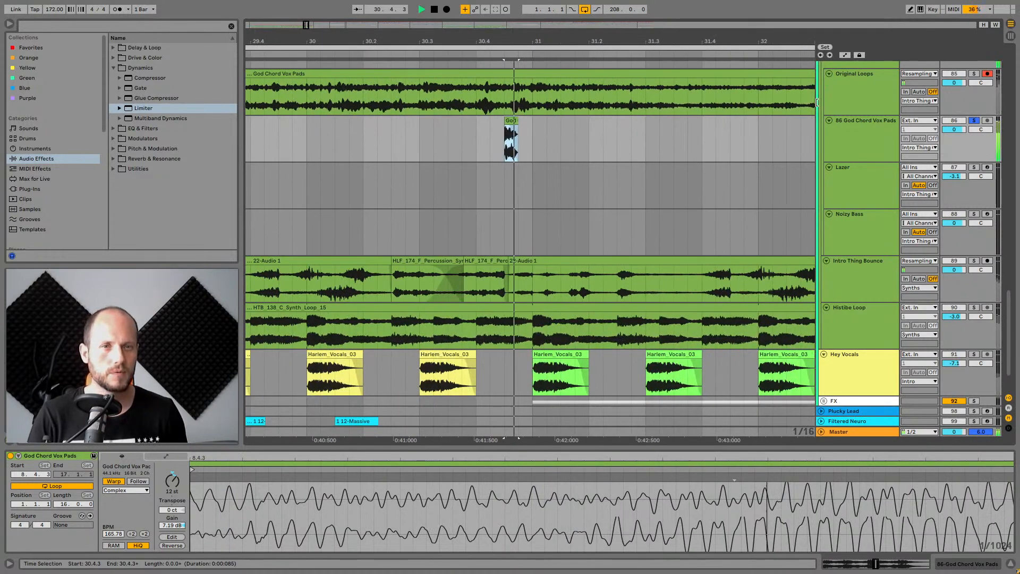
pyautogui.press('space')
# Select and delete the 86 God Chord Vox Pads track.
pyautogui.click(859, 122)
pyautogui.moveTo(603, 38); pyautogui.dragTo(603, 8)
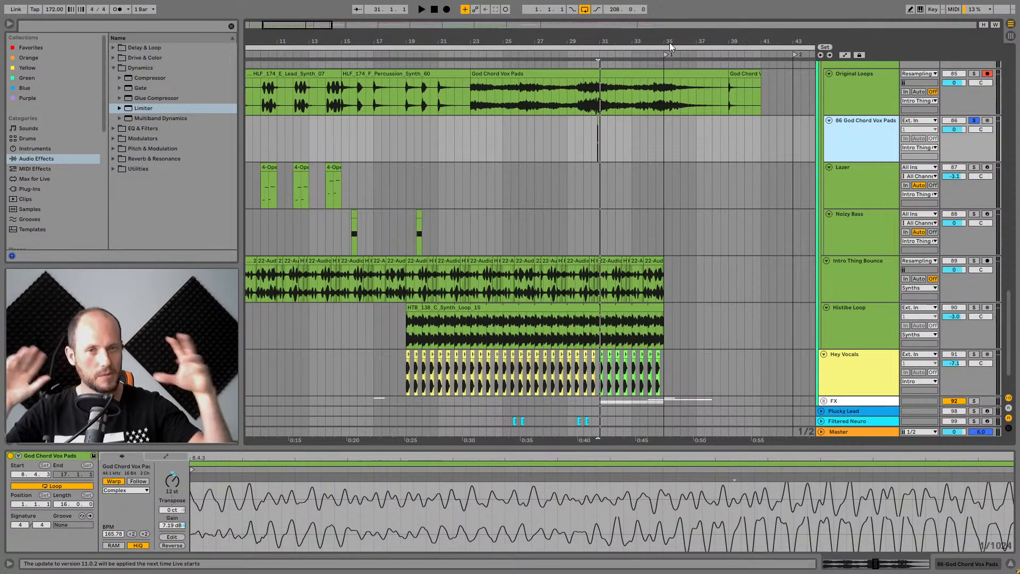
pyautogui.press('Delete')
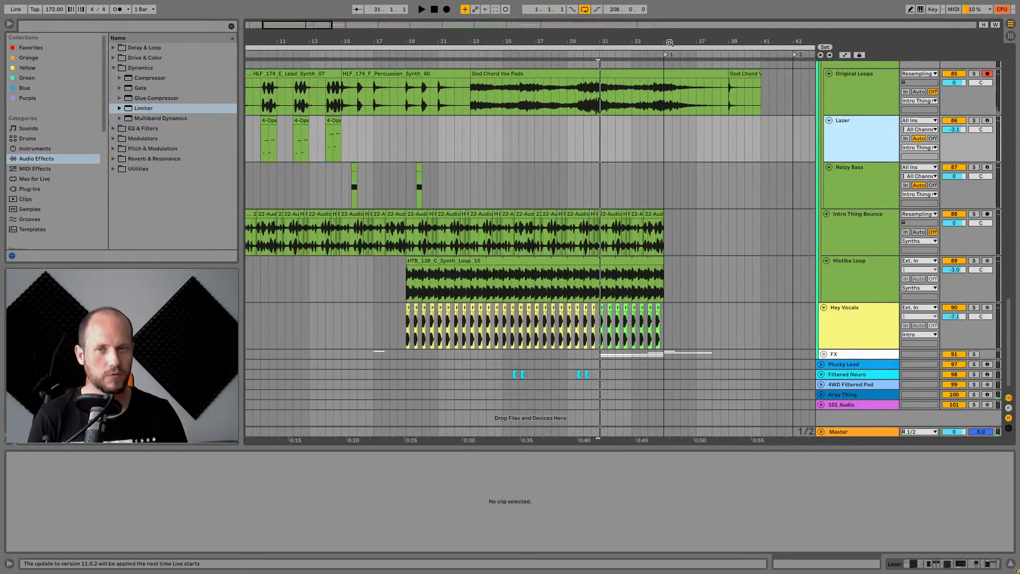
# Select the Intro Thing Bounce track, toggling its solo on and off.
pyautogui.moveTo(360, 41); pyautogui.dragTo(485, 40)
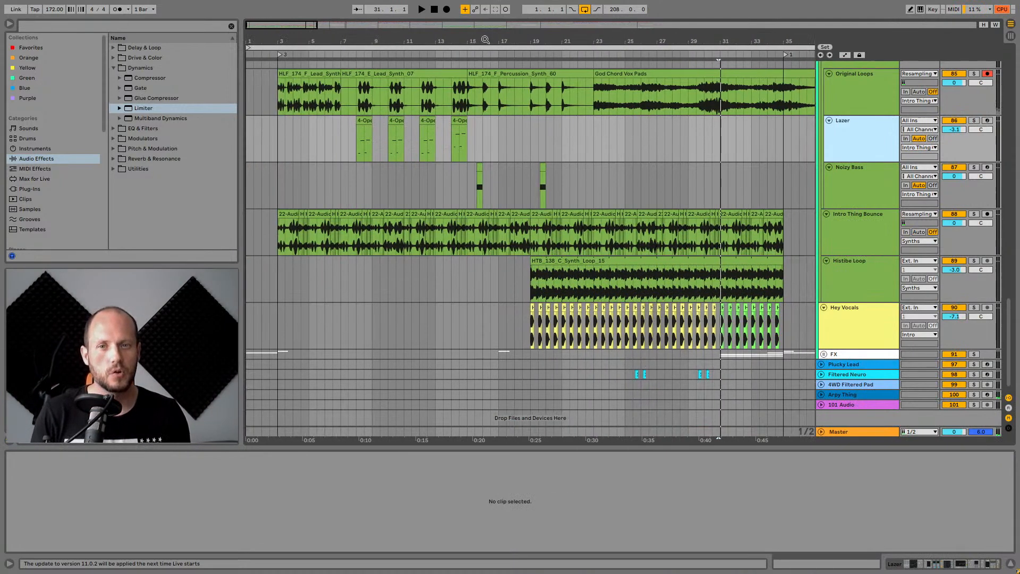
pyautogui.click(861, 222)
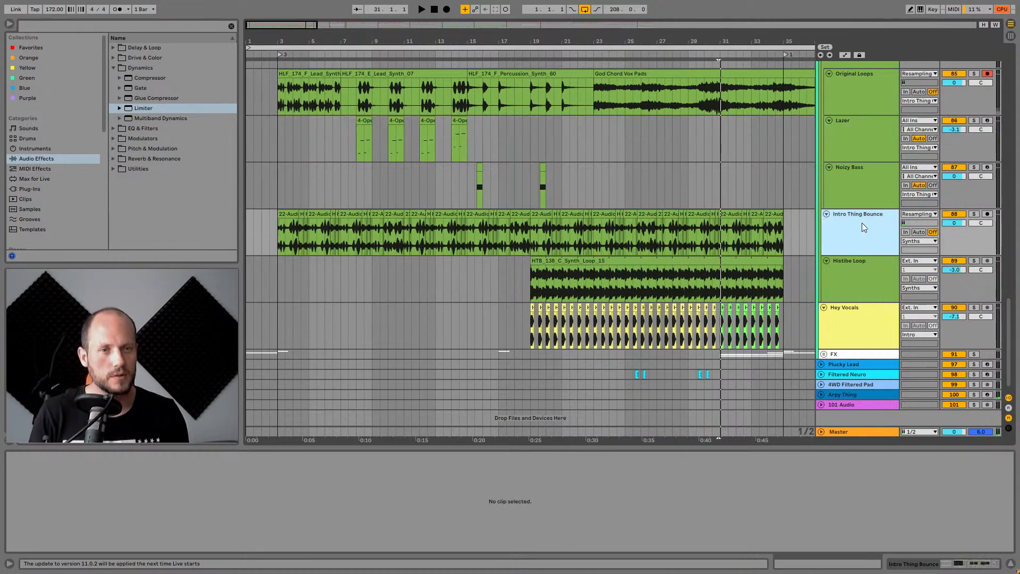
pyautogui.click(973, 214)
pyautogui.click(974, 214)
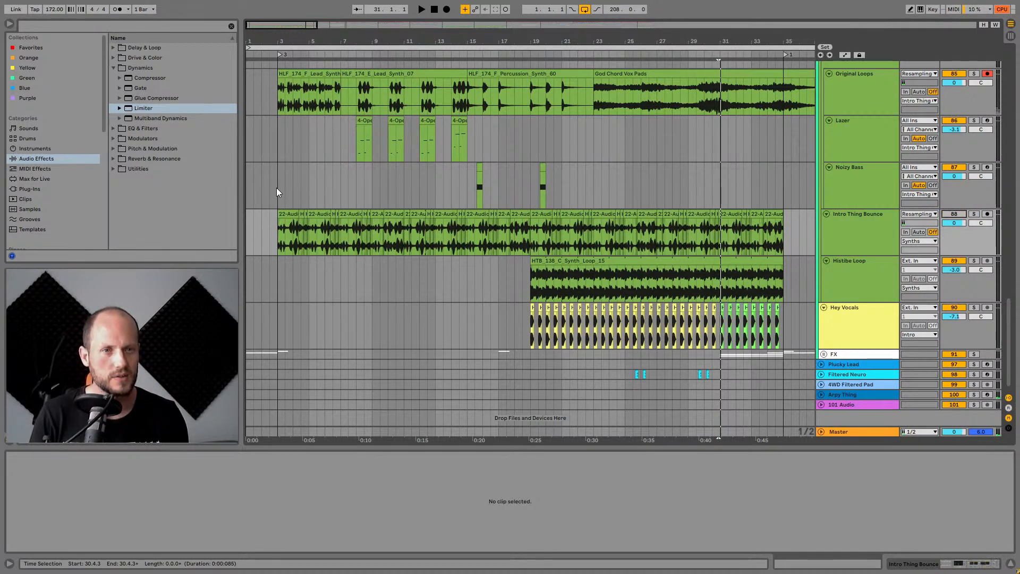
# Collapse the Intro Thing Orig group and select the Intro Thing Bounce track.
pyautogui.scroll(5, 709, 188)
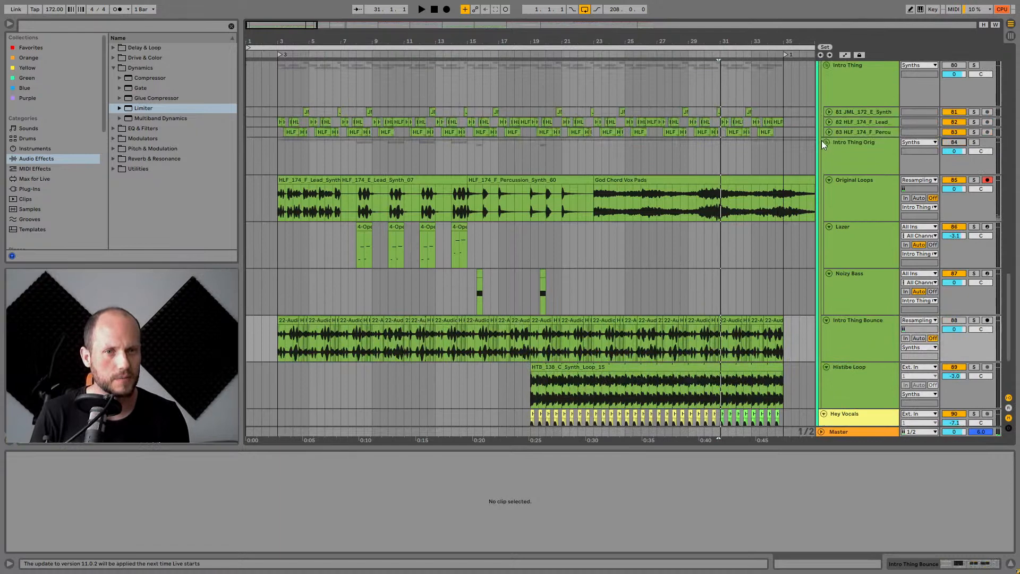
pyautogui.click(834, 143)
pyautogui.click(827, 142)
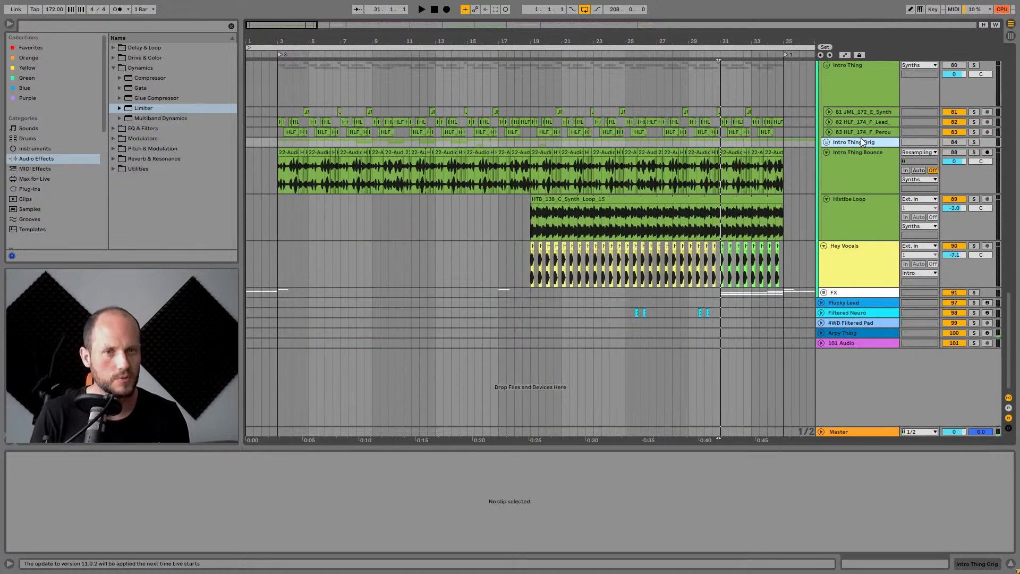
pyautogui.click(845, 162)
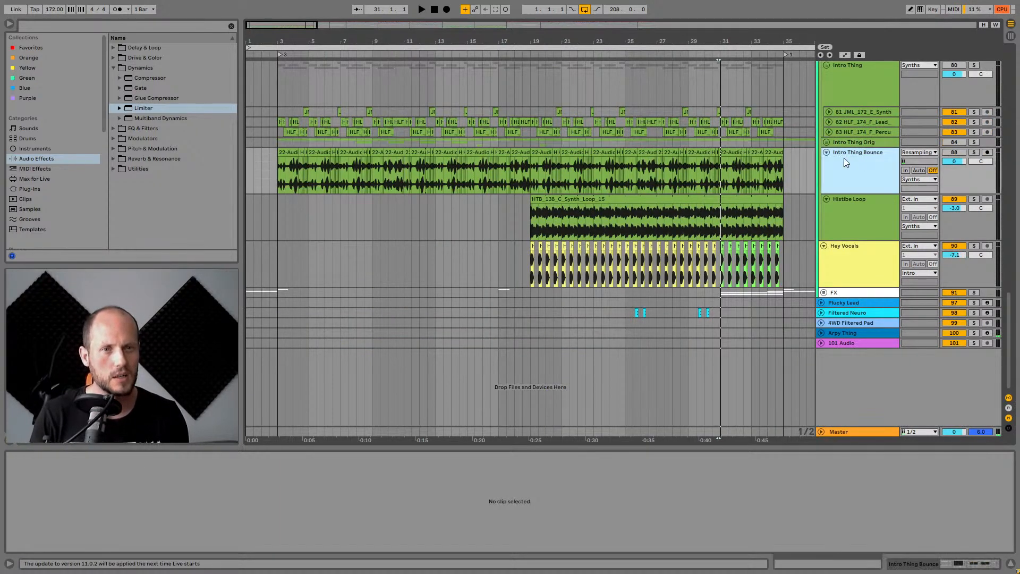
# Play the Intro Thing Bounce clips from the start of the arrangement and browse the tracks above.
pyautogui.click(289, 175)
pyautogui.press('space')
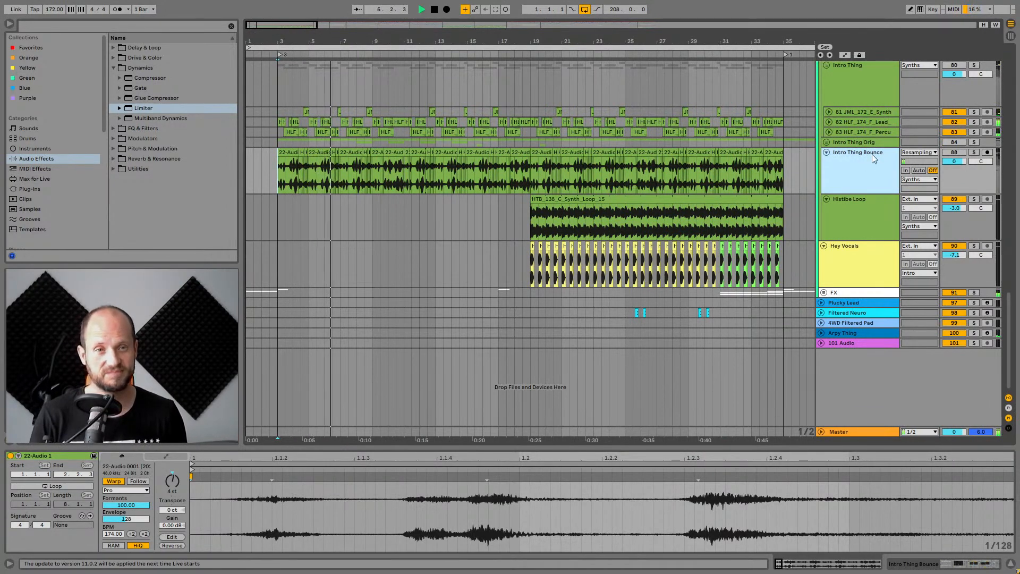
pyautogui.press('space')
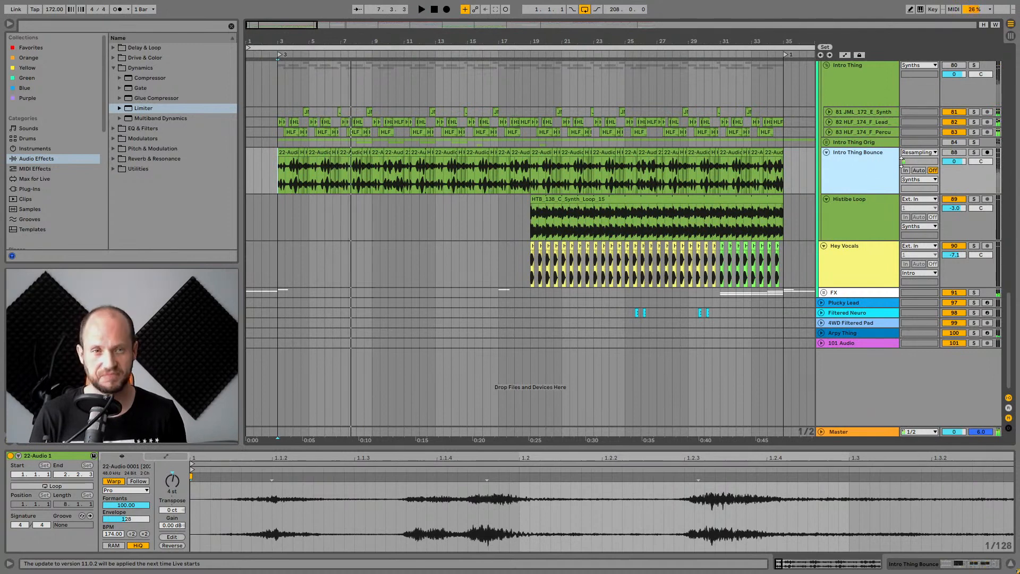
pyautogui.click(961, 153)
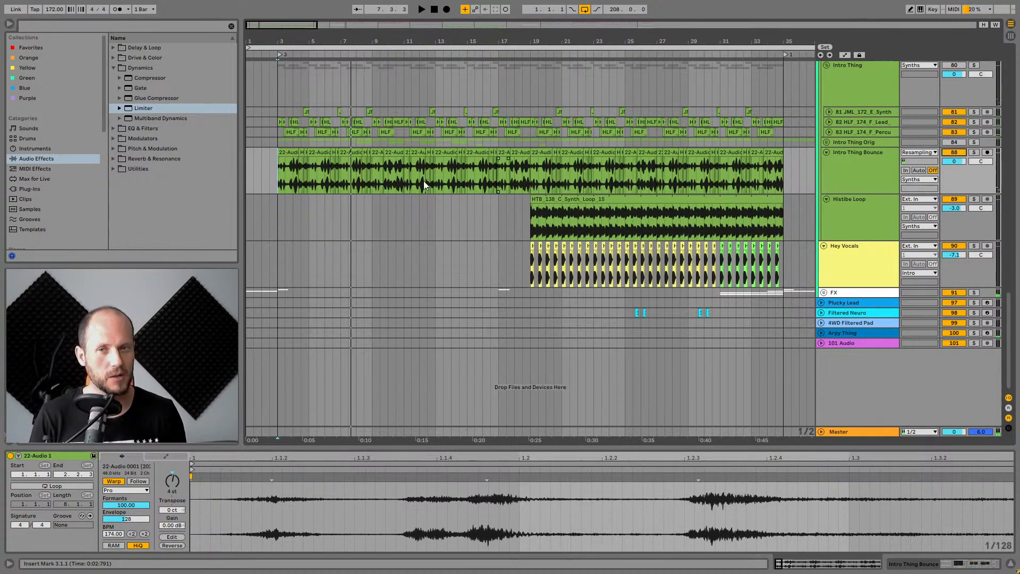
pyautogui.press('space')
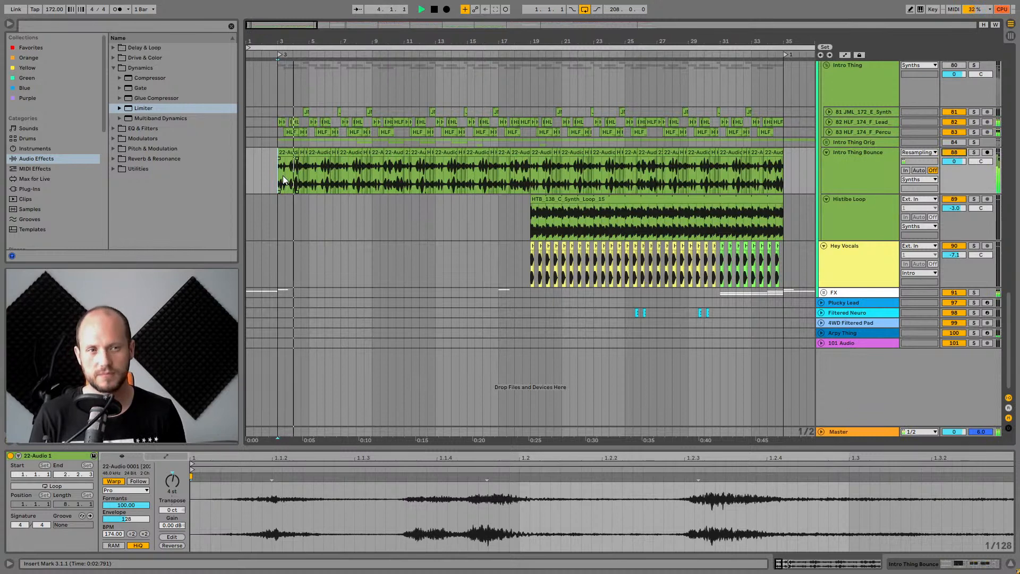
pyautogui.click(866, 158)
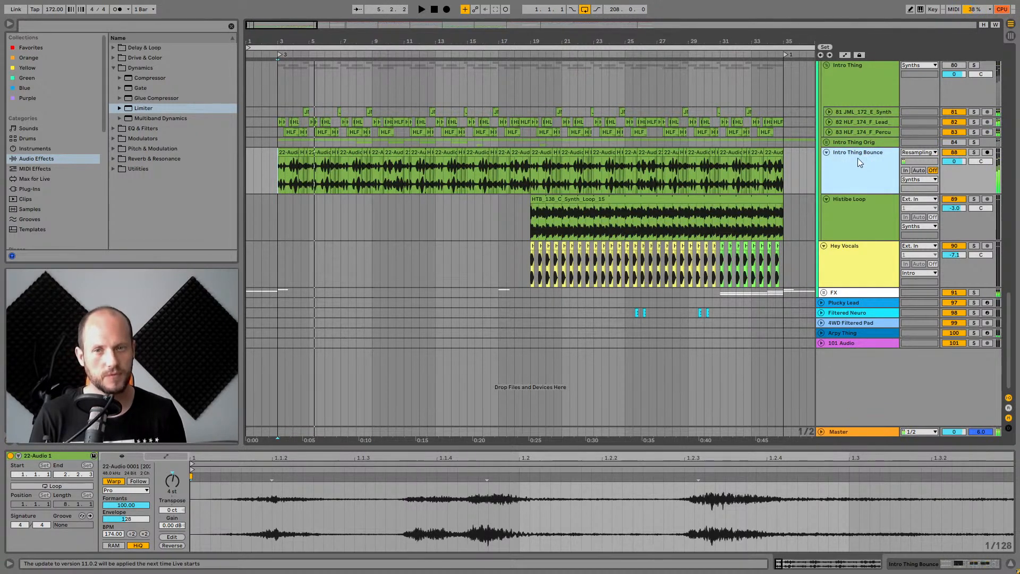
pyautogui.press('space')
pyautogui.scroll(5, 874, 187)
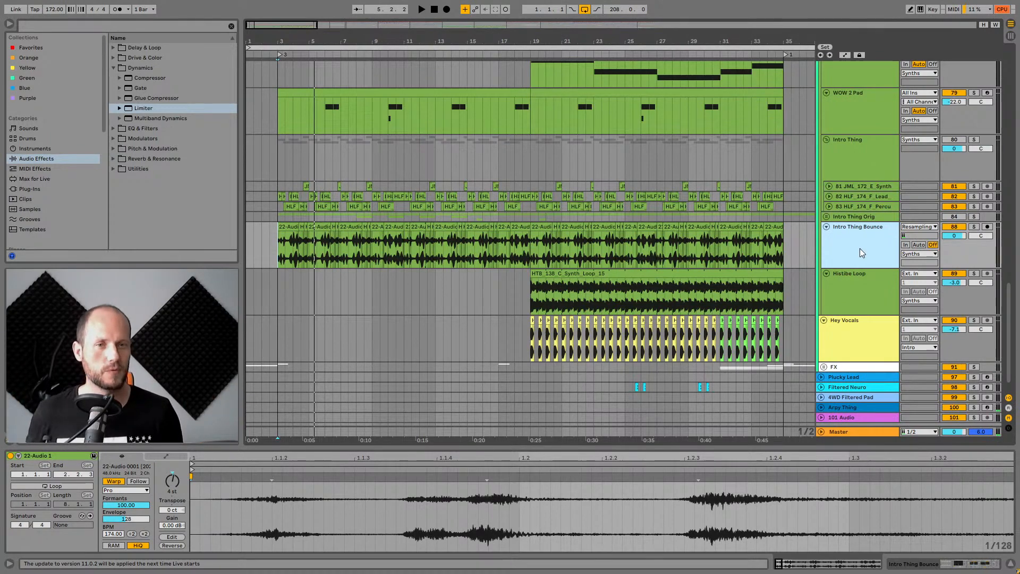
pyautogui.scroll(15, 860, 248)
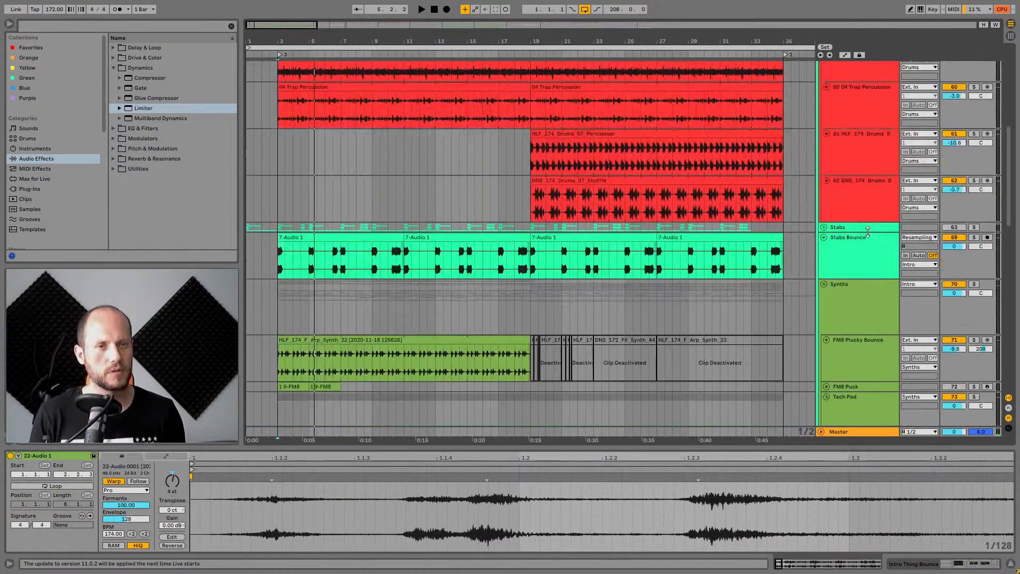
# Select the Stabs Bounce track and solo it.
pyautogui.scroll(2, 867, 232)
pyautogui.scroll(4, 884, 248)
pyautogui.click(862, 338)
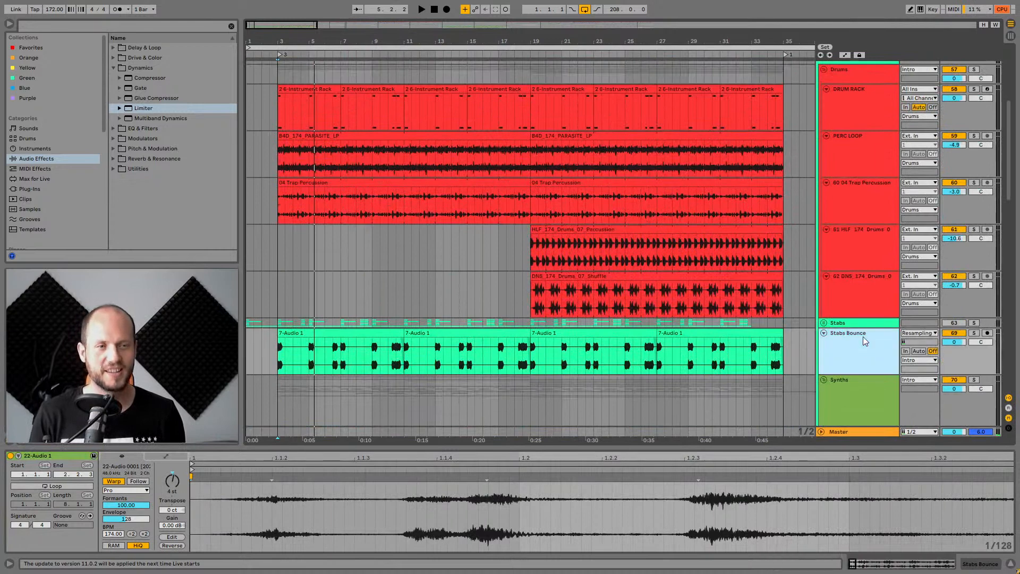
pyautogui.scroll(-6, 860, 329)
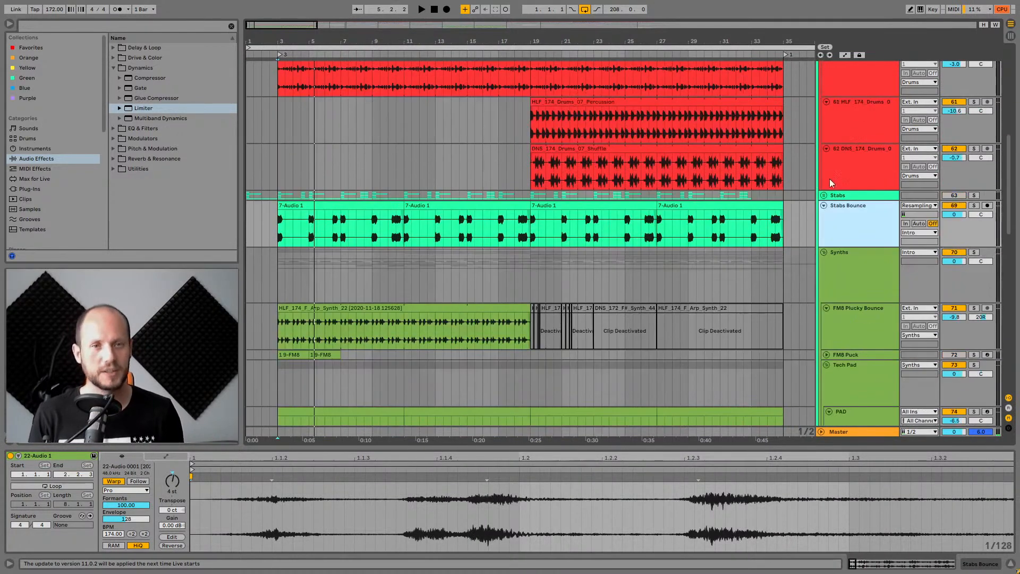
pyautogui.click(974, 206)
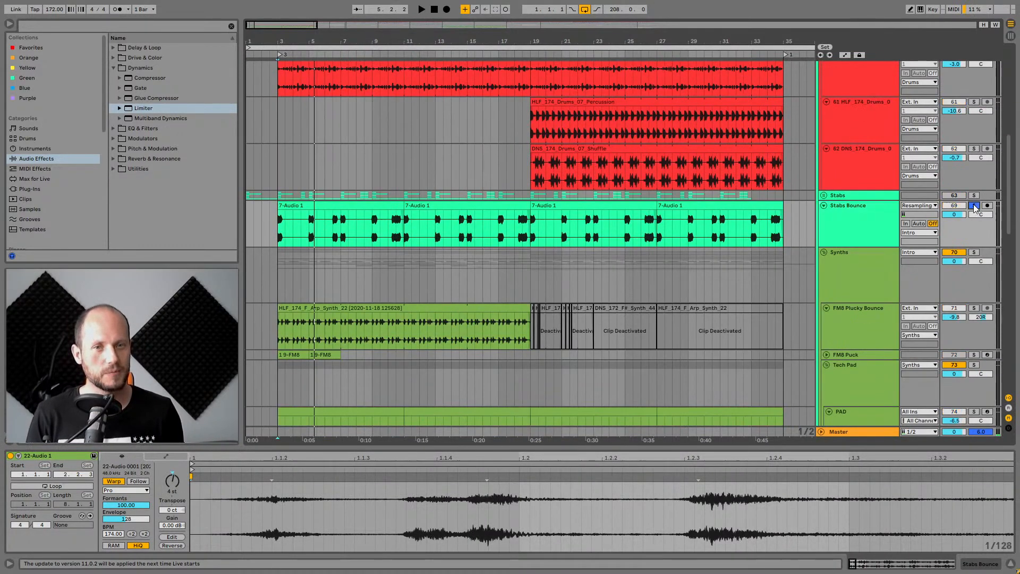
# Select the first 7-Audio 1 clip on Stabs Bounce and solo the DRUM RACK track alongside it.
pyautogui.click(345, 206)
pyautogui.scroll(6, 781, 176)
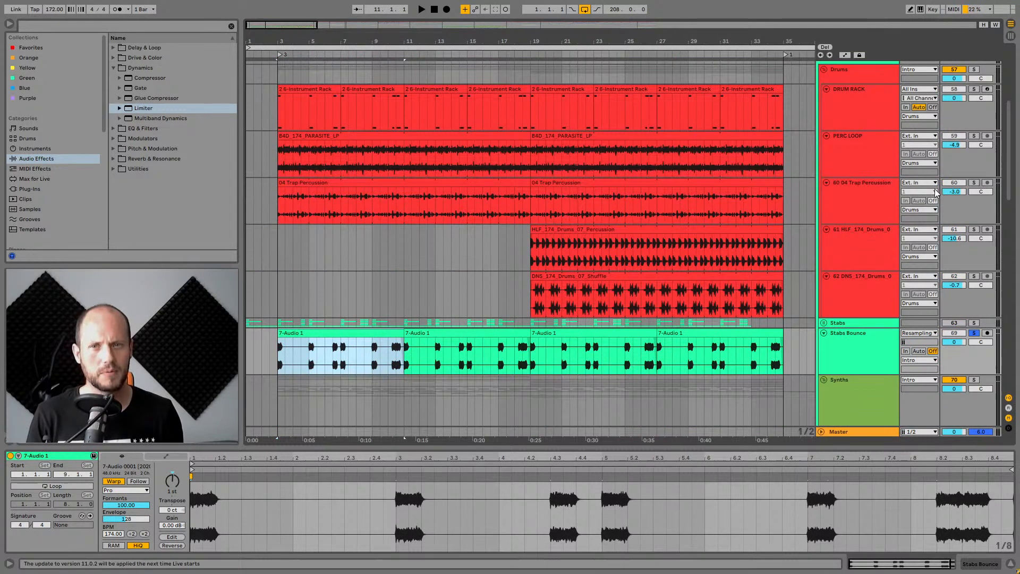
pyautogui.click(973, 100)
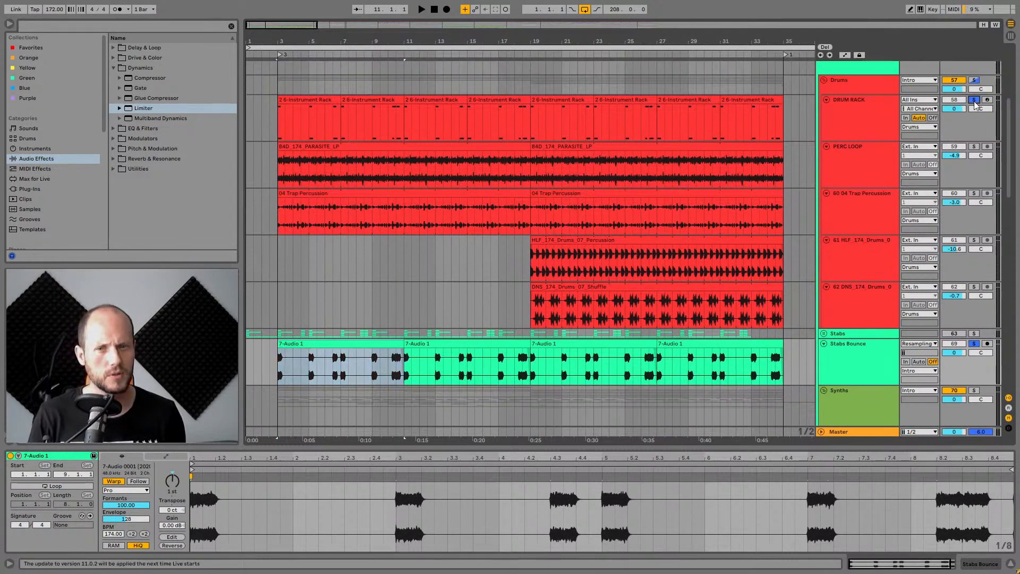
# Play the soloed stabs with the drums while zooming into the start of the arrangement.
pyautogui.press('space')
pyautogui.moveTo(277, 38); pyautogui.dragTo(280, 65)
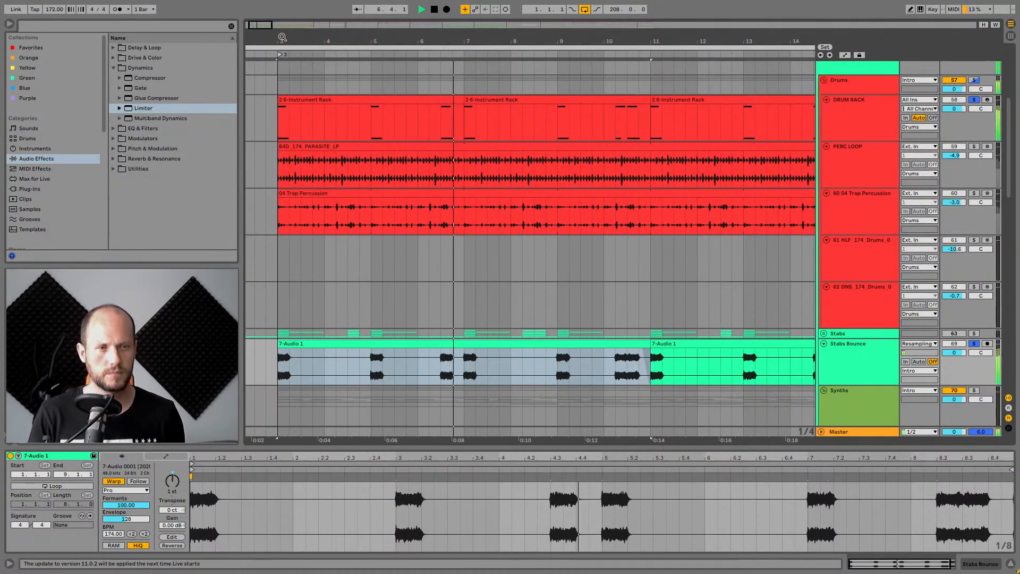
pyautogui.press('space')
# Expand the Stabs group and select its FAJINPAD track.
pyautogui.click(877, 351)
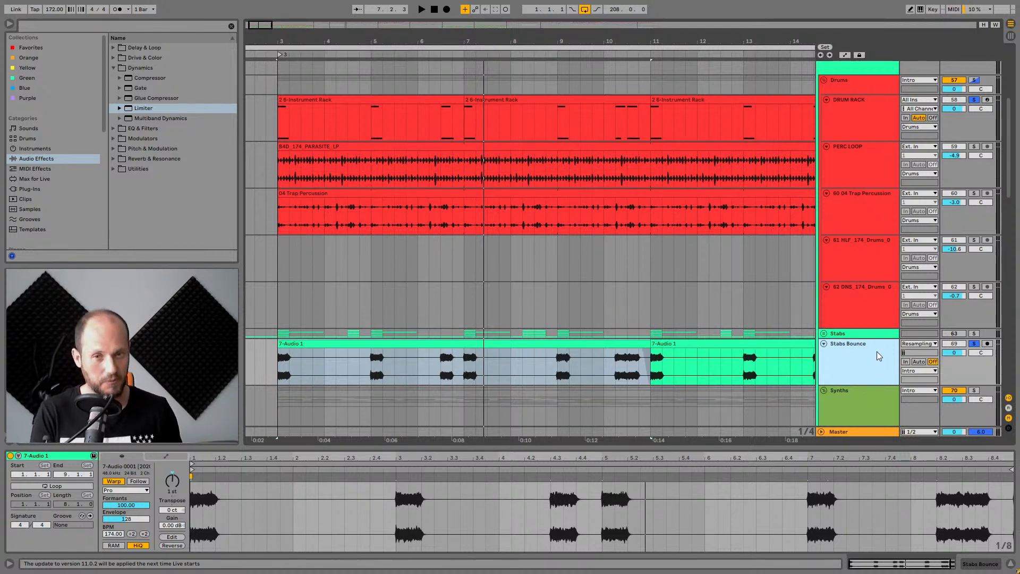
pyautogui.click(824, 333)
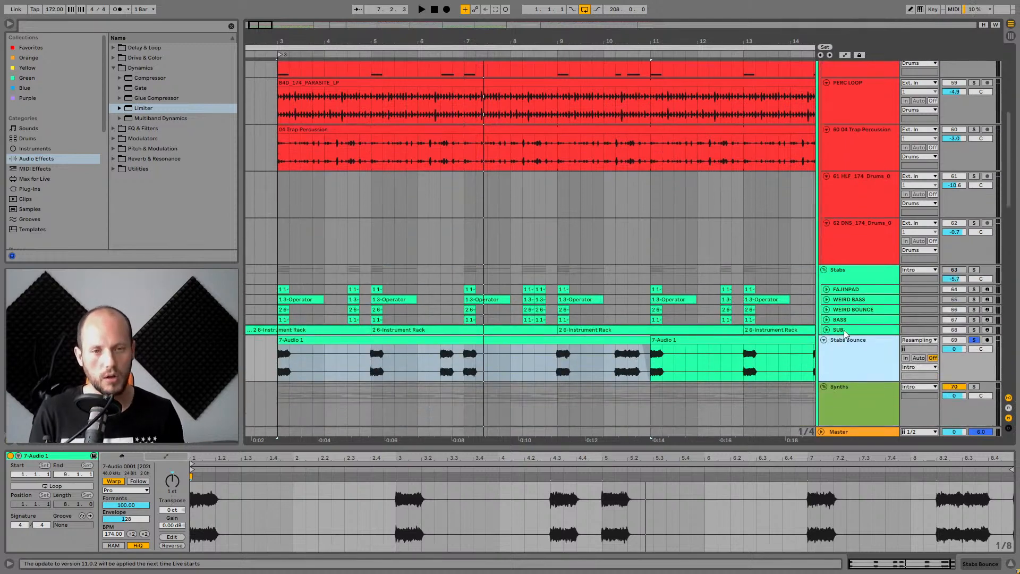
pyautogui.click(860, 291)
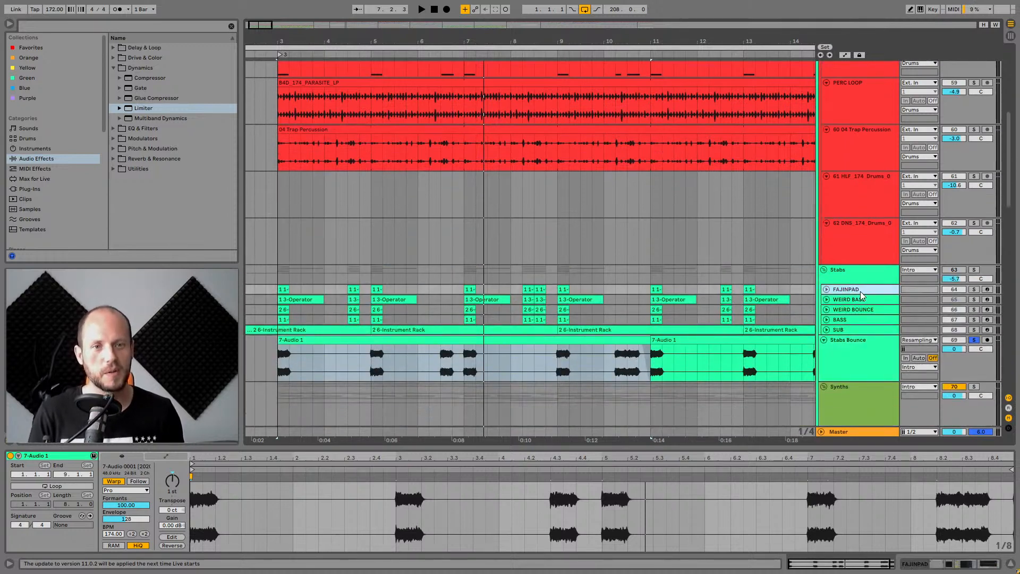
pyautogui.click(869, 353)
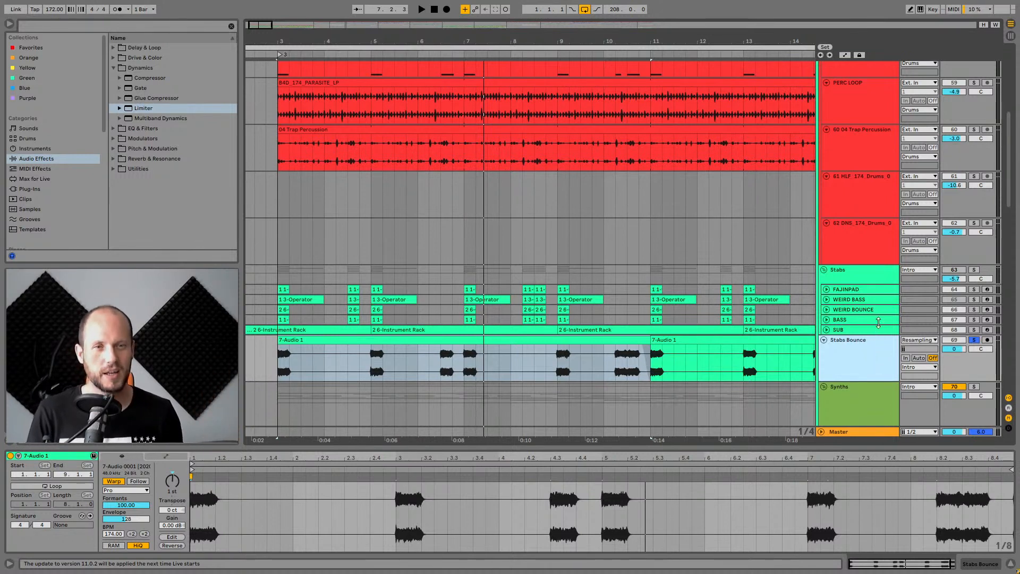
# Solo the Stabs group and play it from the start of the arrangement.
pyautogui.click(834, 274)
pyautogui.click(974, 270)
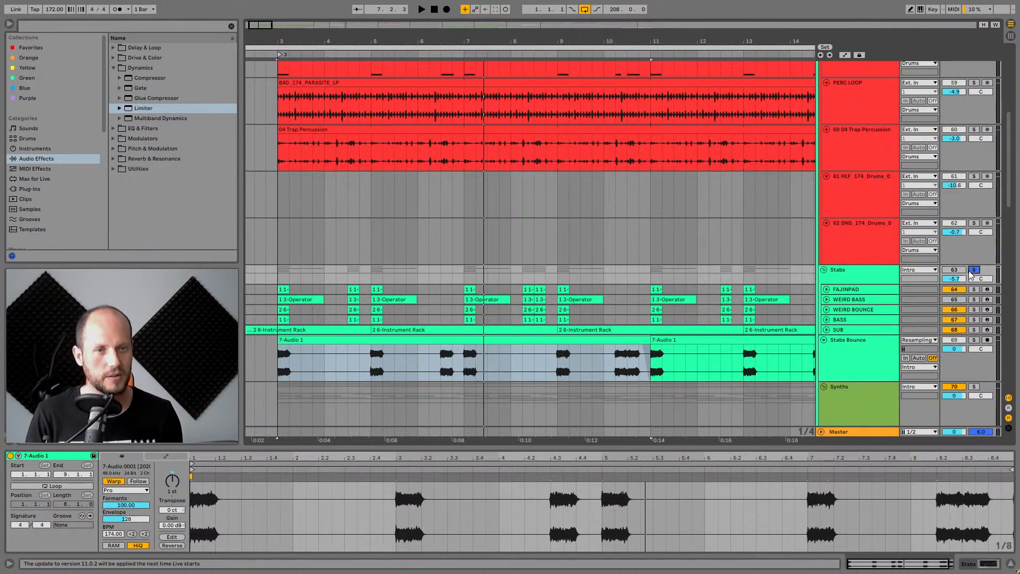
pyautogui.click(842, 272)
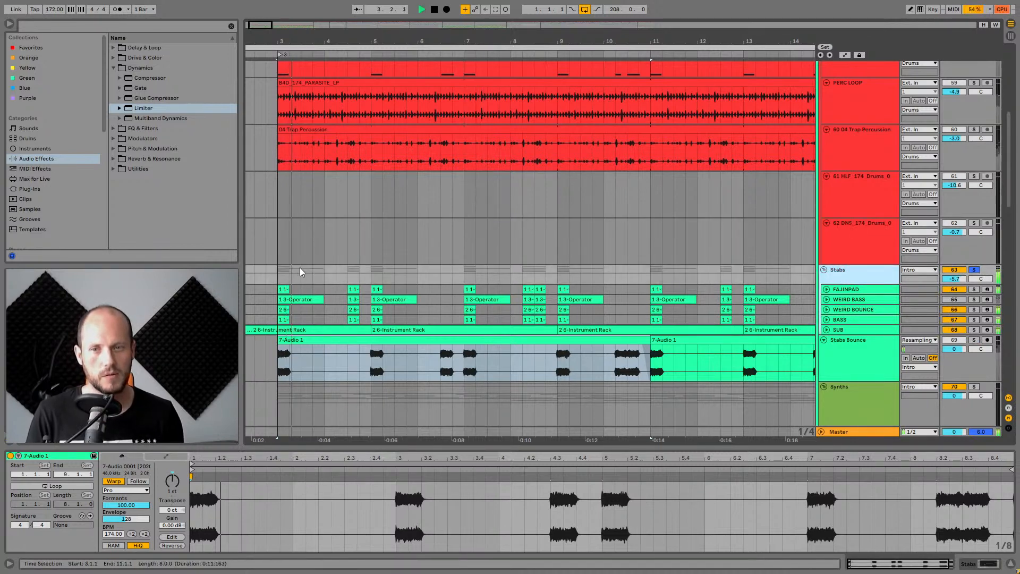
pyautogui.click(276, 272)
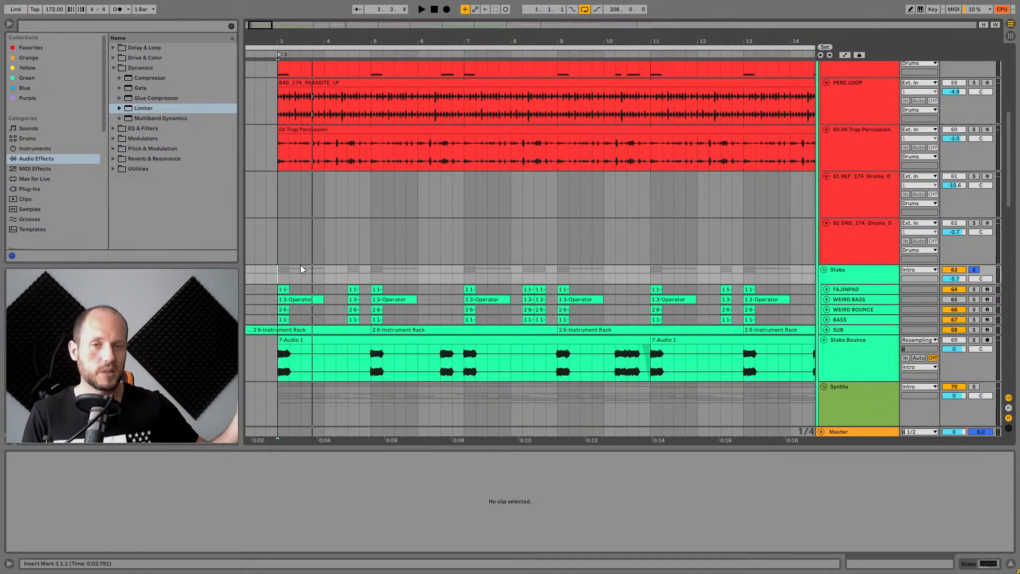
# Select the first Stabs Bounce clip and hide the detail view.
pyautogui.click(317, 340)
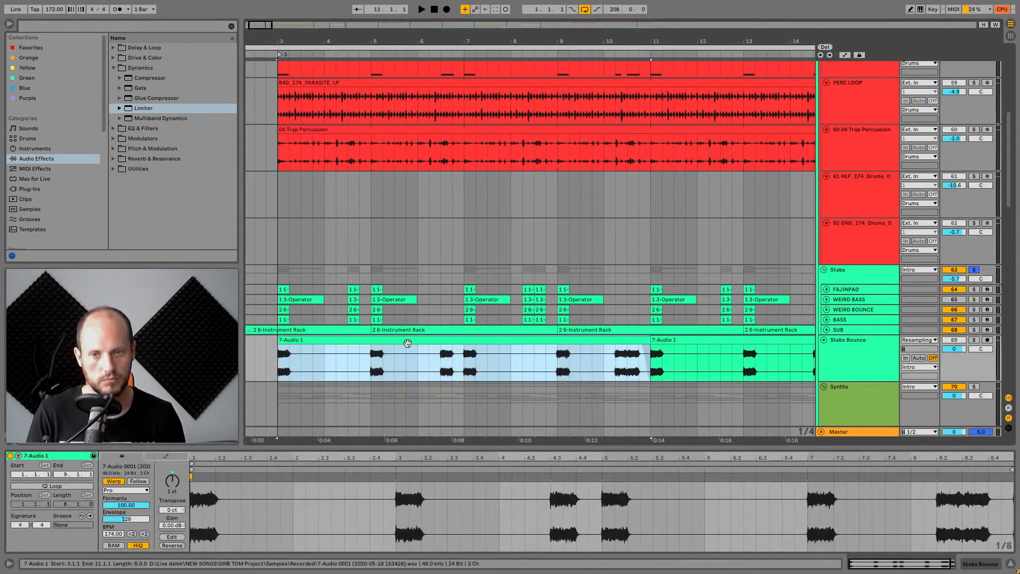
pyautogui.click(1009, 564)
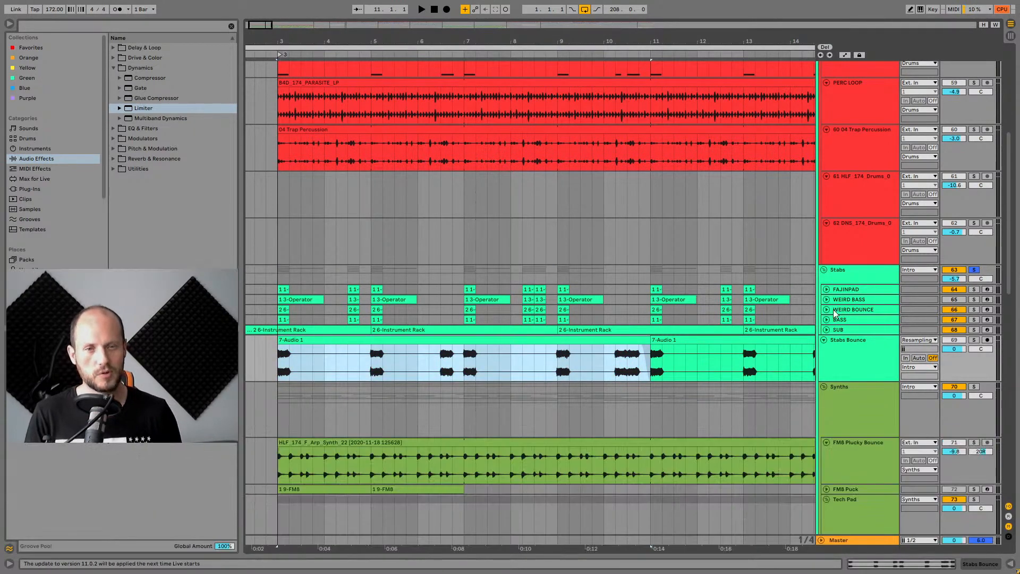
# Expand the FAJINPAD track and solo it.
pyautogui.click(869, 288)
pyautogui.click(827, 290)
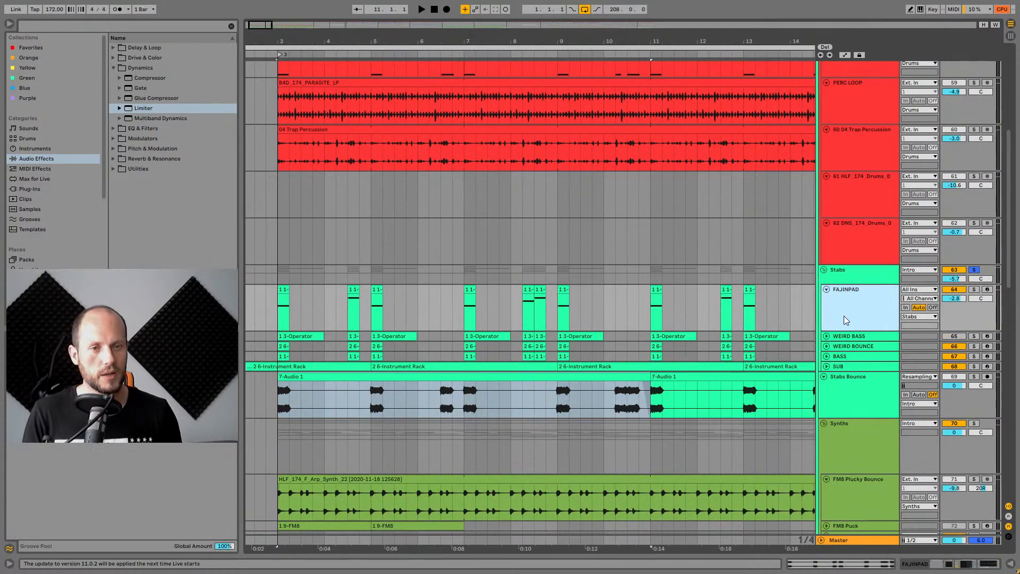
pyautogui.click(975, 288)
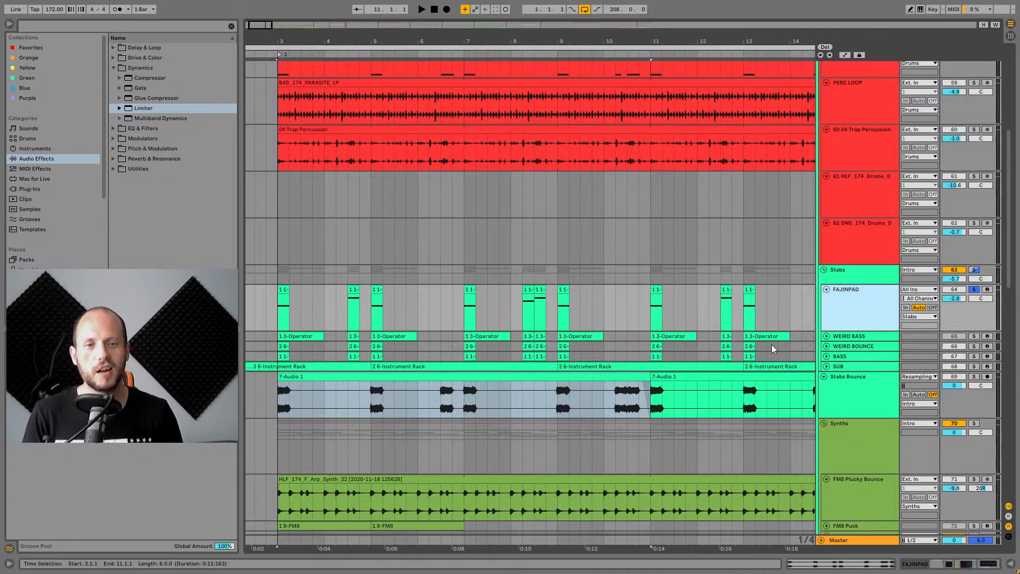
# Open the FAJINPAD device chain and play from the start of the arrangement.
pyautogui.doubleClick(845, 297)
pyautogui.click(278, 298)
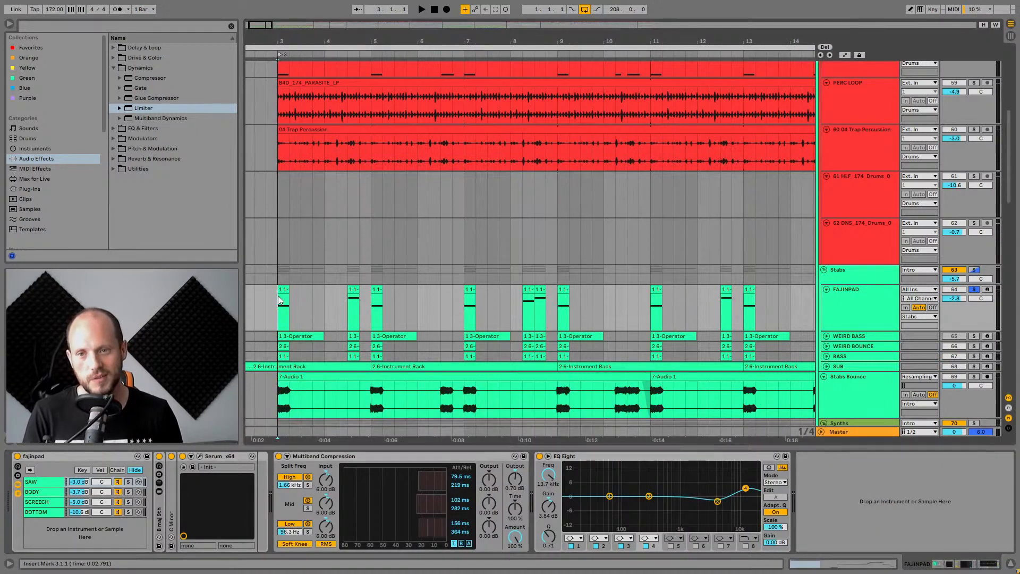
pyautogui.press('space')
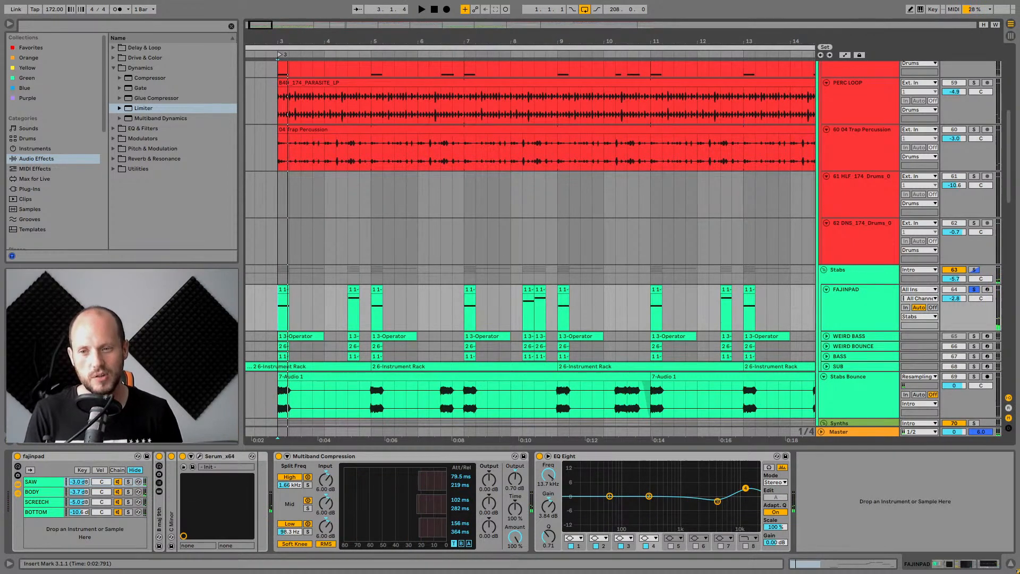
# Solo the SAW, BODY, SCREECH and BOTTOM chains of the fajinpad rack in turn during playback.
pyautogui.click(52, 484)
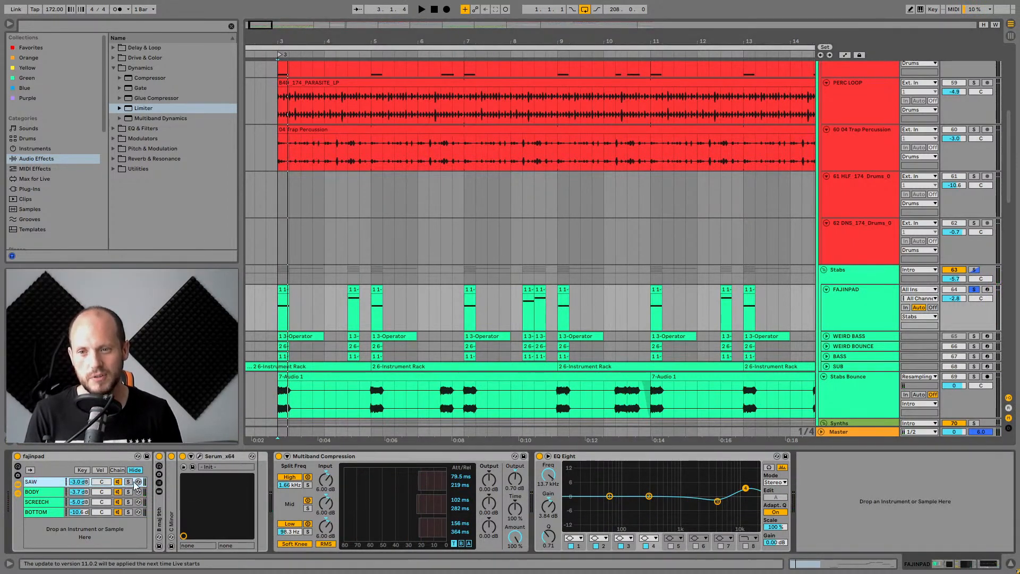
pyautogui.click(130, 482)
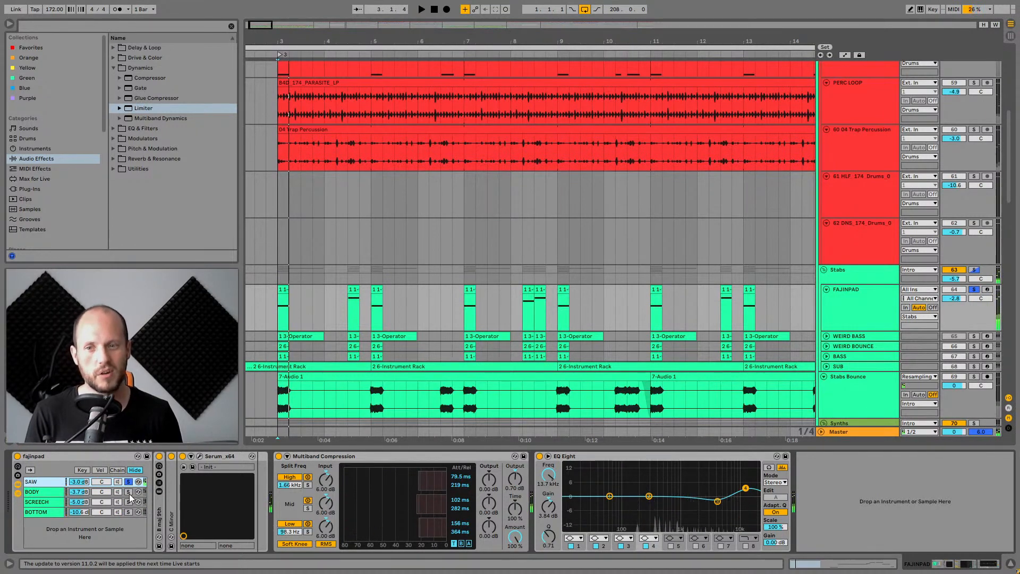
pyautogui.click(129, 492)
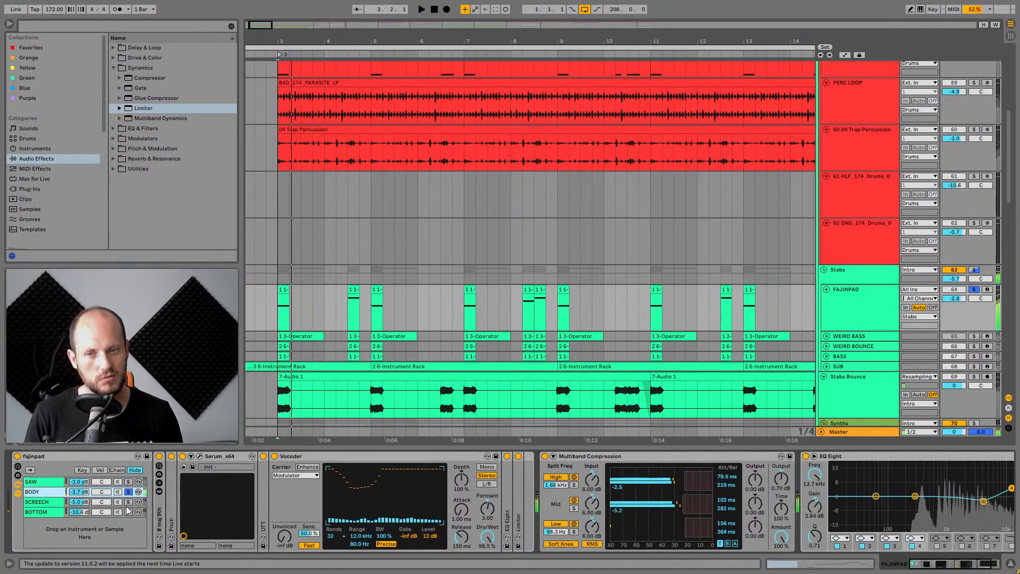
pyautogui.click(318, 455)
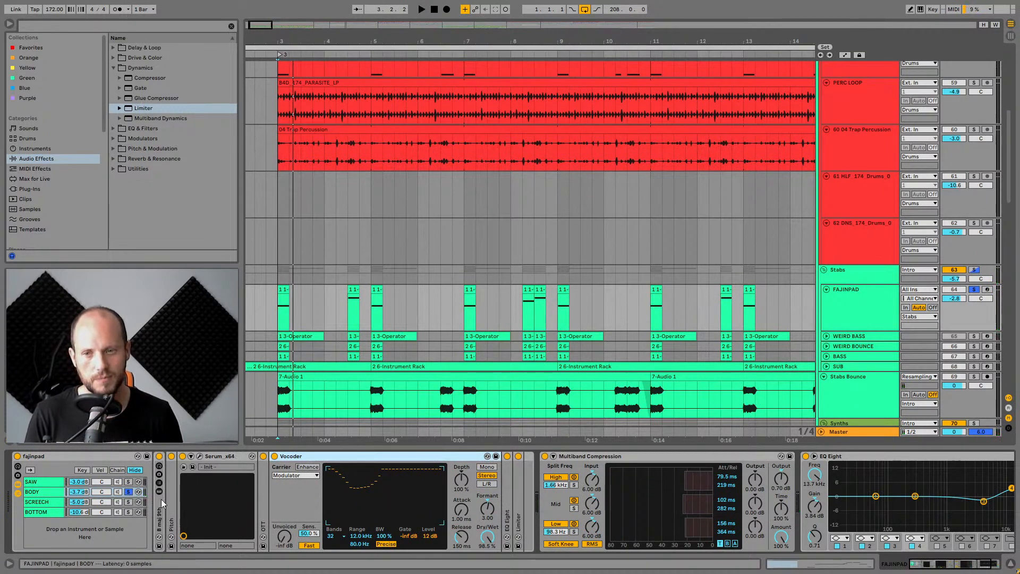
pyautogui.click(128, 501)
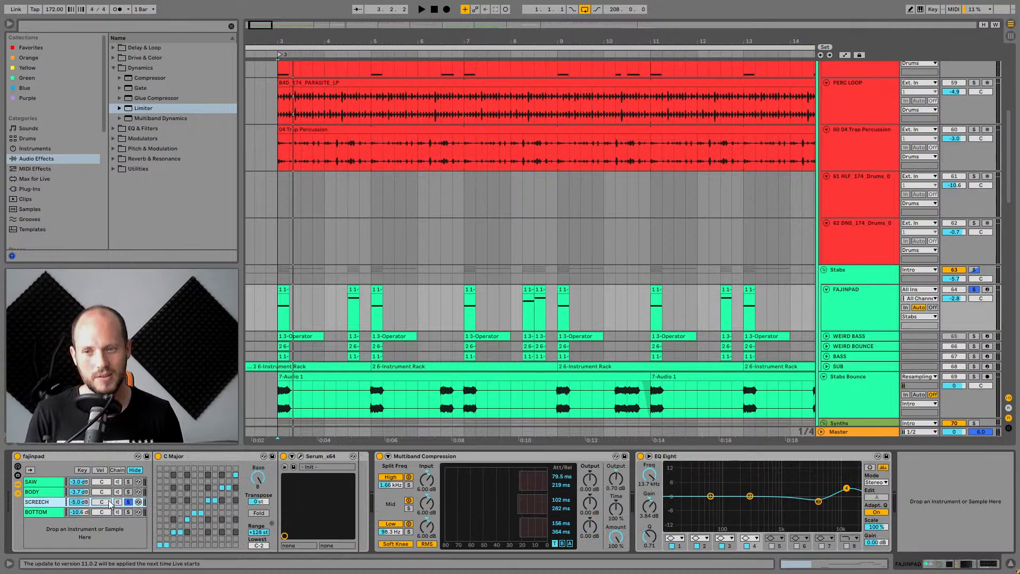
pyautogui.press('space')
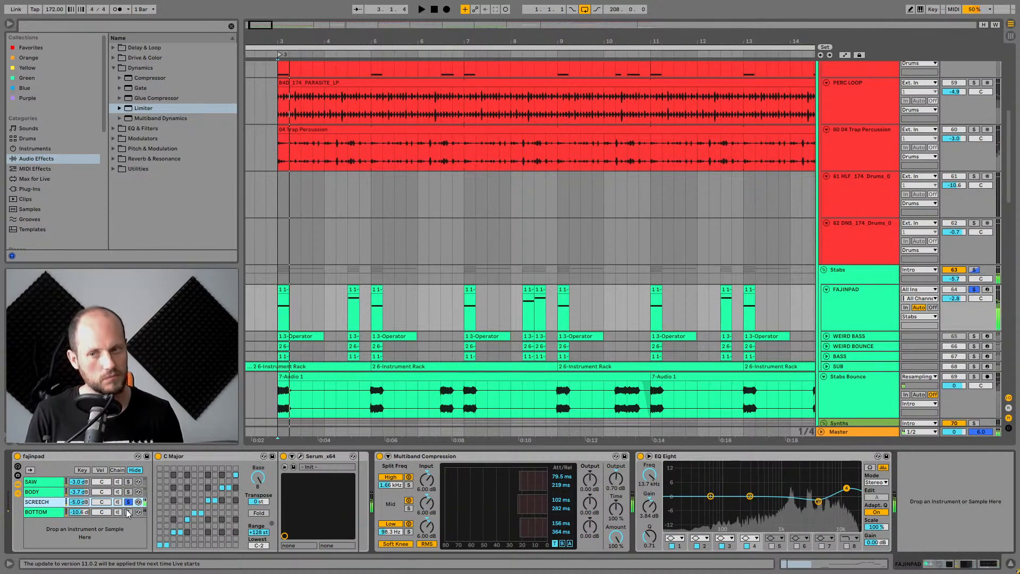
pyautogui.click(128, 512)
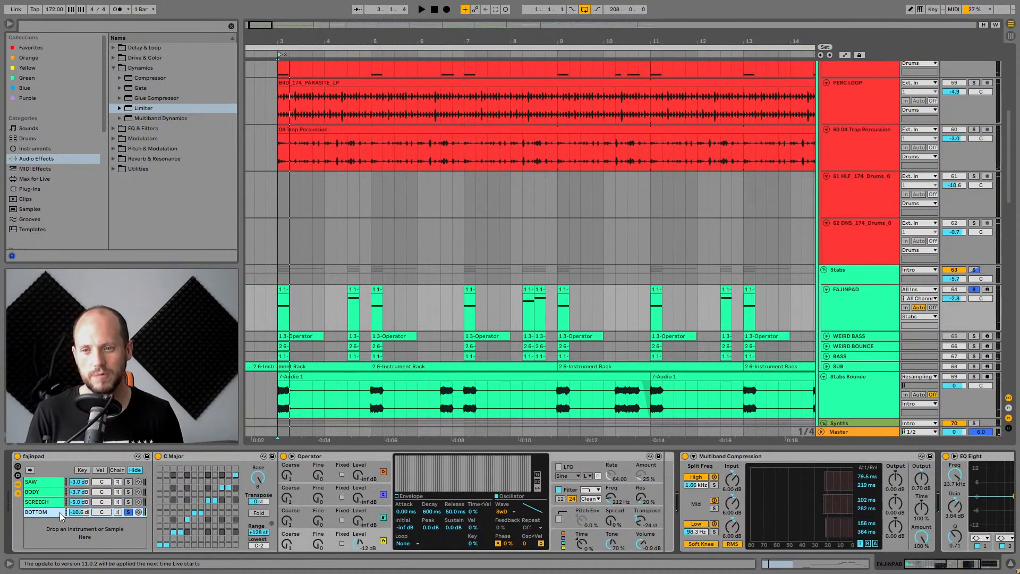
pyautogui.press('space')
pyautogui.press('space')
pyautogui.press('space')
pyautogui.press('space')
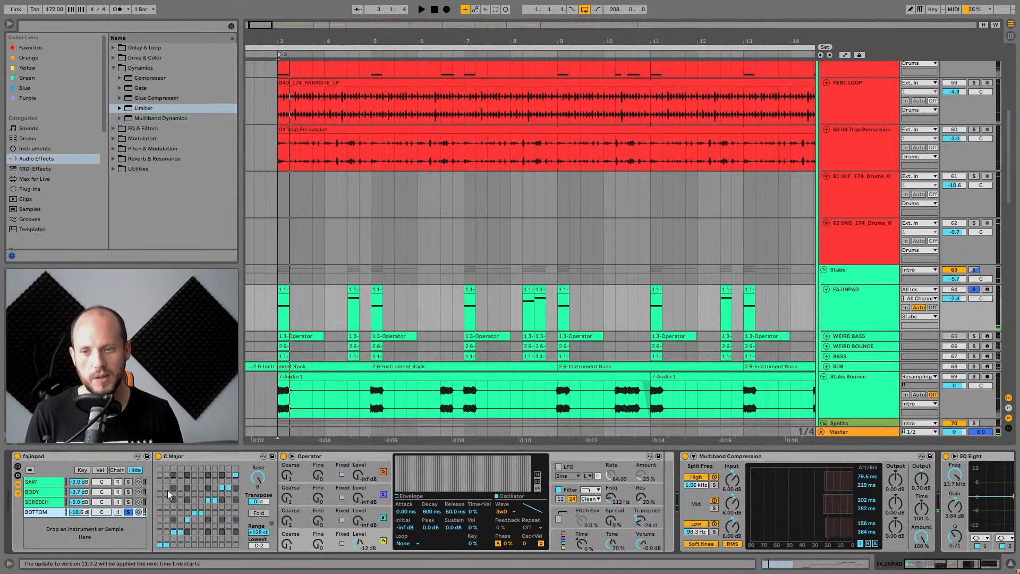
# Open the SAW chain's Serum instance, inspect its FX page and close it.
pyautogui.click(49, 481)
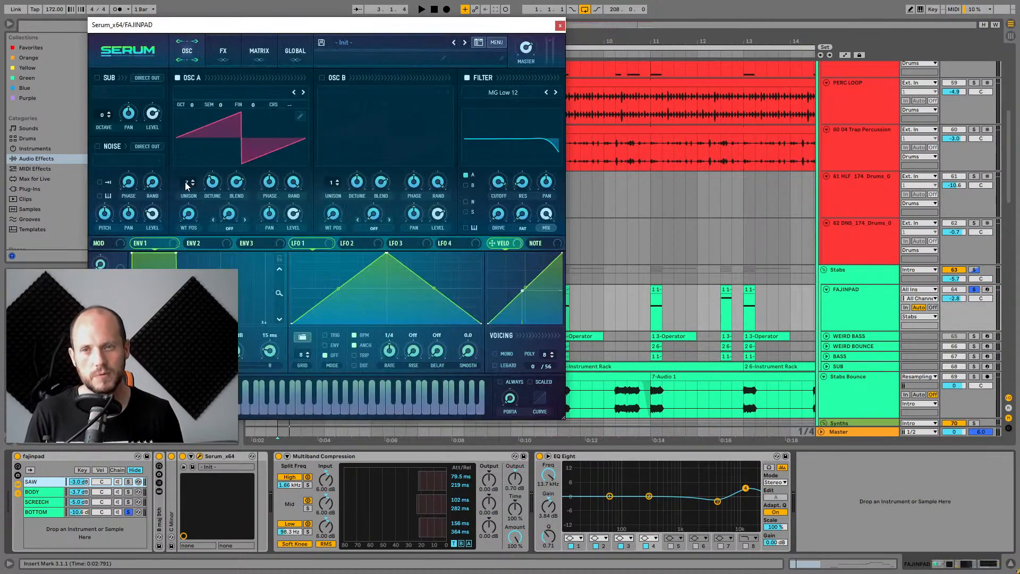
pyautogui.click(215, 61)
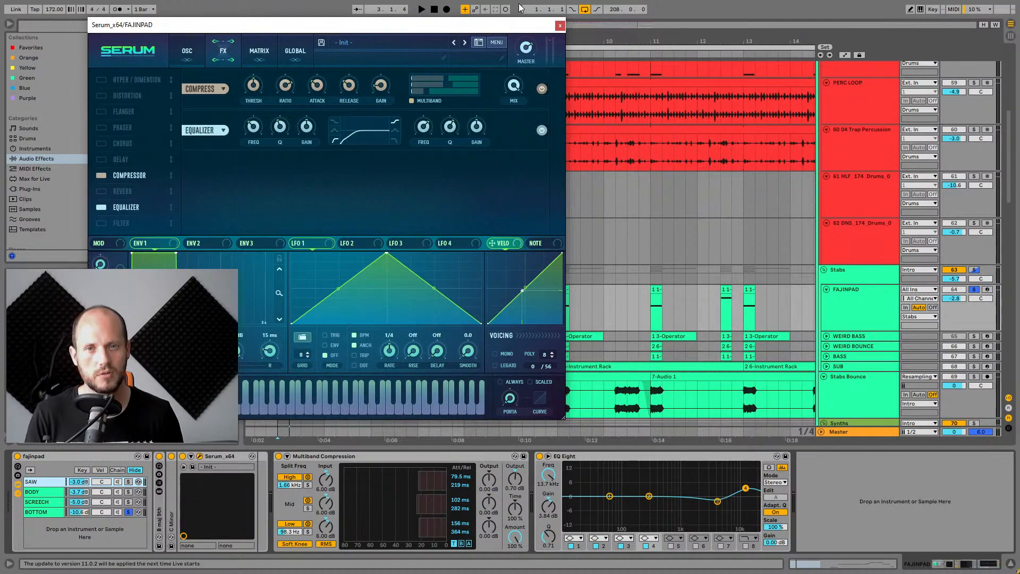
pyautogui.click(560, 25)
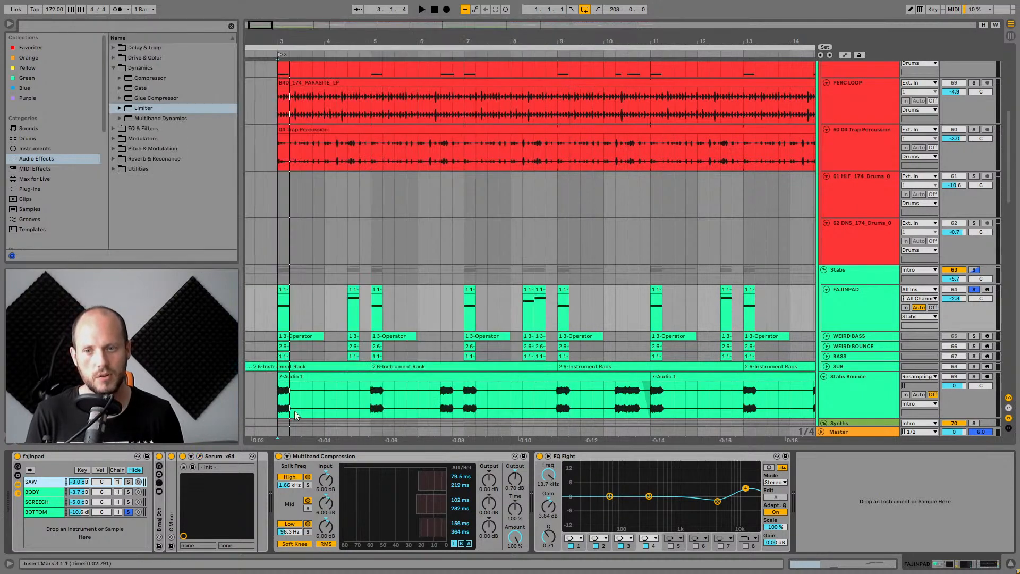
# Select and solo the BODY chain, open its Serum instance and show the FX page.
pyautogui.click(48, 492)
pyautogui.click(128, 491)
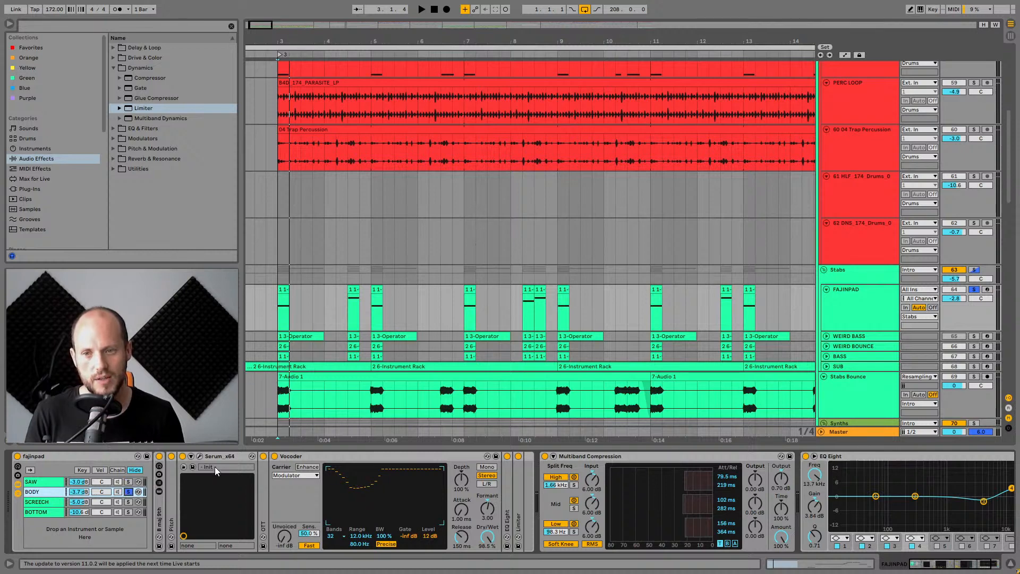
pyautogui.click(200, 455)
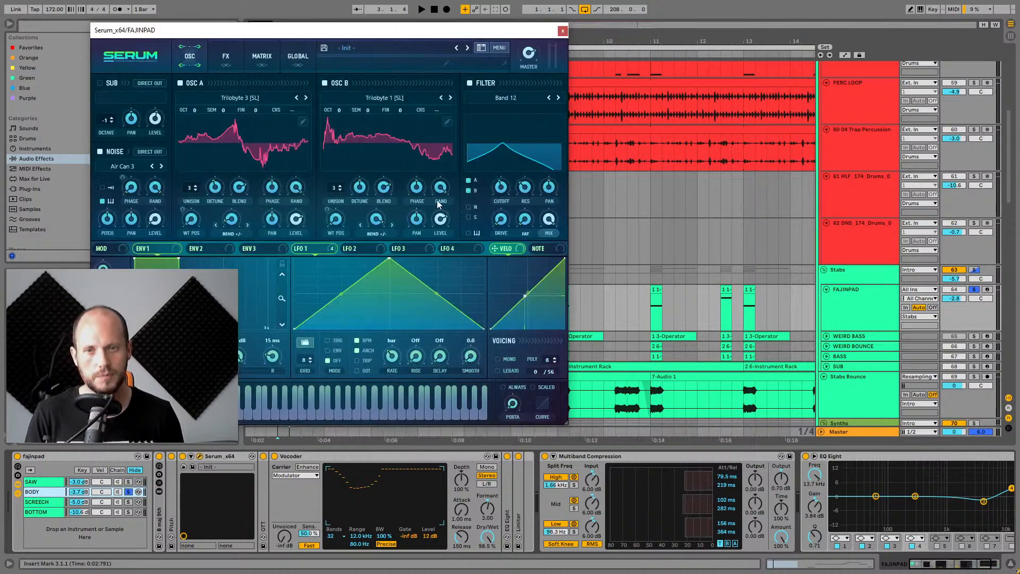
pyautogui.moveTo(247, 35); pyautogui.dragTo(348, 48)
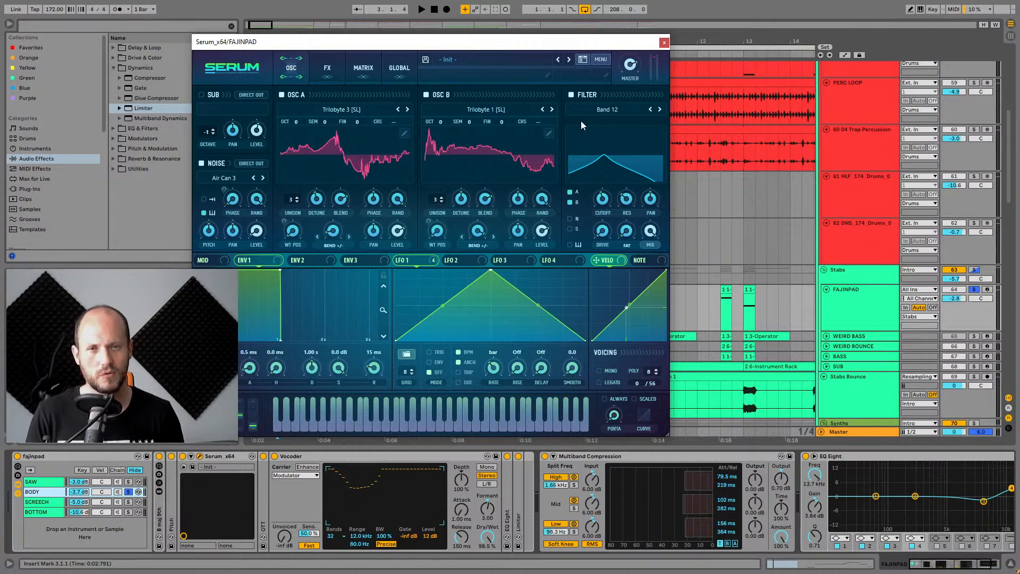
pyautogui.click(327, 69)
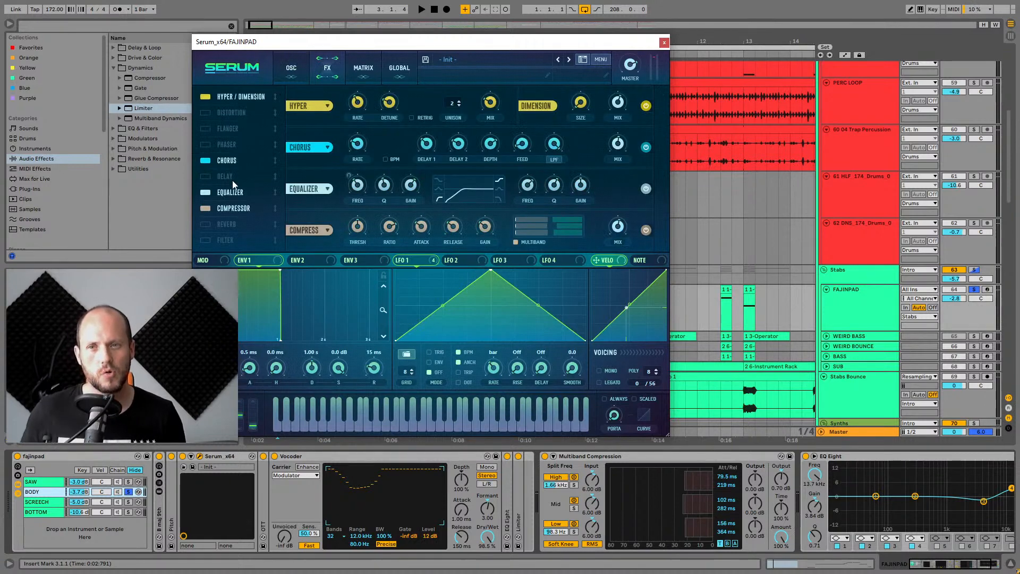
# Move the Chorus and Compressor modules higher in Serum's FX order, then close Serum.
pyautogui.moveTo(241, 161); pyautogui.dragTo(240, 120)
pyautogui.moveTo(235, 206); pyautogui.dragTo(234, 136)
pyautogui.click(664, 43)
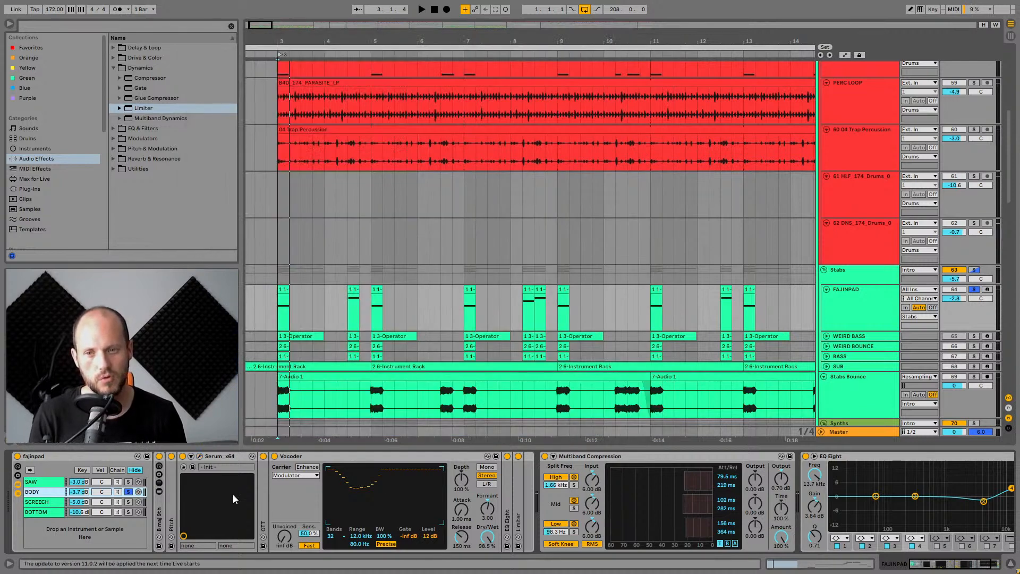
# Toggle the Vocoder on the BODY chain off and back on during playback to compare the sound.
pyautogui.click(275, 456)
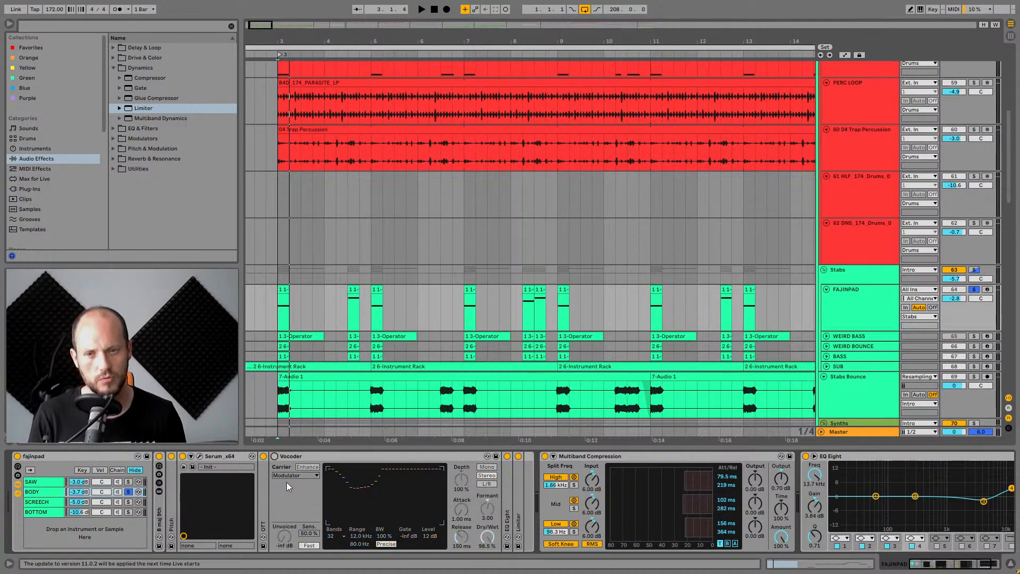
pyautogui.click(263, 456)
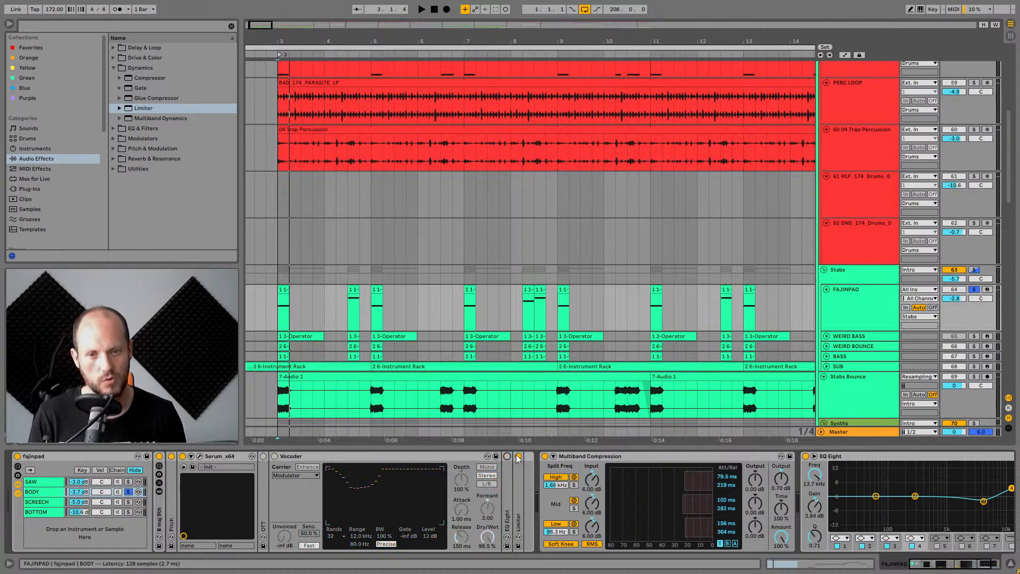
pyautogui.click(518, 456)
pyautogui.press('space')
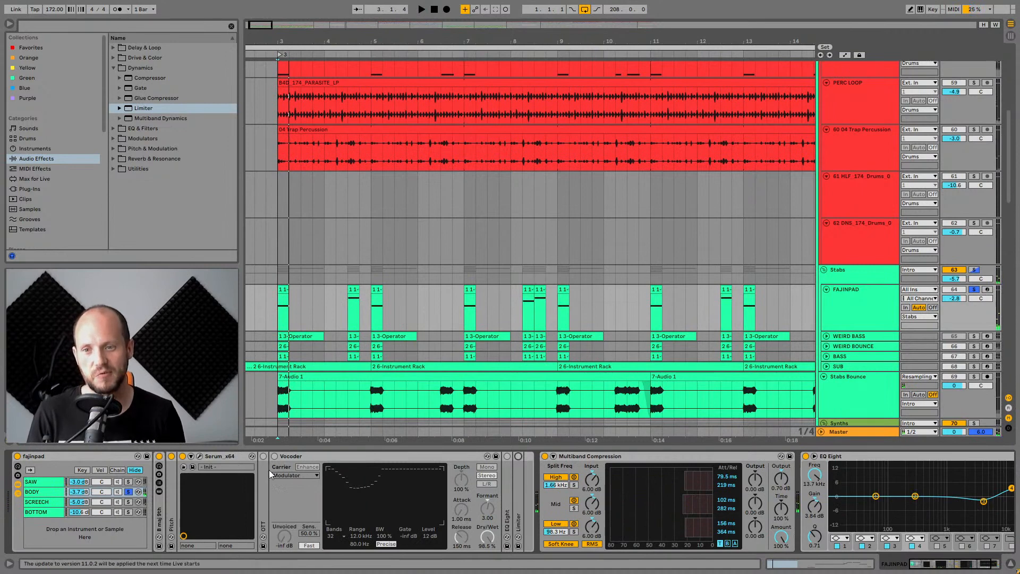
pyautogui.click(262, 455)
pyautogui.click(275, 455)
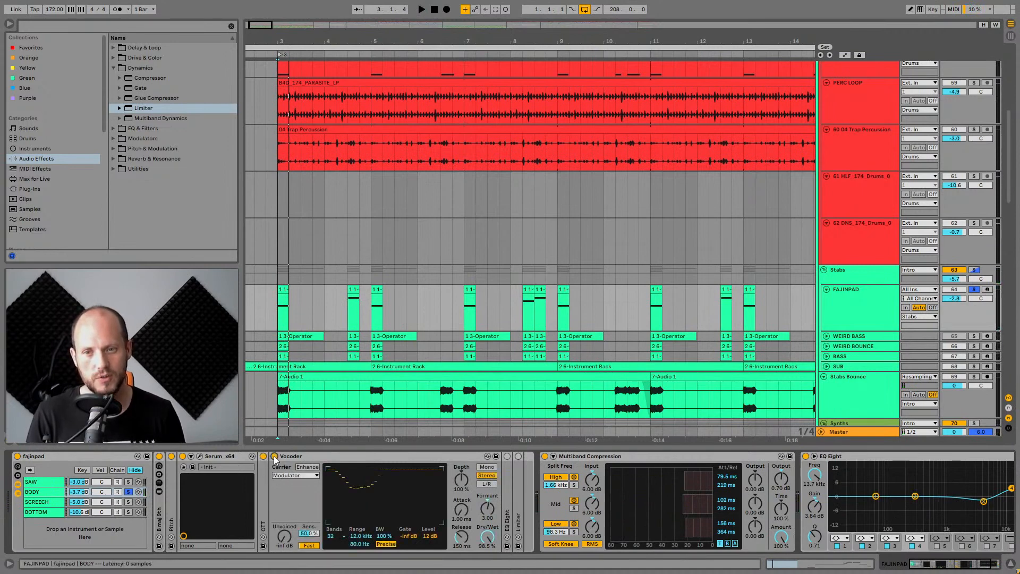
pyautogui.click(304, 455)
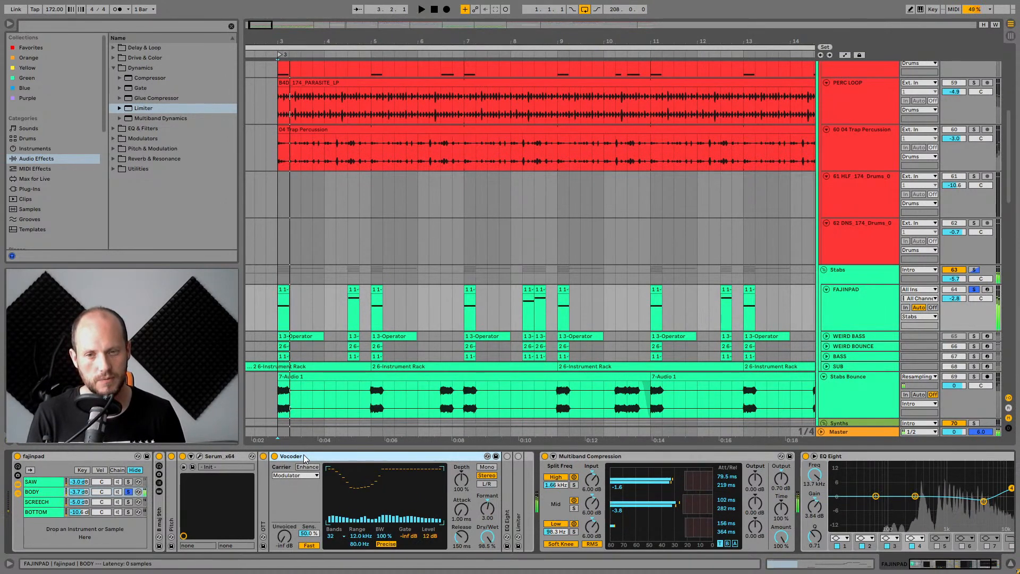
pyautogui.press('space')
pyautogui.click(506, 455)
pyautogui.click(518, 455)
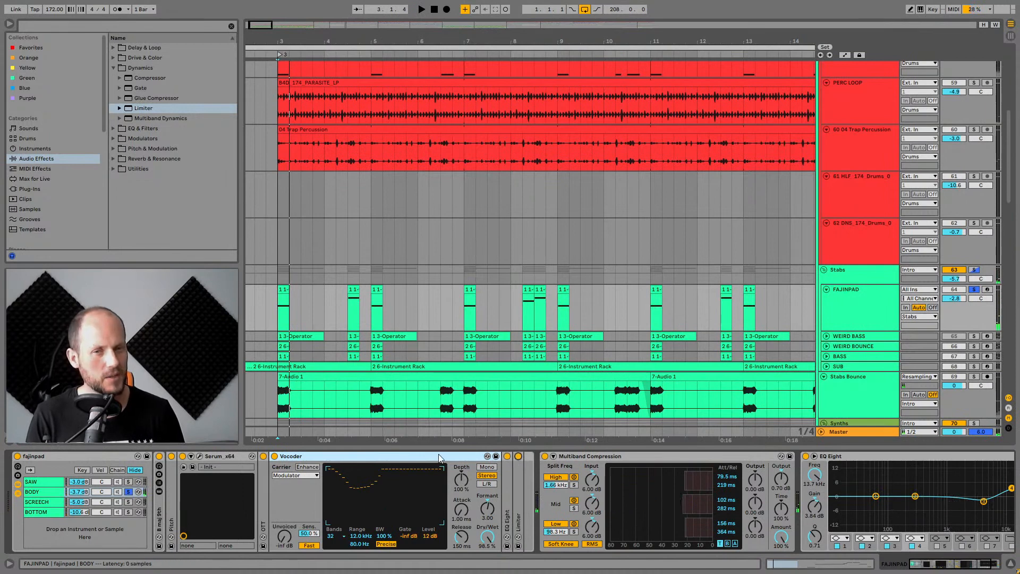
pyautogui.press('space')
# Solo the SAW, SCREECH and BOTTOM chains of the fajinpad rack in turn while the loop plays.
pyautogui.keyDown('ctrl'); pyautogui.click(128, 481); pyautogui.keyUp('ctrl')
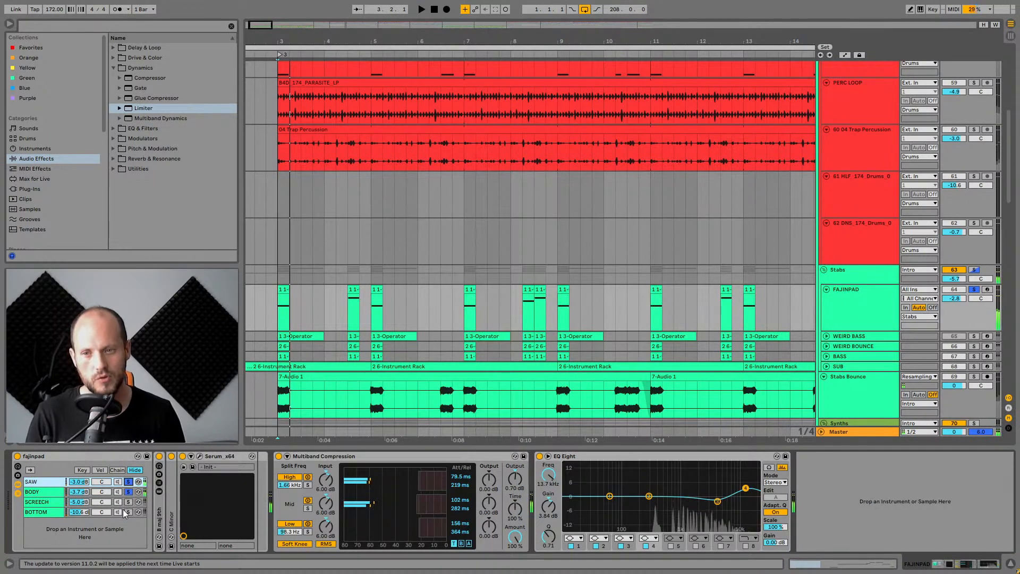
pyautogui.keyDown('ctrl'); pyautogui.click(128, 501); pyautogui.keyUp('ctrl')
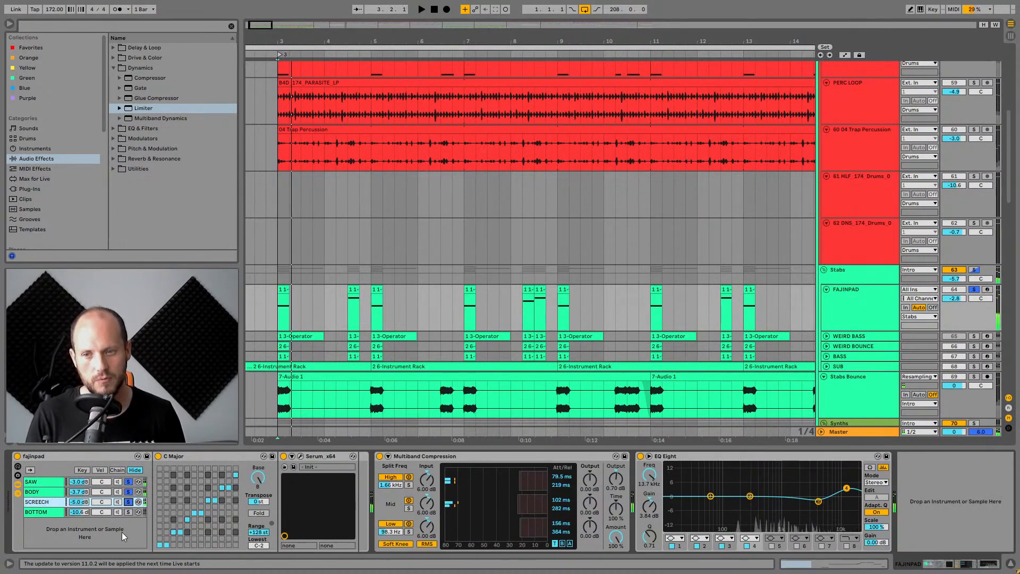
pyautogui.keyDown('ctrl'); pyautogui.click(128, 511); pyautogui.keyUp('ctrl')
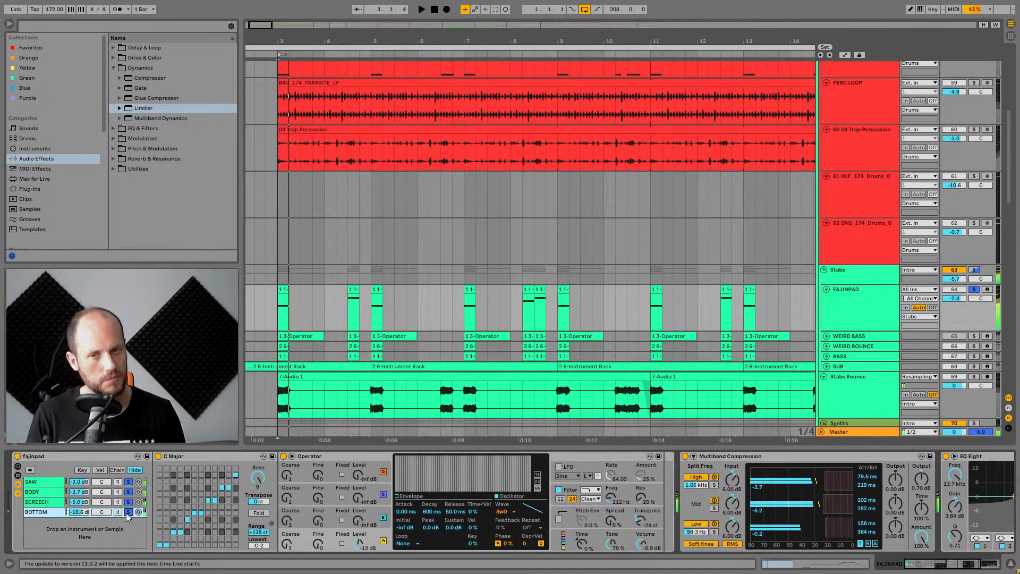
pyautogui.press('space')
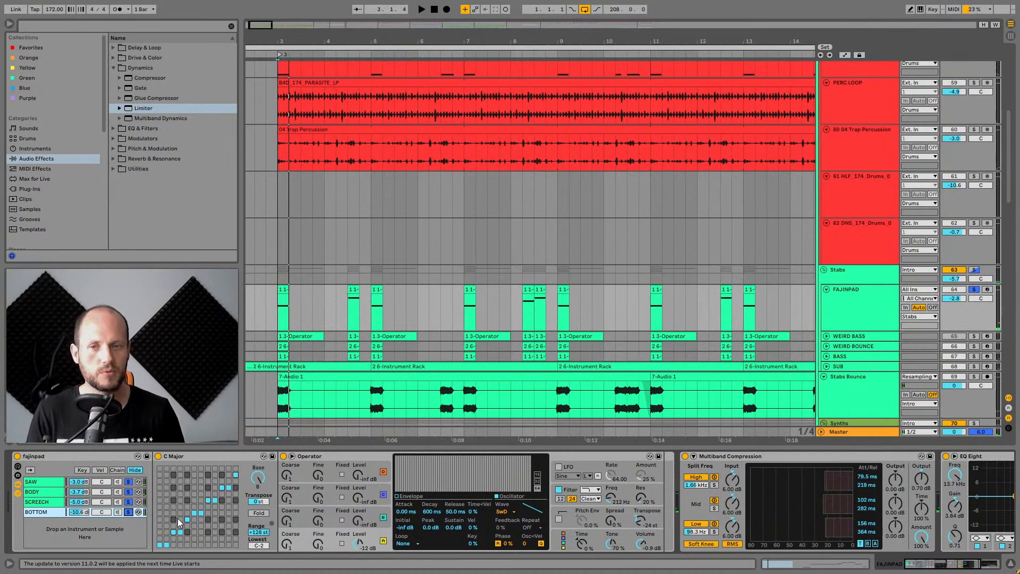
# Expand and solo the WEIRD BASS track, select its first Operator clip and zoom the arrangement in on it.
pyautogui.scroll(-1, 913, 357)
pyautogui.click(827, 315)
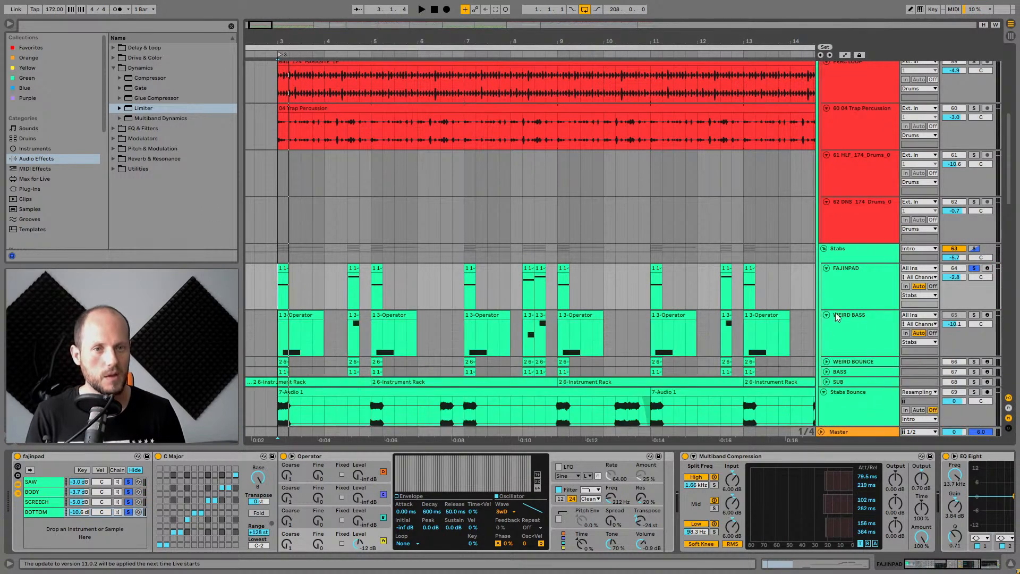
pyautogui.click(849, 315)
pyautogui.click(974, 315)
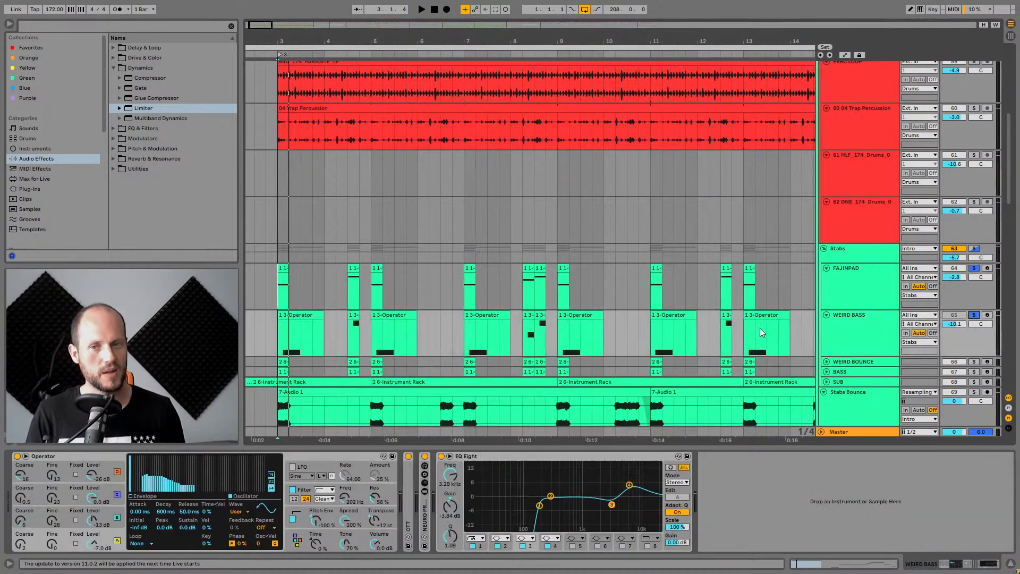
pyautogui.click(309, 317)
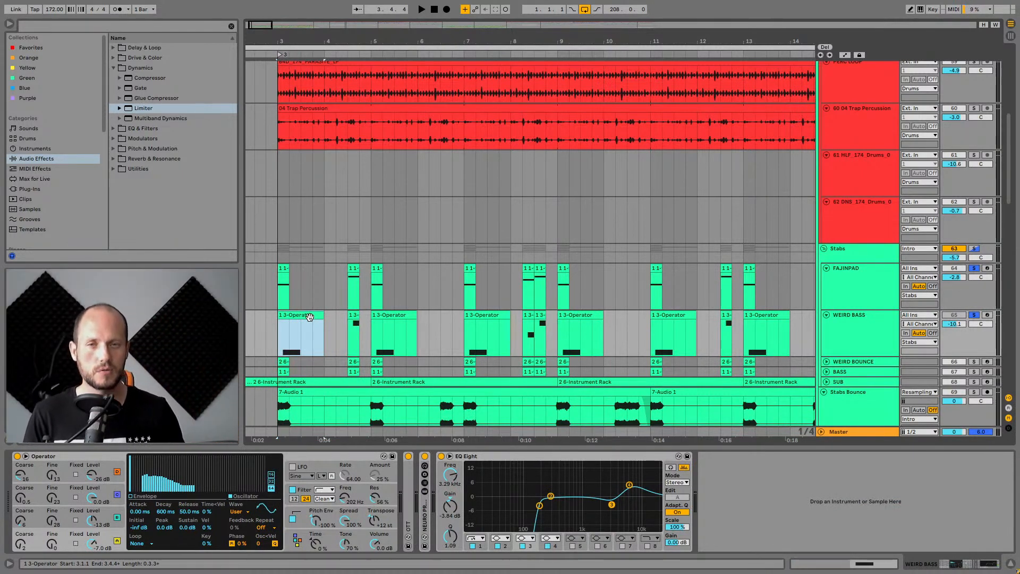
pyautogui.click(859, 327)
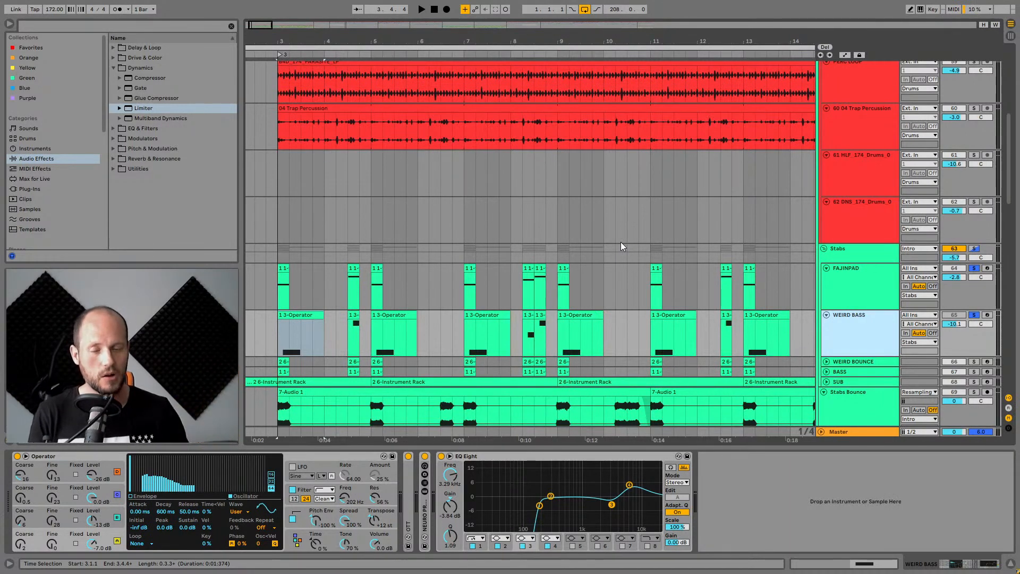
pyautogui.moveTo(293, 42); pyautogui.dragTo(322, 171)
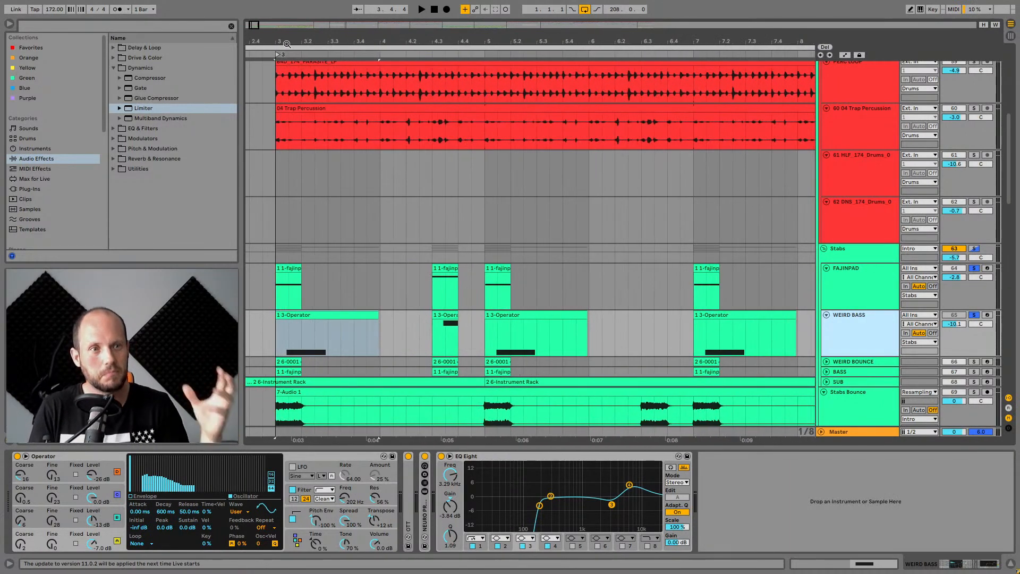
pyautogui.press('space')
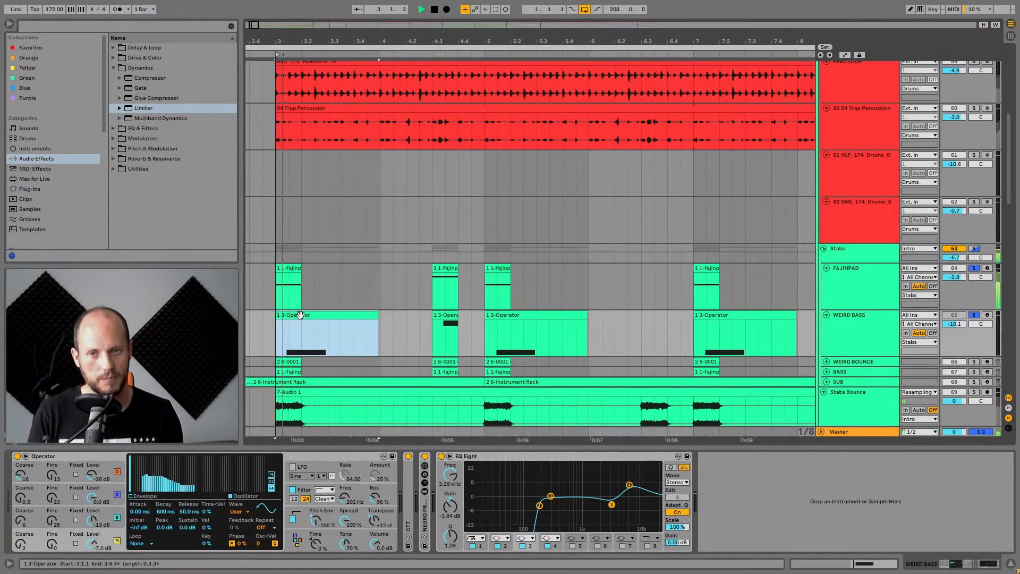
# Expand the WEIRD BOUNCE track and solo it in place of WEIRD BASS.
pyautogui.scroll(-2, 880, 320)
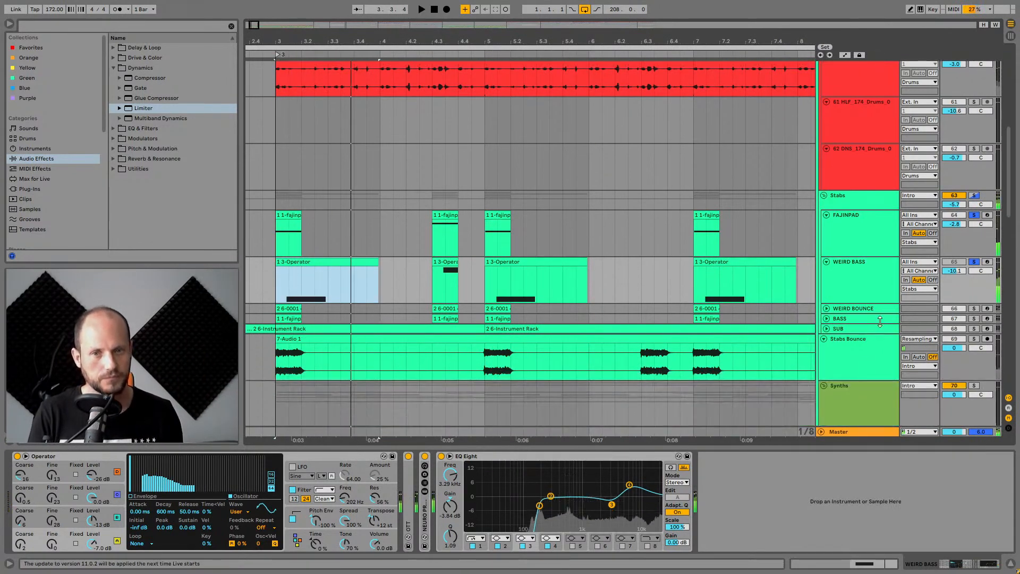
pyautogui.click(820, 307)
pyautogui.click(885, 312)
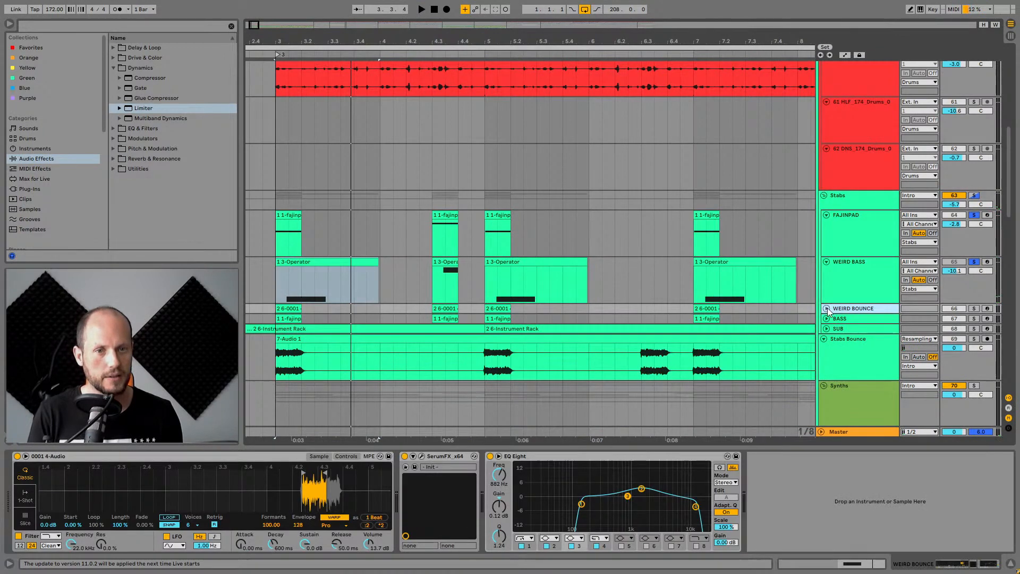
pyautogui.press('u')
pyautogui.click(974, 261)
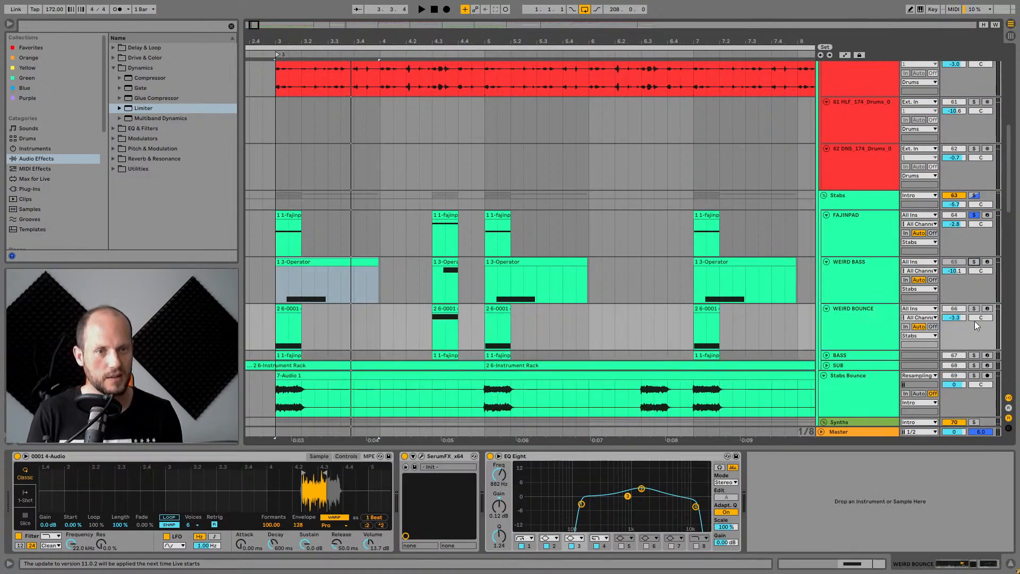
pyautogui.click(874, 310)
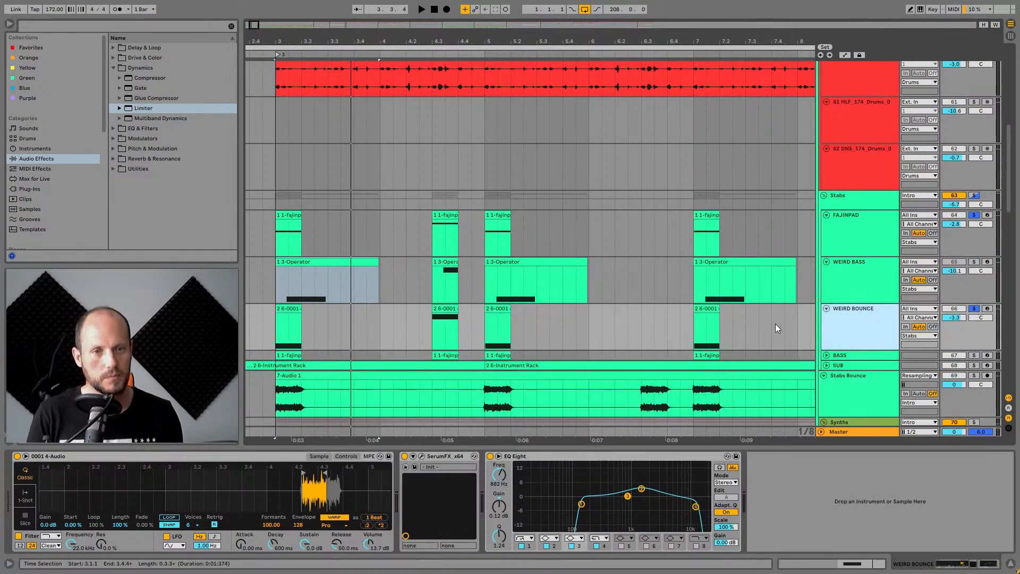
# Zoom into the WEIRD BOUNCE sample's waveform in Simpler and audition the track.
pyautogui.moveTo(299, 489); pyautogui.dragTo(67, 523)
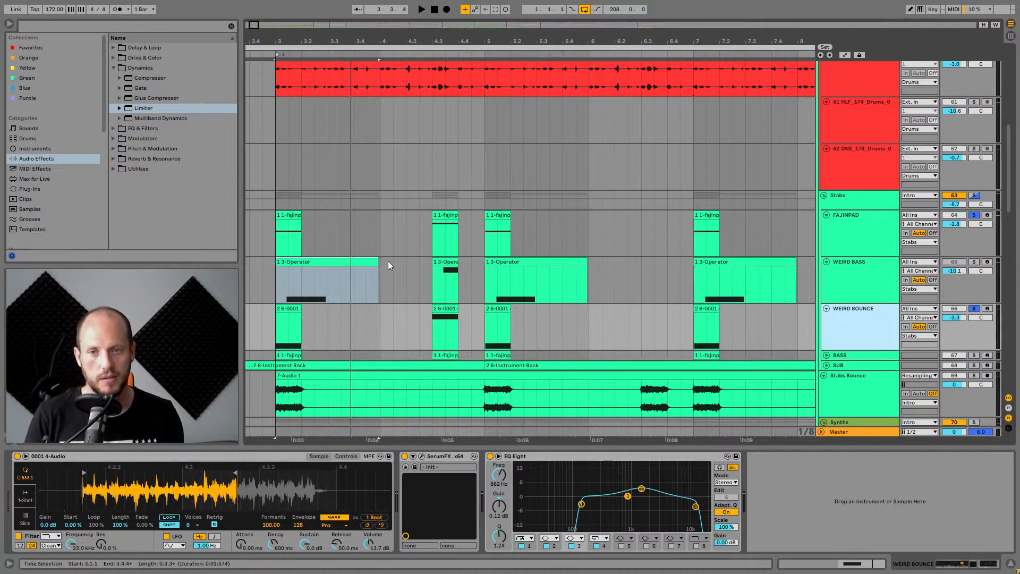
pyautogui.press('Down')
pyautogui.press('space')
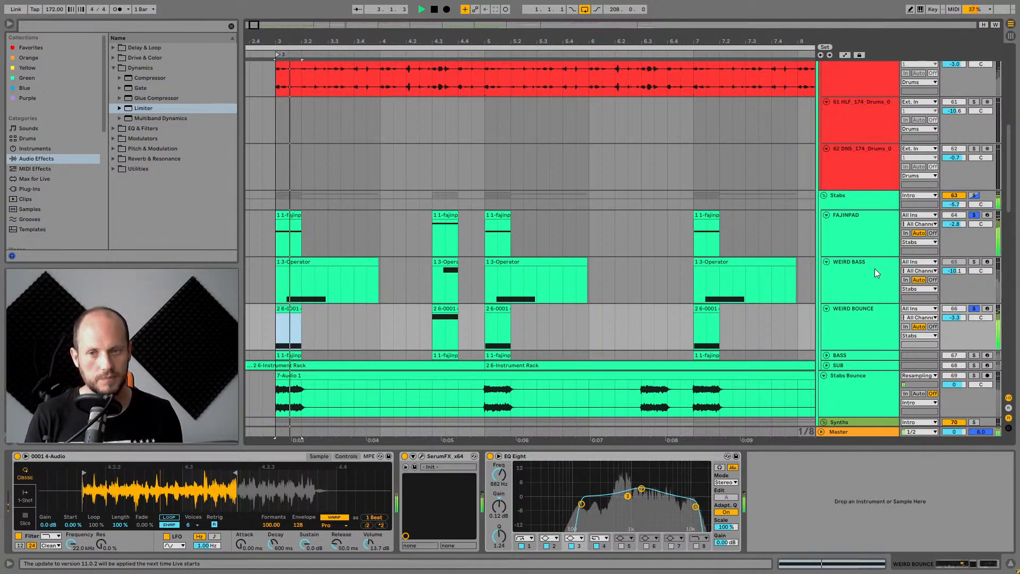
pyautogui.click(878, 314)
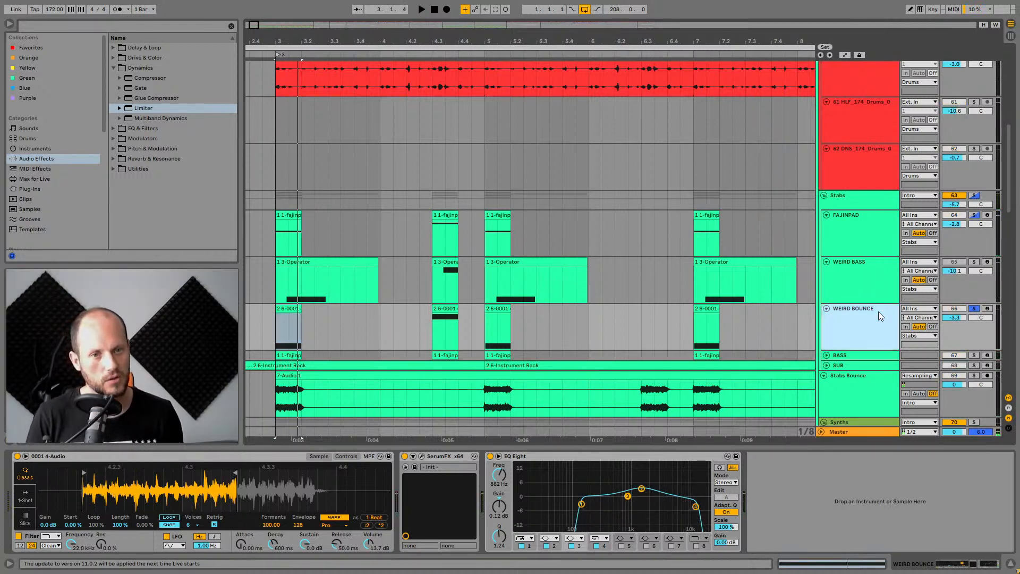
pyautogui.press('space')
pyautogui.press('space')
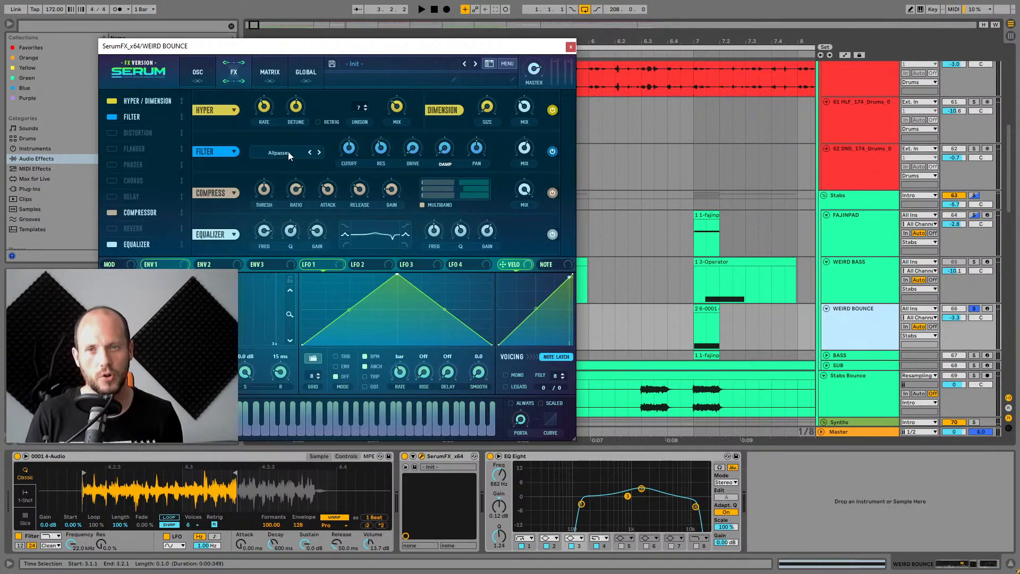
# Move the Filter and Compressor modules higher in the SerumFX effect order and audition the result.
pyautogui.moveTo(128, 218); pyautogui.dragTo(140, 134)
pyautogui.moveTo(136, 244); pyautogui.dragTo(148, 149)
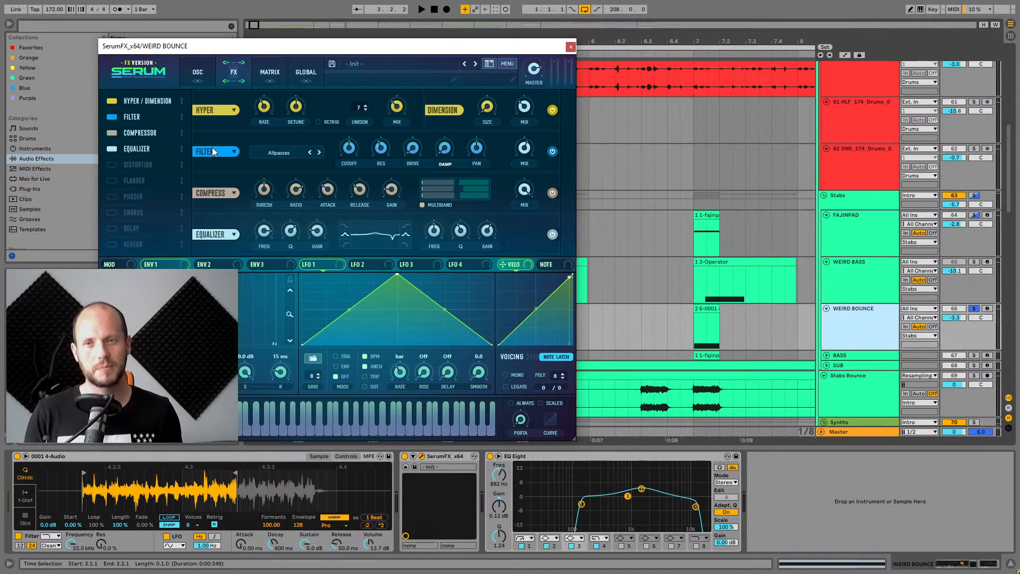
pyautogui.press('space')
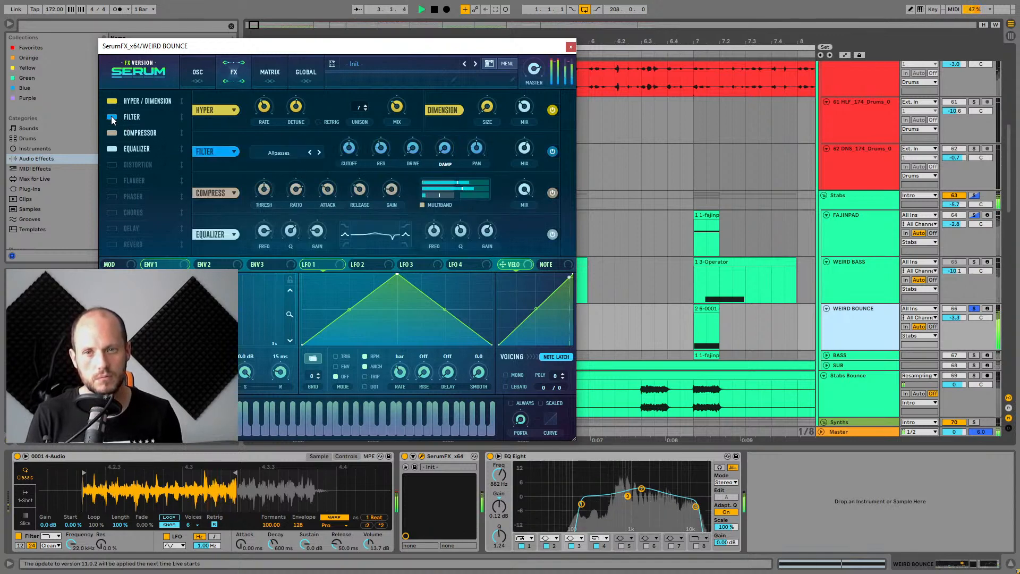
pyautogui.press('space')
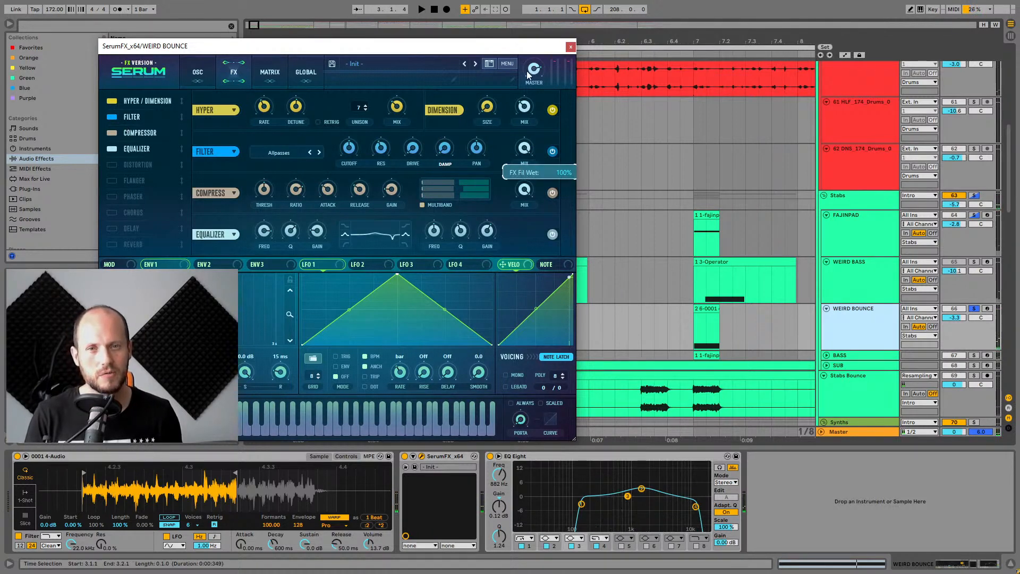
pyautogui.press('space')
# Toggle SerumFX's Filter module off and back on during playback, then close SerumFX.
pyautogui.click(114, 117)
pyautogui.press('space')
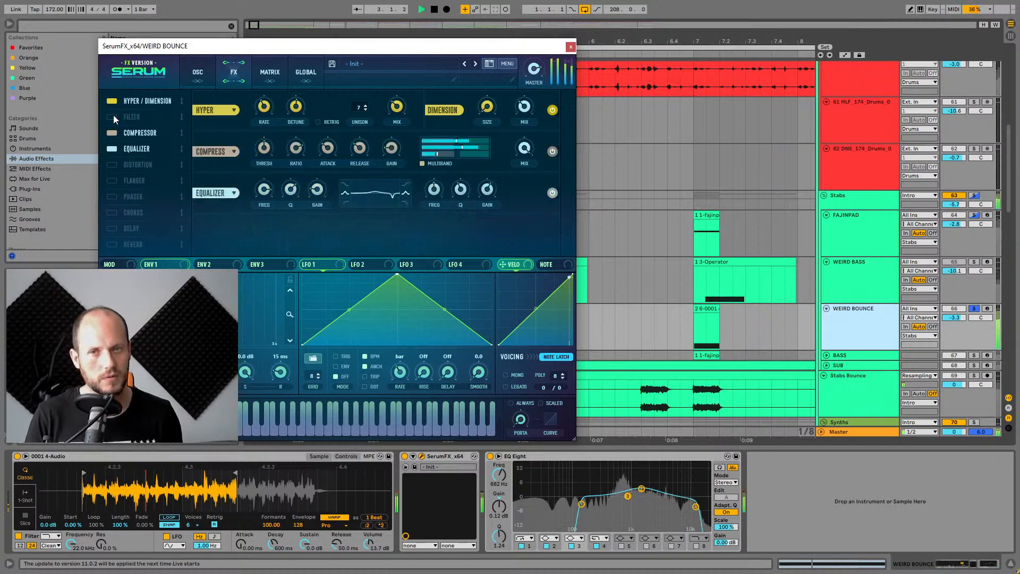
pyautogui.click(114, 117)
pyautogui.click(570, 47)
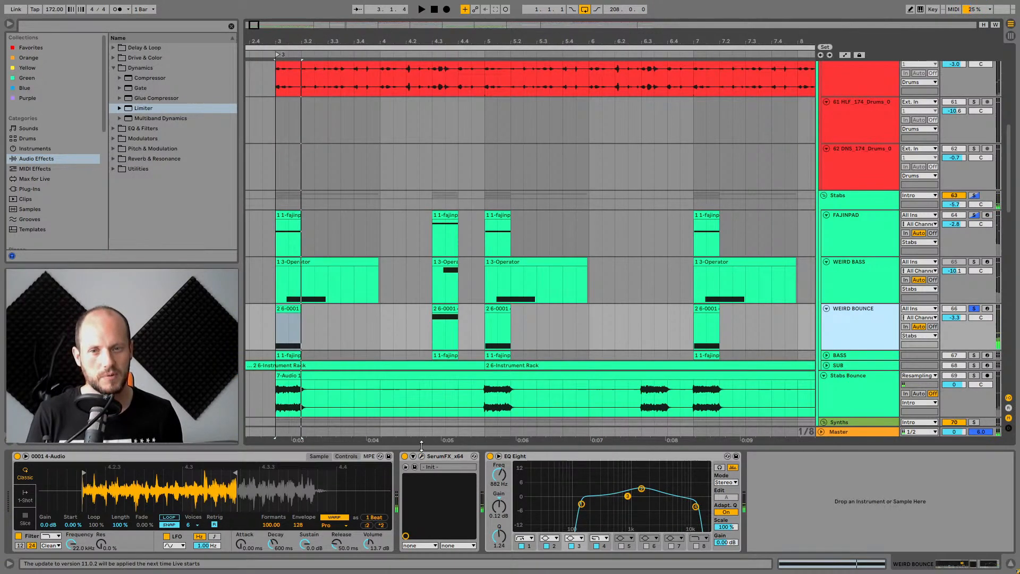
# Solo the WEIRD BASS track, select its first clip and show Operator's modulation matrix during playback.
pyautogui.press('space')
pyautogui.press('space')
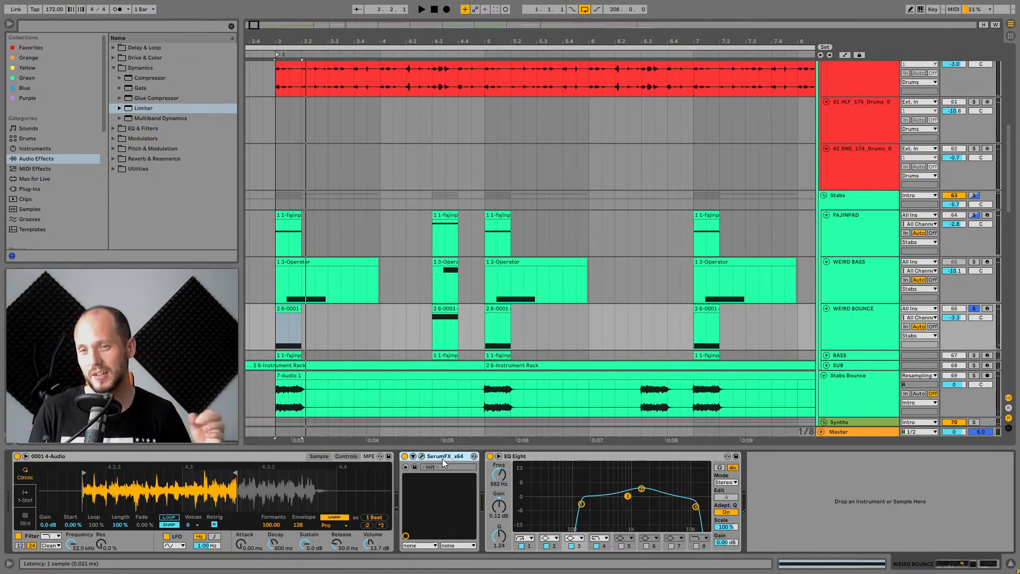
pyautogui.scroll(-5, 658, 327)
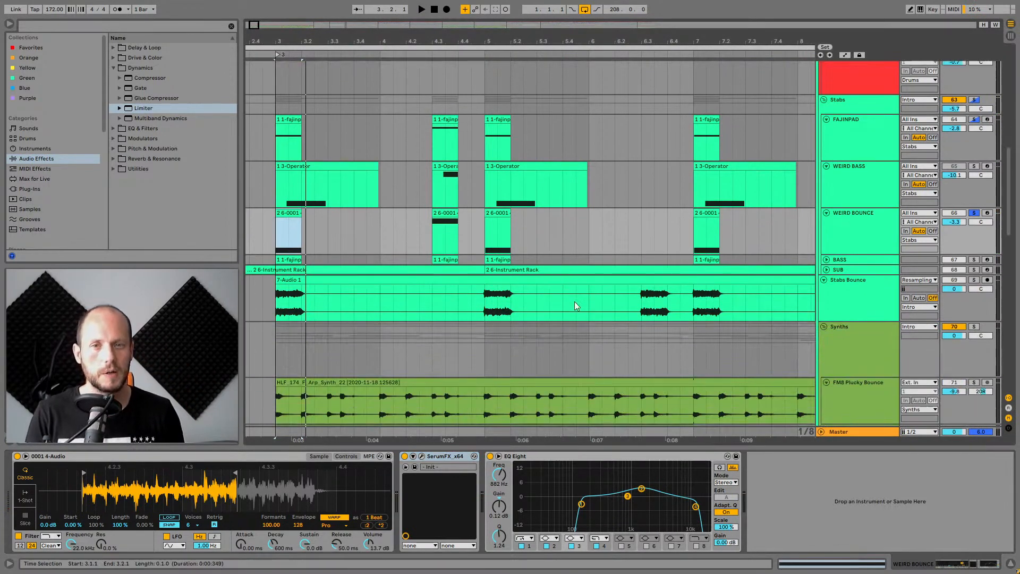
pyautogui.click(850, 168)
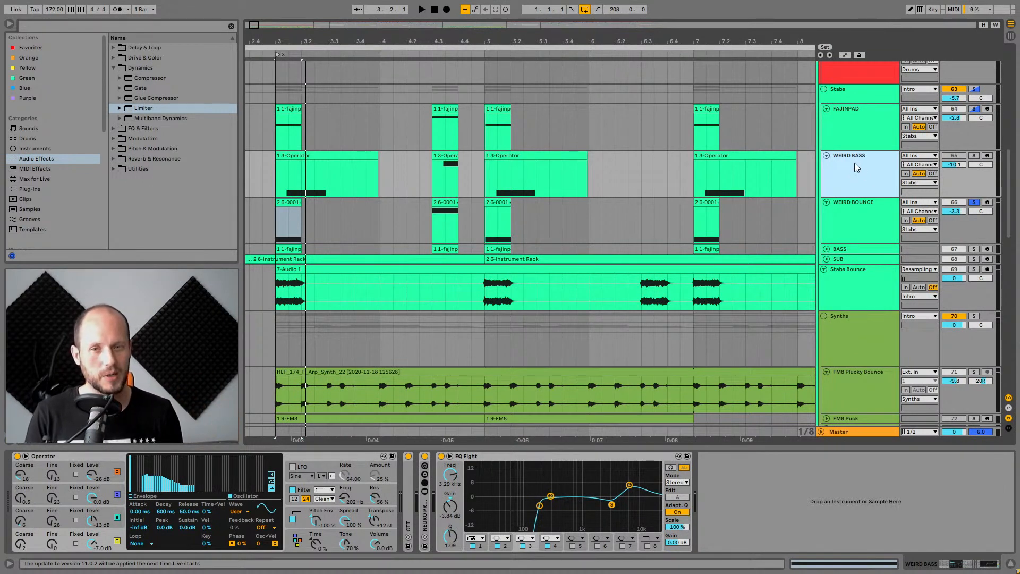
pyautogui.click(973, 155)
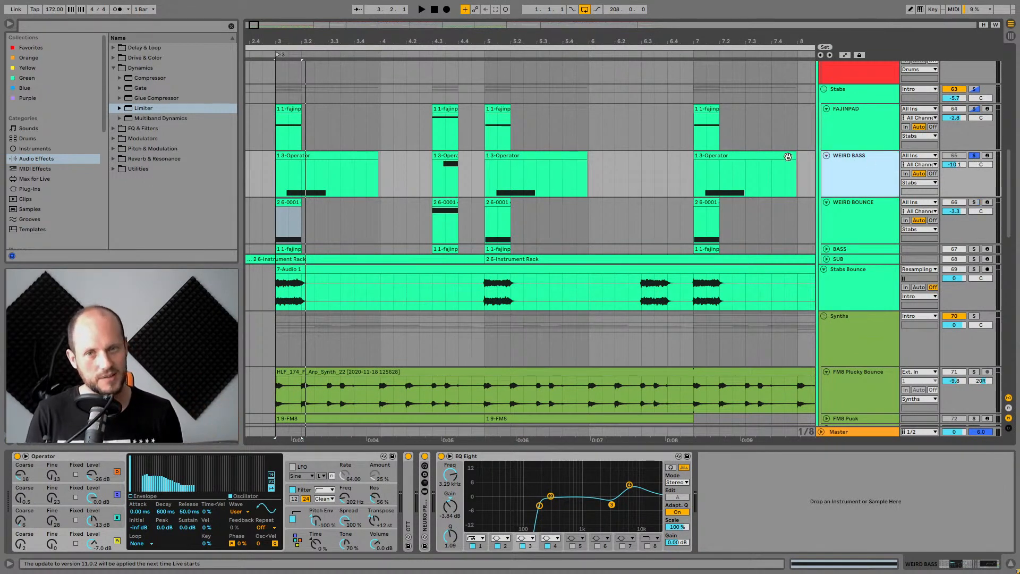
pyautogui.click(317, 155)
pyautogui.press('space')
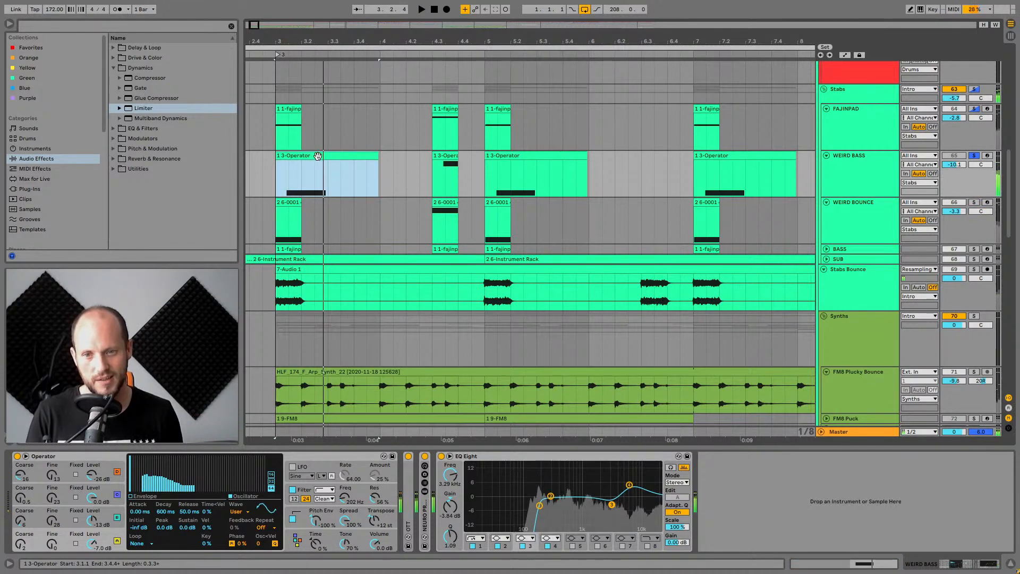
pyautogui.click(295, 540)
pyautogui.press('space')
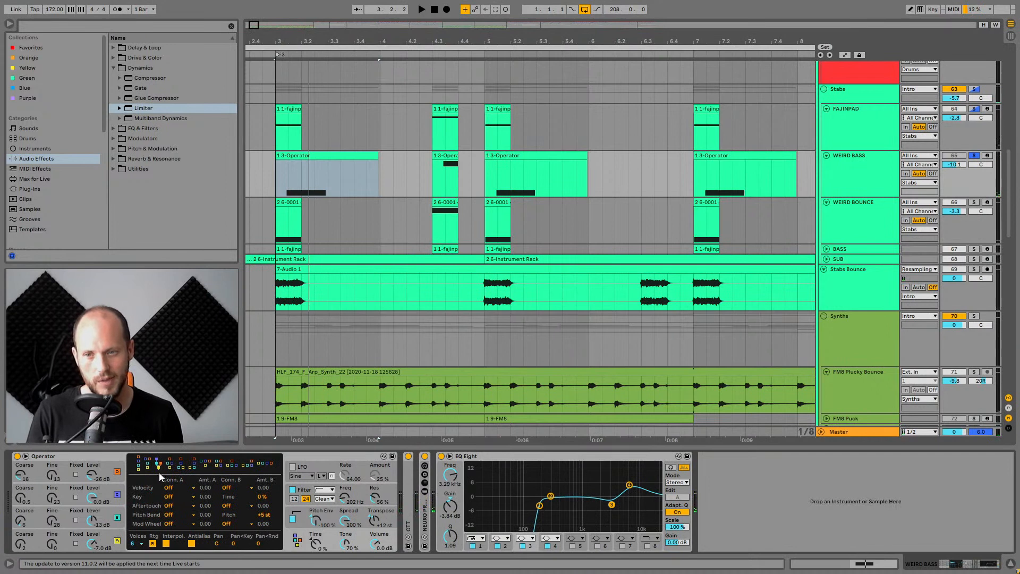
# Inspect the envelope and waveform display of each of Operator's four oscillators.
pyautogui.click(118, 540)
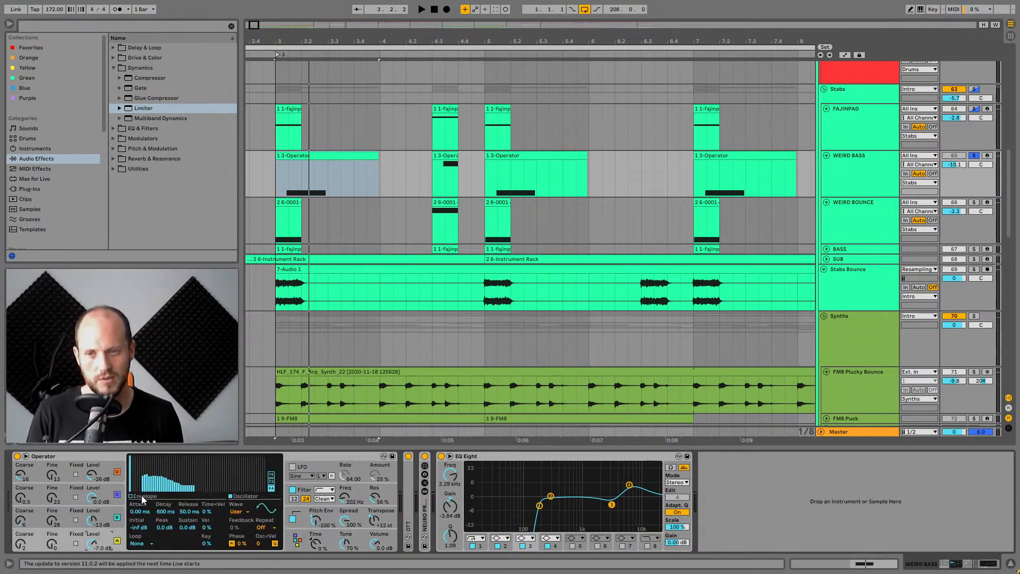
pyautogui.click(122, 515)
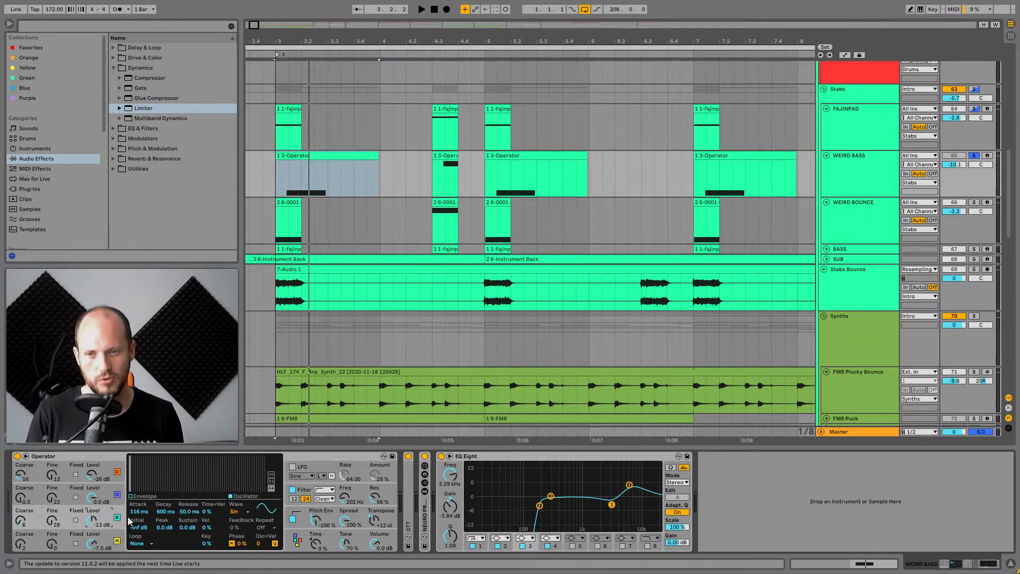
pyautogui.click(119, 494)
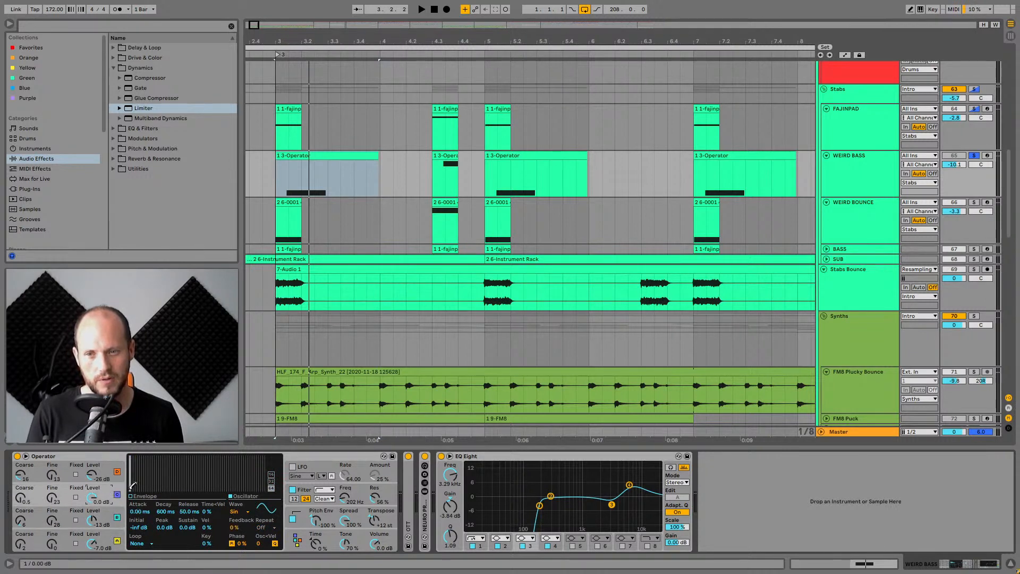
pyautogui.click(108, 472)
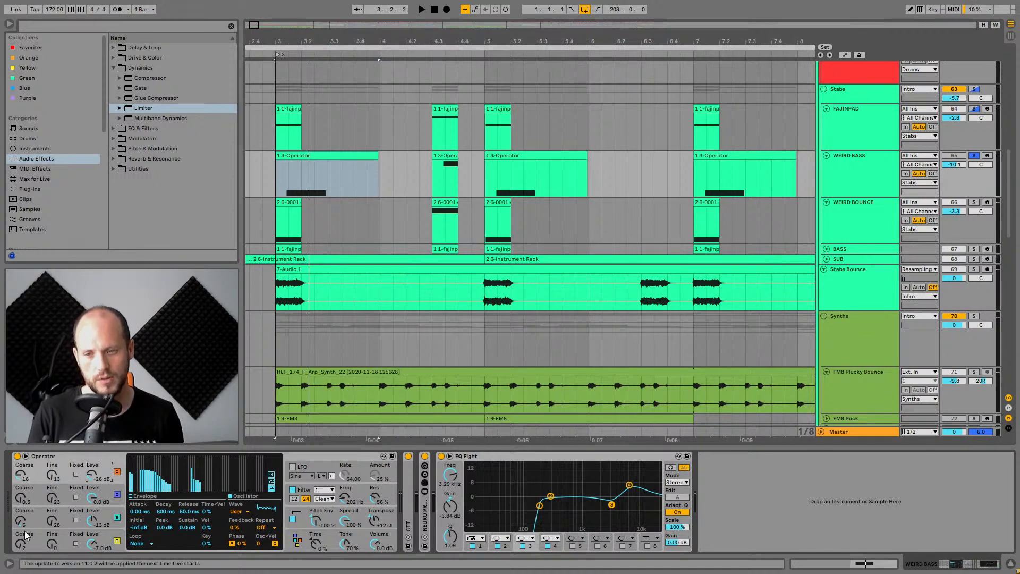
pyautogui.click(71, 455)
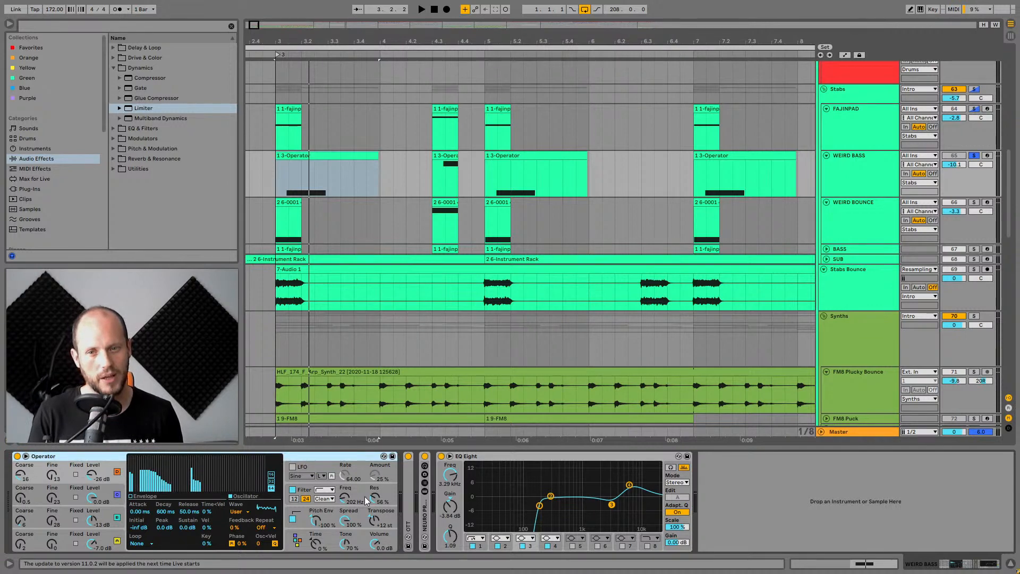
# Open the NEURO PROCESS 04 rack's device chain and expand its nested Audio Effect Rack.
pyautogui.doubleClick(410, 496)
pyautogui.doubleClick(668, 531)
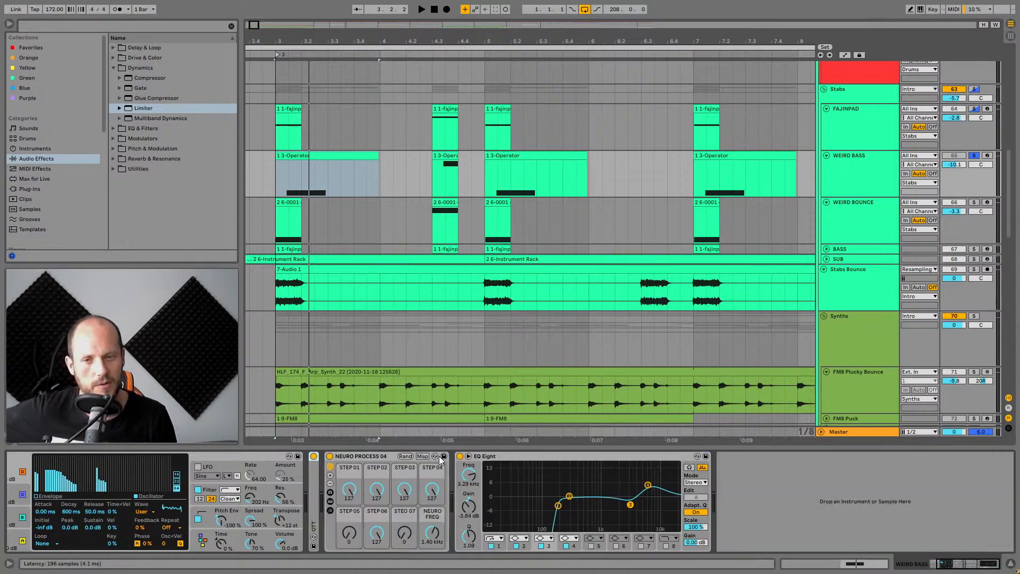
pyautogui.doubleClick(442, 455)
pyautogui.click(358, 459)
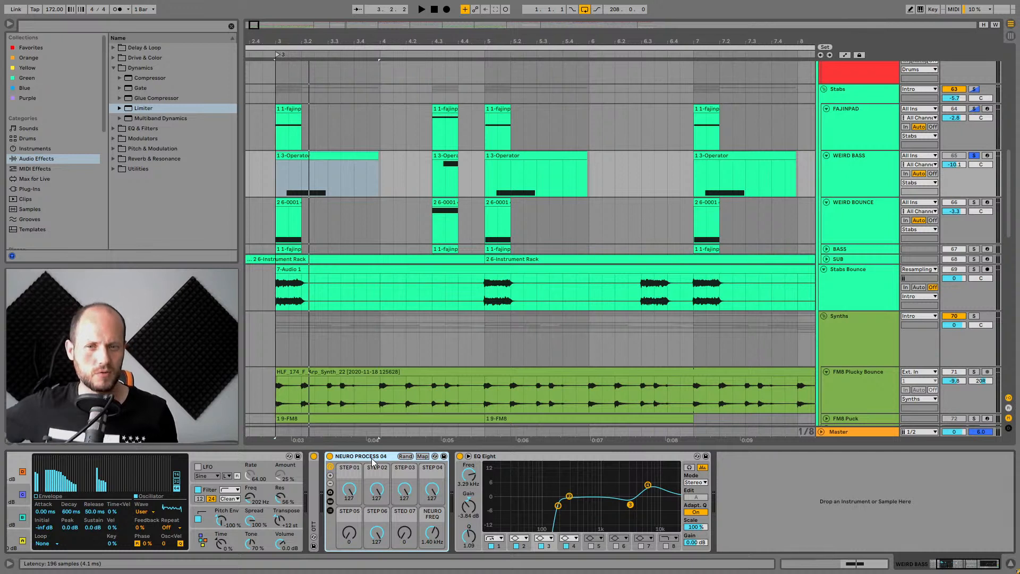
pyautogui.click(330, 500)
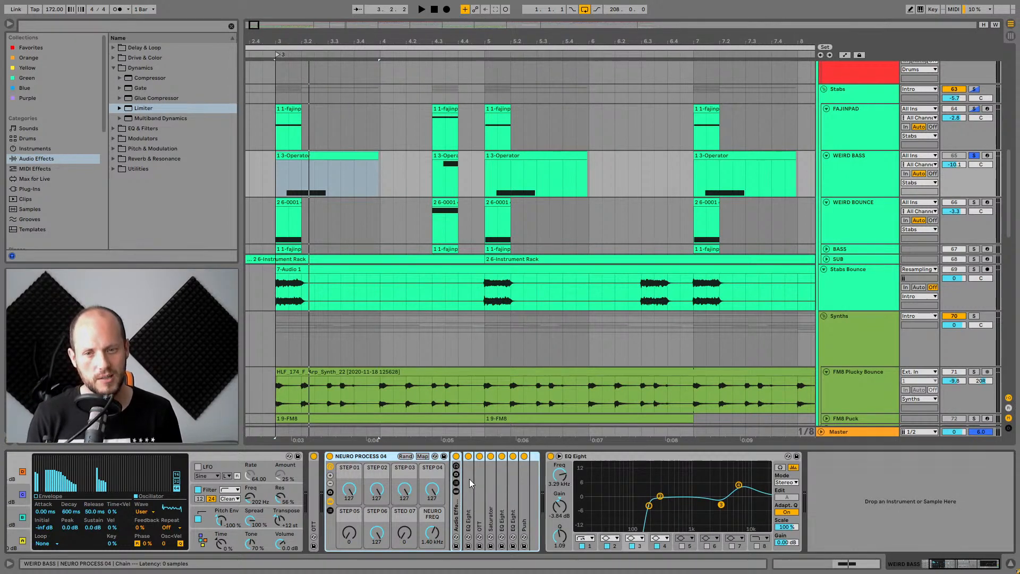
pyautogui.doubleClick(455, 513)
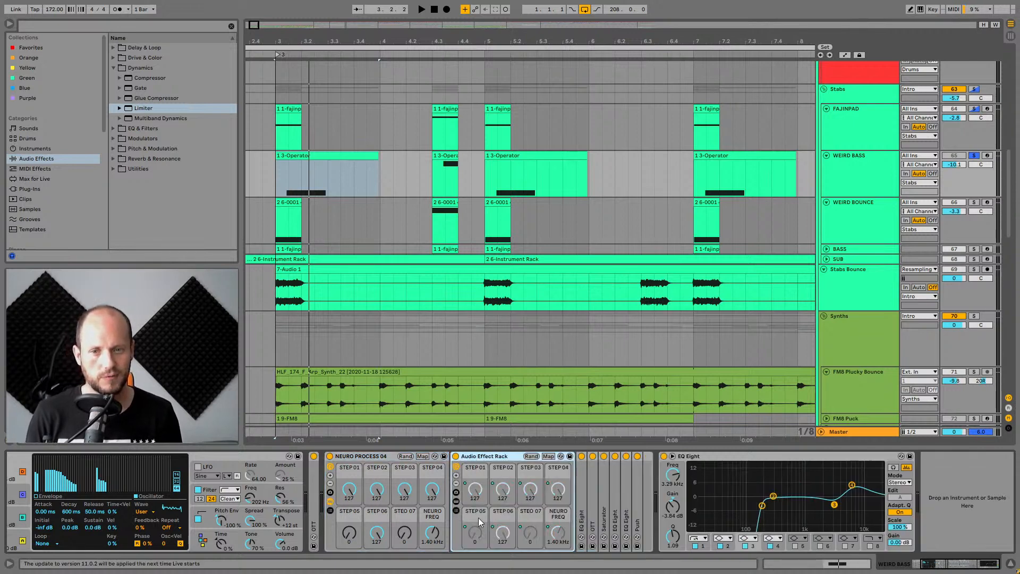
# Inspect the rack's STEP macro knobs and open the OTT compressor's settings inside the chain.
pyautogui.click(349, 491)
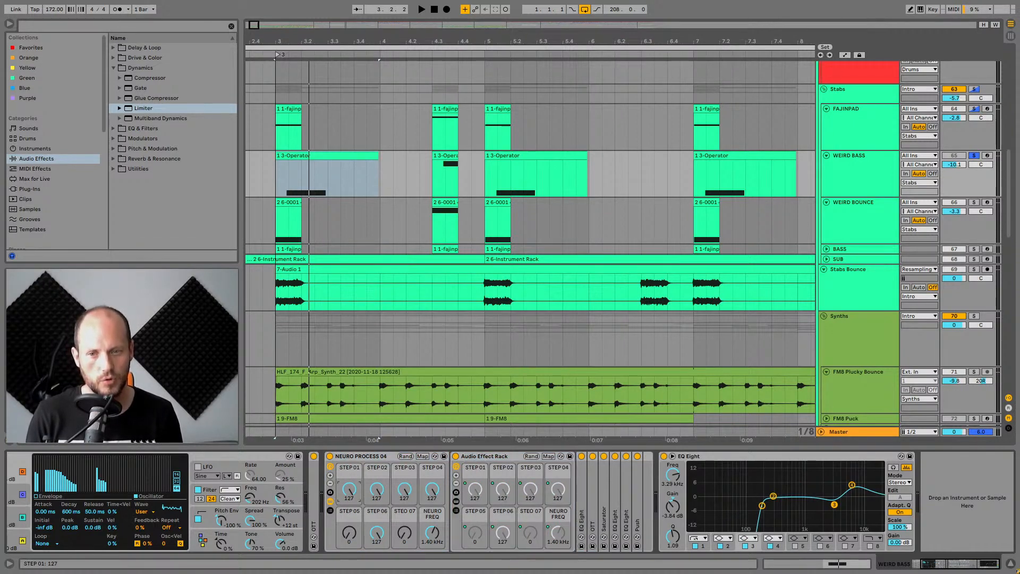
pyautogui.click(378, 491)
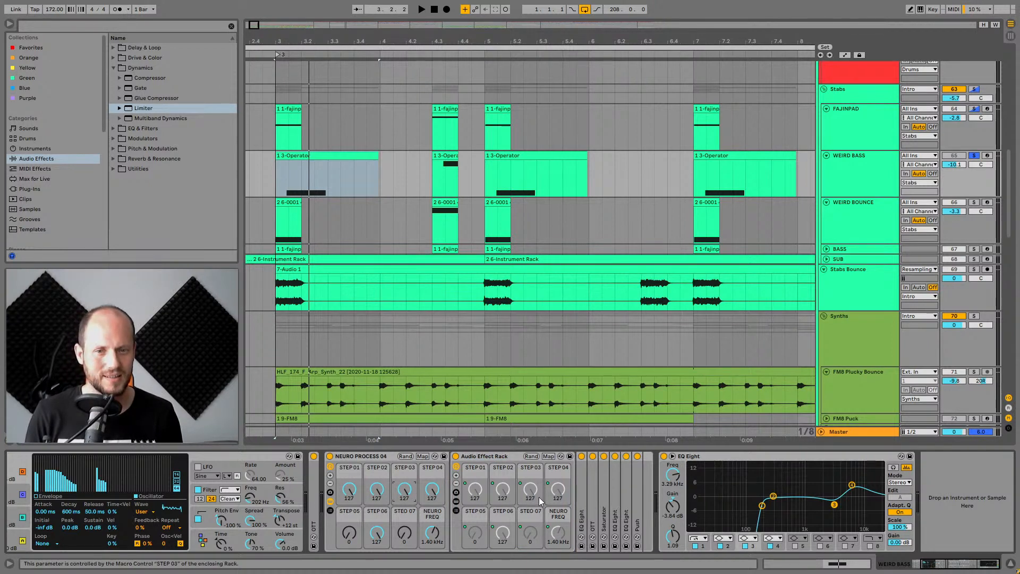
pyautogui.doubleClick(593, 491)
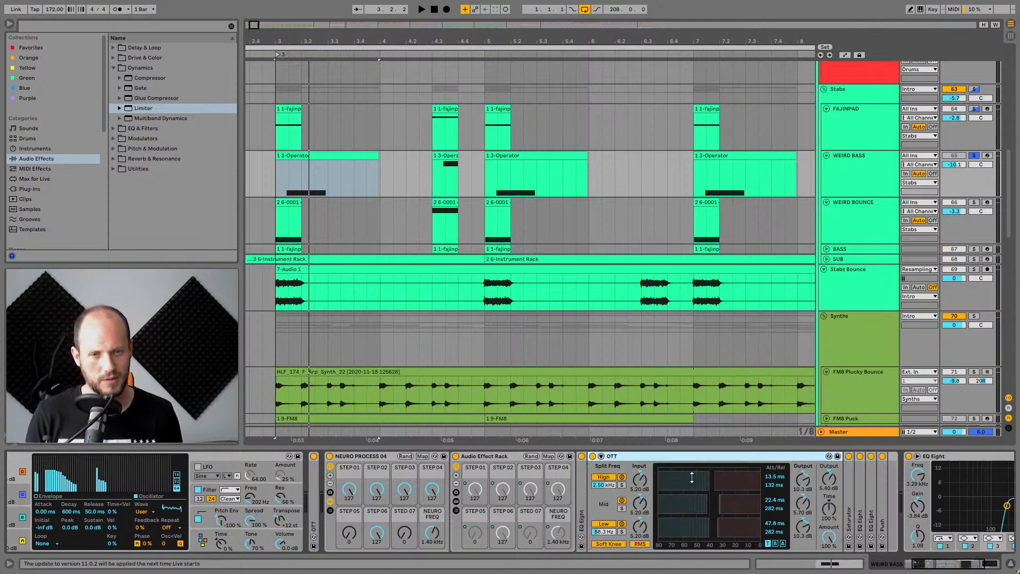
pyautogui.doubleClick(694, 453)
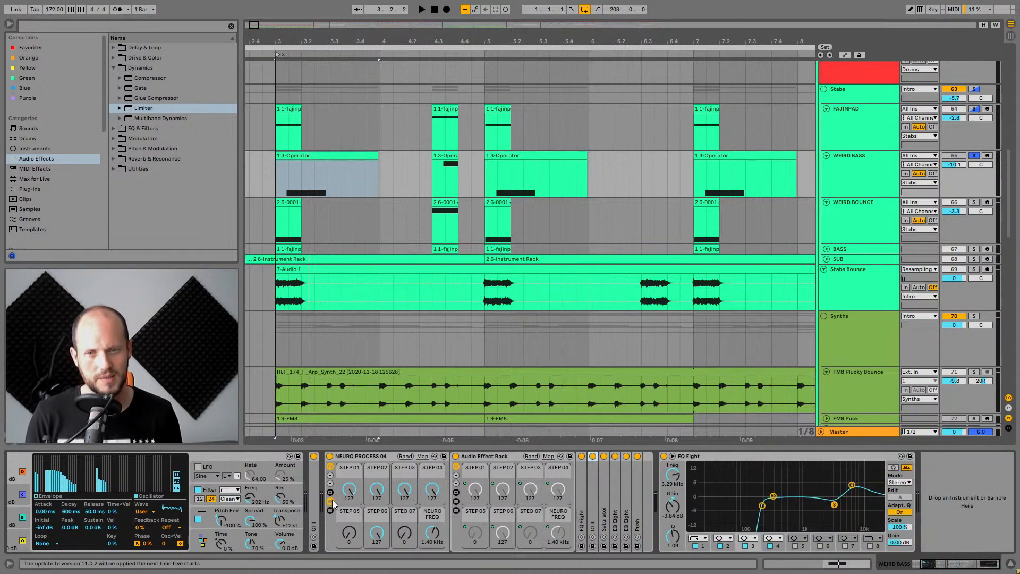
pyautogui.click(330, 501)
# Toggle the NEURO PROCESS 04 rack off and back on during playback, then stop playback.
pyautogui.click(329, 456)
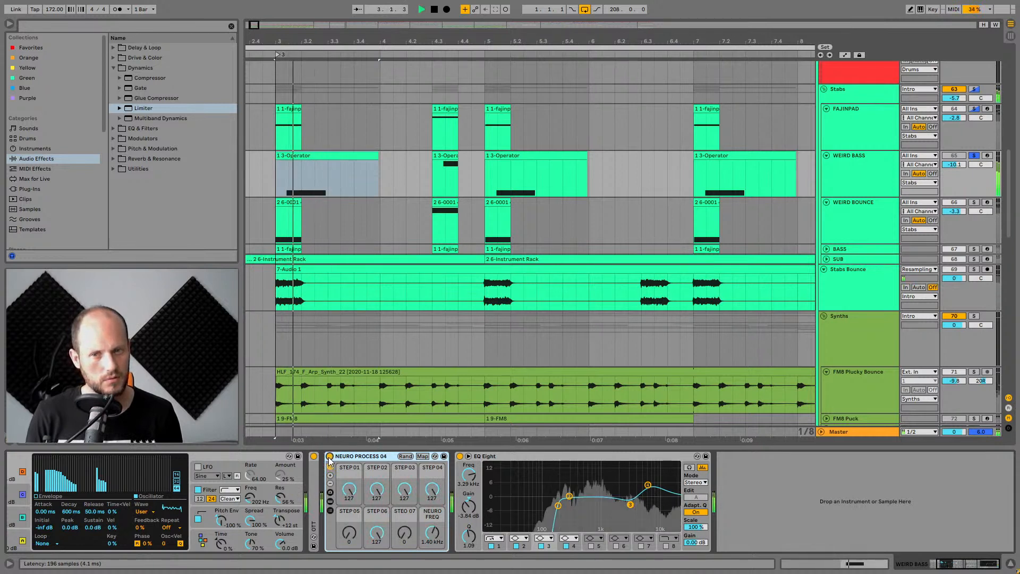
pyautogui.click(330, 455)
pyautogui.press('space')
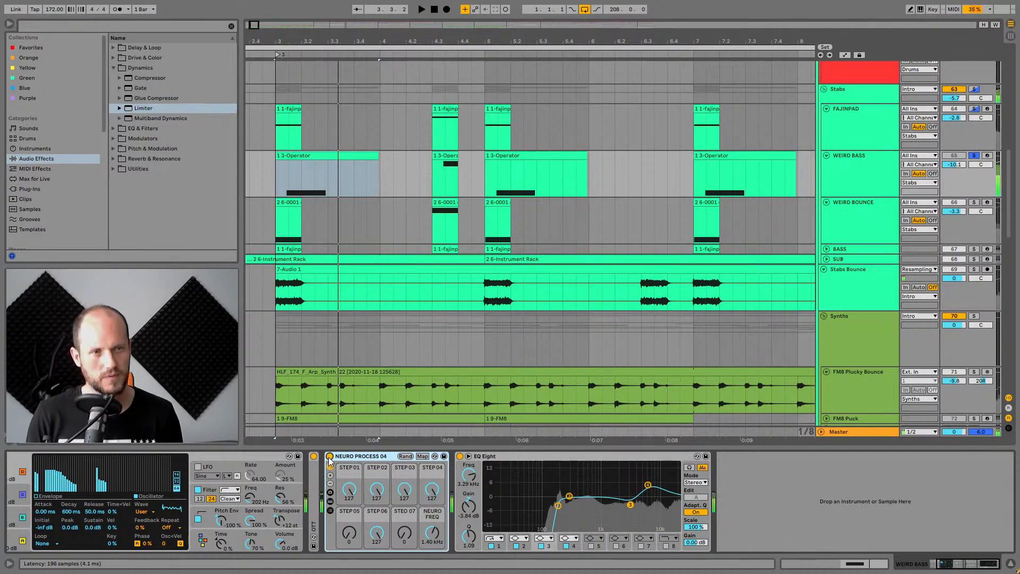
# Show the Audio Effect Rack's TOP and BOTTOM chains and inspect the effects on the BOTTOM chain.
pyautogui.click(330, 501)
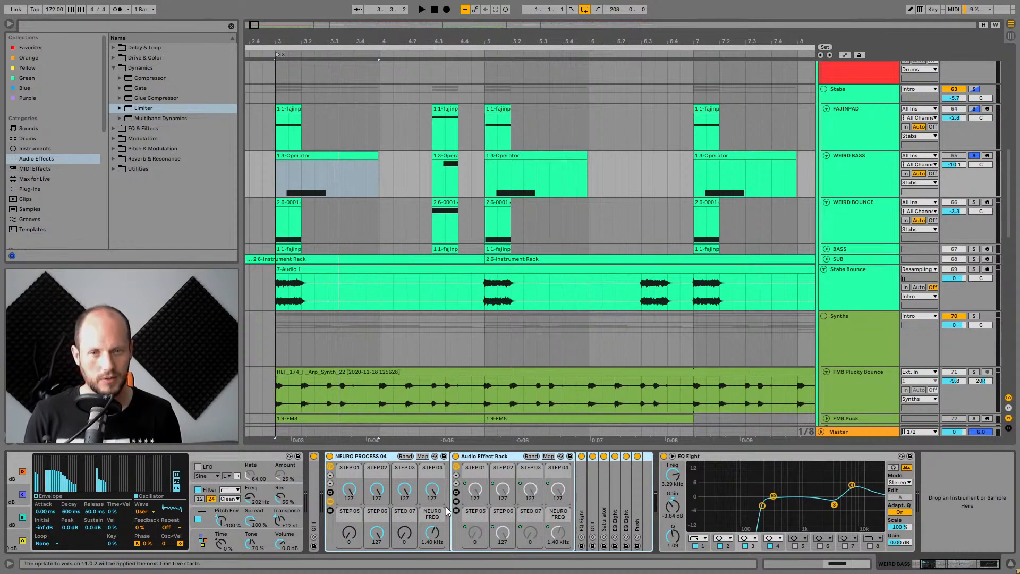
pyautogui.click(456, 501)
pyautogui.click(588, 490)
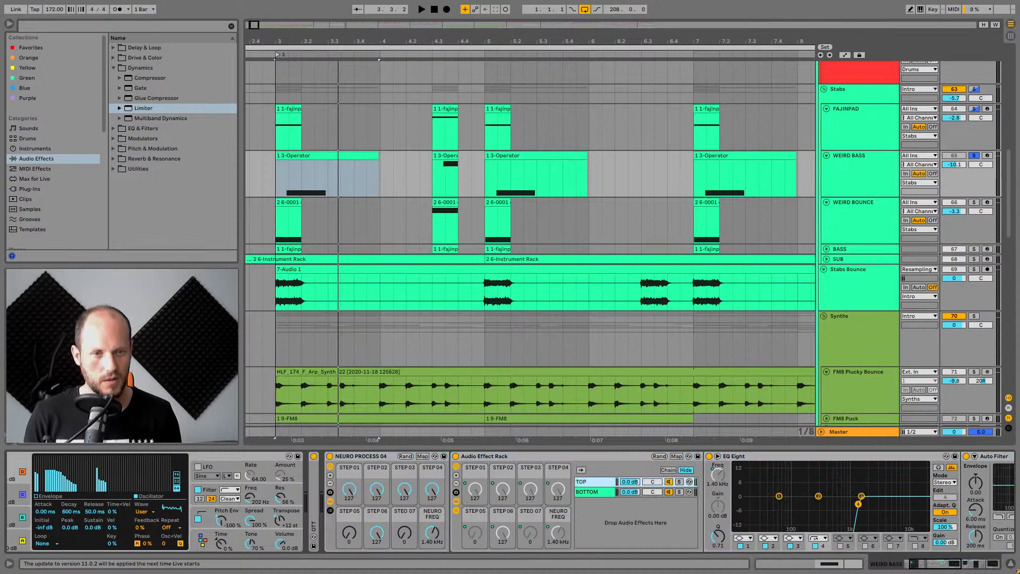
pyautogui.click(954, 566)
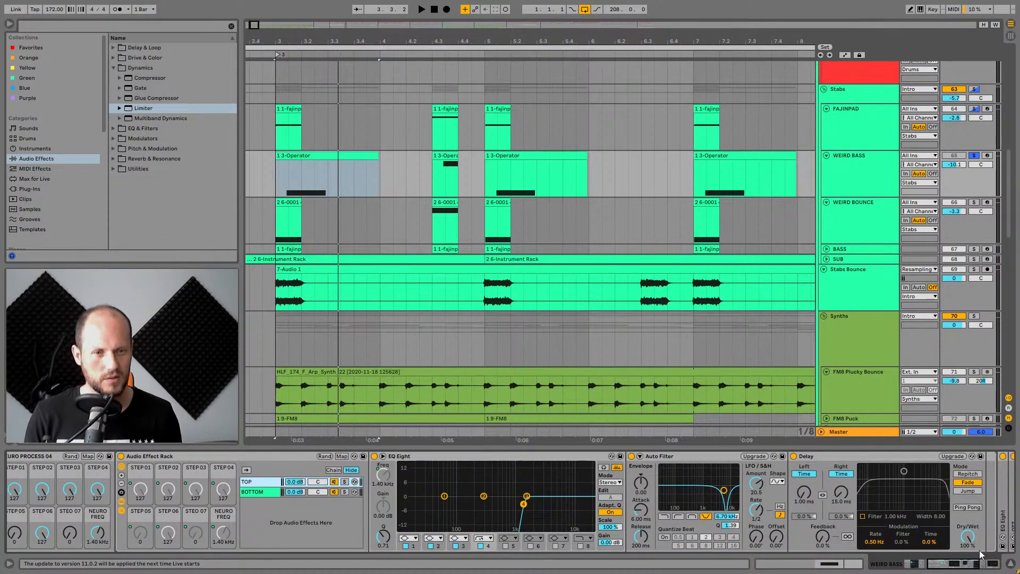
# Select the TOP chain and expand its STEP 01, STEP 02 and STEP 03 racks to inspect their chains.
pyautogui.click(252, 482)
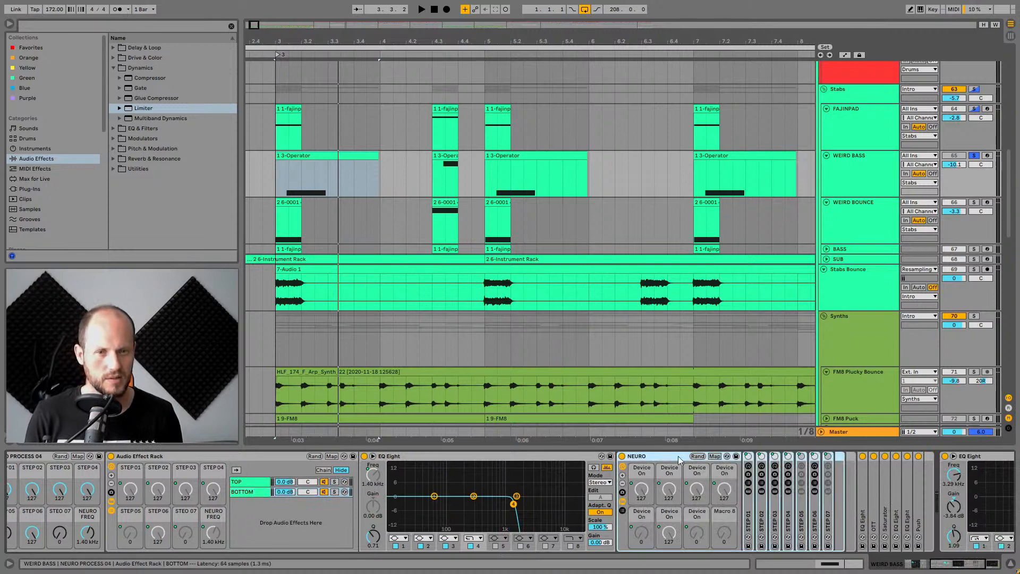
pyautogui.click(751, 525)
pyautogui.doubleClick(749, 526)
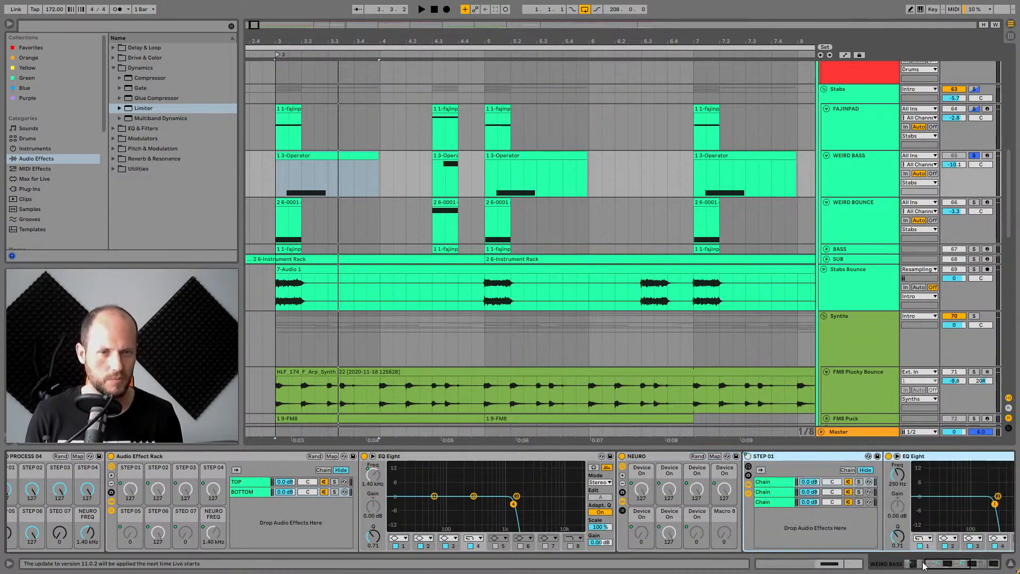
pyautogui.click(942, 567)
pyautogui.doubleClick(661, 514)
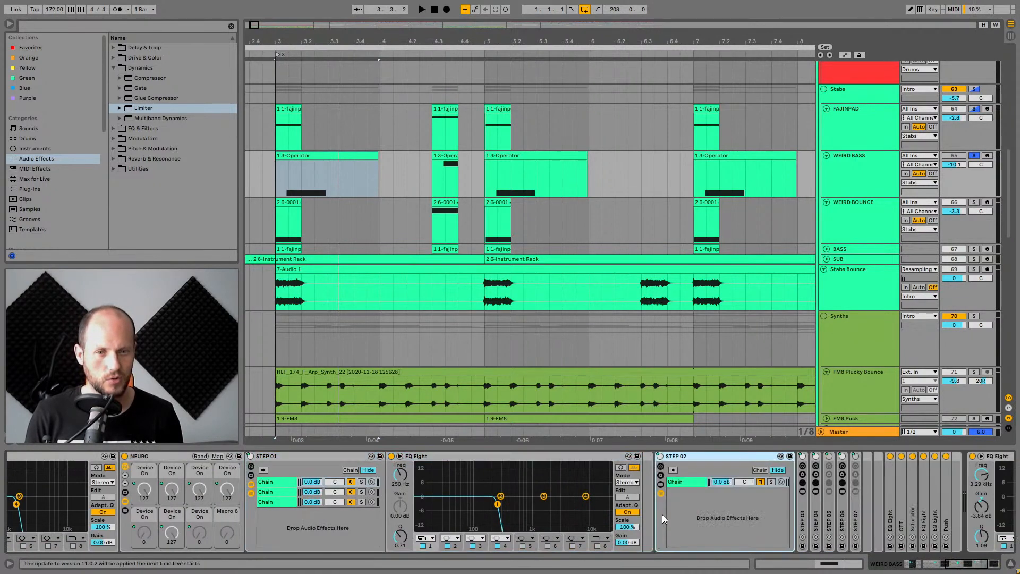
pyautogui.click(279, 489)
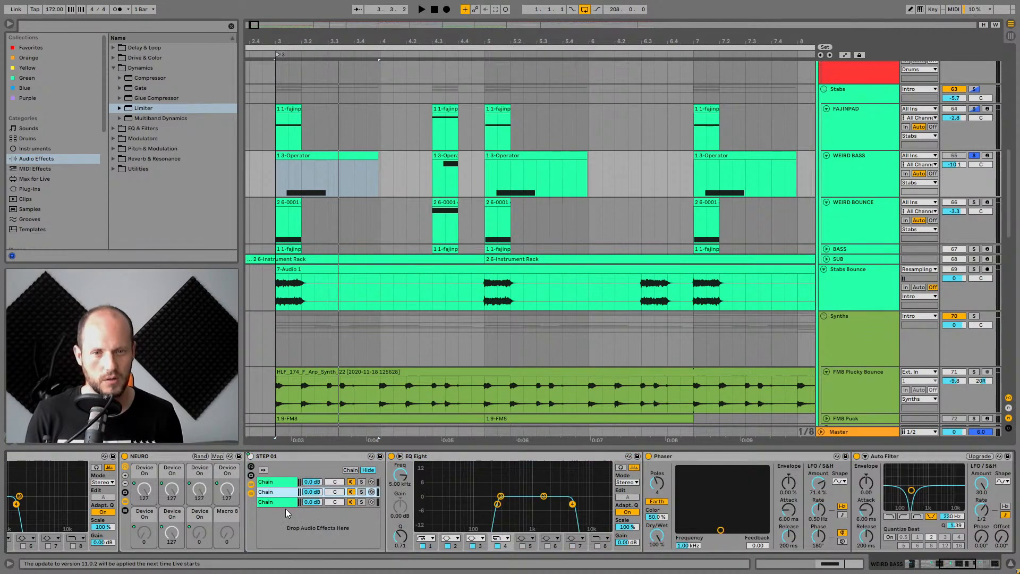
pyautogui.click(284, 502)
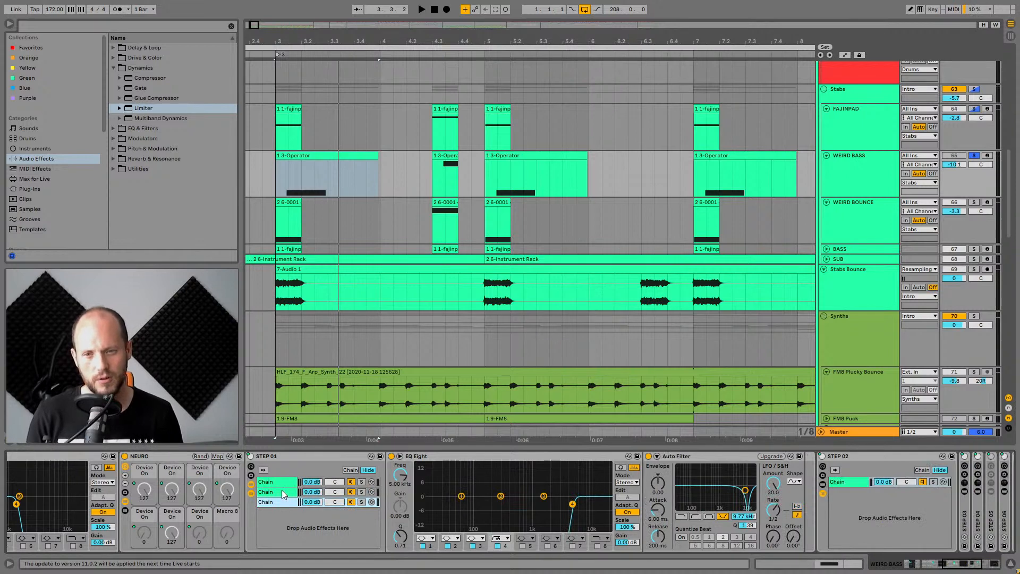
pyautogui.click(282, 490)
pyautogui.click(280, 482)
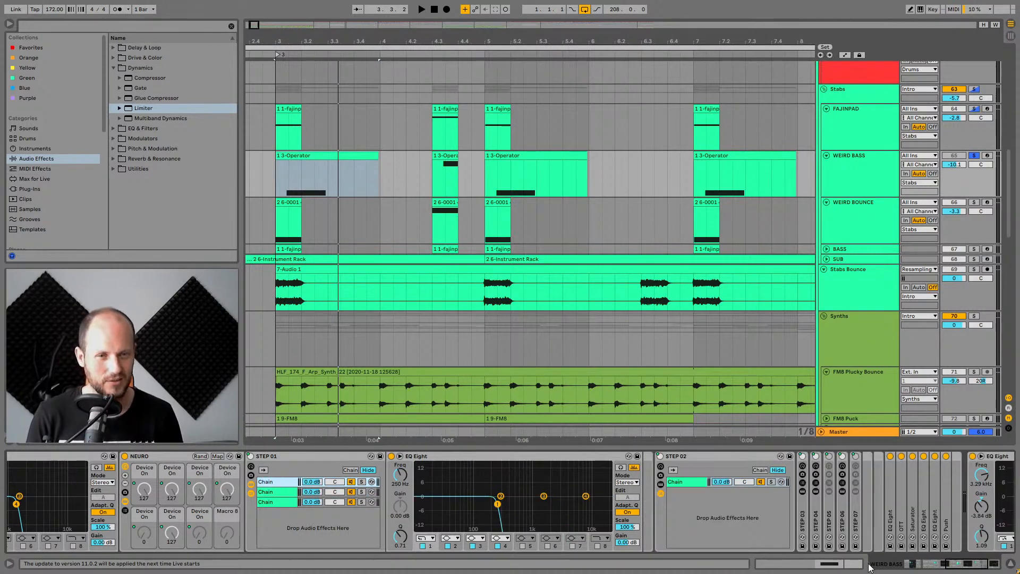
pyautogui.click(956, 567)
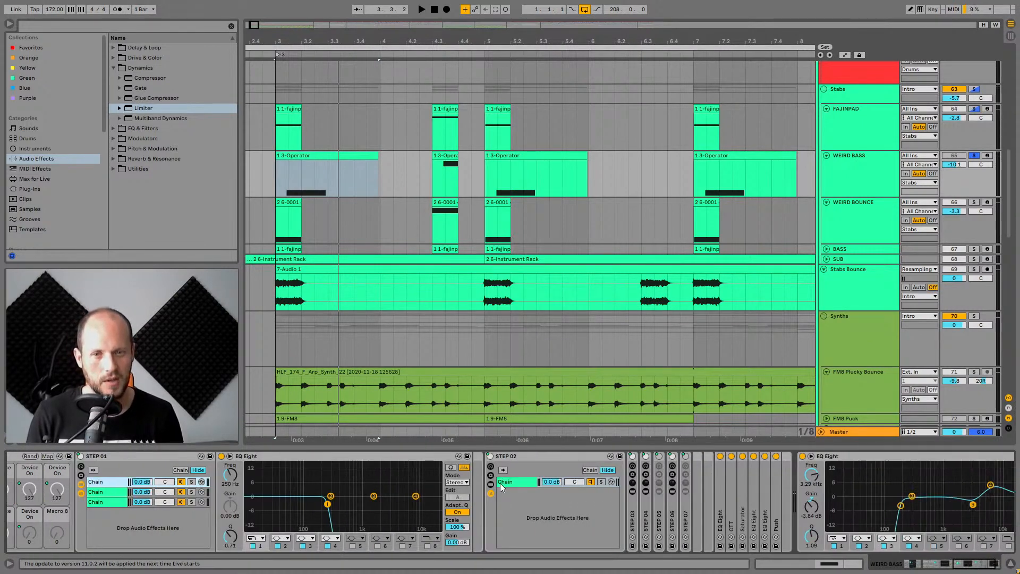
pyautogui.doubleClick(633, 516)
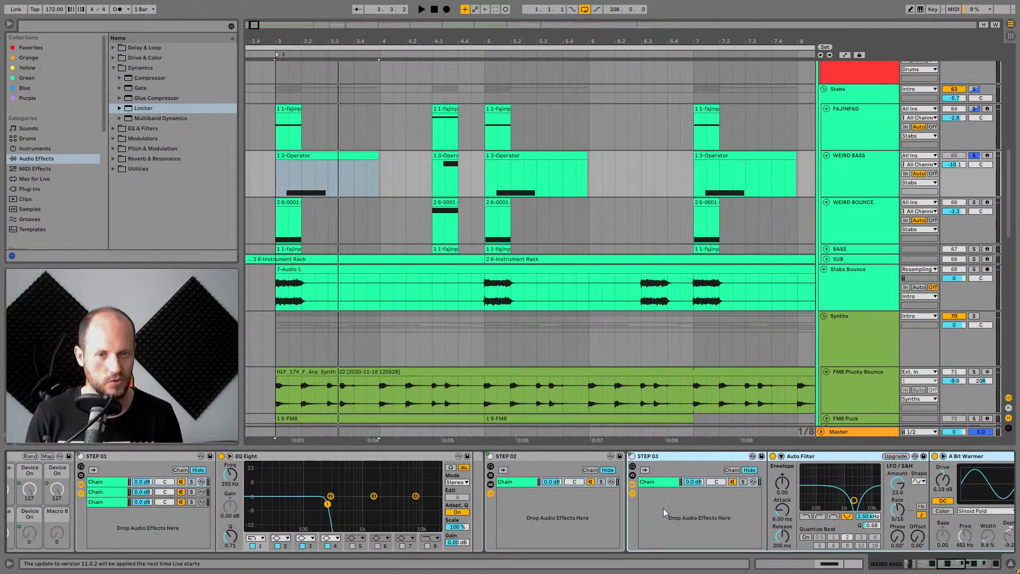
pyautogui.moveTo(948, 560); pyautogui.dragTo(959, 560)
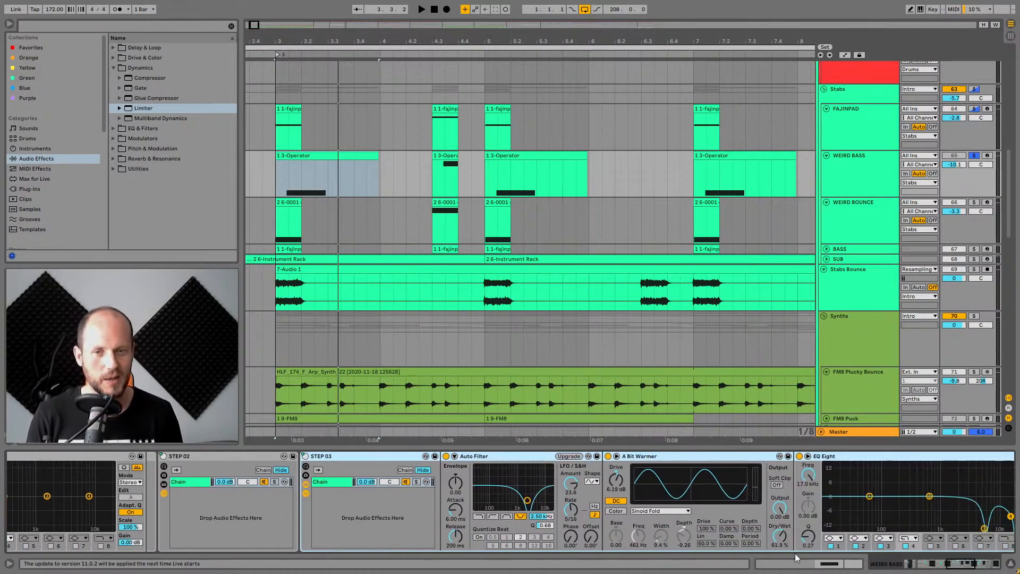
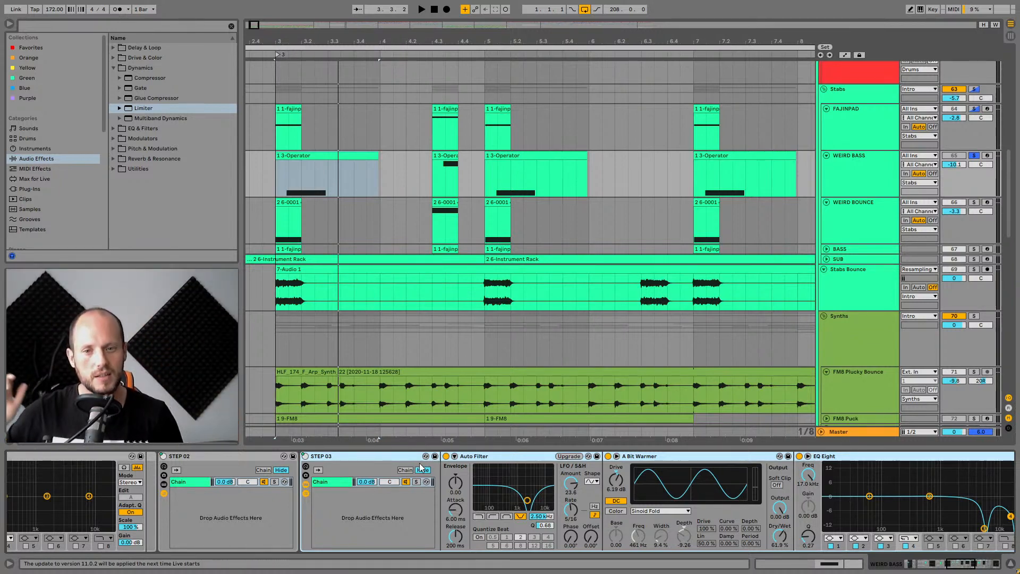
# Hide the NEURO PROCESS 04 rack's chain list and toggle the rack off and on during playback.
pyautogui.click(522, 456)
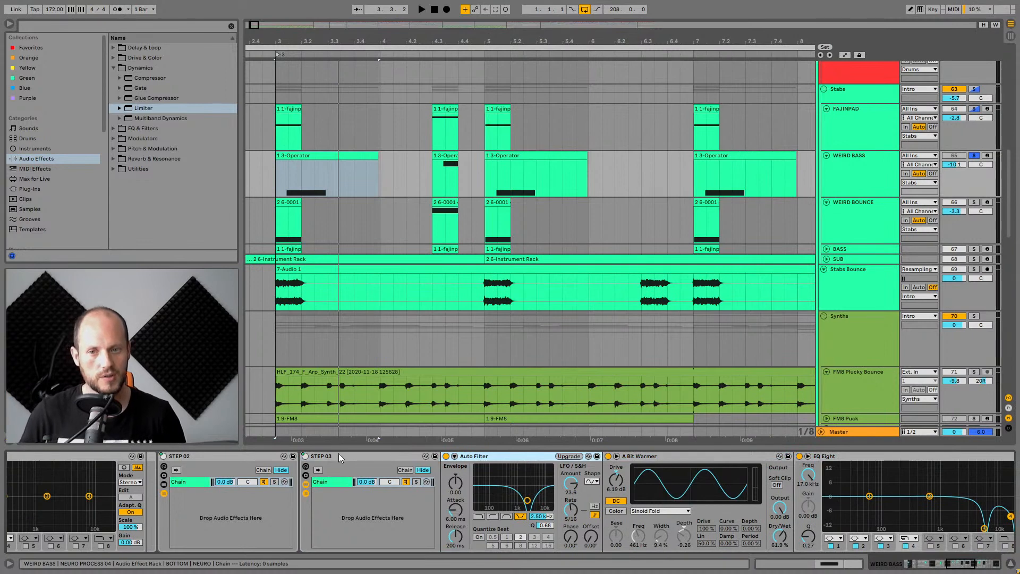
pyautogui.moveTo(962, 564); pyautogui.dragTo(913, 562)
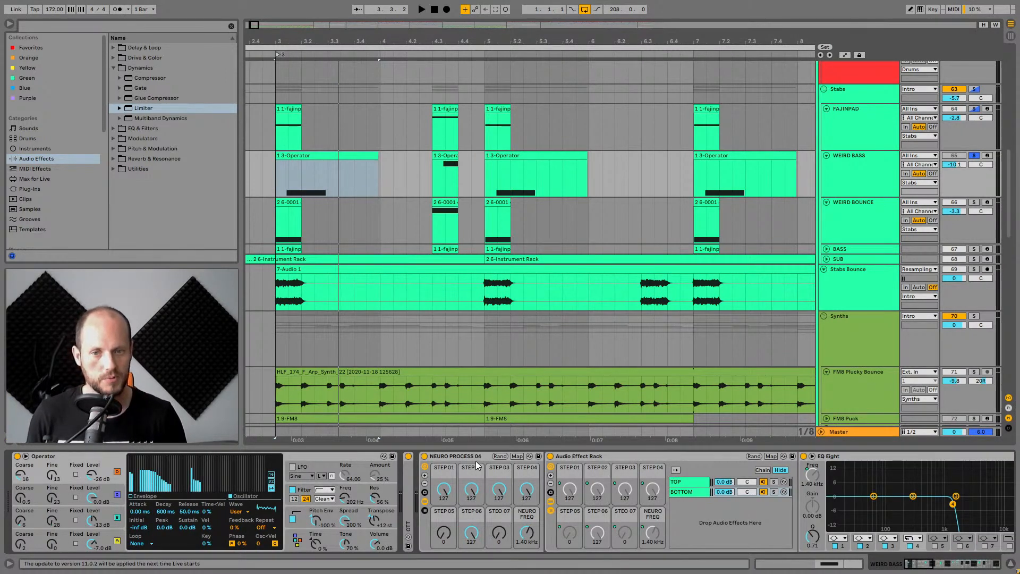
pyautogui.click(425, 502)
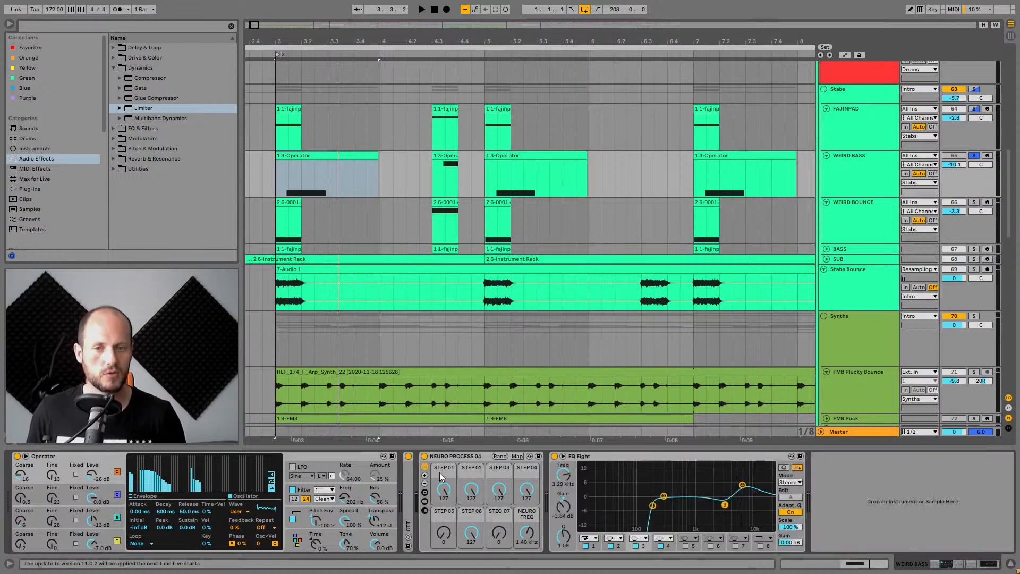
pyautogui.click(464, 457)
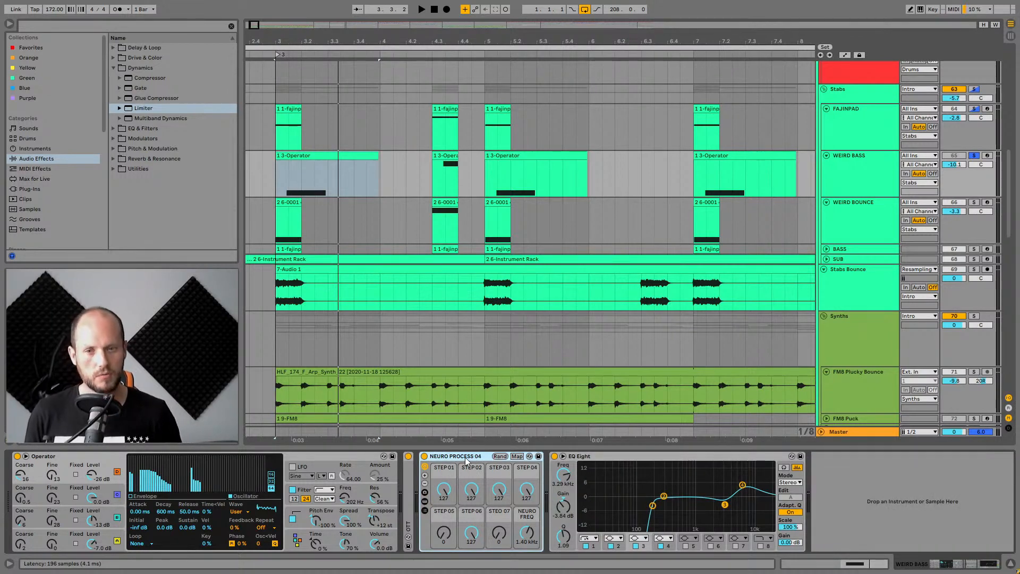
pyautogui.click(424, 455)
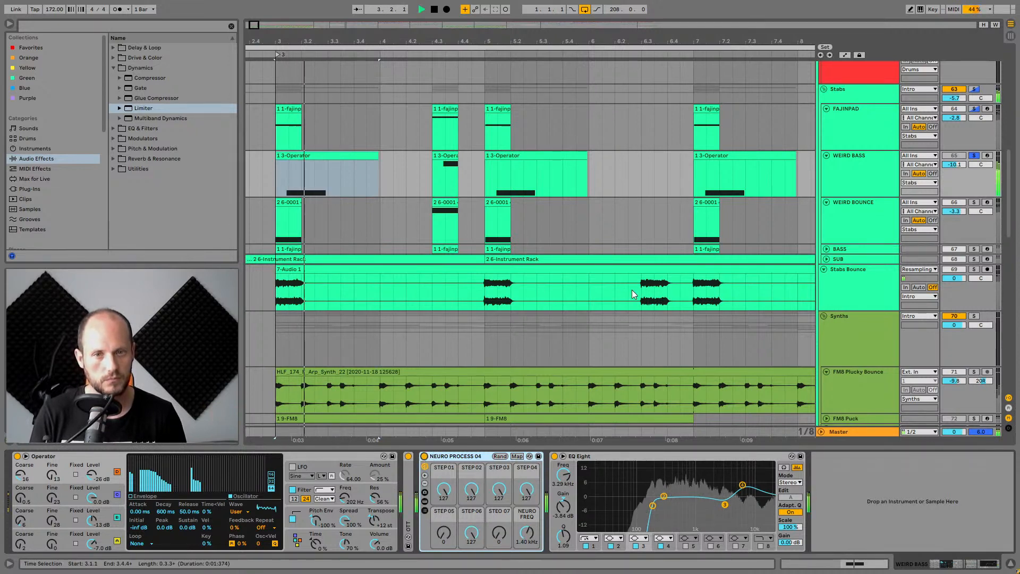
# Select the WEIRD BOUNCE track to view its sampler and effect chain, and solo it.
pyautogui.click(863, 204)
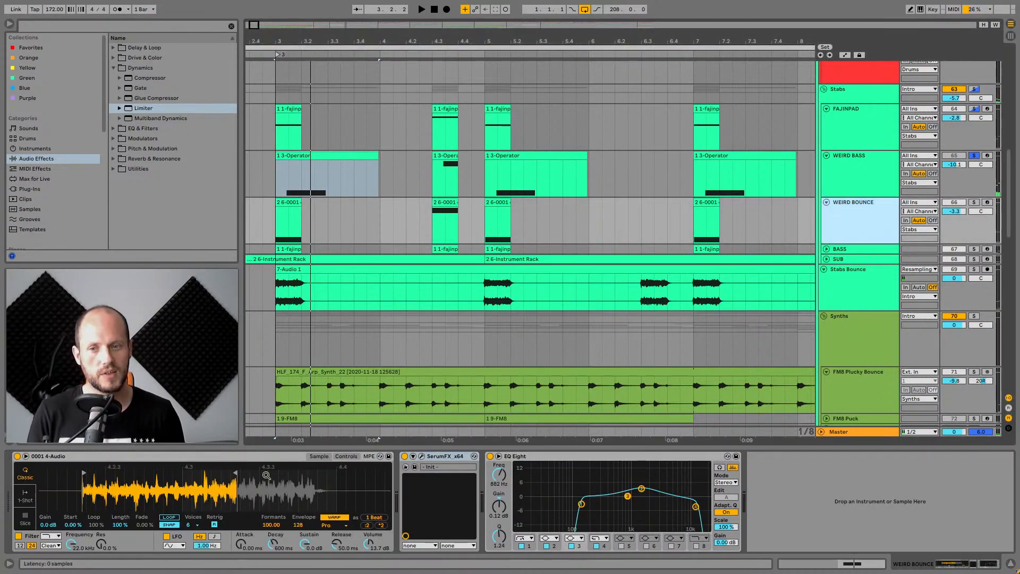
pyautogui.click(121, 457)
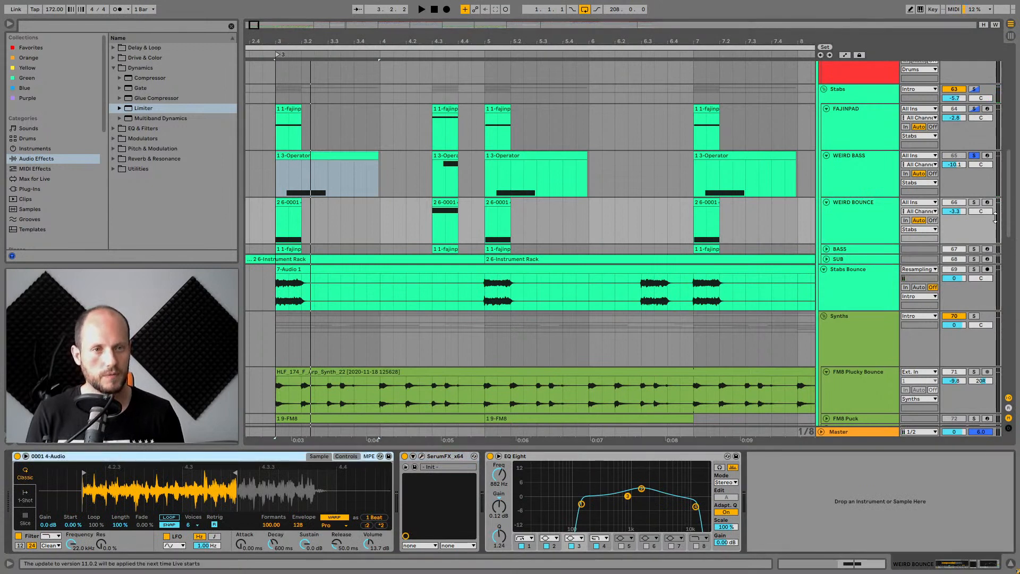
pyautogui.click(973, 202)
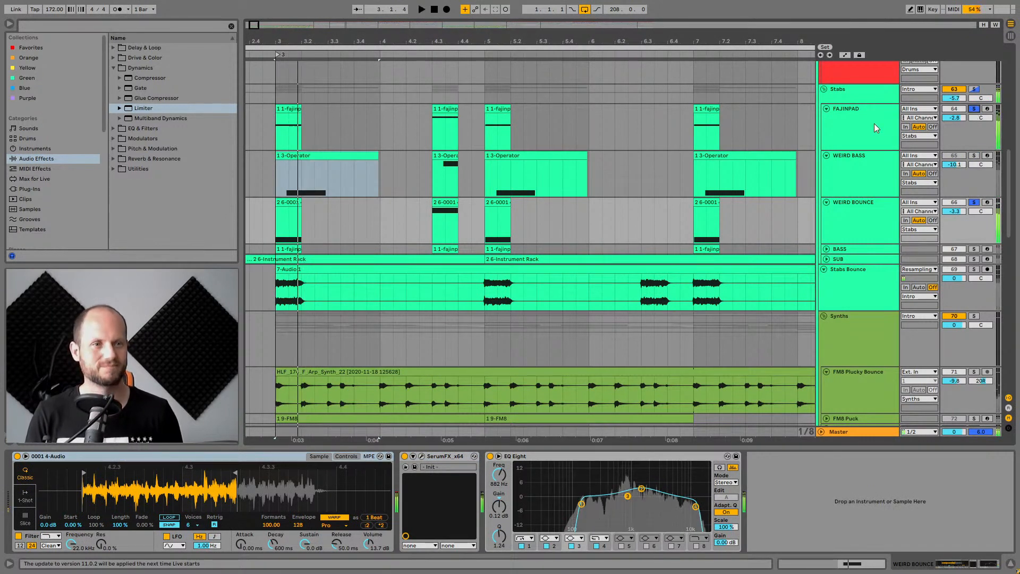
# Unfold the BASS track, solo it and audition its clip by starting and stopping playback.
pyautogui.click(827, 250)
pyautogui.click(973, 249)
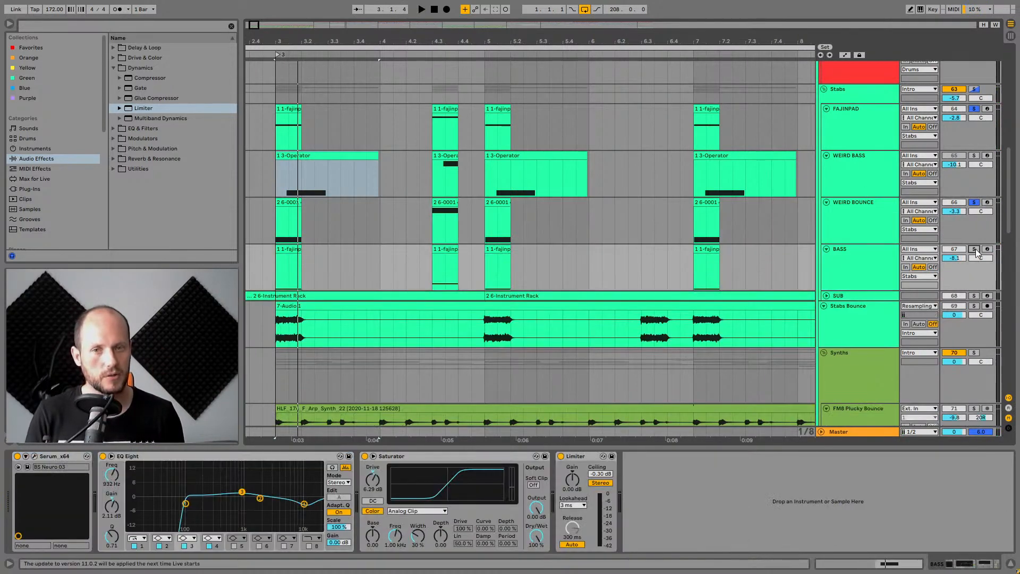
pyautogui.click(293, 249)
pyautogui.press('space')
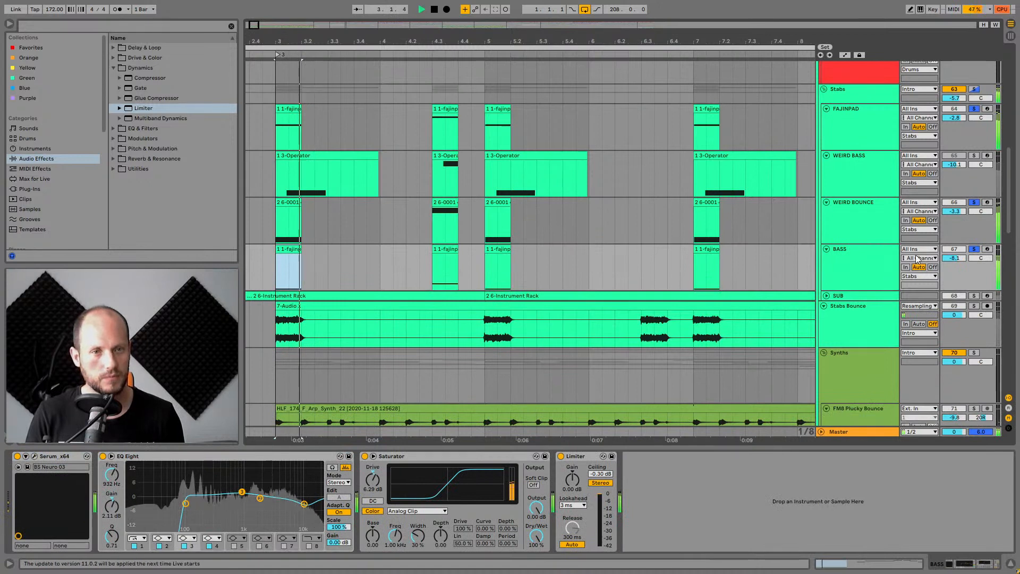
pyautogui.click(974, 251)
pyautogui.press('space')
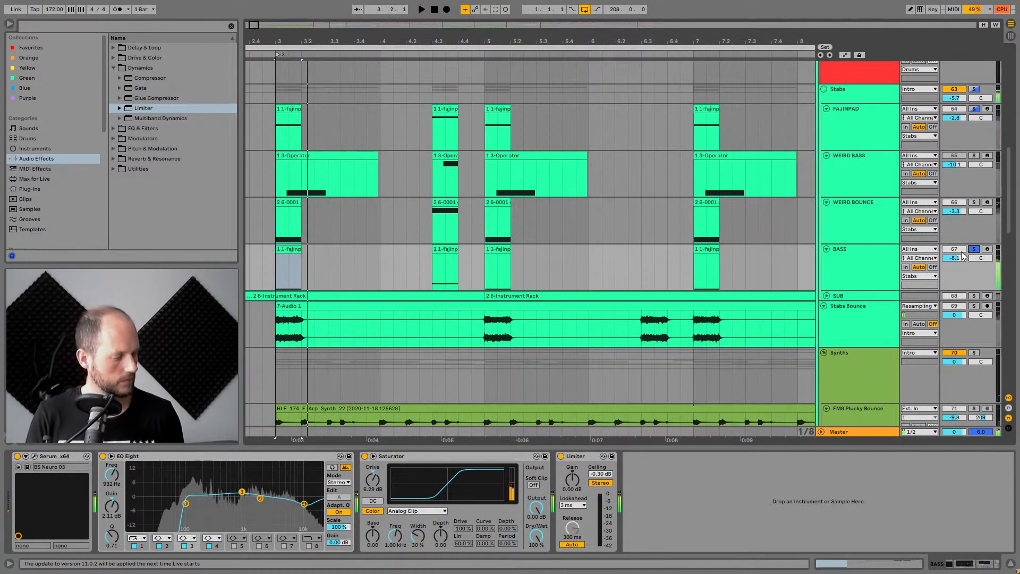
pyautogui.press('space')
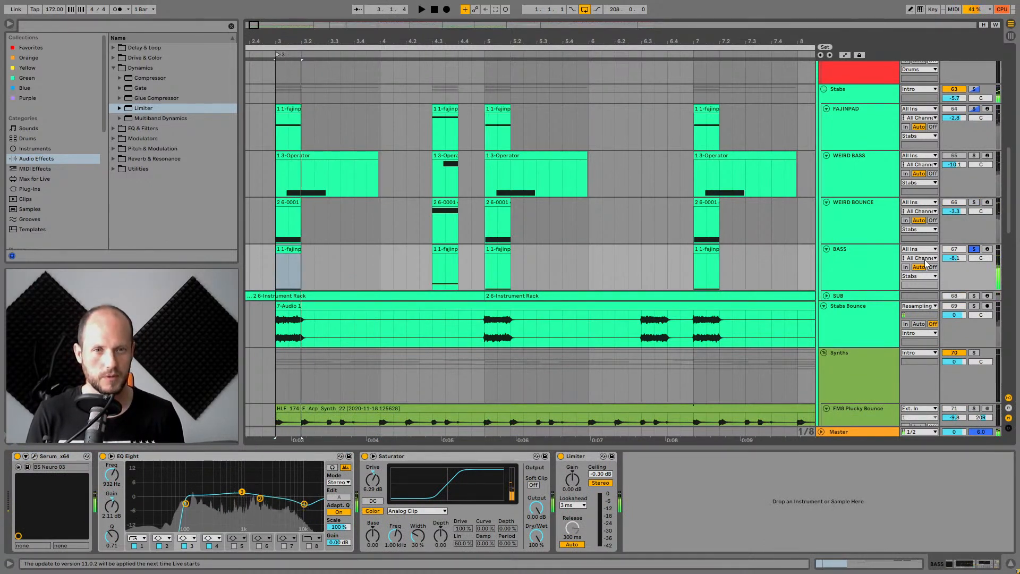
# Select the BASS track, open its Serum plugin window and reposition it.
pyautogui.click(870, 256)
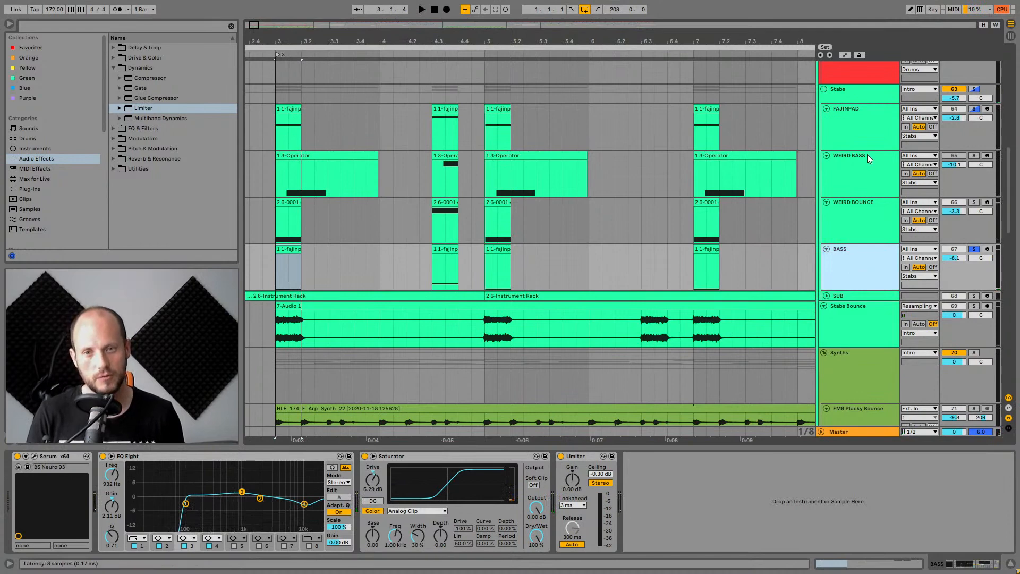
pyautogui.hotkey('ctrl', 'alt', 'p')
pyautogui.moveTo(468, 116); pyautogui.dragTo(546, 76)
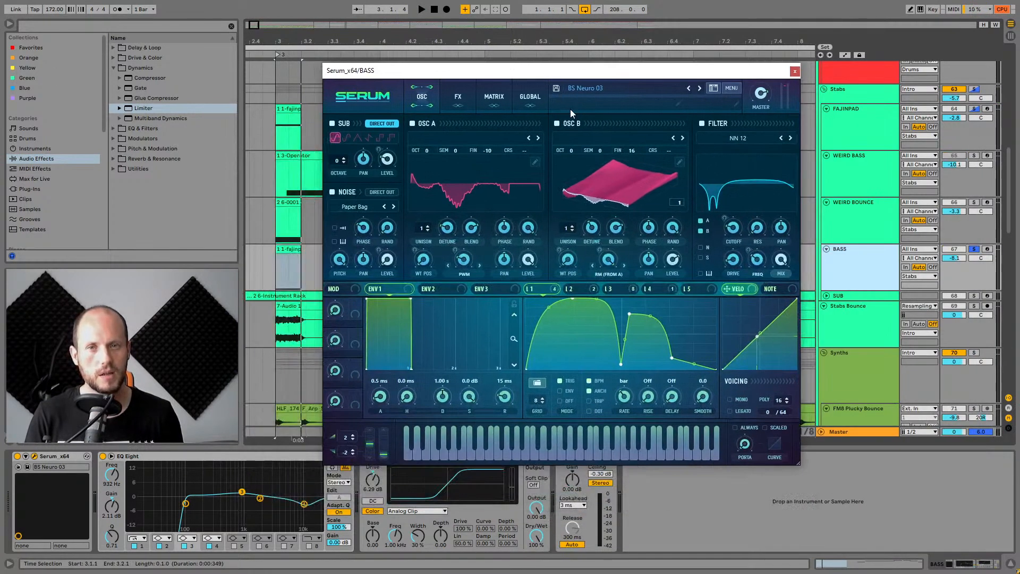
# Switch the OSC A and OSC B wavetable displays between their 2D and 3D views.
pyautogui.click(478, 186)
pyautogui.click(623, 187)
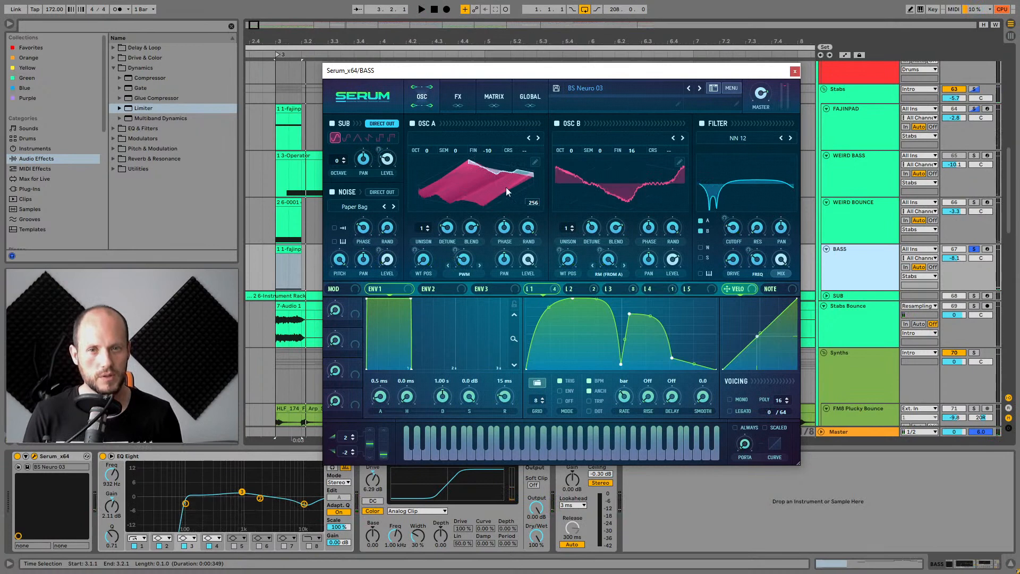
pyautogui.click(506, 187)
pyautogui.click(614, 185)
pyautogui.click(495, 181)
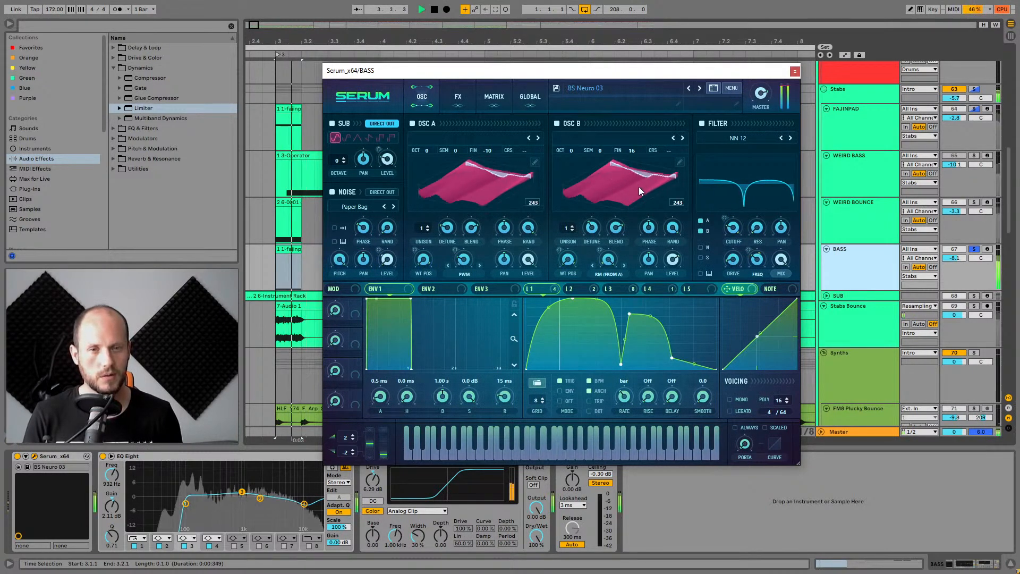
# Inspect the shapes of Serum's LFO 1 through LFO 5 in the modulation section.
pyautogui.click(584, 288)
pyautogui.click(657, 289)
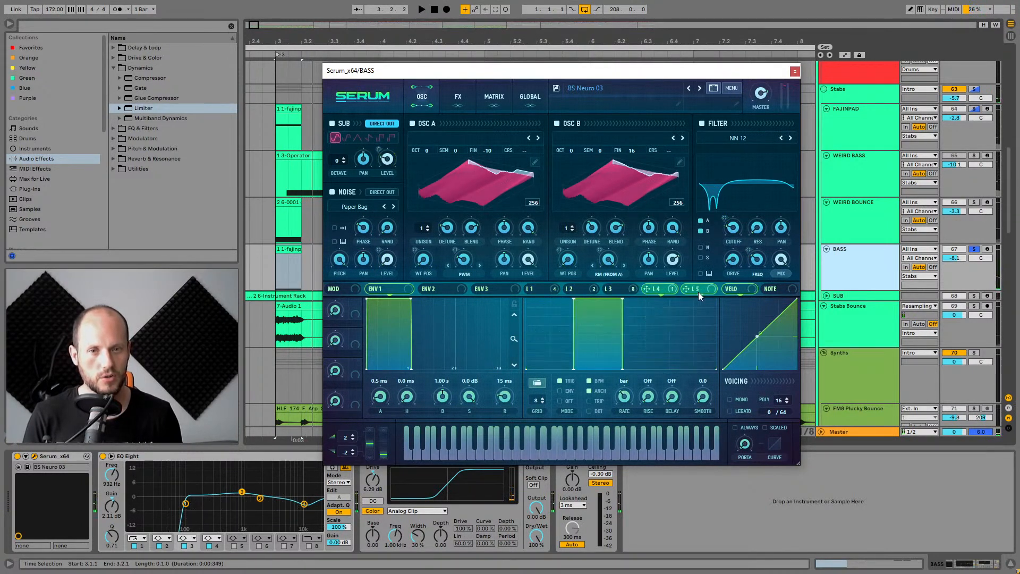
pyautogui.click(696, 291)
pyautogui.click(657, 289)
pyautogui.click(615, 289)
pyautogui.click(574, 289)
pyautogui.click(543, 287)
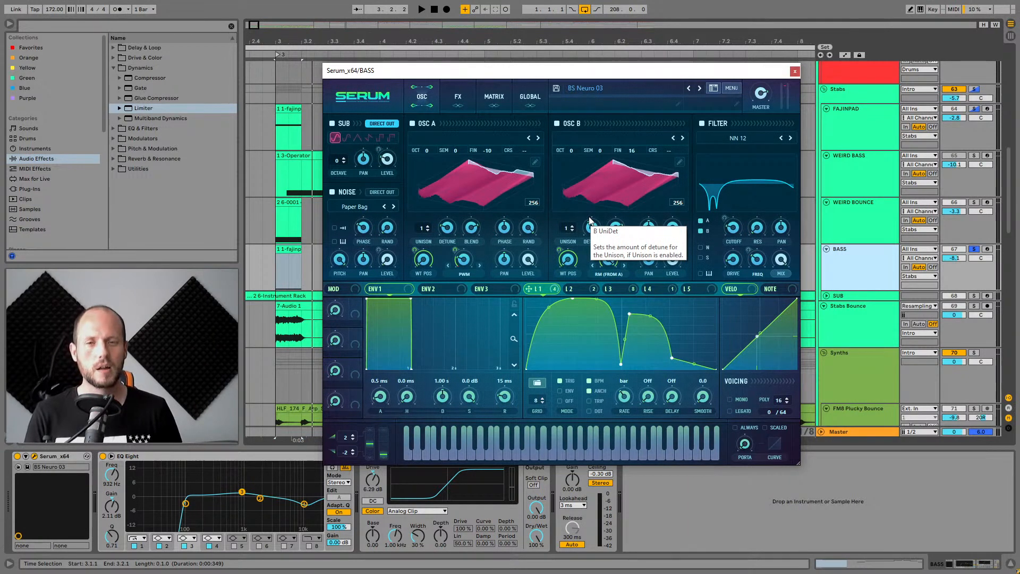
pyautogui.click(576, 290)
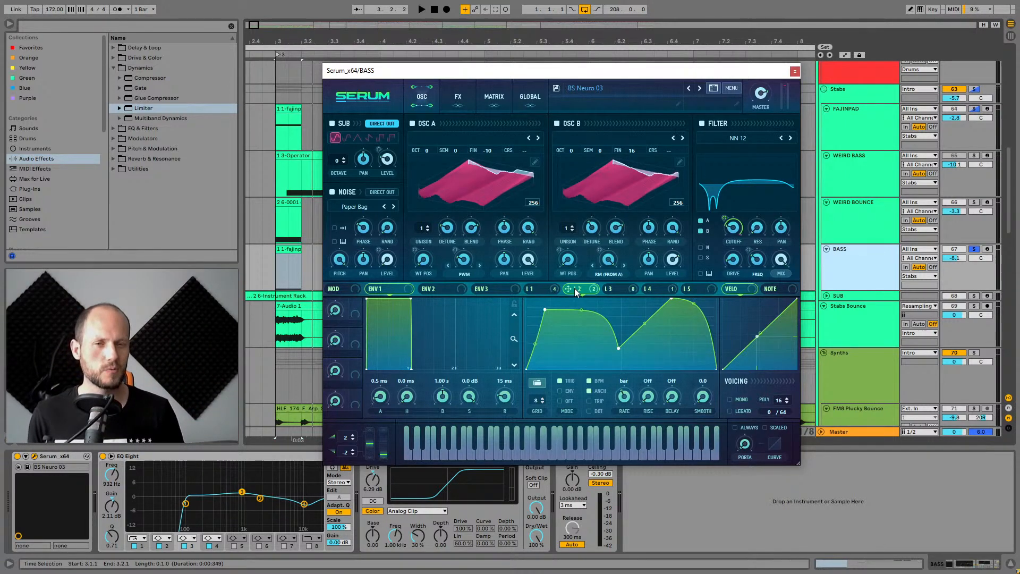
pyautogui.click(621, 291)
pyautogui.click(655, 291)
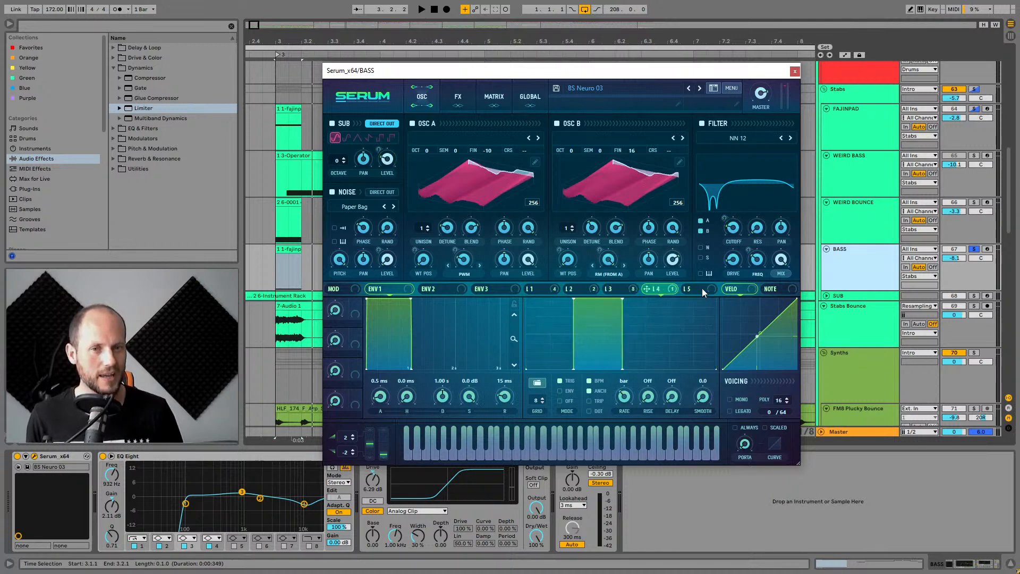
pyautogui.click(702, 288)
pyautogui.click(658, 290)
pyautogui.click(614, 289)
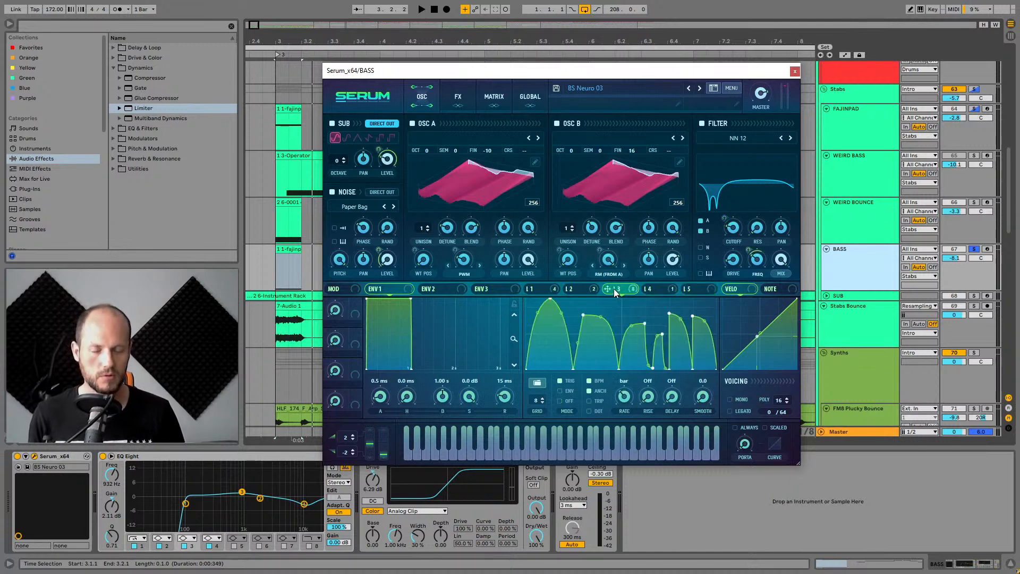
pyautogui.click(574, 290)
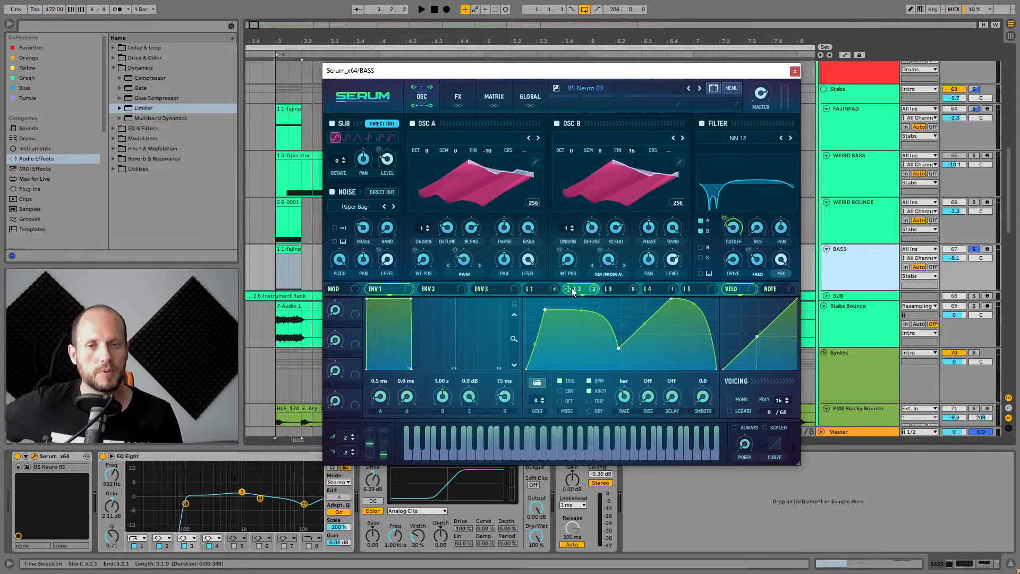
pyautogui.click(539, 289)
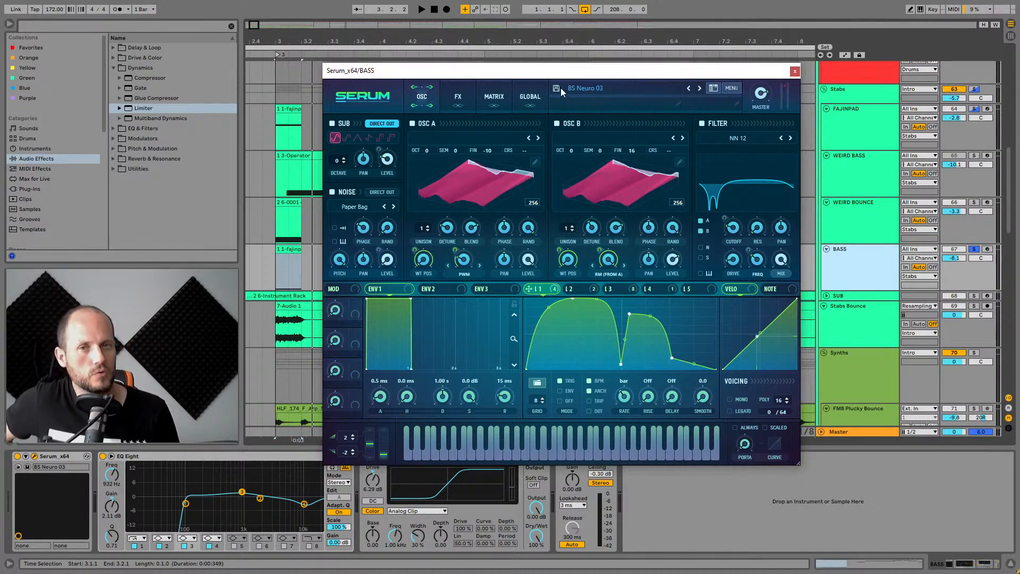
pyautogui.click(652, 289)
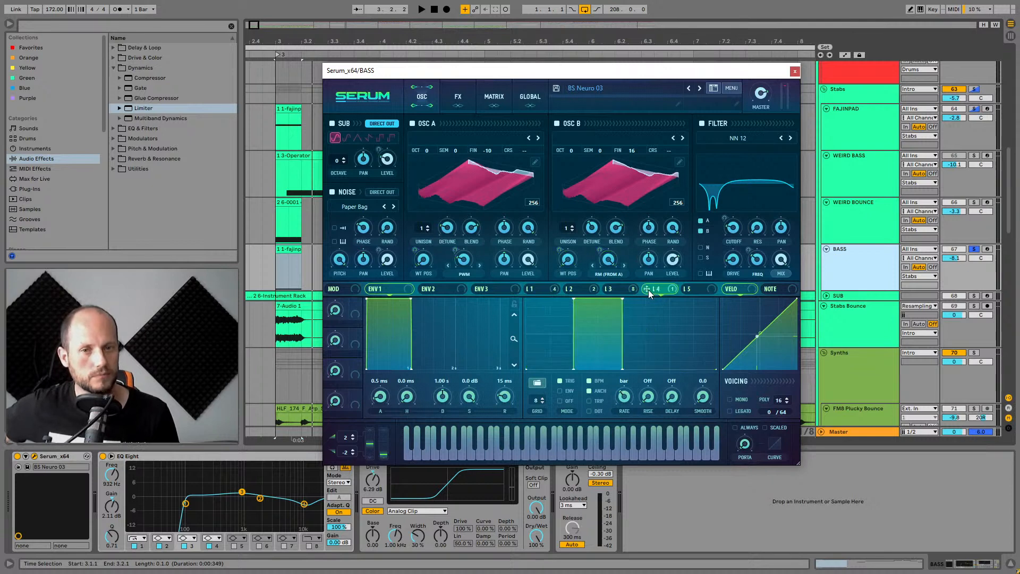
pyautogui.click(611, 289)
pyautogui.click(575, 290)
pyautogui.click(531, 290)
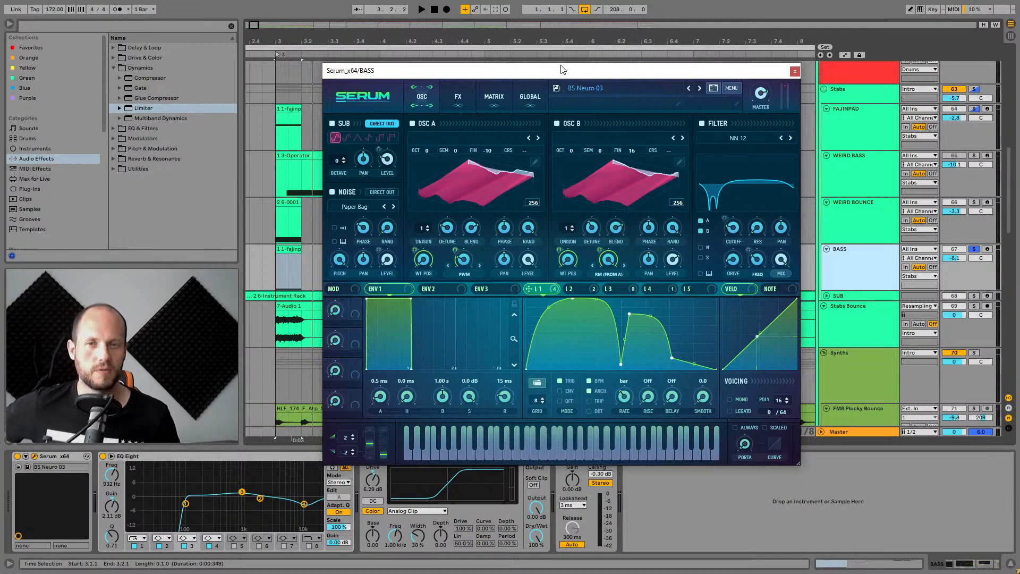
pyautogui.click(575, 290)
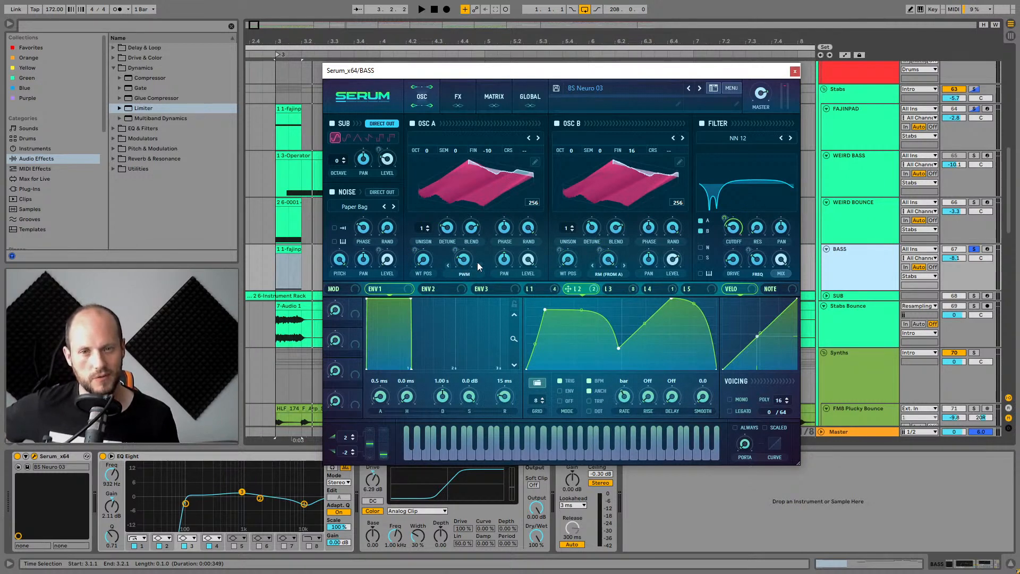
pyautogui.click(632, 288)
pyautogui.click(593, 288)
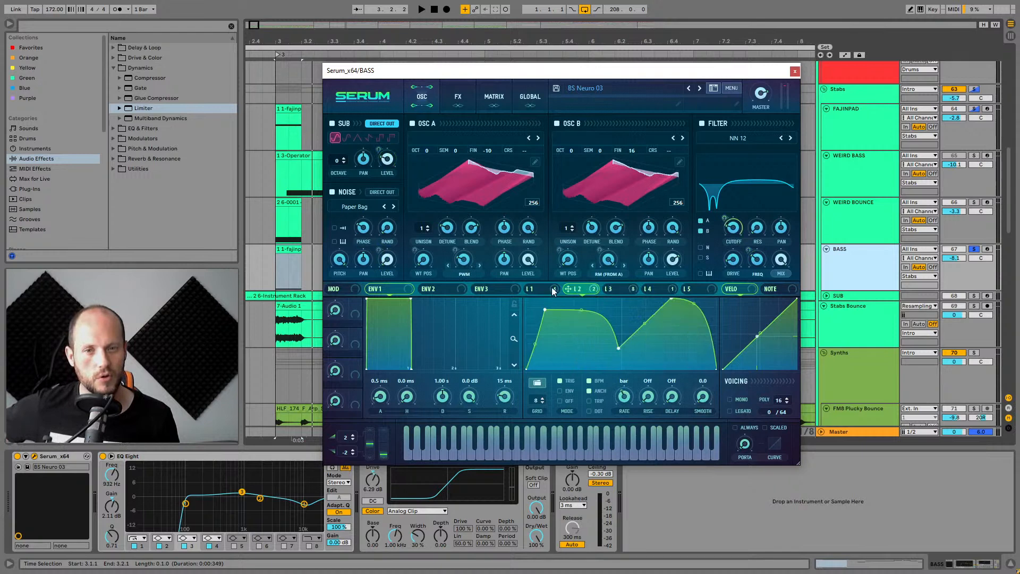
pyautogui.click(558, 289)
pyautogui.click(618, 288)
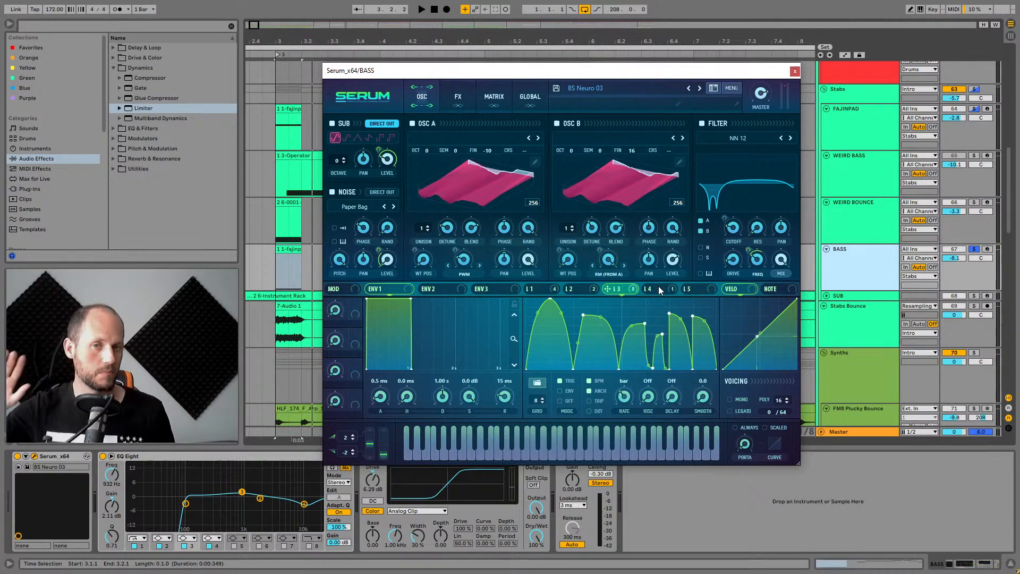
pyautogui.click(658, 286)
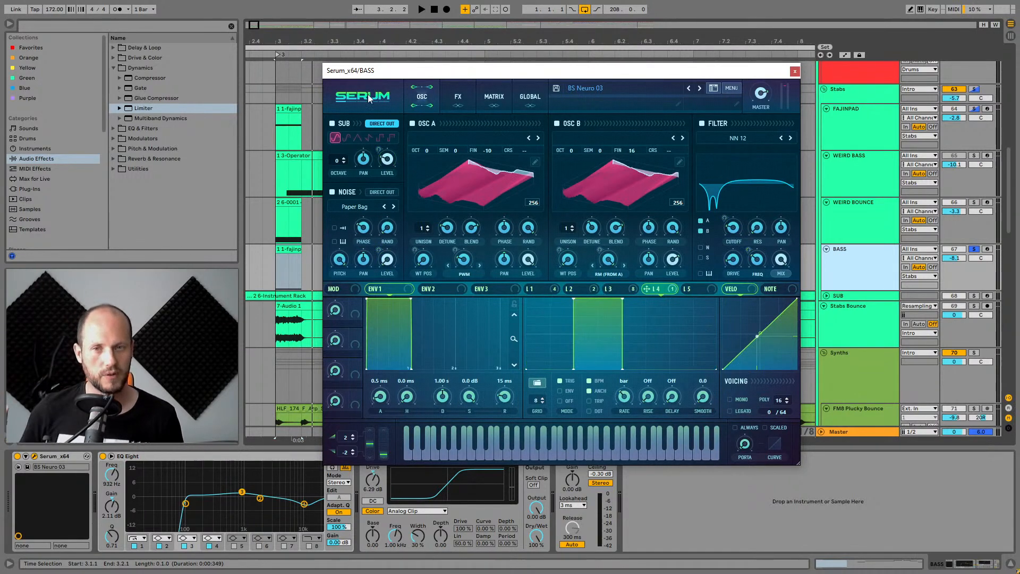
# Switch between Serum's OSC and FX pages and scroll through the FX rack's effect list.
pyautogui.click(452, 97)
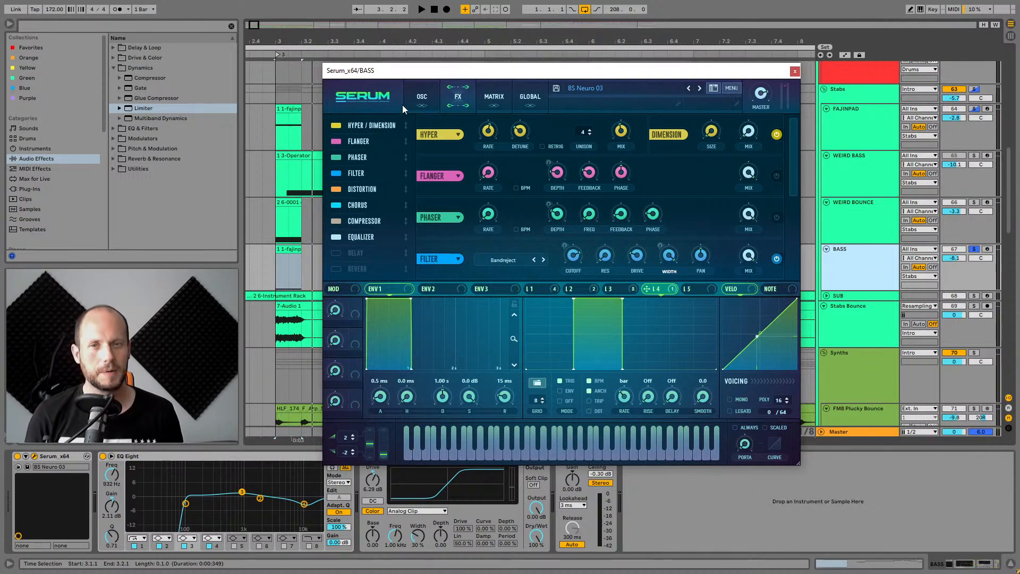
pyautogui.click(415, 93)
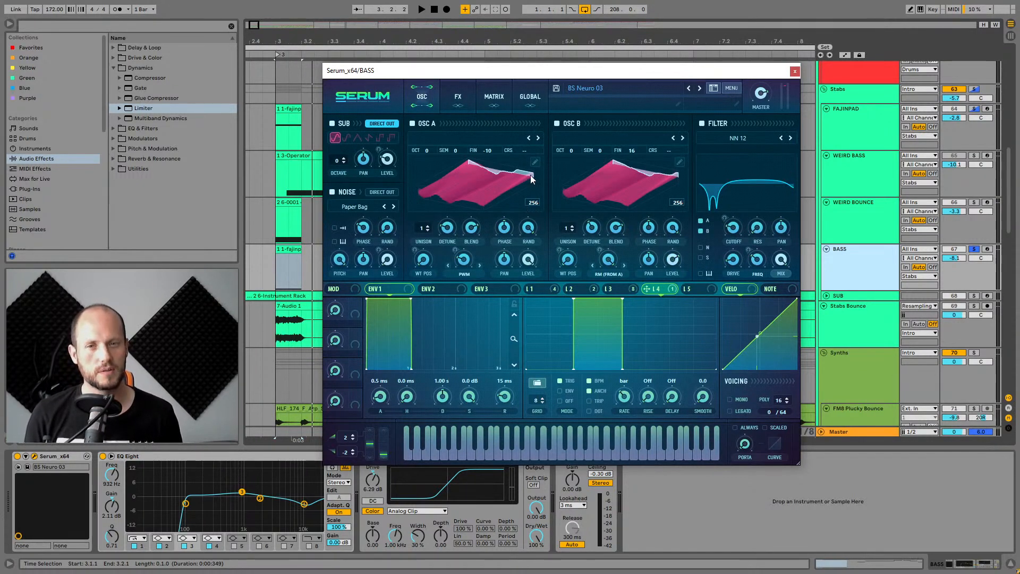
pyautogui.click(459, 93)
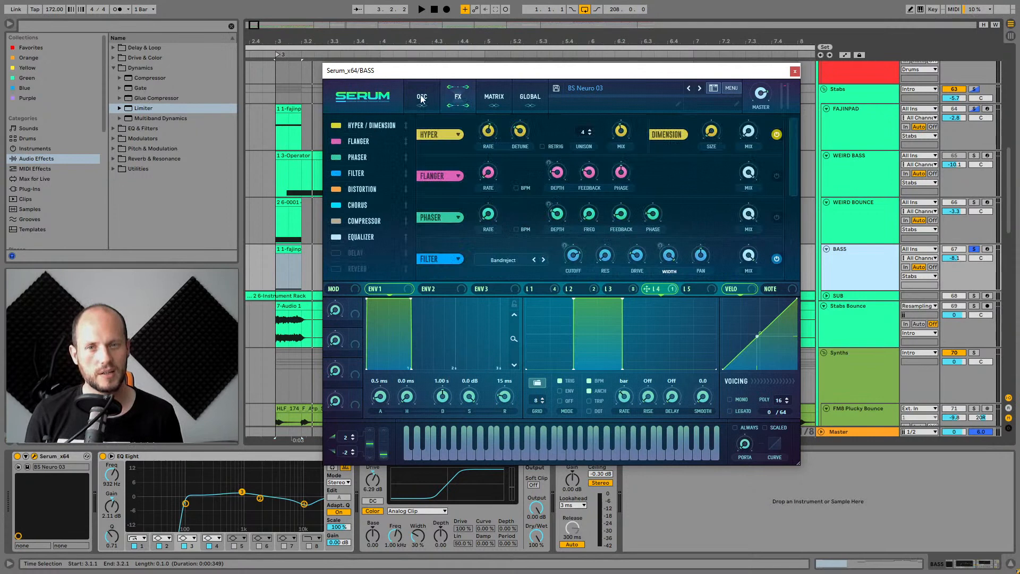
pyautogui.click(421, 98)
pyautogui.click(458, 97)
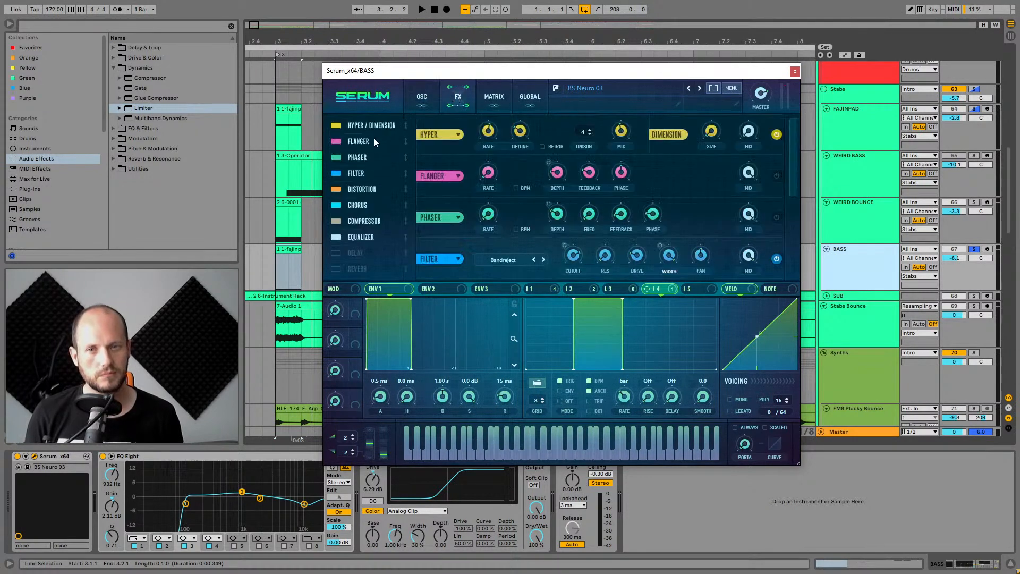
pyautogui.click(361, 207)
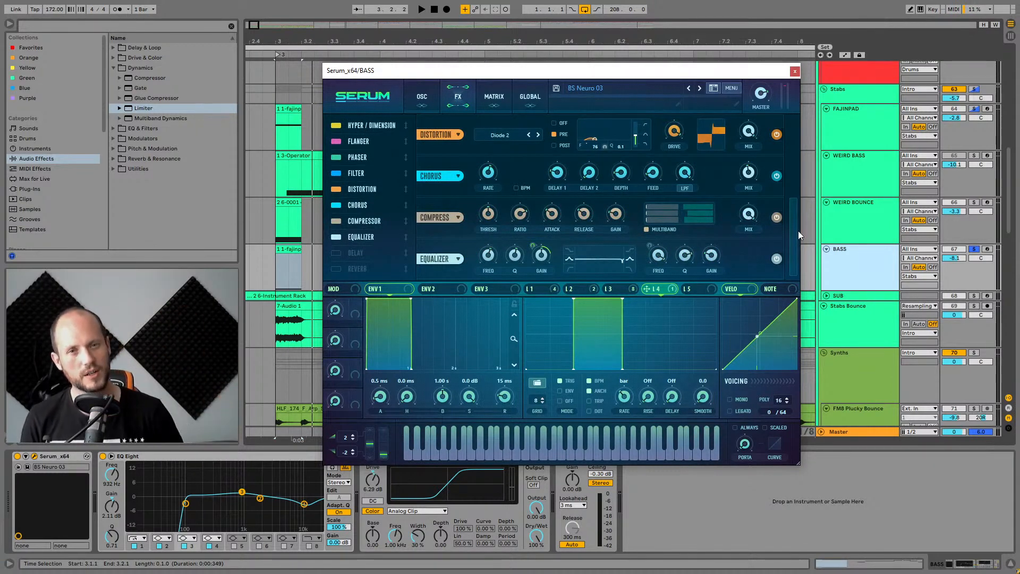
# Turn off the Hyper / Dimension and Chorus effects in Serum's FX rack and start playback.
pyautogui.click(336, 127)
pyautogui.click(338, 206)
pyautogui.press('space')
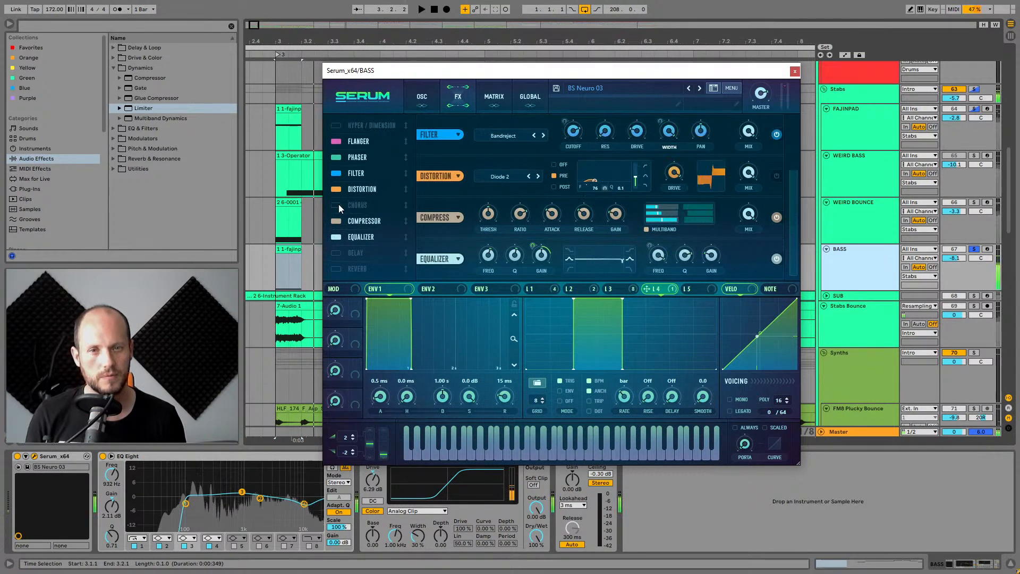
# Switch Serum's Chorus, Distortion and Hyper / Dimension effects back on while auditioning, and close the Serum window.
pyautogui.press('space')
pyautogui.click(336, 207)
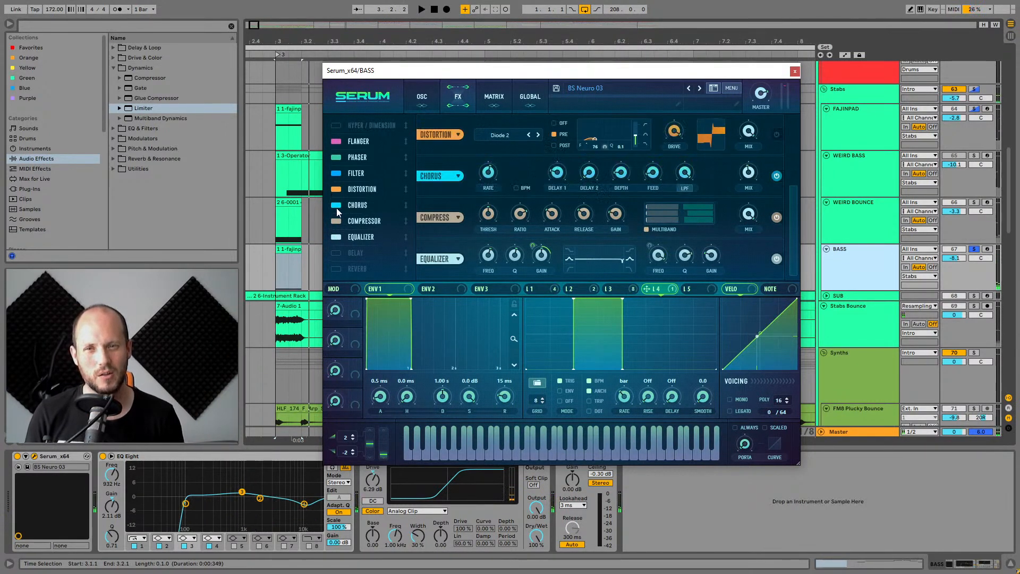
pyautogui.click(335, 189)
pyautogui.press('space')
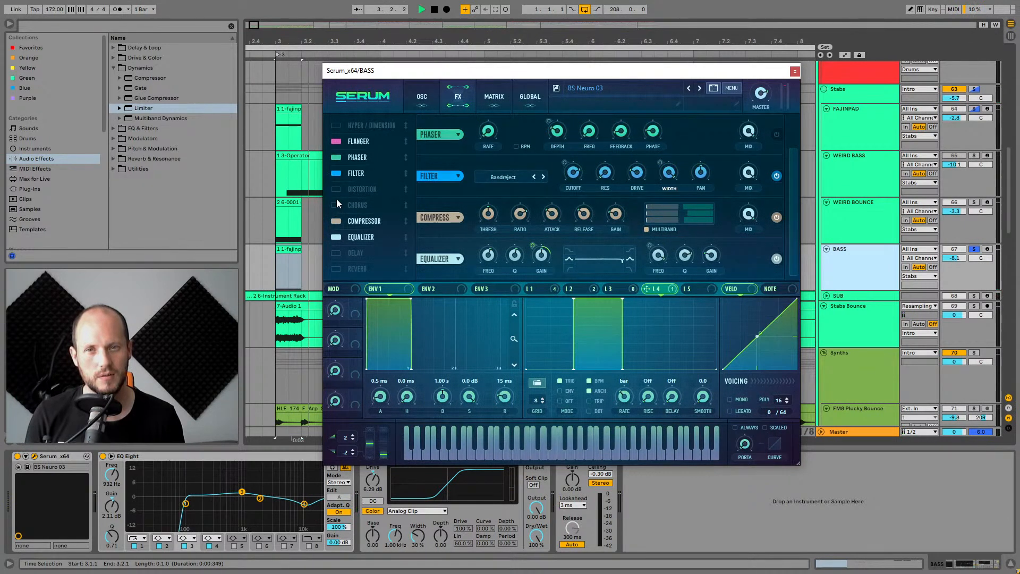
pyautogui.click(336, 190)
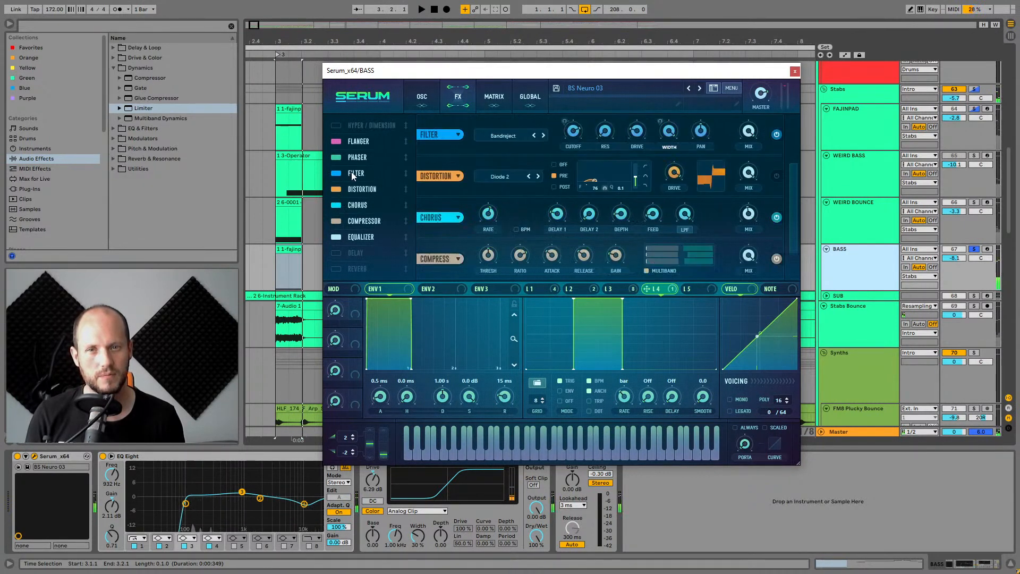
pyautogui.click(335, 126)
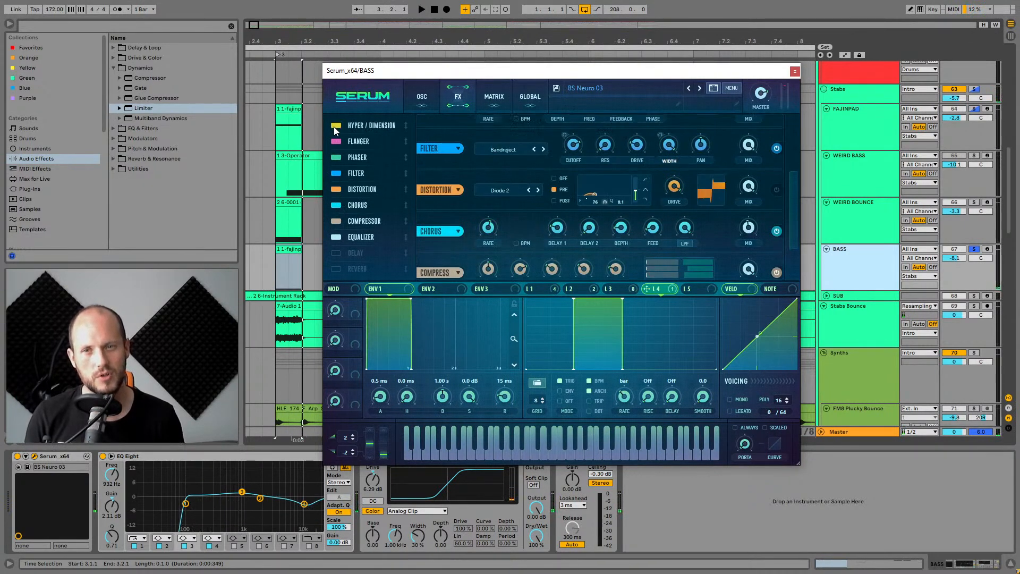
pyautogui.click(795, 71)
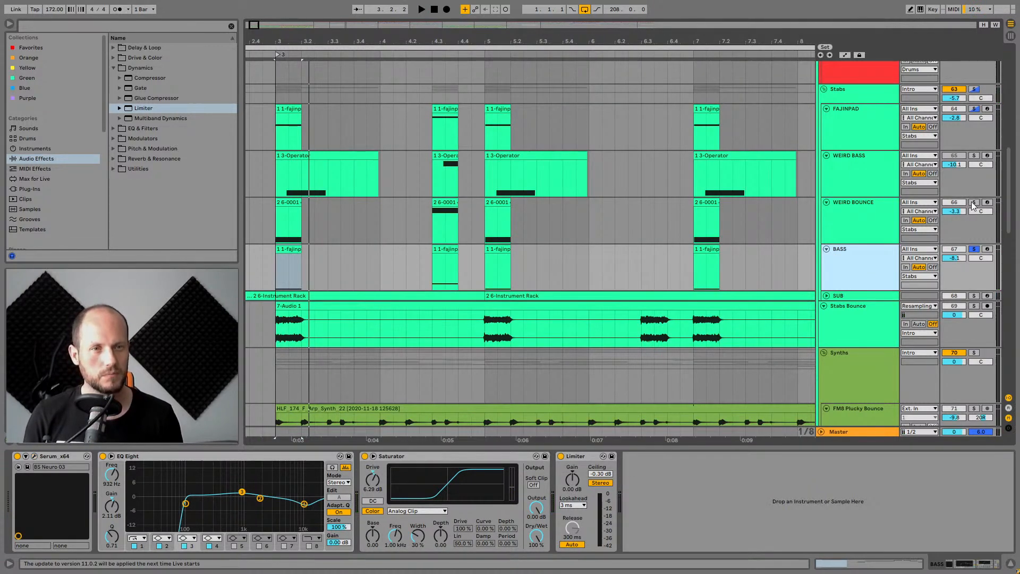
# Solo and audition the BASS group and the Stabs Bounce track from bar 3.
pyautogui.click(975, 249)
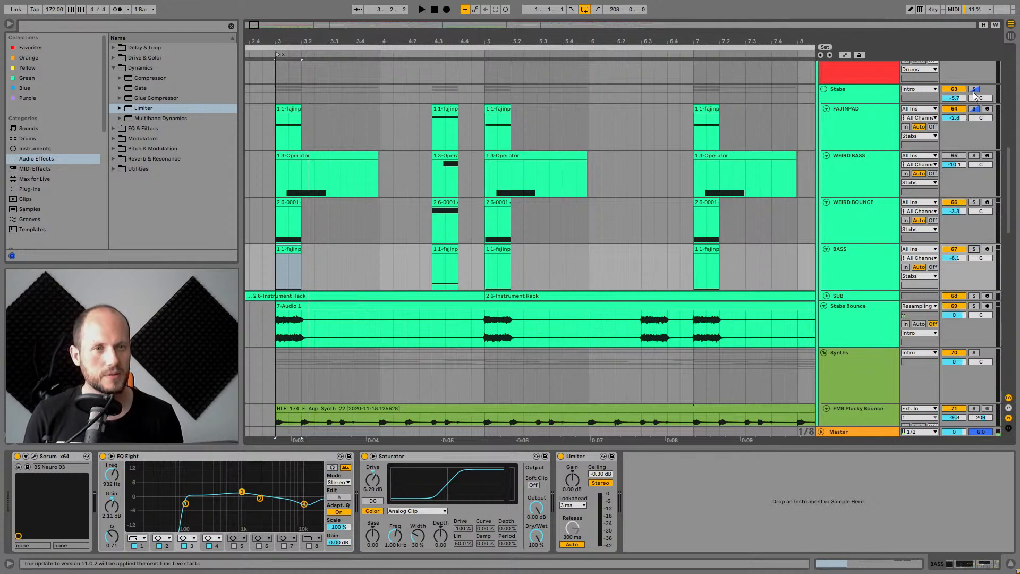
pyautogui.click(275, 173)
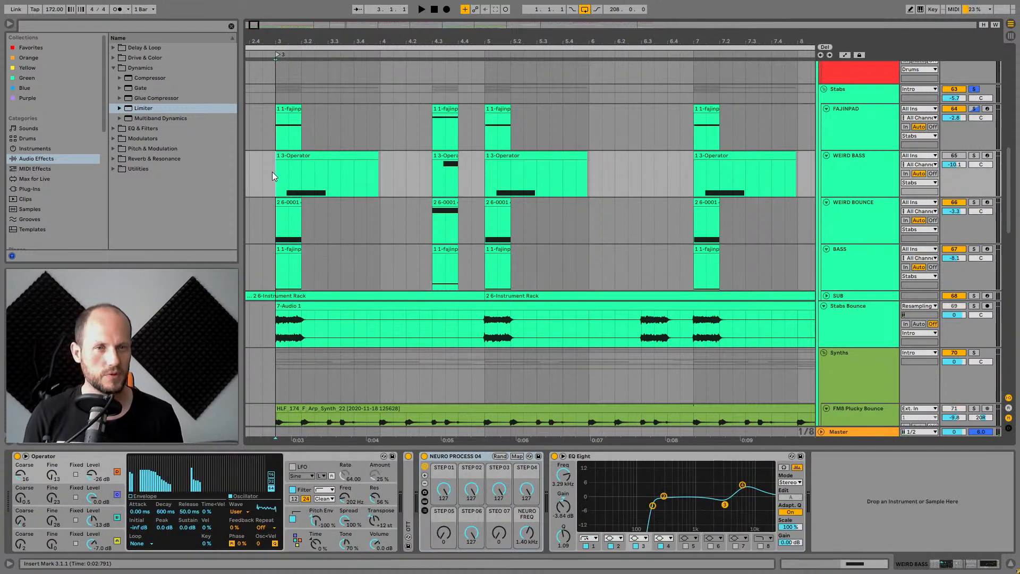
pyautogui.press('space')
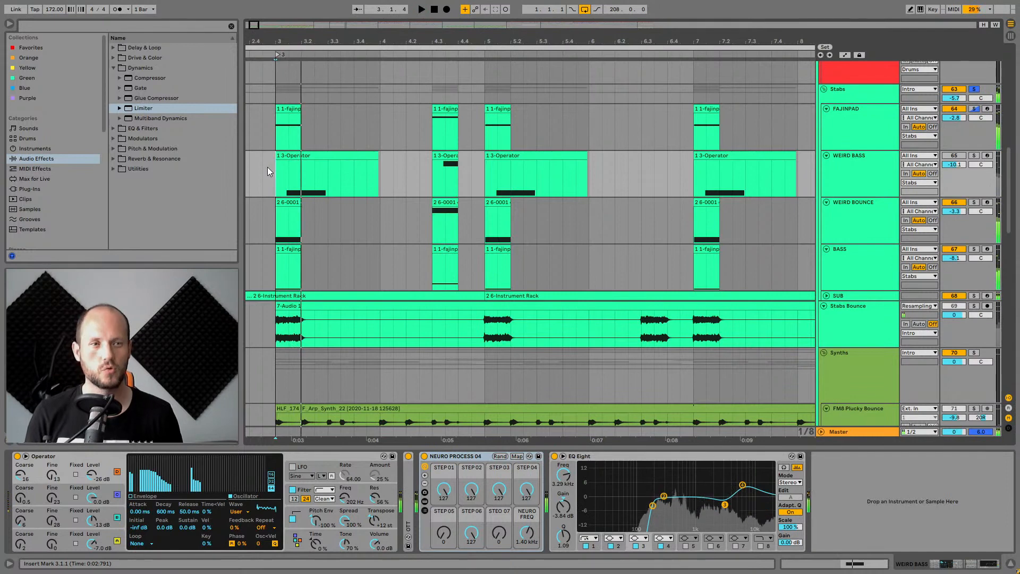
pyautogui.click(975, 307)
pyautogui.click(882, 314)
pyautogui.press('space')
# Unsolo Stabs Bounce, expand the SUB group track and select it to show its Neuro Process rack.
pyautogui.moveTo(635, 42); pyautogui.dragTo(405, 43)
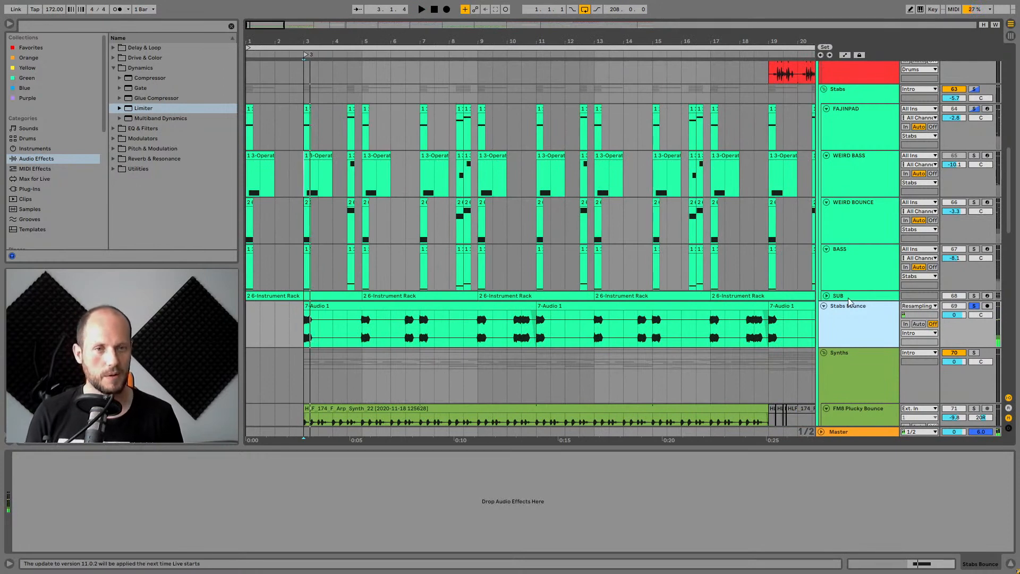
pyautogui.click(974, 306)
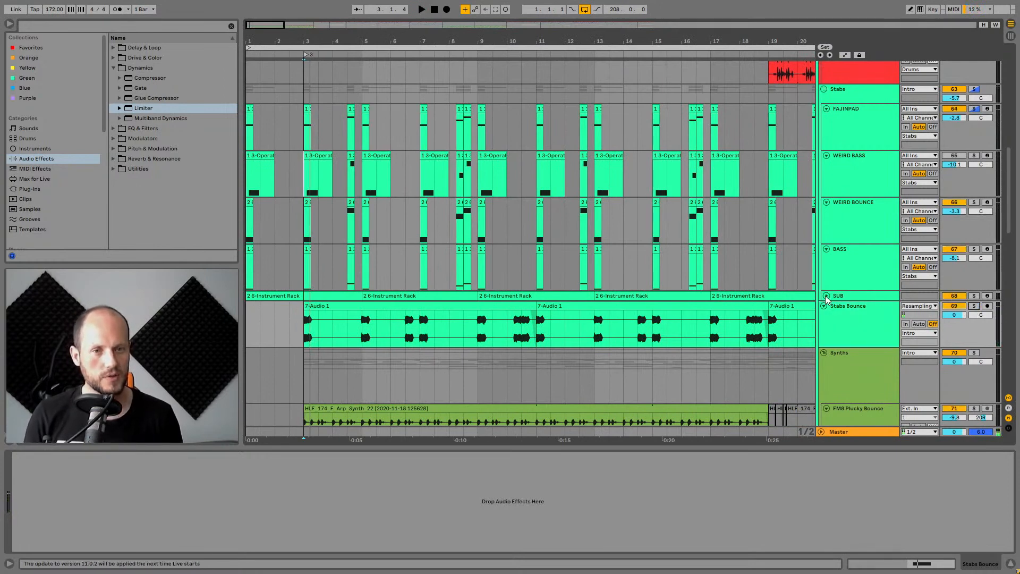
pyautogui.click(825, 296)
pyautogui.click(865, 297)
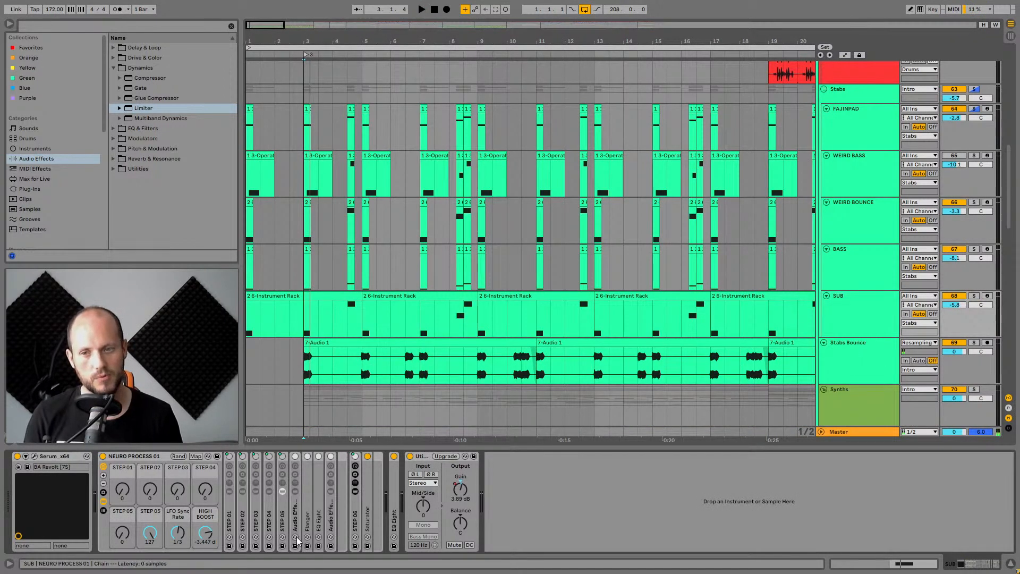
pyautogui.click(103, 503)
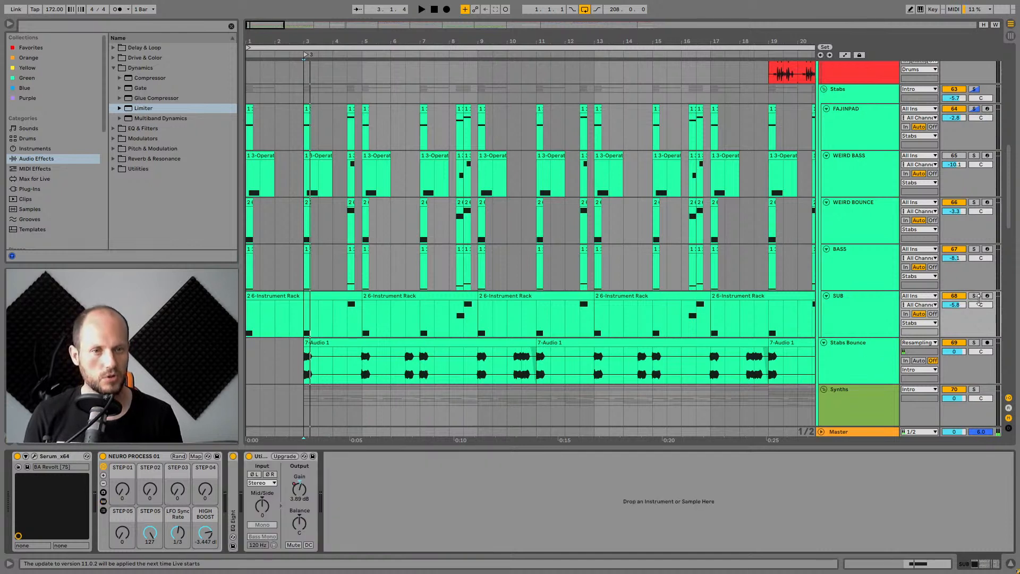
# Solo the SUB track and audition it from the arrangement start, starting and stopping playback repeatedly.
pyautogui.click(974, 295)
pyautogui.press('space')
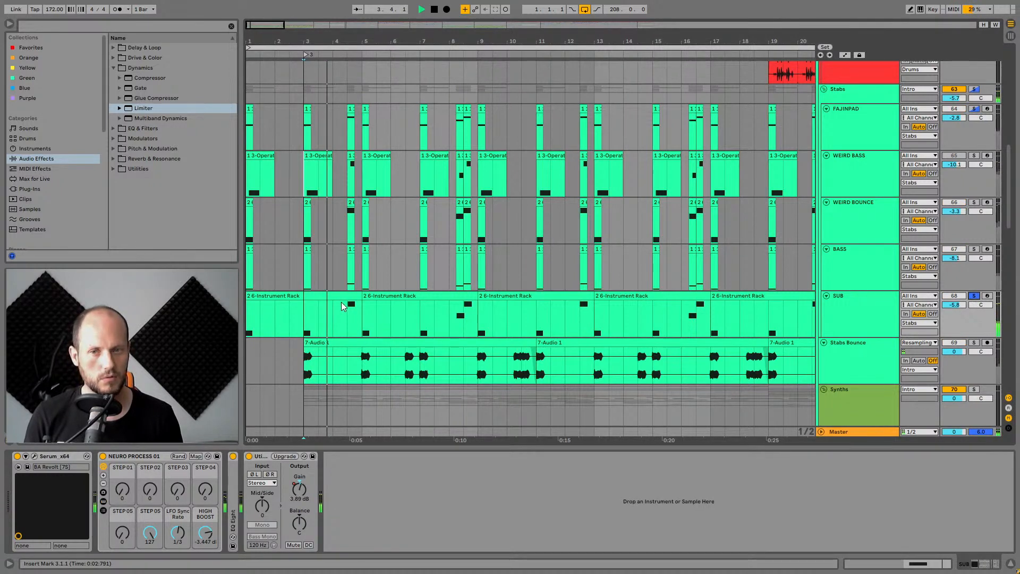
pyautogui.click(345, 296)
pyautogui.press('-')
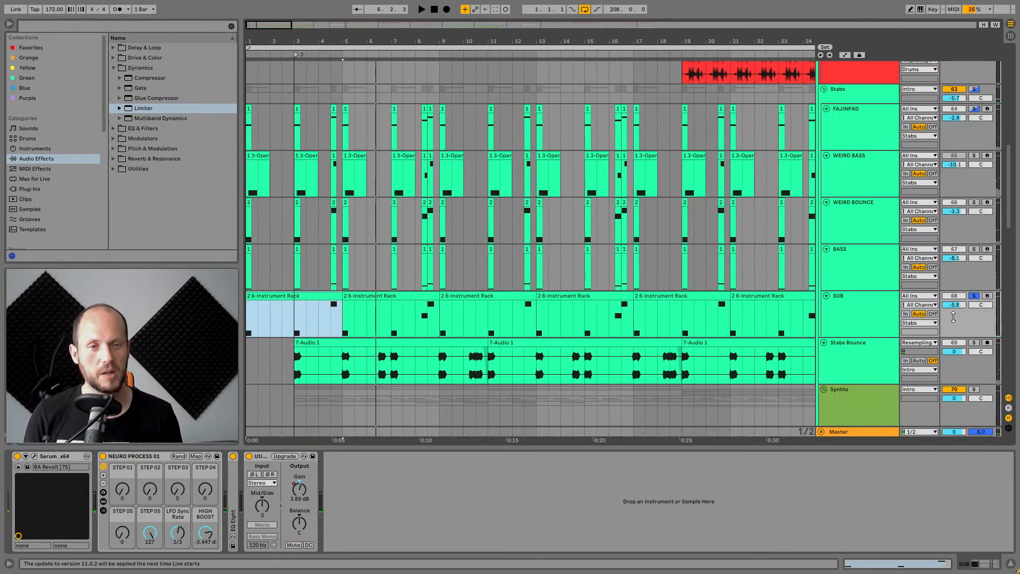
pyautogui.click(974, 296)
pyautogui.click(863, 305)
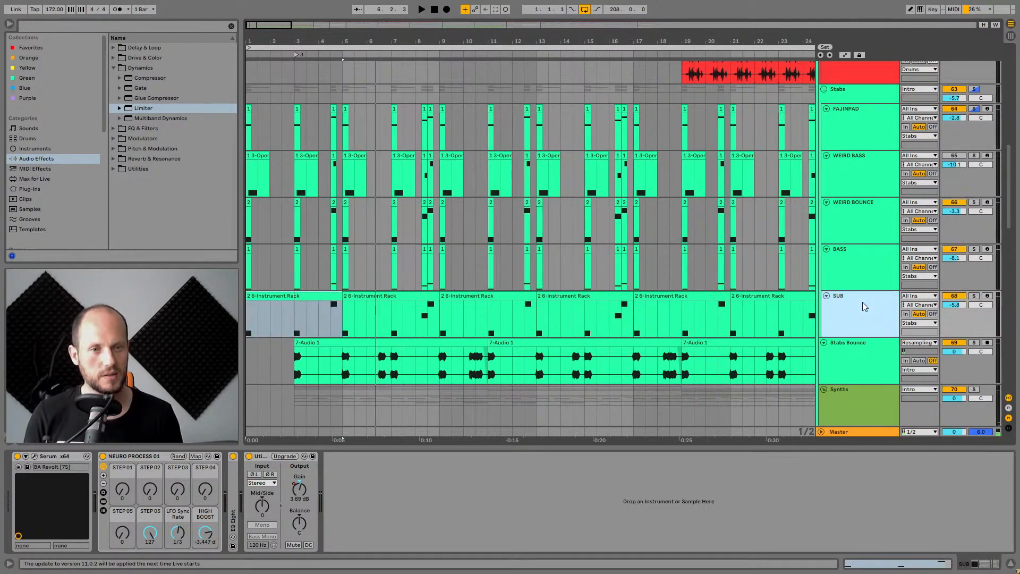
pyautogui.press('space')
pyautogui.press('space')
pyautogui.press('space')
pyautogui.click(963, 297)
pyautogui.press('space')
pyautogui.press('space')
pyautogui.press('space')
pyautogui.press('space')
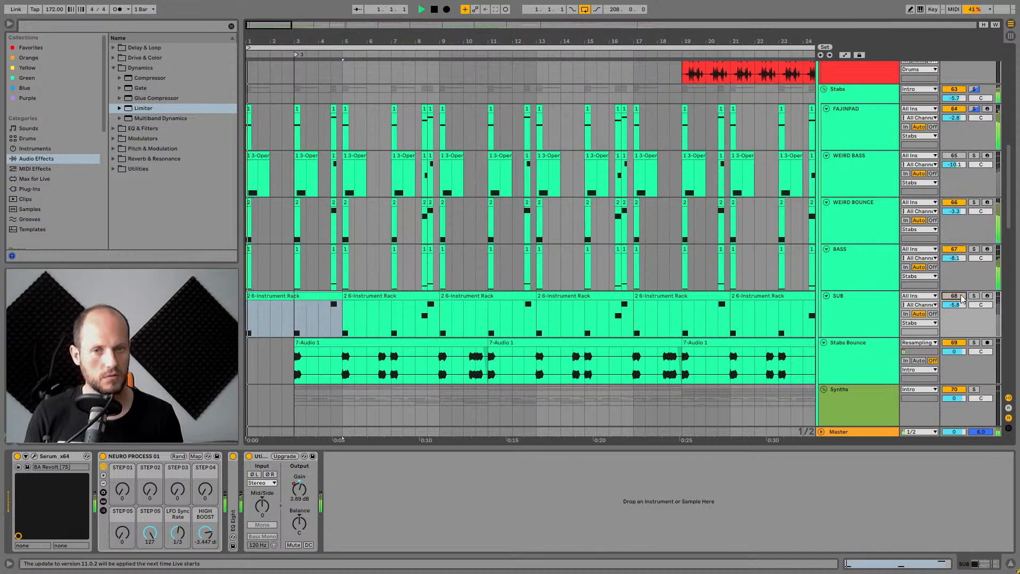
pyautogui.click(962, 298)
pyautogui.press('space')
pyautogui.press('space')
pyautogui.press('space')
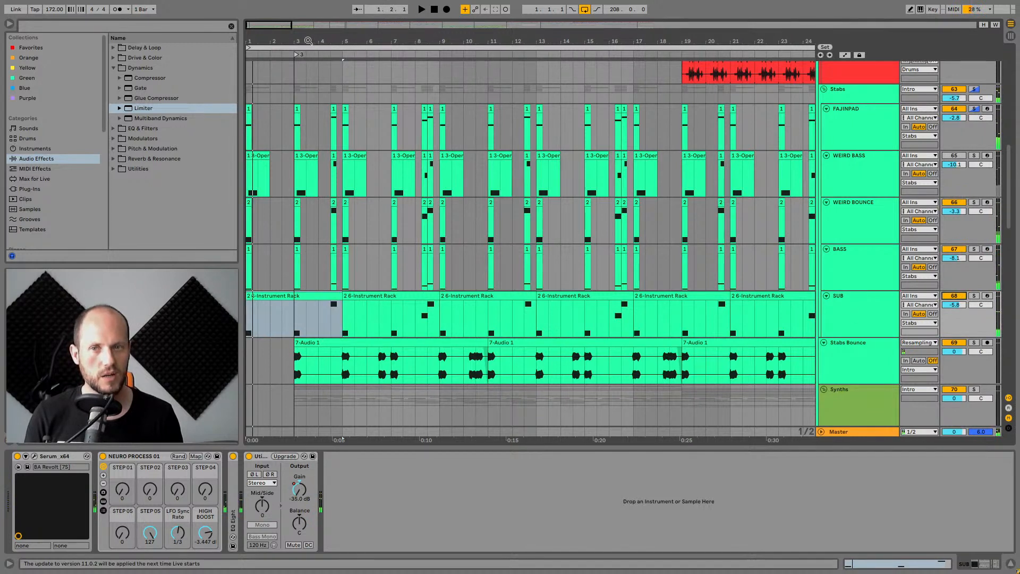
# Audition the Stabs Bounce and SUB tracks in solo from bar 3.
pyautogui.click(295, 325)
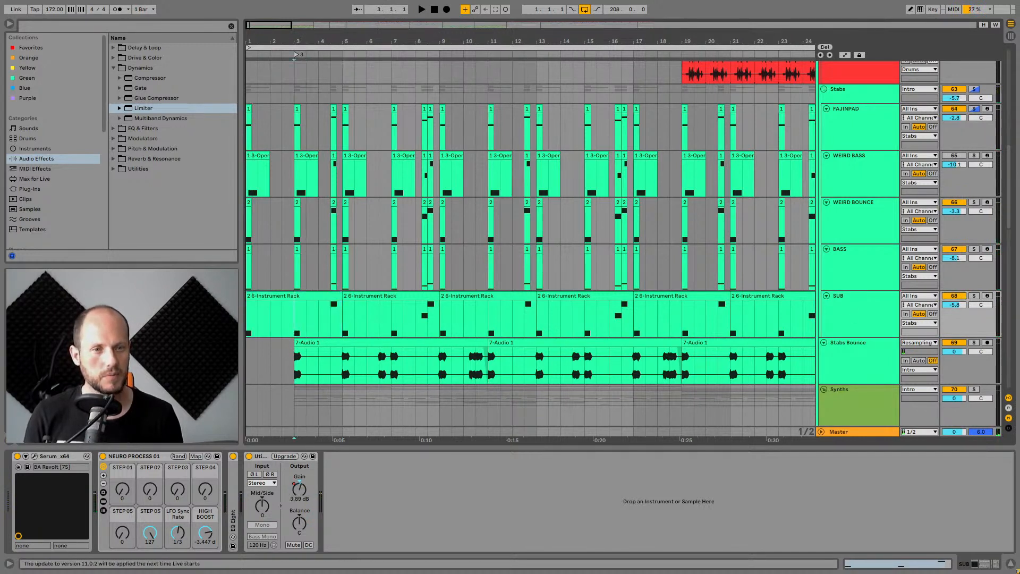
pyautogui.click(974, 343)
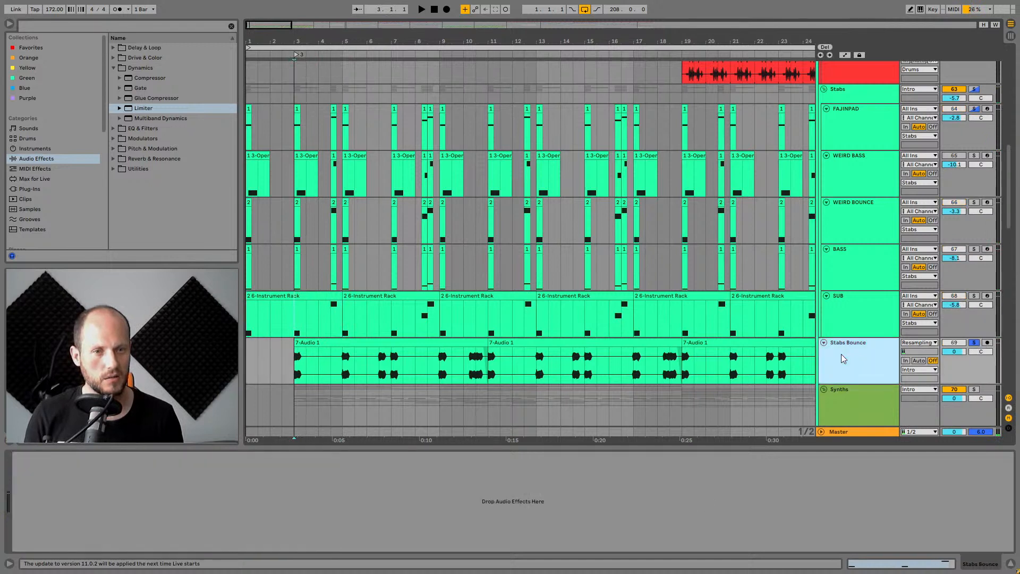
pyautogui.click(299, 367)
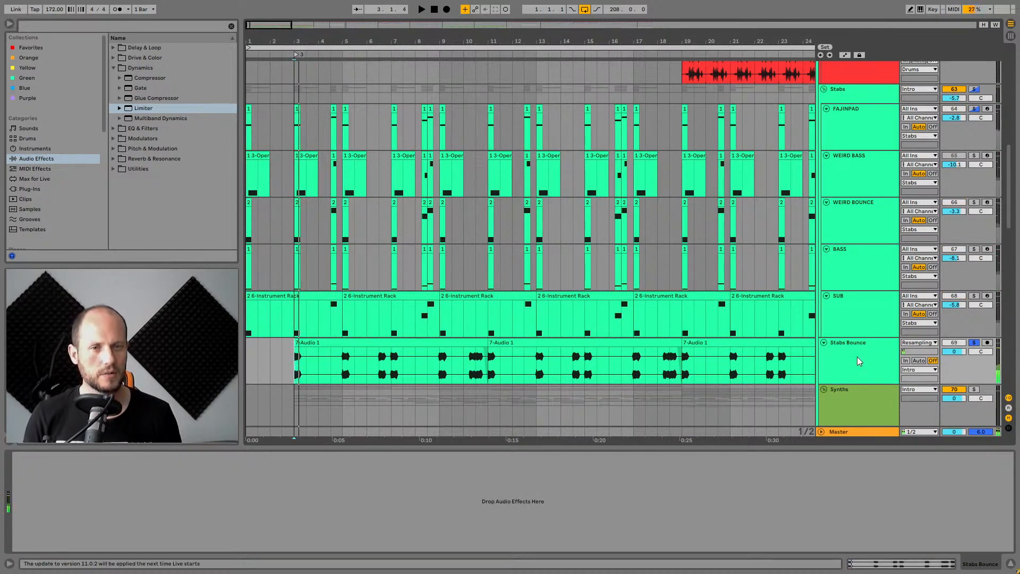
pyautogui.click(858, 301)
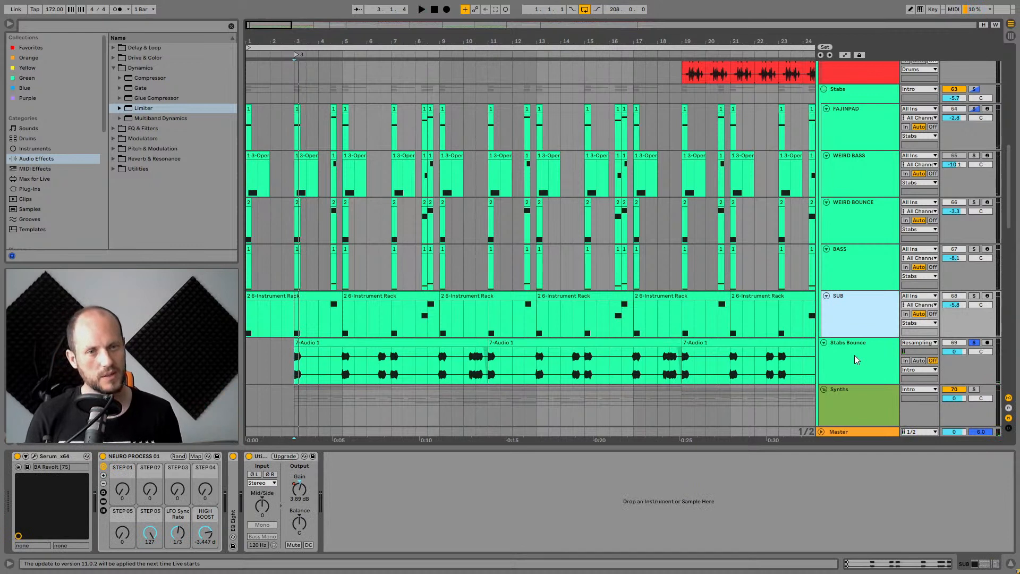
pyautogui.click(975, 299)
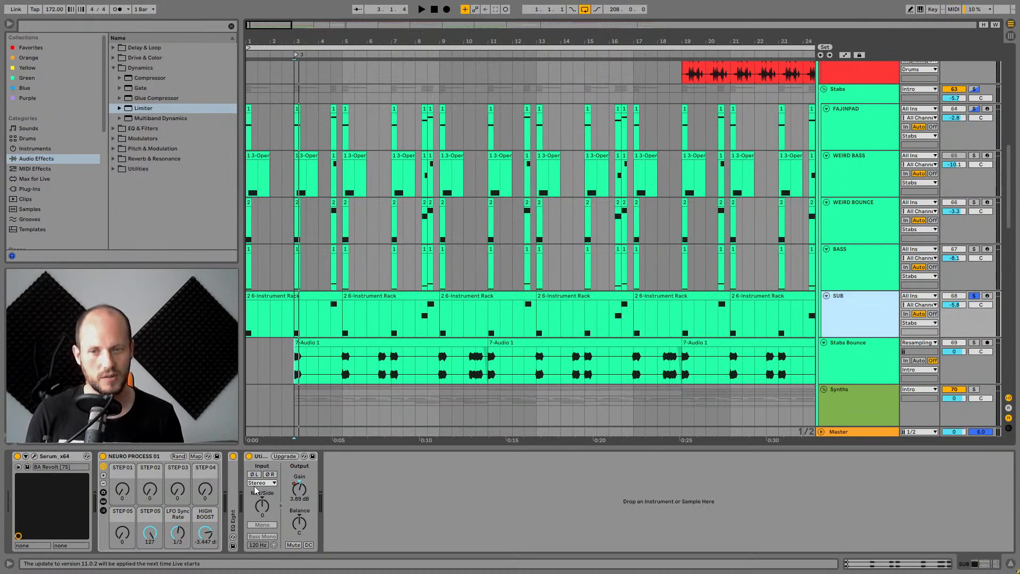
# Unfold the EQ Eight device in the SUB track's chain, play it back and unsolo SUB.
pyautogui.doubleClick(233, 521)
pyautogui.click(316, 502)
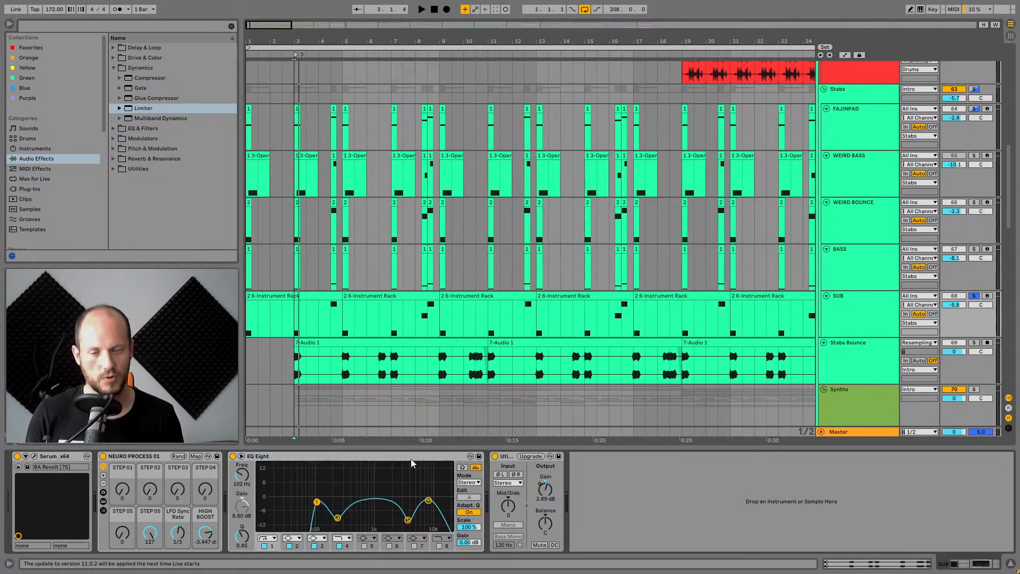
pyautogui.press('space')
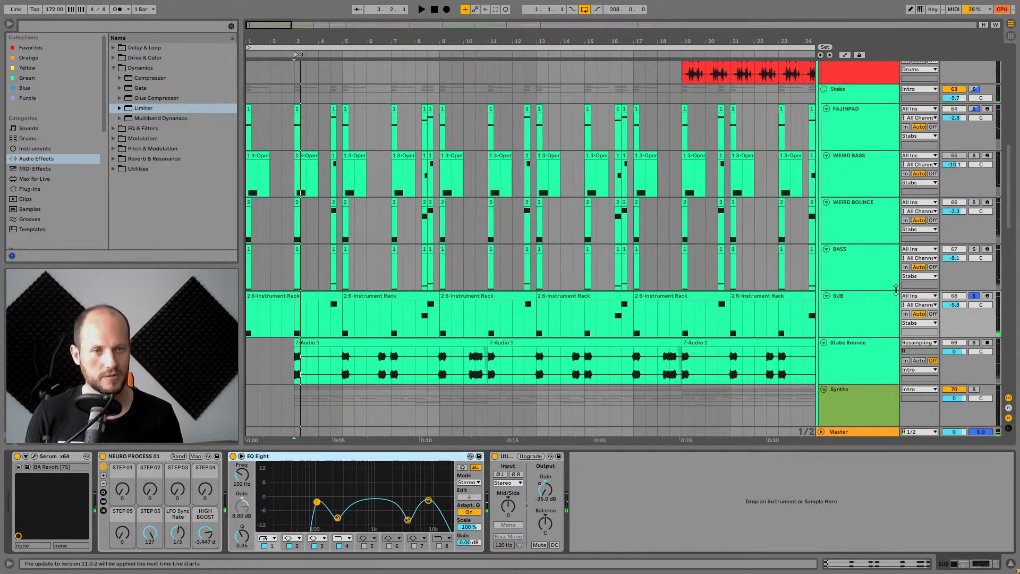
pyautogui.click(974, 295)
# Collapse the Stabs group and play the arrangement from bar 3.
pyautogui.scroll(-2, 839, 202)
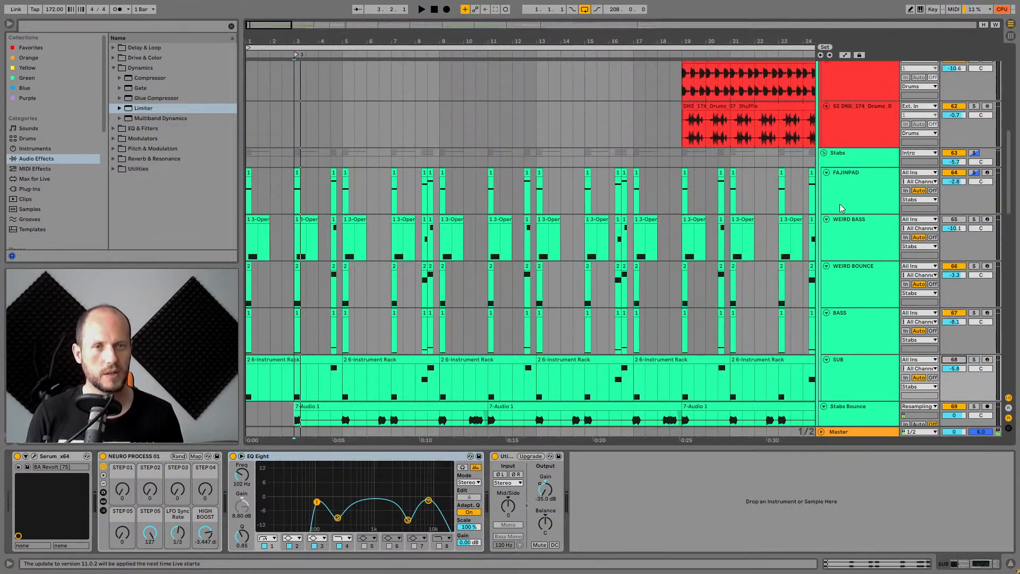
pyautogui.click(853, 277)
pyautogui.scroll(-3, 871, 295)
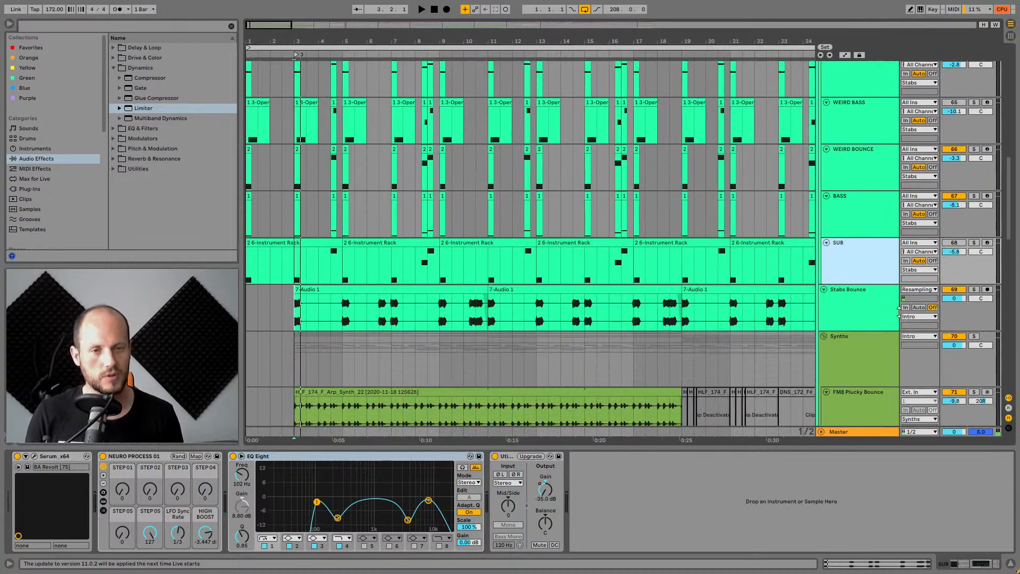
pyautogui.scroll(7, 883, 299)
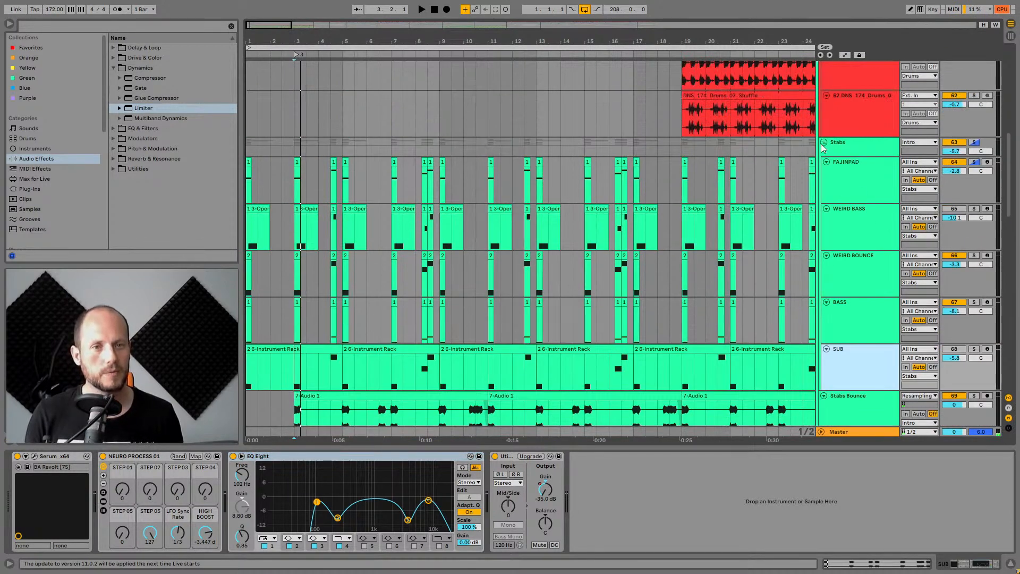
pyautogui.click(823, 143)
pyautogui.scroll(5, 847, 198)
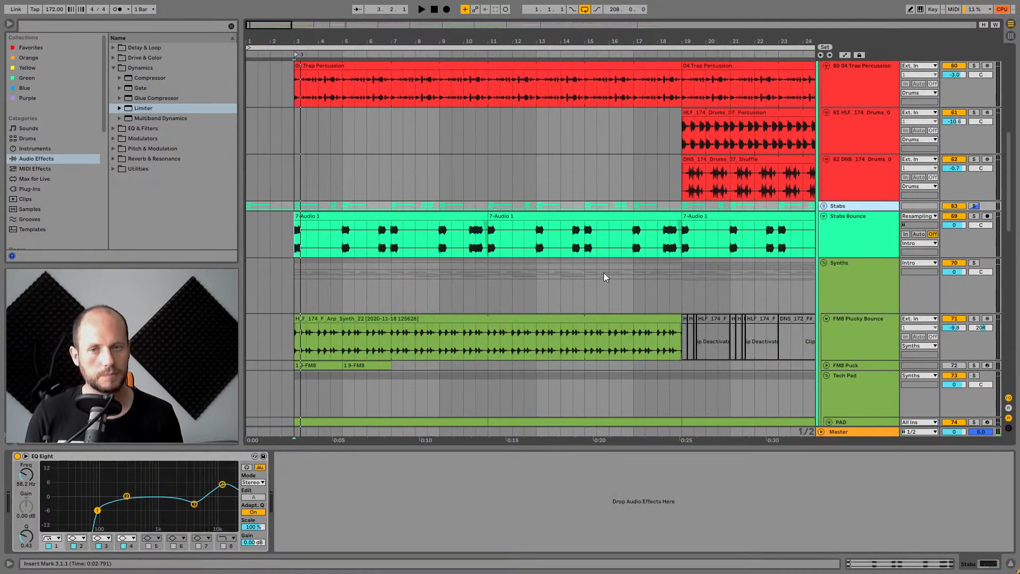
pyautogui.click(295, 248)
pyautogui.press('space')
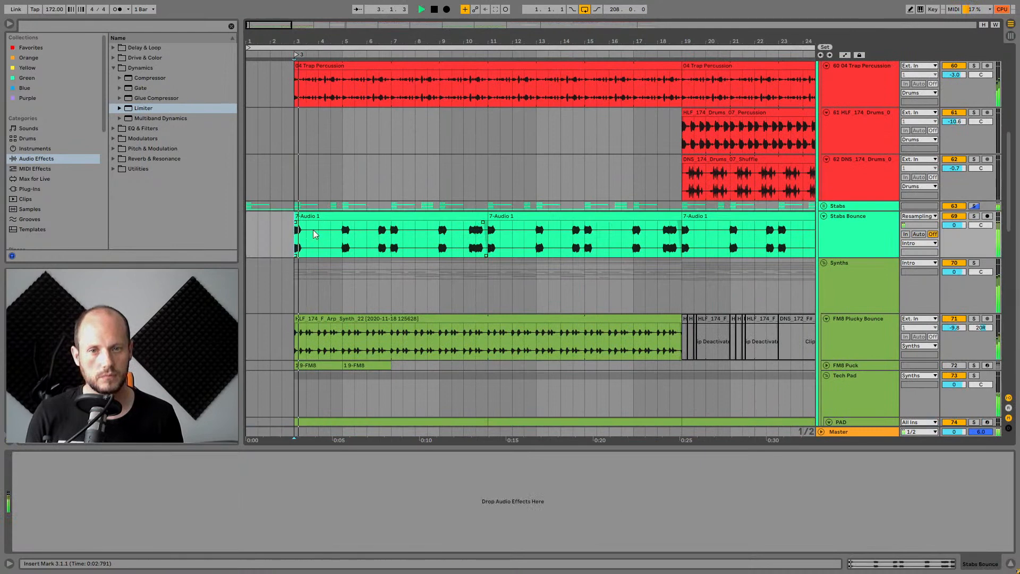
# Hide the device view and fold the Stabs Bounce track to a single row.
pyautogui.click(1008, 569)
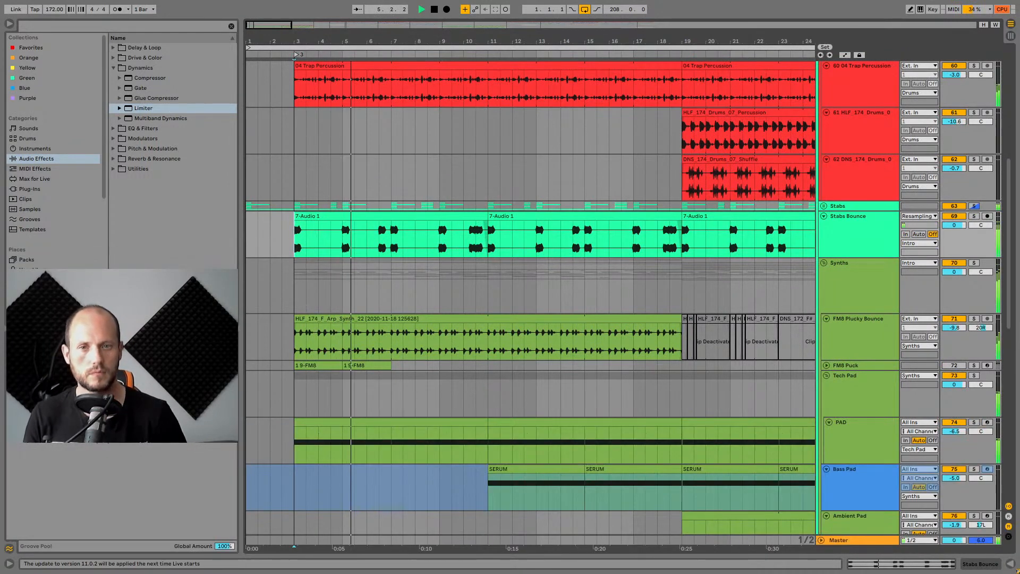
pyautogui.moveTo(640, 41); pyautogui.dragTo(639, 17)
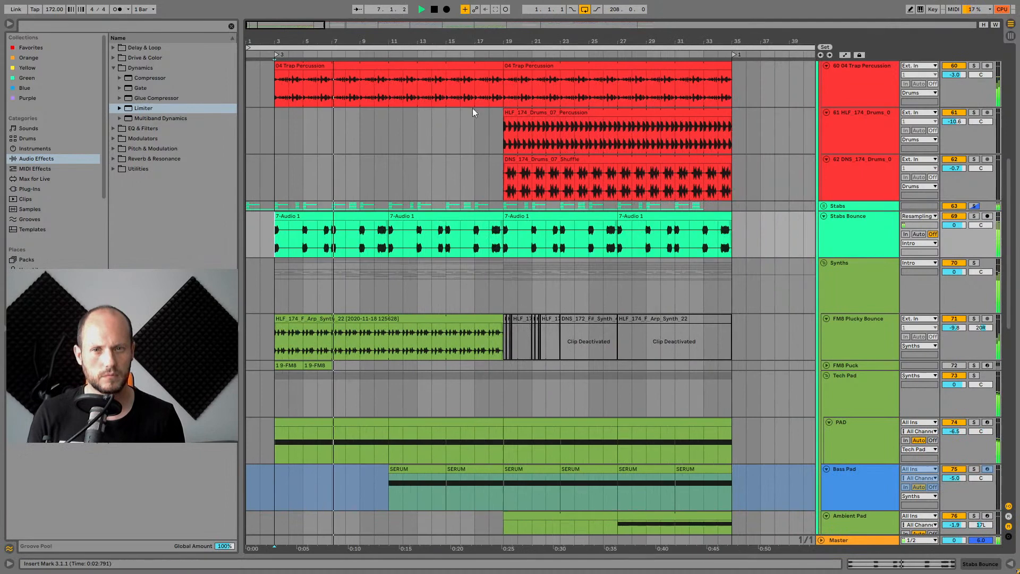
pyautogui.click(823, 217)
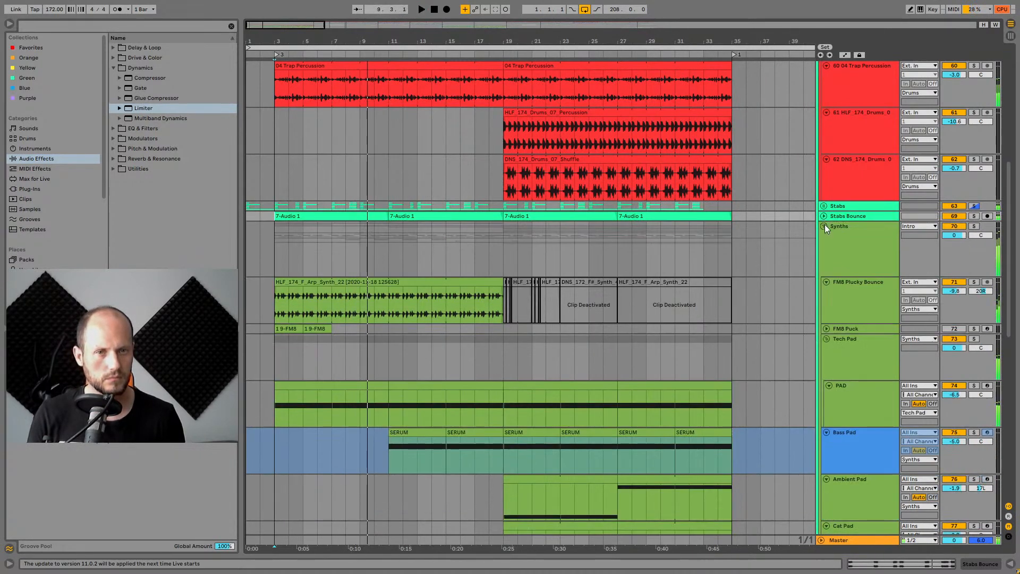
# Select the FM8 Plucky Bounce track in the Synths group and audition it.
pyautogui.click(839, 231)
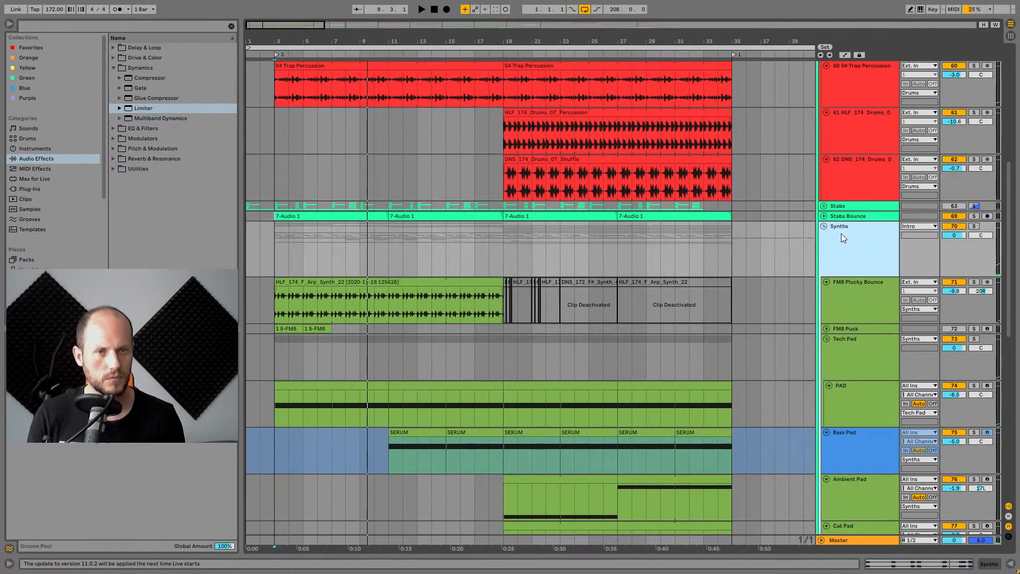
pyautogui.scroll(-1, 837, 234)
pyautogui.scroll(-1, 835, 234)
pyautogui.click(862, 274)
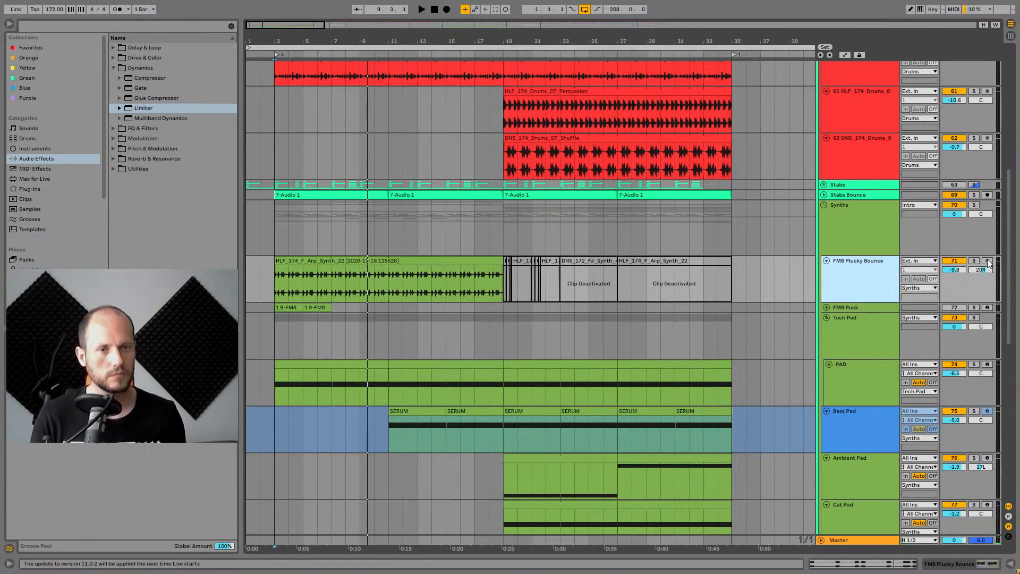
pyautogui.press('space')
pyautogui.press('space')
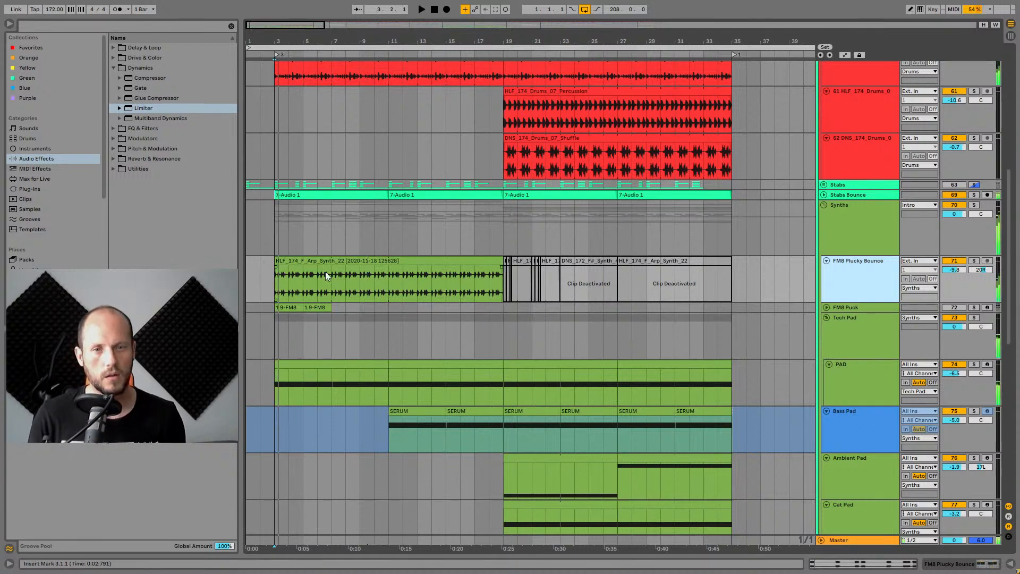
# Solo the Synths group and play it back from the FM8 Plucky Bounce clip.
pyautogui.click(974, 205)
pyautogui.press('space')
pyautogui.click(363, 259)
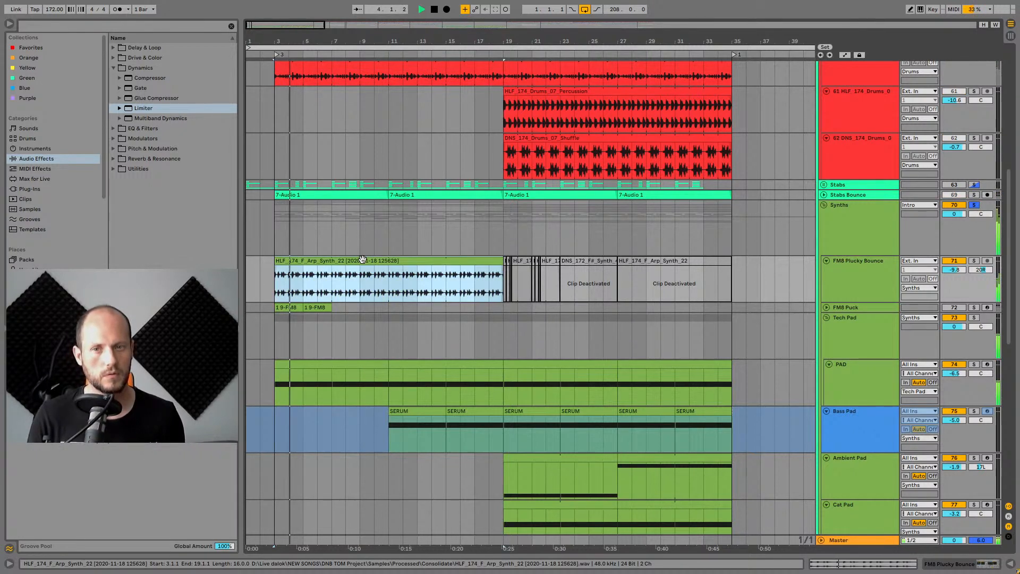
# Unfold the FM8 Puck track, solo FM8 Plucky Bounce and audition it briefly.
pyautogui.click(827, 307)
pyautogui.scroll(-1, 826, 302)
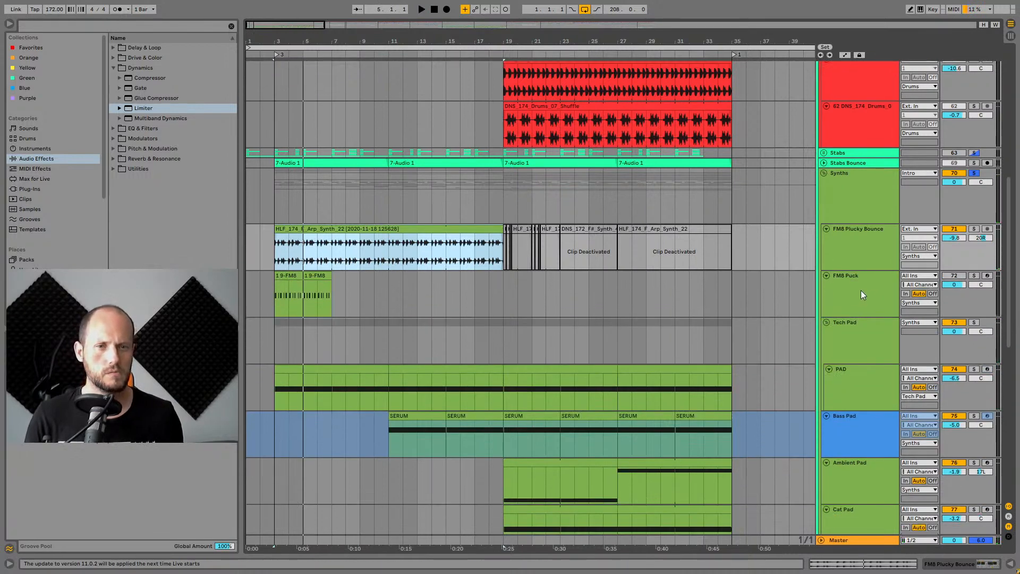
pyautogui.click(948, 238)
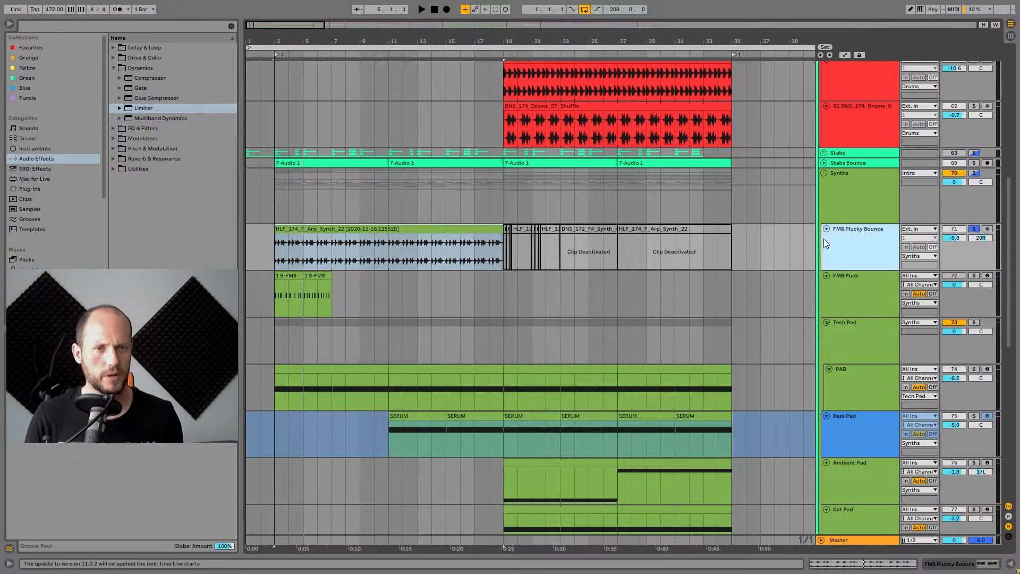
pyautogui.press('space')
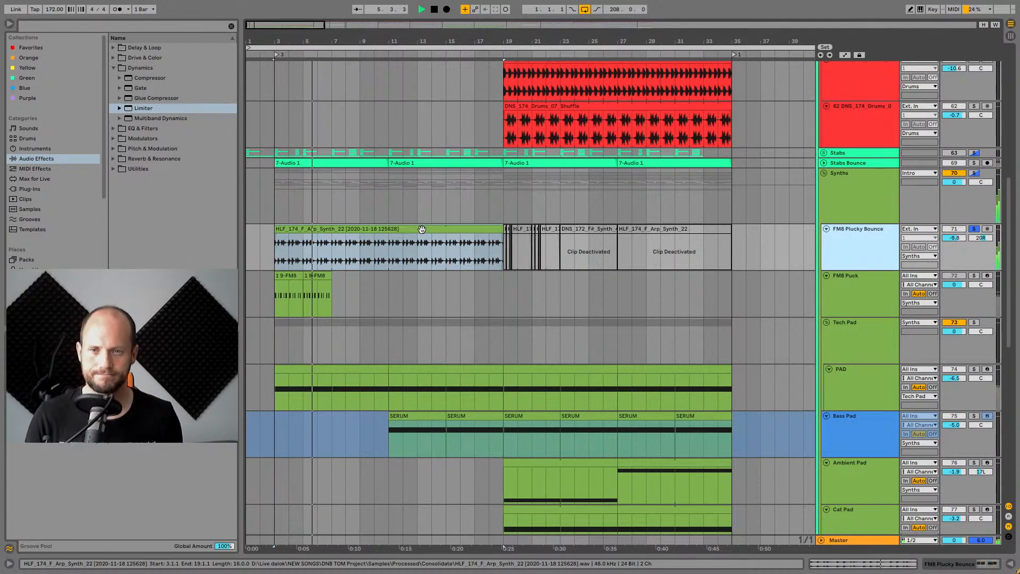
pyautogui.press('space')
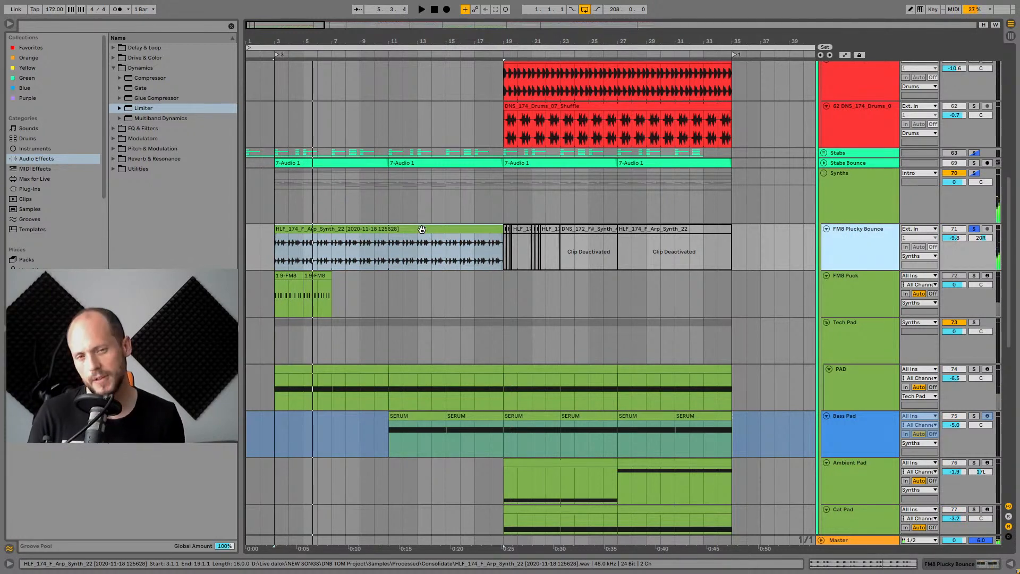
# Solo the FM8 Puck track, open its device chain and play it from its clip.
pyautogui.click(842, 278)
pyautogui.click(973, 276)
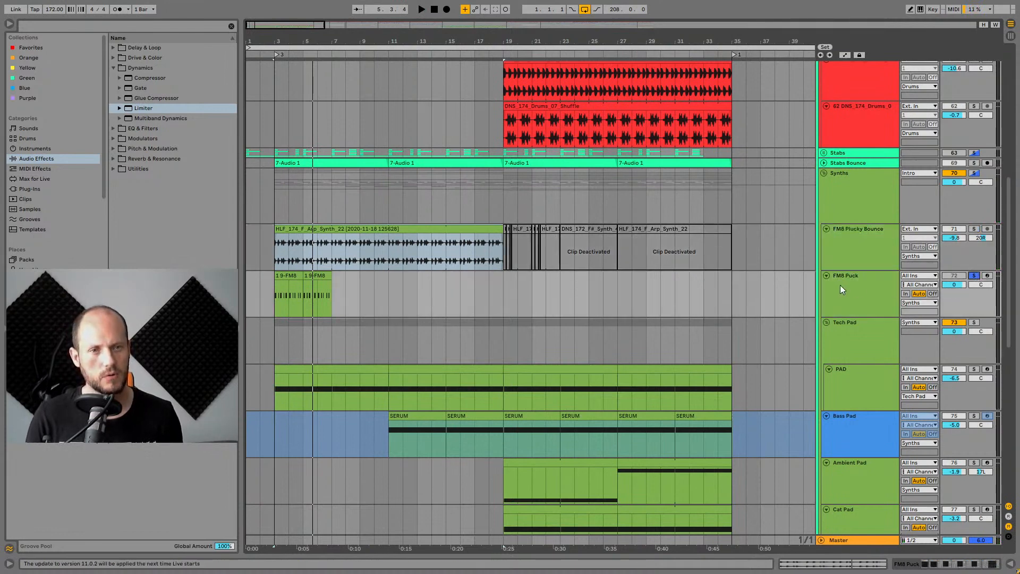
pyautogui.doubleClick(839, 285)
pyautogui.press('space')
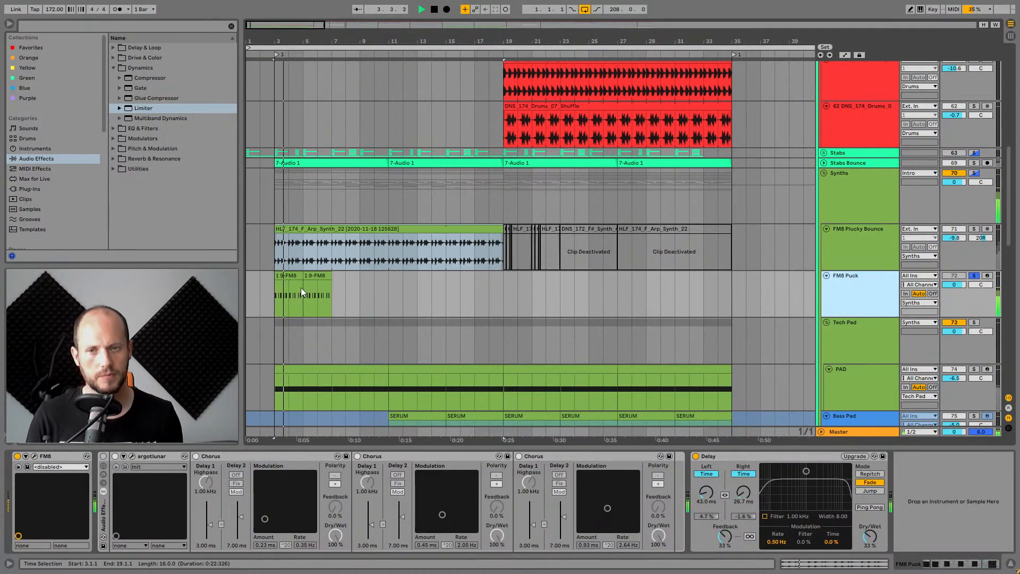
pyautogui.click(290, 275)
pyautogui.scroll(-3, 290, 275)
pyautogui.press('space')
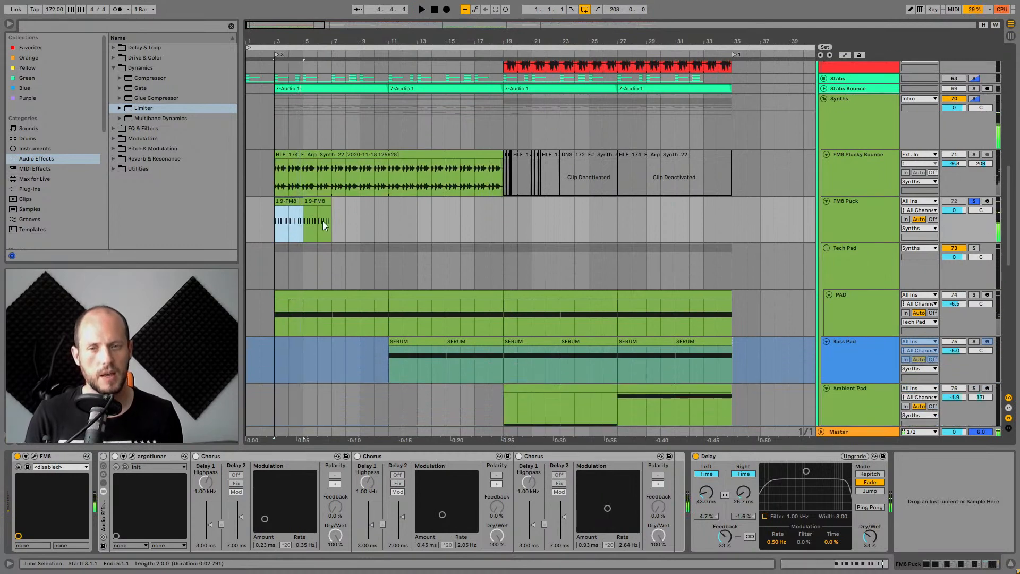
# Compare the device chains of the FM8 Plucky Bounce and FM8 Puck tracks.
pyautogui.click(283, 156)
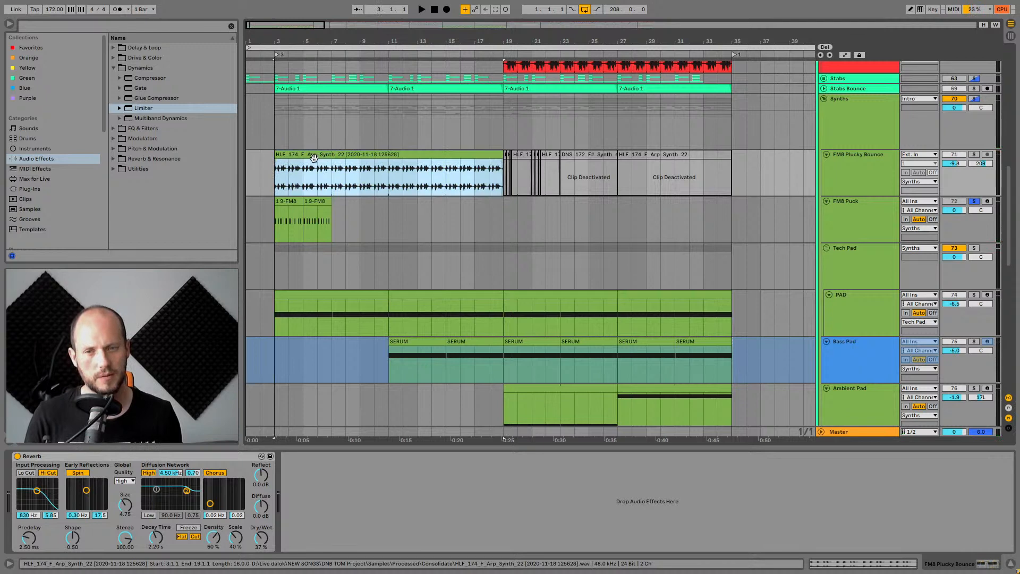
pyautogui.click(289, 215)
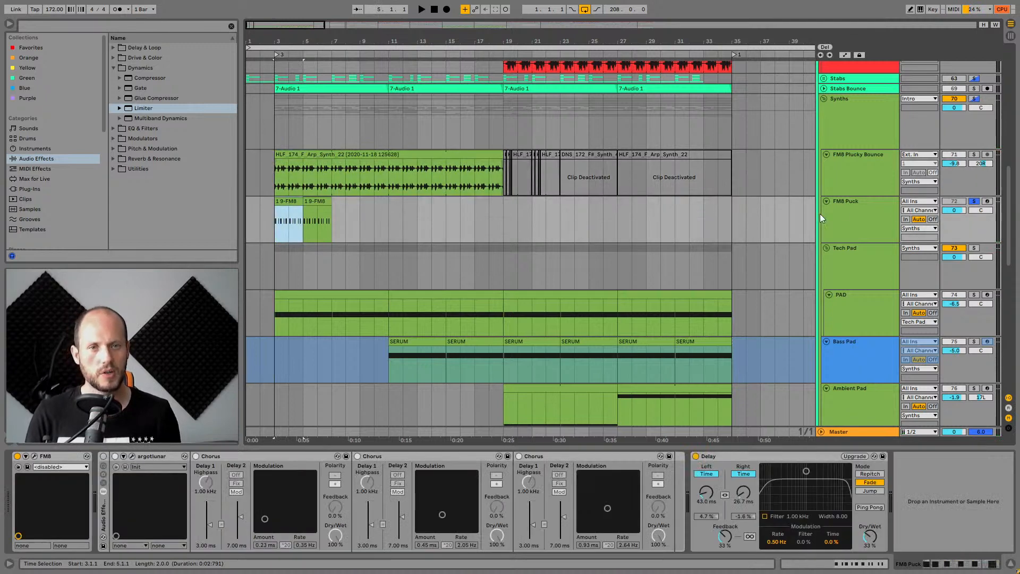
pyautogui.click(856, 200)
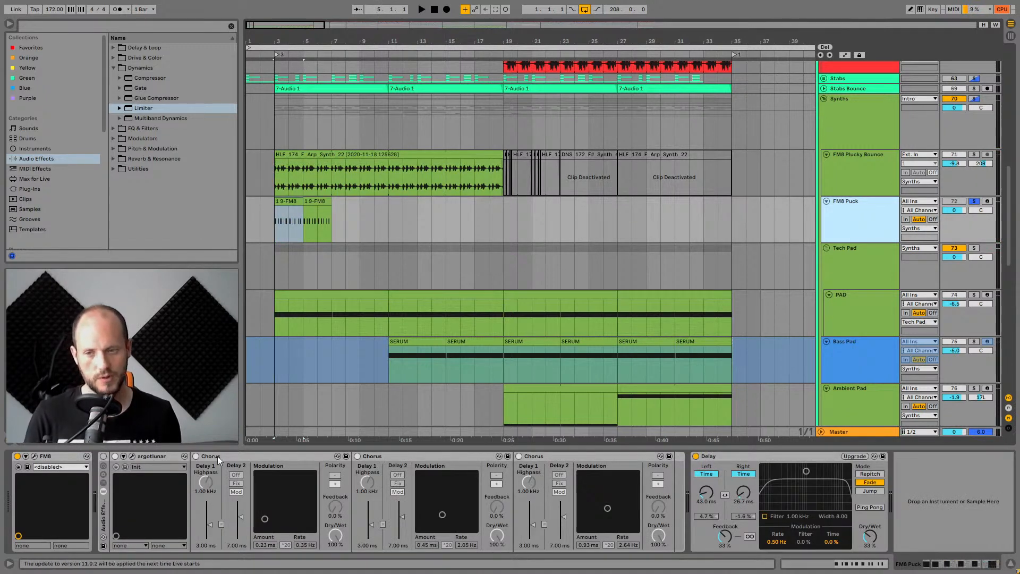
# Open the FM8 Puck's FM8 plugin window and inspect its operators, arpeggiator and operator envelopes.
pyautogui.click(33, 456)
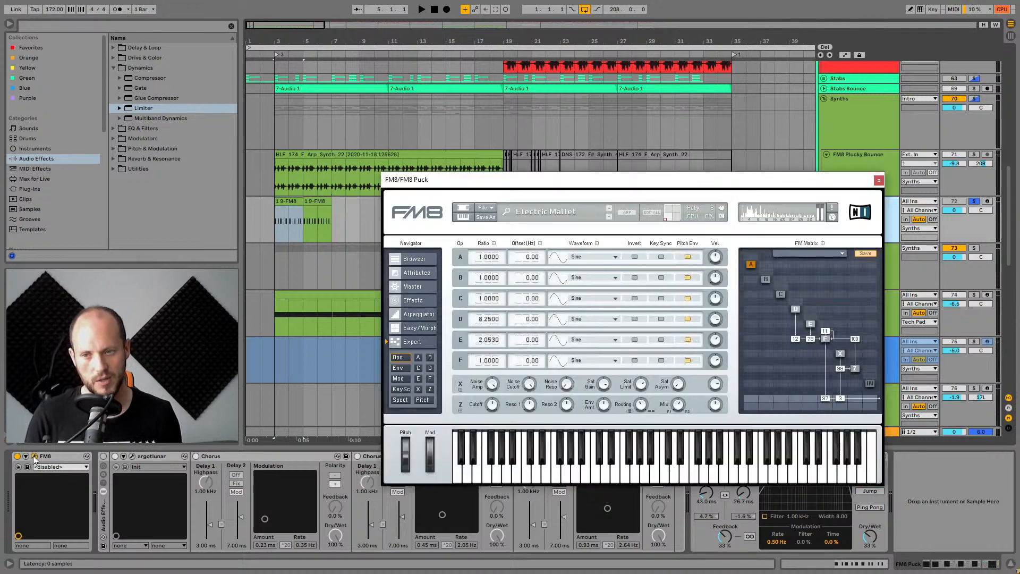
pyautogui.moveTo(745, 187); pyautogui.dragTo(537, 112)
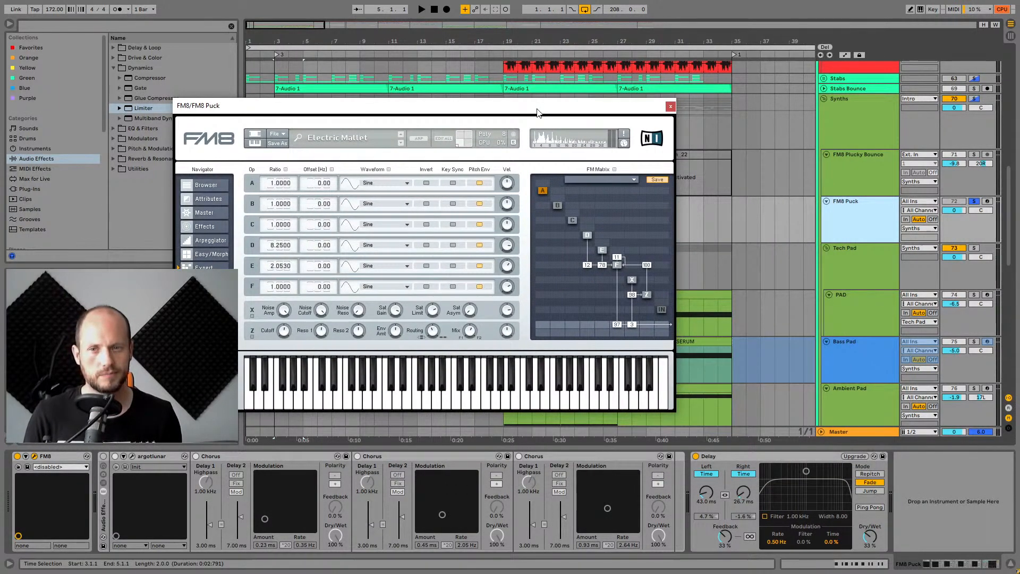
pyautogui.click(602, 250)
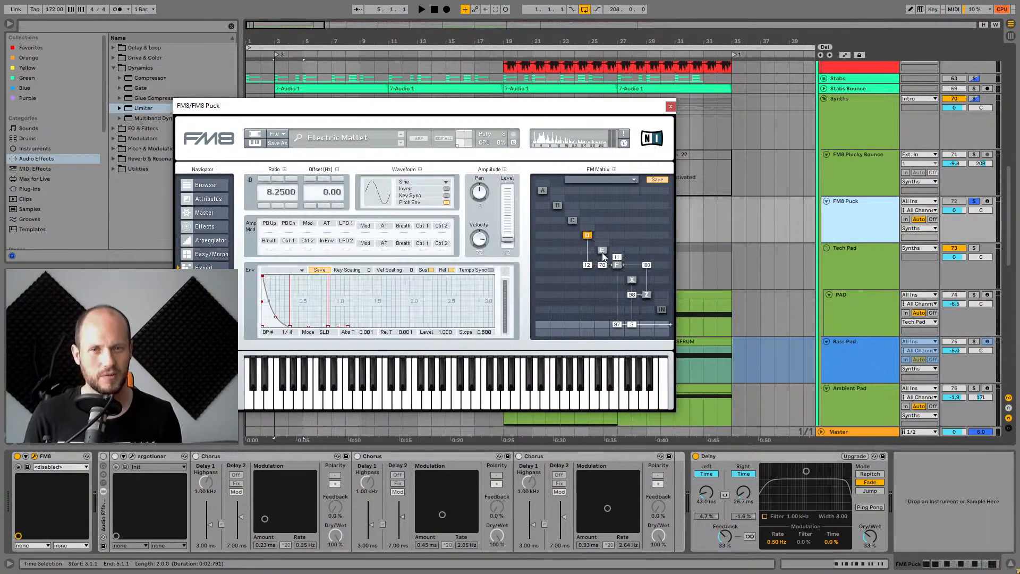
pyautogui.click(617, 265)
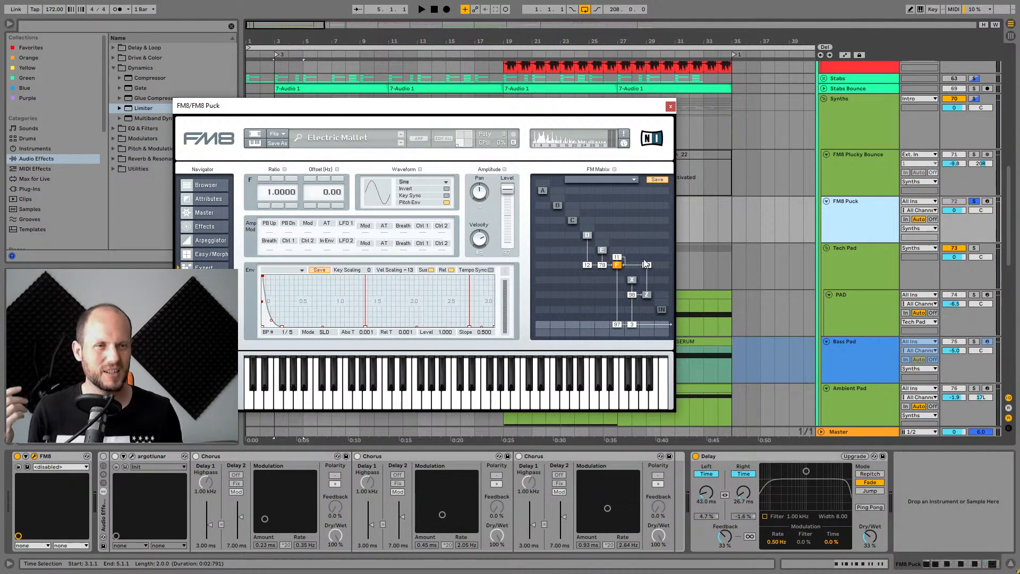
pyautogui.click(602, 251)
pyautogui.click(588, 236)
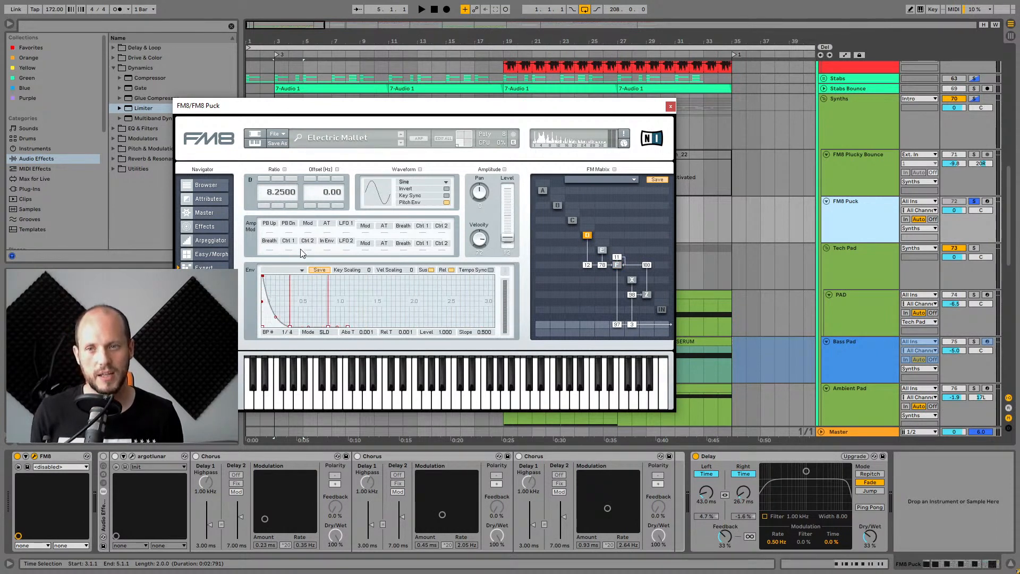
pyautogui.click(208, 241)
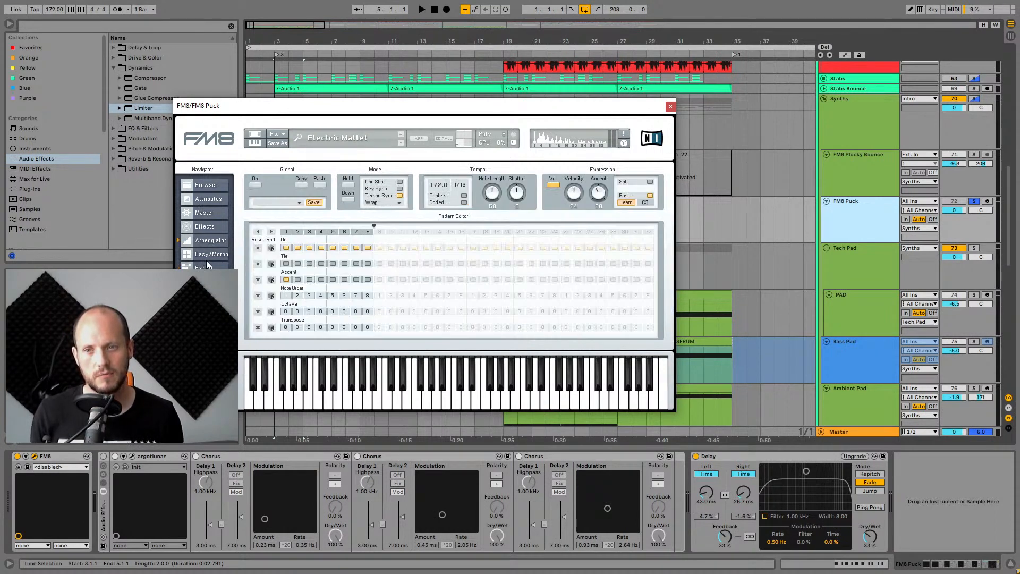
pyautogui.click(205, 268)
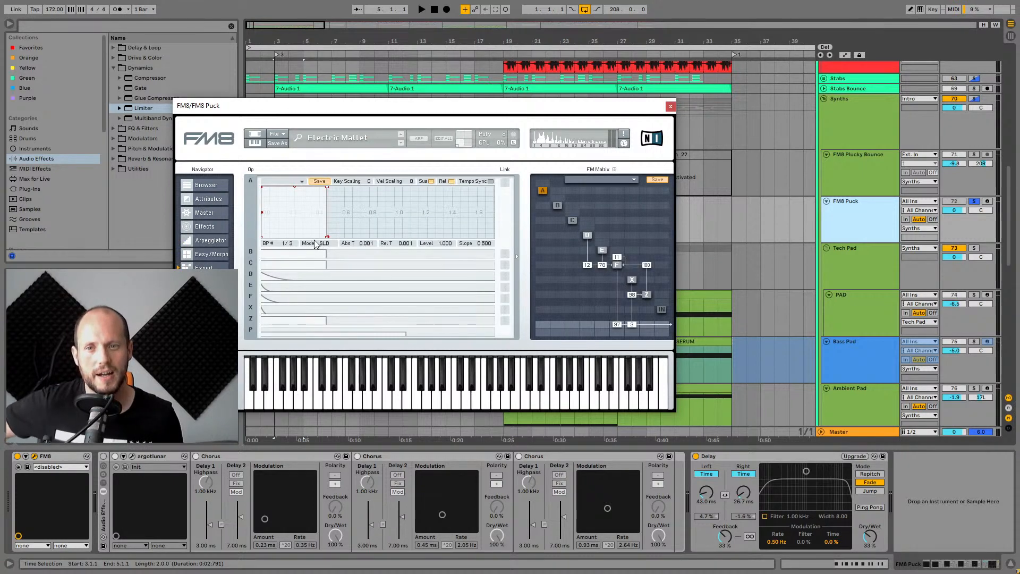
pyautogui.click(282, 275)
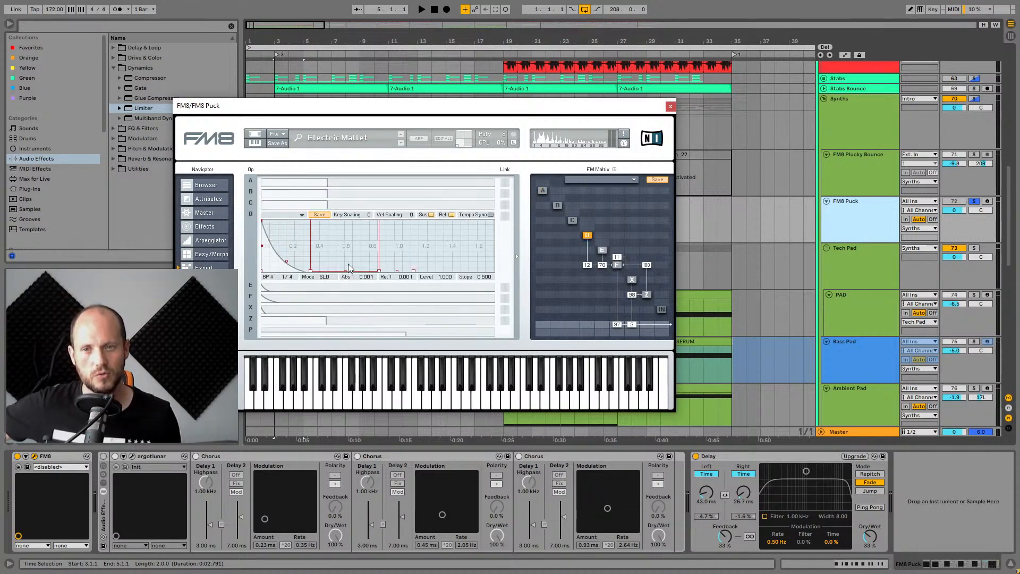
# Reshape operator D's envelope by moving its breakpoints, then audition the result.
pyautogui.moveTo(347, 268); pyautogui.dragTo(350, 236)
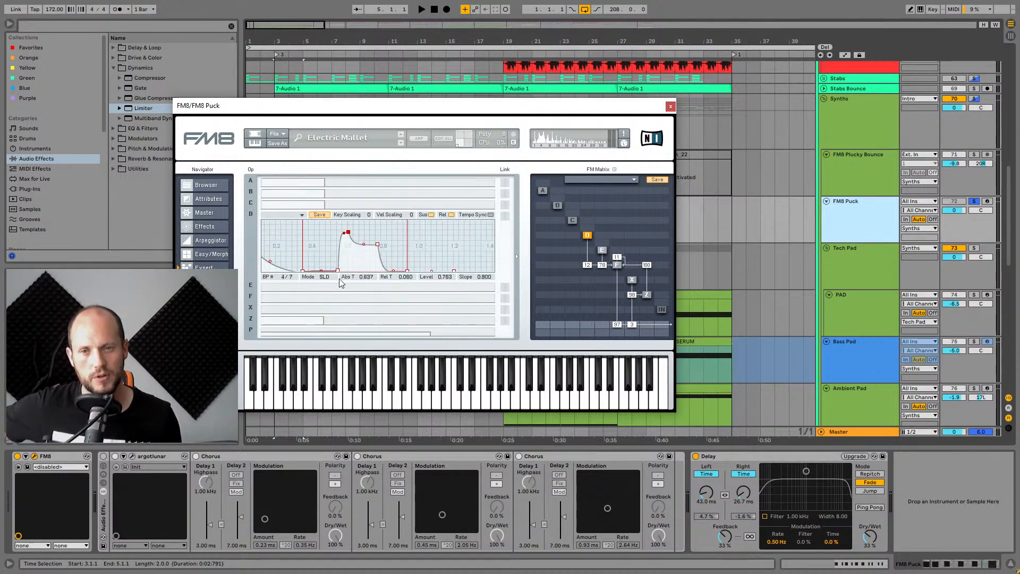
pyautogui.moveTo(338, 271); pyautogui.dragTo(362, 269)
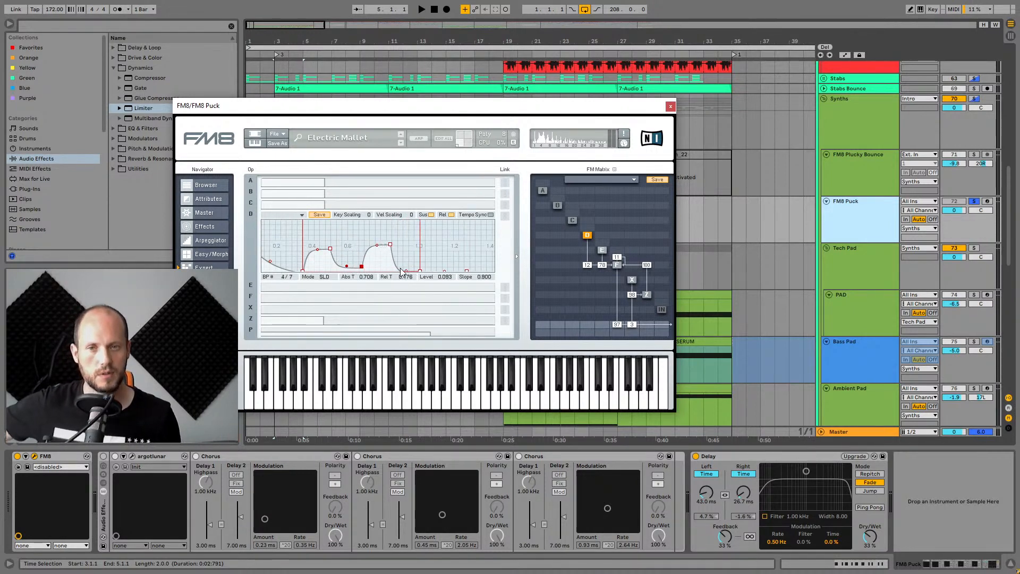
pyautogui.moveTo(408, 261); pyautogui.dragTo(416, 237)
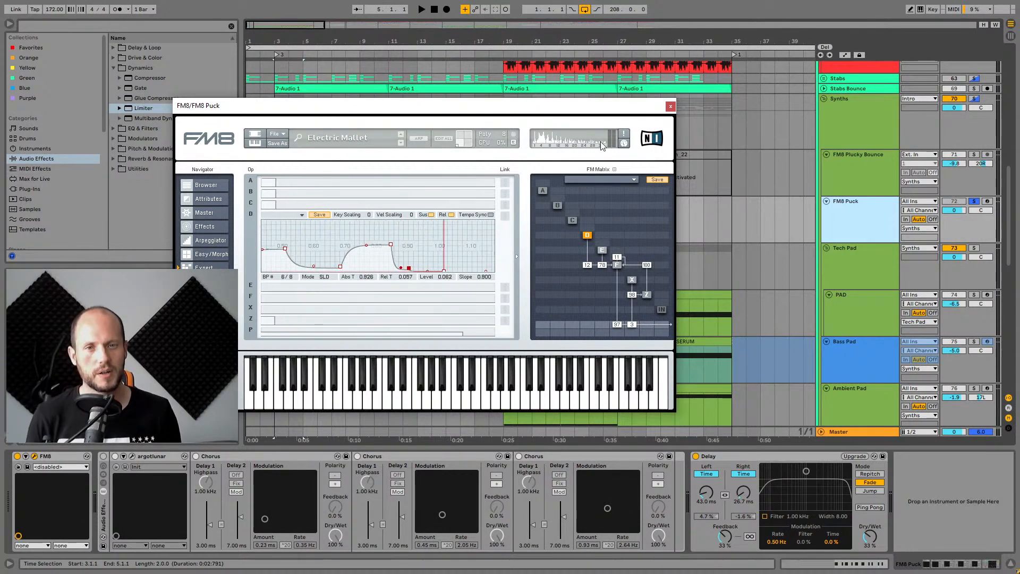
pyautogui.click(589, 235)
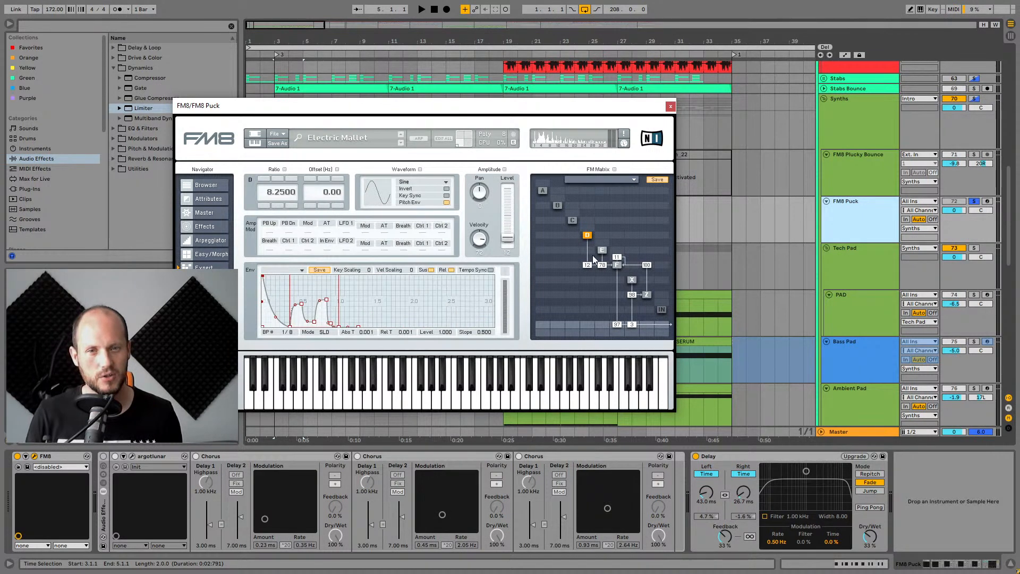
pyautogui.press('space')
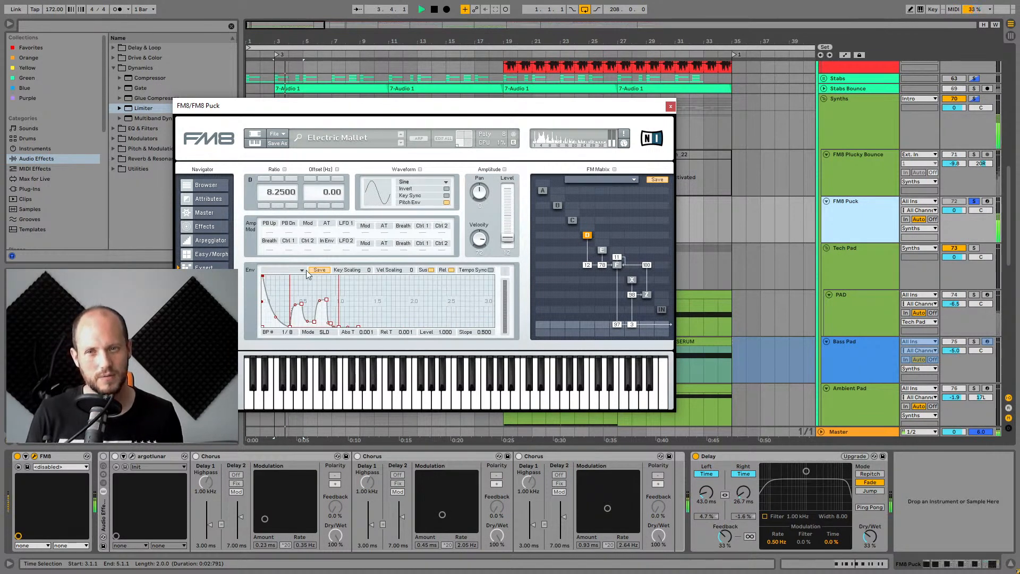
# Switch off FM8's internal Chorus/Delay effect and return to the operator page.
pyautogui.click(197, 229)
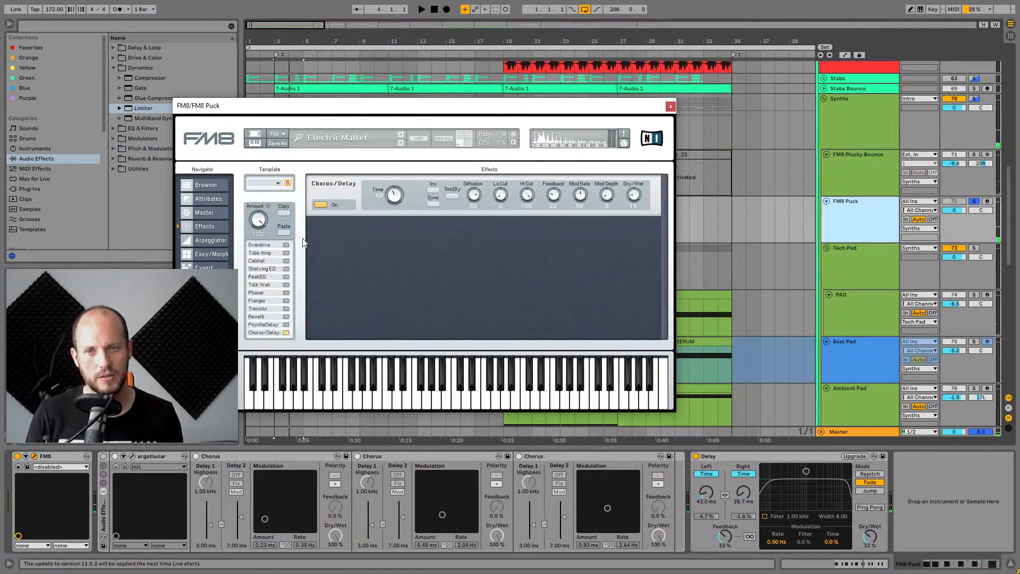
pyautogui.click(286, 332)
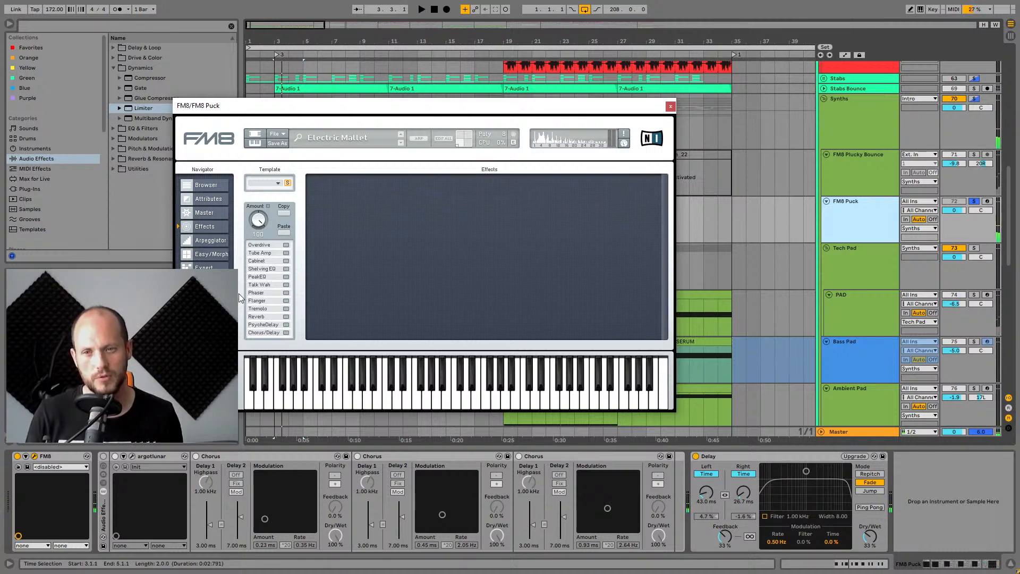
pyautogui.click(213, 267)
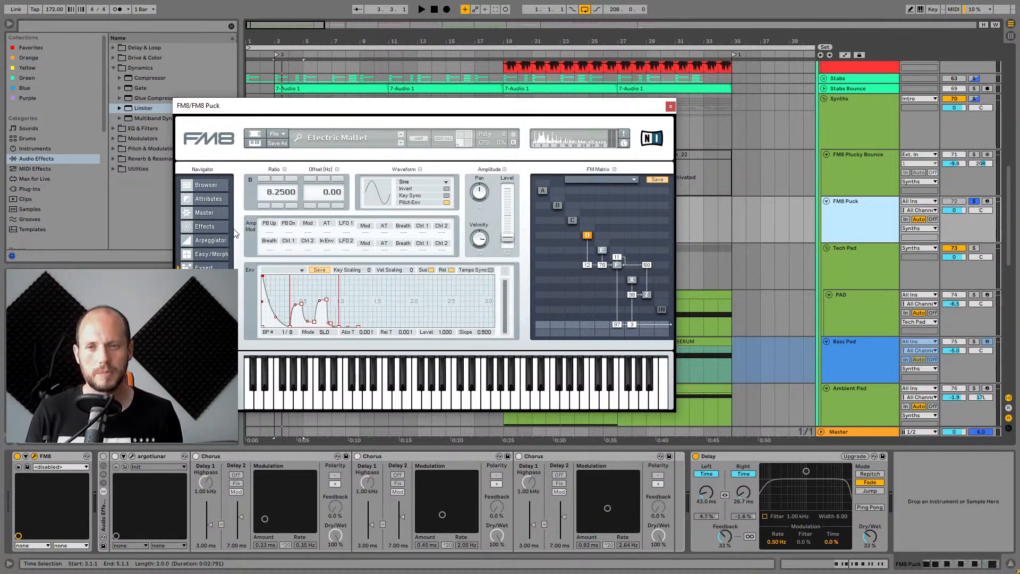
# Activate the Audio Effect Rack after FM8 on the FM8 Puck track and play it back.
pyautogui.click(154, 456)
pyautogui.click(301, 455)
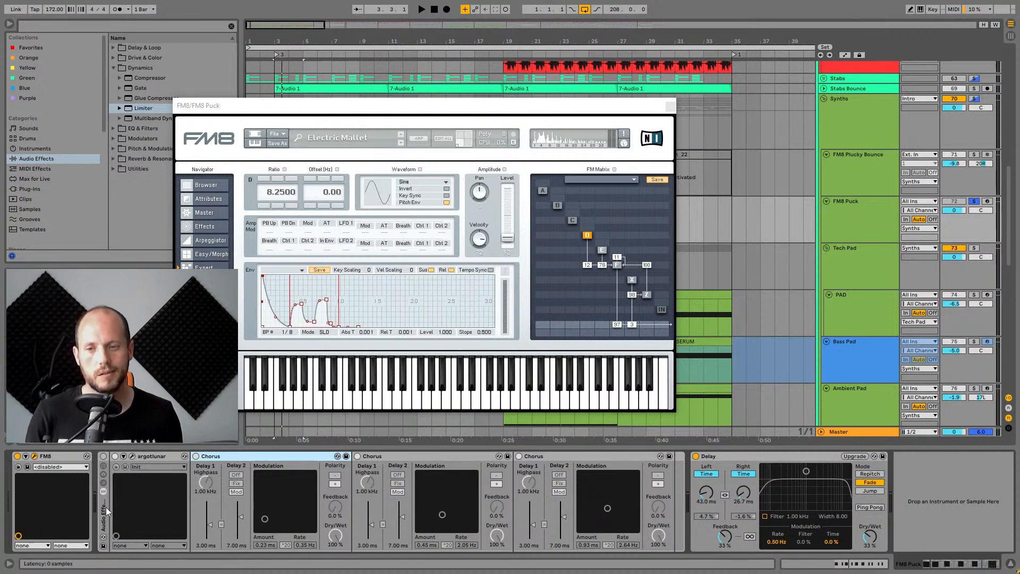
pyautogui.click(151, 457)
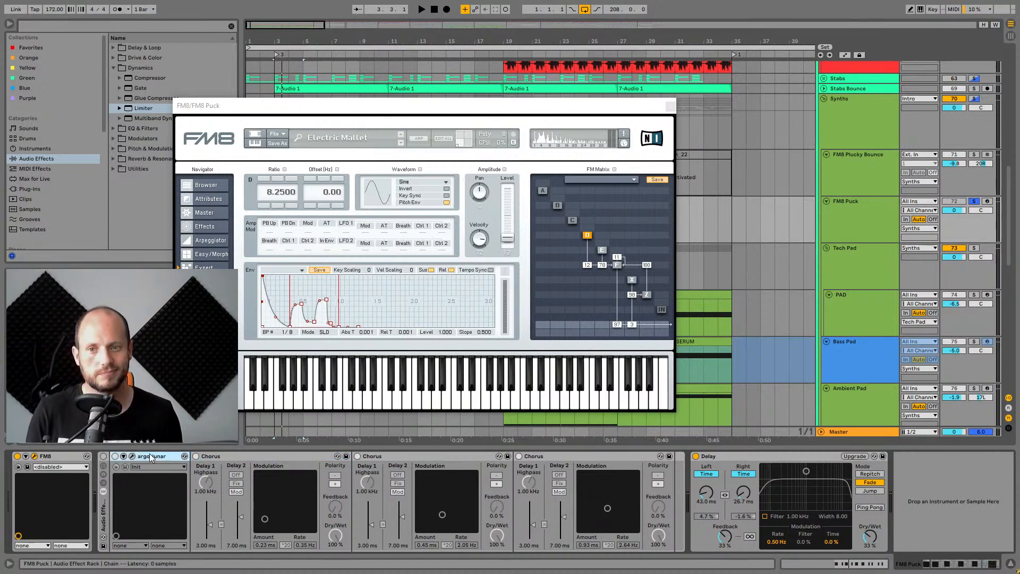
pyautogui.click(103, 456)
pyautogui.click(103, 514)
pyautogui.press('space')
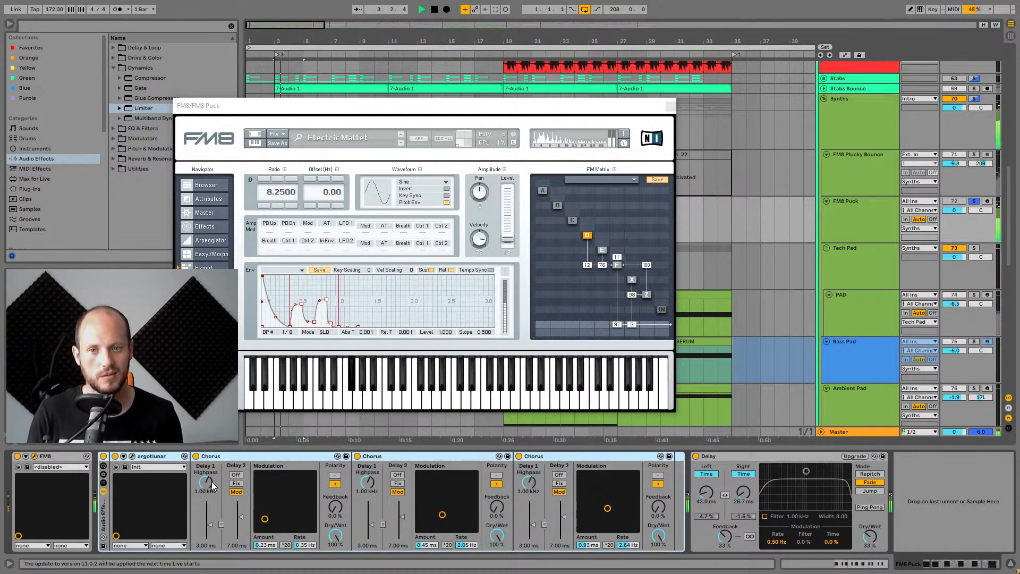
# Close the FM8 window and review the rack's argotlunar, Chorus and Delay devices while auditioning.
pyautogui.press('space')
pyautogui.click(670, 106)
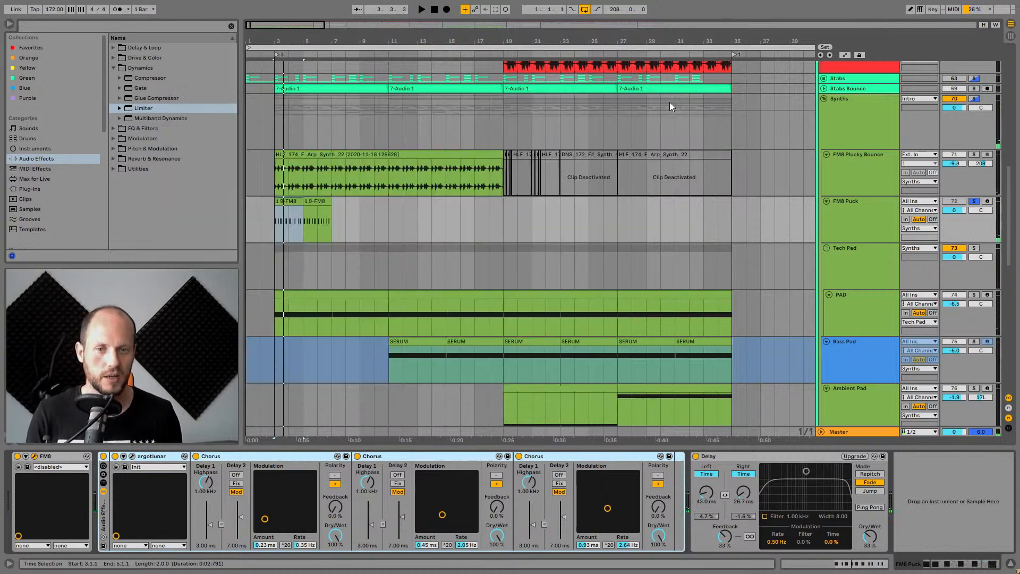
pyautogui.click(229, 466)
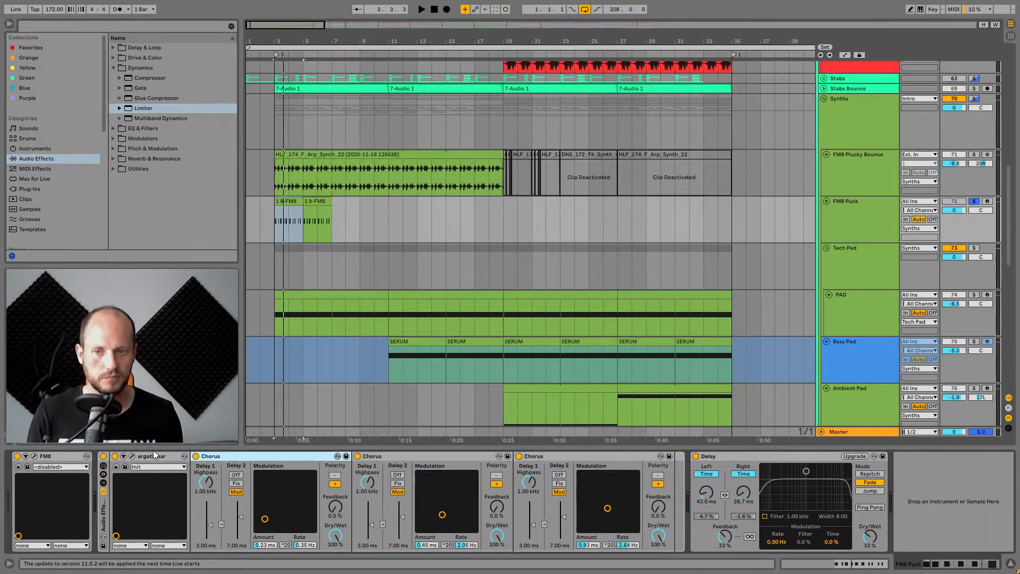
pyautogui.click(446, 458)
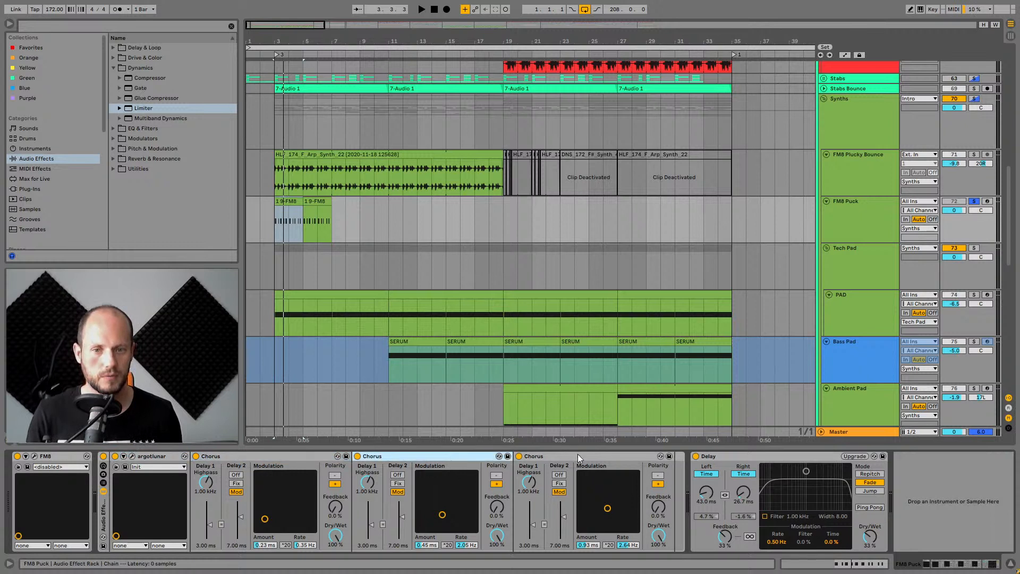
pyautogui.click(578, 454)
pyautogui.click(450, 457)
pyautogui.click(279, 456)
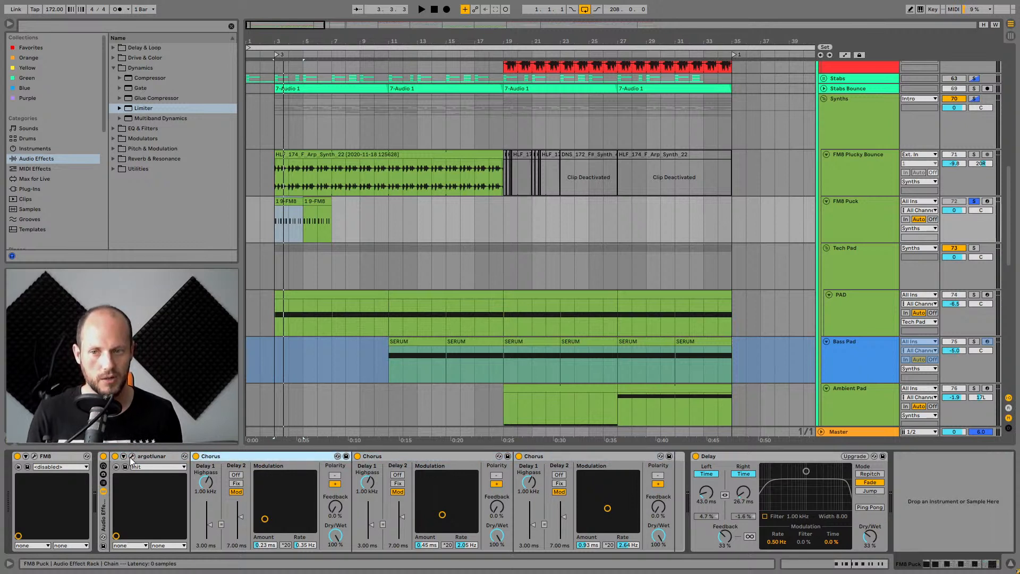
pyautogui.press('space')
pyautogui.press('space')
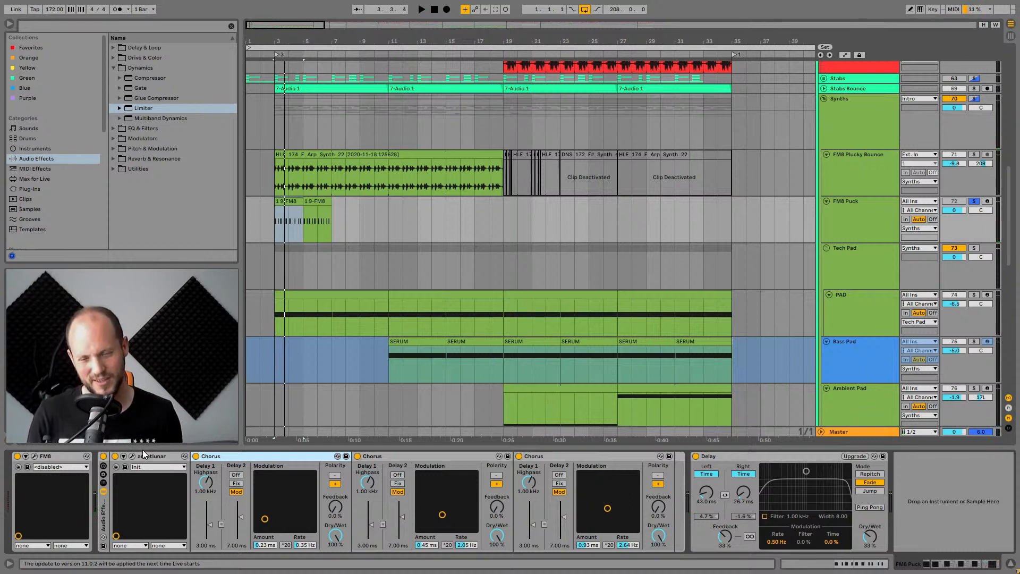
# Open the argotlunar plugin window on the FM8 Puck rack, audition the track, then close the window.
pyautogui.click(156, 457)
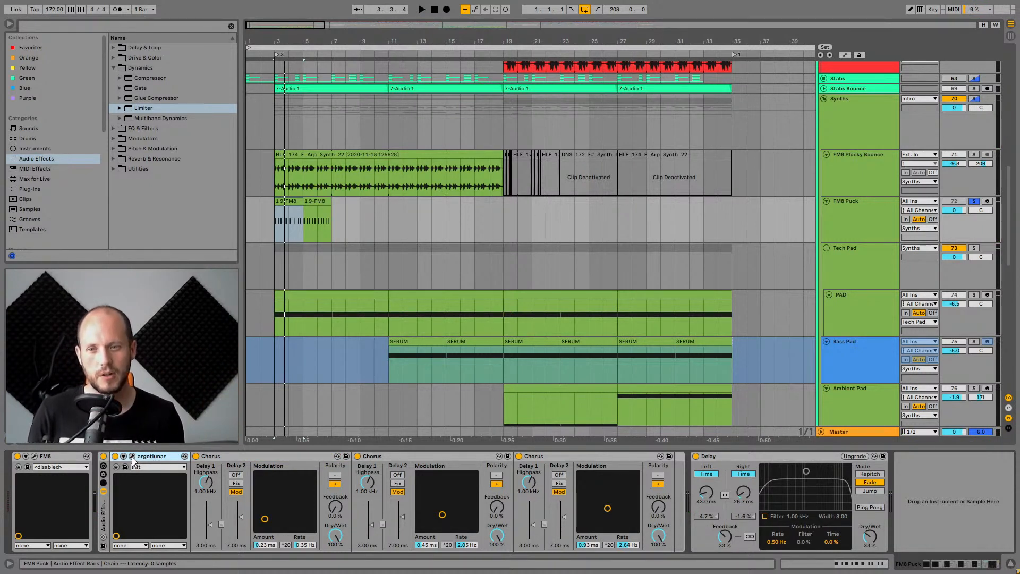
pyautogui.click(132, 456)
pyautogui.moveTo(656, 114); pyautogui.dragTo(536, 232)
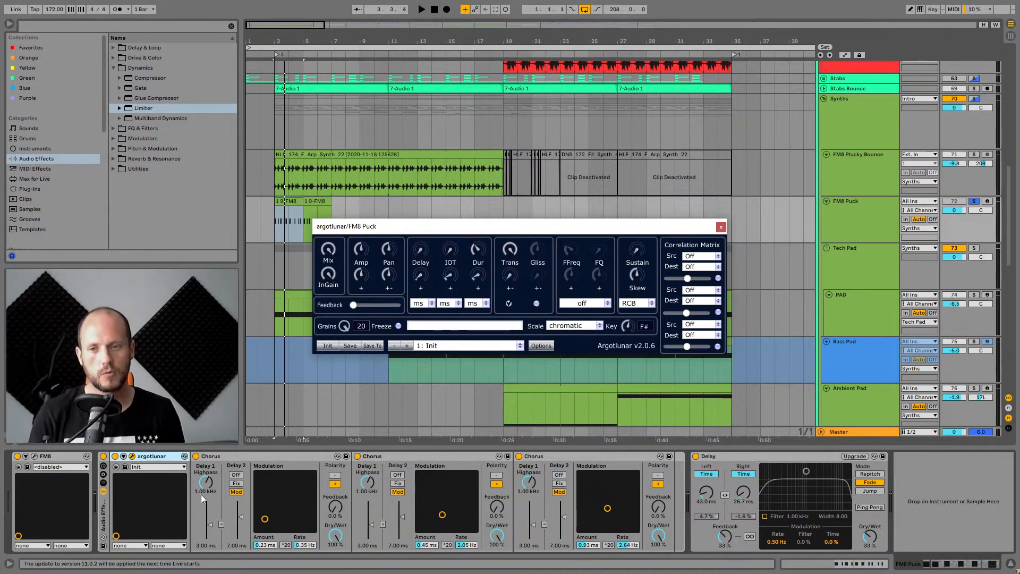
pyautogui.press('space')
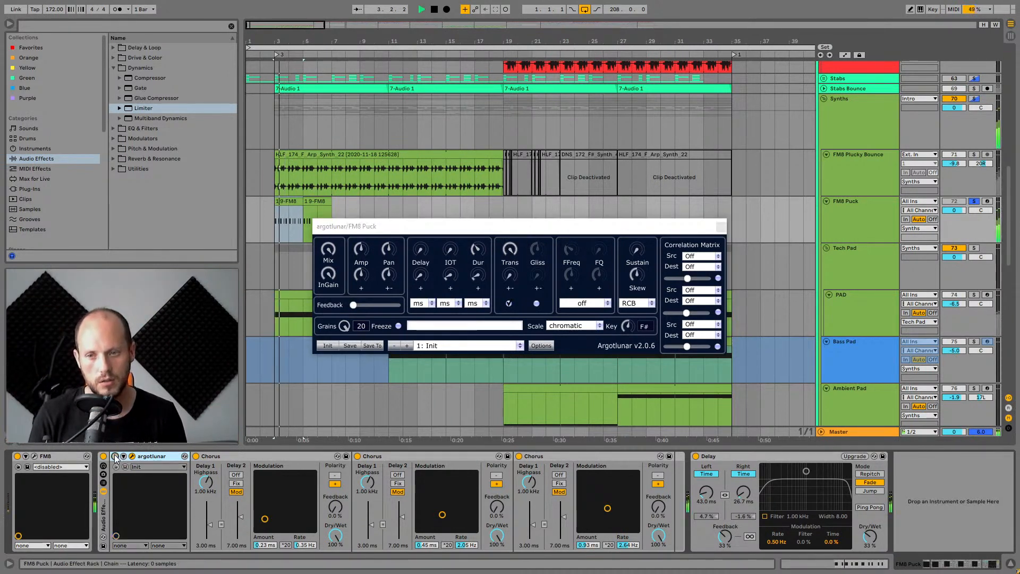
pyautogui.press('space')
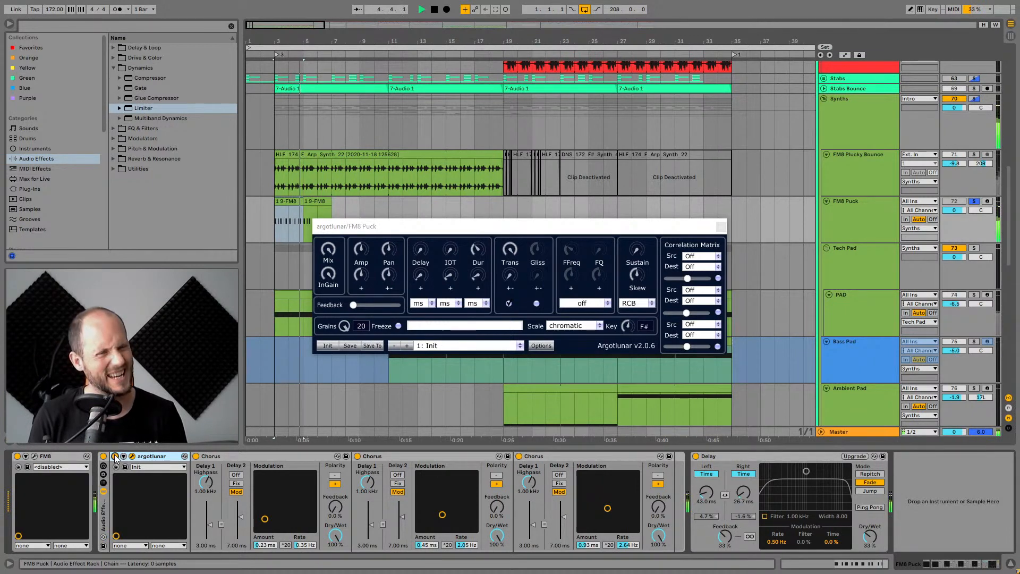
pyautogui.click(721, 227)
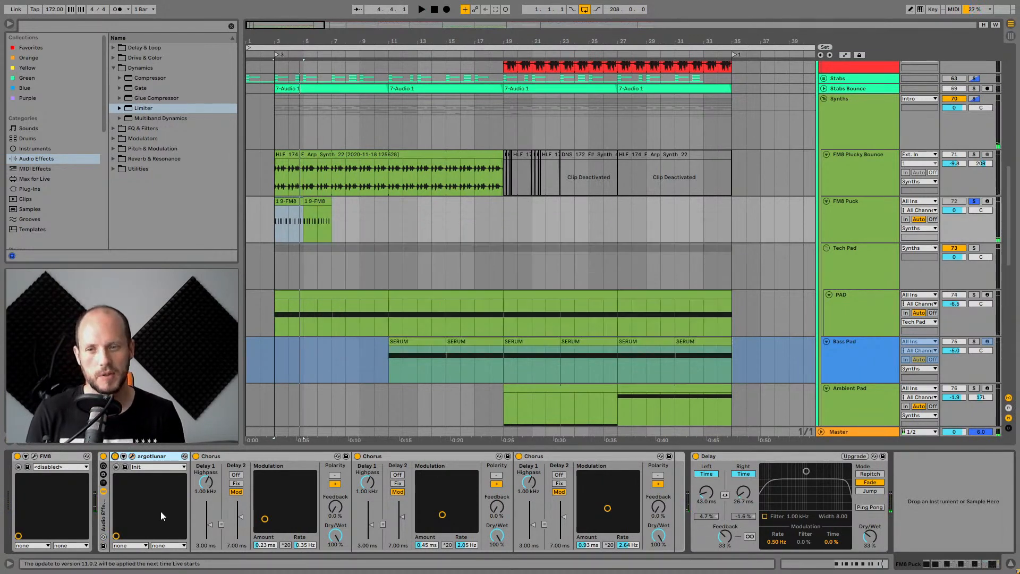
# Collapse and expand the Audio Effect Rack's devices and toggle the rack while auditioning FM8 Puck.
pyautogui.click(103, 491)
pyautogui.click(158, 456)
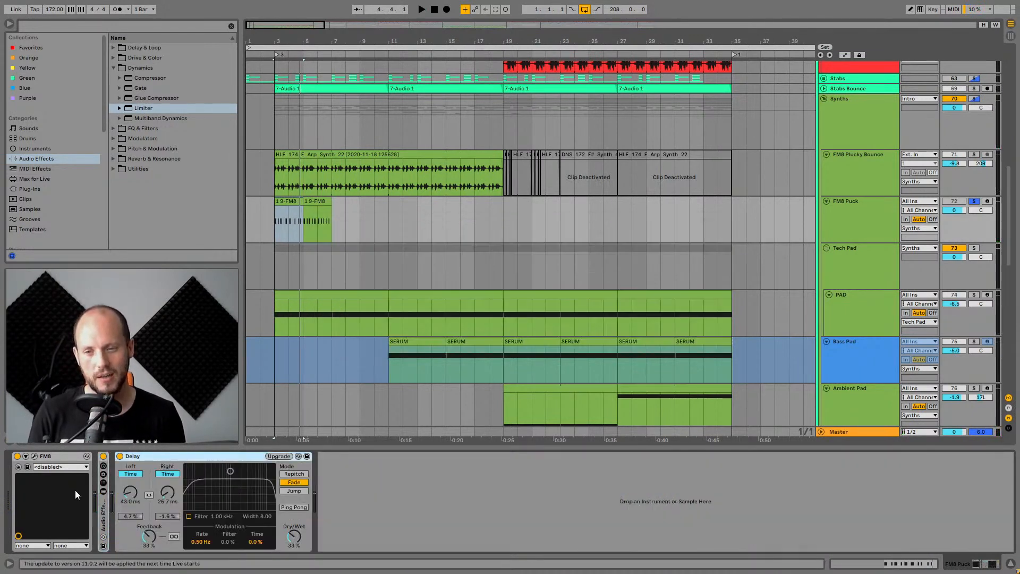
pyautogui.click(62, 457)
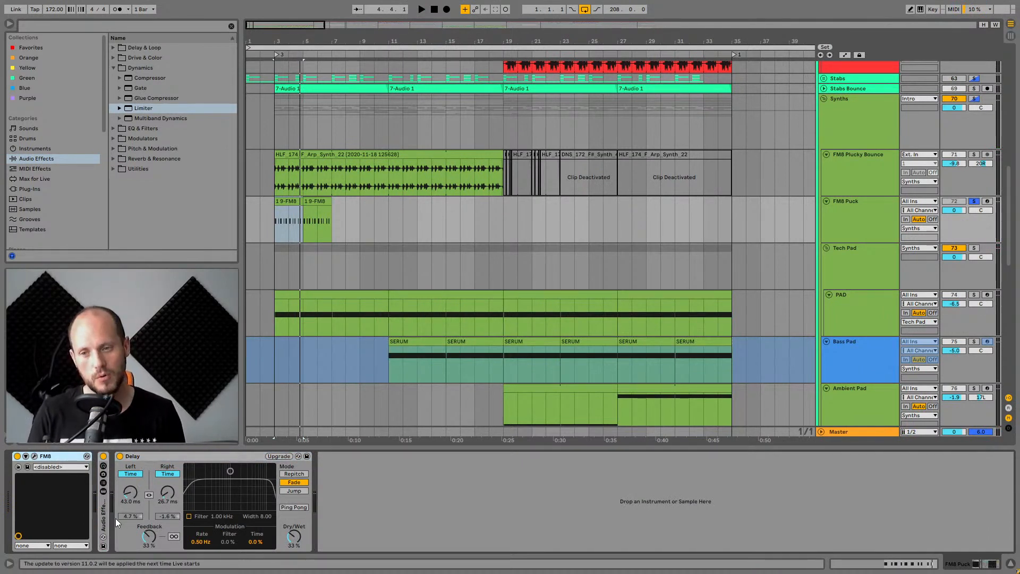
pyautogui.click(103, 491)
pyautogui.click(103, 456)
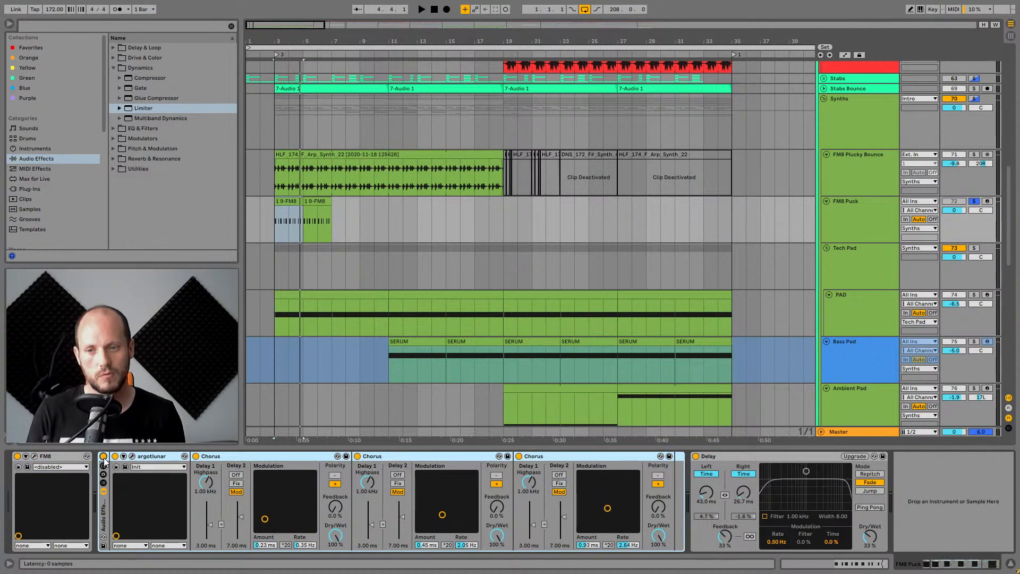
pyautogui.press('space')
pyautogui.press('space')
pyautogui.click(104, 455)
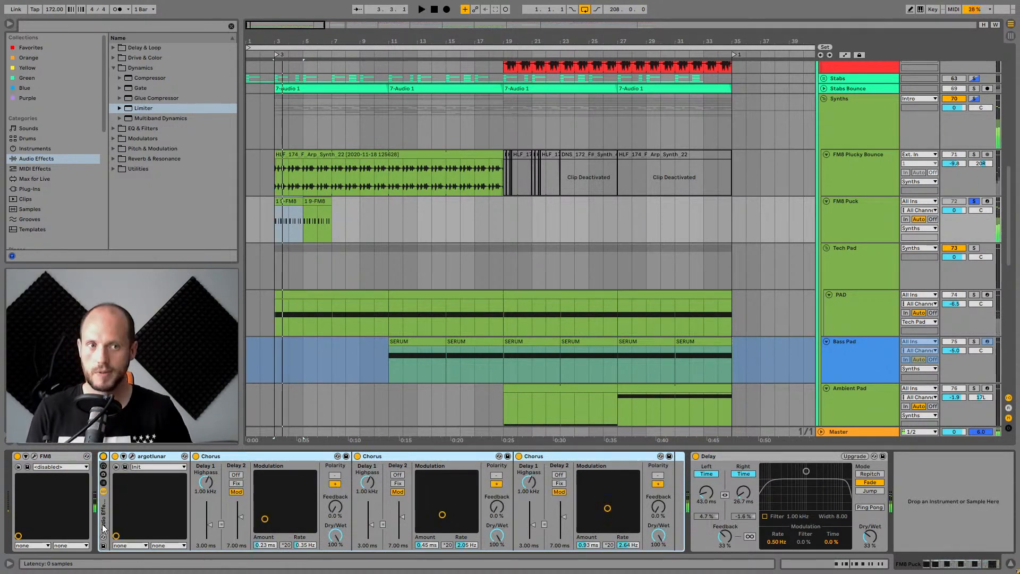
pyautogui.click(145, 458)
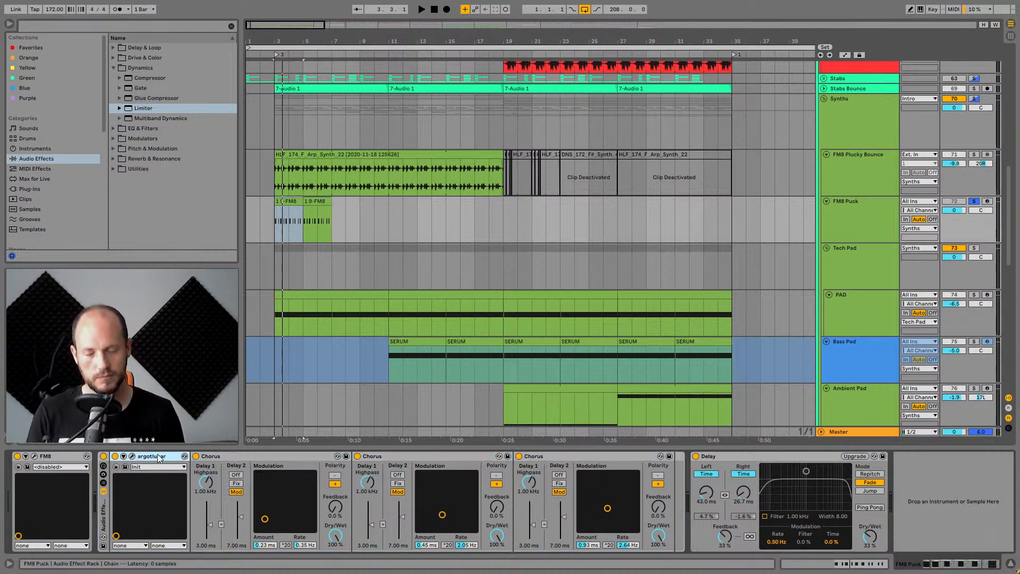
# Solo the FM8 Plucky Bounce track and then the FM8 Puck track, auditioning each.
pyautogui.click(280, 216)
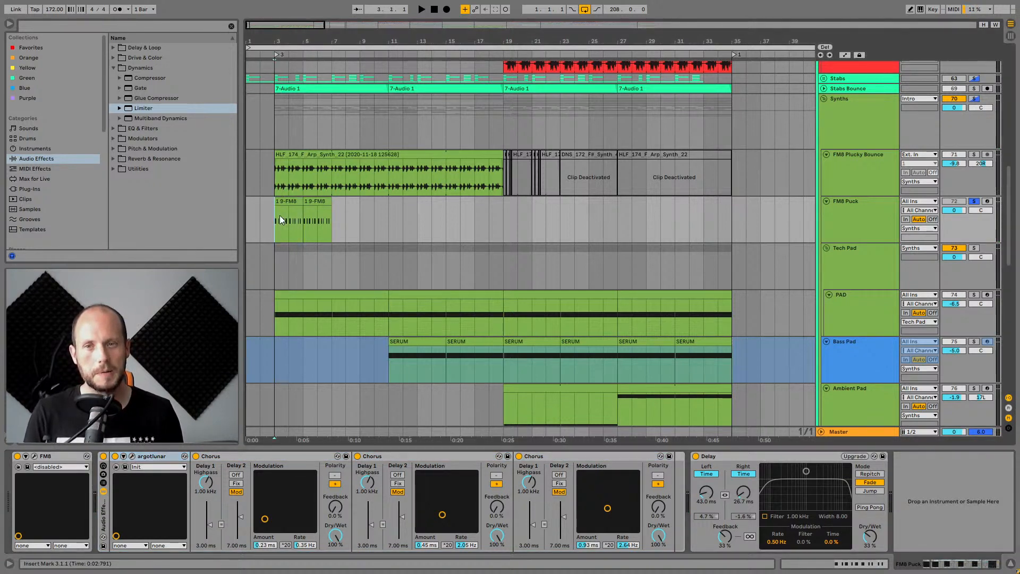
pyautogui.click(868, 170)
pyautogui.click(974, 154)
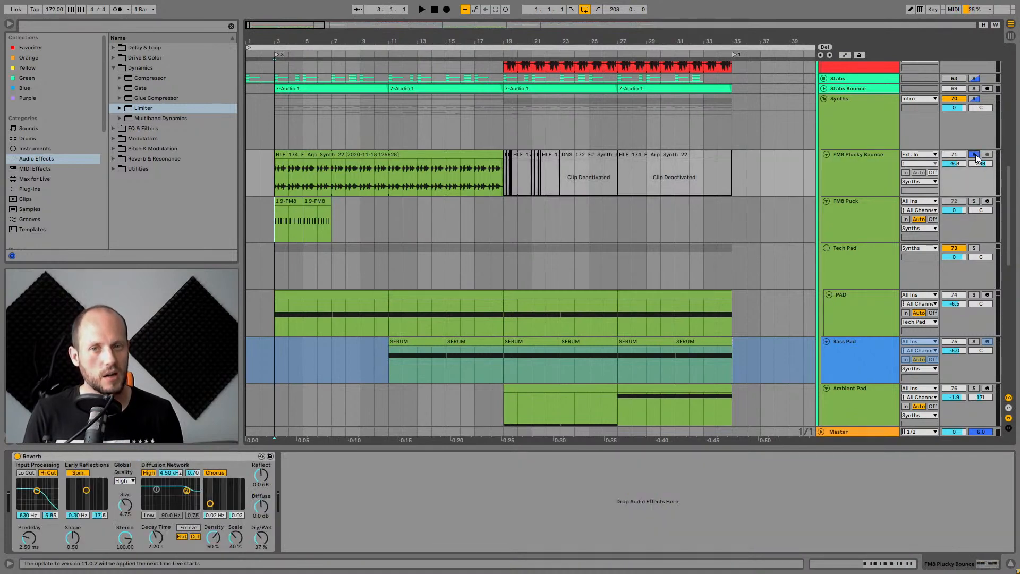
pyautogui.press('space')
pyautogui.click(869, 158)
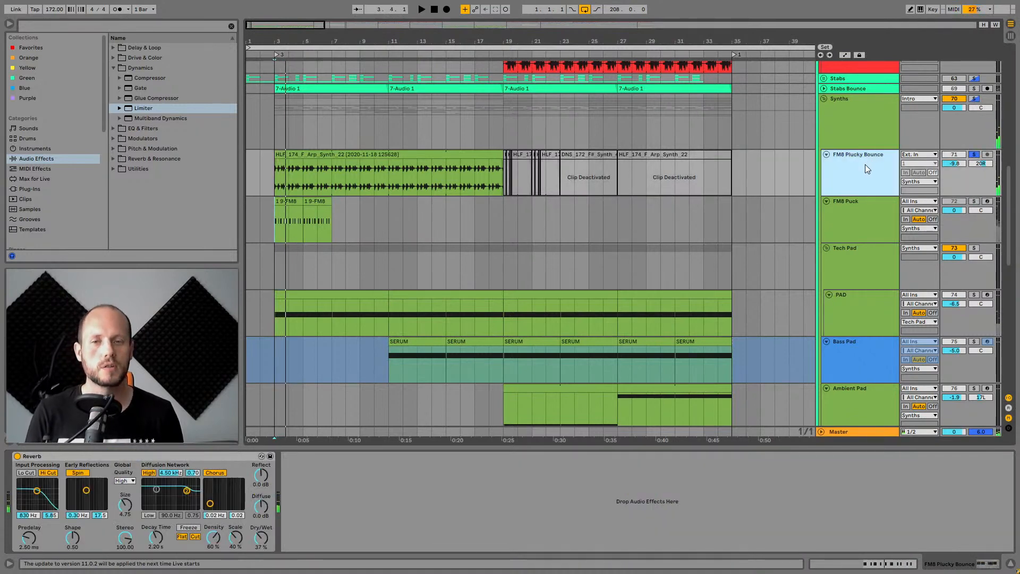
pyautogui.click(974, 201)
# Set the playback start in the FM8 Puck clip and deactivate its Audio Effect Rack.
pyautogui.click(340, 206)
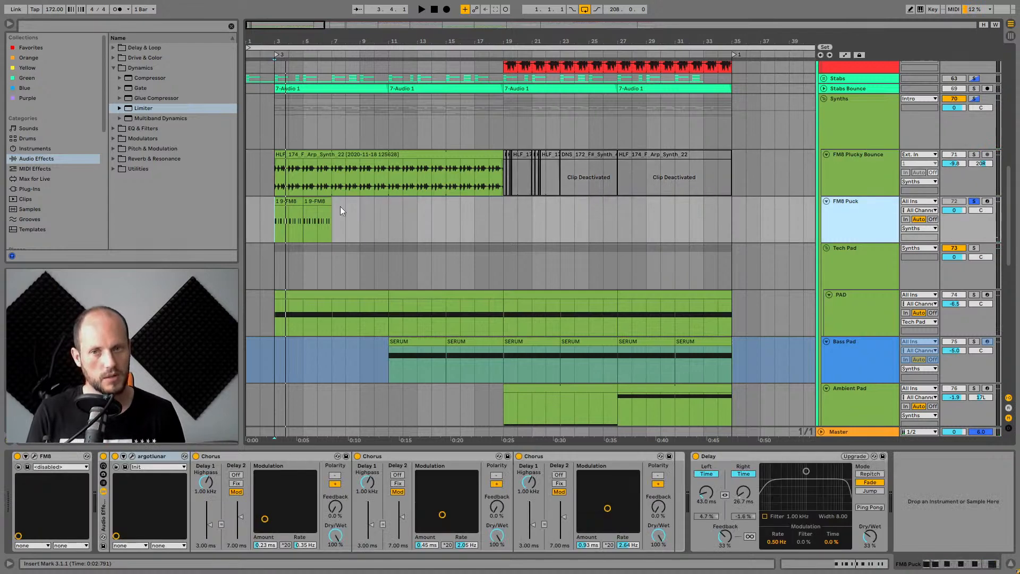
pyautogui.click(281, 210)
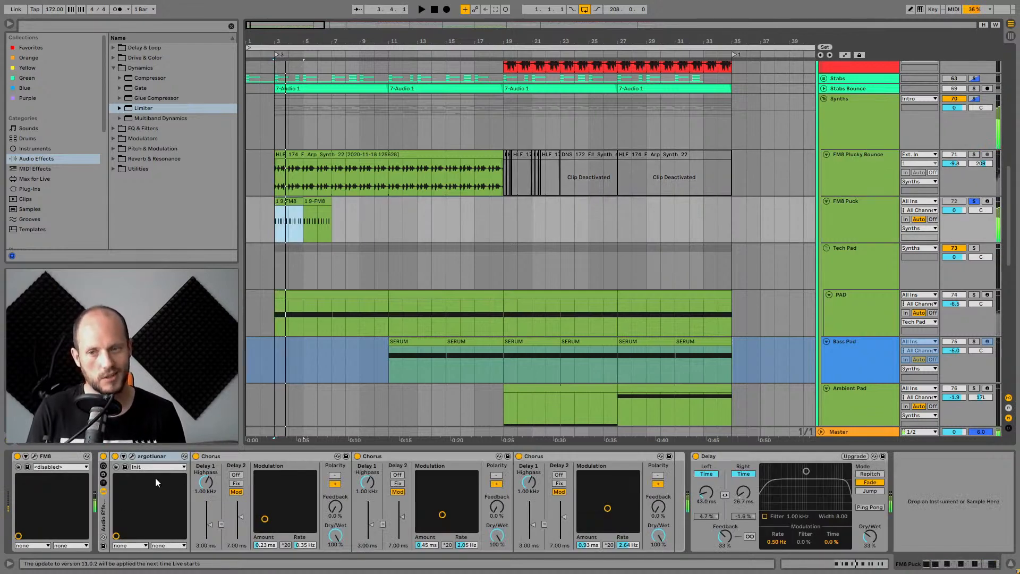
pyautogui.click(104, 455)
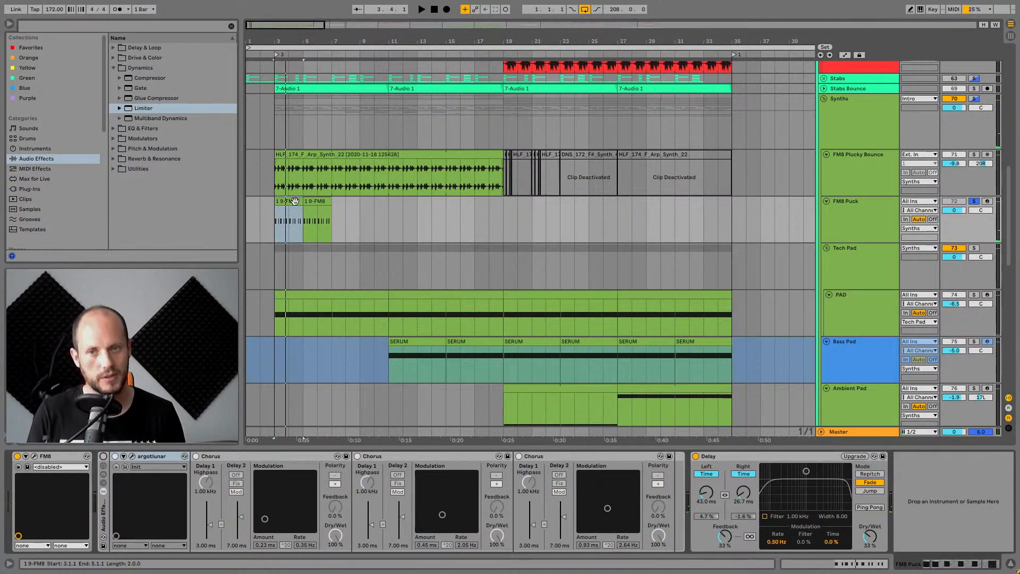
# Unsolo the FM8 Puck track.
pyautogui.scroll(-2, 699, 221)
pyautogui.click(856, 237)
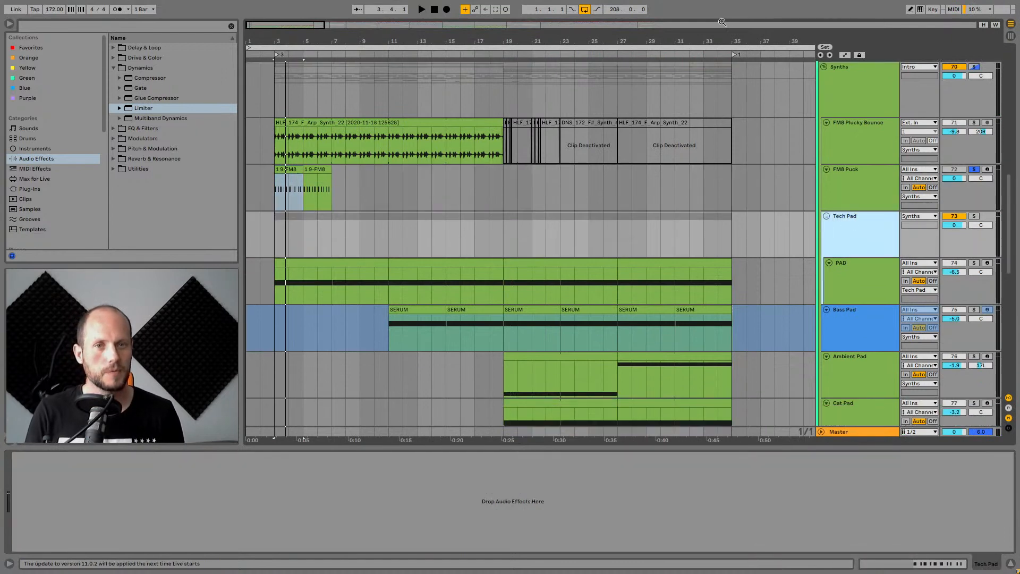
pyautogui.press('-')
pyautogui.press('-')
pyautogui.press('Down')
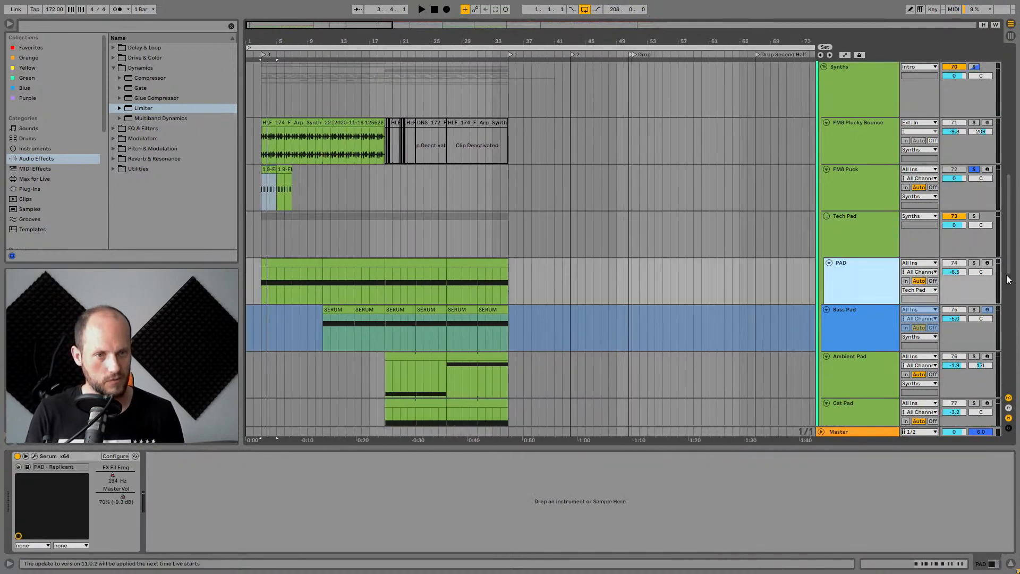
pyautogui.click(974, 169)
# Select the PAD track and play the arrangement from its first clip.
pyautogui.scroll(1, 974, 107)
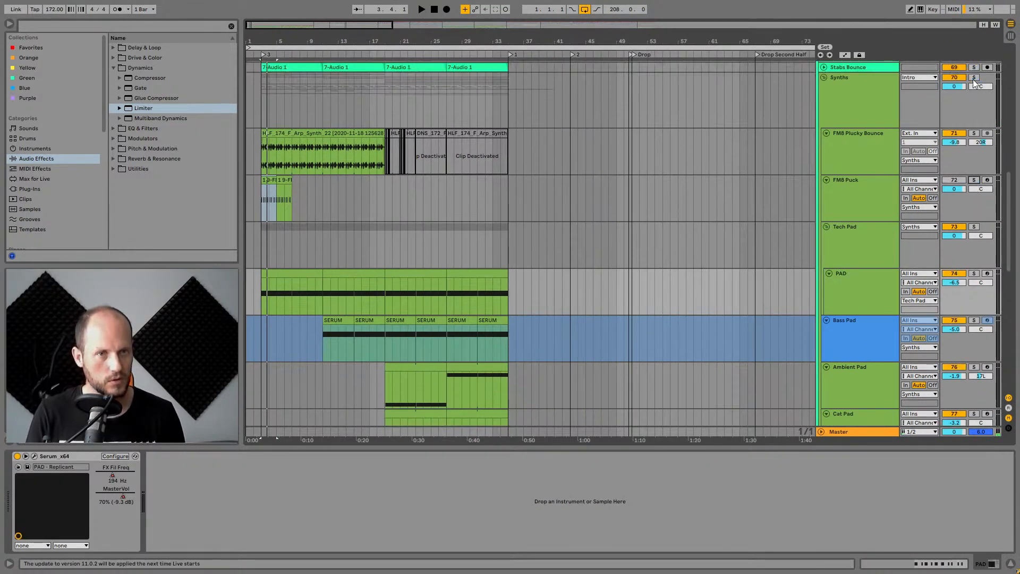
pyautogui.click(281, 275)
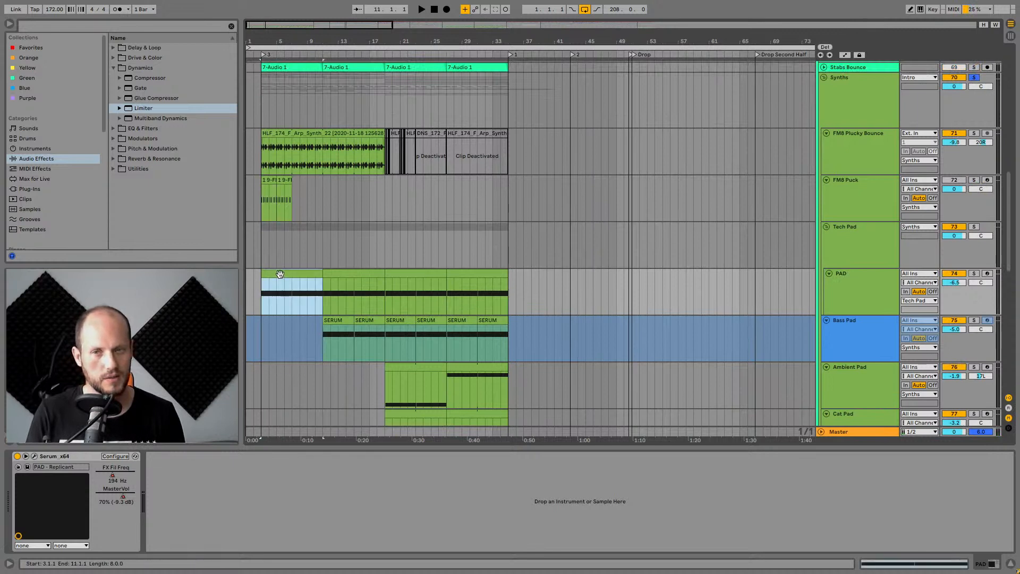
pyautogui.press('space')
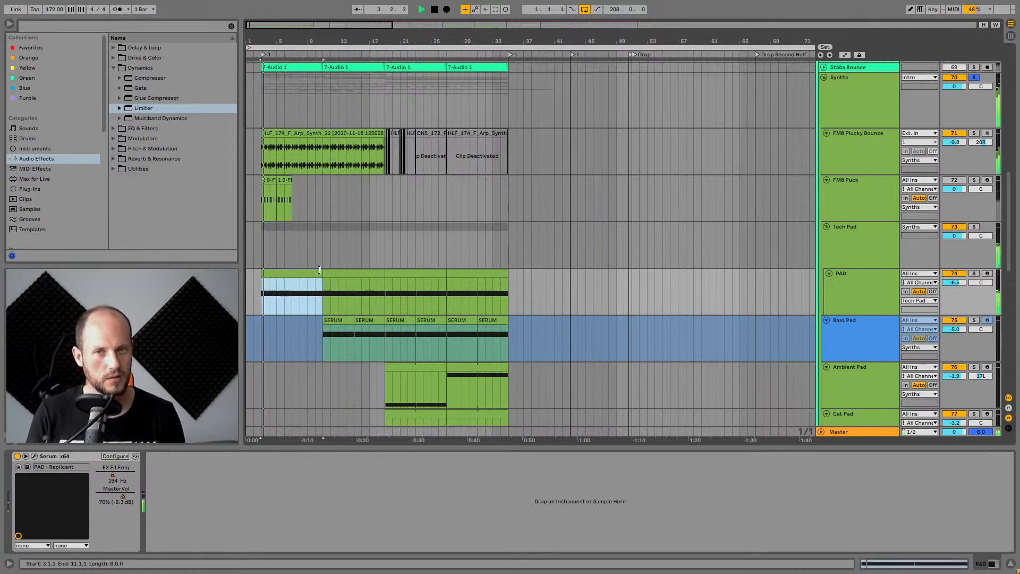
pyautogui.click(878, 291)
pyautogui.scroll(-5, 872, 274)
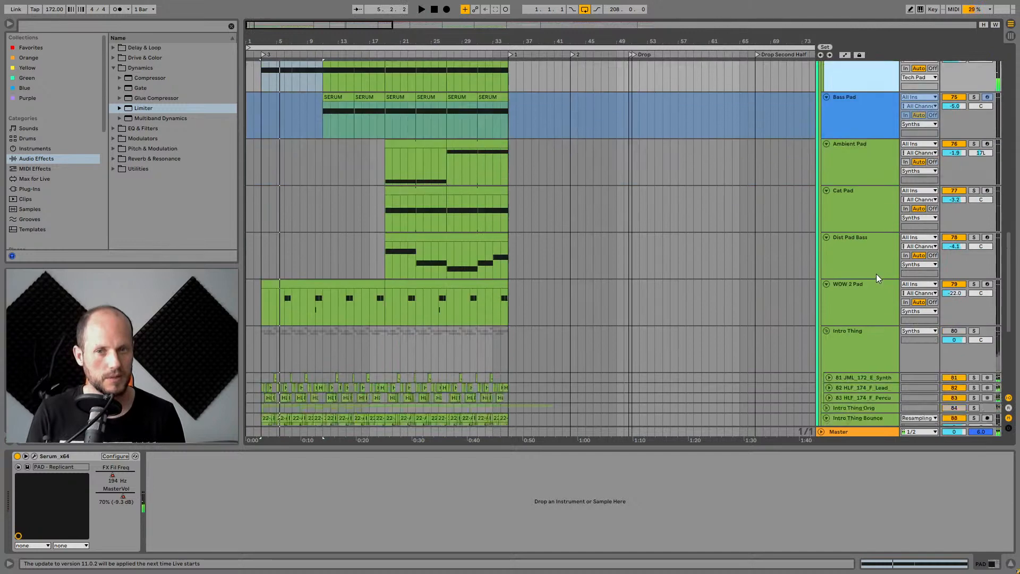
pyautogui.scroll(-3, 875, 273)
# Collapse the Intro Thing group track and stop playback.
pyautogui.click(863, 314)
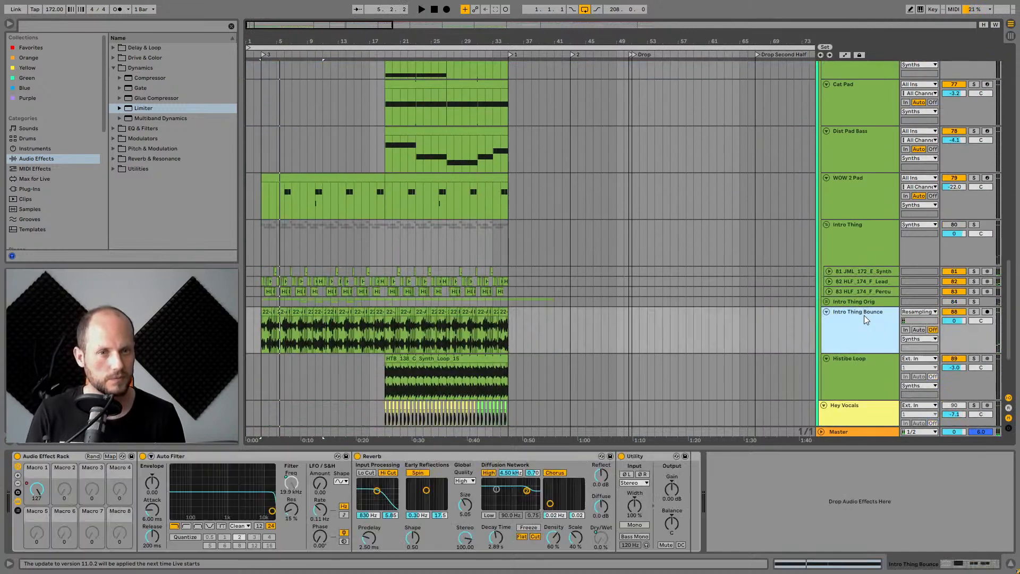
pyautogui.click(962, 315)
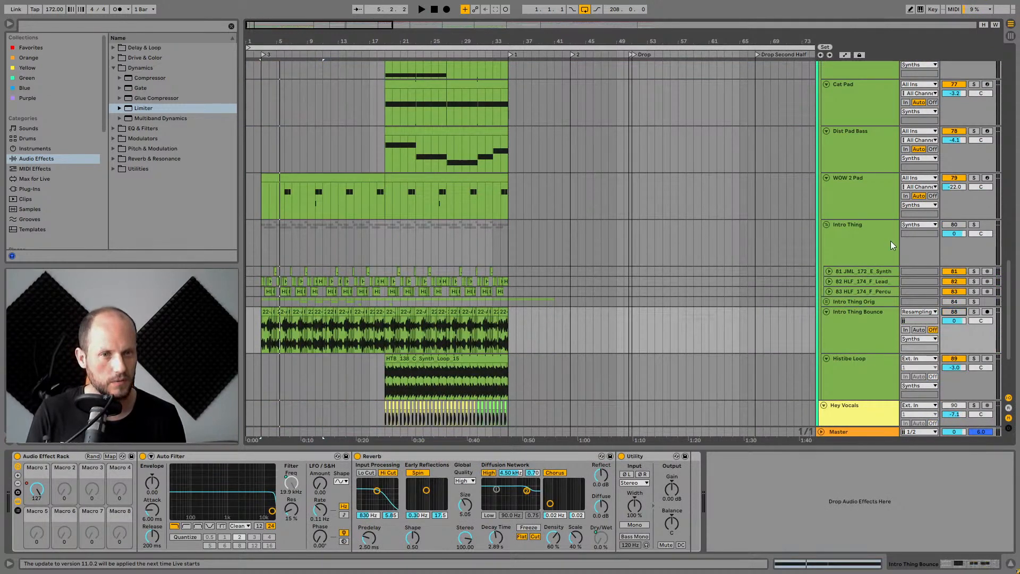
pyautogui.click(826, 226)
pyautogui.scroll(4, 840, 249)
pyautogui.press('space')
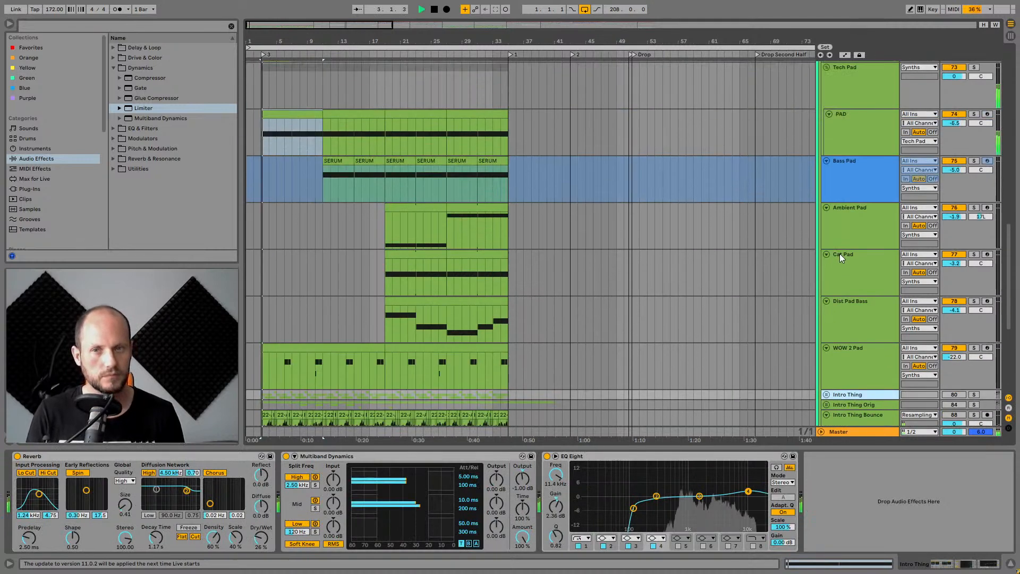
# Solo the PAD track and audition it.
pyautogui.scroll(2, 839, 253)
pyautogui.click(840, 221)
pyautogui.press('space')
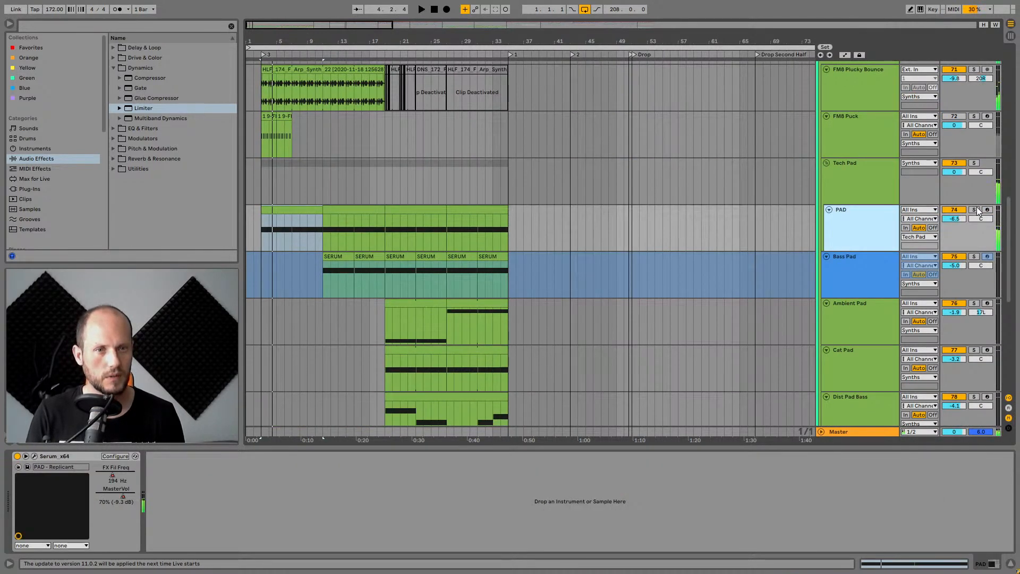
pyautogui.click(973, 210)
pyautogui.click(846, 214)
pyautogui.press('space')
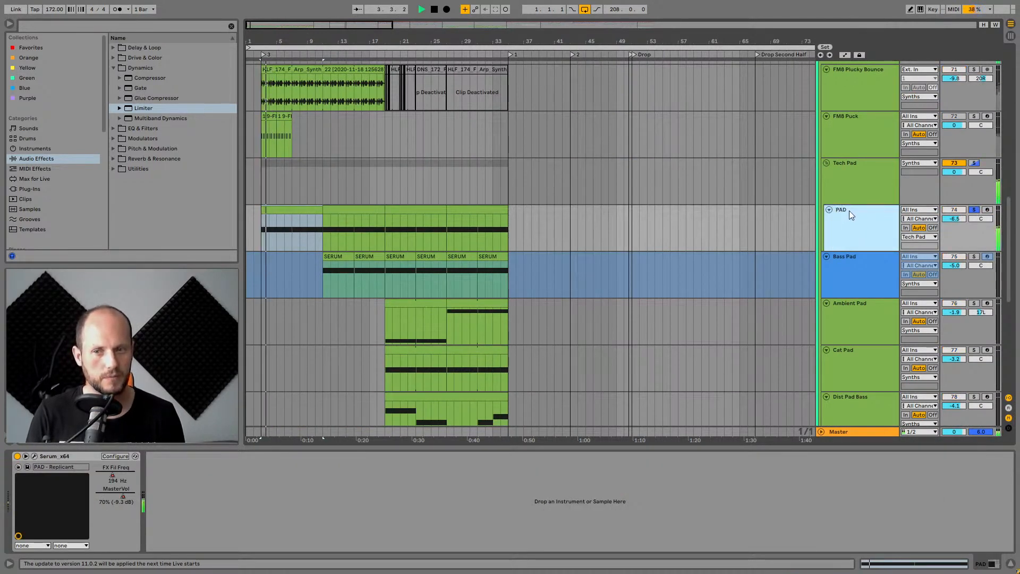
pyautogui.press('space')
# Open the PAD track's Serum plugin window and toggle its Noise oscillator while playing.
pyautogui.click(34, 455)
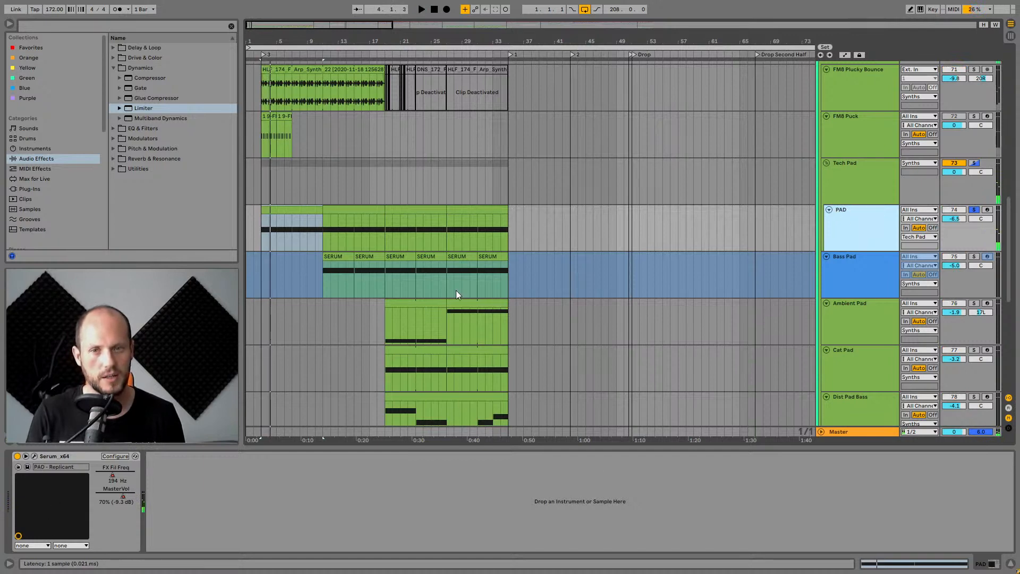
pyautogui.moveTo(297, 100); pyautogui.dragTo(638, 93)
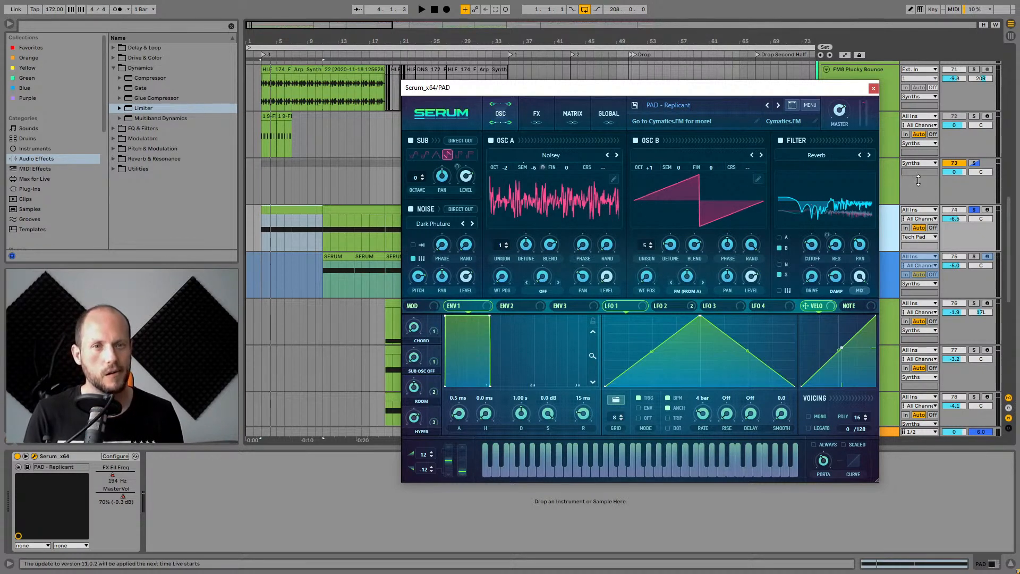
pyautogui.moveTo(709, 93); pyautogui.dragTo(686, 86)
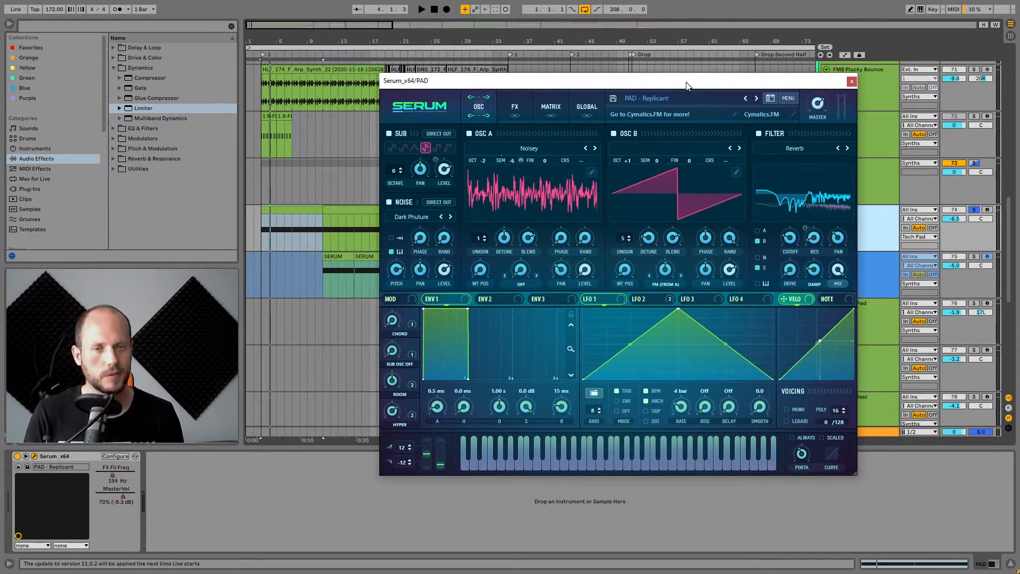
pyautogui.click(389, 202)
pyautogui.press('space')
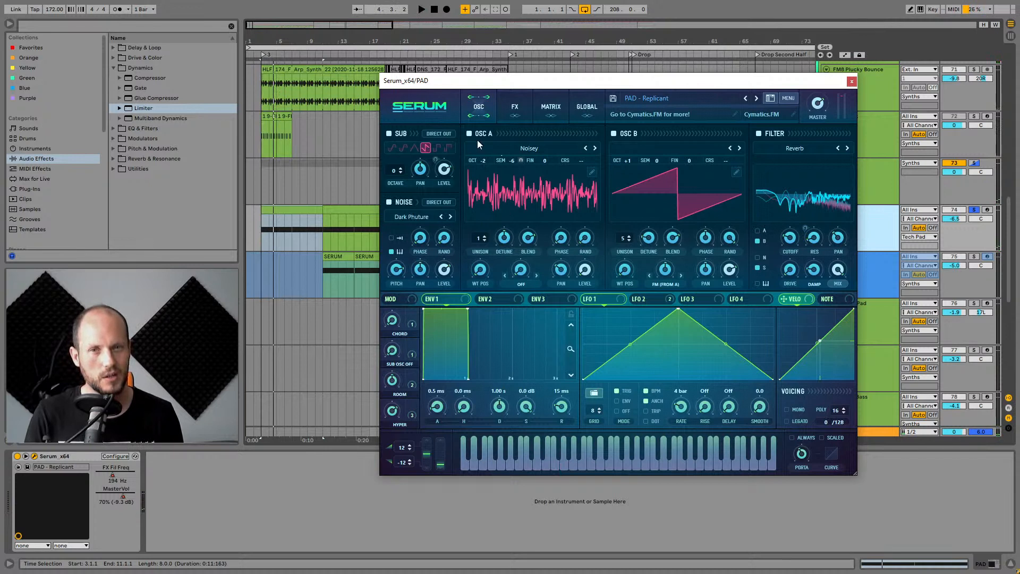
# Switch off OSC A, OSC B and the Sub oscillator in Serum, auditioning the noise layer alone.
pyautogui.click(492, 134)
pyautogui.click(614, 133)
pyautogui.press('space')
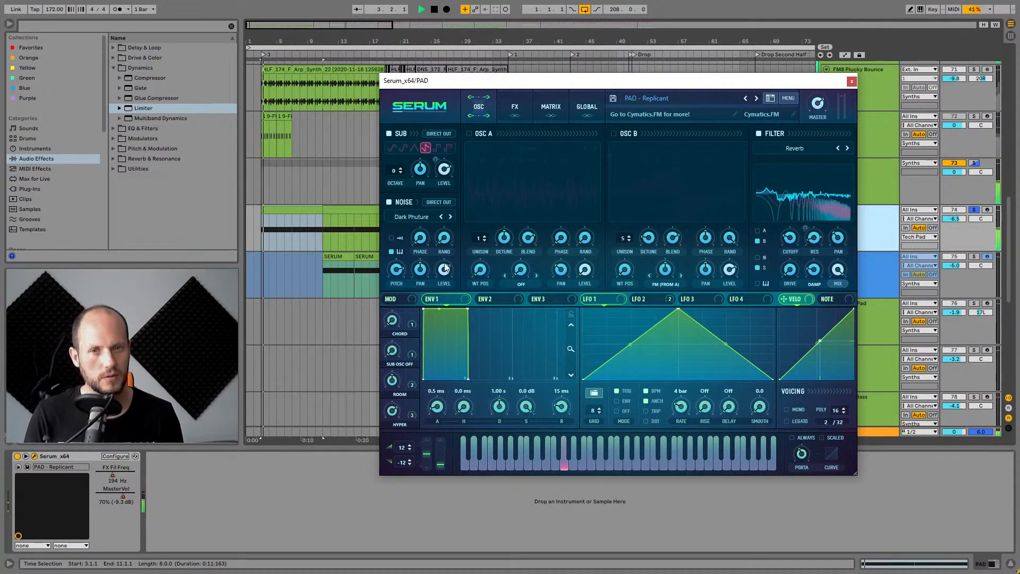
pyautogui.press('space')
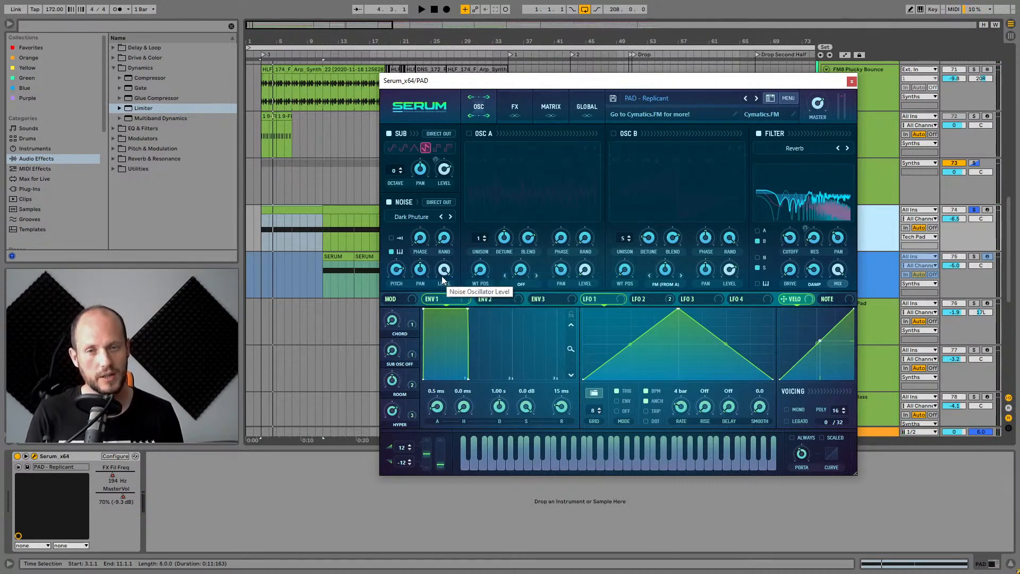
pyautogui.press('space')
pyautogui.click(388, 135)
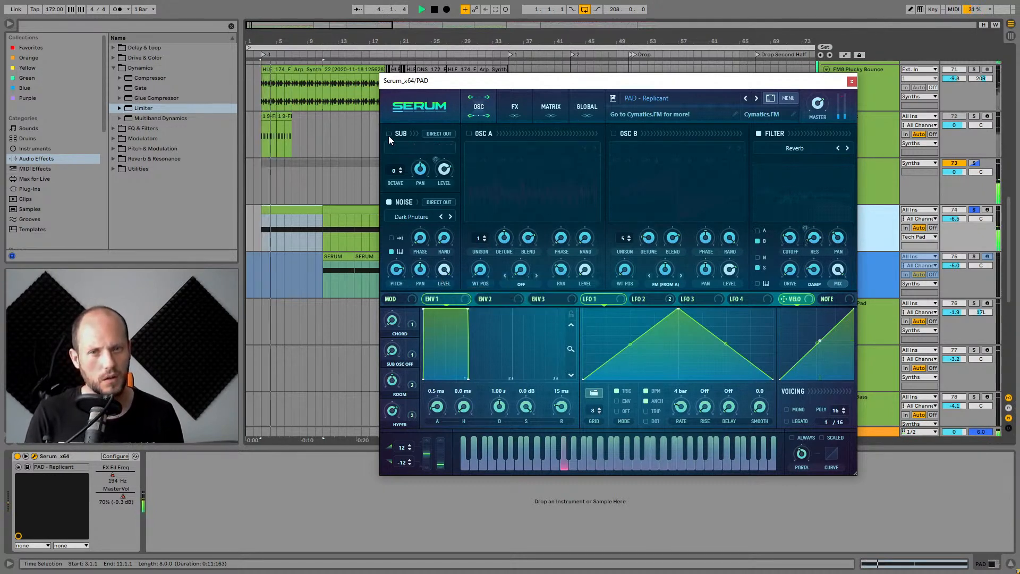
pyautogui.press('space')
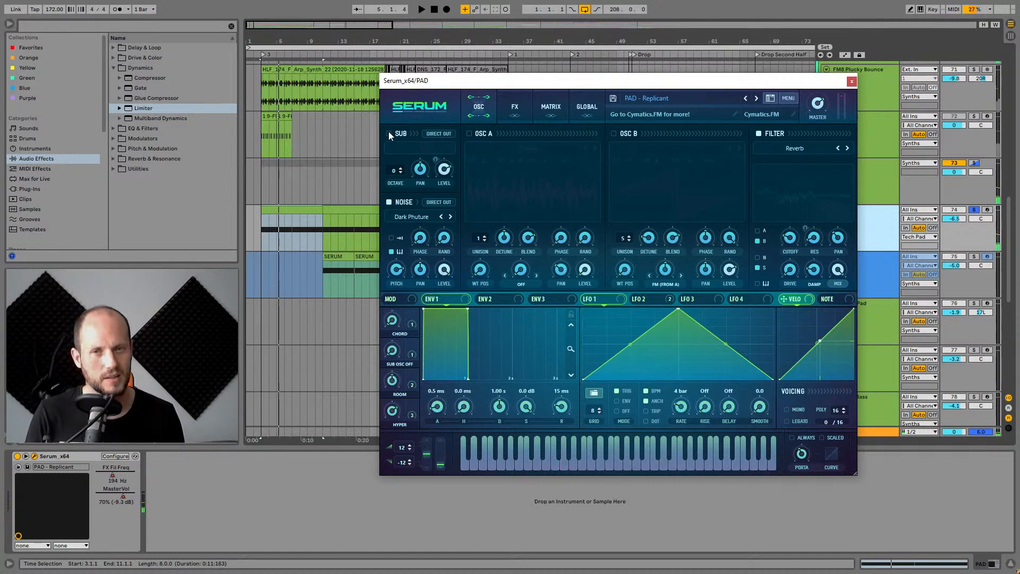
# Re-enable the Sub, OSC A and OSC B oscillators in the PAD's Serum and audition the full patch.
pyautogui.click(388, 133)
pyautogui.click(468, 134)
pyautogui.click(613, 133)
pyautogui.press('space')
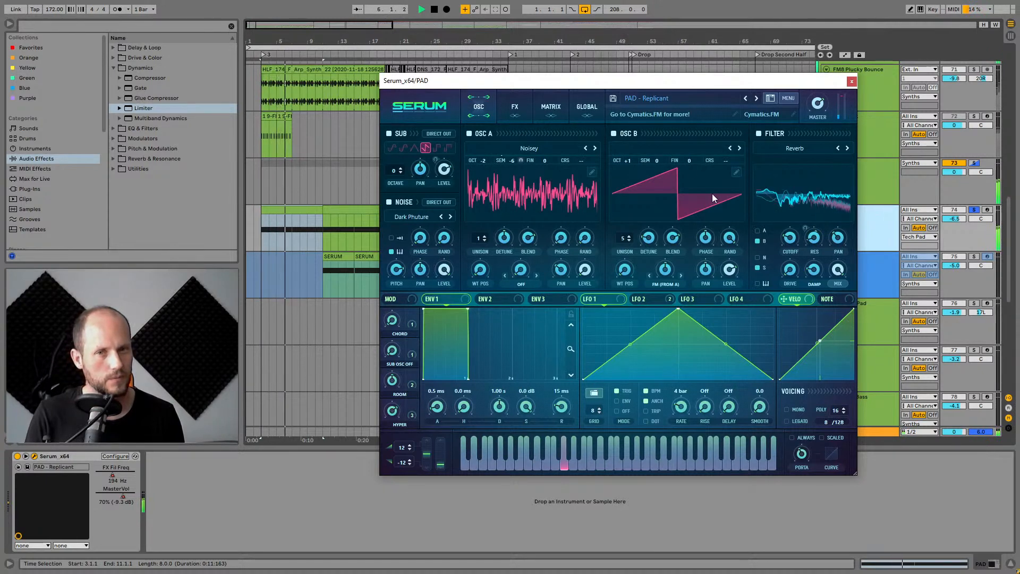
pyautogui.press('space')
# Inspect the Serum FX rack and the LFO 2 shape while playing, then close the plugin window.
pyautogui.click(515, 107)
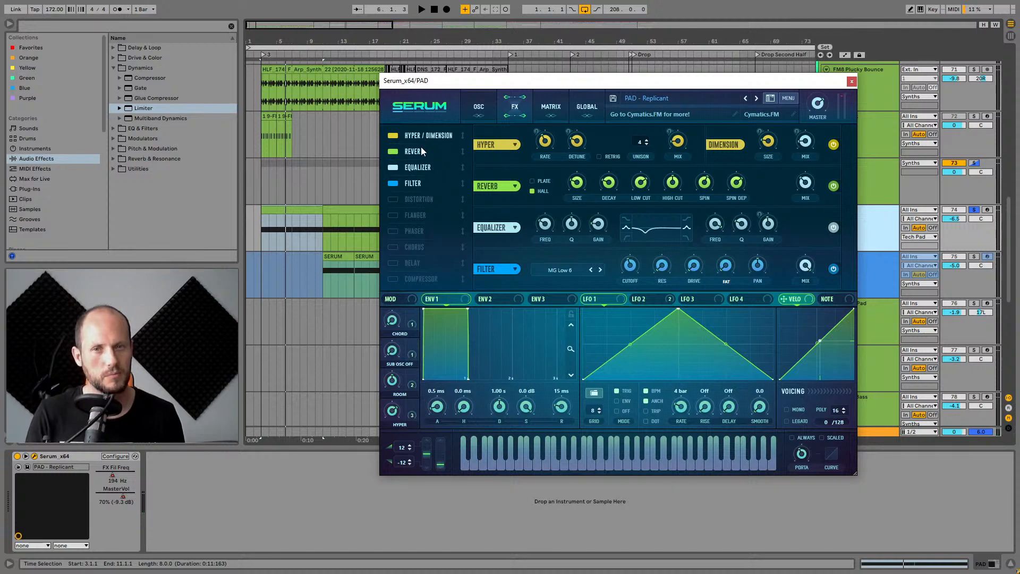
pyautogui.click(477, 107)
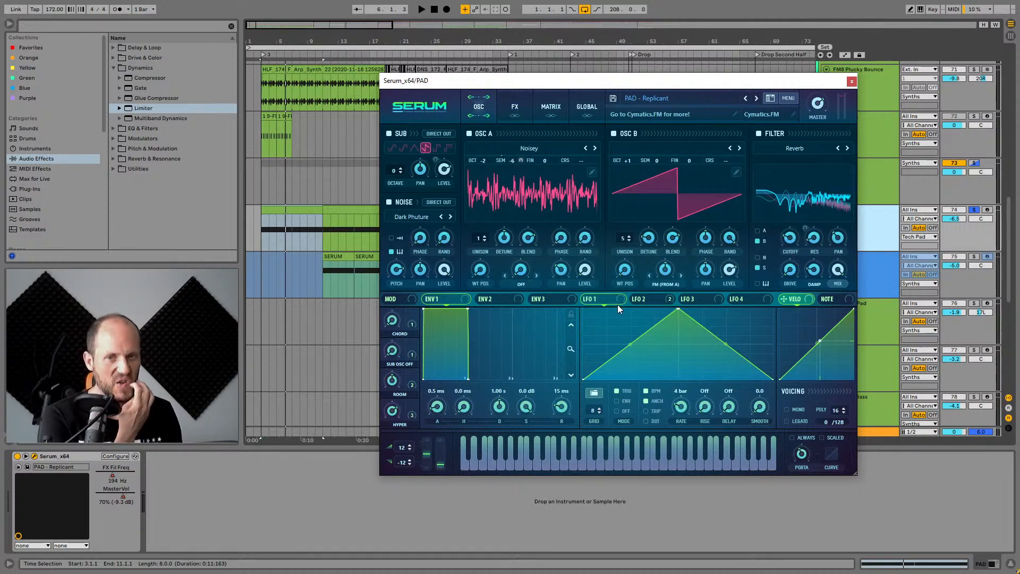
pyautogui.click(644, 299)
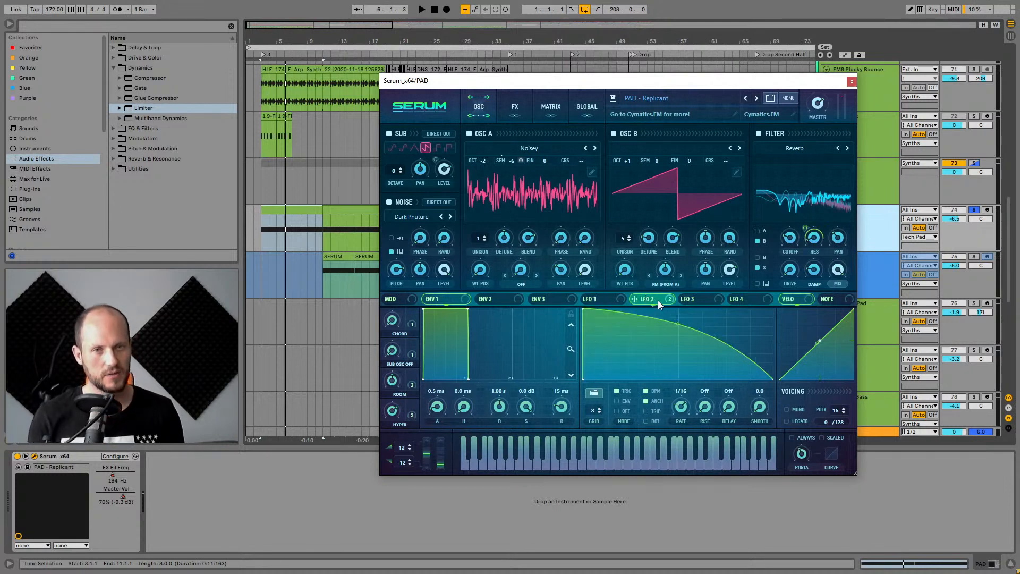
pyautogui.press('space')
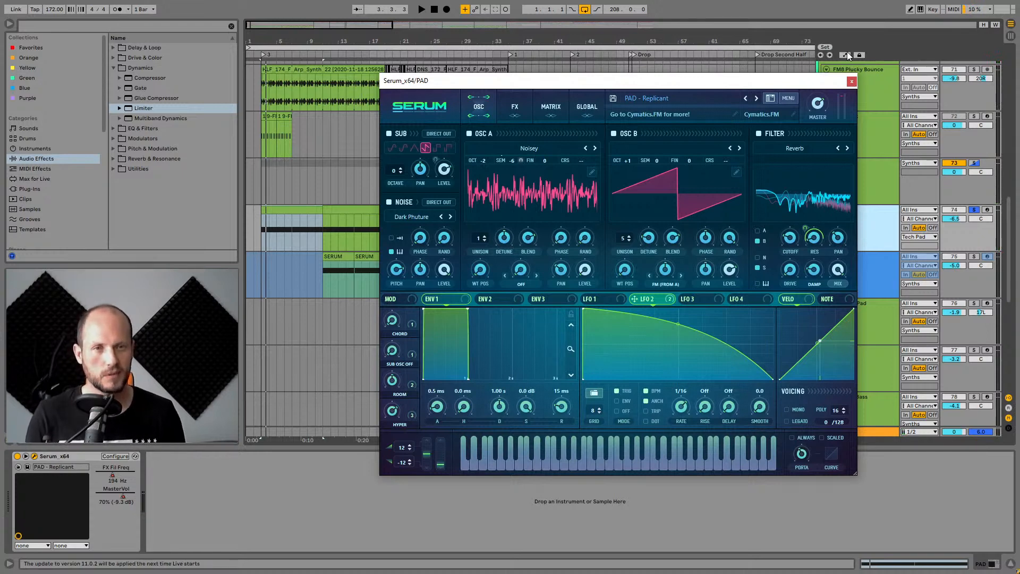
pyautogui.click(852, 82)
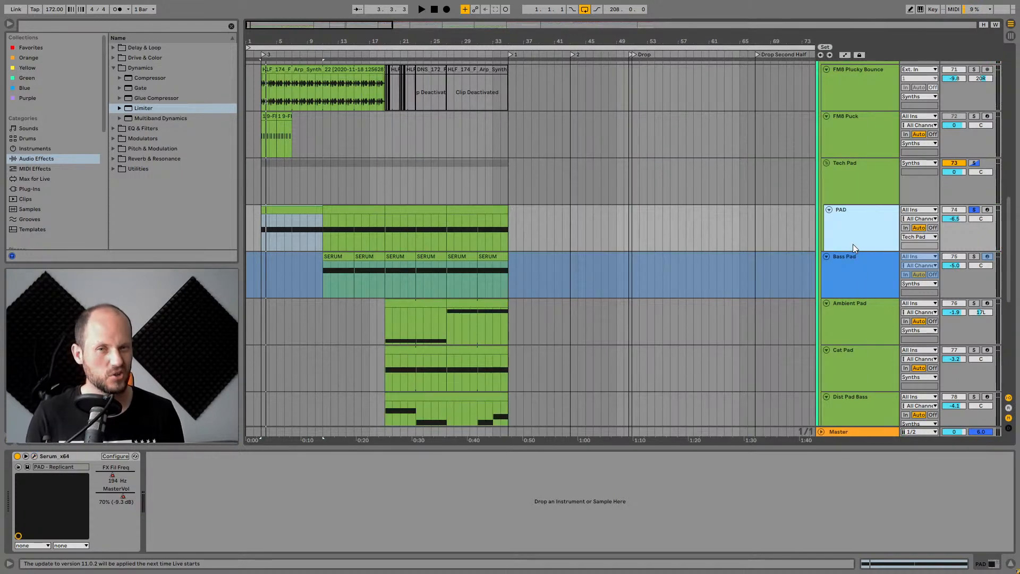
# Select the Bass Pad track to view its device chain.
pyautogui.scroll(-1, 884, 252)
pyautogui.click(885, 252)
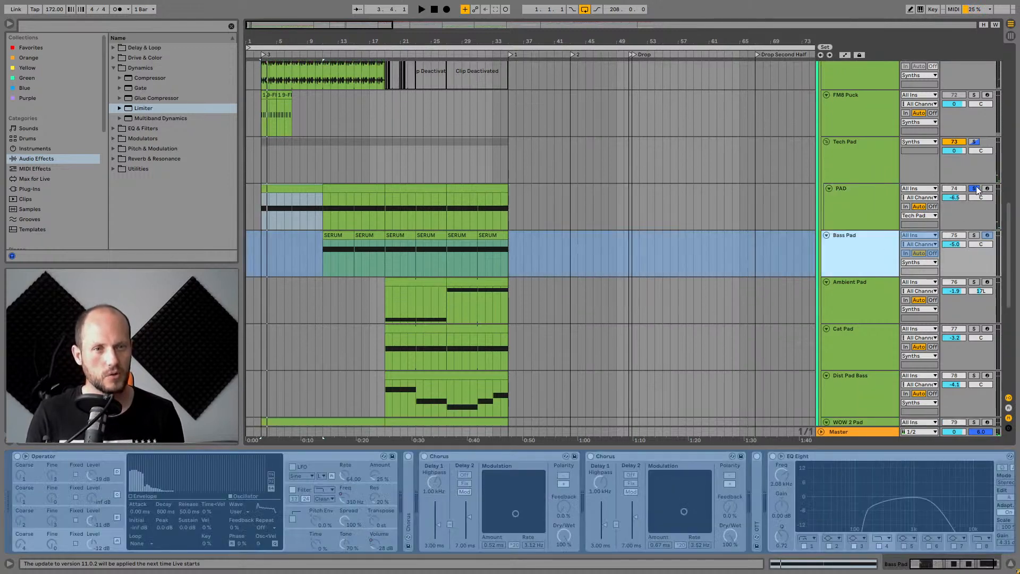
pyautogui.scroll(3, 961, 147)
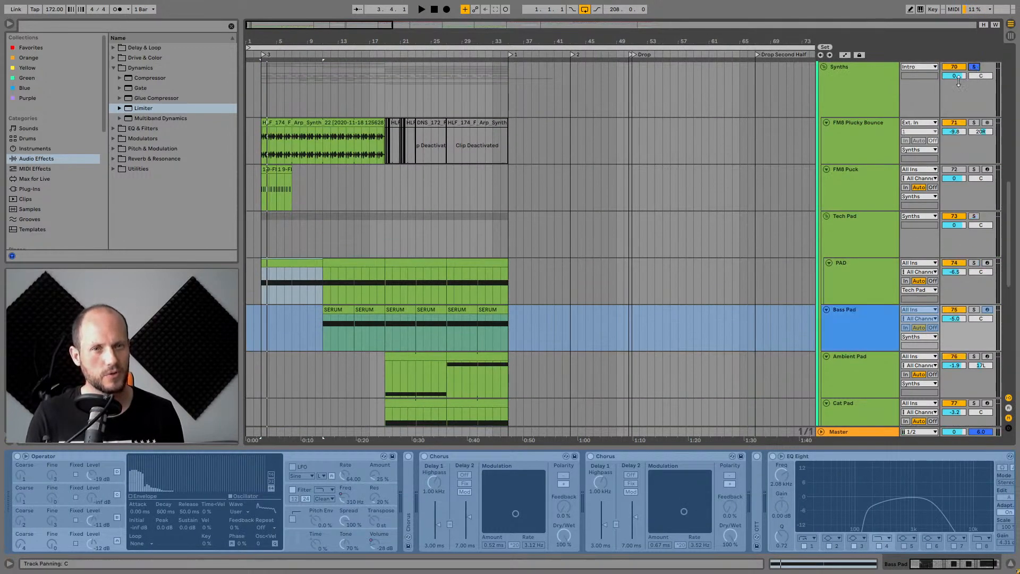
# Mute and unmute the PAD track during playback to compare the mix with and without it.
pyautogui.click(948, 268)
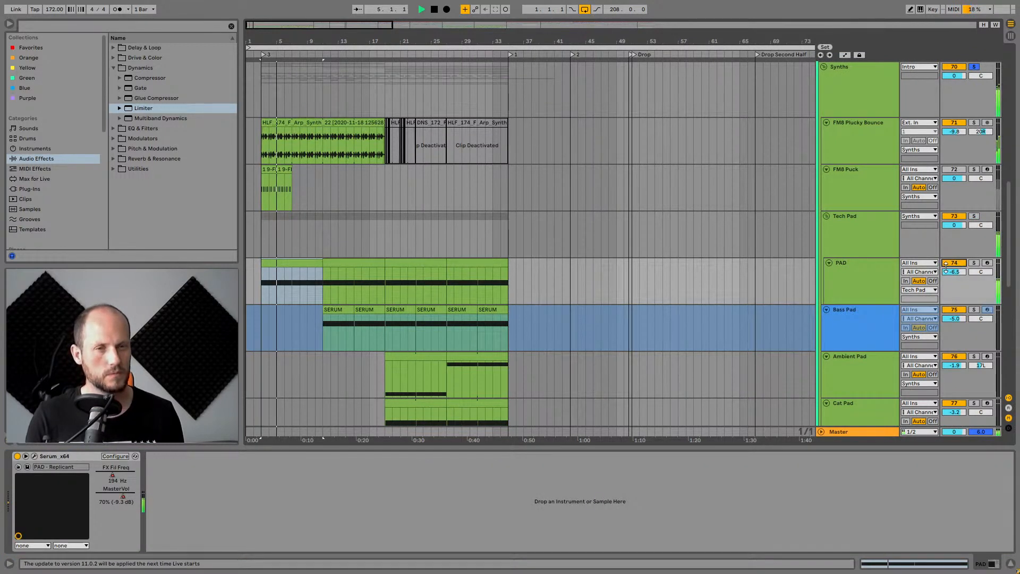
pyautogui.scroll(1, 945, 268)
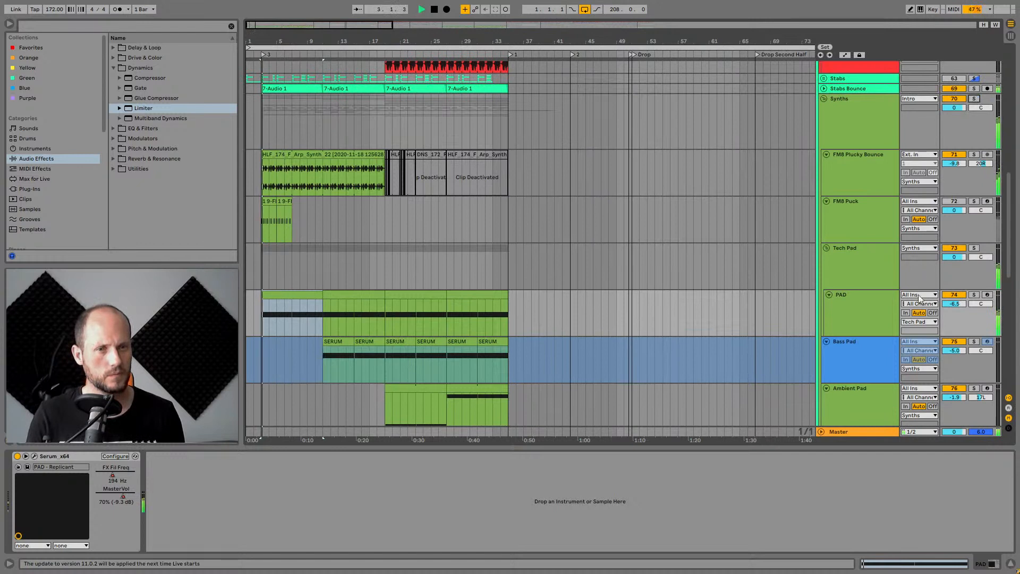
pyautogui.click(877, 309)
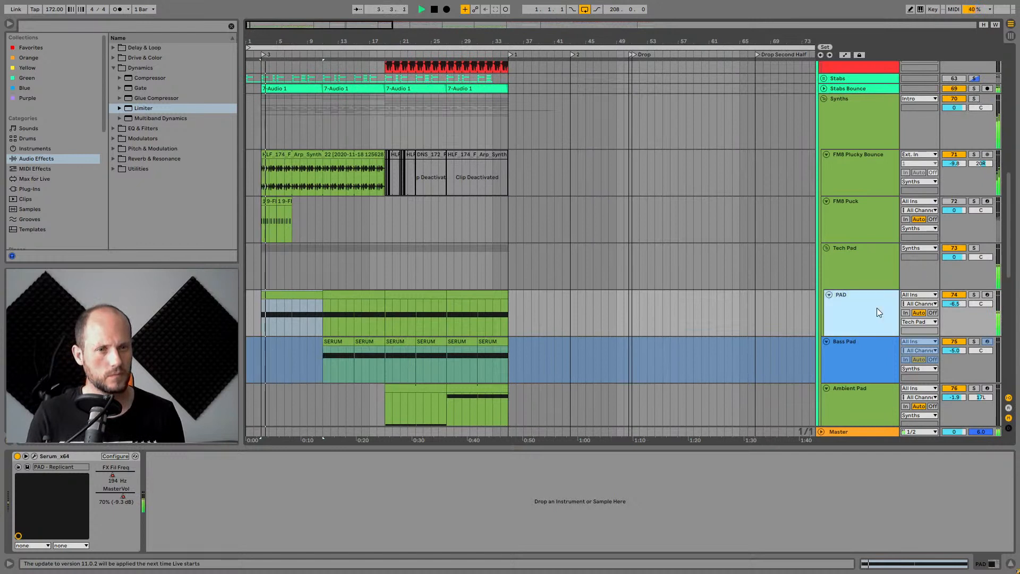
pyautogui.click(955, 296)
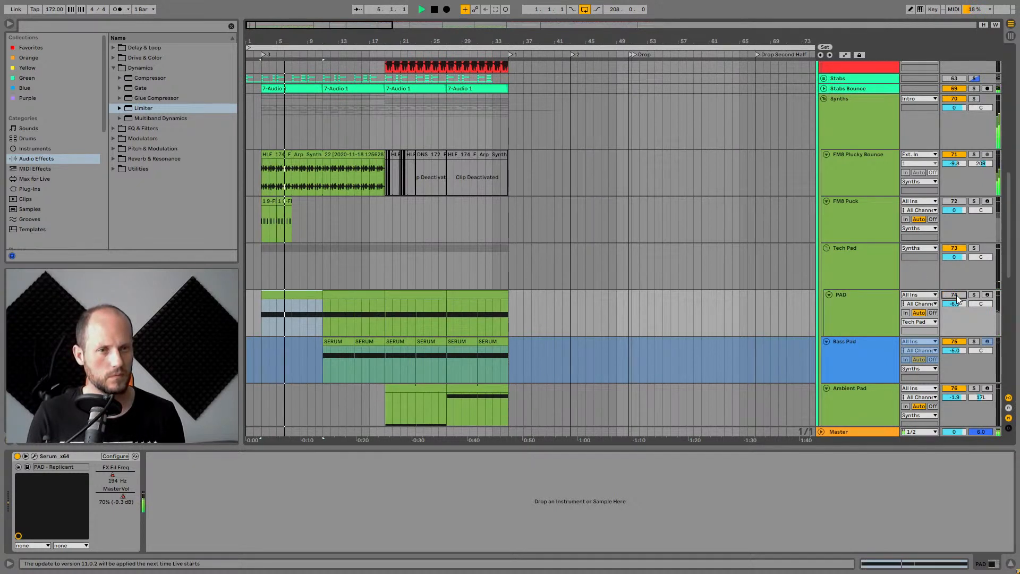
pyautogui.click(954, 296)
pyautogui.press('space')
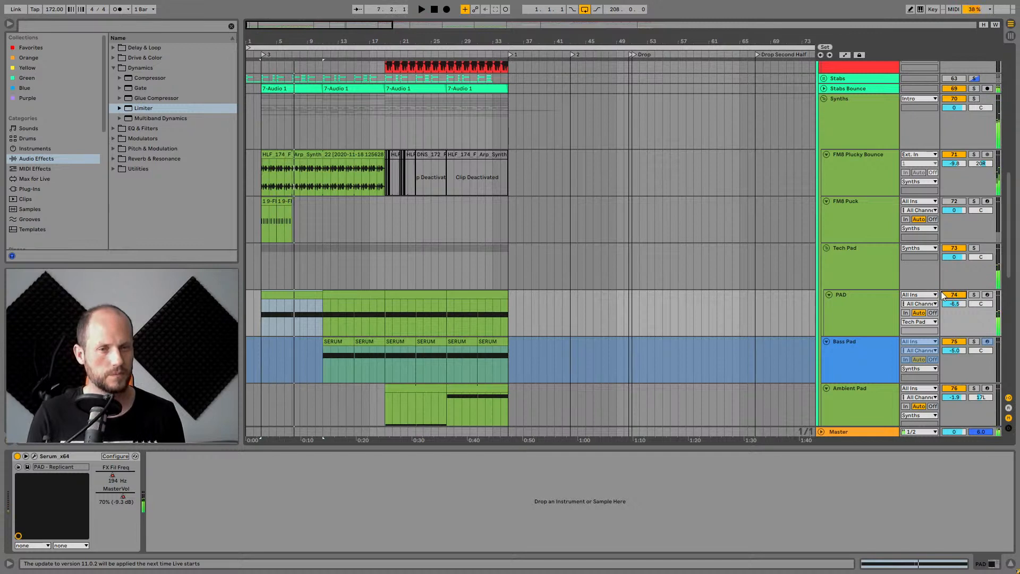
# Select and solo the WOW 2 Pad track and audition it from the start of its clip.
pyautogui.scroll(-3, 878, 234)
pyautogui.click(869, 219)
pyautogui.scroll(-5, 871, 219)
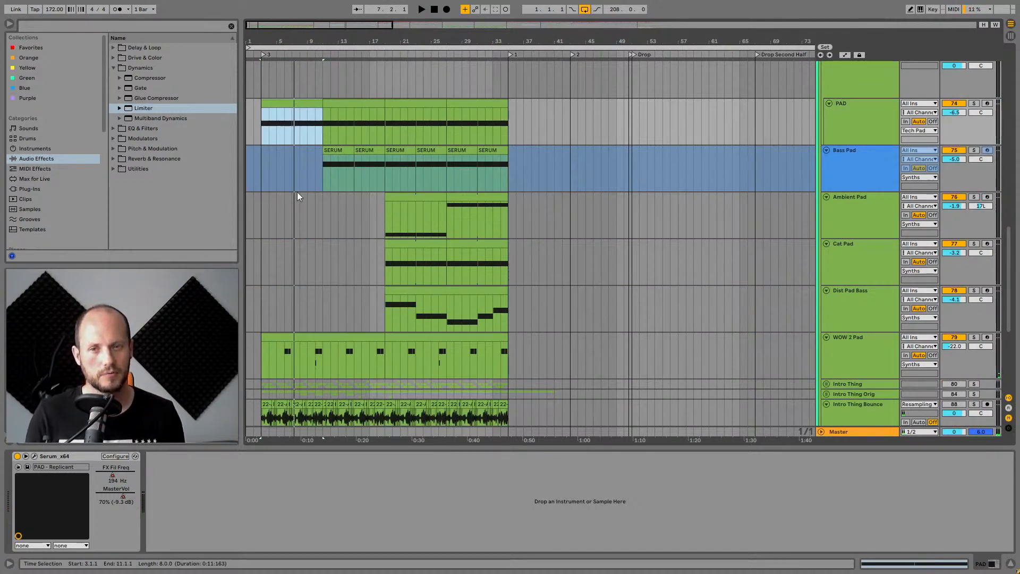
pyautogui.scroll(-3, 306, 229)
pyautogui.click(313, 271)
pyautogui.click(837, 292)
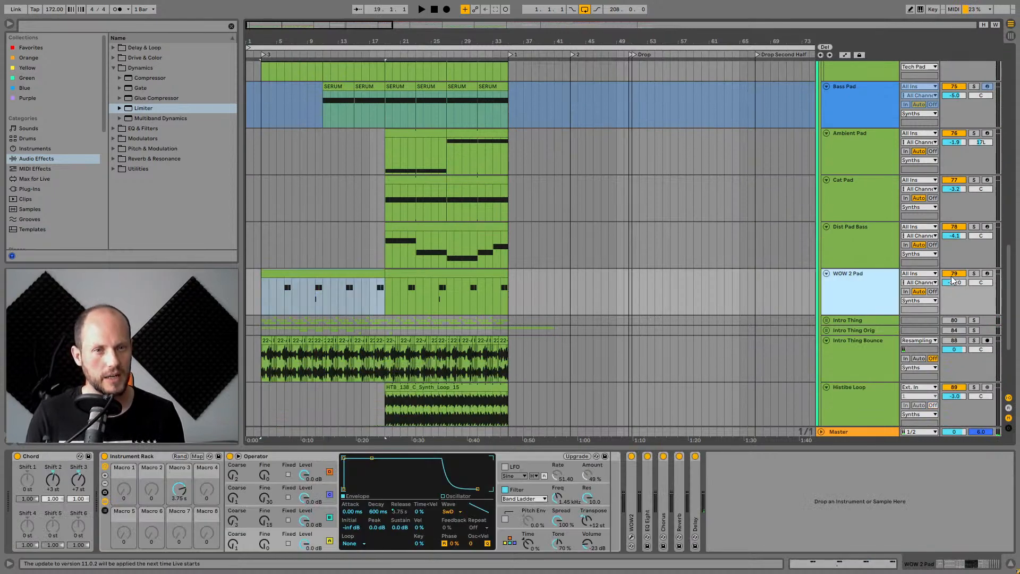
pyautogui.click(974, 275)
pyautogui.click(285, 301)
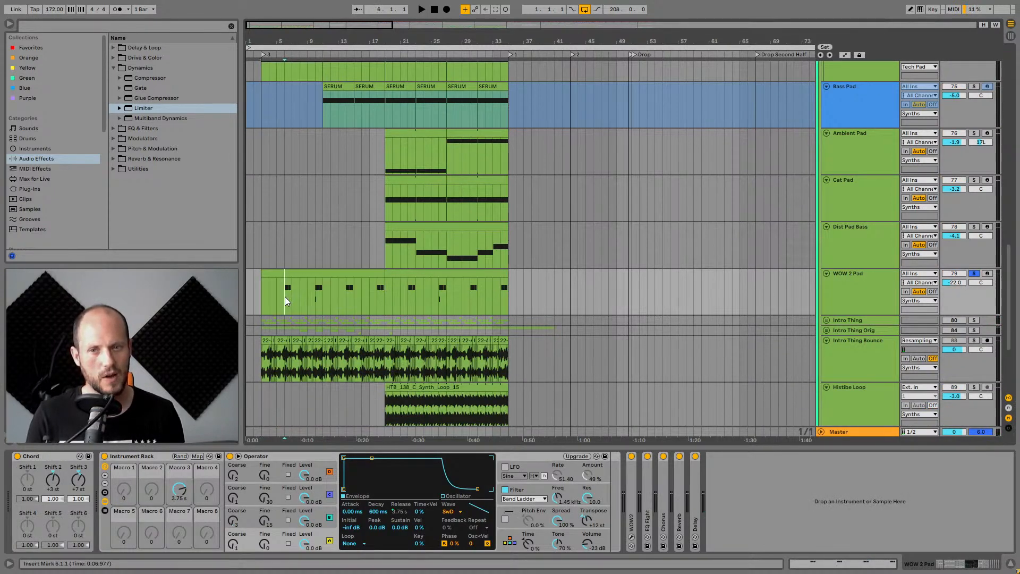
pyautogui.press('space')
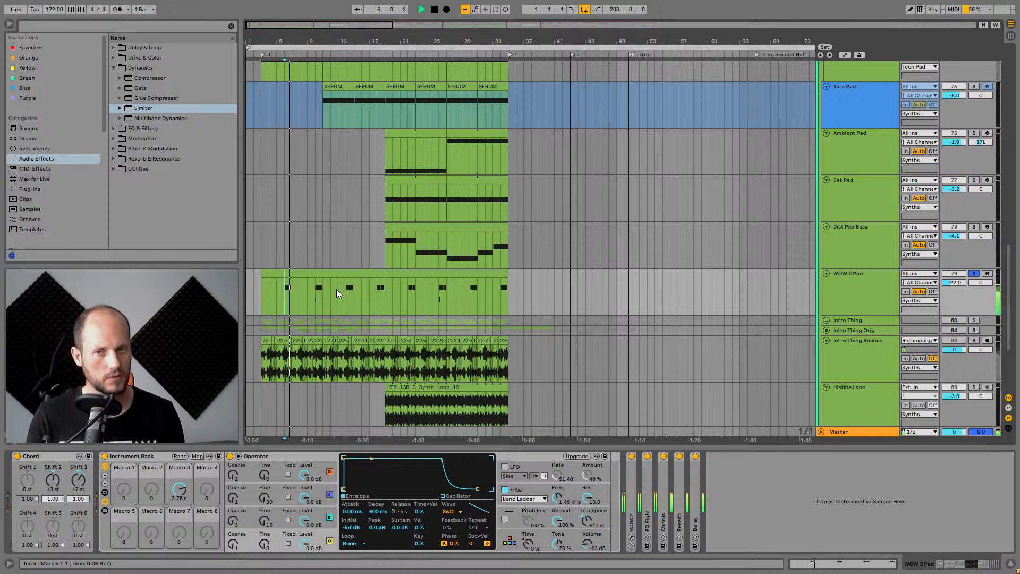
pyautogui.press('space')
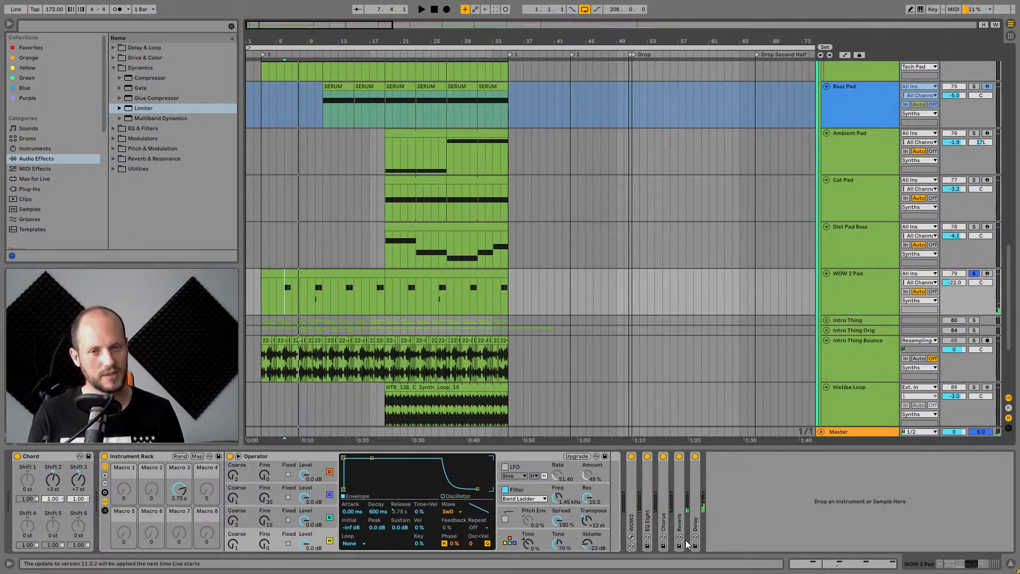
# Expand the WOW2 device on the WOW 2 Pad chain, audition it, and toggle the device's power.
pyautogui.doubleClick(631, 486)
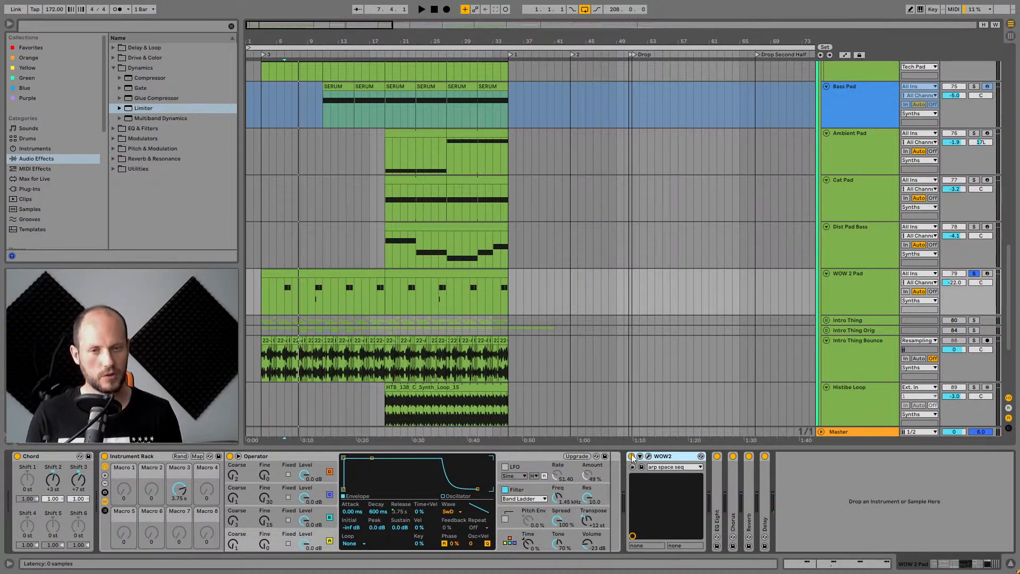
pyautogui.press('space')
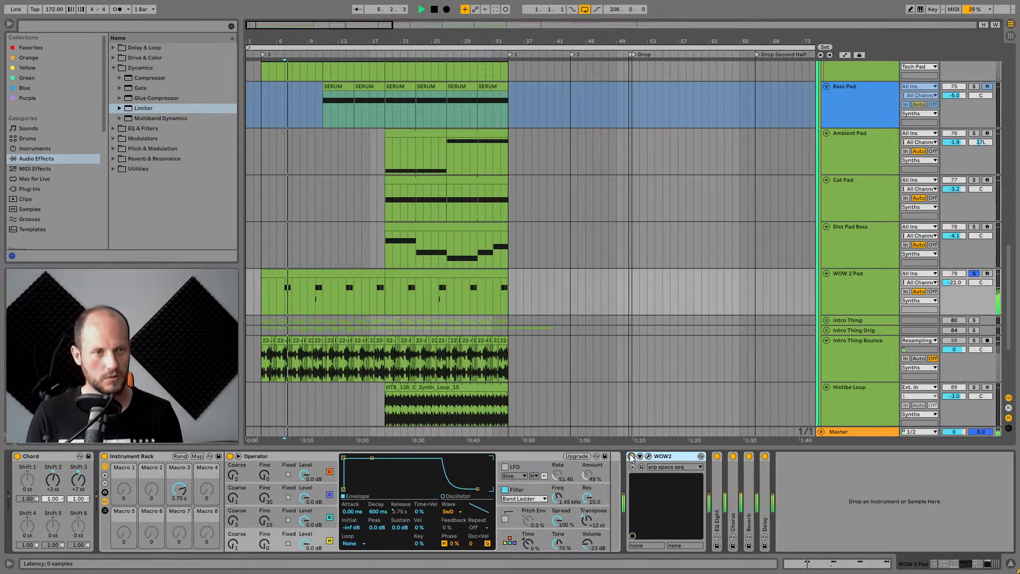
pyautogui.press('space')
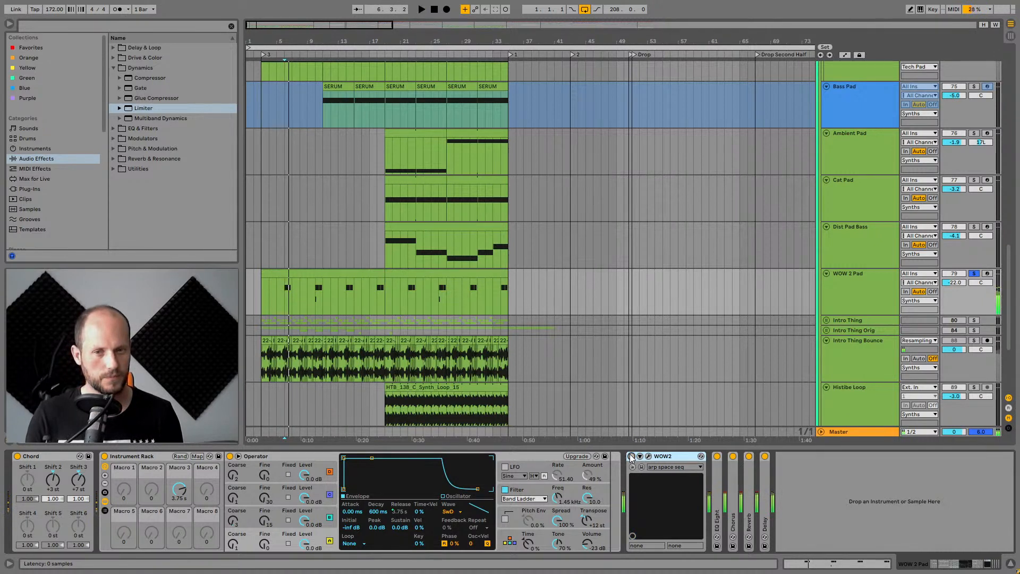
pyautogui.click(631, 456)
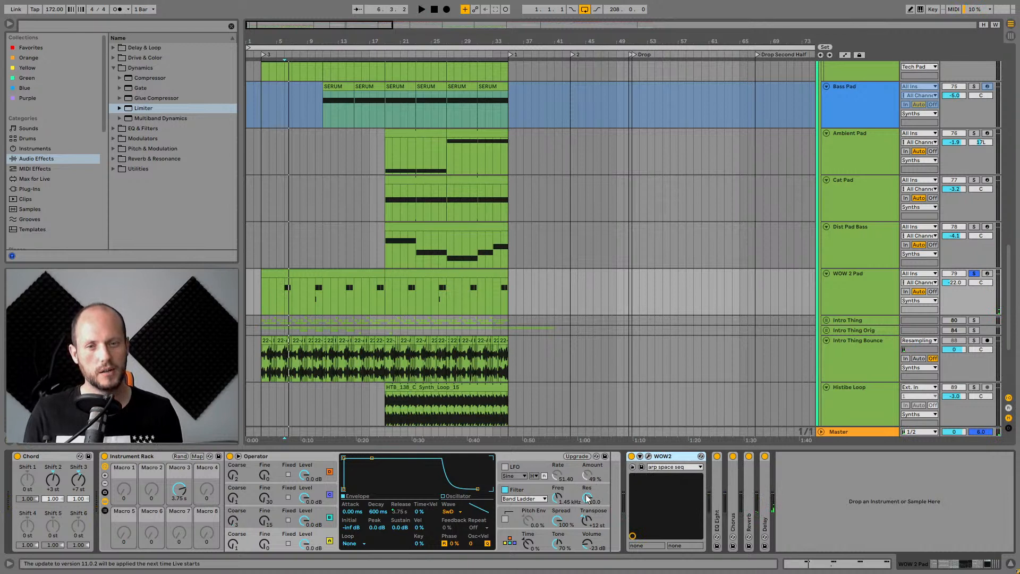
# Examine Operator's filter envelope, each oscillator's envelope and its global settings on the WOW 2 Pad.
pyautogui.click(534, 489)
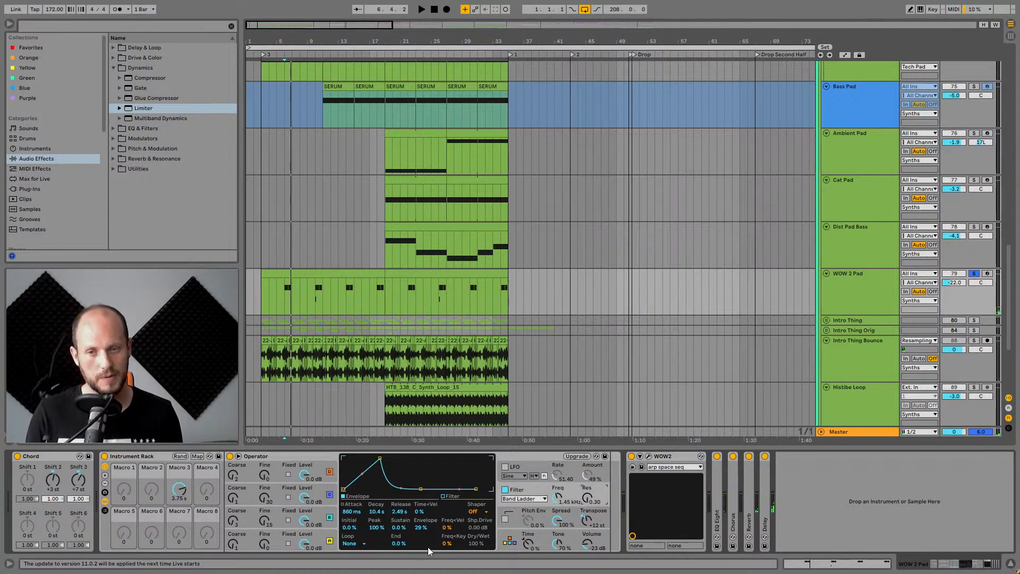
pyautogui.click(315, 534)
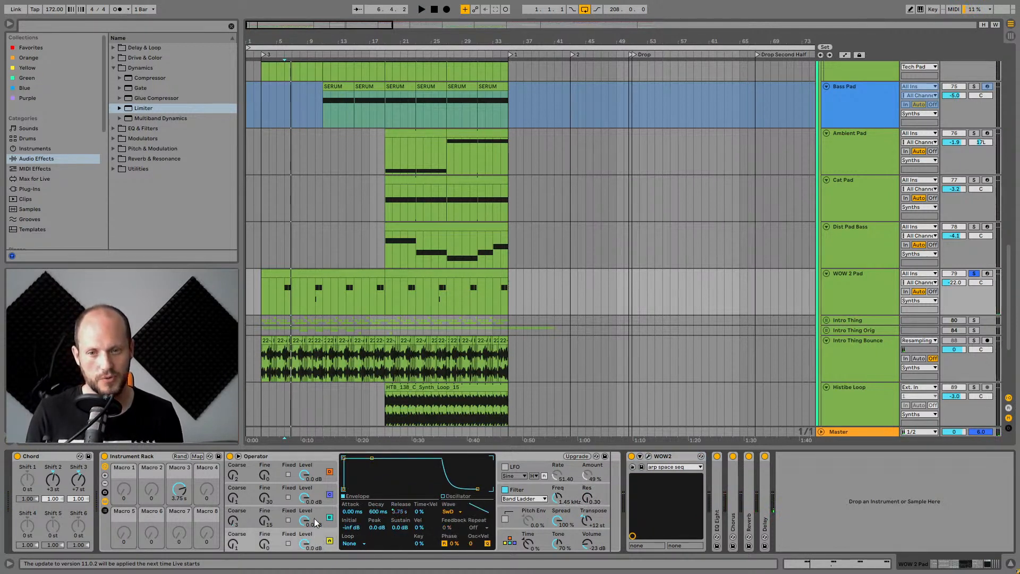
pyautogui.click(315, 522)
pyautogui.click(317, 491)
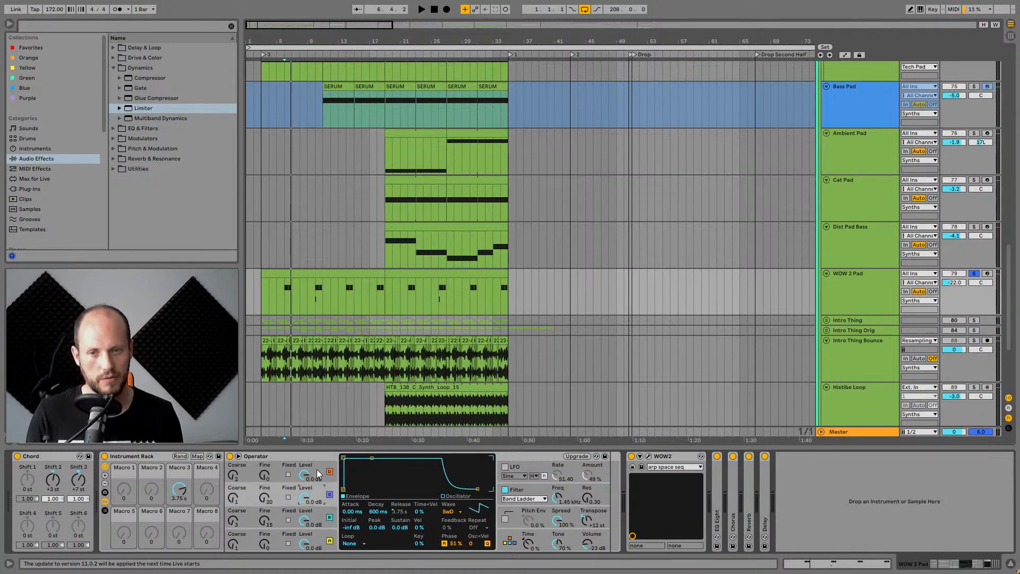
pyautogui.click(317, 473)
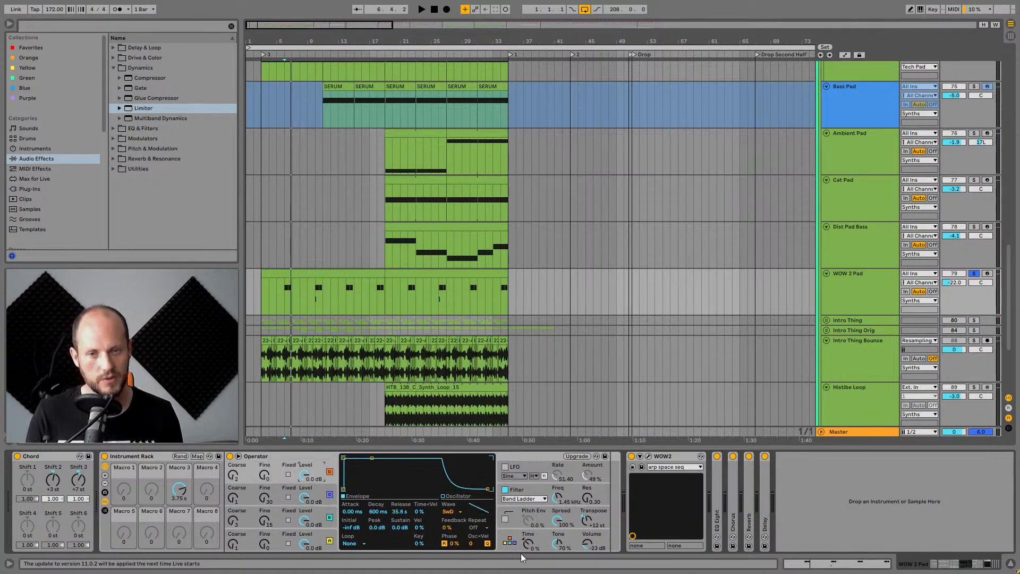
pyautogui.click(510, 542)
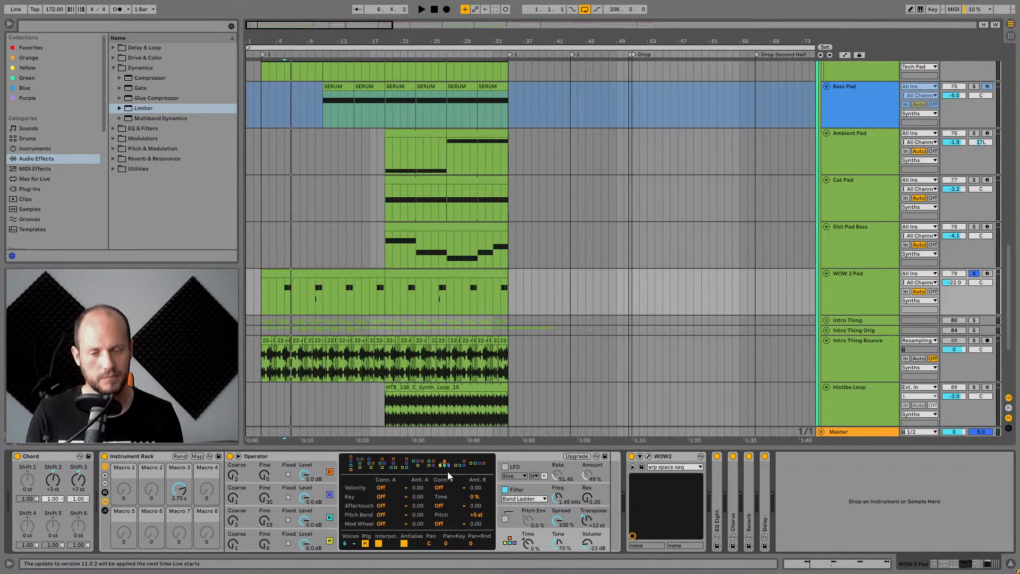
pyautogui.click(323, 540)
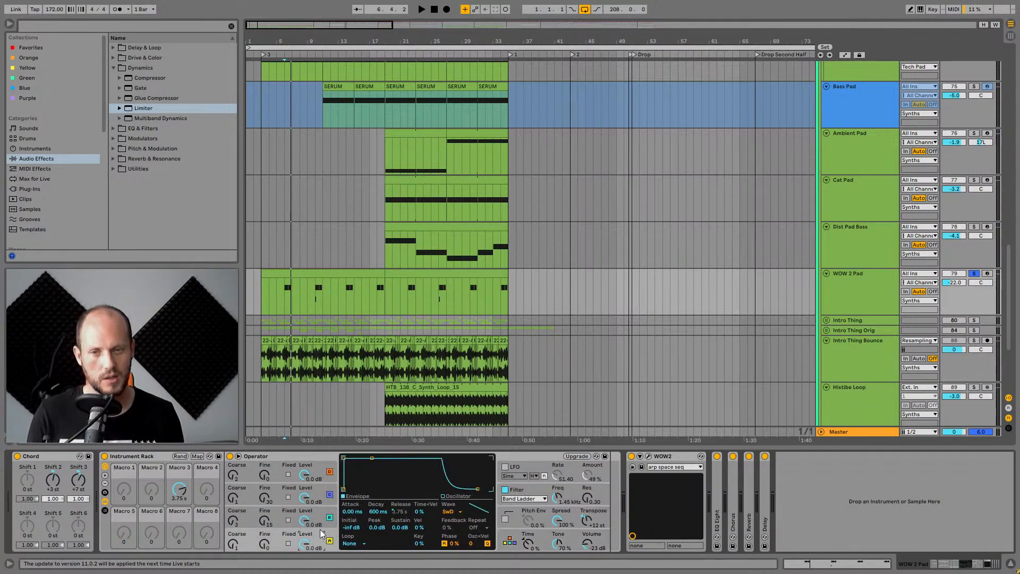
pyautogui.click(319, 518)
pyautogui.click(321, 491)
pyautogui.click(319, 516)
pyautogui.click(320, 540)
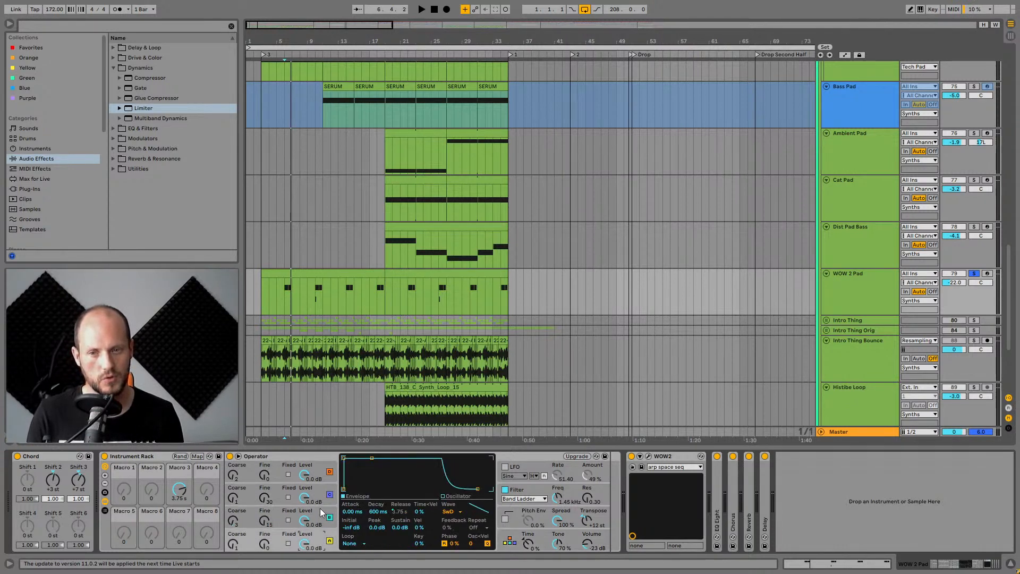
pyautogui.click(320, 514)
pyautogui.click(320, 492)
pyautogui.click(322, 468)
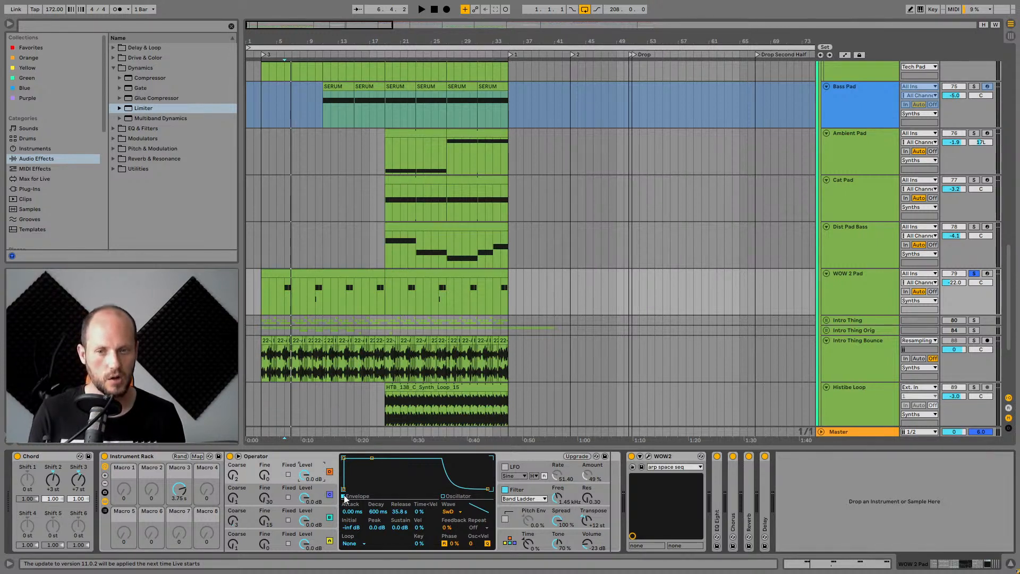
pyautogui.click(318, 489)
pyautogui.click(319, 514)
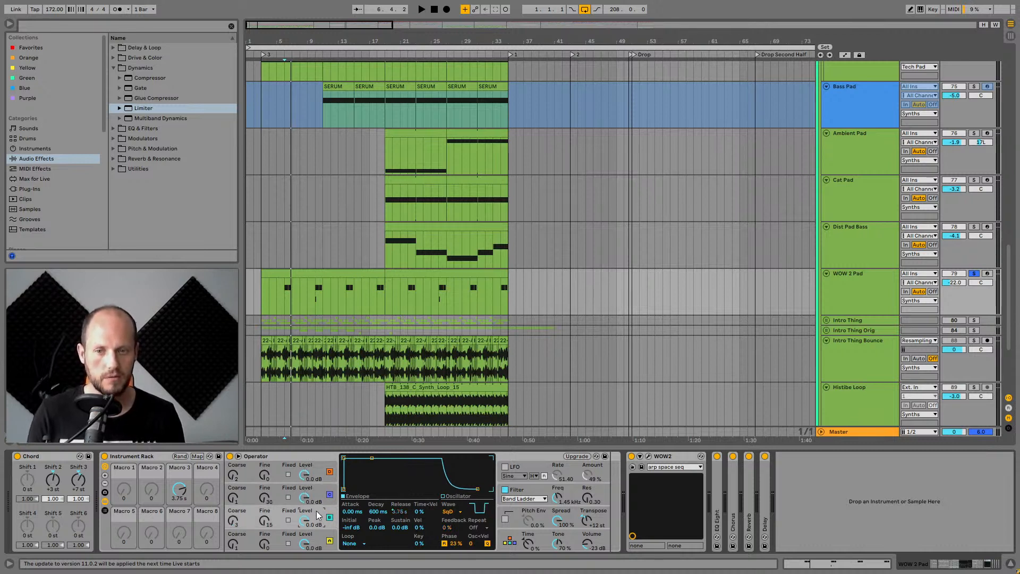
pyautogui.click(322, 543)
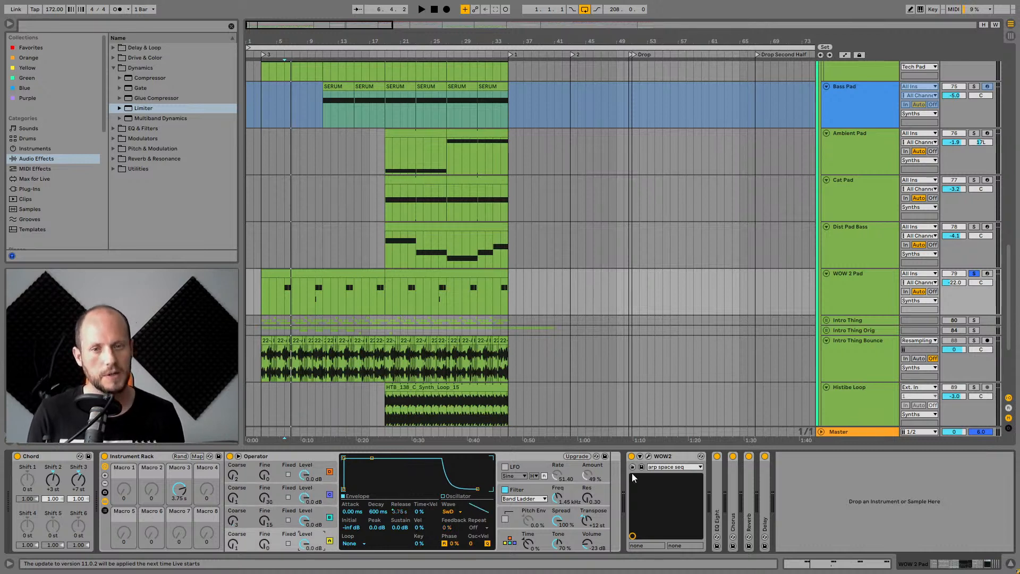
# Switch Operator's filter off and back on while auditioning the WOW 2 Pad.
pyautogui.click(540, 496)
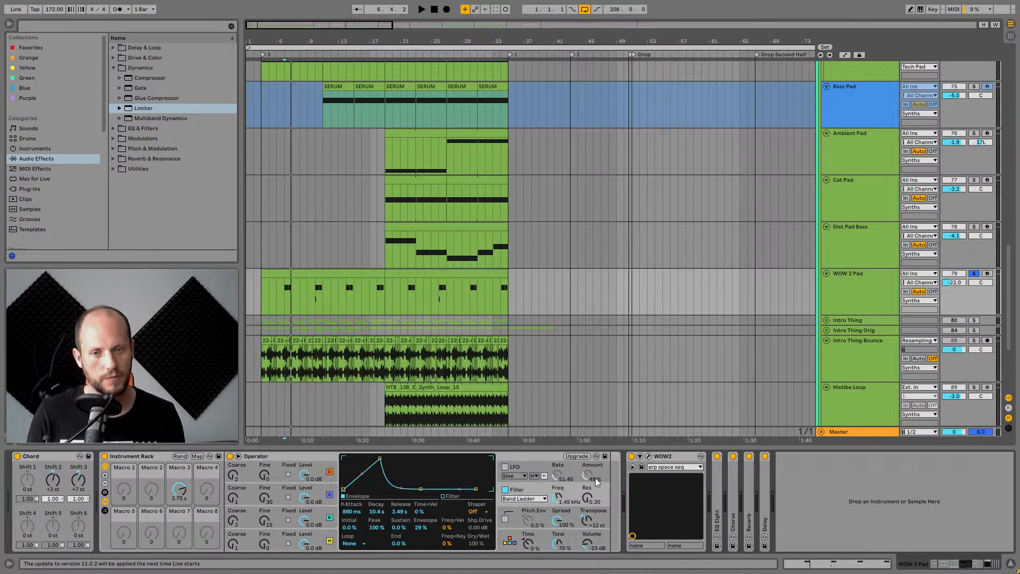
pyautogui.press('space')
pyautogui.click(504, 492)
pyautogui.press('space')
pyautogui.click(504, 491)
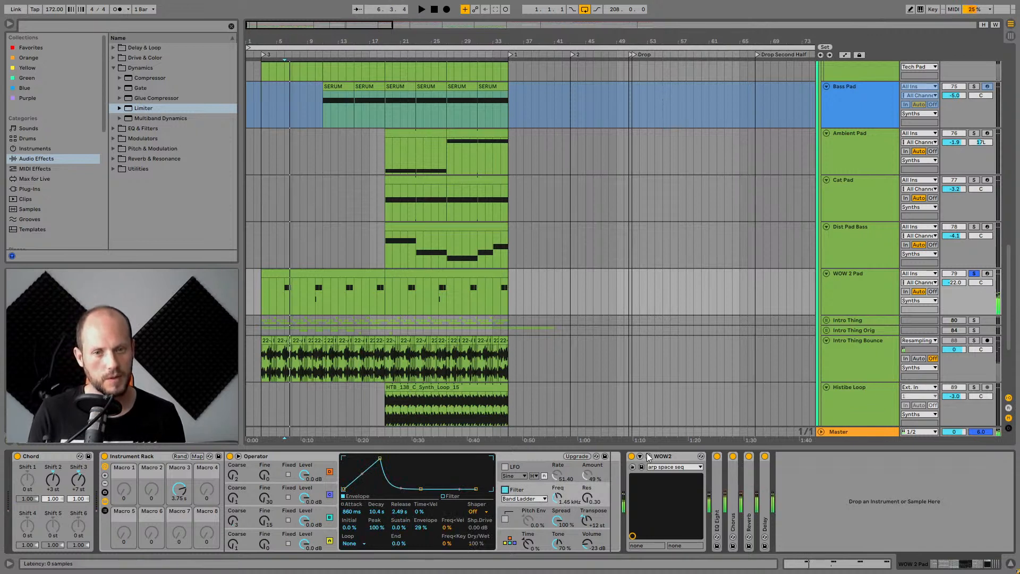
pyautogui.moveTo(608, 496); pyautogui.dragTo(609, 492)
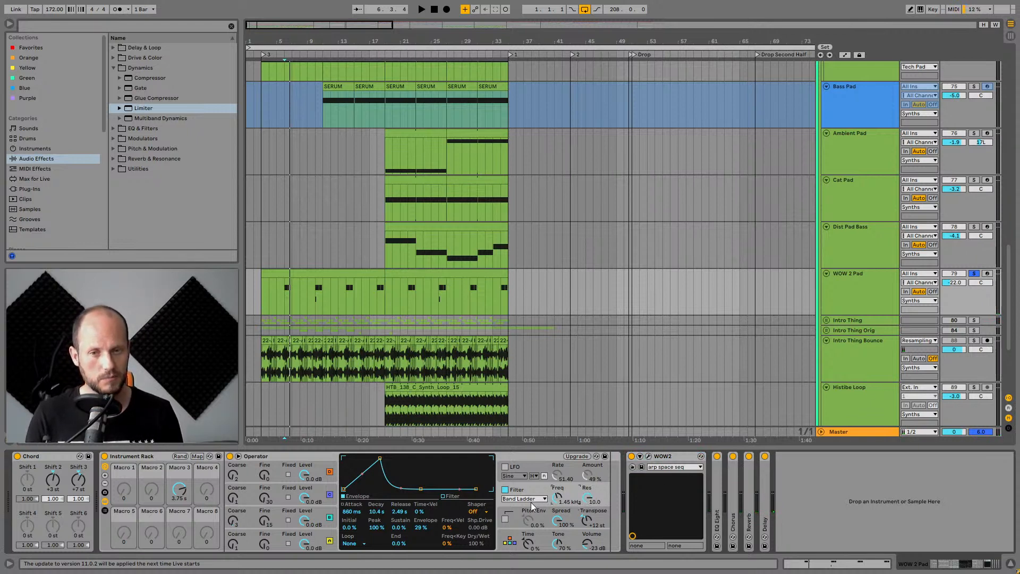
# Audition the WOW 2 Pad, then expand the EQ Eight, Chorus, Reverb and Delay devices in its WOW2 chain.
pyautogui.click(528, 455)
pyautogui.press('space')
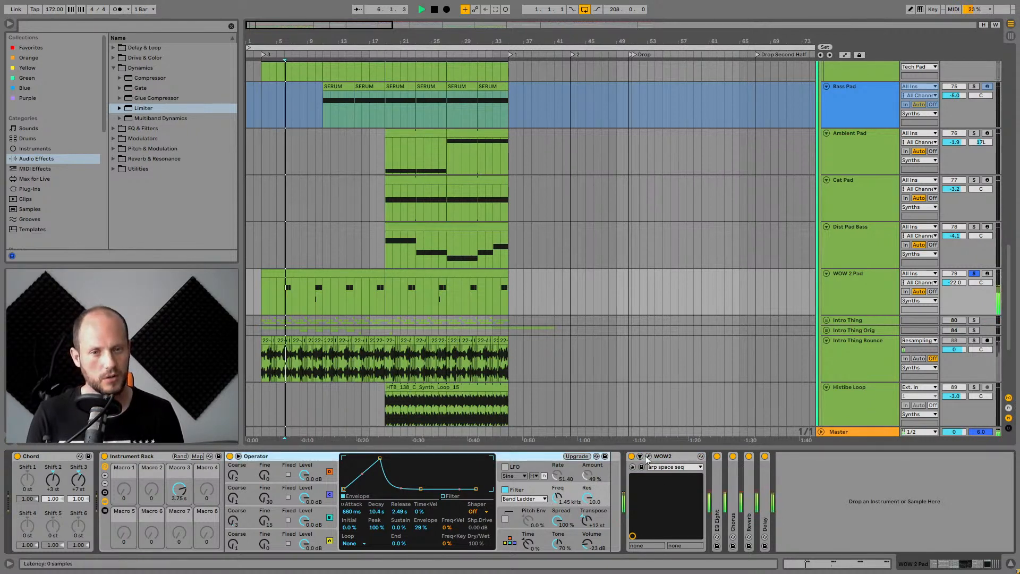
pyautogui.press('space')
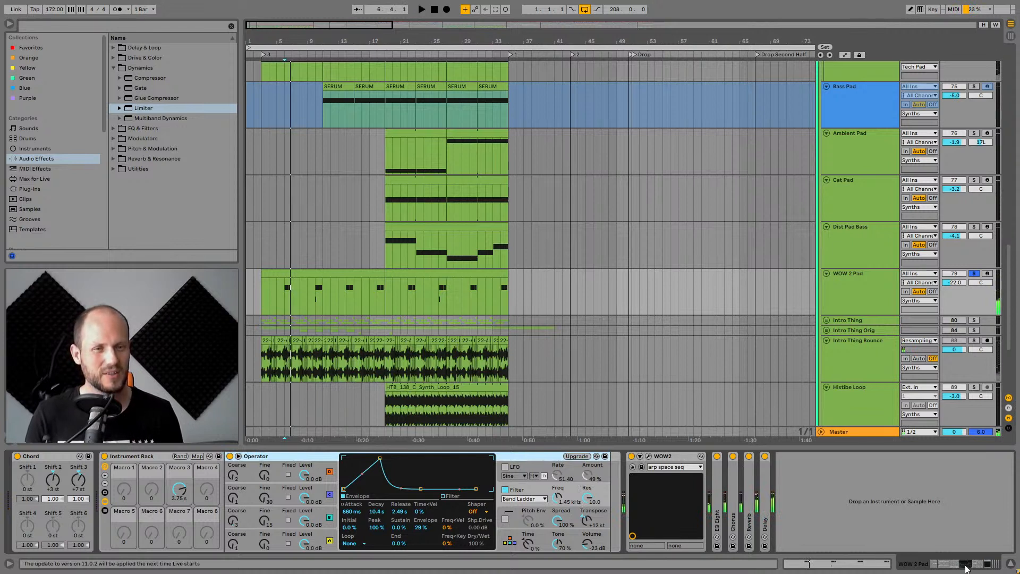
pyautogui.doubleClick(714, 477)
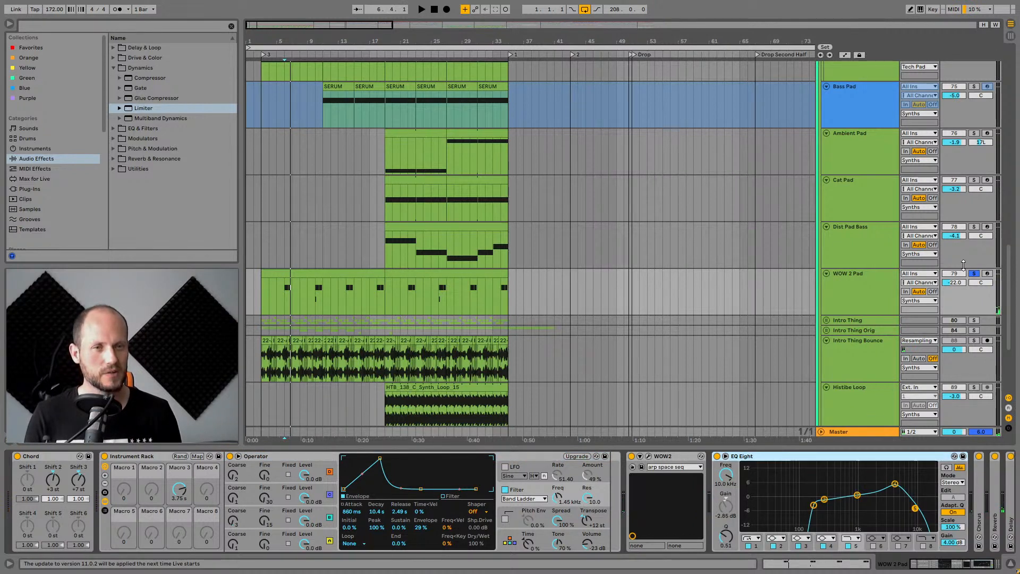
pyautogui.moveTo(946, 566); pyautogui.dragTo(995, 563)
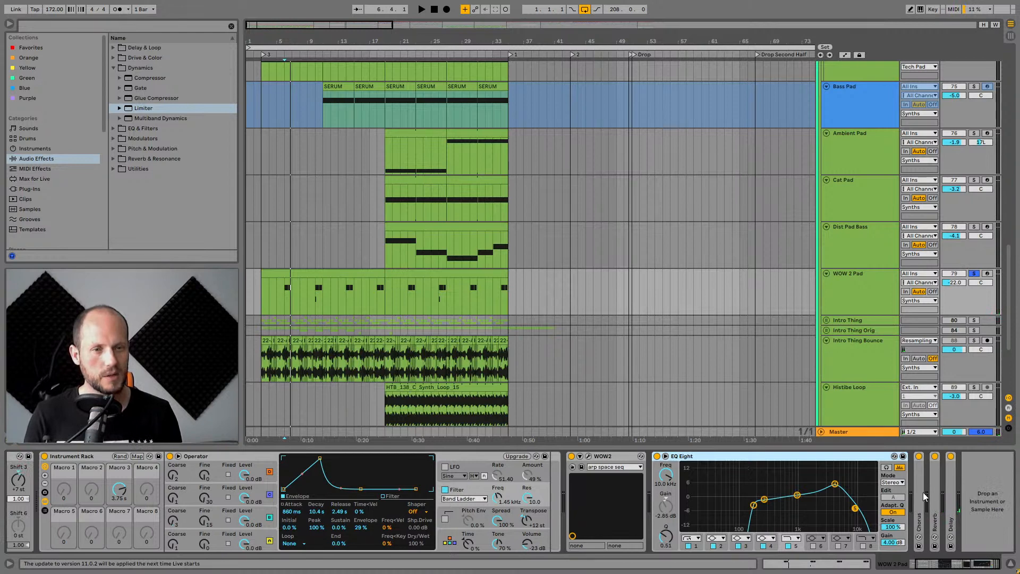
pyautogui.doubleClick(925, 497)
pyautogui.click(1008, 569)
pyautogui.doubleClick(932, 490)
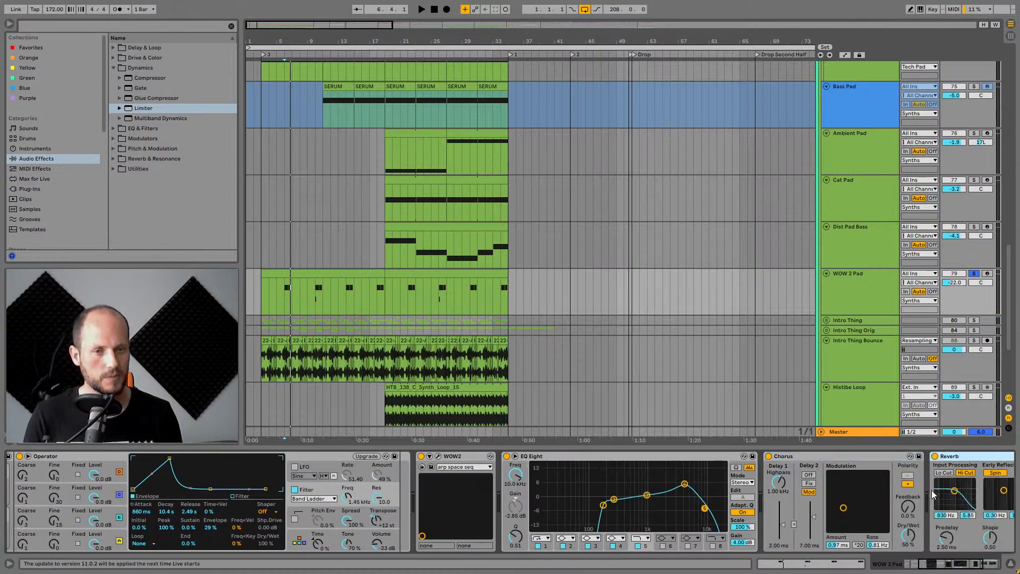
pyautogui.doubleClick(954, 493)
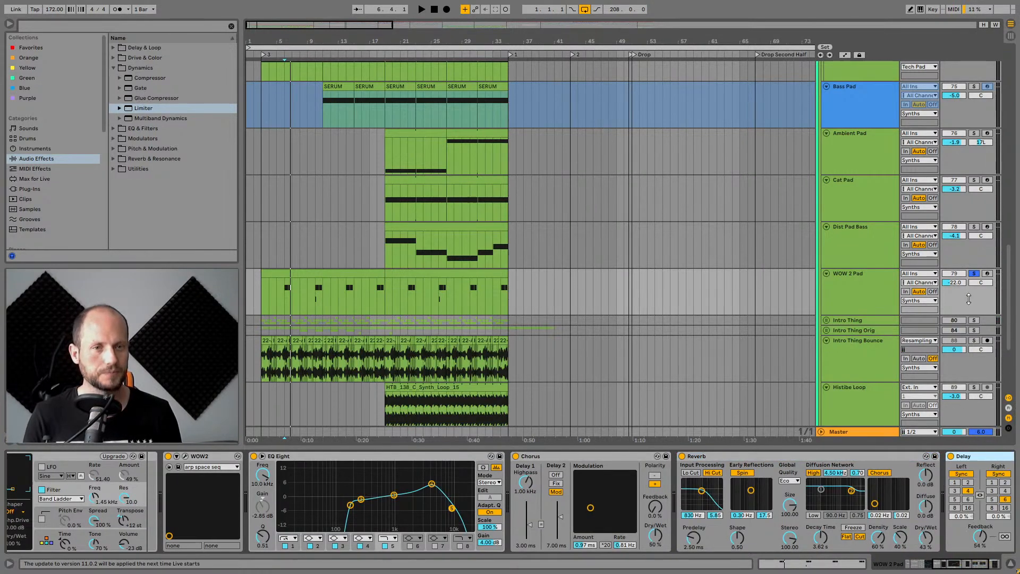
# Select and solo the Histibe Loop track and play it from the start of its clip.
pyautogui.scroll(5, 949, 178)
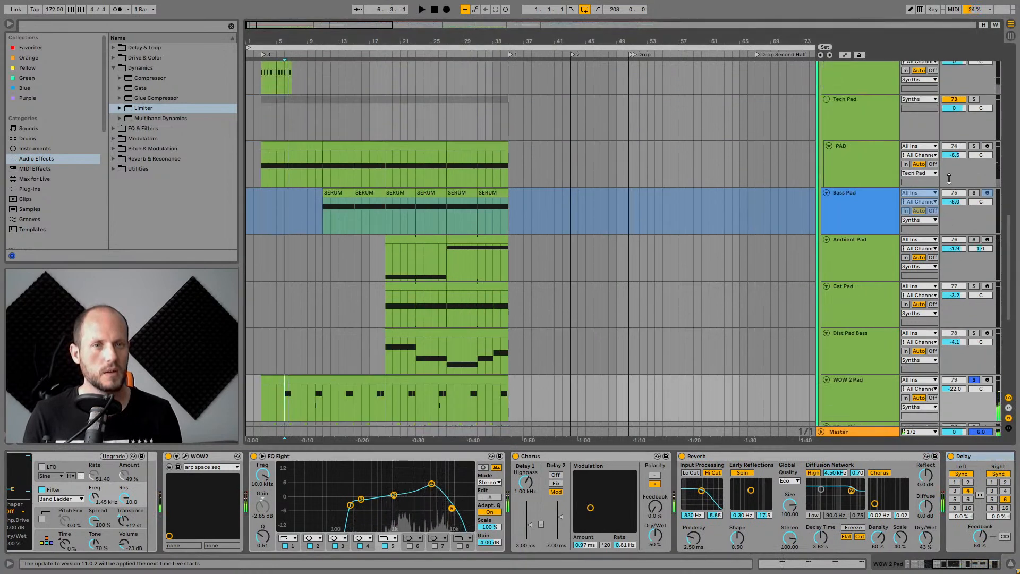
pyautogui.scroll(-10, 885, 284)
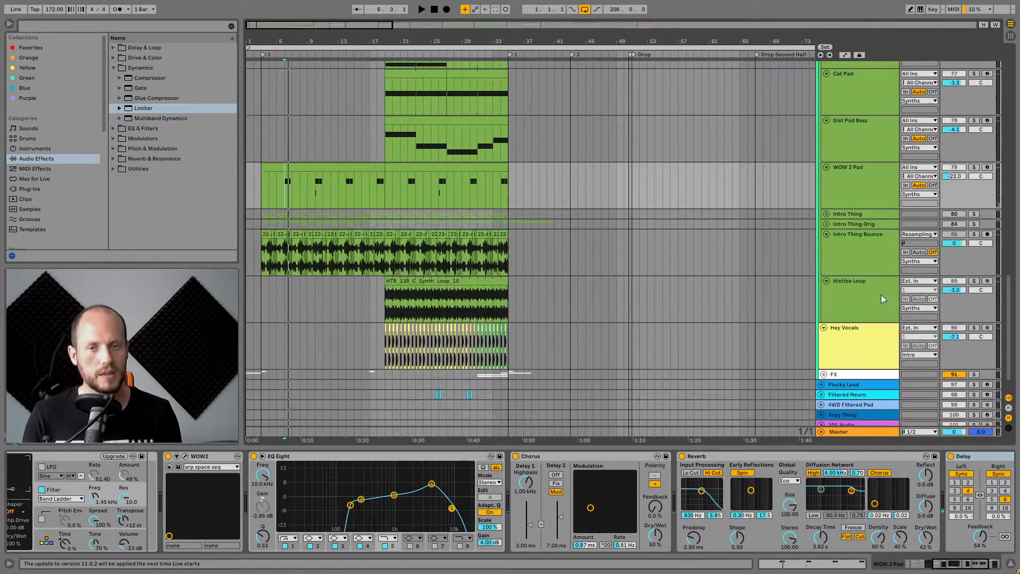
pyautogui.scroll(-1, 858, 250)
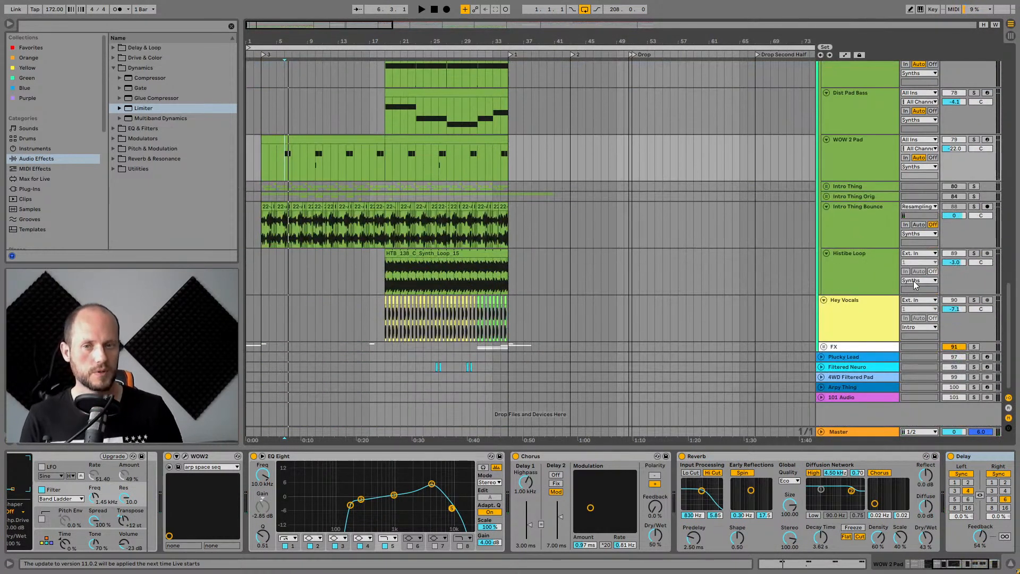
pyautogui.scroll(1, 910, 342)
pyautogui.click(844, 291)
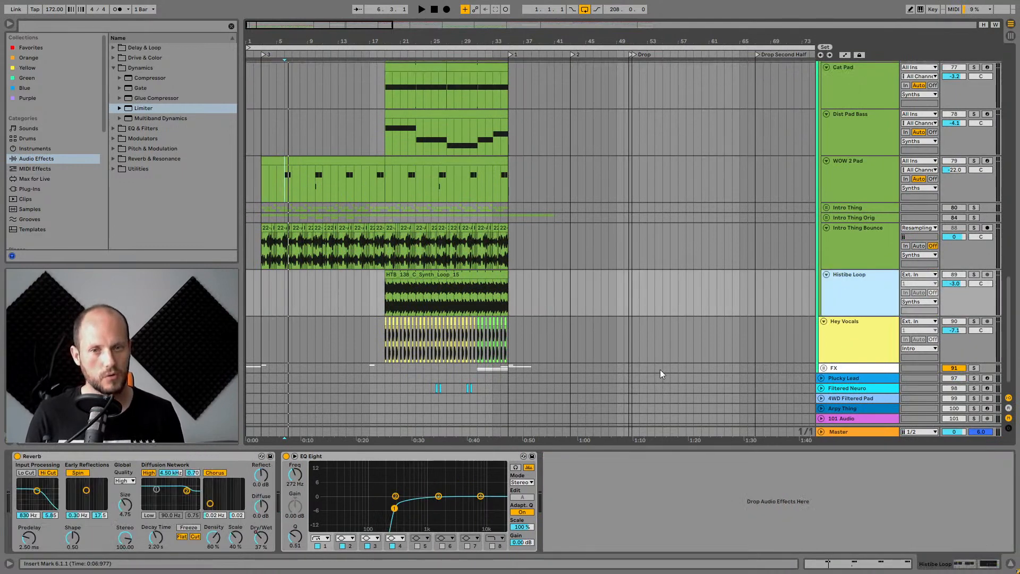
pyautogui.scroll(-1, 845, 279)
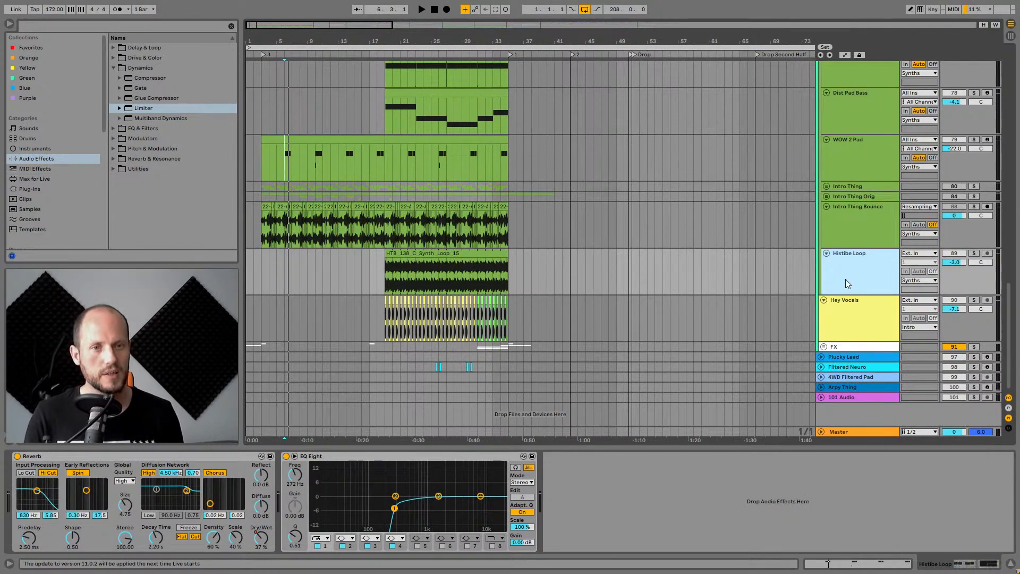
pyautogui.click(973, 253)
pyautogui.click(412, 256)
pyautogui.press('space')
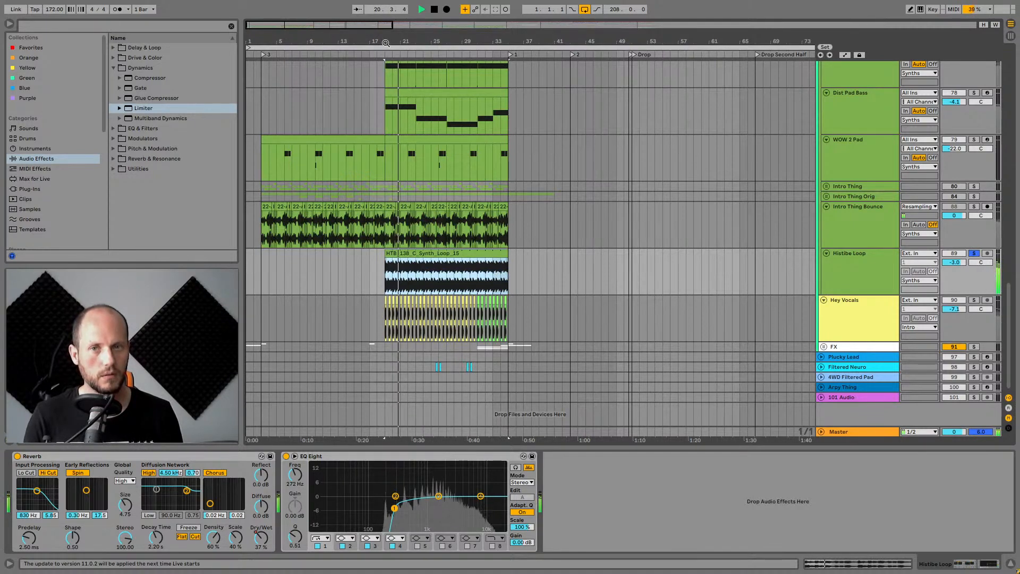
# Audition the Histibe Loop again around the start of its clip, stopping and restarting playback.
pyautogui.moveTo(388, 39); pyautogui.dragTo(412, 13)
pyautogui.press('space')
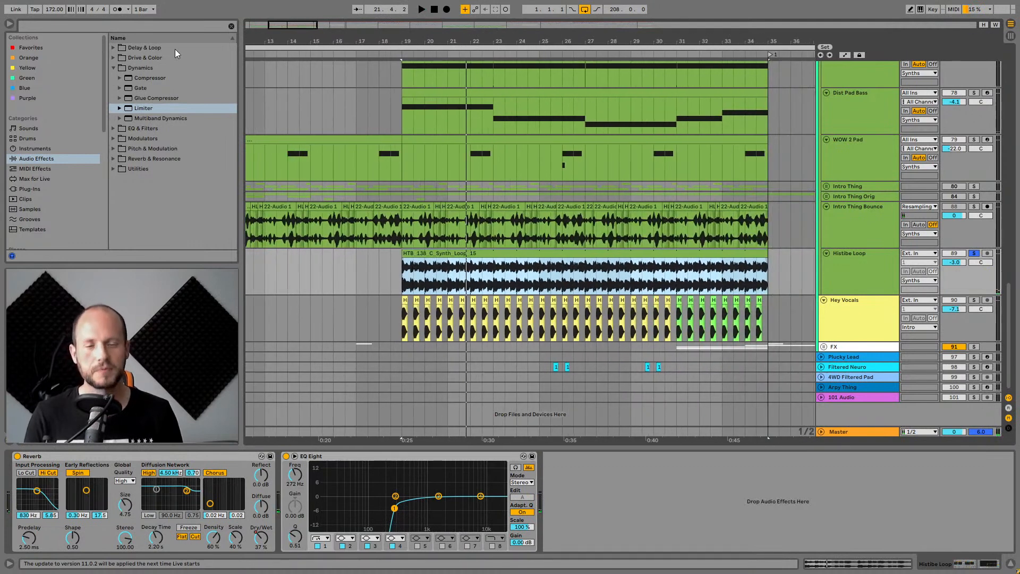
pyautogui.press('space')
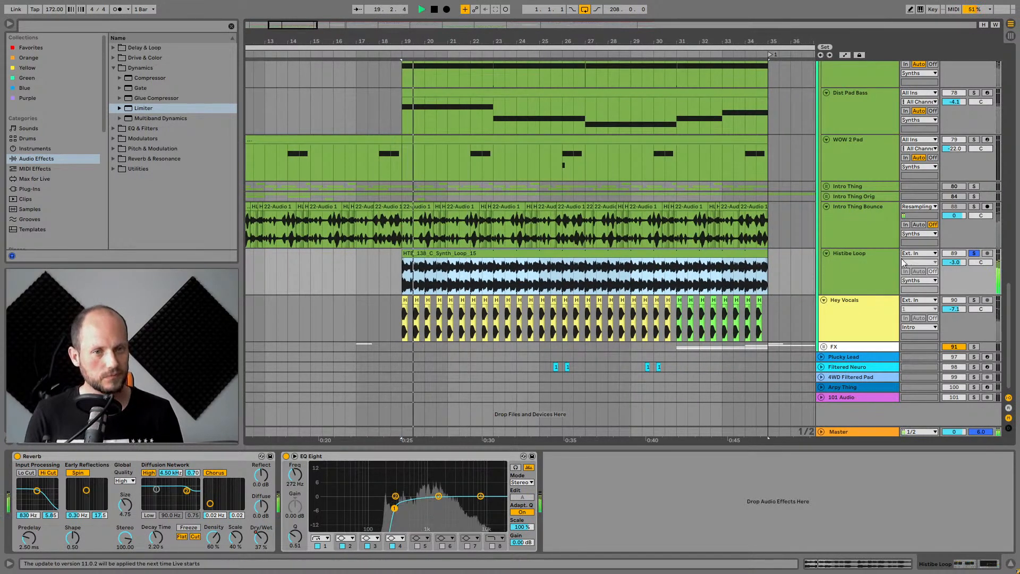
pyautogui.press('space')
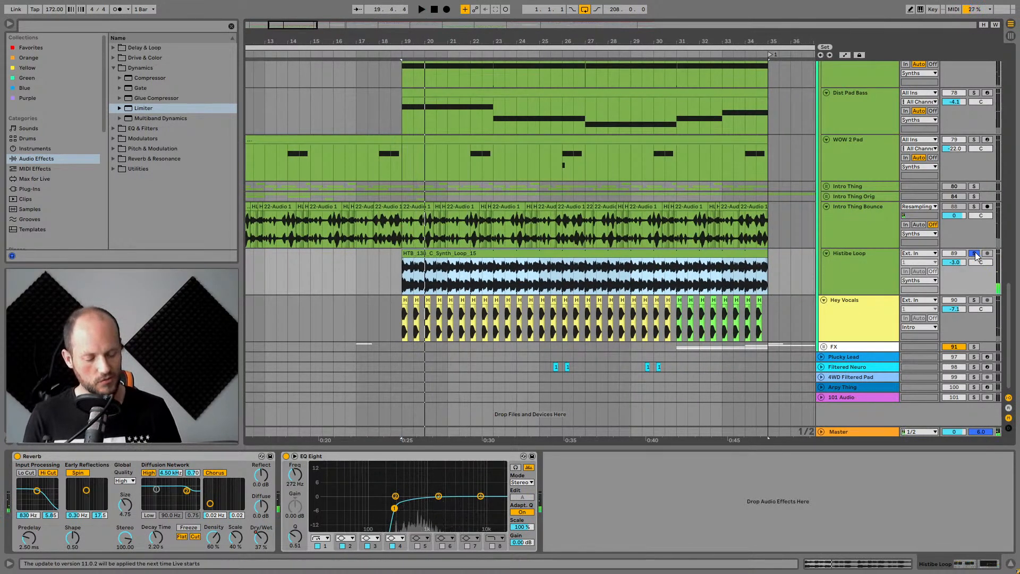
# Solo the Intro Thing Bounce track instead of the Histibe Loop, select it and audition it.
pyautogui.click(975, 254)
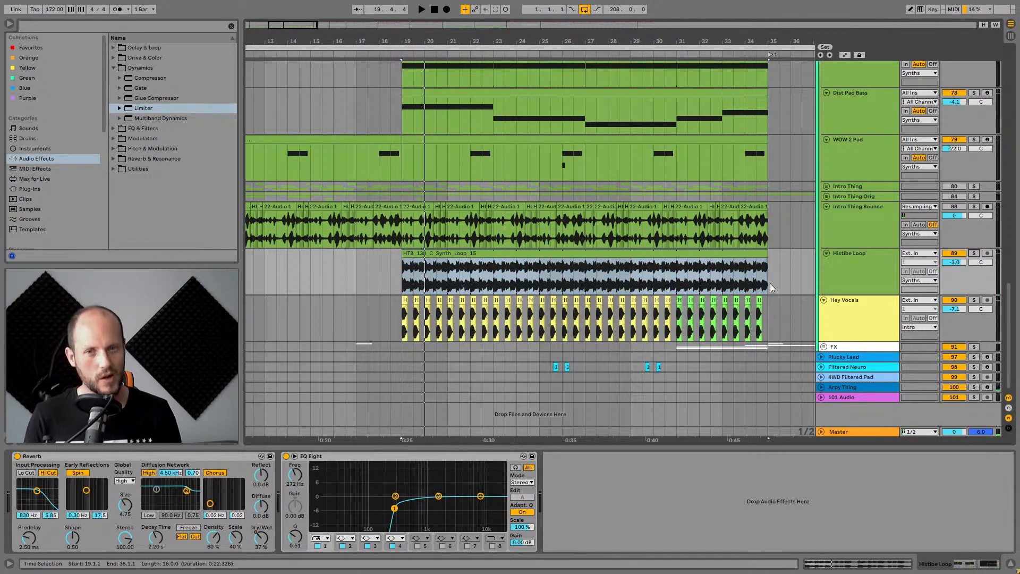
pyautogui.click(973, 206)
pyautogui.click(869, 208)
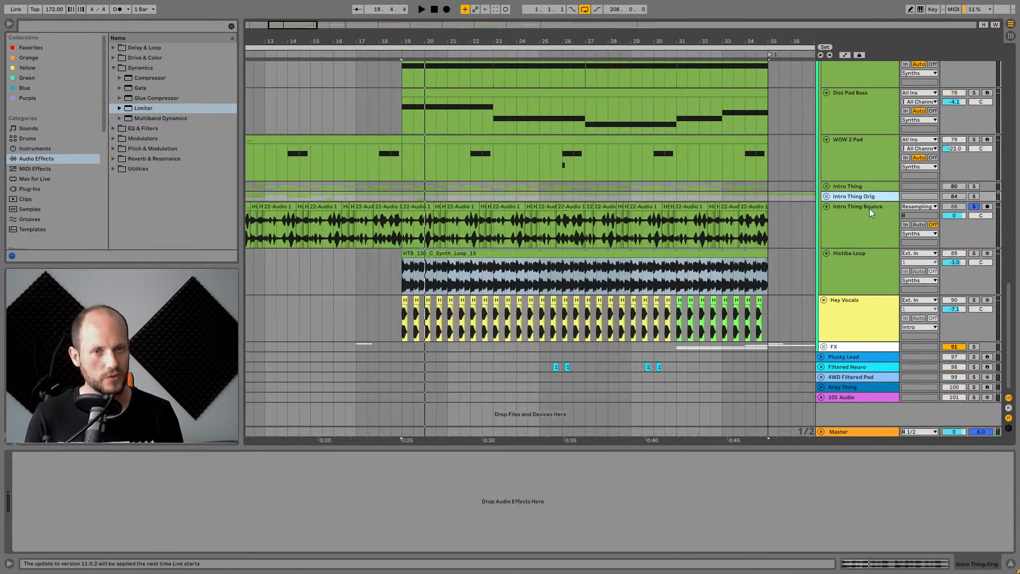
pyautogui.press('space')
pyautogui.press('space')
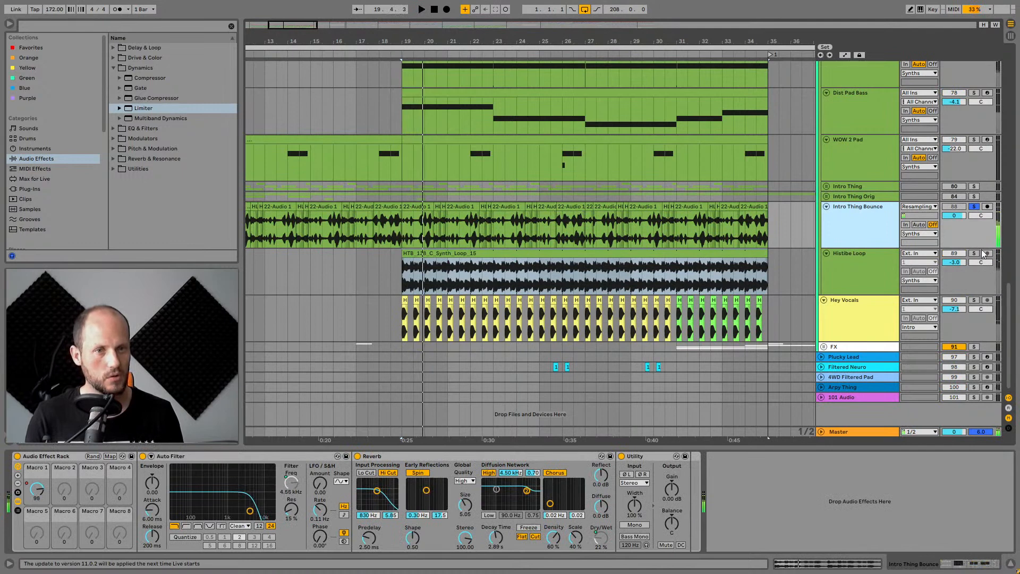
# Add the Histibe Loop to the solo and audition both tracks together.
pyautogui.keyDown('ctrl'); pyautogui.click(975, 254); pyautogui.keyUp('ctrl')
pyautogui.click(868, 265)
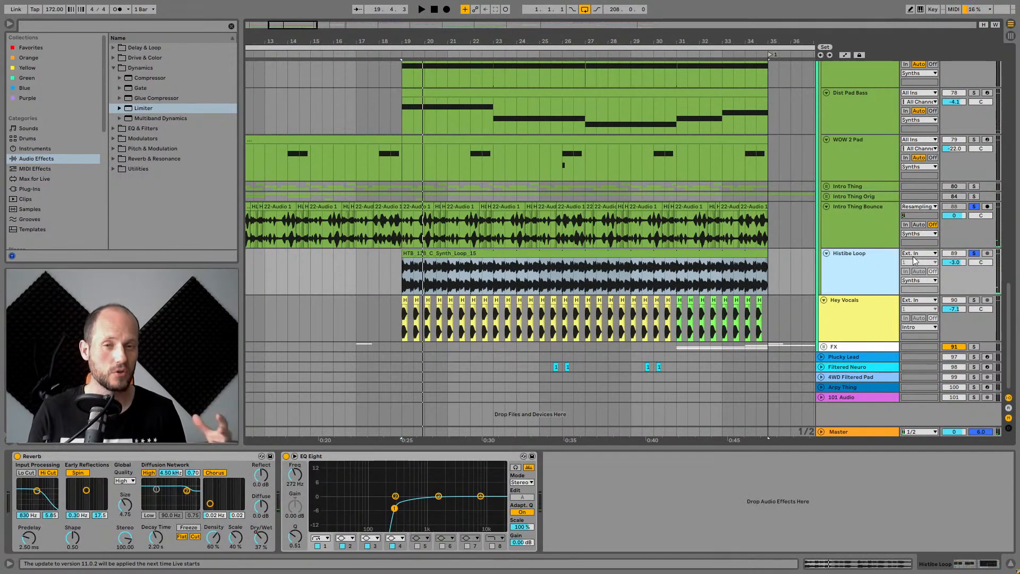
pyautogui.press('space')
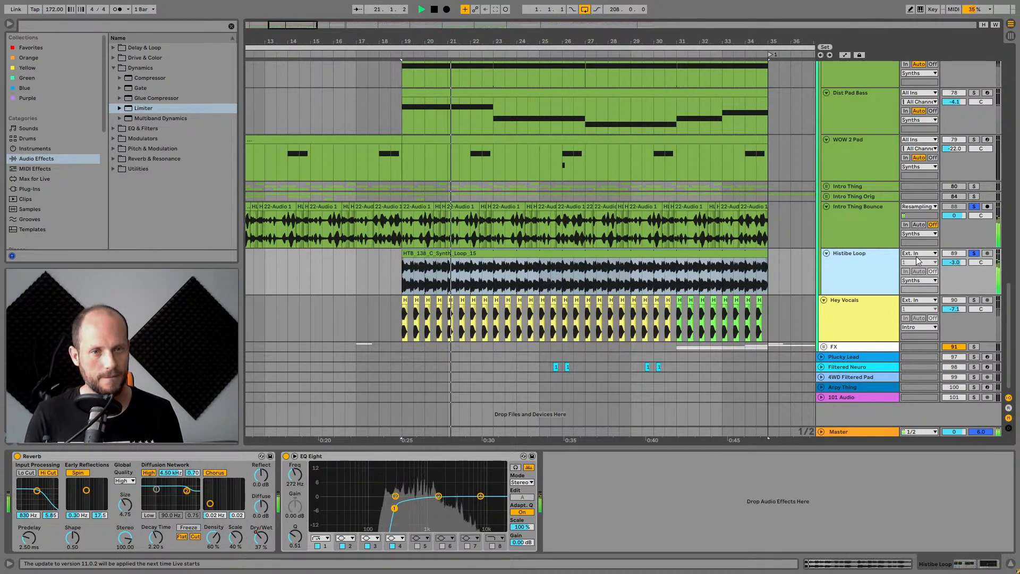
# Select the Intro Thing Bounce track and toggle its Auto Filter while playing.
pyautogui.click(858, 211)
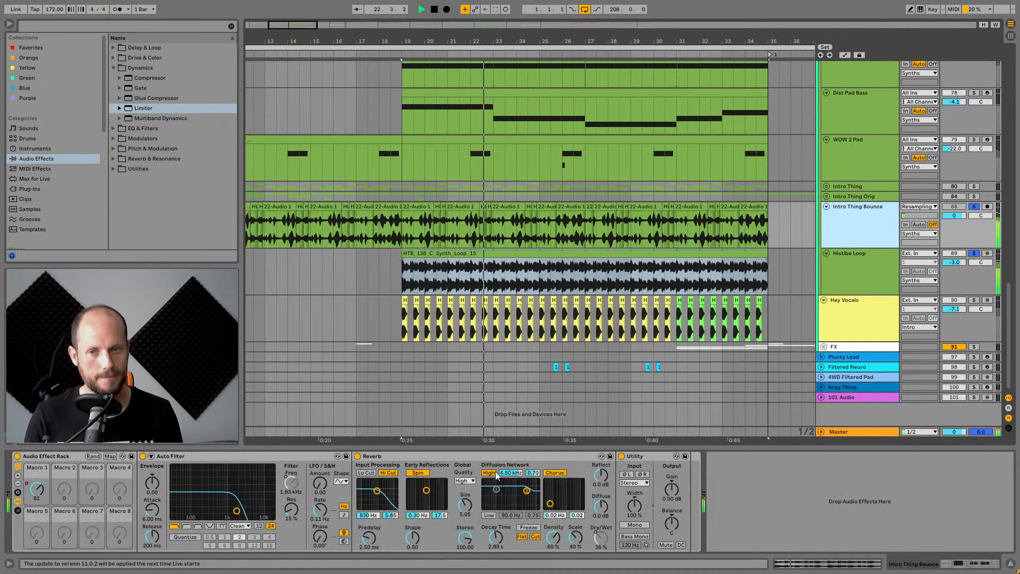
pyautogui.click(143, 456)
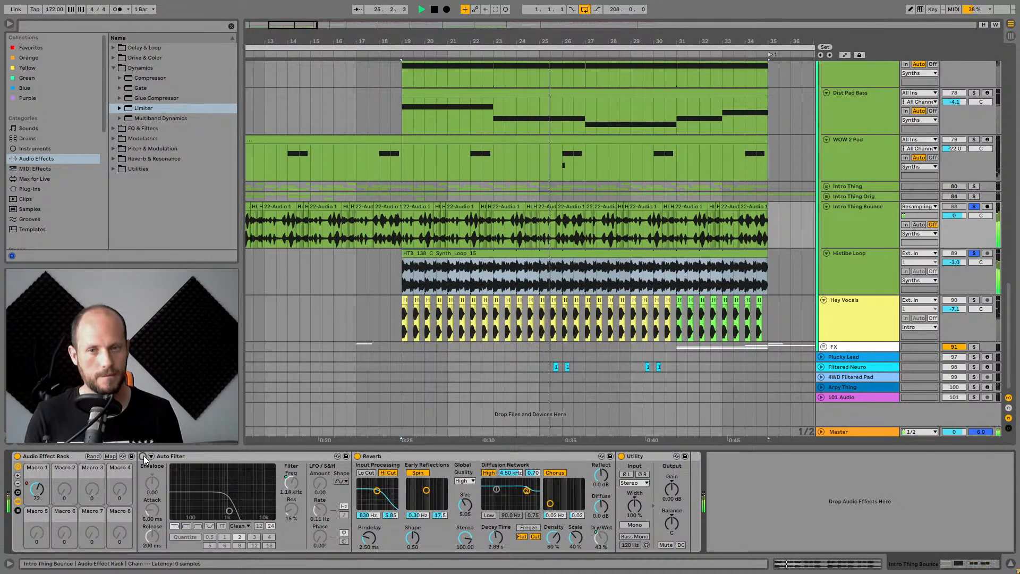
pyautogui.press('space')
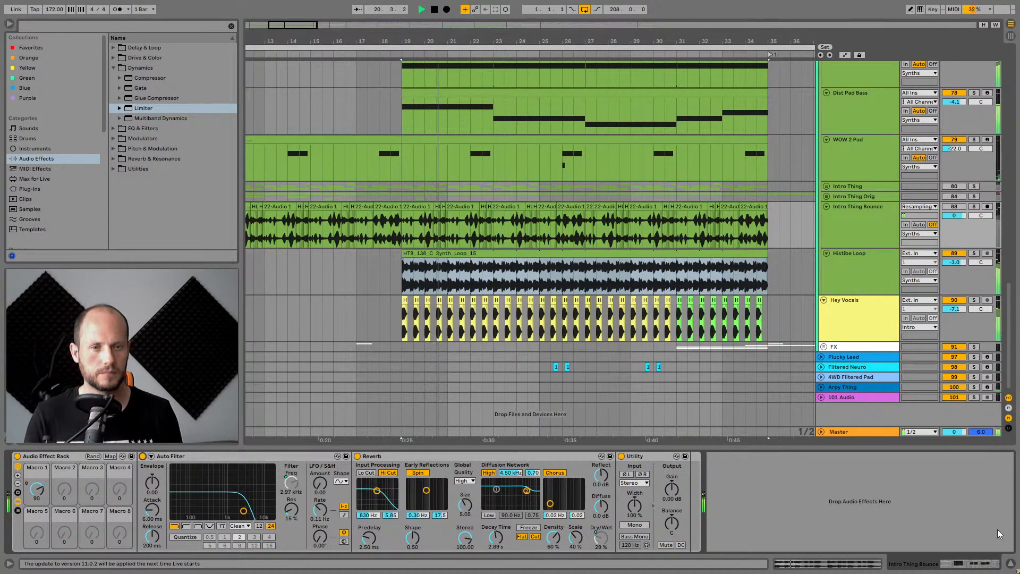
# Select and solo the Hey Vocals track and open its first vocal clip.
pyautogui.click(1010, 567)
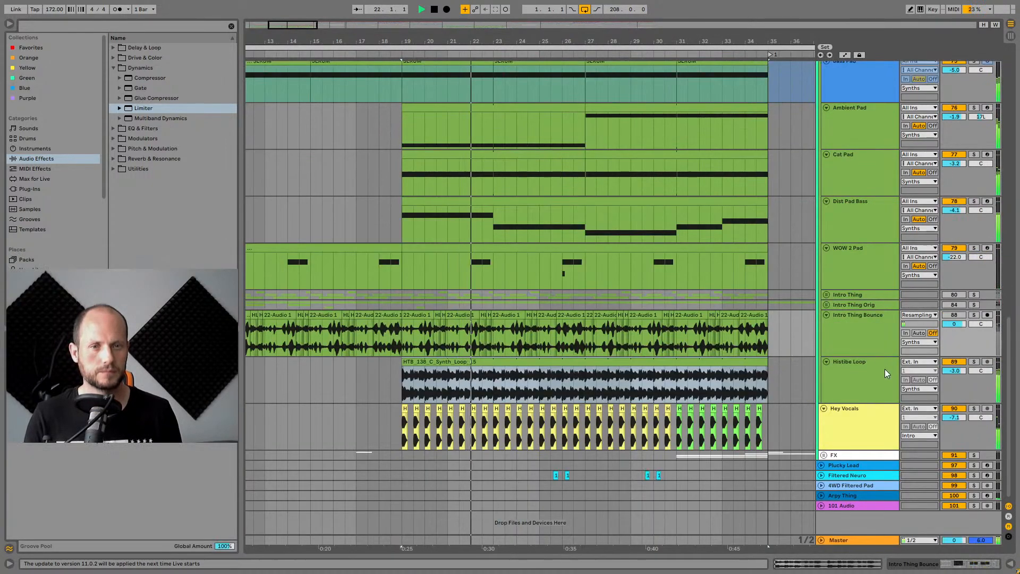
pyautogui.scroll(1, 885, 371)
pyautogui.press('space')
pyautogui.scroll(-1, 883, 381)
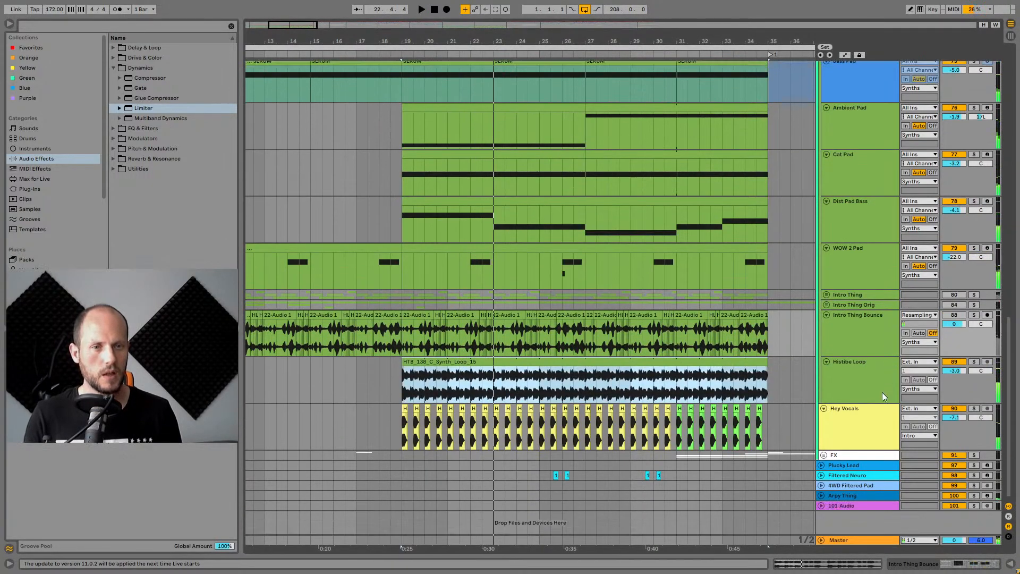
pyautogui.click(879, 408)
pyautogui.click(975, 409)
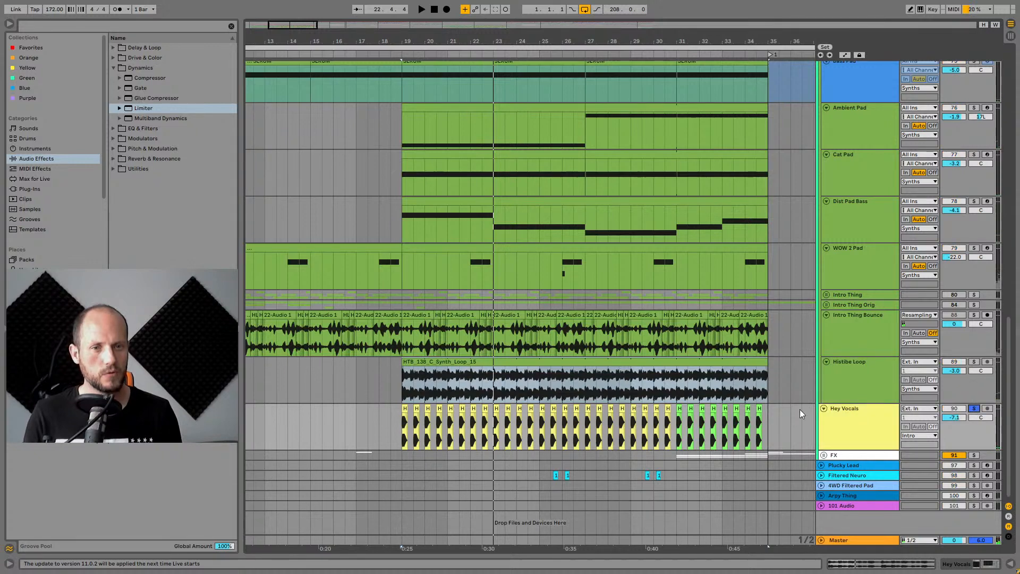
pyautogui.click(405, 409)
pyautogui.doubleClick(405, 409)
# Audition the Hey Vocals clip from its start.
pyautogui.scroll(-5, 519, 254)
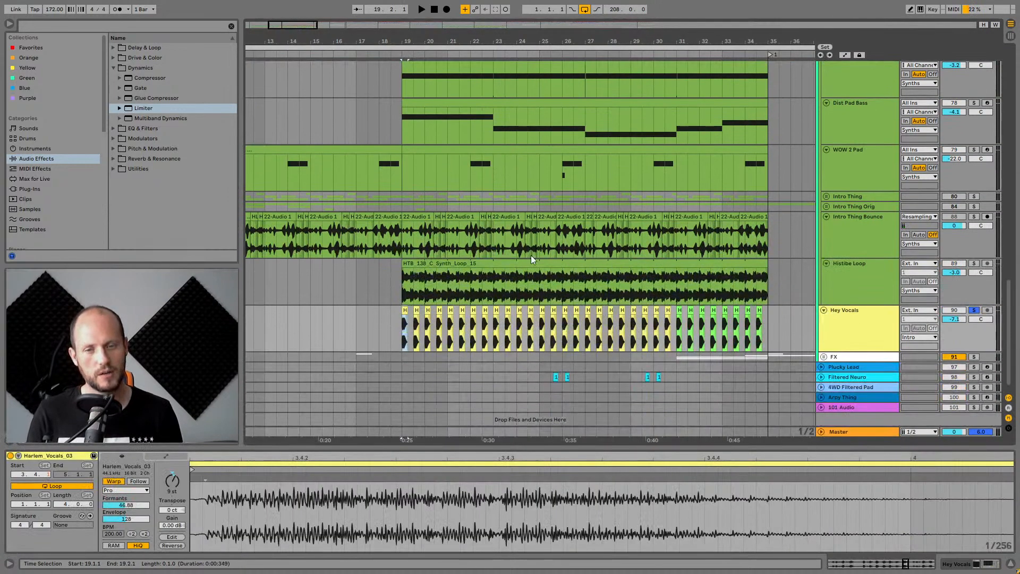
pyautogui.moveTo(601, 34); pyautogui.dragTo(571, 33)
pyautogui.press('space')
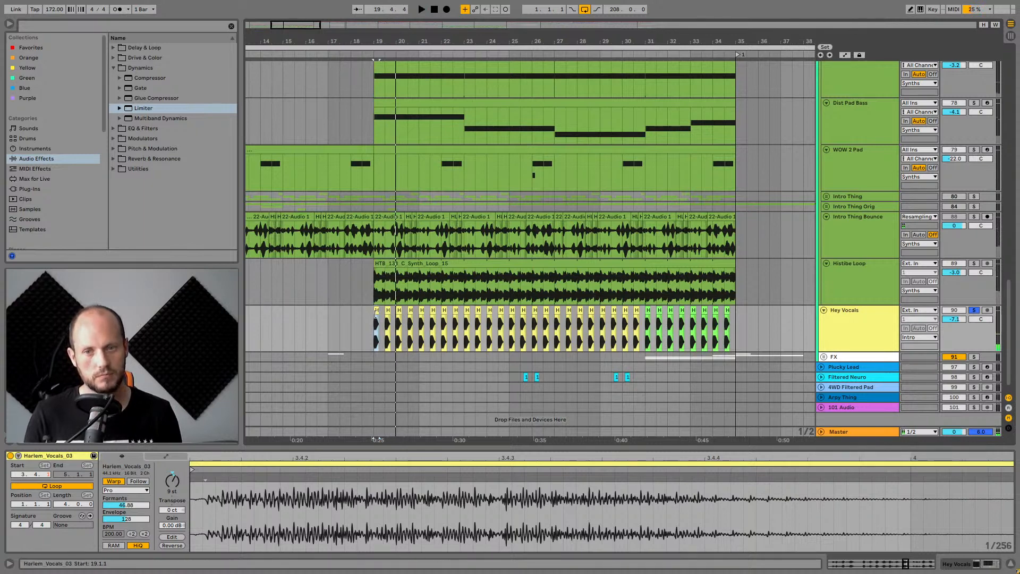
pyautogui.press('space')
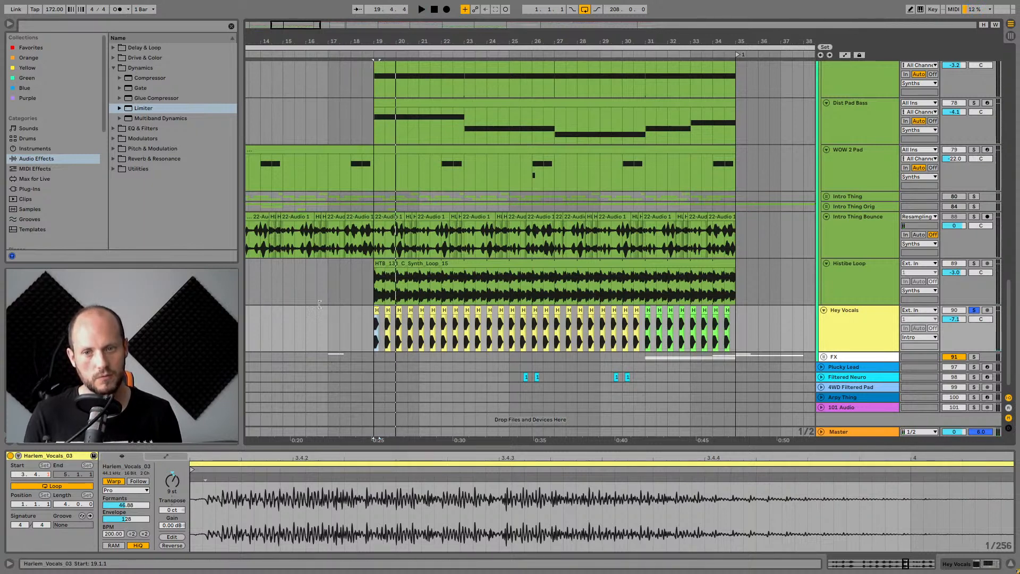
# Try extending the Hey Vocals clip's start earlier to about bar 13, then undo it.
pyautogui.moveTo(375, 312); pyautogui.dragTo(245, 312)
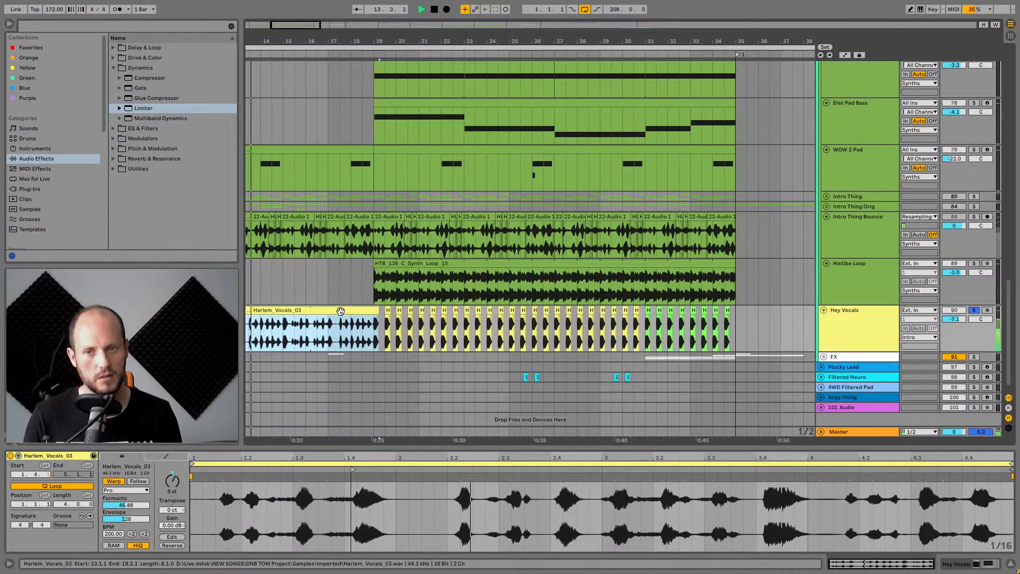
pyautogui.doubleClick(174, 474)
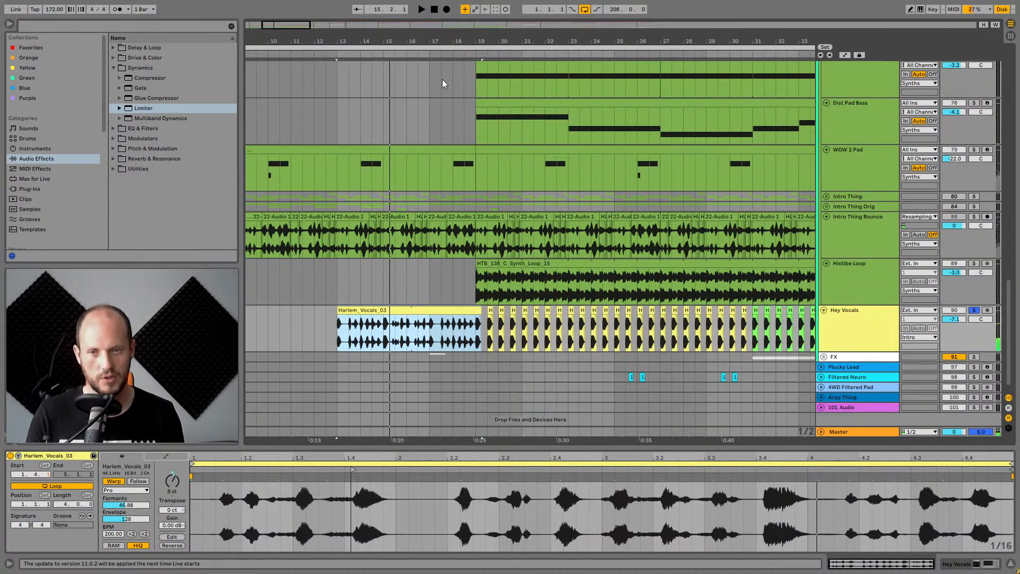
pyautogui.hotkey('ctrl', 'z')
# Set the vocal clip's warp mode to Complex Pro and select another clip on the Hey Vocals track.
pyautogui.moveTo(774, 43); pyautogui.dragTo(664, 41)
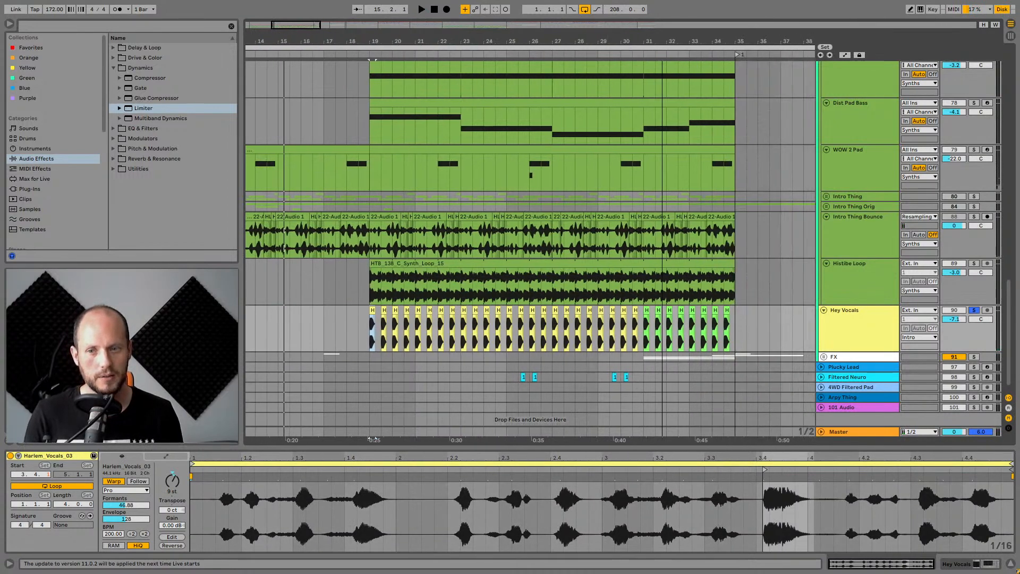
pyautogui.click(122, 490)
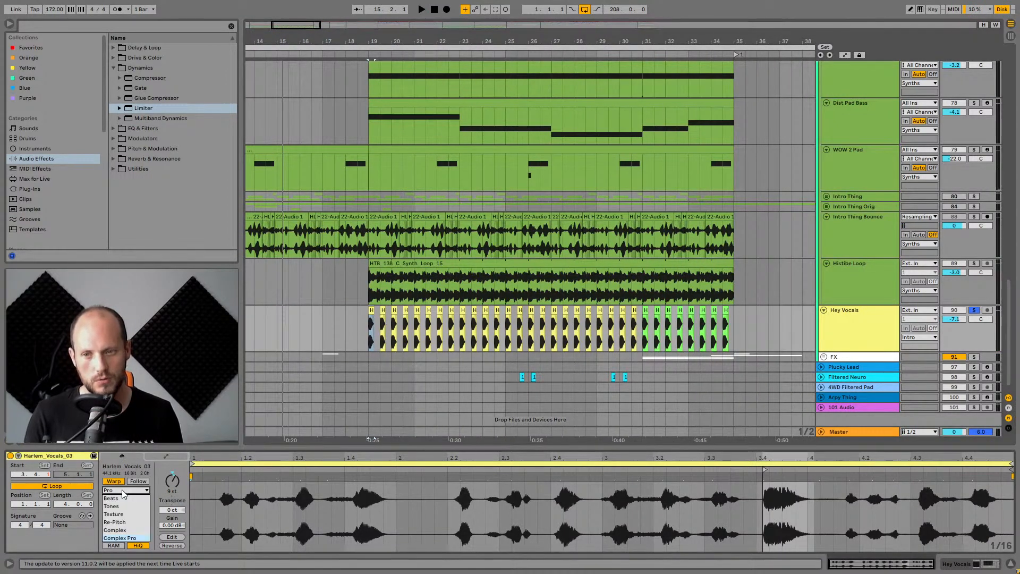
pyautogui.click(115, 538)
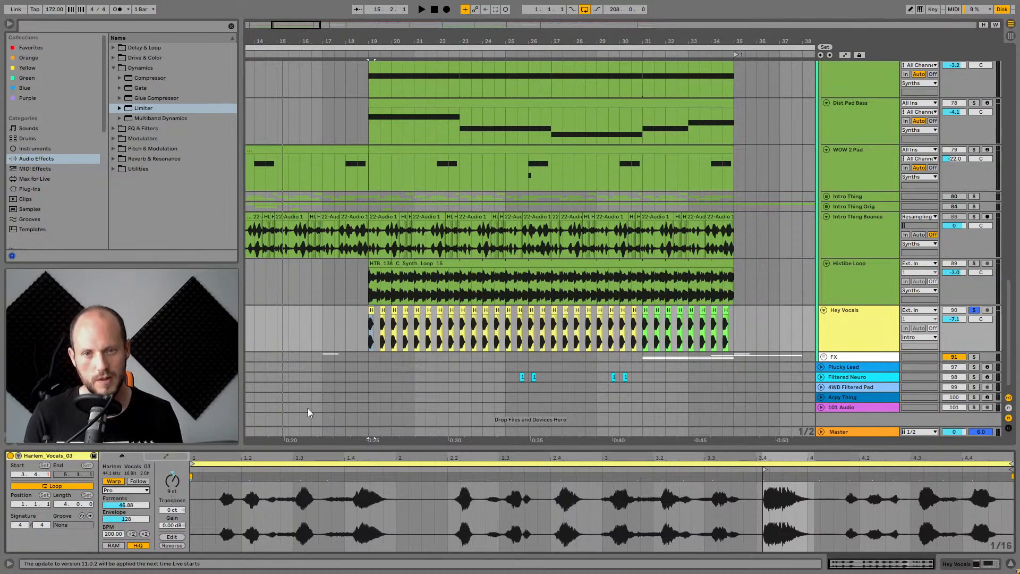
pyautogui.click(645, 314)
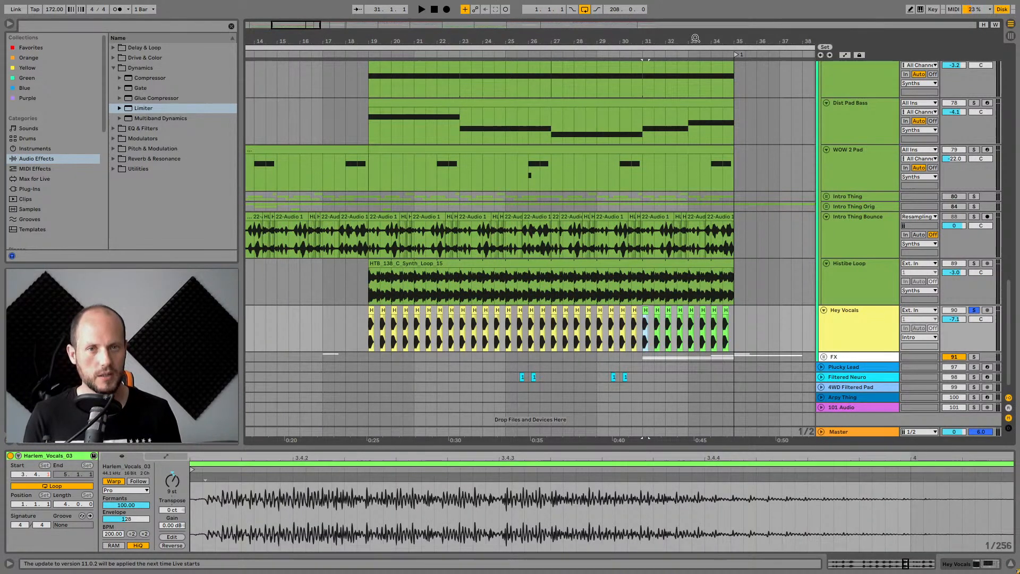
# Audition the Hey Vocals clips around bar 30, starting playback from a clip on that track.
pyautogui.hscroll(4, 600, 329)
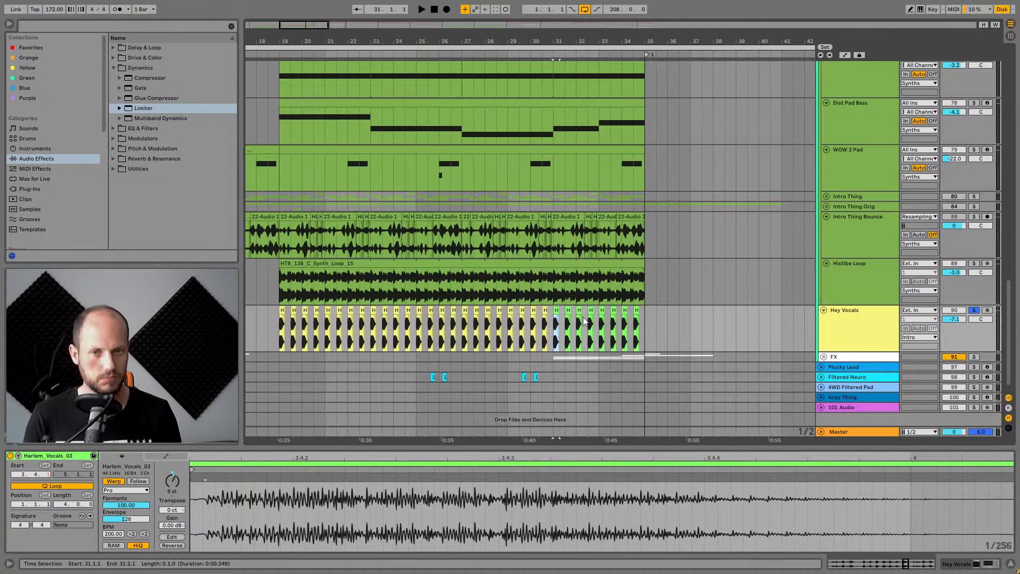
pyautogui.press('space')
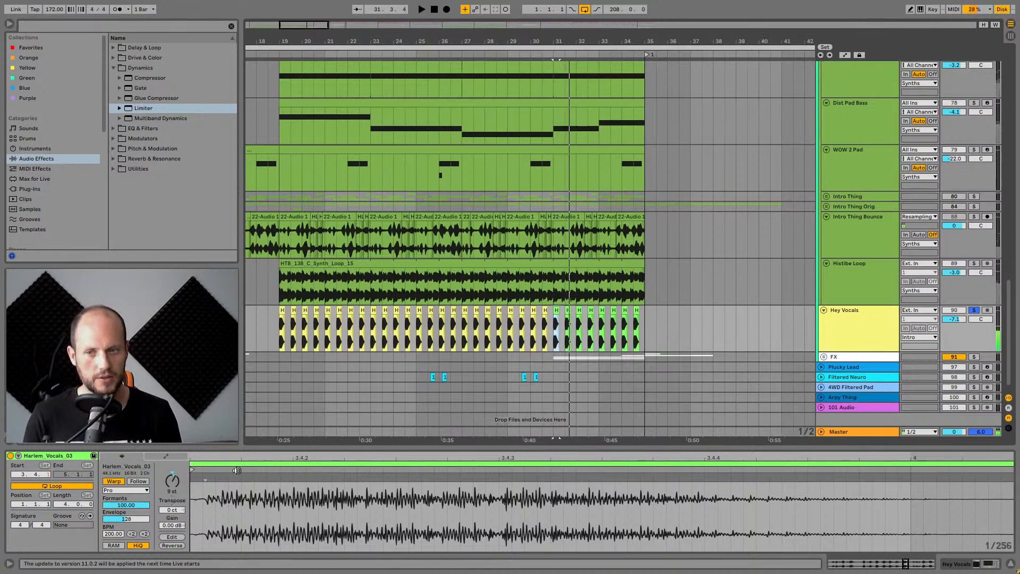
pyautogui.click(543, 313)
pyautogui.press('space')
pyautogui.press('space')
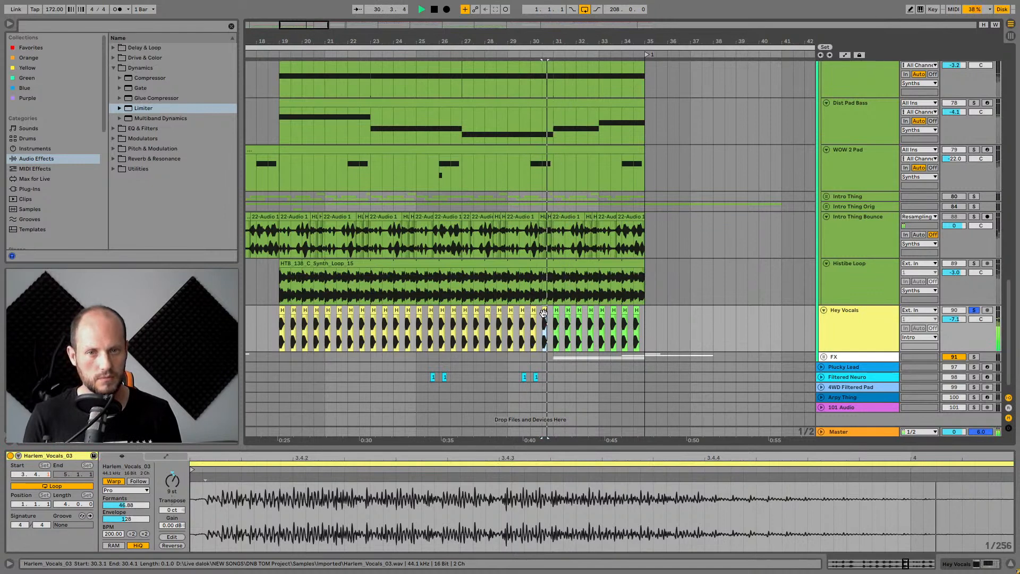
pyautogui.press('space')
# Unsolo the Hey Vocals track and play the arrangement from a clip near bar 28.
pyautogui.click(975, 310)
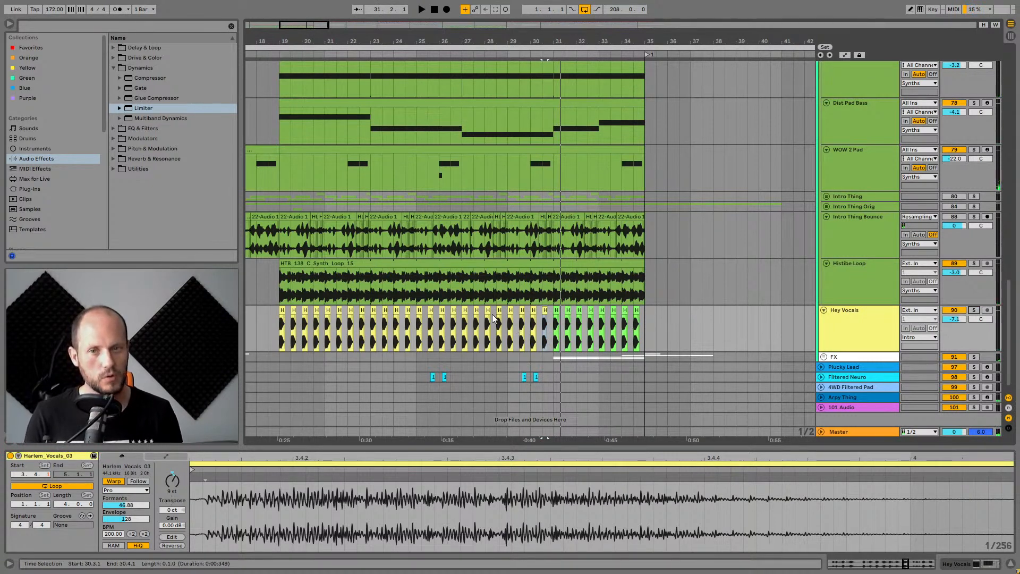
pyautogui.click(493, 314)
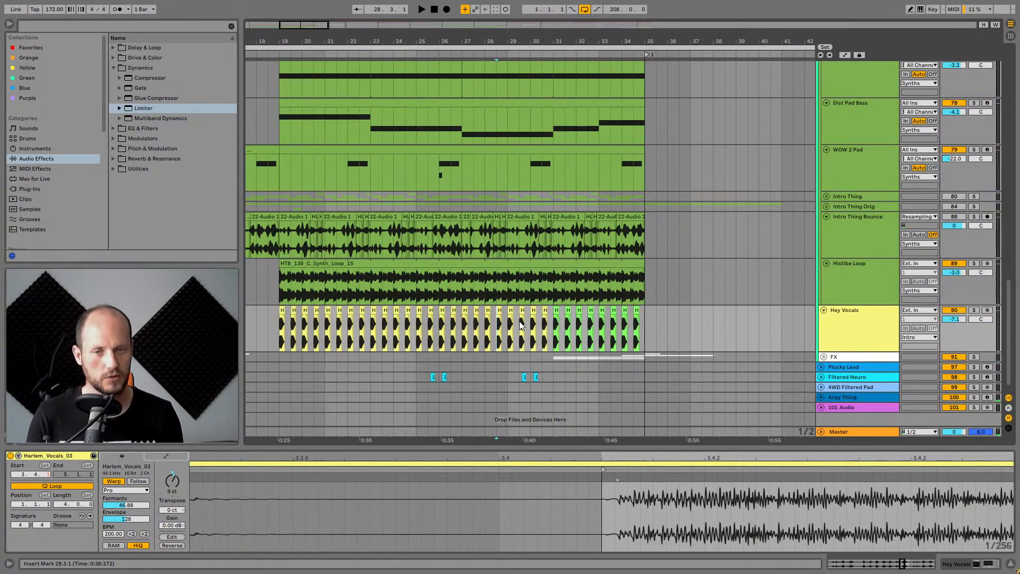
pyautogui.press('space')
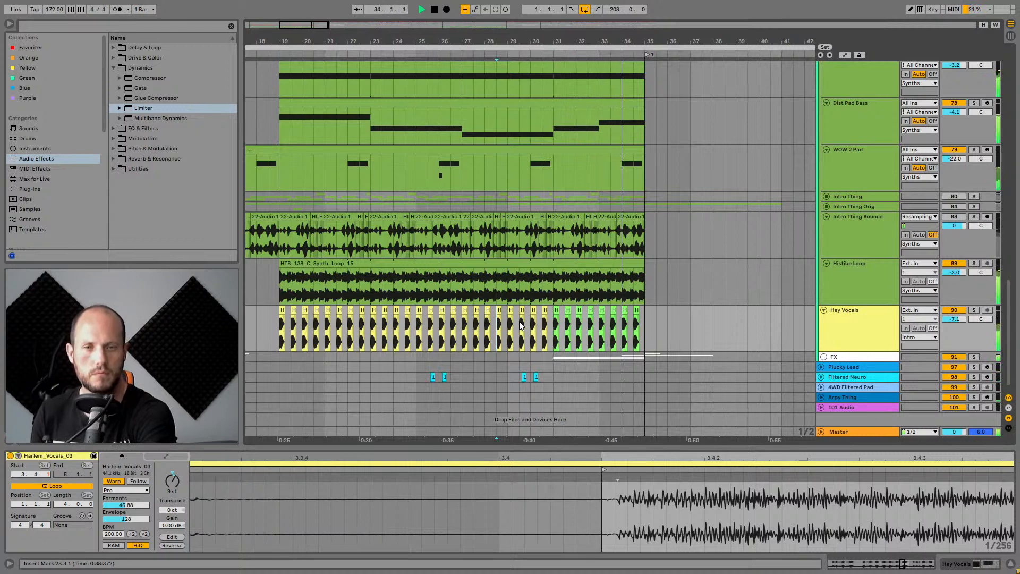
pyautogui.press('space')
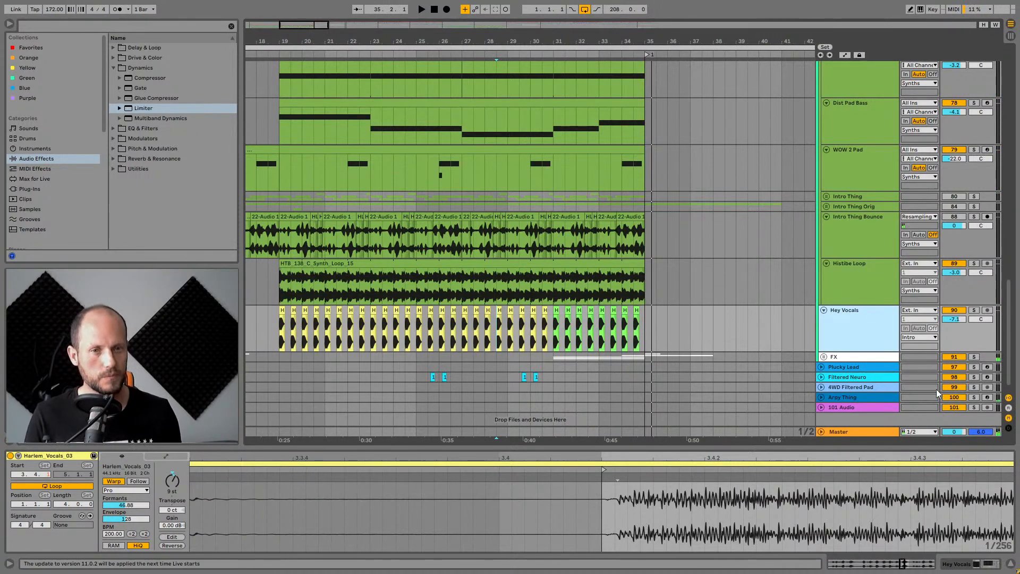
# Solo the Dist Pad Bass track, show its device chain and play its clip.
pyautogui.scroll(3, 861, 299)
pyautogui.scroll(1, 862, 300)
pyautogui.click(866, 226)
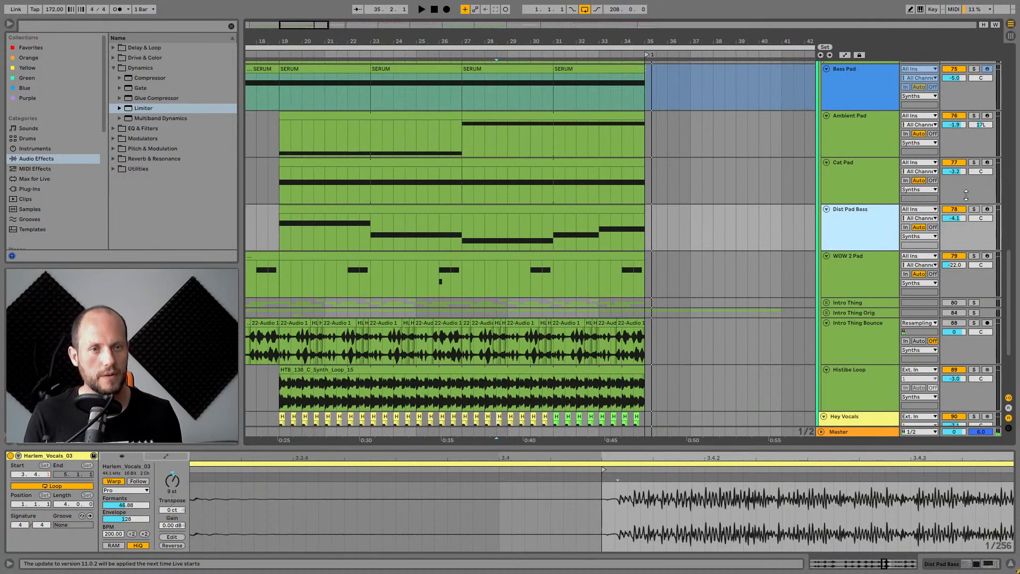
pyautogui.click(975, 209)
pyautogui.click(854, 211)
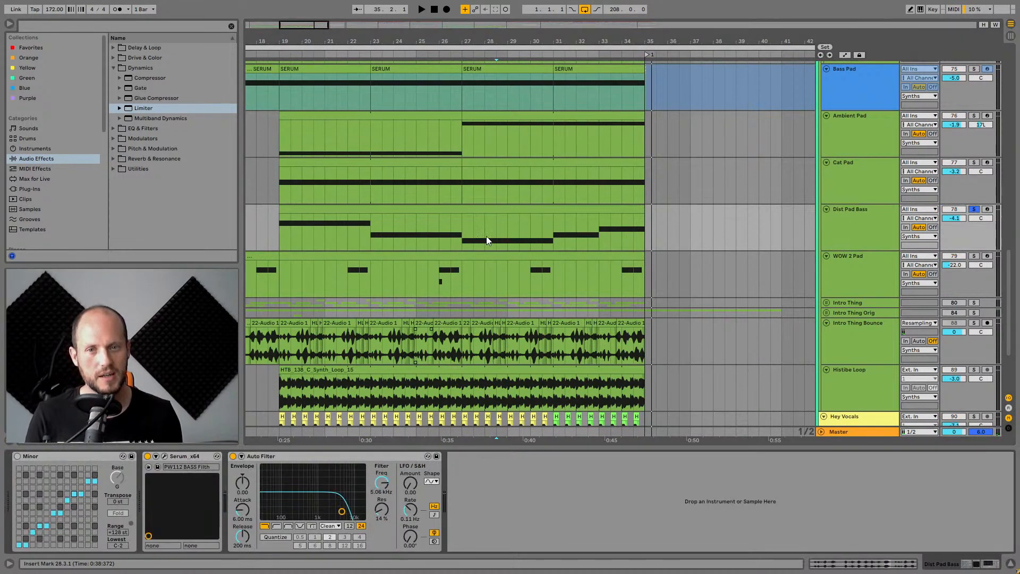
pyautogui.click(439, 210)
pyautogui.press('space')
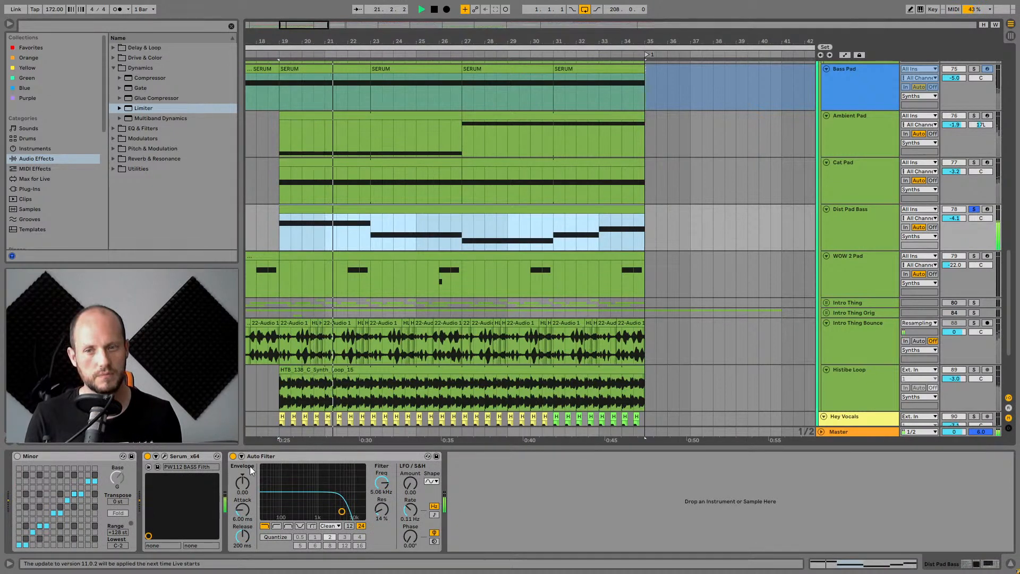
# Open the Serum instrument on Dist Pad Bass and examine its oscillator wavetables and FX page.
pyautogui.click(165, 455)
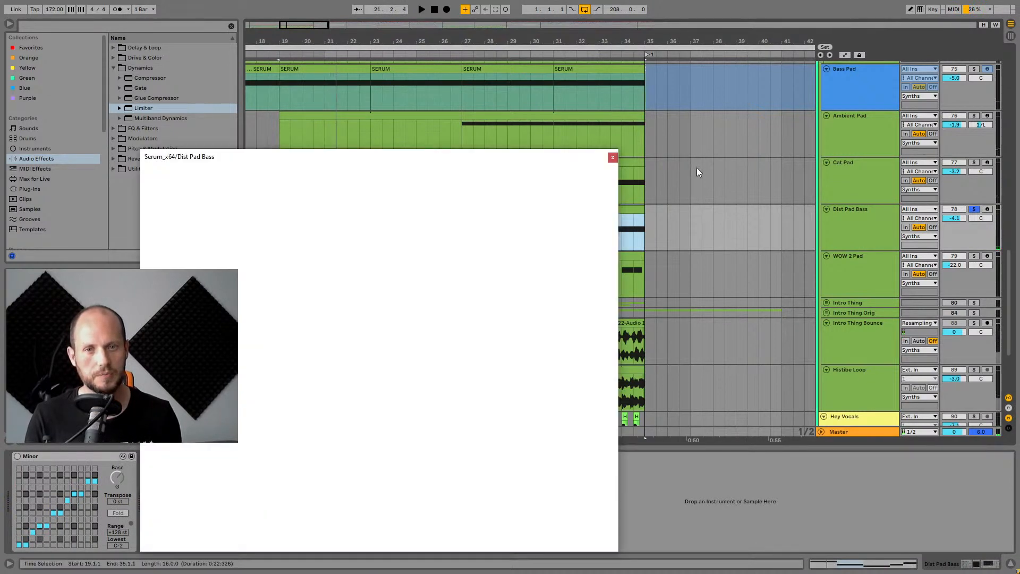
pyautogui.moveTo(440, 162); pyautogui.dragTo(622, 108)
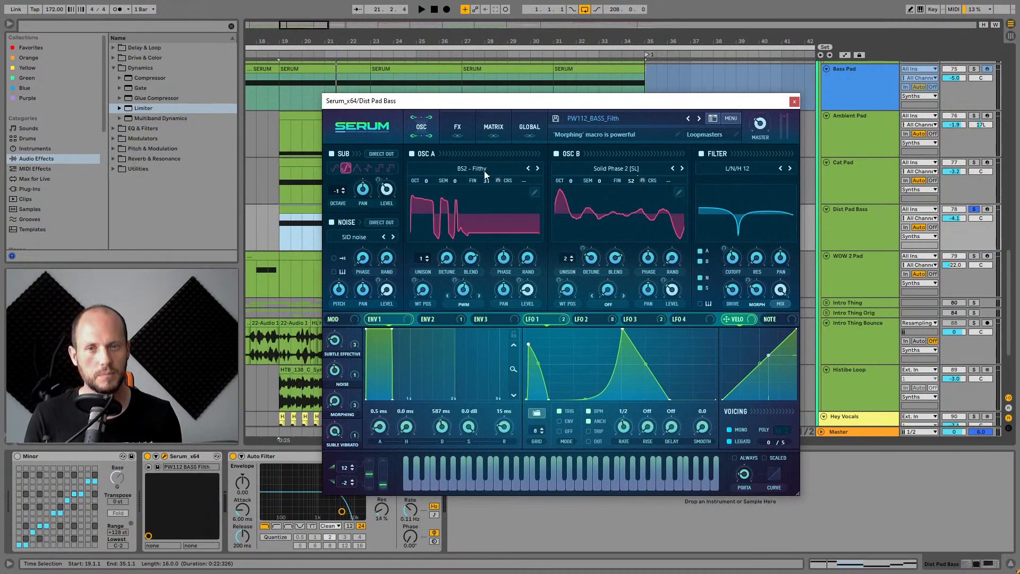
pyautogui.click(618, 218)
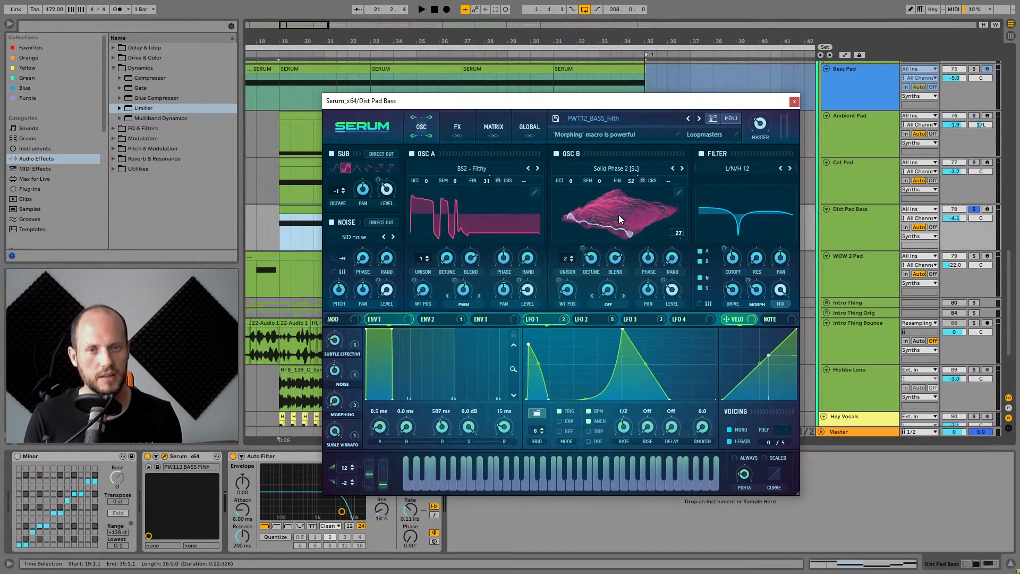
pyautogui.click(526, 211)
pyautogui.click(591, 206)
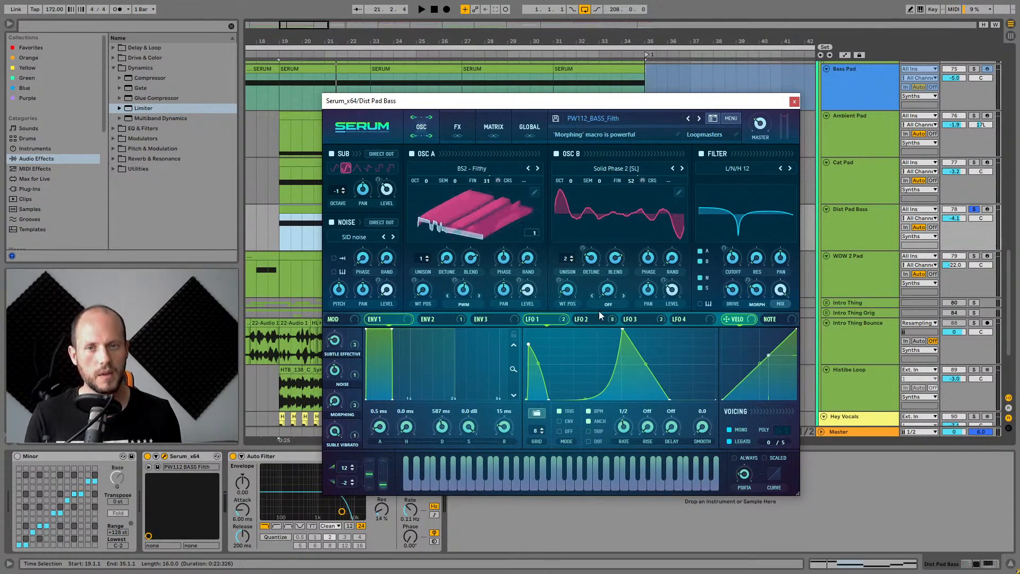
pyautogui.click(440, 139)
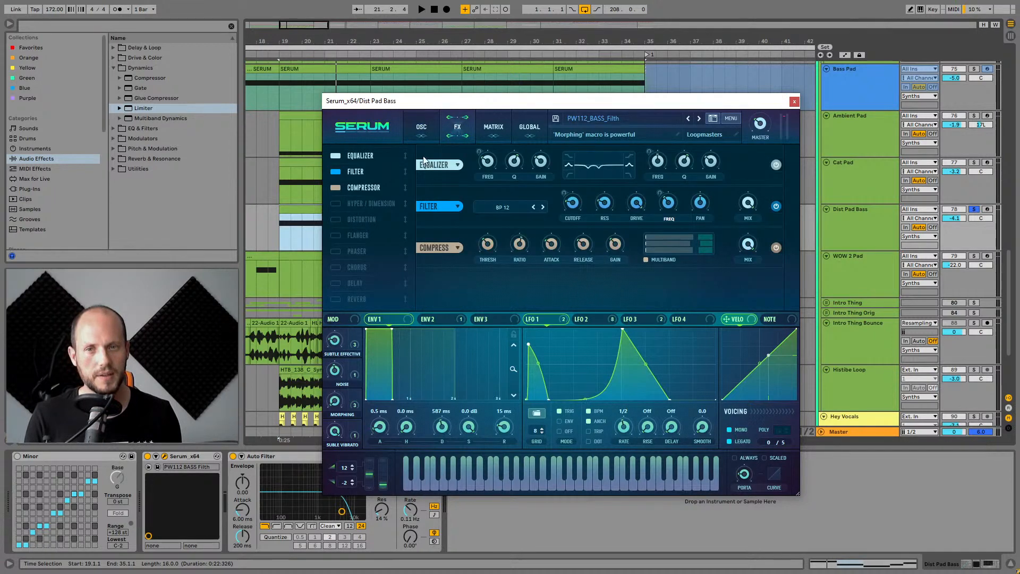
pyautogui.click(423, 126)
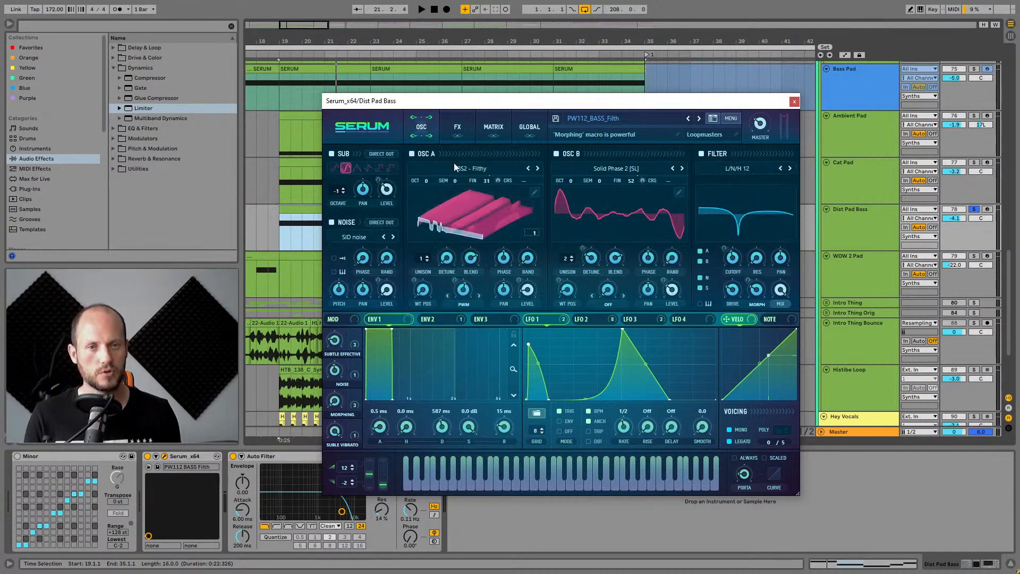
# Play the bass and compare Serum's main filter switched off and back on.
pyautogui.press('space')
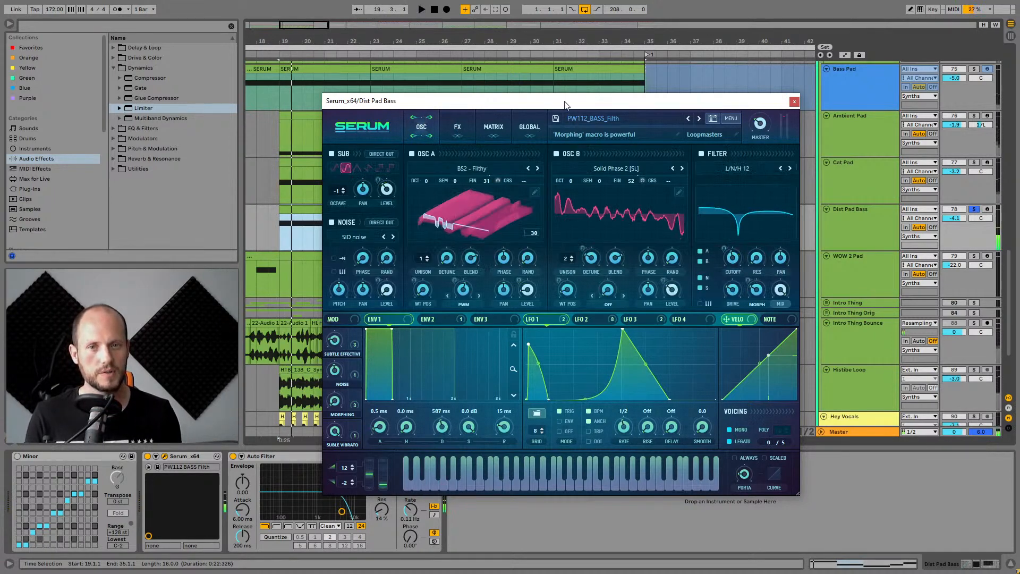
pyautogui.moveTo(565, 104); pyautogui.dragTo(641, 85)
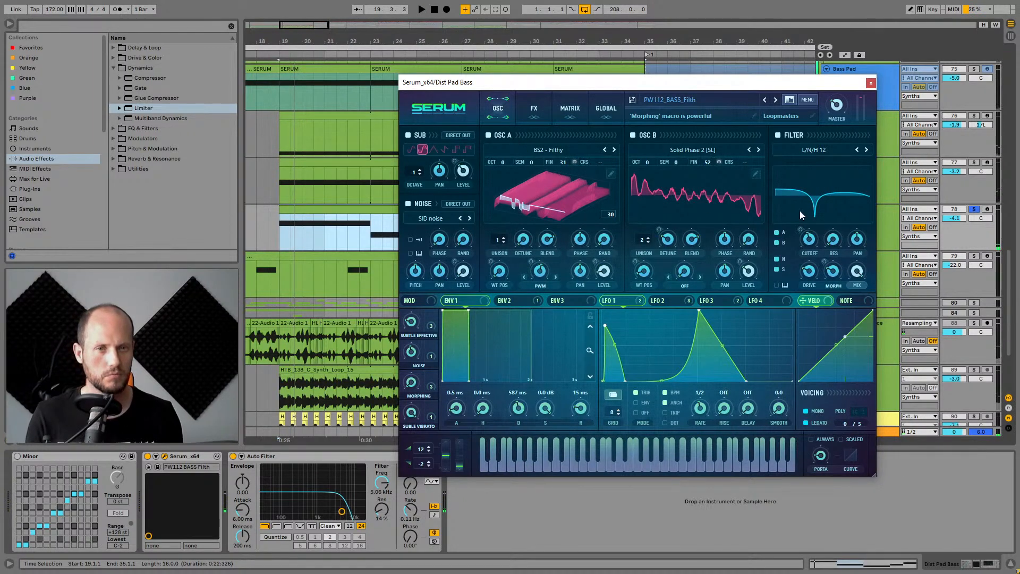
pyautogui.click(778, 135)
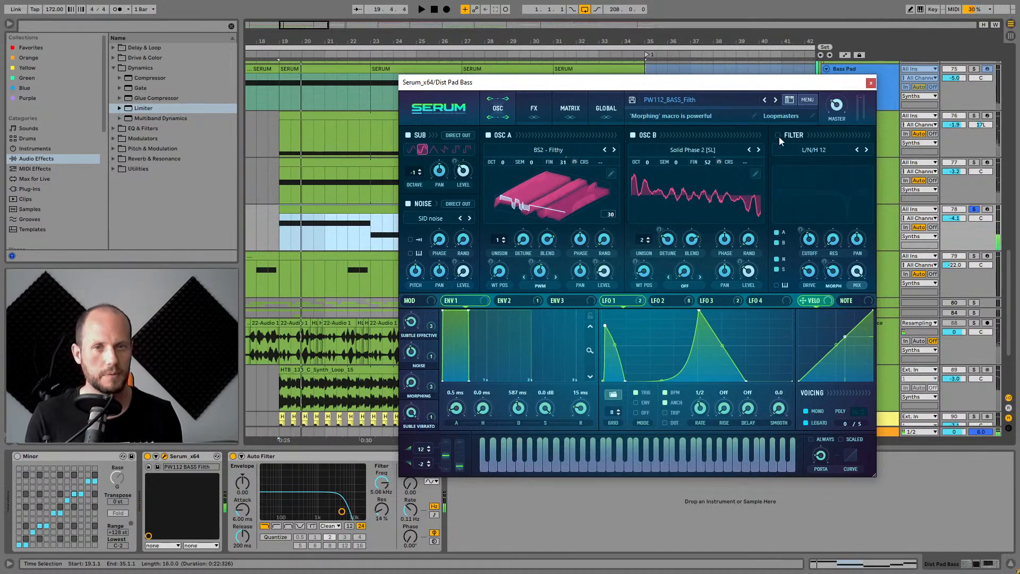
pyautogui.click(779, 136)
# On Serum's FX page, play the bass and compare the FX filter switched off and on.
pyautogui.click(534, 109)
pyautogui.press('space')
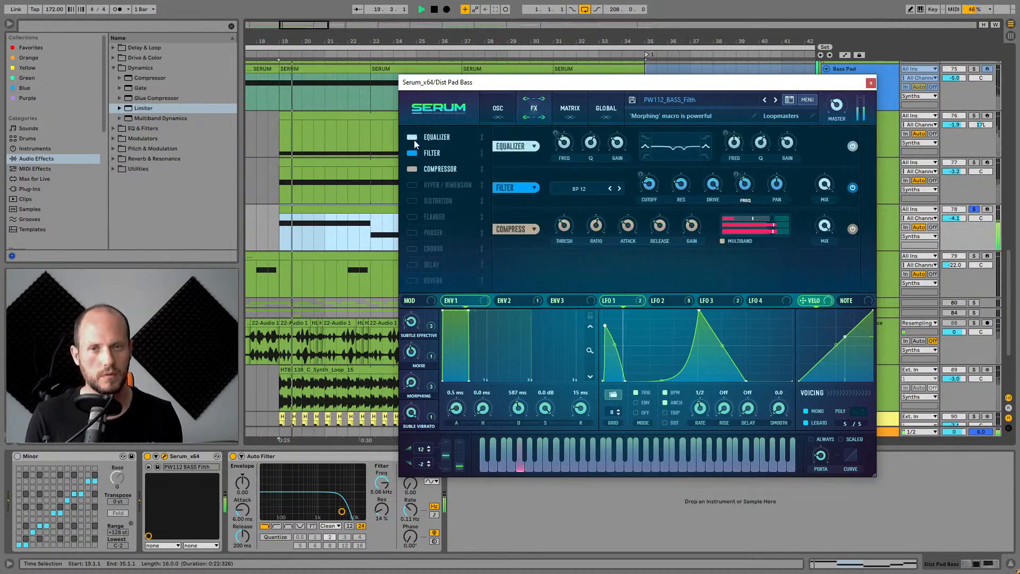
pyautogui.press('space')
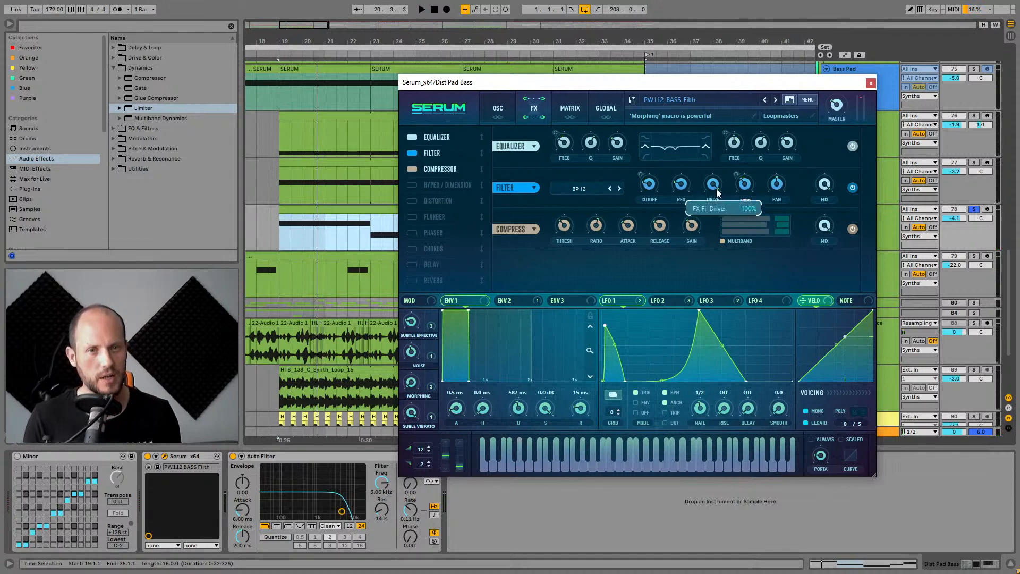
pyautogui.press('space')
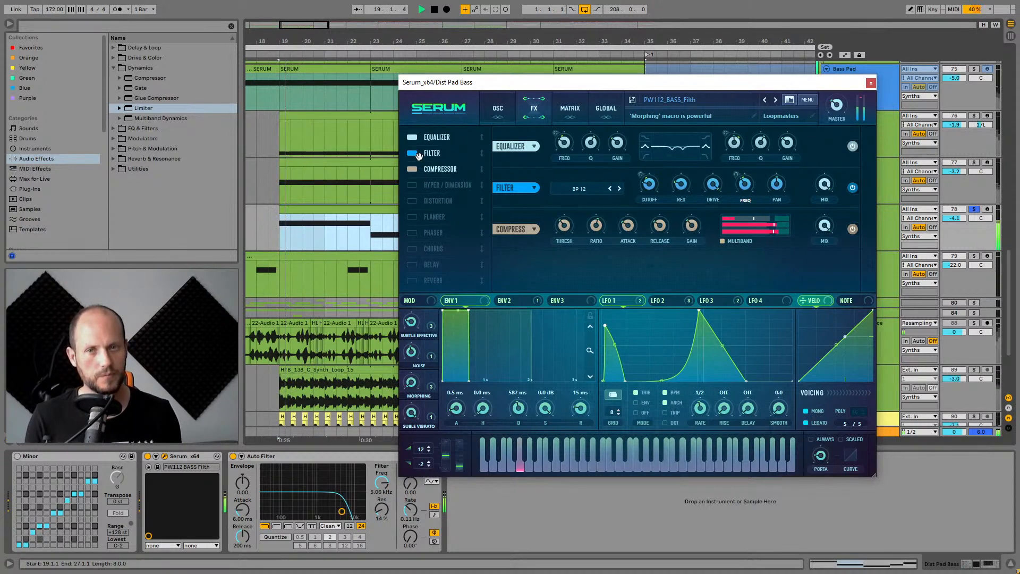
pyautogui.click(413, 153)
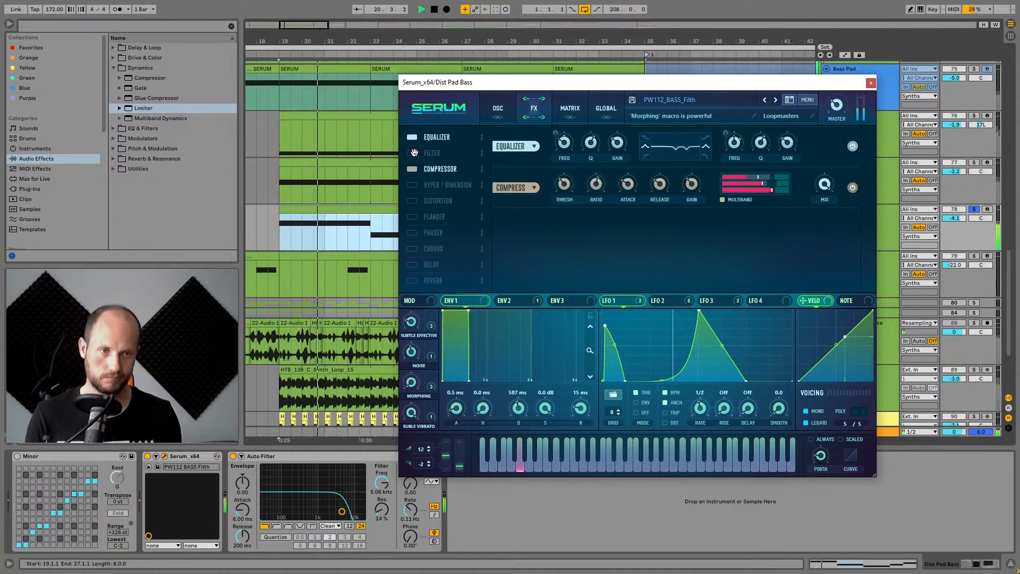
pyautogui.press('space')
pyautogui.press('space')
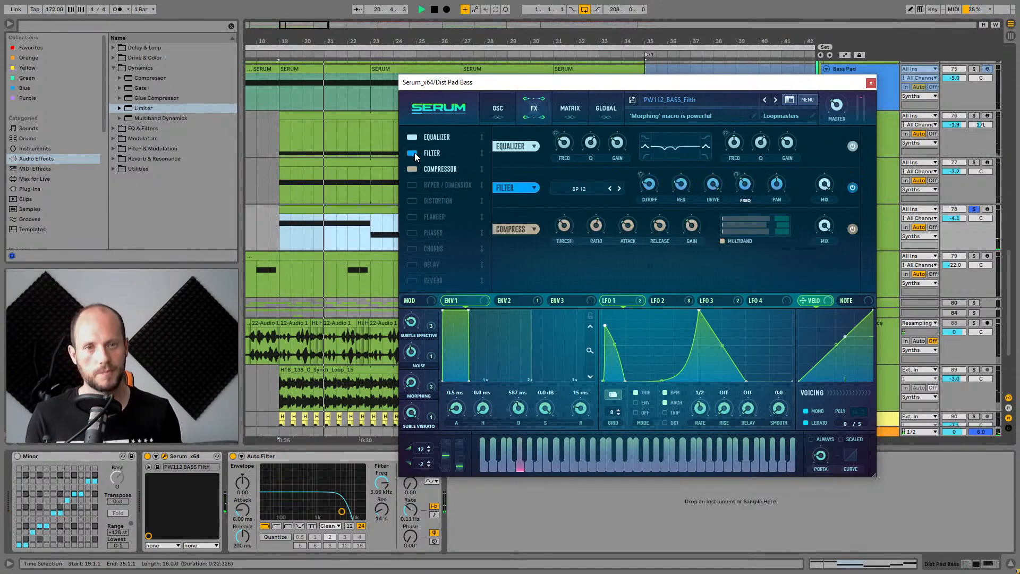
pyautogui.press('space')
# Return to the oscillator page, switch Osc A's wavetable display, and compare the main filter off and on.
pyautogui.click(499, 109)
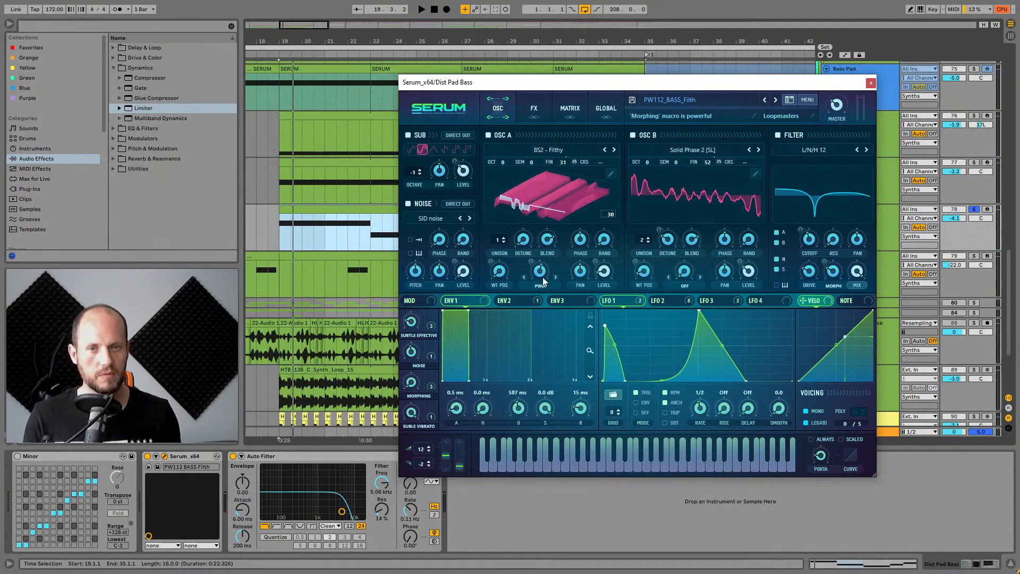
pyautogui.click(546, 196)
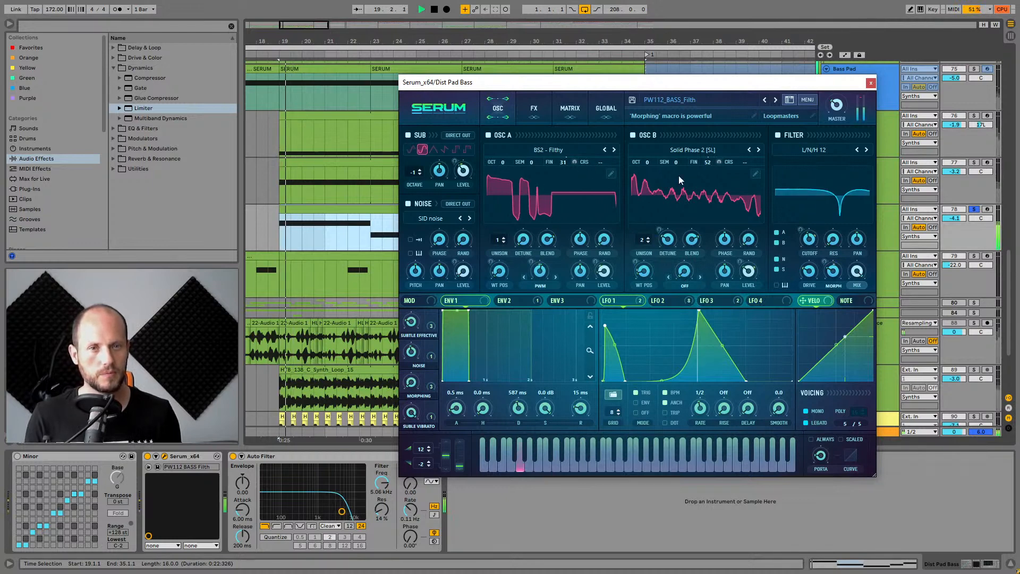
pyautogui.press('space')
pyautogui.click(778, 136)
pyautogui.click(779, 135)
pyautogui.press('space')
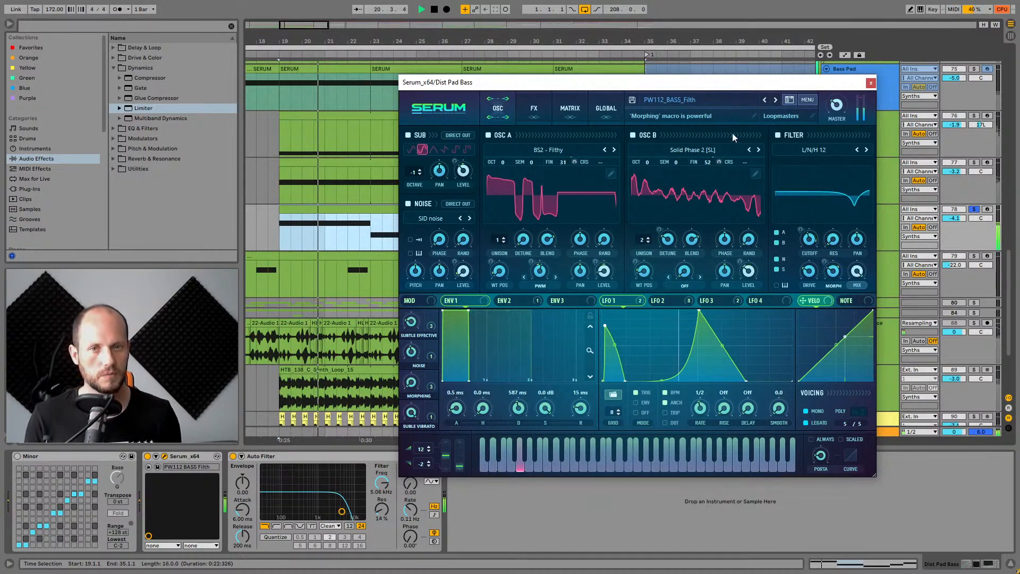
# On the FX page, toggle the FX filter and lower its Drive while playing the bass.
pyautogui.click(530, 106)
pyautogui.click(421, 153)
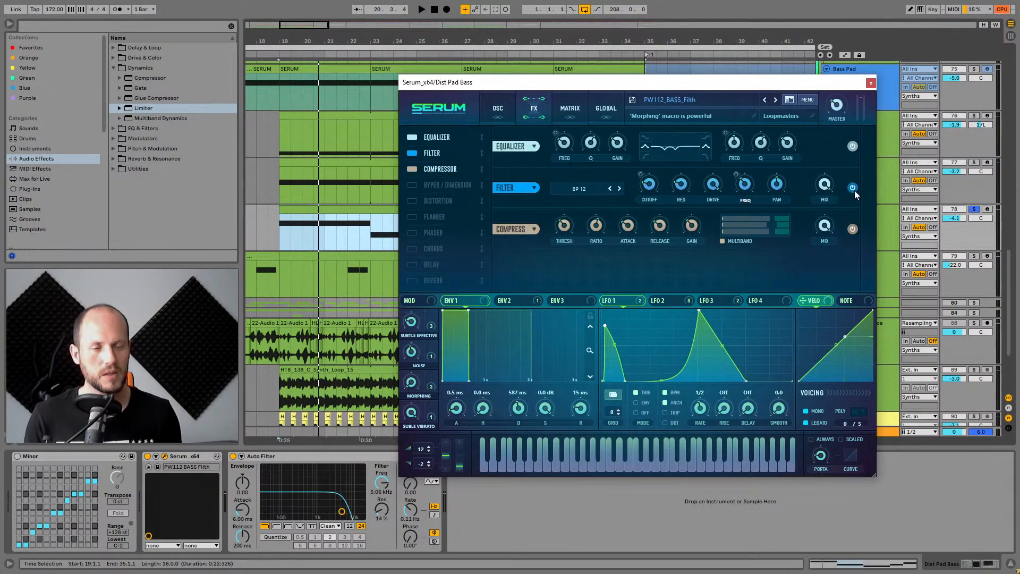
pyautogui.press('space')
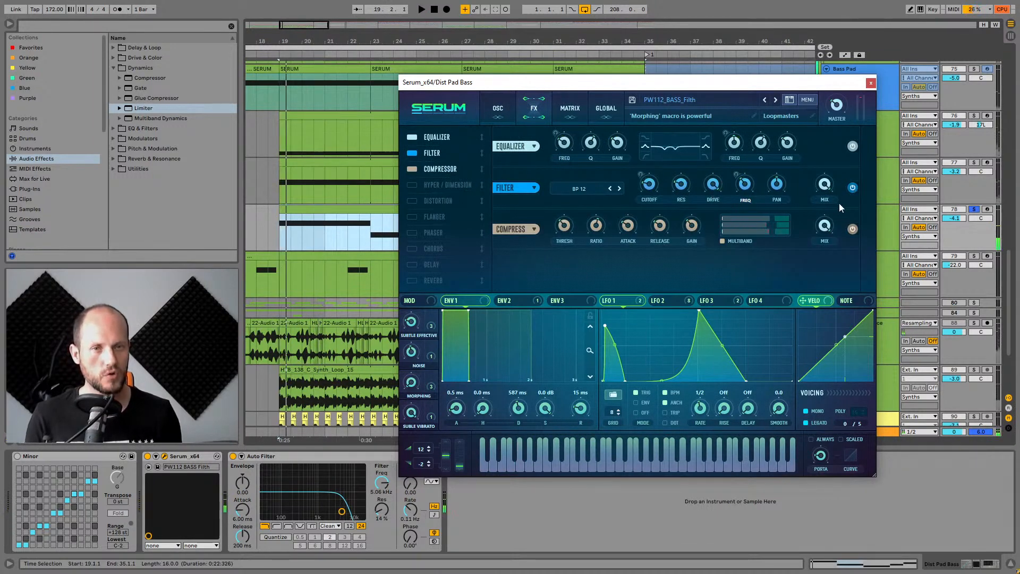
pyautogui.press('space')
pyautogui.moveTo(713, 185); pyautogui.dragTo(725, 244)
pyautogui.press('space')
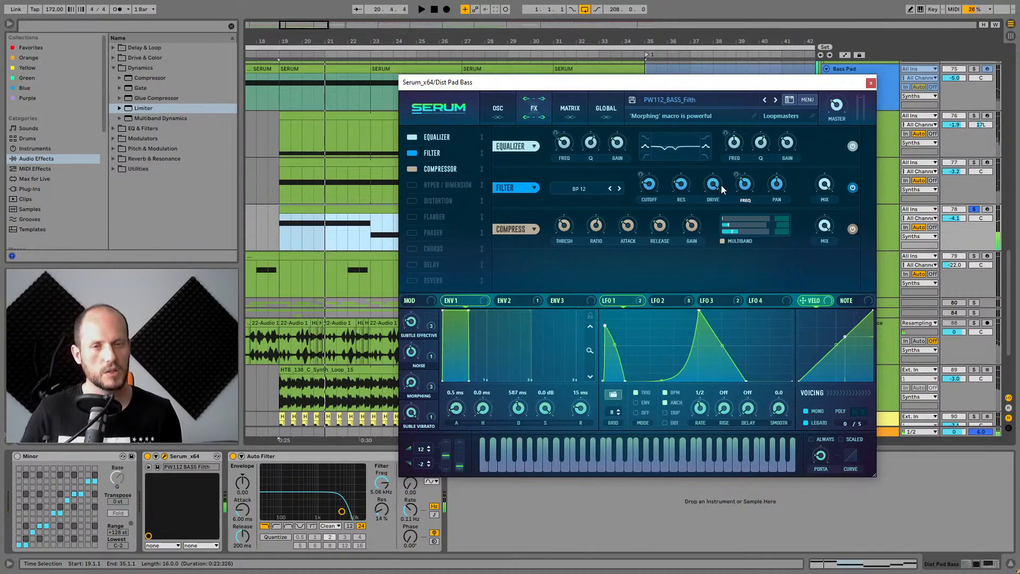
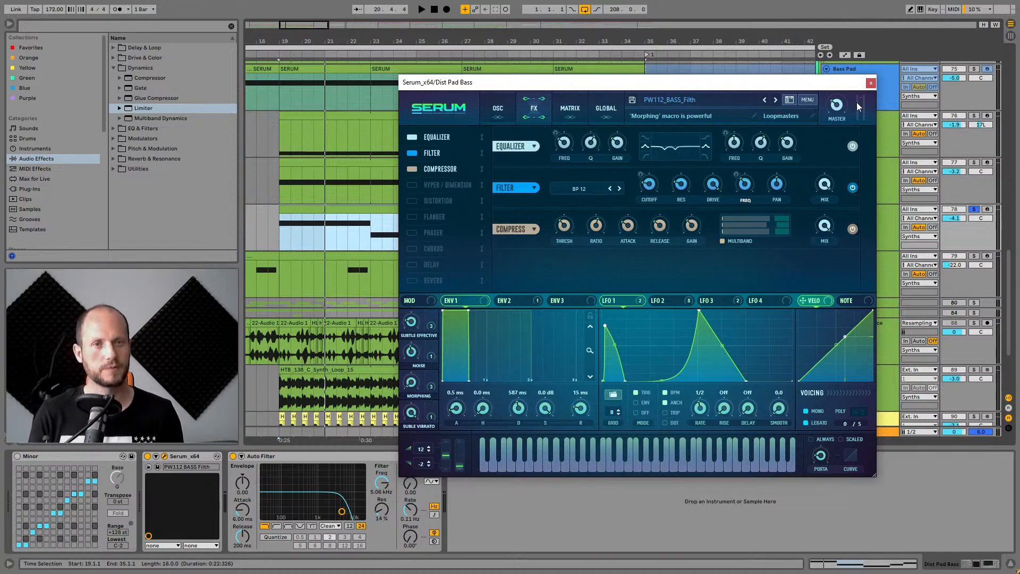
# Close the bass synth window and solo the Cat Pad track.
pyautogui.click(871, 83)
pyautogui.click(920, 199)
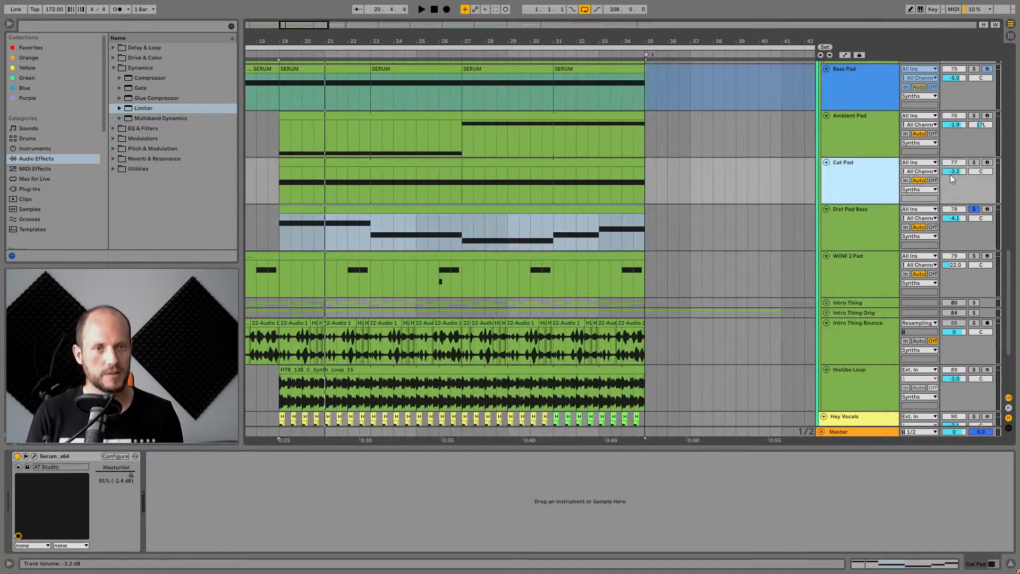
pyautogui.click(974, 162)
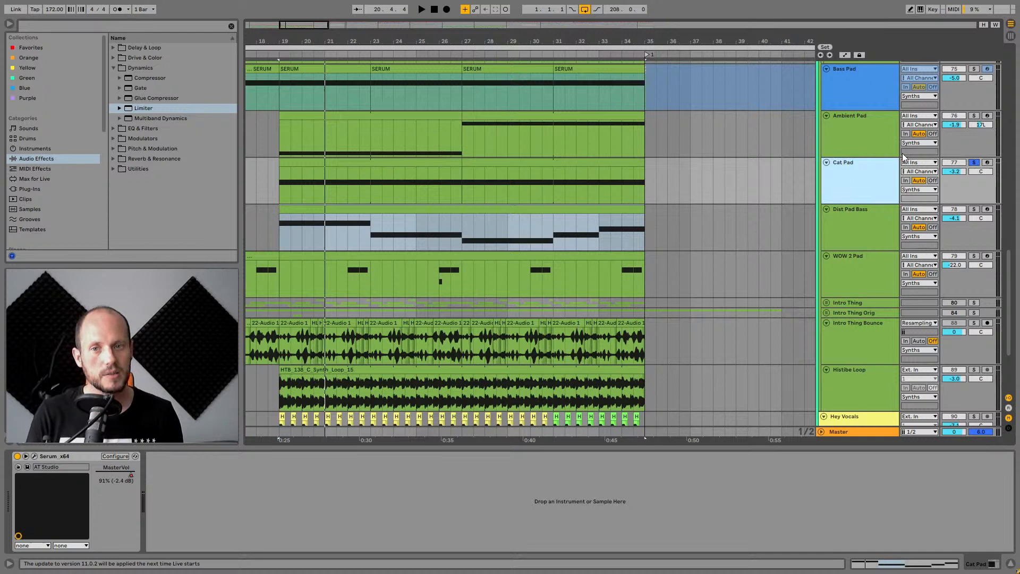
# Select the Cat Pad's first clip section and play it briefly.
pyautogui.click(391, 167)
pyautogui.click(850, 170)
pyautogui.press('space')
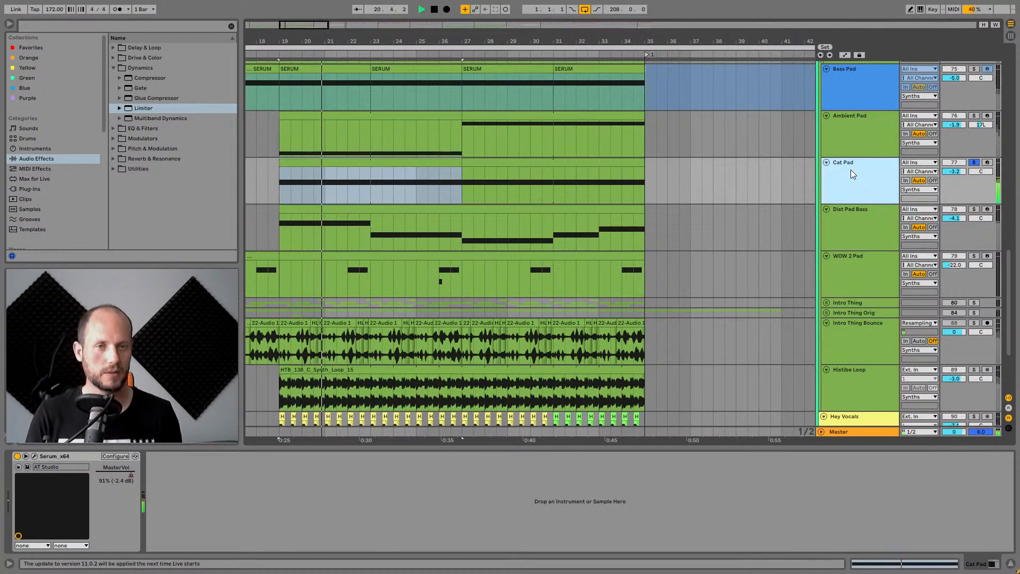
pyautogui.press('space')
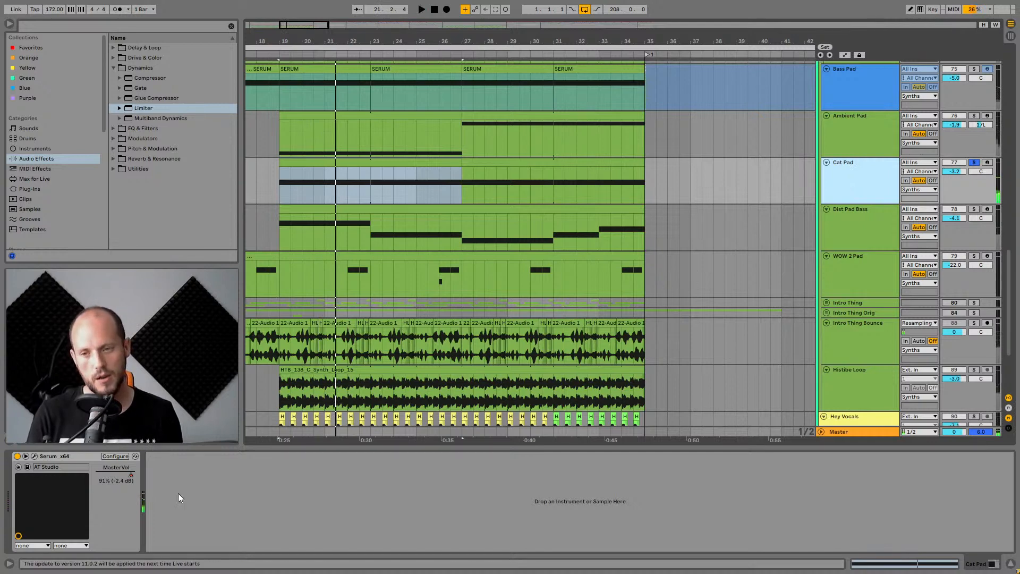
# Open the Cat Pad's Serum window, move it, and look at Osc B's wavetable category menu.
pyautogui.click(34, 455)
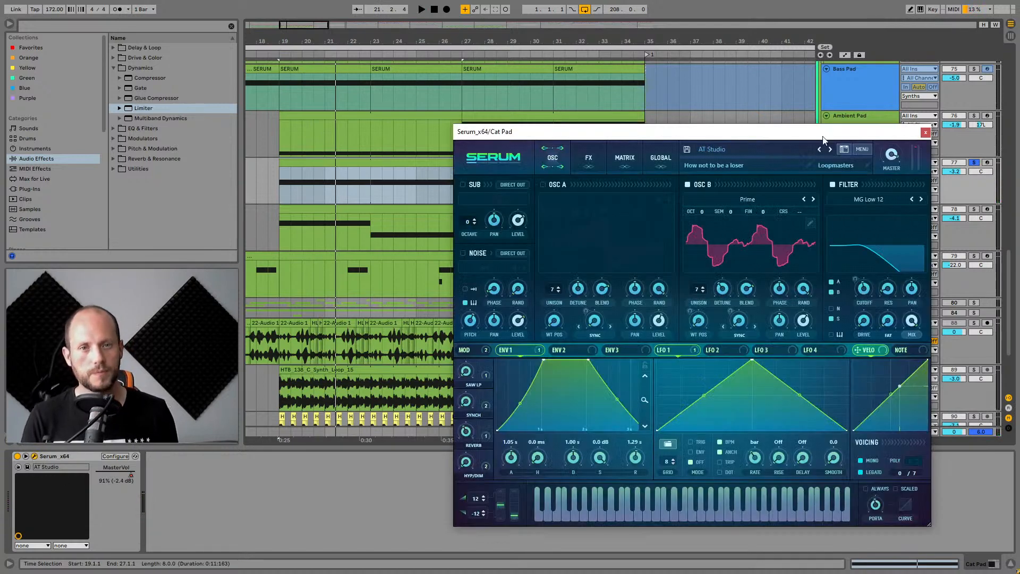
pyautogui.moveTo(779, 136); pyautogui.dragTo(651, 109)
pyautogui.click(617, 172)
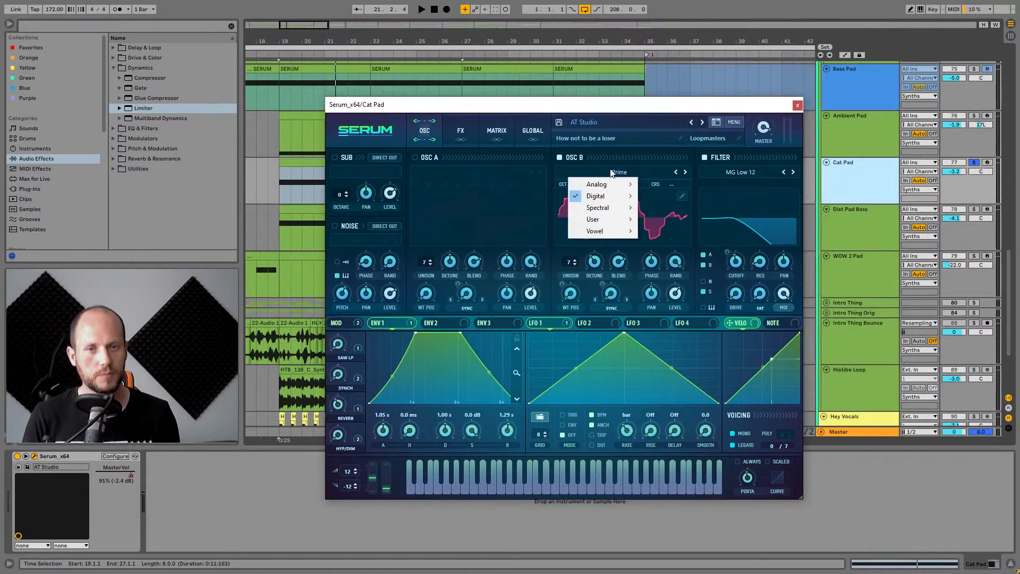
pyautogui.click(623, 112)
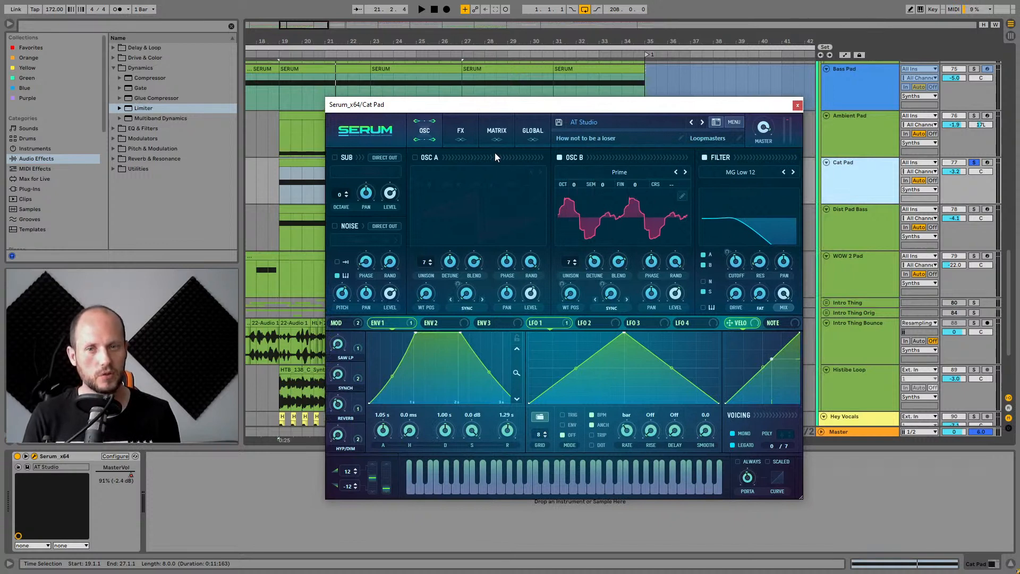
# On Serum's FX page, toggle the Filter and switch off the Equalizer while playing the Cat Pad.
pyautogui.click(454, 141)
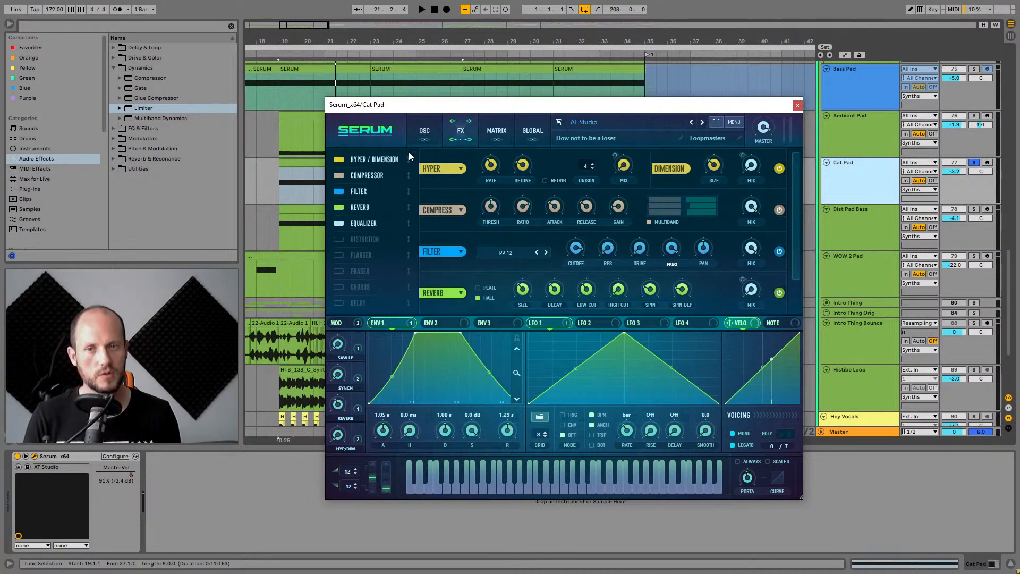
pyautogui.click(367, 192)
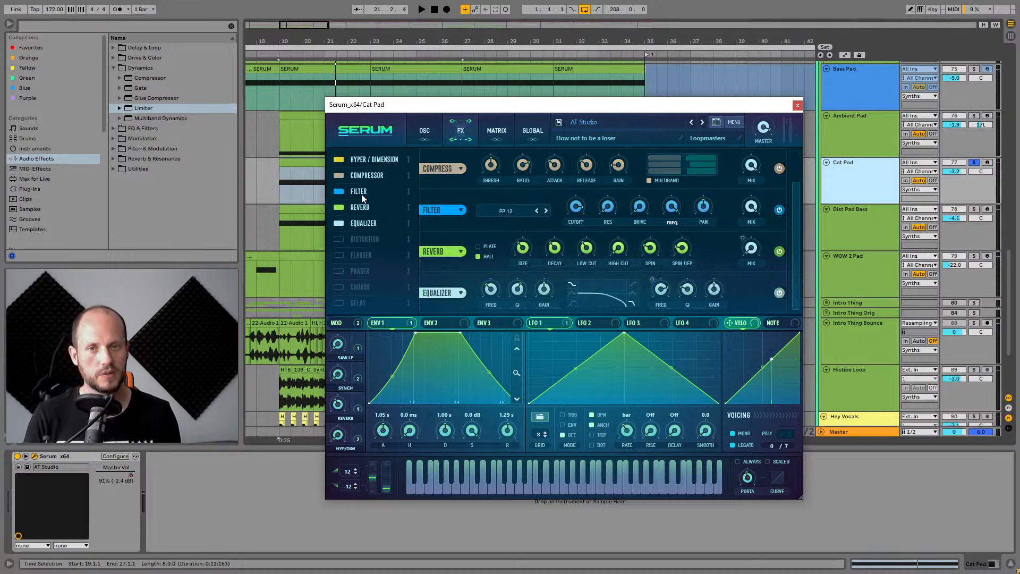
pyautogui.press('space')
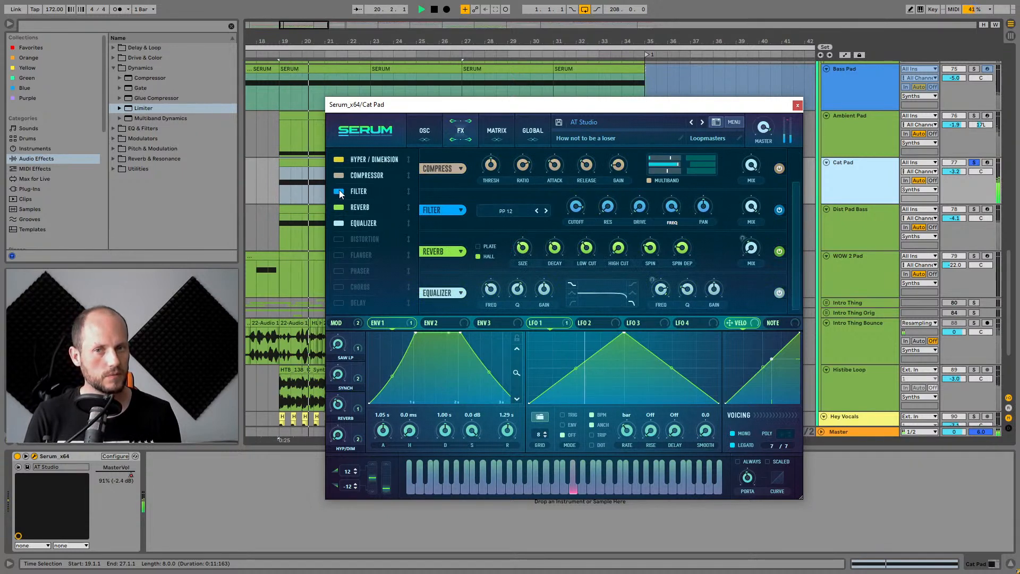
pyautogui.press('space')
pyautogui.click(338, 191)
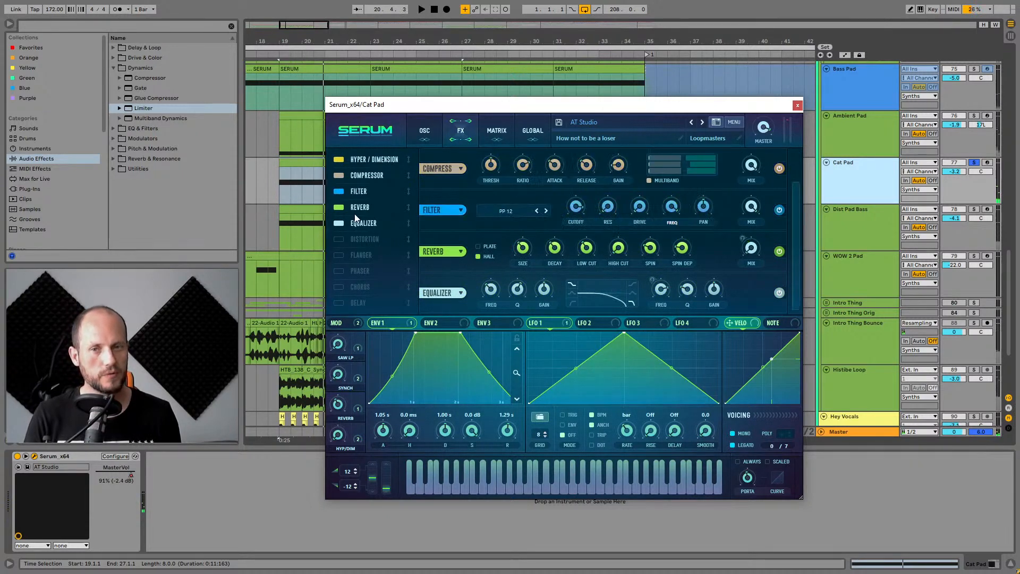
pyautogui.click(337, 224)
pyautogui.press('space')
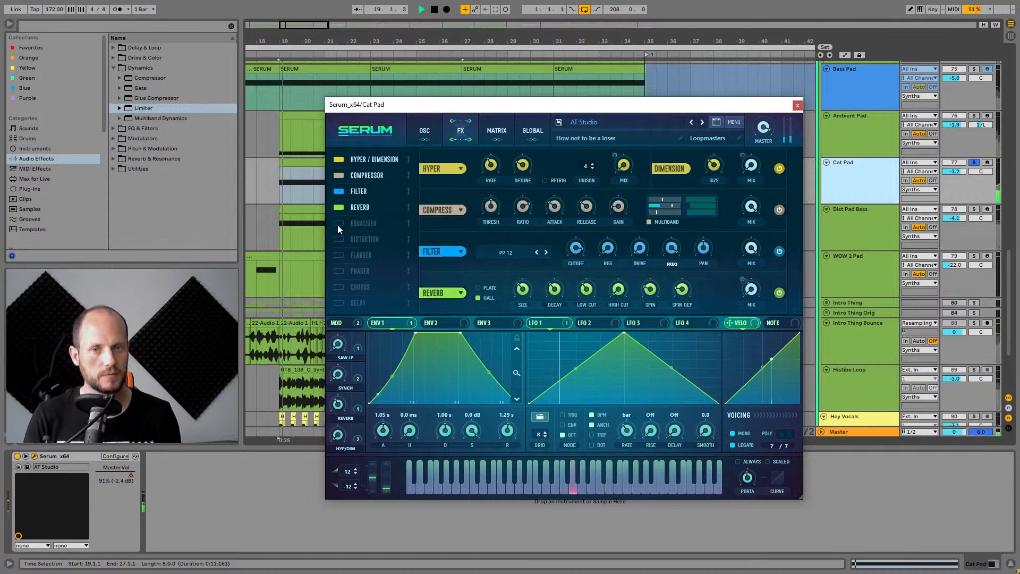
# Switch off all five active FX effects and play the Cat Pad without them.
pyautogui.click(426, 124)
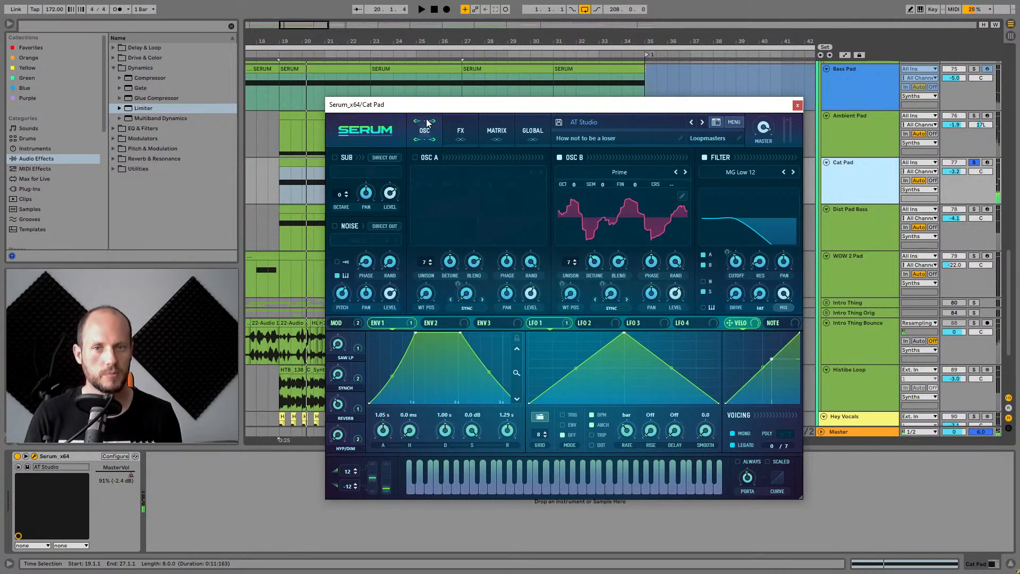
pyautogui.click(457, 132)
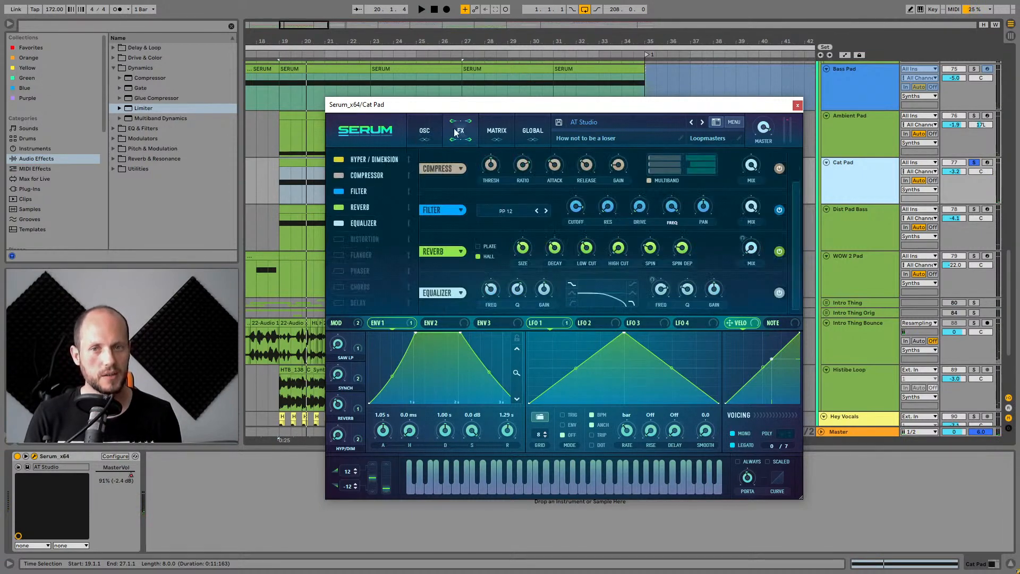
pyautogui.click(338, 159)
pyautogui.click(338, 176)
pyautogui.click(338, 191)
pyautogui.click(338, 207)
pyautogui.click(338, 223)
pyautogui.press('space')
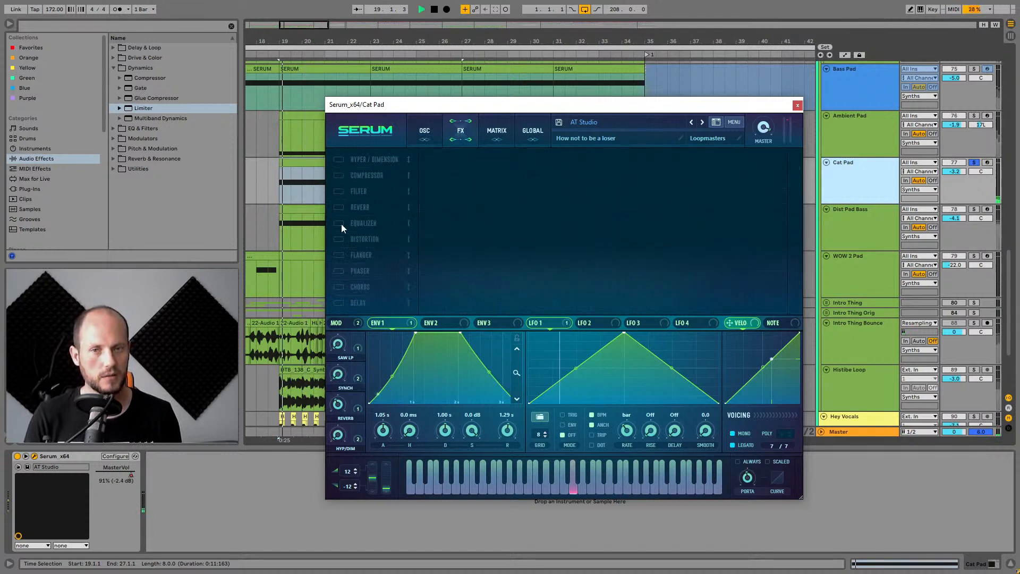
# Raise Serum's master volume to 100% and switch the five FX effects back on.
pyautogui.moveTo(764, 128); pyautogui.dragTo(782, 71)
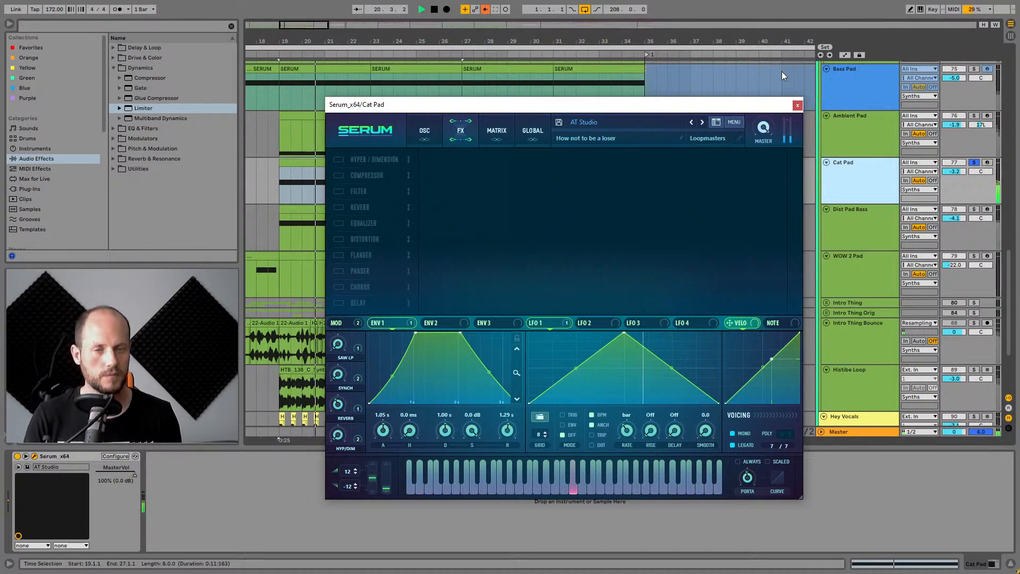
pyautogui.press('space')
pyautogui.click(338, 159)
pyautogui.click(338, 175)
pyautogui.click(339, 191)
pyautogui.click(338, 207)
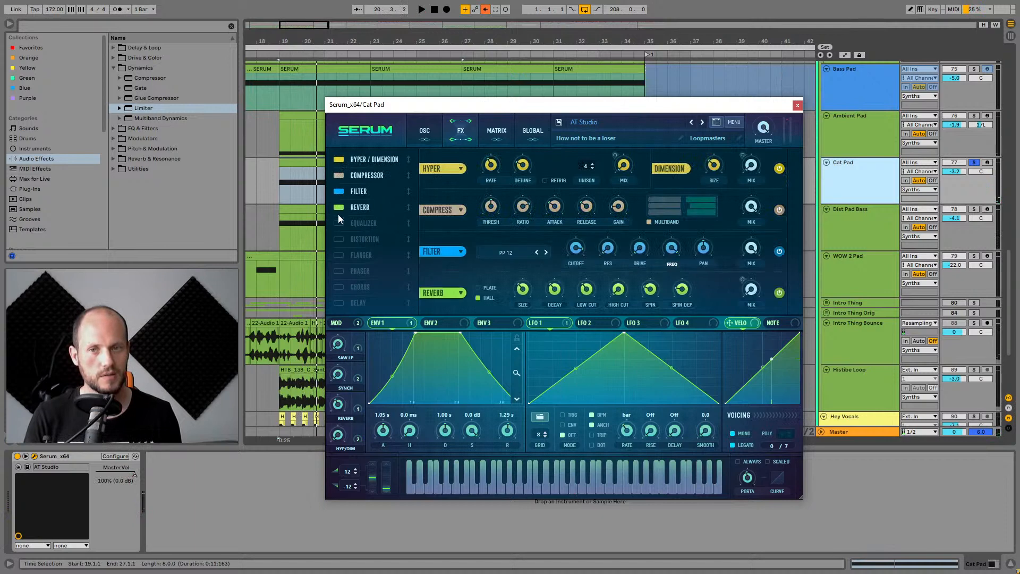
pyautogui.click(338, 223)
# On the oscillator page, compare the main filter off and on while playing, and close Serum.
pyautogui.click(424, 133)
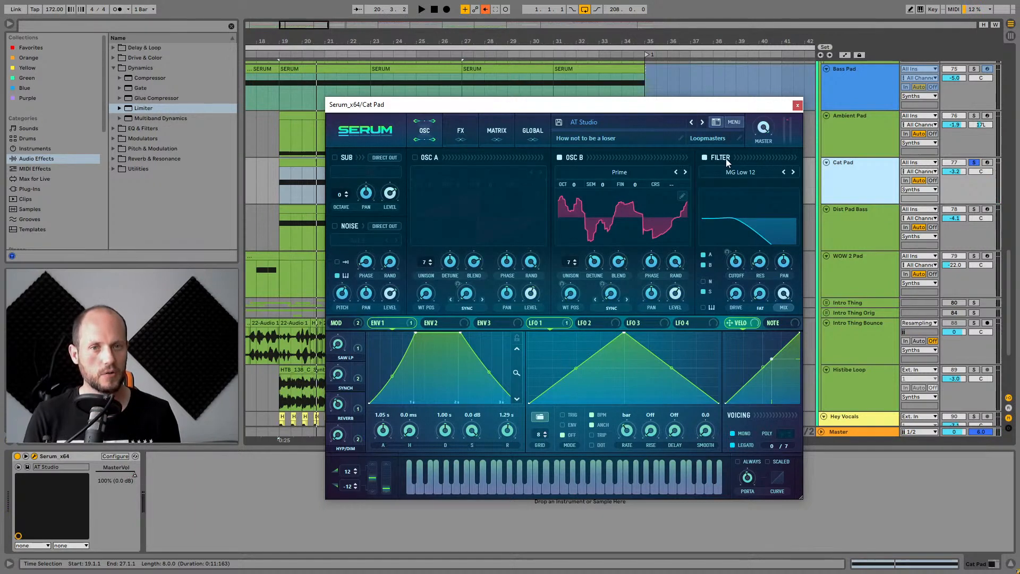
pyautogui.click(704, 156)
pyautogui.press('space')
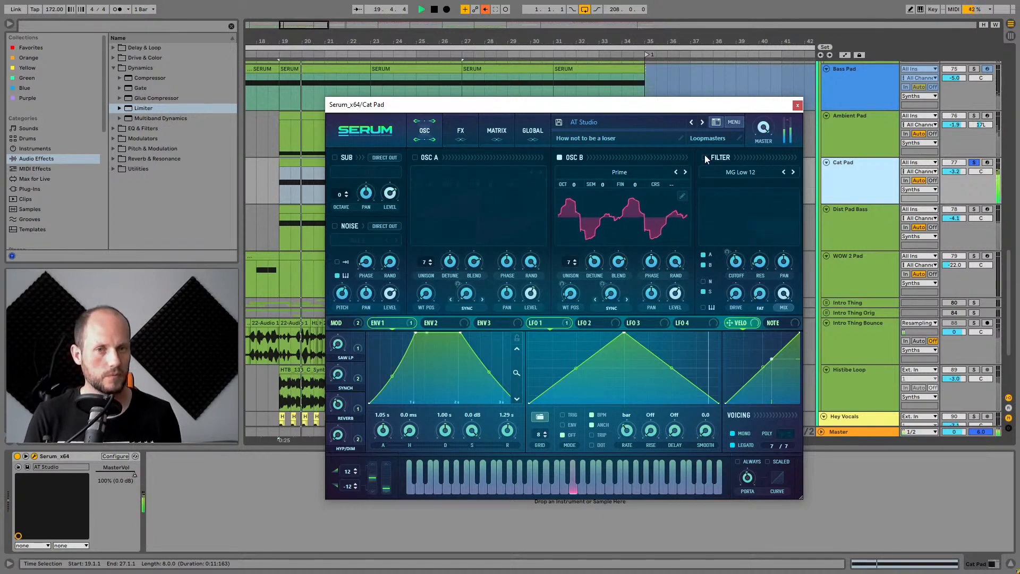
pyautogui.click(705, 157)
pyautogui.press('space')
pyautogui.click(797, 106)
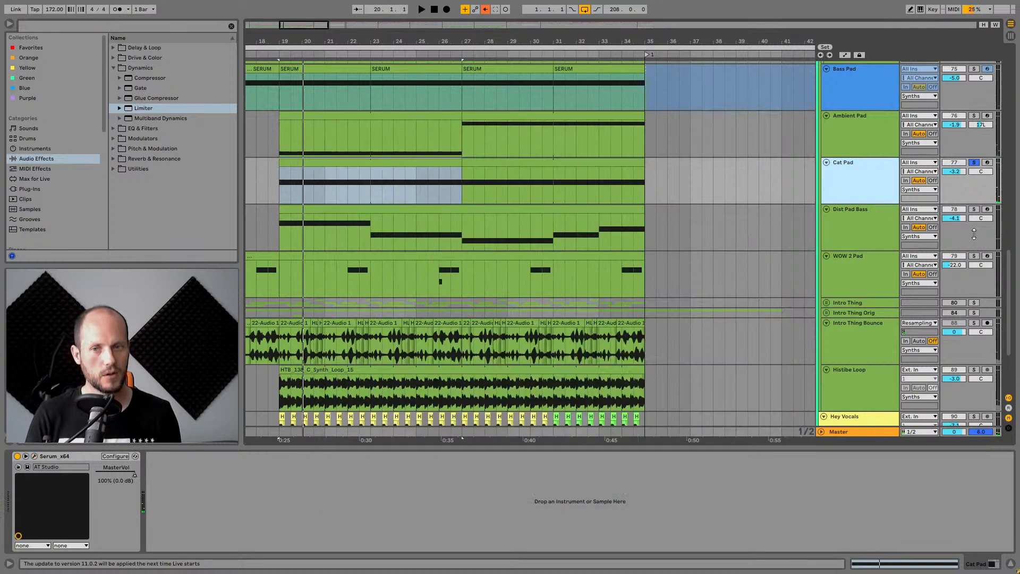
# Solo the Ambient Pad track and select its first clip section.
pyautogui.scroll(2, 891, 197)
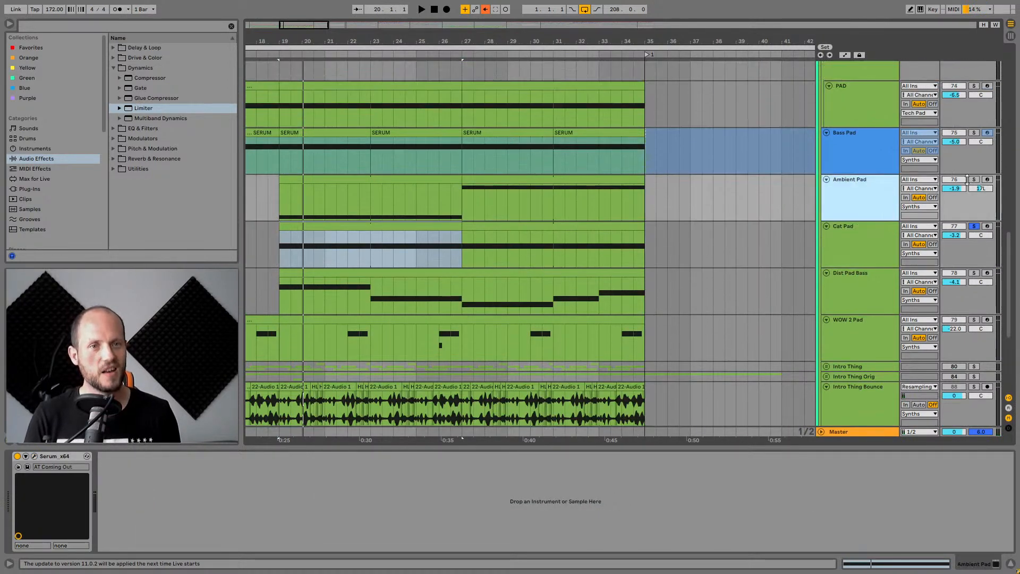
pyautogui.click(974, 179)
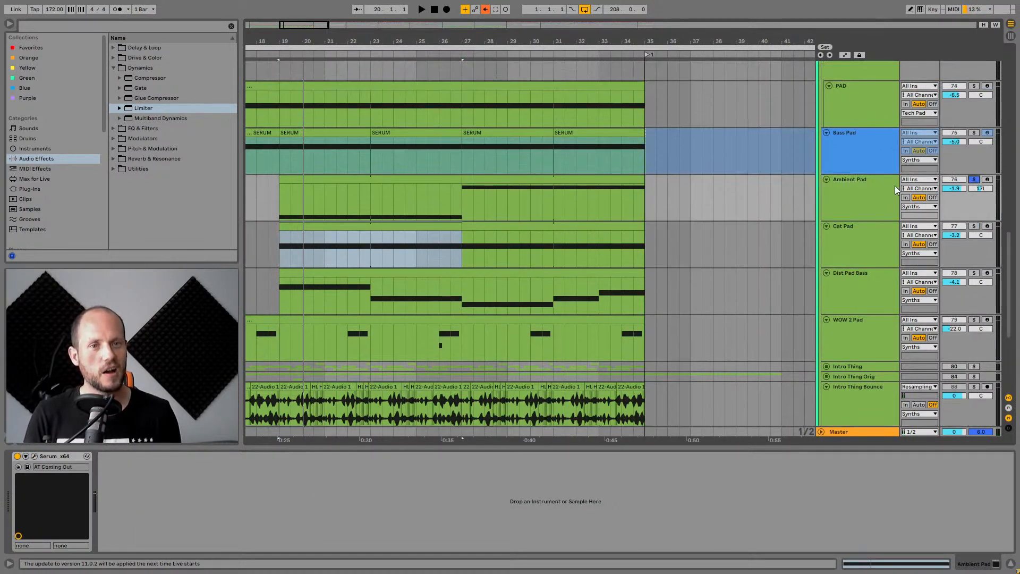
pyautogui.click(333, 182)
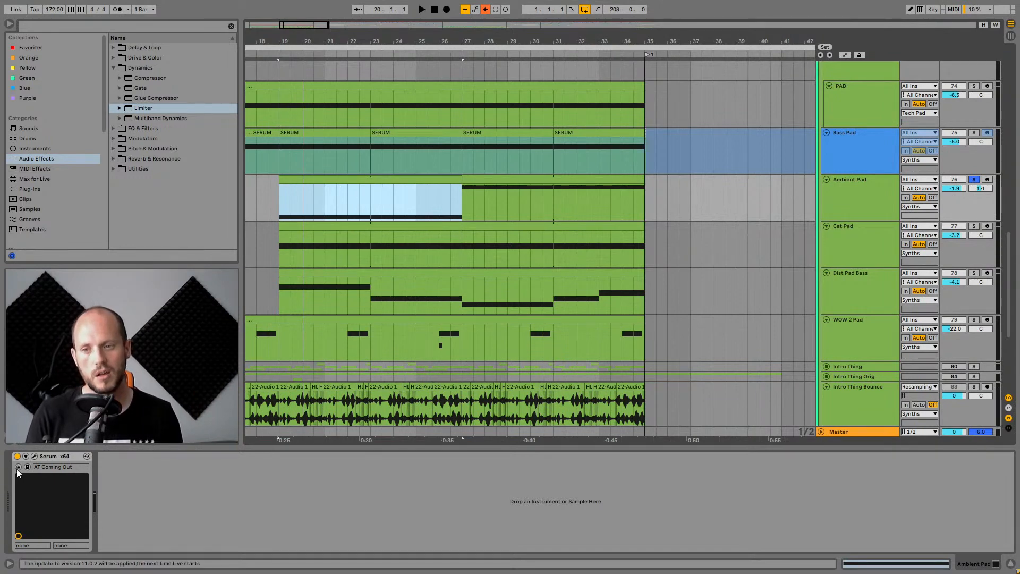
# Open the Ambient Pad's Serum, switch off Osc A and Osc B, and play the pad.
pyautogui.click(34, 456)
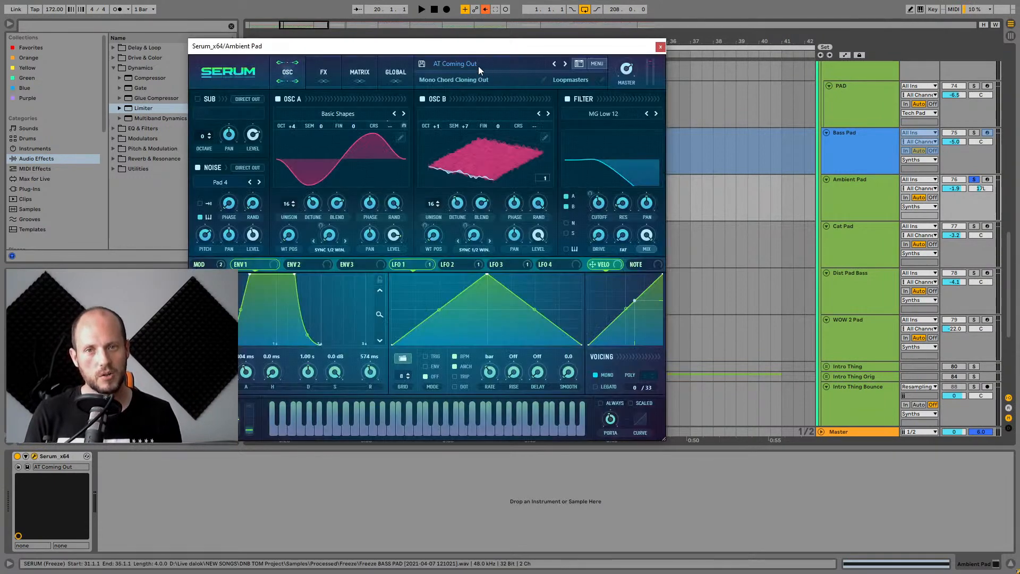
pyautogui.moveTo(418, 50); pyautogui.dragTo(518, 43)
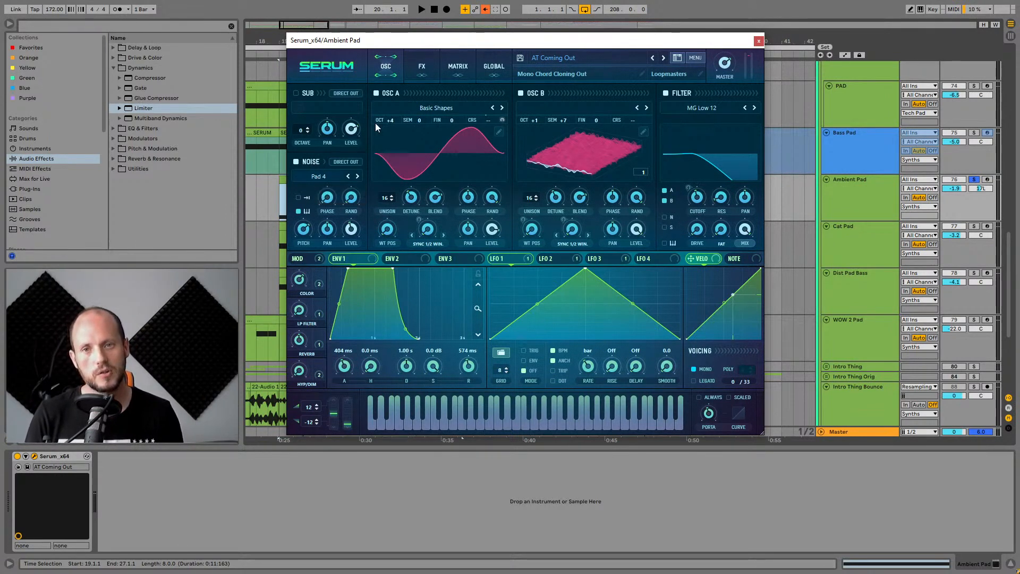
pyautogui.click(375, 93)
pyautogui.click(520, 93)
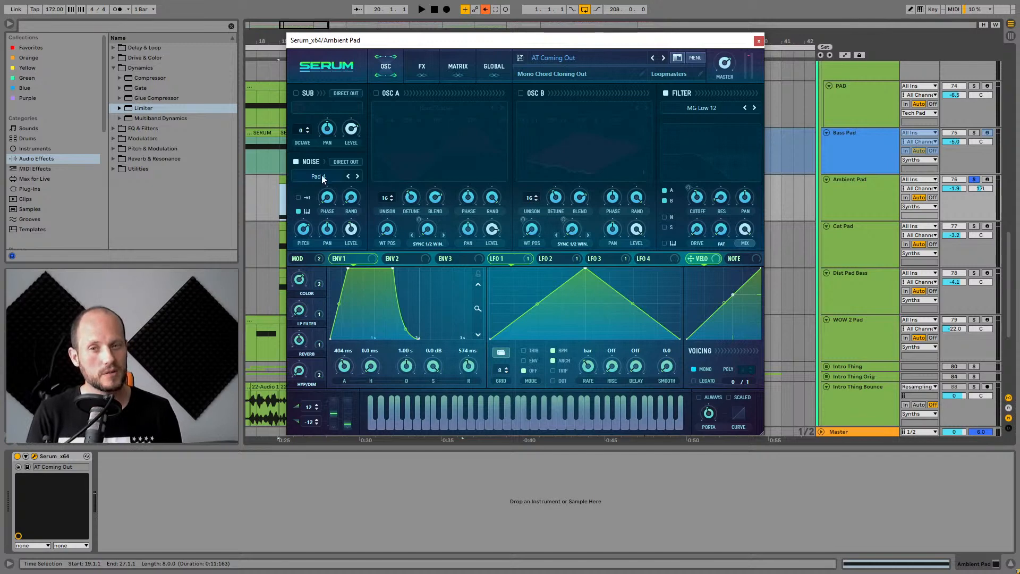
pyautogui.press('space')
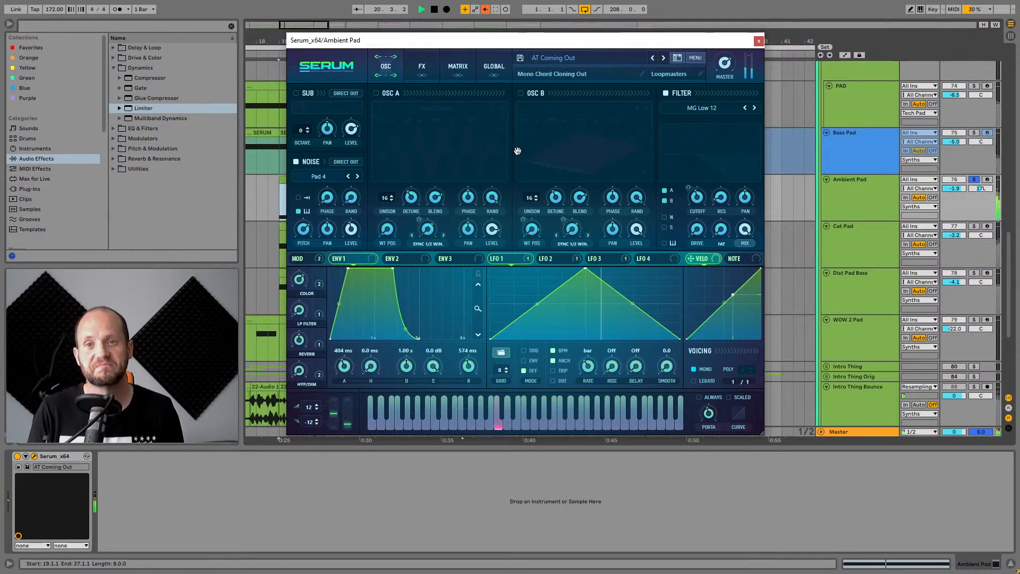
# On the FX page, switch off Compressor, Equalizer and Reverb and play the pad.
pyautogui.click(421, 66)
pyautogui.press('space')
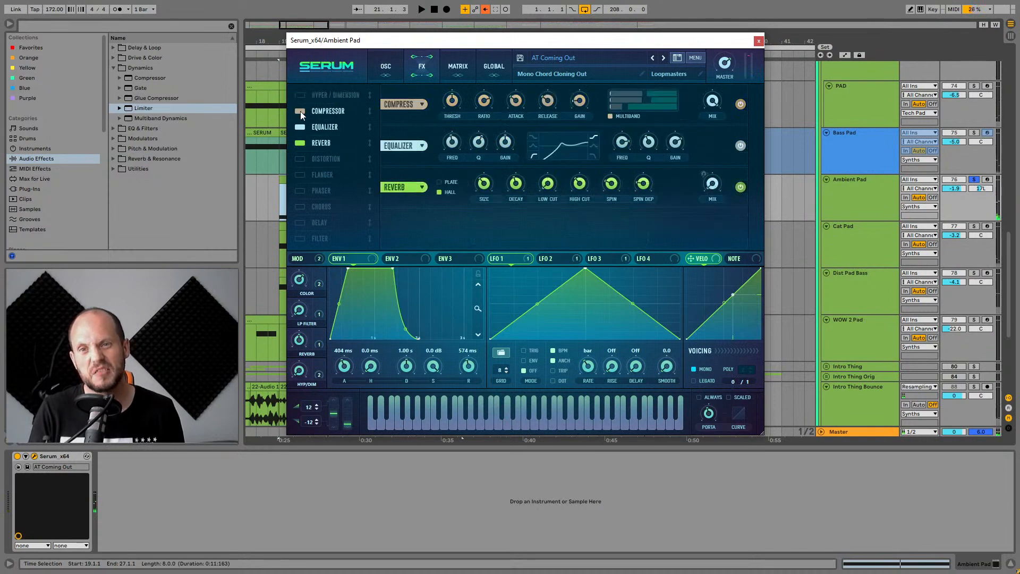
pyautogui.click(301, 110)
pyautogui.click(300, 127)
pyautogui.click(300, 143)
pyautogui.press('space')
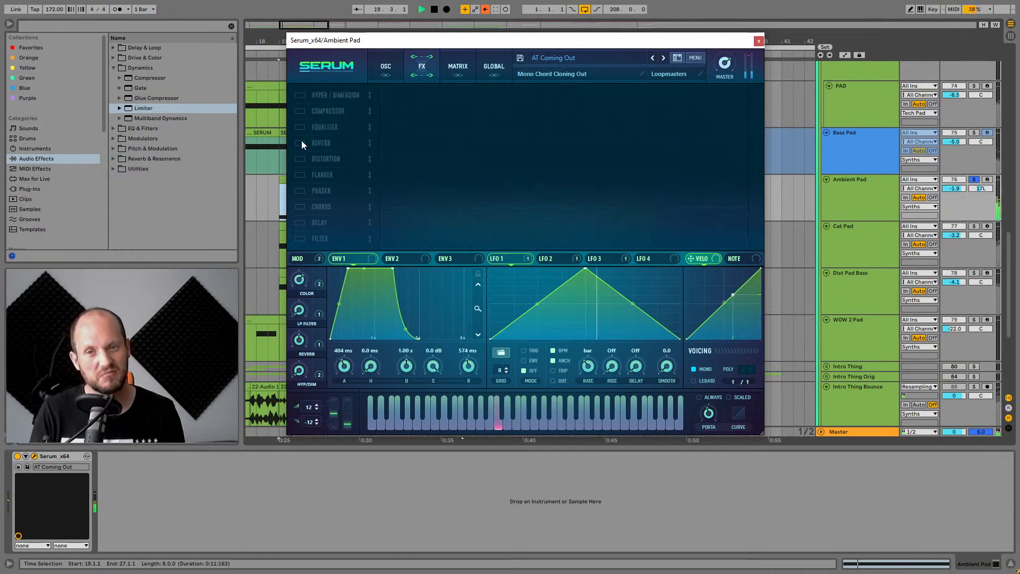
# Switch Reverb, Equalizer, Compressor and Hyper/Dimension on, and return to the oscillator page.
pyautogui.click(300, 143)
pyautogui.click(300, 127)
pyautogui.click(300, 110)
pyautogui.click(300, 95)
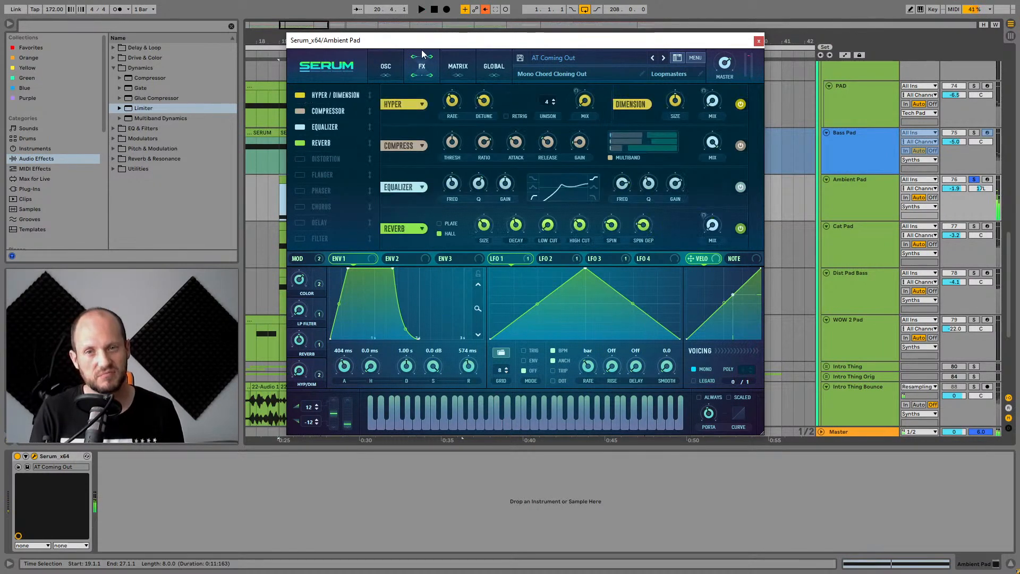
pyautogui.click(386, 66)
pyautogui.press('space')
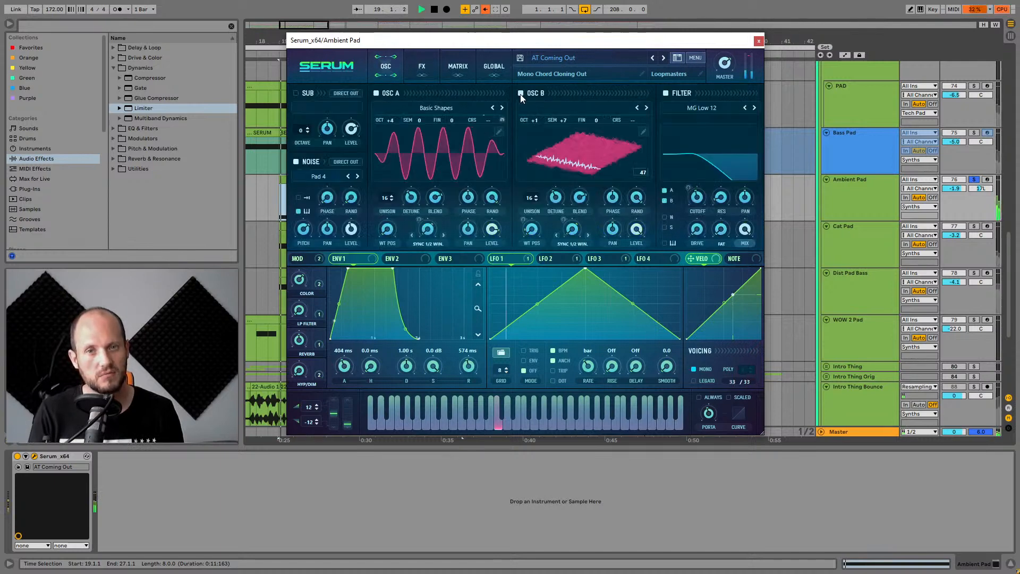
# Close Serum and play the Ambient Pad's second section from bar 27.
pyautogui.click(758, 42)
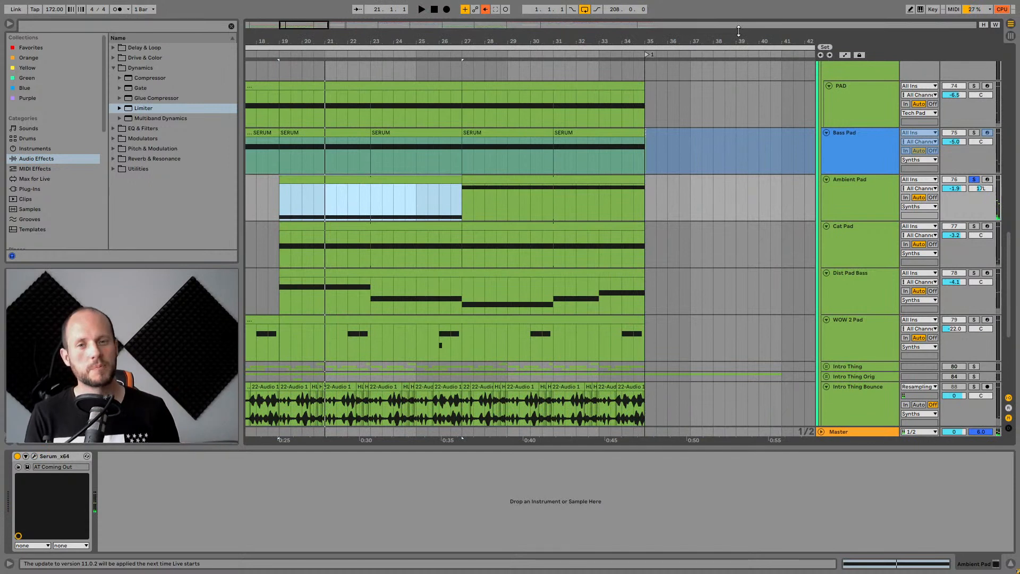
pyautogui.click(499, 182)
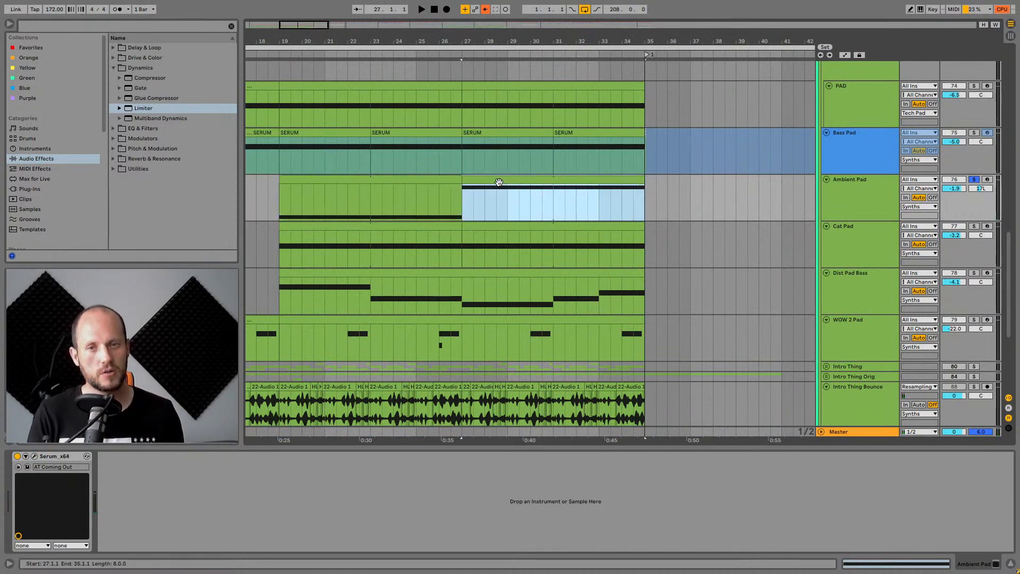
pyautogui.click(463, 205)
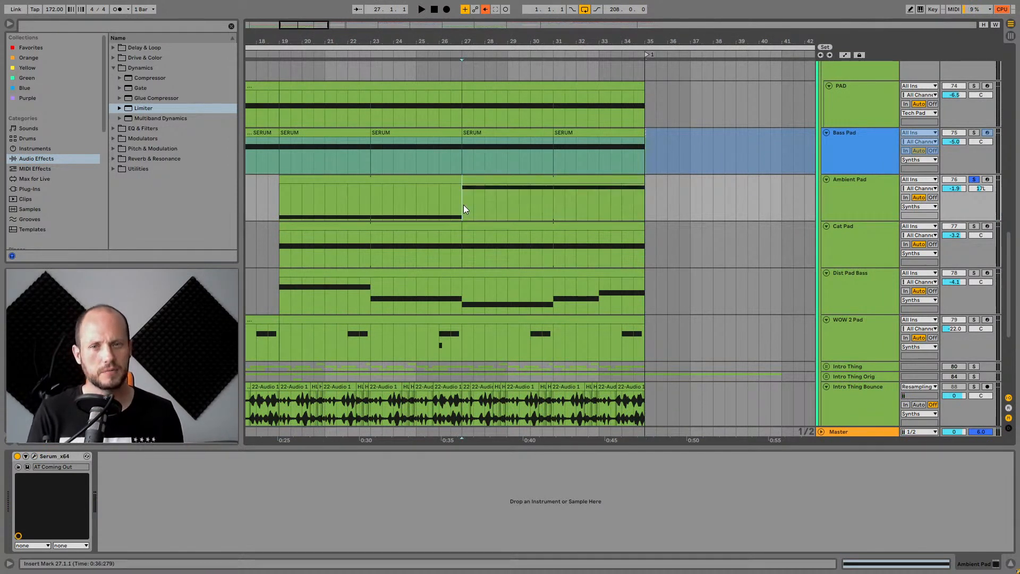
pyautogui.press('space')
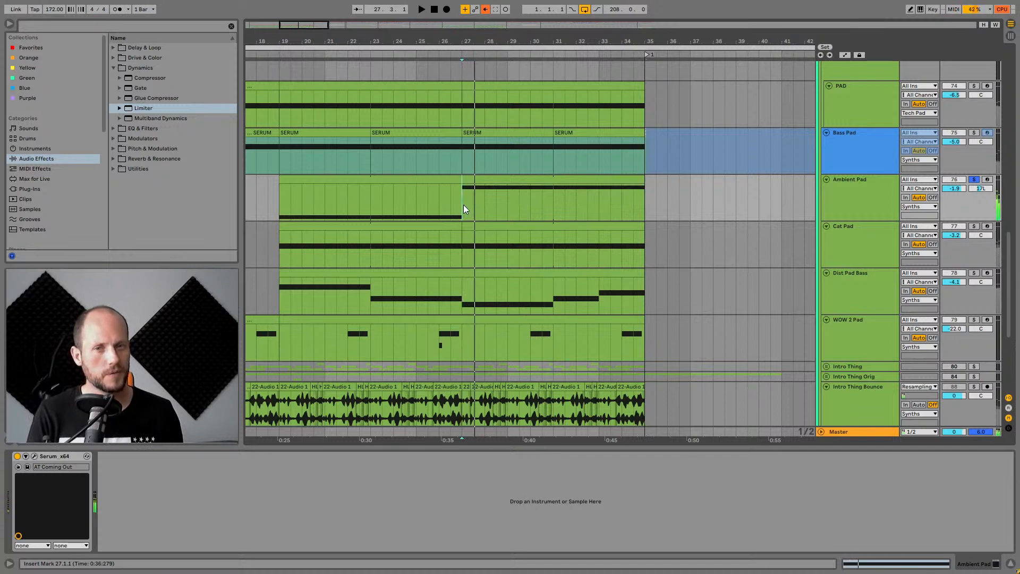
# Solo the Ambient Pad track and play its first section from bar 19.
pyautogui.click(473, 181)
pyautogui.click(973, 179)
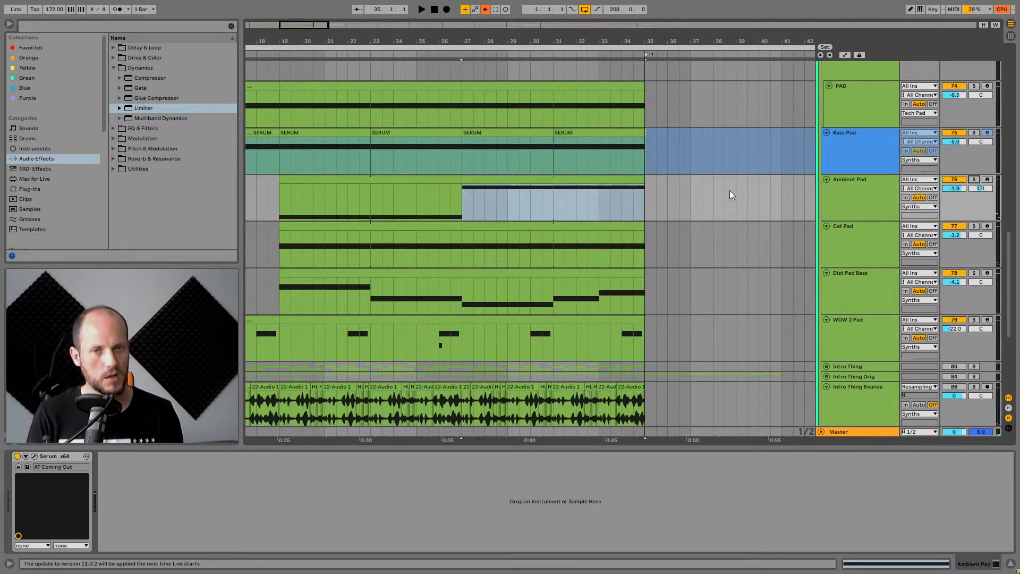
pyautogui.click(346, 179)
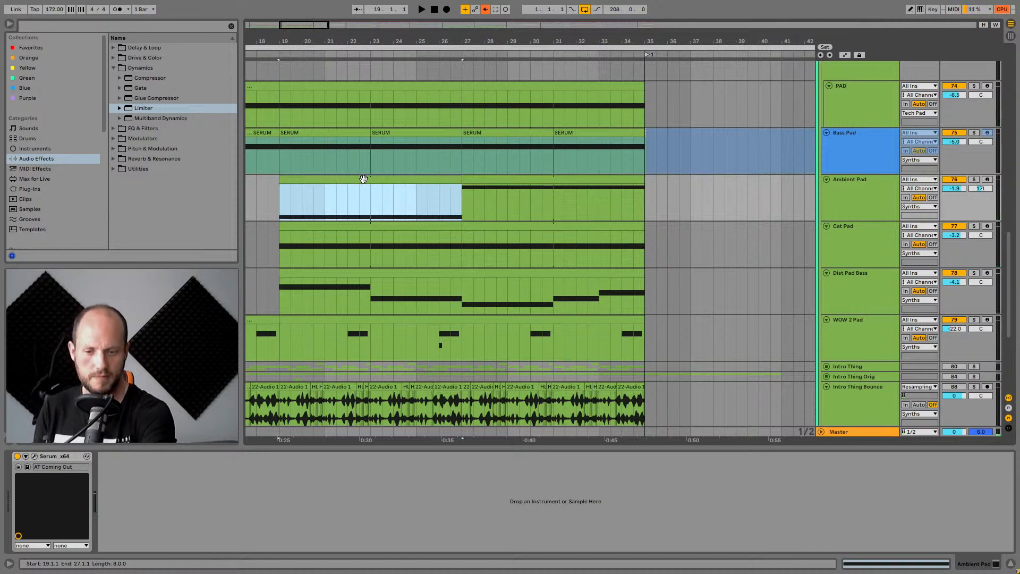
pyautogui.press('space')
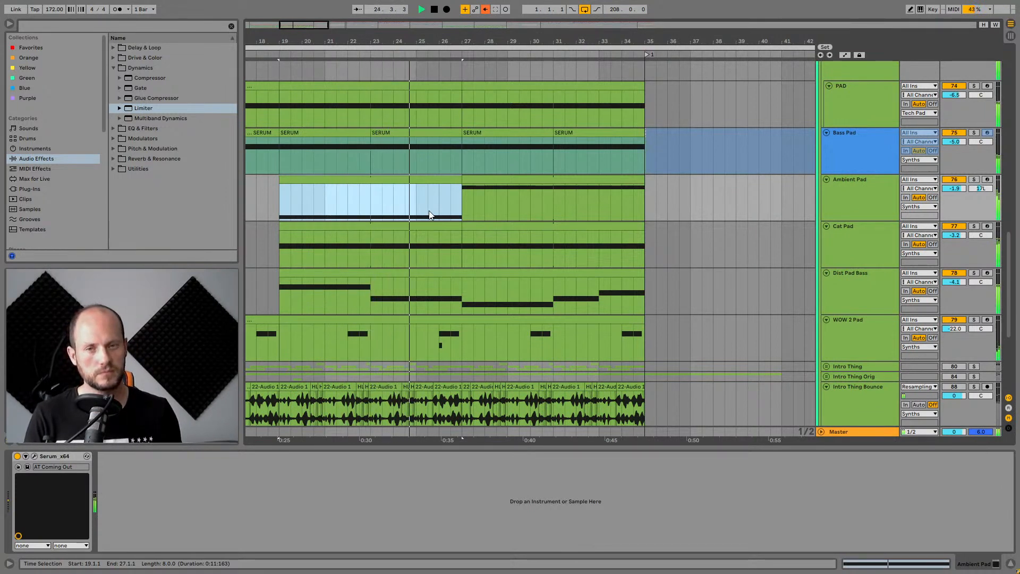
# Play the Ambient Pad's second section from bar 27 and stop playback.
pyautogui.click(514, 189)
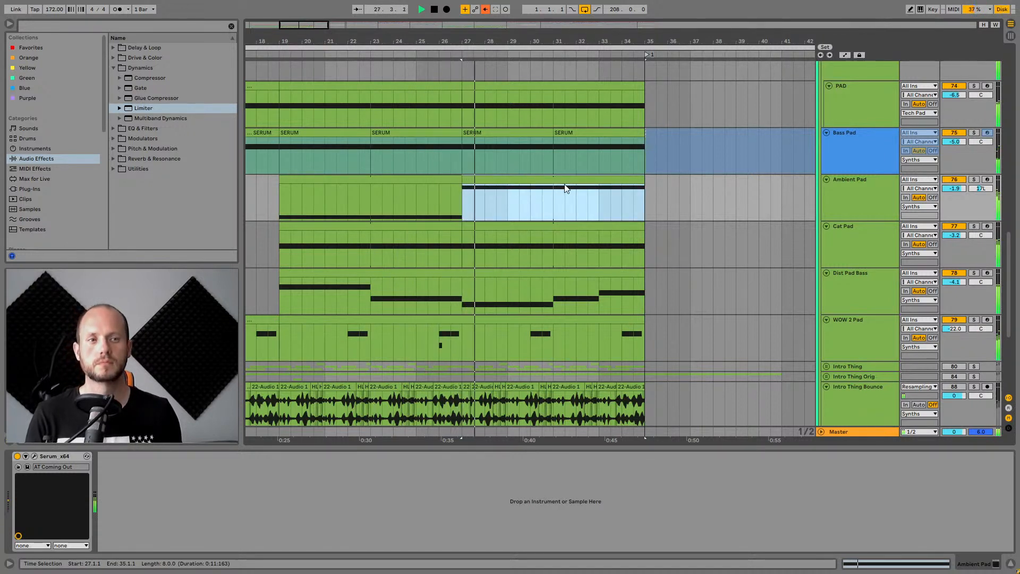
pyautogui.click(951, 181)
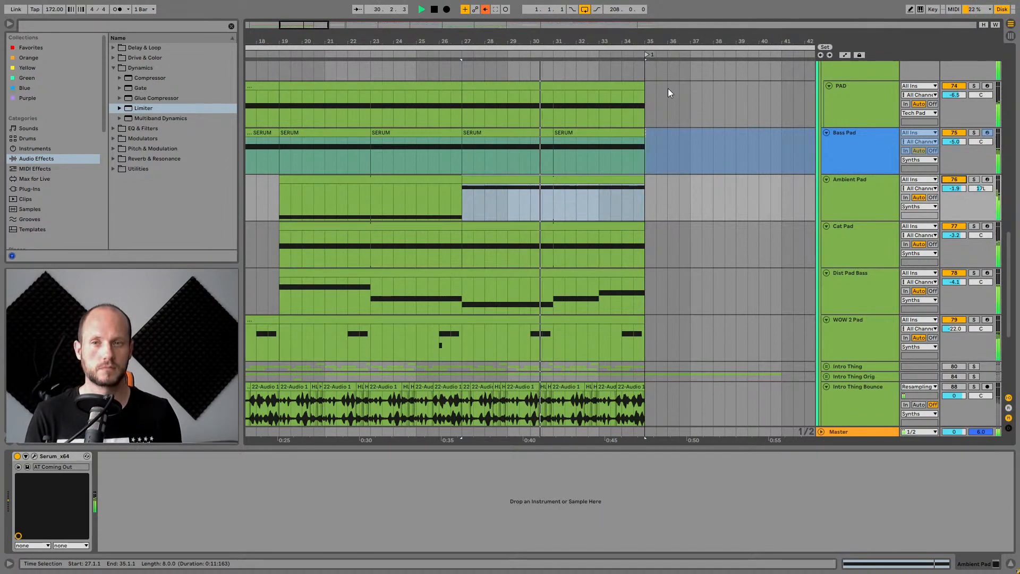
pyautogui.moveTo(662, 41); pyautogui.dragTo(476, 41)
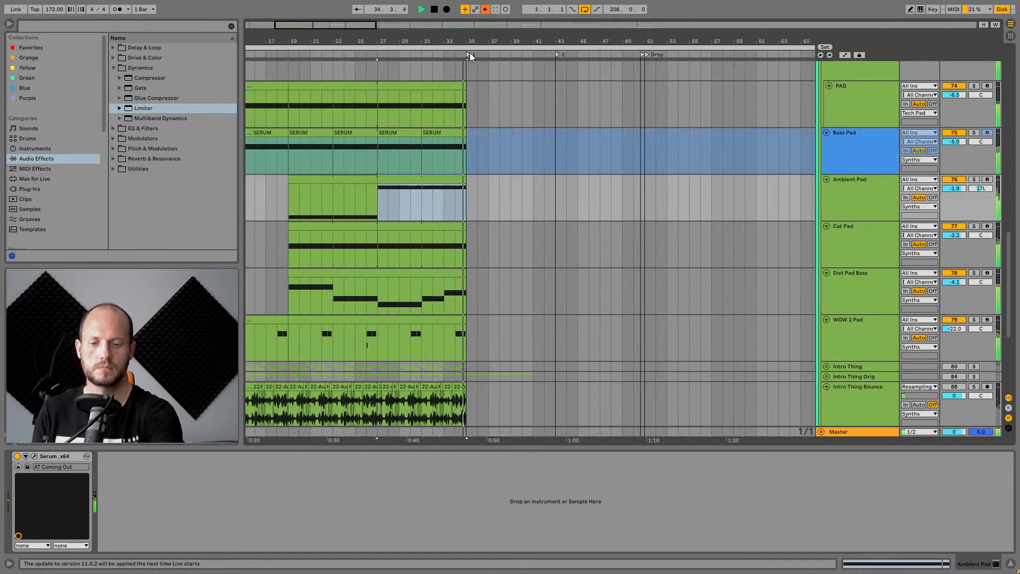
pyautogui.press('space')
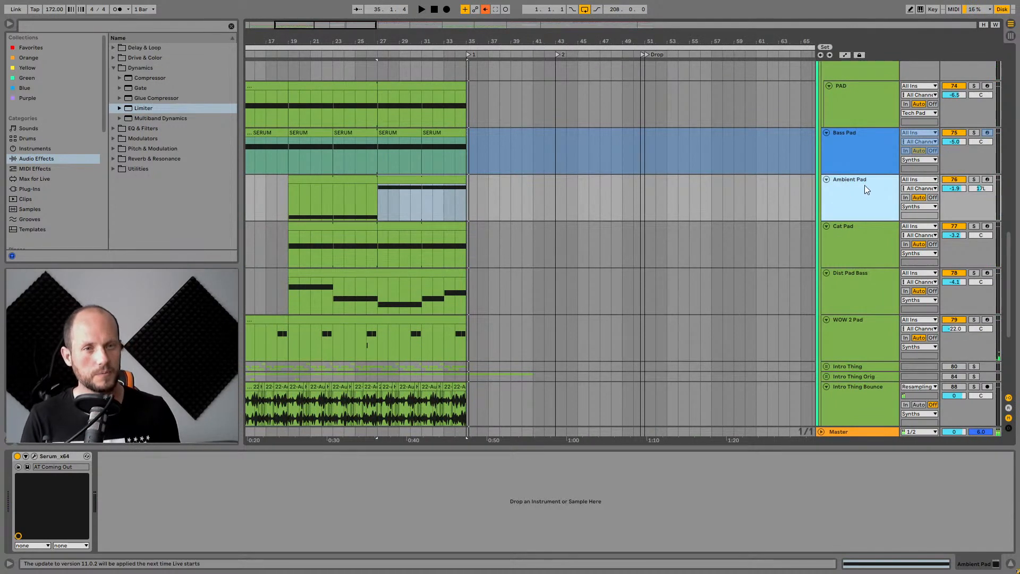
# Solo the DNS_174_Drums_07_Shuffle track and play its clip from bar 19.
pyautogui.scroll(-3, 875, 300)
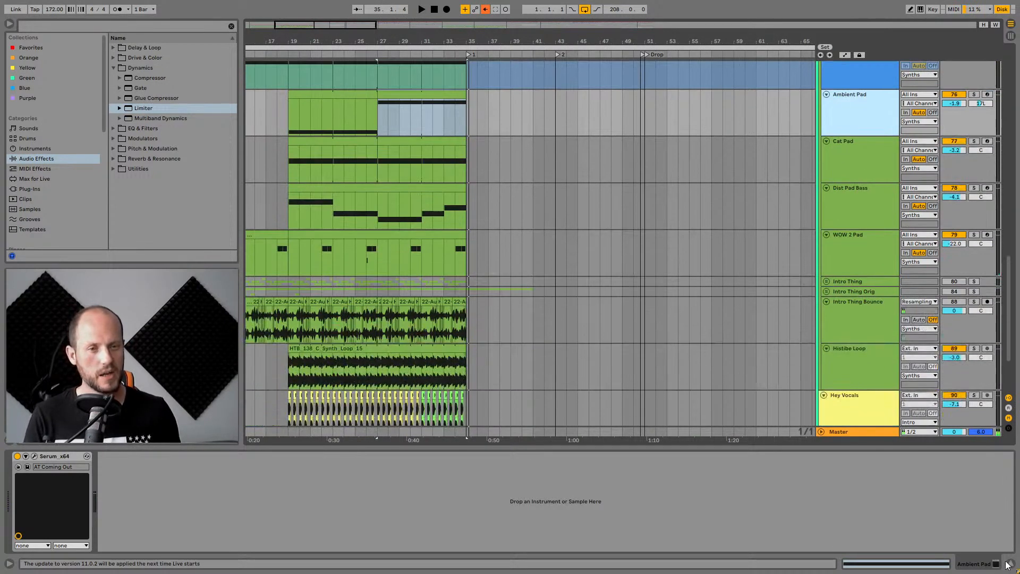
pyautogui.scroll(5, 704, 196)
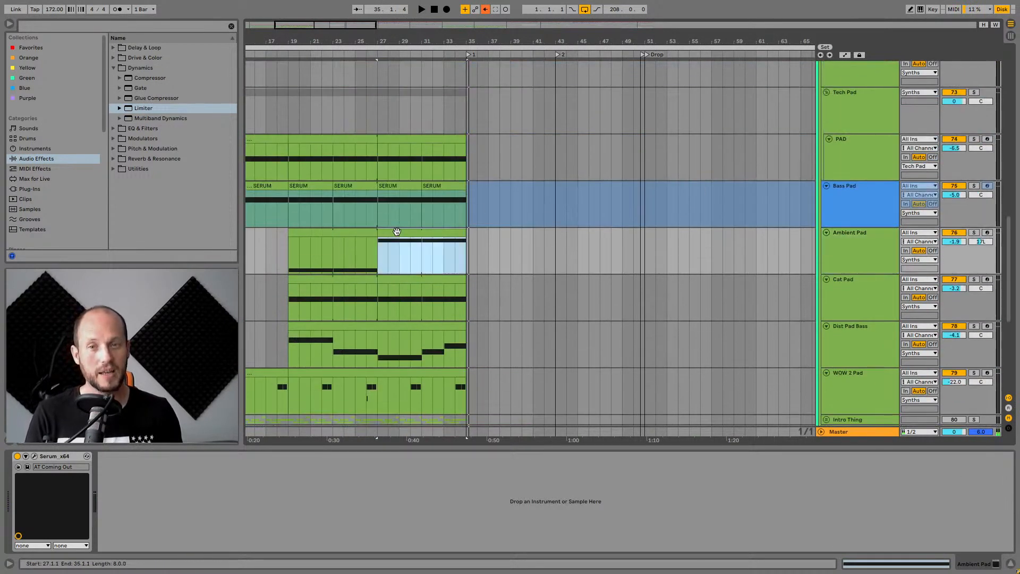
pyautogui.scroll(-2, 403, 232)
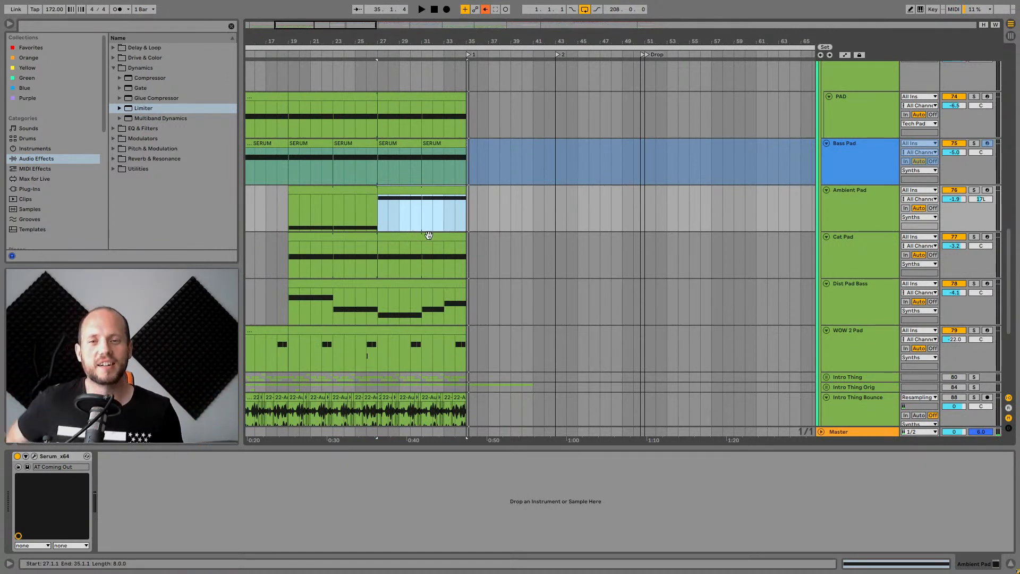
pyautogui.scroll(6, 436, 231)
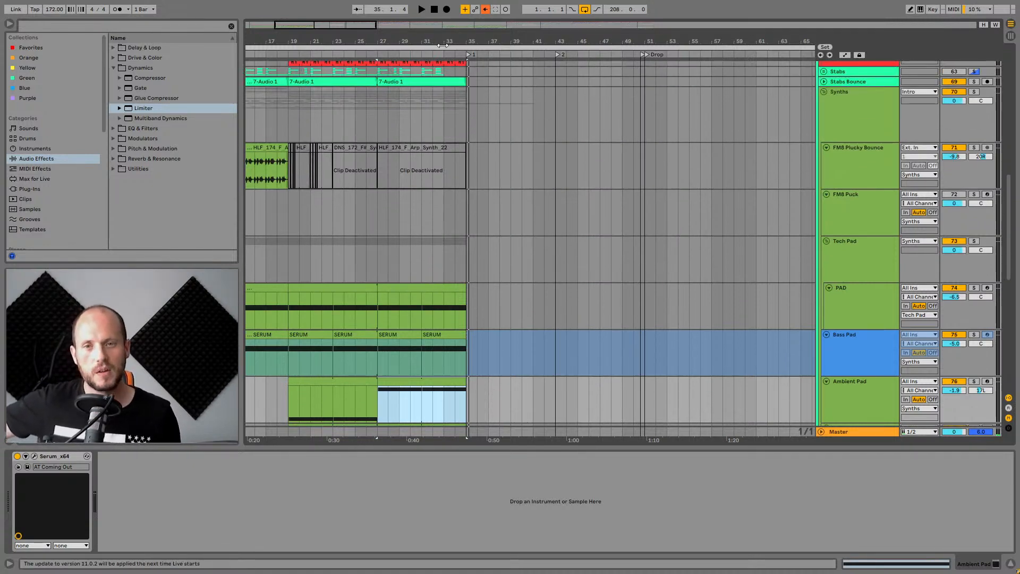
pyautogui.scroll(7, 498, 155)
pyautogui.scroll(1, 474, 166)
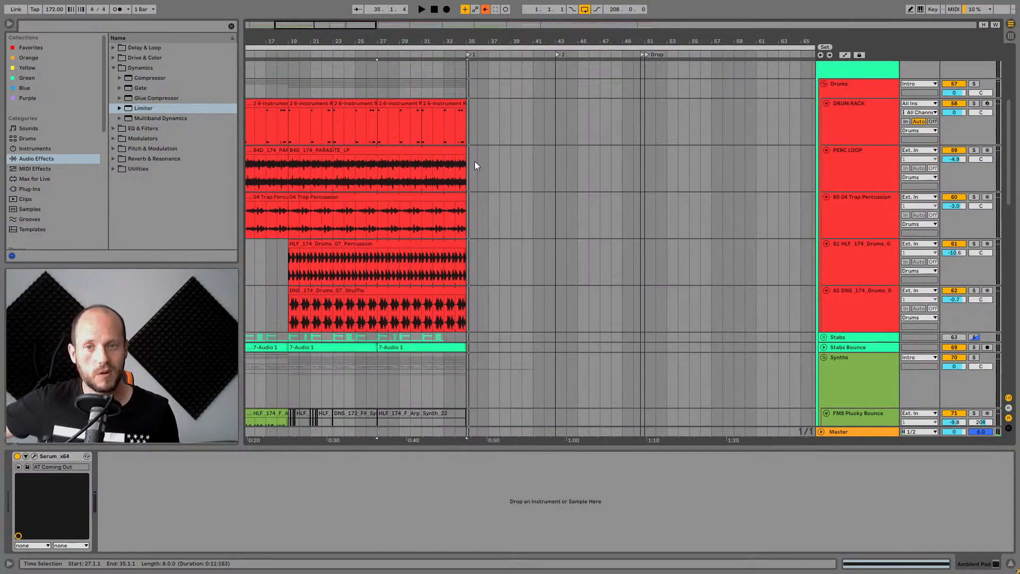
pyautogui.click(465, 290)
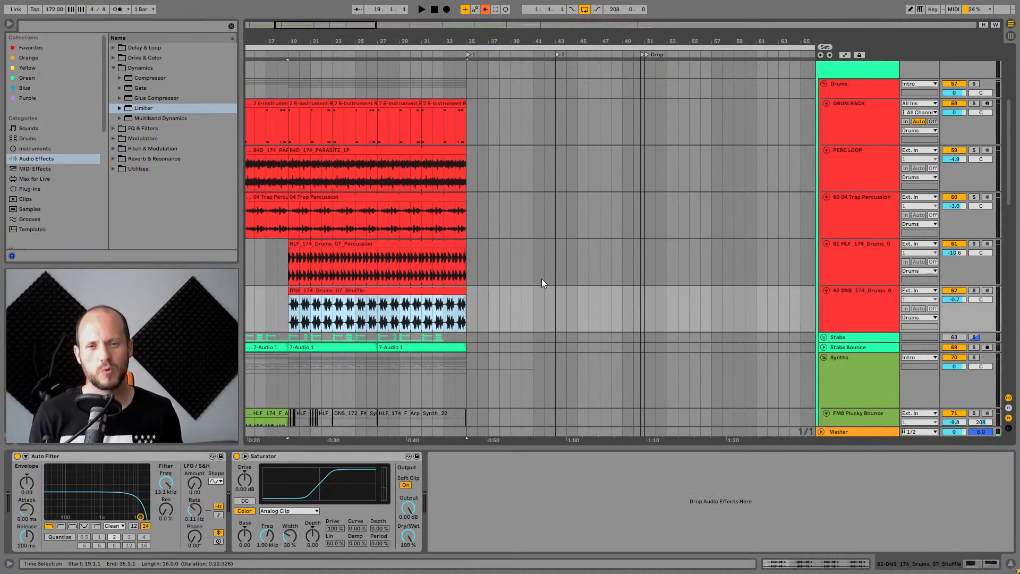
pyautogui.scroll(-1, 541, 279)
pyautogui.moveTo(555, 257); pyautogui.dragTo(475, 259)
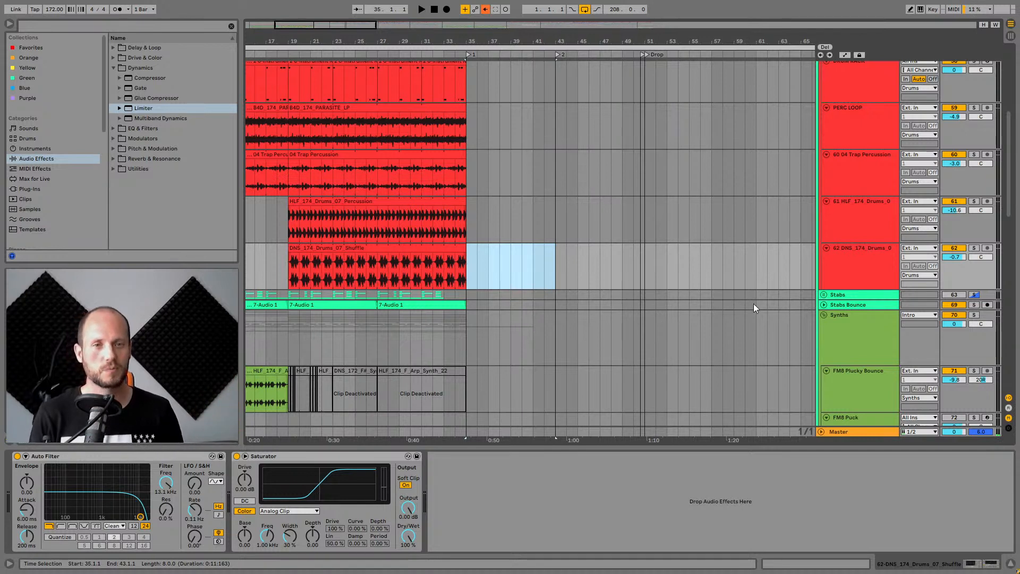
pyautogui.click(880, 256)
pyautogui.click(973, 248)
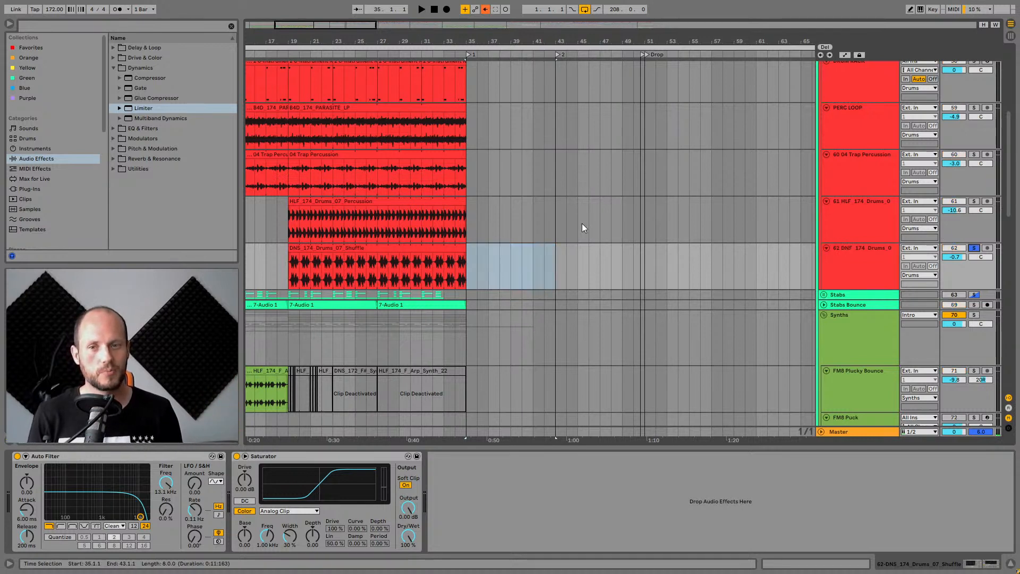
pyautogui.click(385, 247)
pyautogui.press('space')
# Solo the HLF_174_Drums_07_Percussion track, play it, and open its clip.
pyautogui.click(861, 256)
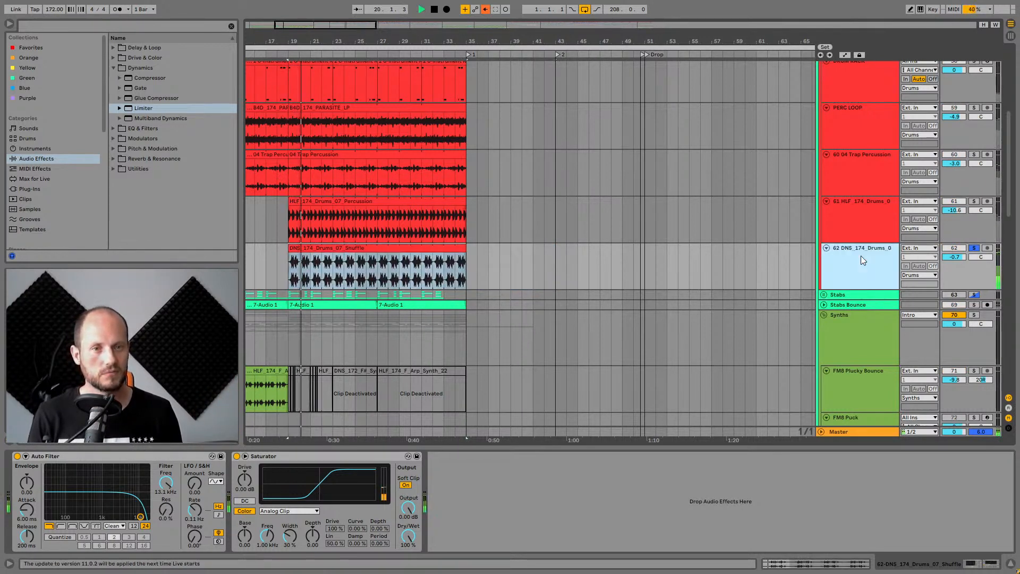
pyautogui.click(883, 211)
pyautogui.click(974, 202)
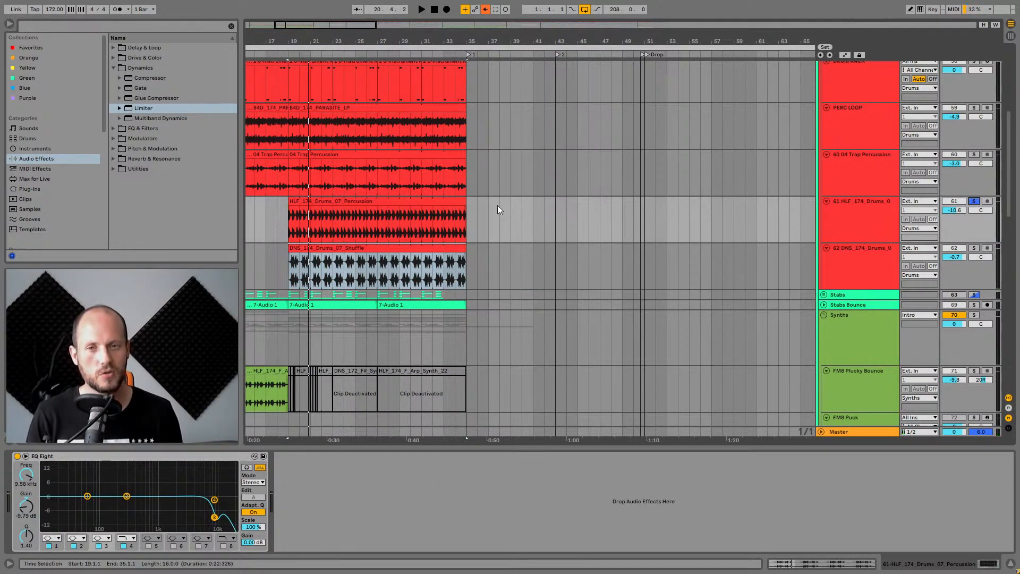
pyautogui.click(416, 201)
pyautogui.press('space')
pyautogui.click(866, 211)
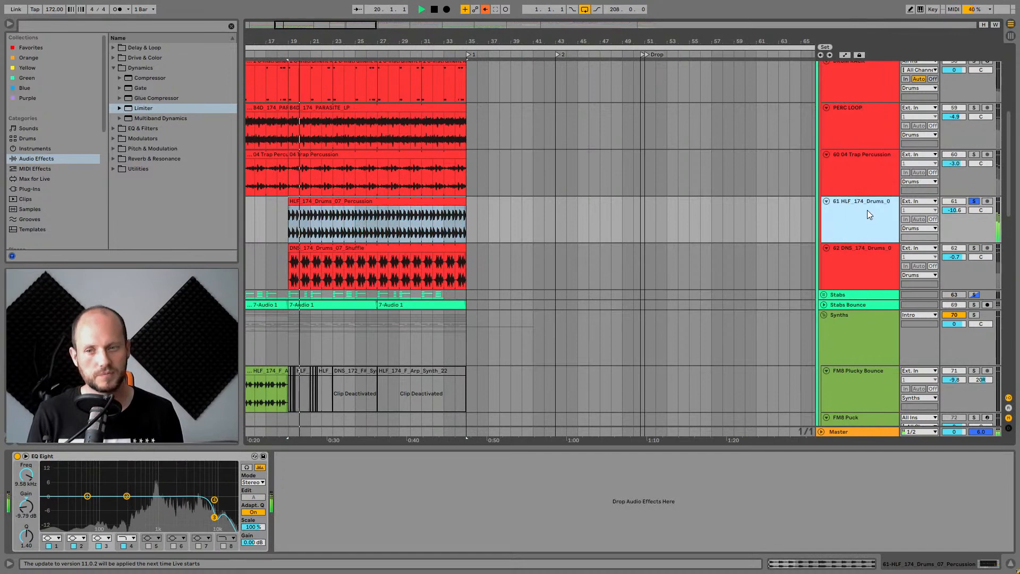
pyautogui.doubleClick(356, 201)
pyautogui.press('space')
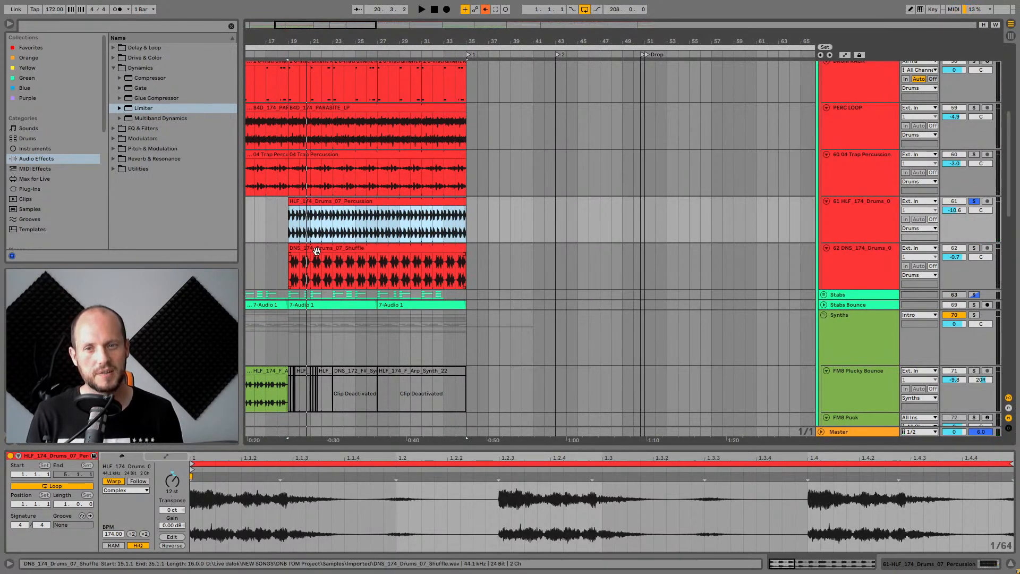
# Solo the 04 Trap Percussion track and play it from bar 19, opening its clip.
pyautogui.click(300, 270)
pyautogui.click(878, 174)
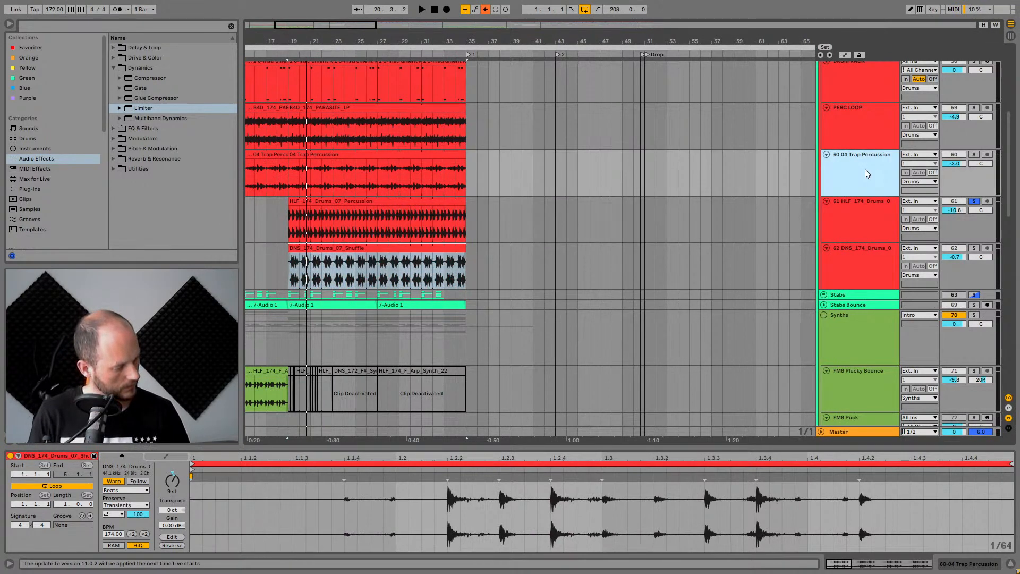
pyautogui.scroll(2, 865, 169)
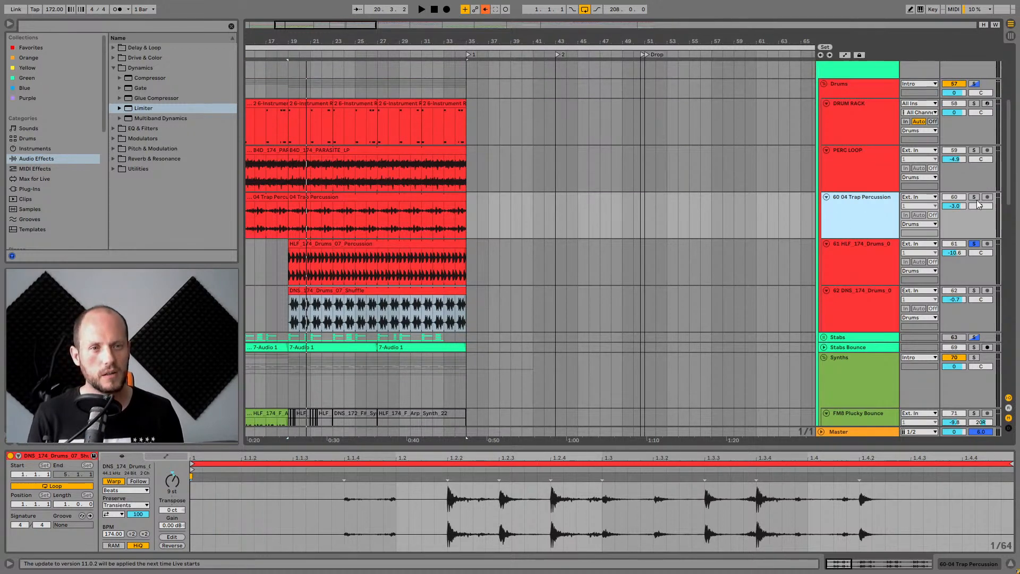
pyautogui.click(974, 197)
pyautogui.click(291, 219)
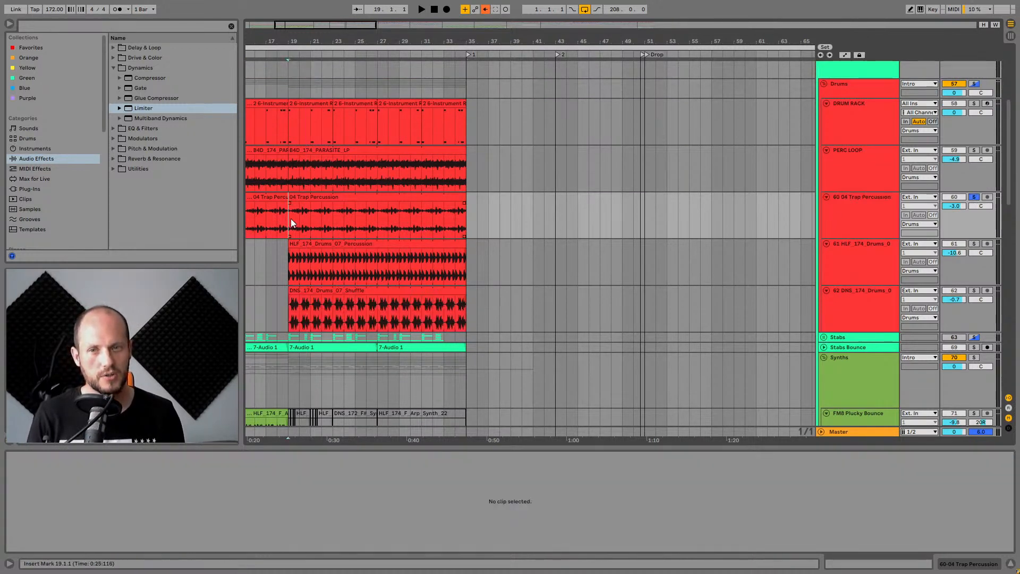
pyautogui.press('space')
pyautogui.click(318, 197)
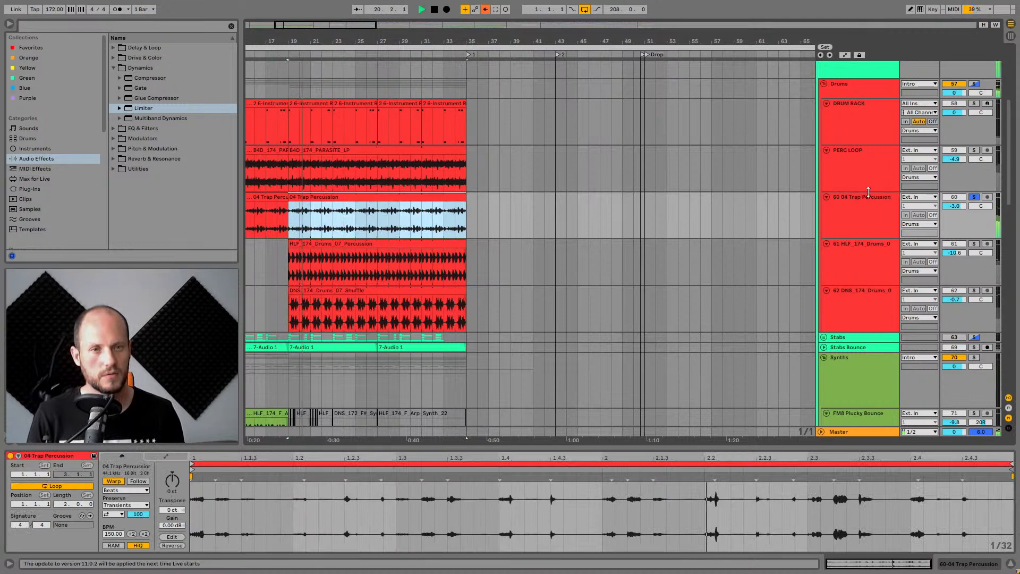
pyautogui.click(879, 203)
pyautogui.press('space')
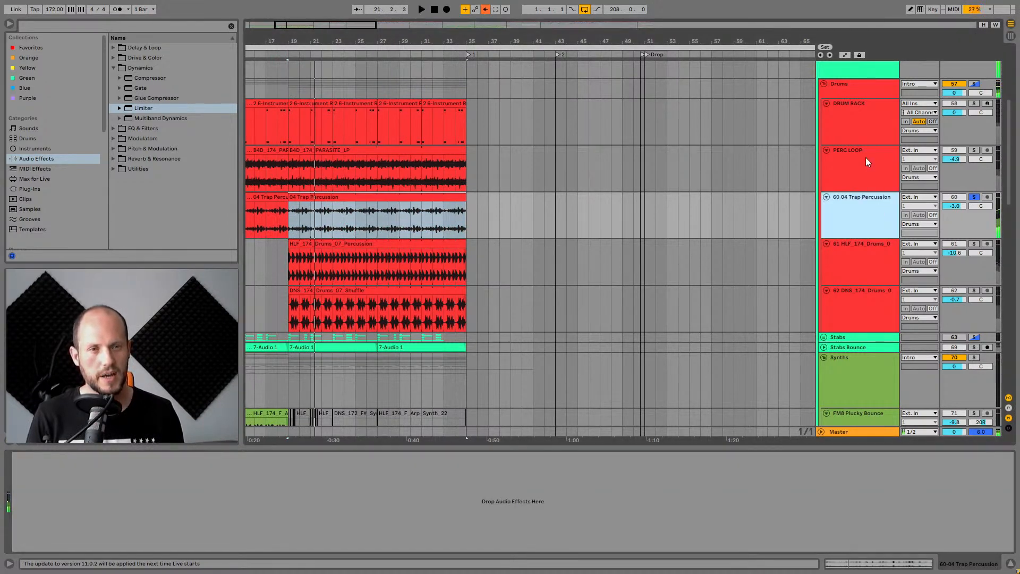
# Solo the PERC LOOP track and play it from bar 19.
pyautogui.click(865, 158)
pyautogui.click(974, 151)
pyautogui.click(389, 152)
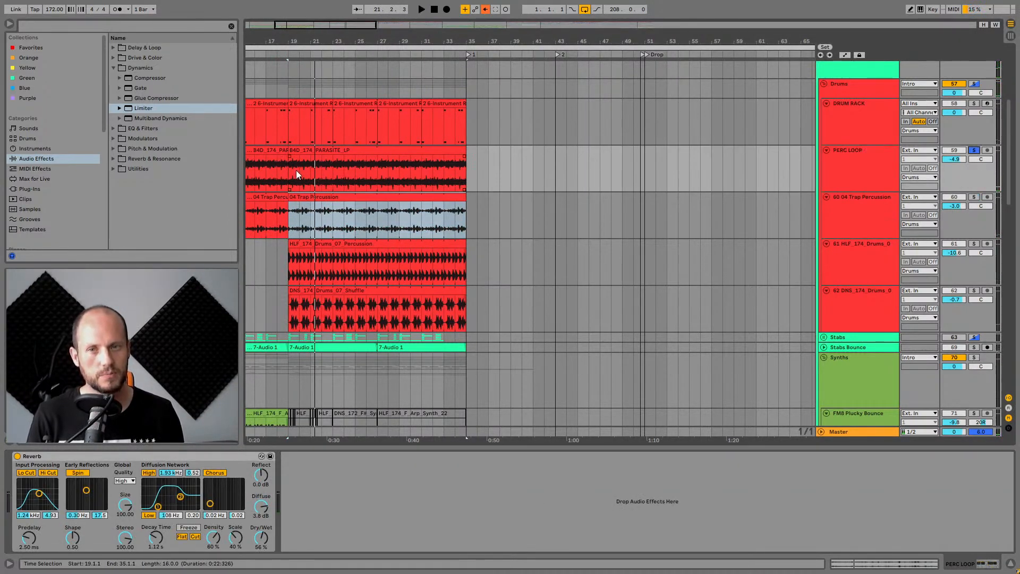
pyautogui.click(296, 153)
pyautogui.press('space')
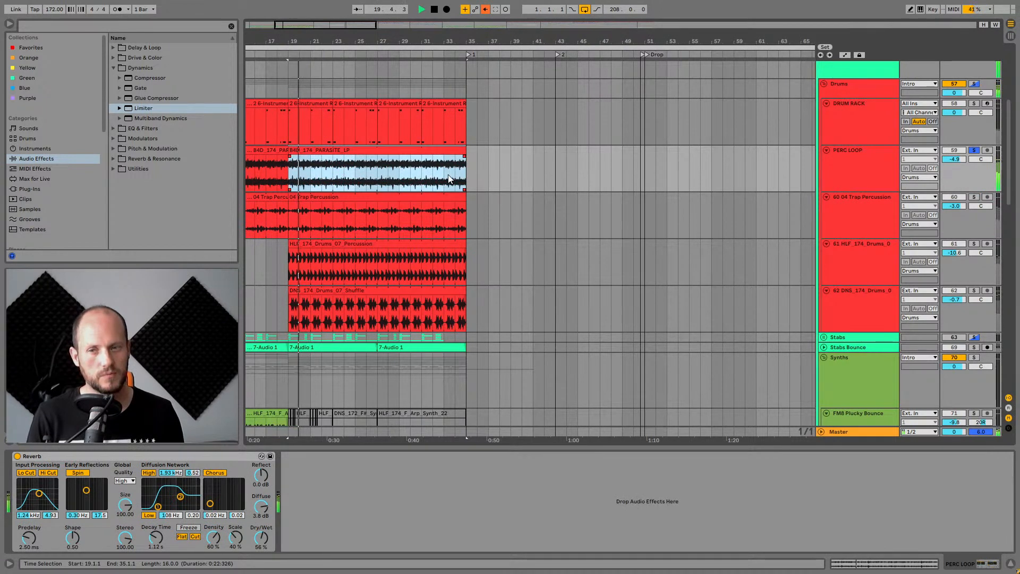
# Solo the DRUM RACK track, play it from bar 19, and open its kick and crash MIDI clip.
pyautogui.click(884, 118)
pyautogui.click(974, 104)
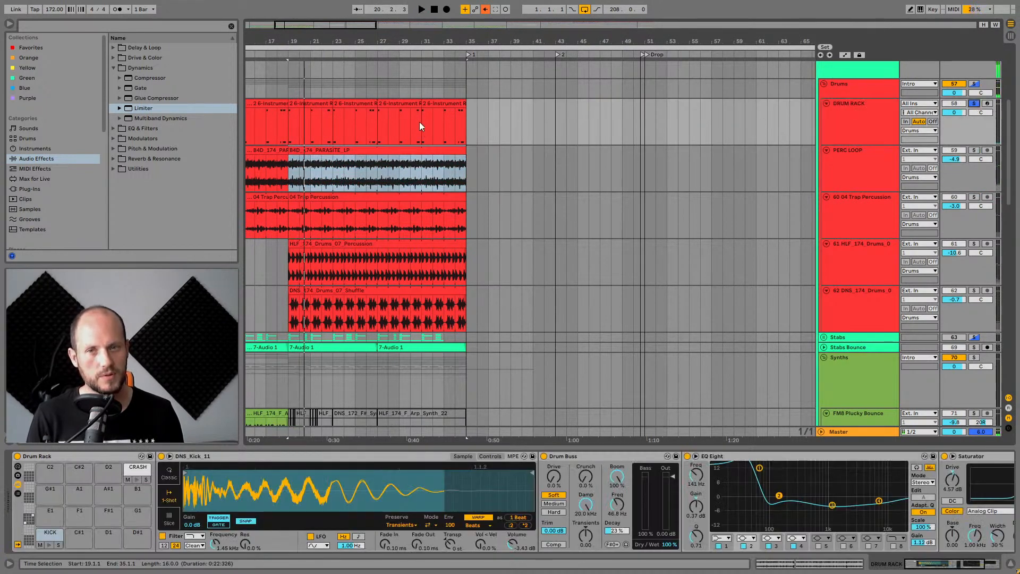
pyautogui.click(314, 102)
pyautogui.press('space')
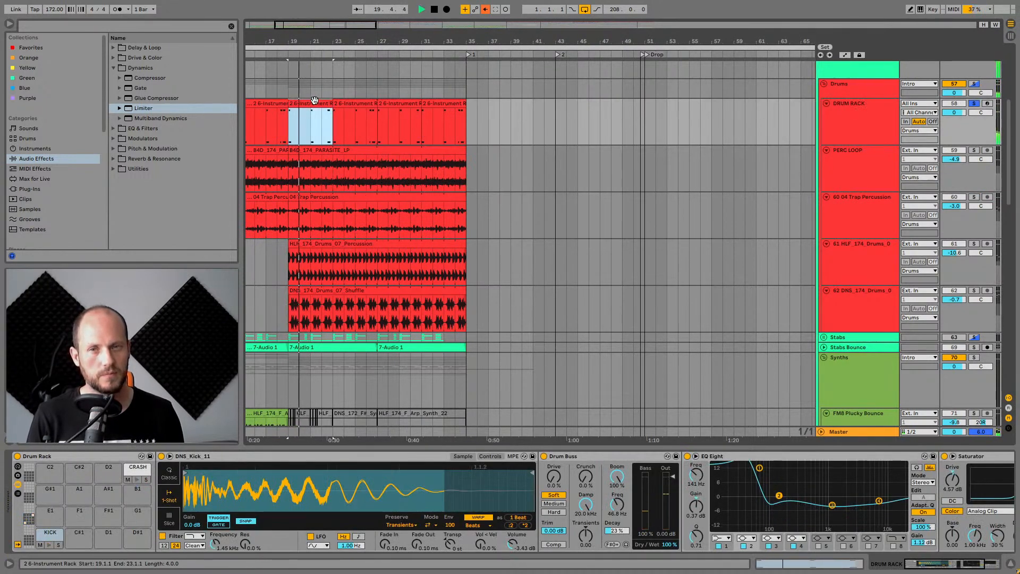
pyautogui.doubleClick(314, 102)
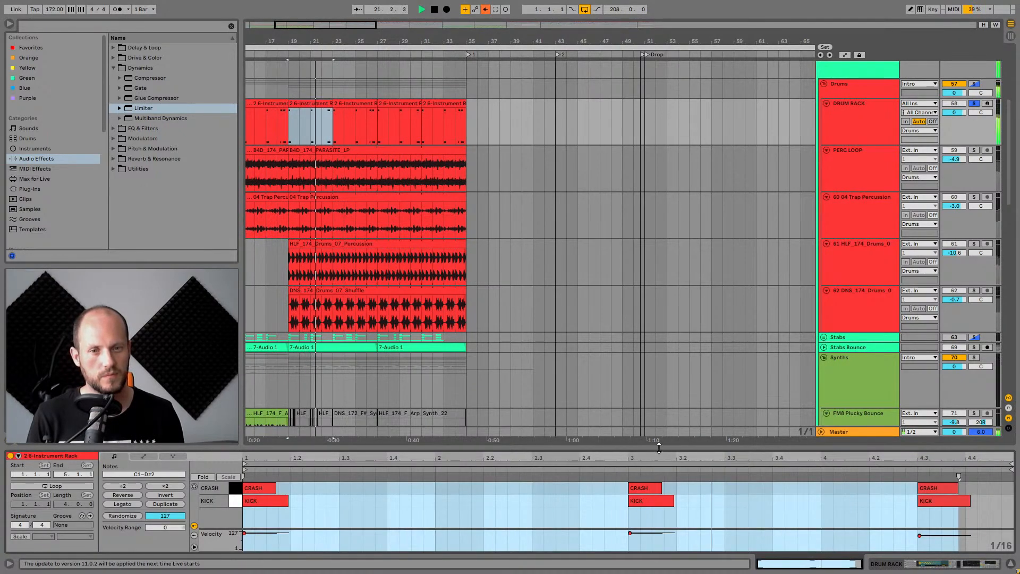
pyautogui.moveTo(661, 448); pyautogui.dragTo(663, 371)
pyautogui.press('space')
pyautogui.click(1010, 565)
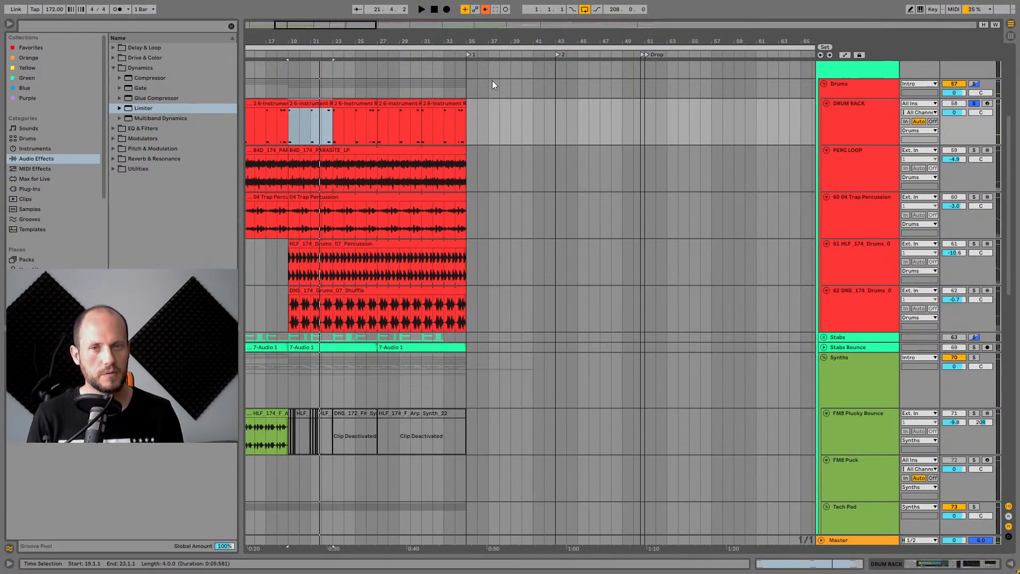
# Collapse the Drums, Synths and Intro group tracks and place the insert marker at bar 35.
pyautogui.moveTo(456, 40); pyautogui.dragTo(456, 15)
pyautogui.scroll(4, 575, 115)
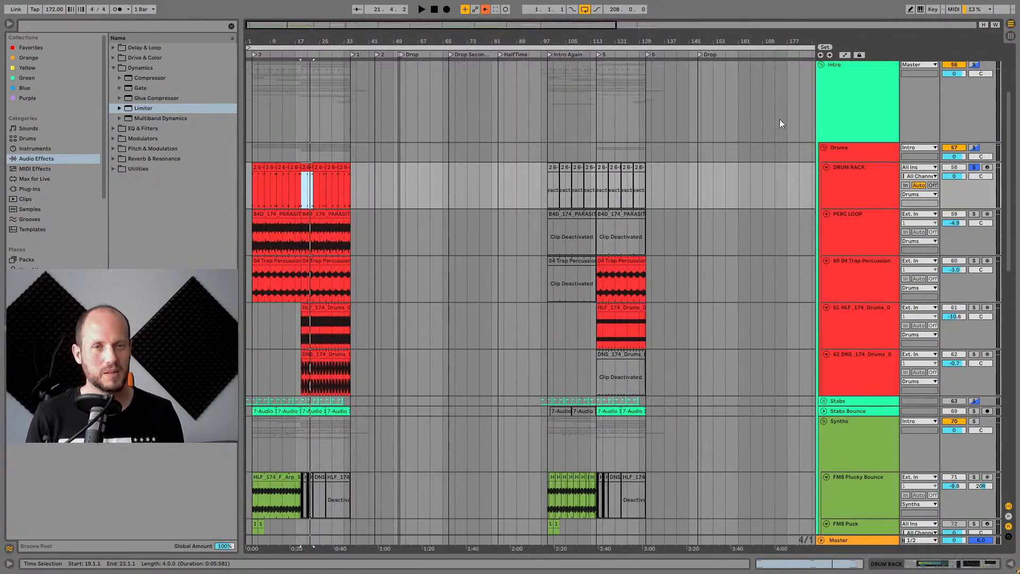
pyautogui.click(825, 180)
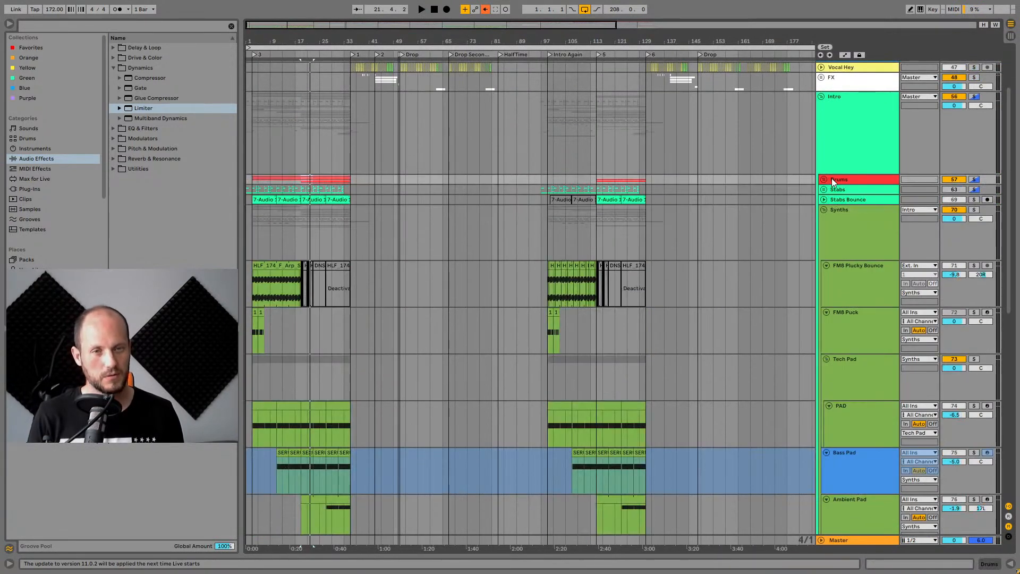
pyautogui.click(824, 209)
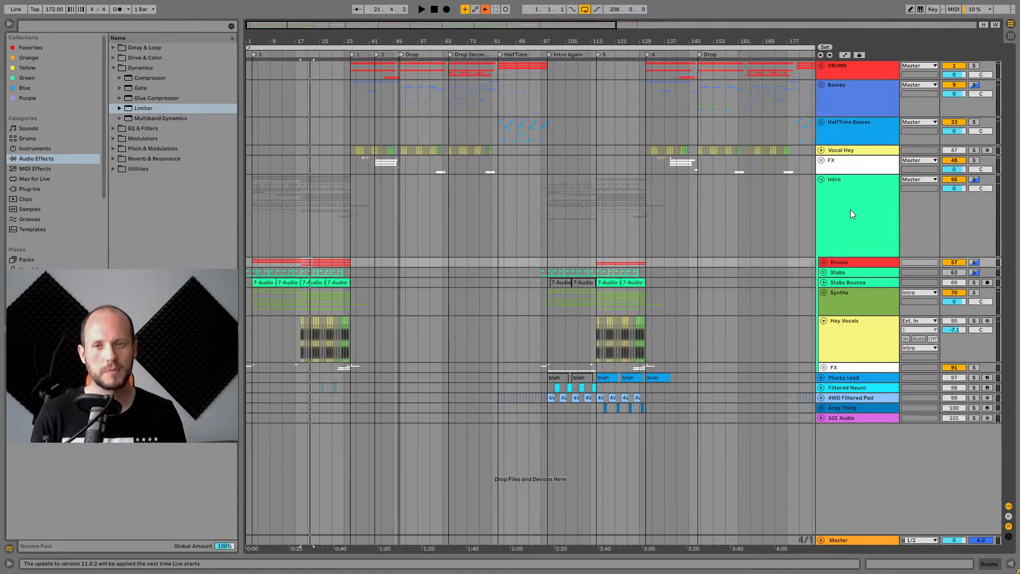
pyautogui.click(821, 179)
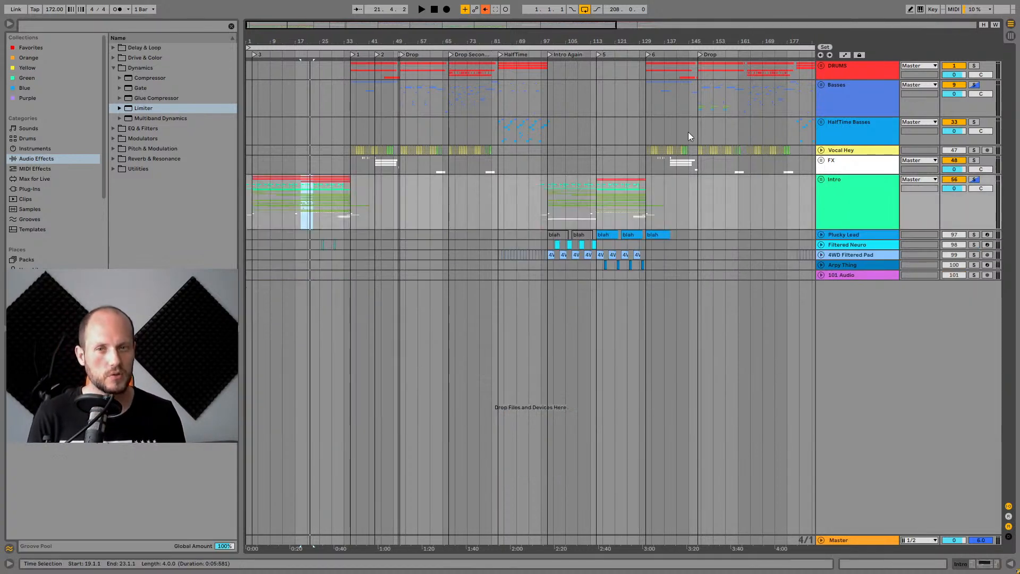
pyautogui.moveTo(349, 45); pyautogui.dragTo(375, 90)
pyautogui.click(362, 187)
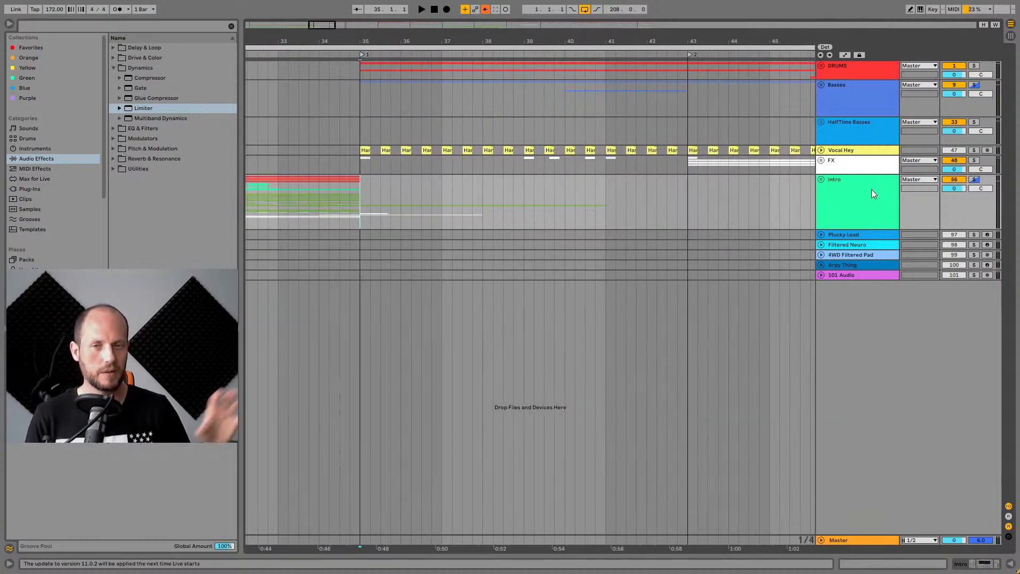
# Solo the Intro group and play the arrangement from bar 35, selecting the FX group.
pyautogui.press('space')
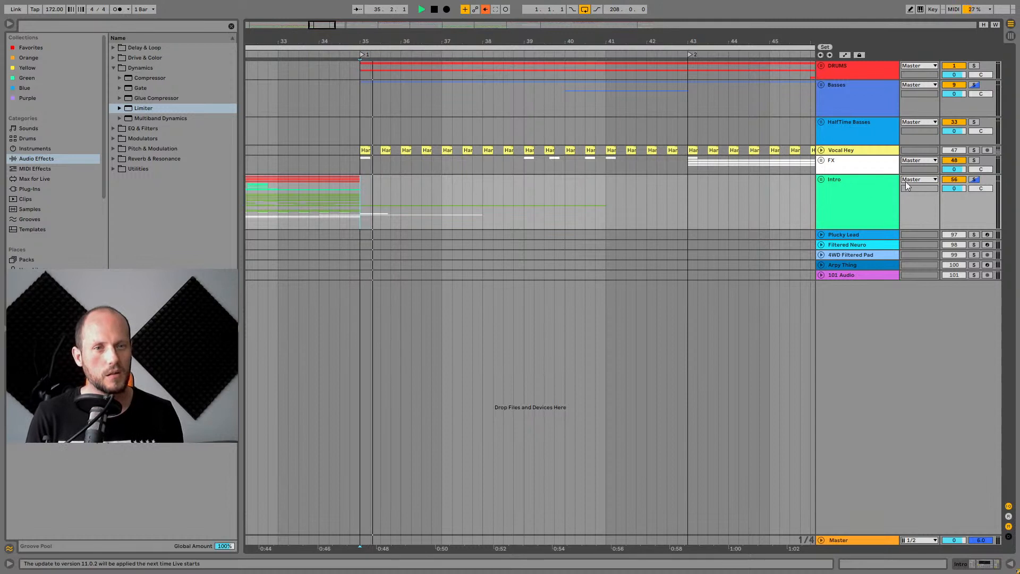
pyautogui.click(974, 180)
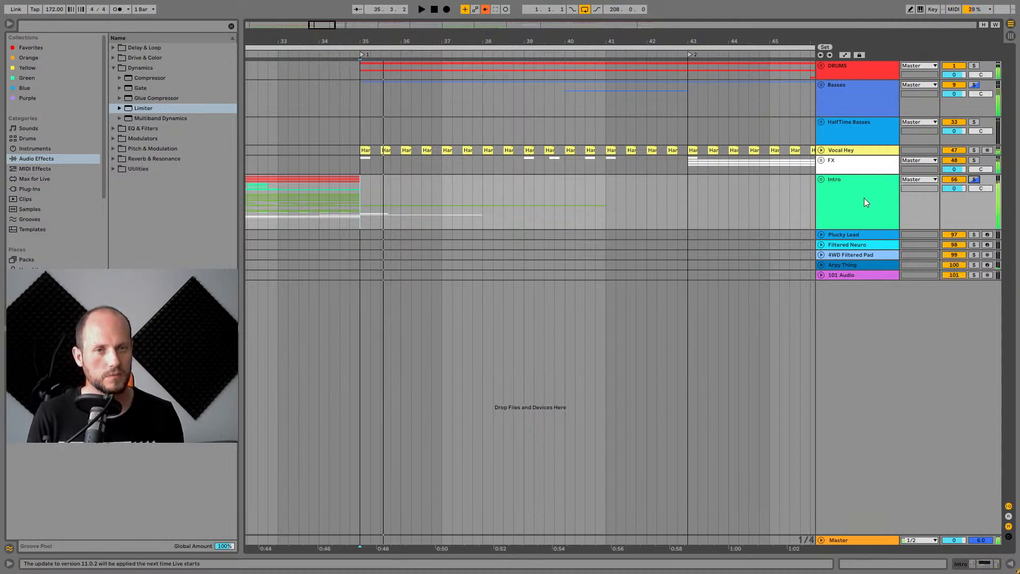
pyautogui.click(847, 167)
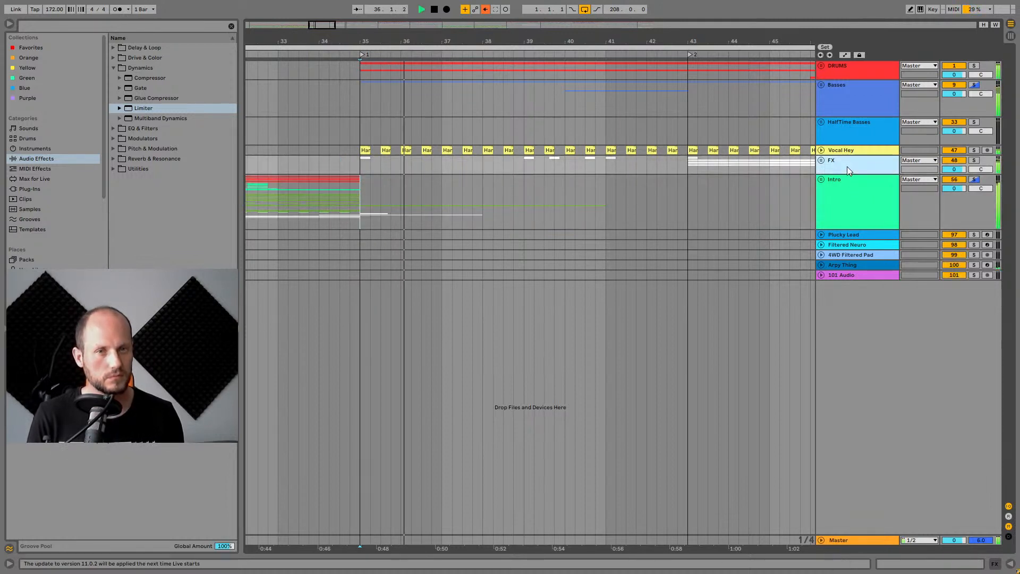
pyautogui.press('space')
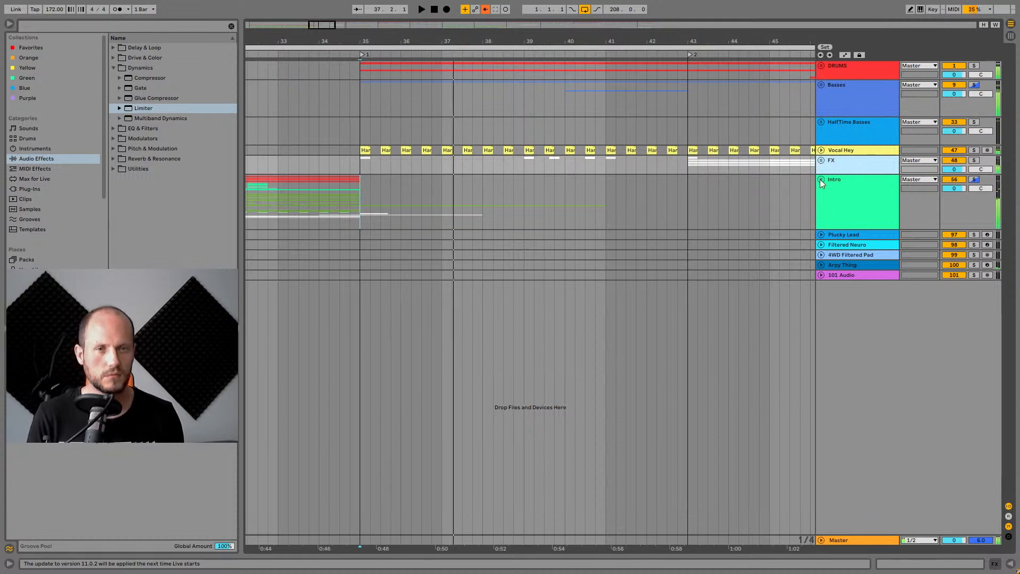
# Expand the Intro group to inspect its tracks, then collapse it again.
pyautogui.click(820, 179)
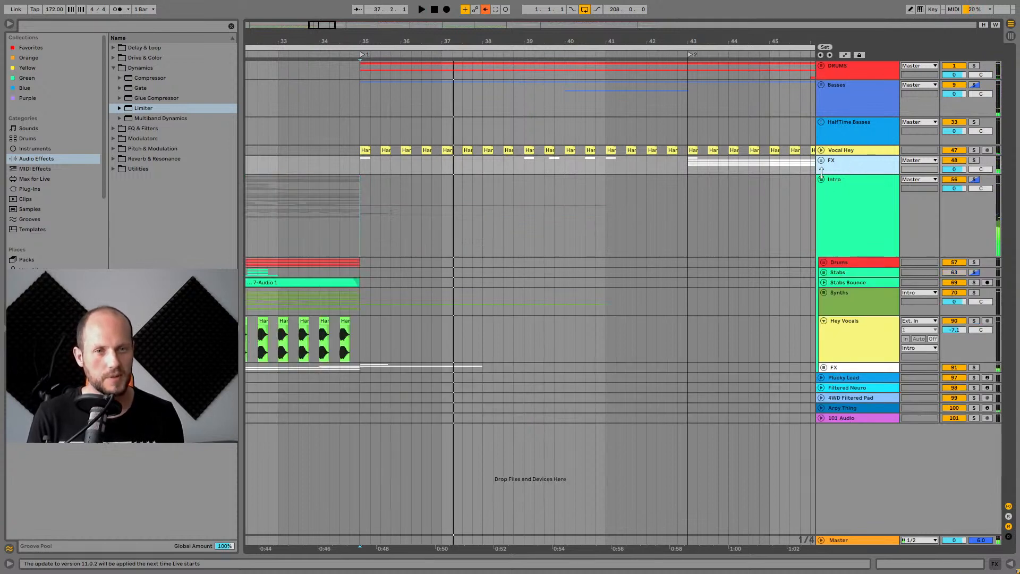
pyautogui.click(857, 302)
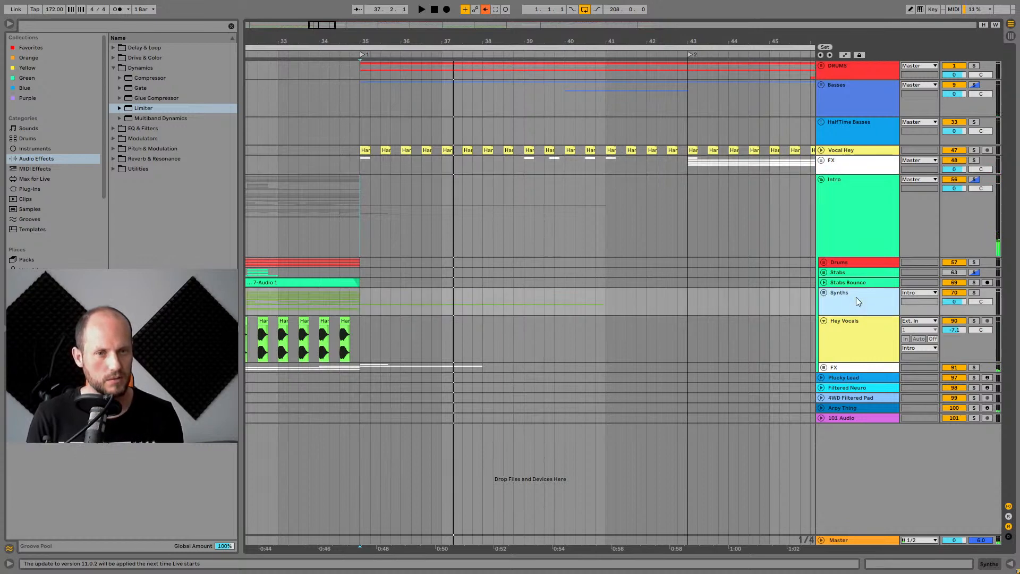
pyautogui.click(822, 179)
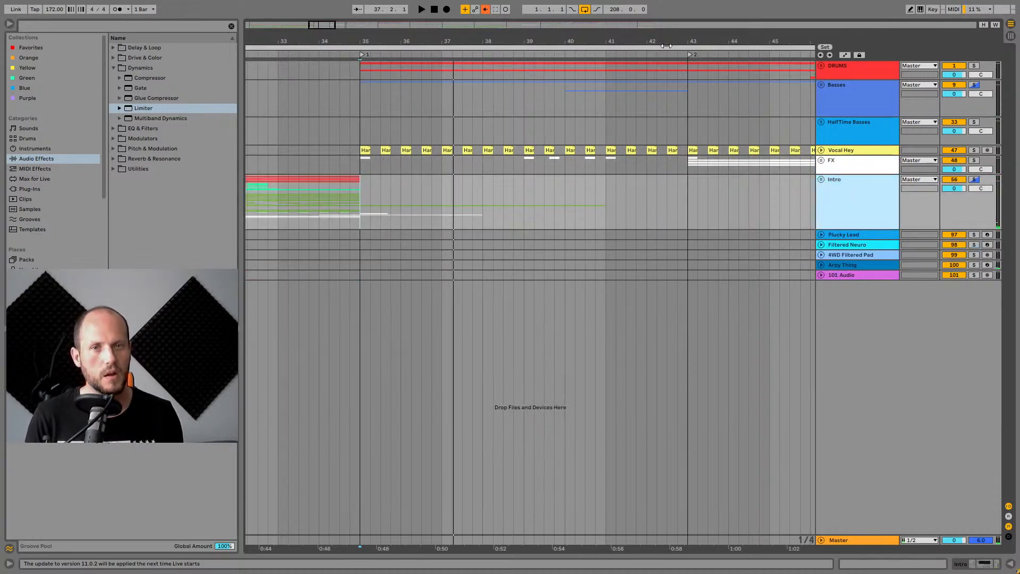
# Expand and solo the FX group, then play the Synth-Like BuildUp clip from bar 35.
pyautogui.moveTo(666, 42); pyautogui.dragTo(666, 17)
pyautogui.click(822, 160)
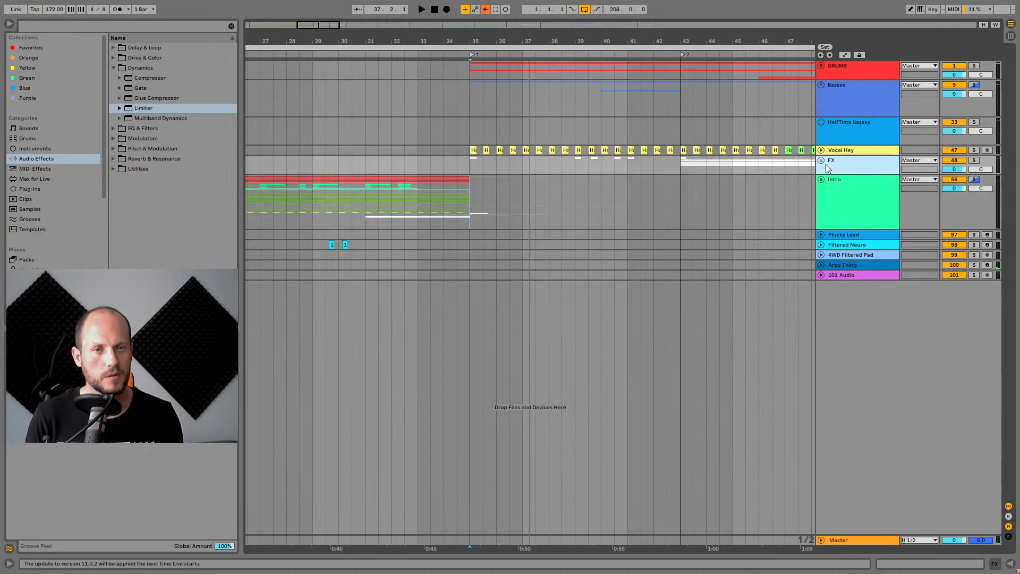
pyautogui.click(976, 161)
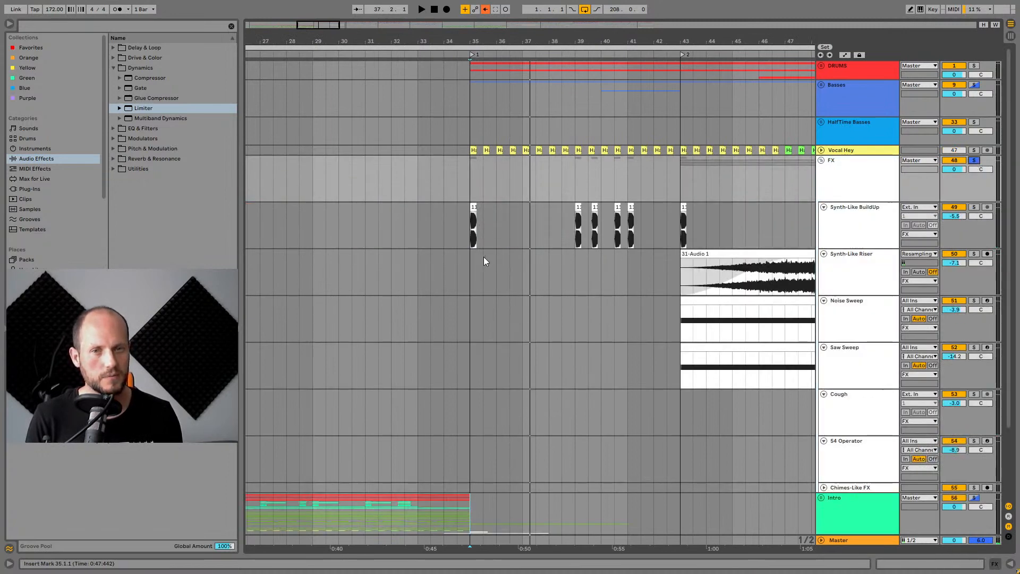
pyautogui.moveTo(480, 41); pyautogui.dragTo(481, 79)
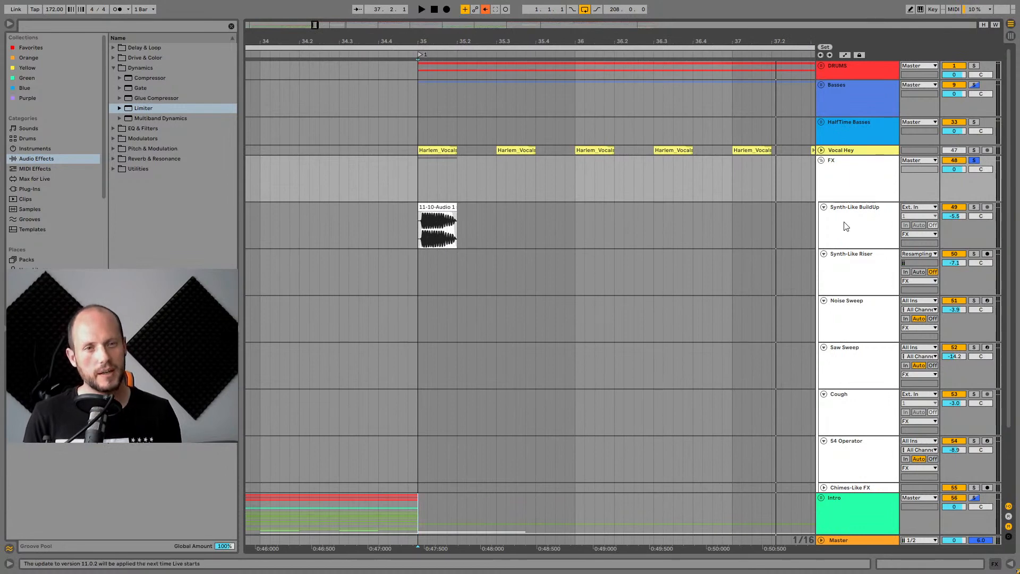
pyautogui.click(467, 231)
pyautogui.moveTo(435, 44); pyautogui.dragTo(429, 59)
pyautogui.press('space')
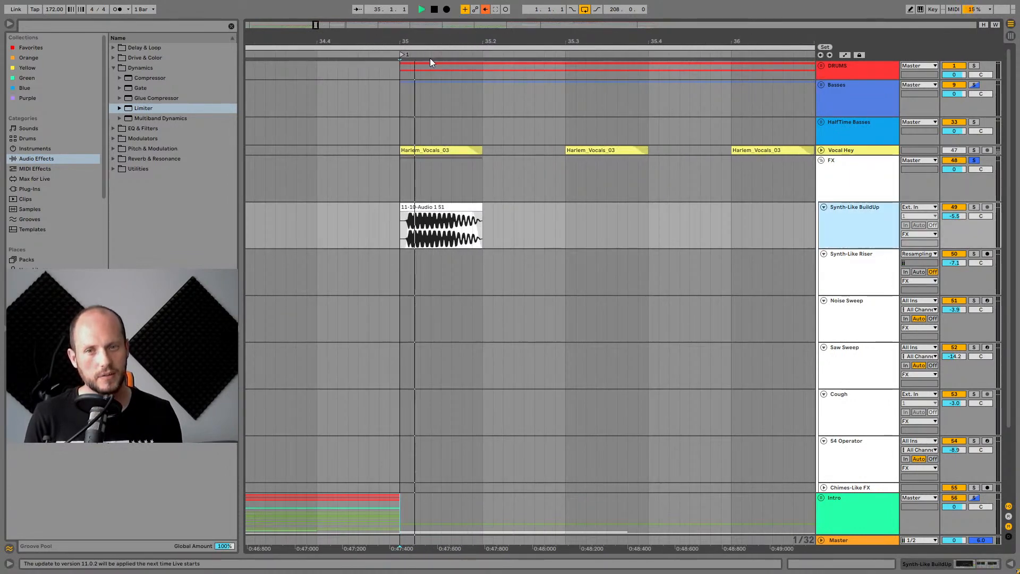
pyautogui.press('space')
# Expand the Intro group and its nested FX group to examine their tracks and clips.
pyautogui.moveTo(569, 43); pyautogui.dragTo(580, 9)
pyautogui.scroll(-3, 639, 323)
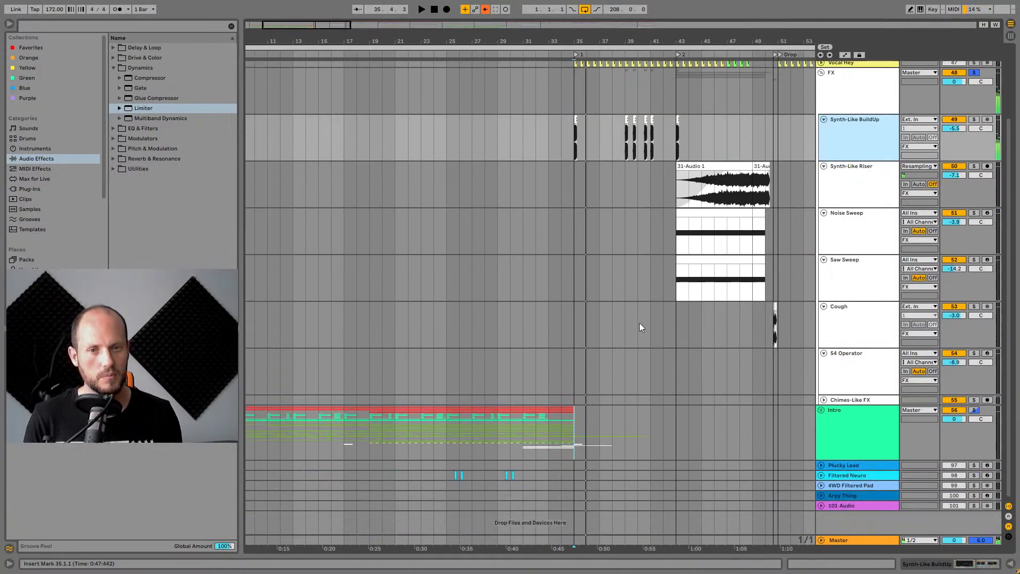
pyautogui.click(826, 411)
pyautogui.click(822, 410)
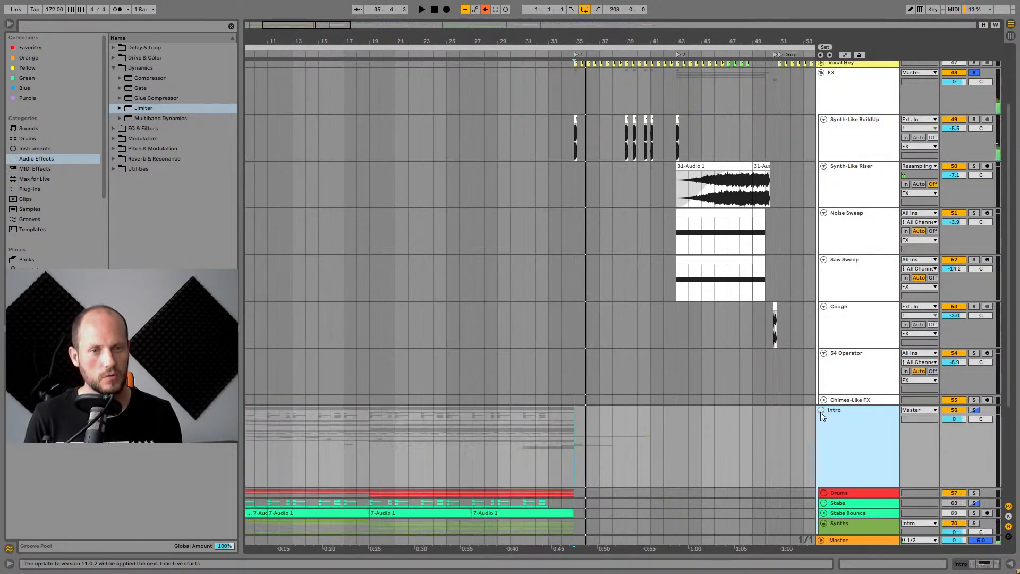
pyautogui.scroll(-3, 827, 413)
pyautogui.click(823, 455)
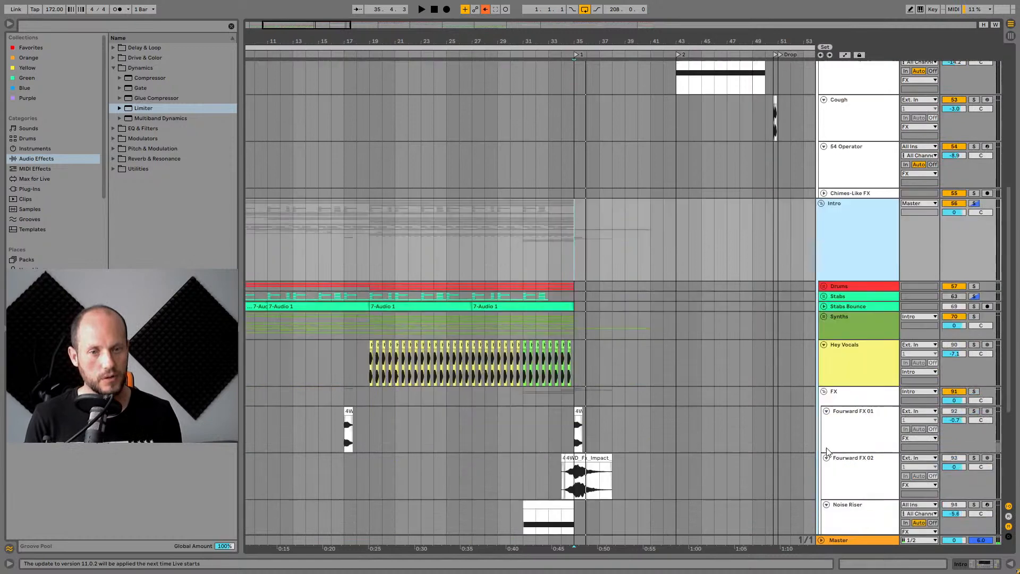
pyautogui.scroll(-5, 823, 457)
pyautogui.scroll(8, 591, 134)
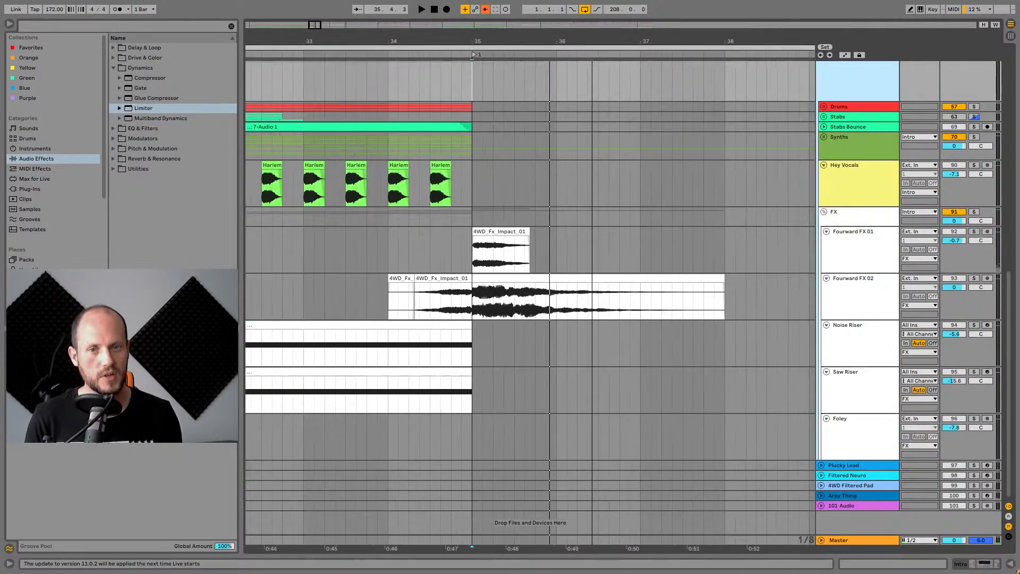
# Solo Fourward FX 01 and then Fourward FX 02, playing their impact clips from bar 35.
pyautogui.click(479, 230)
pyautogui.click(864, 247)
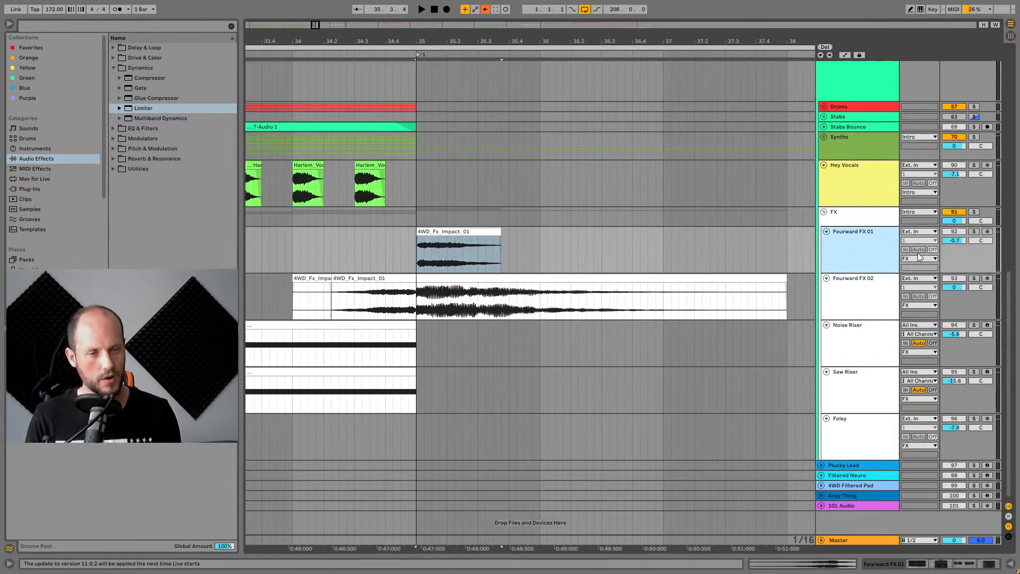
pyautogui.click(974, 231)
pyautogui.press('space')
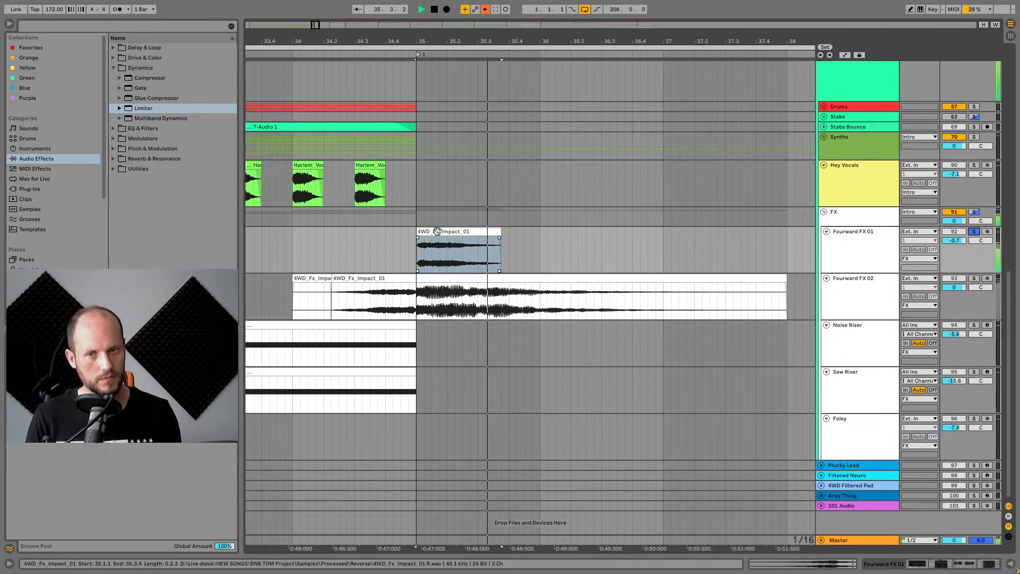
pyautogui.click(867, 287)
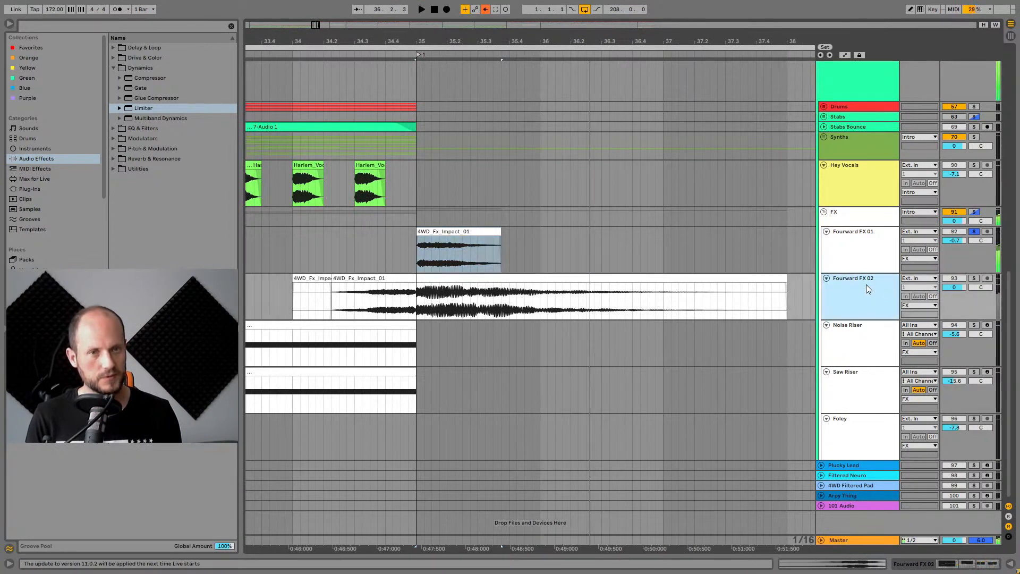
pyautogui.click(974, 277)
pyautogui.press('space')
# Split the Fourward FX 02 impact clip at bar 35 and play the new clip.
pyautogui.click(481, 278)
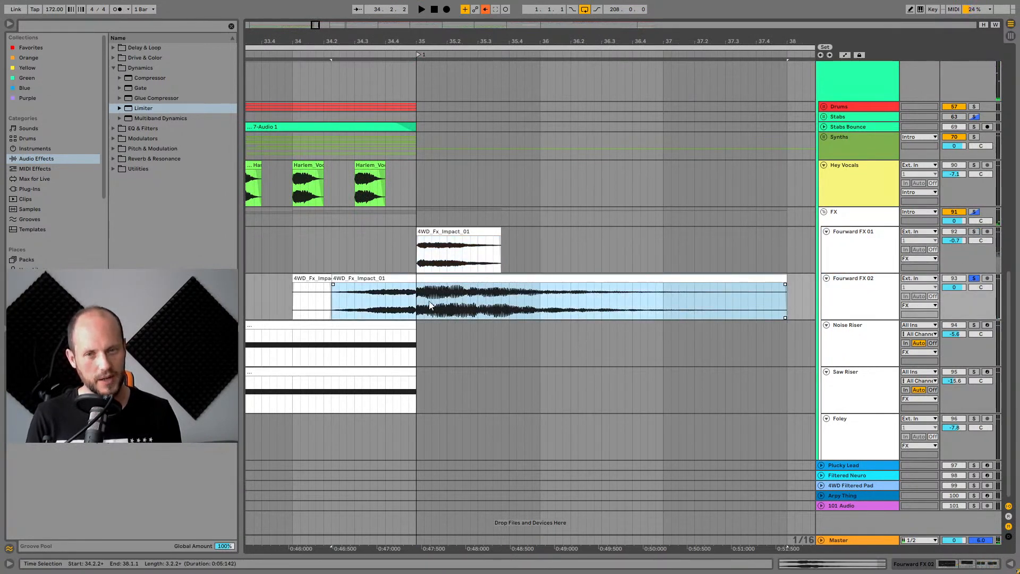
pyautogui.click(430, 304)
pyautogui.hotkey('ctrl', 'e')
pyautogui.click(459, 278)
pyautogui.press('space')
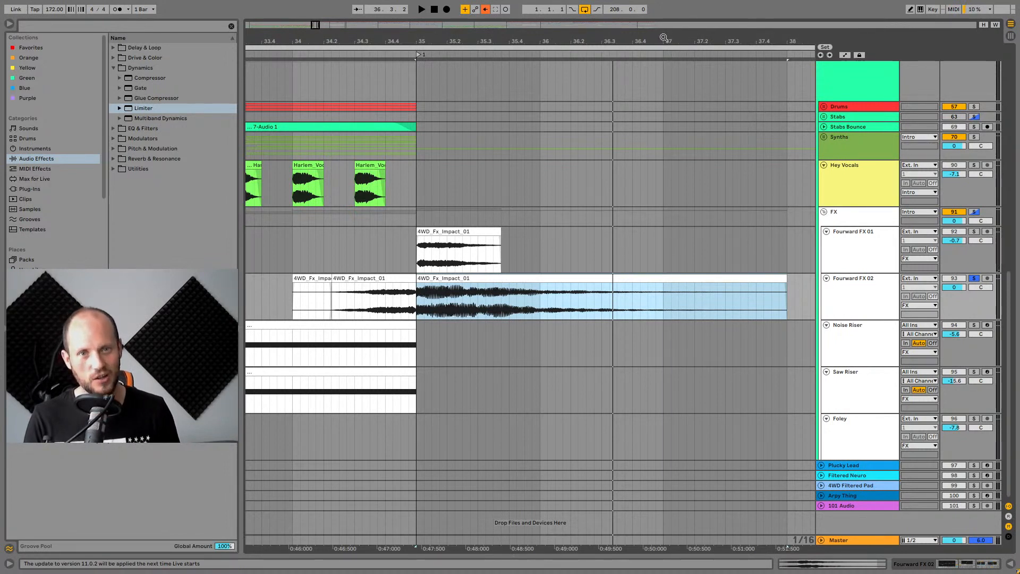
pyautogui.moveTo(663, 35); pyautogui.dragTo(596, 29)
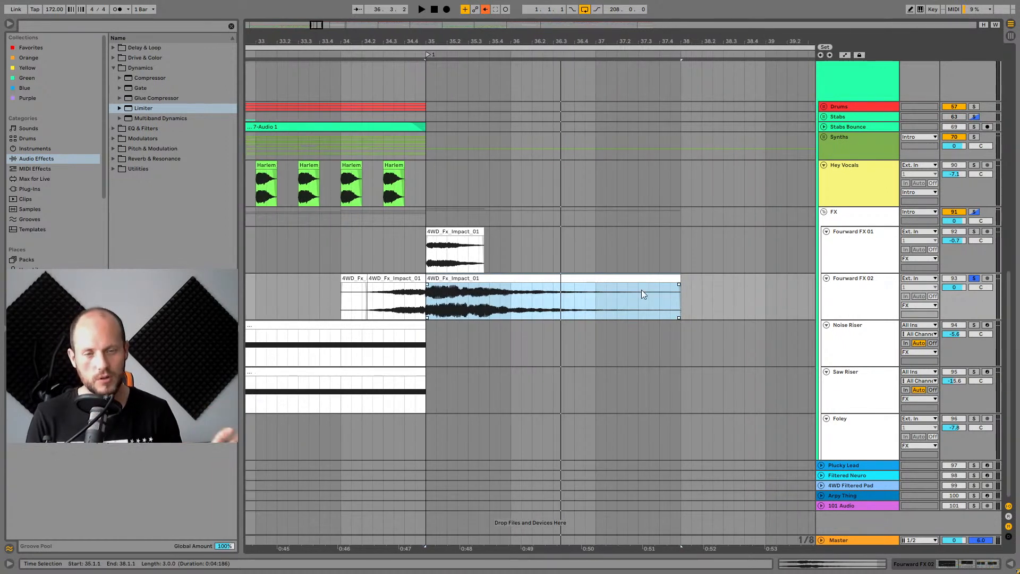
pyautogui.press('space')
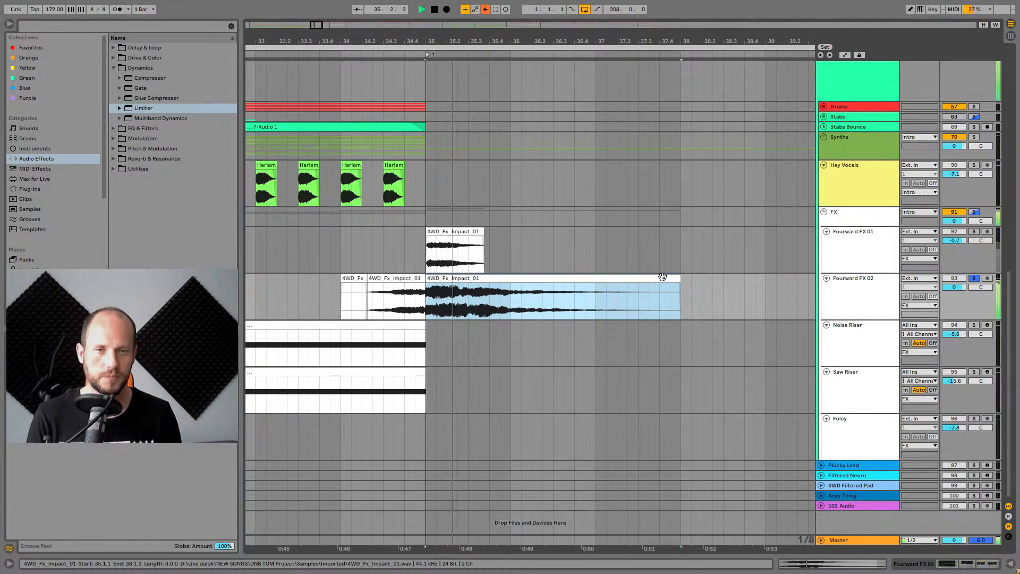
# Solo the Noise Riser track and play its riser clip from bar 31.
pyautogui.moveTo(709, 41); pyautogui.dragTo(709, 21)
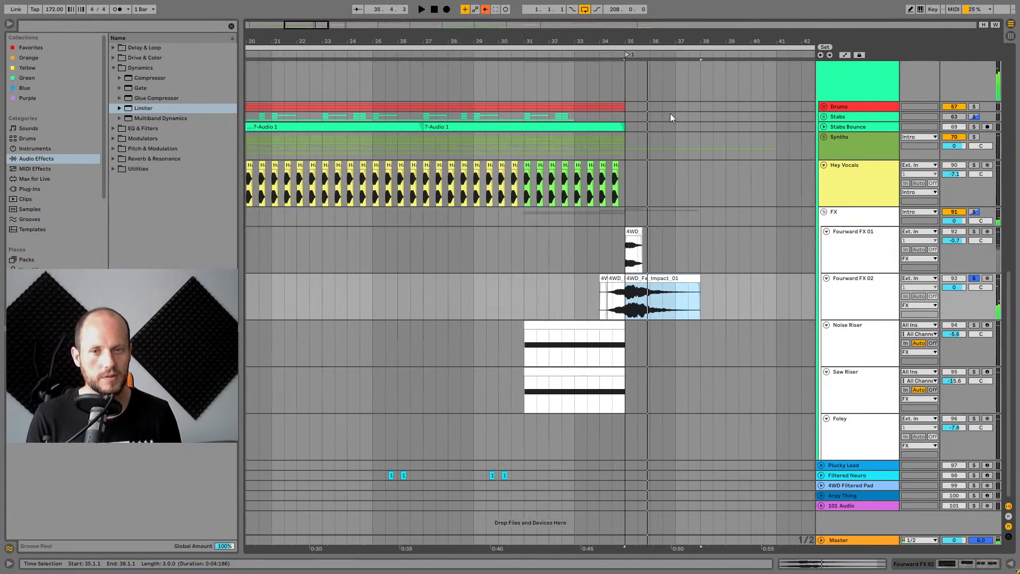
pyautogui.click(557, 325)
pyautogui.click(973, 325)
pyautogui.press('space')
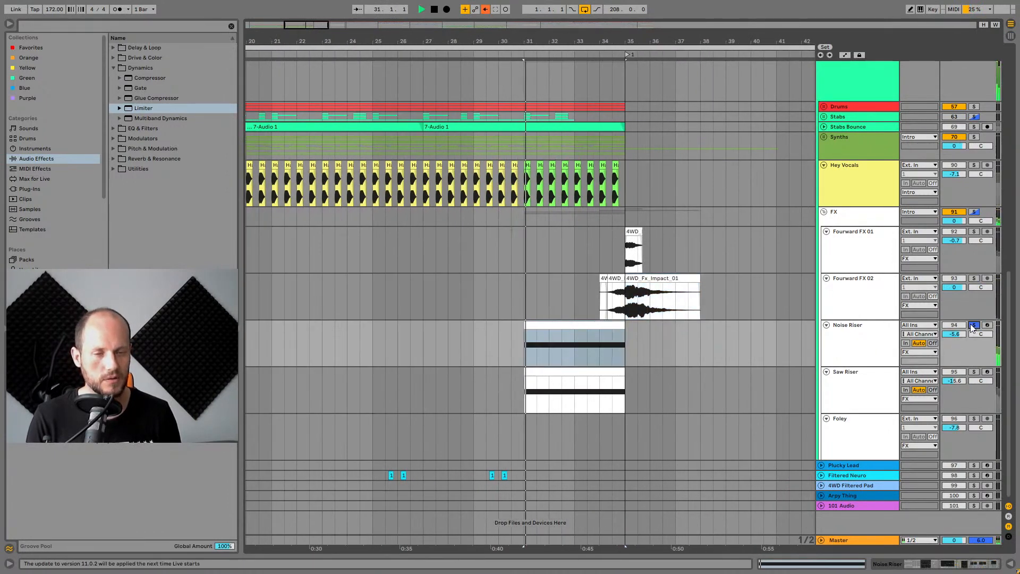
# Solo the Saw Riser track and open its Operator synth to view the modulation matrix.
pyautogui.click(973, 373)
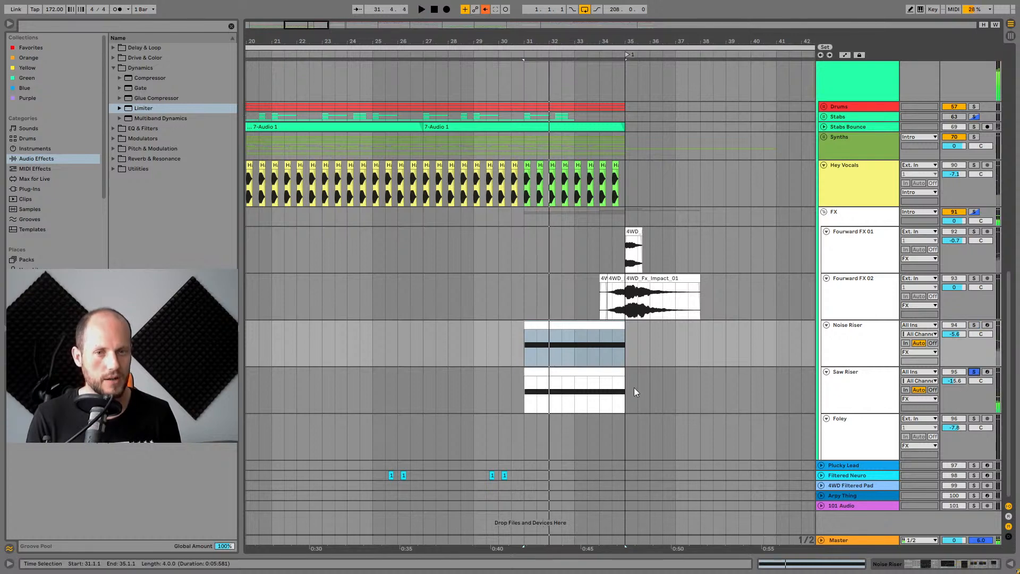
pyautogui.click(611, 372)
pyautogui.press('space')
pyautogui.doubleClick(881, 386)
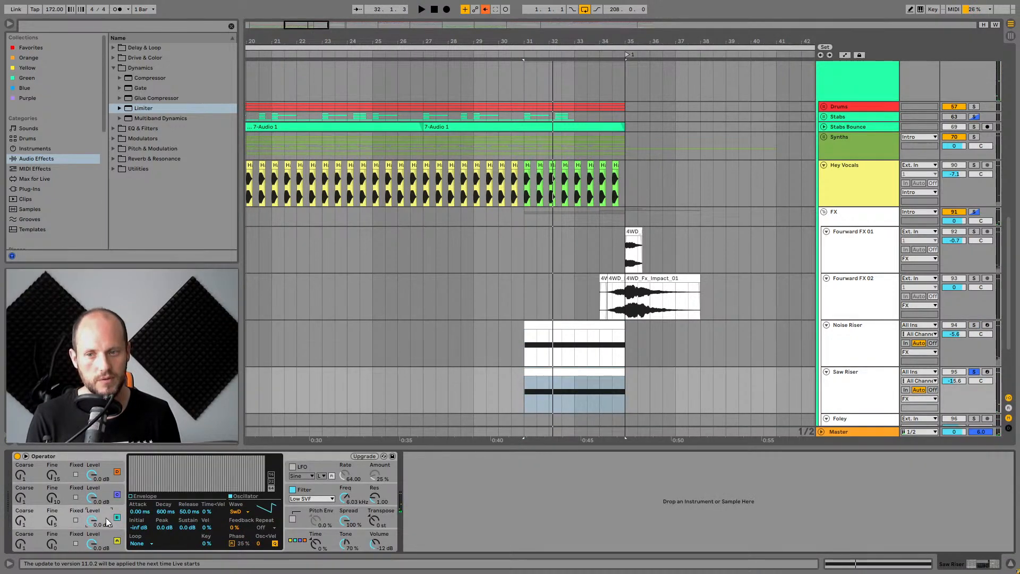
pyautogui.click(301, 539)
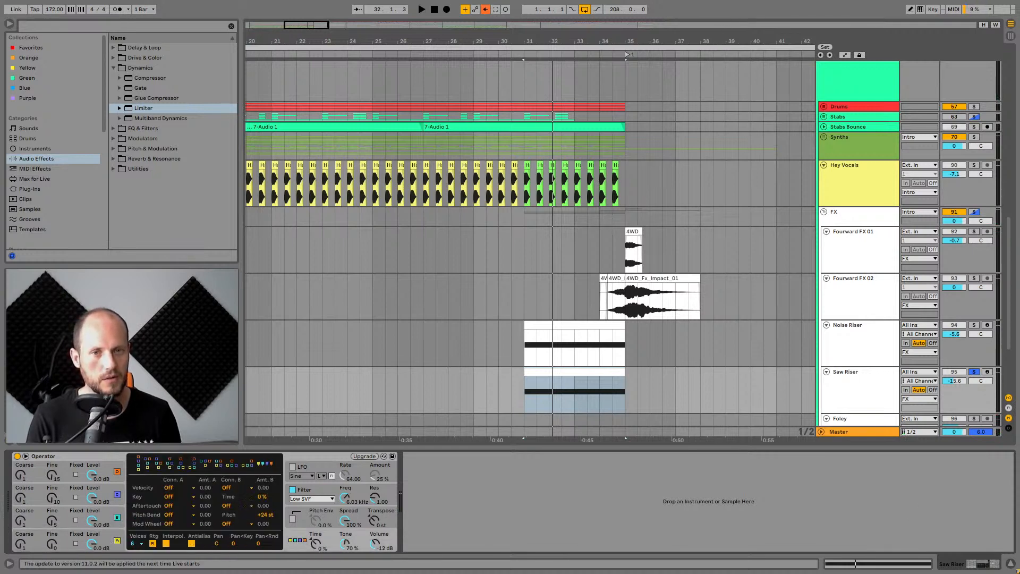
# Inspect the Fourward FX 01 effect chain and play it soloed together with Fourward FX 02 from bar 35.
pyautogui.moveTo(690, 42); pyautogui.dragTo(531, 66)
pyautogui.click(523, 233)
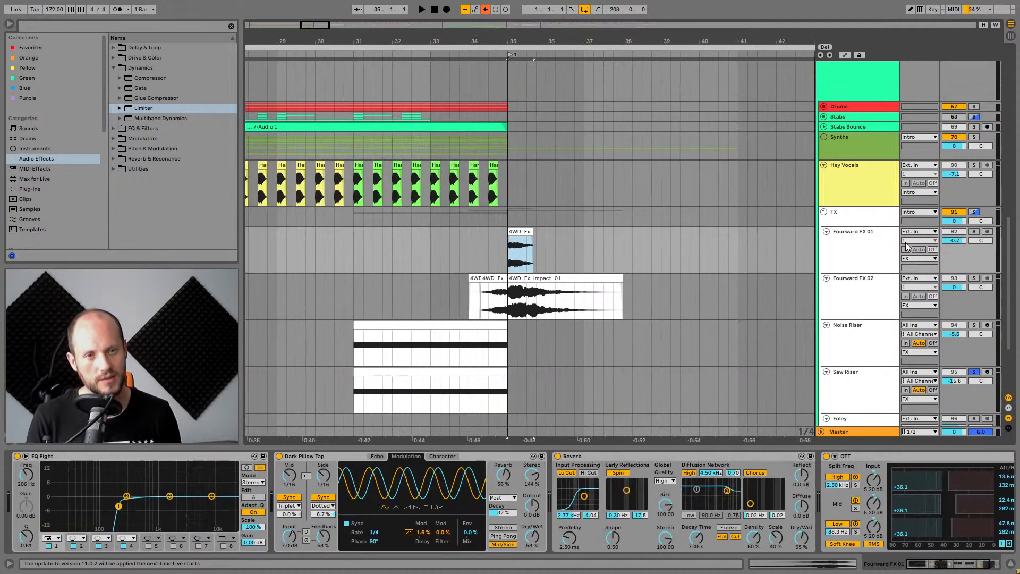
pyautogui.click(974, 232)
pyautogui.press('space')
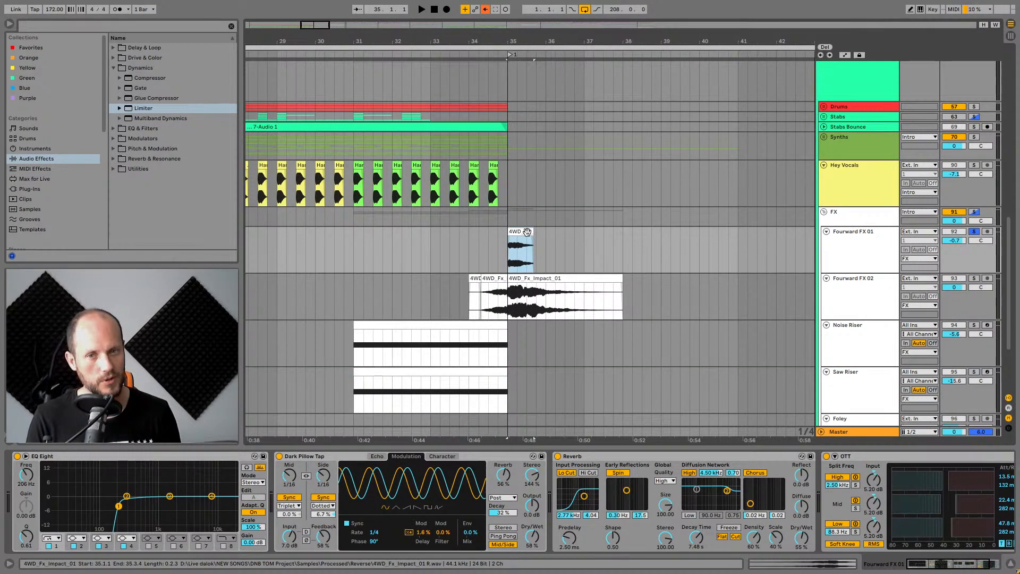
pyautogui.click(974, 278)
pyautogui.press('space')
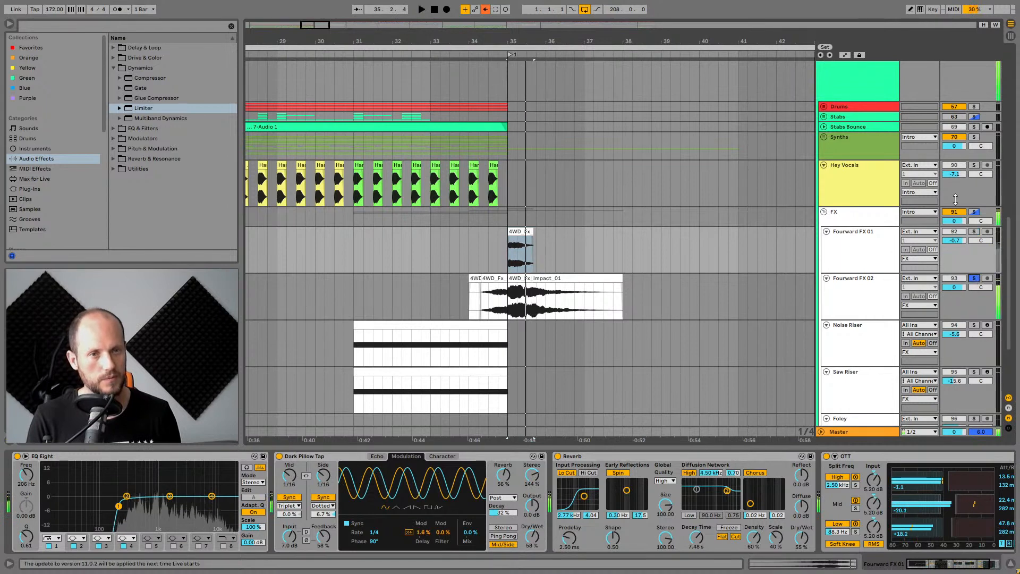
pyautogui.click(974, 278)
# View the Fourward FX 02 effect chain and play the impacts from bar 34.
pyautogui.click(555, 279)
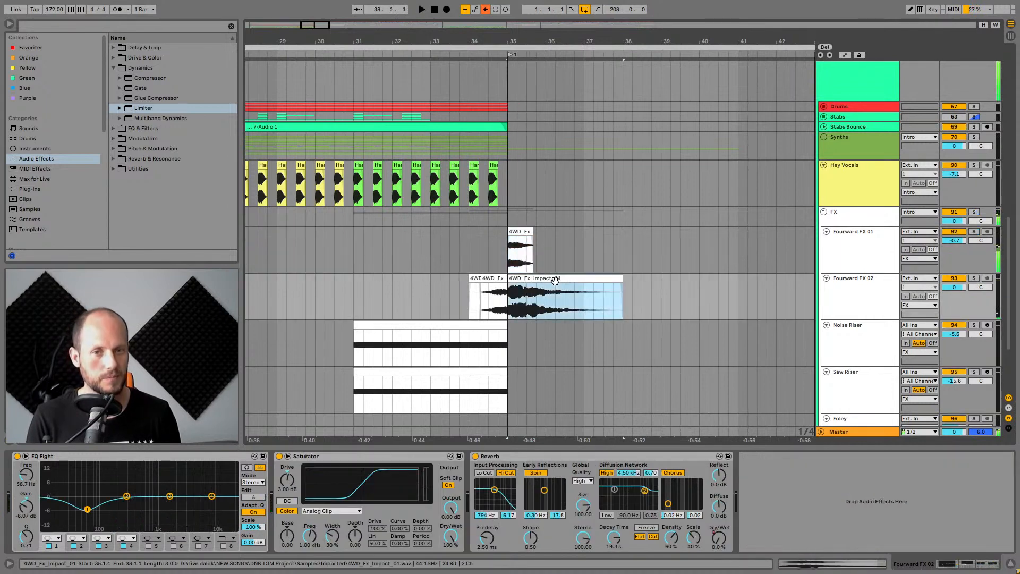
pyautogui.click(468, 242)
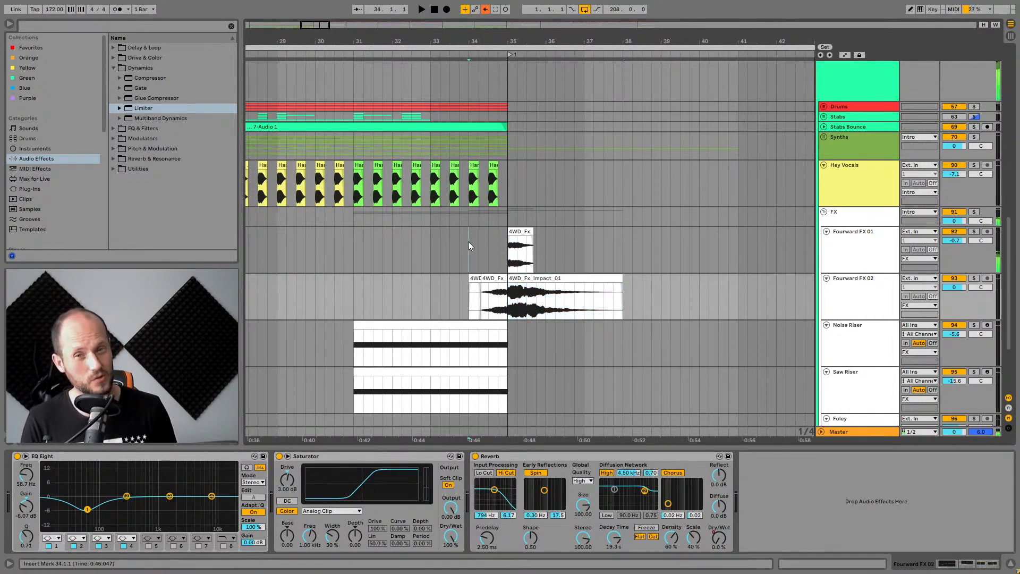
pyautogui.press('space')
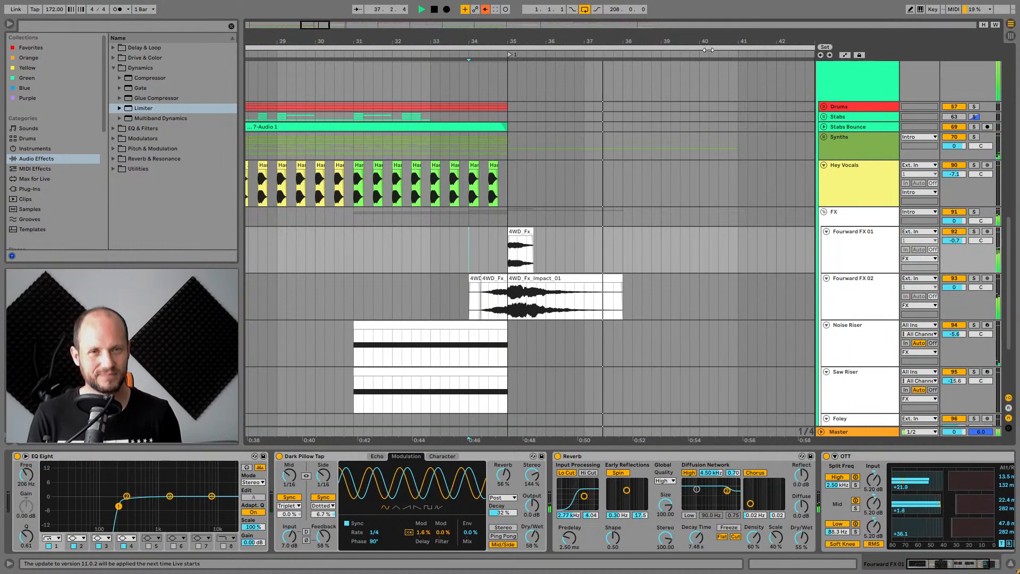
pyautogui.press('space')
pyautogui.moveTo(706, 40); pyautogui.dragTo(544, 39)
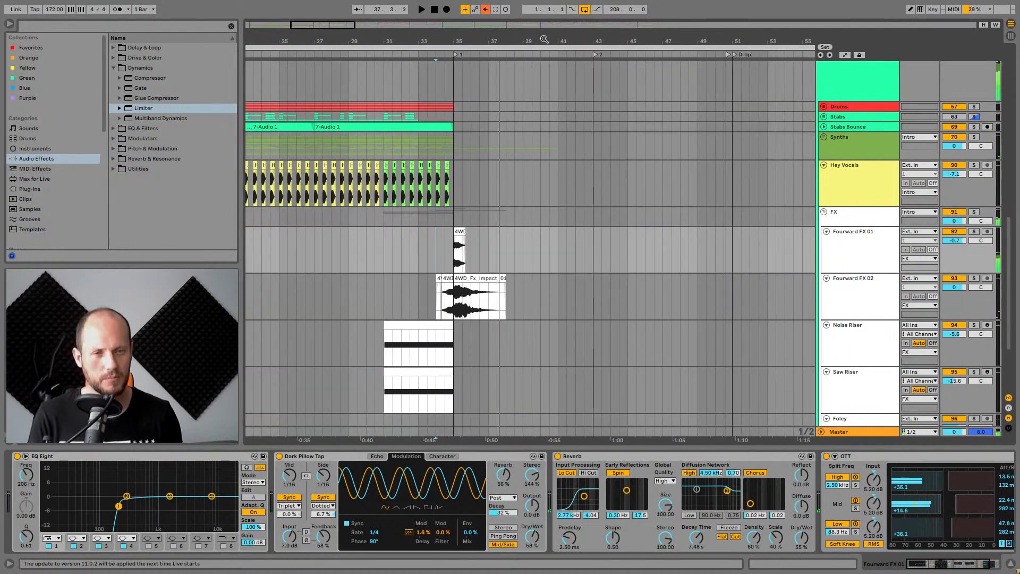
pyautogui.scroll(5, 873, 241)
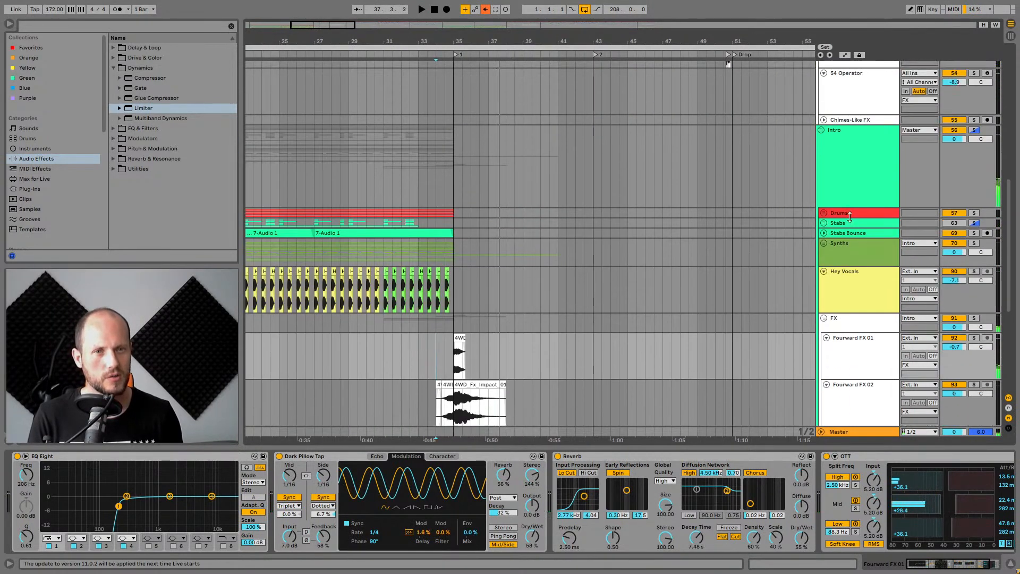
# Collapse the Intro group track and briefly fold and reopen the FX group to show its tracks.
pyautogui.scroll(-4, 850, 208)
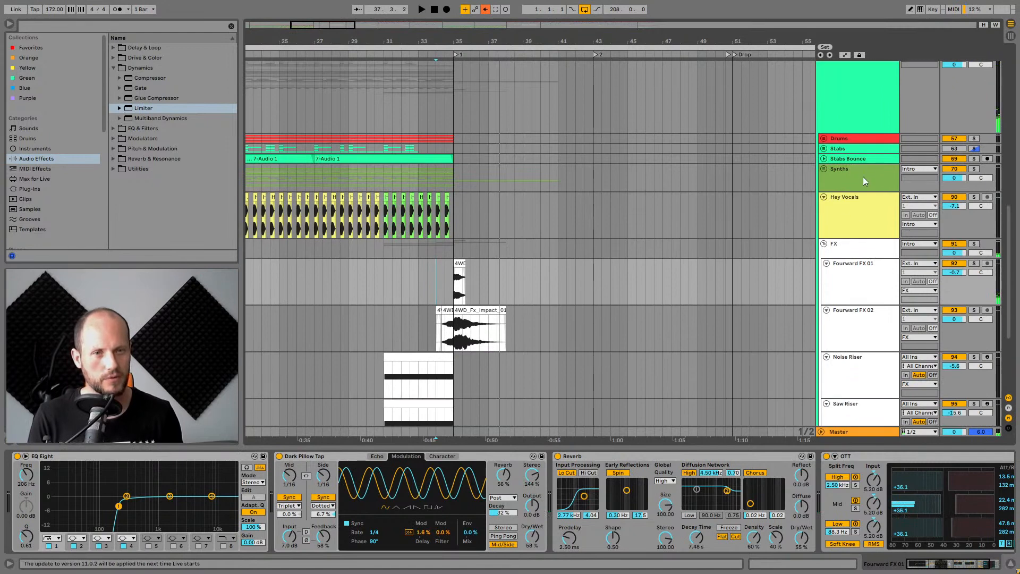
pyautogui.scroll(5, 889, 248)
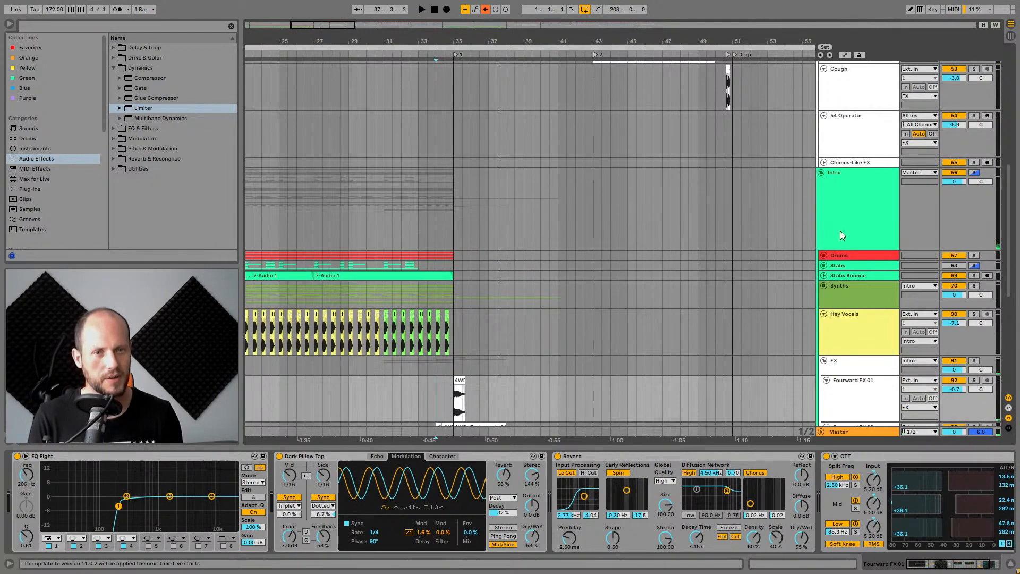
pyautogui.click(822, 173)
pyautogui.scroll(7, 779, 154)
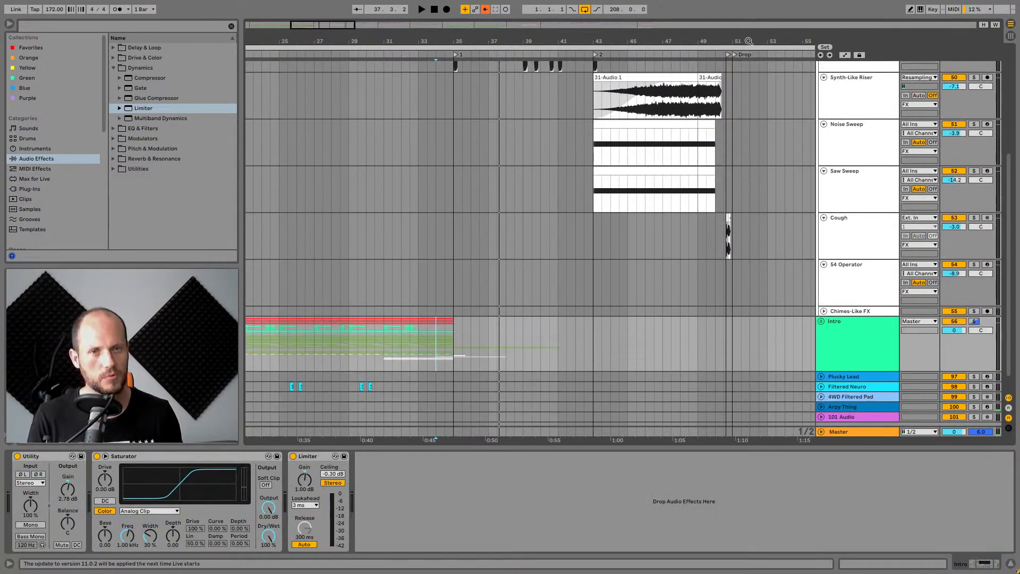
pyautogui.press('-')
pyautogui.scroll(8, 793, 232)
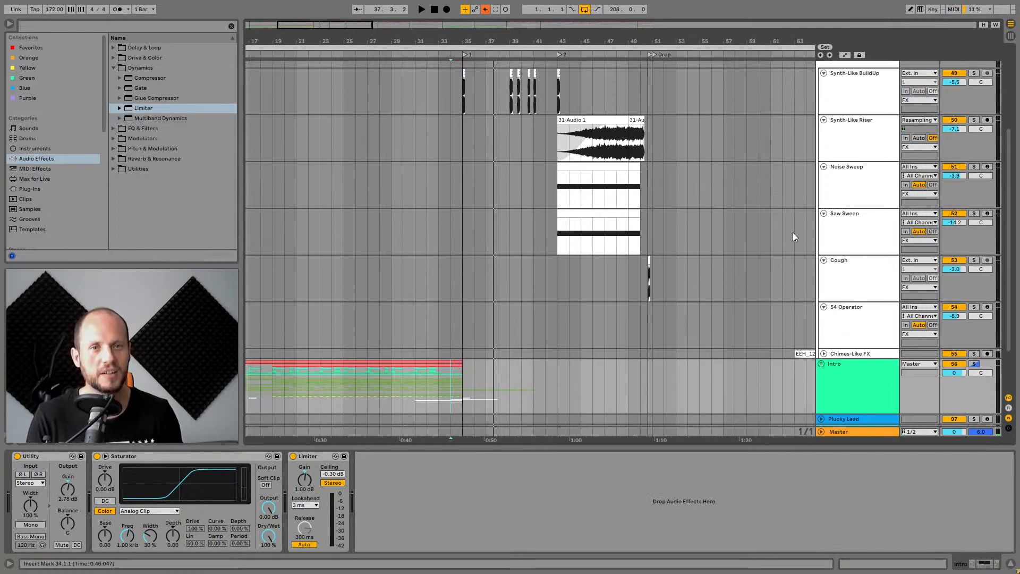
pyautogui.click(821, 161)
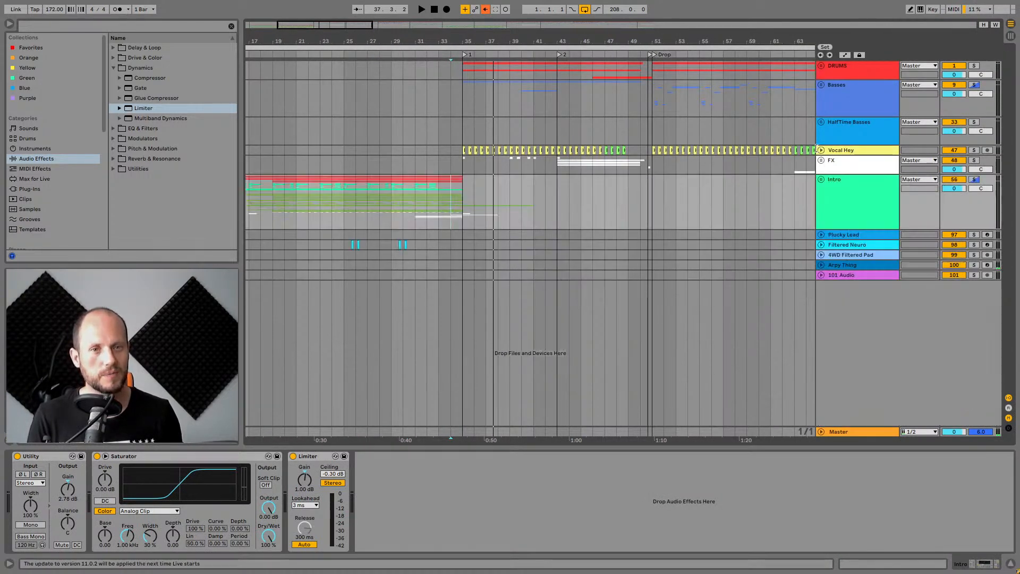
pyautogui.click(826, 159)
pyautogui.scroll(-1, 616, 189)
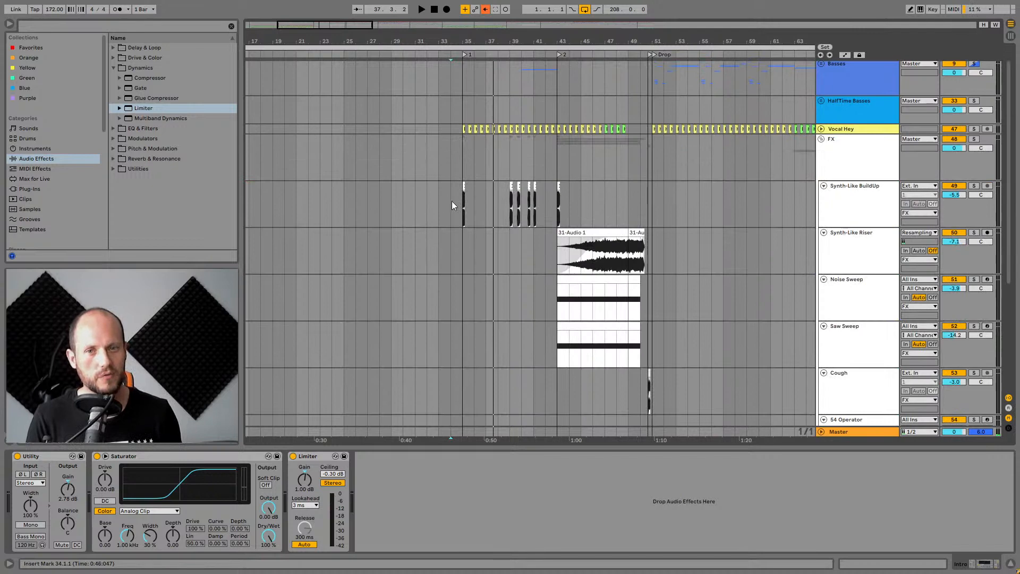
# Select the Synth-Like BuildUp track and examine its clips around bars 35 to 43 and its effect chain.
pyautogui.click(465, 194)
pyautogui.moveTo(471, 39); pyautogui.dragTo(422, 175)
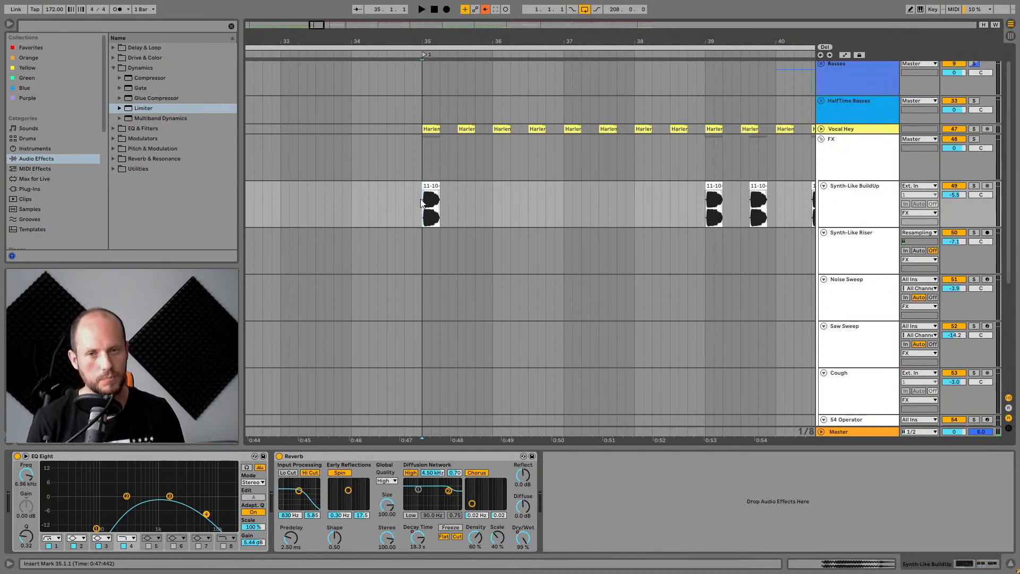
pyautogui.moveTo(678, 42); pyautogui.dragTo(492, 41)
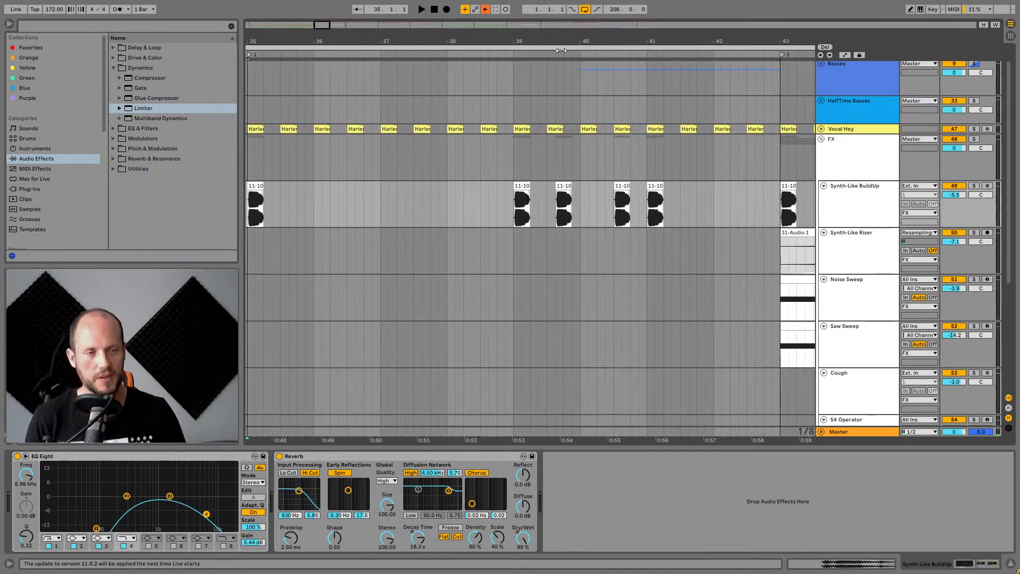
pyautogui.moveTo(563, 43); pyautogui.dragTo(600, 41)
pyautogui.click(558, 197)
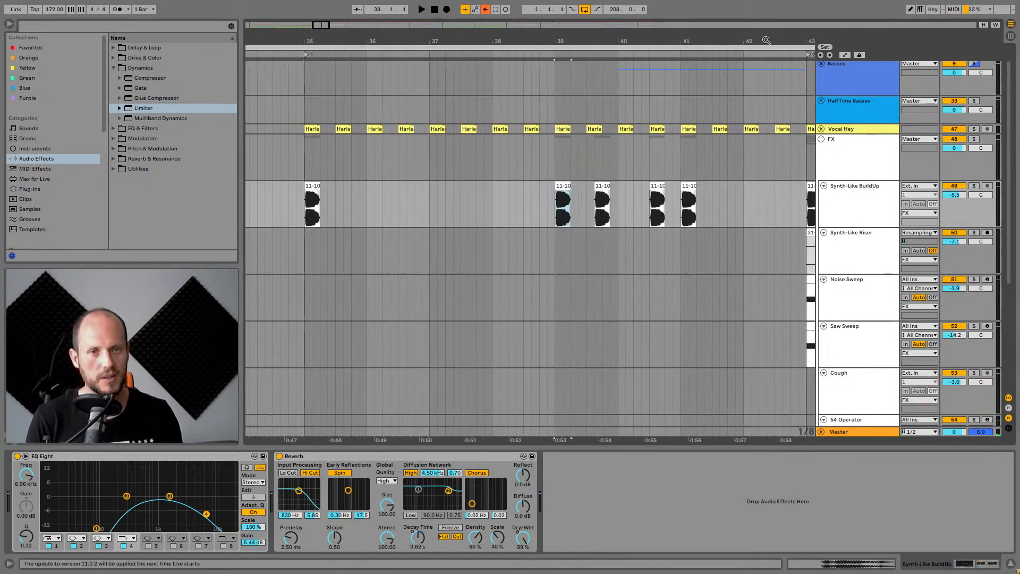
pyautogui.moveTo(766, 40); pyautogui.dragTo(577, 42)
pyautogui.scroll(-1, 648, 166)
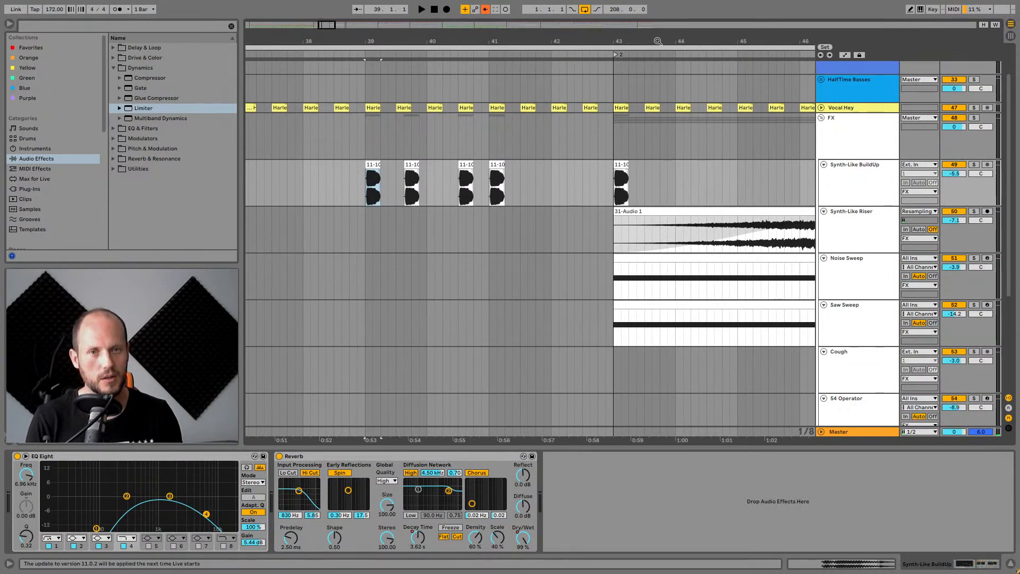
pyautogui.moveTo(657, 41); pyautogui.dragTo(583, 16)
# Select the Noise Sweep and Saw Sweep tracks to view the Saw Sweep's Operator synth.
pyautogui.click(869, 292)
pyautogui.click(860, 339)
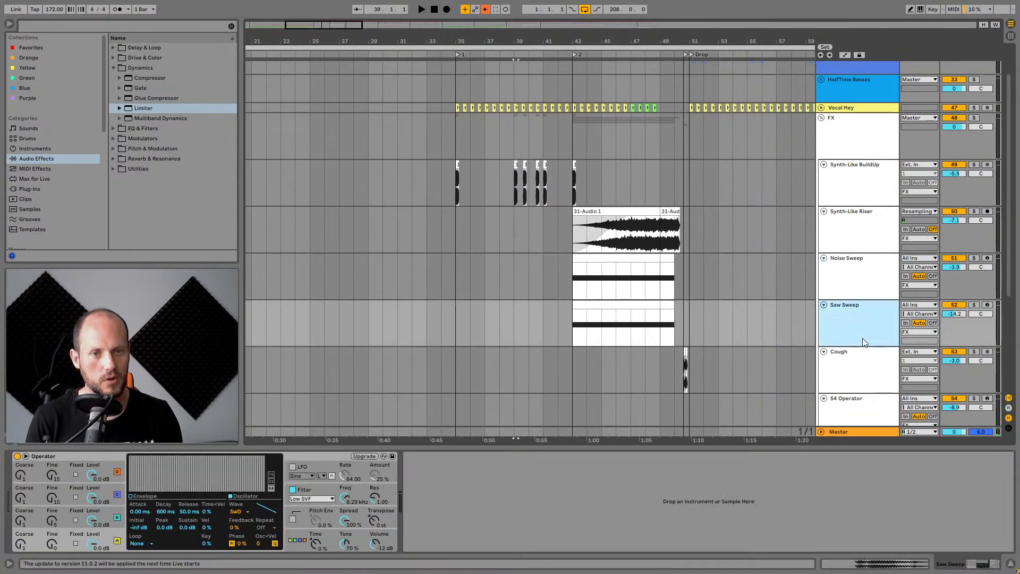
pyautogui.scroll(-2, 863, 343)
# Solo the Cough track, play its clip just before the drop at bar 50.3, then unsolo it.
pyautogui.click(856, 336)
pyautogui.moveTo(692, 43); pyautogui.dragTo(566, 38)
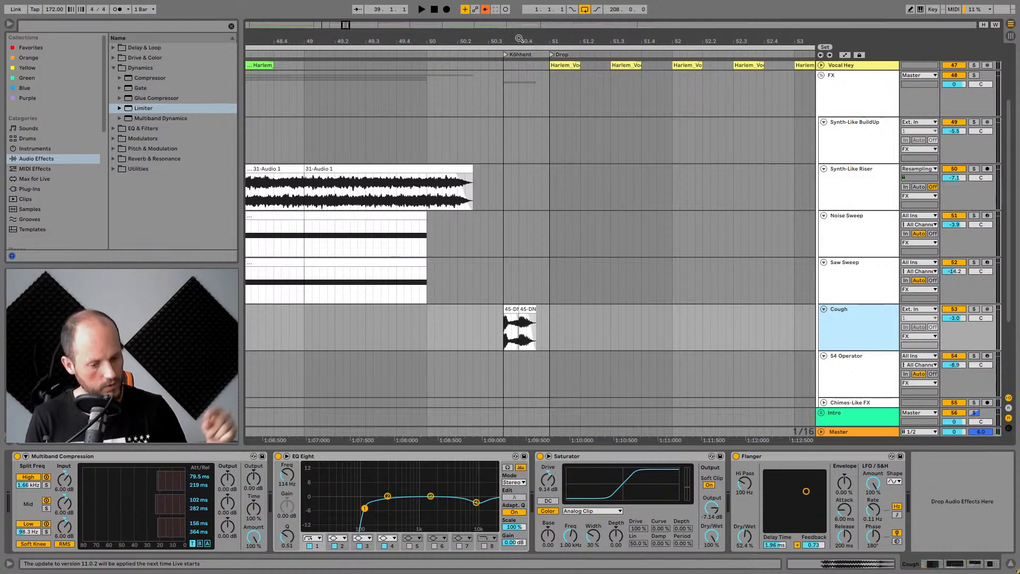
pyautogui.moveTo(524, 38); pyautogui.dragTo(524, 67)
pyautogui.click(500, 308)
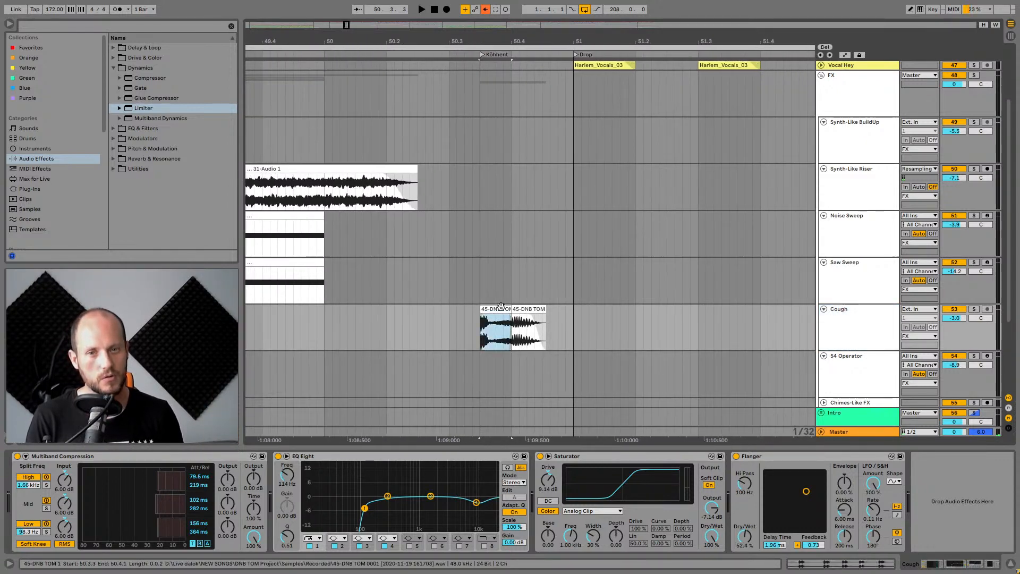
pyautogui.click(850, 324)
pyautogui.click(975, 309)
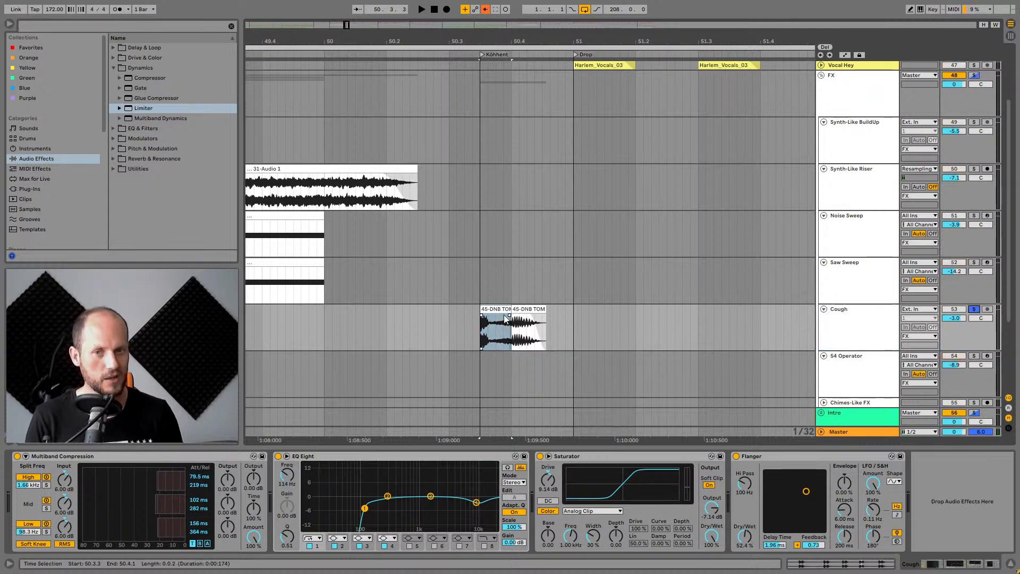
pyautogui.press('space')
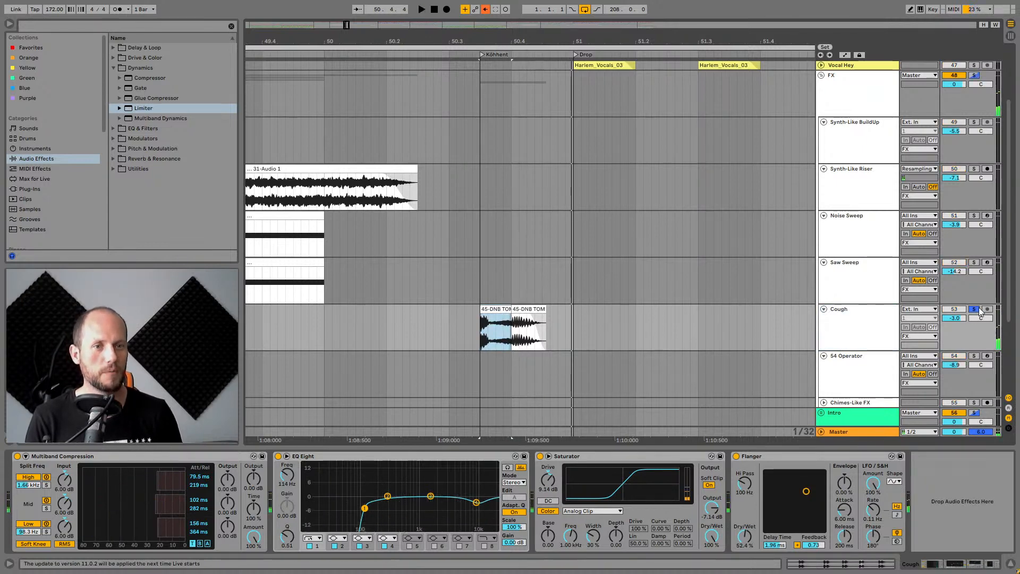
pyautogui.click(976, 309)
# Collapse the FX group and expand the Basses group to view its tracks and device chain.
pyautogui.scroll(-5, 791, 212)
pyautogui.scroll(1, 850, 159)
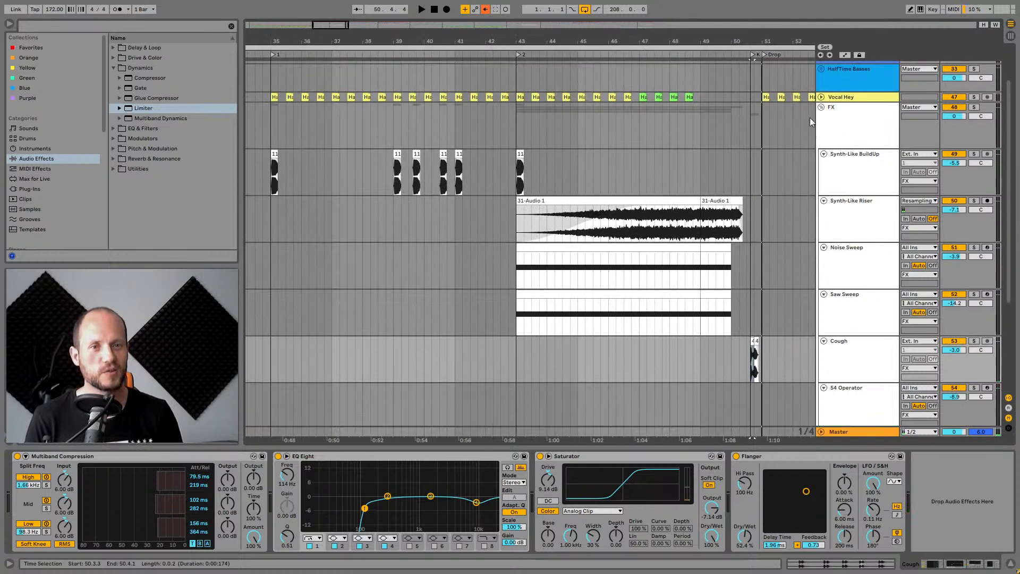
pyautogui.keyDown('alt'); pyautogui.click(820, 108); pyautogui.keyUp('alt')
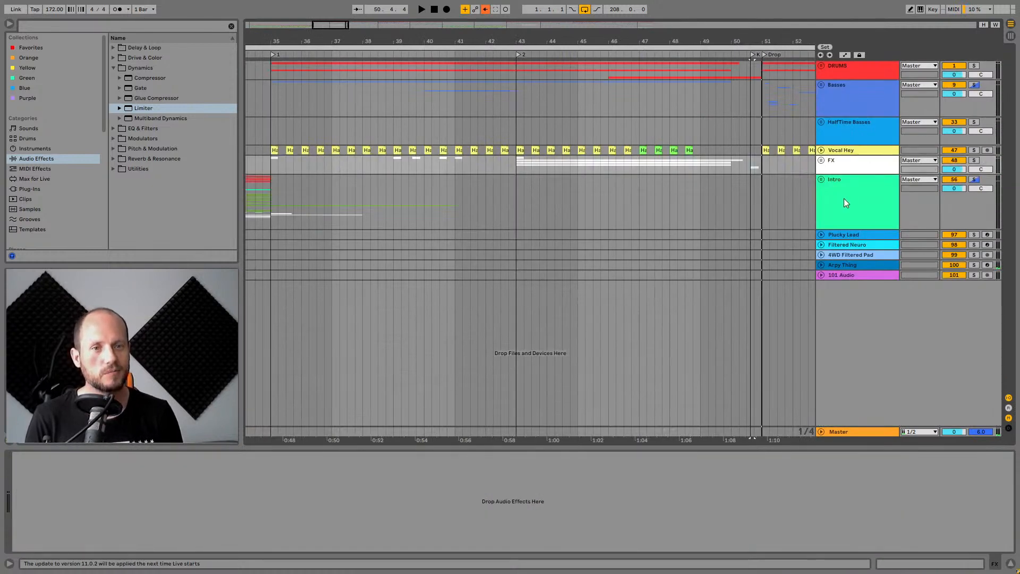
pyautogui.click(513, 99)
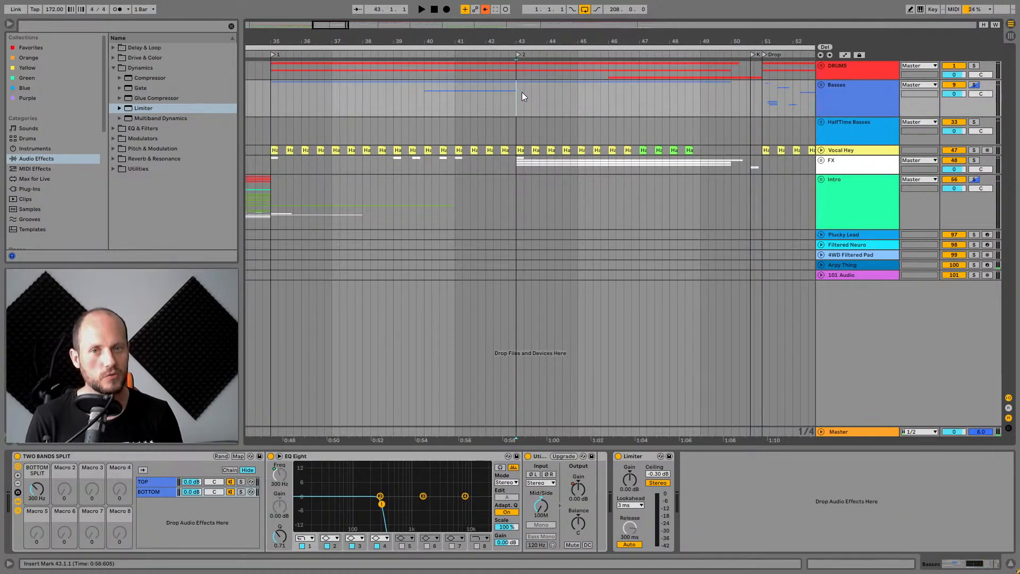
pyautogui.hscroll(2, 637, 133)
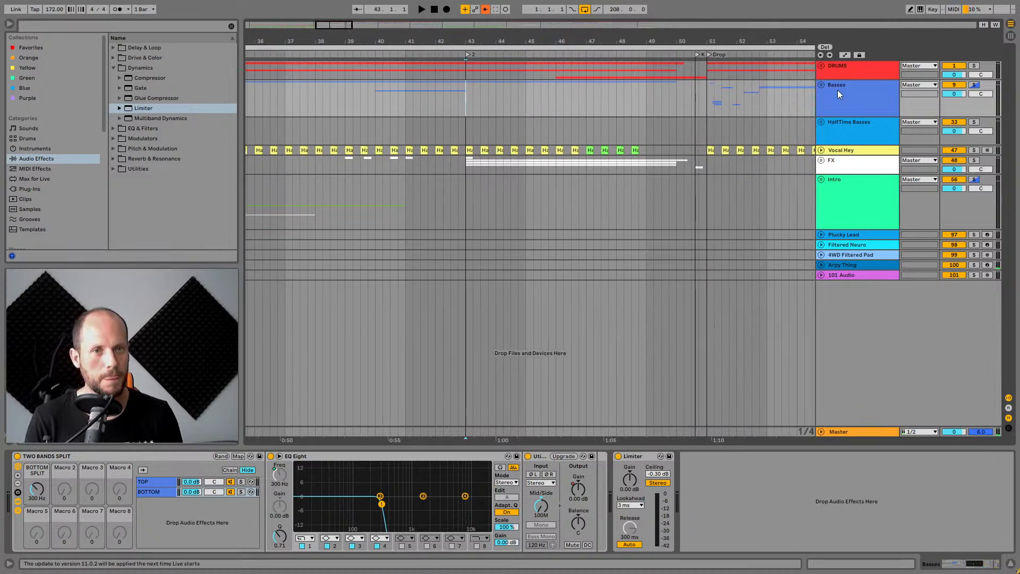
pyautogui.click(821, 85)
# Solo the REESE bass track and play its clip from bar 47.
pyautogui.click(871, 159)
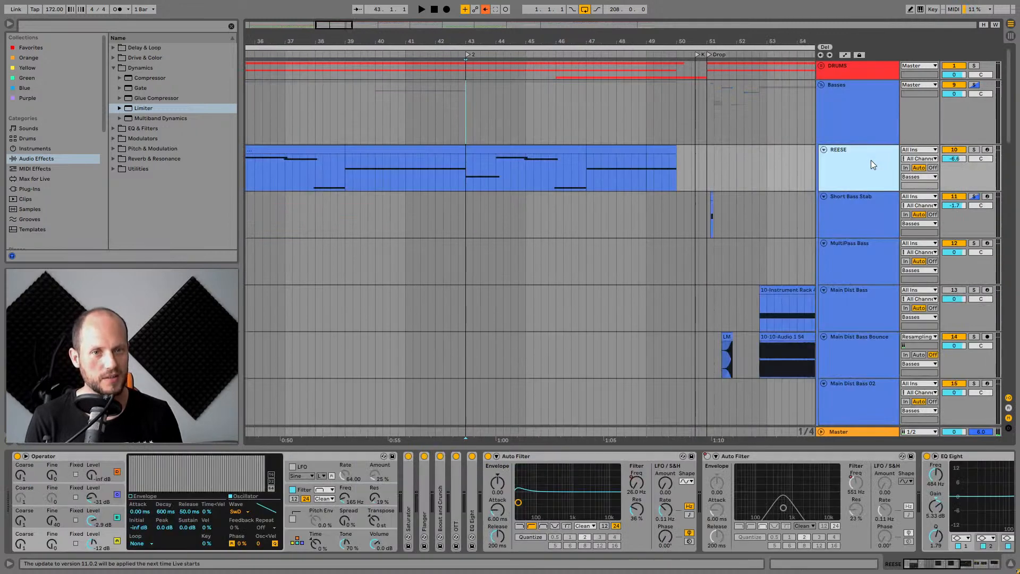
pyautogui.click(973, 150)
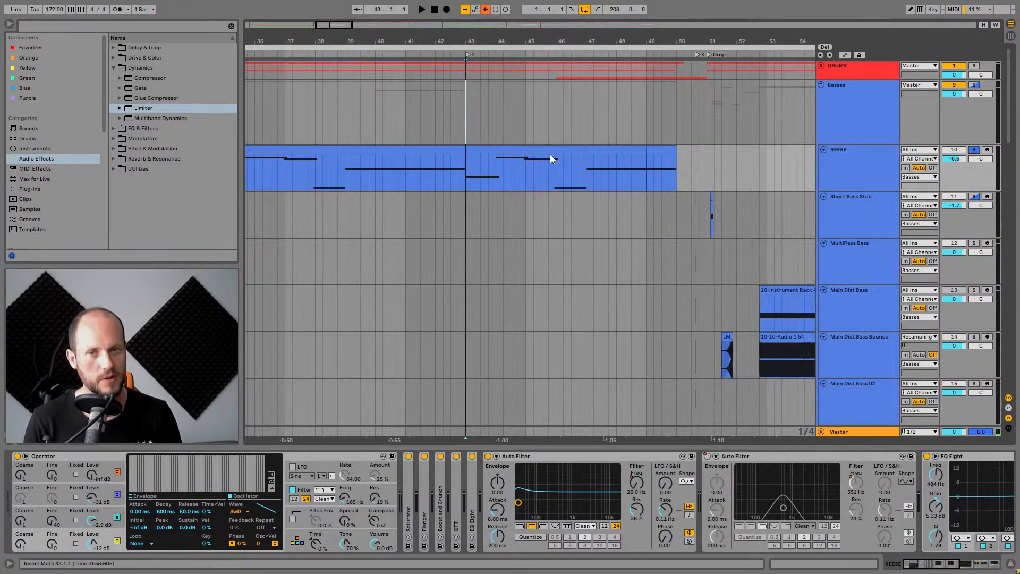
pyautogui.moveTo(539, 37); pyautogui.dragTo(505, 35)
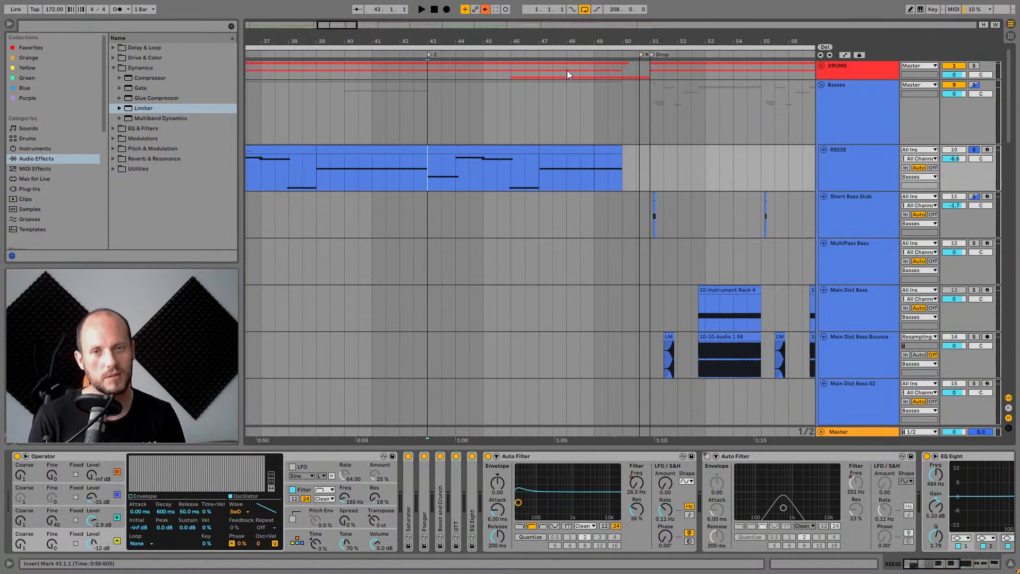
pyautogui.moveTo(542, 36); pyautogui.dragTo(497, 36)
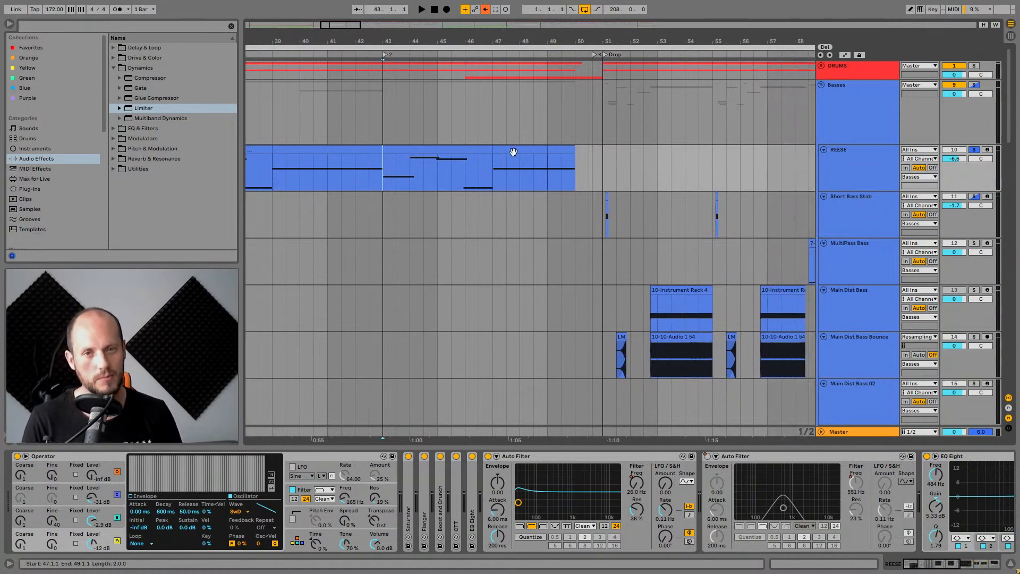
pyautogui.click(449, 149)
pyautogui.press('space')
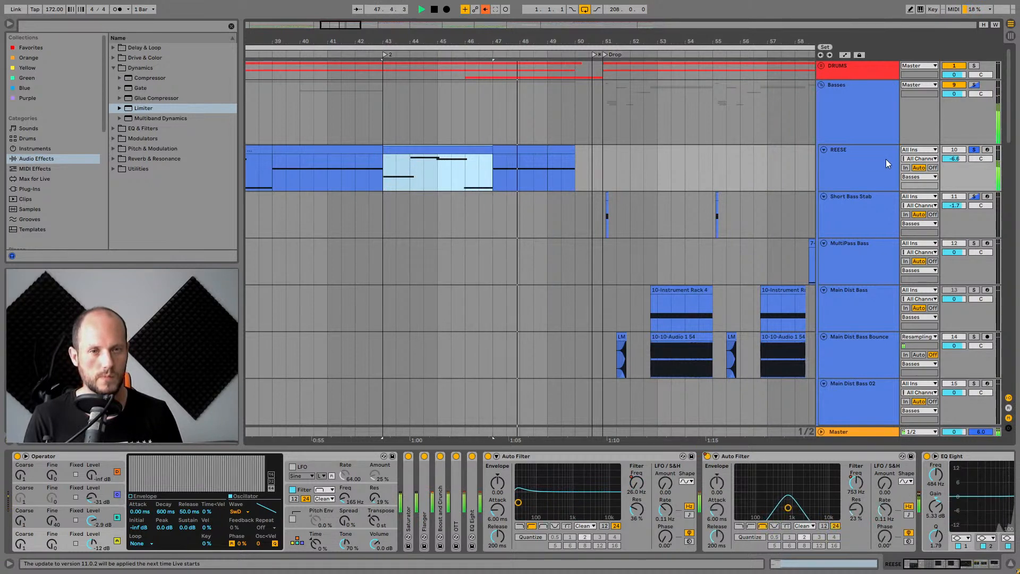
pyautogui.click(867, 154)
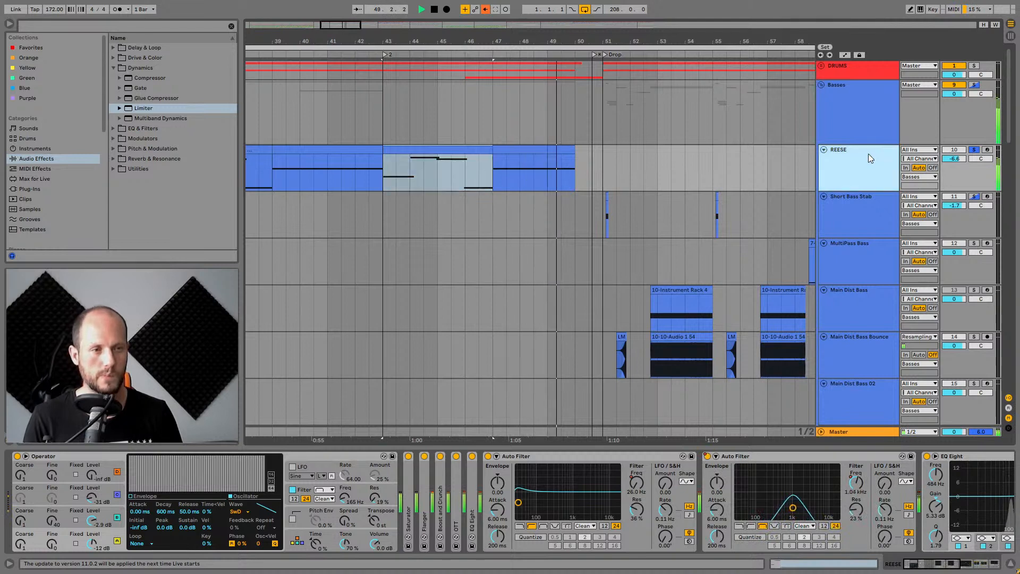
pyautogui.press('space')
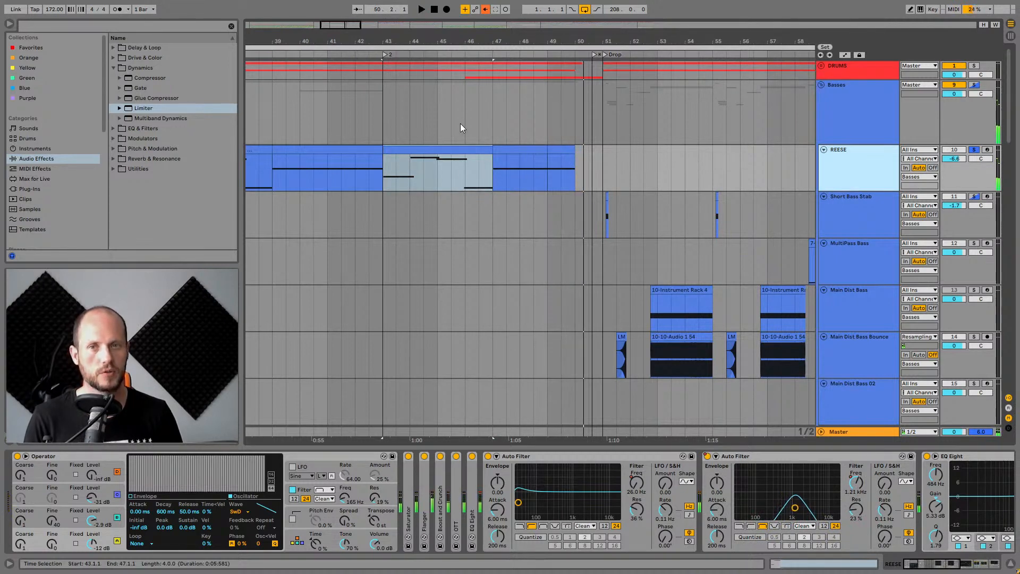
# Examine the REESE Operator's oscillator waveforms, modulation matrix and filter envelope settings.
pyautogui.moveTo(423, 41); pyautogui.dragTo(571, 35)
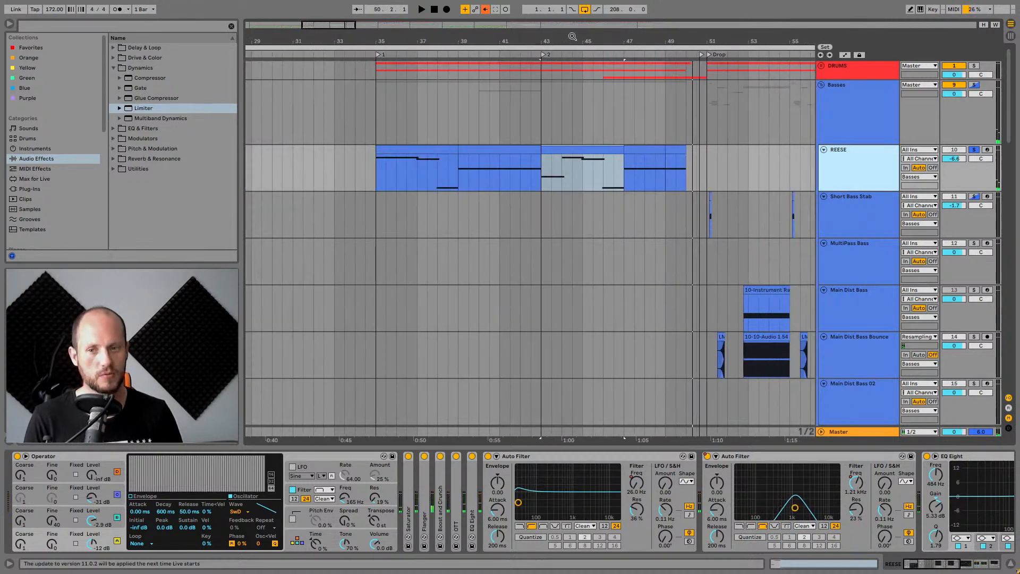
pyautogui.click(103, 537)
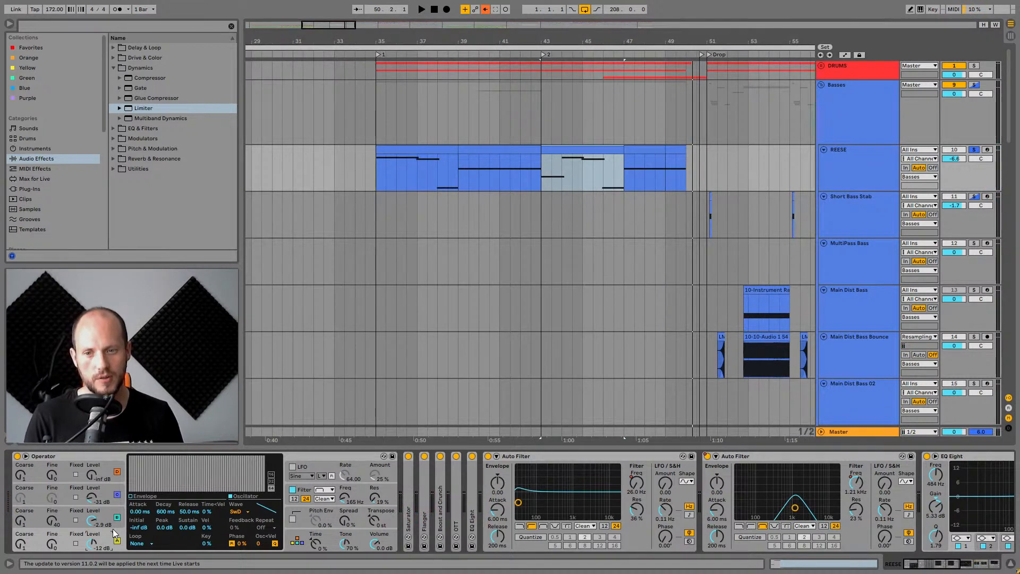
pyautogui.click(296, 540)
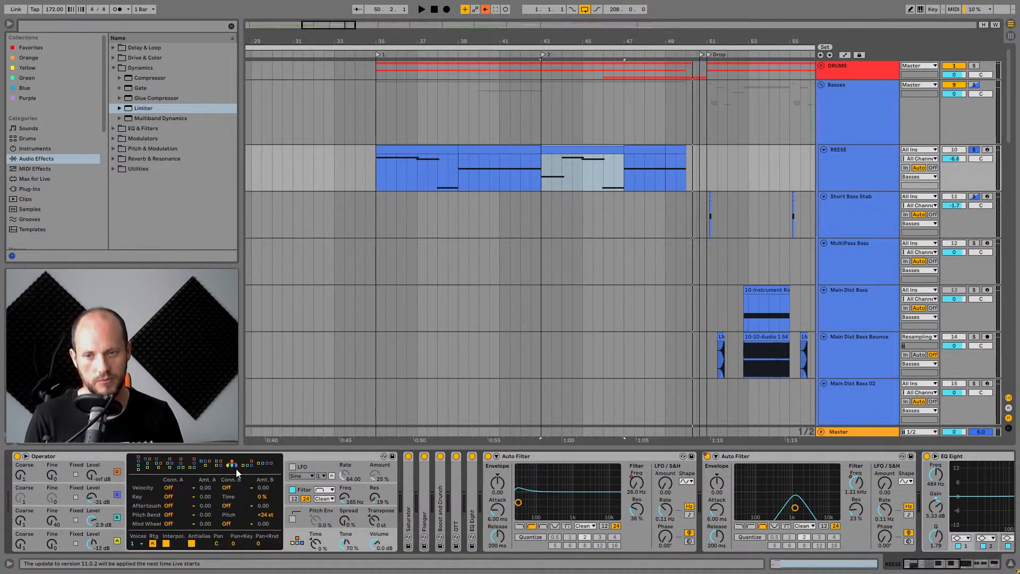
pyautogui.click(104, 494)
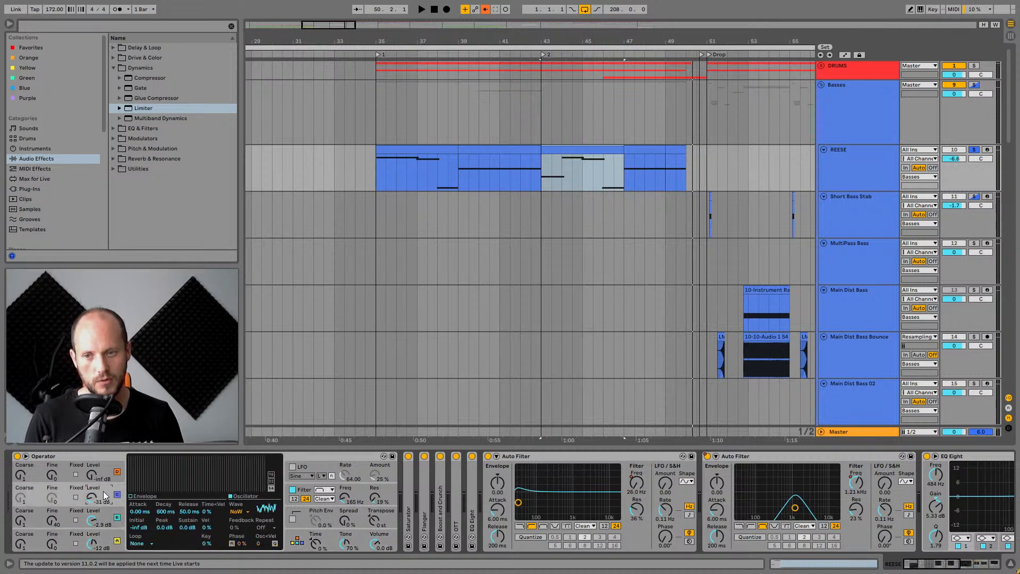
pyautogui.click(104, 470)
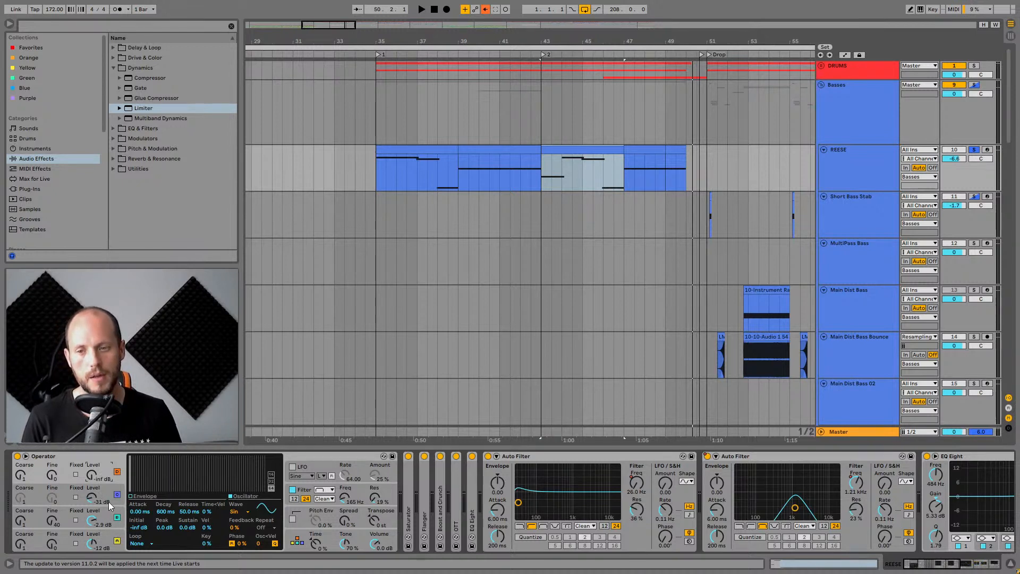
pyautogui.click(109, 542)
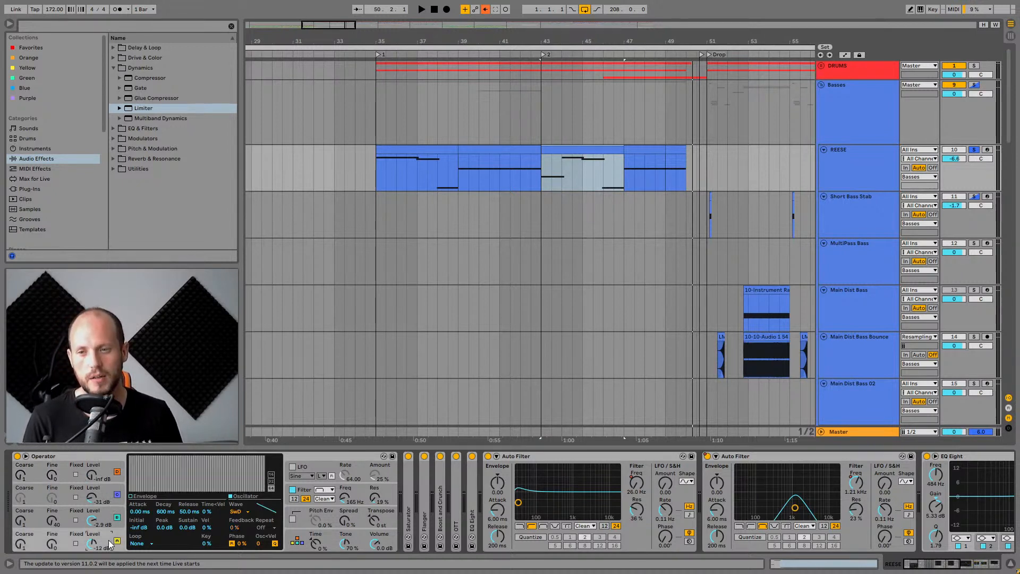
pyautogui.click(104, 468)
pyautogui.click(106, 540)
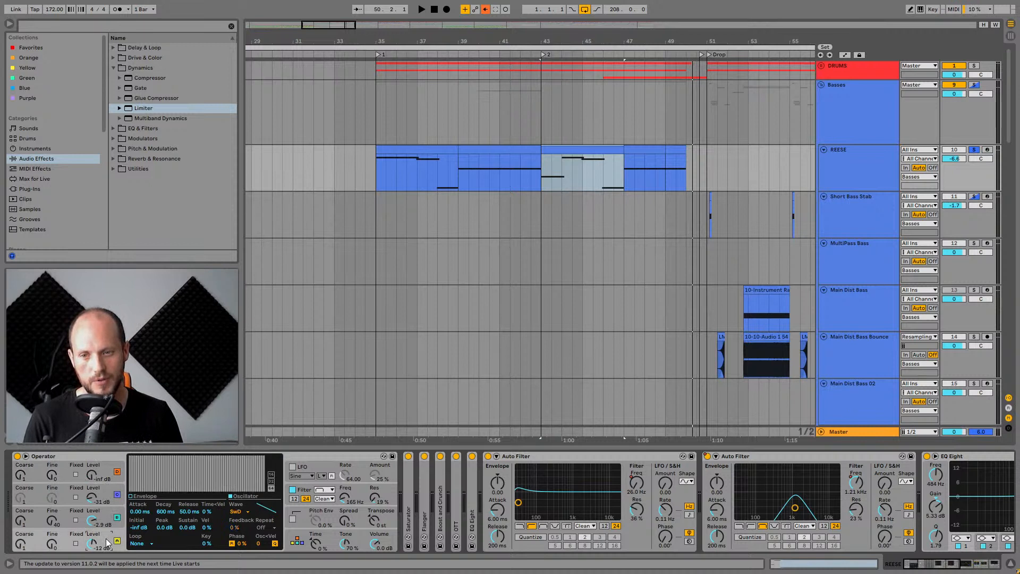
pyautogui.click(107, 517)
pyautogui.click(104, 493)
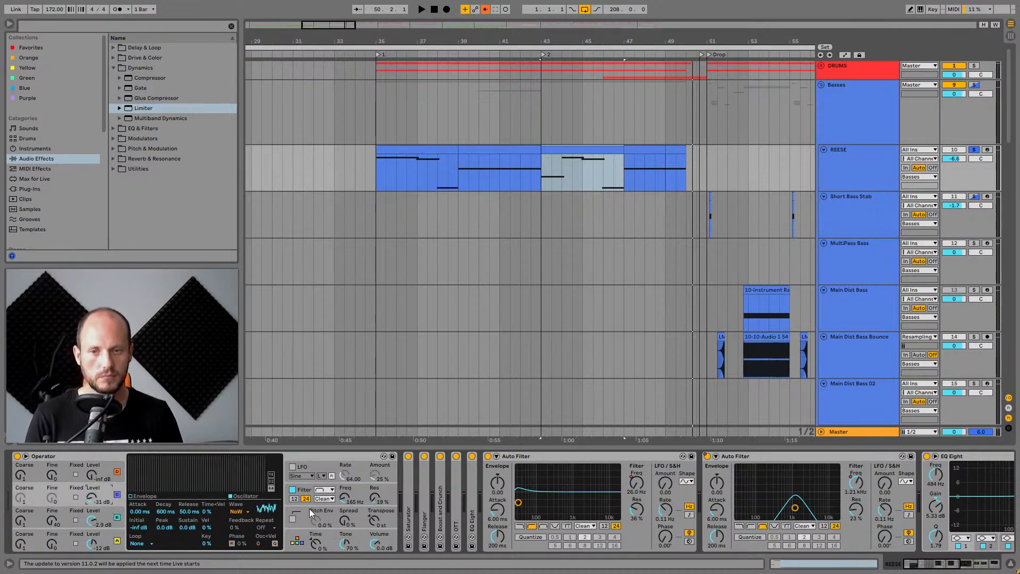
pyautogui.click(355, 490)
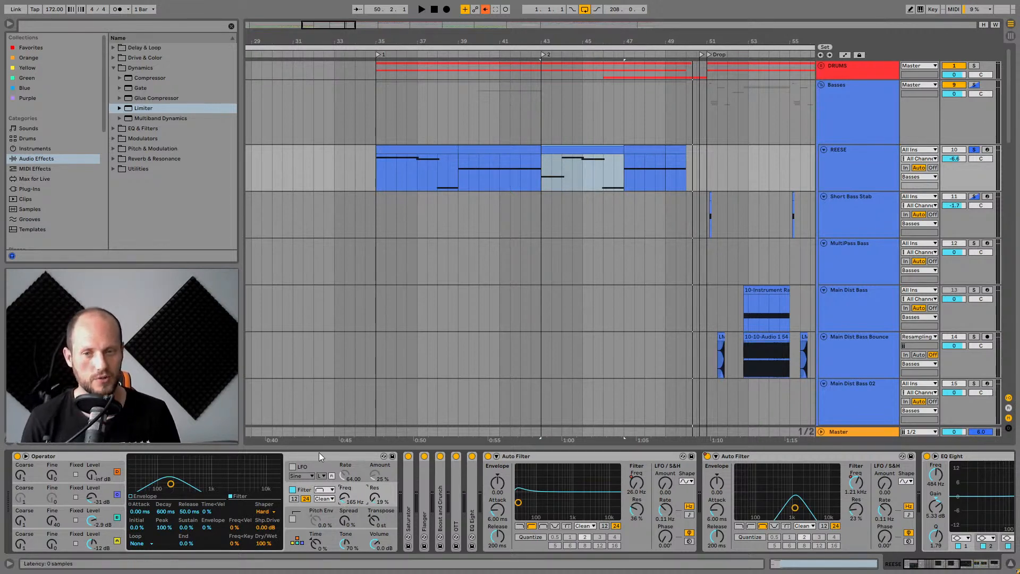
# Expand the Saturator on the REESE chain and look through its waveshape options, keeping Analog Clip.
pyautogui.doubleClick(403, 482)
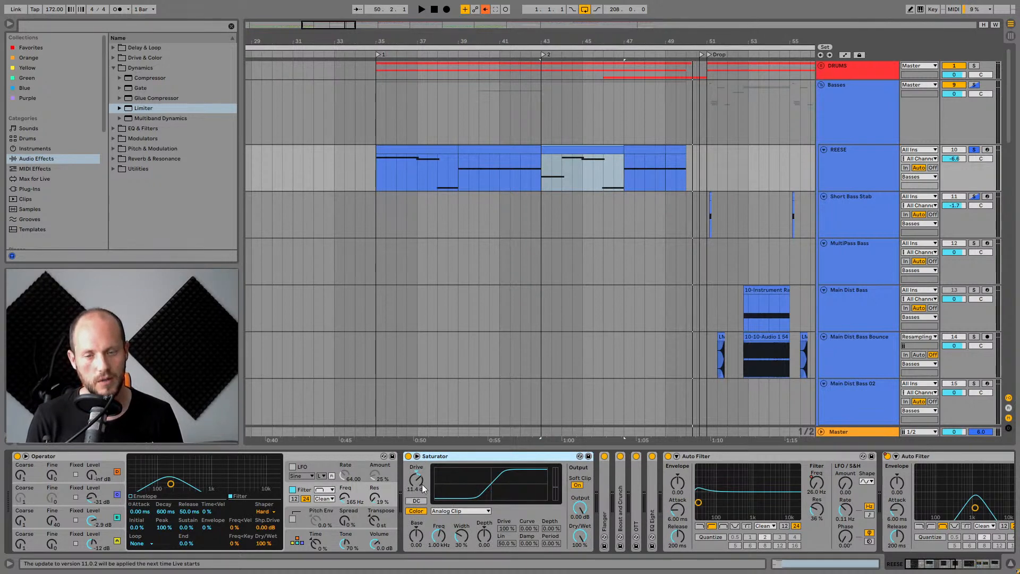
pyautogui.click(459, 511)
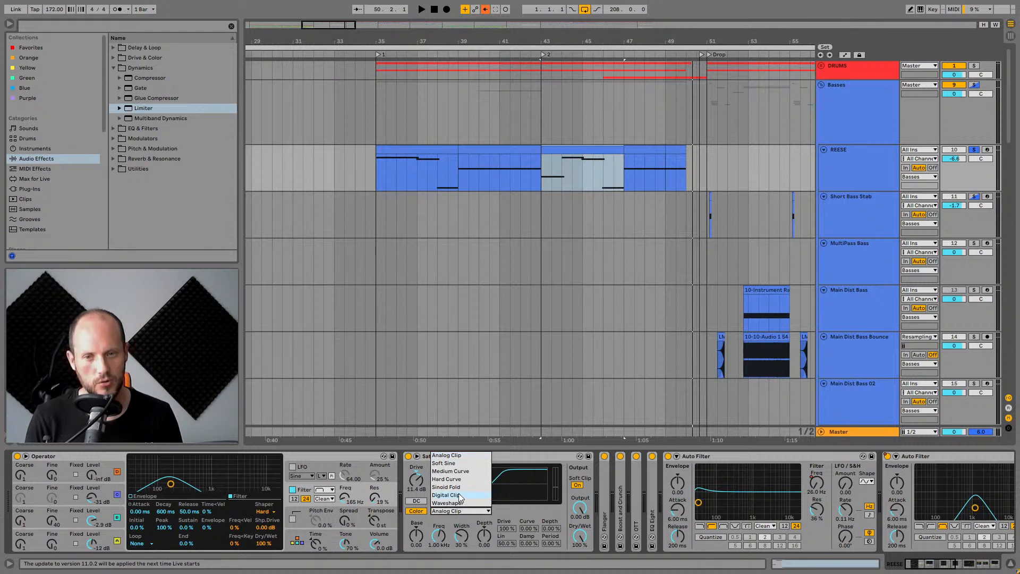
pyautogui.click(492, 455)
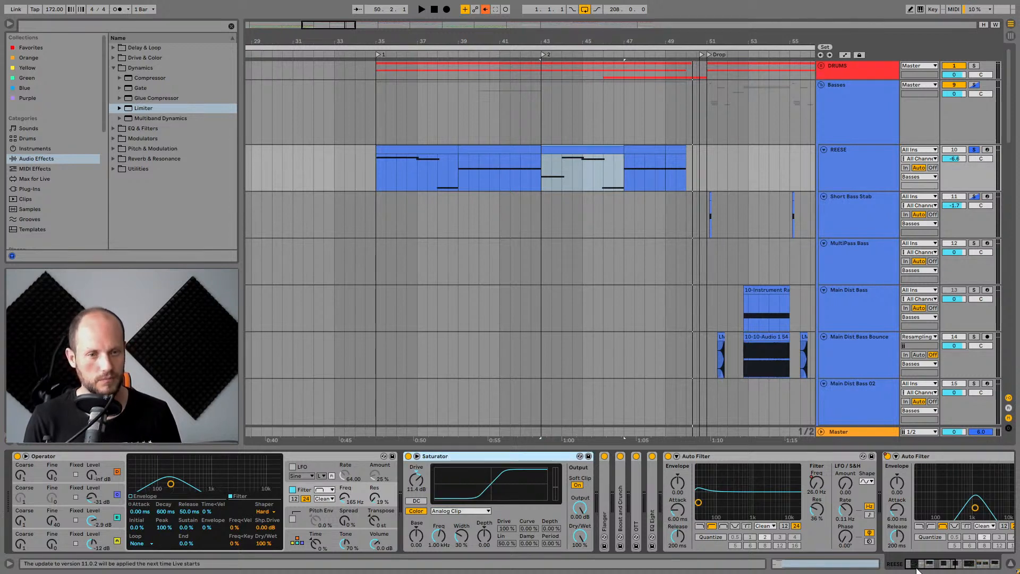
# Expand the Flanger and bypass the Saturator, Flanger, Reverb and other effects along the REESE device chain.
pyautogui.hscroll(4, 483, 509)
pyautogui.doubleClick(426, 498)
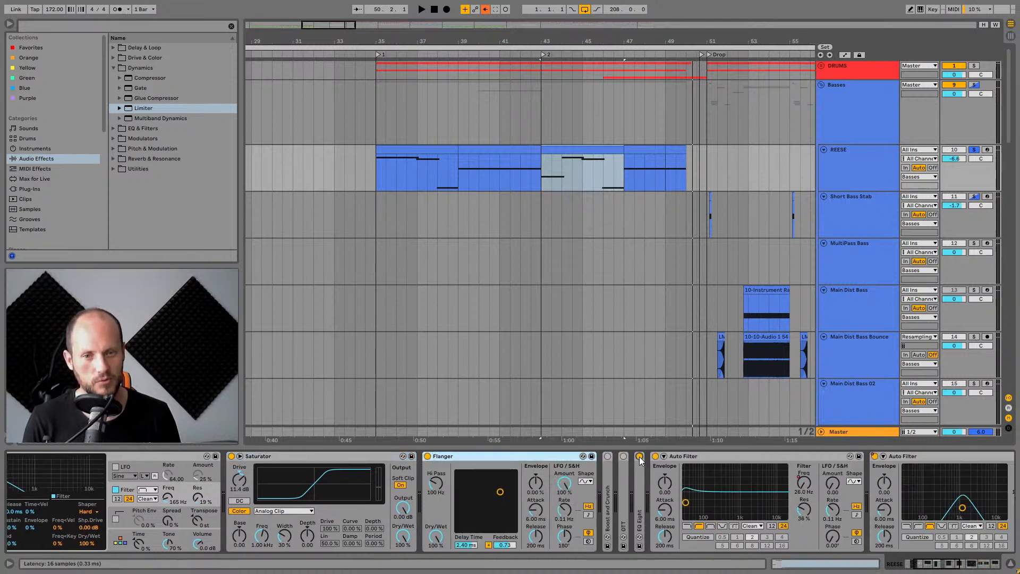
pyautogui.click(428, 456)
pyautogui.click(231, 456)
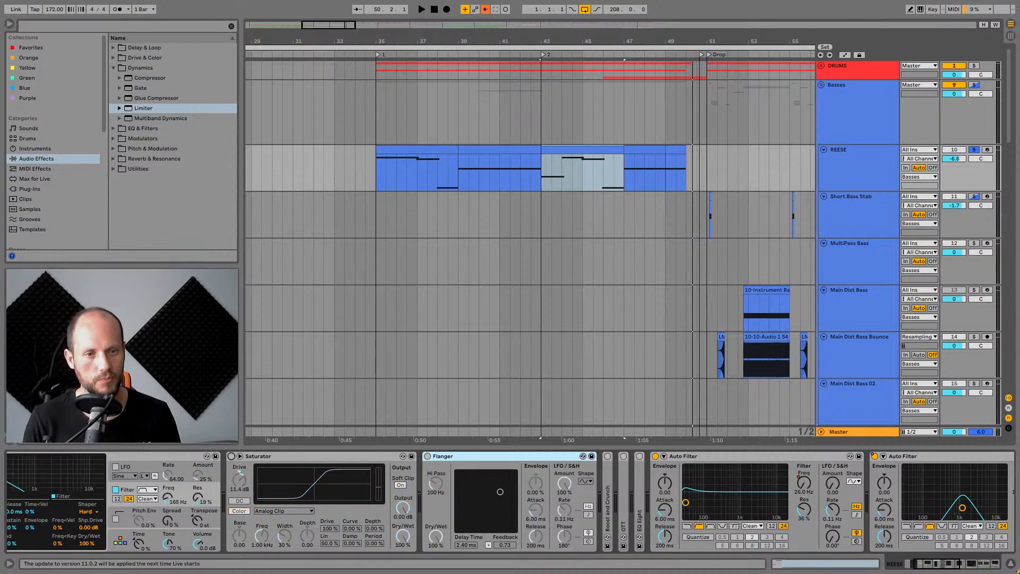
pyautogui.click(937, 567)
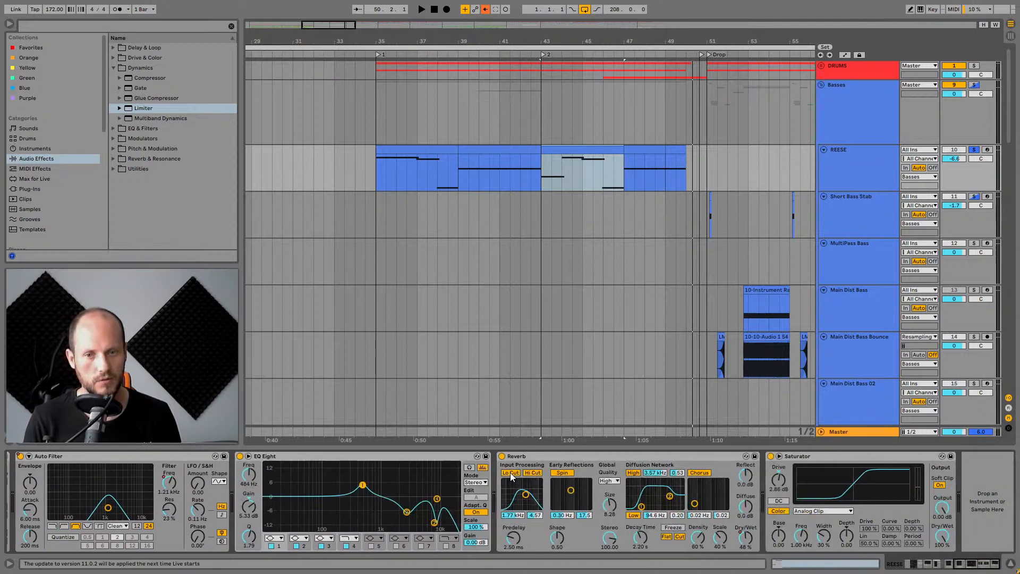
pyautogui.click(502, 455)
pyautogui.click(770, 456)
pyautogui.click(240, 456)
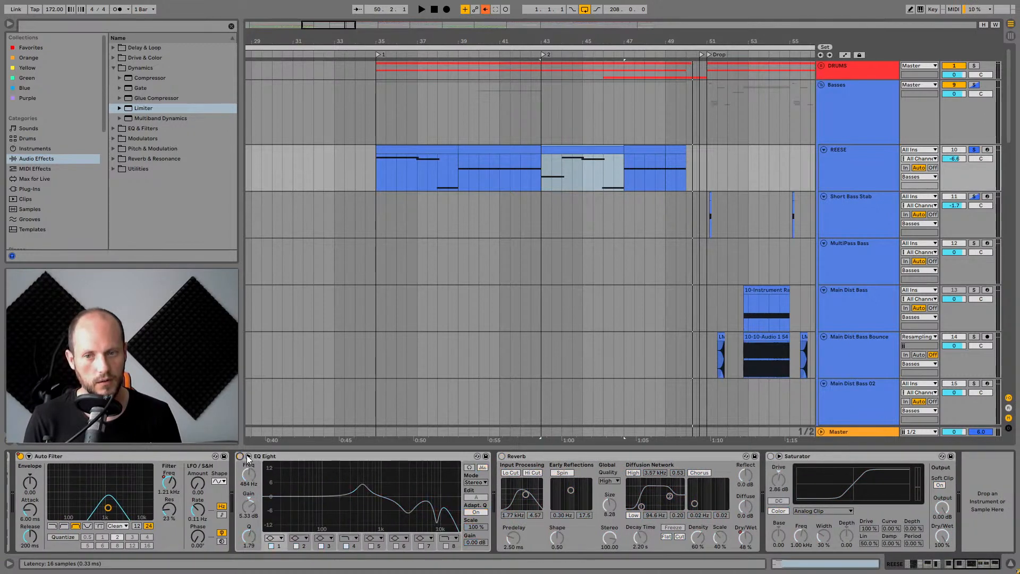
pyautogui.moveTo(967, 561); pyautogui.dragTo(923, 555)
# Play the REESE clip from around bar 45 and switch the Saturator and Flanger back on while listening.
pyautogui.press('space')
pyautogui.click(551, 150)
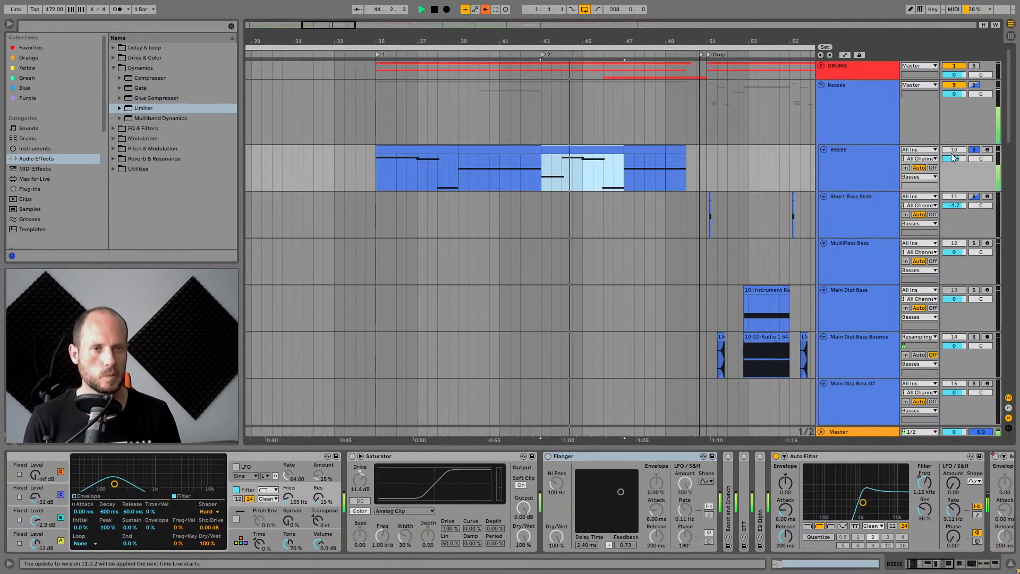
pyautogui.click(987, 150)
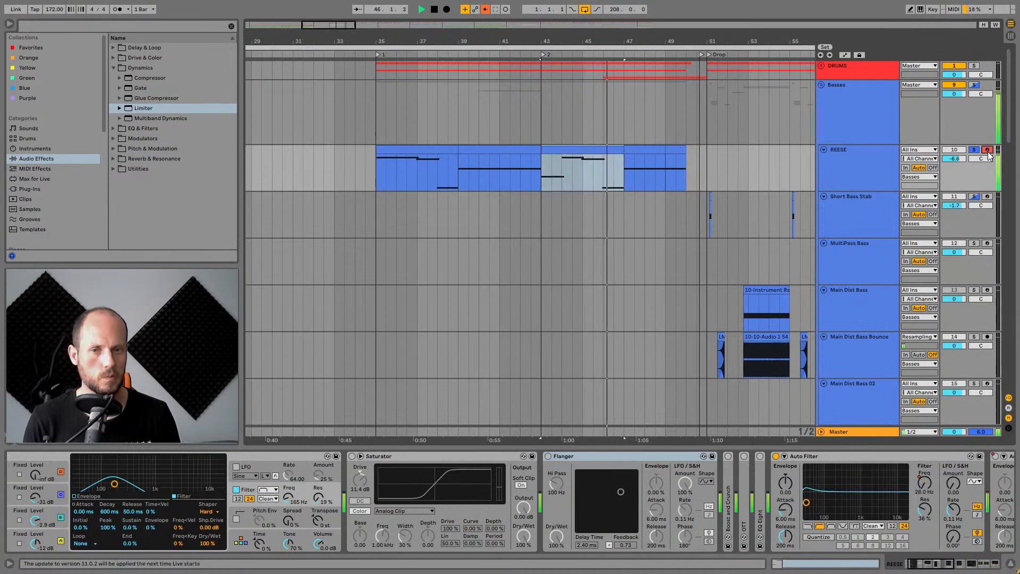
pyautogui.click(428, 455)
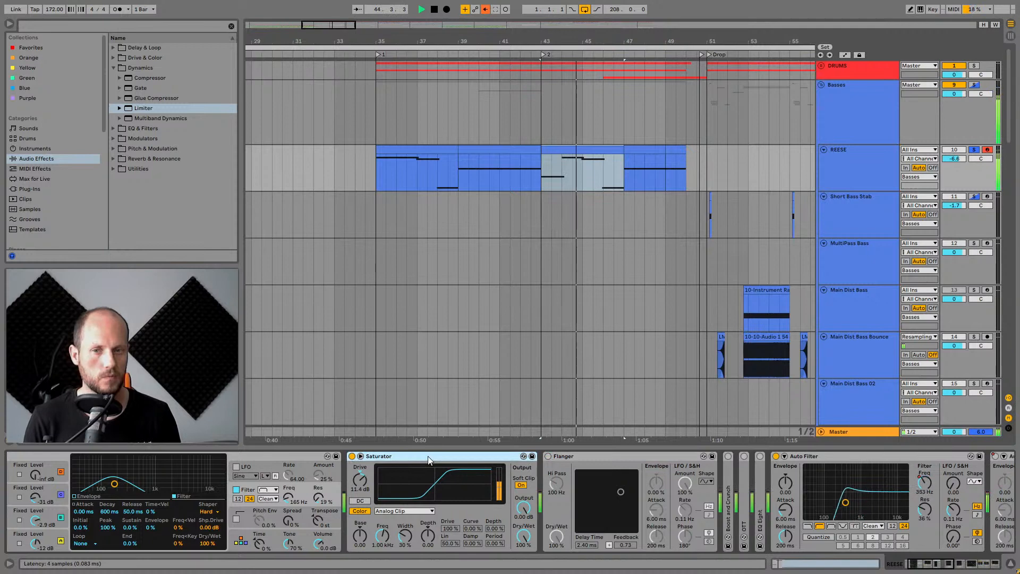
pyautogui.click(548, 456)
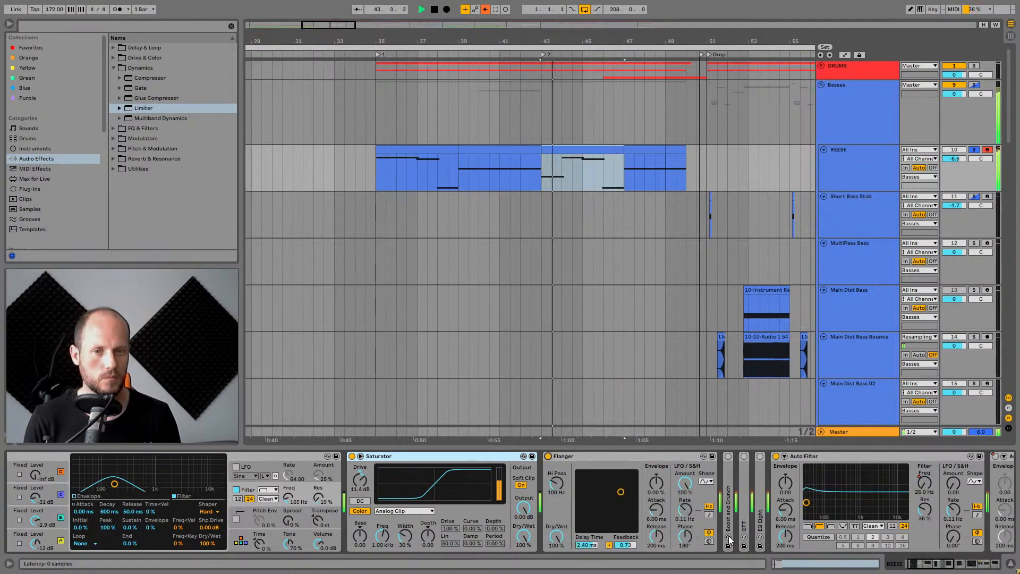
# Expand the Boost and Crunch amp device in the REESE chain and toggle it.
pyautogui.click(935, 566)
pyautogui.doubleClick(515, 458)
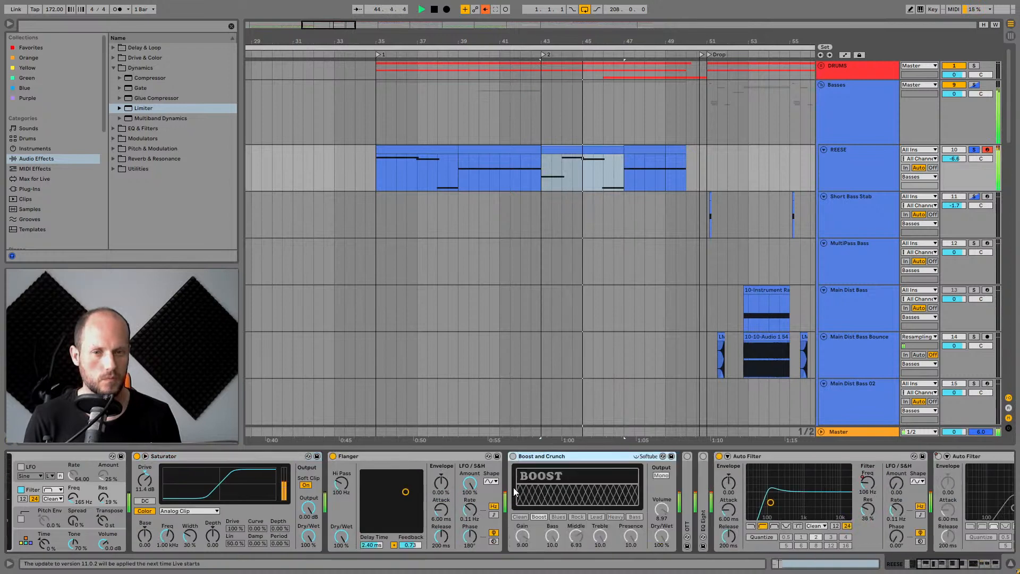
pyautogui.click(513, 456)
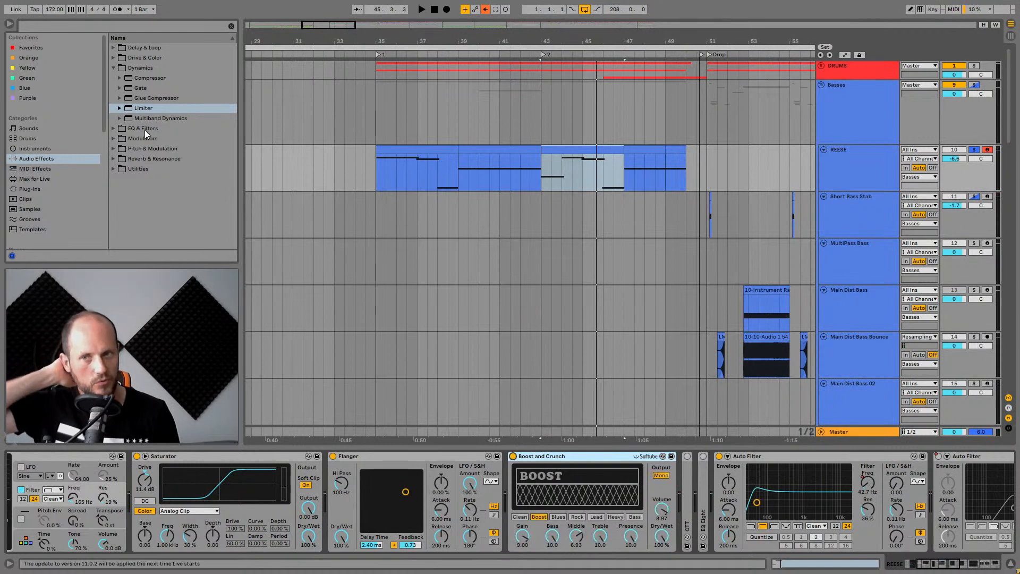
# Open the Drive & Color and Amp folders in the browser to view the amp presets, then collapse Amp.
pyautogui.click(114, 58)
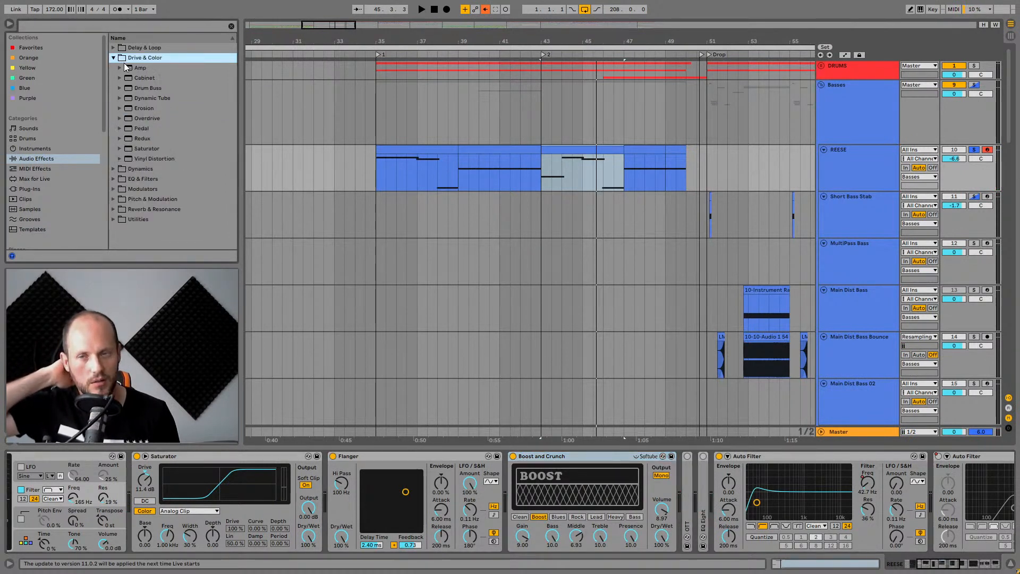
pyautogui.click(120, 68)
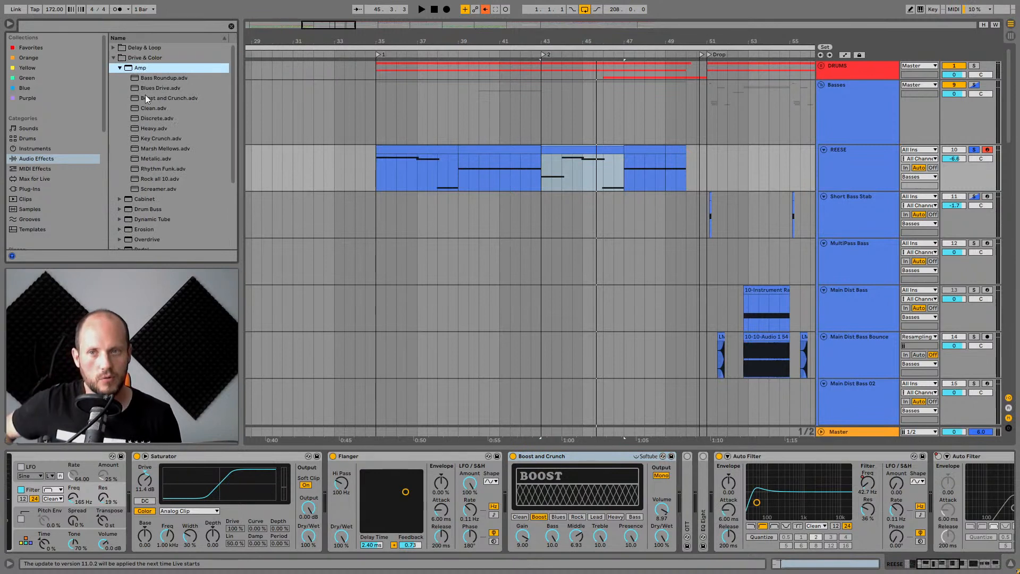
pyautogui.click(119, 68)
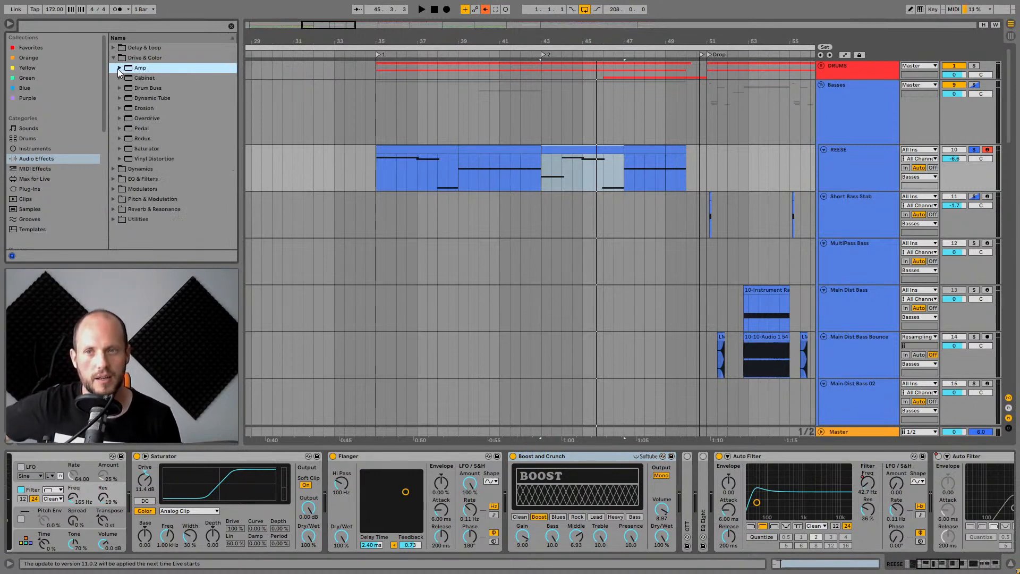
# Play the bass while switching the Boost and Crunch device off and on to compare.
pyautogui.click(558, 461)
pyautogui.press('space')
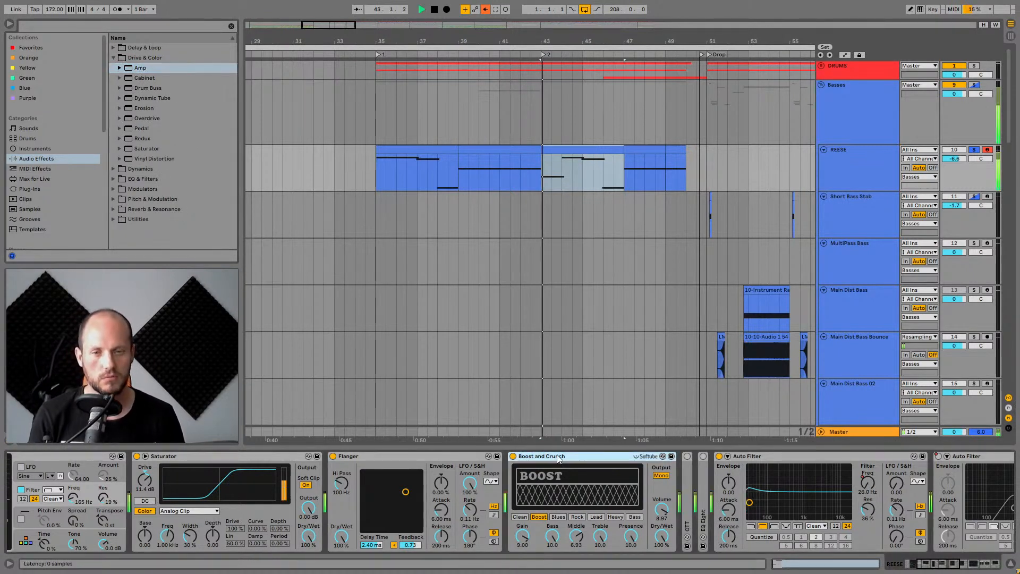
pyautogui.press('space')
pyautogui.click(513, 456)
pyautogui.press('space')
pyautogui.click(513, 456)
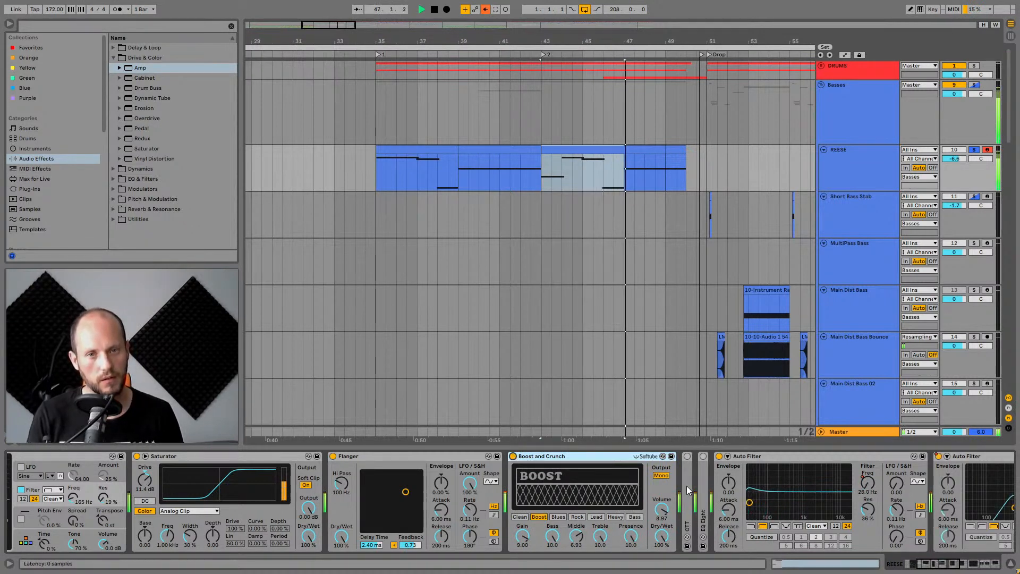
# Expand the OTT compressor and the EQ Eight devices in the REESE chain.
pyautogui.doubleClick(687, 471)
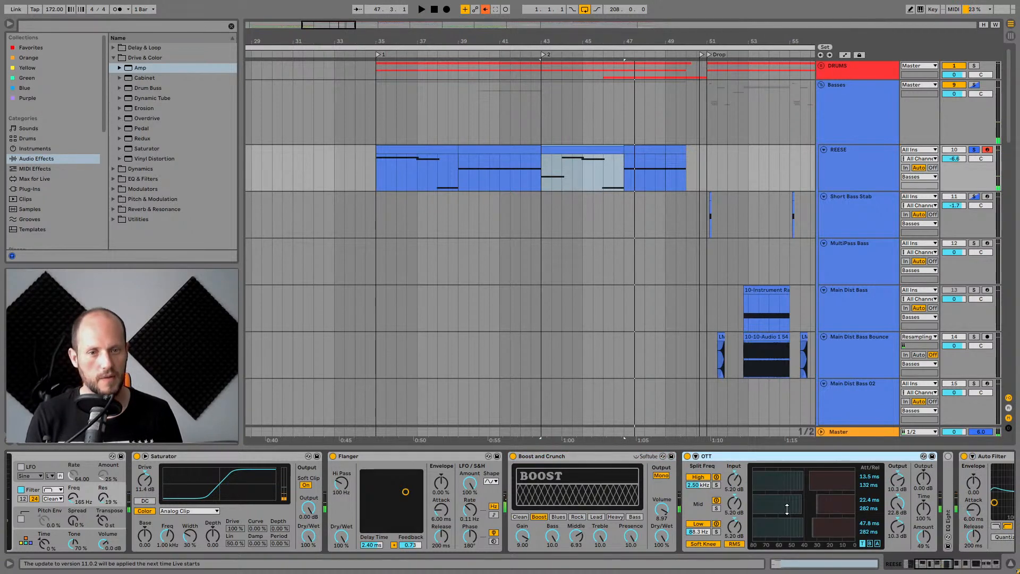
pyautogui.click(964, 567)
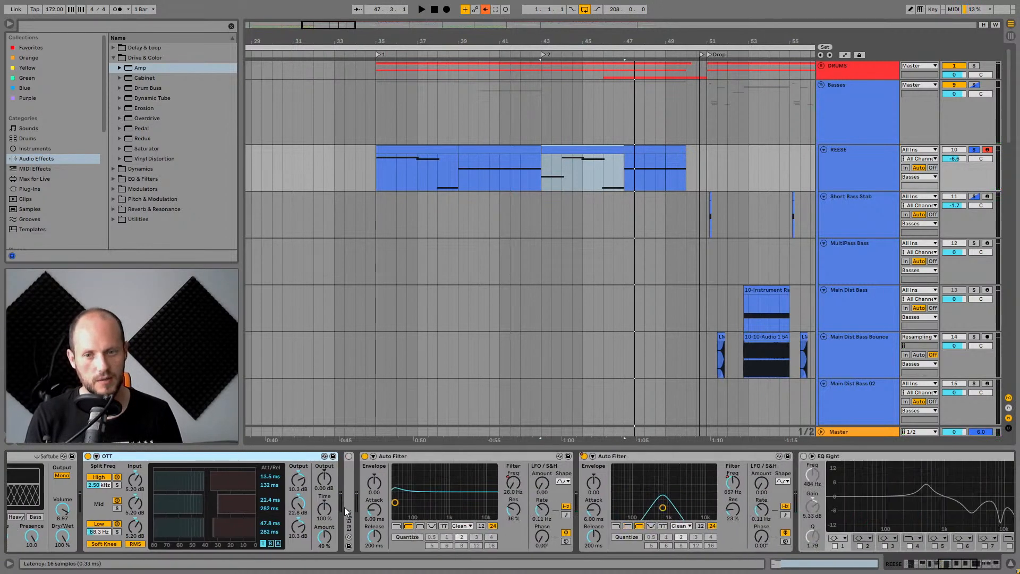
pyautogui.doubleClick(347, 512)
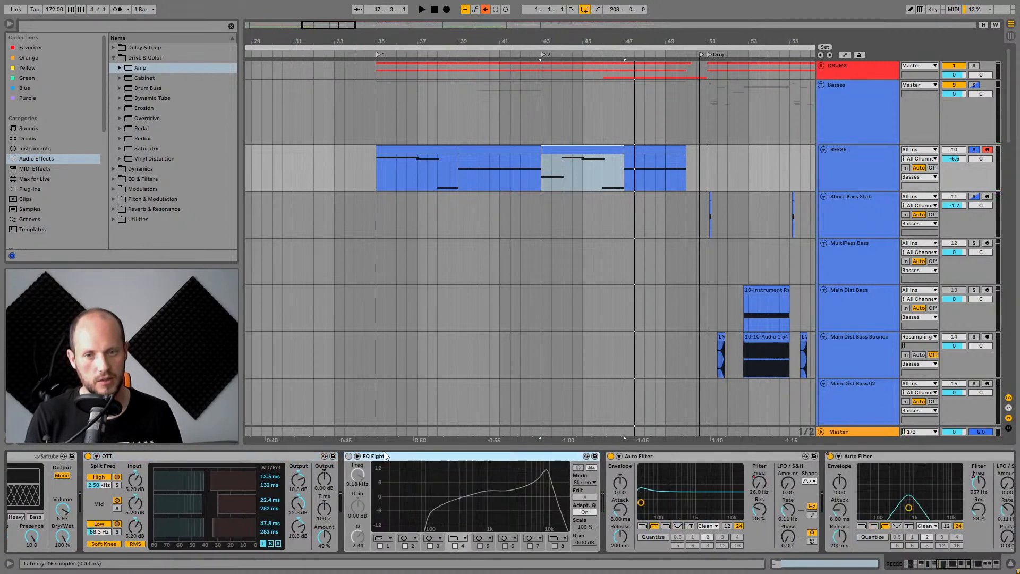
# Compare the REESE sound with the EQ Eight bypassed and enabled during playback.
pyautogui.click(349, 456)
pyautogui.press('space')
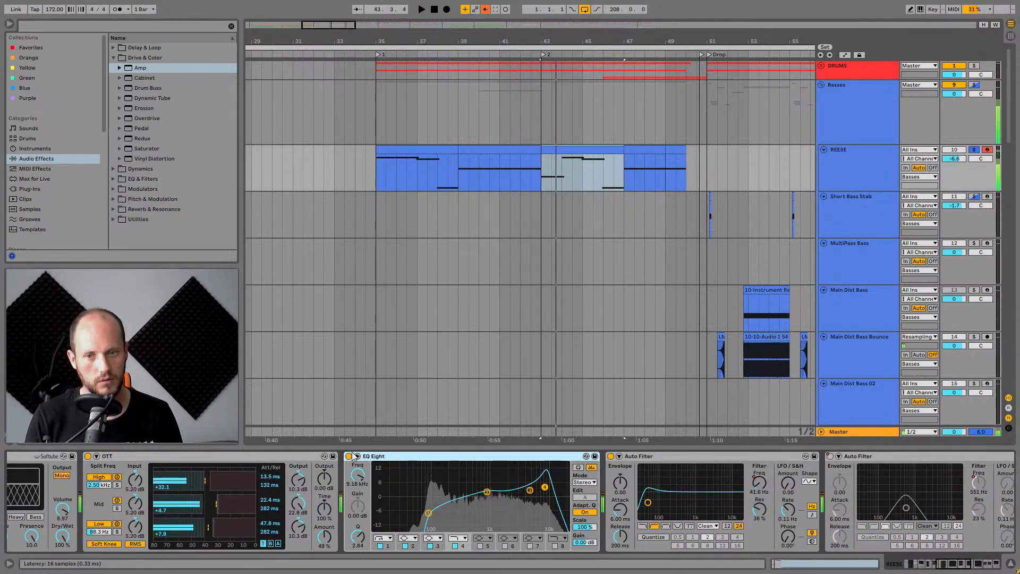
pyautogui.click(349, 457)
pyautogui.press('space')
pyautogui.press('space')
pyautogui.click(349, 456)
pyautogui.press('space')
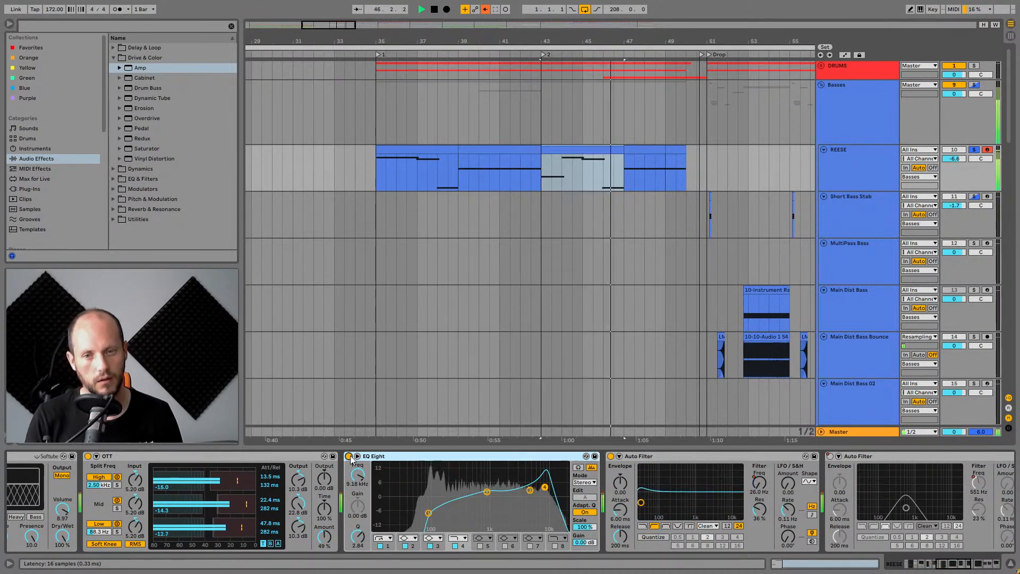
pyautogui.press('space')
pyautogui.press('space')
pyautogui.press('space')
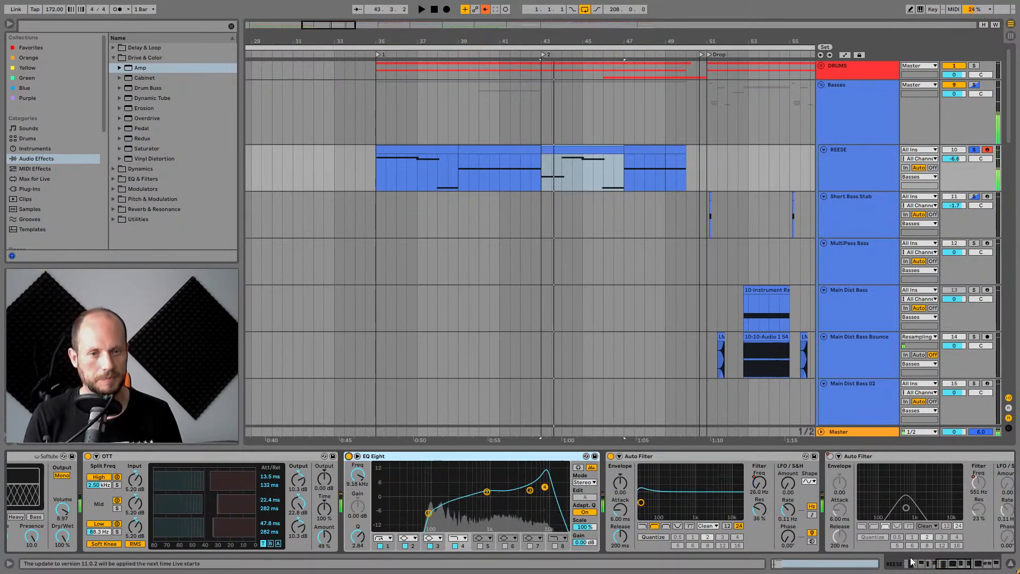
# Play the REESE clip from bar 47 and unsolo the REESE track.
pyautogui.hscroll(5, 642, 458)
pyautogui.click(563, 454)
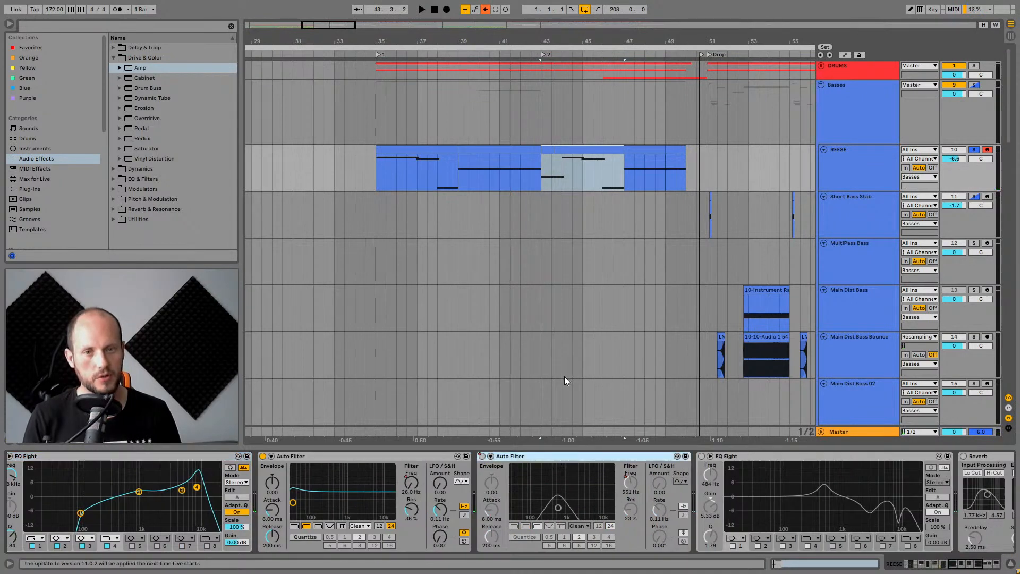
pyautogui.click(637, 150)
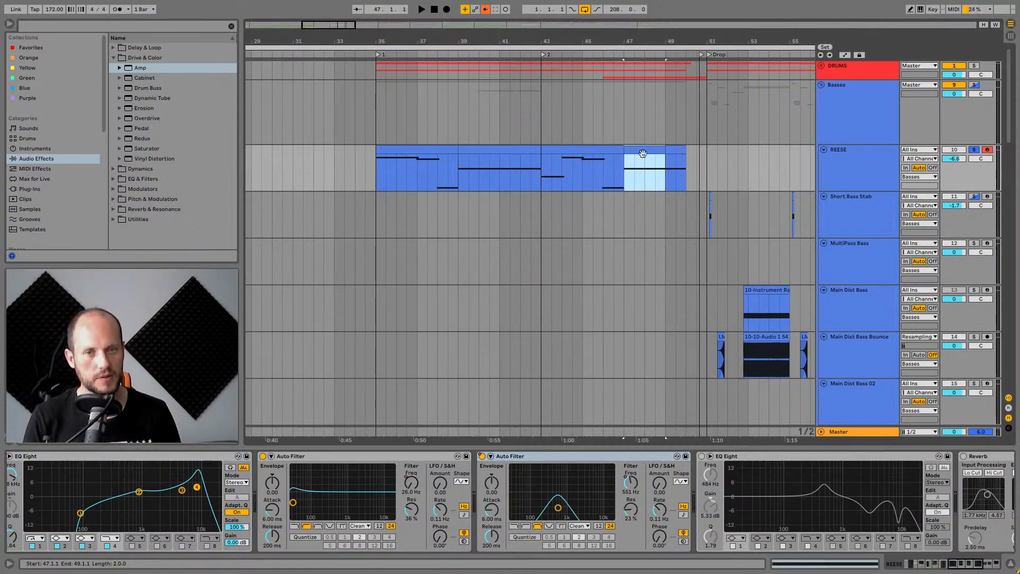
pyautogui.press('space')
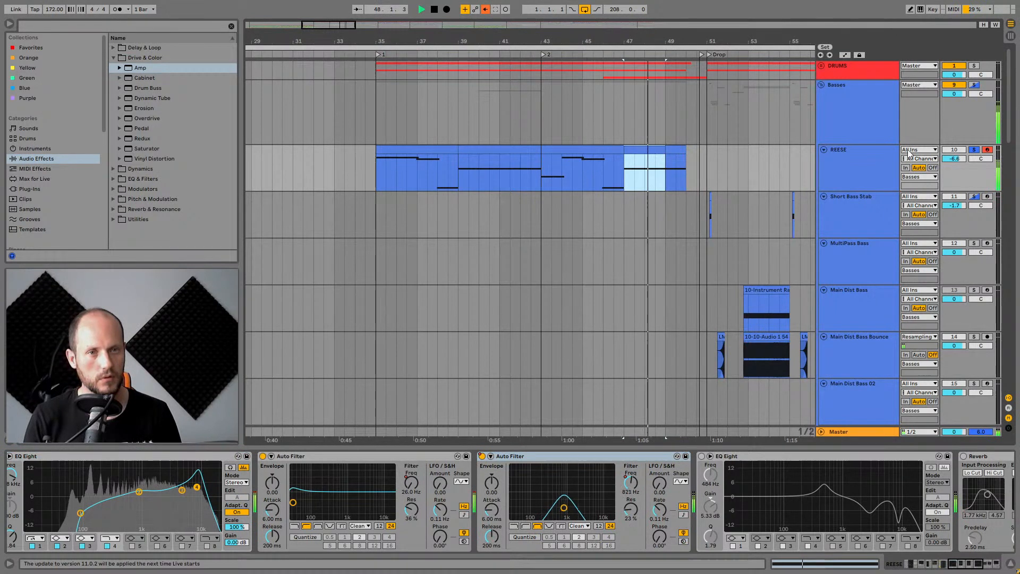
pyautogui.click(973, 150)
pyautogui.press('space')
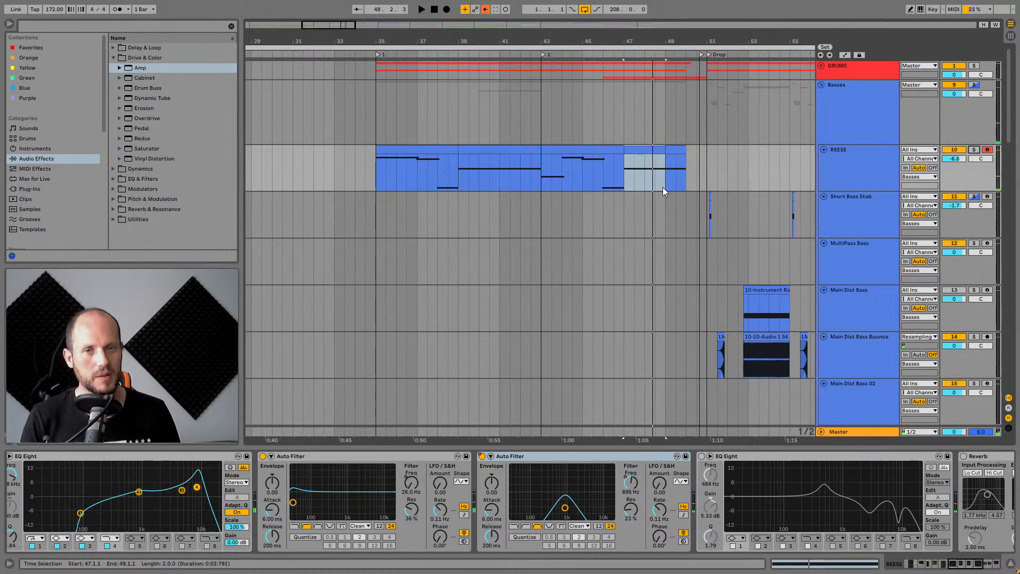
# Play the REESE part in the full mix from bar 47, then from bar 39.
pyautogui.click(621, 177)
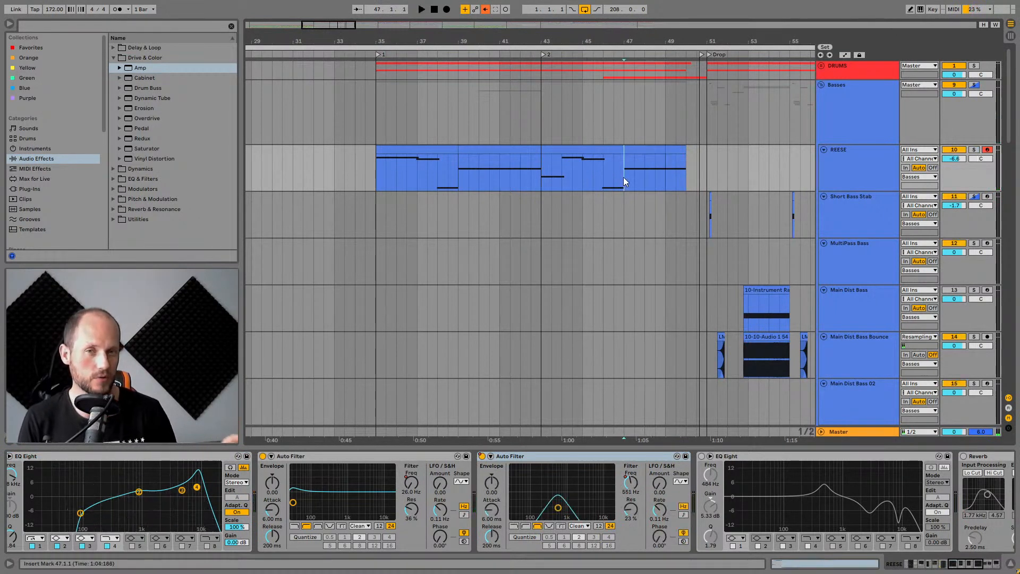
pyautogui.press('space')
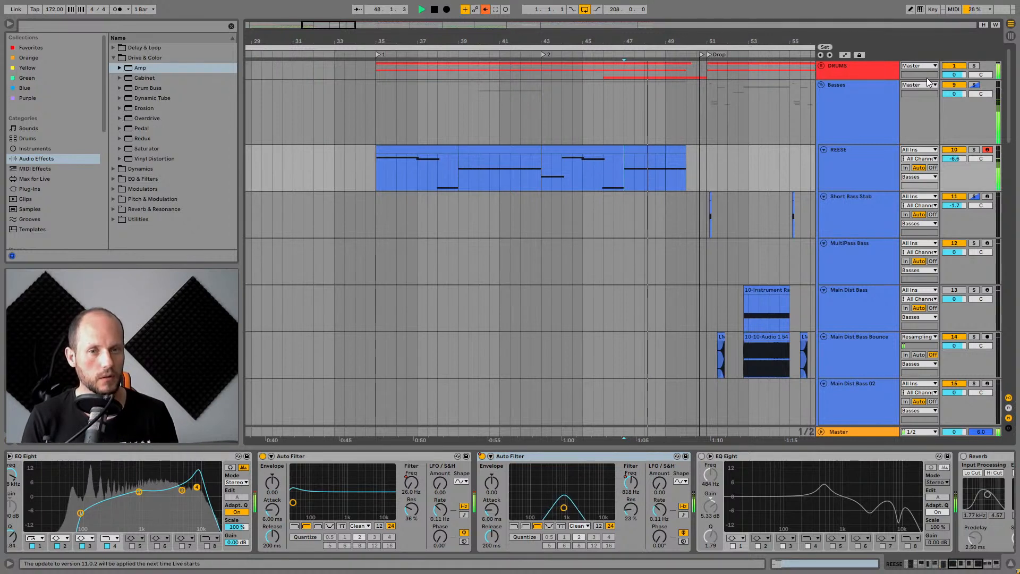
pyautogui.press('space')
pyautogui.click(457, 175)
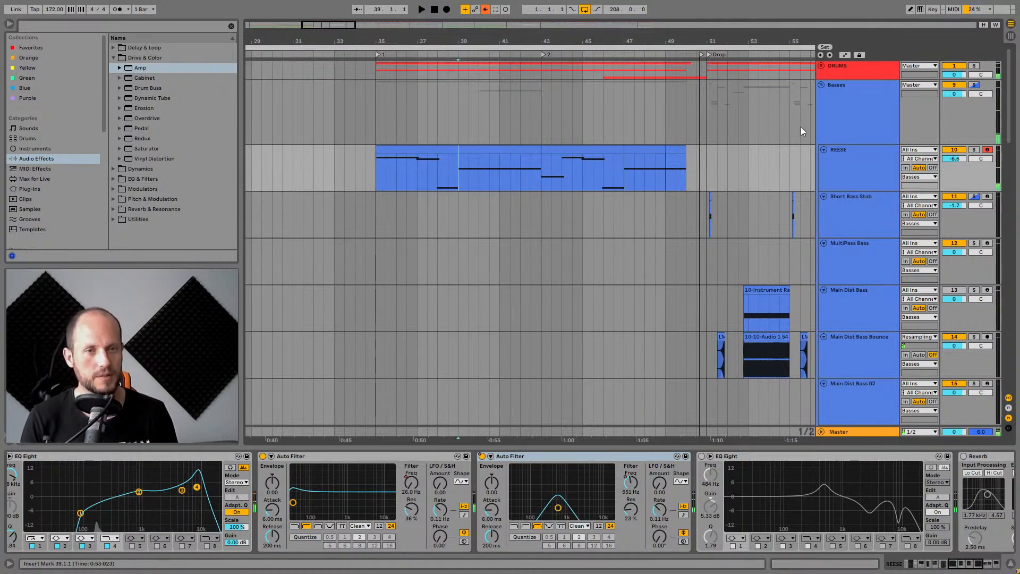
pyautogui.press('space')
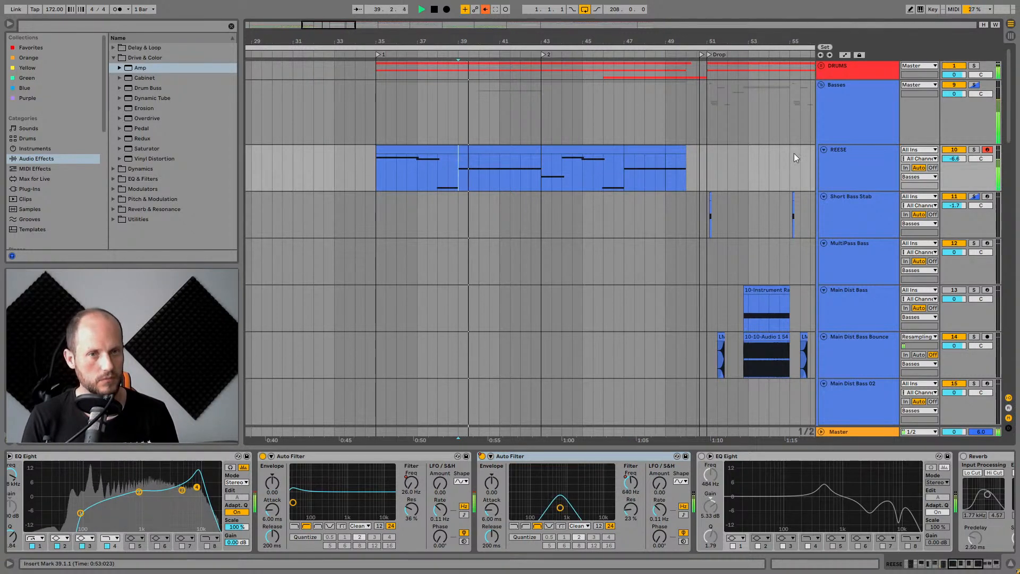
pyautogui.click(861, 159)
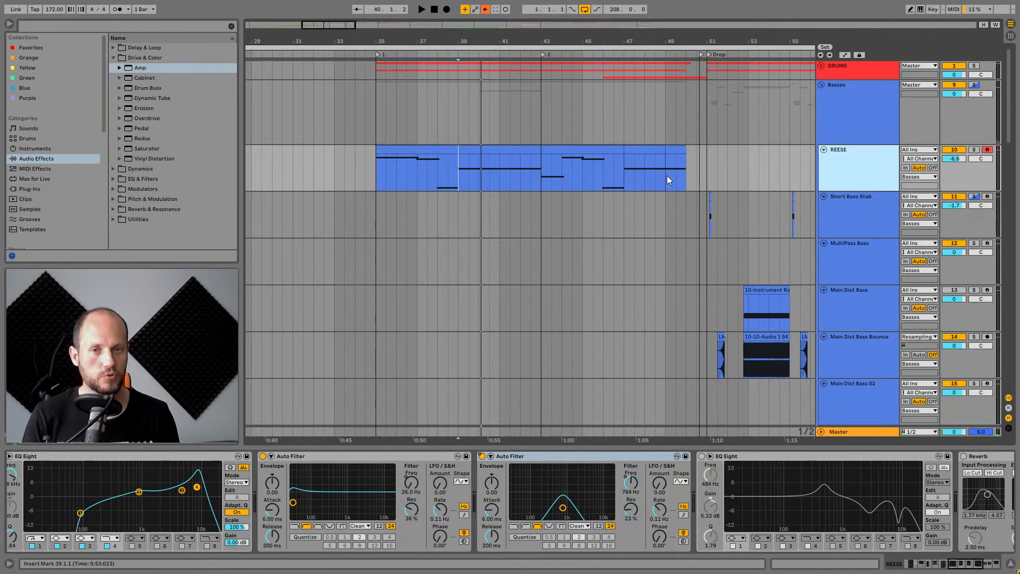
pyautogui.press('space')
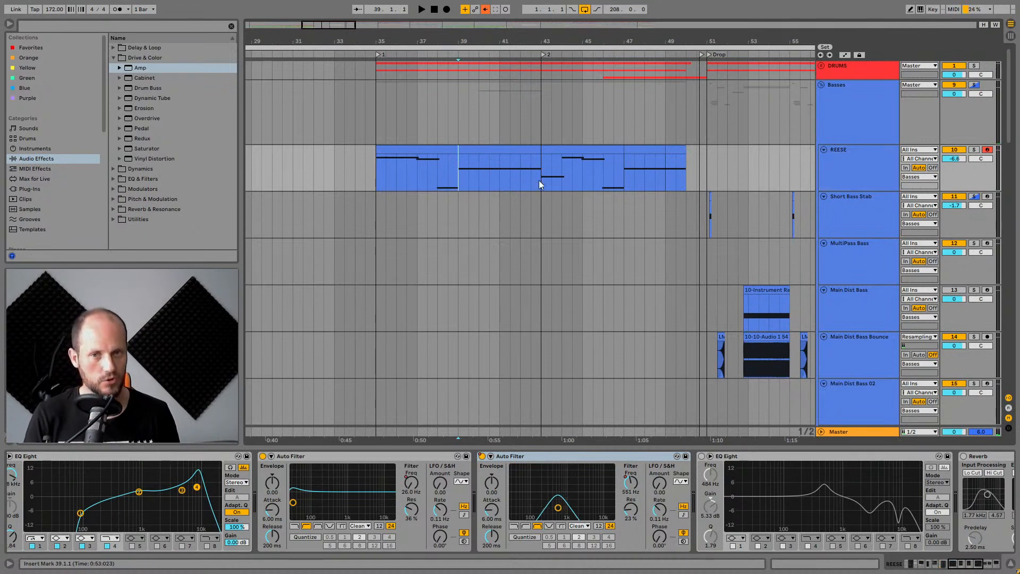
pyautogui.press('space')
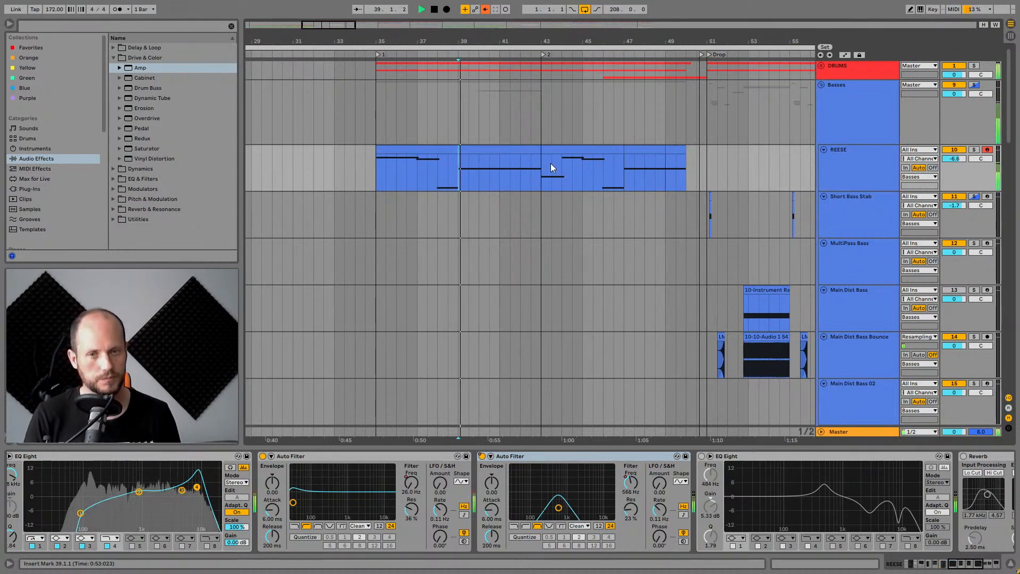
# Select the REESE clip section from bar 43 and inspect the bands of the EQ Eight later in its chain.
pyautogui.click(550, 168)
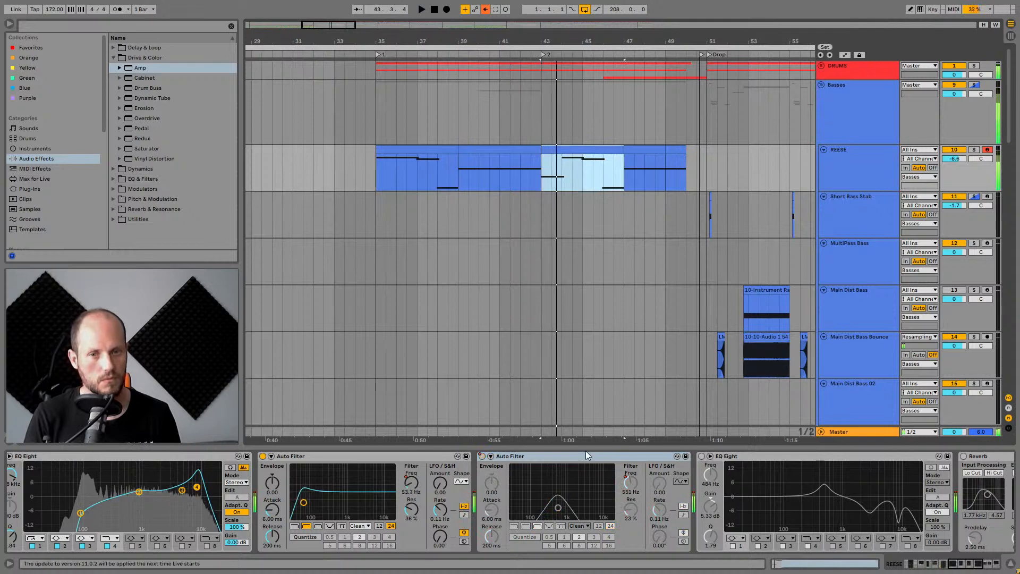
pyautogui.click(701, 455)
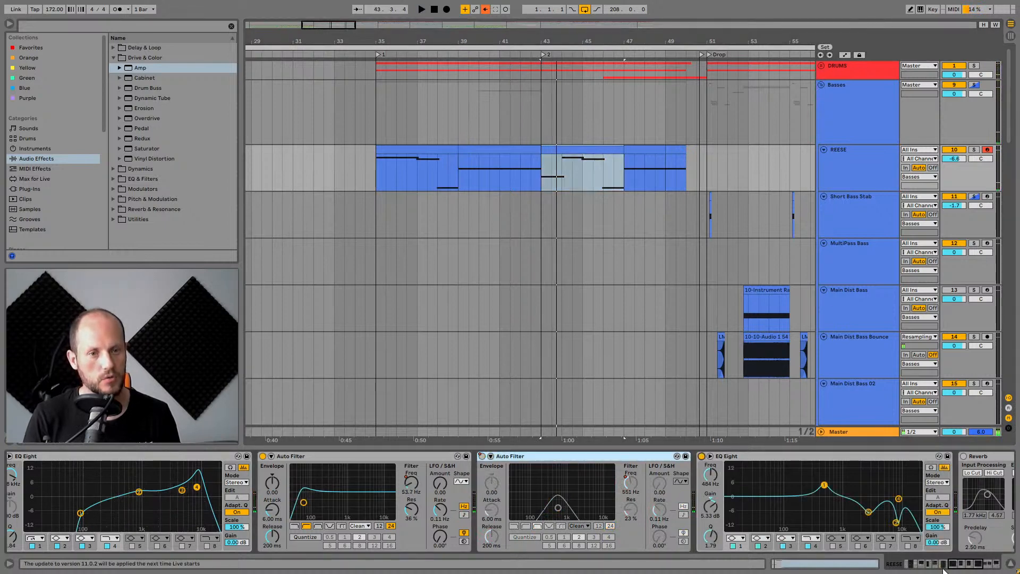
pyautogui.click(966, 566)
pyautogui.click(488, 466)
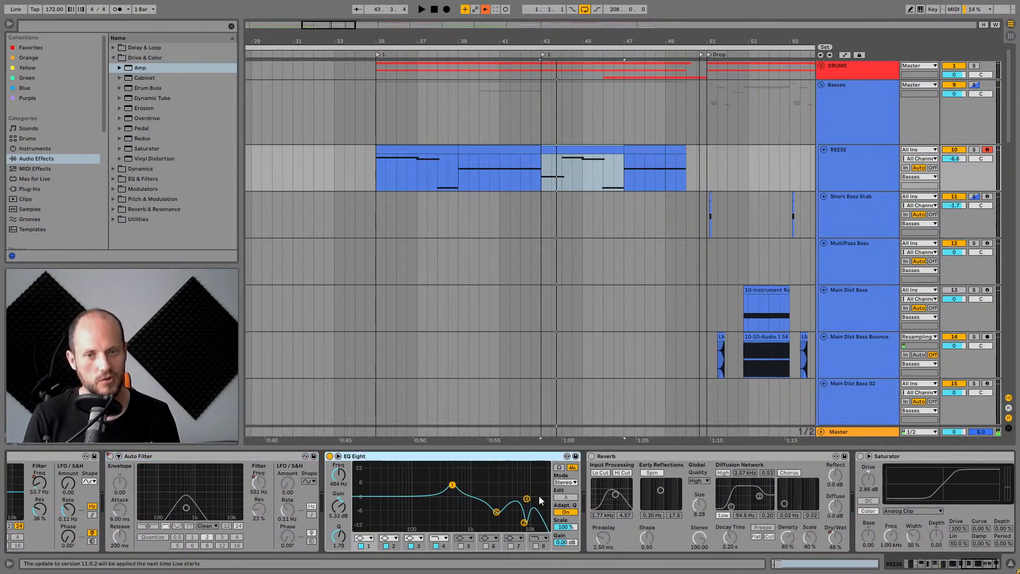
pyautogui.click(524, 523)
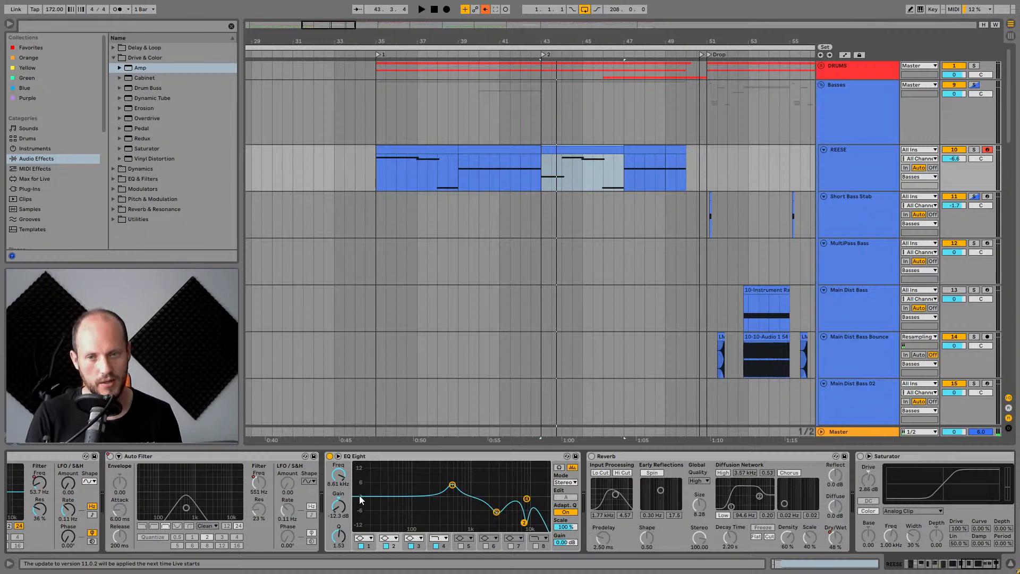
pyautogui.click(499, 513)
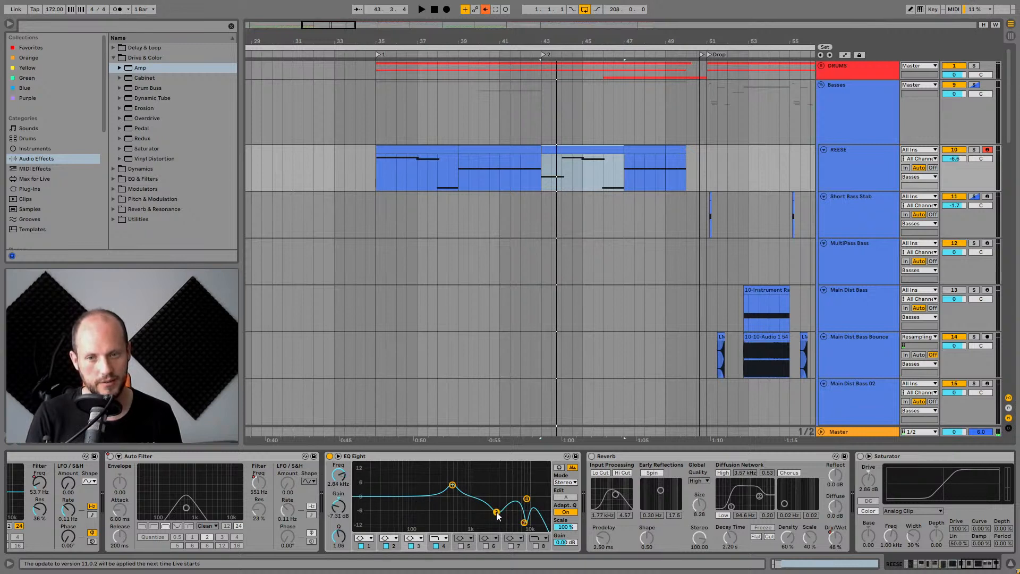
pyautogui.click(453, 487)
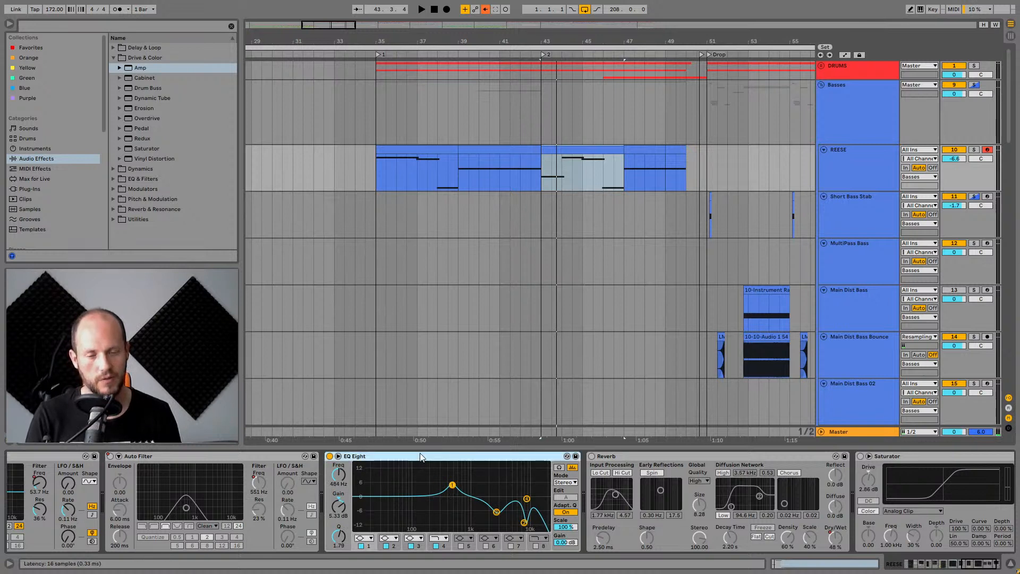
# Solo the REESE track and audition the clip section from bar 43.
pyautogui.press('space')
pyautogui.press('space')
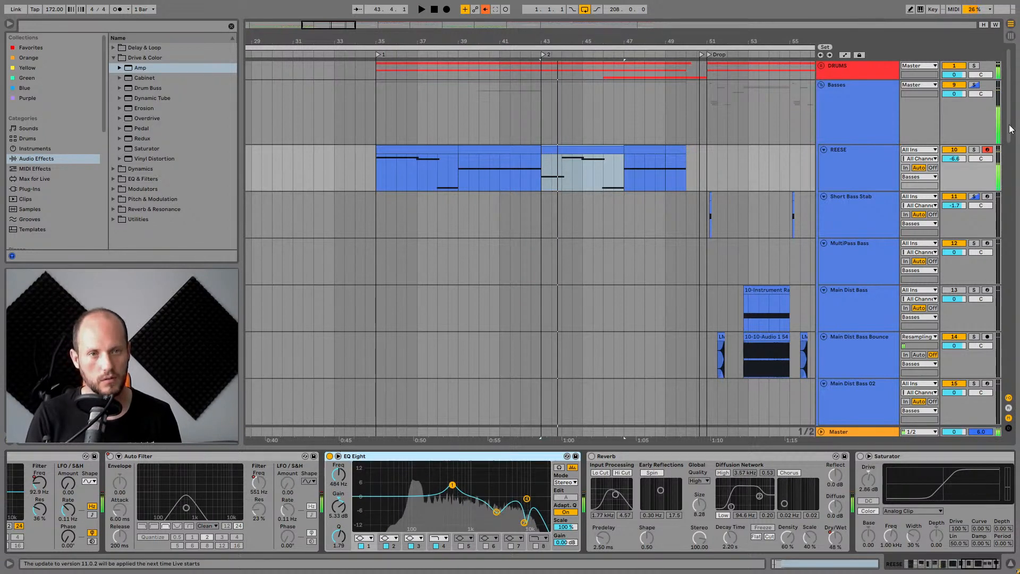
pyautogui.click(974, 149)
pyautogui.press('space')
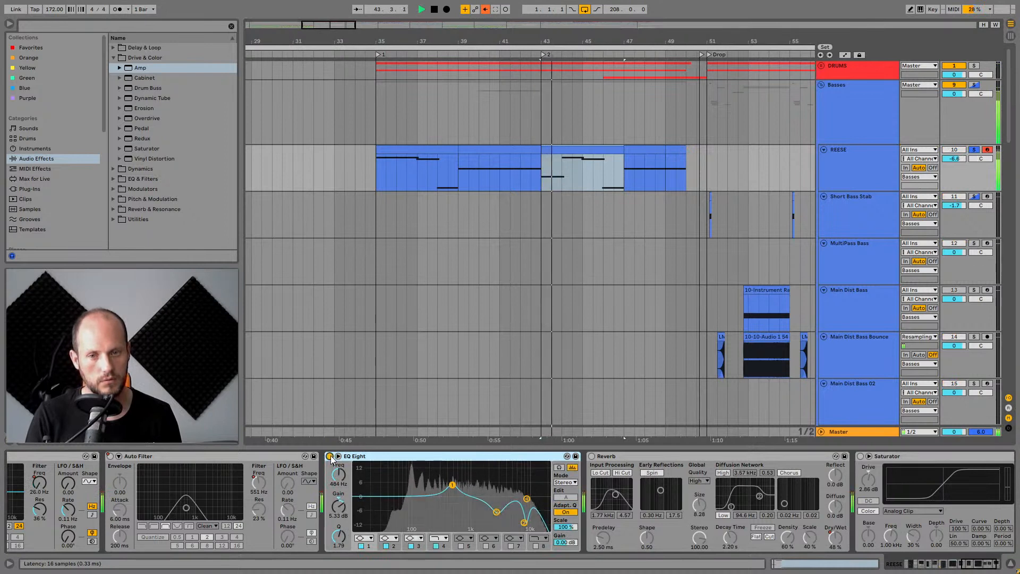
pyautogui.press('space')
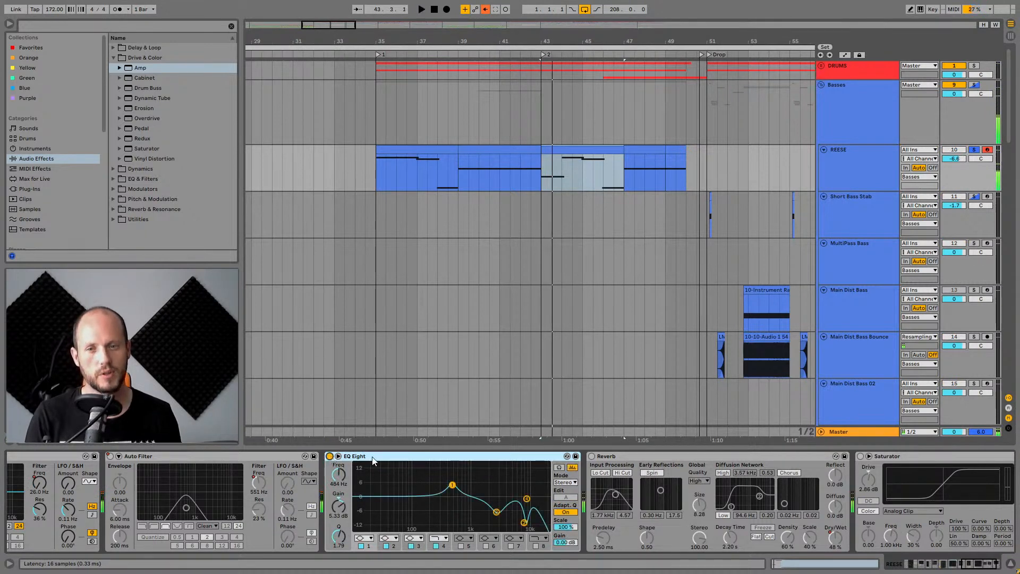
# Inspect the Reverb and Saturator devices at the end of the REESE chain during playback.
pyautogui.click(591, 456)
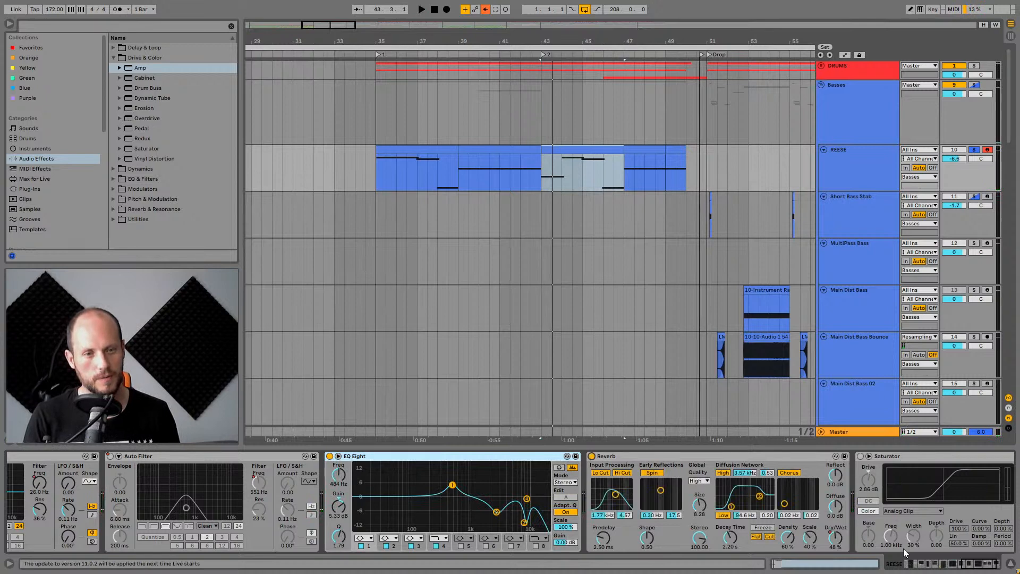
pyautogui.click(964, 567)
pyautogui.click(771, 457)
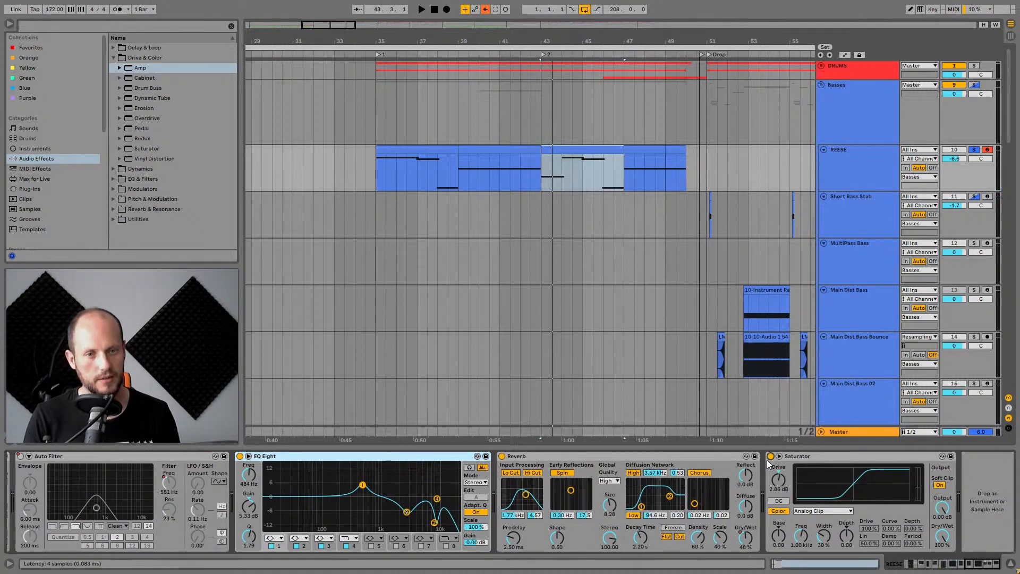
pyautogui.click(837, 455)
pyautogui.press('space')
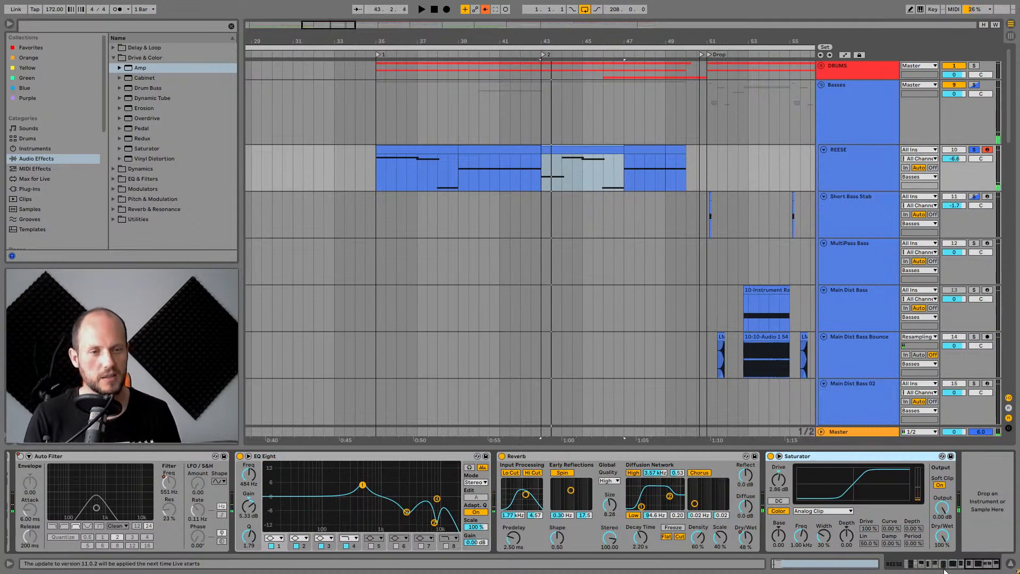
# Examine the Operator oscillators, envelope and filter settings at the start of the REESE chain.
pyautogui.click(911, 564)
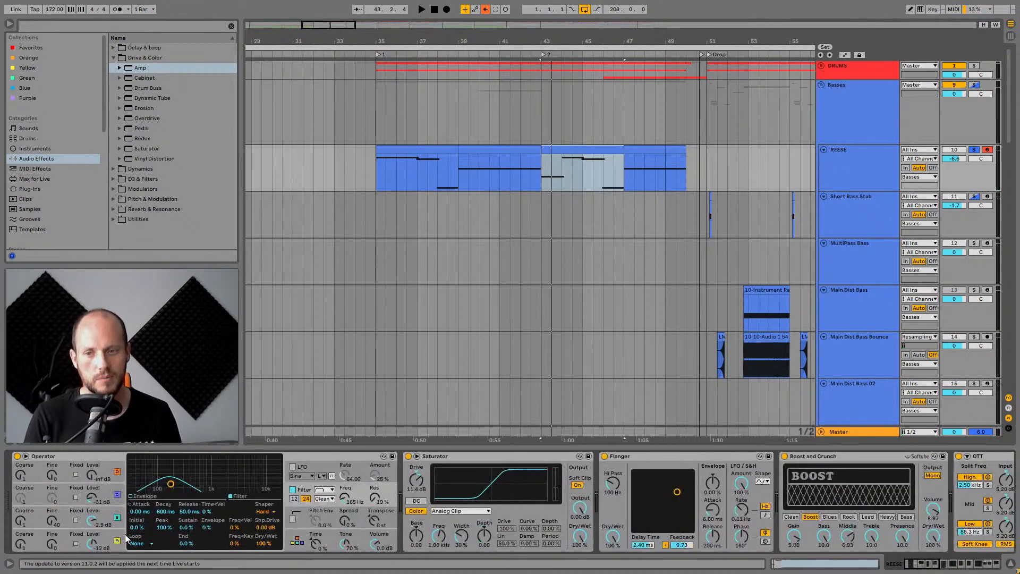
pyautogui.click(106, 538)
pyautogui.click(102, 492)
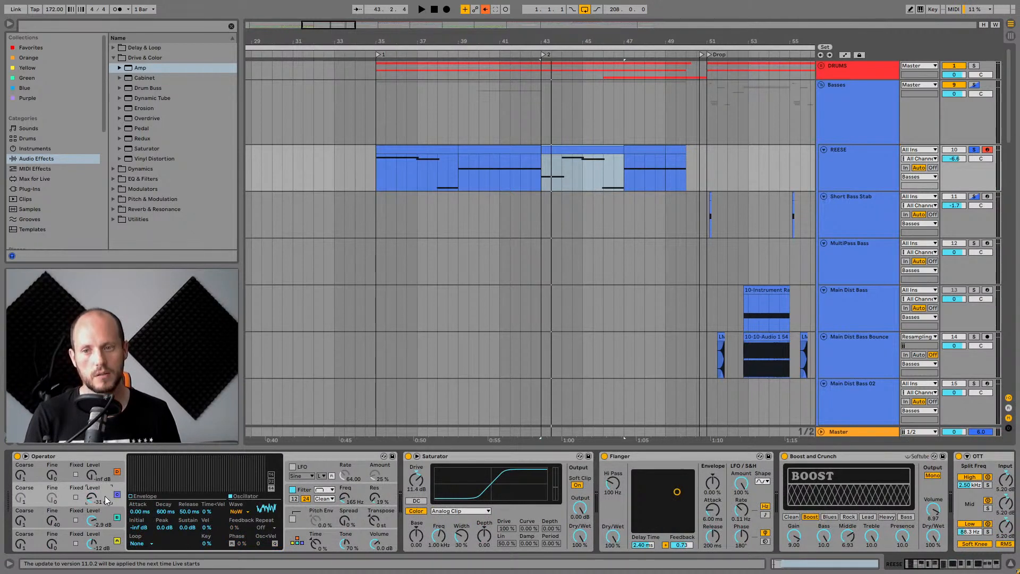
pyautogui.click(339, 492)
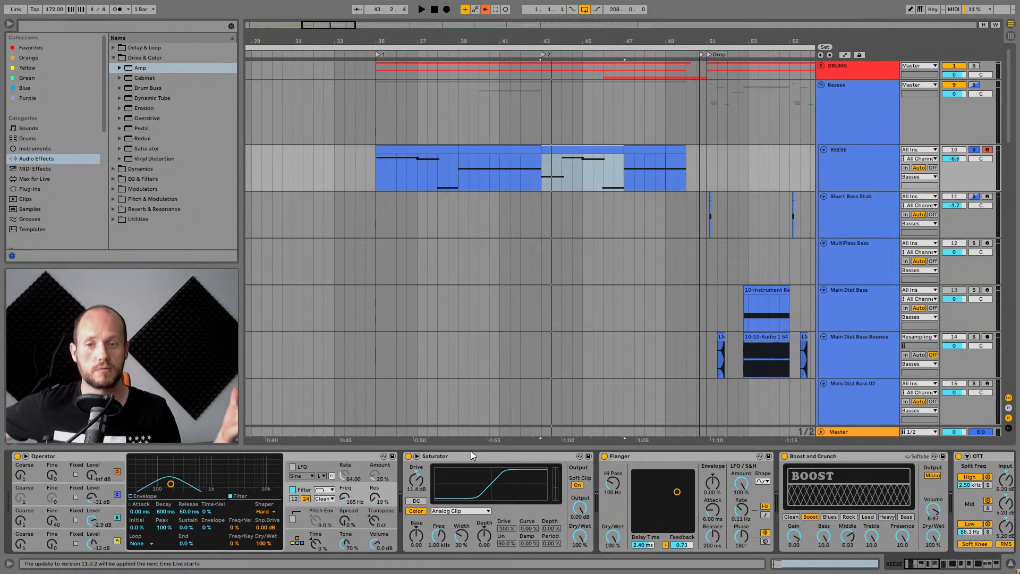
pyautogui.click(52, 524)
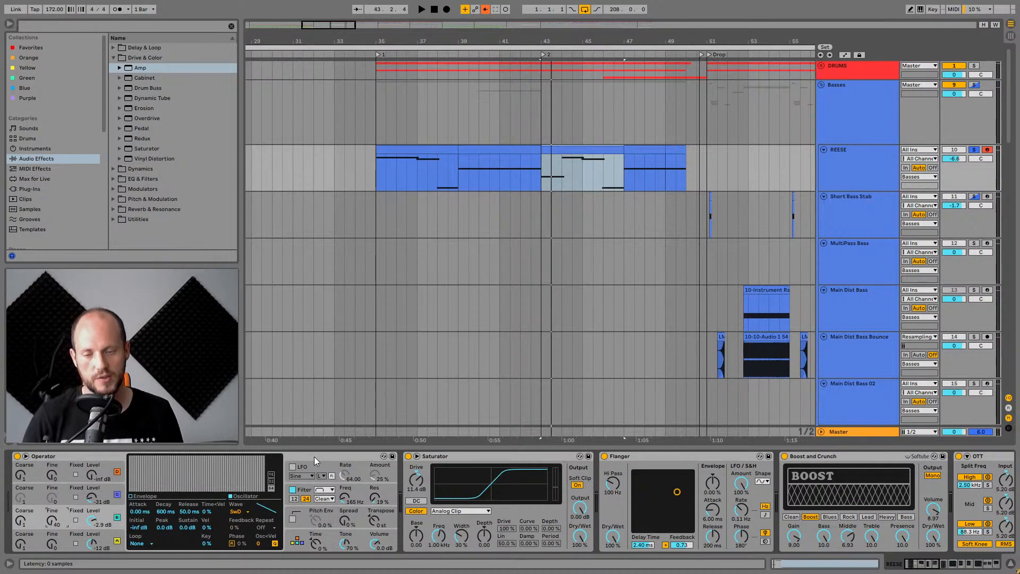
# Reset oscillator C's fine tuning in Operator and compare the REESE sound during playback.
pyautogui.press('space')
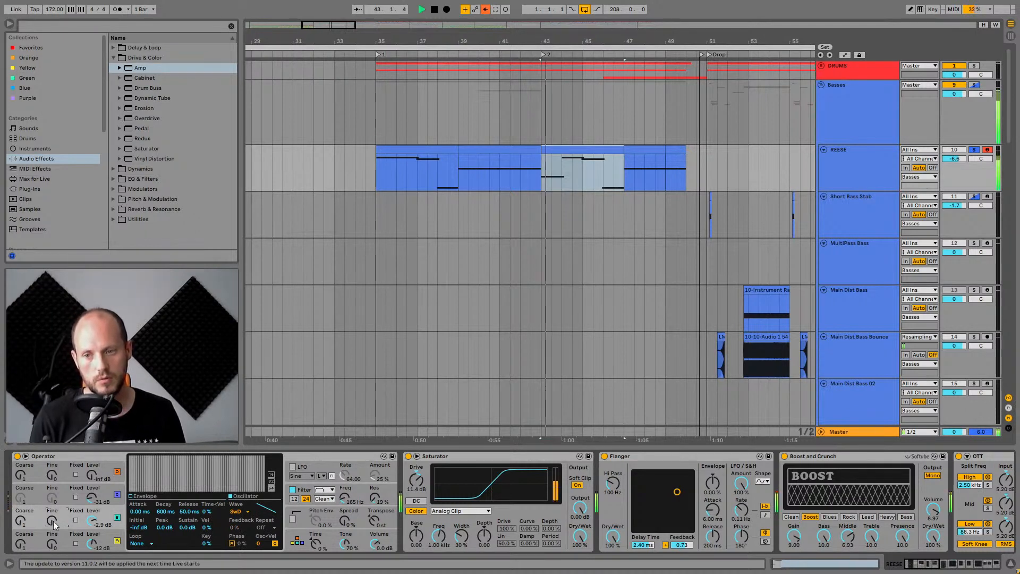
pyautogui.press('space')
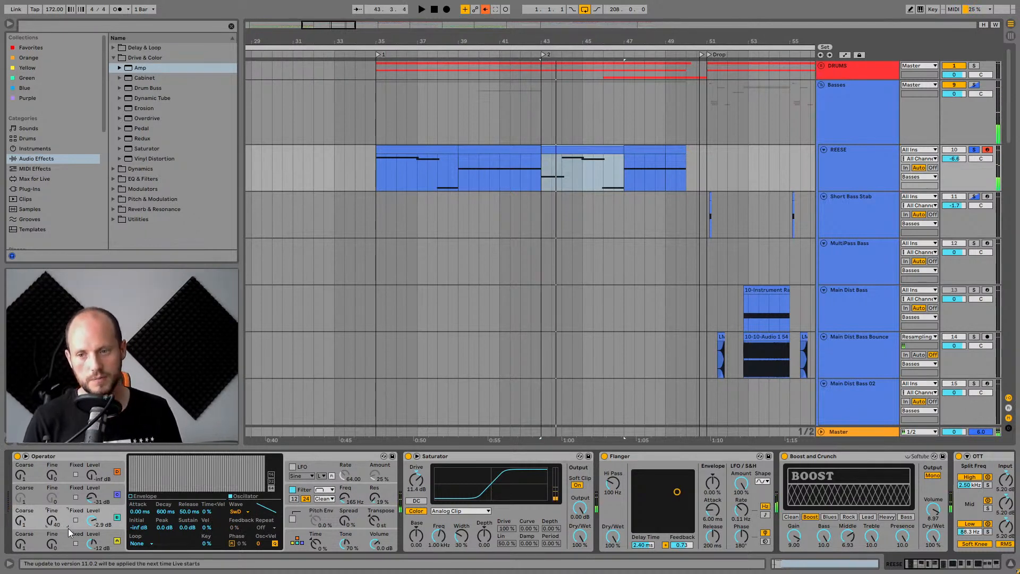
pyautogui.press('space')
pyautogui.doubleClick(51, 519)
pyautogui.press('space')
pyautogui.press('space')
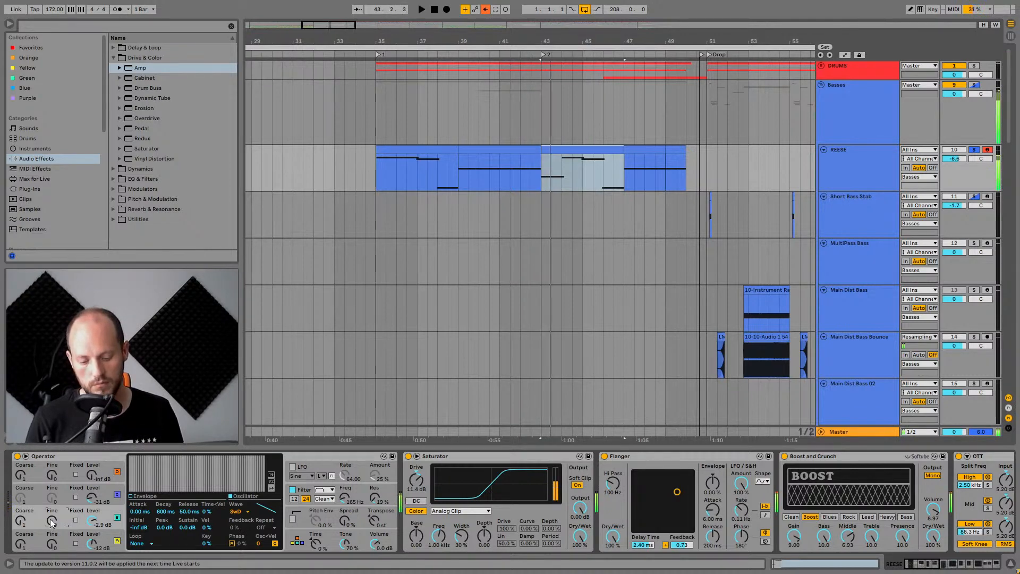
pyautogui.press('space')
pyautogui.press('space')
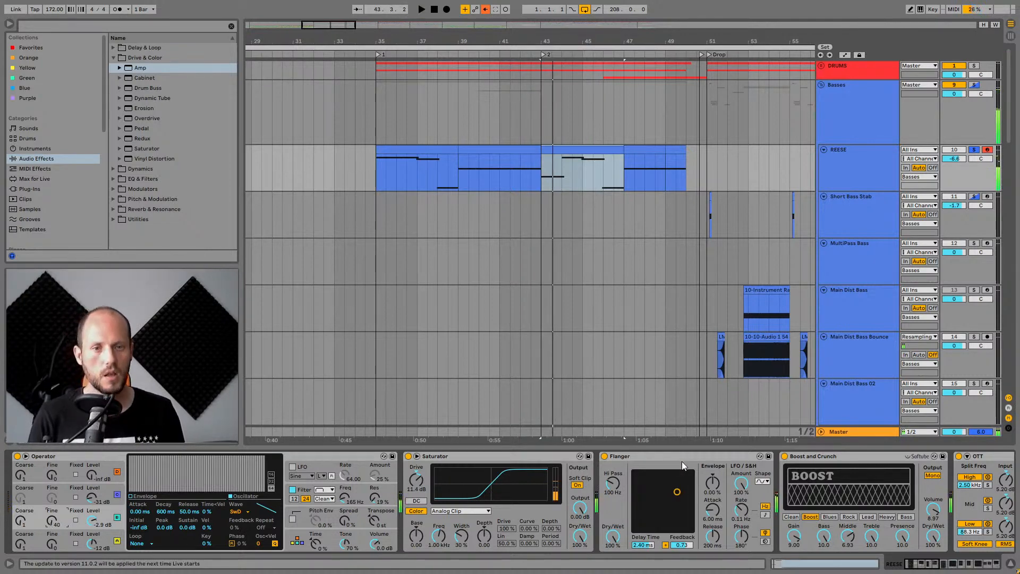
# Play the arrangement from bar 43.
pyautogui.moveTo(931, 565); pyautogui.dragTo(976, 565)
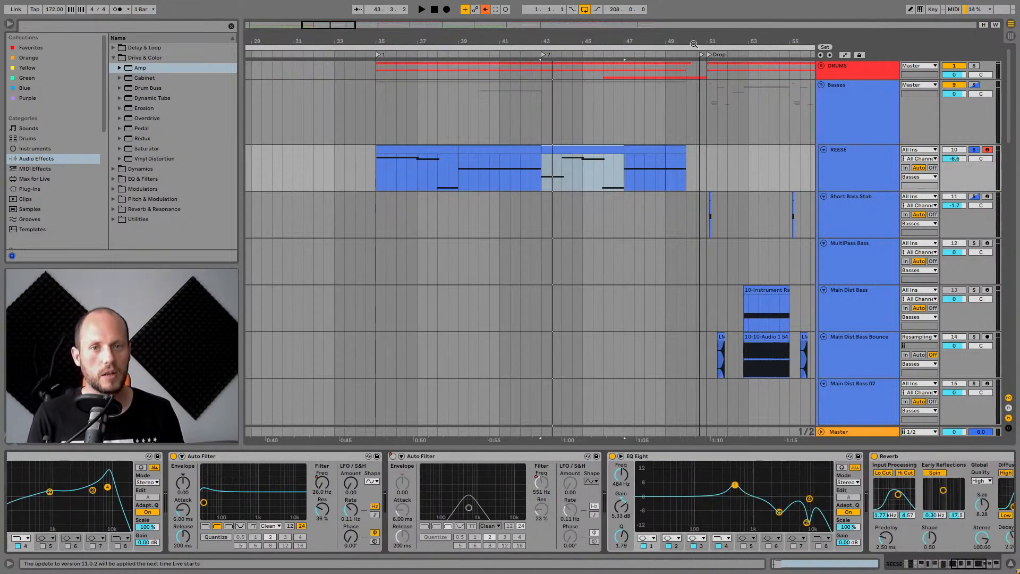
pyautogui.moveTo(694, 41); pyautogui.dragTo(502, 40)
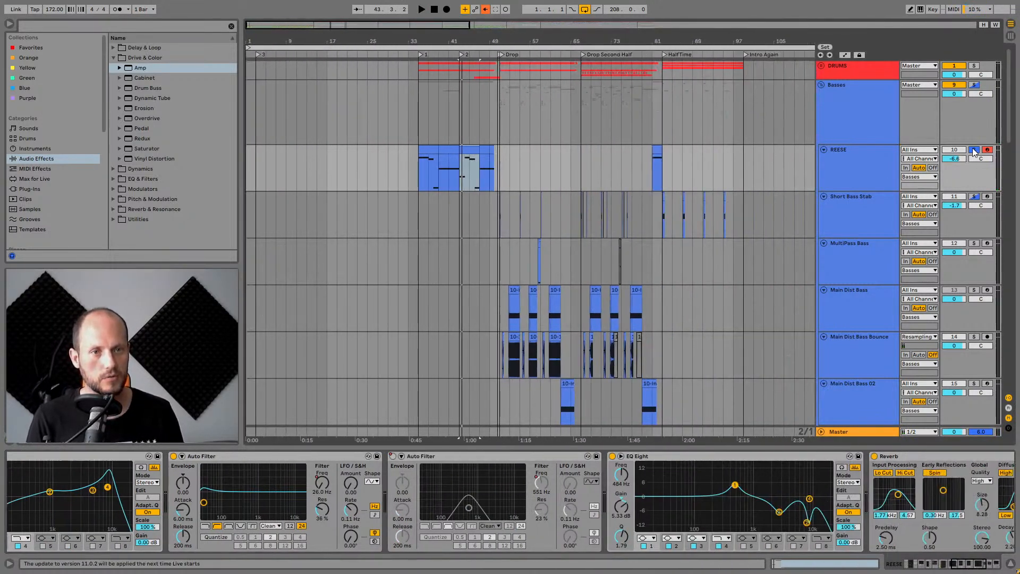
pyautogui.scroll(-2, 524, 187)
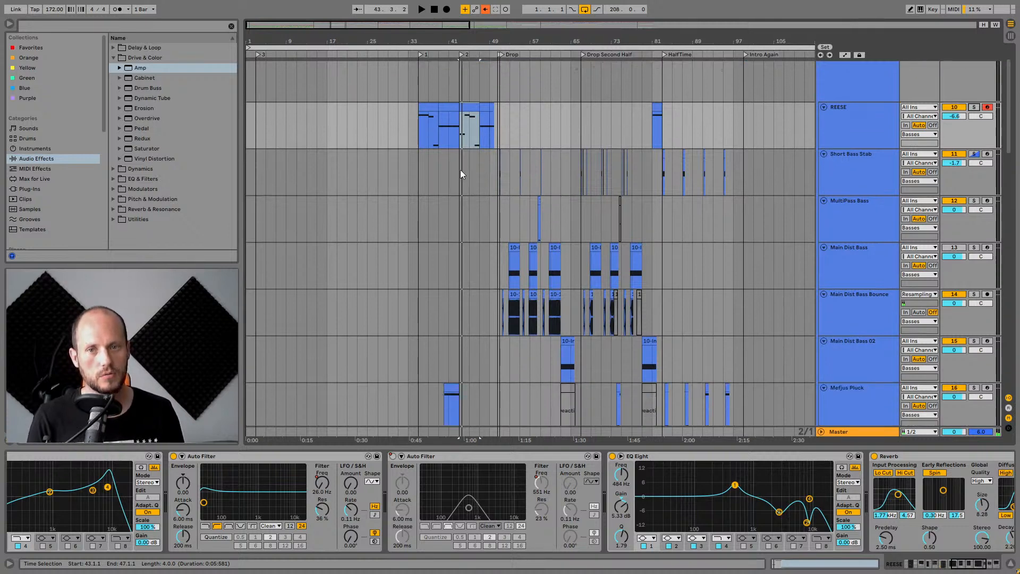
pyautogui.click(460, 170)
pyautogui.press('space')
# Select the Mefjus Pluck clip near bar 40, solo its track and audition it.
pyautogui.scroll(-4, 478, 329)
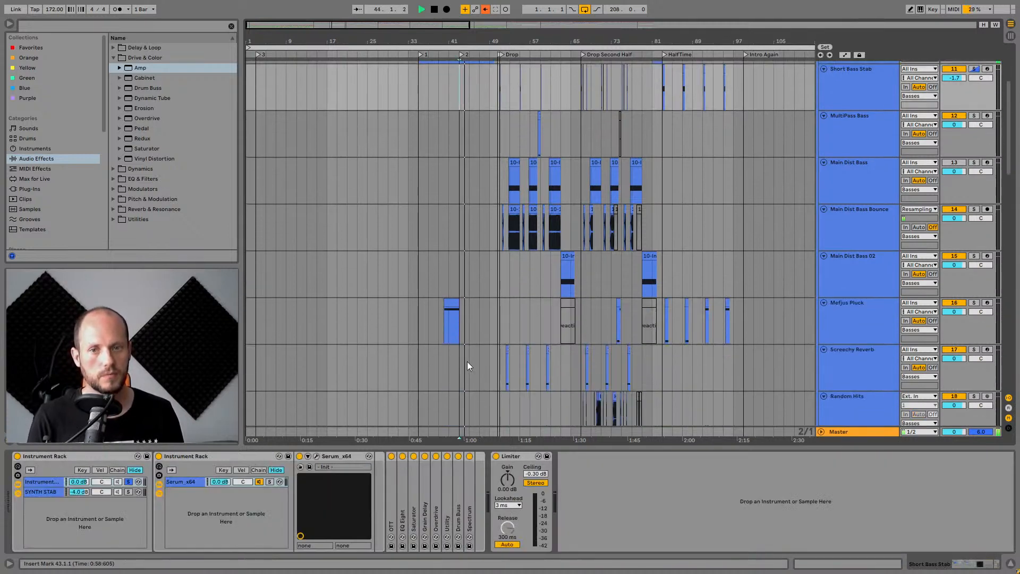
pyautogui.click(452, 324)
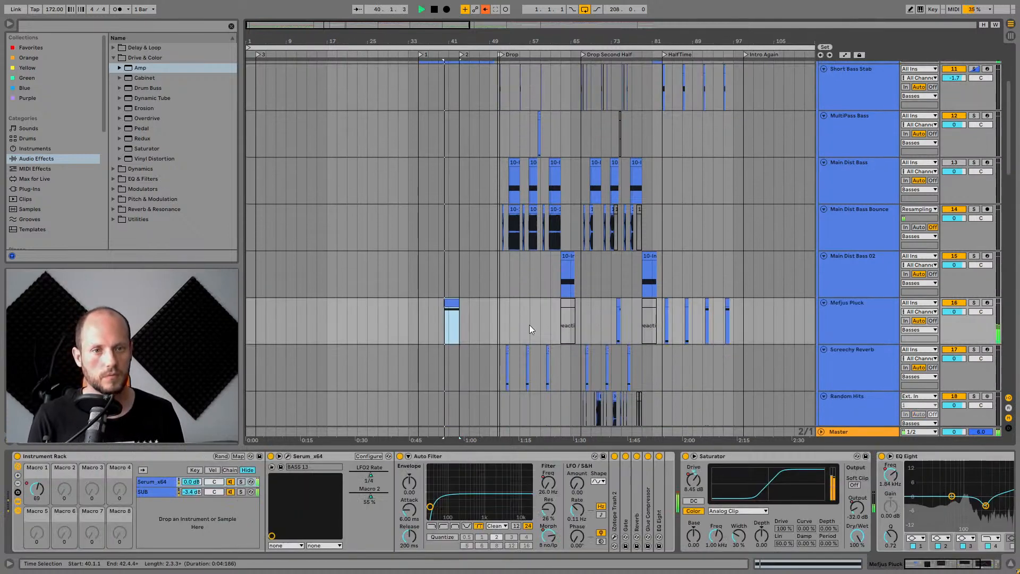
pyautogui.click(974, 303)
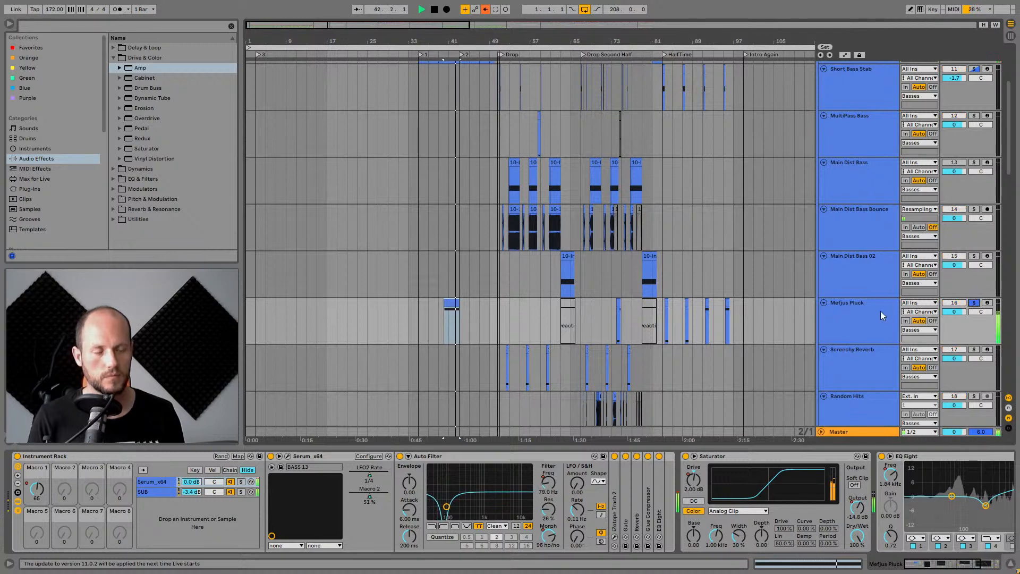
pyautogui.press('space')
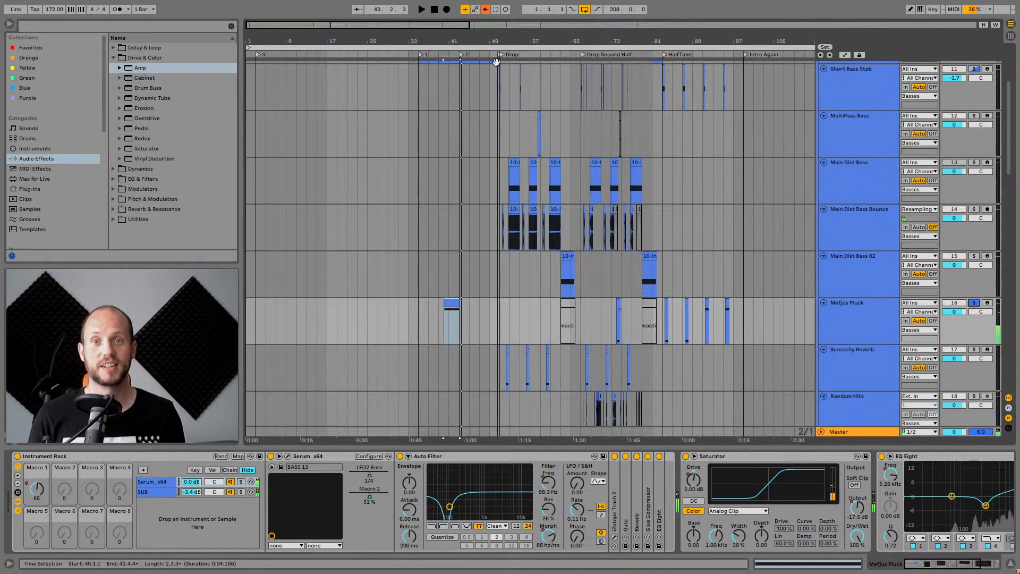
# Play the Mefjus Pluck clip from bar 40.
pyautogui.moveTo(464, 41); pyautogui.dragTo(501, 91)
pyautogui.moveTo(574, 44); pyautogui.dragTo(576, 36)
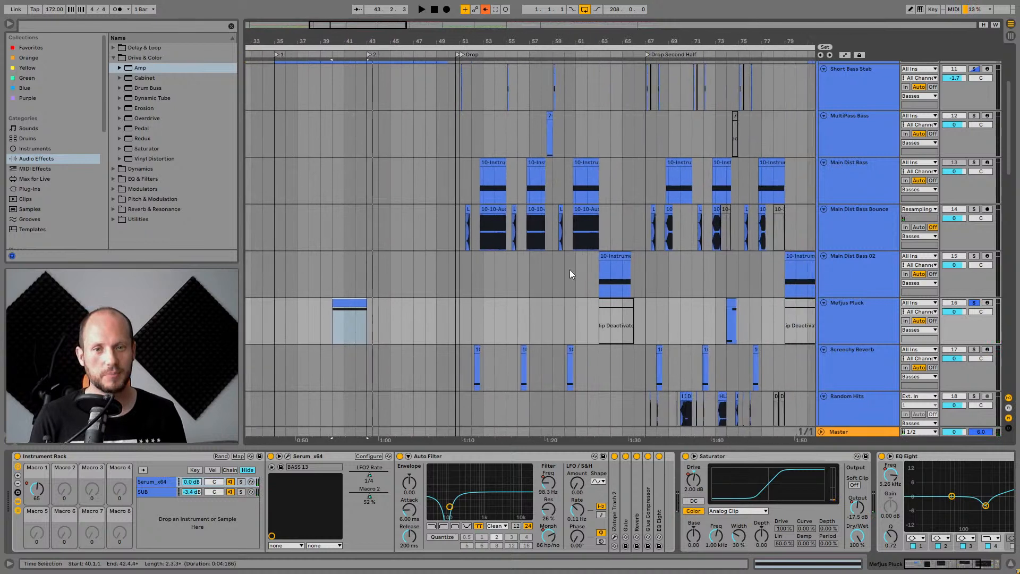
pyautogui.moveTo(742, 44); pyautogui.dragTo(713, 43)
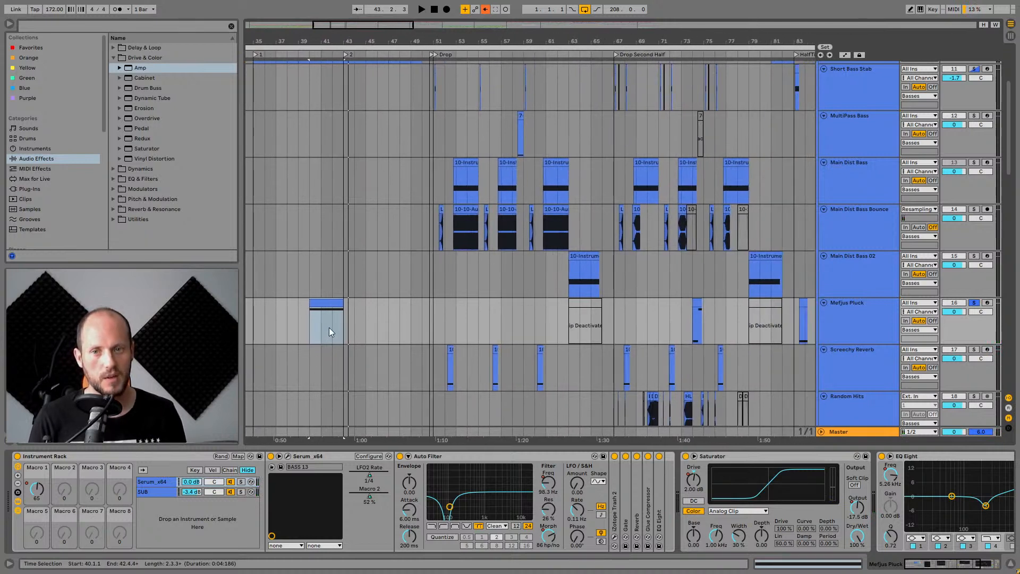
pyautogui.click(328, 304)
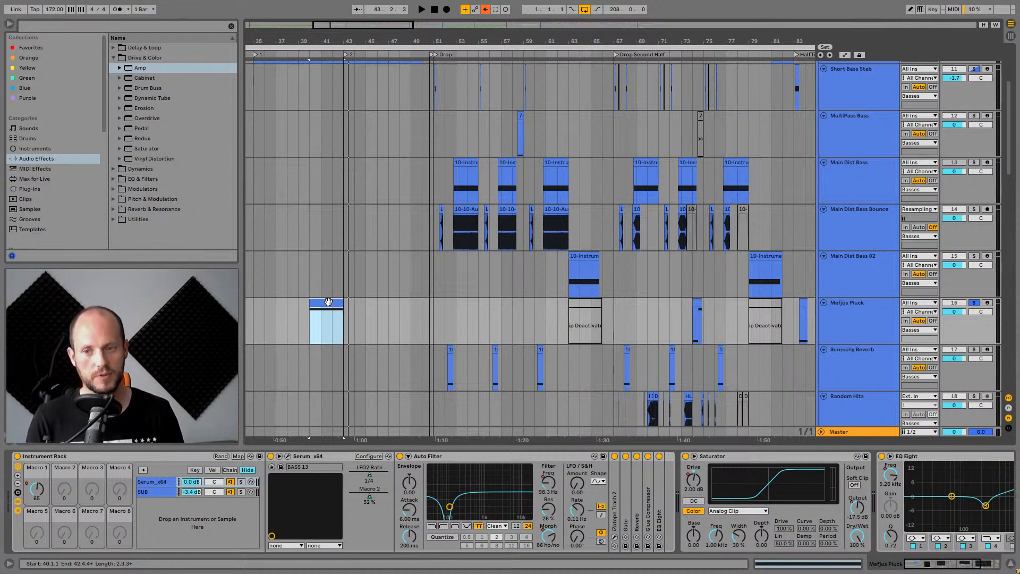
pyautogui.hscroll(-5, 476, 219)
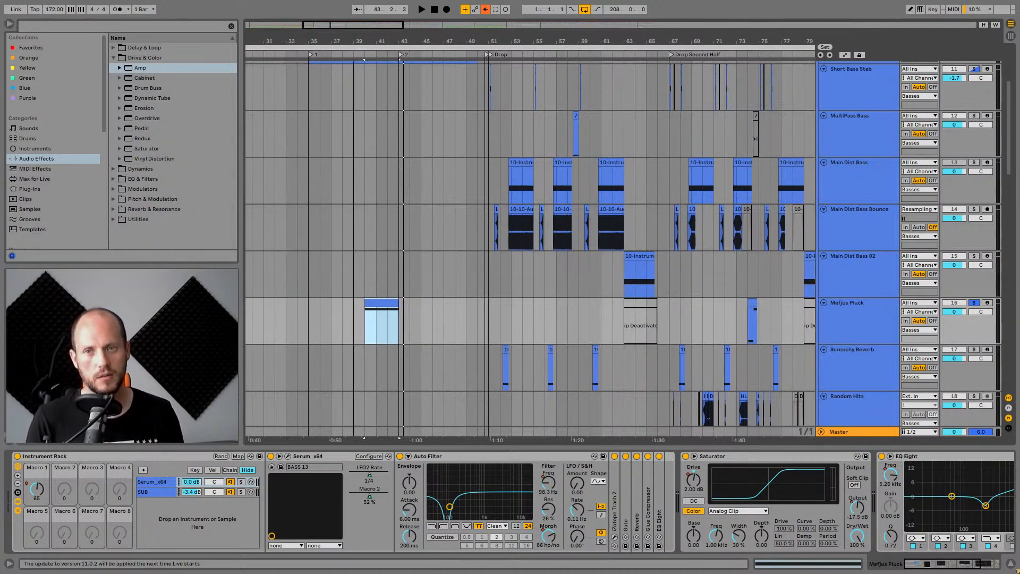
pyautogui.press('space')
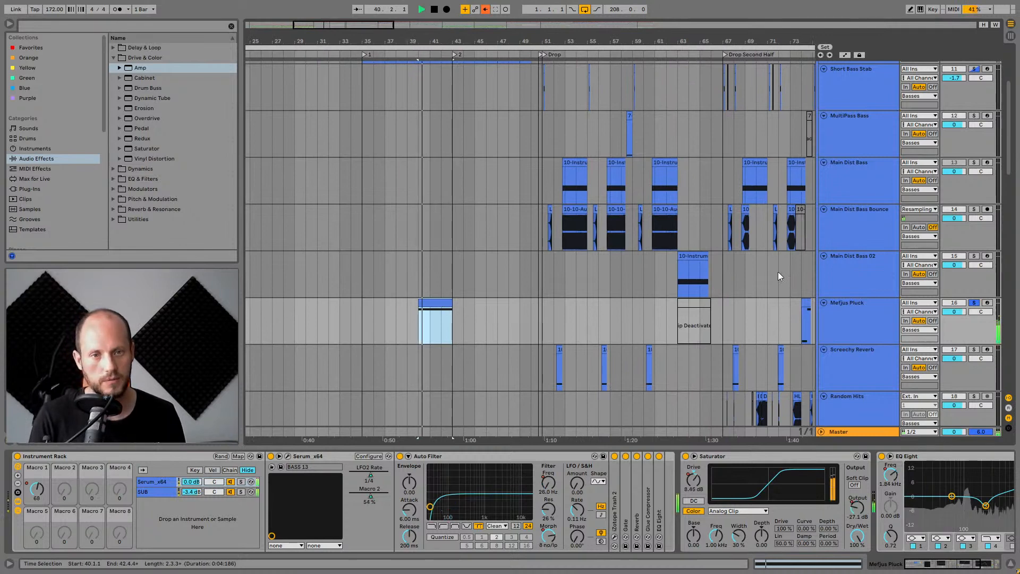
# Audition the Mefjus Pluck clips in the Half Time section from bars 87, 91 and 84.
pyautogui.moveTo(797, 36); pyautogui.dragTo(527, 39)
pyautogui.click(700, 302)
pyautogui.press('space')
pyautogui.click(644, 302)
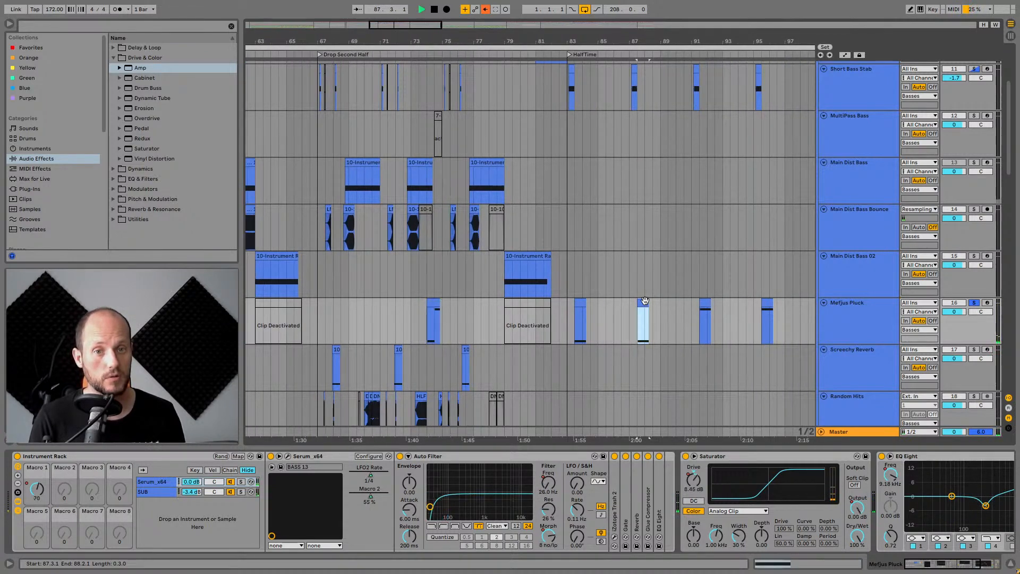
pyautogui.click(704, 303)
pyautogui.press('space')
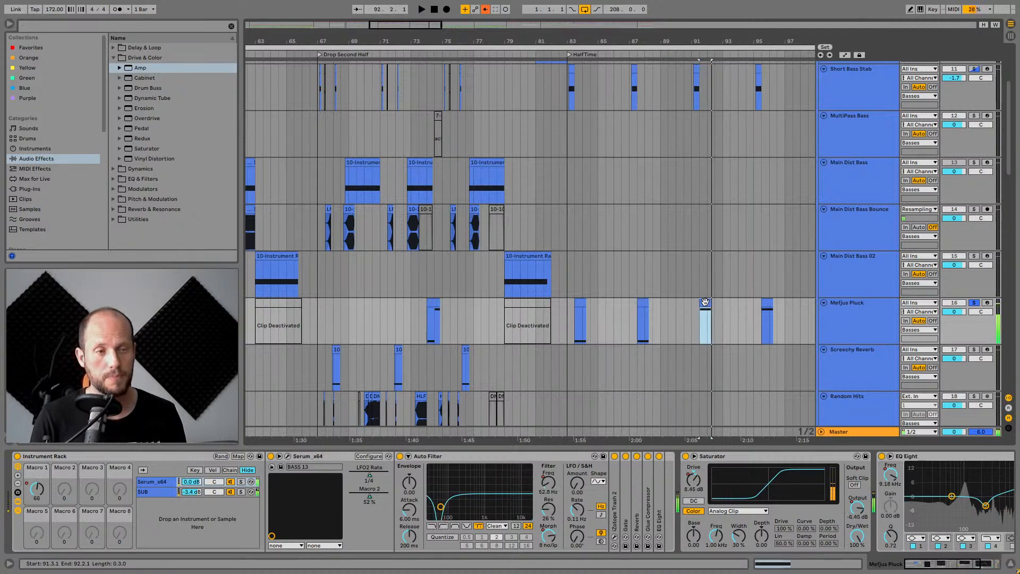
pyautogui.click(583, 304)
pyautogui.press('space')
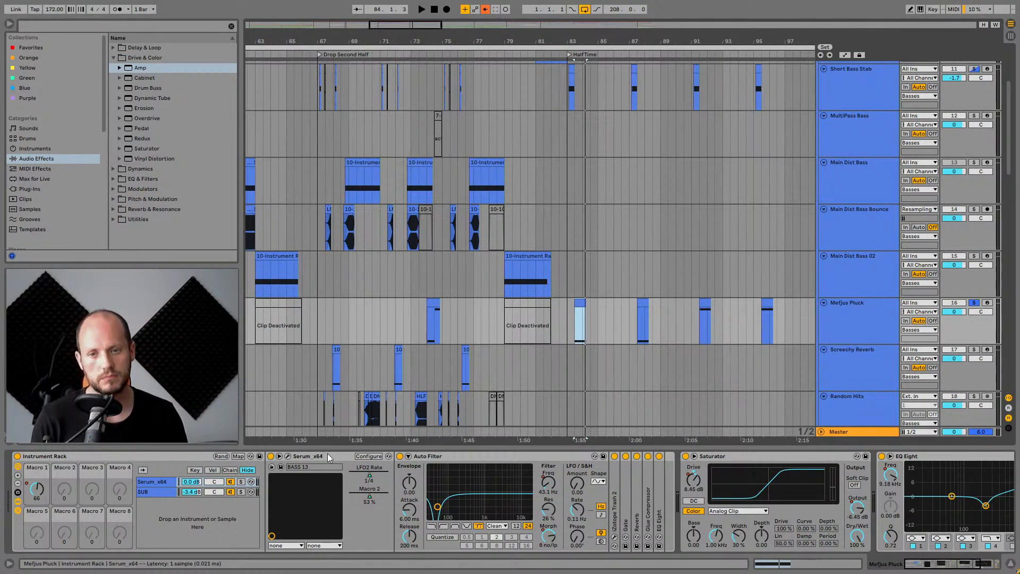
# Play the Mefjus Pluck and solo the SUB and Serum chains in its Instrument Rack to audition each layer.
pyautogui.click(449, 458)
pyautogui.press('space')
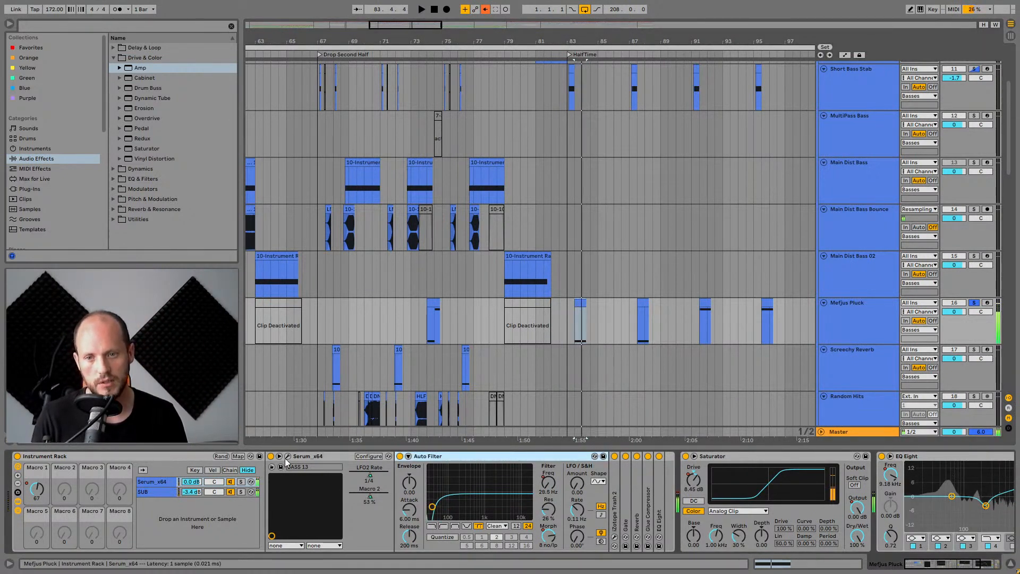
pyautogui.click(152, 484)
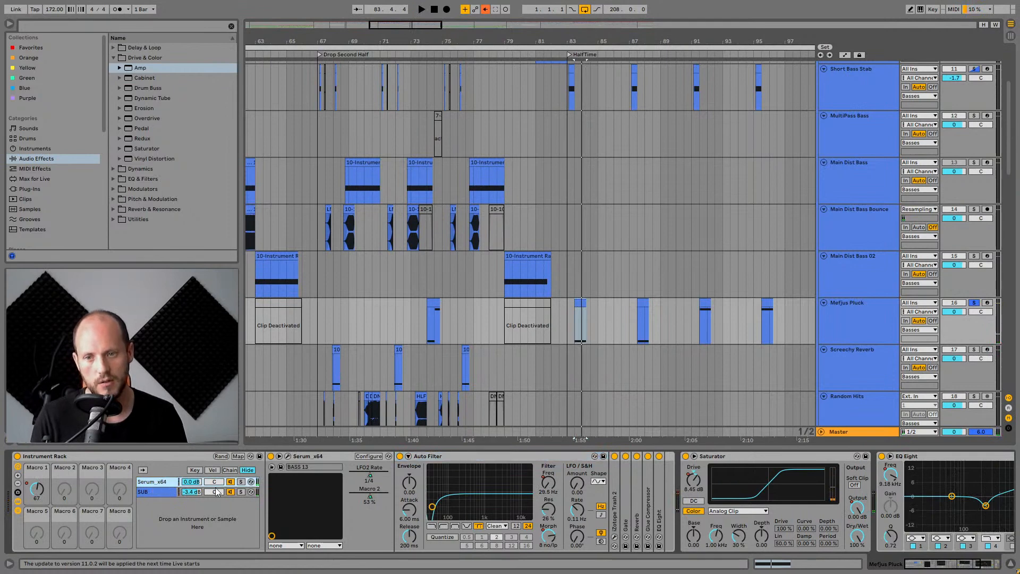
pyautogui.click(241, 491)
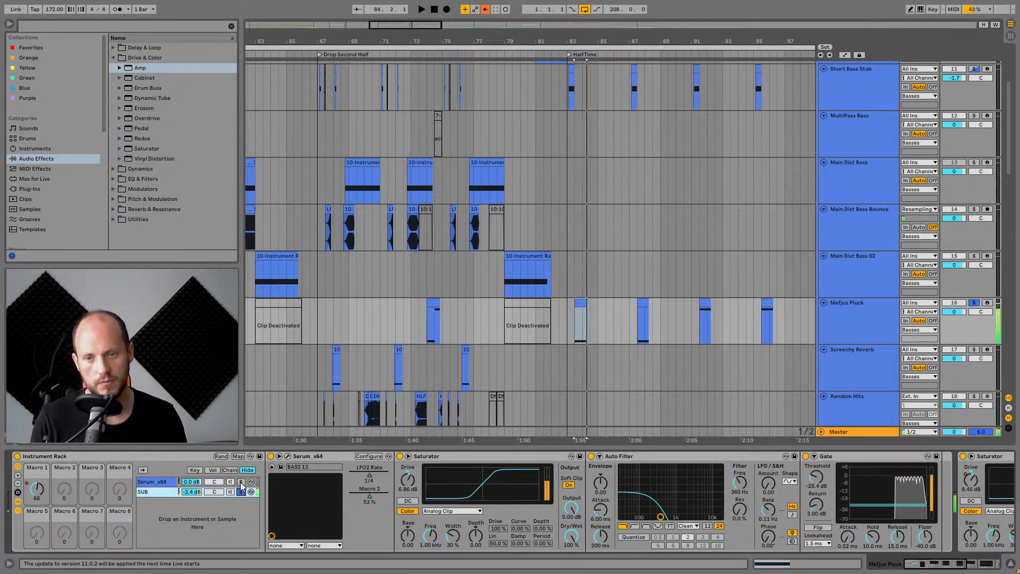
pyautogui.click(241, 482)
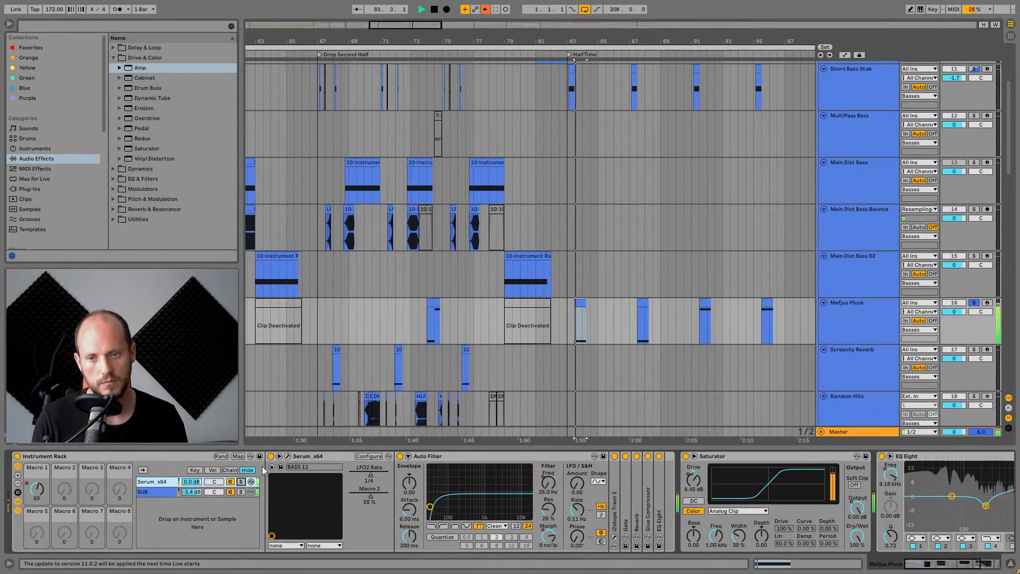
pyautogui.click(241, 481)
# Open the Serum plugin window and inspect oscillator B's wavetable and the LFO 2 shape.
pyautogui.hotkey('ctrl', 'alt', 'p')
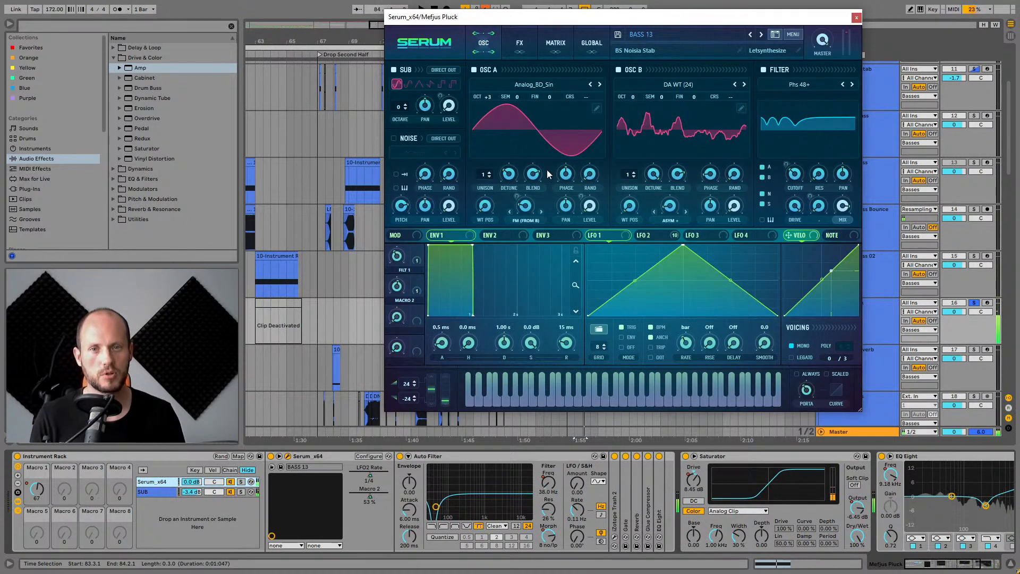
pyautogui.click(701, 128)
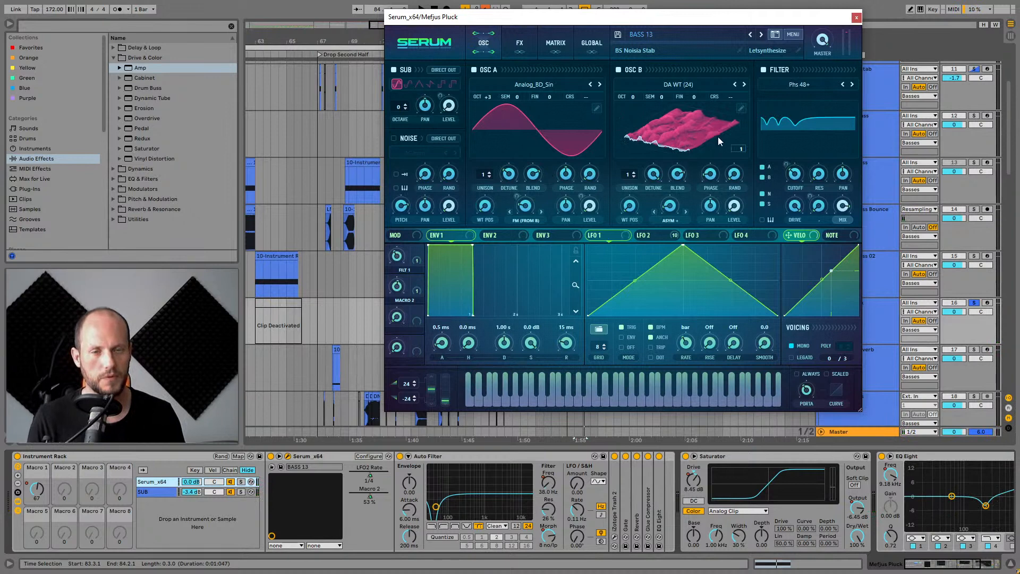
pyautogui.click(723, 120)
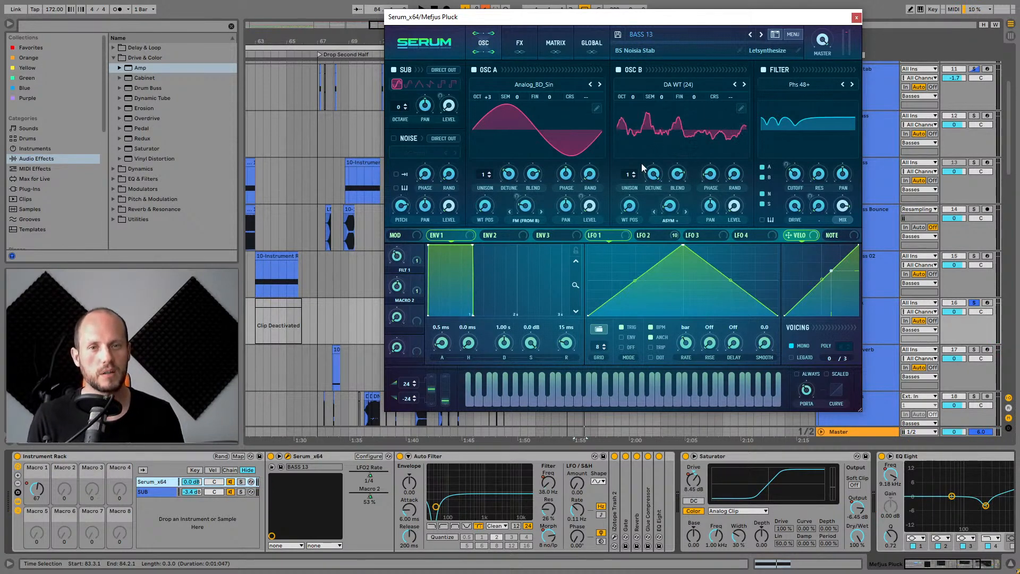
pyautogui.click(716, 122)
pyautogui.click(687, 137)
pyautogui.click(687, 135)
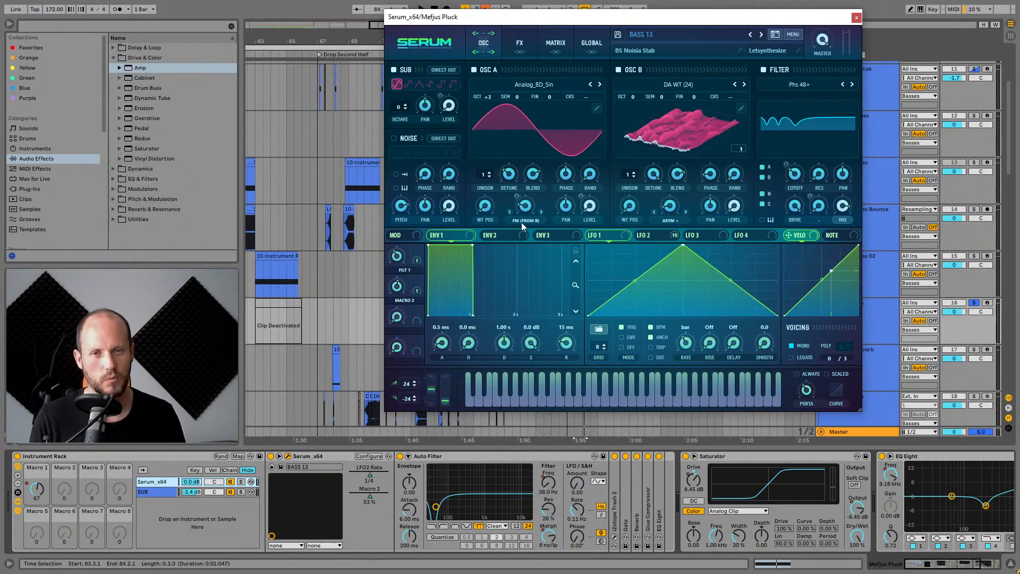
pyautogui.click(642, 235)
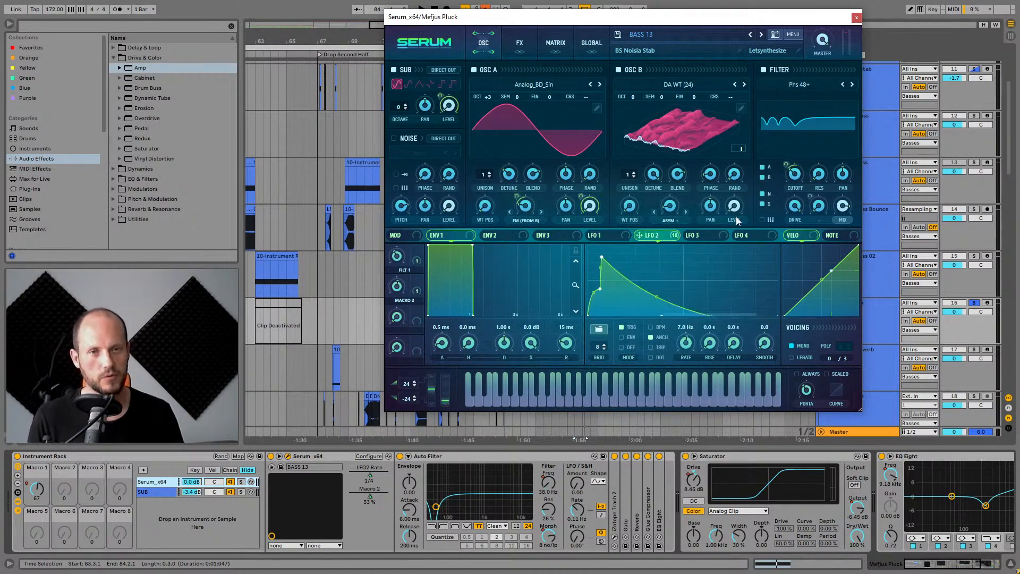
# Toggle Serum's filter and sub oscillator off and on while playing to compare the sound.
pyautogui.press('space')
pyautogui.click(764, 70)
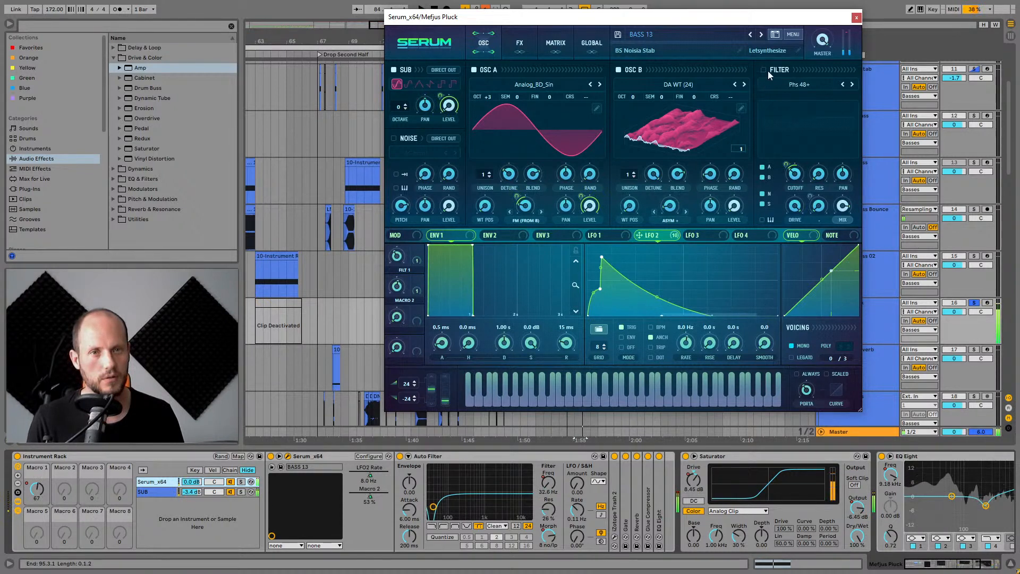
pyautogui.click(764, 69)
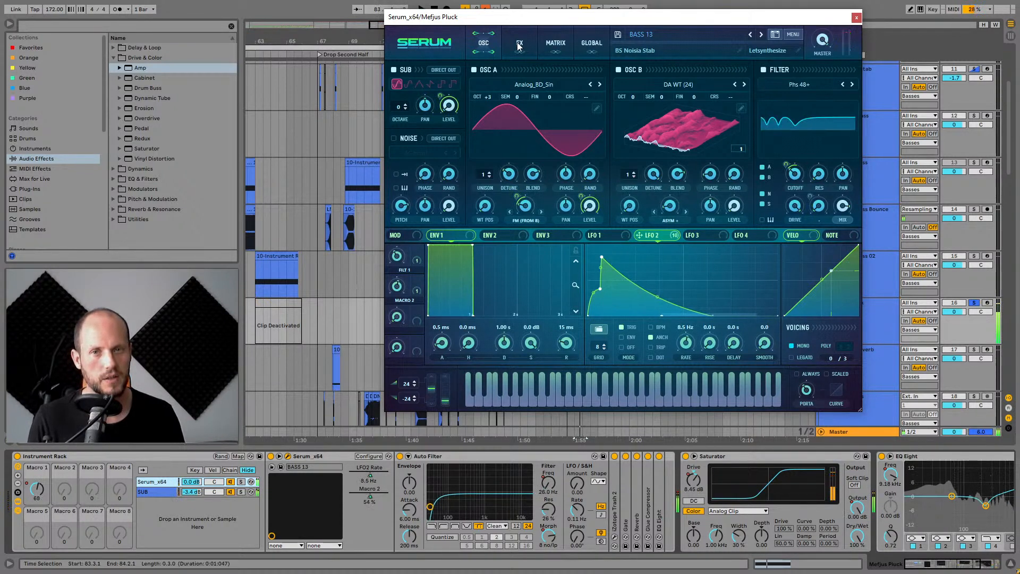
pyautogui.click(394, 70)
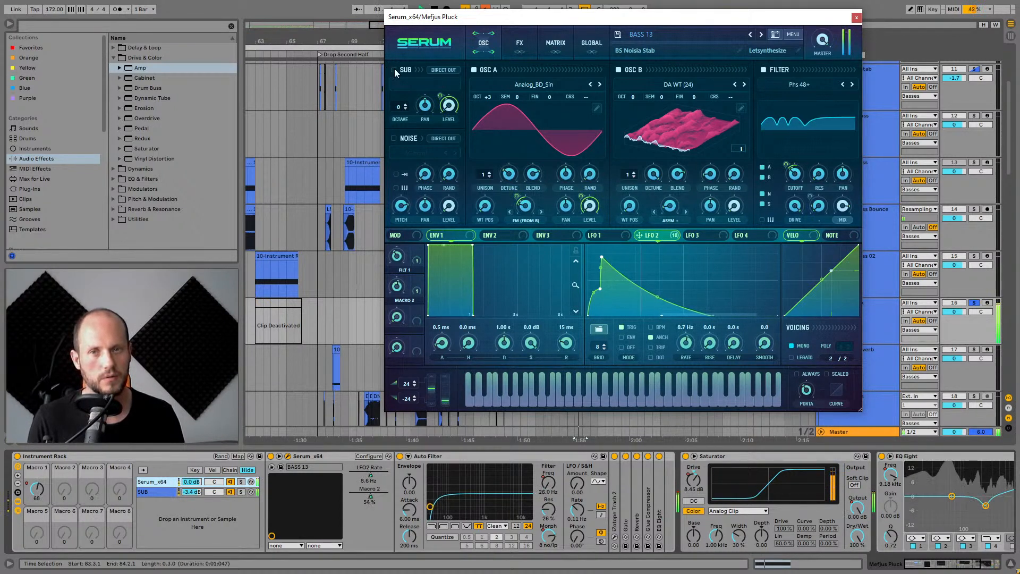
pyautogui.click(393, 70)
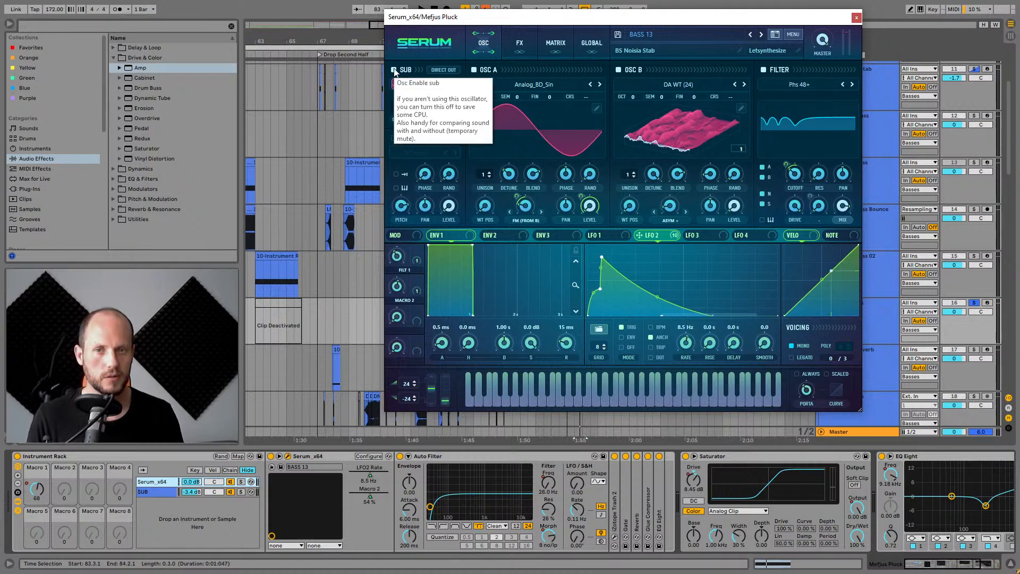
pyautogui.press('space')
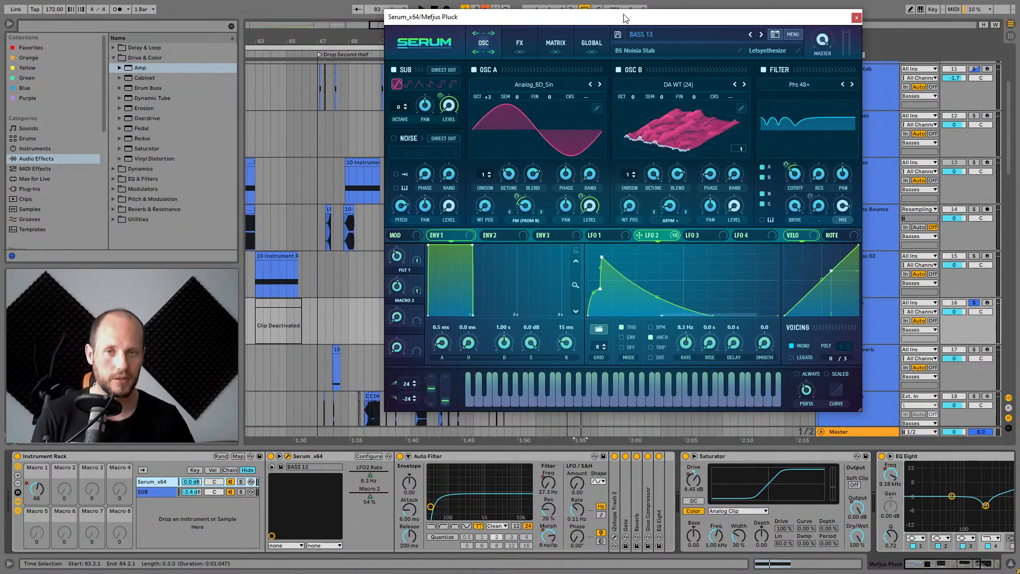
pyautogui.press('space')
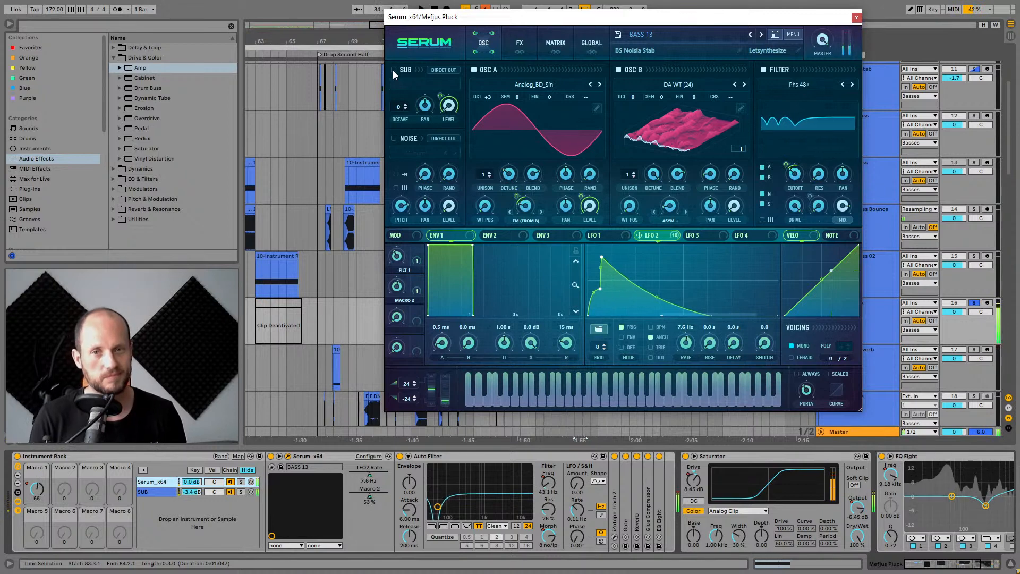
pyautogui.click(393, 70)
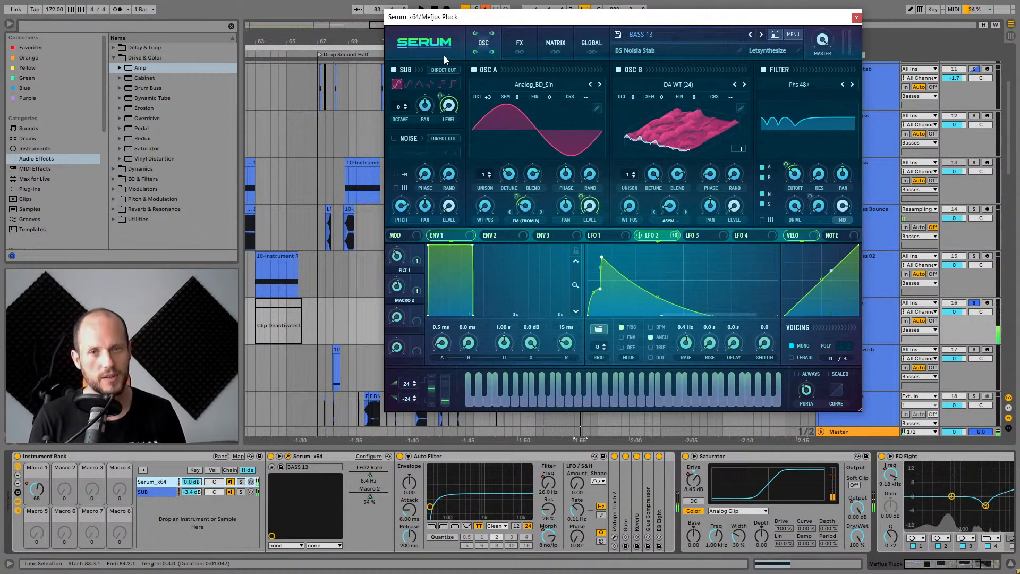
# Switch to Serum's FX page, toggle the filter effect off and on during playback, and close the plugin window.
pyautogui.click(523, 41)
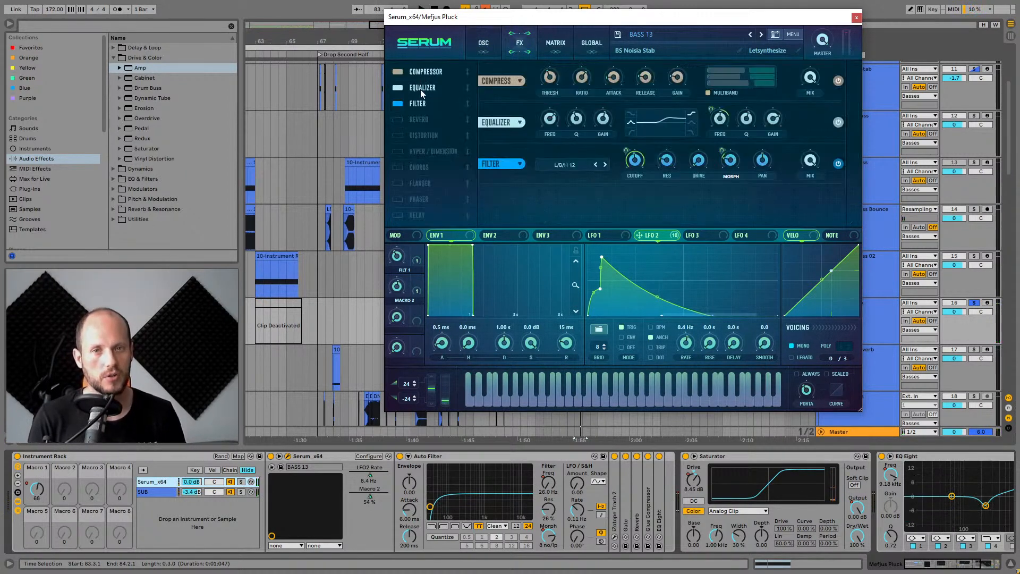
pyautogui.click(839, 165)
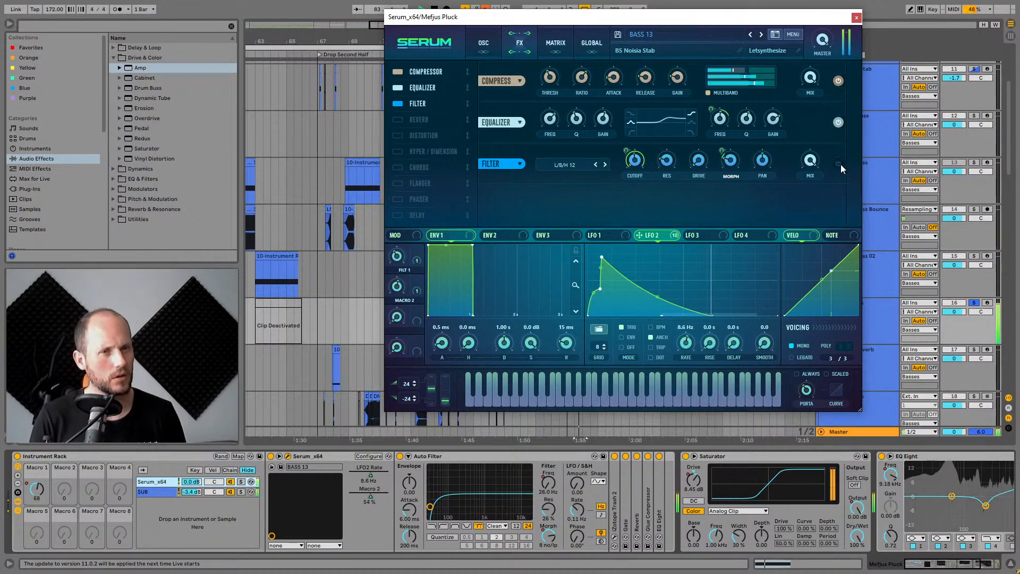
pyautogui.click(839, 164)
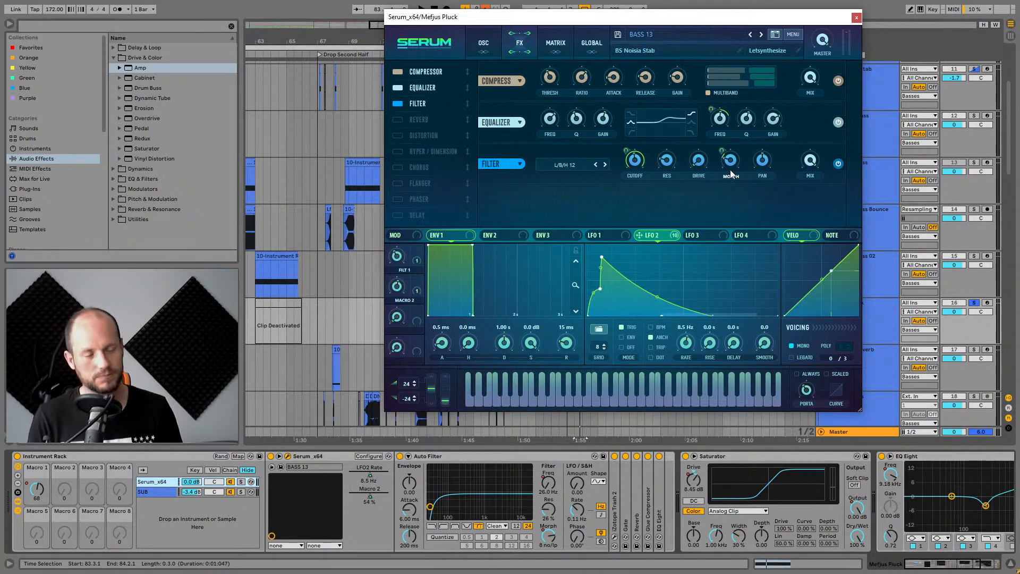
pyautogui.moveTo(731, 174)
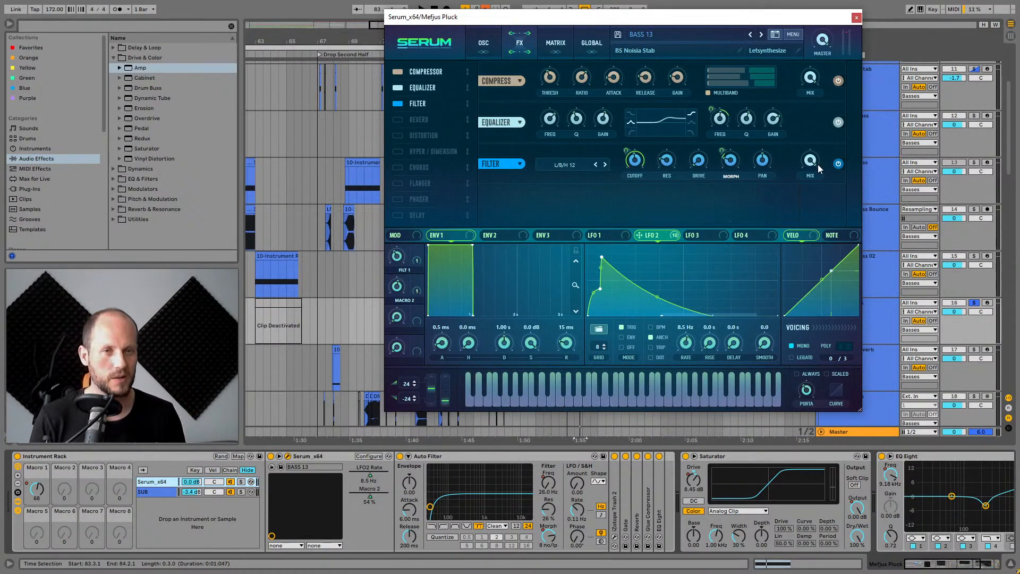
pyautogui.press('space')
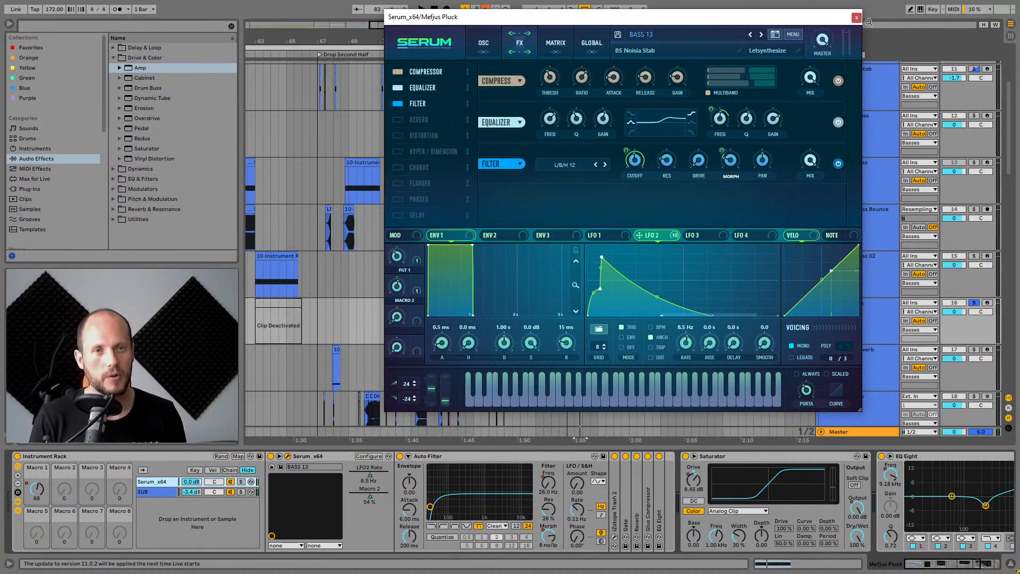
pyautogui.click(855, 19)
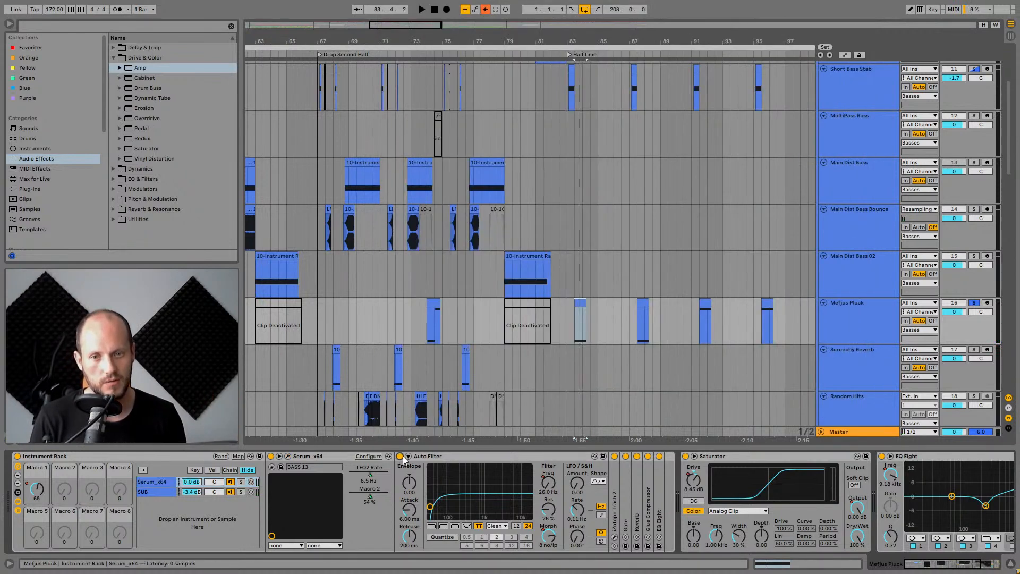
# Toggle the iZotope Trash 2, Gate, Reverb, Glue Compressor and EQ Eight devices off and on while playing to compare.
pyautogui.click(614, 456)
pyautogui.click(637, 457)
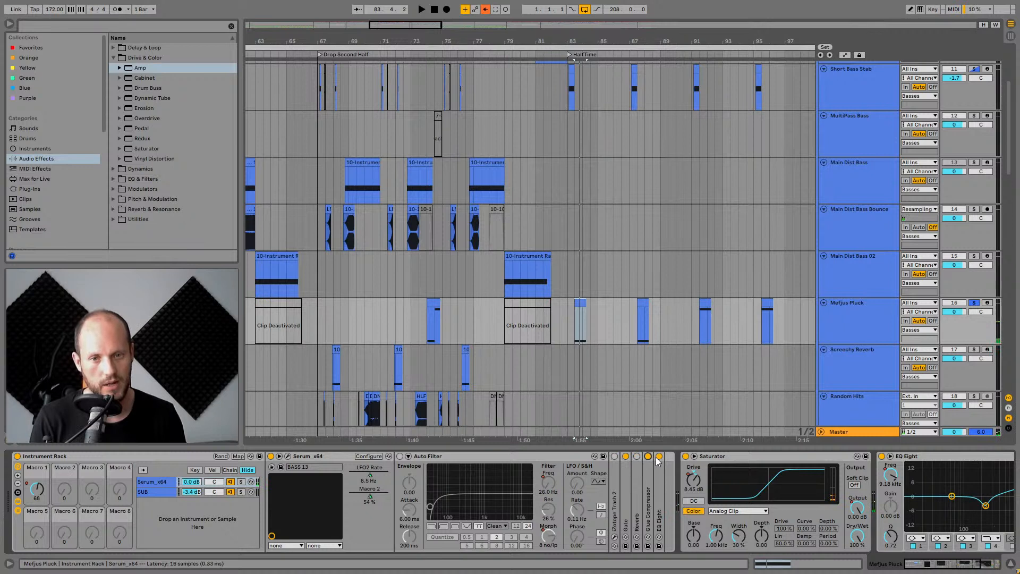
pyautogui.click(625, 456)
pyautogui.press('space')
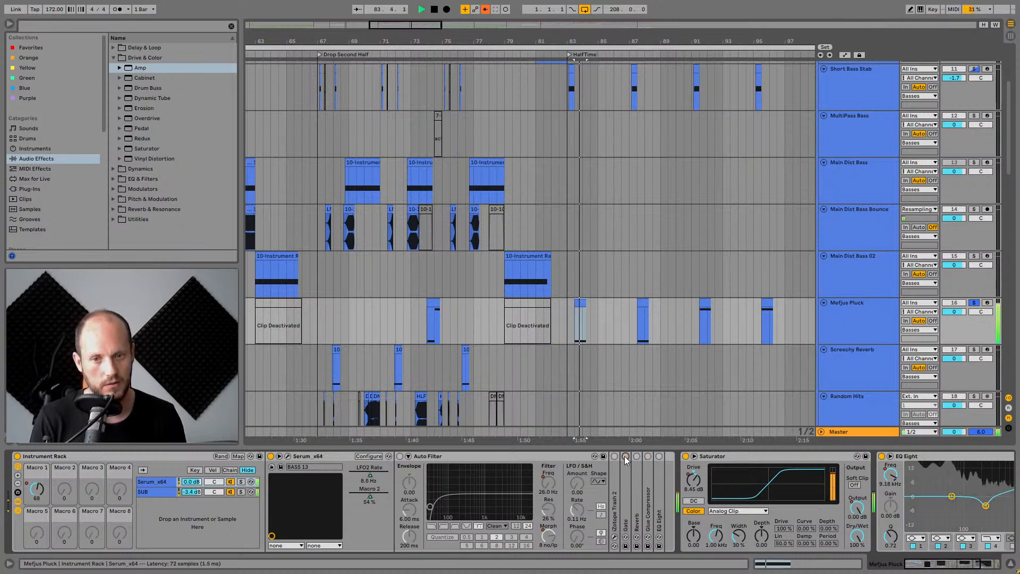
pyautogui.press('space')
pyautogui.click(615, 456)
pyautogui.click(625, 456)
pyautogui.click(637, 456)
pyautogui.click(658, 456)
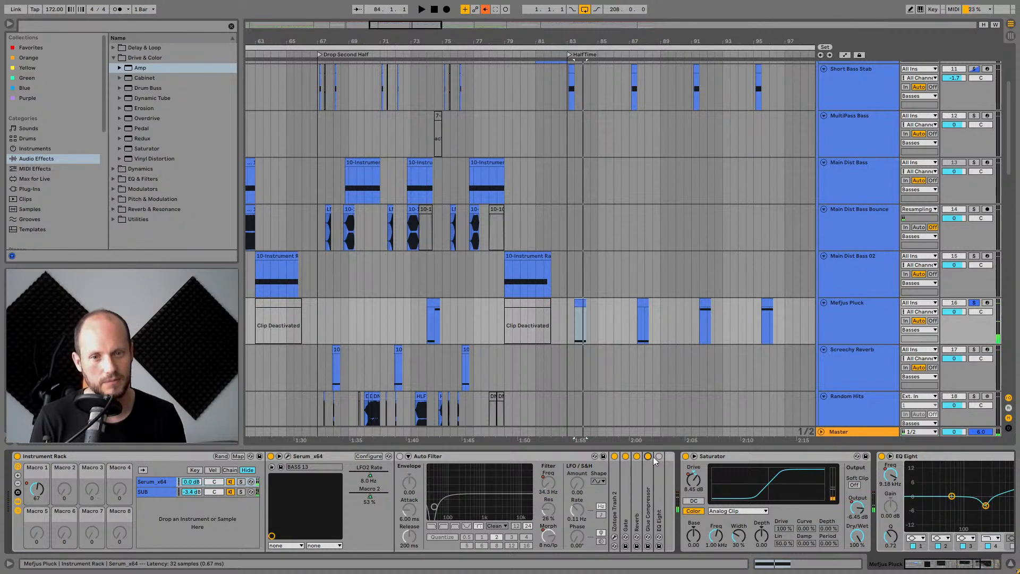
pyautogui.click(648, 456)
pyautogui.press('space')
# Expand the iZotope Trash 2 device and open its plugin window to inspect its multiband distortion stages.
pyautogui.press('space')
pyautogui.doubleClick(614, 482)
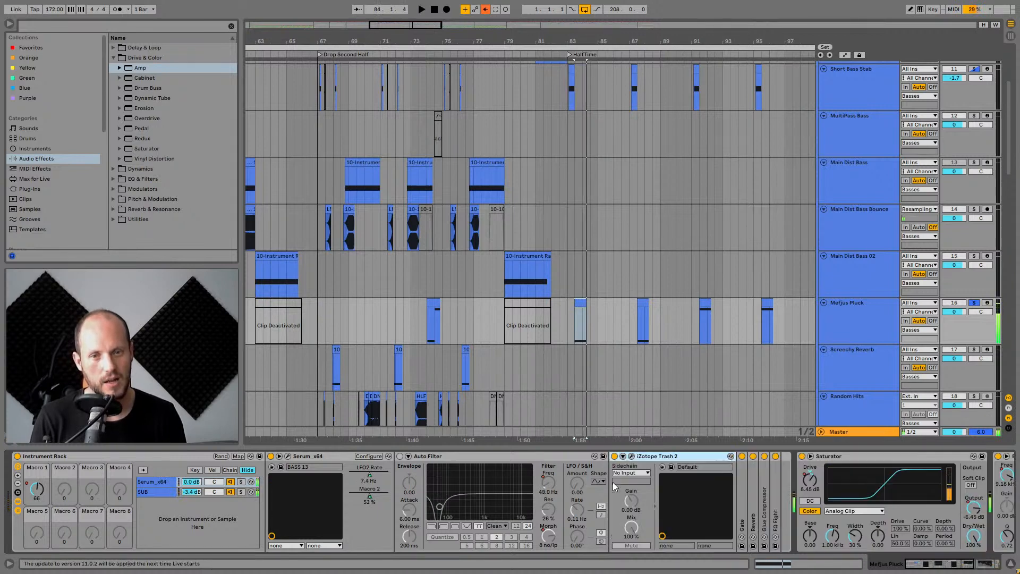
pyautogui.click(414, 459)
pyautogui.press('space')
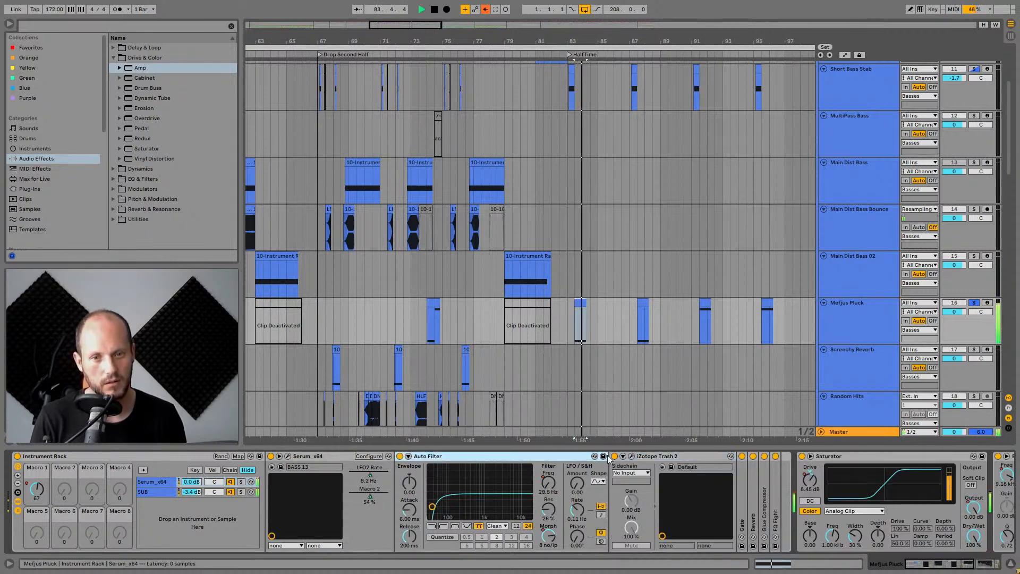
pyautogui.click(631, 456)
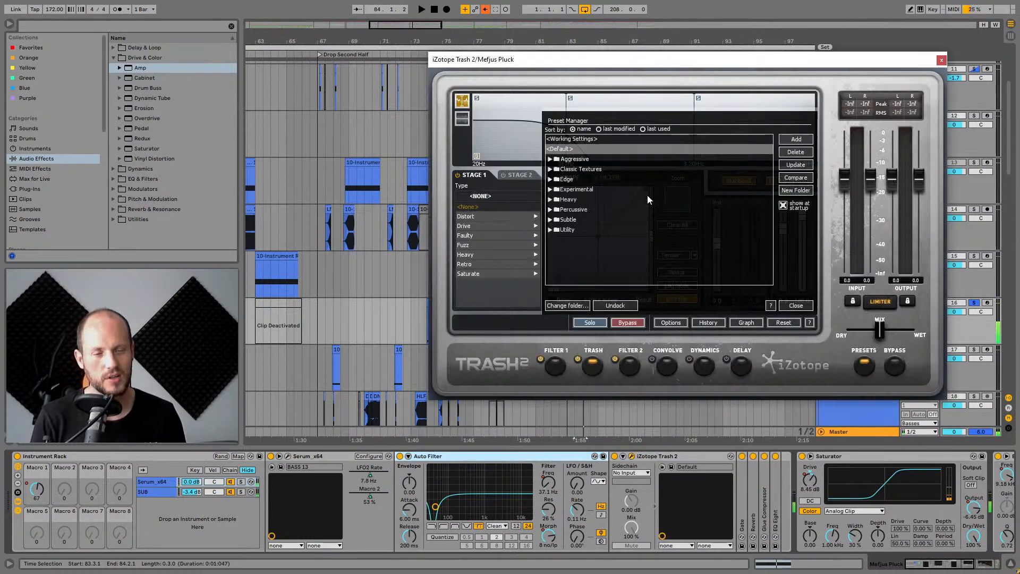
pyautogui.click(785, 308)
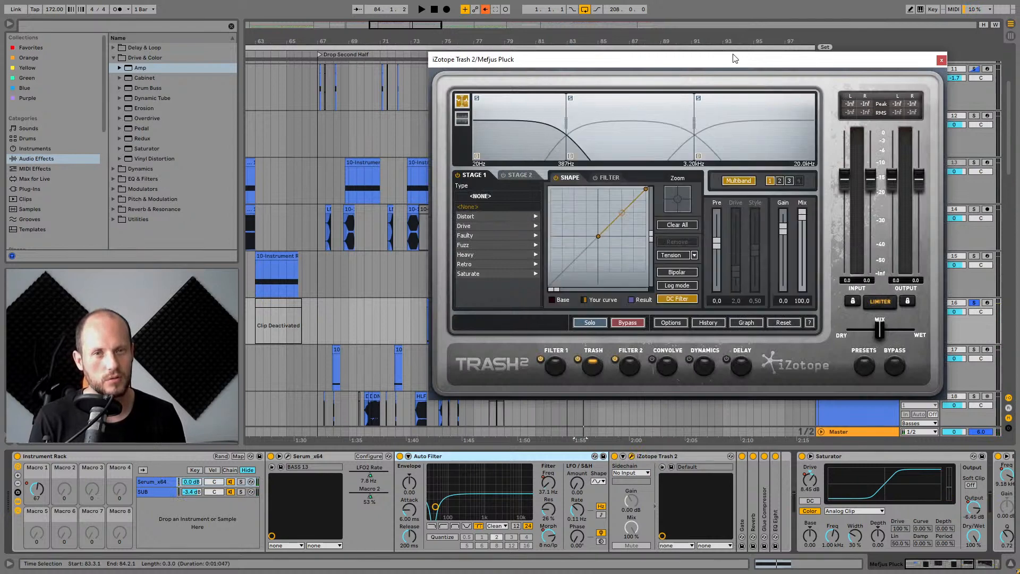
pyautogui.moveTo(755, 59); pyautogui.dragTo(652, 81)
pyautogui.click(521, 158)
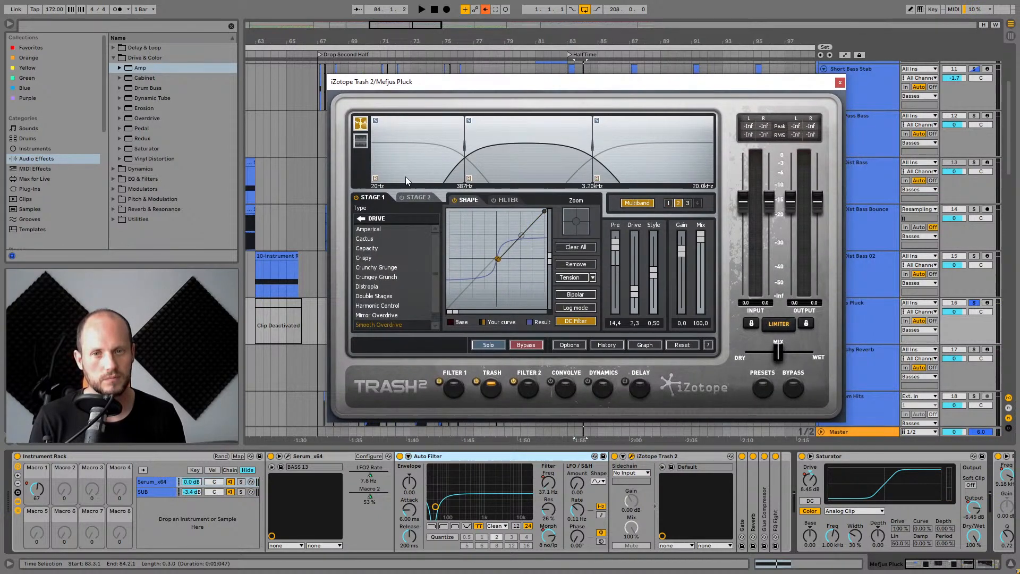
pyautogui.click(408, 175)
pyautogui.click(530, 165)
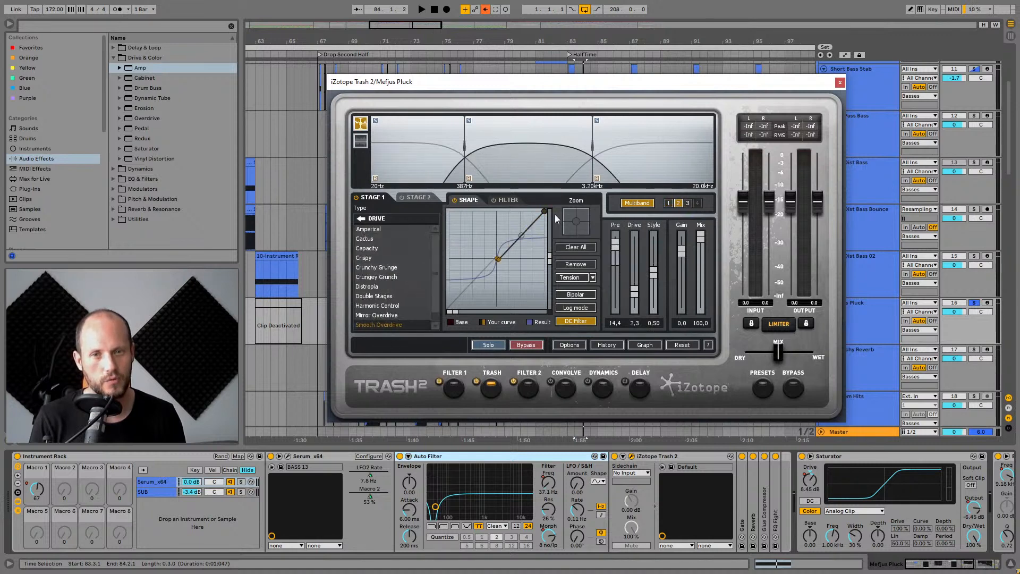
pyautogui.click(642, 155)
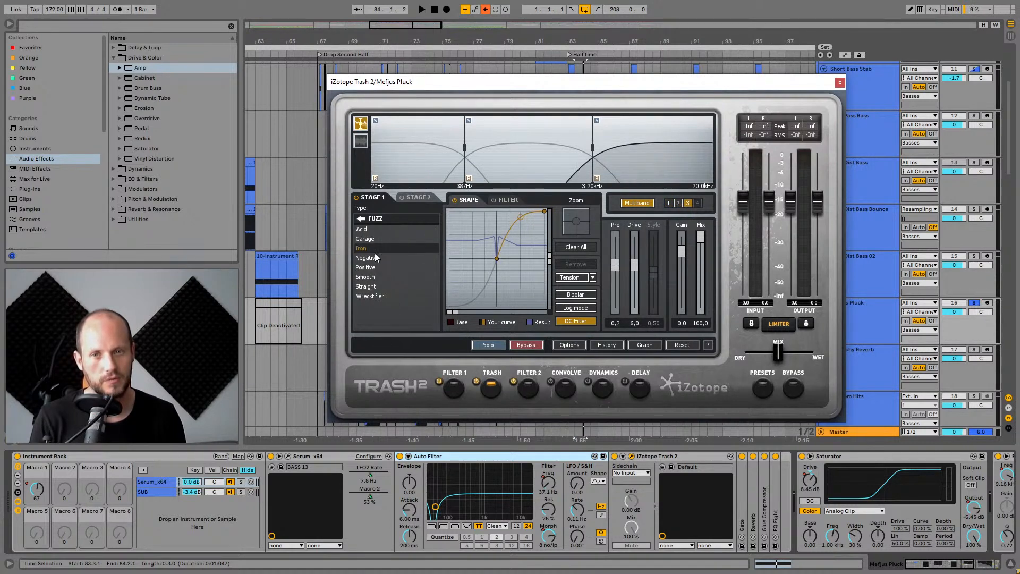
pyautogui.click(841, 83)
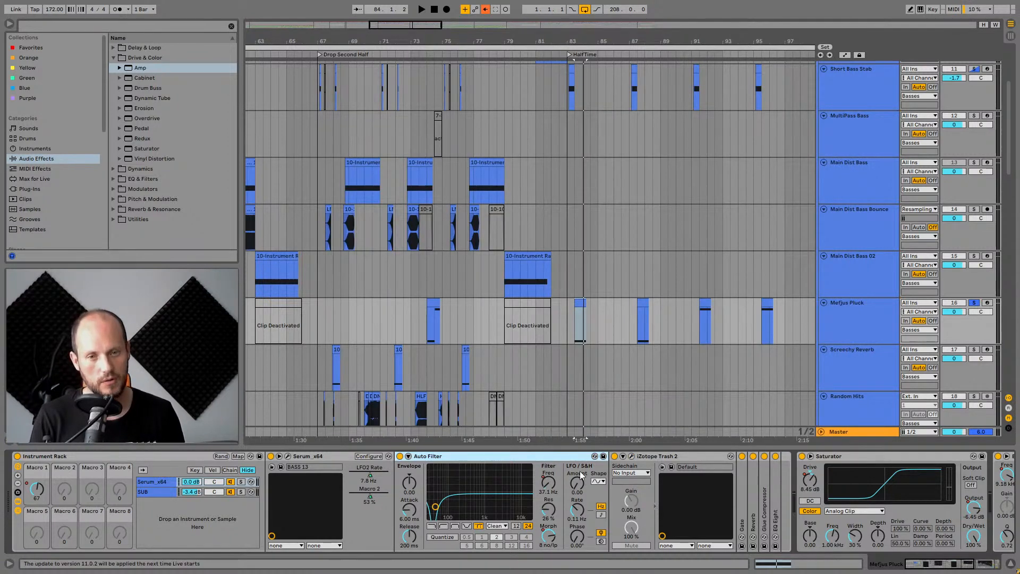
# Play the pluck, expand the Gate device and scroll along the track's device chain.
pyautogui.press('space')
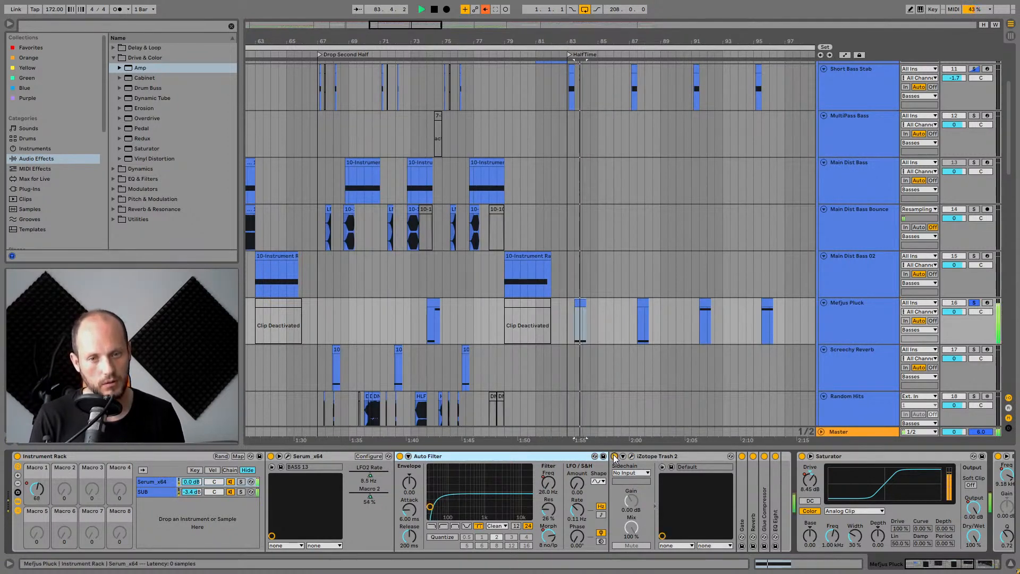
pyautogui.doubleClick(745, 481)
pyautogui.moveTo(943, 571); pyautogui.dragTo(979, 570)
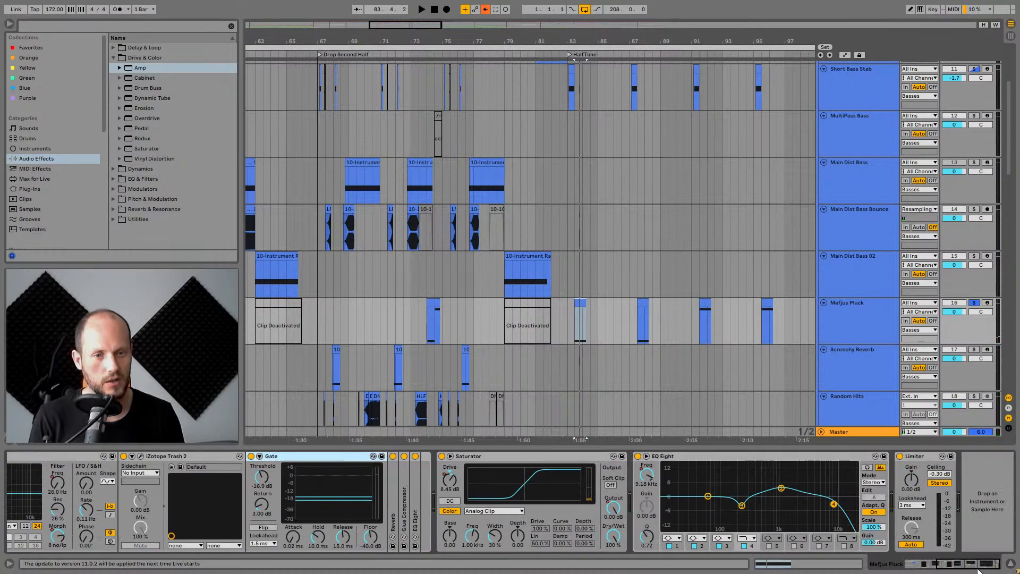
# Expand the Reverb, Glue Compressor and EQ Eight devices in the pluck's chain and scroll along it.
pyautogui.doubleClick(394, 492)
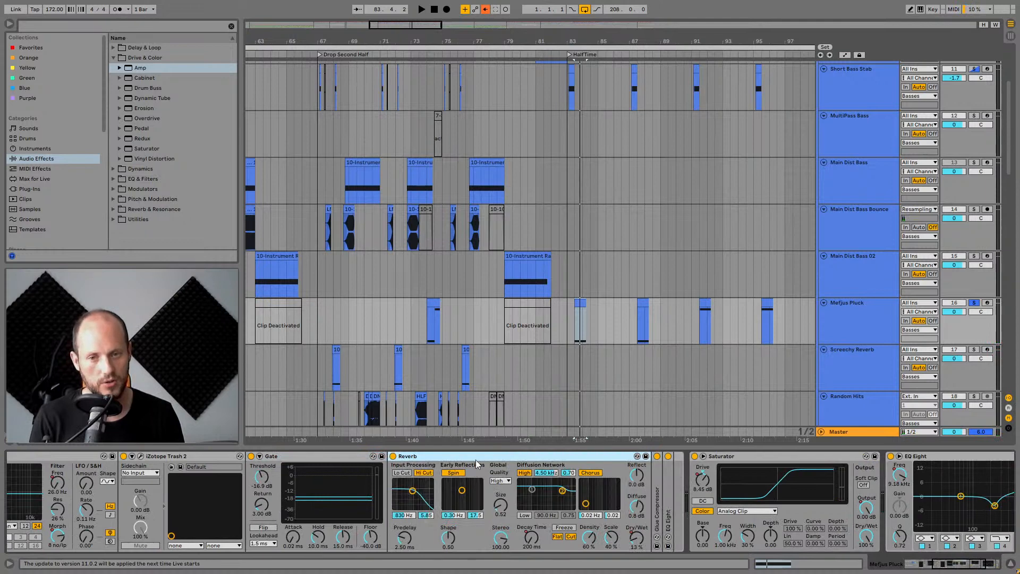
pyautogui.doubleClick(656, 503)
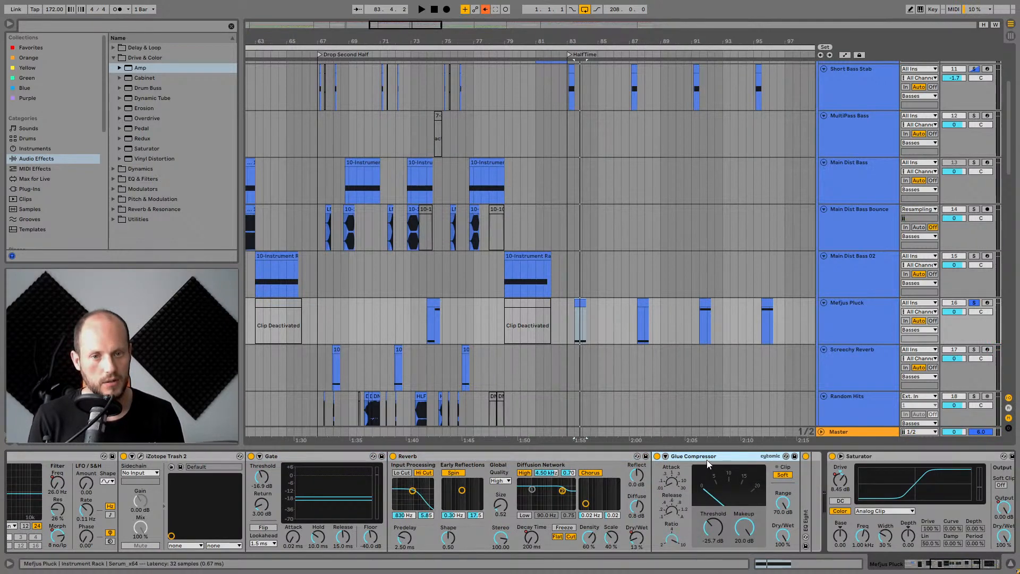
pyautogui.doubleClick(804, 491)
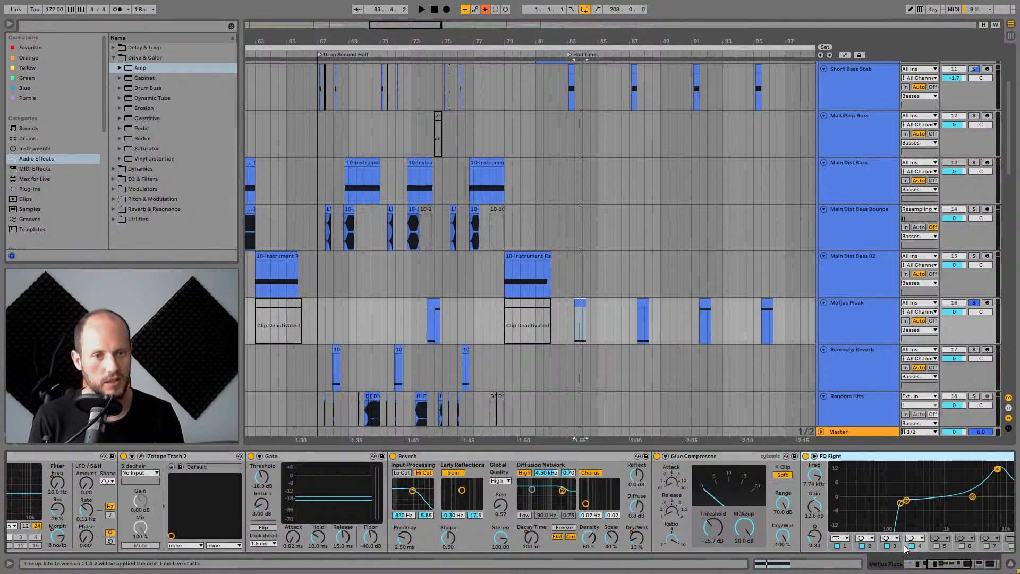
pyautogui.click(945, 566)
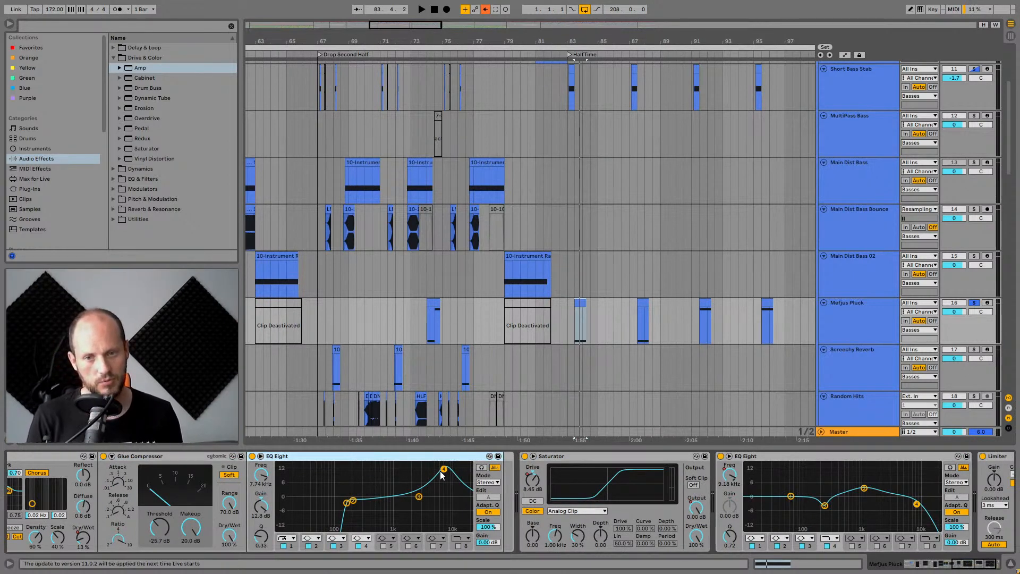
# Toggle the first EQ Eight off and on while the pluck plays to compare.
pyautogui.press('space')
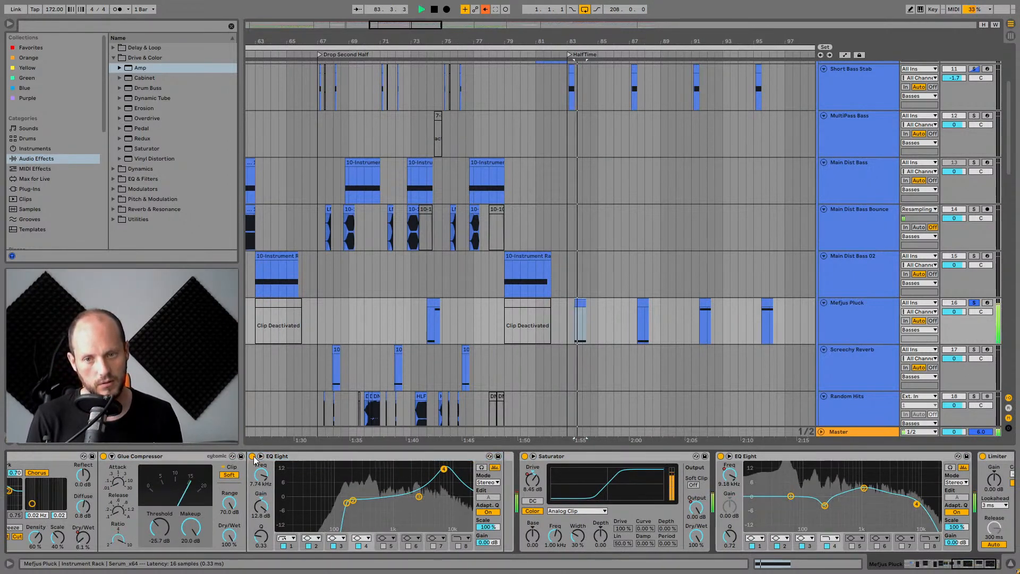
pyautogui.click(253, 457)
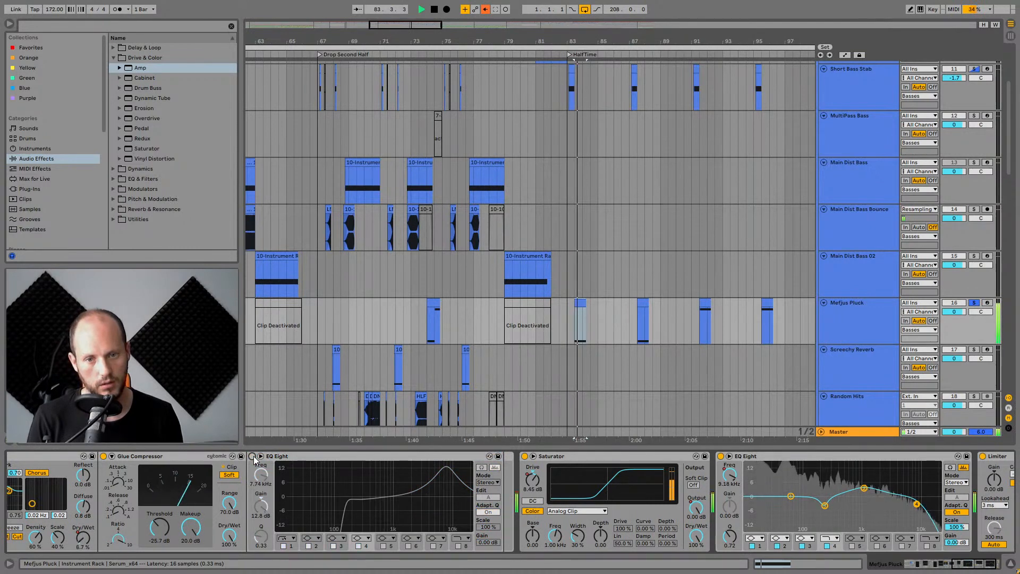
pyautogui.click(253, 456)
pyautogui.press('space')
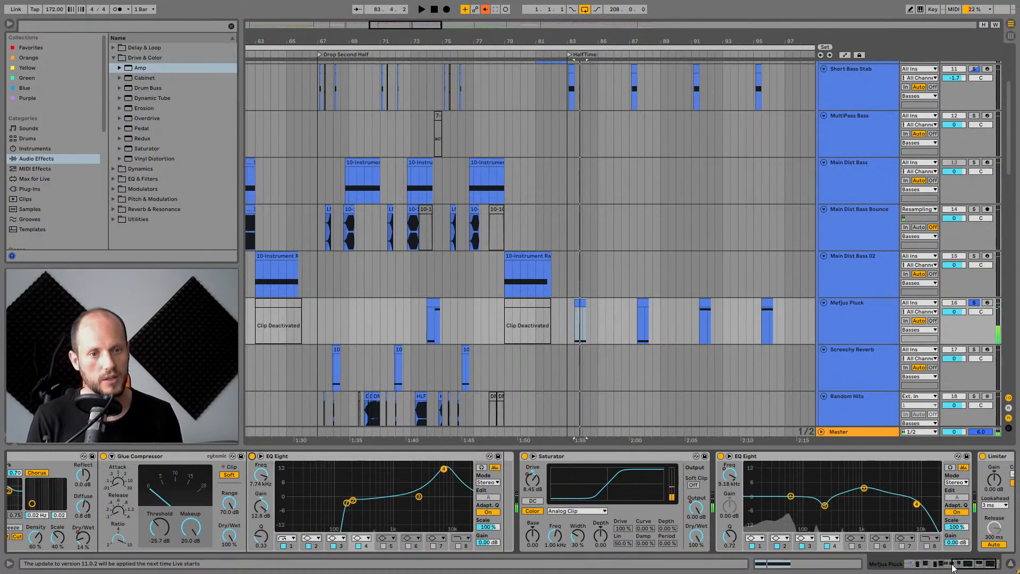
# Zoom out the arrangement and play the pluck clip near bar 41.
pyautogui.moveTo(952, 567); pyautogui.dragTo(906, 565)
pyautogui.moveTo(399, 42); pyautogui.dragTo(708, 11)
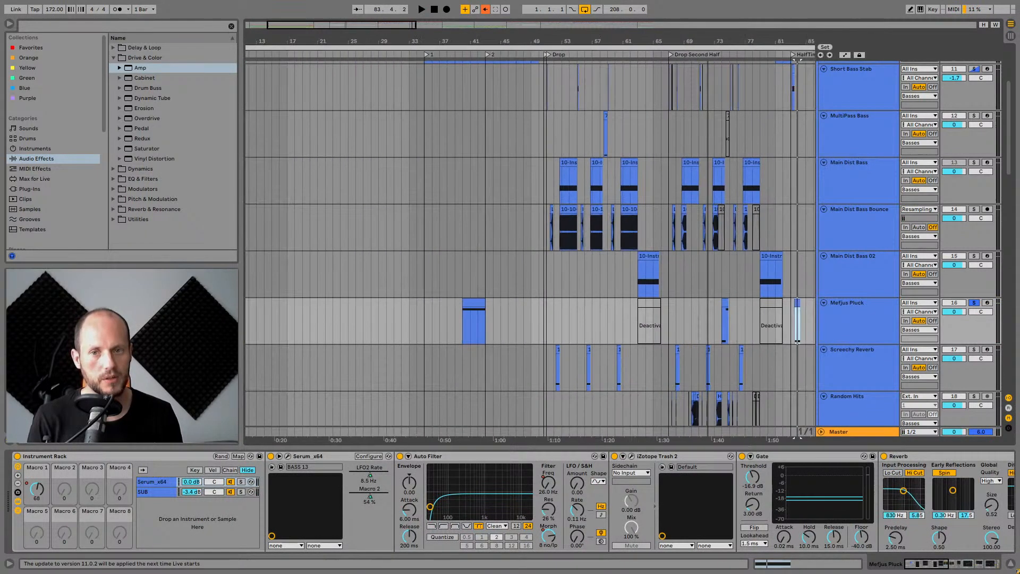
pyautogui.click(467, 301)
pyautogui.press('space')
pyautogui.click(853, 304)
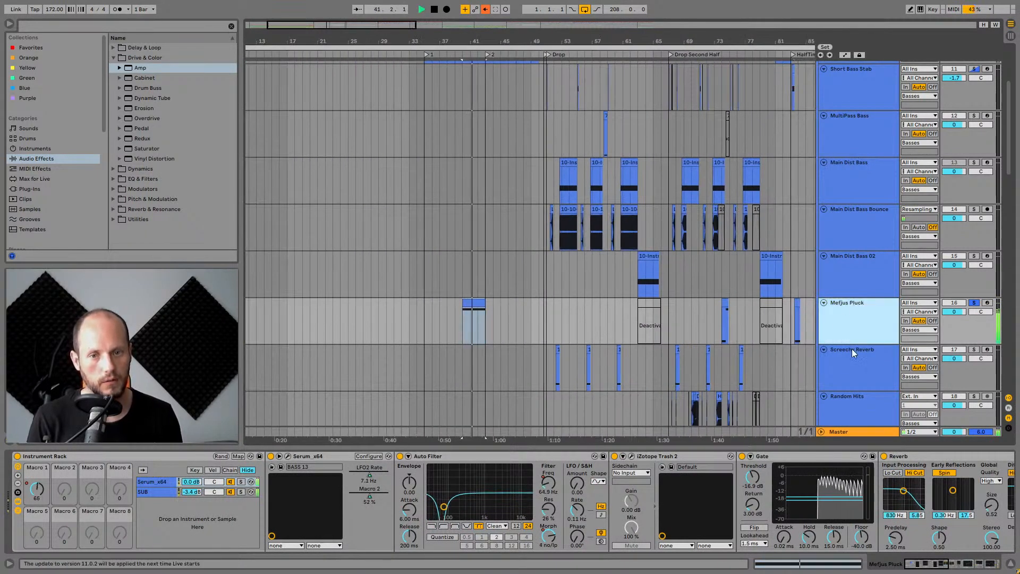
pyautogui.press('space')
# Show the pluck track's automation lanes and play from the start of its clip near bar 40.
pyautogui.click(940, 566)
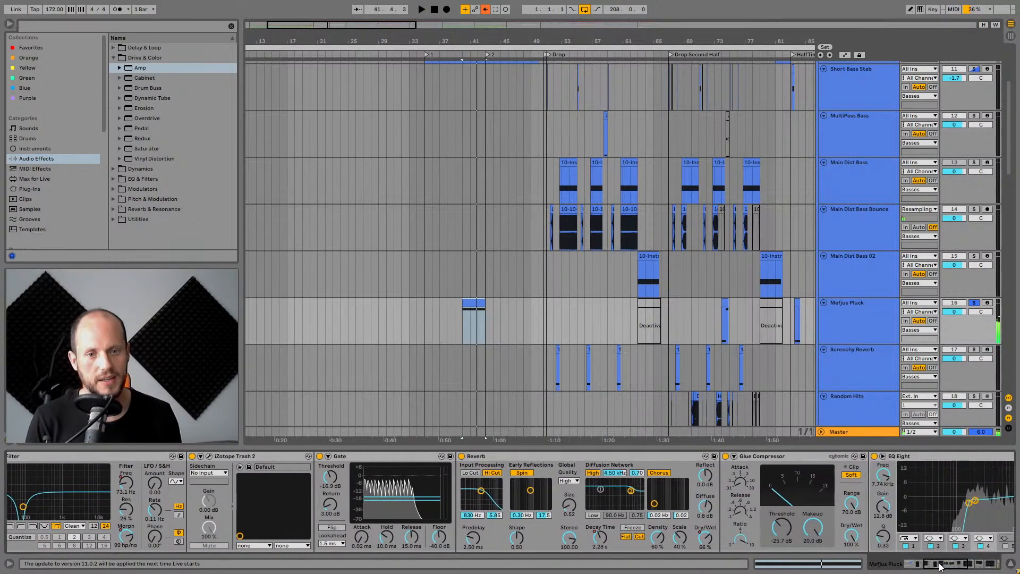
pyautogui.click(521, 469)
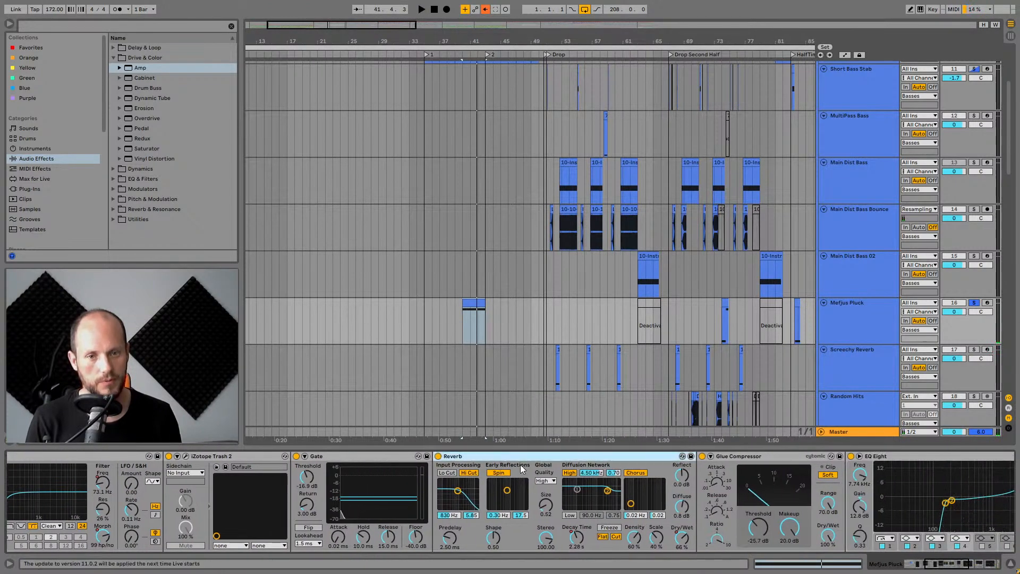
pyautogui.click(845, 54)
pyautogui.scroll(-2, 641, 292)
pyautogui.moveTo(477, 41); pyautogui.dragTo(440, 98)
pyautogui.click(403, 252)
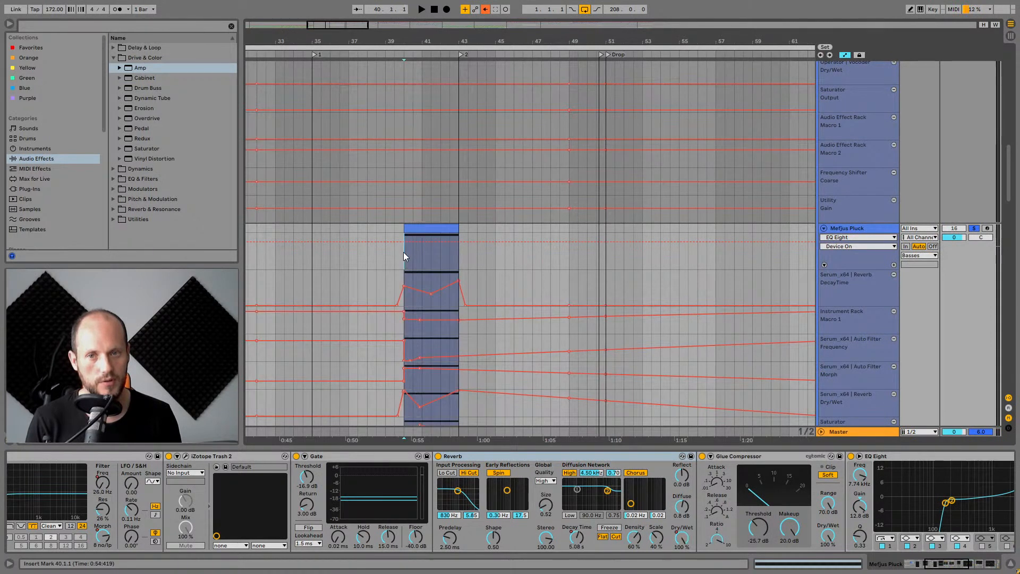
pyautogui.press('space')
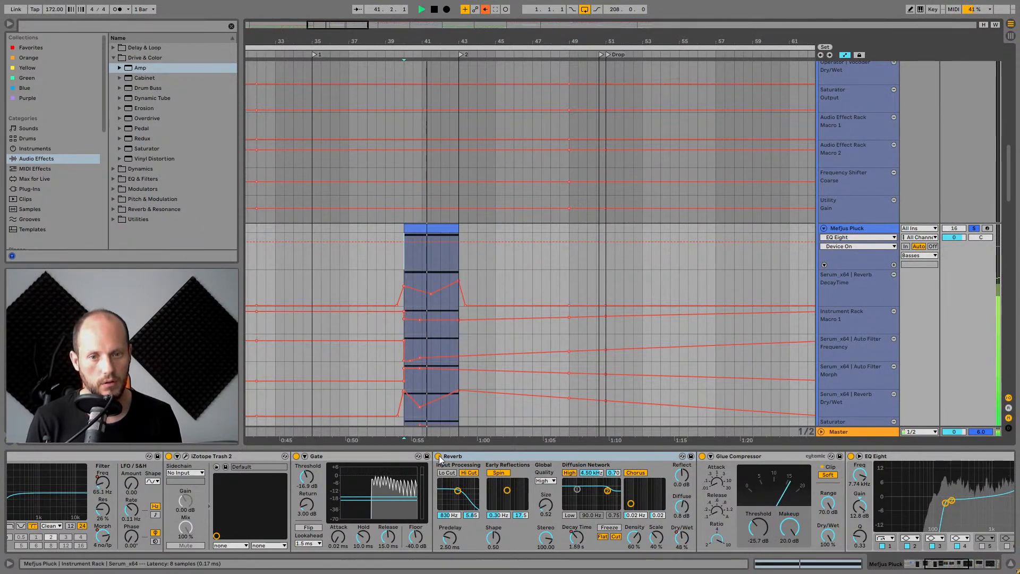
# Switch the Reverb device off during playback of the pluck clip.
pyautogui.click(438, 457)
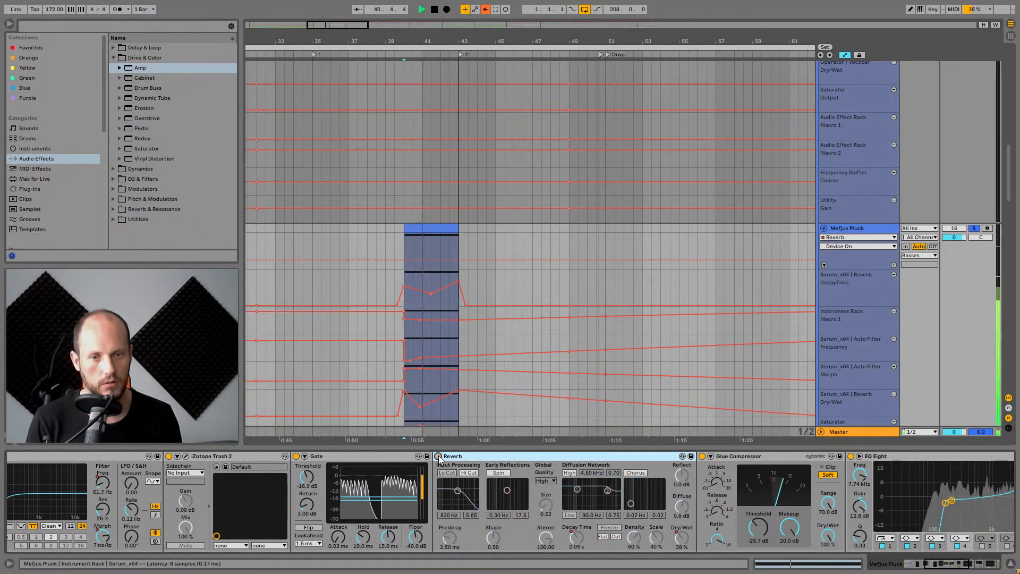
pyautogui.press('space')
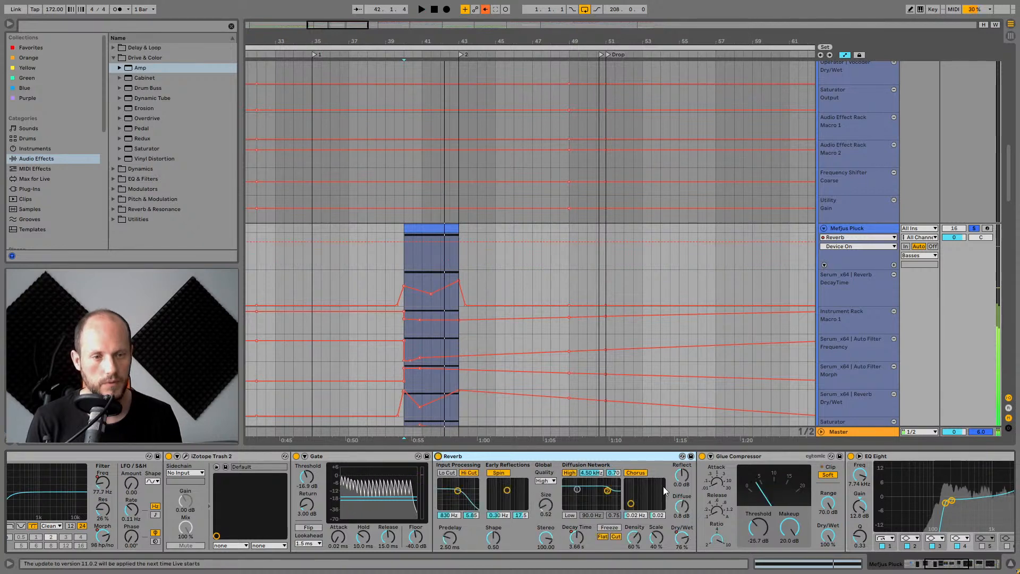
pyautogui.click(974, 565)
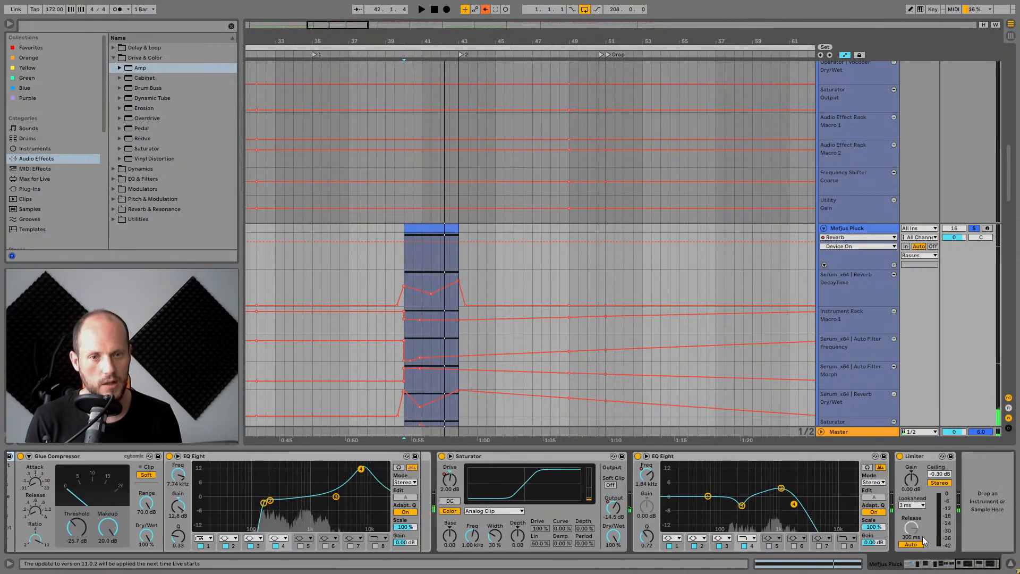
# Sweep the last EQ Eight's Frequency A up while the pluck plays.
pyautogui.click(648, 475)
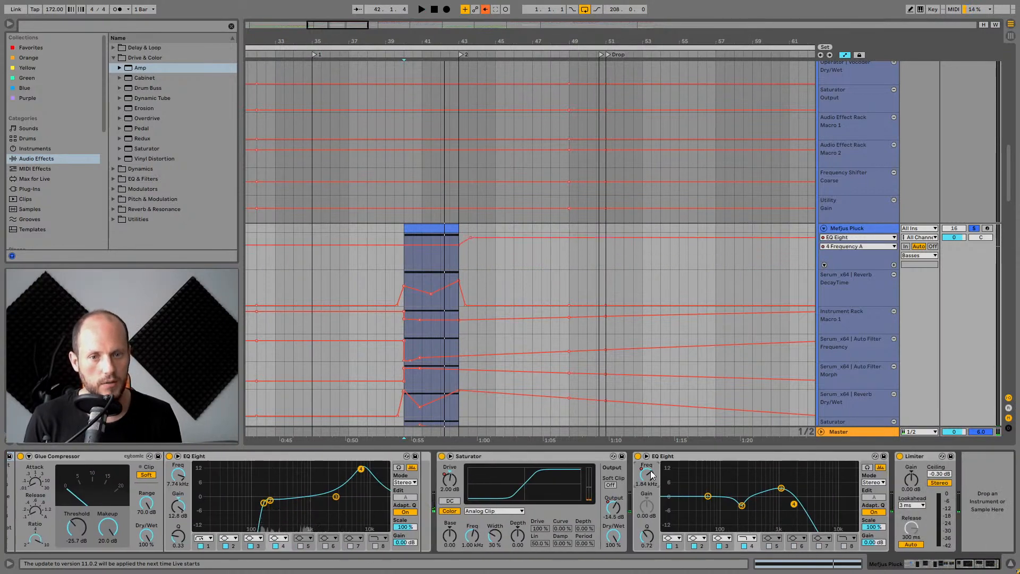
pyautogui.click(684, 460)
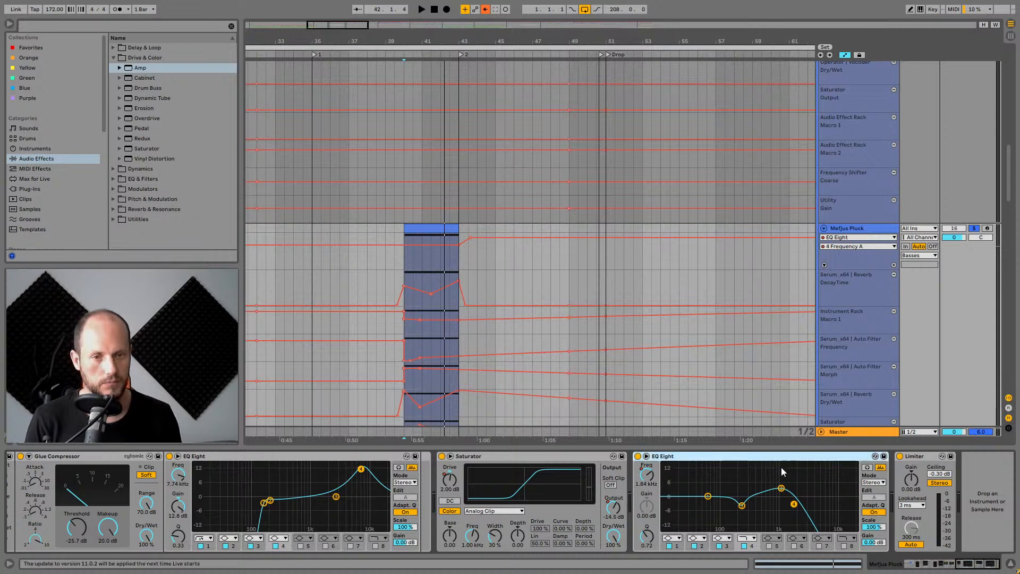
pyautogui.press('space')
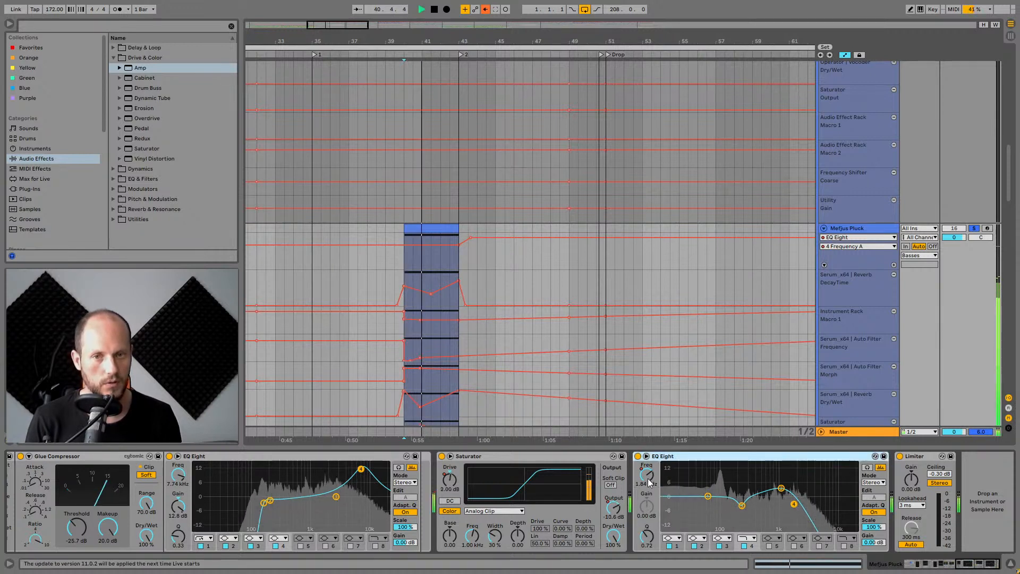
pyautogui.moveTo(648, 481); pyautogui.dragTo(648, 449)
pyautogui.press('space')
# Switch the Reverb off again during playback, stop, and re-enable the overridden automation.
pyautogui.hscroll(-6, 351, 497)
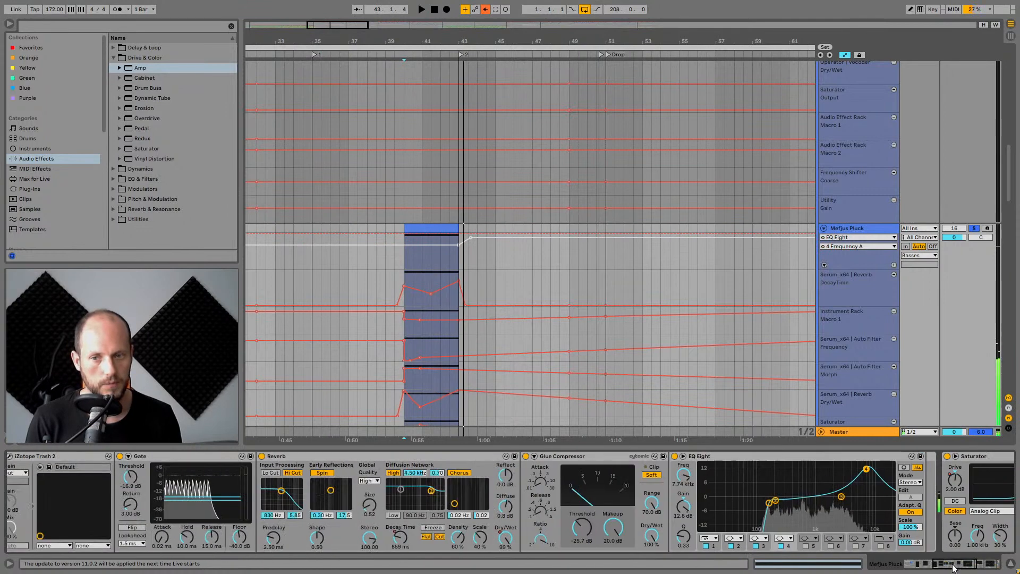
pyautogui.click(332, 456)
pyautogui.press('space')
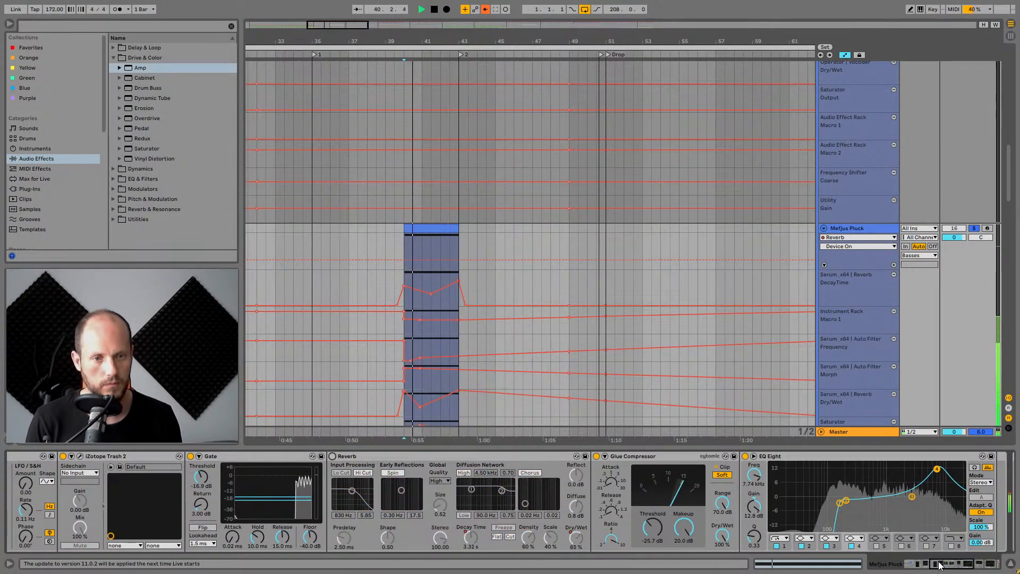
pyautogui.moveTo(947, 566); pyautogui.dragTo(975, 568)
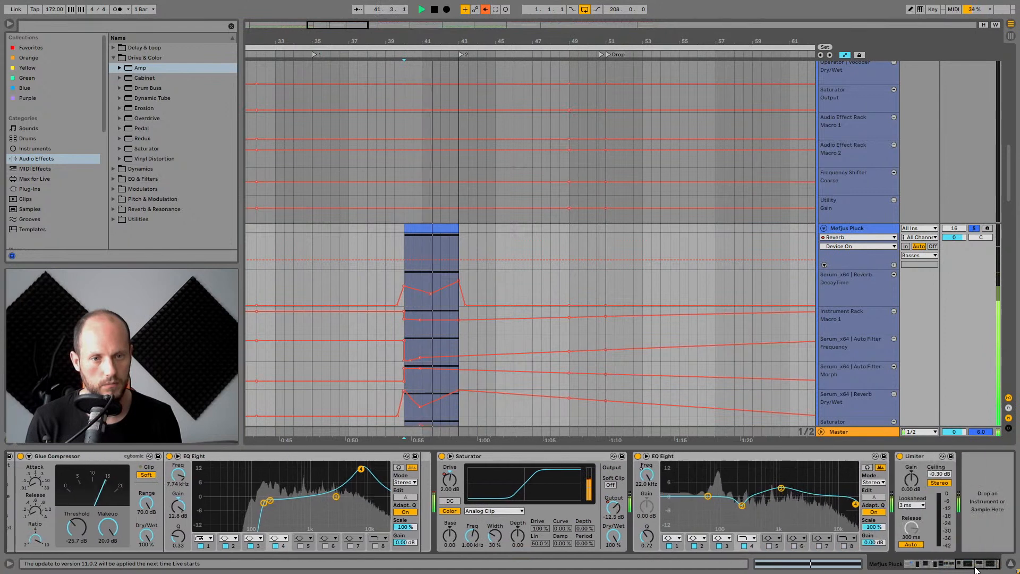
pyautogui.click(735, 458)
pyautogui.press('space')
pyautogui.click(485, 9)
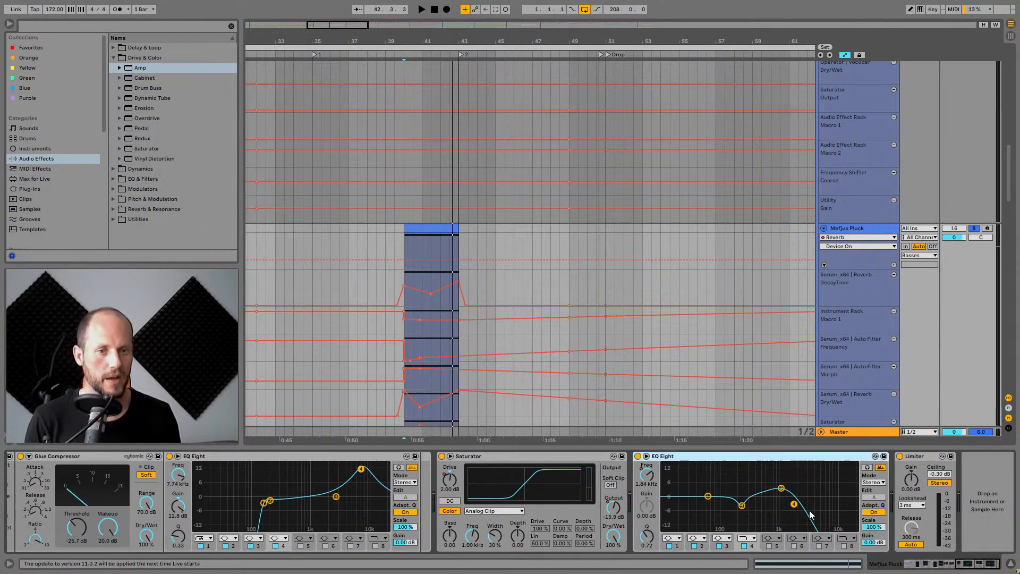
# Leave automation view and play the pluck from just before its clip.
pyautogui.moveTo(967, 567); pyautogui.dragTo(937, 565)
pyautogui.click(404, 456)
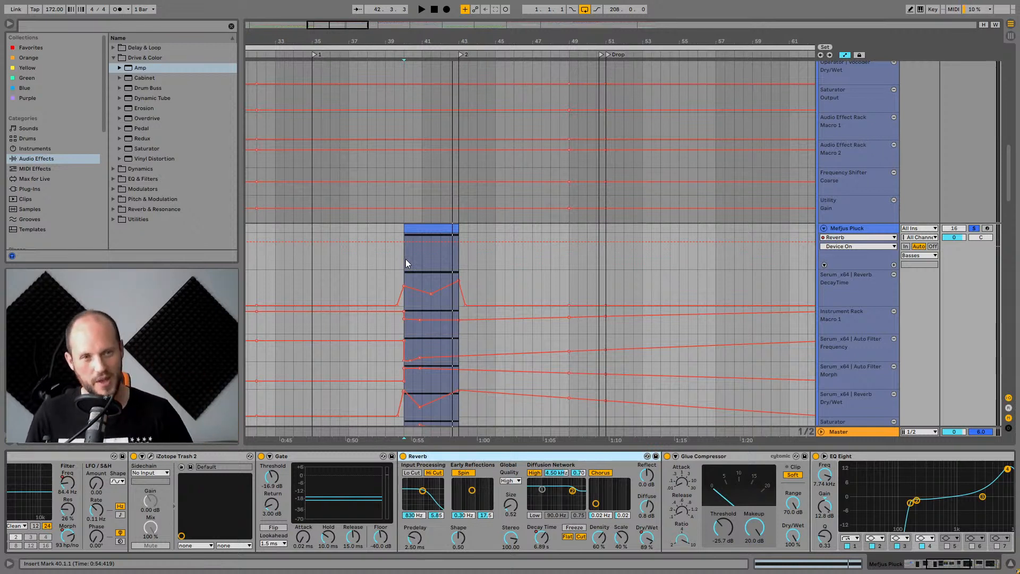
pyautogui.click(965, 228)
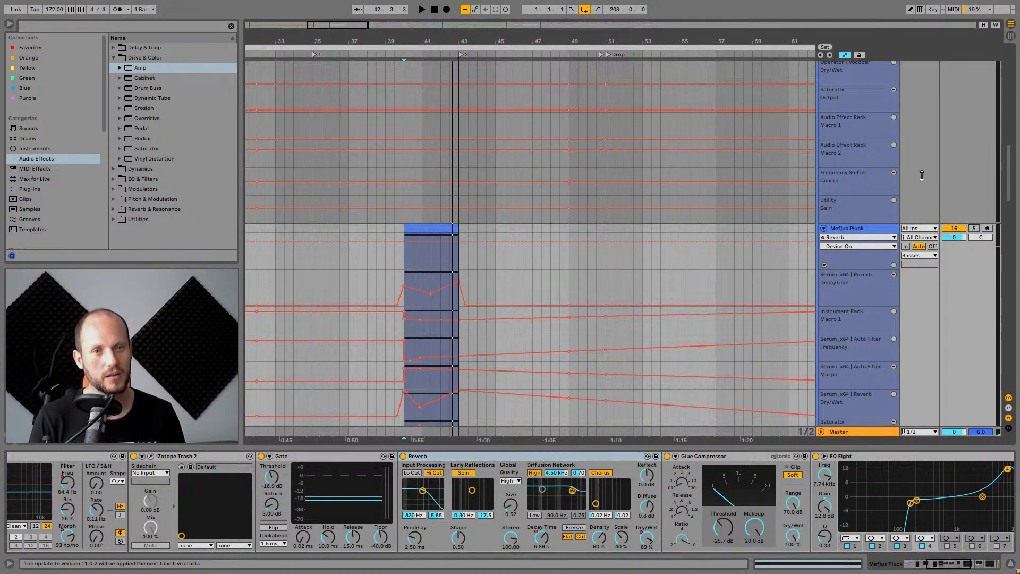
pyautogui.click(848, 57)
pyautogui.click(391, 246)
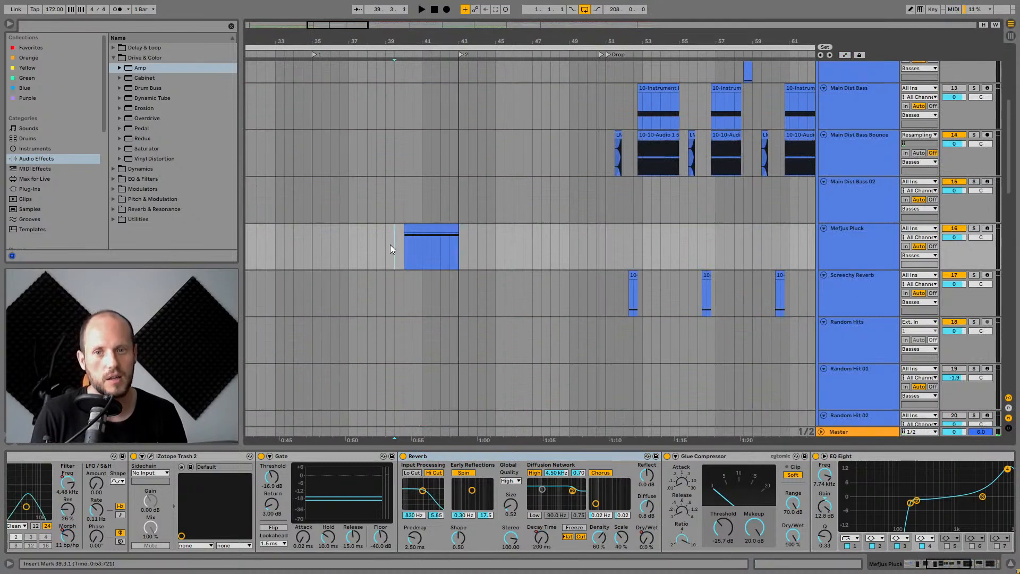
pyautogui.press('space')
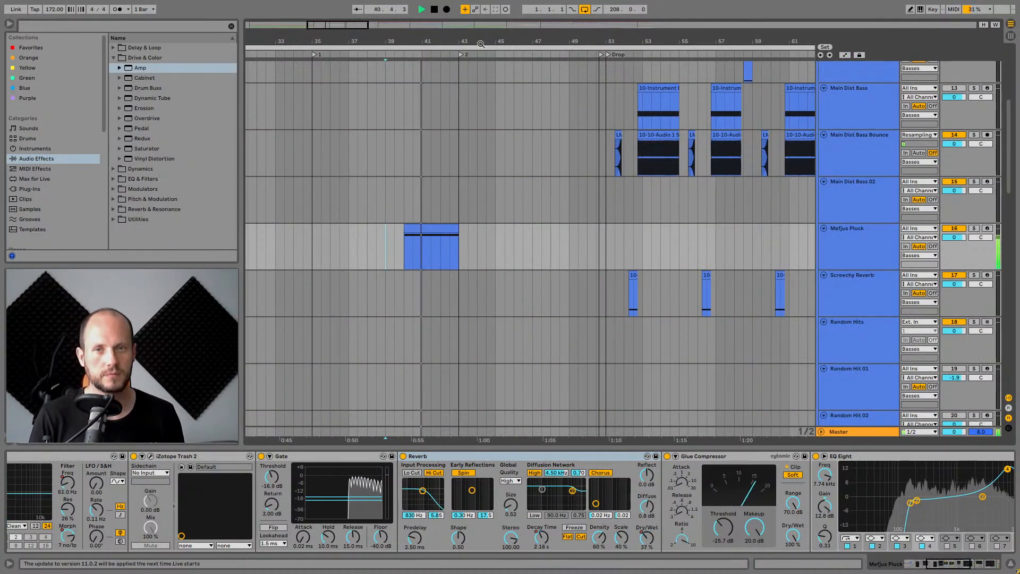
# Zoom out and scroll through the remaining tracks to the bottom and back to the top.
pyautogui.moveTo(509, 40); pyautogui.dragTo(488, 21)
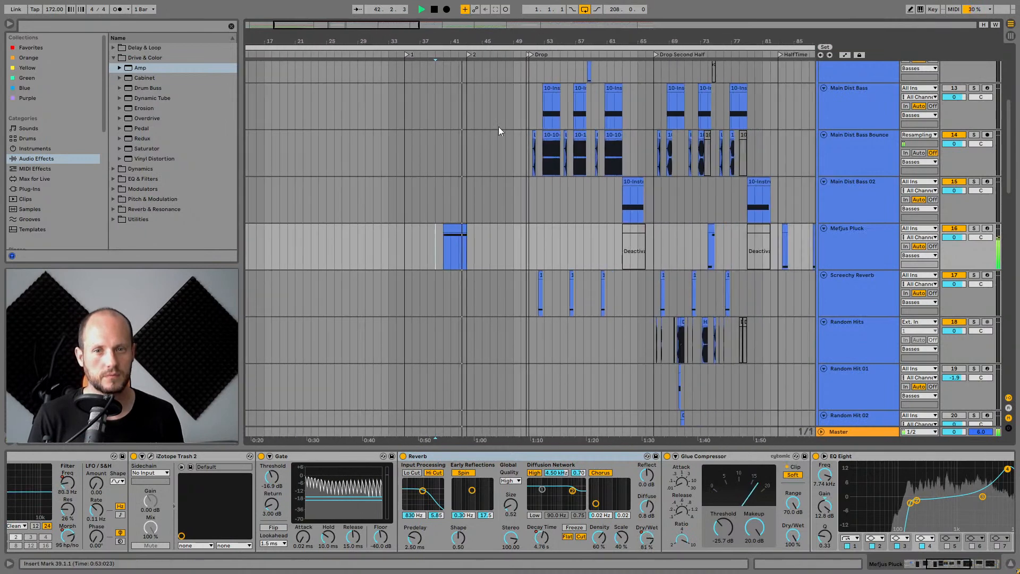
pyautogui.scroll(-3, 548, 166)
pyautogui.scroll(-10, 553, 169)
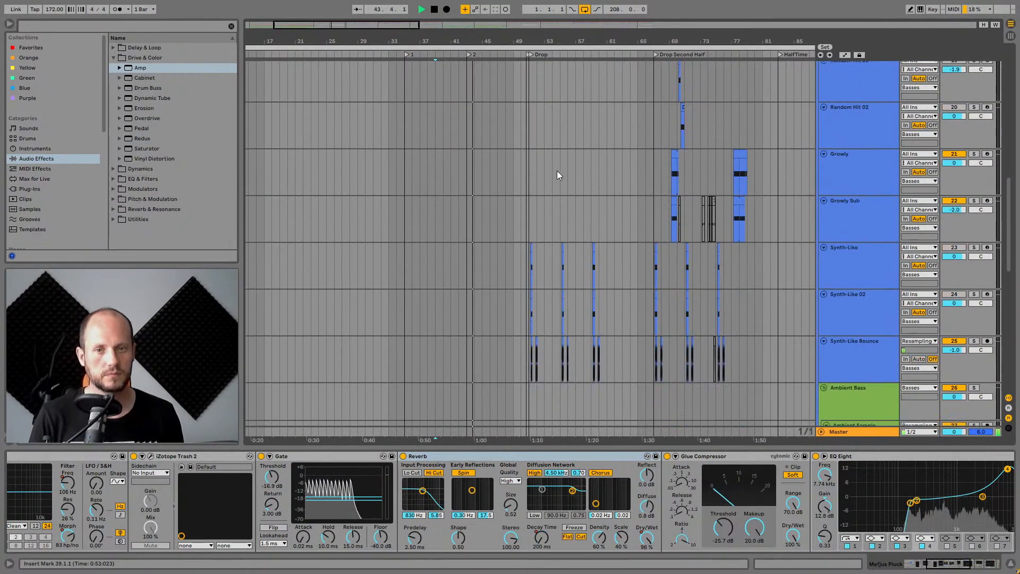
pyautogui.scroll(-4, 557, 172)
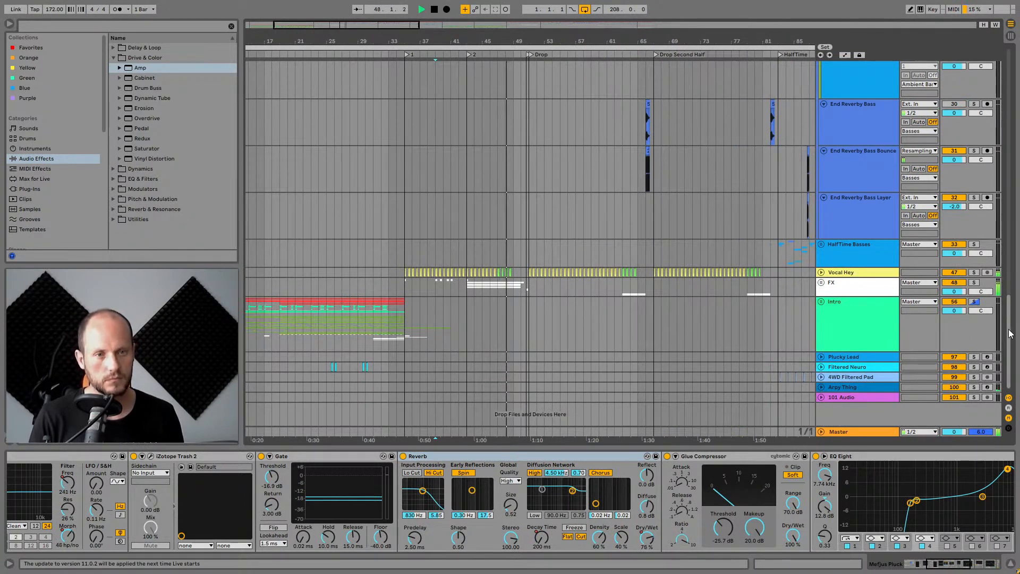
pyautogui.moveTo(1010, 334); pyautogui.dragTo(1019, 45)
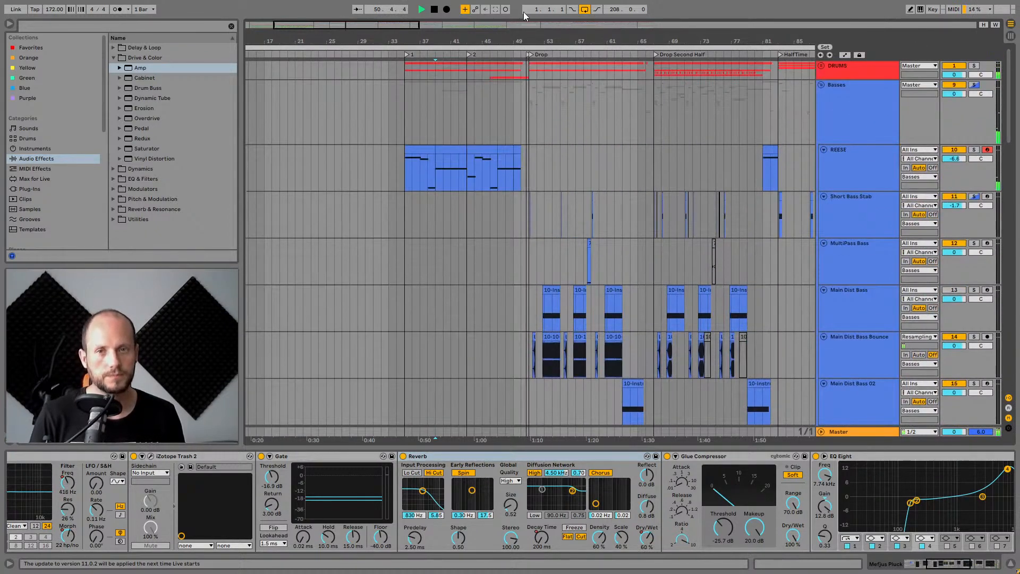
pyautogui.press('space')
# Zoom in around the drop and expand the DRUMS group to view its tracks.
pyautogui.moveTo(509, 42); pyautogui.dragTo(575, 238)
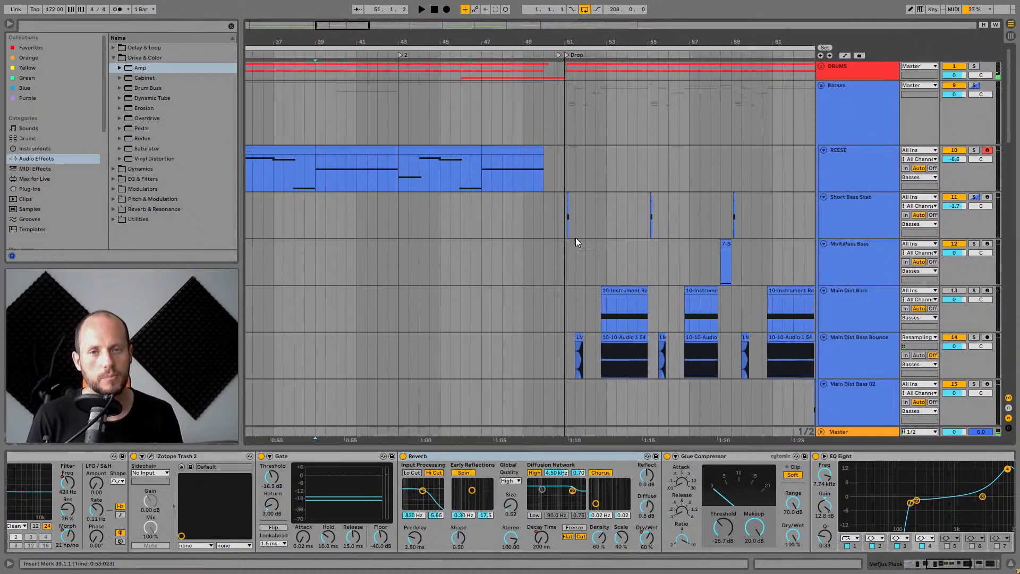
pyautogui.click(820, 67)
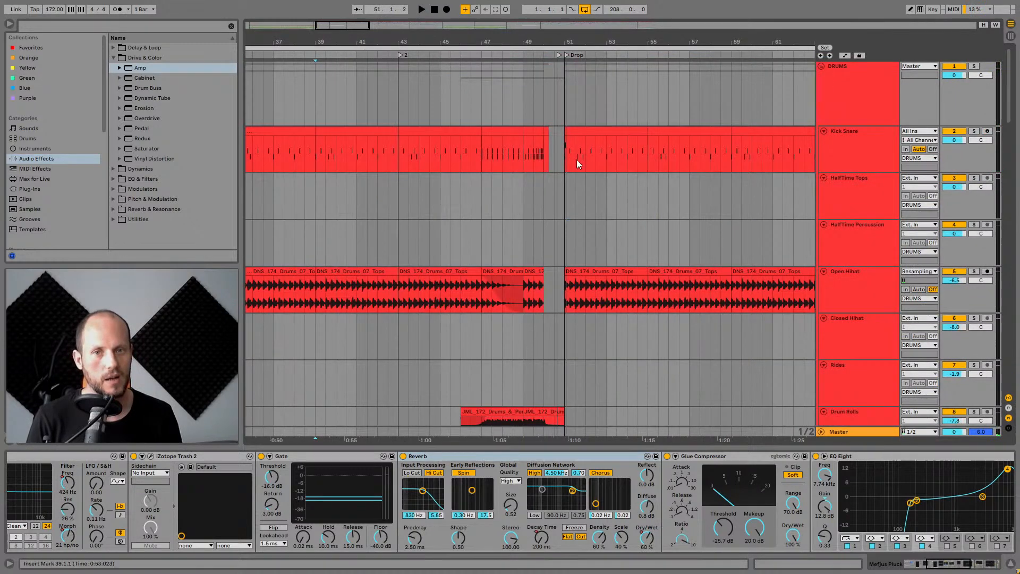
pyautogui.scroll(-3, 511, 220)
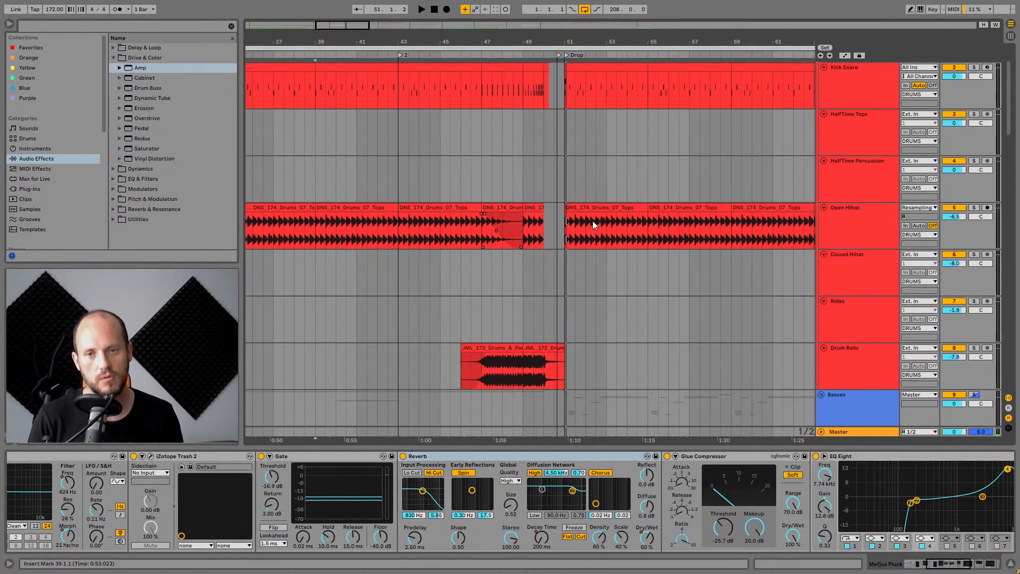
pyautogui.click(473, 223)
pyautogui.scroll(3, 806, 180)
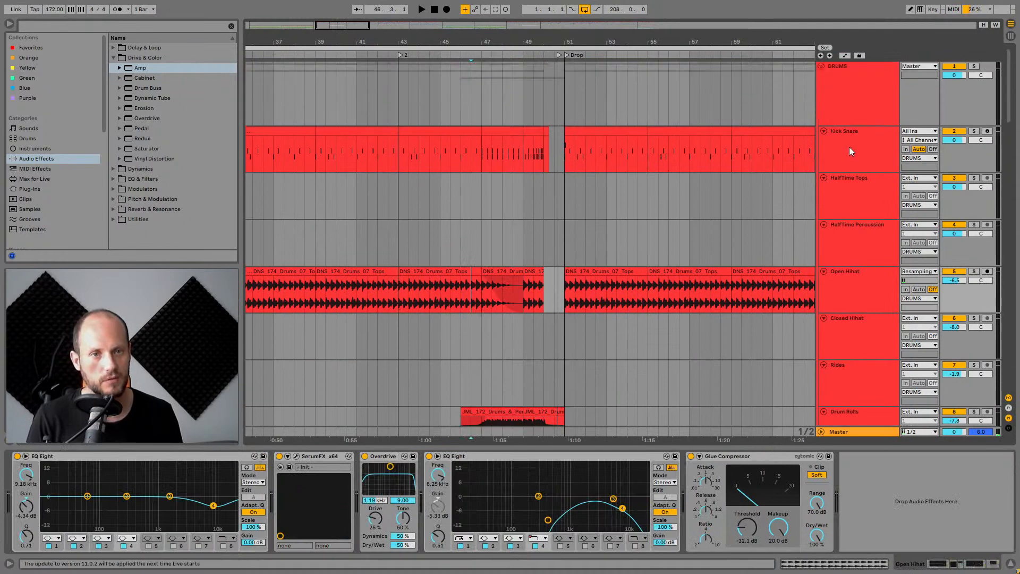
# Solo the Kick Snare track, play it, and select bars 43 to 47 of its clip.
pyautogui.click(850, 147)
pyautogui.click(974, 131)
pyautogui.press('space')
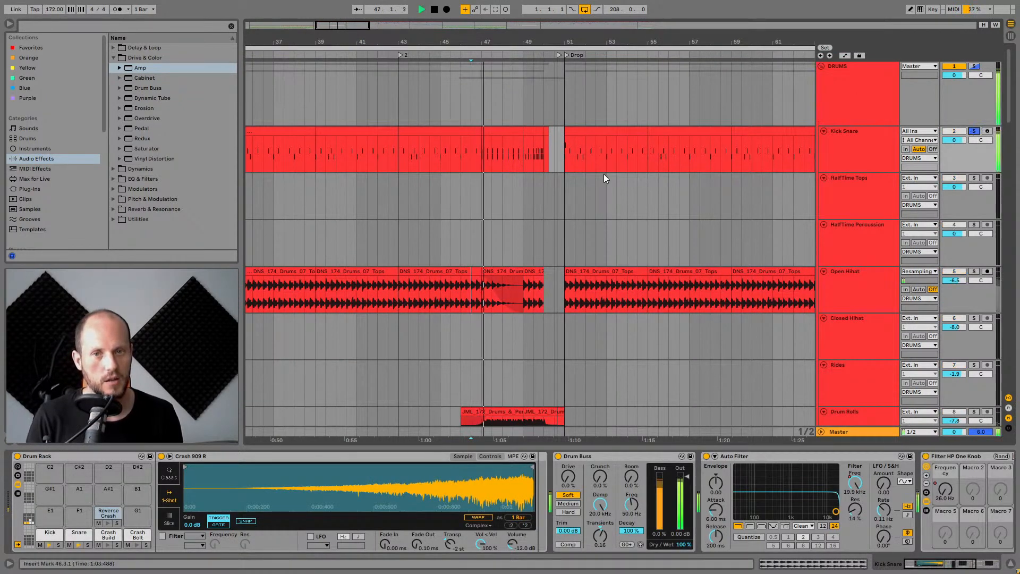
pyautogui.click(420, 129)
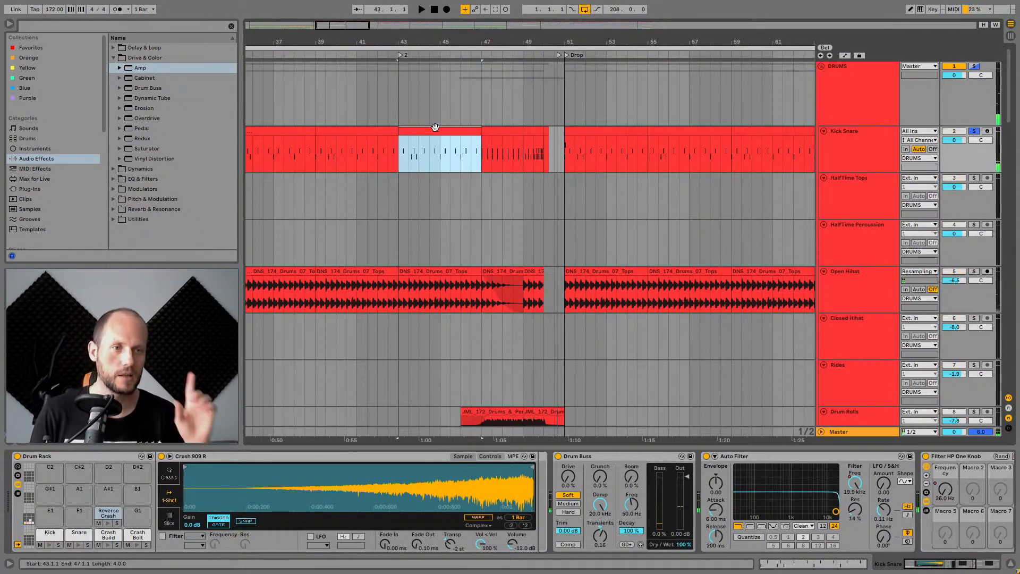
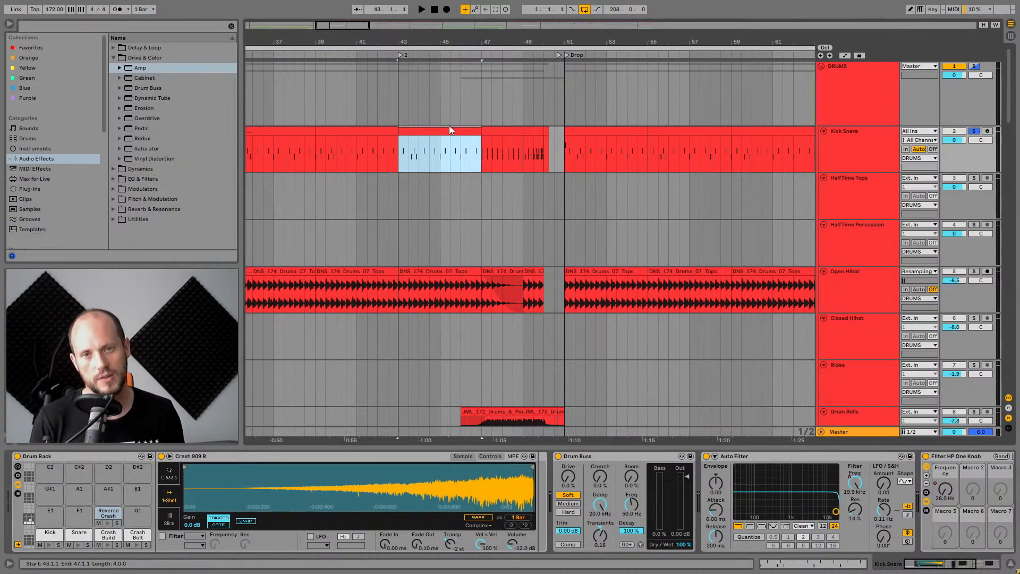
# Zoom in around the drop and solo the Drum Rolls track.
pyautogui.moveTo(503, 38); pyautogui.dragTo(414, 38)
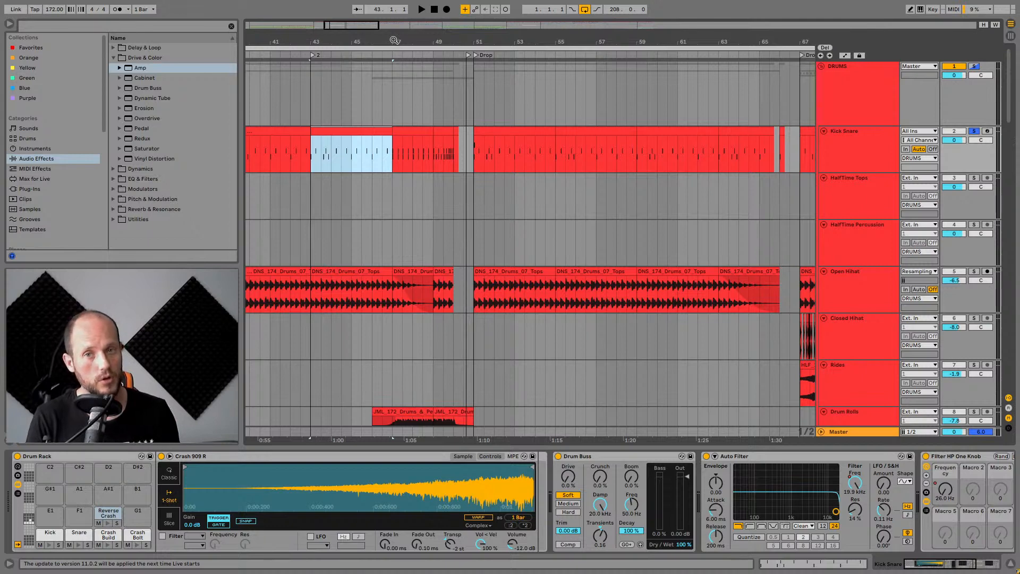
pyautogui.moveTo(393, 40); pyautogui.dragTo(393, 54)
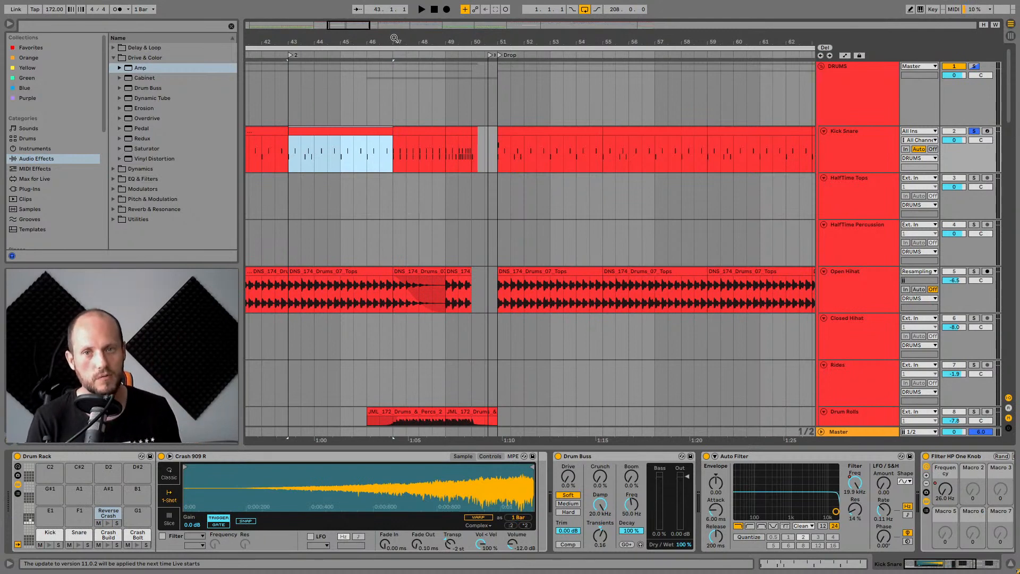
pyautogui.moveTo(504, 41); pyautogui.dragTo(425, 175)
pyautogui.scroll(-4, 435, 318)
pyautogui.click(424, 274)
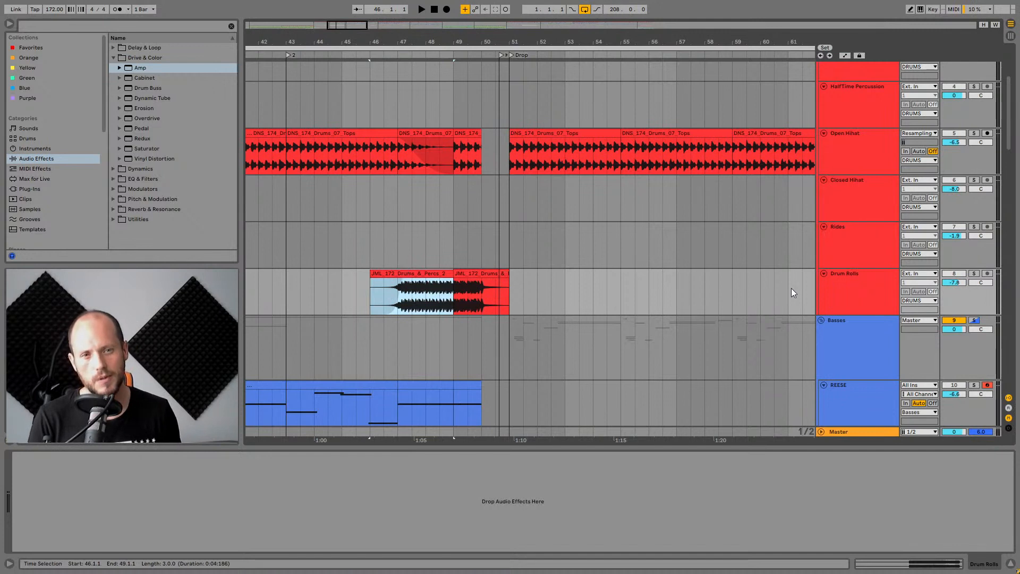
pyautogui.click(858, 288)
pyautogui.click(973, 273)
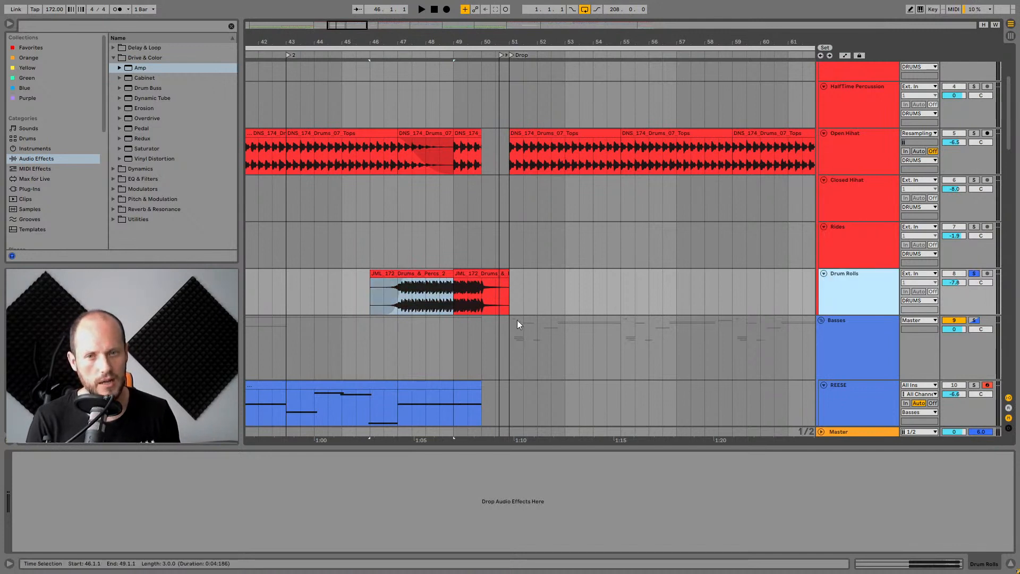
# Play the Drum Rolls clip from several points between bars 46 and 49.
pyautogui.click(422, 272)
pyautogui.press('space')
pyautogui.click(432, 297)
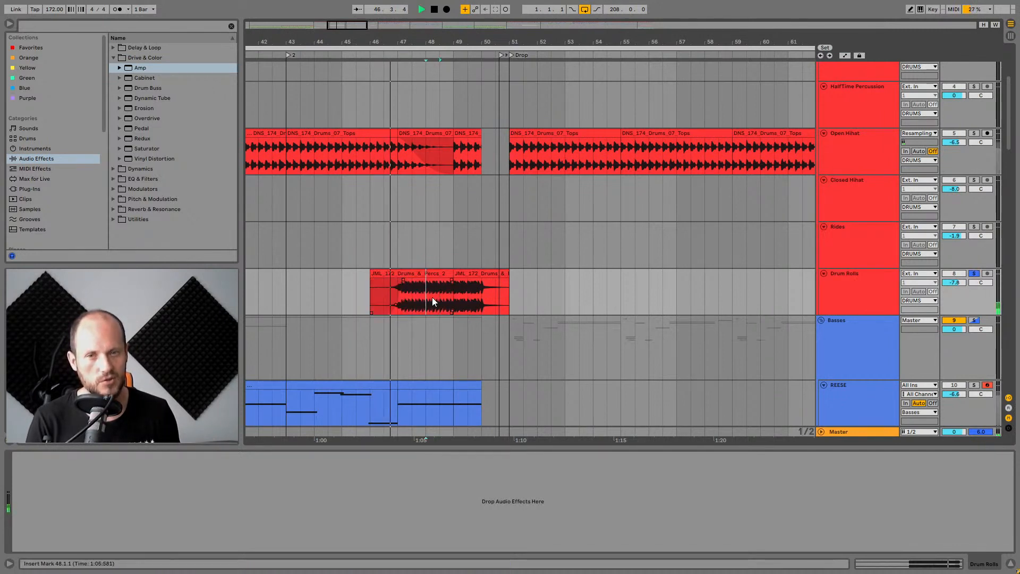
pyautogui.press('space')
pyautogui.click(436, 298)
pyautogui.press('space')
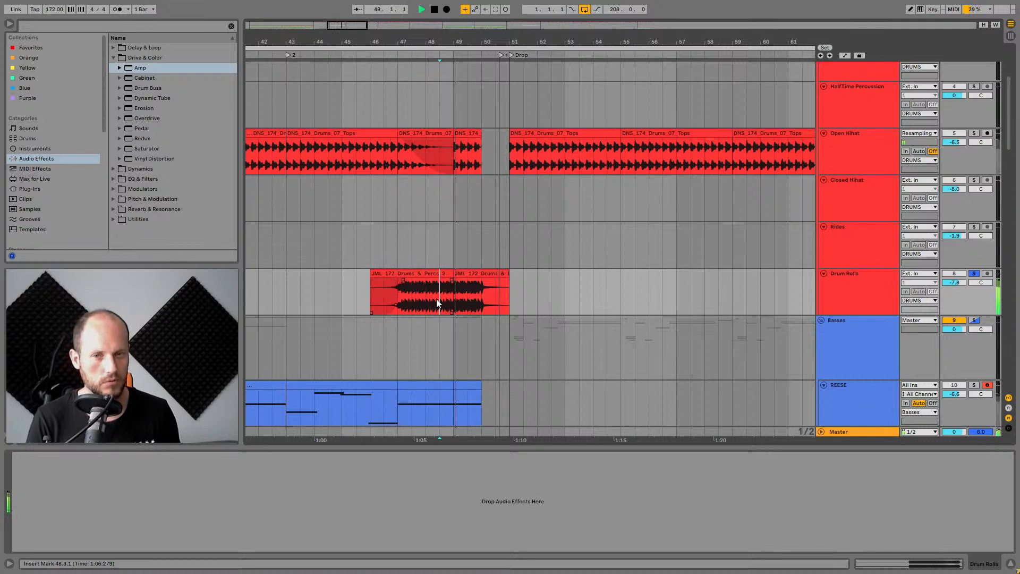
pyautogui.press('space')
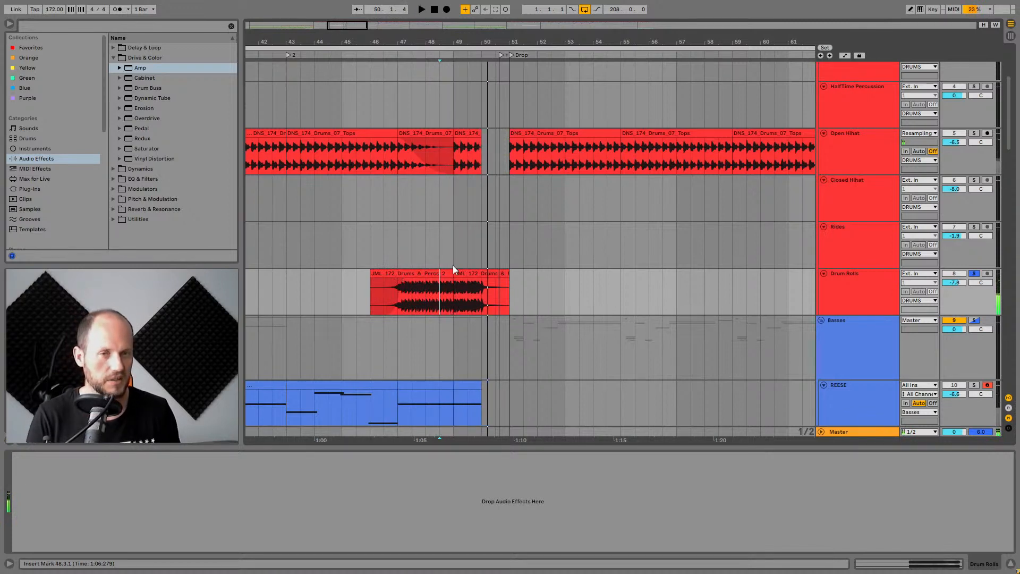
# Solo the Open Hihat track, play it from around bar 44, and release its solo.
pyautogui.click(974, 134)
pyautogui.press('space')
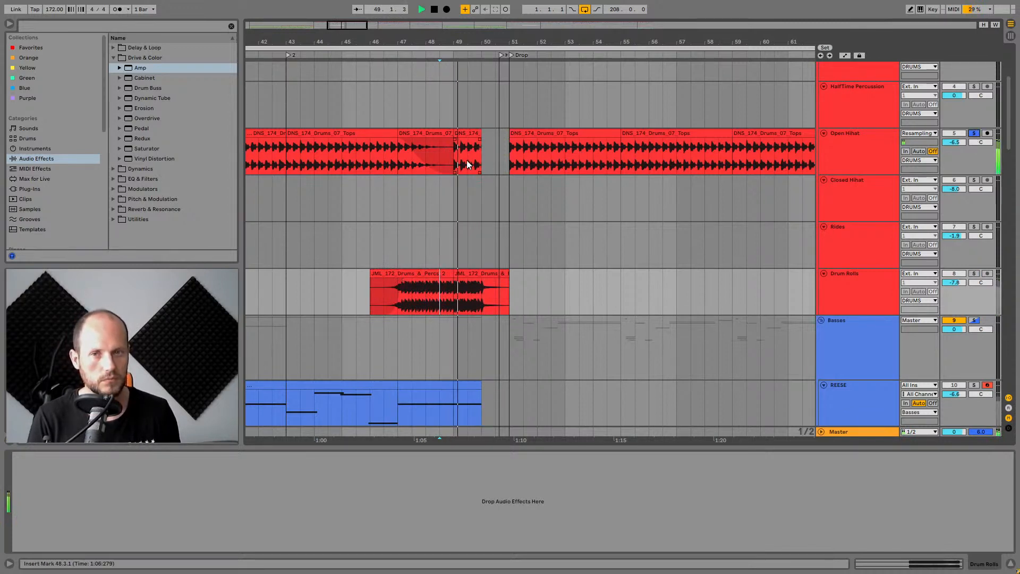
pyautogui.click(320, 149)
pyautogui.scroll(-4, 576, 132)
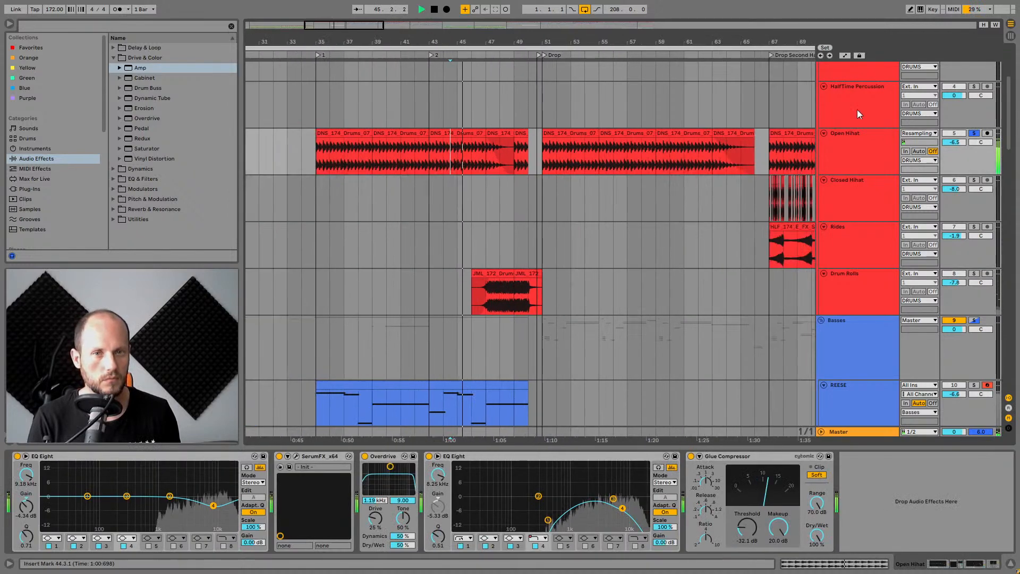
pyautogui.press('space')
pyautogui.click(974, 133)
# Zoom out across the arrangement and collapse the DRUMS group.
pyautogui.scroll(-10, 854, 270)
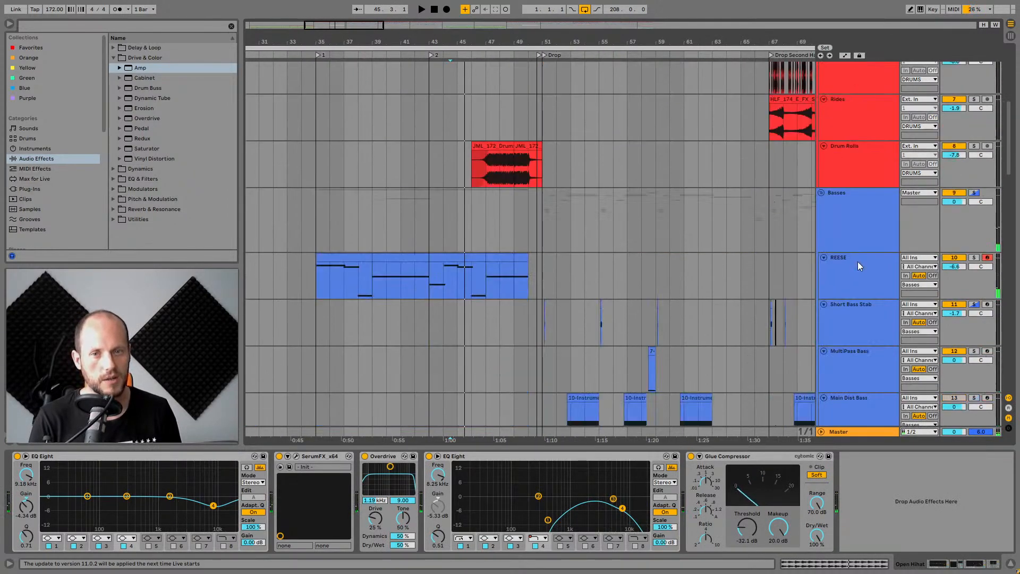
pyautogui.scroll(5, 858, 261)
pyautogui.scroll(6, 855, 228)
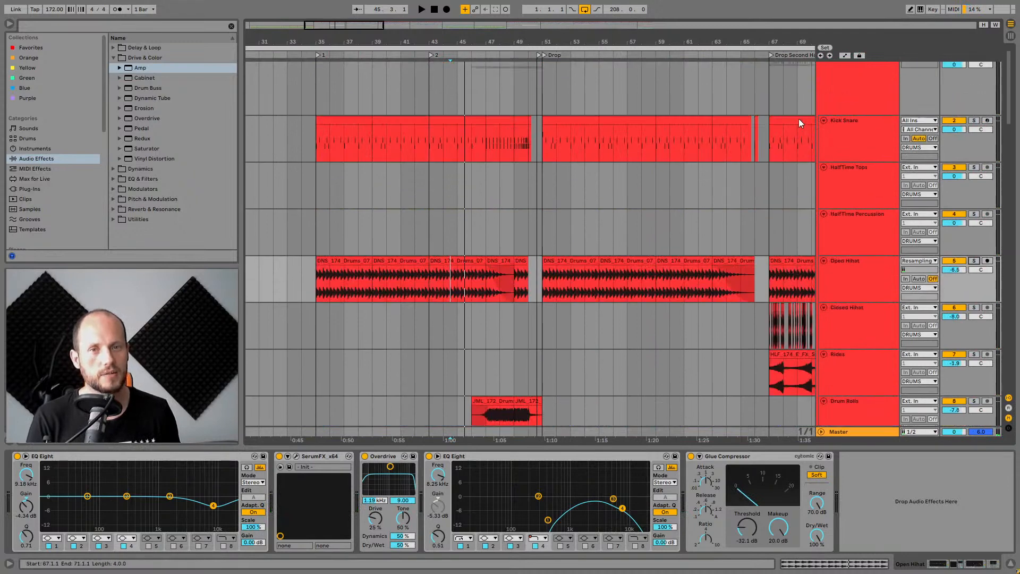
pyautogui.hscroll(3, 798, 119)
pyautogui.moveTo(796, 42); pyautogui.dragTo(790, 24)
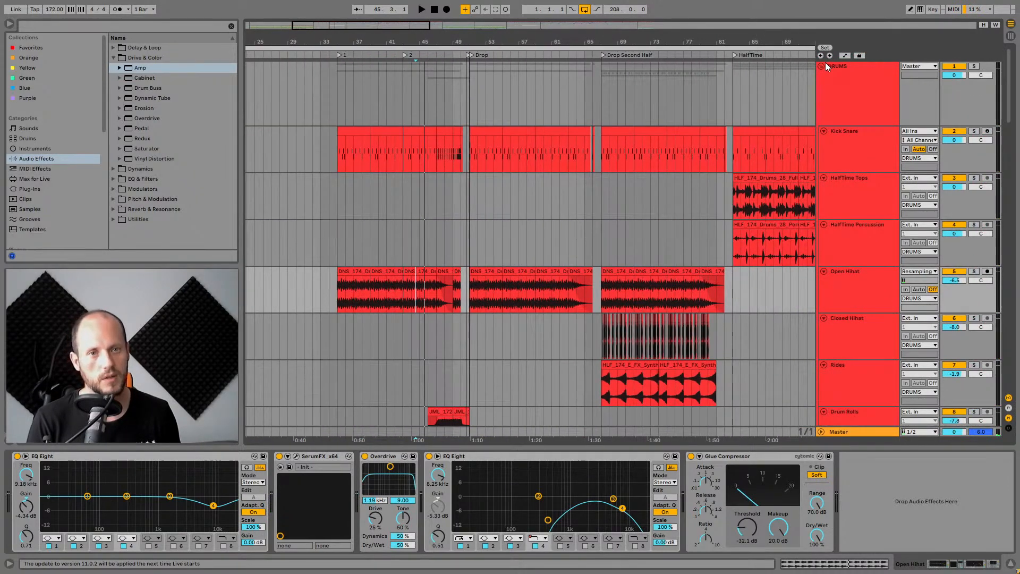
pyautogui.click(821, 65)
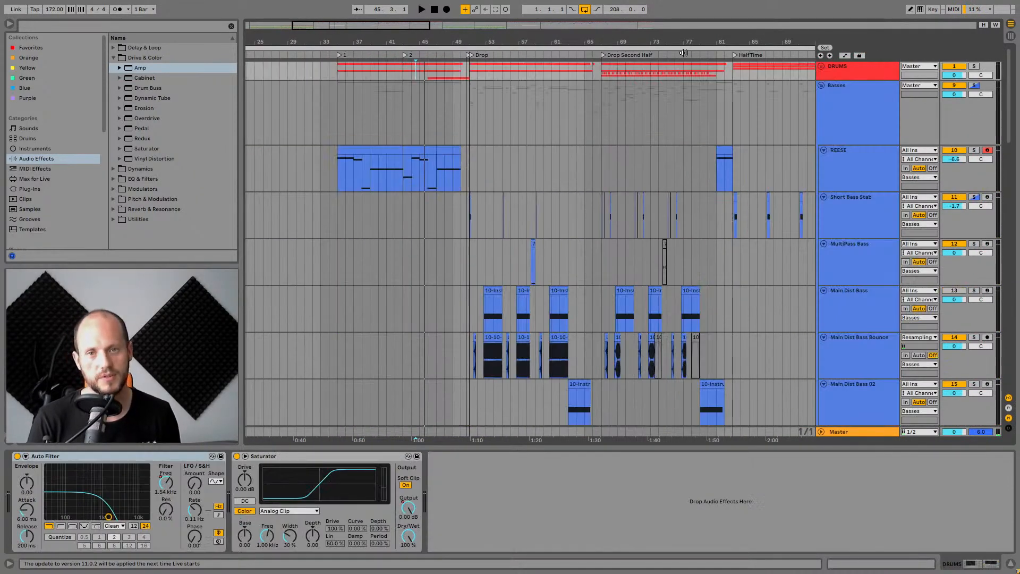
pyautogui.scroll(-2, 494, 71)
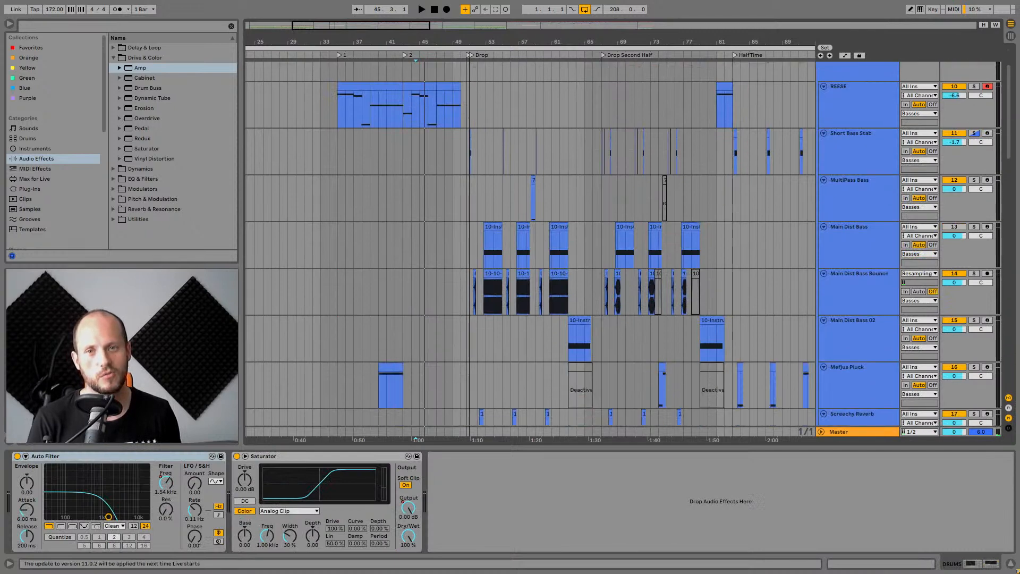
# Zoom in on the bass tracks and play them from the Drop at bar 51.
pyautogui.moveTo(484, 24); pyautogui.dragTo(484, 39)
pyautogui.moveTo(391, 42); pyautogui.dragTo(595, 44)
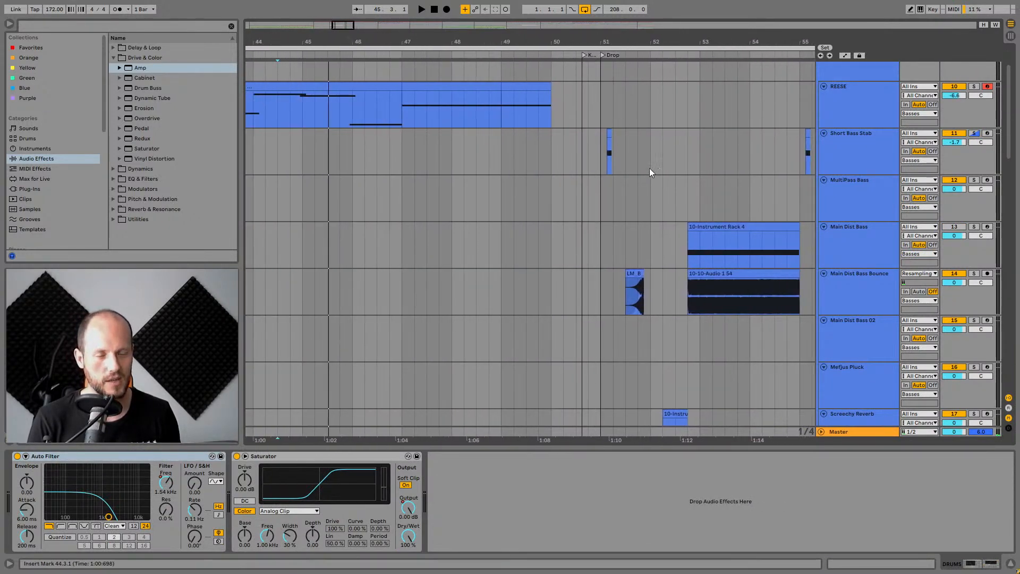
pyautogui.scroll(2, 909, 106)
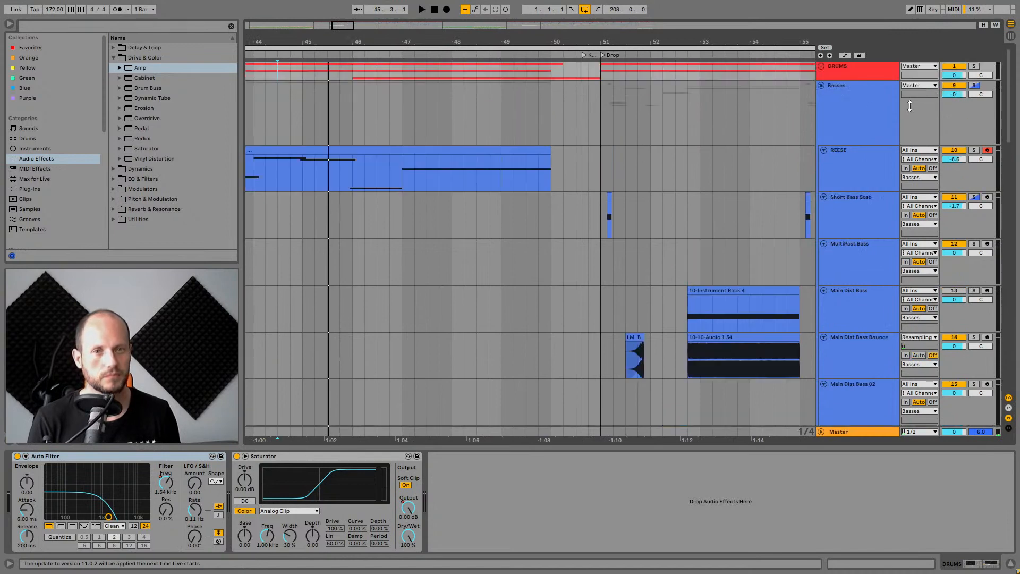
pyautogui.click(599, 106)
pyautogui.moveTo(705, 42); pyautogui.dragTo(504, 40)
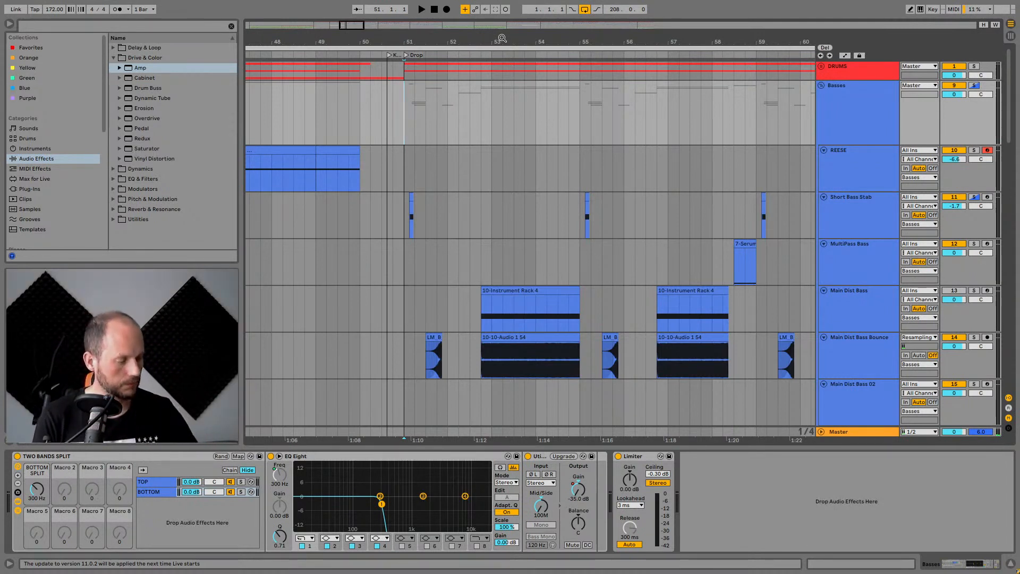
pyautogui.press('space')
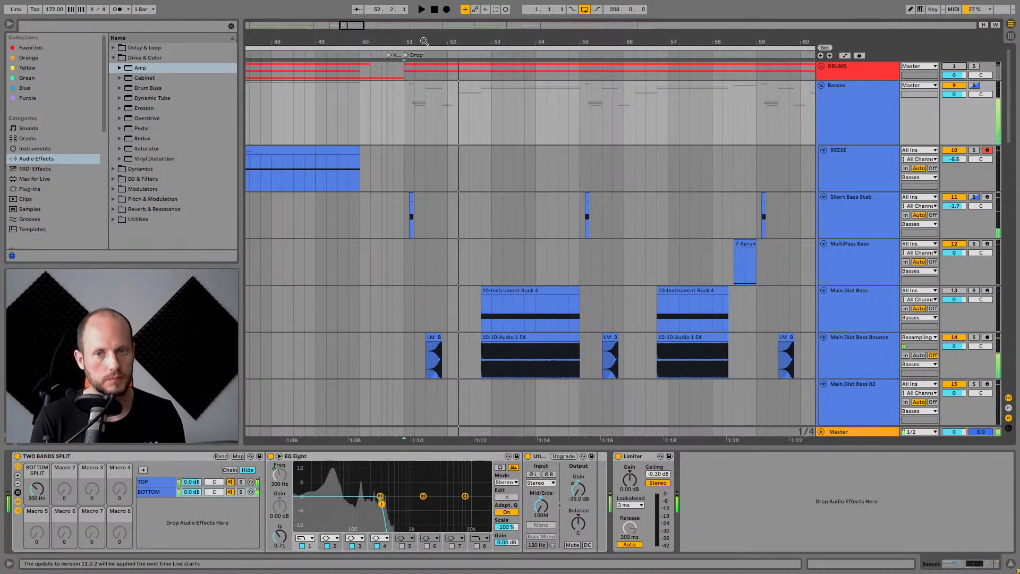
# Scroll down to the Synth-Like Bounce track and play its clip at the Drop.
pyautogui.moveTo(424, 42); pyautogui.dragTo(446, 200)
pyautogui.scroll(-15, 461, 227)
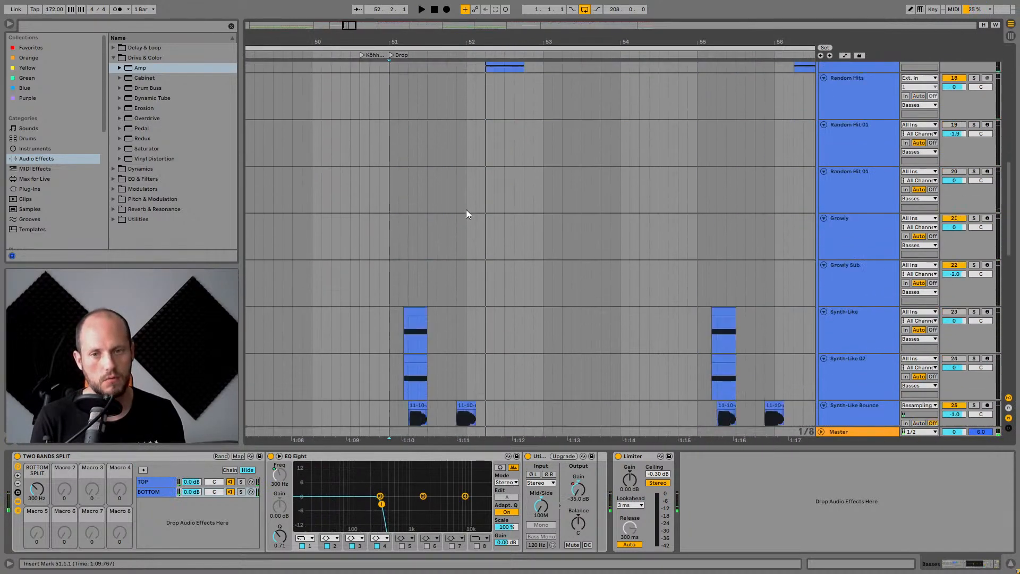
pyautogui.scroll(-6, 466, 214)
pyautogui.press('space')
pyautogui.scroll(-3, 441, 249)
pyautogui.click(413, 280)
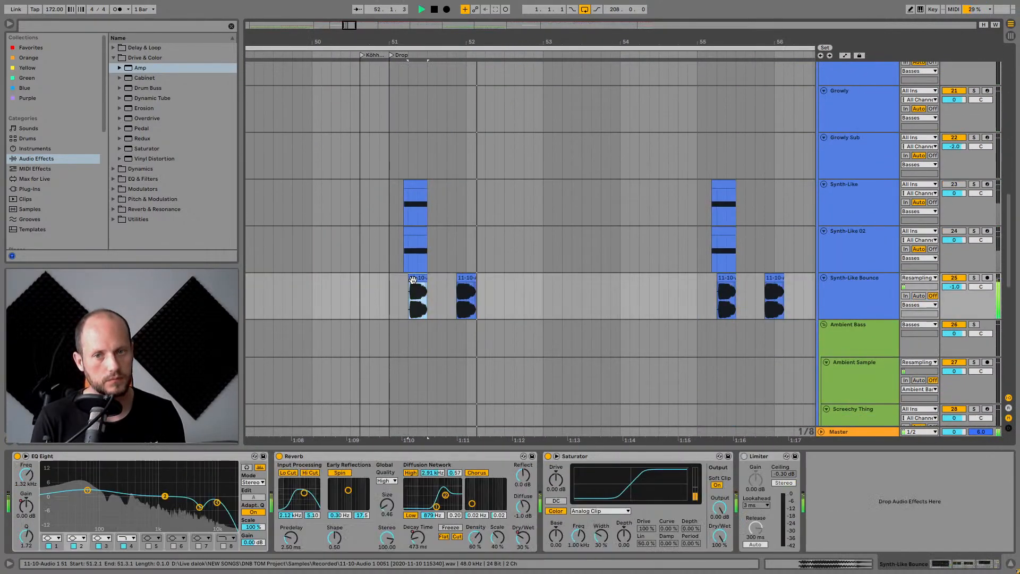
pyautogui.press('space')
# Zoom out and scroll through the bass tracks down to the FX section and back.
pyautogui.moveTo(423, 41); pyautogui.dragTo(636, 41)
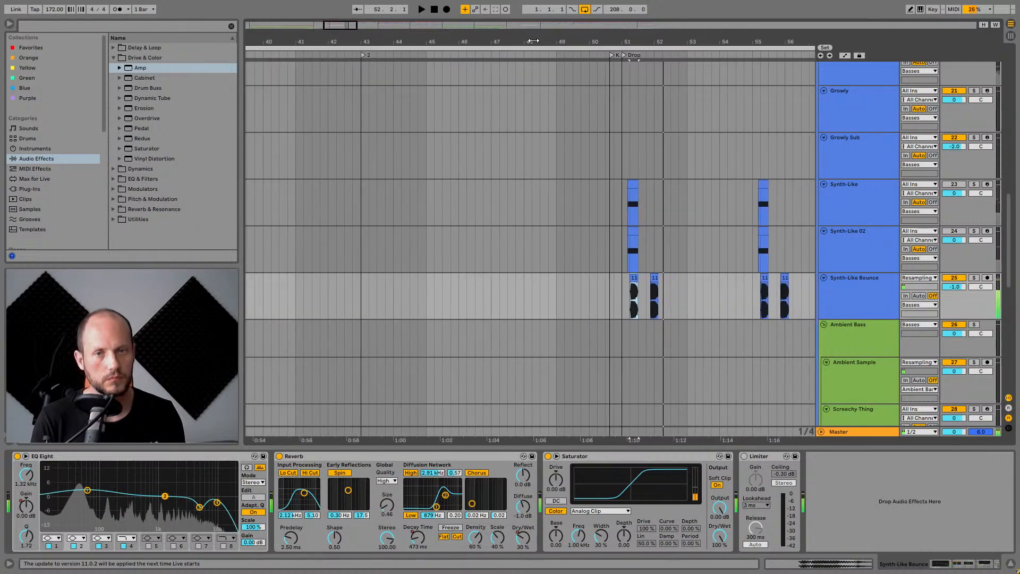
pyautogui.moveTo(533, 41); pyautogui.dragTo(610, 38)
pyautogui.scroll(-9, 594, 265)
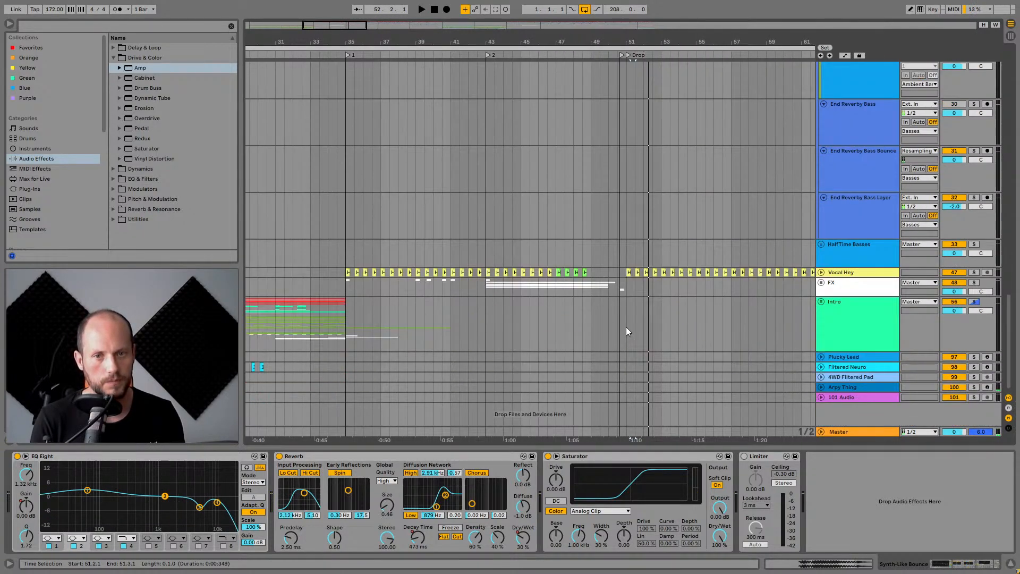
pyautogui.scroll(12, 624, 318)
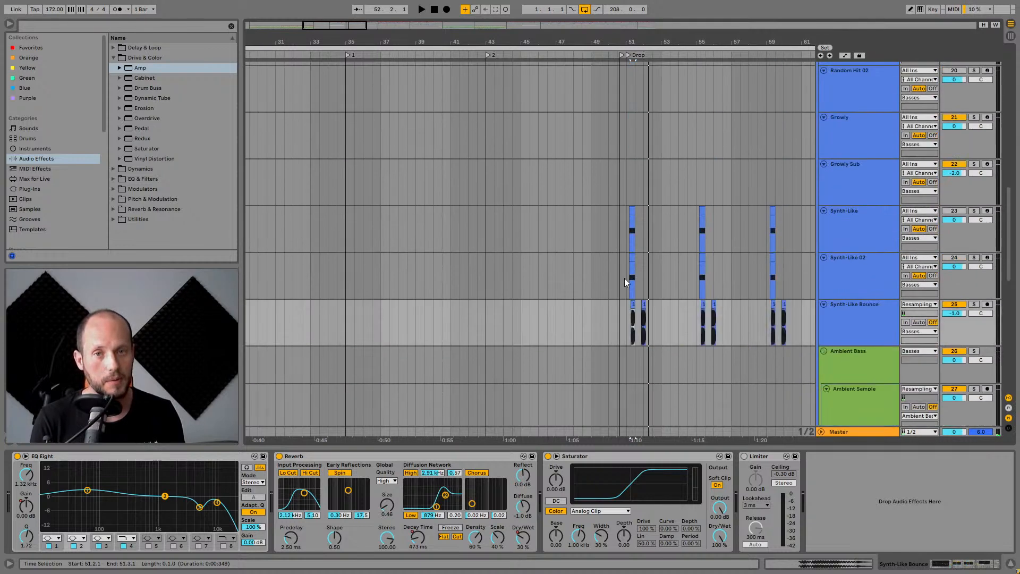
pyautogui.scroll(8, 623, 270)
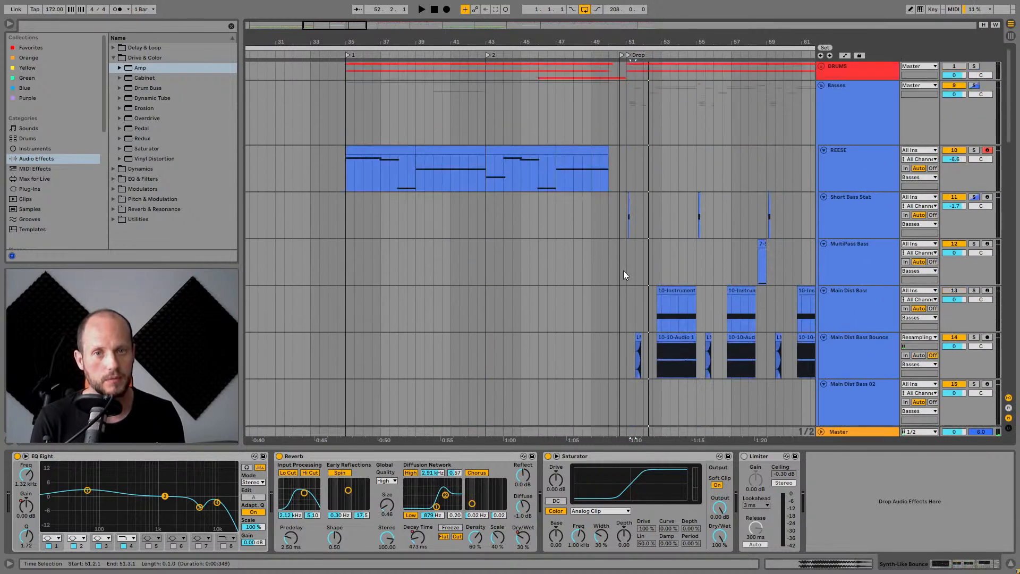
pyautogui.scroll(-4, 627, 287)
pyautogui.scroll(-10, 626, 291)
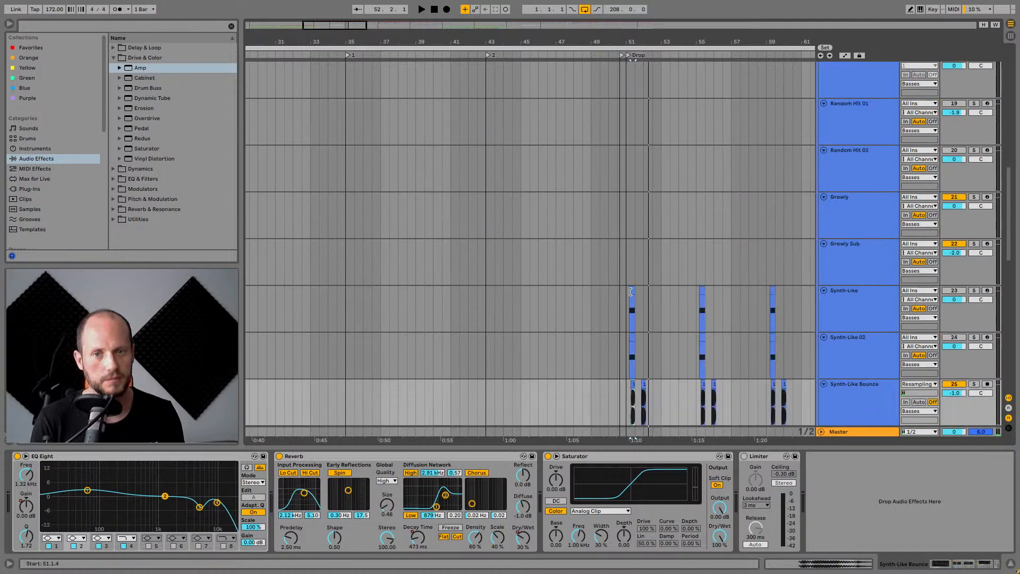
pyautogui.scroll(-3, 628, 314)
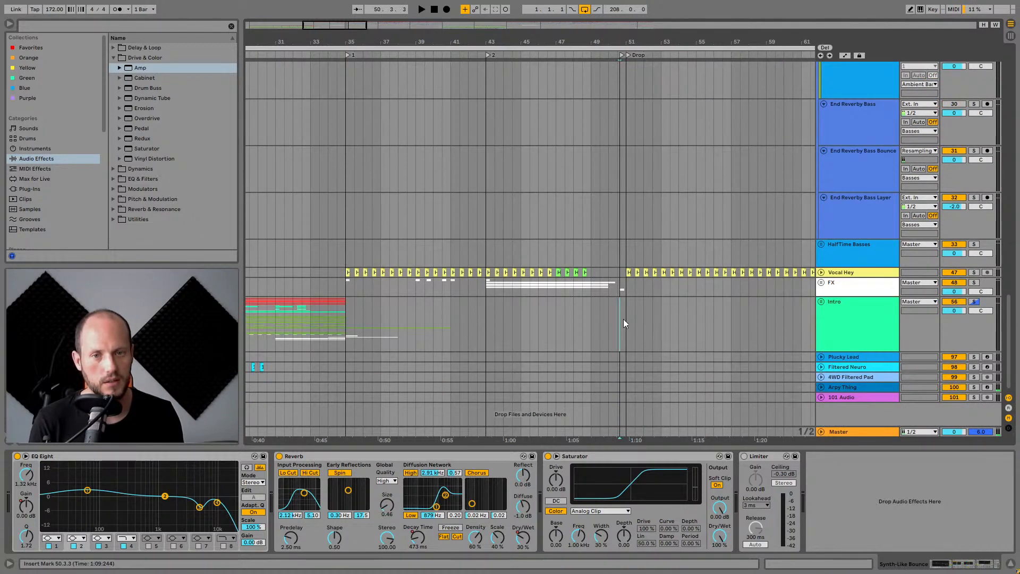
# Play the arrangement from around bar 43 and select the Ambient Sample track.
pyautogui.click(482, 159)
pyautogui.press('space')
pyautogui.scroll(2, 578, 260)
pyautogui.scroll(3, 580, 258)
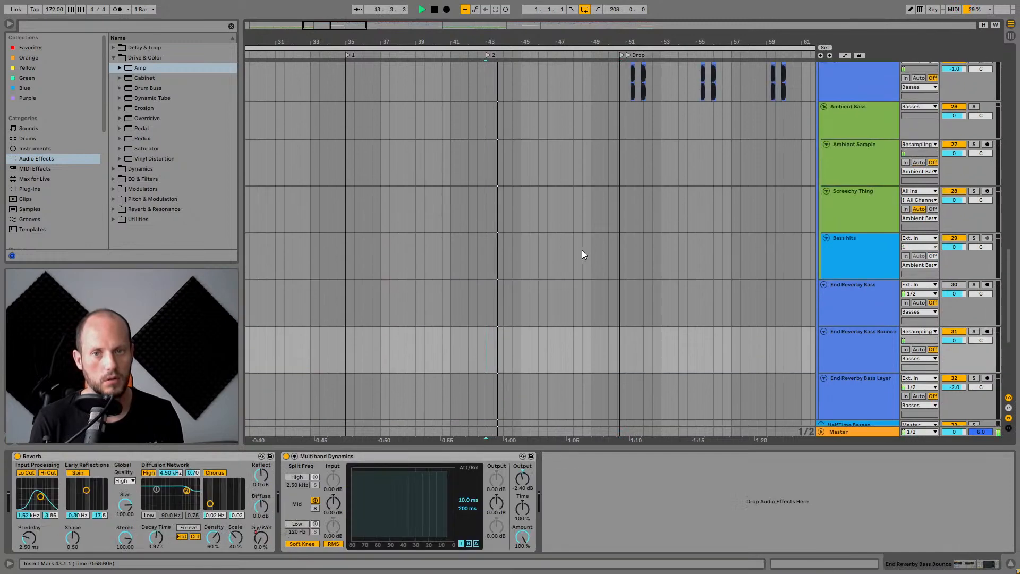
pyautogui.click(339, 175)
# Scroll through the bass tracks while listening, then stop playback.
pyautogui.scroll(3, 565, 287)
pyautogui.scroll(8, 565, 276)
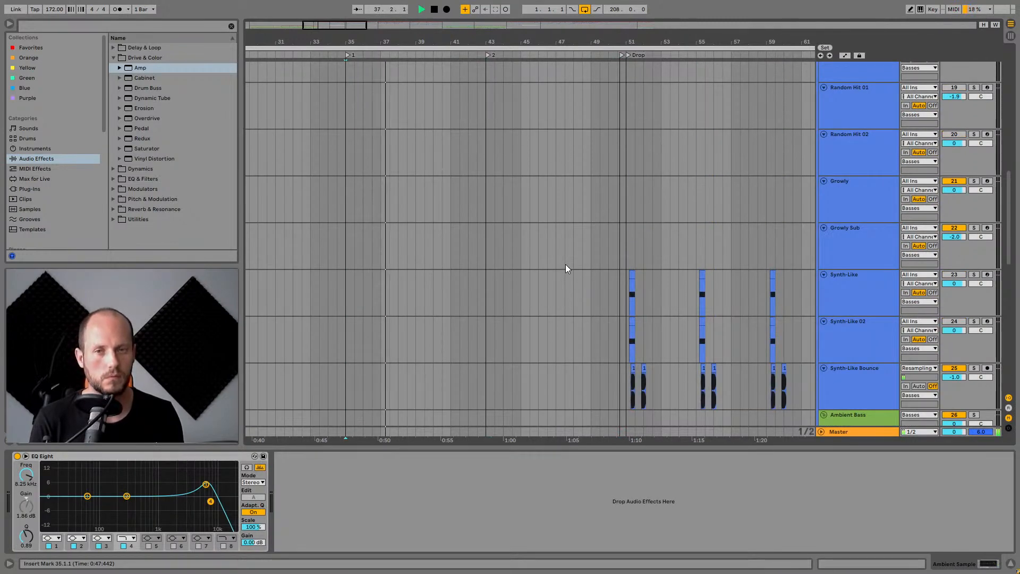
pyautogui.scroll(15, 565, 264)
pyautogui.scroll(3, 566, 254)
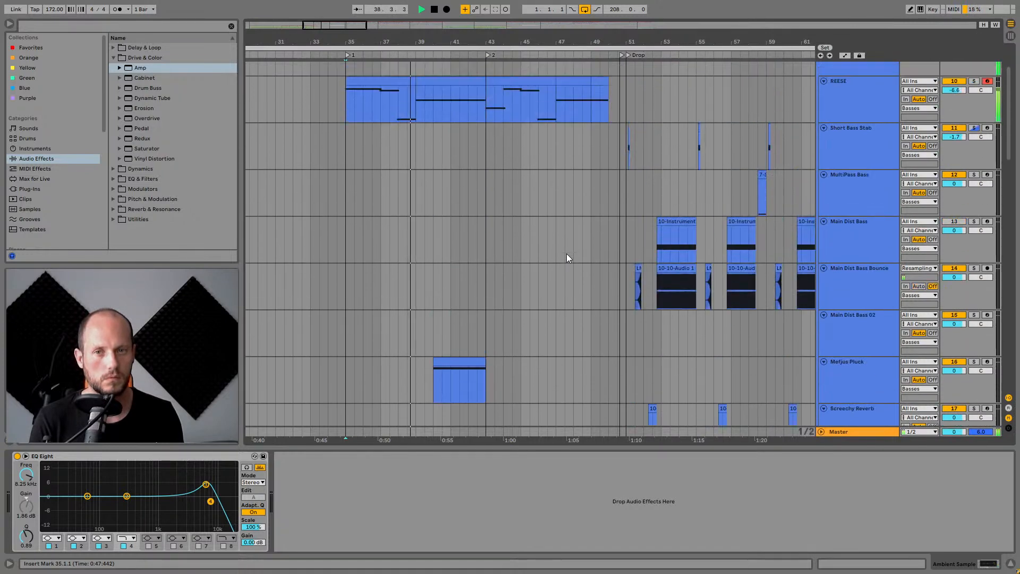
pyautogui.scroll(-8, 565, 256)
pyautogui.scroll(-20, 566, 257)
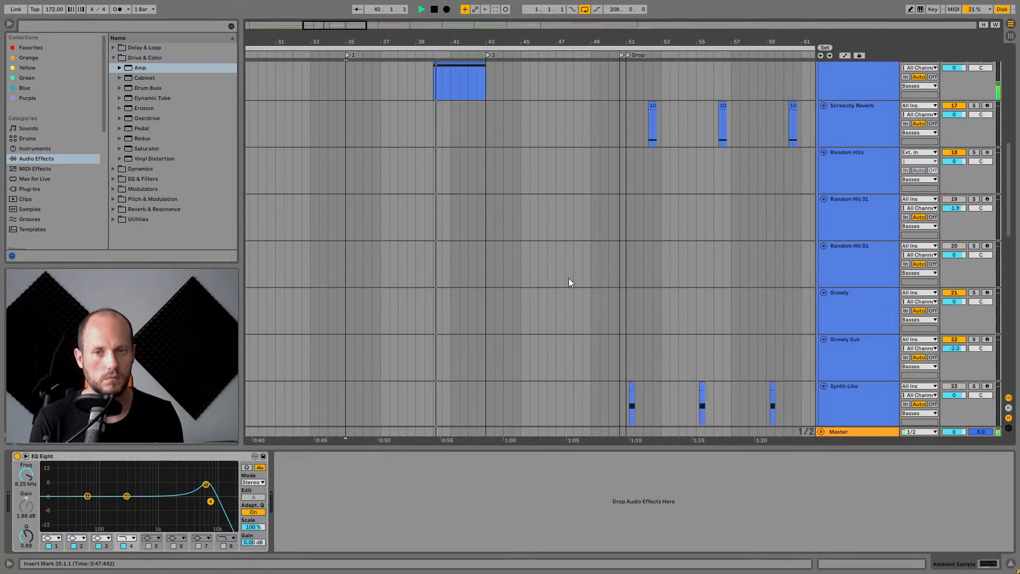
pyautogui.scroll(-3, 563, 300)
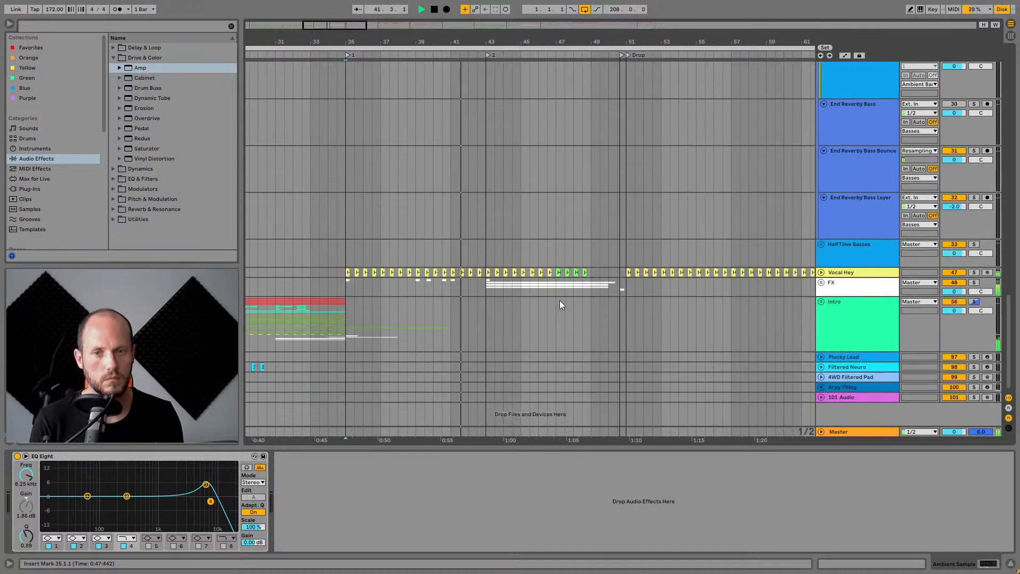
pyautogui.press('space')
# Select the Intro group track and expand it.
pyautogui.click(408, 310)
pyautogui.click(831, 307)
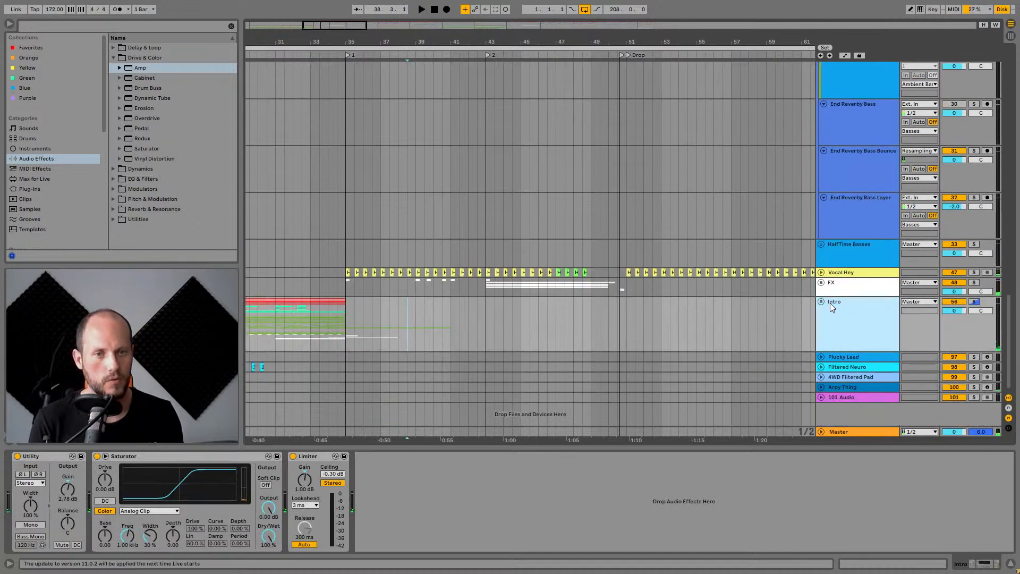
pyautogui.click(821, 302)
# Expand the Synths group inside the Intro group to view its tracks.
pyautogui.scroll(-10, 531, 329)
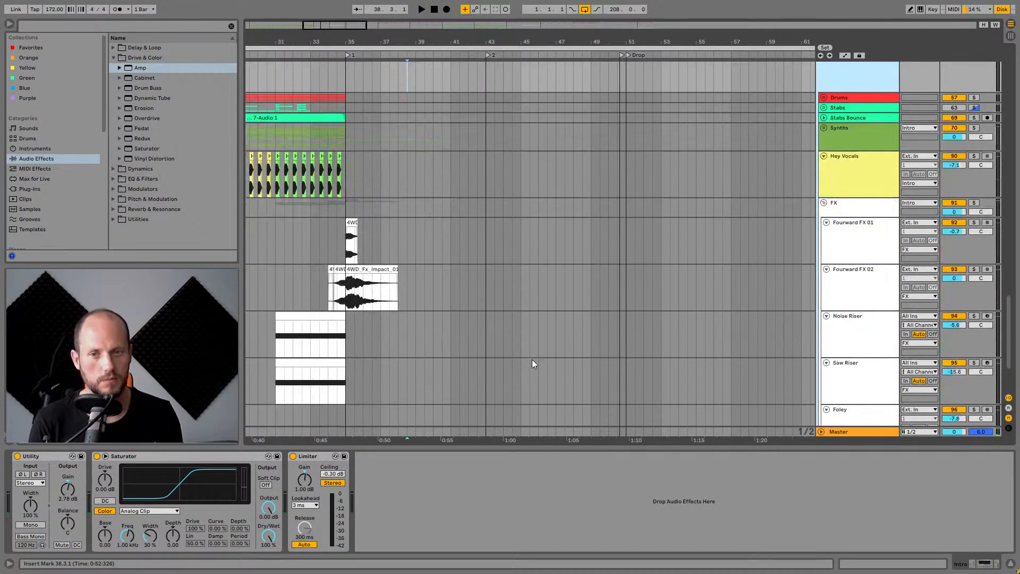
pyautogui.scroll(5, 533, 366)
pyautogui.scroll(1, 534, 362)
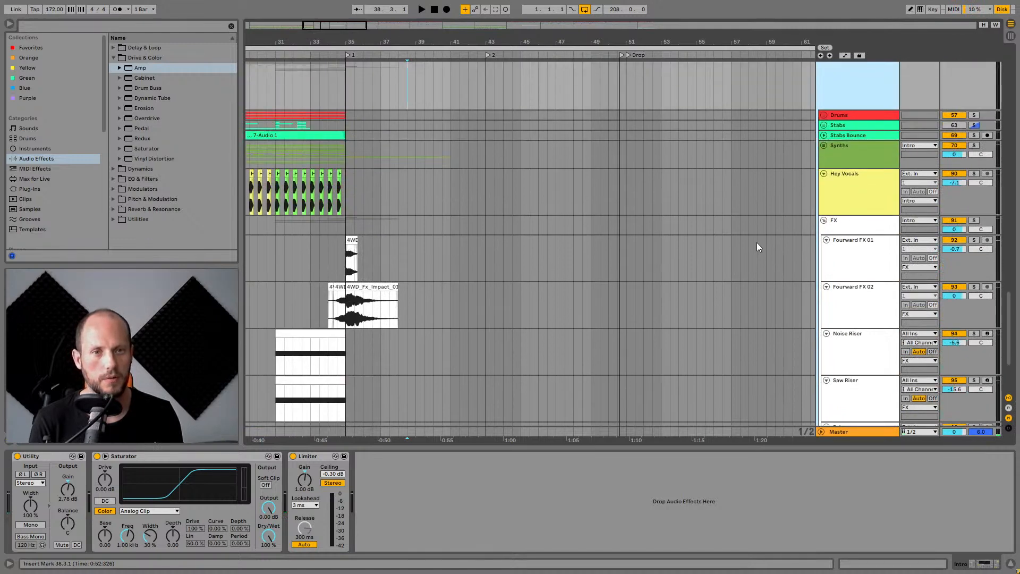
pyautogui.click(838, 145)
pyautogui.click(823, 143)
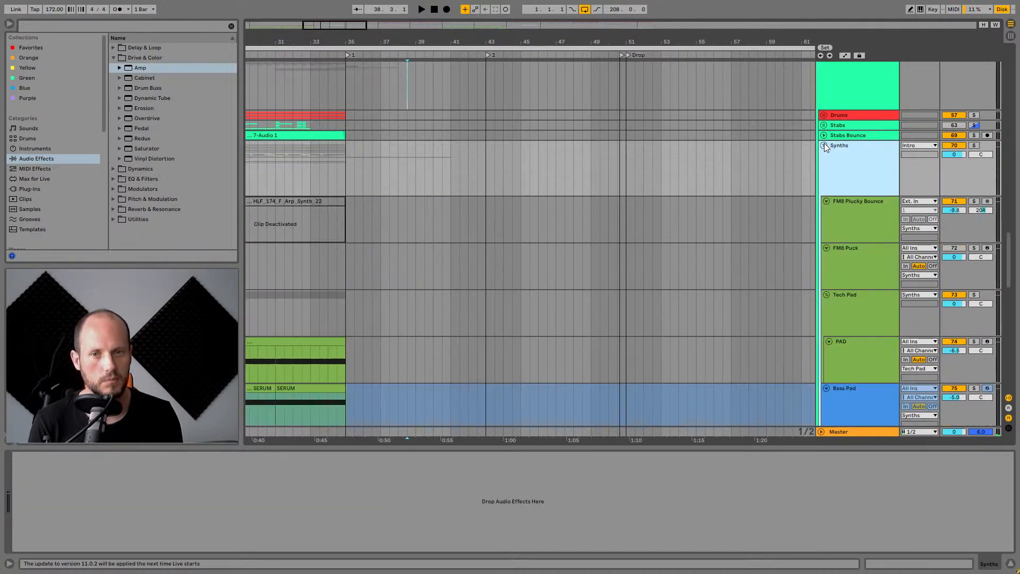
# Scroll through the Intro group's synth, vocal and FX tracks, selecting the Intro Thing Orig track along the way.
pyautogui.scroll(-10, 743, 327)
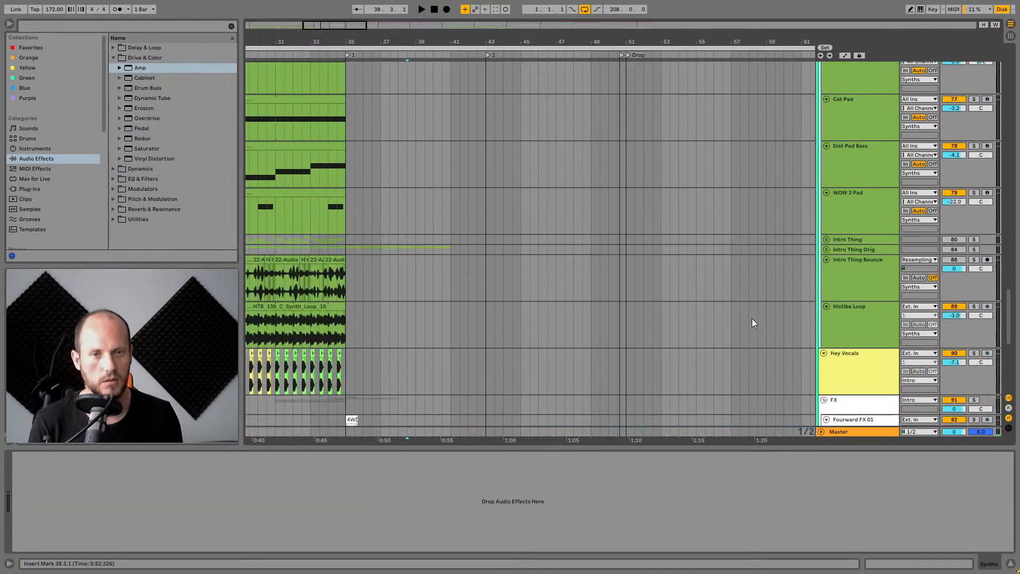
pyautogui.click(844, 234)
pyautogui.click(842, 249)
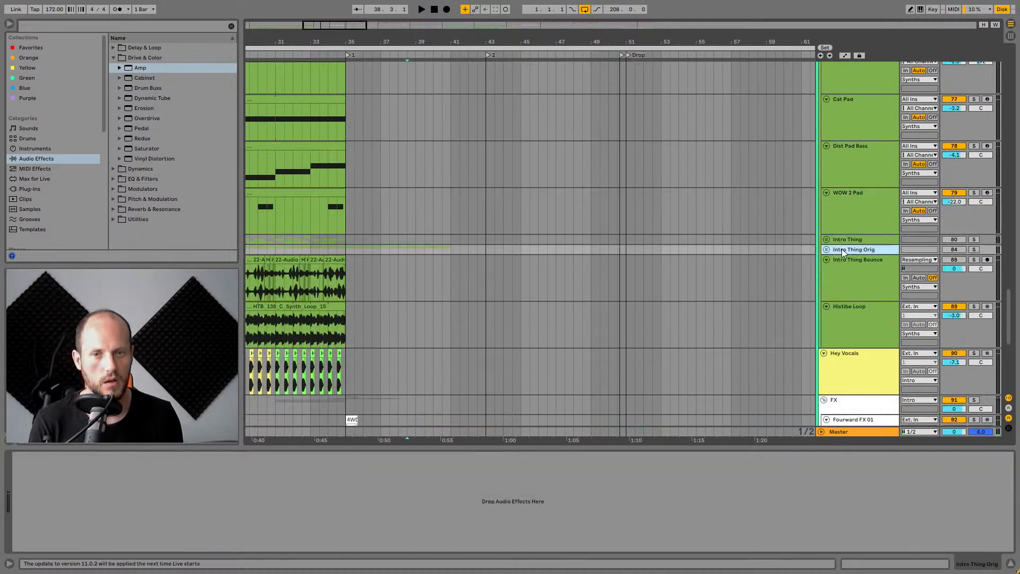
pyautogui.scroll(-10, 849, 334)
pyautogui.scroll(5, 855, 342)
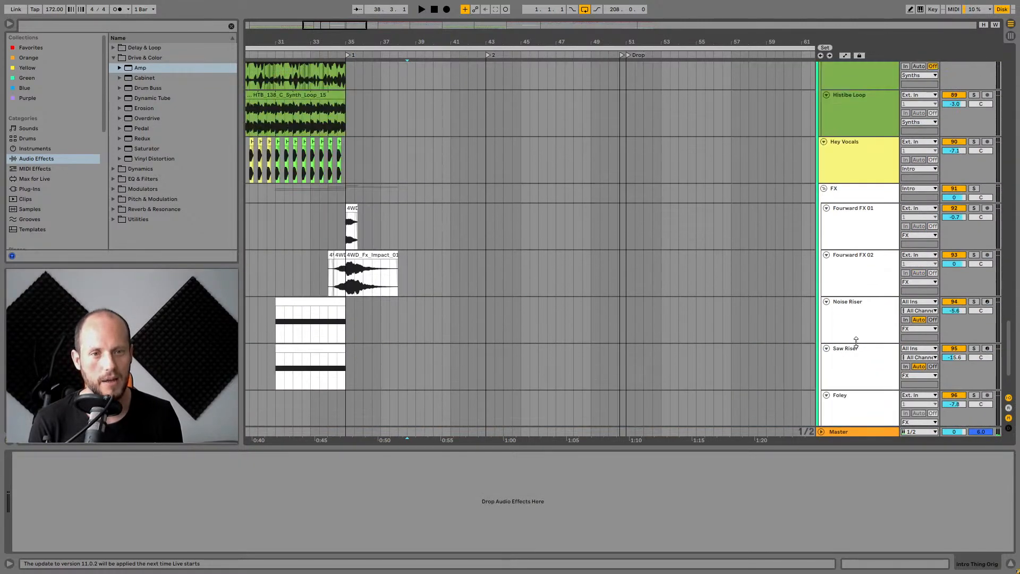
pyautogui.scroll(-5, 861, 336)
pyautogui.scroll(2, 861, 331)
pyautogui.scroll(10, 863, 318)
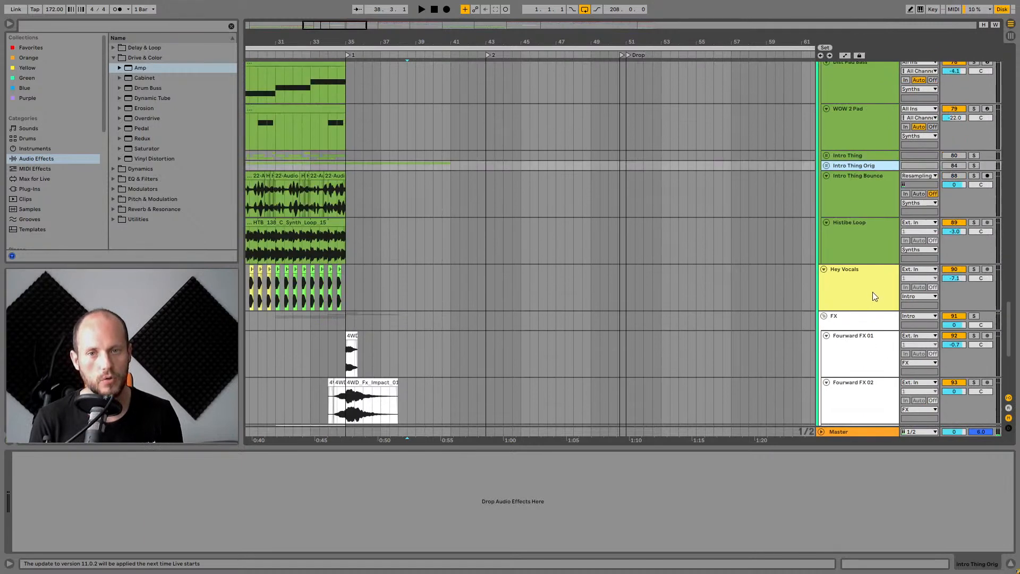
pyautogui.scroll(5, 851, 298)
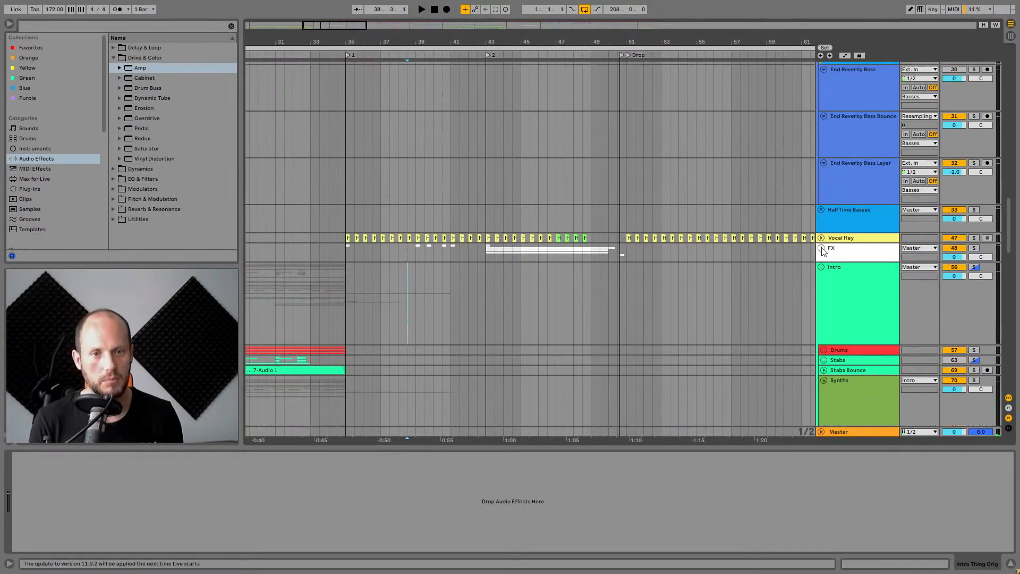
# Expand the FX group, then select and solo the Synth-Like BuildUp track and briefly audition it.
pyautogui.click(821, 247)
pyautogui.click(342, 311)
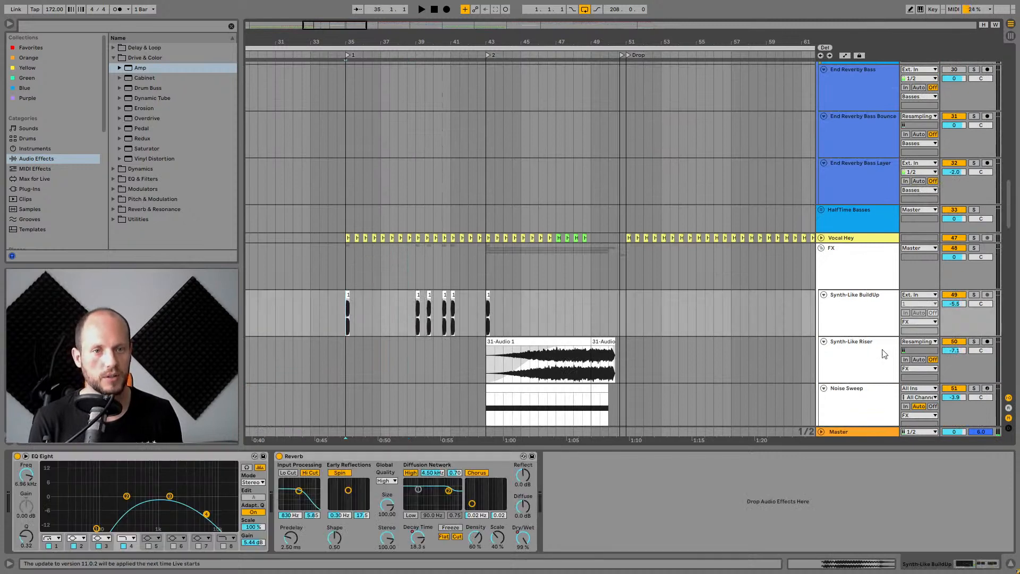
pyautogui.click(871, 301)
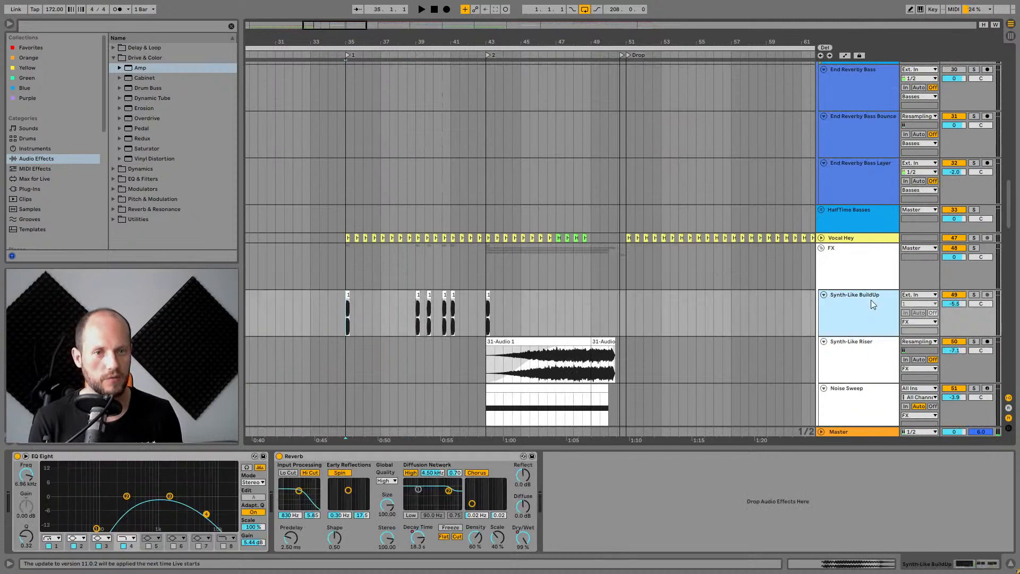
pyautogui.click(973, 295)
pyautogui.press('space')
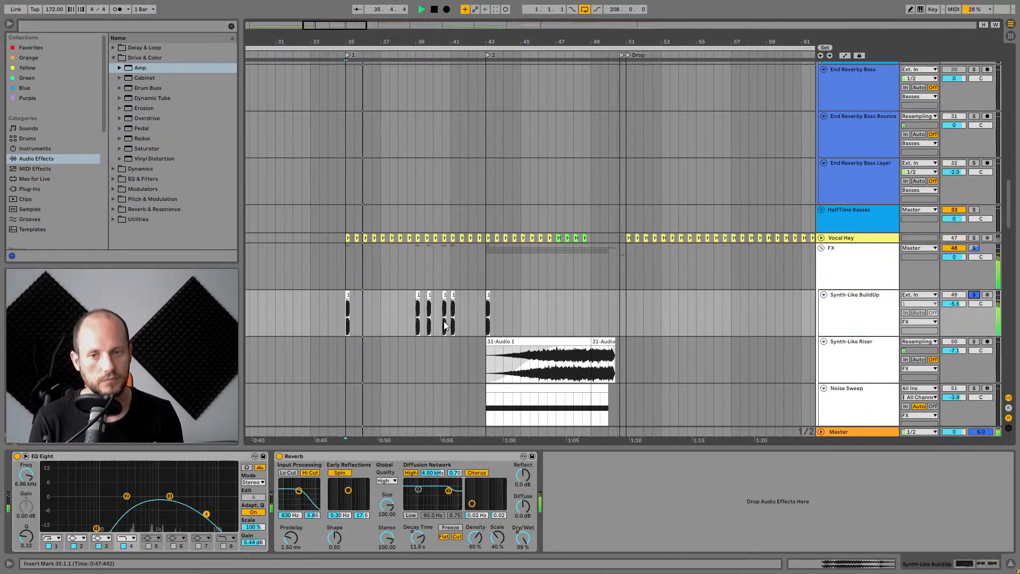
pyautogui.press('space')
# Bypass the EQ Eight and Reverb on the Synth-Like BuildUp track and audition the part dry from around bar 38.
pyautogui.click(279, 456)
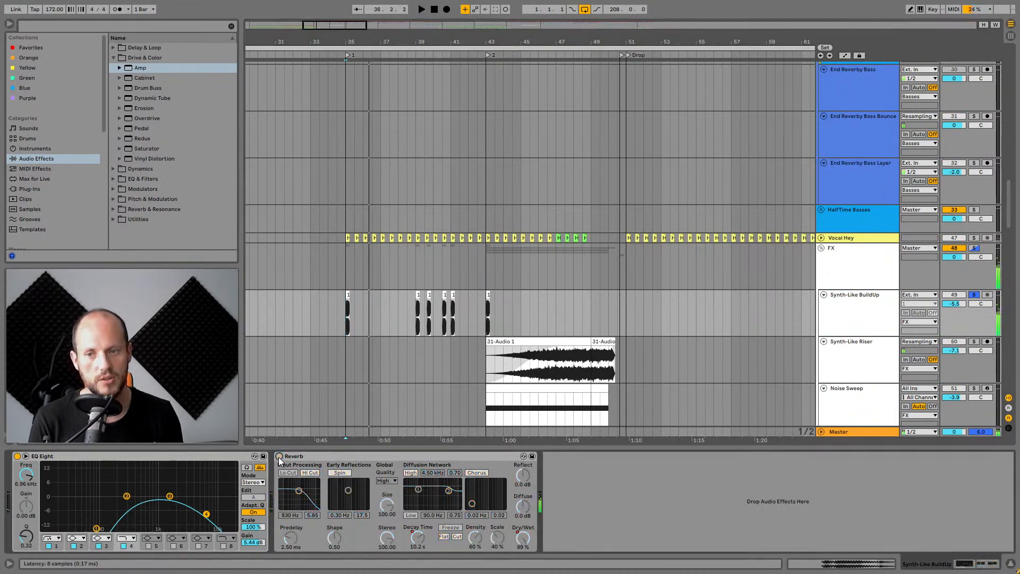
pyautogui.click(17, 456)
pyautogui.click(142, 457)
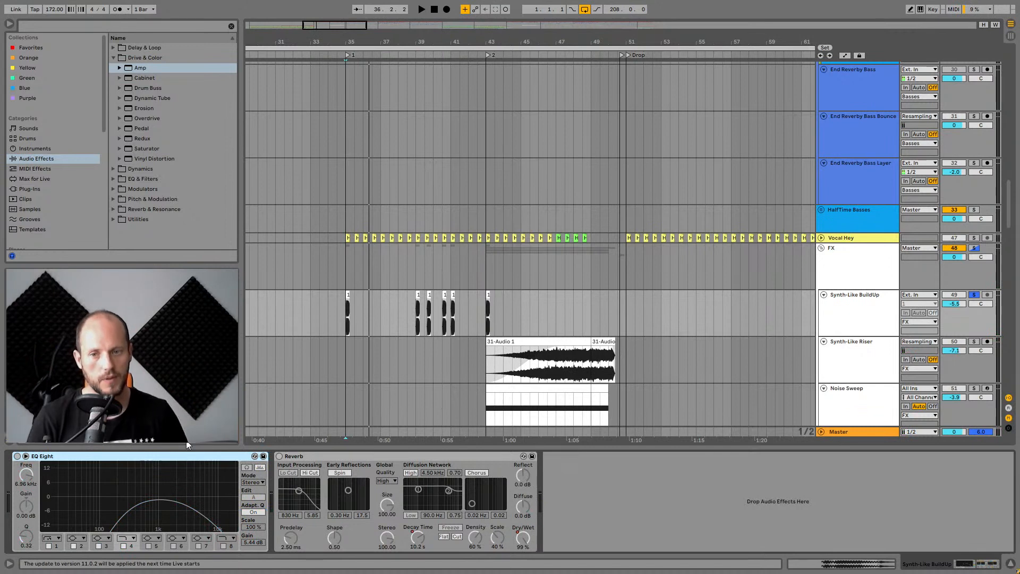
pyautogui.click(304, 455)
pyautogui.click(365, 397)
pyautogui.press('space')
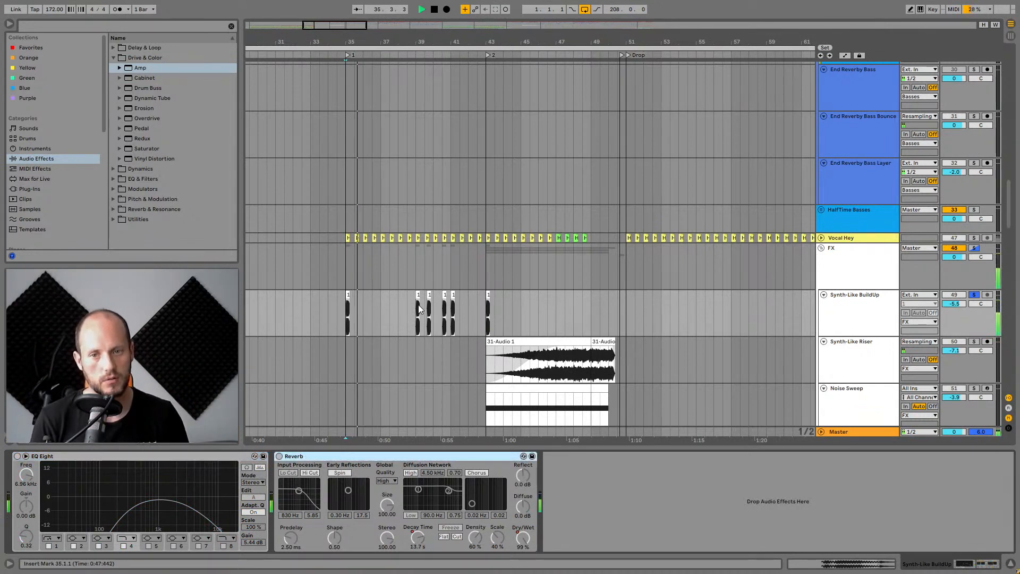
pyautogui.click(419, 305)
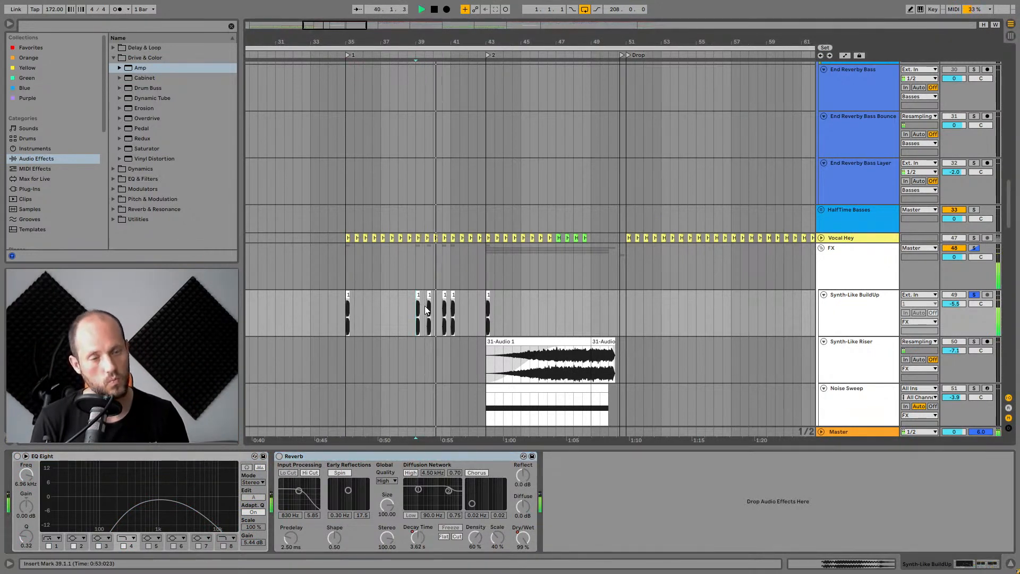
pyautogui.press('space')
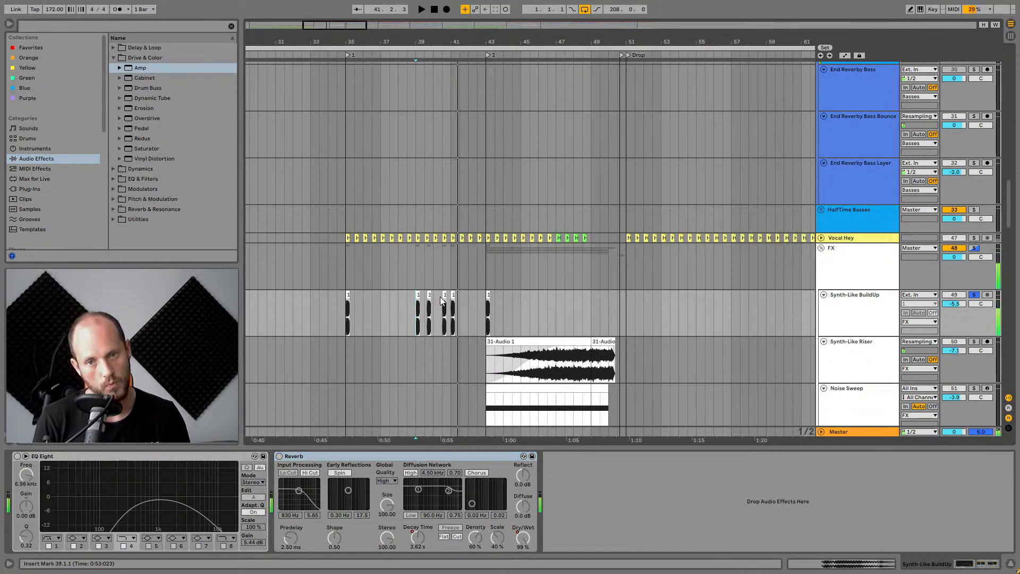
# Open a Synth-Like BuildUp clip and inspect its warp mode options.
pyautogui.doubleClick(444, 295)
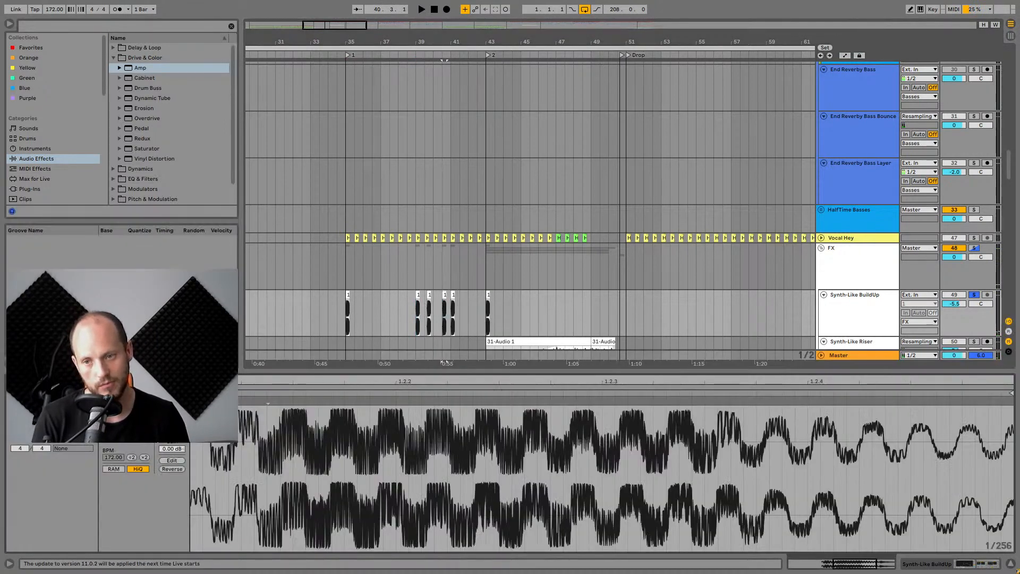
pyautogui.click(126, 413)
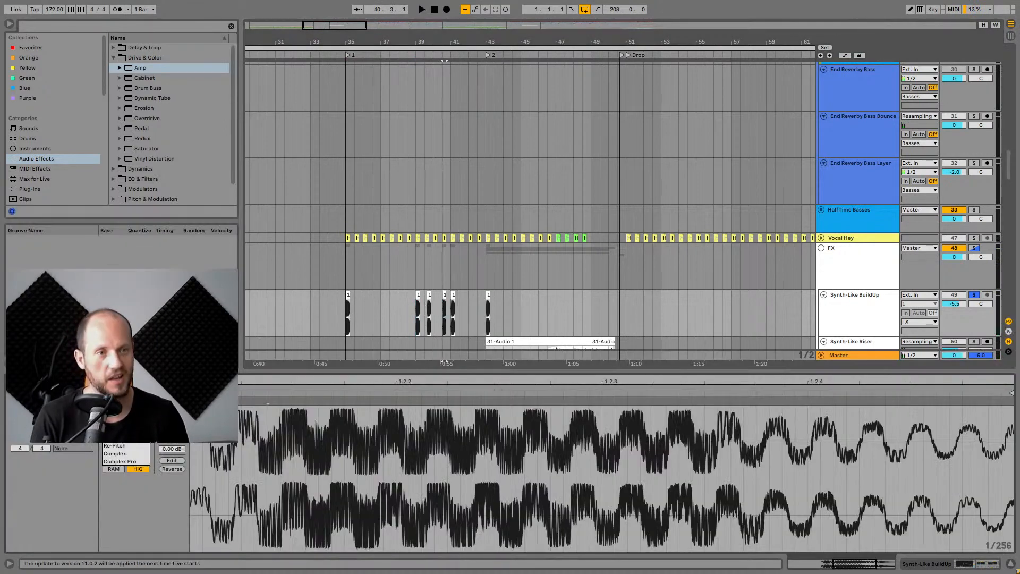
# Return to the Synth-Like BuildUp track's device chain and re-enable the Reverb.
pyautogui.click(860, 305)
pyautogui.doubleClick(861, 306)
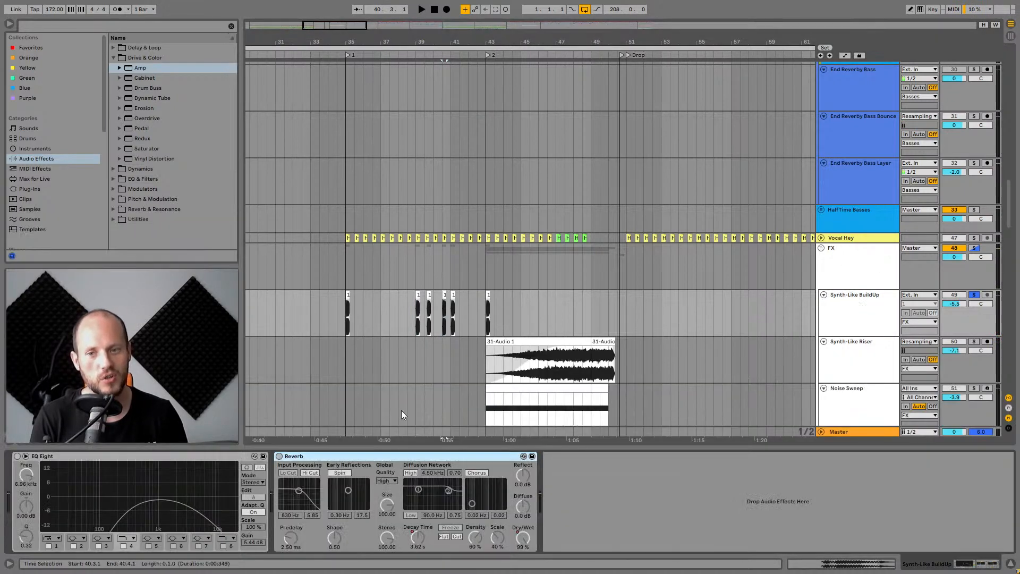
pyautogui.click(279, 455)
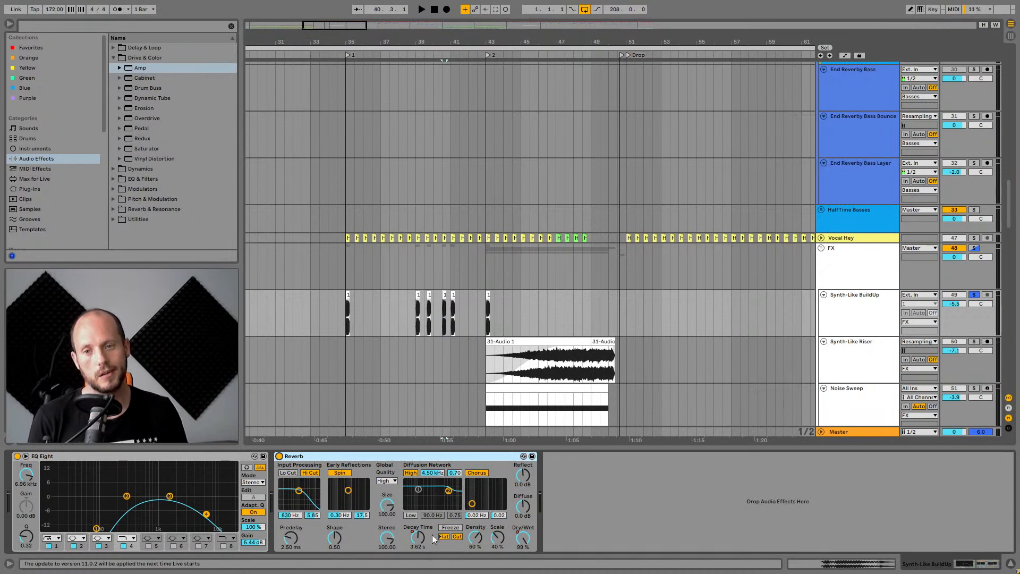
# Audition the Synth-Like BuildUp track with its effects from bar 35 and from bar 39.
pyautogui.click(345, 314)
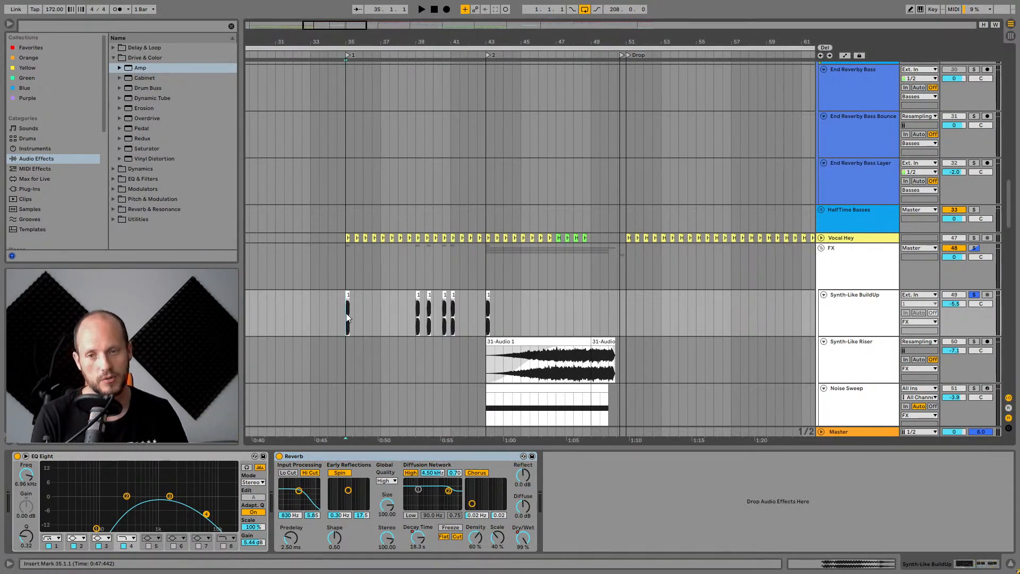
pyautogui.click(847, 324)
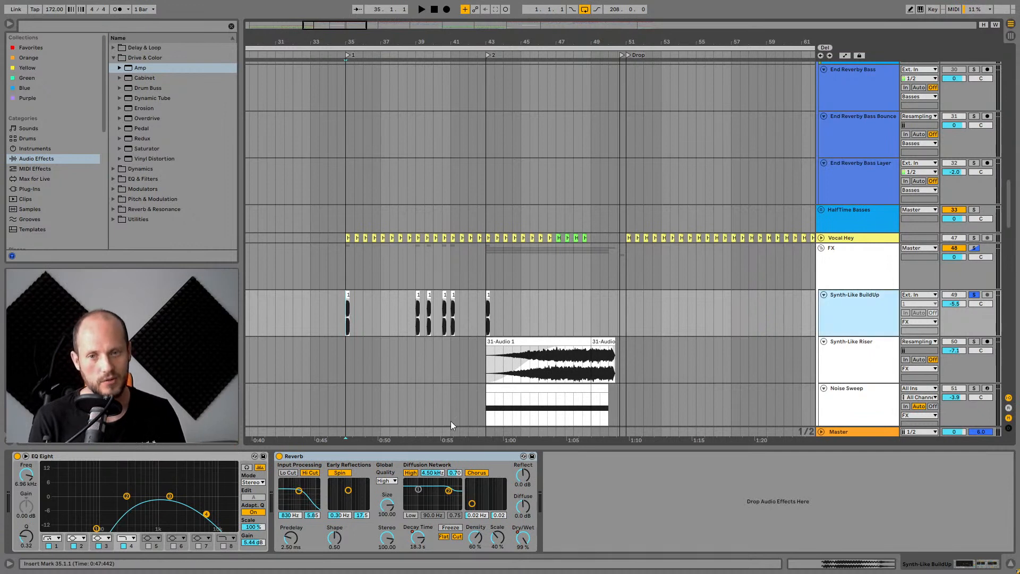
pyautogui.press('space')
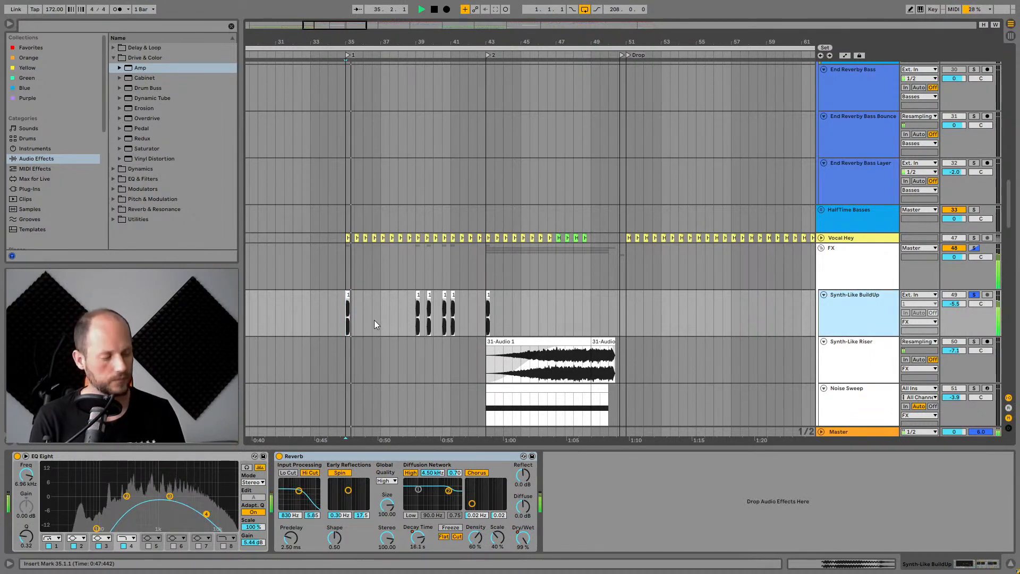
pyautogui.click(417, 316)
pyautogui.press('space')
pyautogui.press('space')
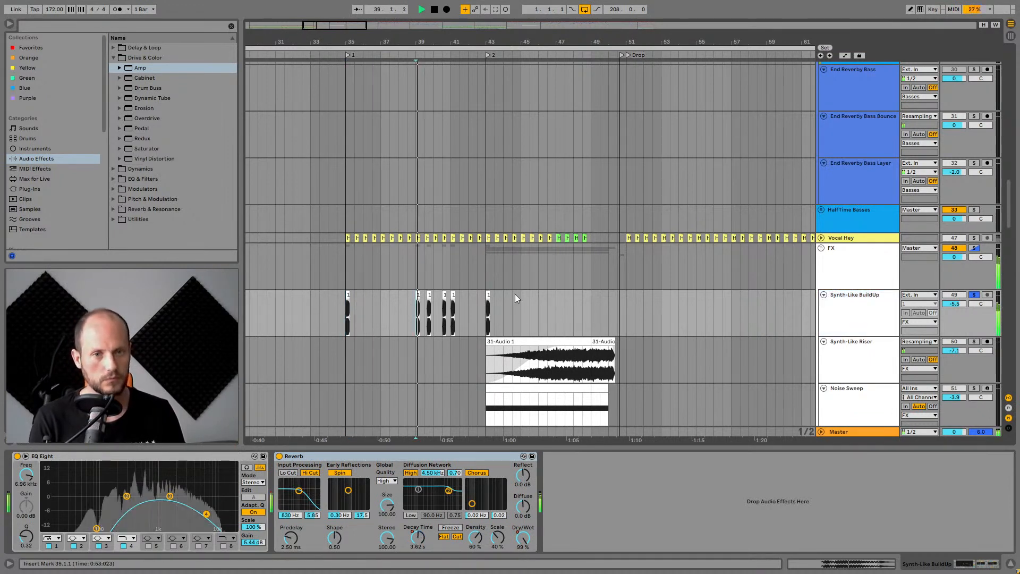
pyautogui.scroll(1, 895, 309)
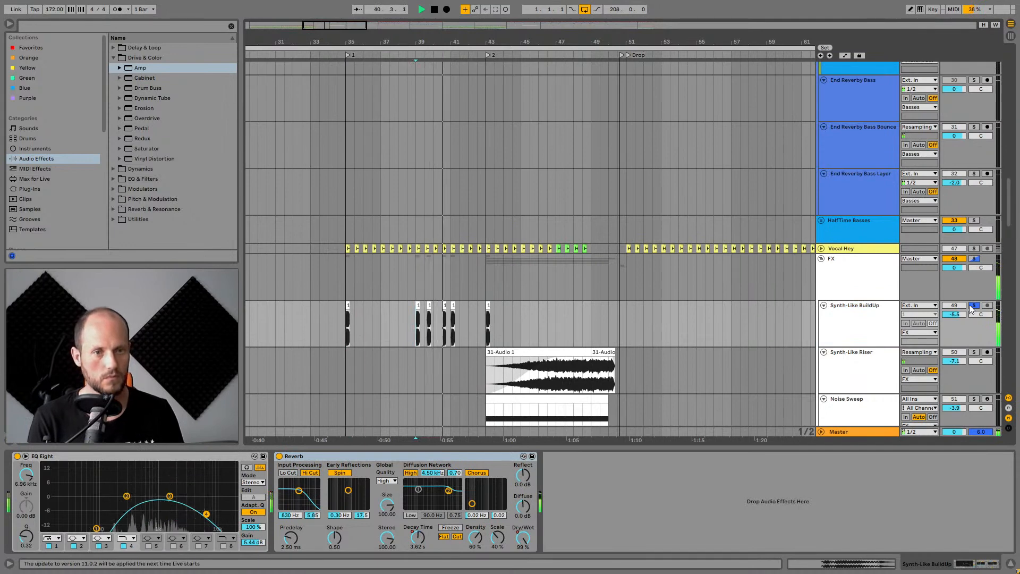
pyautogui.press('space')
# Move to the Drop section, solo the Synth-Like Bounce track and play it from the drop.
pyautogui.scroll(3, 892, 316)
pyautogui.scroll(15, 883, 287)
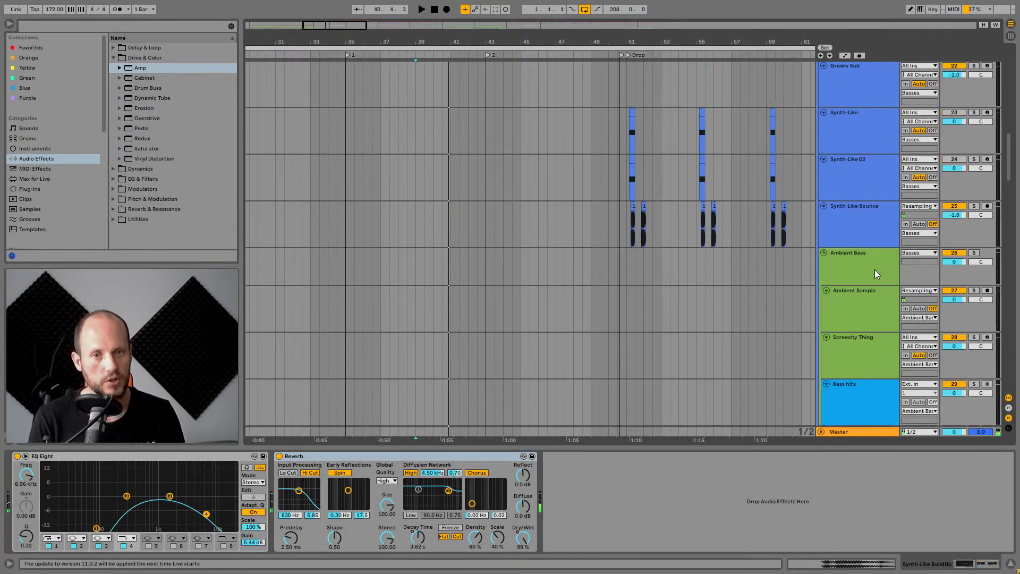
pyautogui.moveTo(701, 42); pyautogui.dragTo(568, 88)
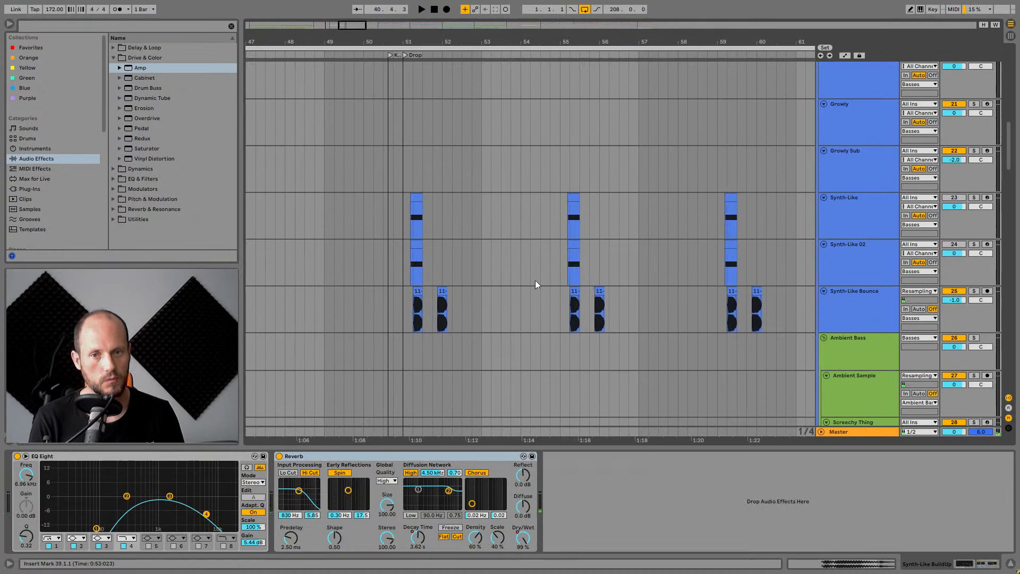
pyautogui.click(398, 320)
pyautogui.click(976, 295)
pyautogui.press('space')
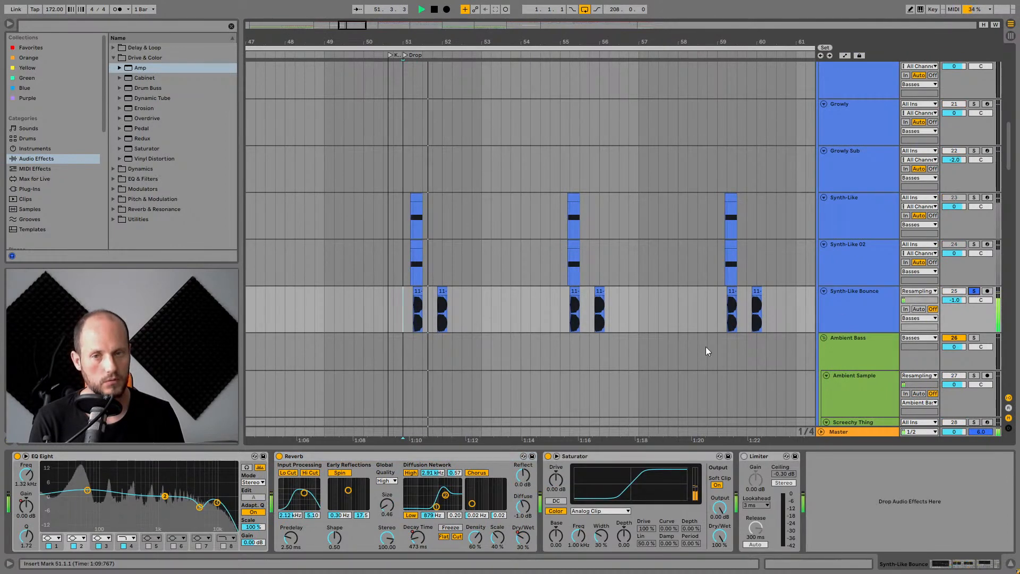
# Zoom in on the drop's bass clips, select a Synth-Like Bounce clip and play it back.
pyautogui.scroll(5, 417, 292)
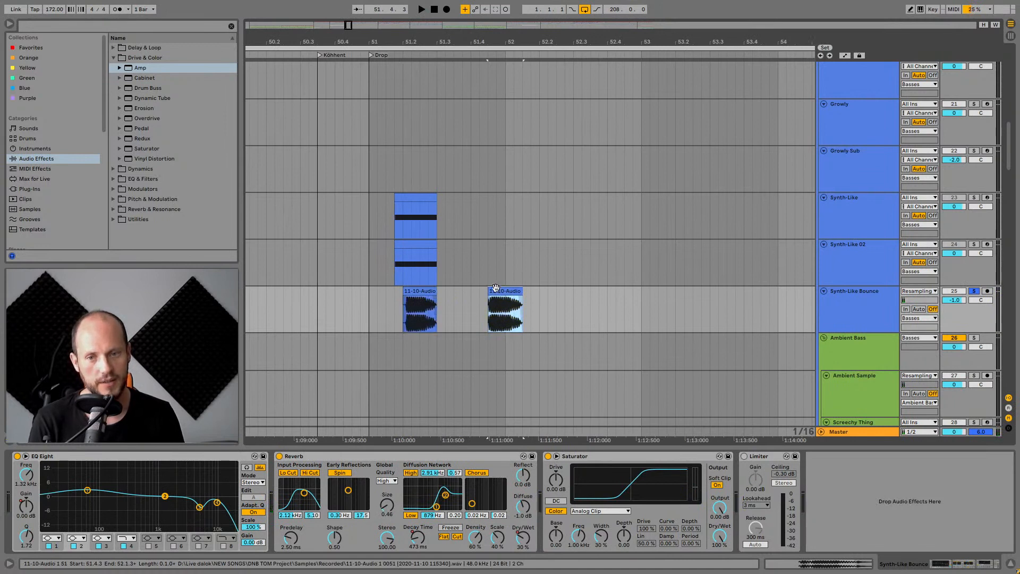
pyautogui.click(413, 294)
pyautogui.click(881, 299)
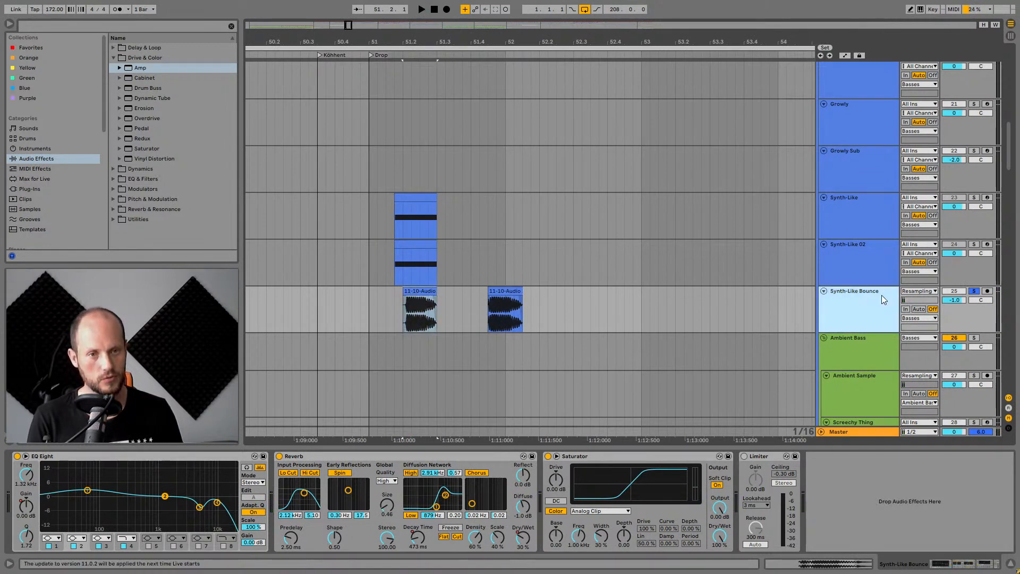
pyautogui.press('space')
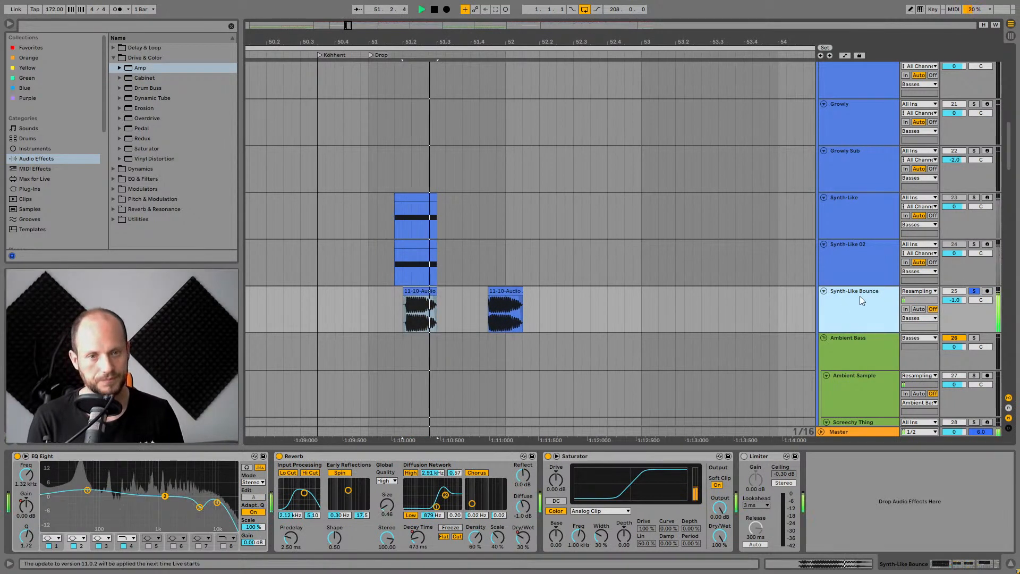
# Solo the Synth-Like 02 and Synth-Like tracks and select the Synth-Like track to show its instrument rack.
pyautogui.click(856, 263)
pyautogui.click(973, 245)
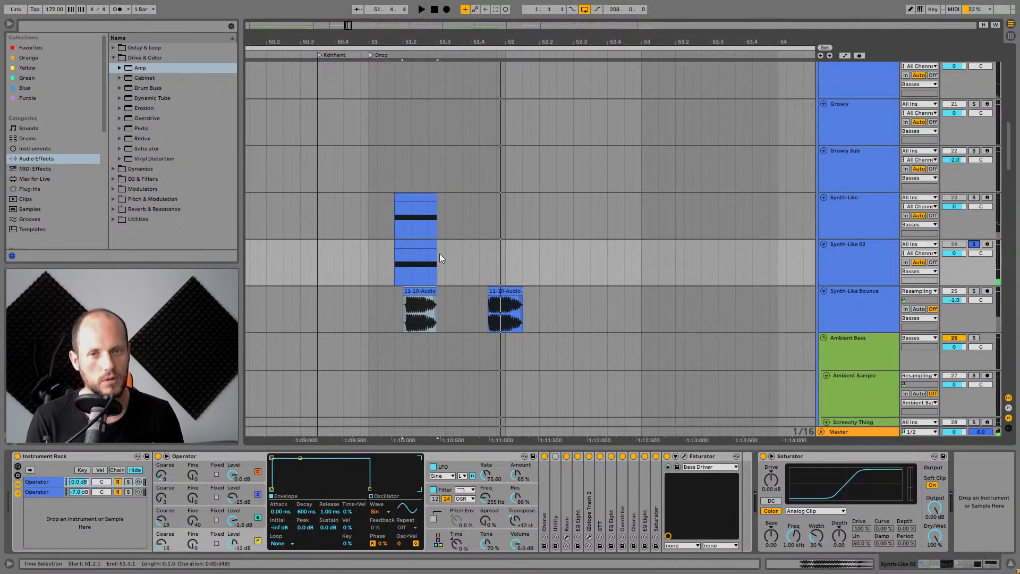
pyautogui.click(972, 199)
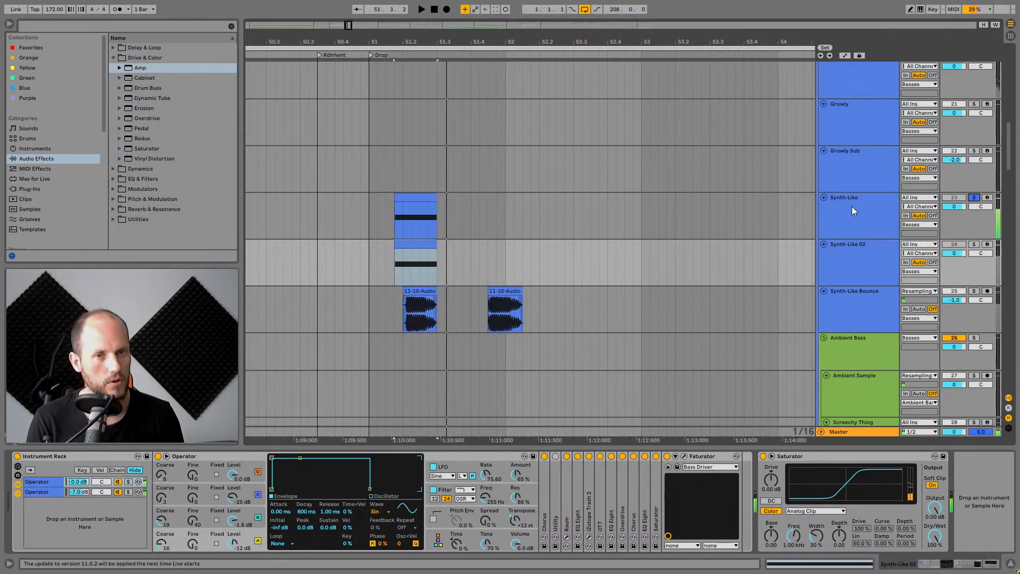
pyautogui.click(852, 207)
# Compare the Synth-Like and Synth-Like 02 clips at the drop by selecting each and playing them.
pyautogui.click(407, 193)
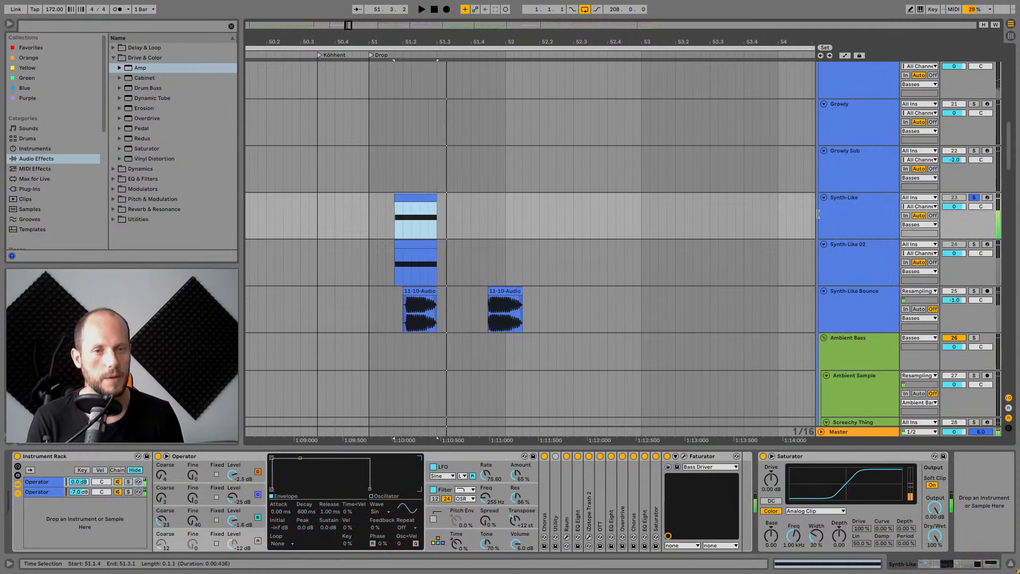
pyautogui.click(881, 251)
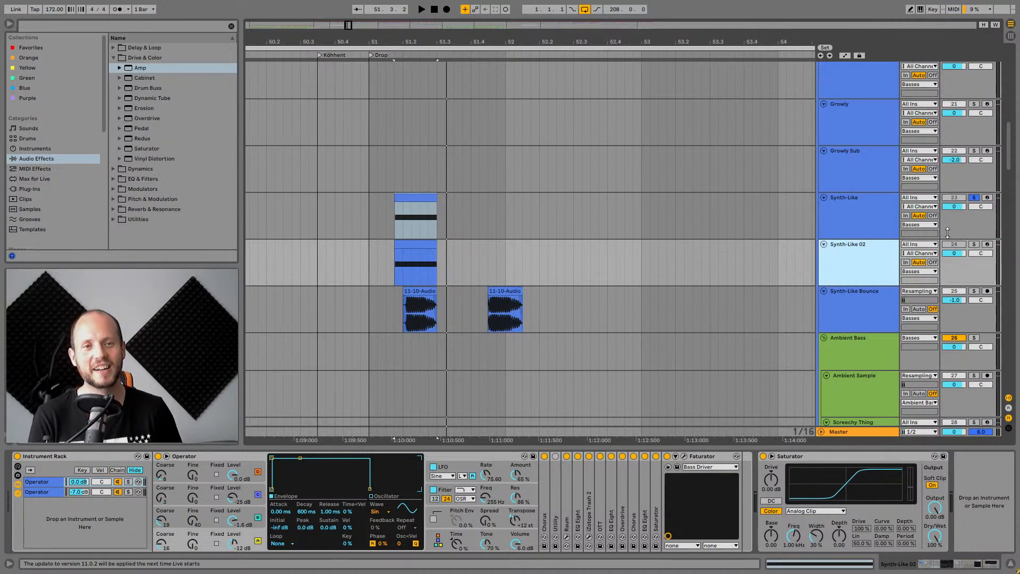
pyautogui.click(870, 220)
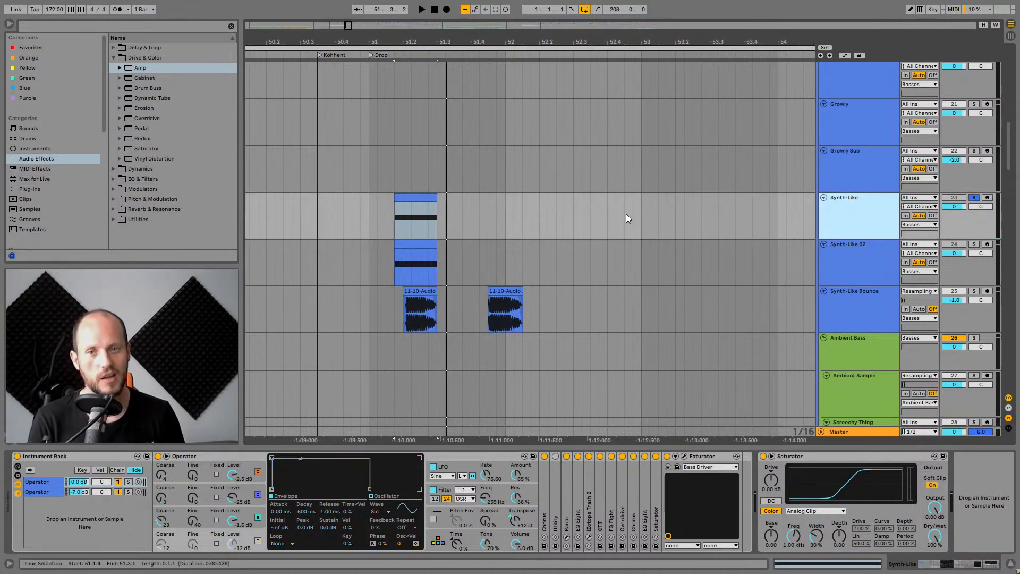
pyautogui.click(415, 198)
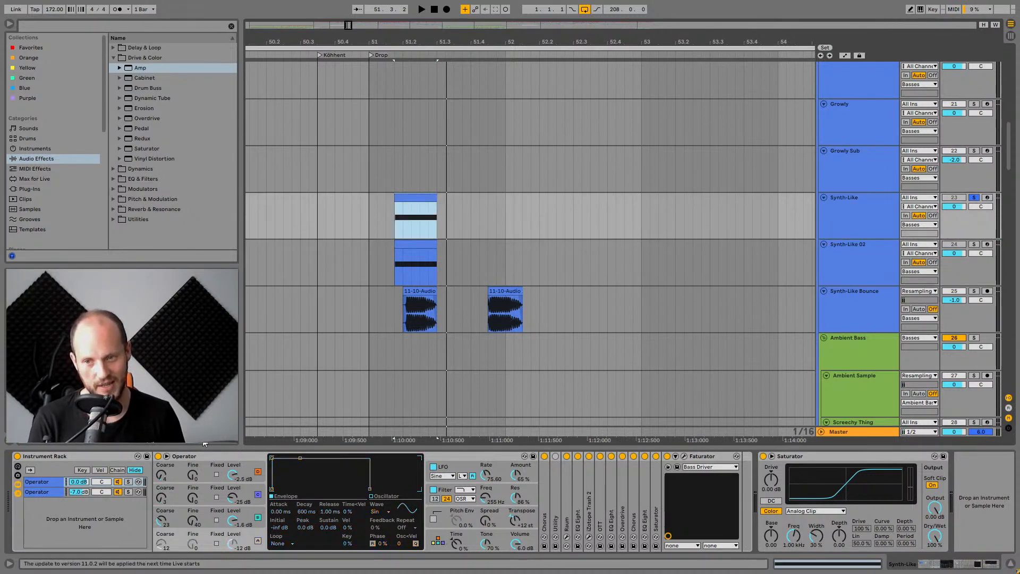
pyautogui.press('space')
pyautogui.press('space')
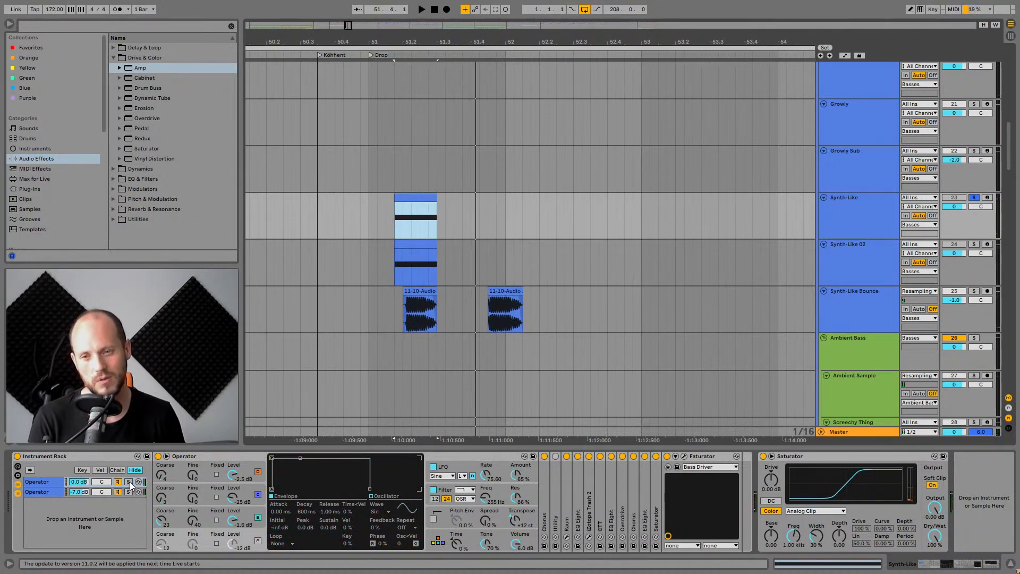
# Solo the first and then the second Operator chain in the Instrument Rack while playing the drop.
pyautogui.click(128, 482)
pyautogui.press('space')
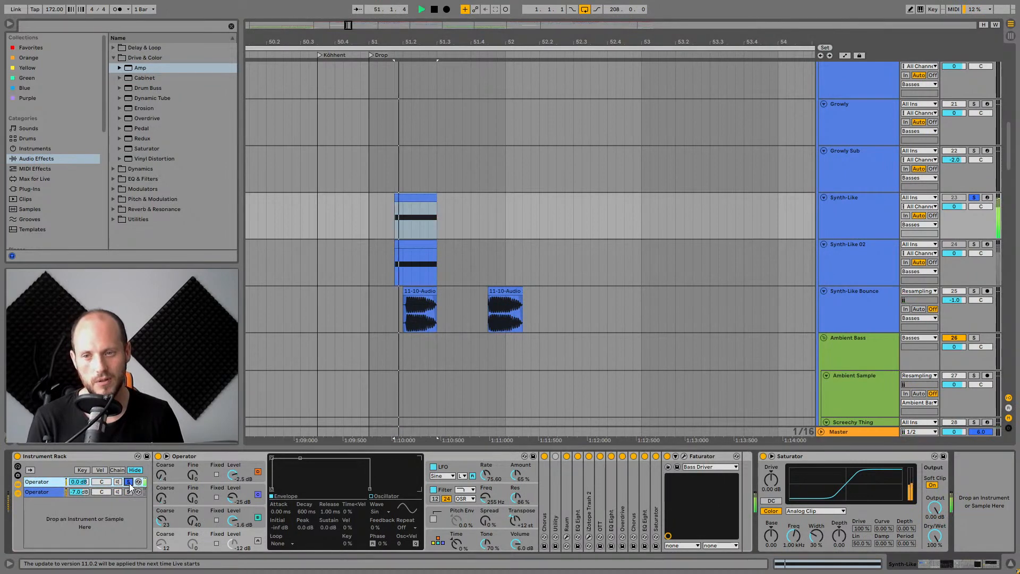
pyautogui.click(128, 492)
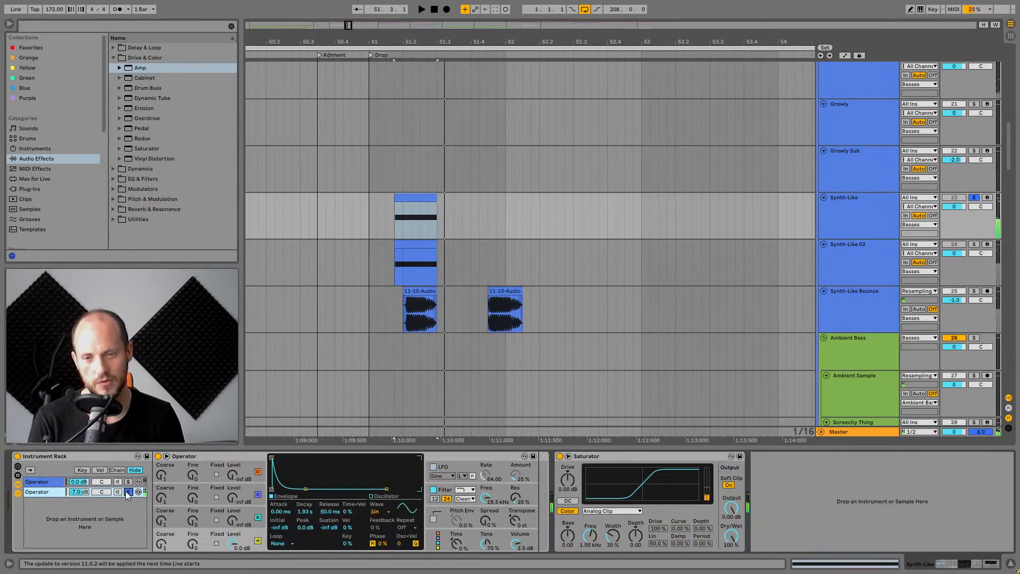
pyautogui.click(127, 492)
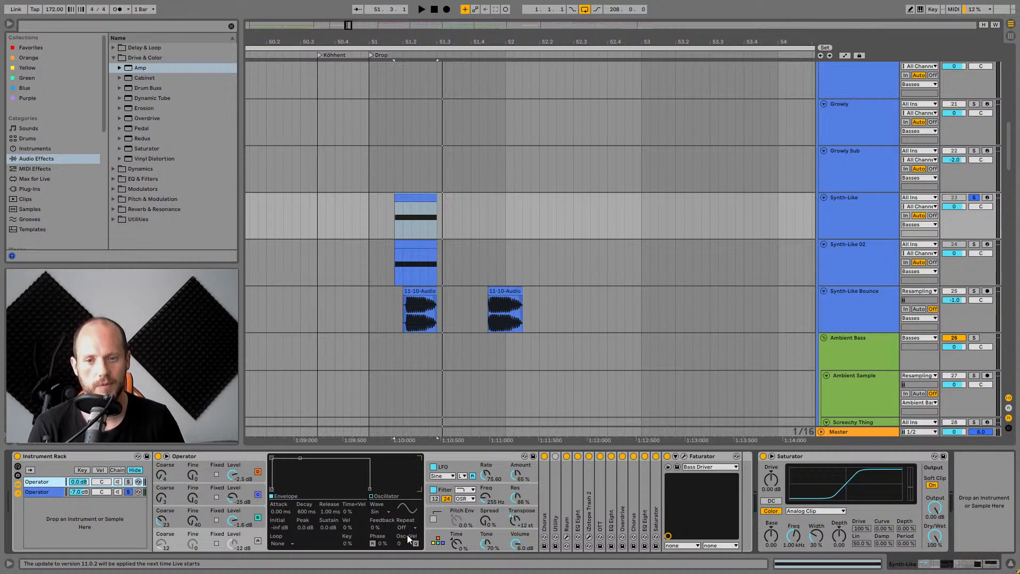
# Examine the Operator's global settings, oscillator levels, waveform, envelope and filter sections.
pyautogui.click(437, 542)
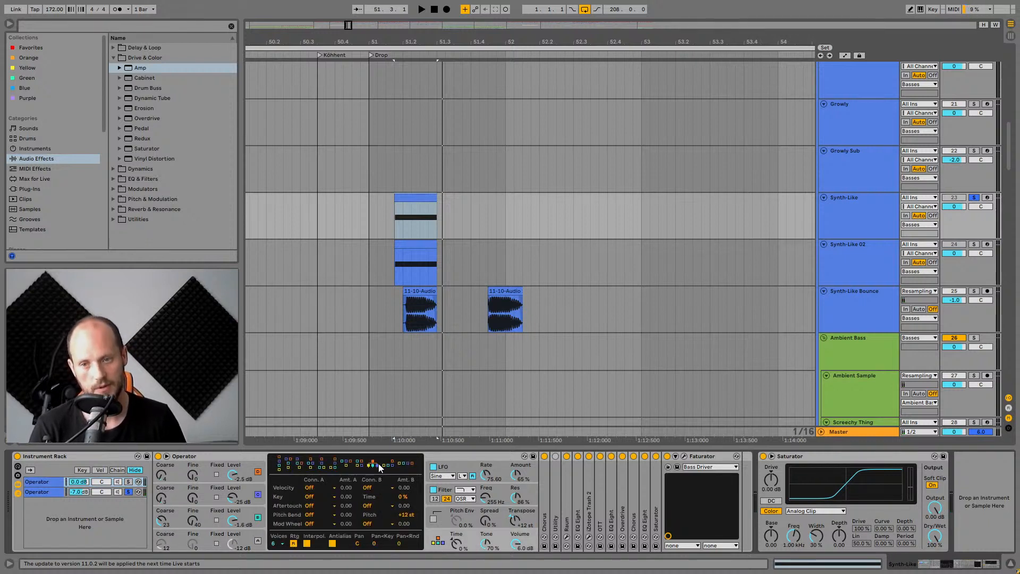
pyautogui.click(250, 516)
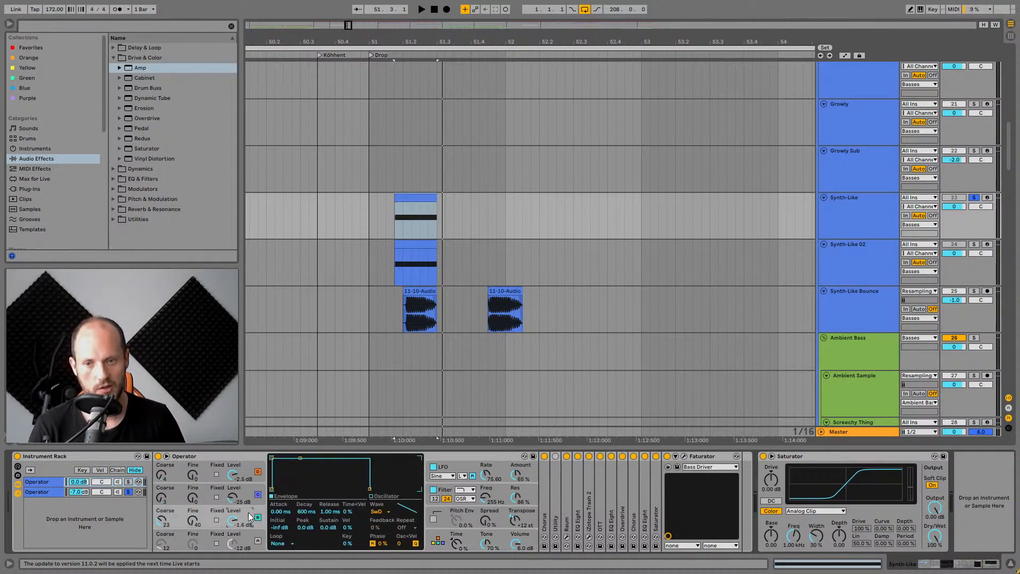
pyautogui.click(248, 498)
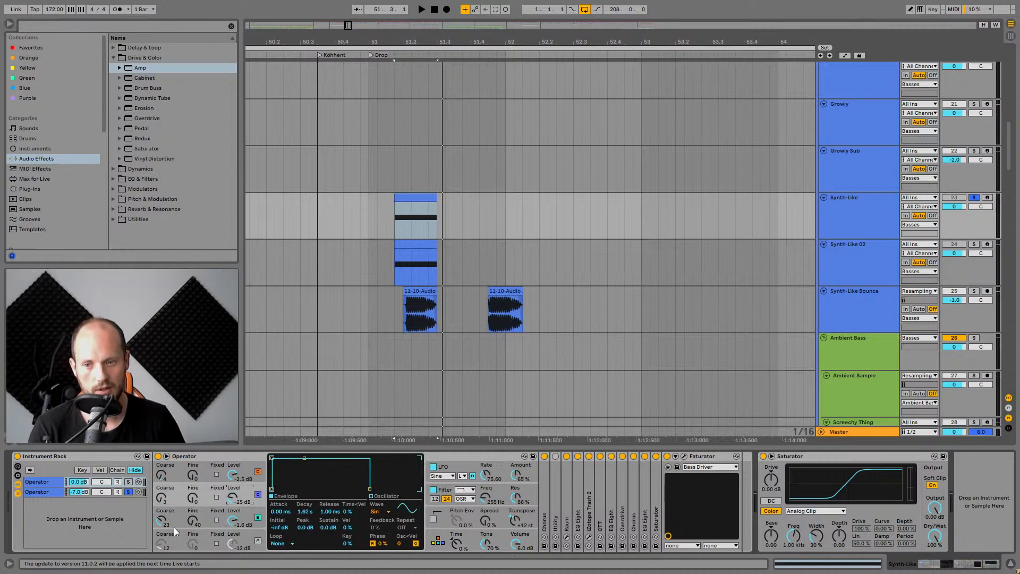
pyautogui.click(246, 473)
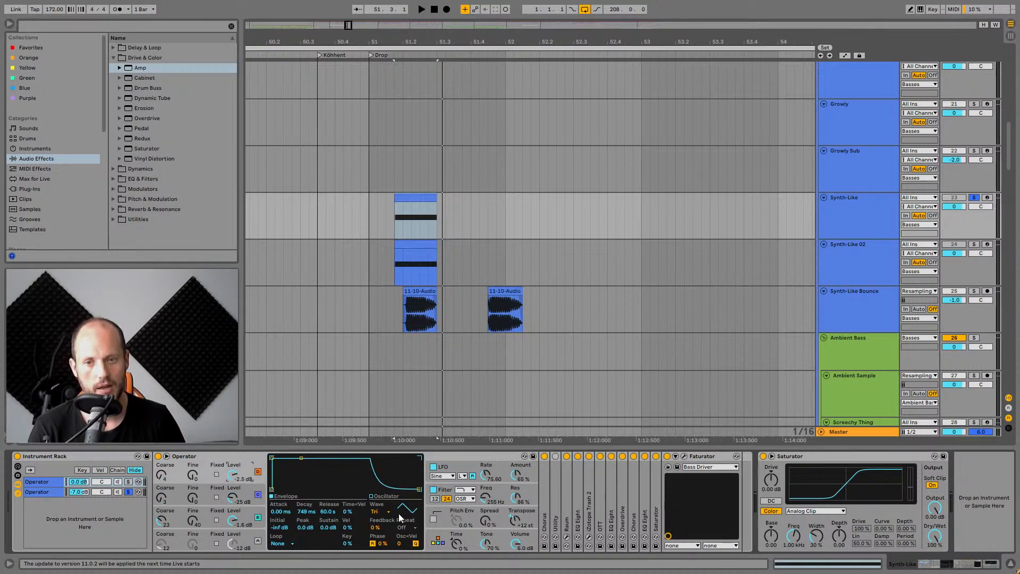
pyautogui.click(380, 511)
pyautogui.click(385, 481)
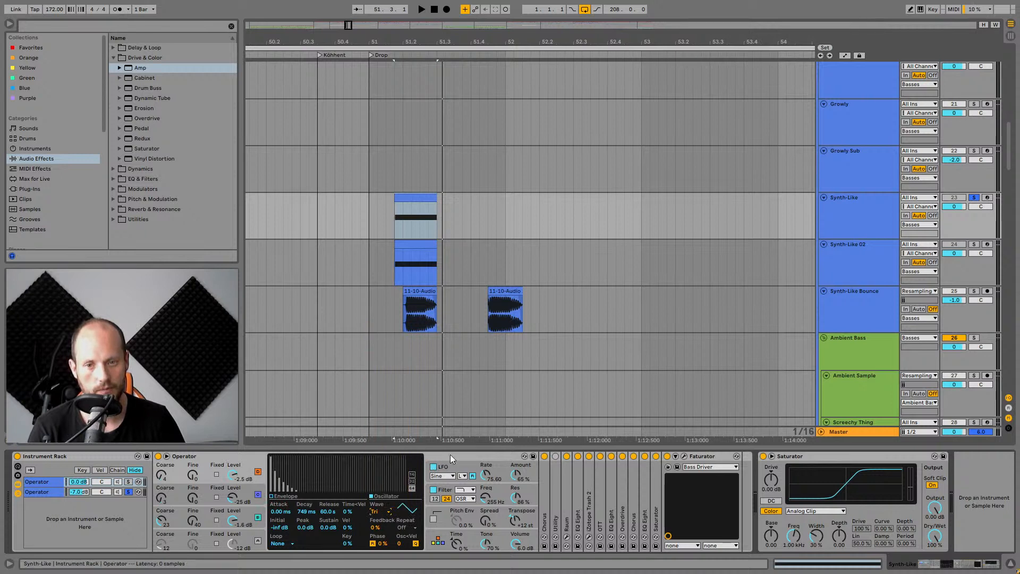
pyautogui.click(499, 489)
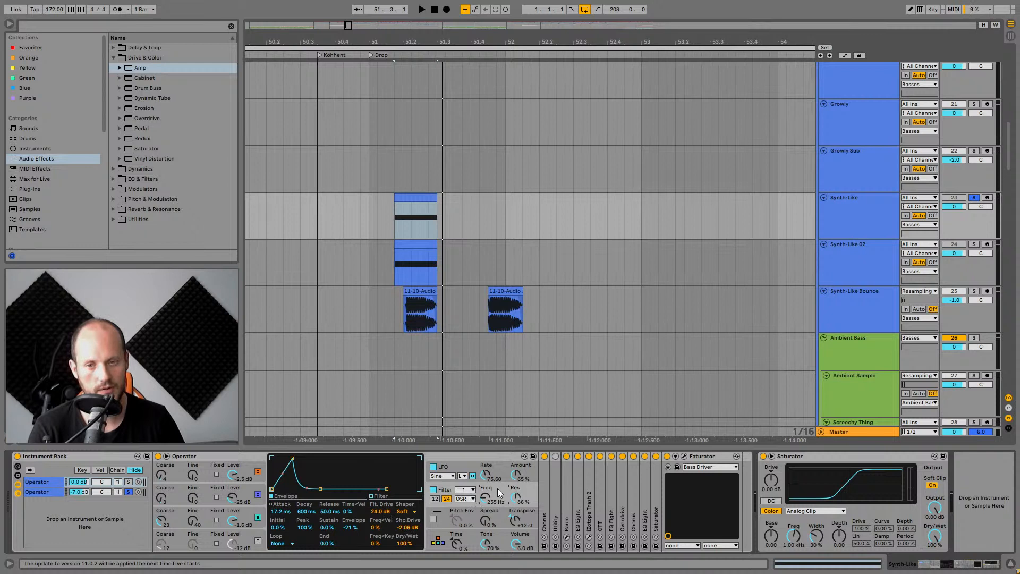
# Solo the first Operator chain again and play the drop to hear it alone.
pyautogui.press('space')
pyautogui.press('space')
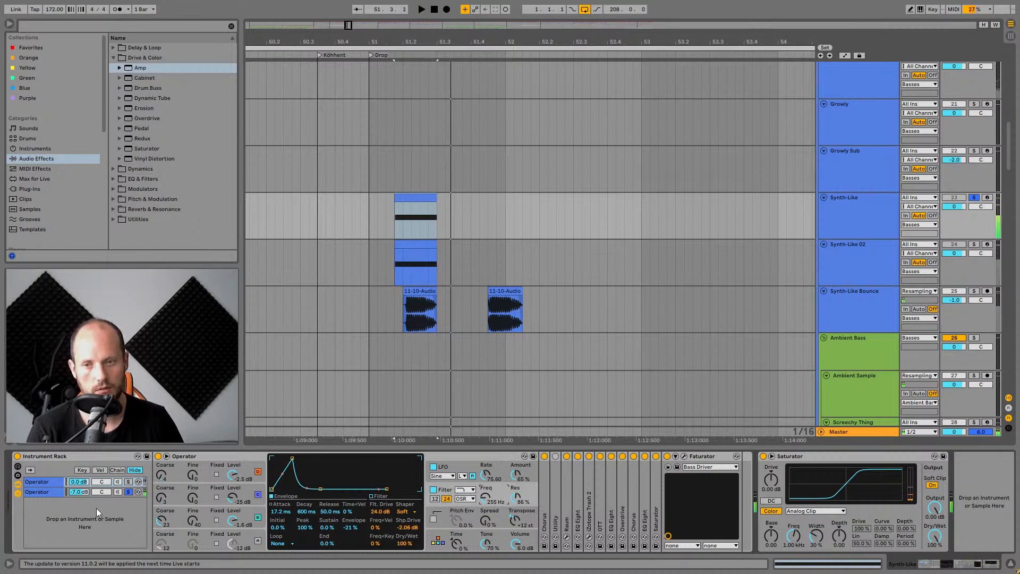
pyautogui.click(128, 481)
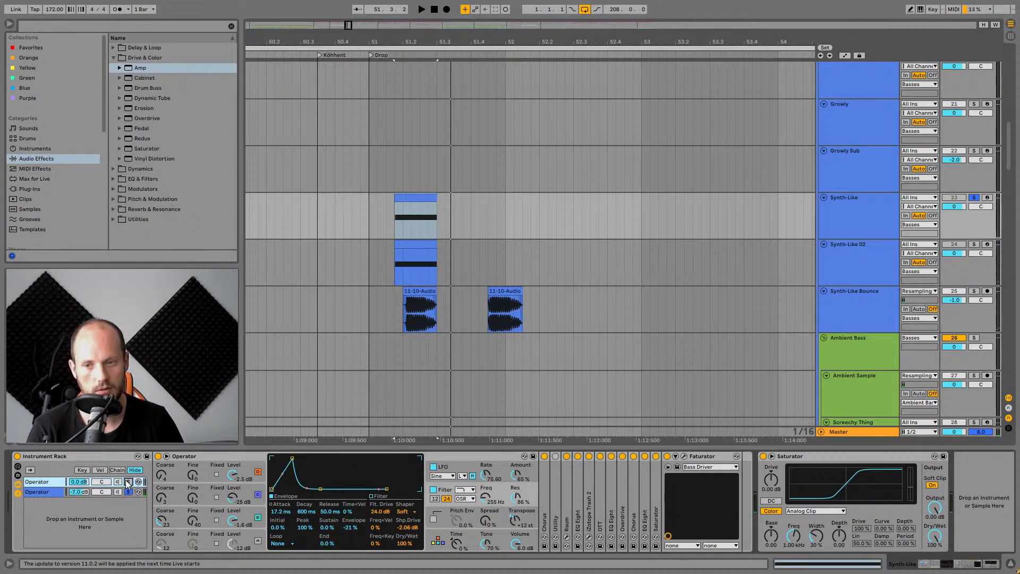
pyautogui.press('space')
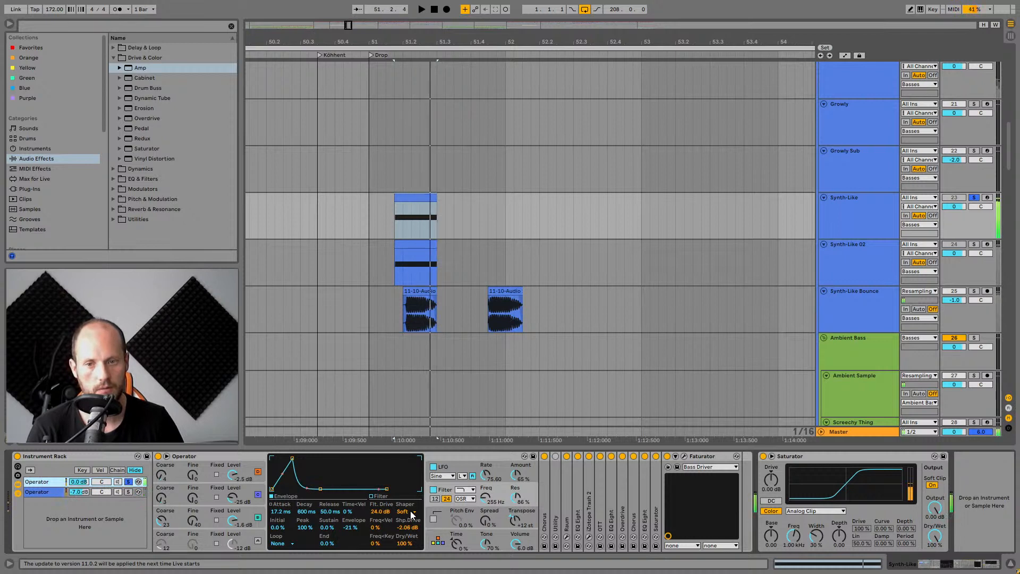
# Switch Operator's filter shaper off and back to Soft, and set the shaper drive to about -2.62 dB.
pyautogui.click(404, 511)
pyautogui.click(409, 473)
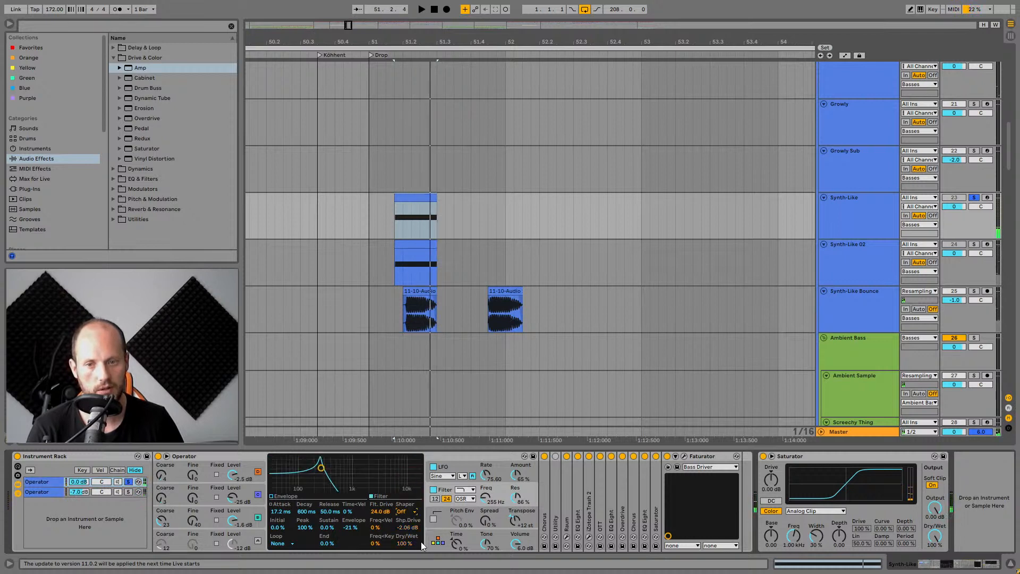
pyautogui.click(409, 511)
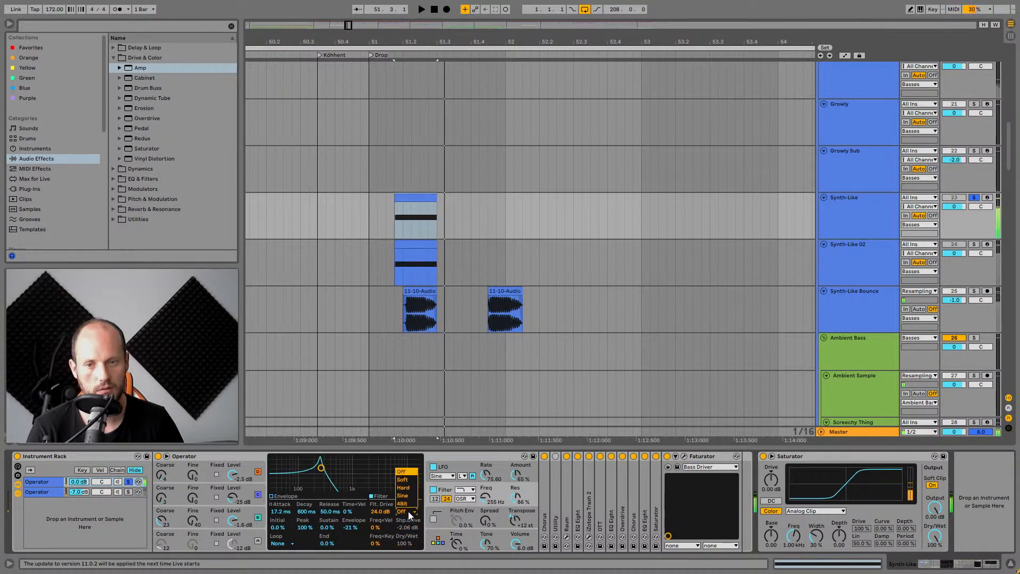
pyautogui.click(409, 480)
pyautogui.press('space')
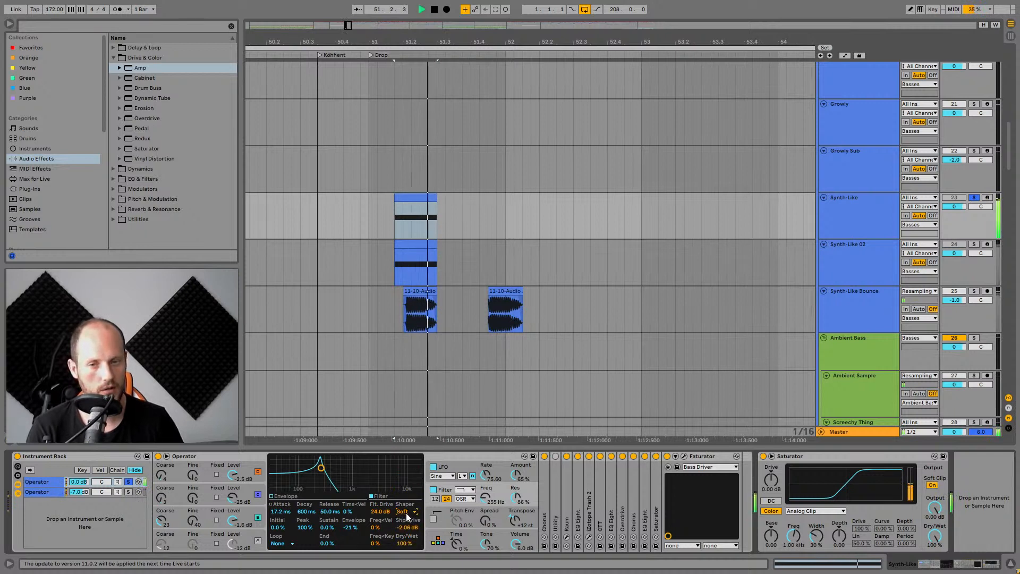
pyautogui.moveTo(406, 527)
pyautogui.mouseDown()
pyautogui.moveTo(407, 505)
pyautogui.moveTo(408, 530)
pyautogui.mouseUp()
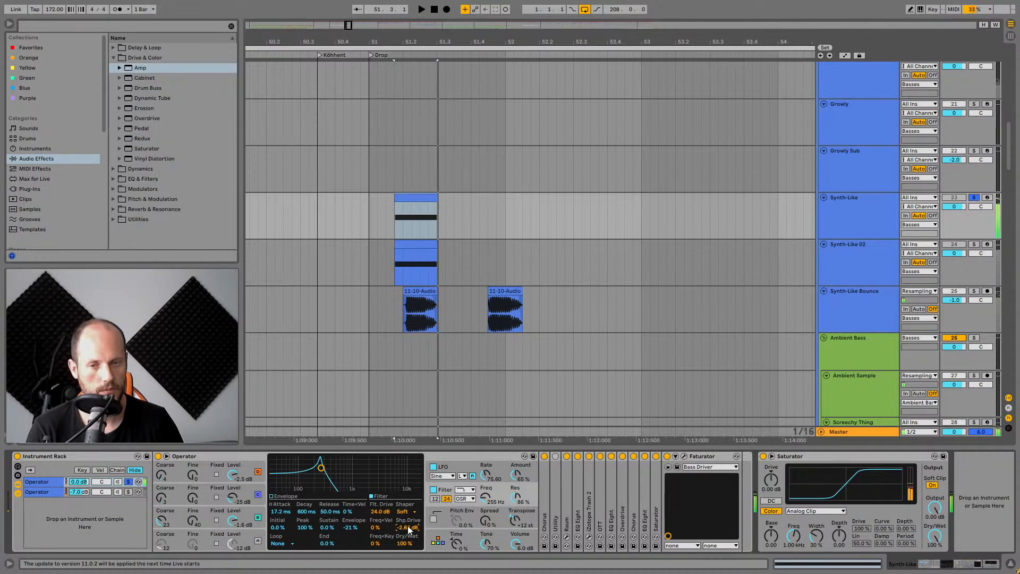
# Switch Operator's LFO off and back on while playing to compare the sound.
pyautogui.click(451, 466)
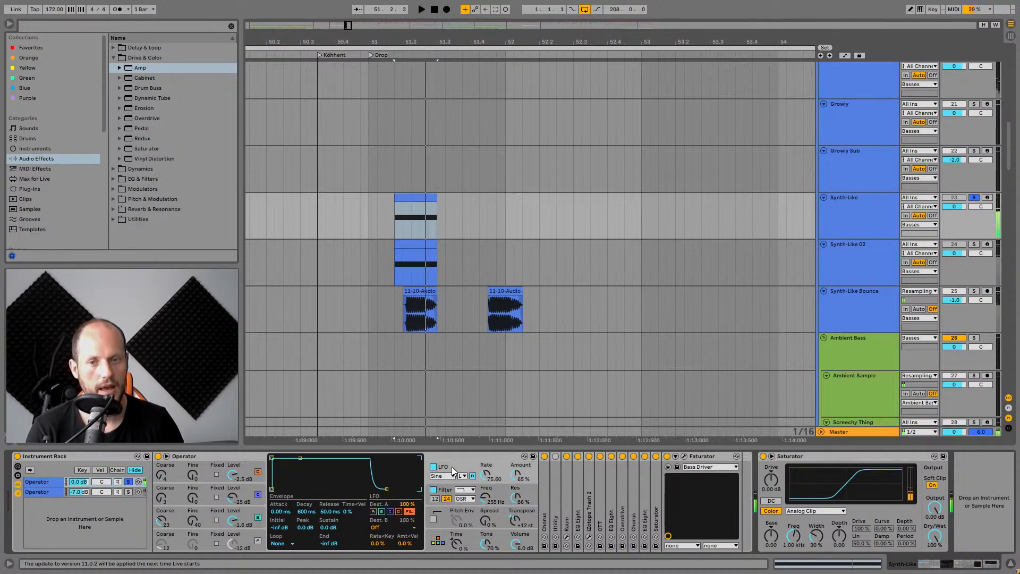
pyautogui.click(500, 491)
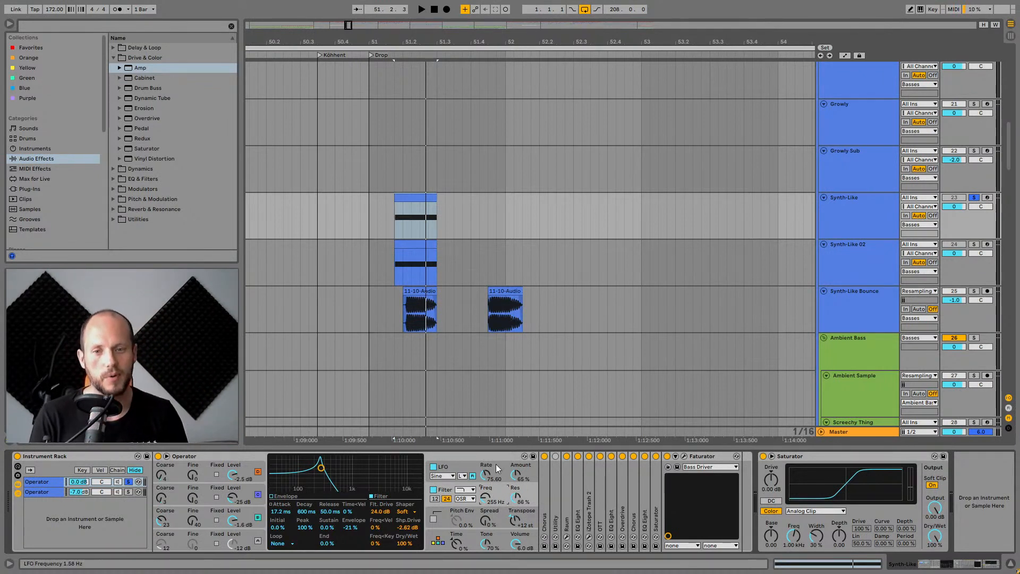
pyautogui.click(467, 465)
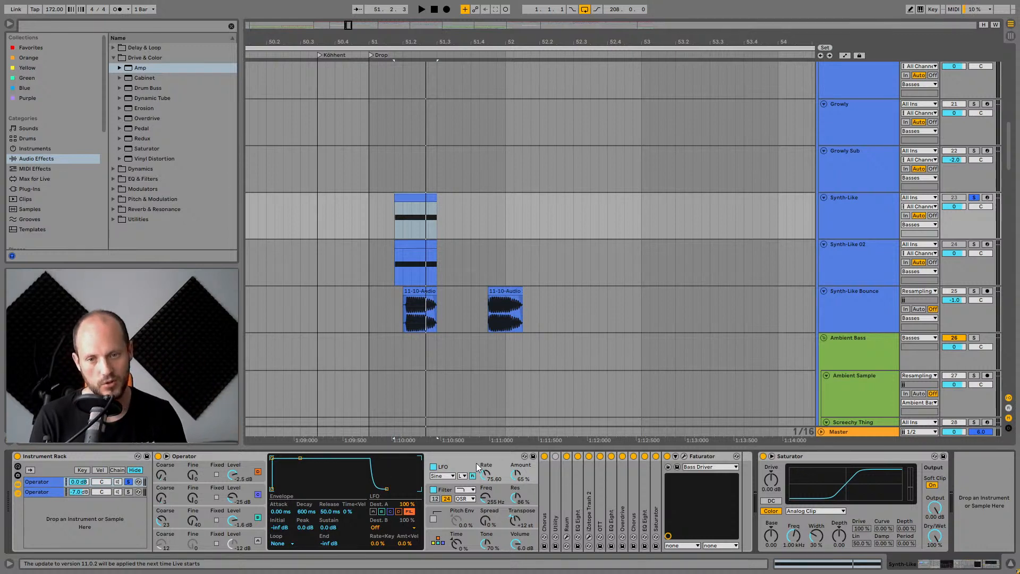
pyautogui.press('space')
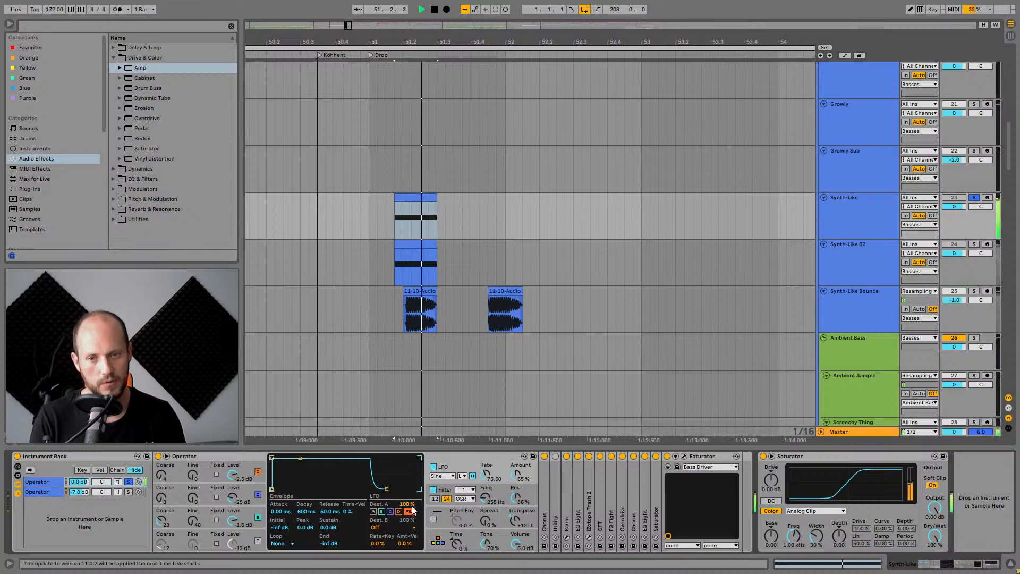
pyautogui.click(432, 466)
pyautogui.press('space')
pyautogui.press('space')
pyautogui.press('space')
pyautogui.press('space')
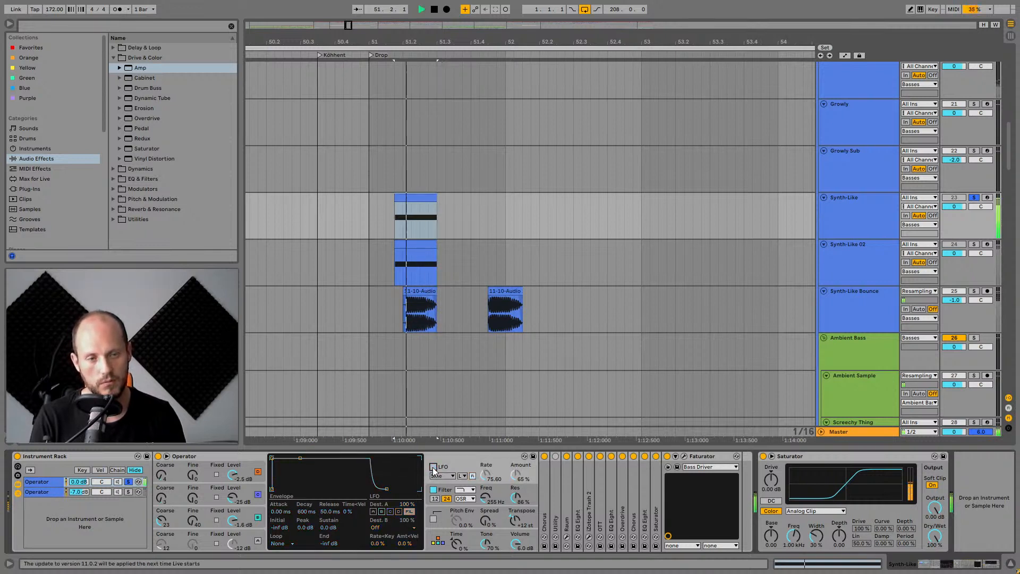
pyautogui.click(432, 467)
pyautogui.press('space')
# Review Operator's filter envelope settings while playing the drop.
pyautogui.press('space')
pyautogui.press('space')
pyautogui.press('space')
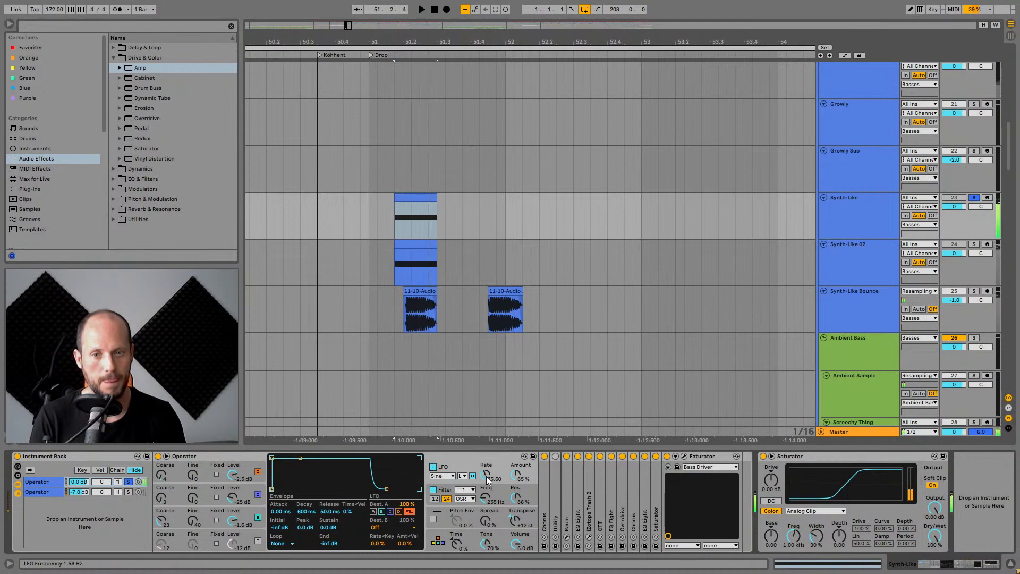
pyautogui.click(487, 497)
pyautogui.press('space')
pyautogui.press('space')
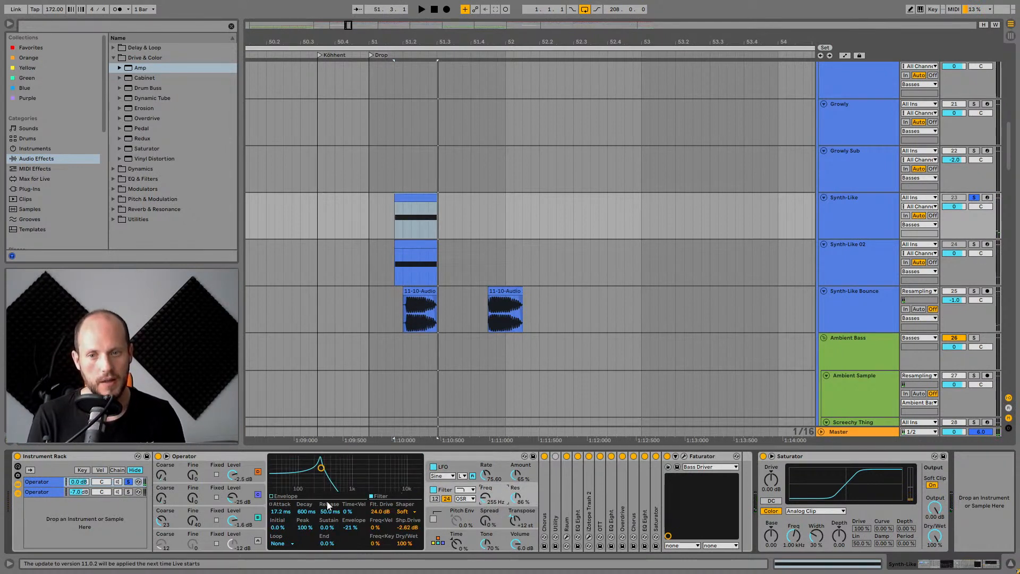
pyautogui.click(280, 498)
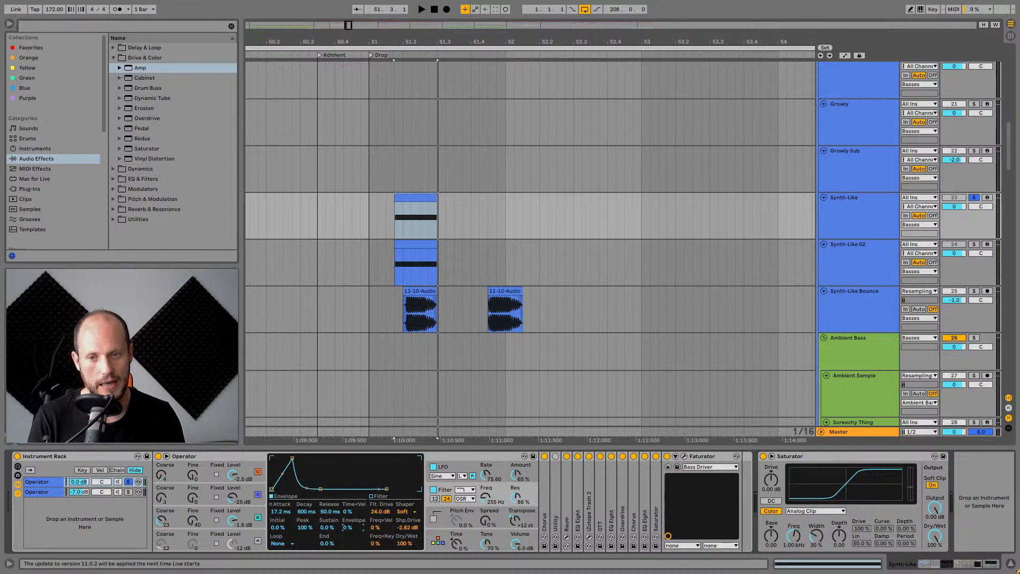
pyautogui.moveTo(353, 526)
pyautogui.mouseDown()
pyautogui.moveTo(339, 537)
pyautogui.moveTo(343, 525)
pyautogui.mouseUp()
pyautogui.press('space')
pyautogui.click(464, 457)
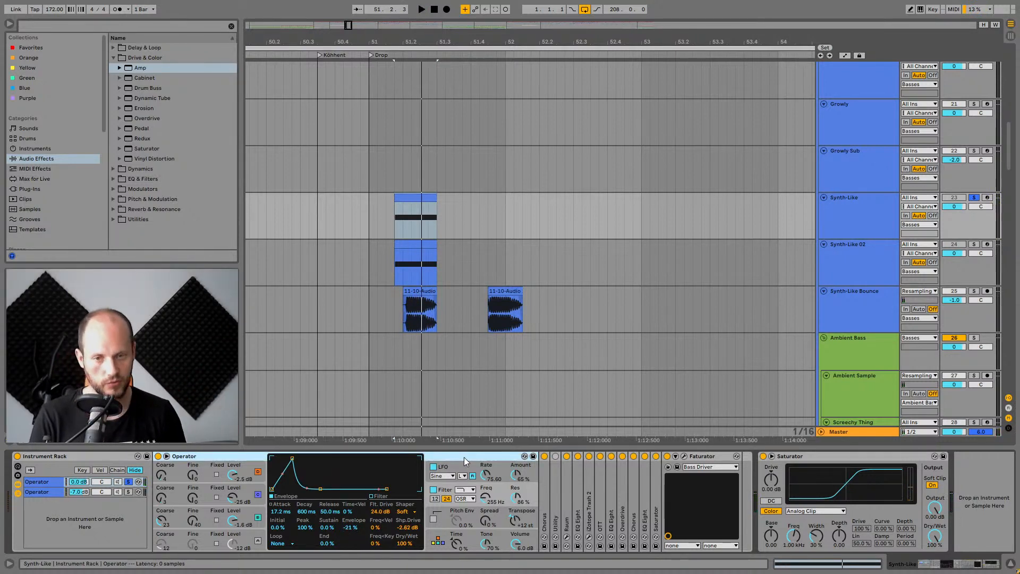
# Expand the Chorus device and switch off the effect devices after the Operator, including Faturator and Chorus.
pyautogui.doubleClick(544, 480)
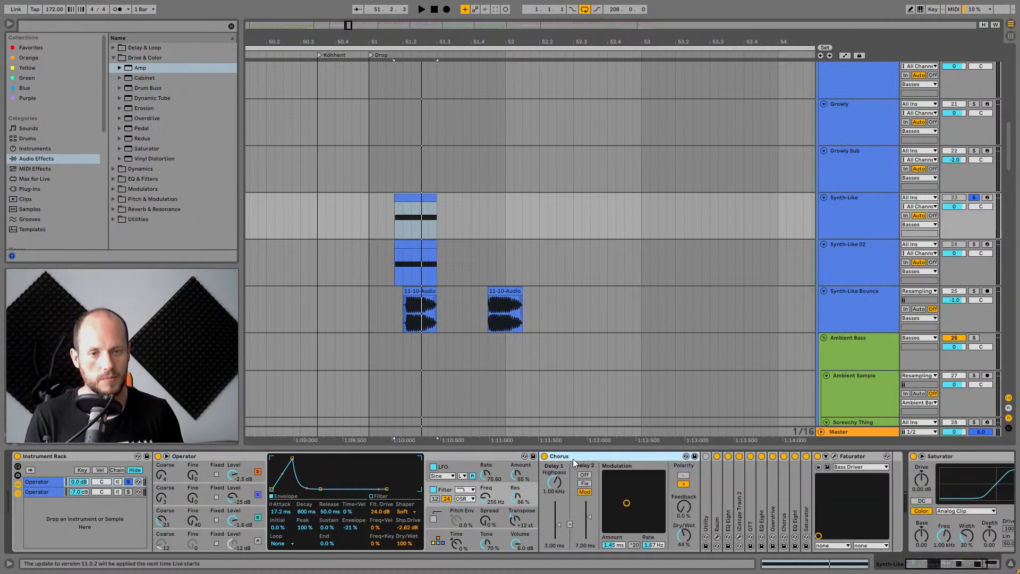
pyautogui.click(716, 455)
pyautogui.click(727, 456)
pyautogui.click(750, 456)
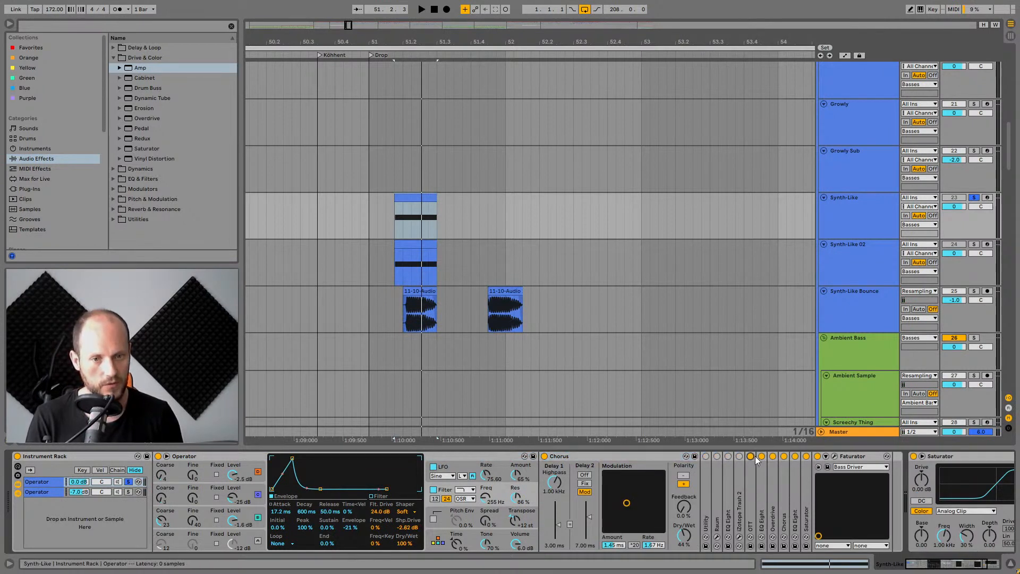
pyautogui.click(761, 456)
pyautogui.click(772, 456)
pyautogui.click(784, 456)
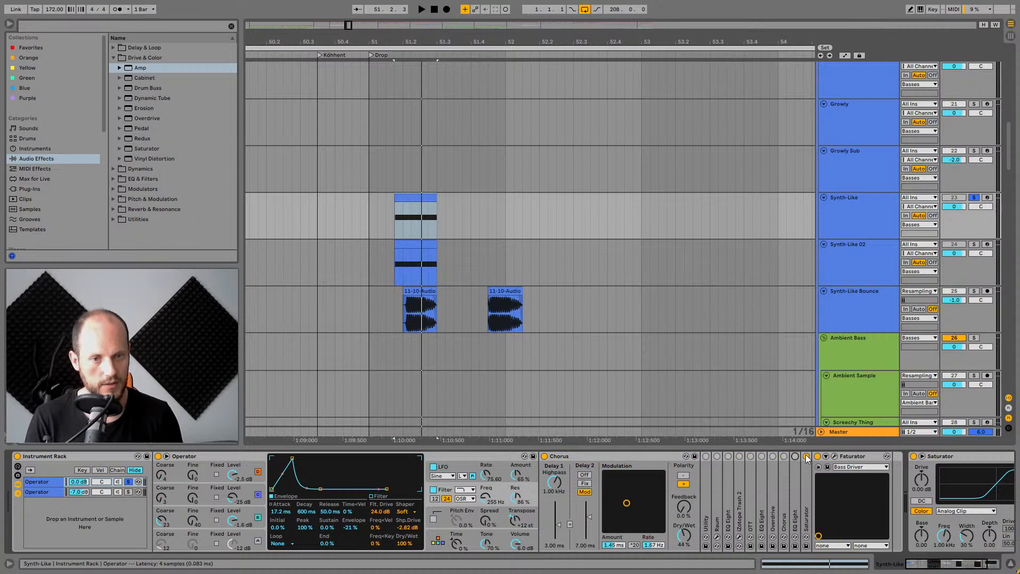
pyautogui.click(817, 456)
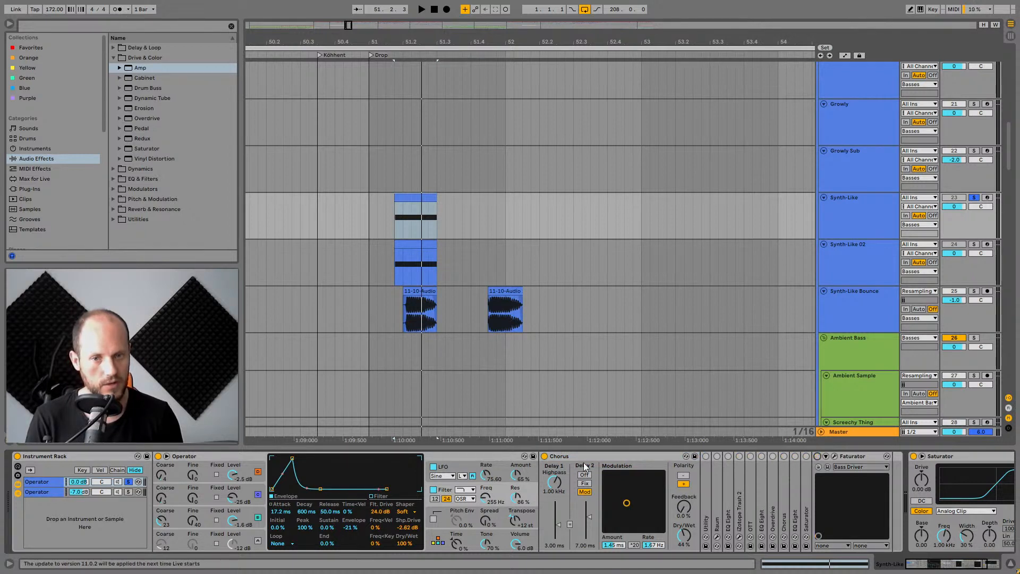
pyautogui.click(544, 456)
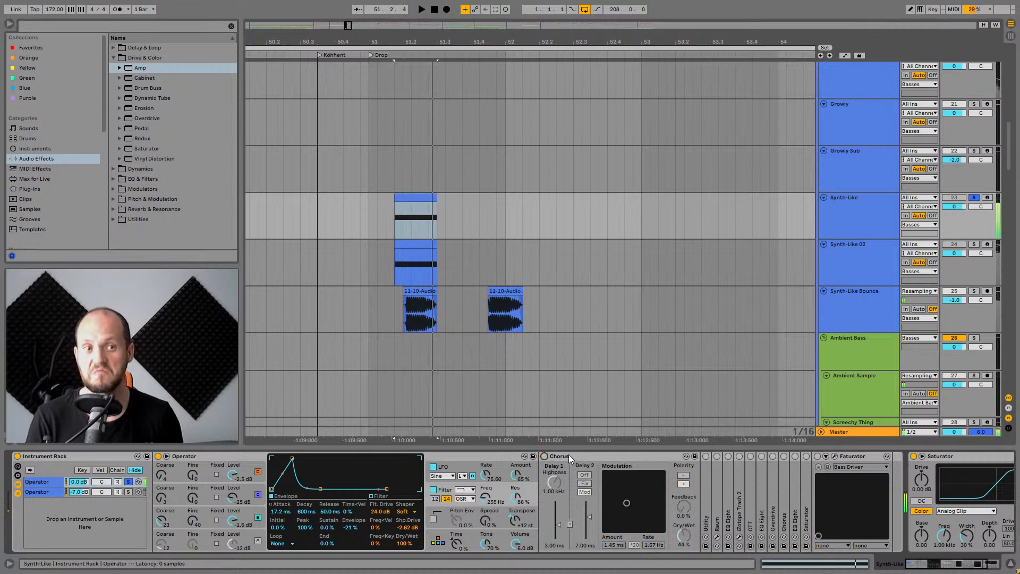
# Re-enable Chorus, expand the Utility device, switch it on and toggle its Mono option.
pyautogui.click(572, 457)
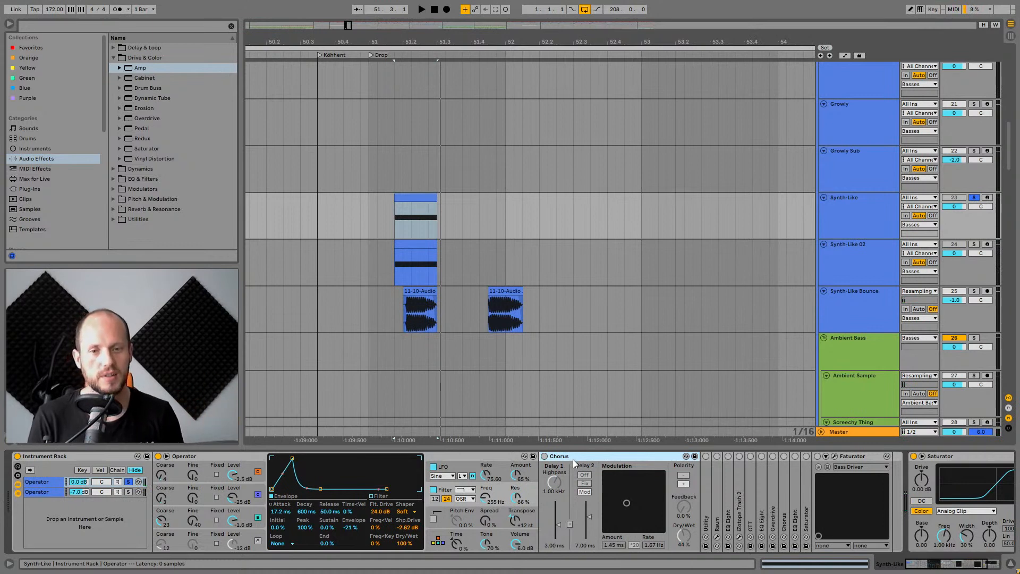
pyautogui.press('0')
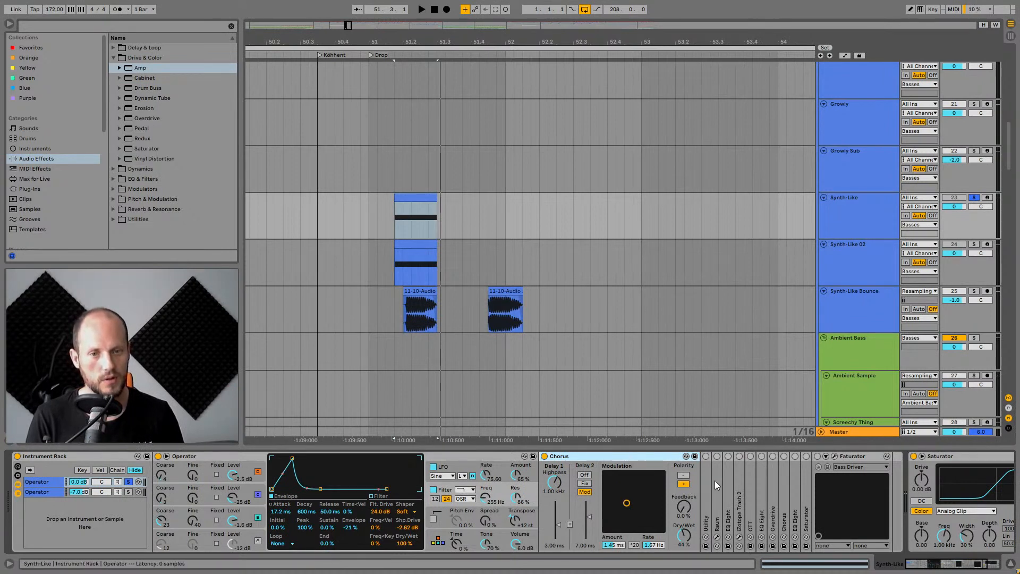
pyautogui.doubleClick(702, 467)
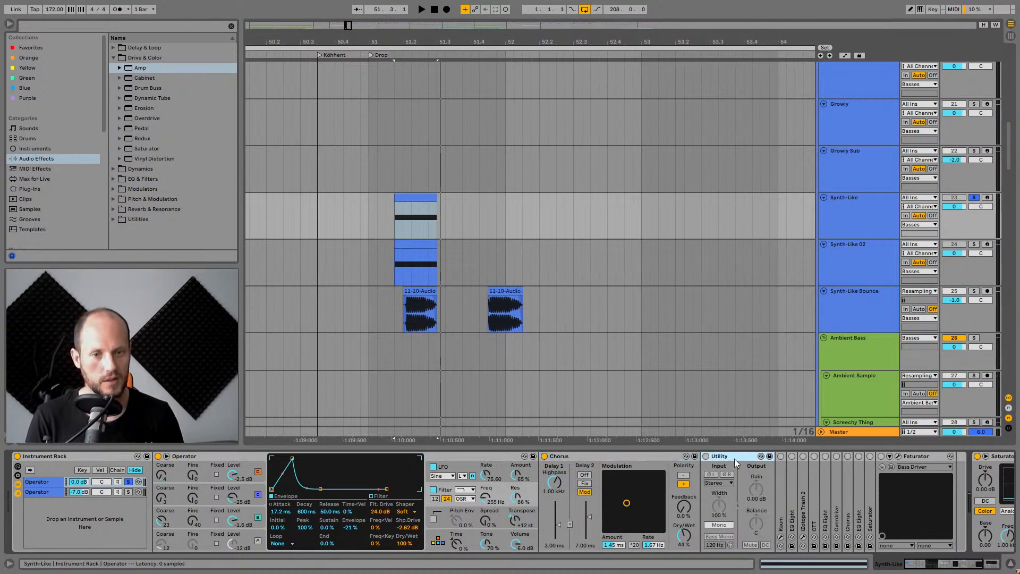
pyautogui.click(706, 456)
pyautogui.click(718, 524)
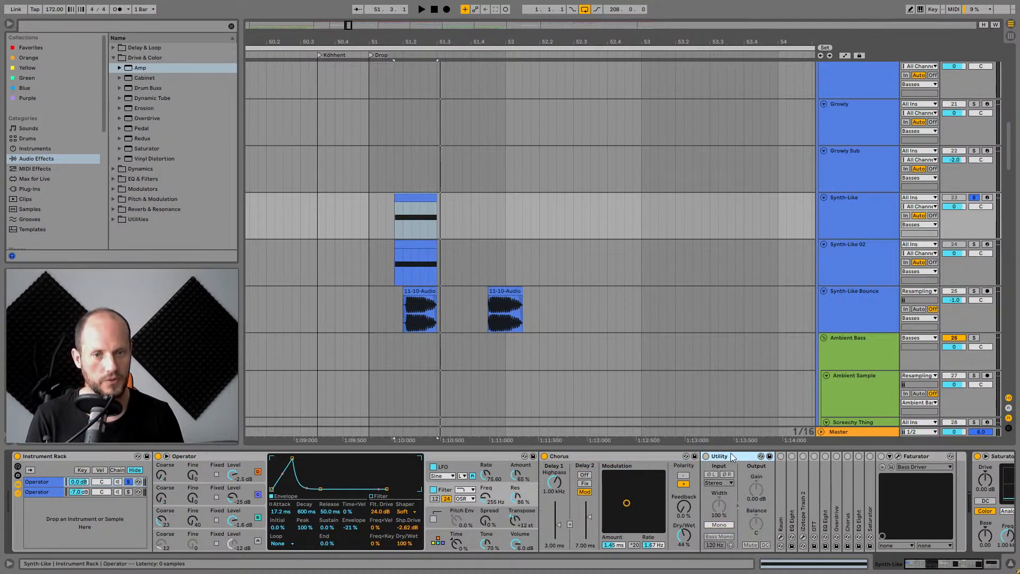
# Collapse the Utility, expand the Raum reverb device, open its plugin window and start playback.
pyautogui.doubleClick(731, 455)
pyautogui.doubleClick(716, 462)
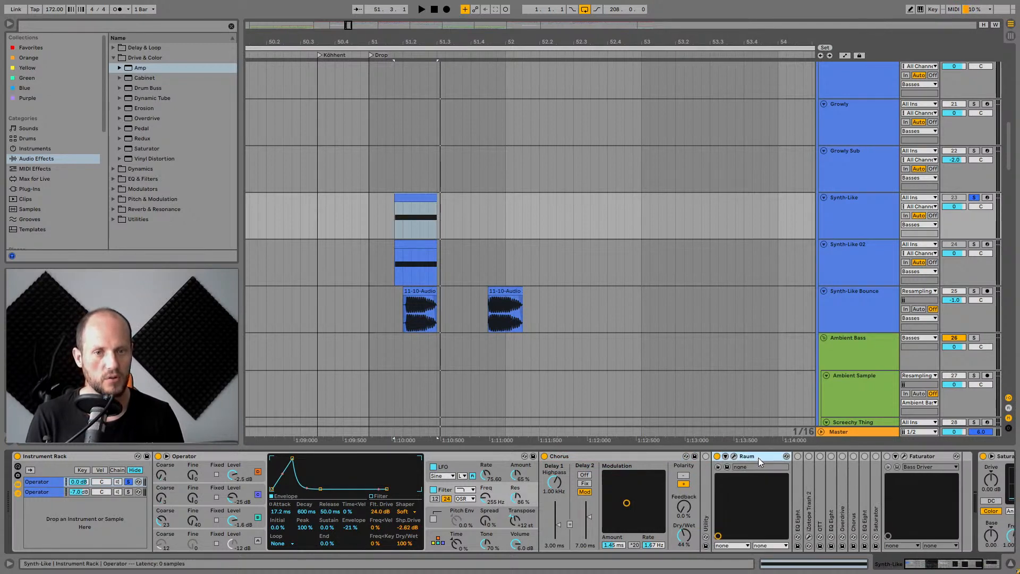
pyautogui.click(734, 456)
pyautogui.press('space')
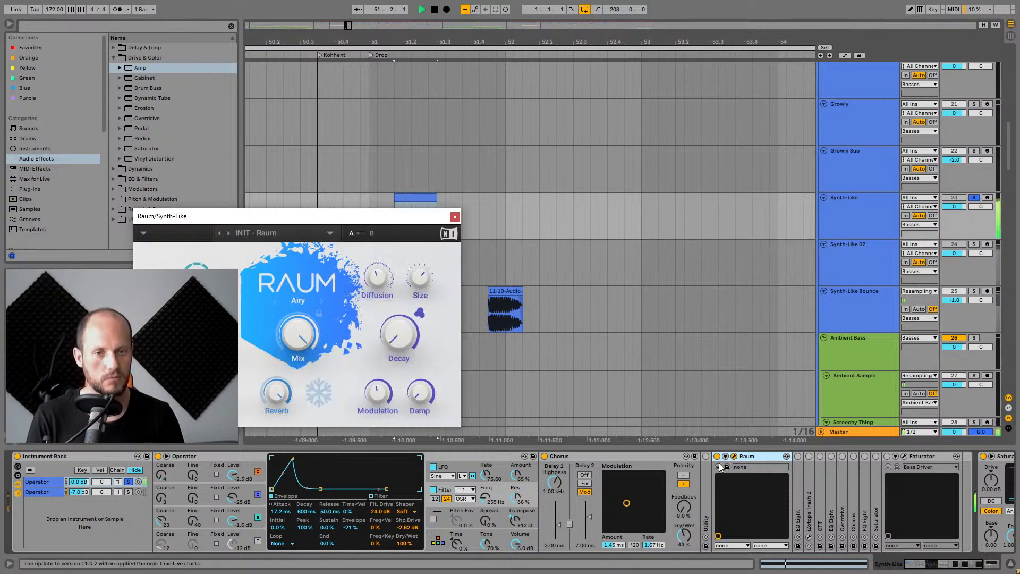
# Switch the Raum reverb off and back on while playing to compare the sound.
pyautogui.click(716, 456)
pyautogui.click(717, 455)
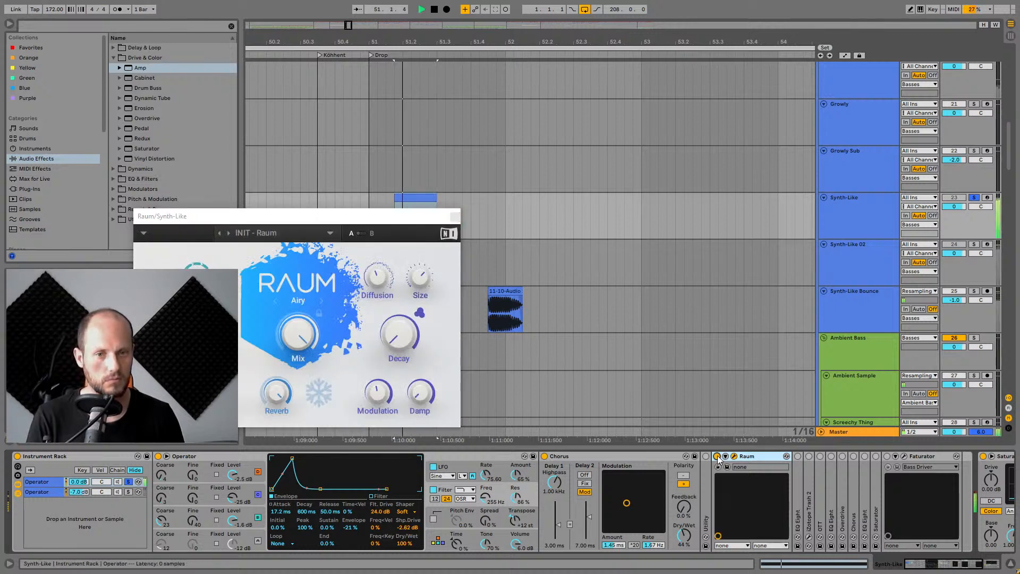
pyautogui.click(797, 456)
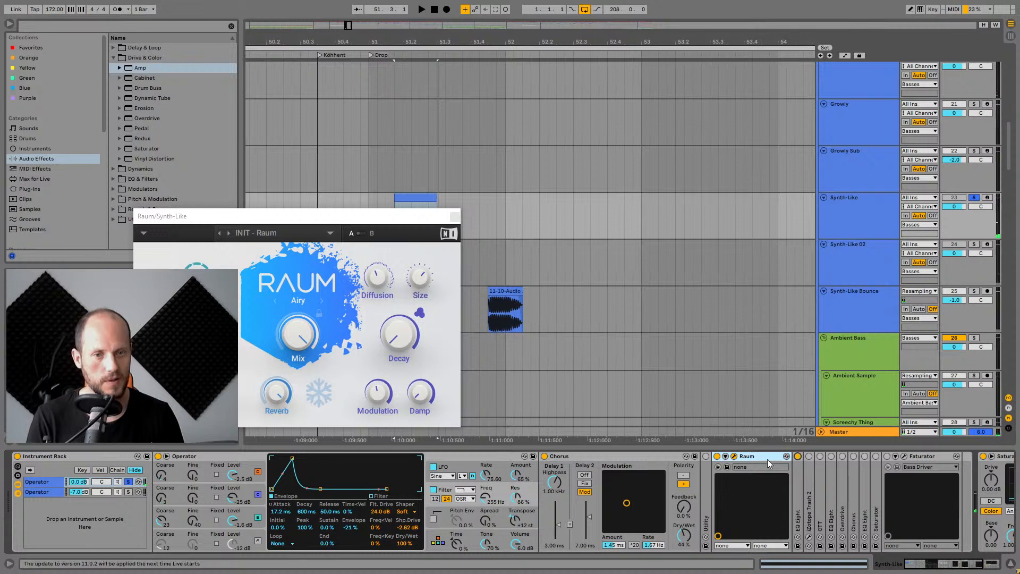
# Expand the EQ Eight device after Raum and move the Raum plugin window aside.
pyautogui.doubleClick(797, 469)
pyautogui.moveTo(936, 563); pyautogui.dragTo(958, 570)
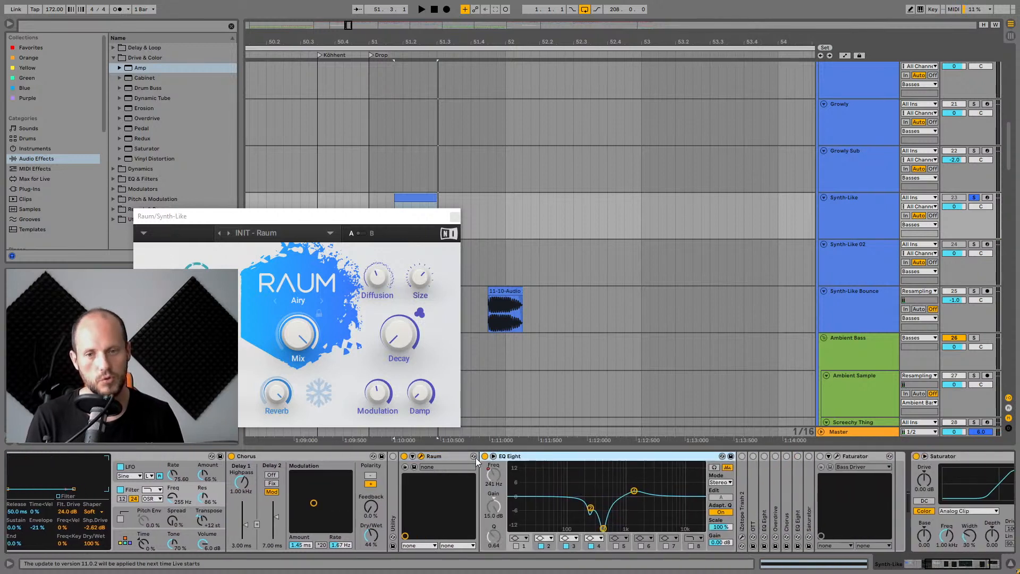
pyautogui.moveTo(301, 222); pyautogui.dragTo(535, 90)
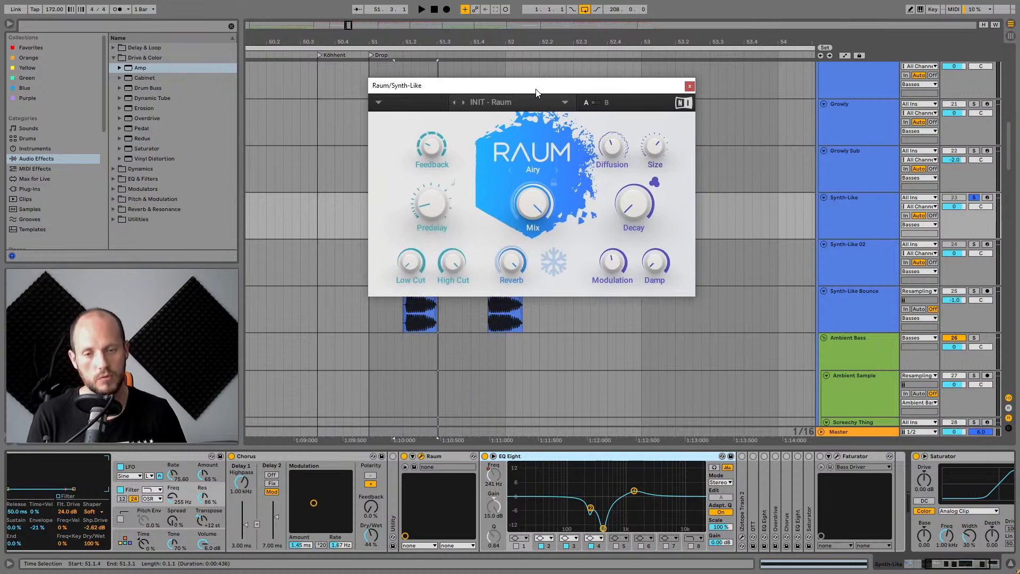
# Expand the iZotope Trash 2 device, close the Raum window, and open Trash 2 closing its preset manager.
pyautogui.click(743, 456)
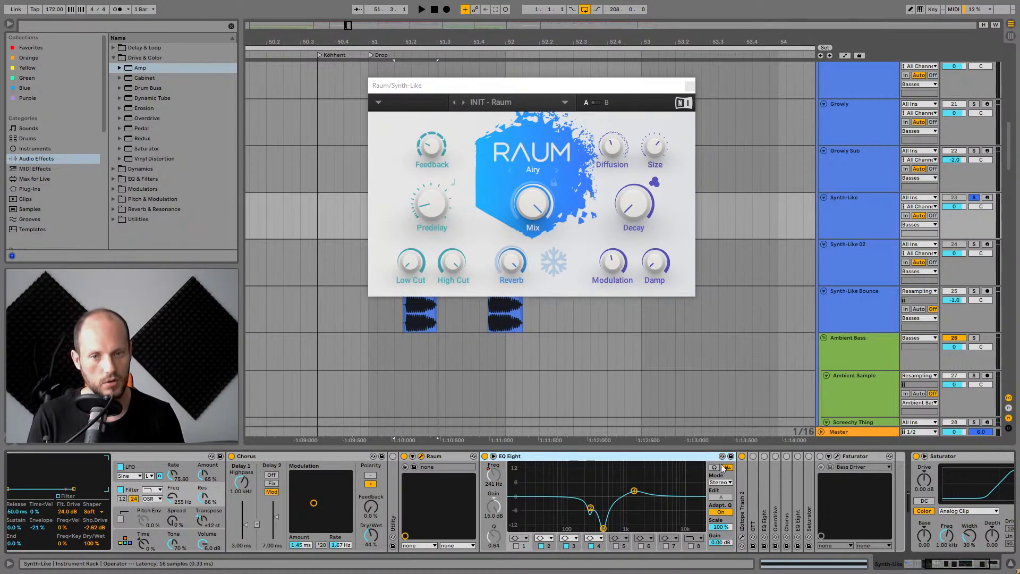
pyautogui.doubleClick(742, 484)
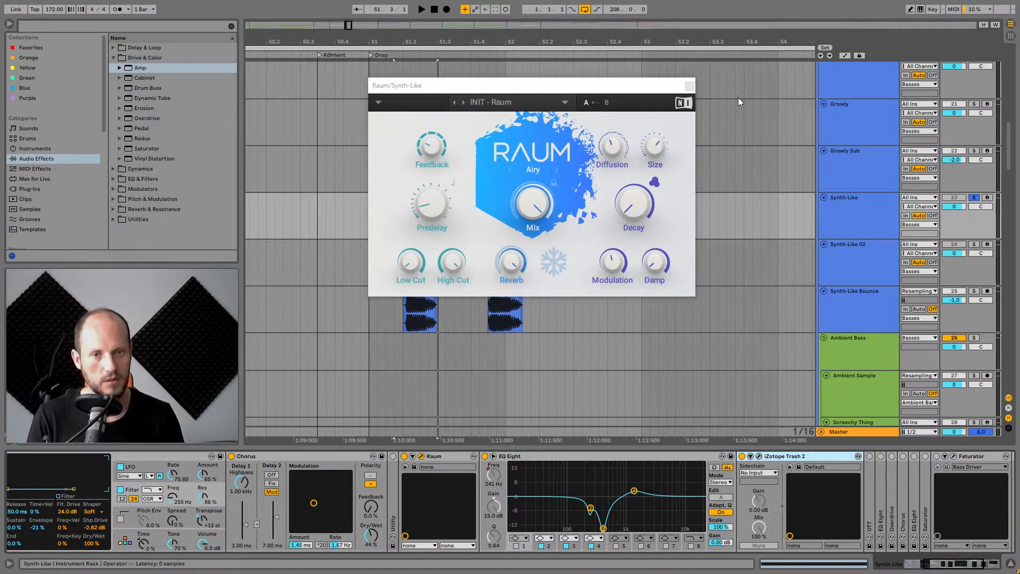
pyautogui.click(690, 85)
pyautogui.moveTo(396, 205); pyautogui.dragTo(470, 121)
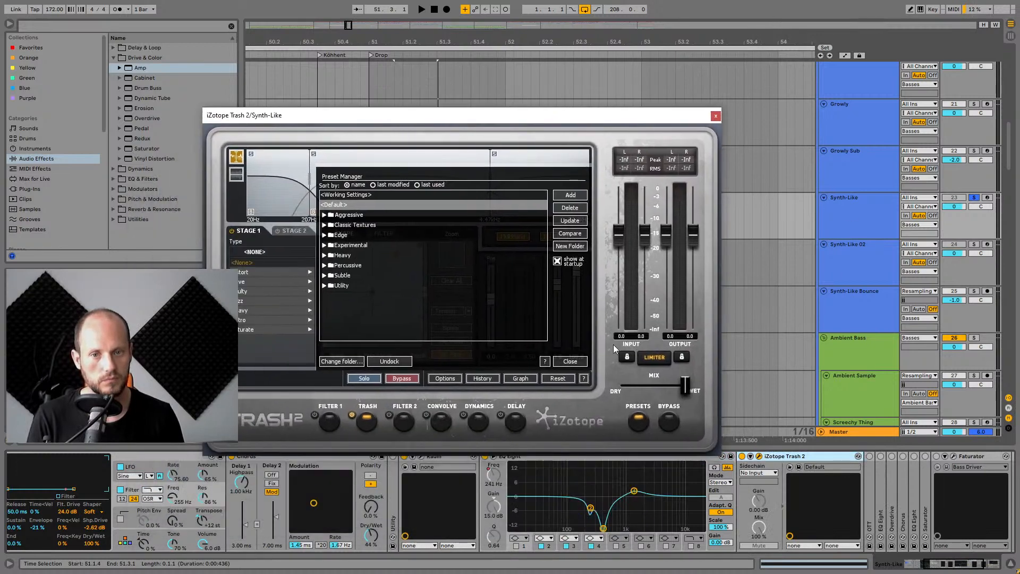
pyautogui.click(570, 361)
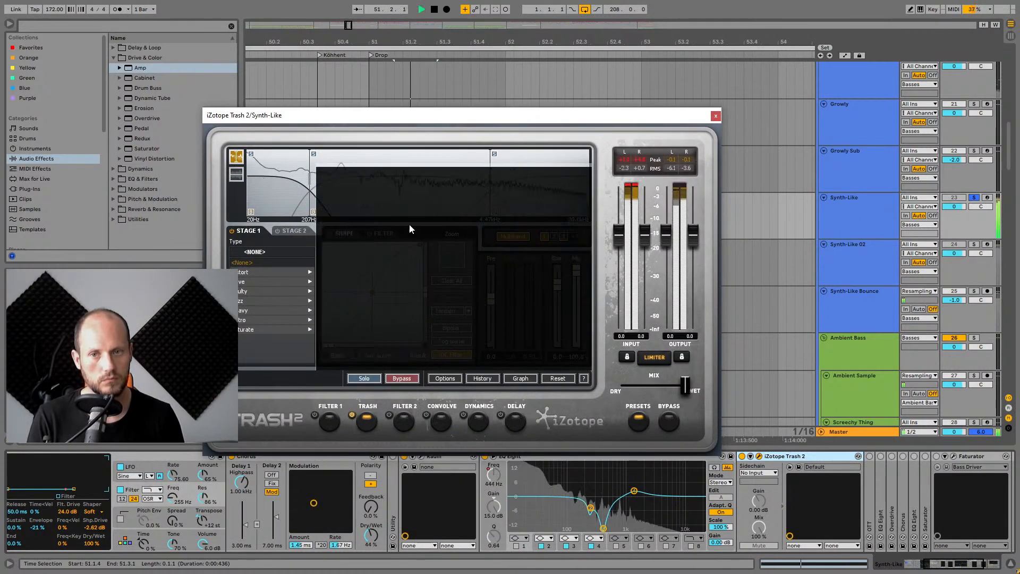
# Audition the part, view Trash 2's third multiband band, and close the plugin window.
pyautogui.press('space')
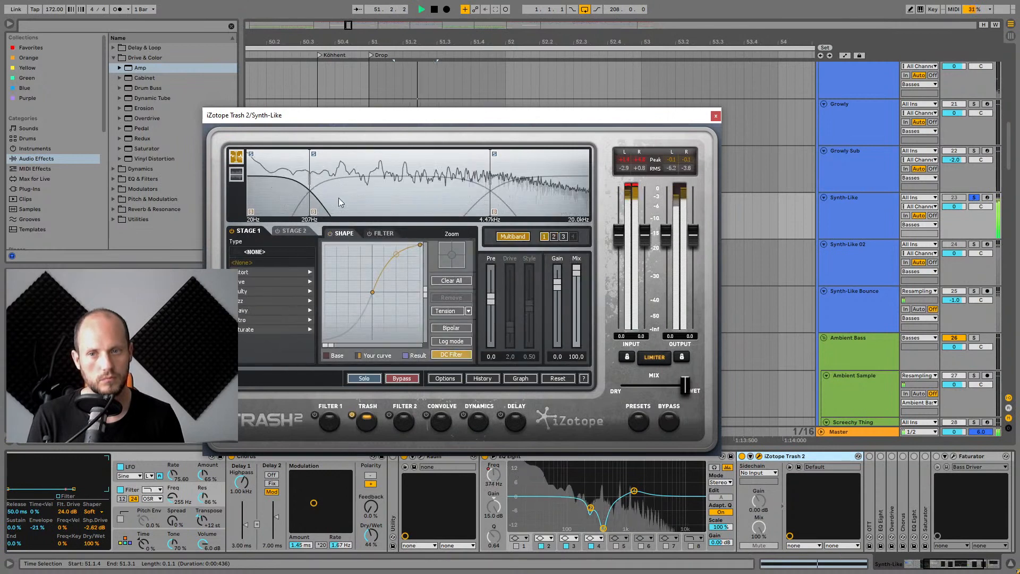
pyautogui.press('space')
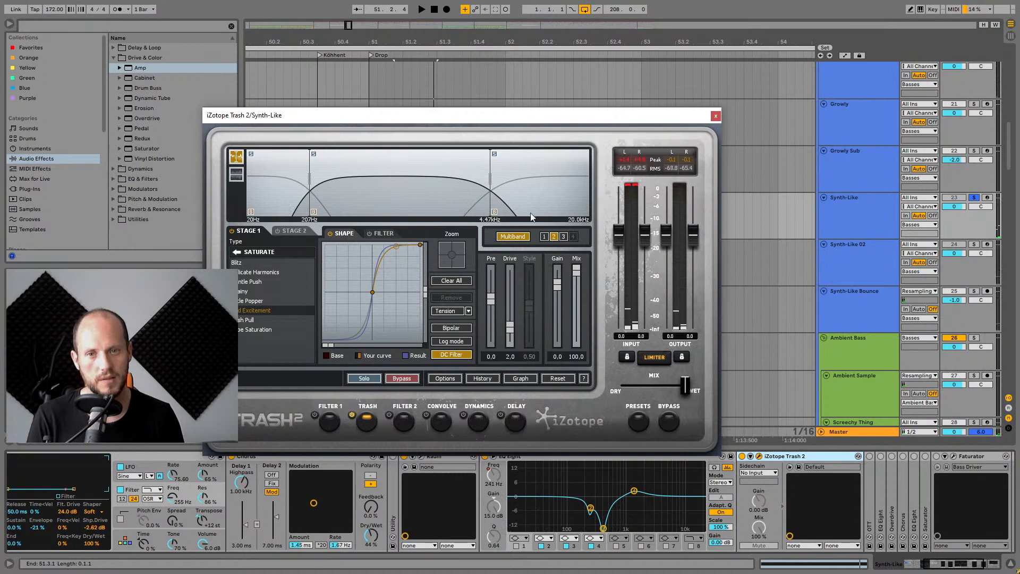
pyautogui.click(547, 189)
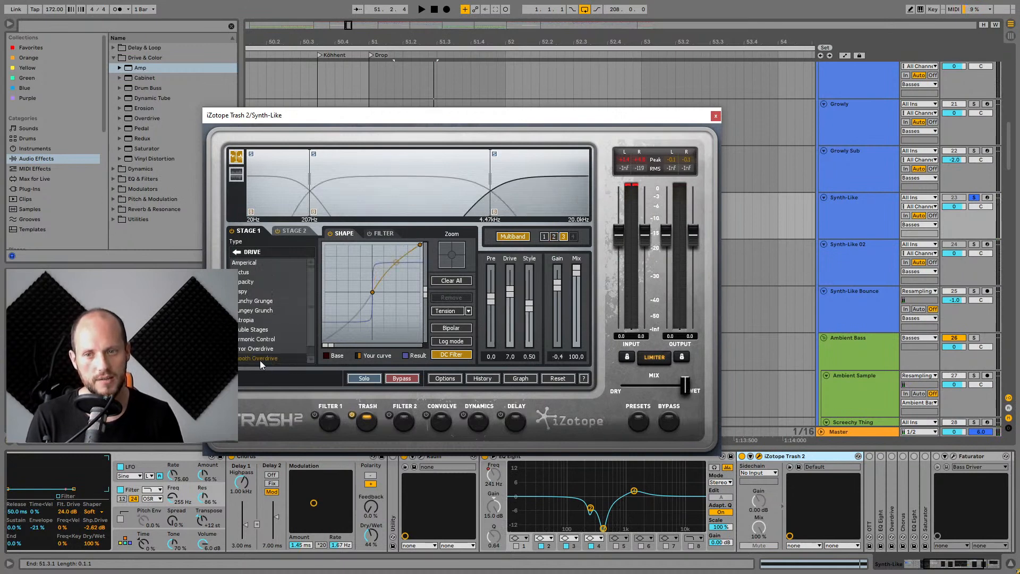
pyautogui.click(716, 114)
# Bypass the Raum reverb while playing and switch it back on to compare.
pyautogui.press('space')
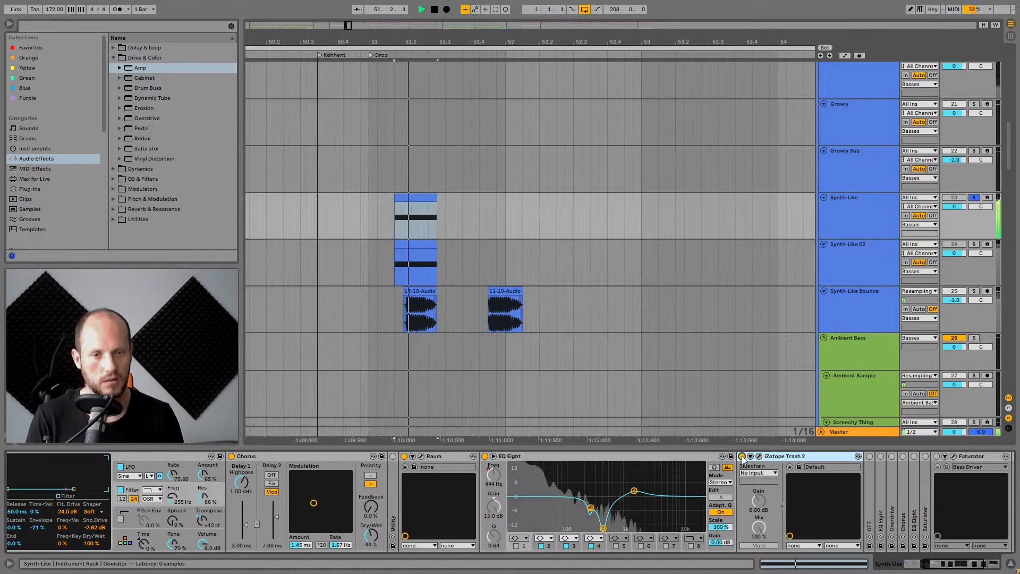
pyautogui.press('space')
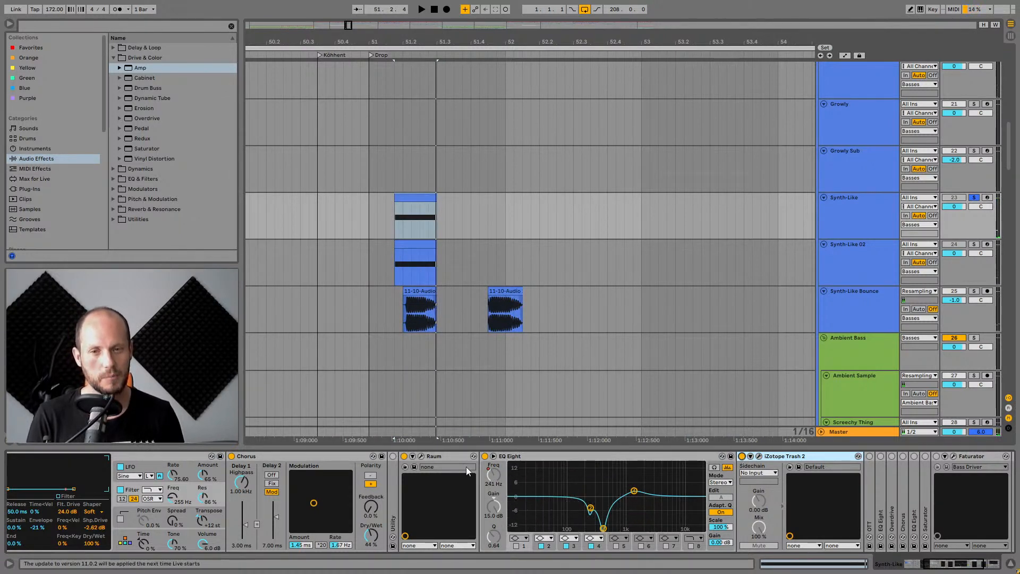
pyautogui.click(404, 455)
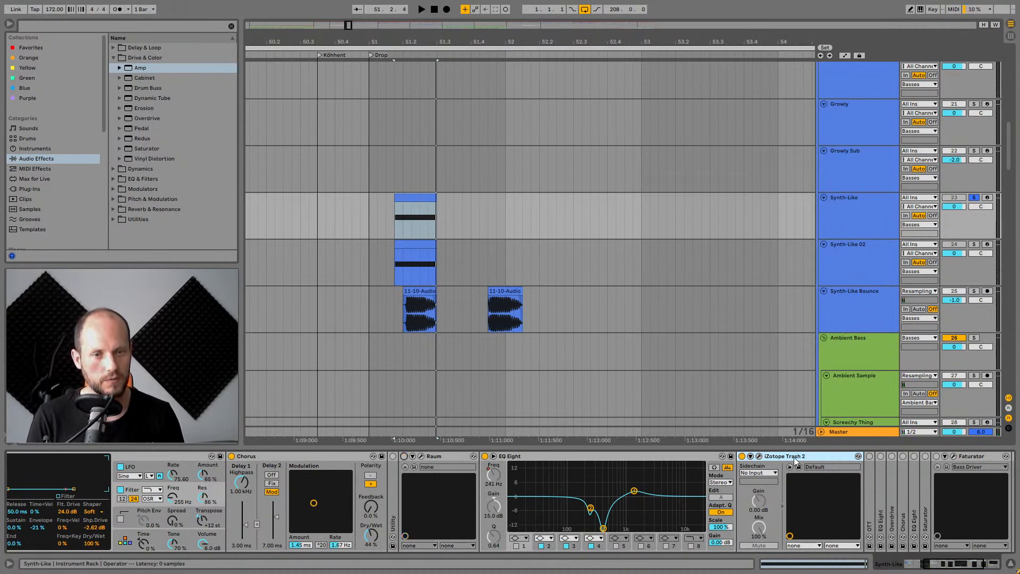
pyautogui.press('space')
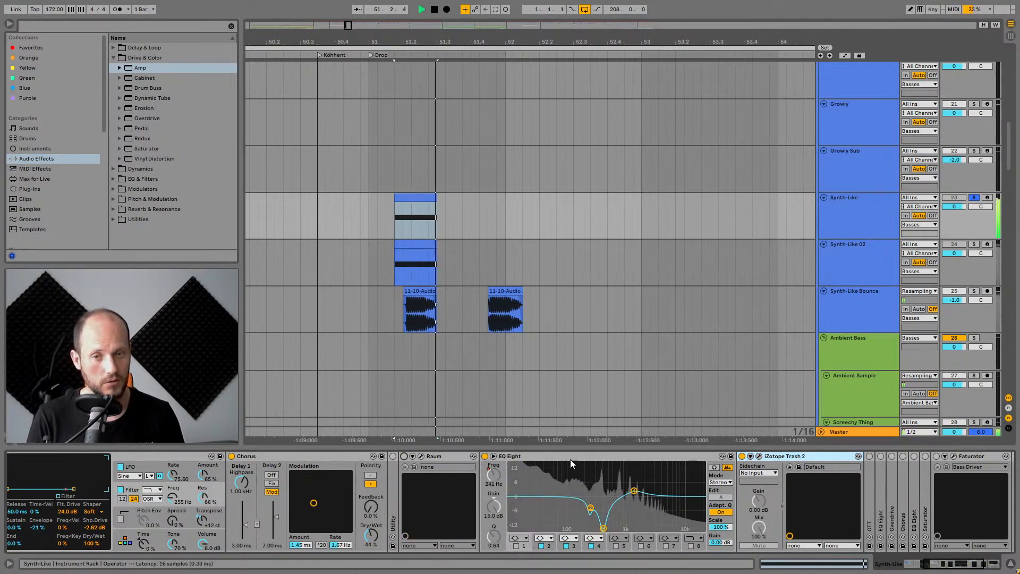
pyautogui.click(405, 455)
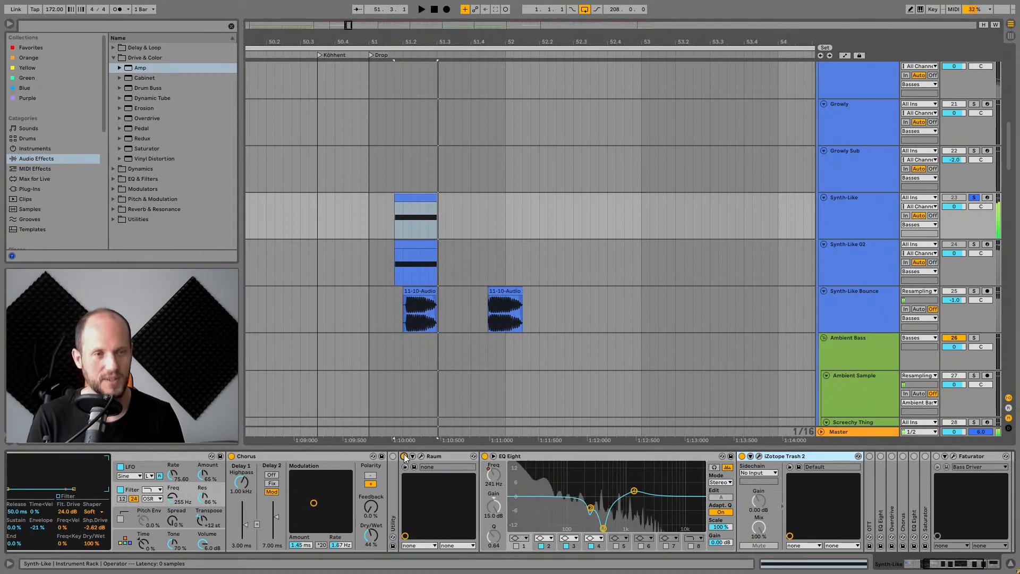
# Expand the OTT and the following EQ Eight devices in the chain and audition the sound.
pyautogui.hscroll(5, 665, 477)
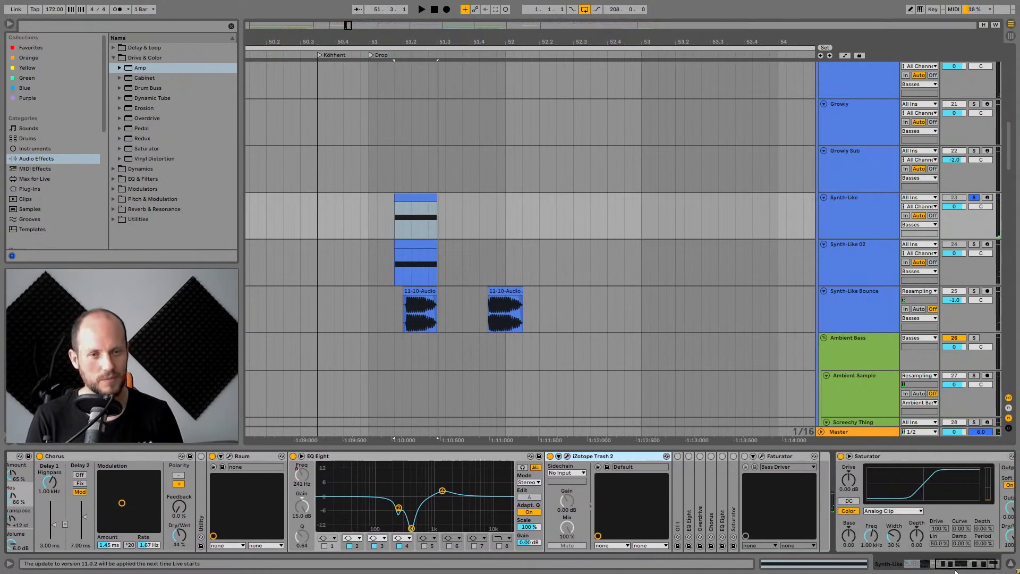
pyautogui.click(670, 455)
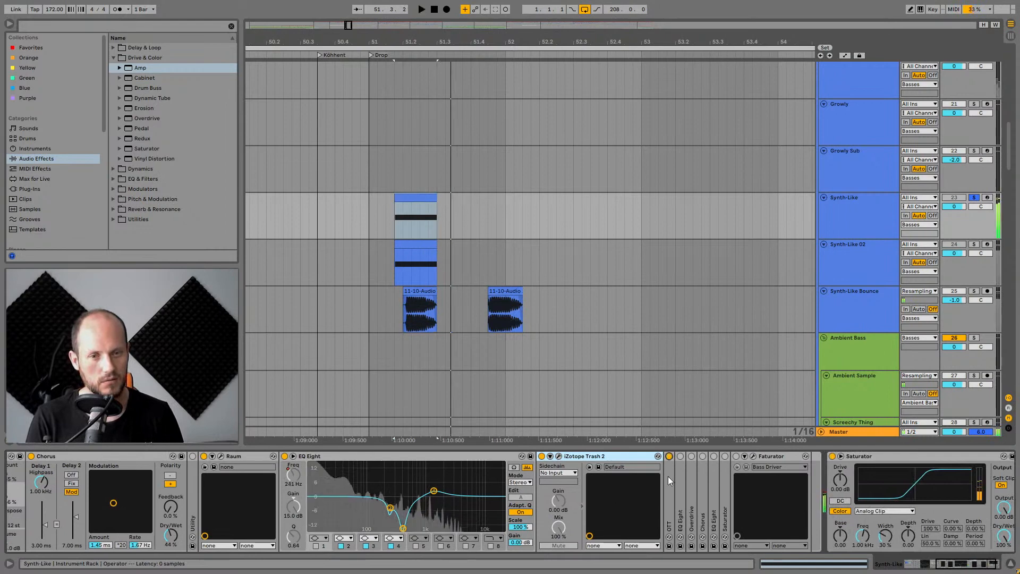
pyautogui.doubleClick(671, 475)
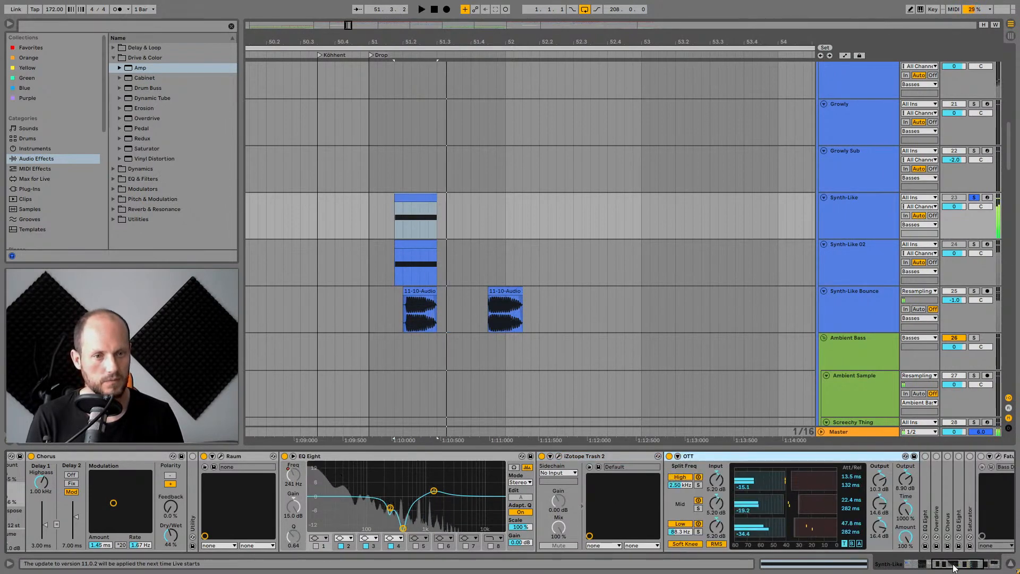
pyautogui.hscroll(2, 615, 483)
pyautogui.doubleClick(621, 487)
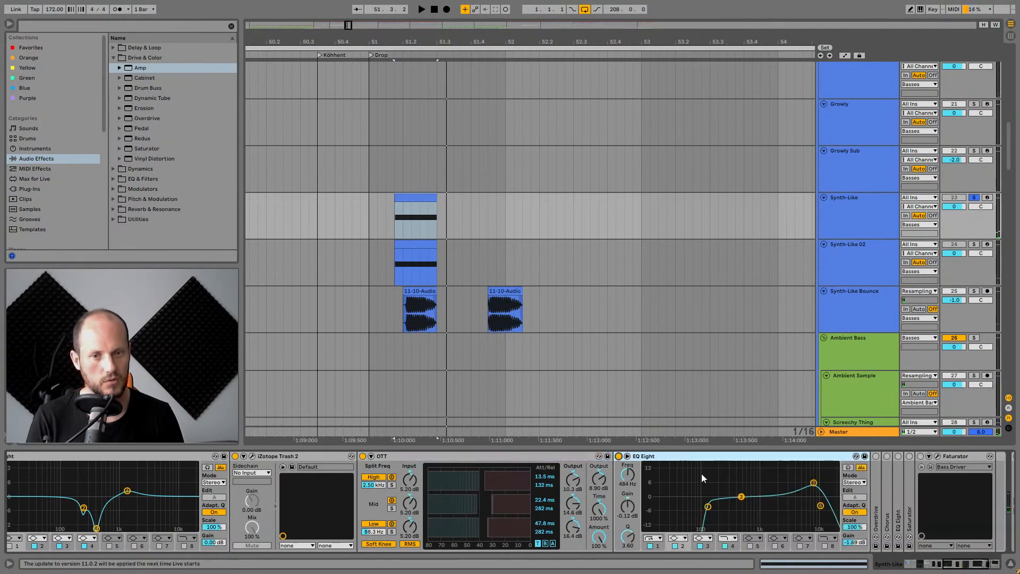
pyautogui.press('space')
pyautogui.press('space')
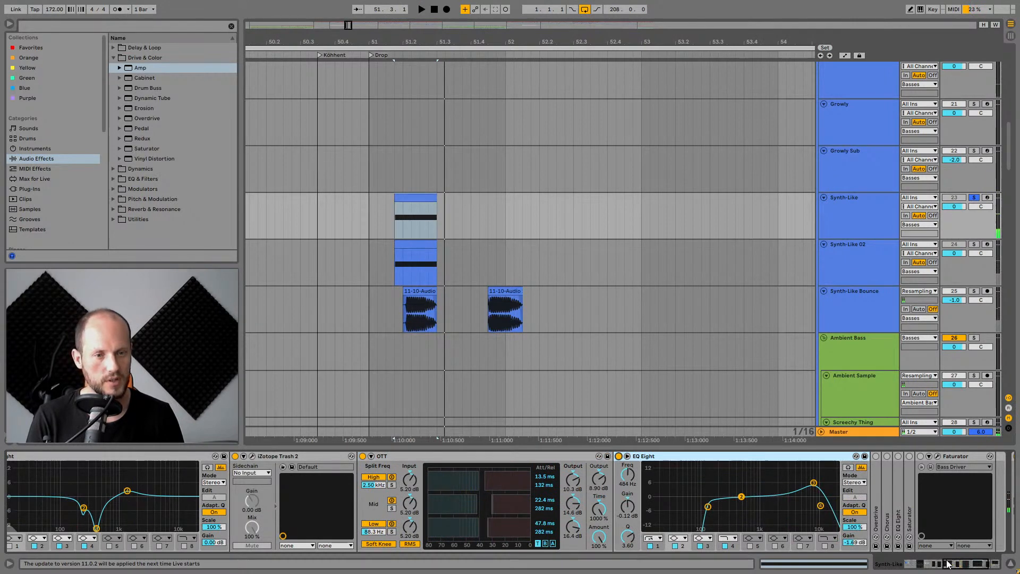
# Expand the Overdrive device, switch it on and audition the part.
pyautogui.hscroll(6, 954, 549)
pyautogui.doubleClick(629, 455)
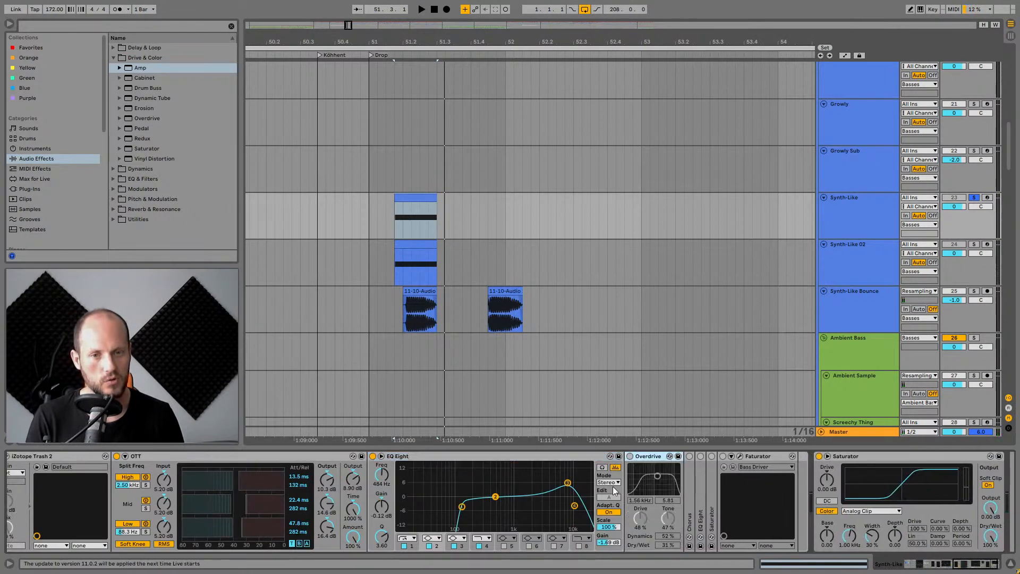
pyautogui.click(629, 456)
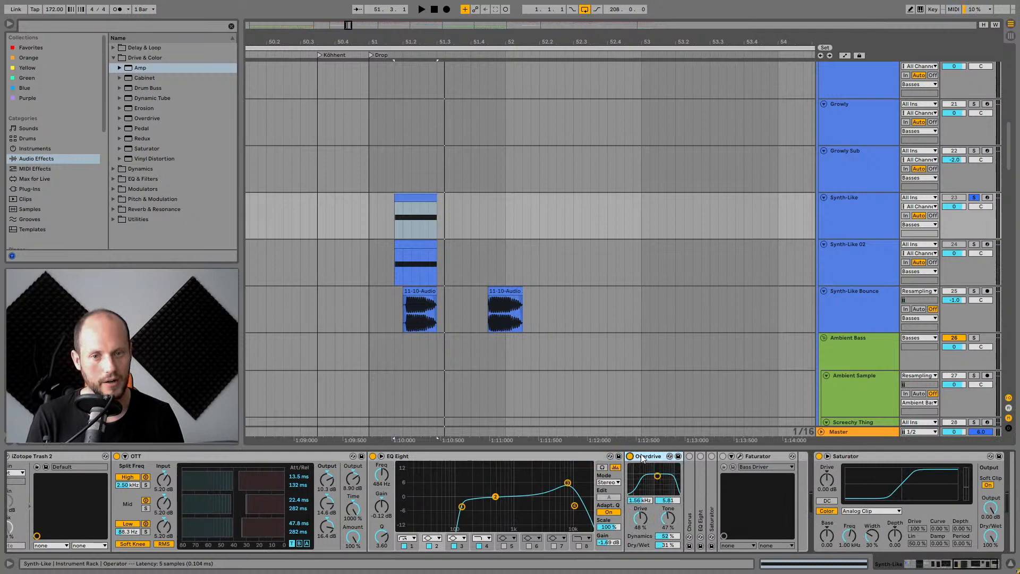
pyautogui.press('space')
# Toggle the second Chorus device, expand it and audition the part.
pyautogui.press('space')
pyautogui.press('space')
pyautogui.click(689, 455)
pyautogui.press('space')
pyautogui.doubleClick(690, 474)
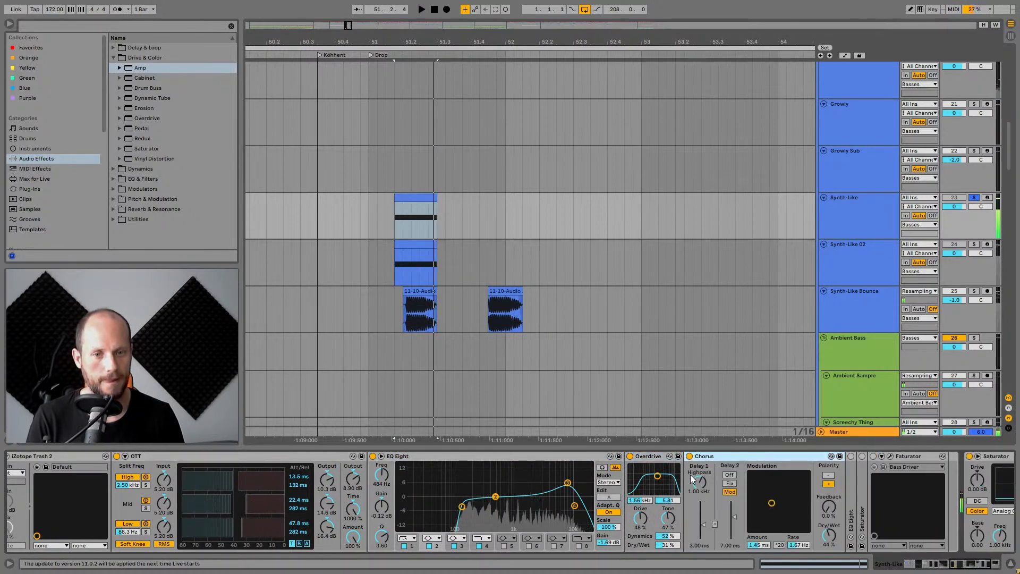
pyautogui.press('space')
pyautogui.press('space')
# Expand the remaining EQ Eight and Saturator devices at the end of the chain.
pyautogui.hscroll(5, 690, 474)
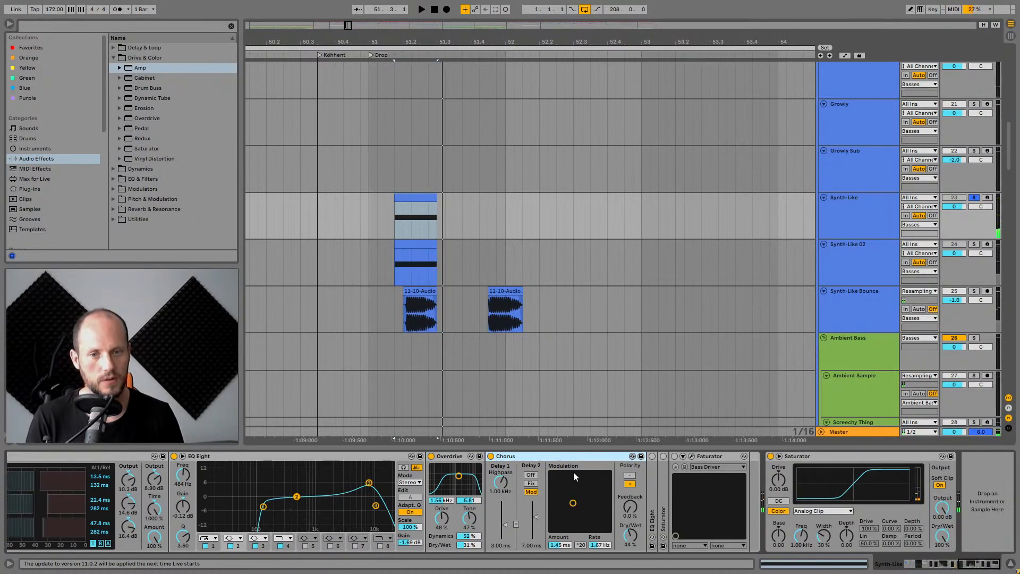
pyautogui.doubleClick(650, 485)
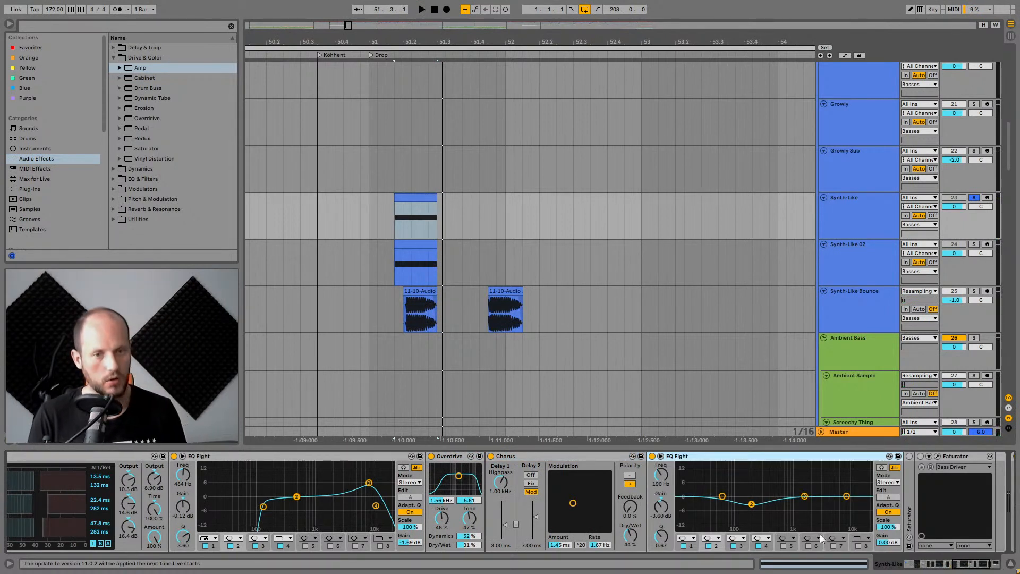
pyautogui.moveTo(958, 567); pyautogui.dragTo(967, 568)
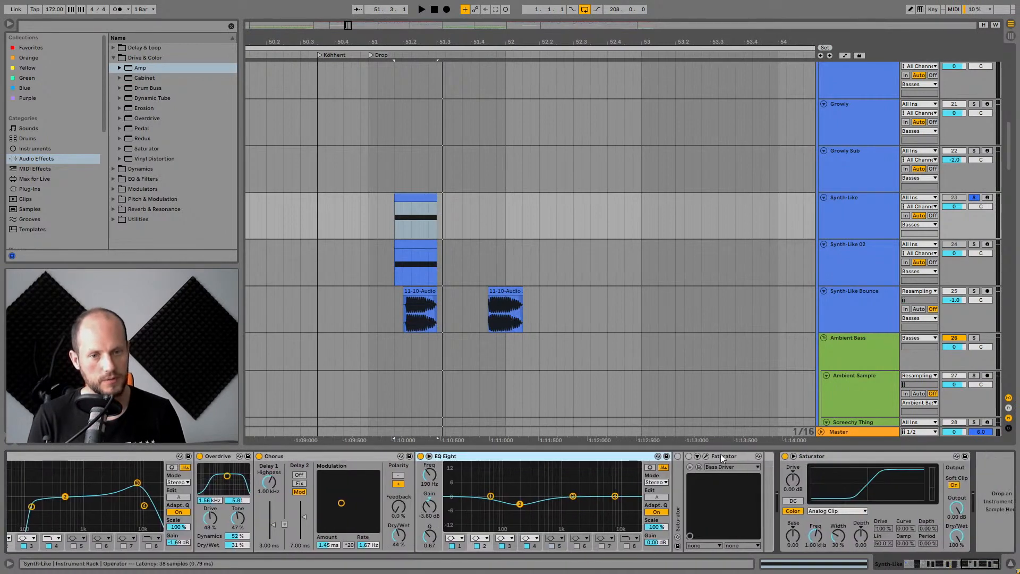
pyautogui.click(688, 455)
pyautogui.click(677, 456)
pyautogui.doubleClick(677, 472)
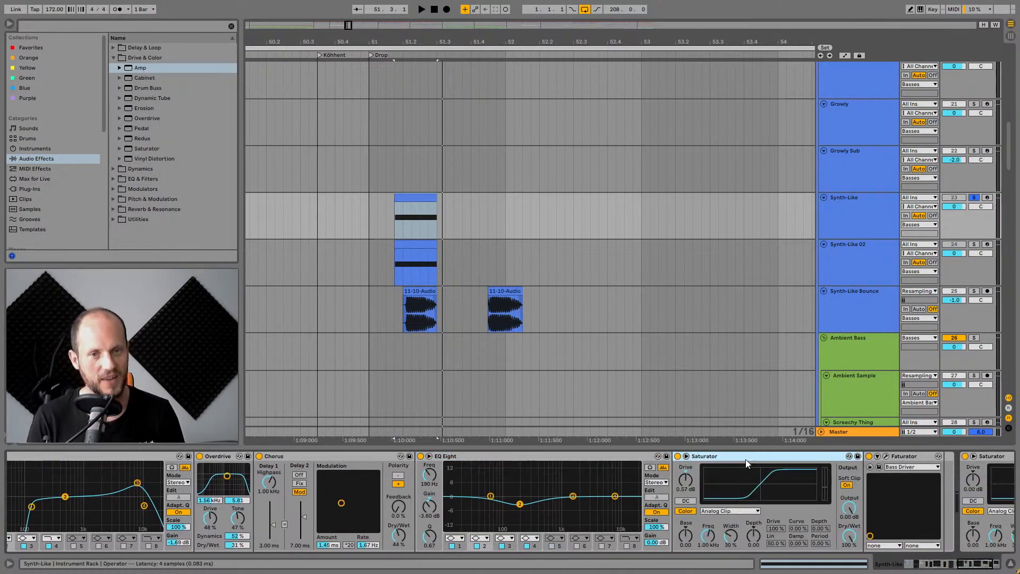
# Audition the part and scroll the device chain back to its start.
pyautogui.press('space')
pyautogui.press('space')
pyautogui.moveTo(976, 565); pyautogui.dragTo(986, 565)
pyautogui.click(702, 457)
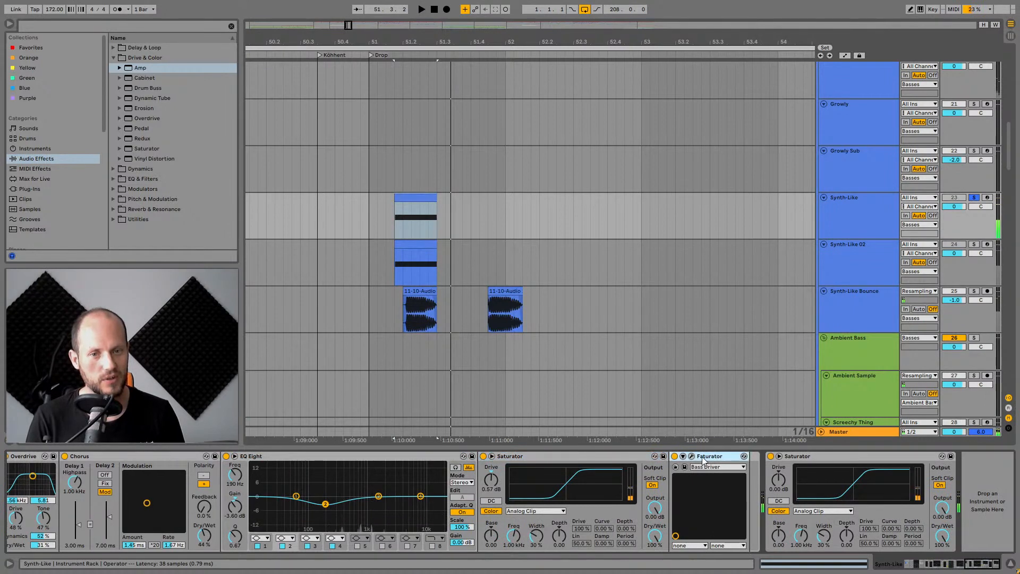
pyautogui.scroll(-1, 646, 363)
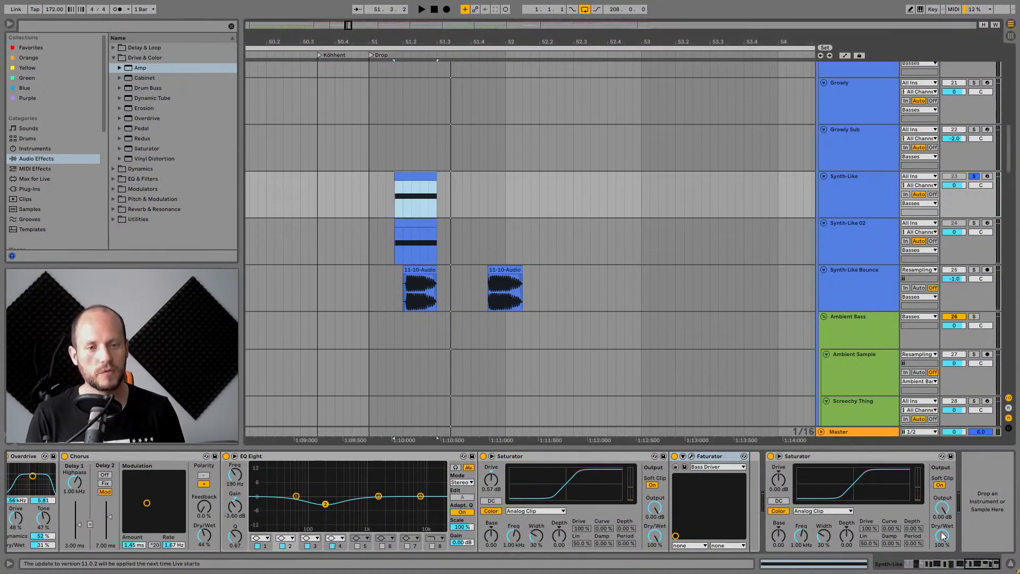
pyautogui.moveTo(970, 564); pyautogui.dragTo(903, 565)
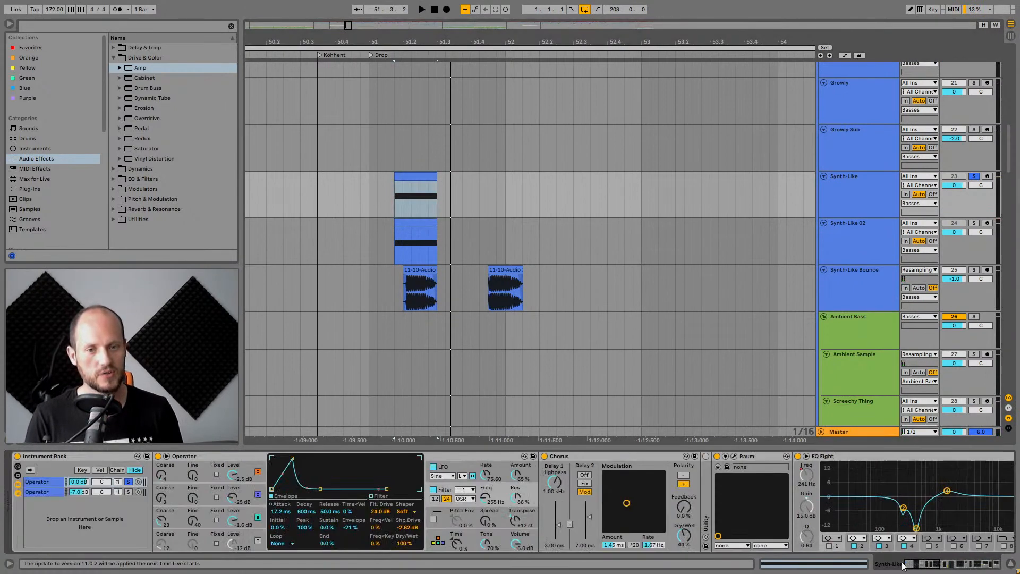
# Select the Synth-Like track.
pyautogui.click(757, 457)
pyautogui.click(474, 460)
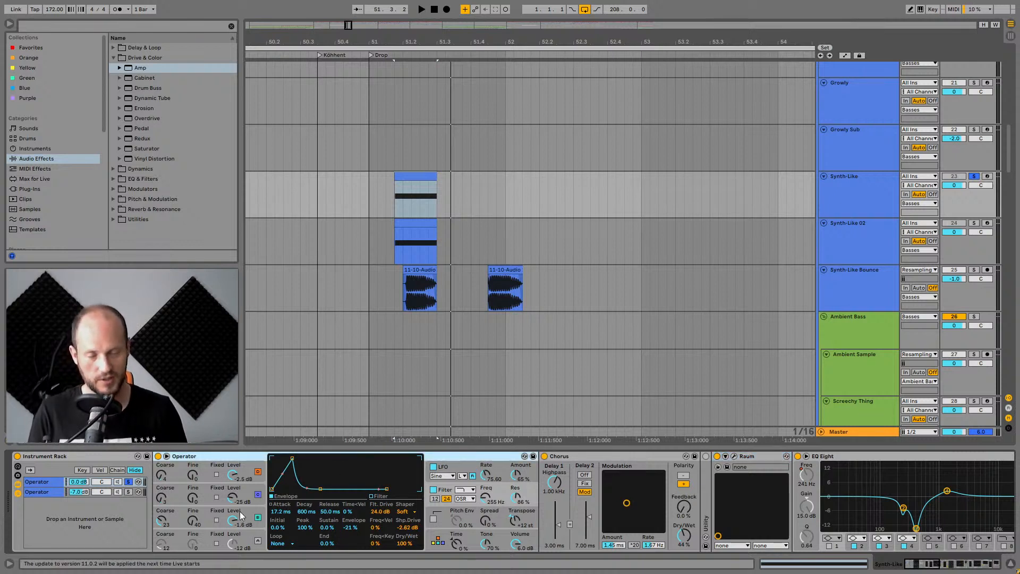
pyautogui.click(874, 177)
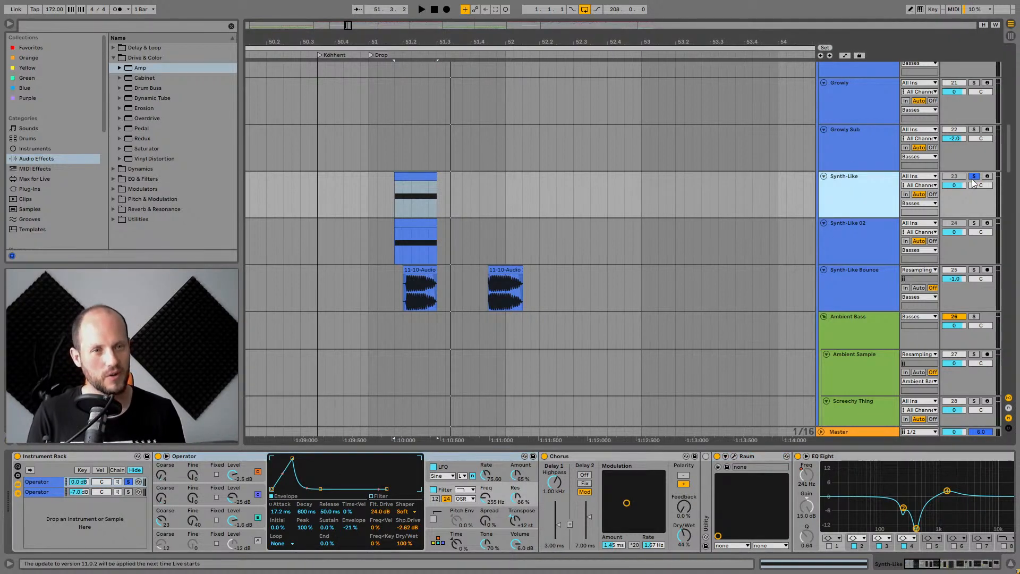
# Select the Synth-Like Bounce track and solo it.
pyautogui.click(874, 282)
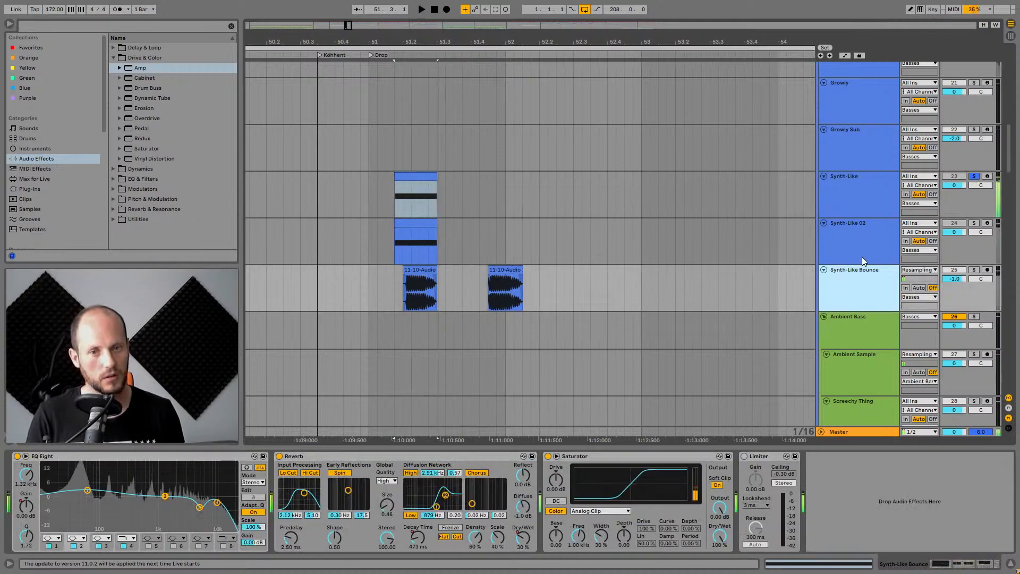
pyautogui.click(865, 195)
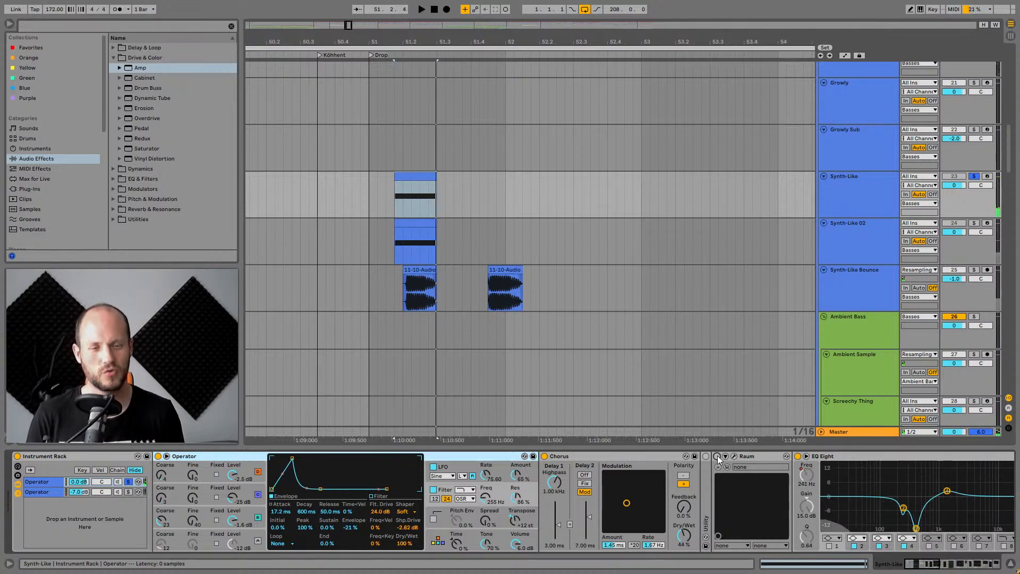
pyautogui.click(824, 288)
pyautogui.click(974, 270)
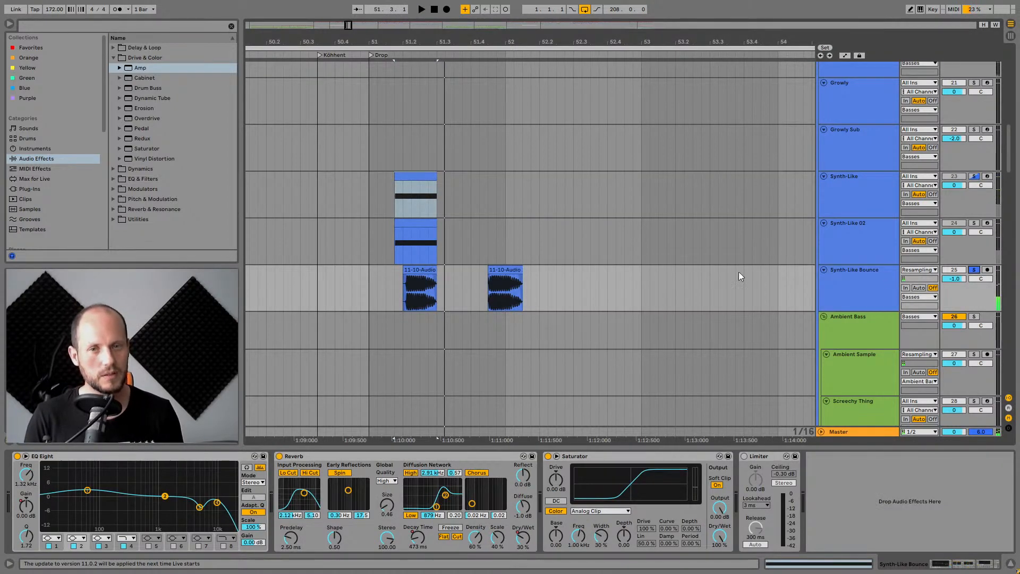
# Audition the Synth-Like Bounce part while switching its Reverb device off and back on.
pyautogui.click(419, 270)
pyautogui.press('space')
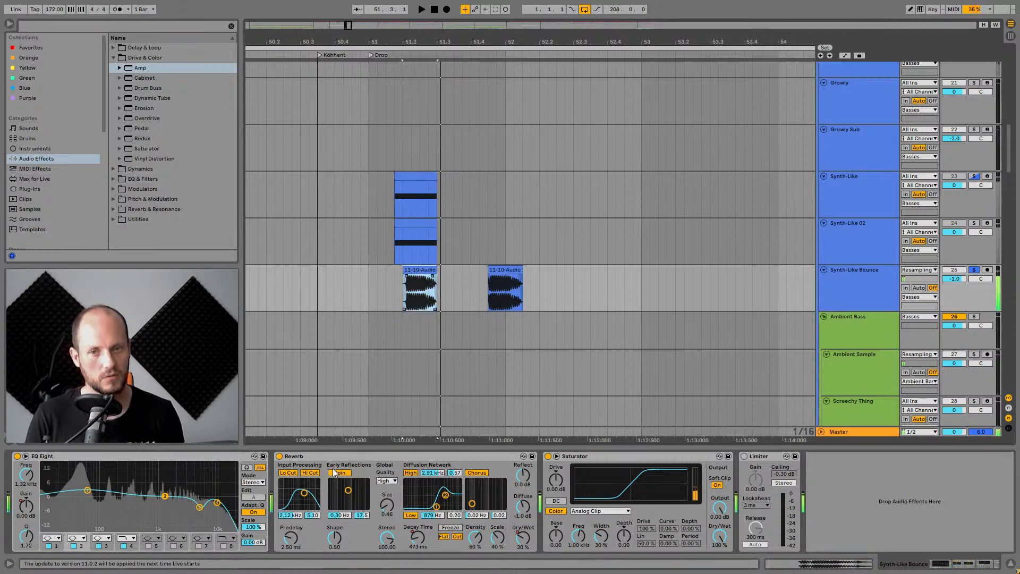
pyautogui.click(279, 455)
pyautogui.press('space')
pyautogui.press('space')
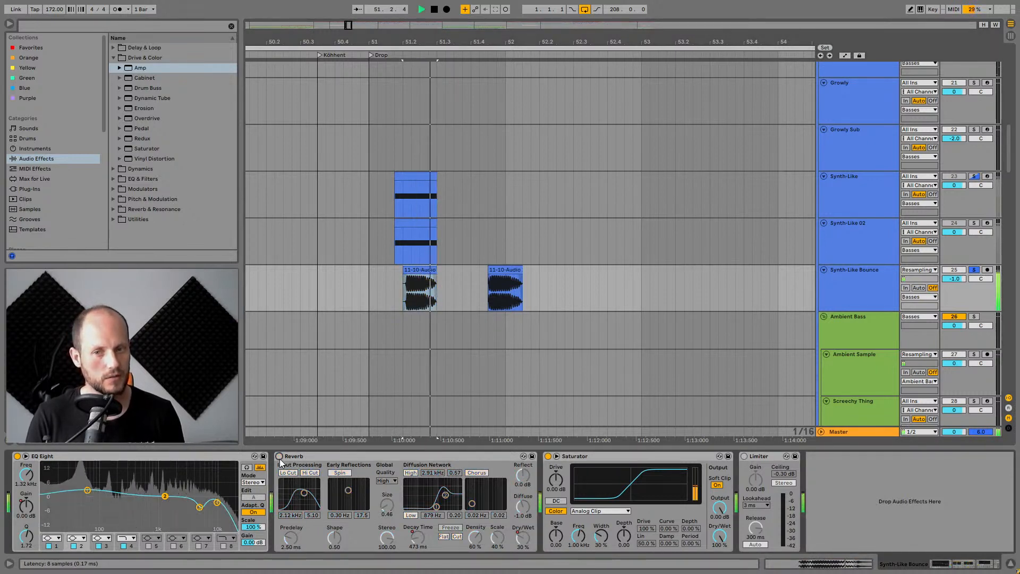
pyautogui.press('0')
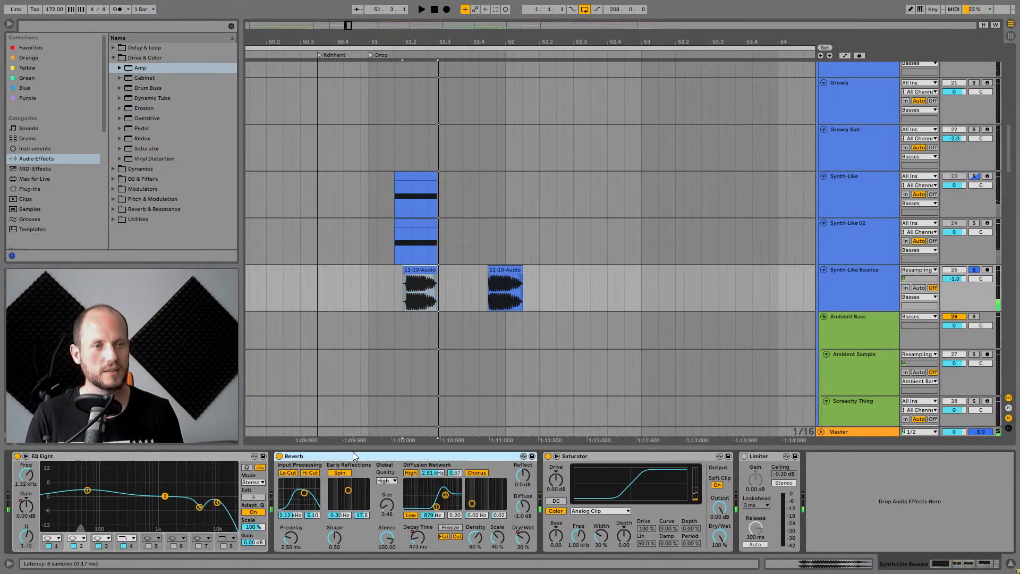
# Hide the detail view and survey the lower tracks of the arrangement.
pyautogui.click(852, 173)
pyautogui.click(878, 291)
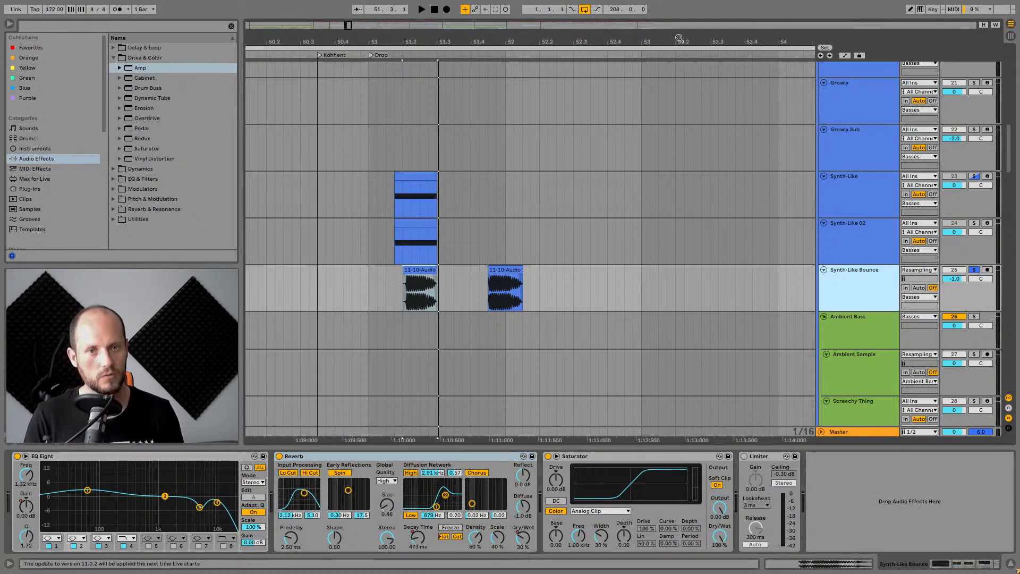
pyautogui.moveTo(677, 34); pyautogui.dragTo(552, 6)
pyautogui.scroll(-3, 642, 273)
pyautogui.scroll(-6, 642, 273)
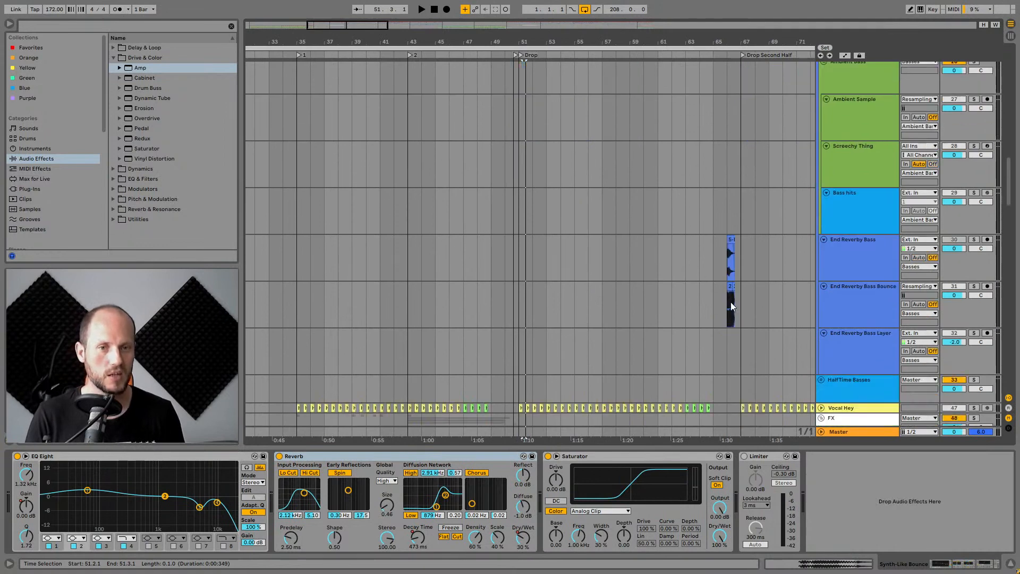
pyautogui.click(1010, 566)
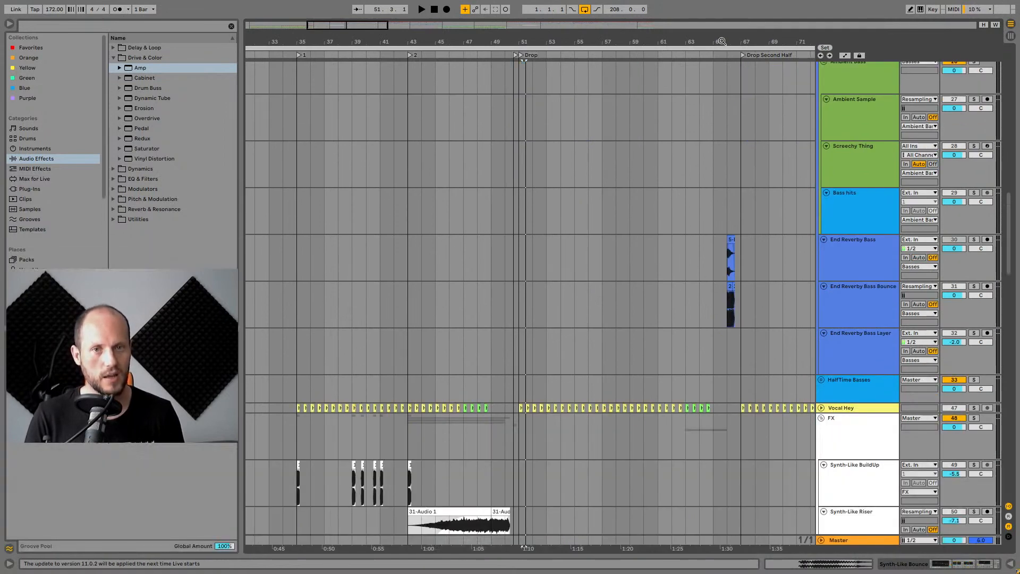
# Zoom into the drop section and browse the bass tracks while playing it back.
pyautogui.moveTo(721, 42); pyautogui.dragTo(618, 21)
pyautogui.scroll(5, 707, 245)
pyautogui.scroll(4, 706, 245)
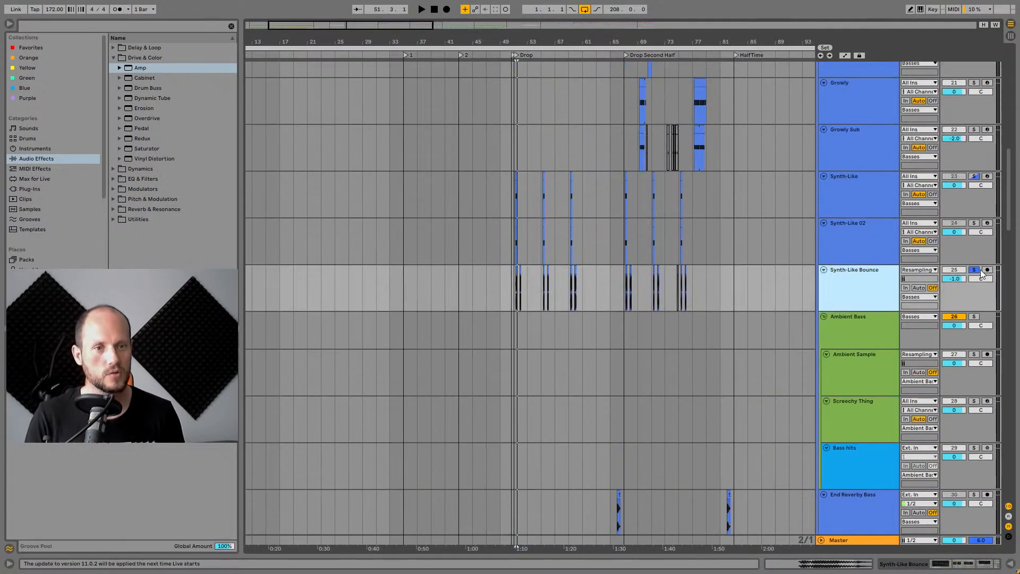
pyautogui.press('space')
pyautogui.moveTo(545, 42); pyautogui.dragTo(538, 90)
pyautogui.scroll(-15, 473, 223)
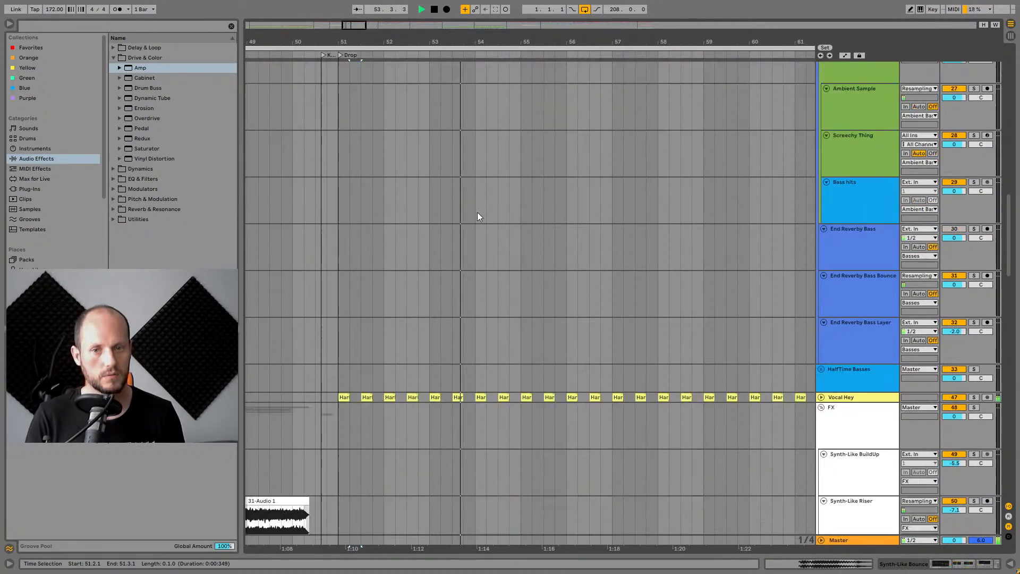
pyautogui.scroll(8, 502, 181)
pyautogui.scroll(15, 513, 169)
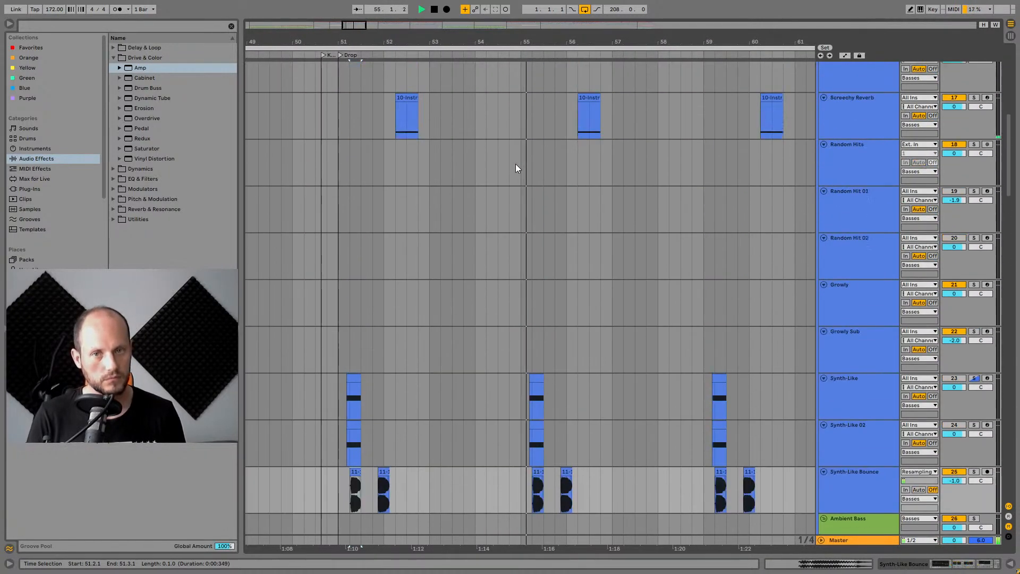
pyautogui.scroll(1, 518, 167)
pyautogui.press('space')
# Select and solo the Main Dist Bass Bounce track, then audition its part in the drop.
pyautogui.click(483, 266)
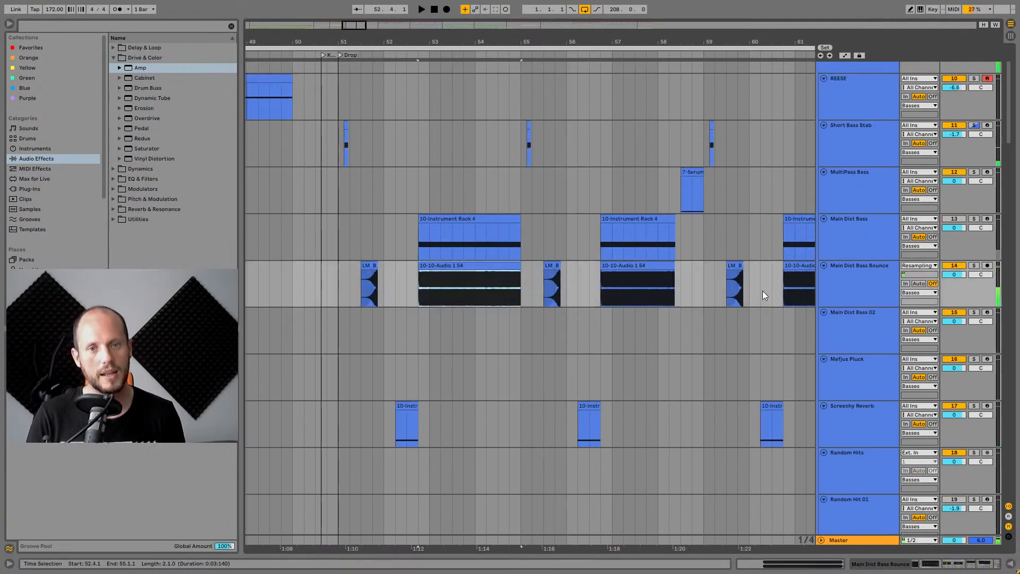
pyautogui.click(885, 284)
pyautogui.click(974, 266)
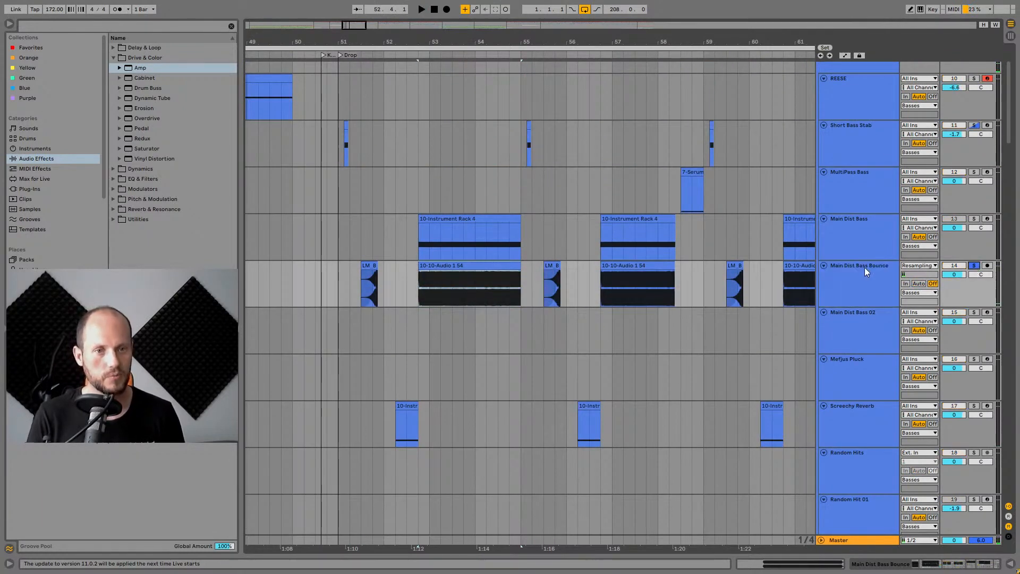
pyautogui.click(440, 266)
pyautogui.press('space')
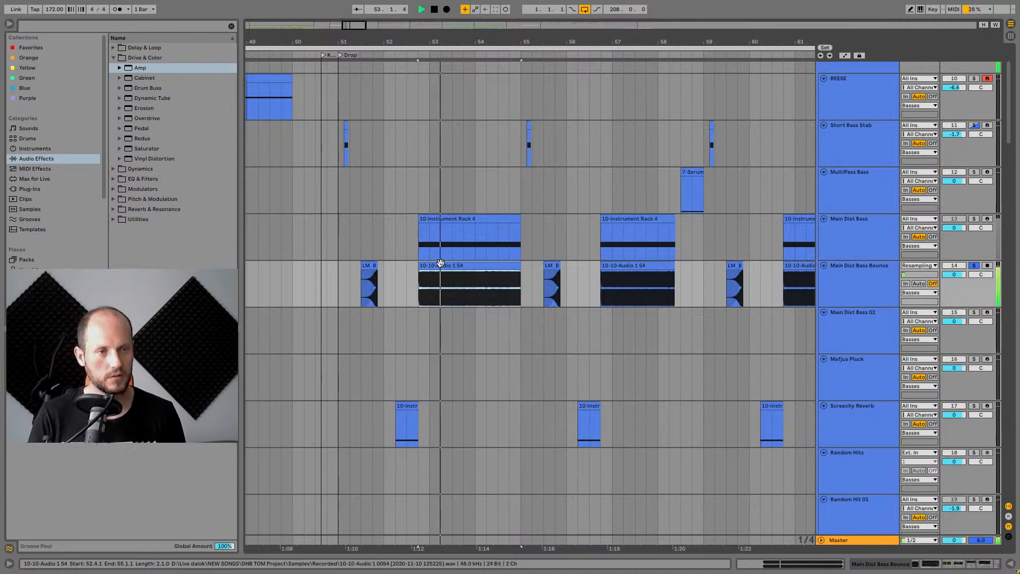
pyautogui.moveTo(451, 42); pyautogui.dragTo(423, 44)
pyautogui.press('space')
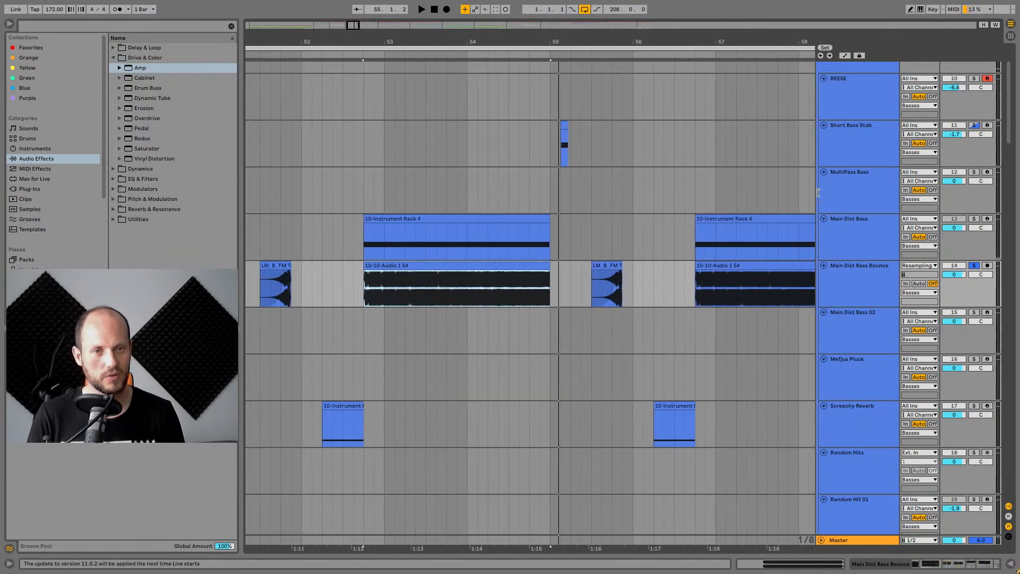
# Select and solo the Main Dist Bass track and audition its part.
pyautogui.click(853, 234)
pyautogui.click(974, 218)
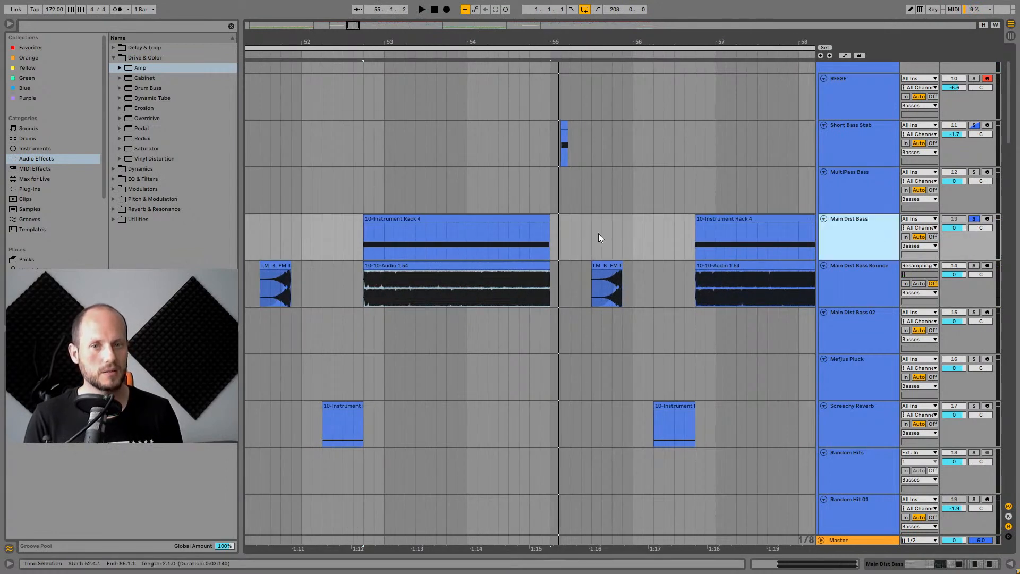
pyautogui.click(452, 218)
pyautogui.press('space')
pyautogui.click(850, 222)
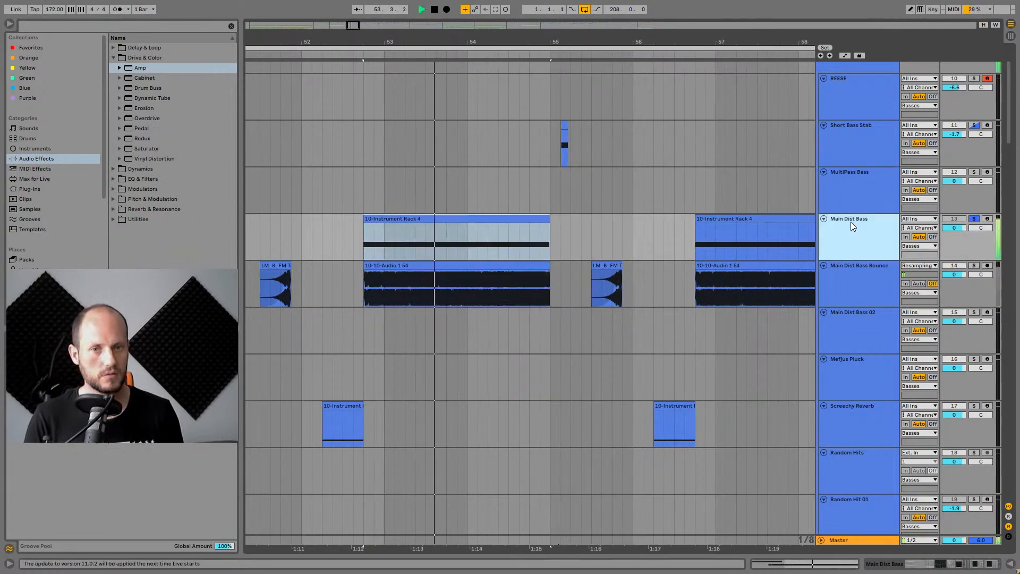
# Show all automation lanes of the Main Dist Bass track and open its device chain.
pyautogui.click(845, 55)
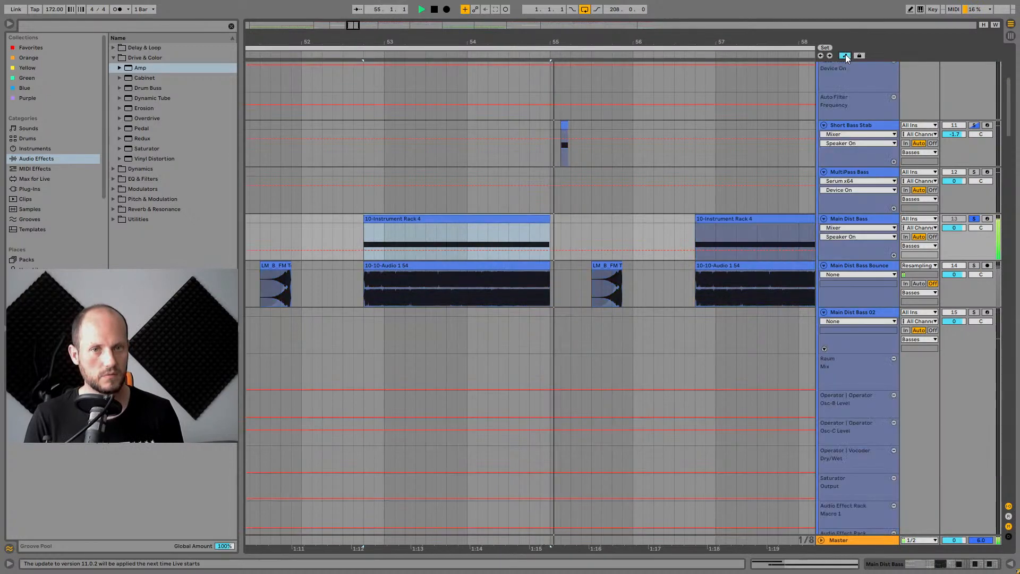
pyautogui.rightClick(859, 243)
pyautogui.click(869, 257)
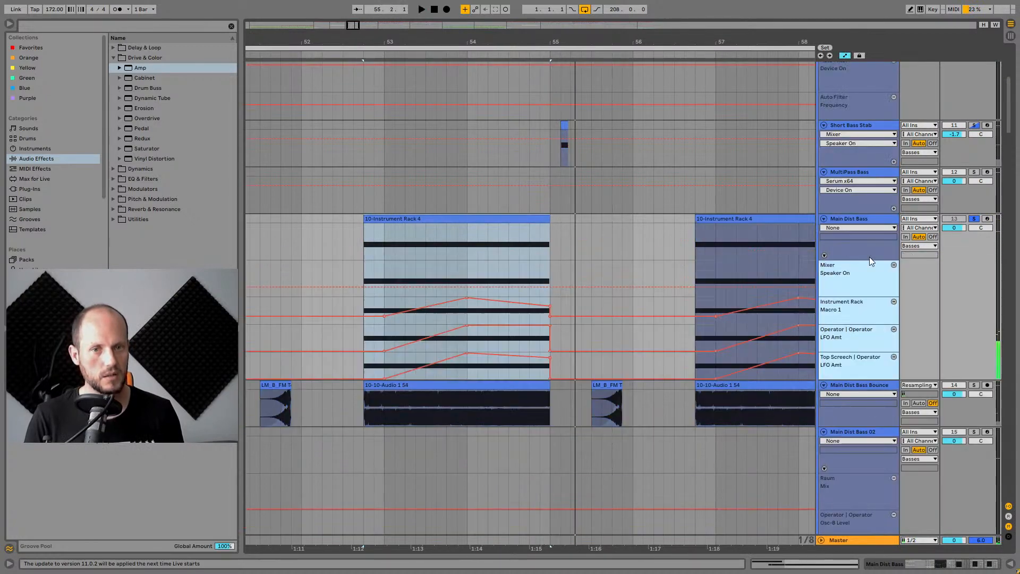
pyautogui.doubleClick(873, 153)
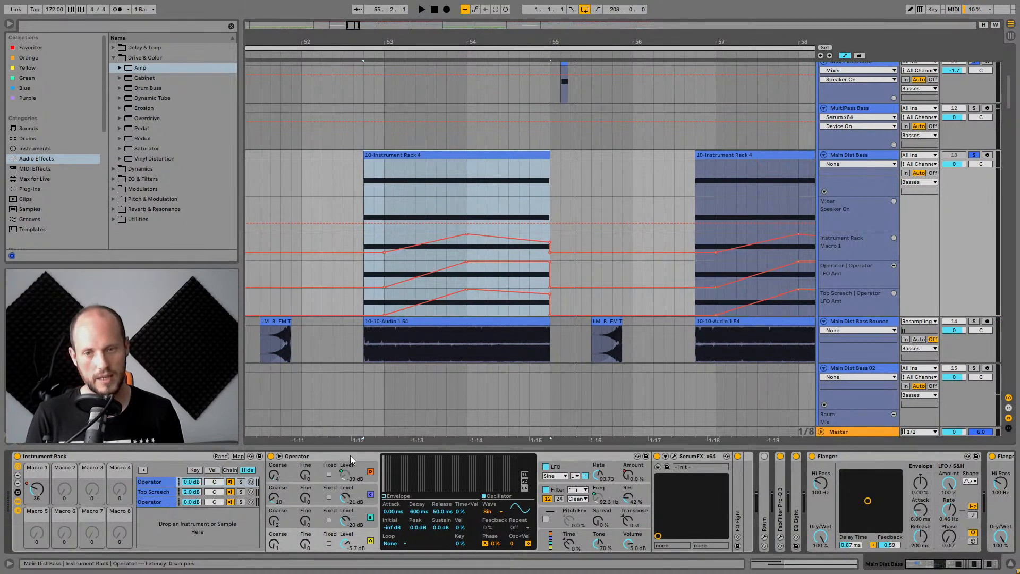
# Audition the Main Dist Bass clip with its Macro 1 and LFO Amt automation.
pyautogui.click(472, 223)
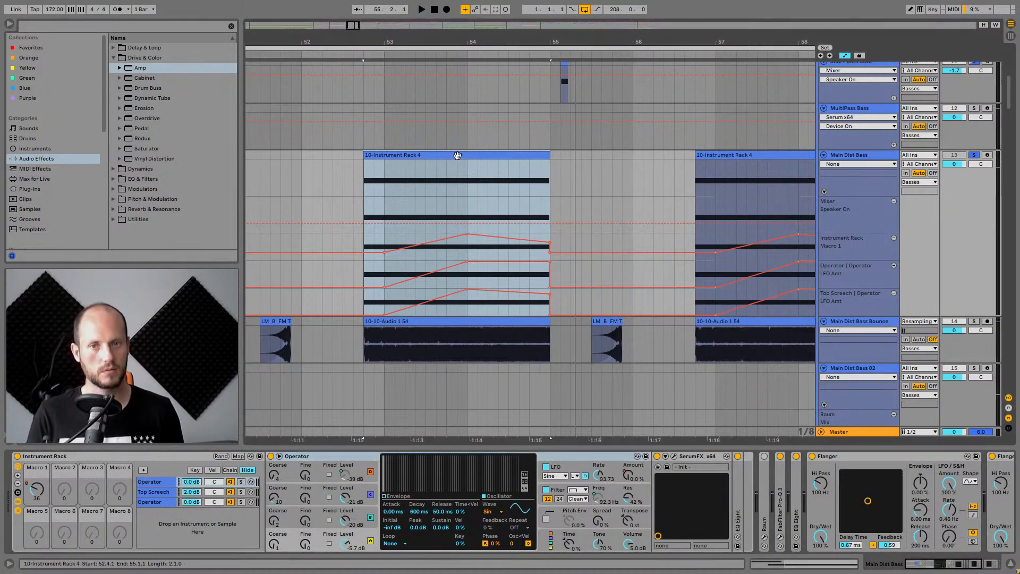
pyautogui.hotkey('ctrl', 'z')
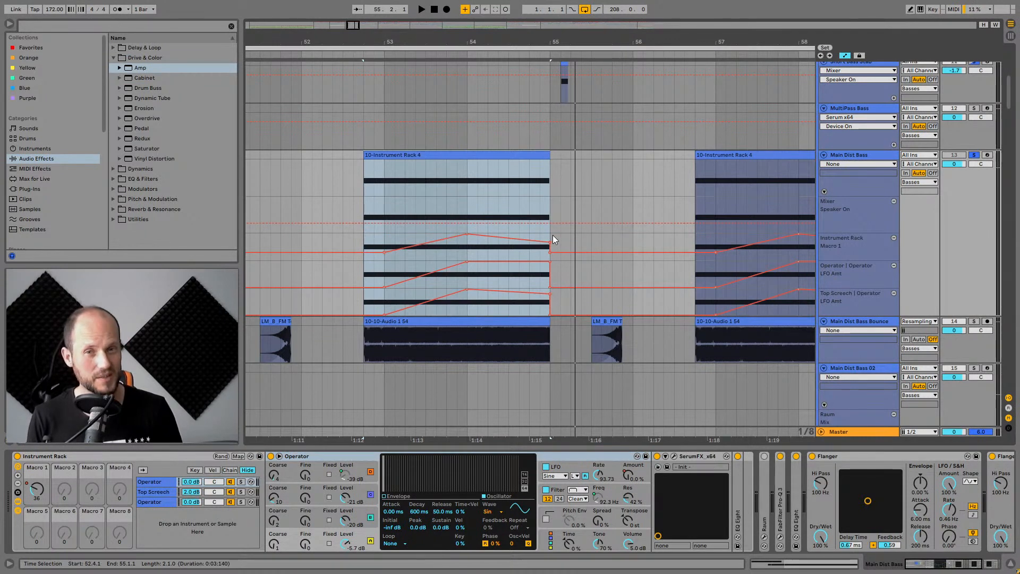
pyautogui.click(553, 234)
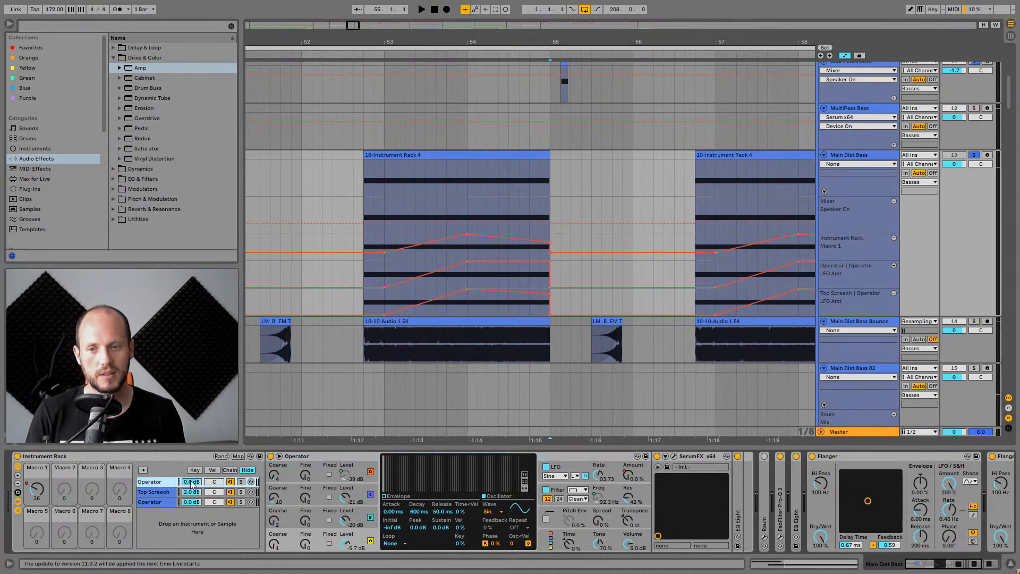
pyautogui.press('space')
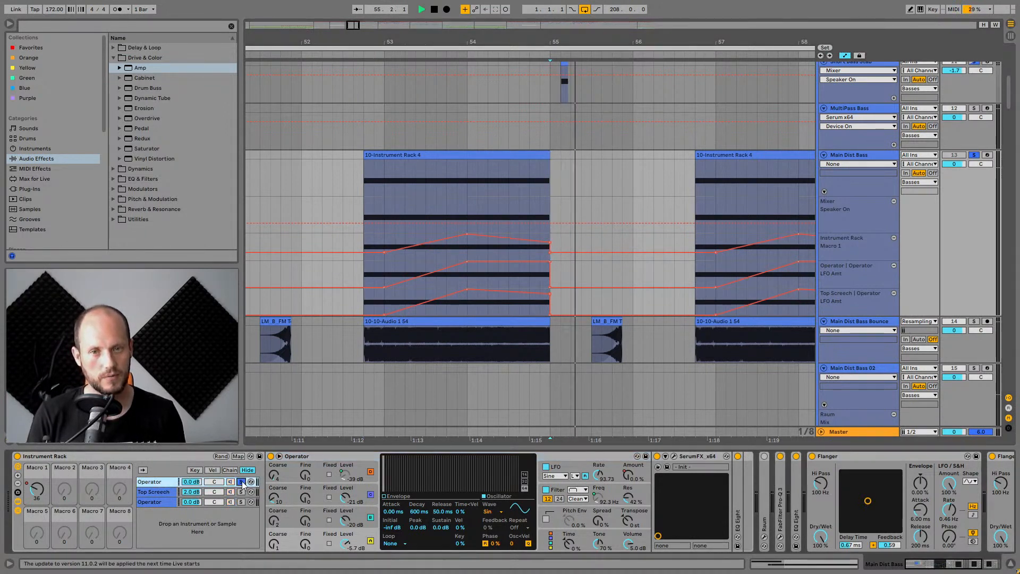
pyautogui.click(372, 184)
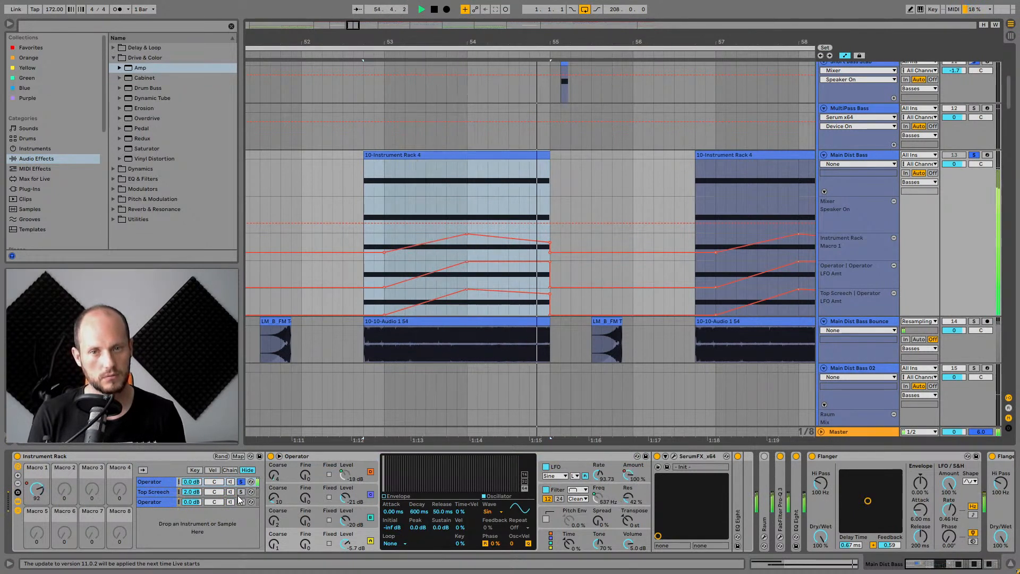
pyautogui.press('space')
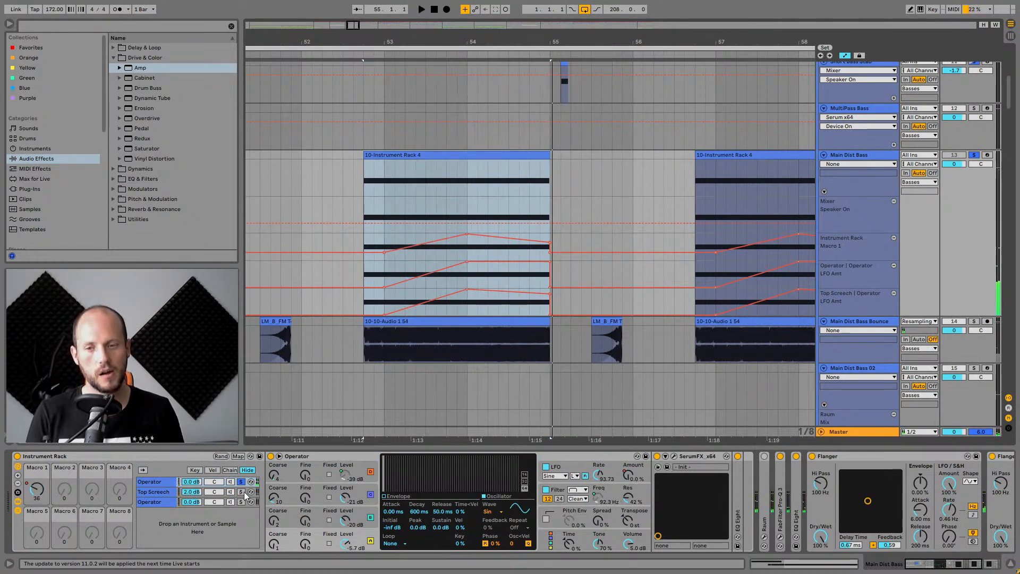
# Solo the Top Screech chain inside the Instrument Rack and audition it.
pyautogui.click(157, 479)
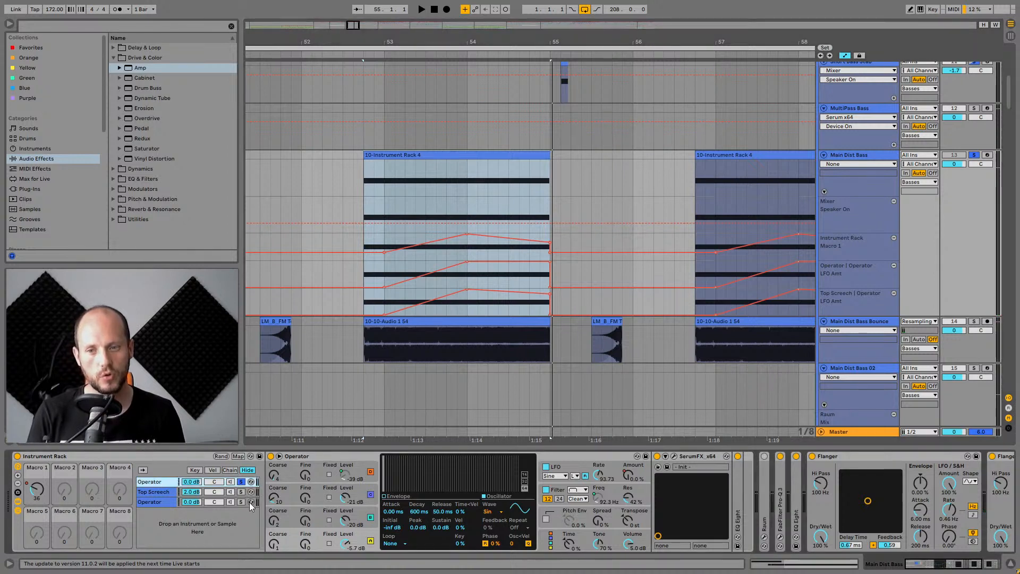
pyautogui.click(241, 493)
pyautogui.press('space')
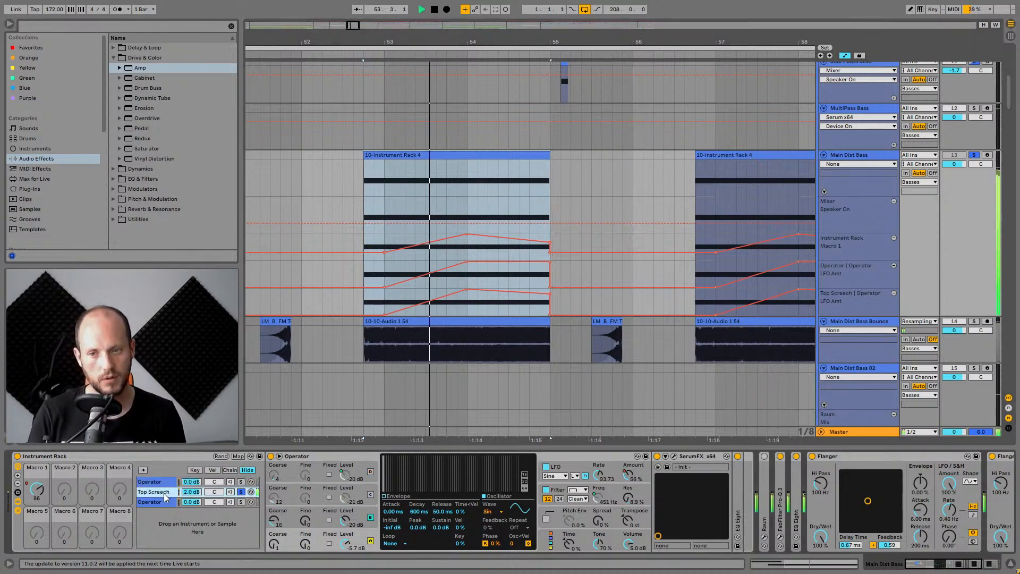
pyautogui.press('space')
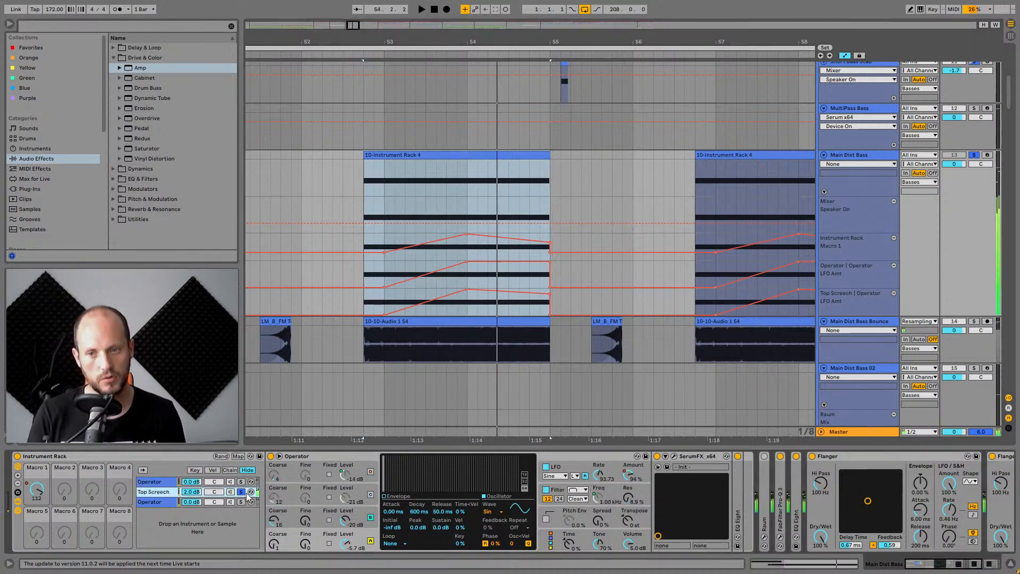
pyautogui.press('space')
pyautogui.click(161, 485)
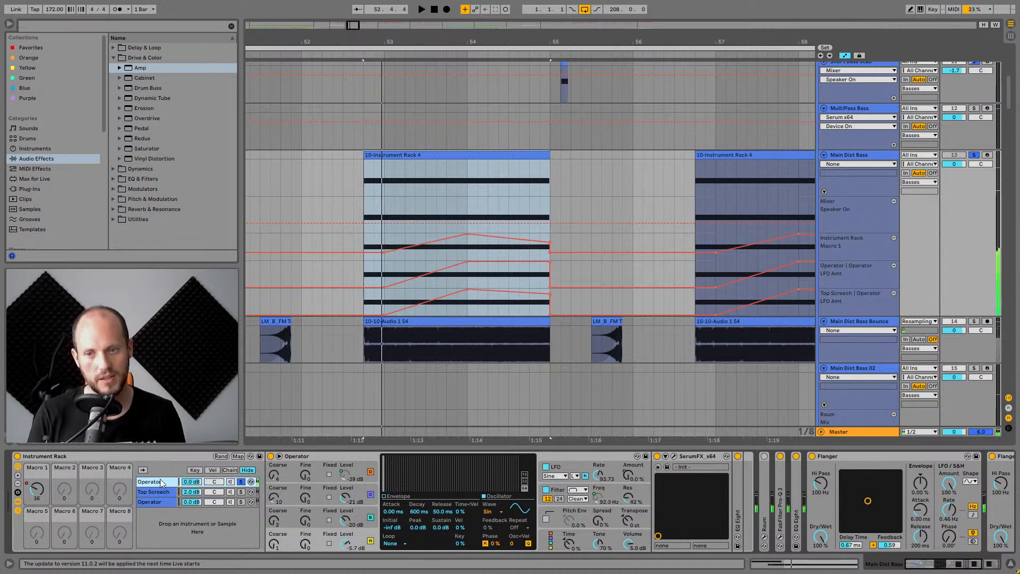
pyautogui.click(241, 493)
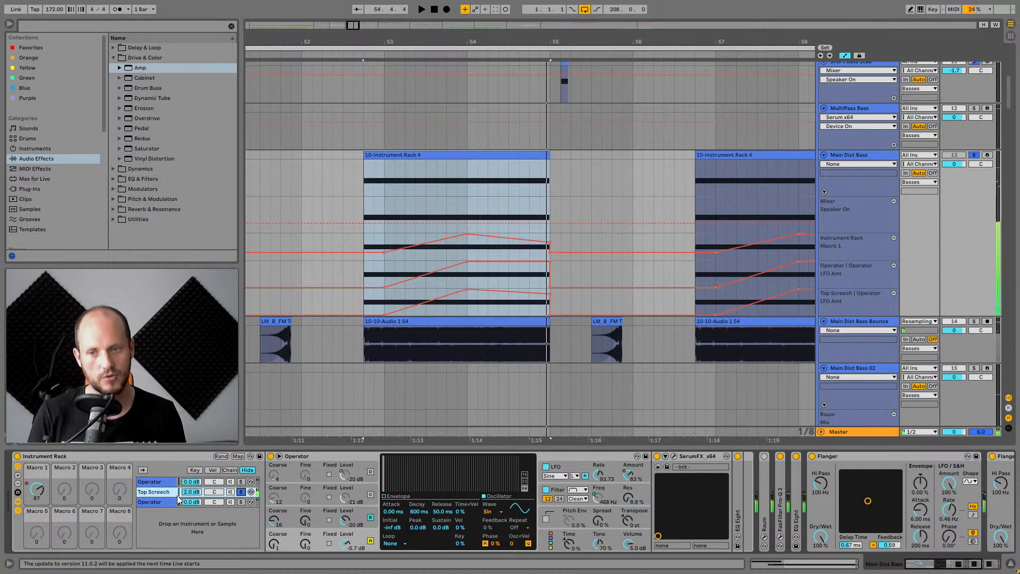
# Audition the Top Screech chain again and solo the last Operator chain of the Instrument Rack.
pyautogui.click(164, 457)
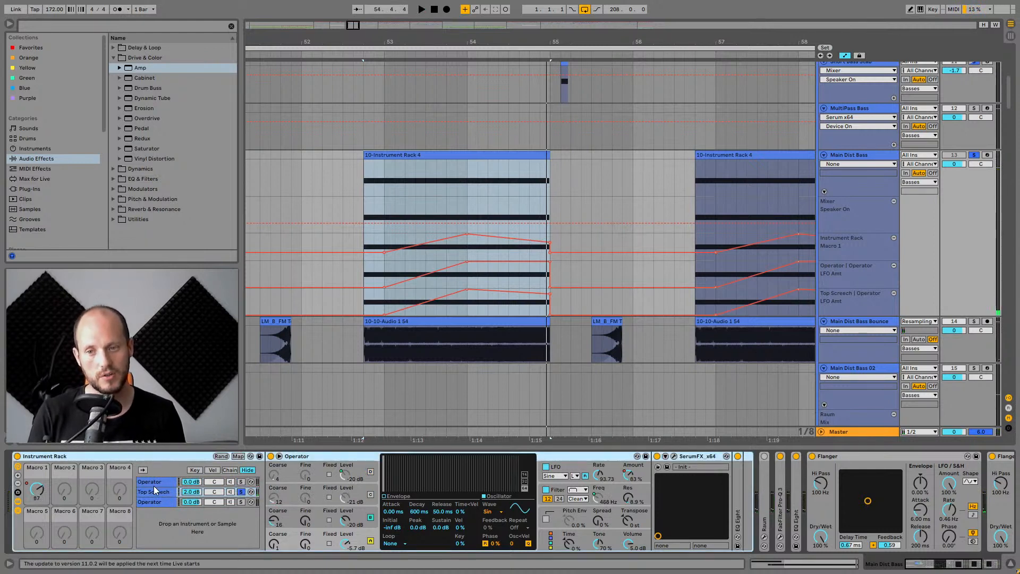
pyautogui.click(154, 489)
pyautogui.press('space')
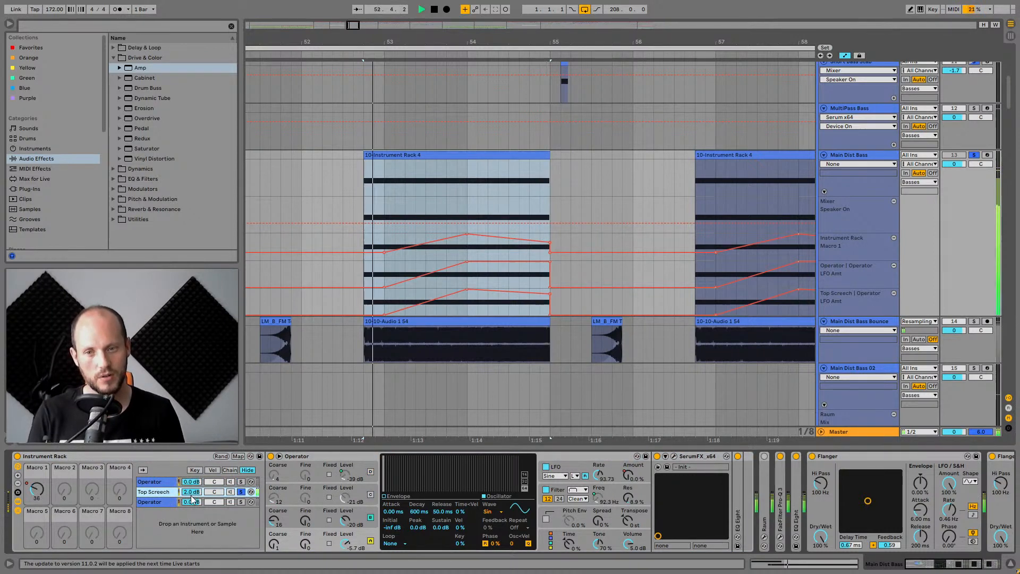
pyautogui.press('space')
pyautogui.click(239, 502)
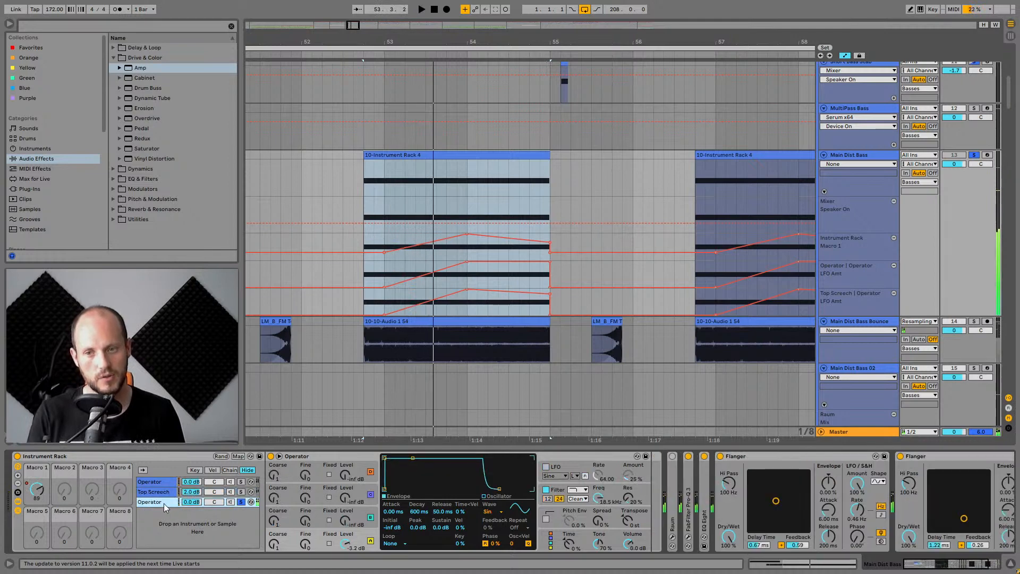
# Audition the soloed last Operator chain, then step through the Instrument Rack's chains to view each chain's devices.
pyautogui.press('space')
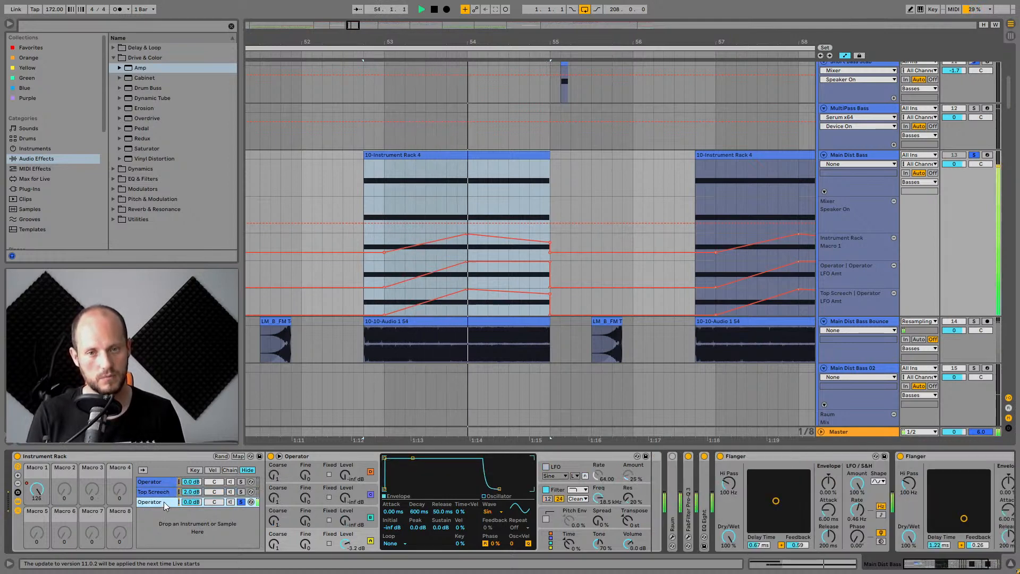
pyautogui.press('space')
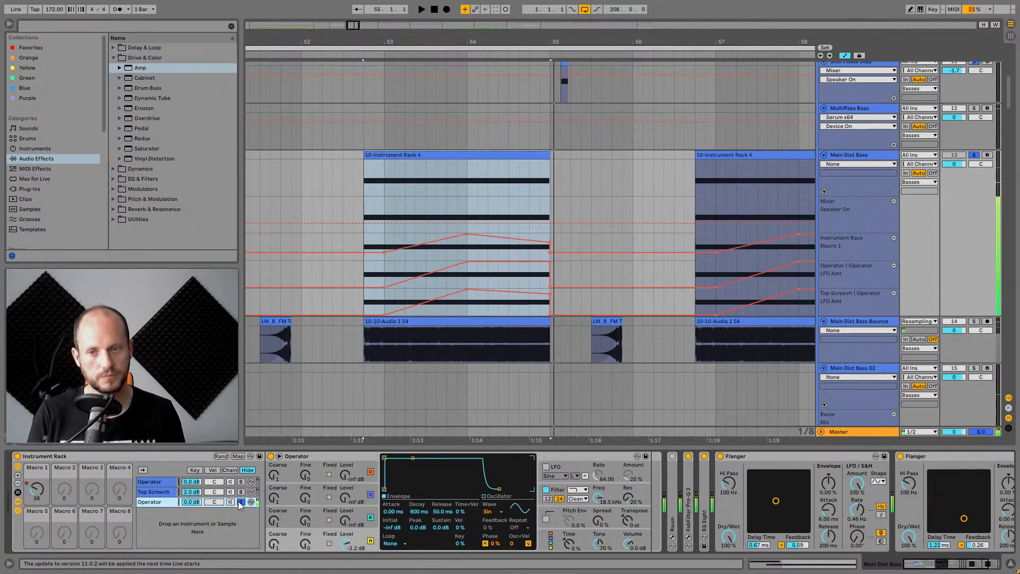
pyautogui.click(163, 491)
pyautogui.click(158, 484)
pyautogui.click(155, 493)
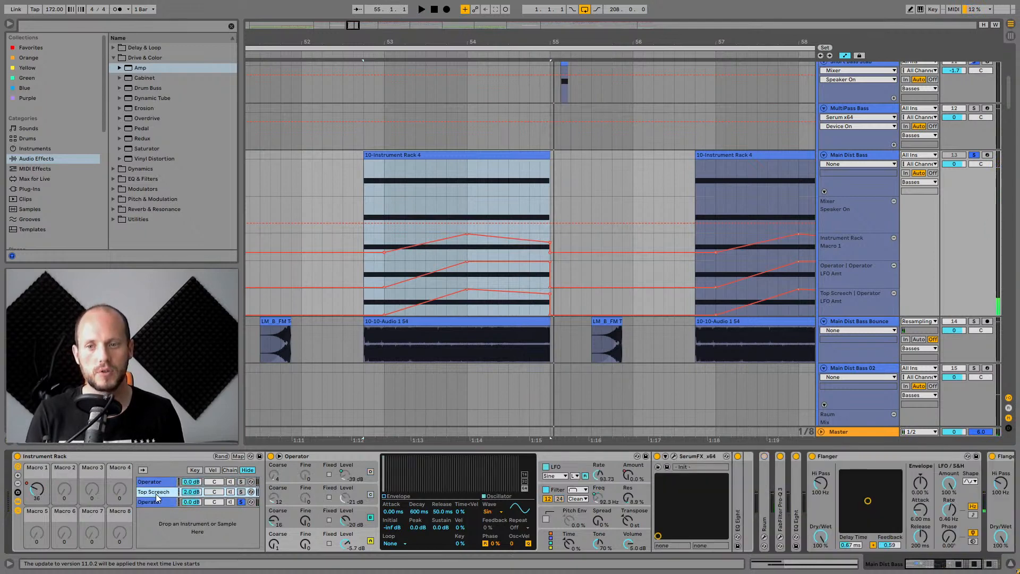
pyautogui.click(157, 485)
pyautogui.click(158, 491)
pyautogui.click(161, 482)
pyautogui.click(158, 493)
pyautogui.click(158, 482)
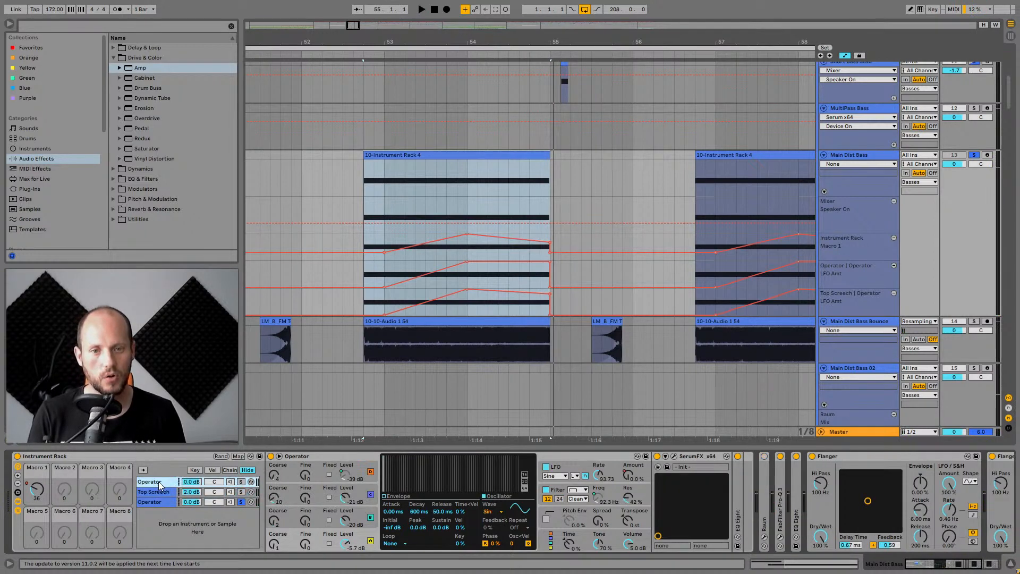
pyautogui.click(158, 491)
pyautogui.click(157, 481)
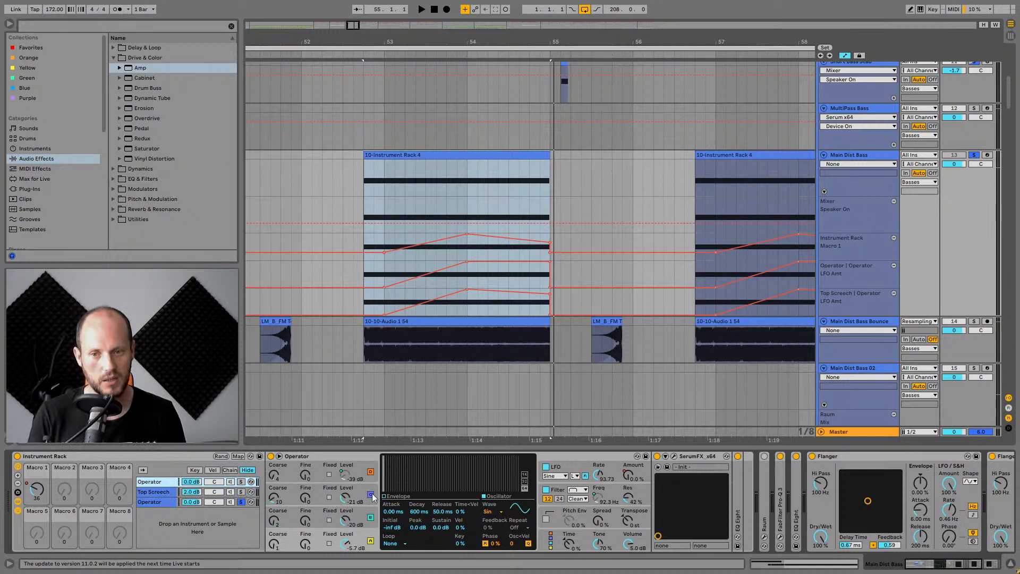
# Audition the rack, open the SerumFX plugin on the first Operator chain, scroll its FX modules, and close it.
pyautogui.click(358, 457)
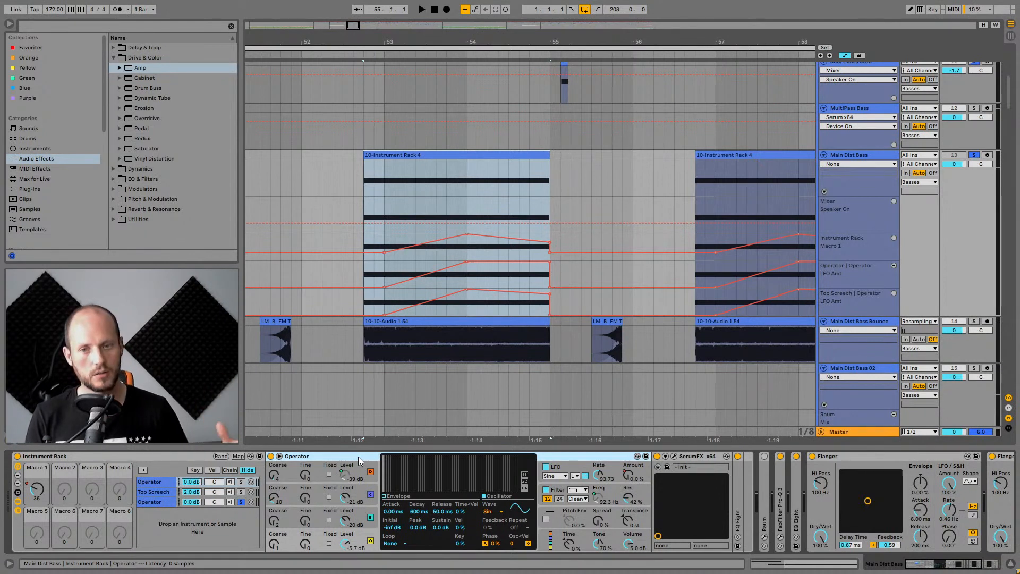
pyautogui.press('space')
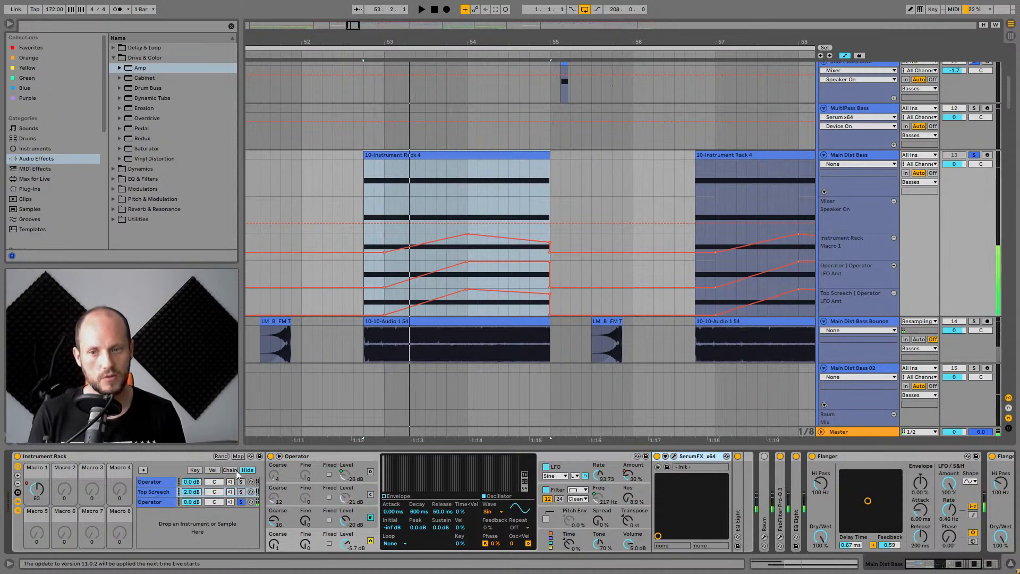
pyautogui.click(160, 483)
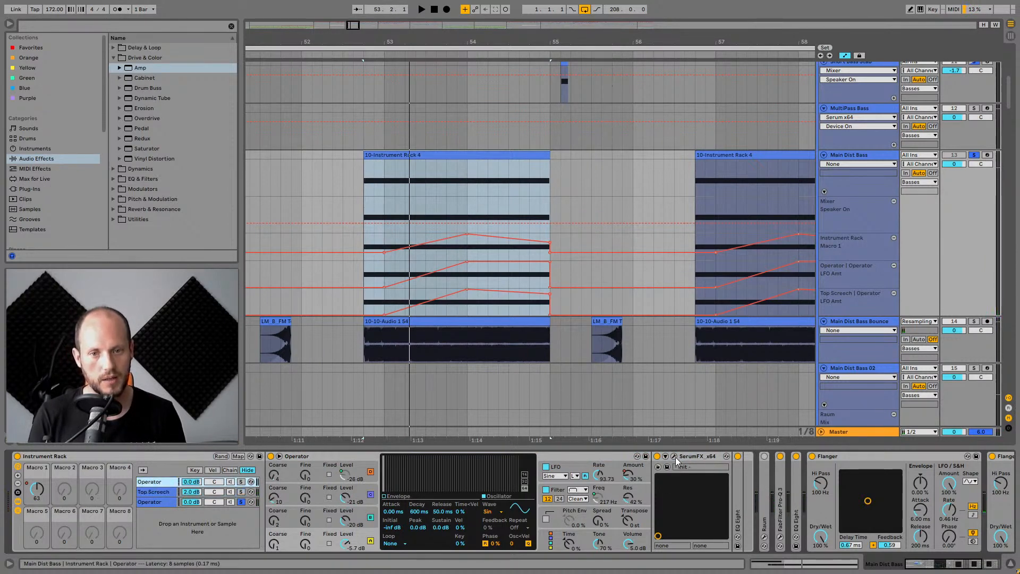
pyautogui.click(673, 457)
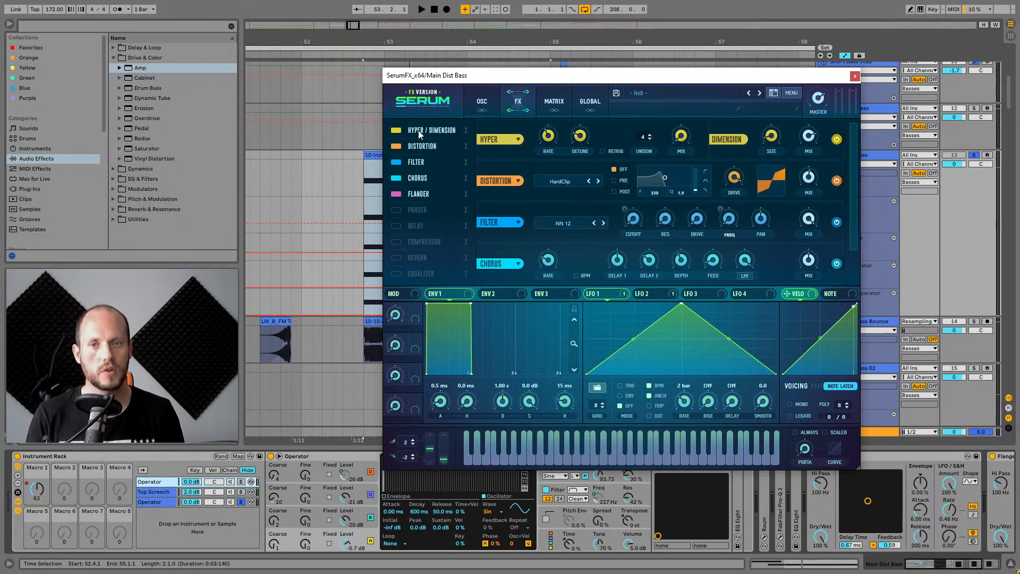
pyautogui.click(425, 147)
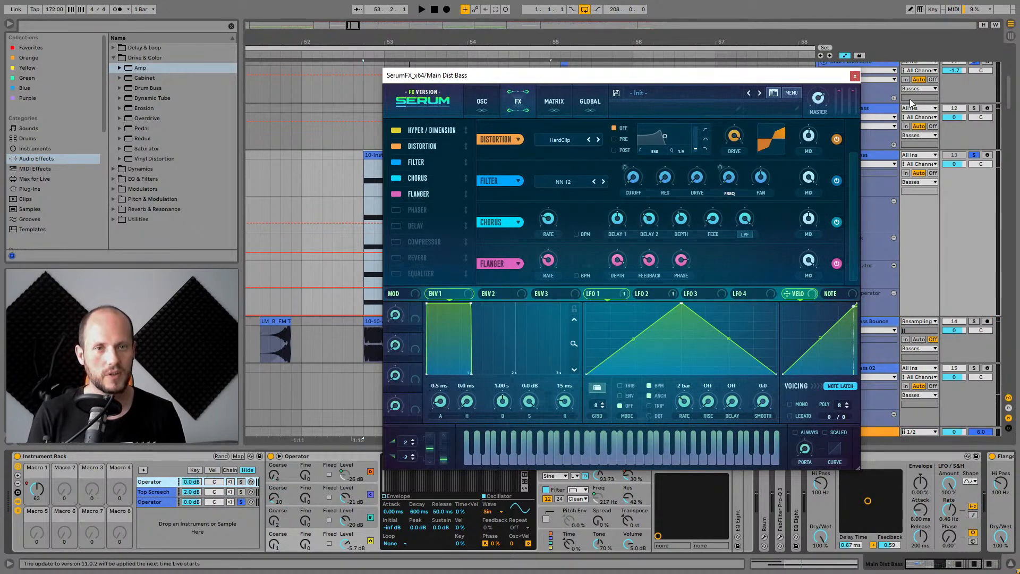
pyautogui.click(854, 76)
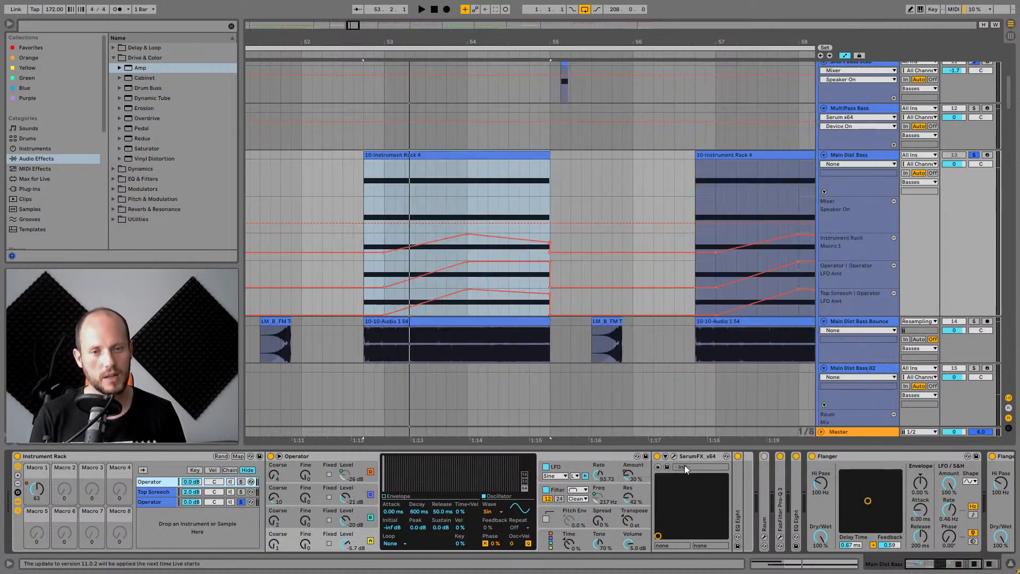
pyautogui.click(674, 455)
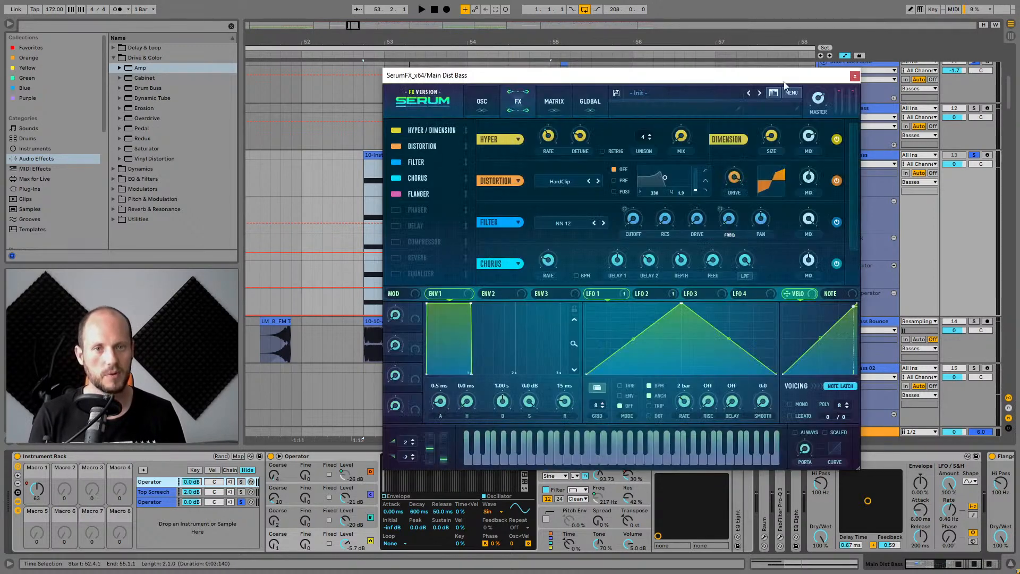
pyautogui.click(854, 76)
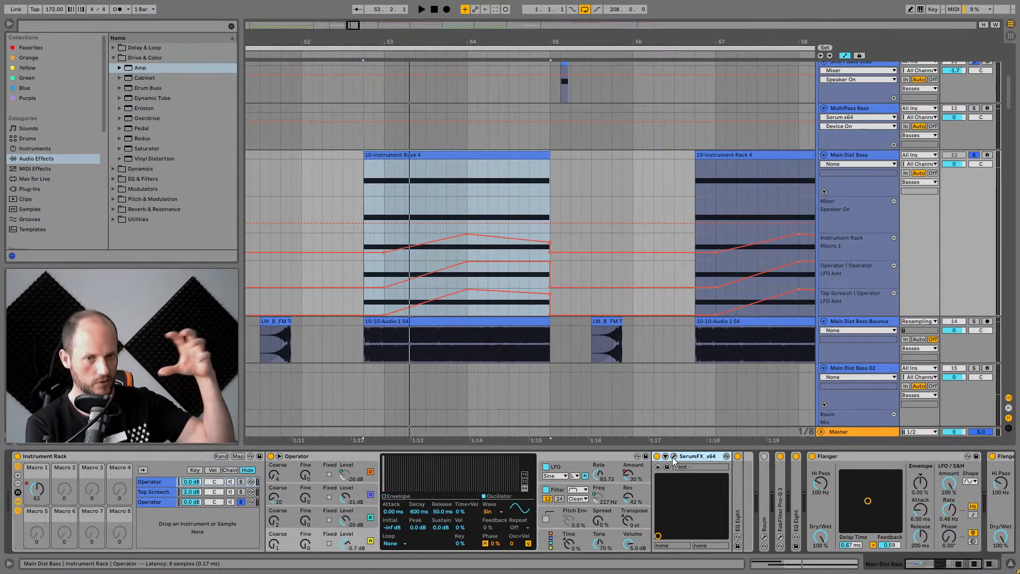
# Solo the Top Screech chain and inspect its Operator oscillators D and C while auditioning.
pyautogui.press('space')
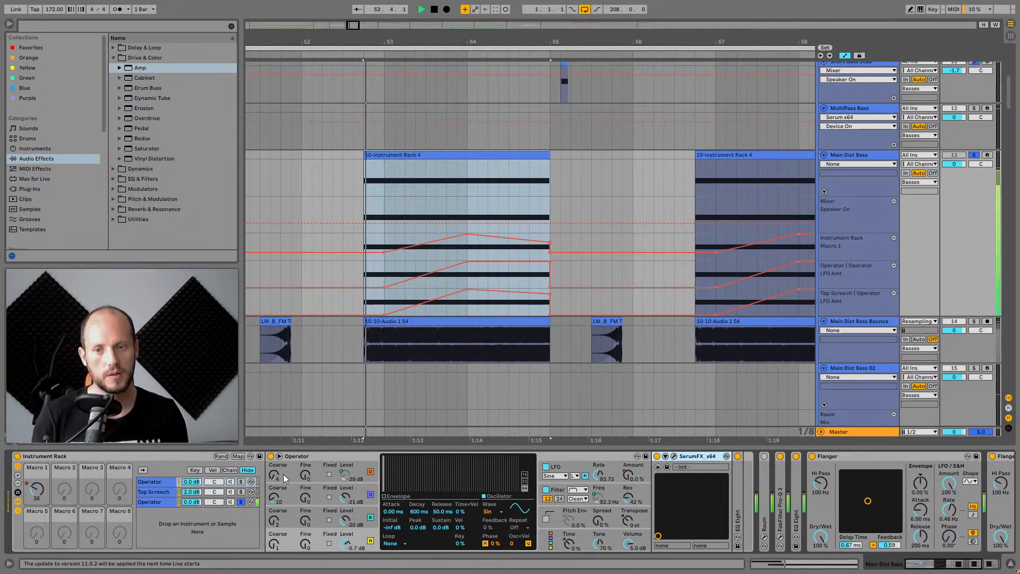
pyautogui.click(240, 491)
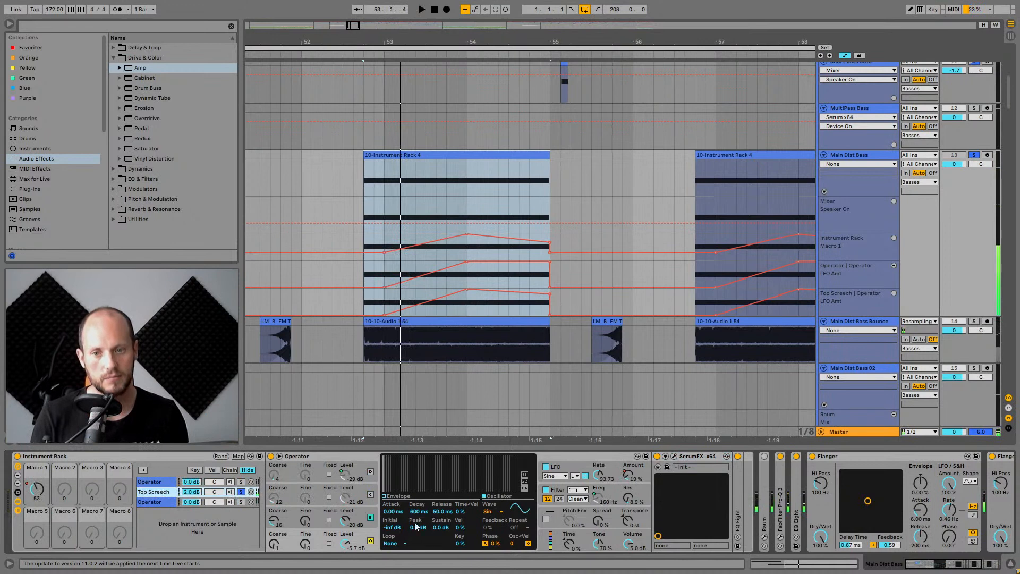
pyautogui.click(359, 538)
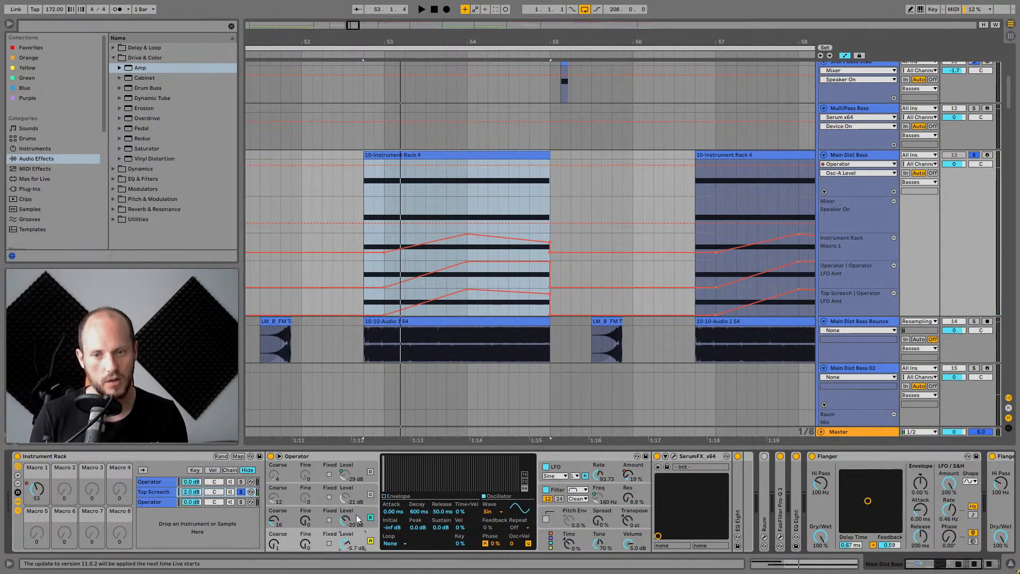
pyautogui.click(356, 515)
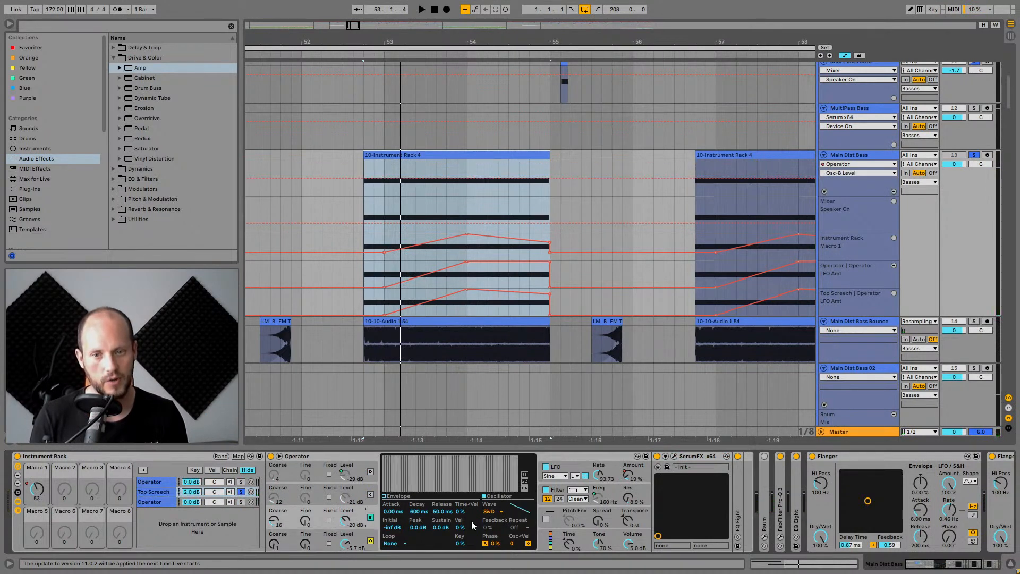
pyautogui.press('space')
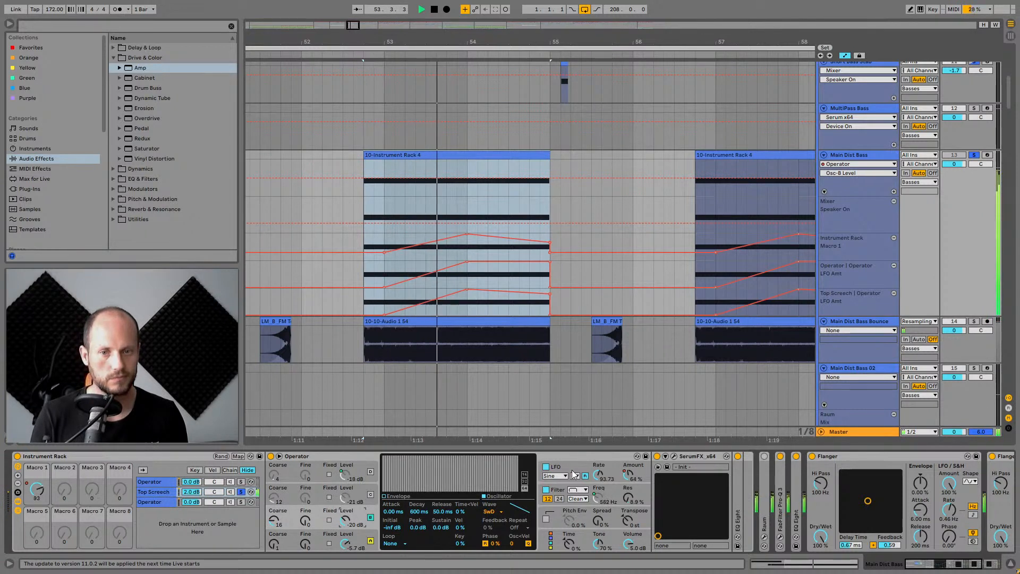
pyautogui.press('space')
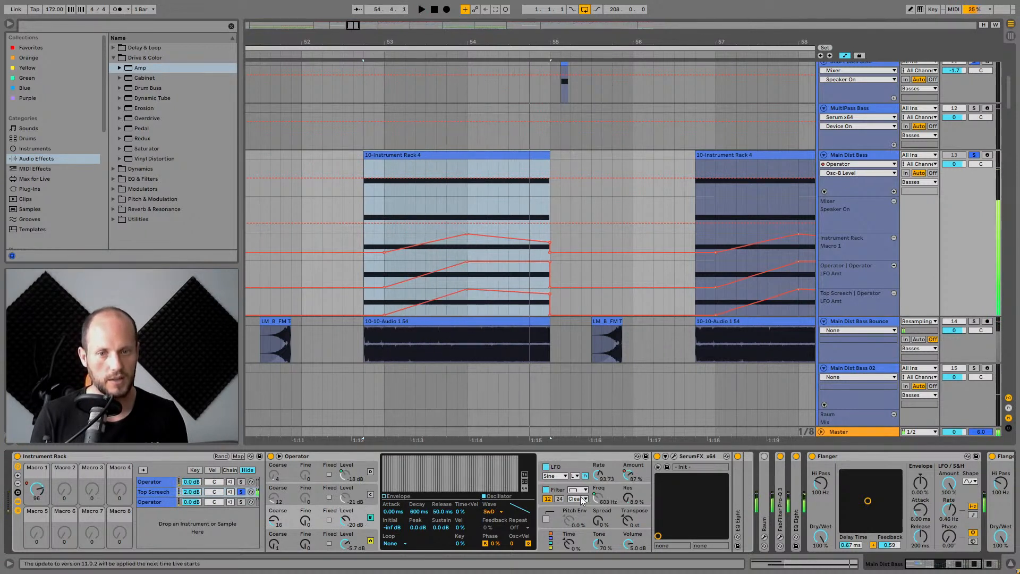
# Show the Top Screech Operator's LFO settings and audition the chain twice.
pyautogui.click(577, 472)
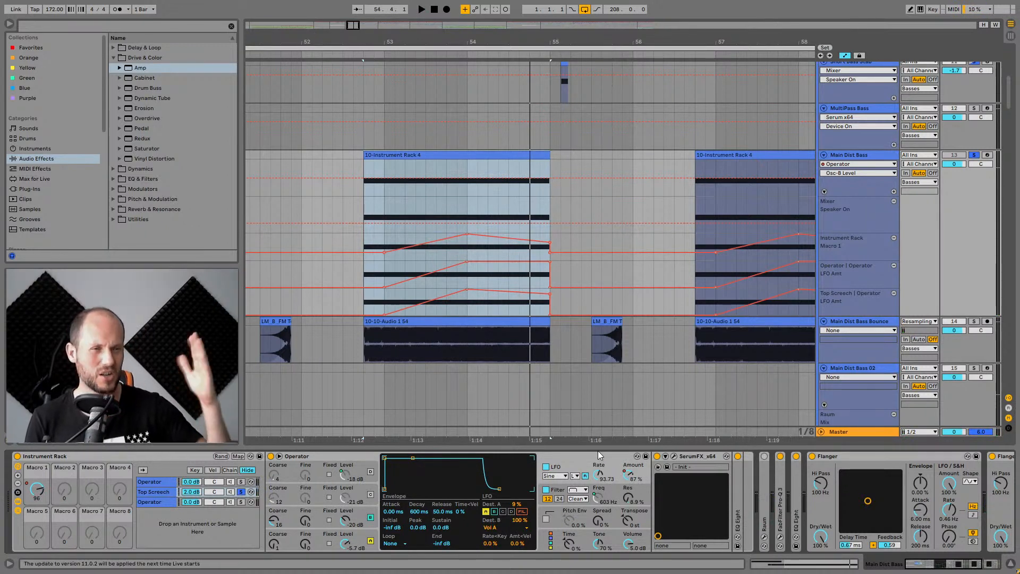
pyautogui.press('space')
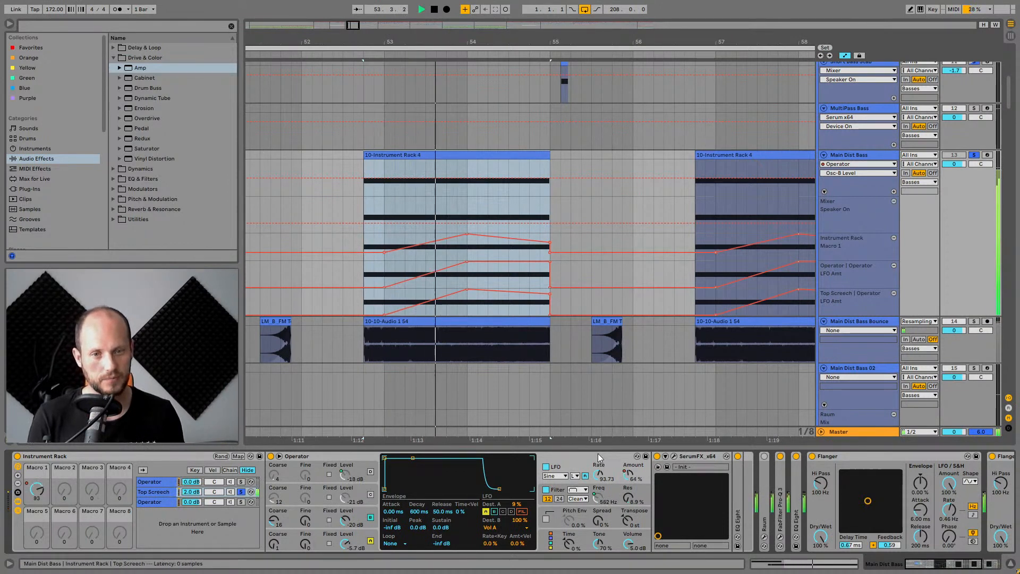
pyautogui.press('space')
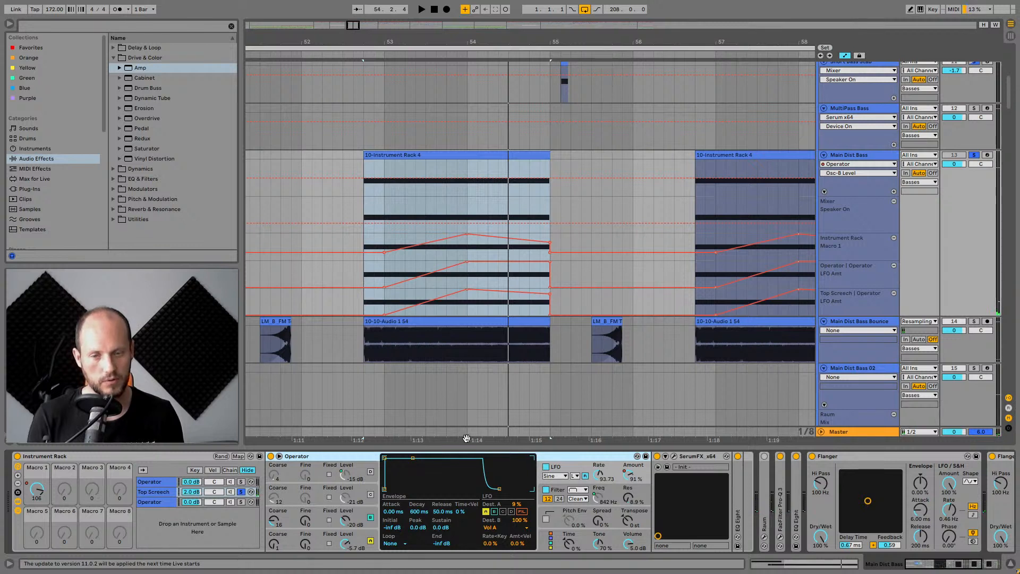
pyautogui.press('space')
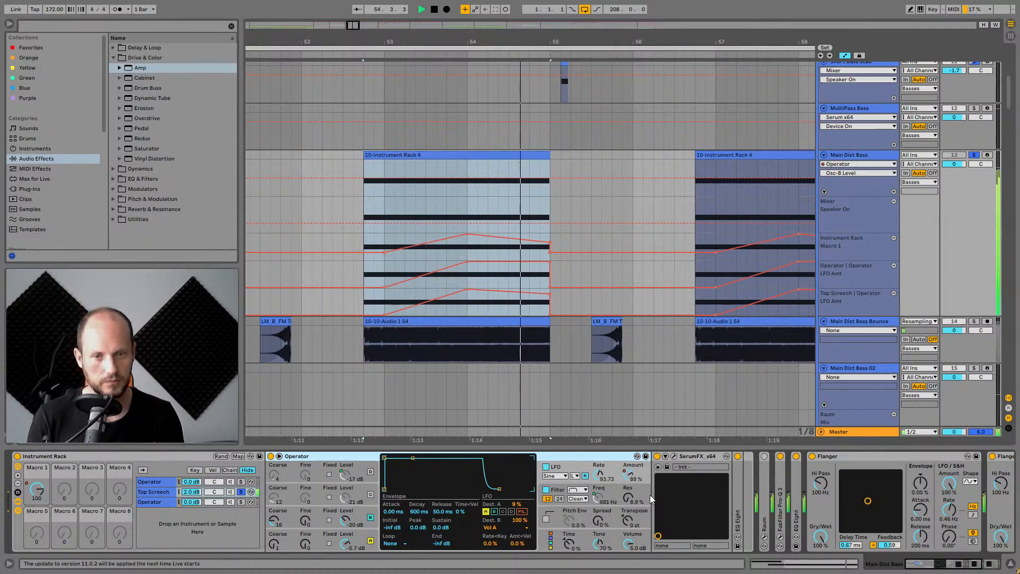
pyautogui.press('space')
# Solo the first Operator chain, audition it, and raise its second oscillator's Coarse tuning while playing.
pyautogui.click(231, 481)
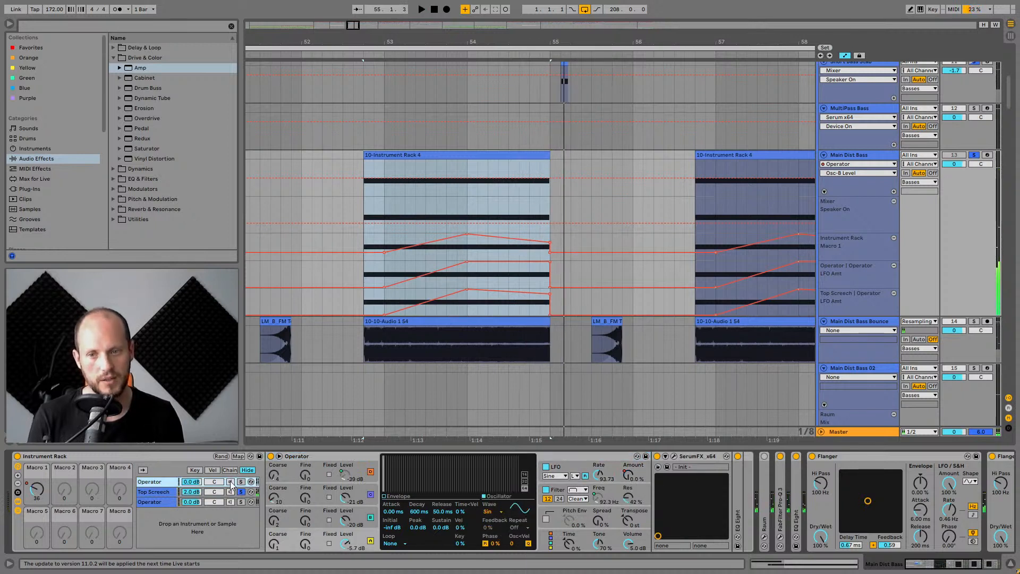
pyautogui.press('space')
pyautogui.press('space')
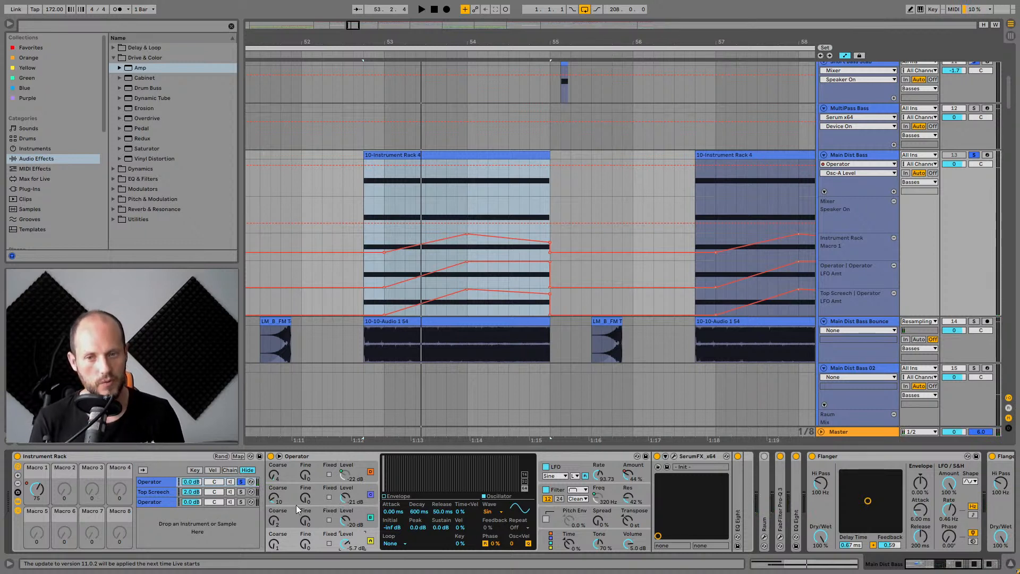
pyautogui.moveTo(275, 496); pyautogui.dragTo(275, 469)
pyautogui.press('space')
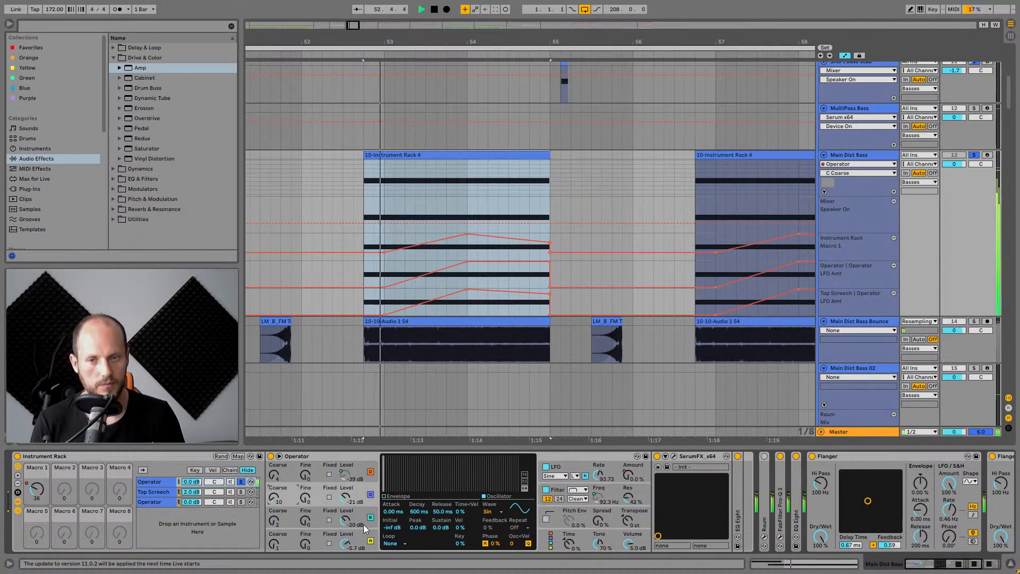
# Inspect the Operator's oscillators C, B and A in turn and audition the chain.
pyautogui.click(362, 523)
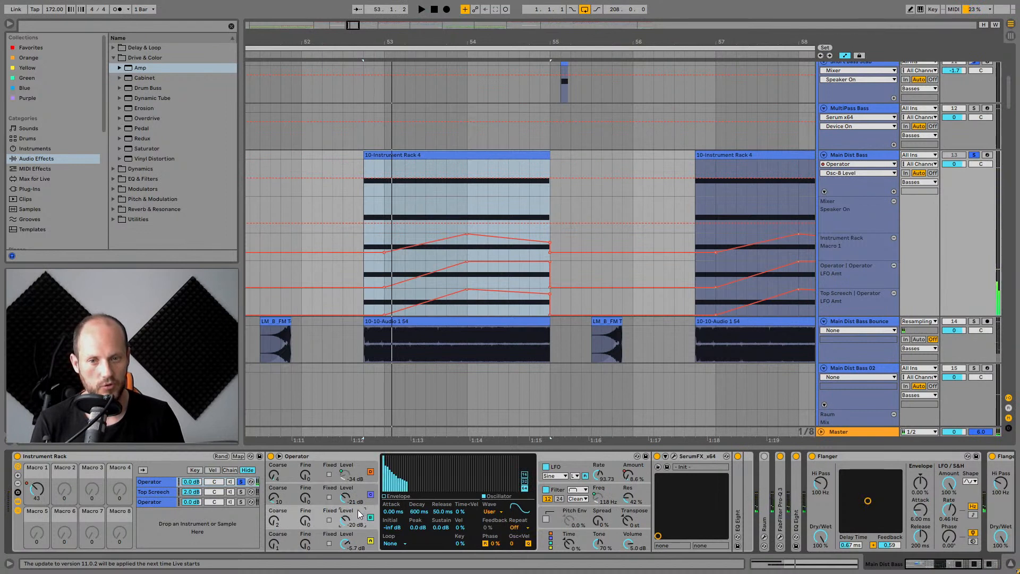
pyautogui.click(361, 493)
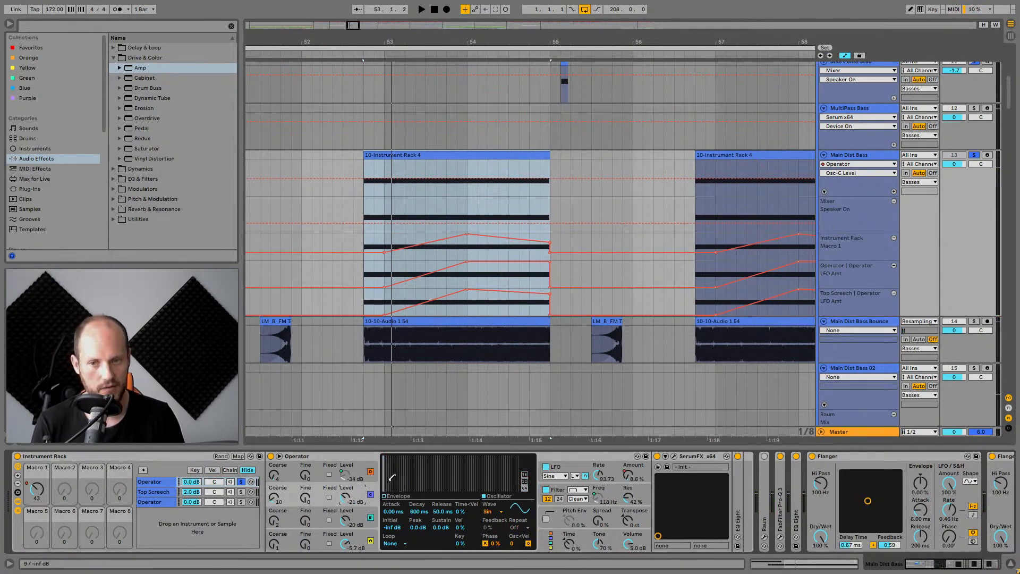
pyautogui.click(366, 465)
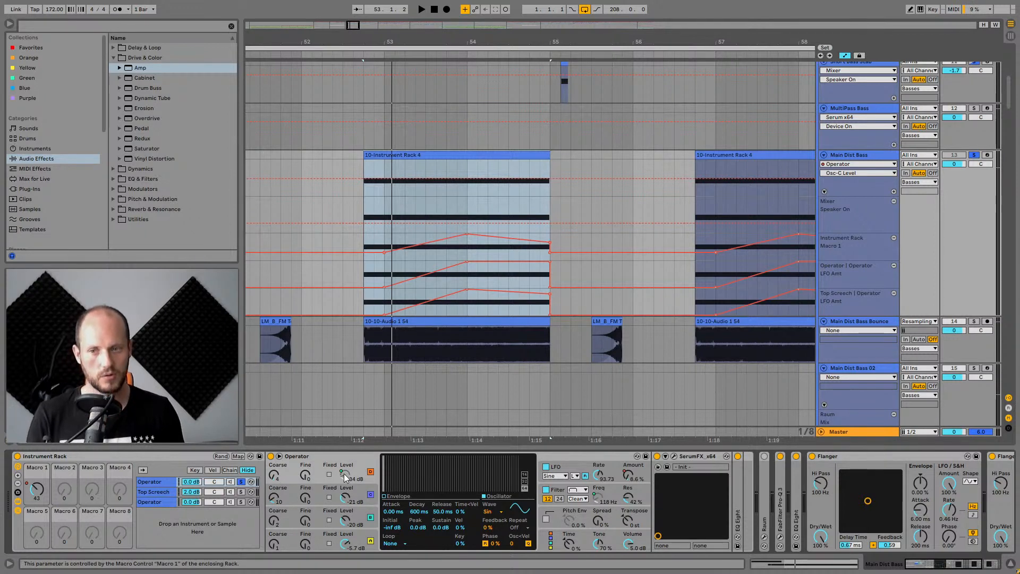
pyautogui.press('space')
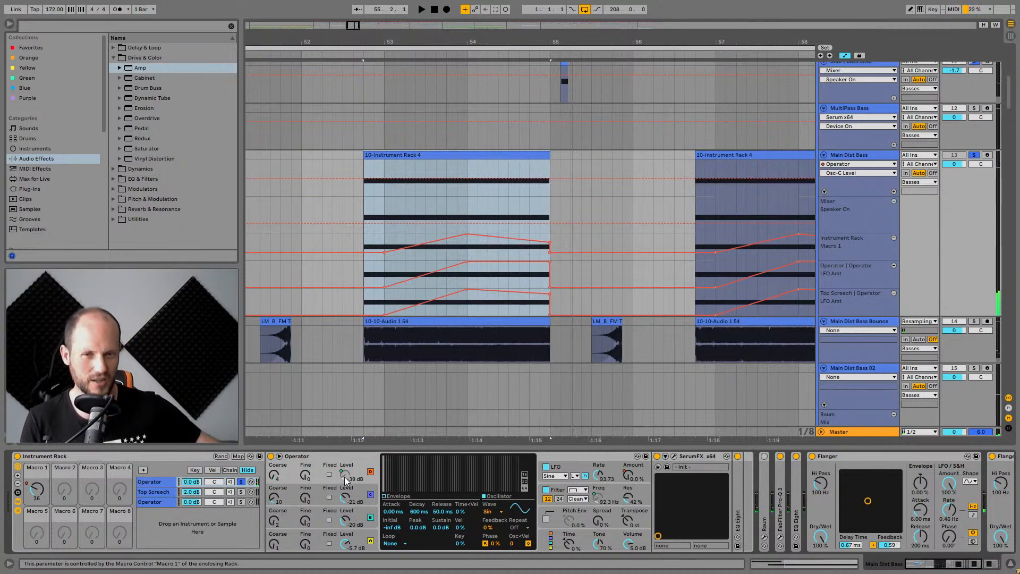
# Fold and unfold devices in the Top Screech chain to reveal EQ Eight, FabFilter Pro-Q 3 and Raum.
pyautogui.doubleClick(741, 492)
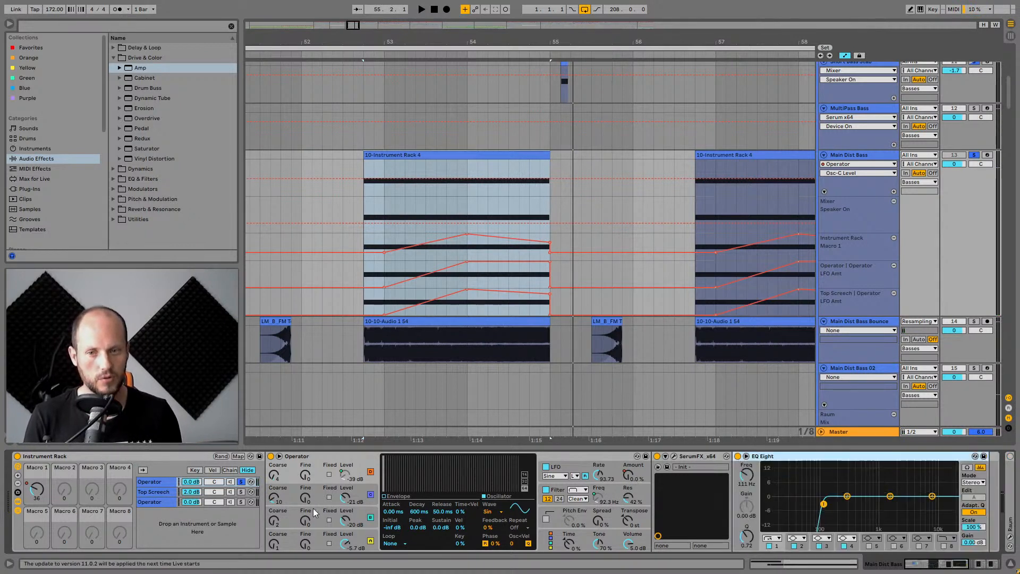
pyautogui.click(157, 491)
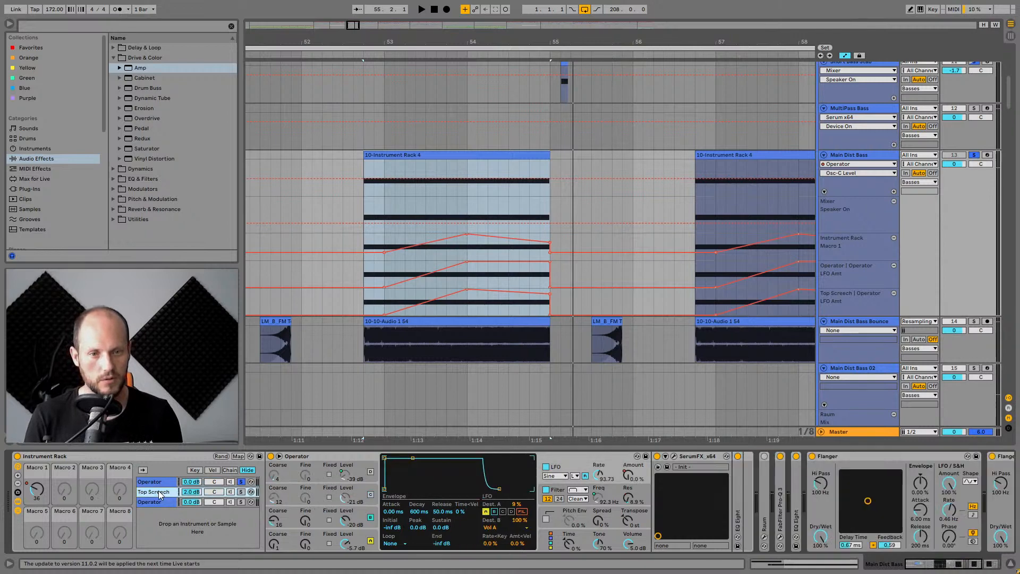
pyautogui.doubleClick(742, 491)
pyautogui.click(969, 567)
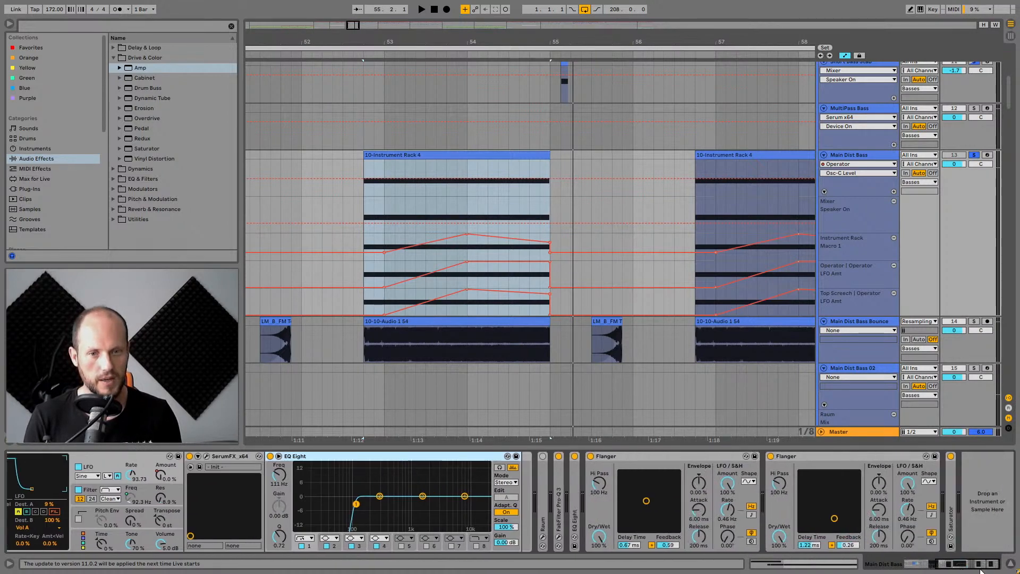
pyautogui.doubleClick(559, 480)
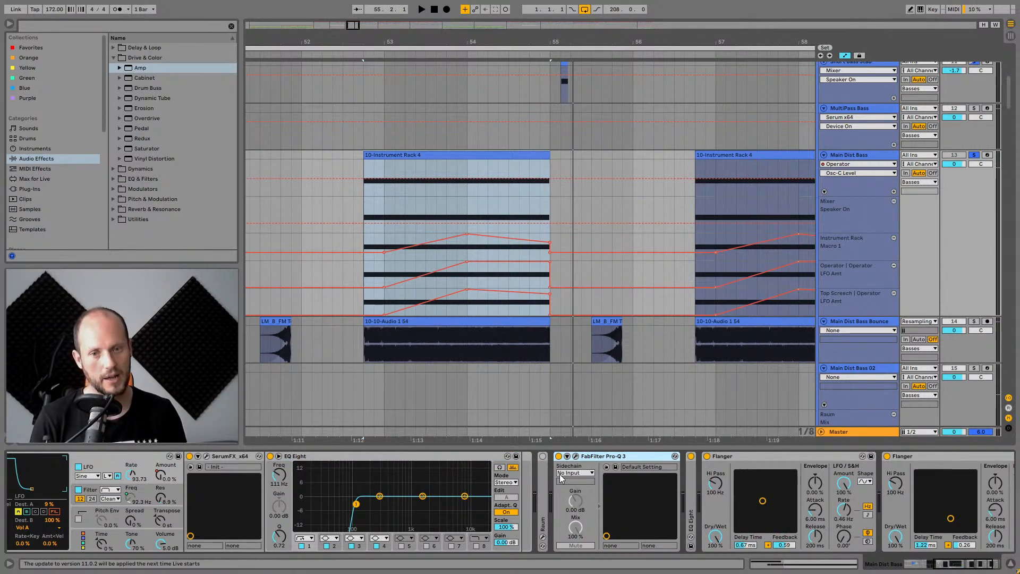
pyautogui.doubleClick(543, 502)
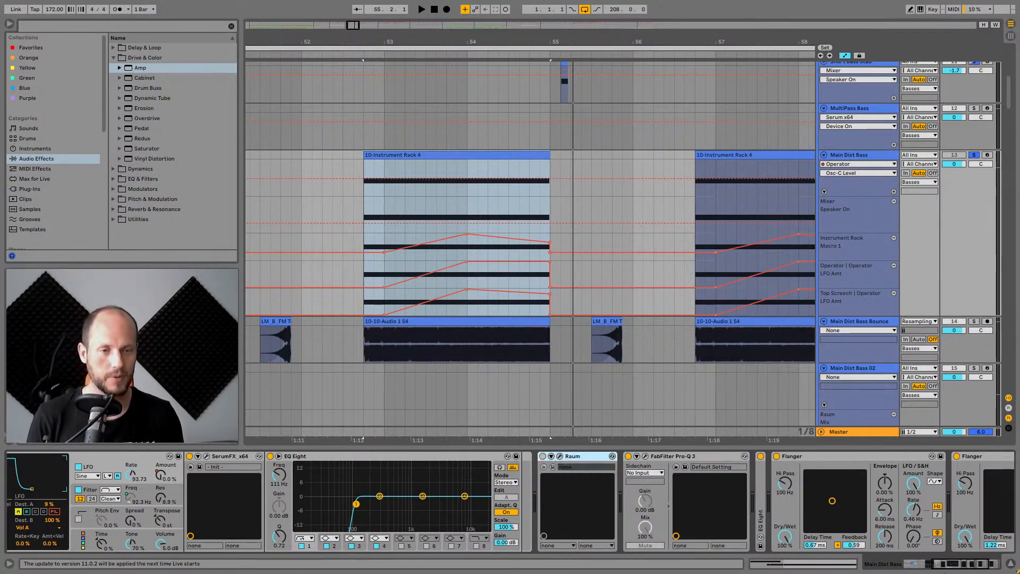
# Open the FabFilter Pro-Q 3 plugin window to inspect its EQ curve, then close it.
pyautogui.moveTo(949, 562); pyautogui.dragTo(959, 567)
pyautogui.click(480, 456)
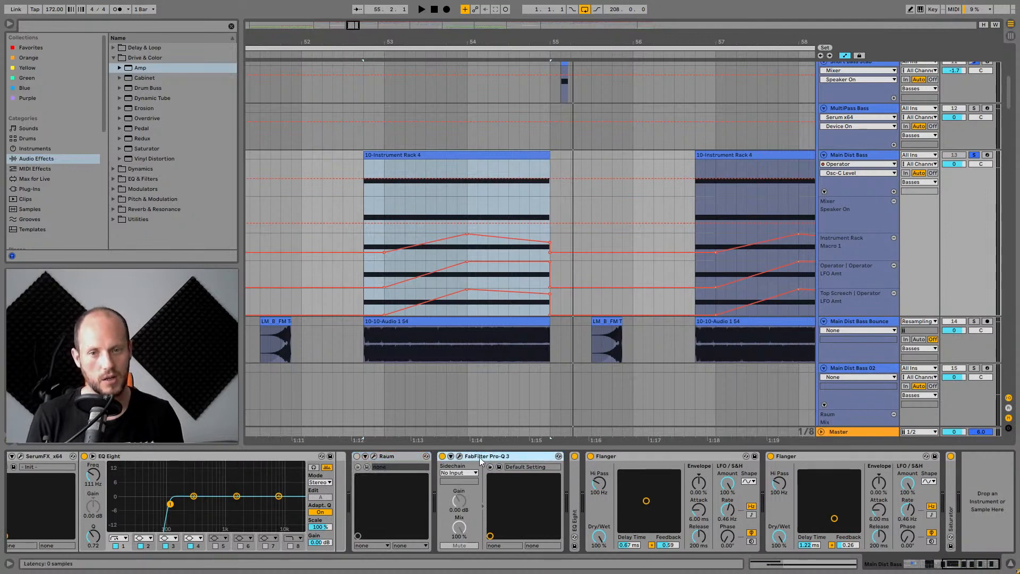
pyautogui.click(460, 457)
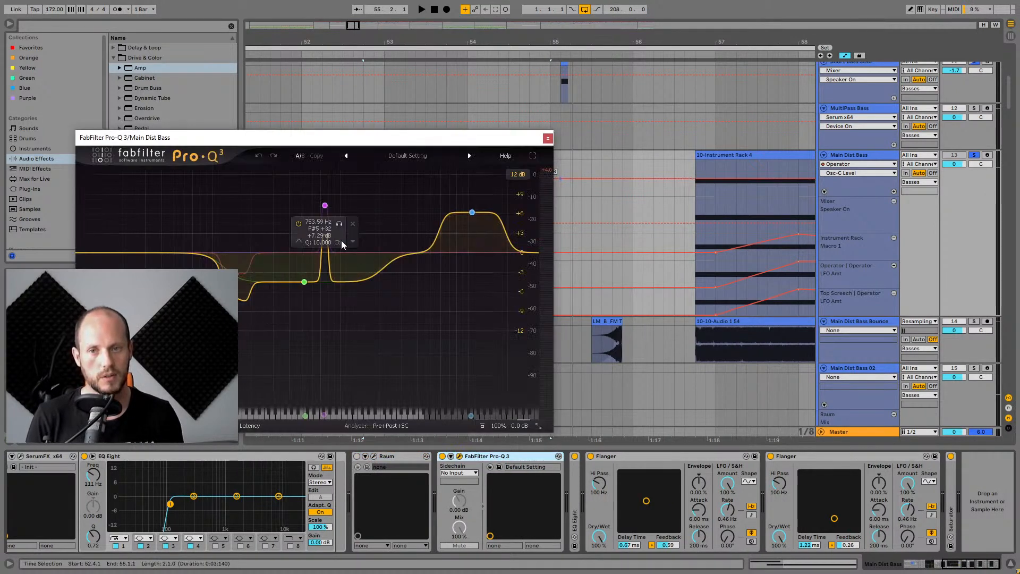
pyautogui.click(547, 138)
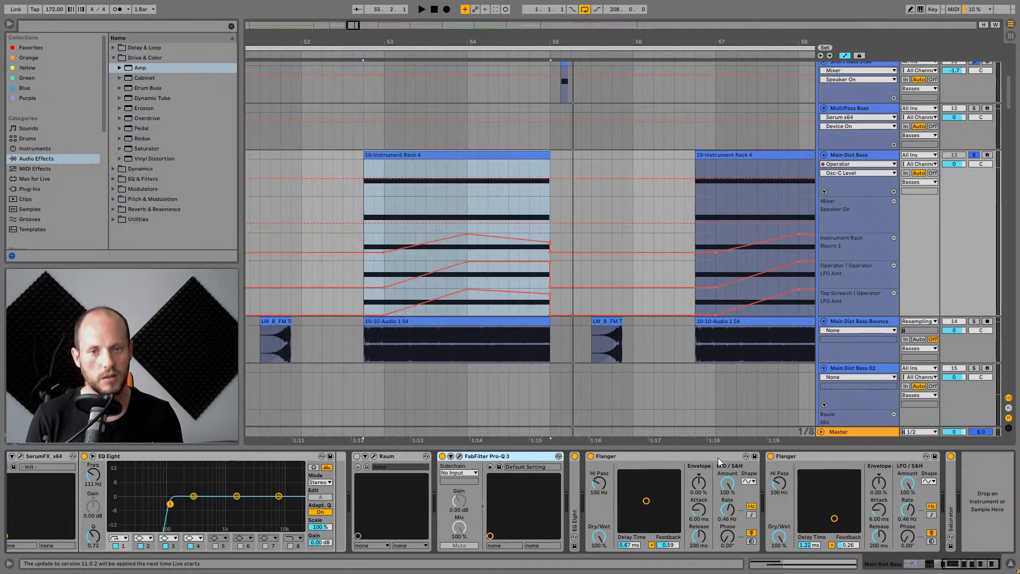
# Unfold the EQ Eight device that follows FabFilter Pro-Q 3 in the Top Screech chain.
pyautogui.doubleClick(579, 503)
pyautogui.click(875, 458)
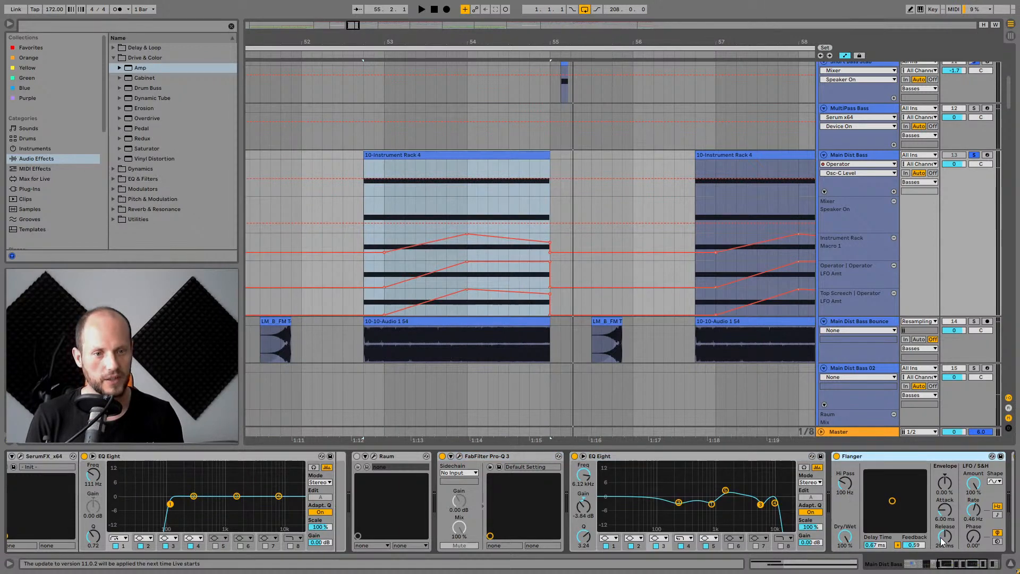
pyautogui.click(968, 567)
# Audition the chain while switching the two Flanger devices off and back on to compare.
pyautogui.click(590, 456)
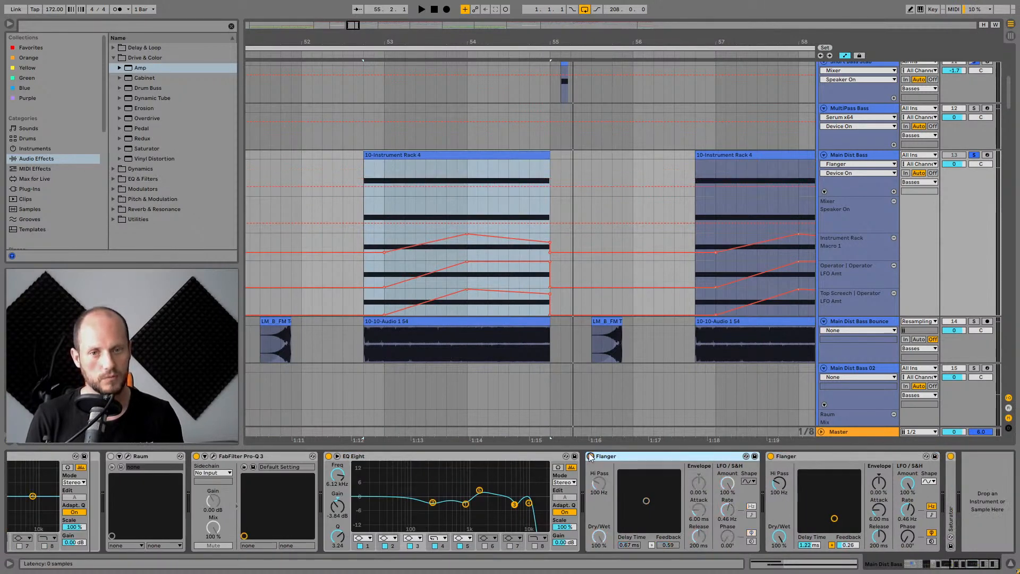
pyautogui.press('space')
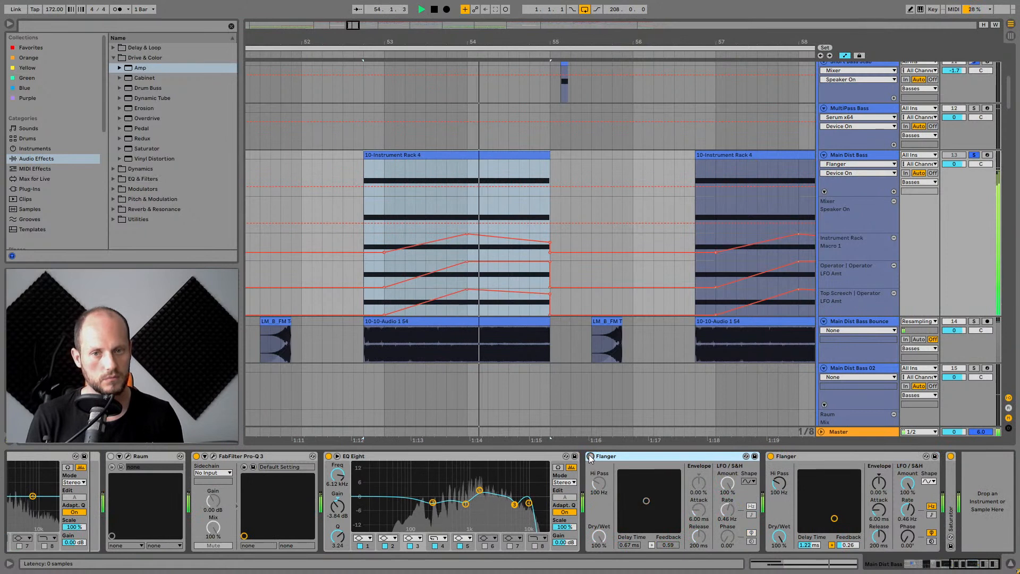
pyautogui.click(590, 456)
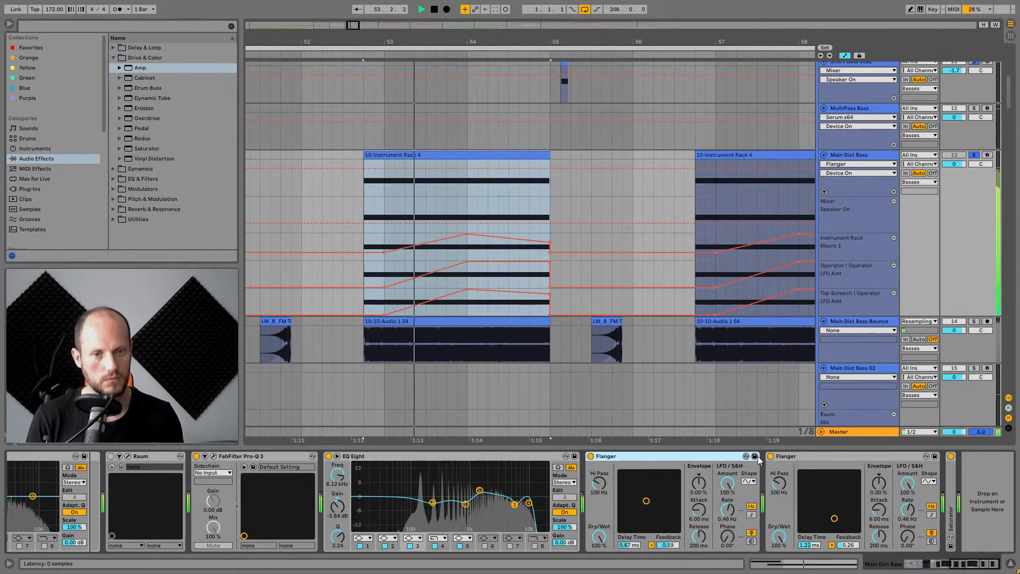
pyautogui.click(771, 456)
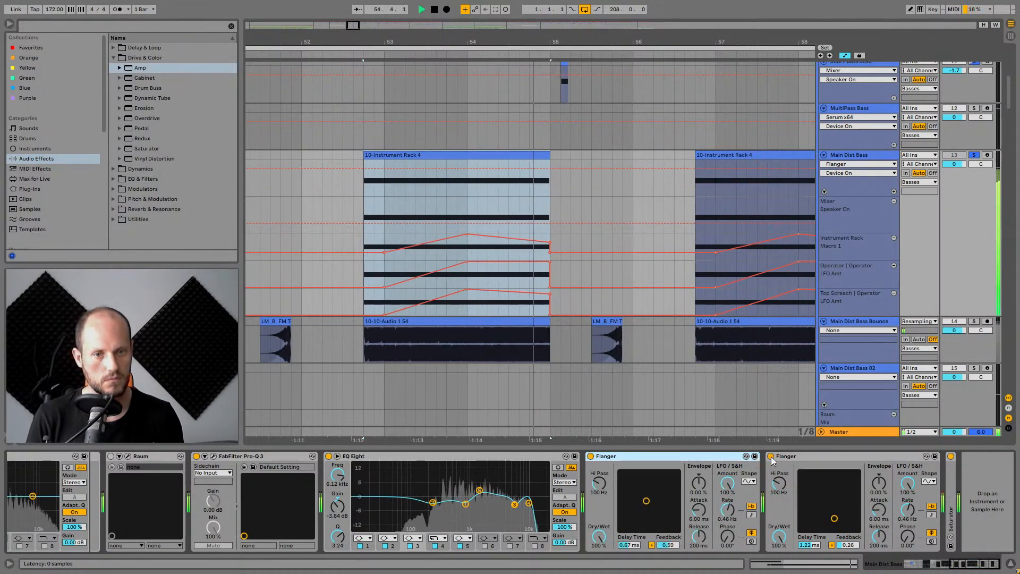
pyautogui.press('space')
pyautogui.click(590, 457)
pyautogui.press('space')
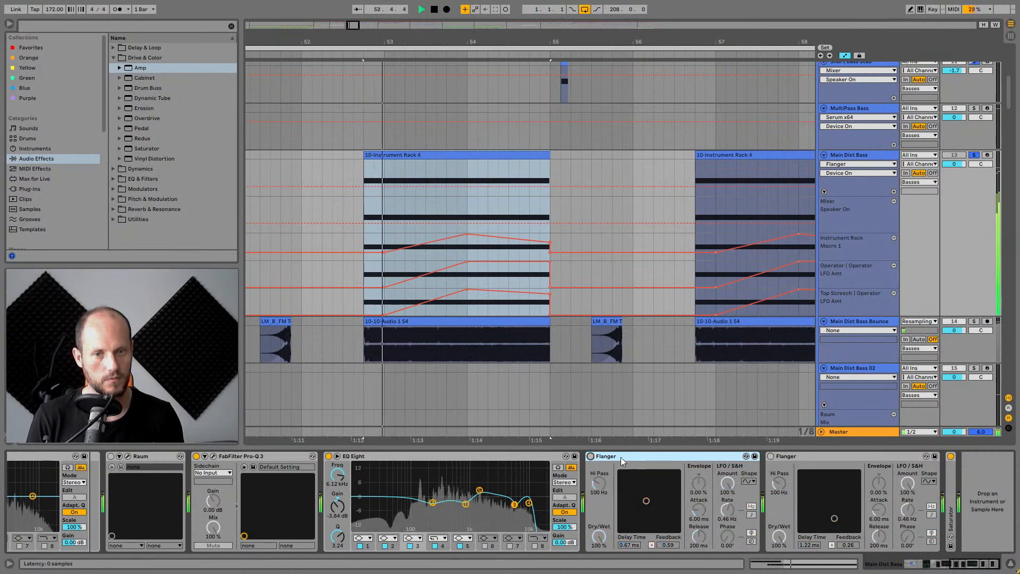
pyautogui.click(771, 456)
pyautogui.click(590, 456)
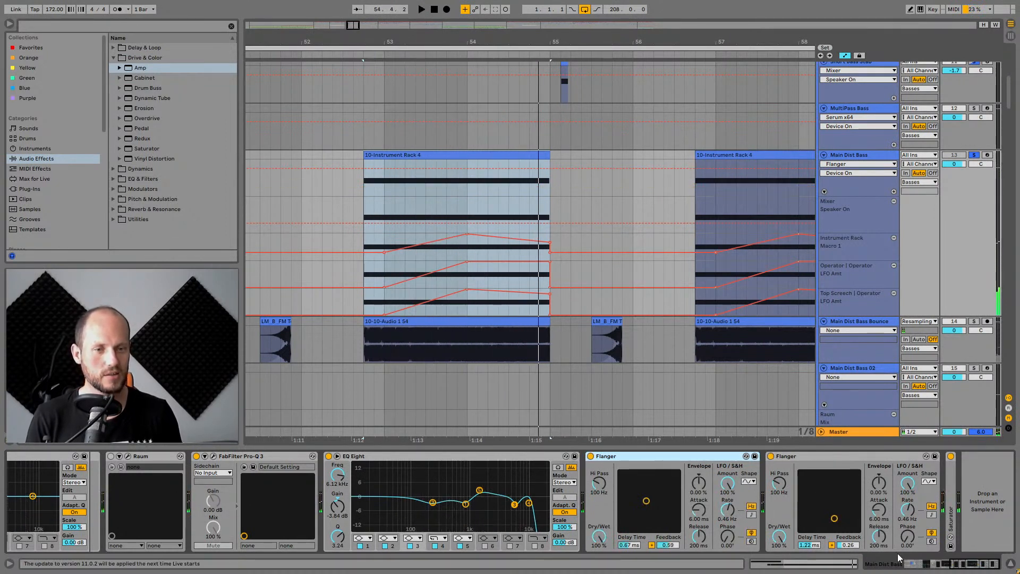
pyautogui.click(814, 458)
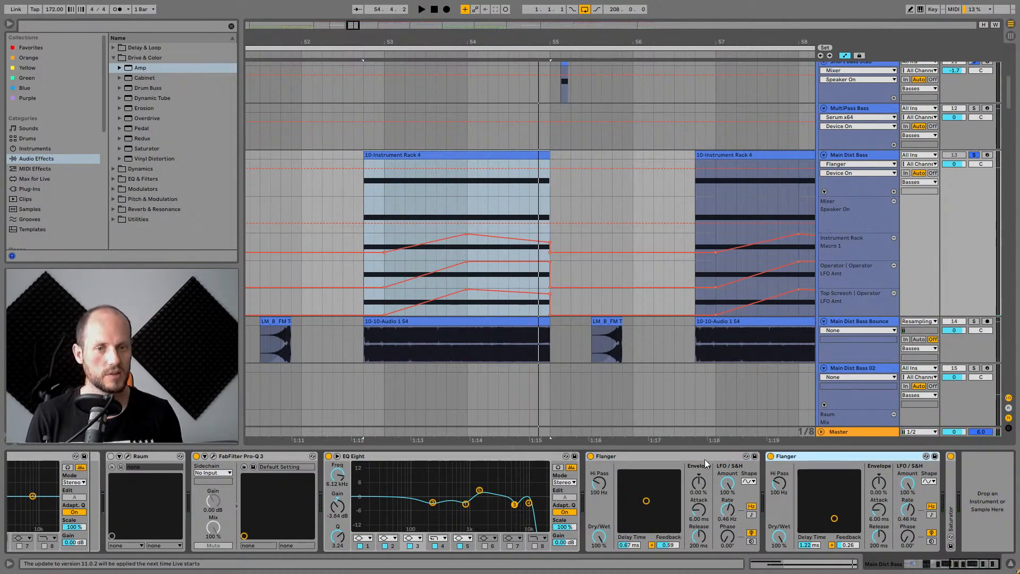
pyautogui.click(700, 456)
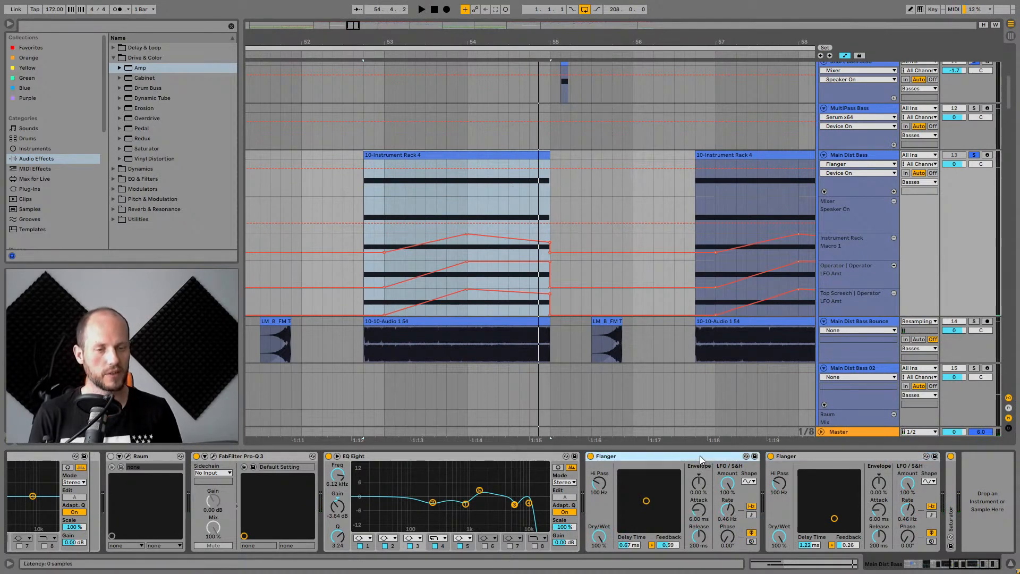
# Unfold the Saturator at the end of the chain and audition the part.
pyautogui.doubleClick(950, 488)
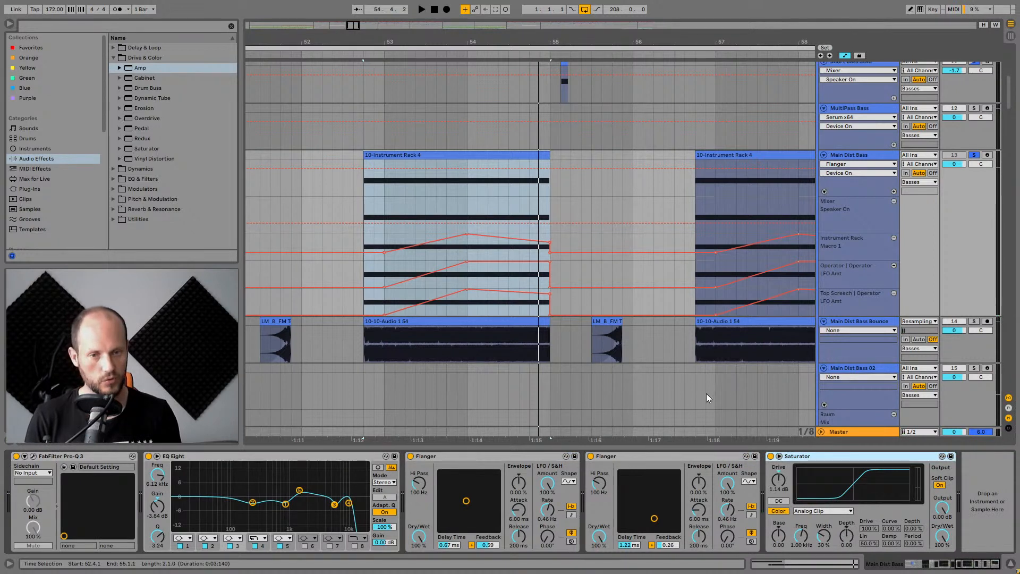
pyautogui.click(685, 454)
pyautogui.press('space')
pyautogui.press('space')
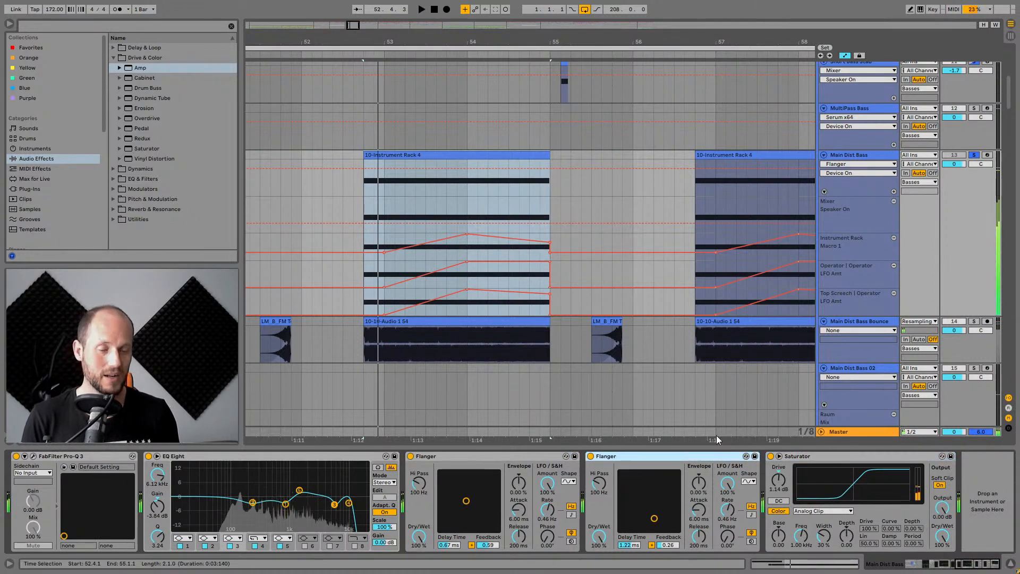
pyautogui.click(863, 455)
pyautogui.press('space')
pyautogui.press('space')
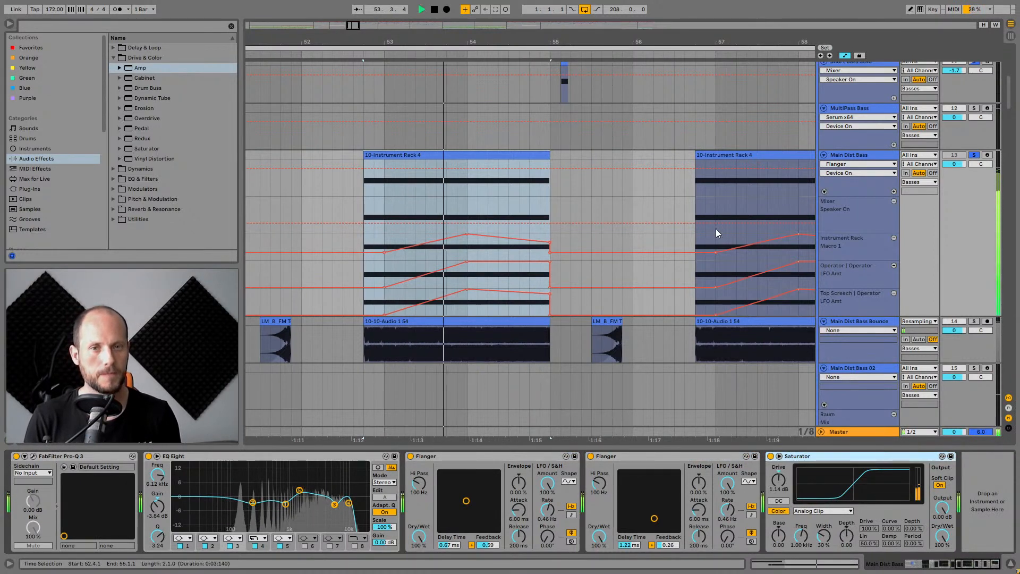
# Select the Main Dist Bass Bounce track to show its effects chain and solo it.
pyautogui.click(861, 321)
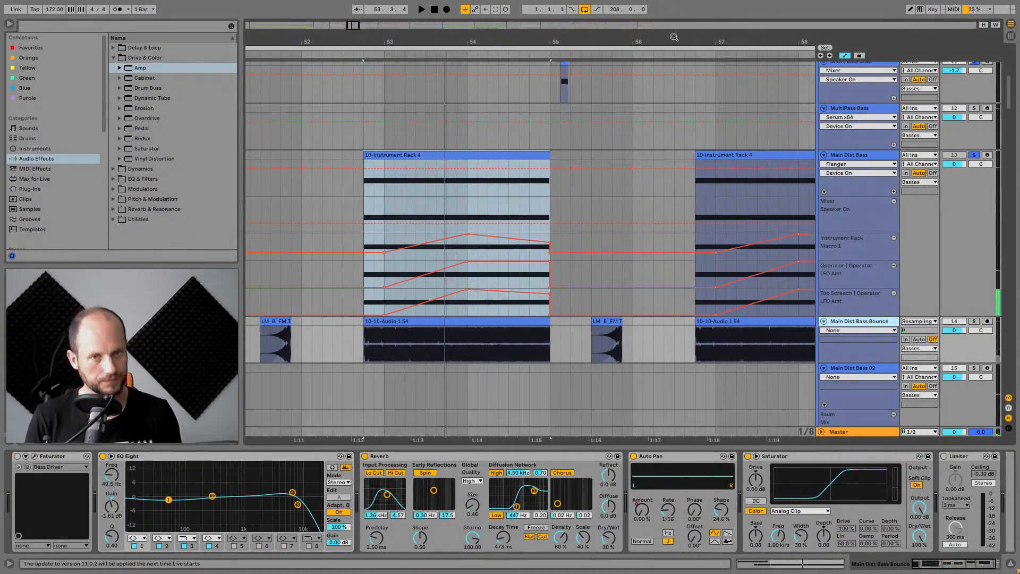
pyautogui.moveTo(673, 37); pyautogui.dragTo(576, 21)
pyautogui.click(499, 322)
pyautogui.press('space')
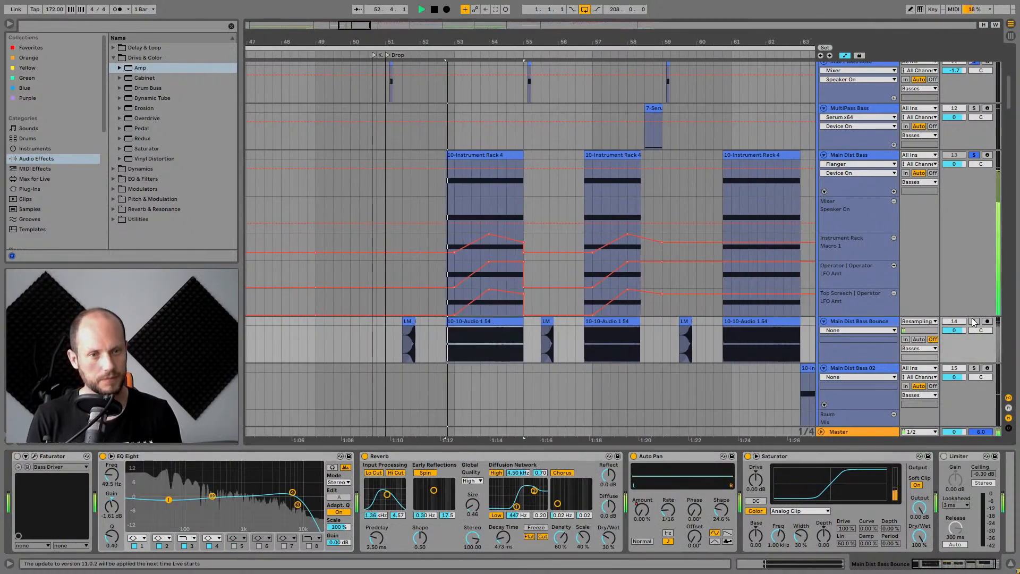
pyautogui.click(973, 321)
# Audition the soloed bounce track, inspecting its Auto Pan and Limiter, then unsolo the track.
pyautogui.press('space')
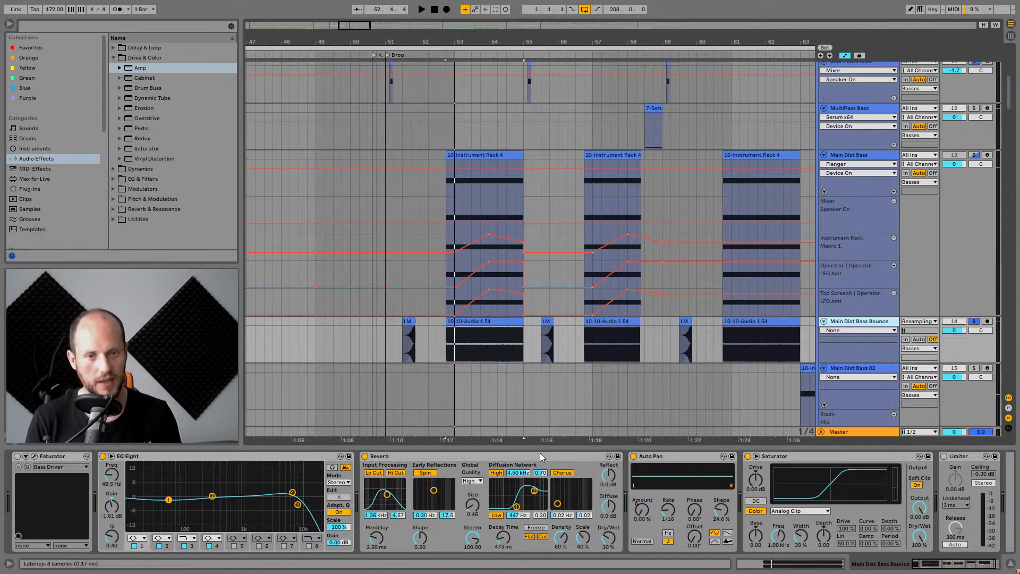
pyautogui.press('space')
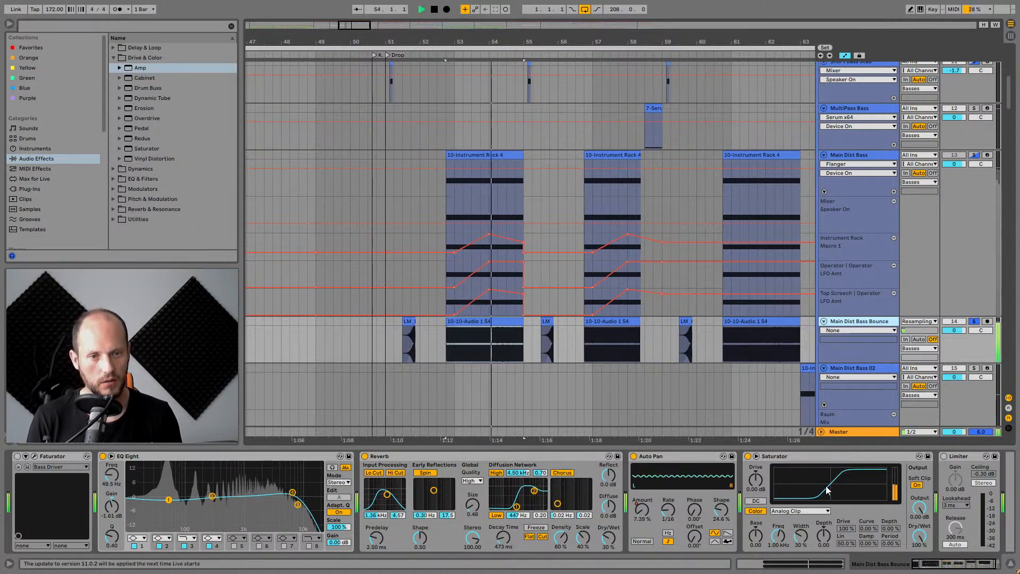
pyautogui.press('space')
pyautogui.press('space')
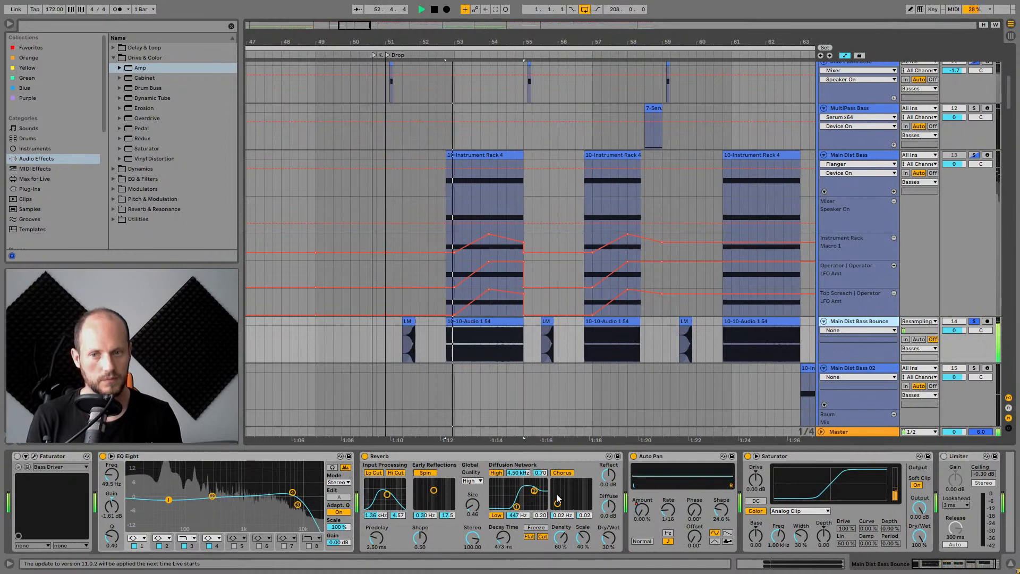
pyautogui.click(657, 457)
pyautogui.press('space')
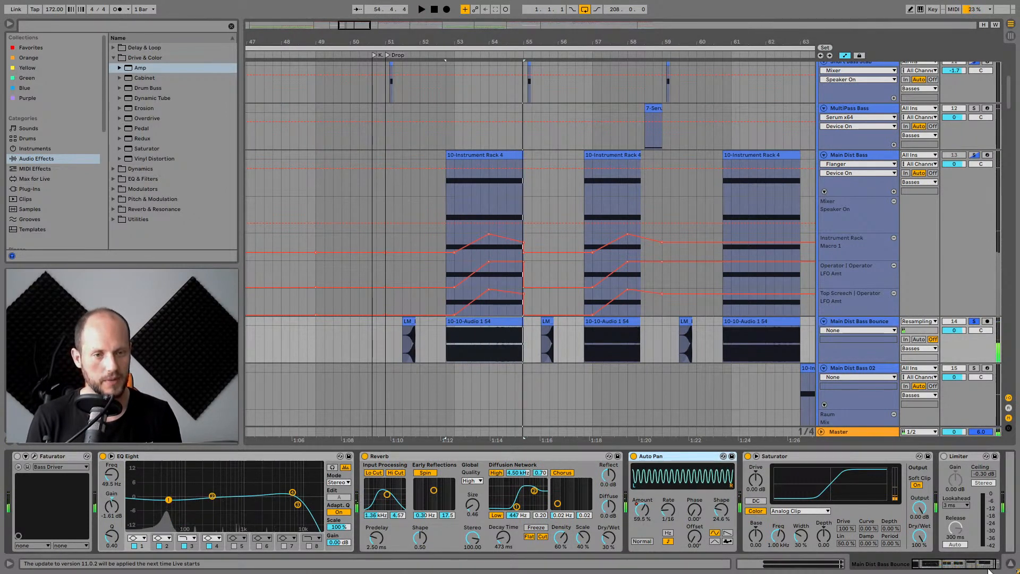
pyautogui.click(954, 568)
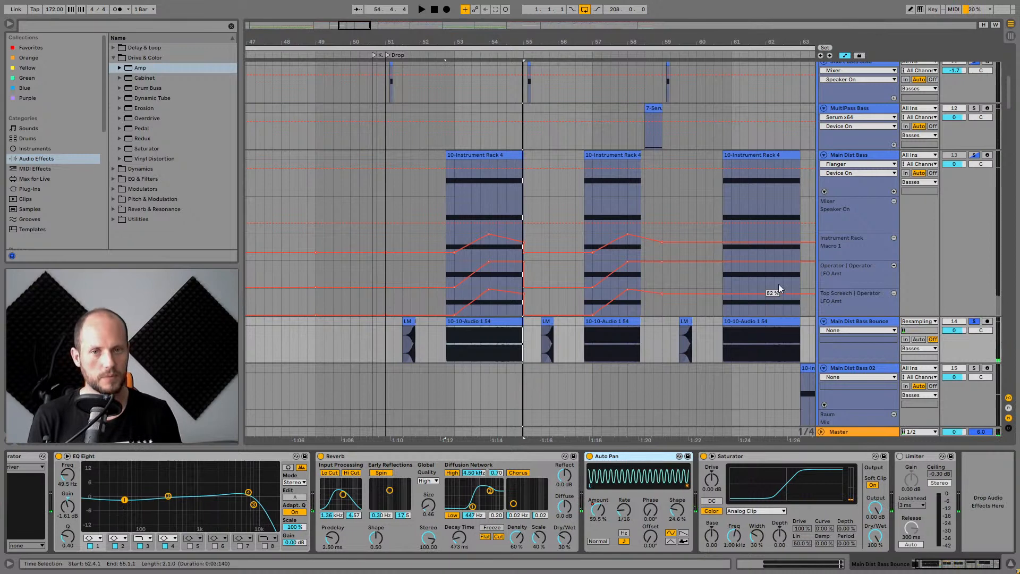
pyautogui.click(974, 322)
# Audition the arrangement from just before the Drop and bring the Short Bass Stab track into view.
pyautogui.click(372, 210)
pyautogui.press('space')
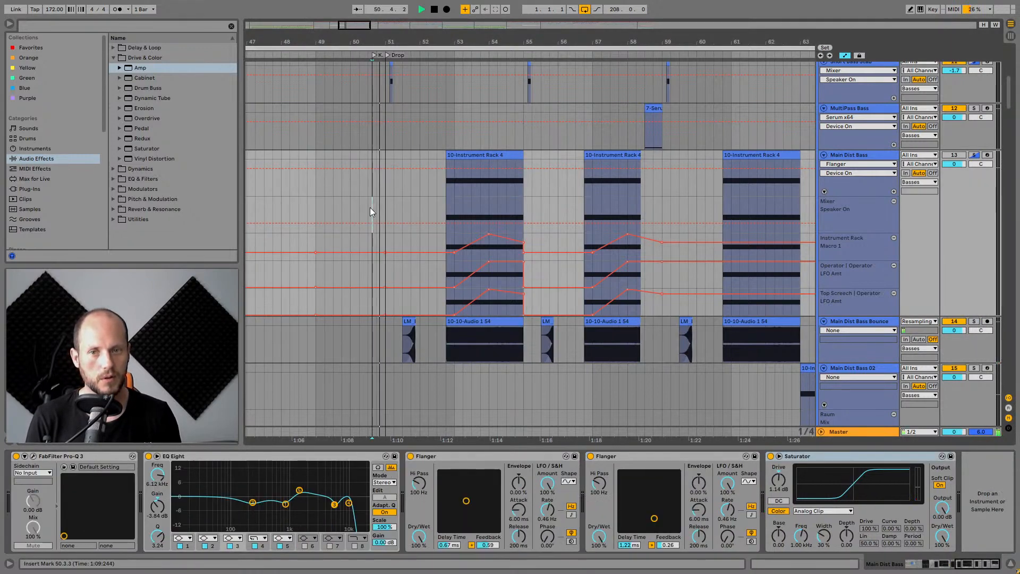
pyautogui.scroll(-3, 442, 222)
pyautogui.scroll(3, 454, 220)
pyautogui.scroll(3, 454, 220)
pyautogui.press('space')
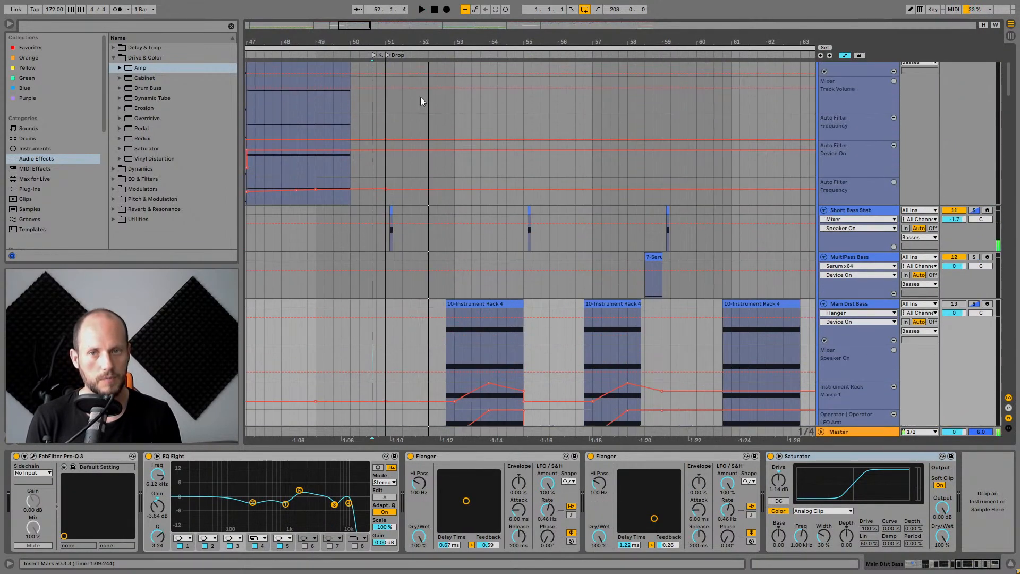
# Zoom in on the Short Bass Stab clip at bar 51, select it and solo the track.
pyautogui.moveTo(390, 45); pyautogui.dragTo(391, 133)
pyautogui.click(407, 228)
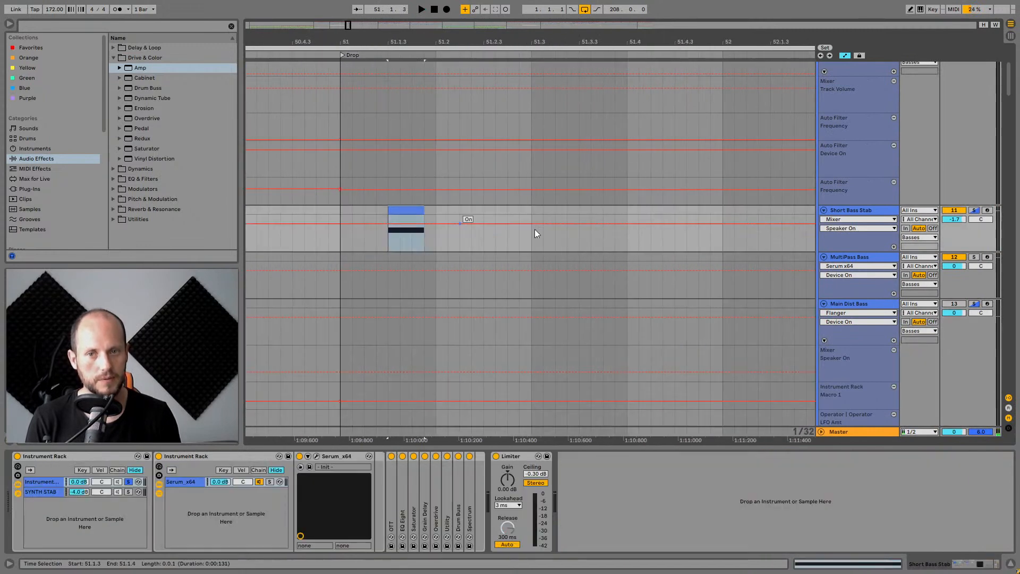
pyautogui.click(978, 211)
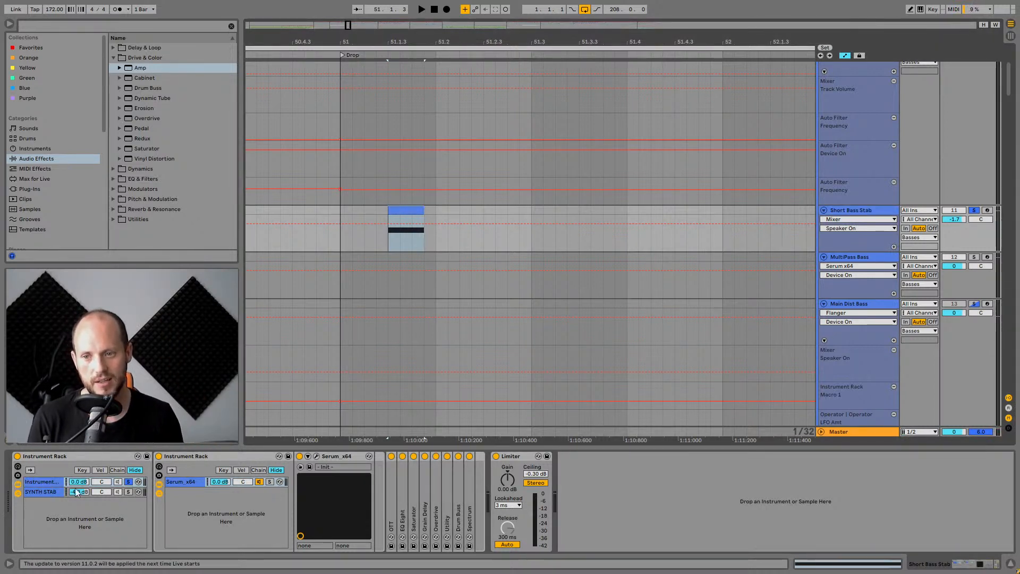
# Select the rack's first chain, unfold and refold its Saturator, and audition the stab.
pyautogui.click(45, 480)
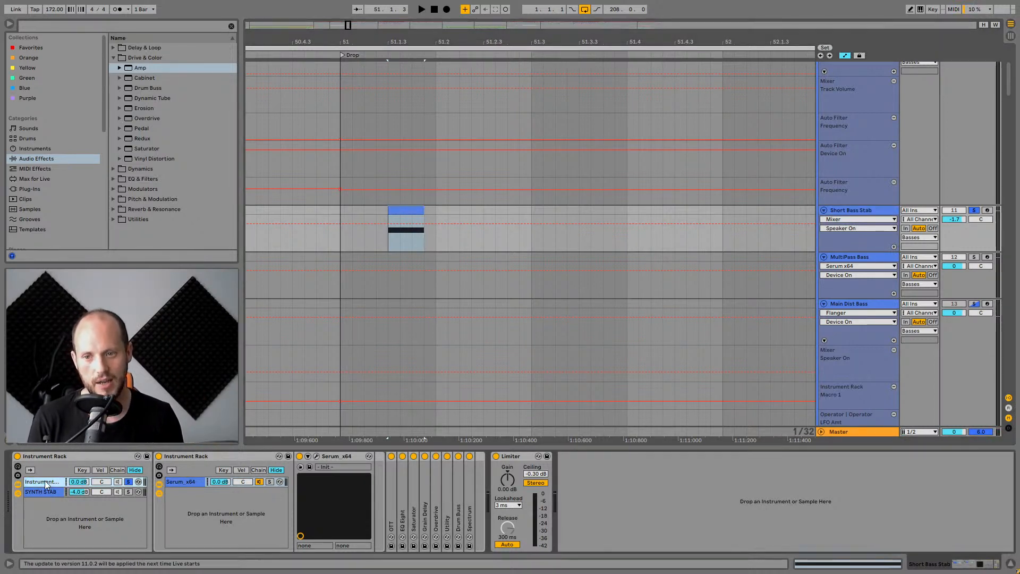
pyautogui.doubleClick(413, 516)
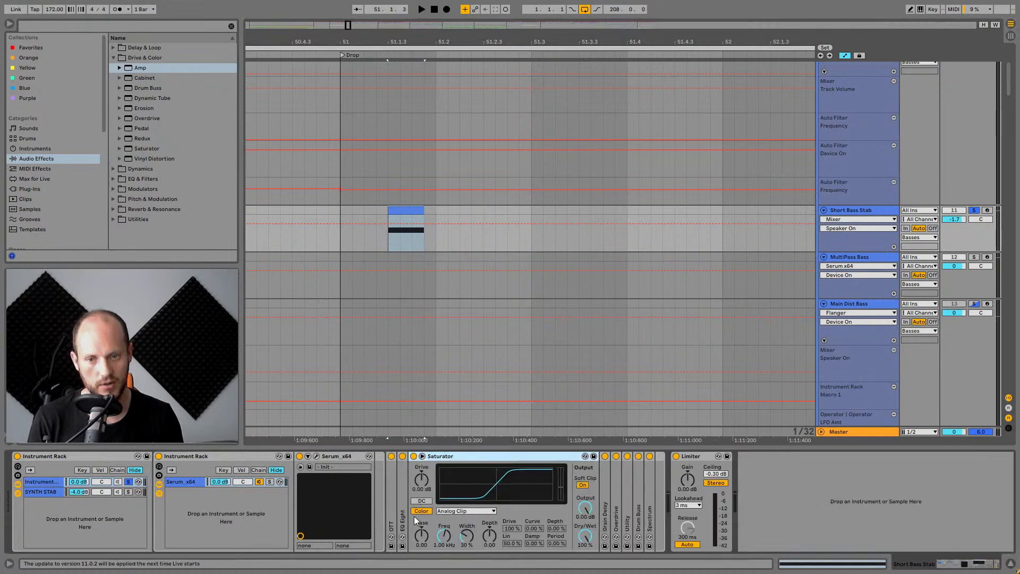
pyautogui.doubleClick(530, 460)
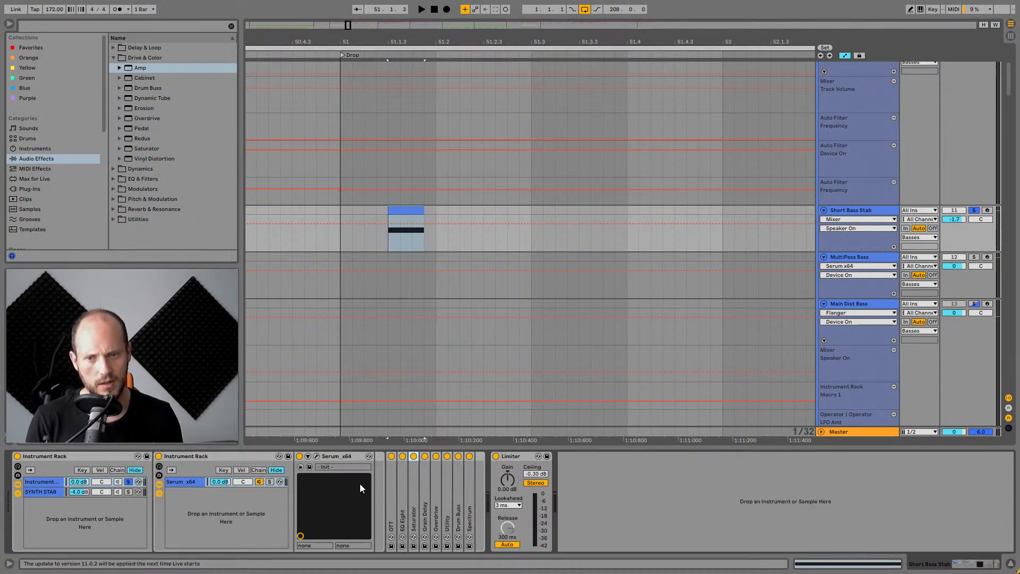
pyautogui.press('space')
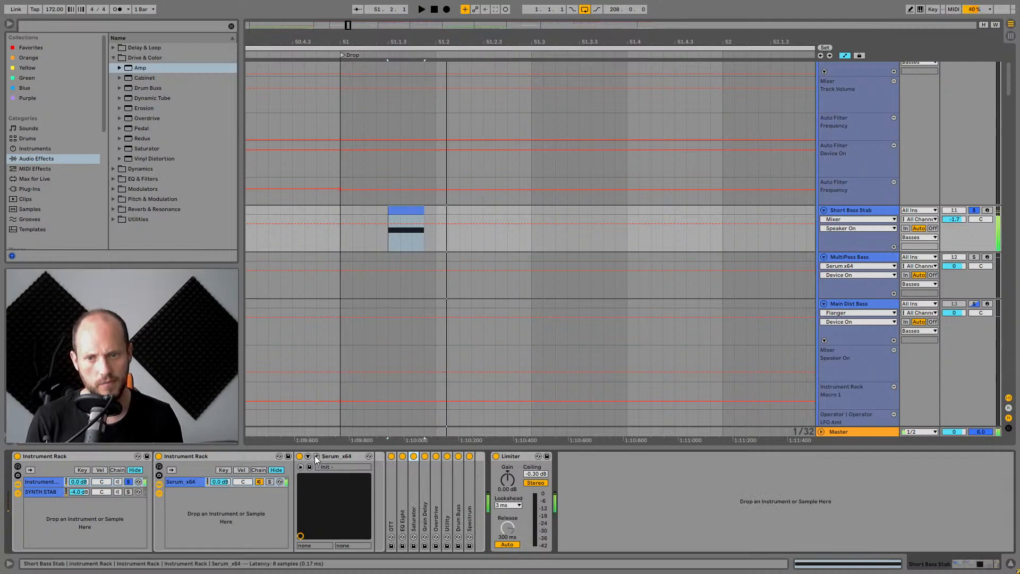
# Open Serum's FX page, toggle the Distortion effect while auditioning, and close the plugin window.
pyautogui.click(317, 456)
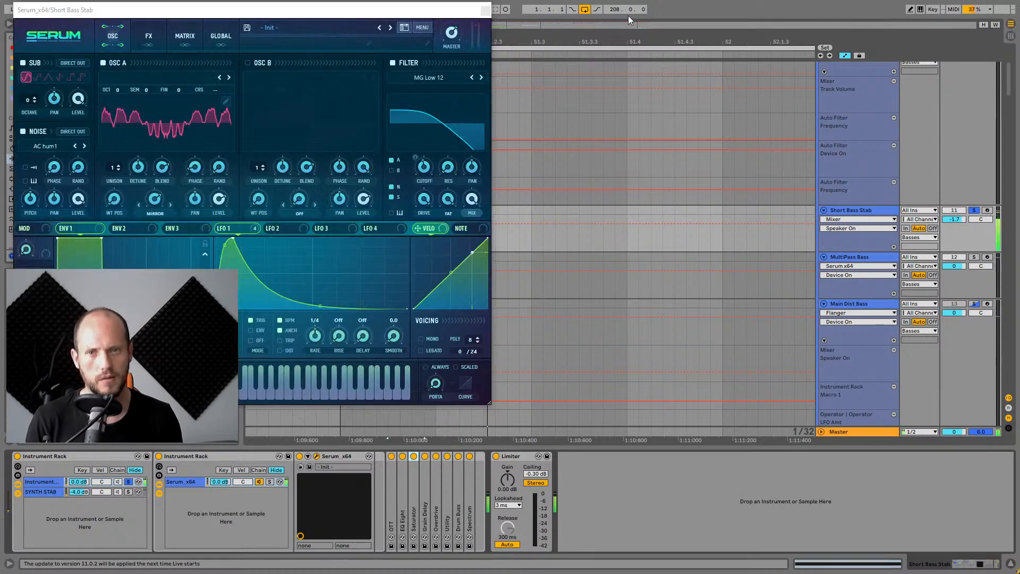
pyautogui.click(141, 25)
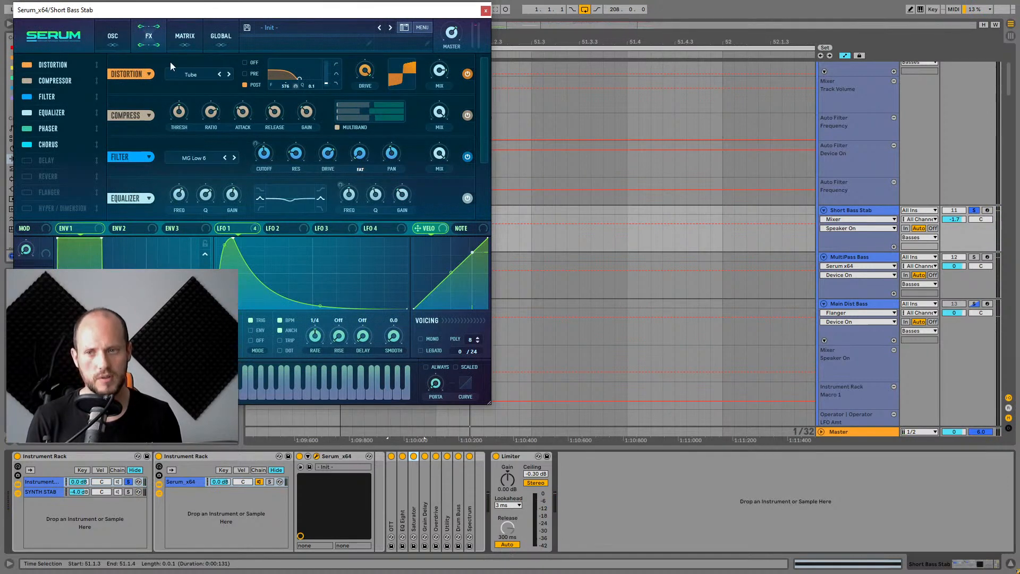
pyautogui.click(27, 64)
pyautogui.press('space')
pyautogui.click(27, 64)
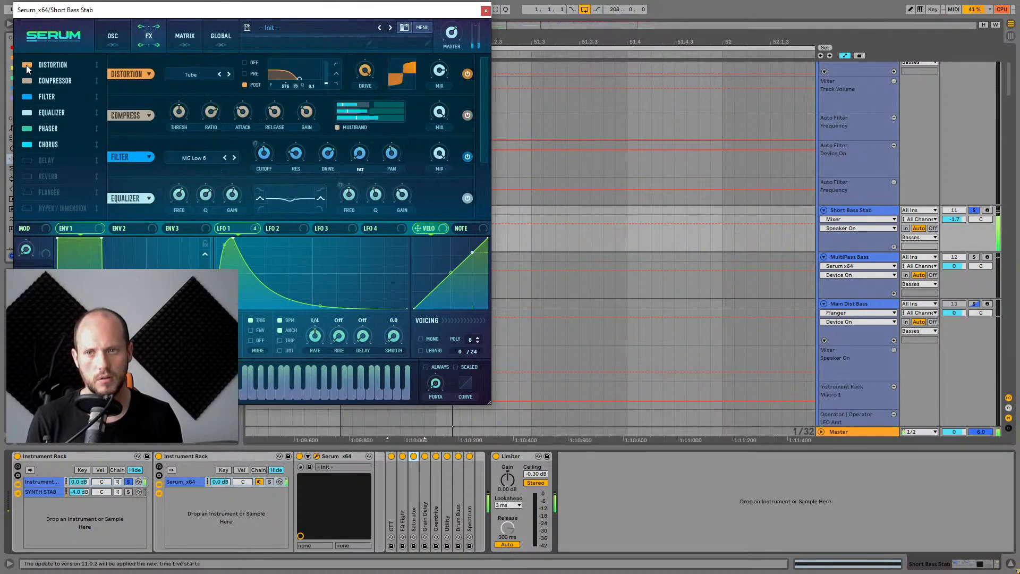
pyautogui.click(485, 10)
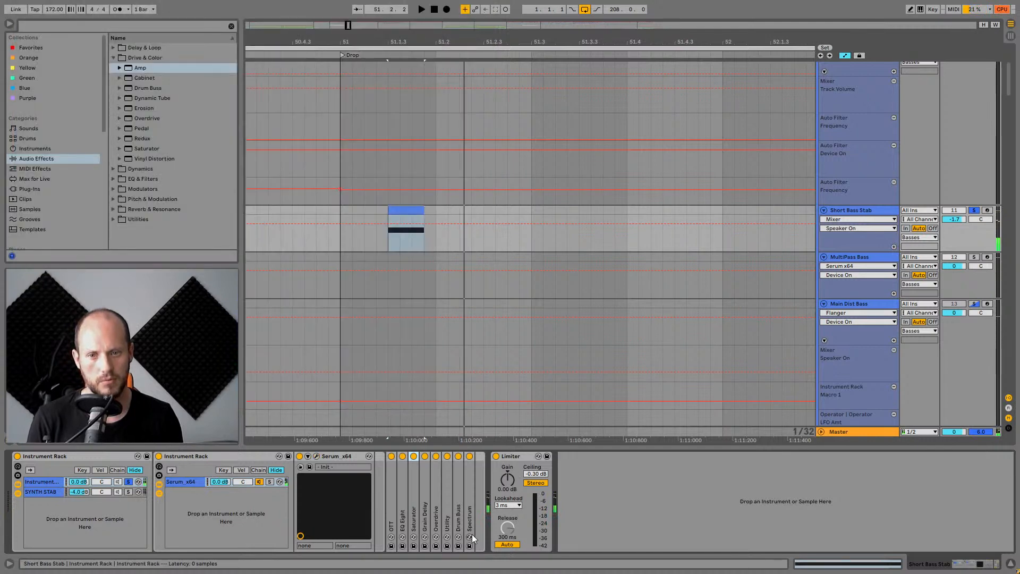
# Unfold the Spectrum and Drum Buss devices in the stab chain.
pyautogui.doubleClick(467, 503)
pyautogui.doubleClick(458, 495)
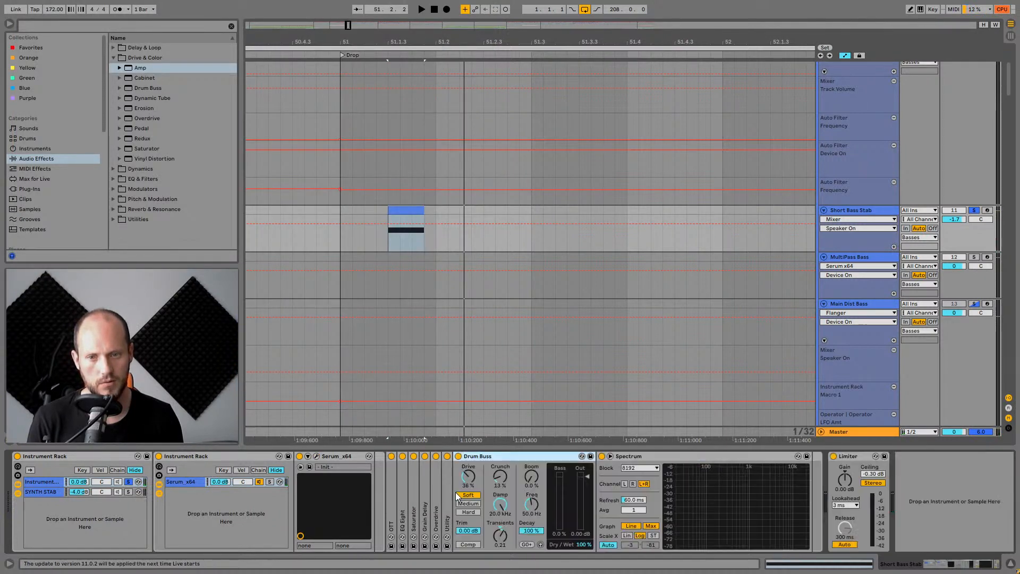
# Unfold the Grain Delay and Overdrive devices in the stab chain, view Serum's FX page, and close the plugin window.
pyautogui.doubleClick(424, 484)
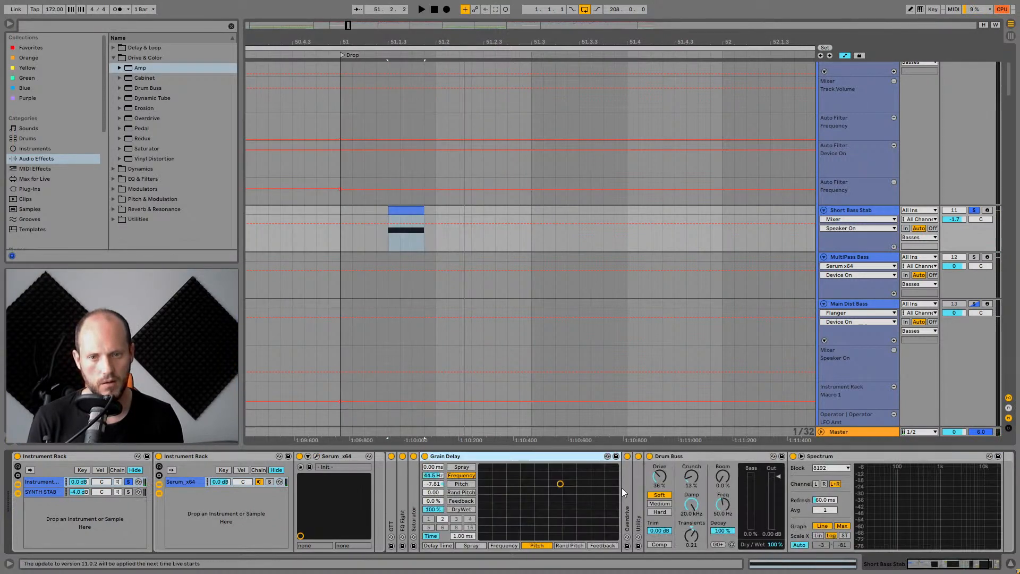
pyautogui.doubleClick(629, 486)
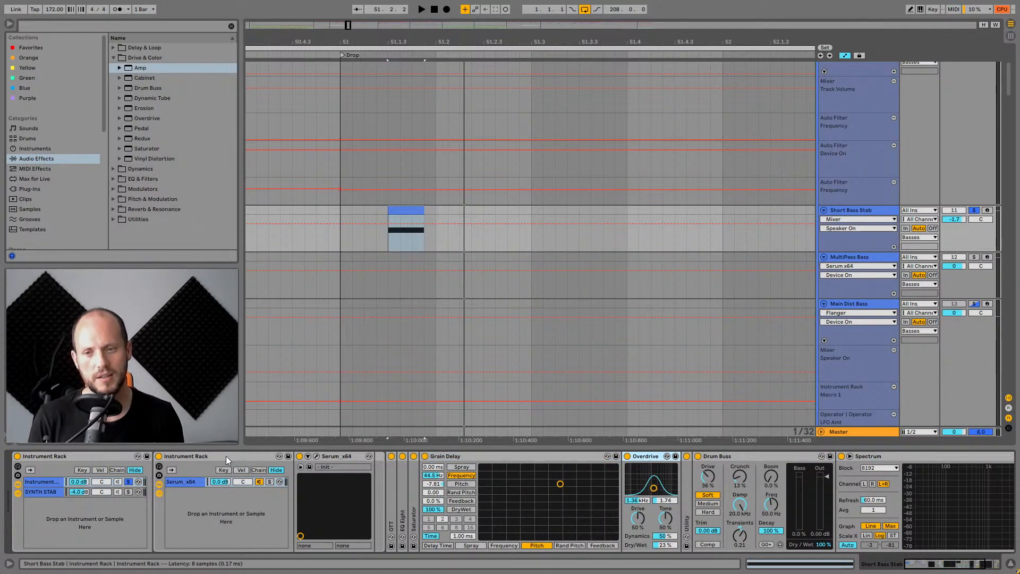
pyautogui.click(315, 456)
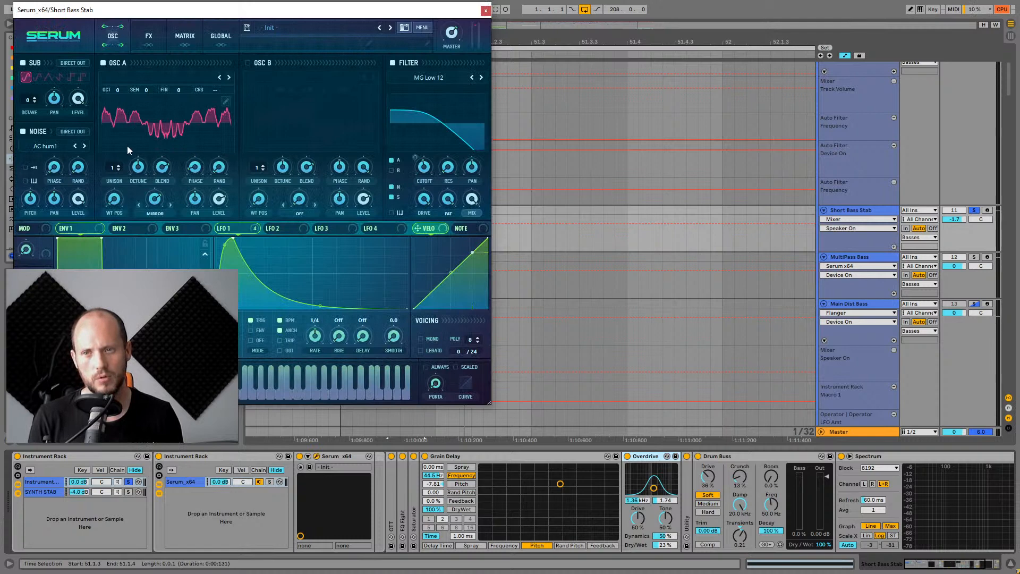
pyautogui.click(149, 36)
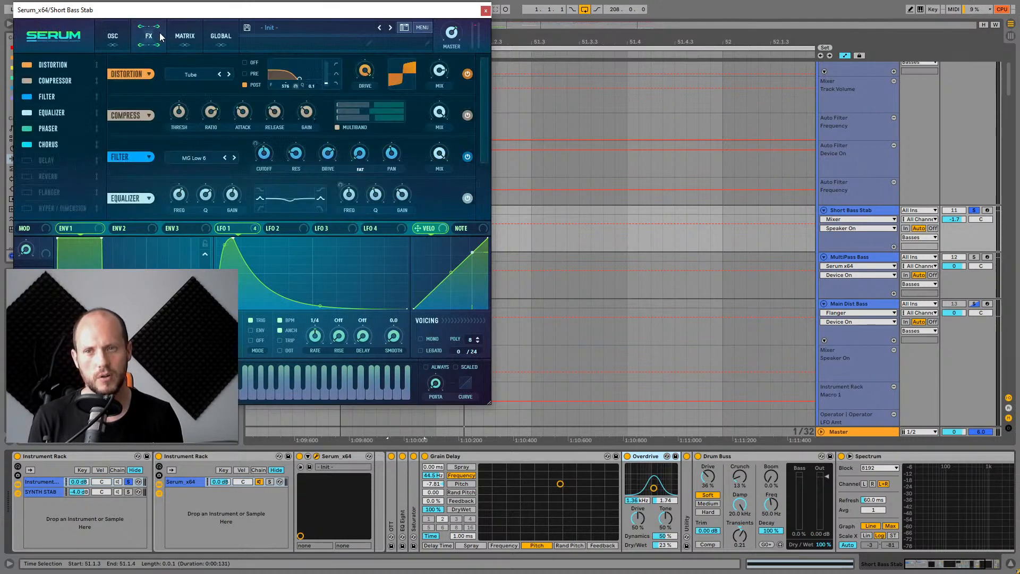
pyautogui.click(484, 12)
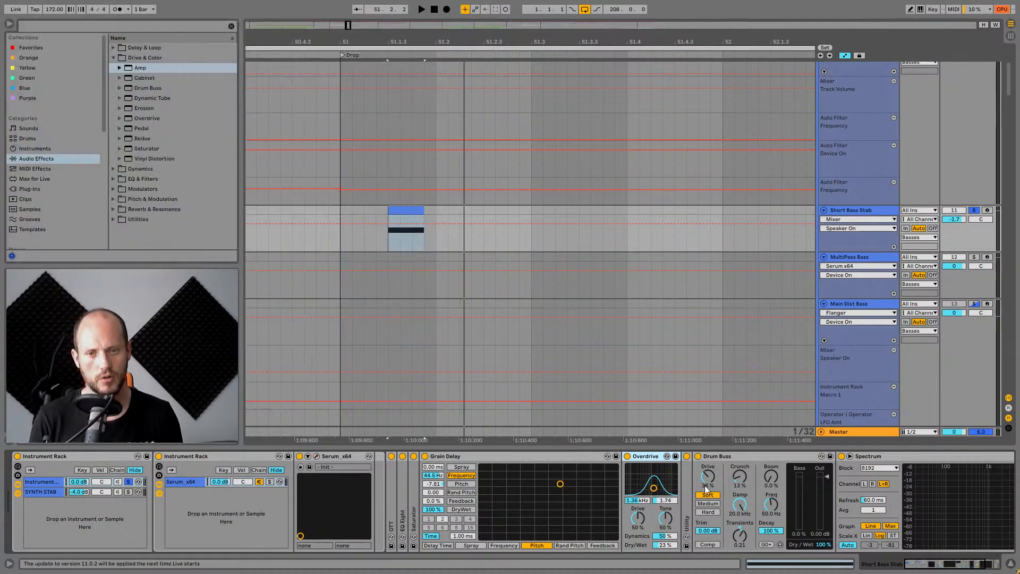
# Select the rack's SYNTH STAB chain in Short Bass Stab and audition it while toggling the chain's solo.
pyautogui.press('space')
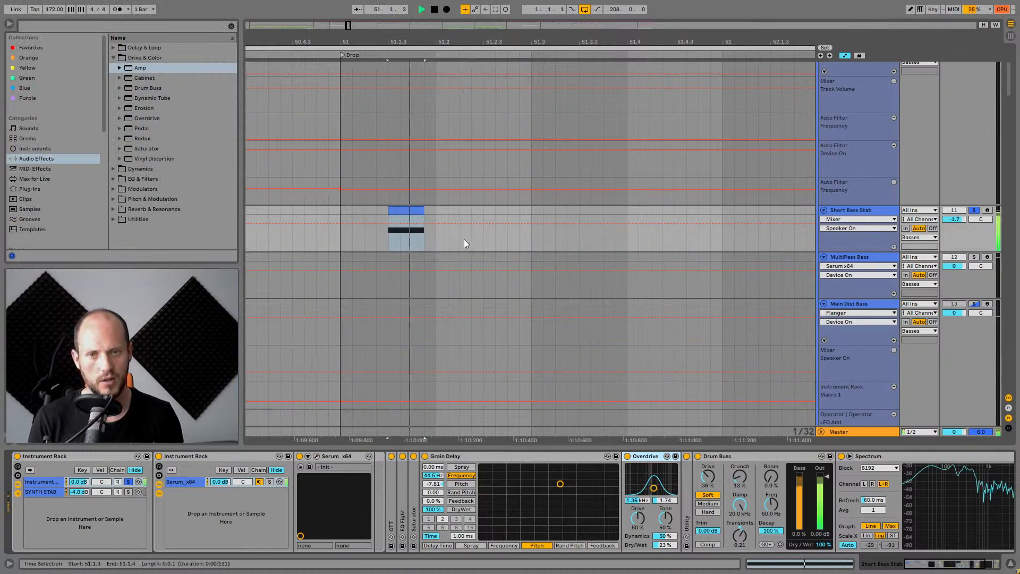
pyautogui.press('space')
pyautogui.click(974, 211)
pyautogui.click(861, 210)
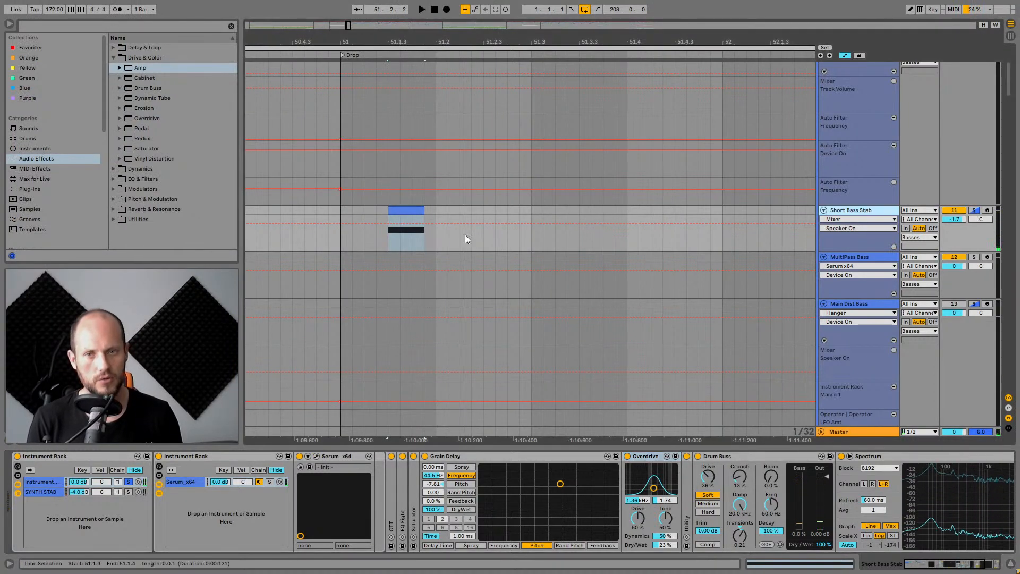
pyautogui.click(49, 491)
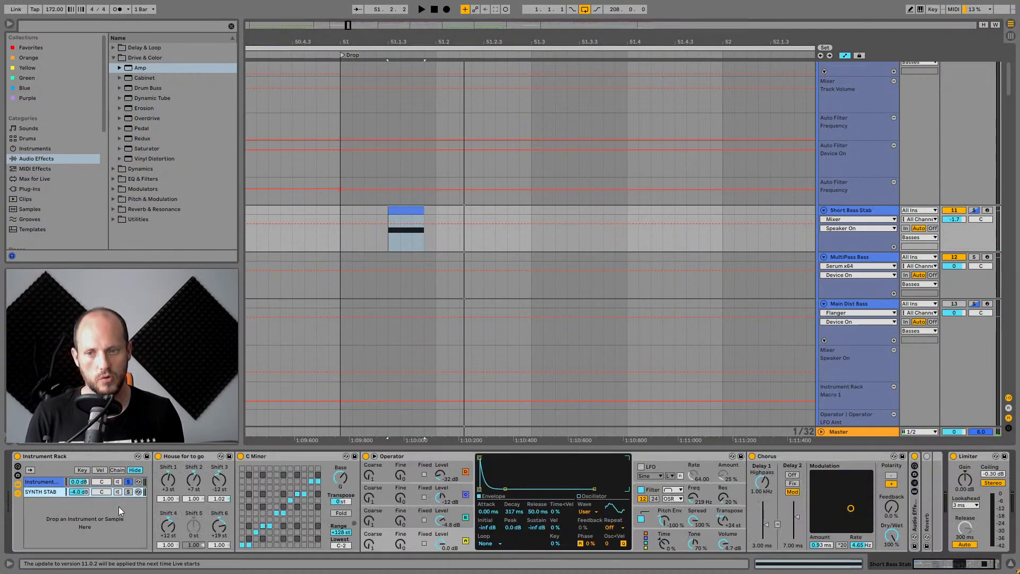
pyautogui.click(128, 491)
pyautogui.press('space')
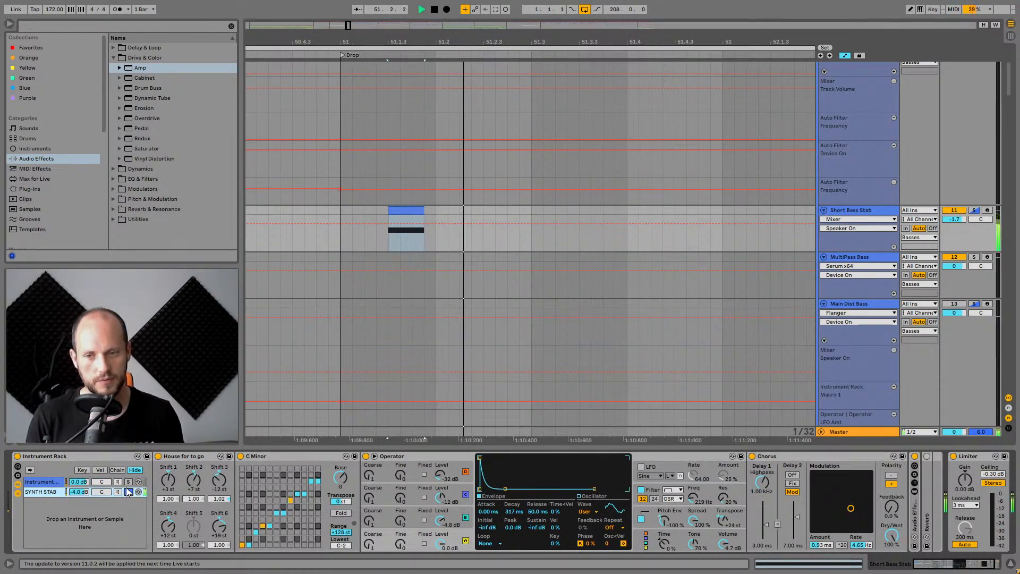
pyautogui.click(127, 492)
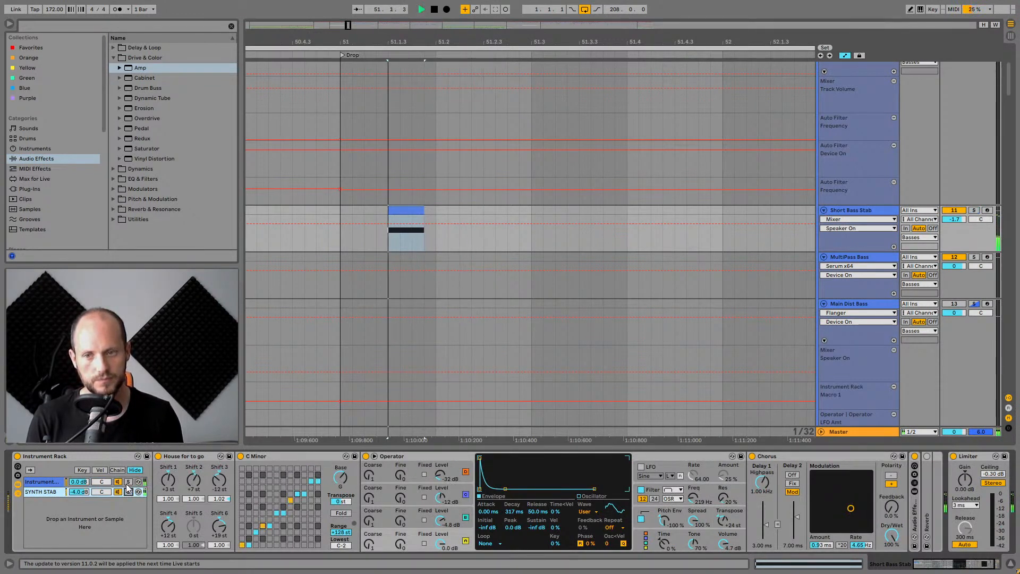
pyautogui.press('space')
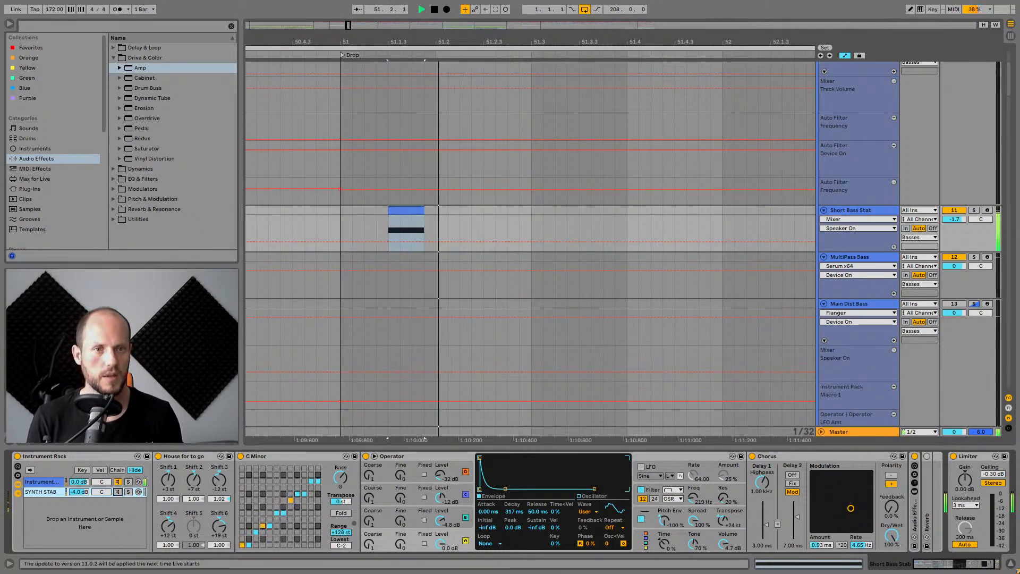
# Zoom out and scroll up to the Reese track, auditioning the section just before the drop.
pyautogui.moveTo(673, 41); pyautogui.dragTo(538, 38)
pyautogui.scroll(2, 577, 174)
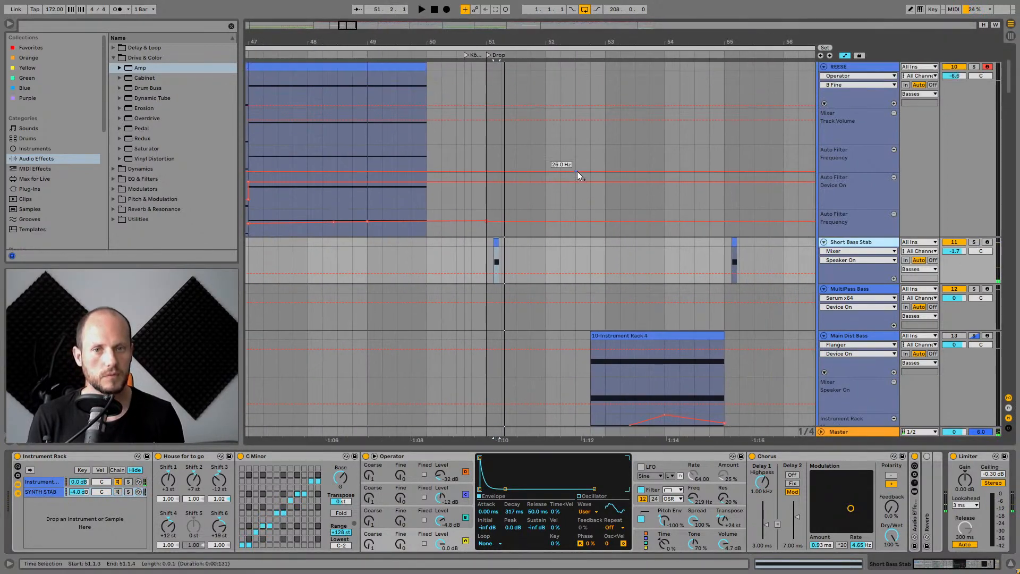
pyautogui.click(463, 139)
pyautogui.scroll(5, 665, 187)
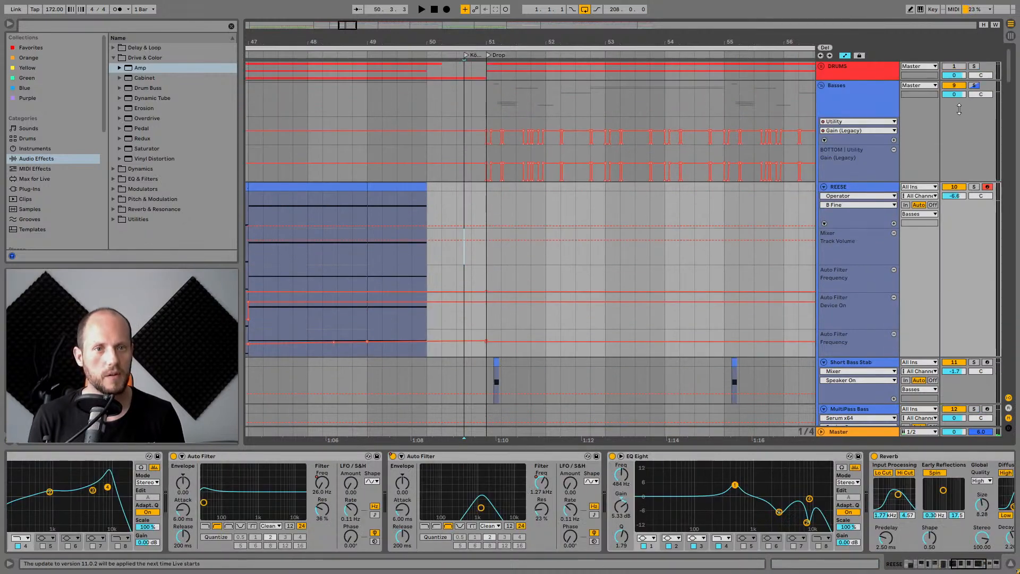
pyautogui.press('space')
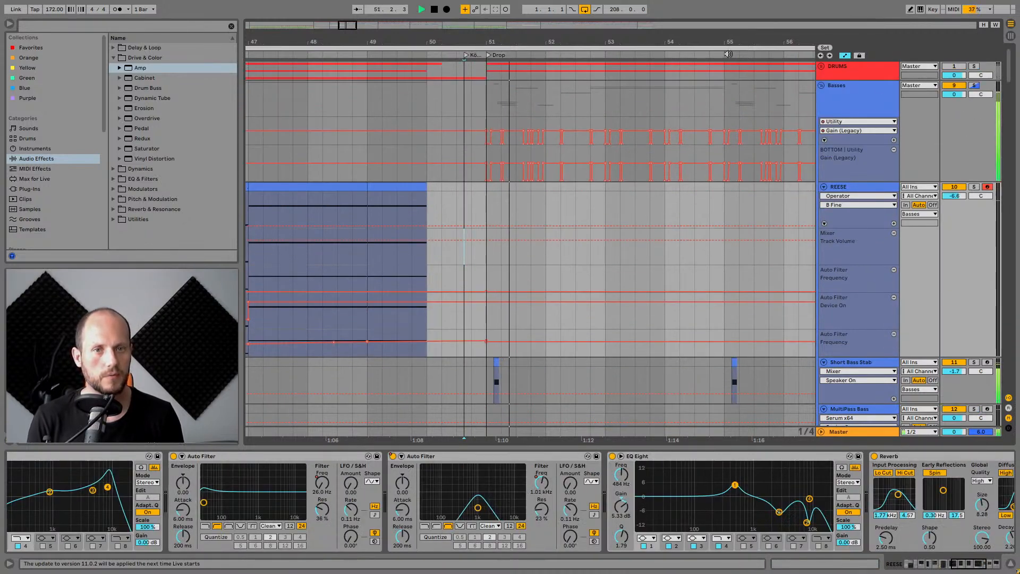
pyautogui.press('space')
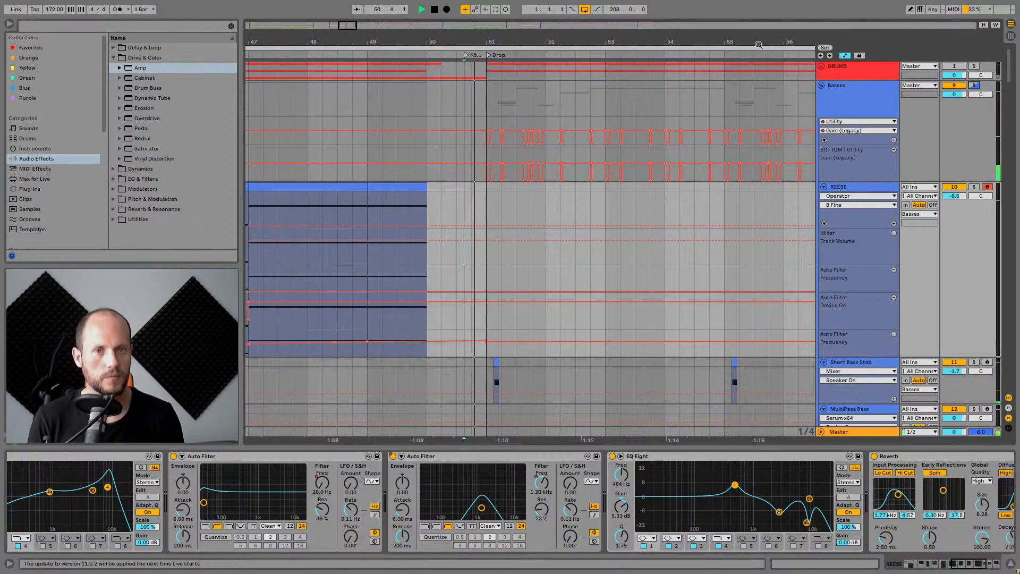
# Scroll down to the Screechy Reverb track, hide the automation lanes, select its clip, solo the track and audition it.
pyautogui.moveTo(767, 41); pyautogui.dragTo(578, 39)
pyautogui.scroll(-4, 626, 158)
pyautogui.scroll(-10, 632, 151)
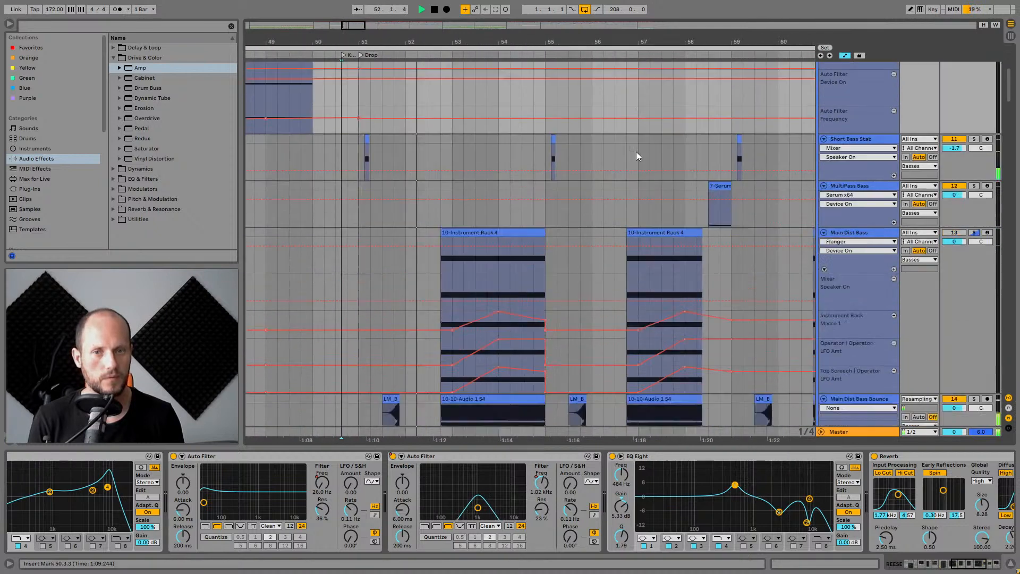
pyautogui.scroll(-8, 637, 148)
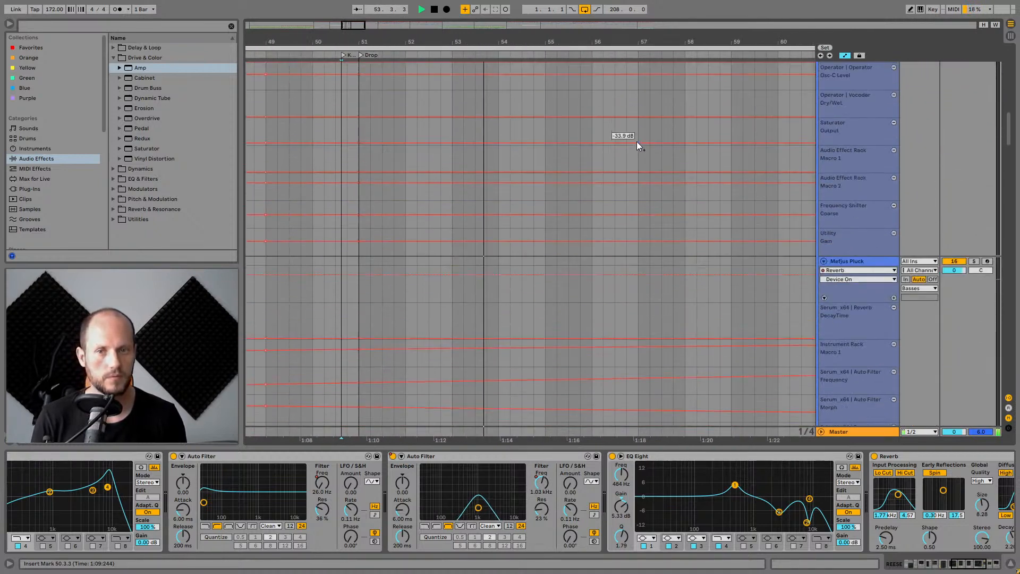
pyautogui.click(428, 203)
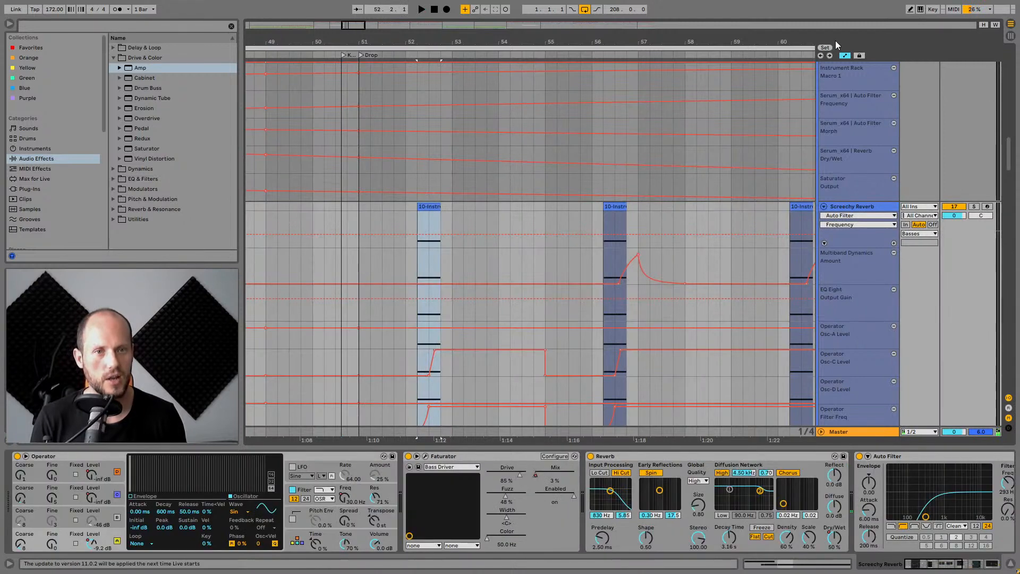
pyautogui.click(844, 55)
pyautogui.moveTo(422, 57); pyautogui.dragTo(424, 79)
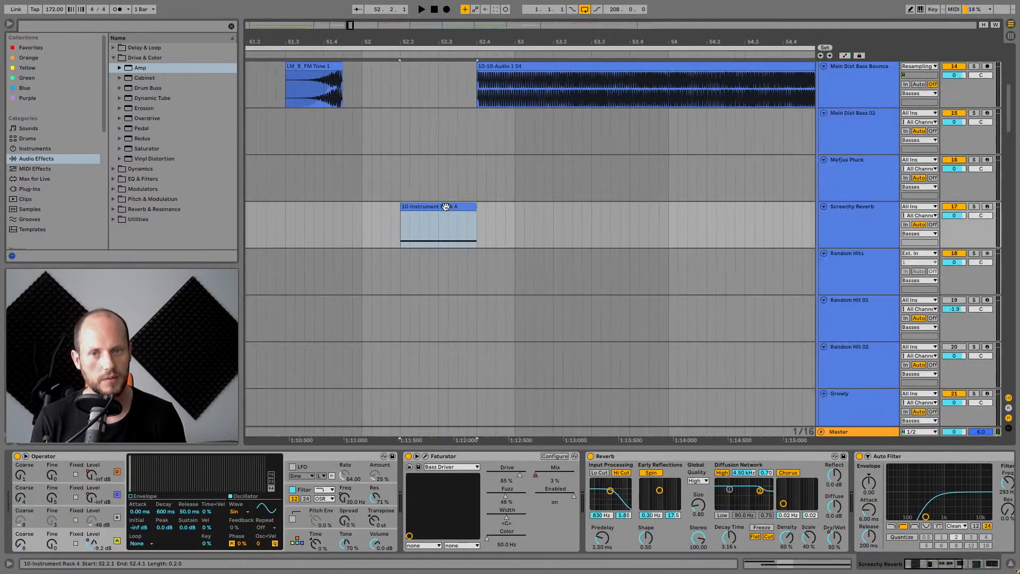
pyautogui.press('space')
pyautogui.press('space')
pyautogui.click(974, 206)
pyautogui.press('space')
pyautogui.click(863, 206)
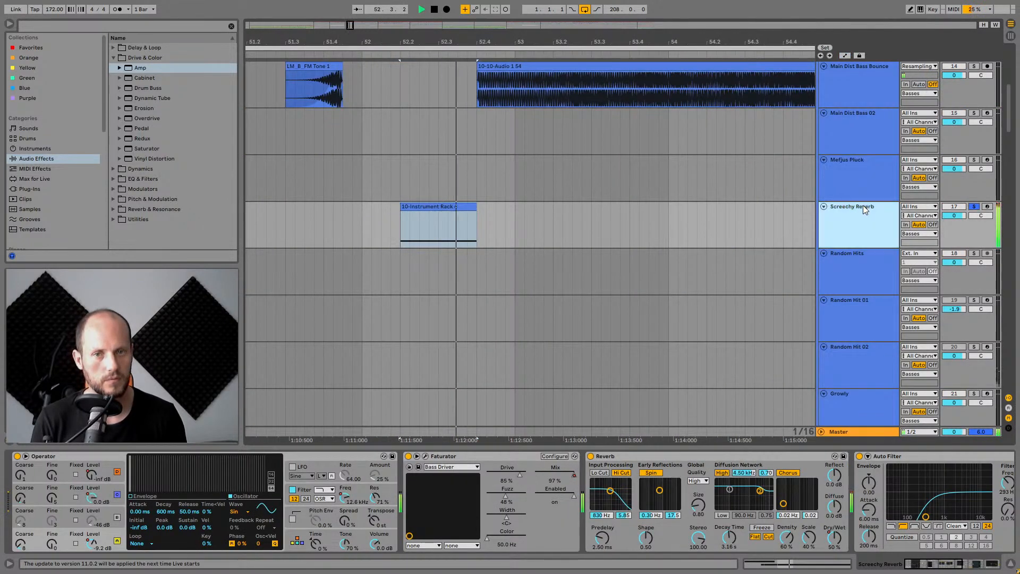
pyautogui.press('space')
# Zoom in on the Screechy Reverb clip and examine the Operator oscillators and global settings while auditioning.
pyautogui.moveTo(706, 44); pyautogui.dragTo(645, 32)
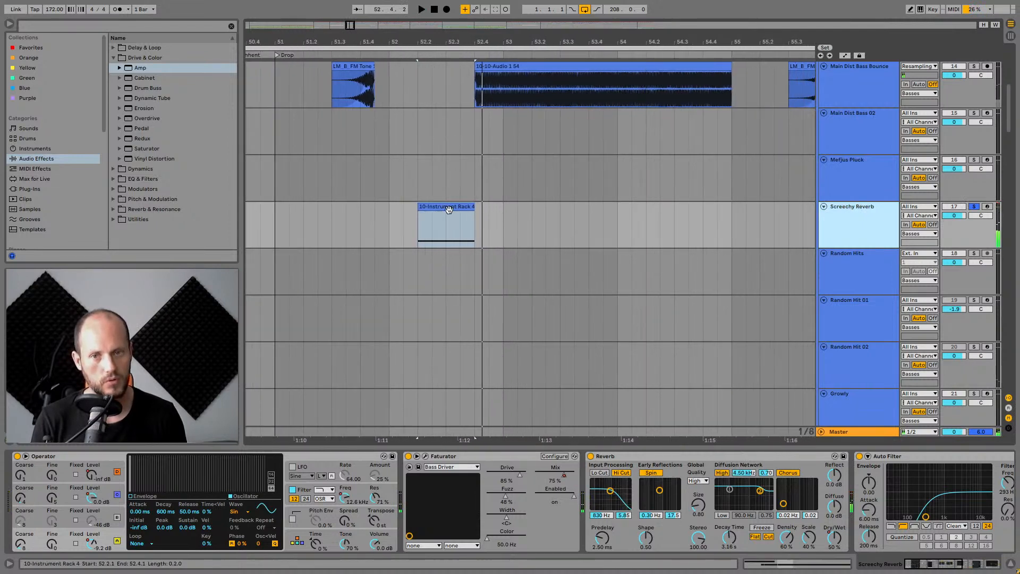
pyautogui.click(447, 205)
pyautogui.press('space')
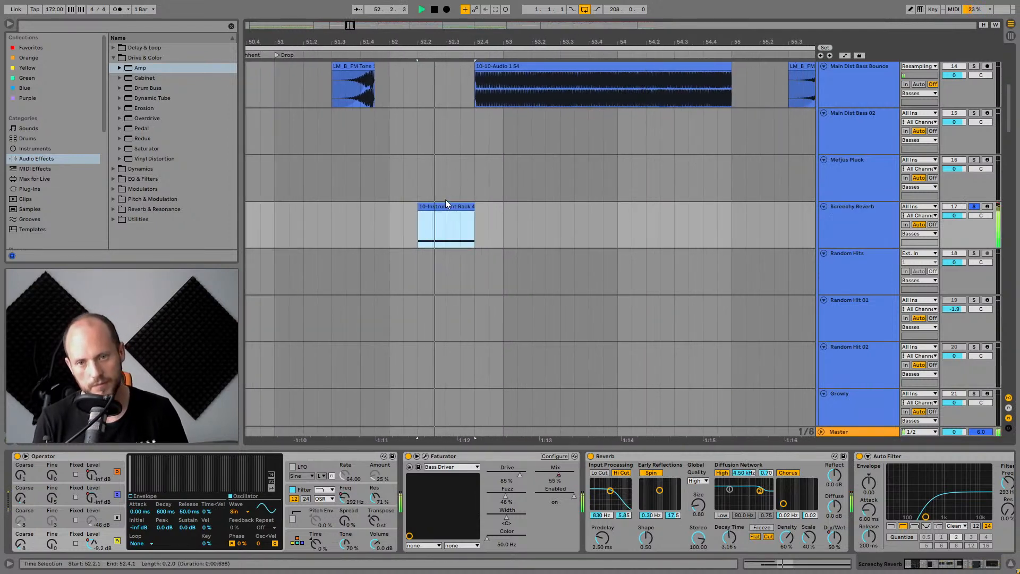
pyautogui.click(296, 542)
pyautogui.click(117, 540)
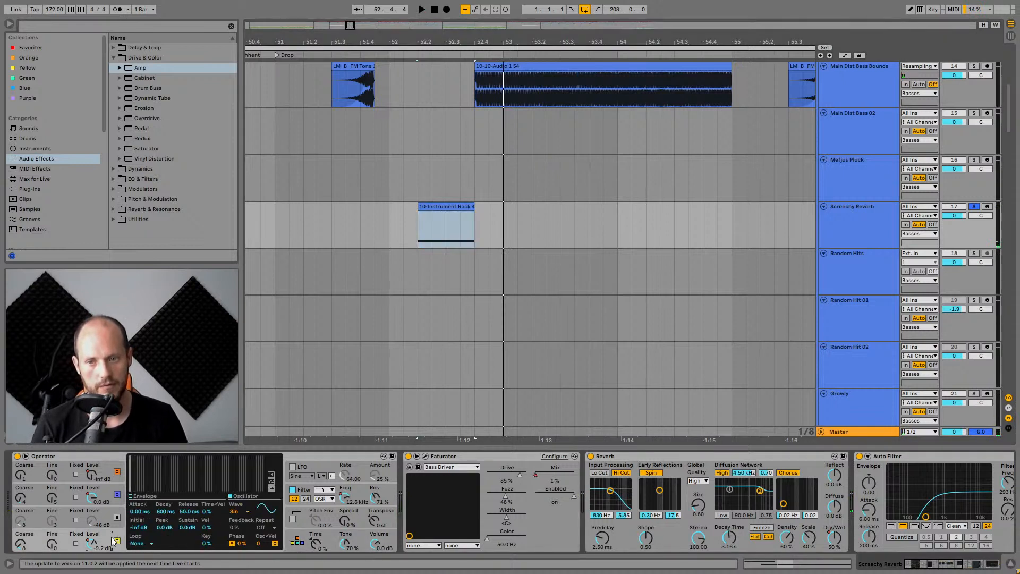
pyautogui.click(105, 493)
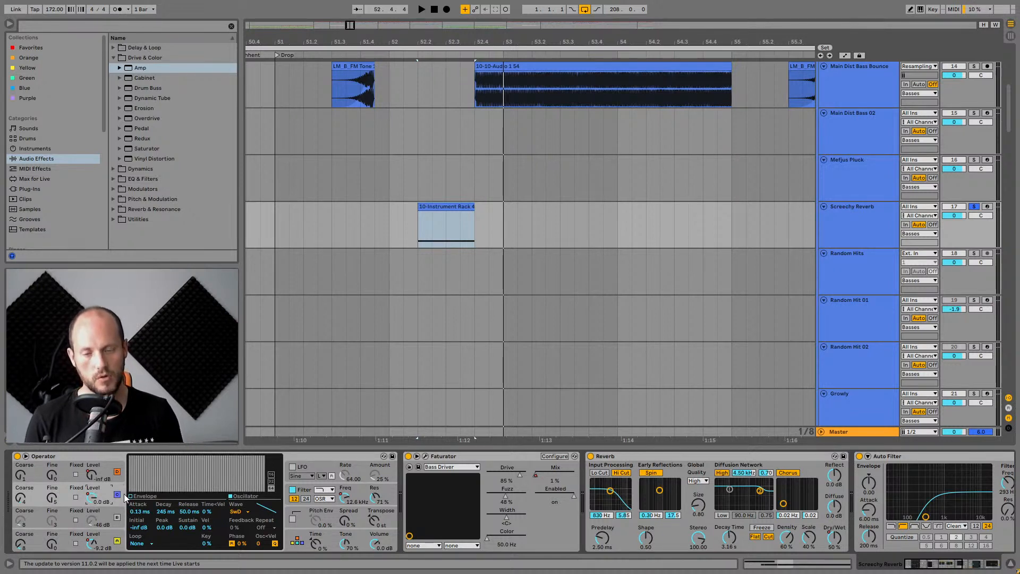
pyautogui.click(112, 479)
pyautogui.click(296, 541)
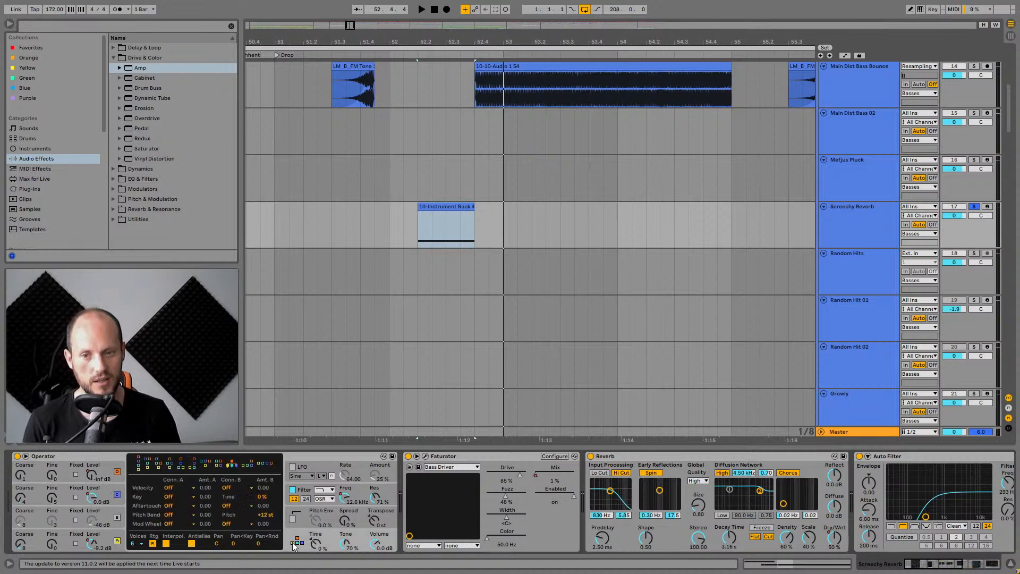
pyautogui.click(104, 540)
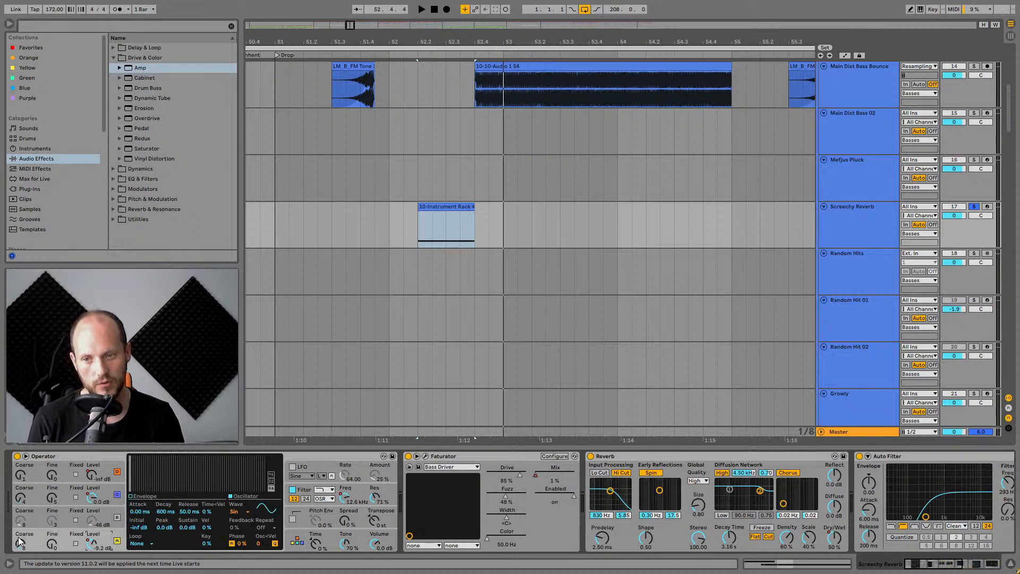
pyautogui.click(109, 489)
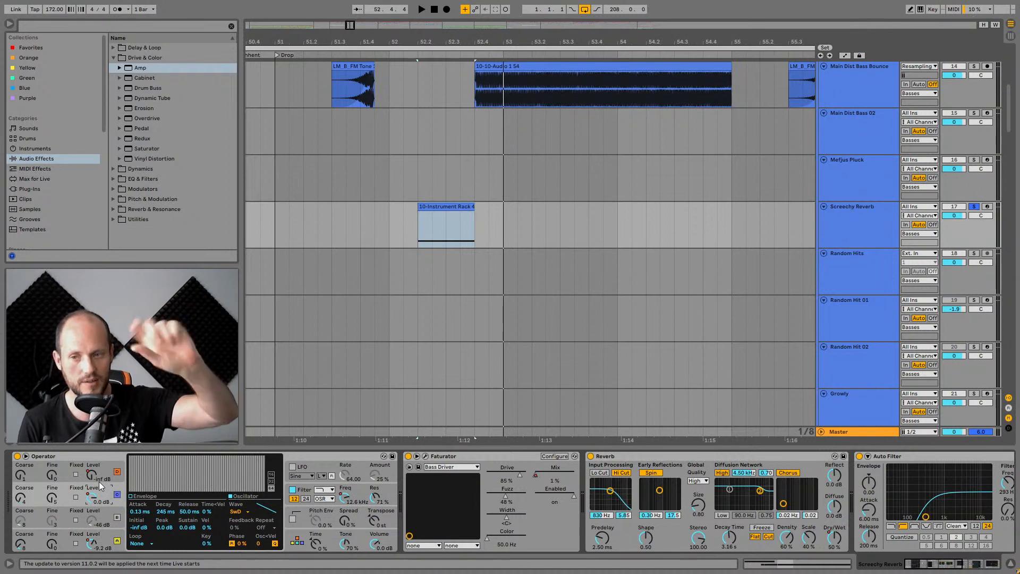
pyautogui.click(22, 498)
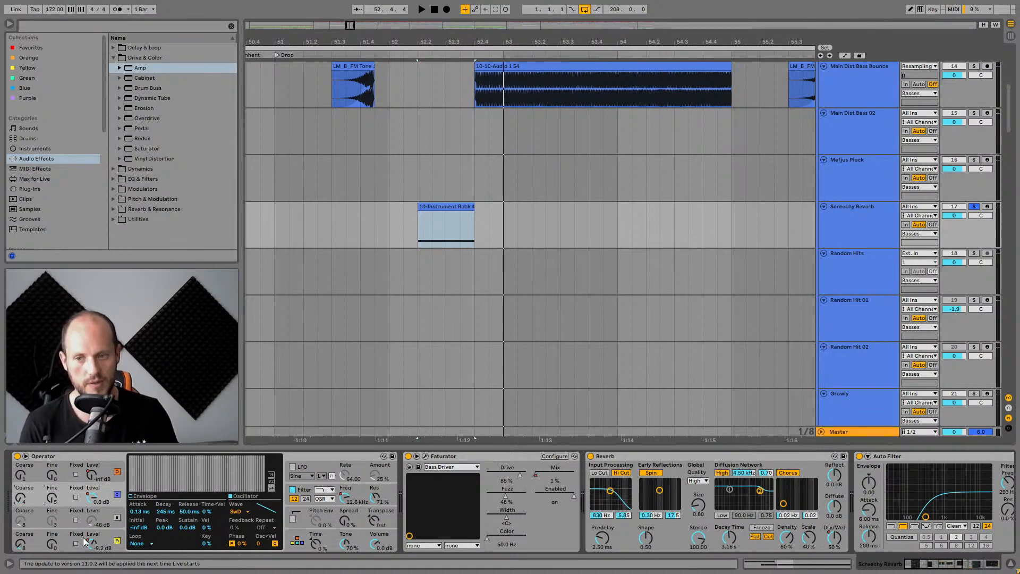
pyautogui.press('space')
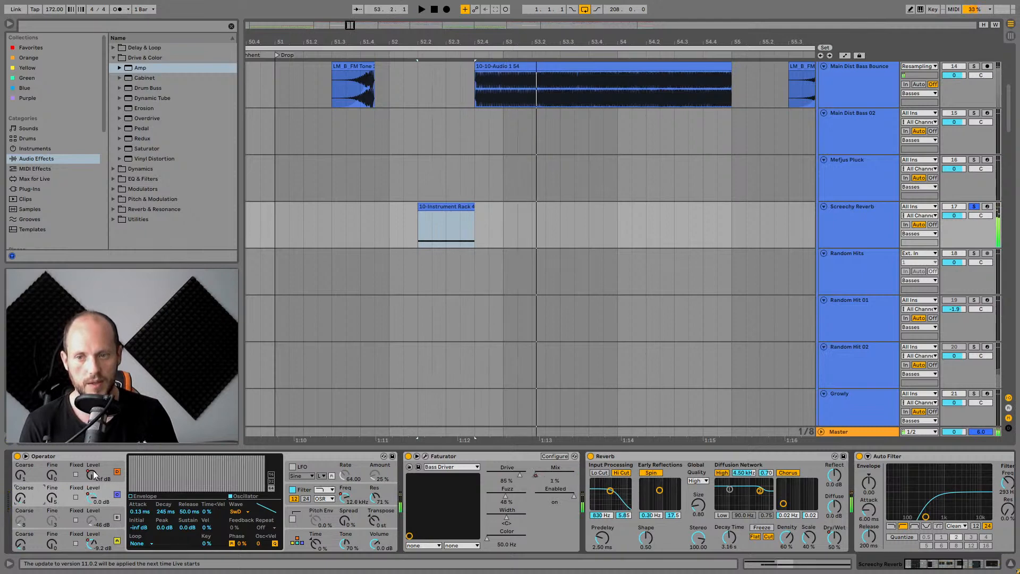
pyautogui.click(96, 475)
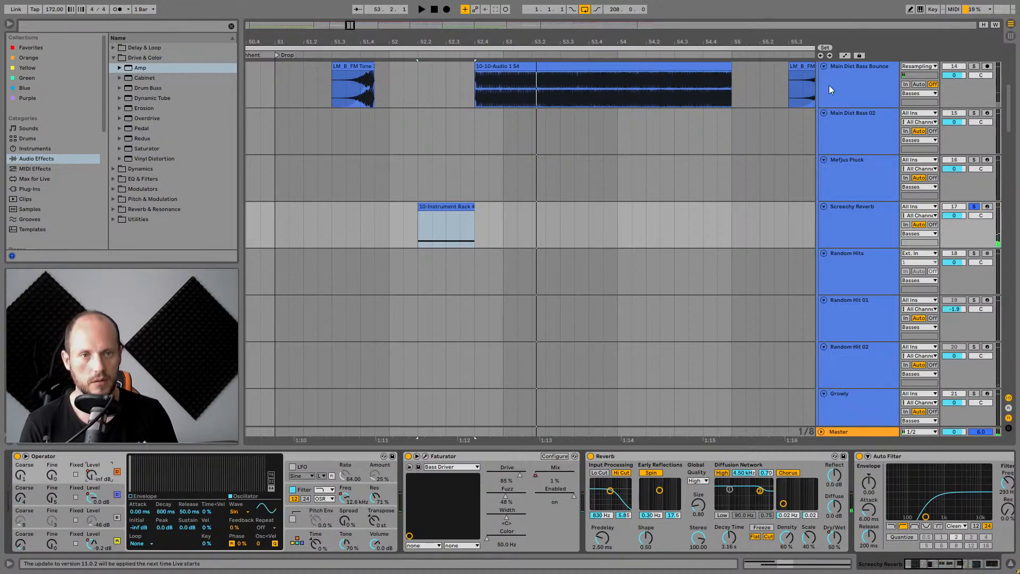
# Show the automation lanes, zoom out, and audition the Screechy Reverb clip at bar 56.
pyautogui.click(844, 56)
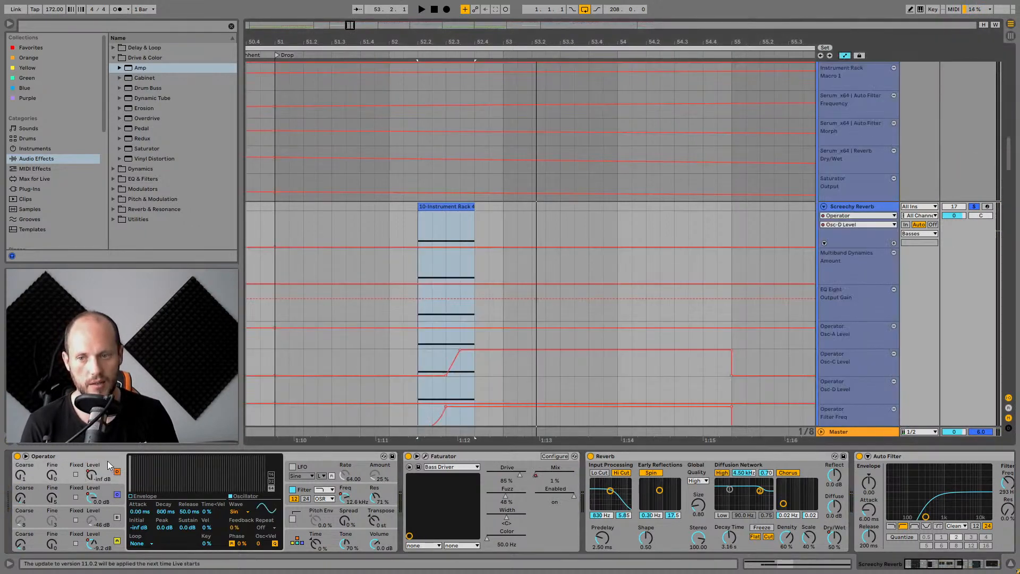
pyautogui.moveTo(543, 42); pyautogui.dragTo(542, 25)
pyautogui.press('space')
pyautogui.click(620, 206)
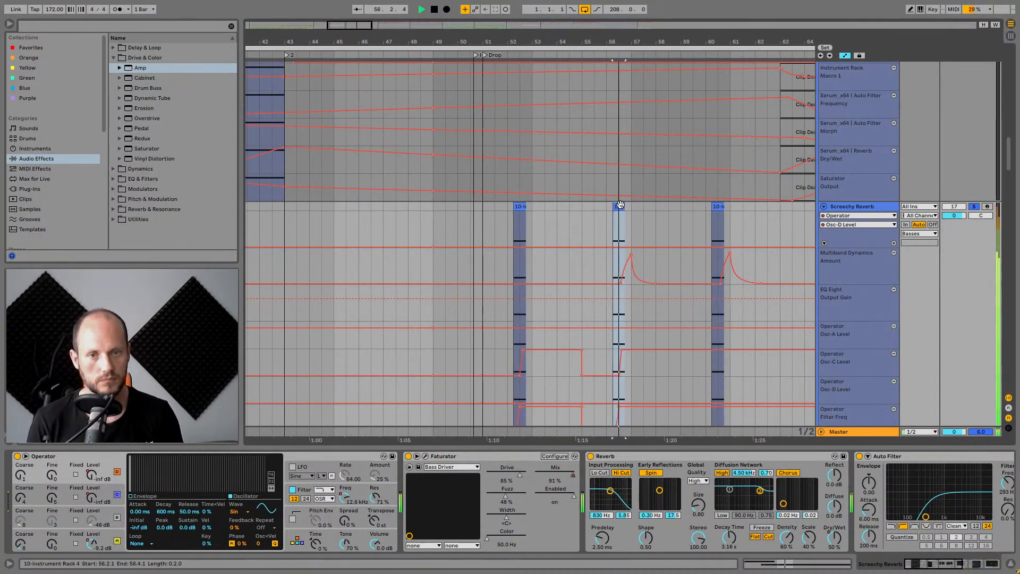
# Open and close the Faturator plugin window, then scroll the device chain to Multiband Dynamics and EQ Eight.
pyautogui.click(494, 457)
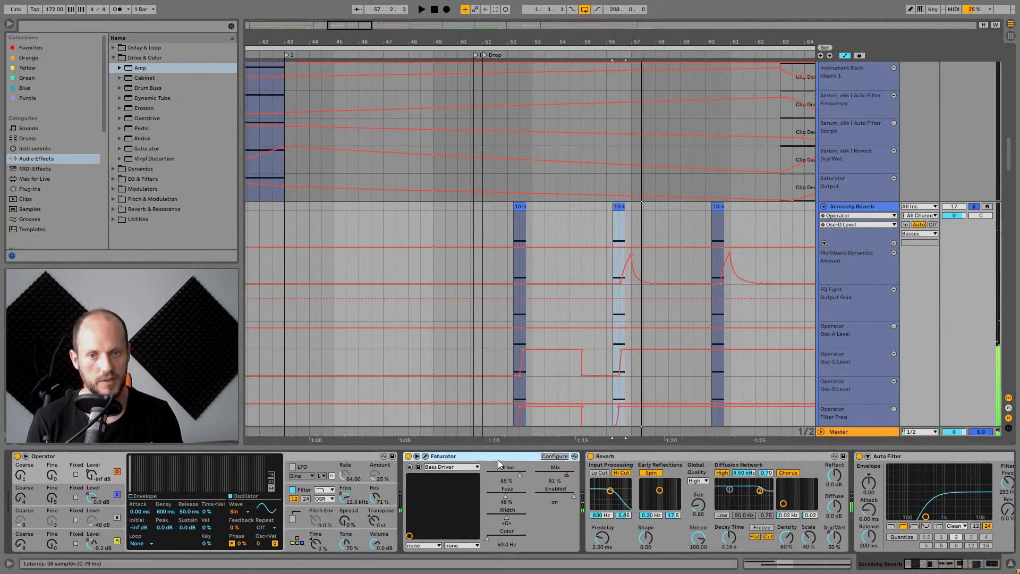
pyautogui.click(424, 455)
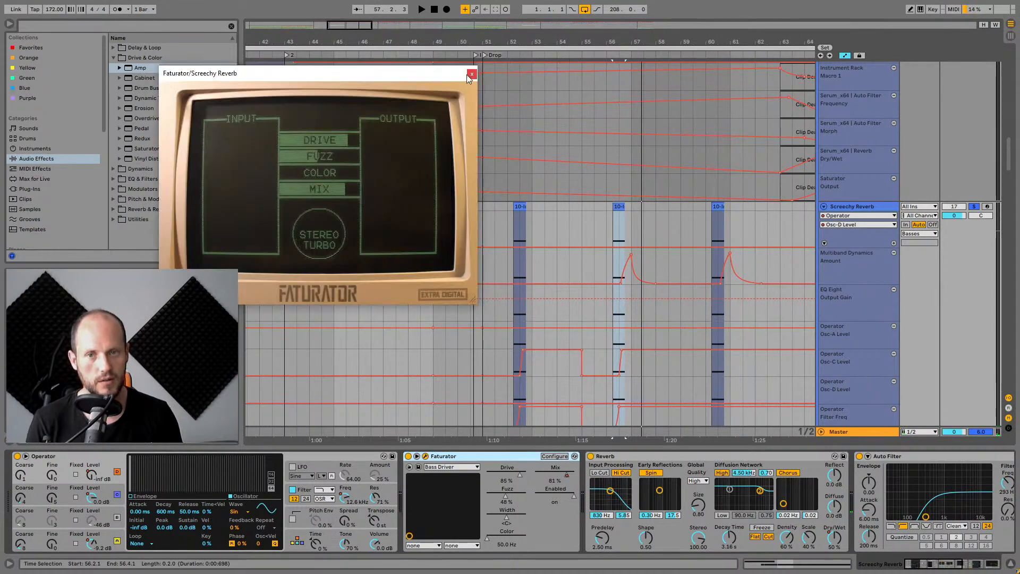
pyautogui.click(469, 75)
pyautogui.moveTo(936, 569); pyautogui.dragTo(960, 568)
pyautogui.click(403, 456)
pyautogui.click(648, 457)
pyautogui.click(764, 459)
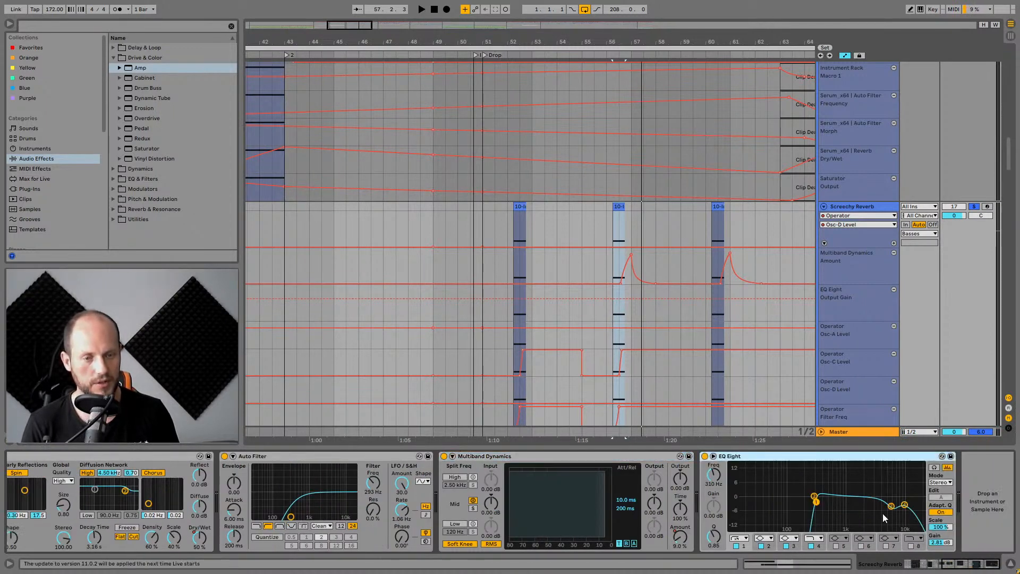
# Hide the device view and the automation lanes to show the drop section of the arrangement.
pyautogui.scroll(-3, 735, 181)
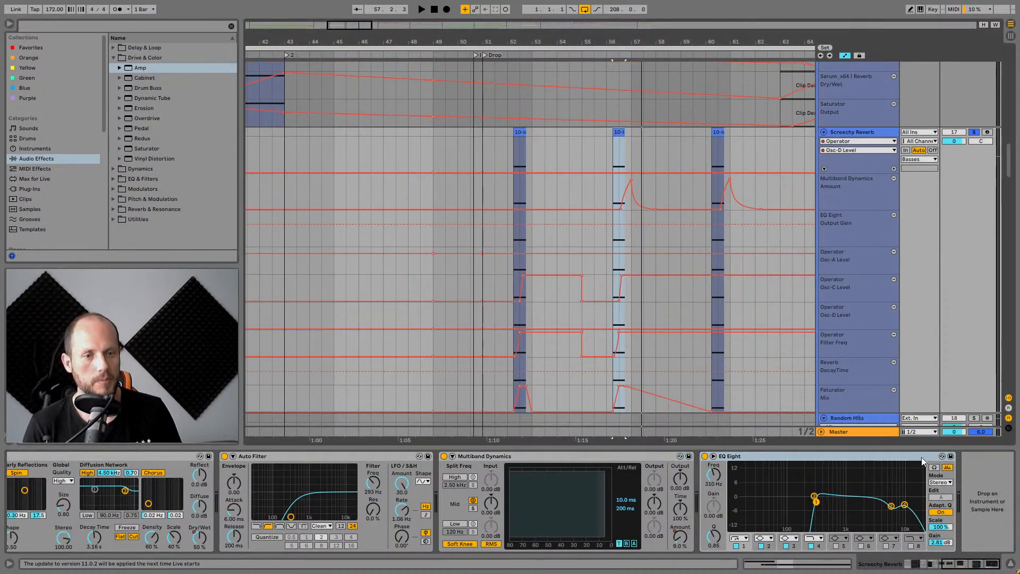
pyautogui.click(1010, 566)
pyautogui.moveTo(680, 42); pyautogui.dragTo(558, 21)
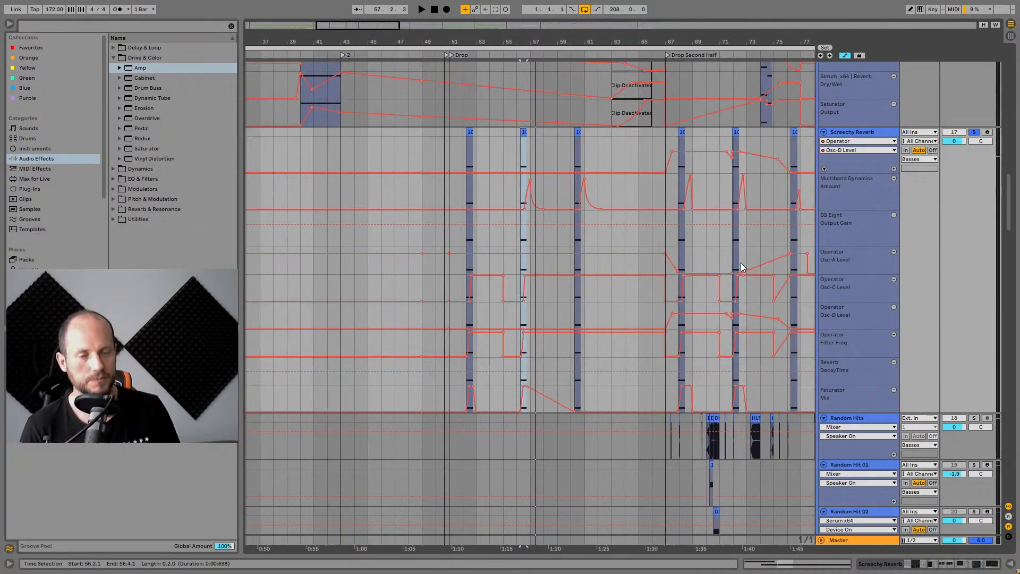
pyautogui.scroll(2, 740, 262)
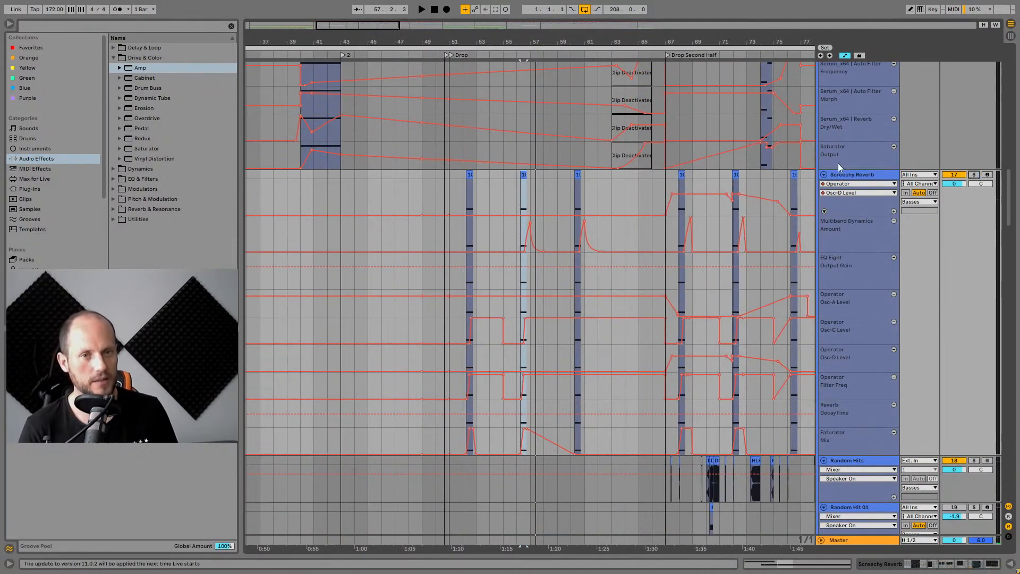
pyautogui.click(845, 56)
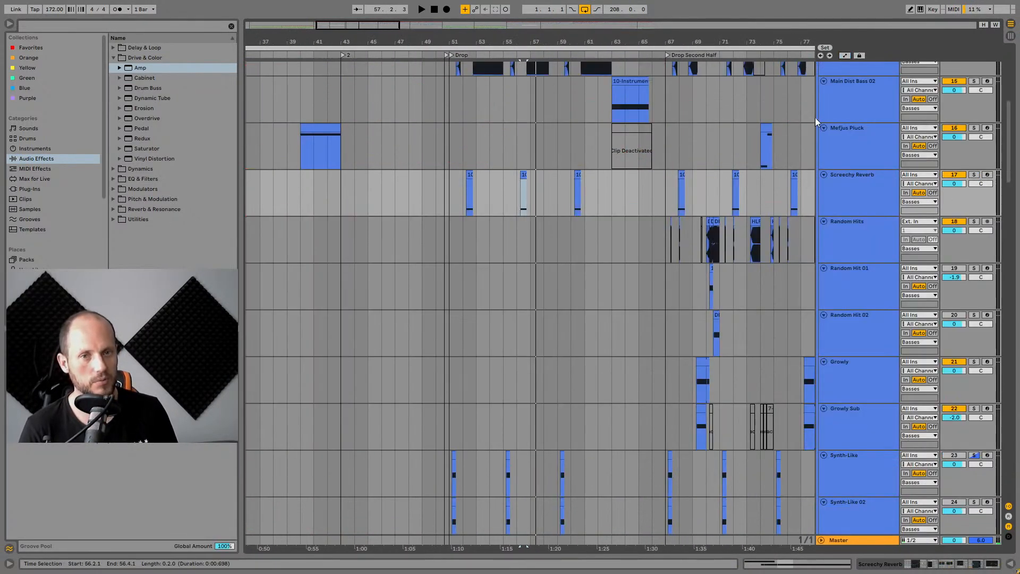
# Play the arrangement from bar 56 on the Screechy Reverb track, select that track, and stop playback.
pyautogui.click(518, 188)
pyautogui.hscroll(5, 333, 285)
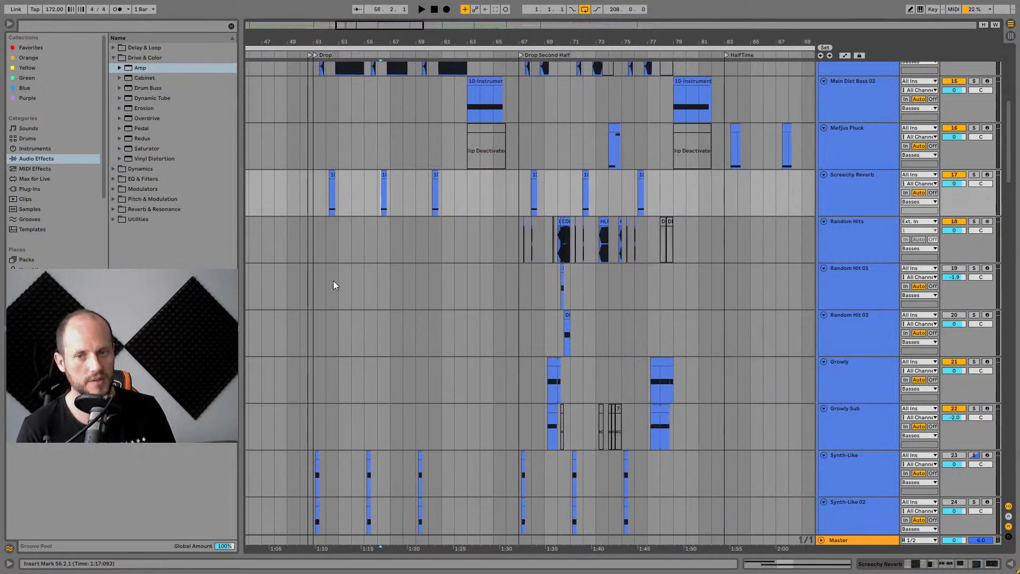
pyautogui.press('space')
pyautogui.scroll(3, 452, 228)
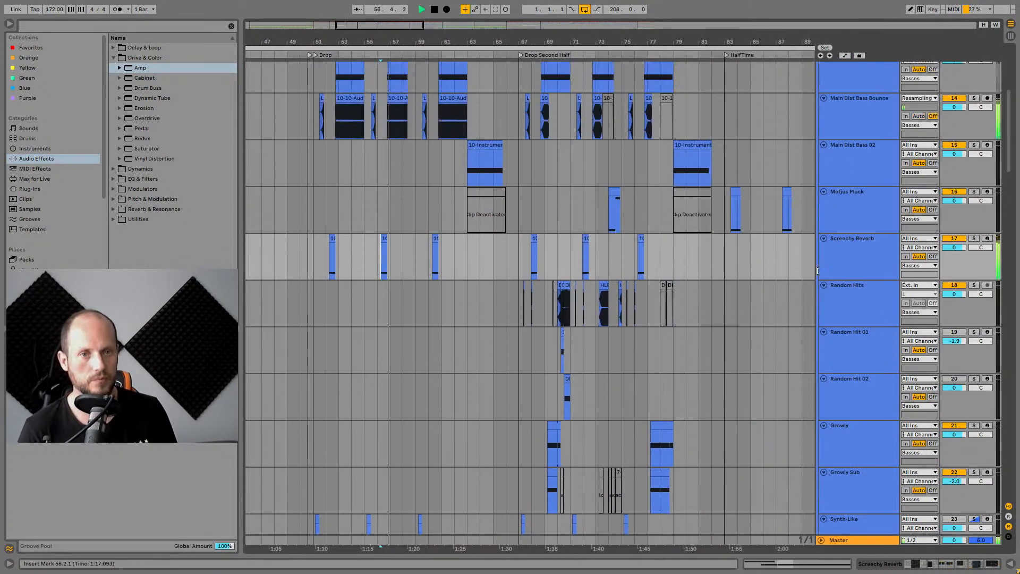
pyautogui.click(851, 244)
pyautogui.scroll(4, 566, 299)
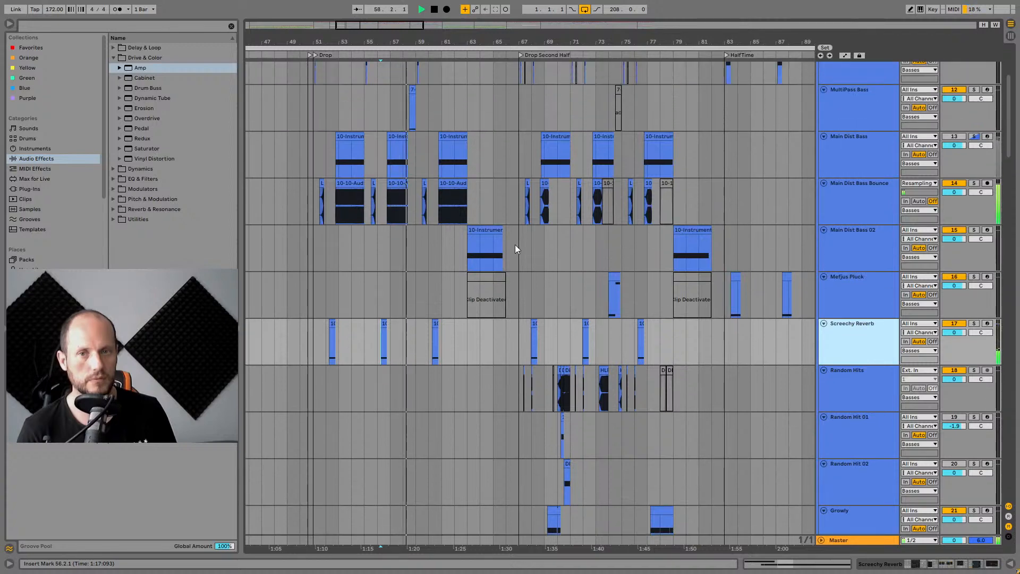
pyautogui.scroll(3, 515, 244)
pyautogui.press('space')
# Select the 7-Serum_x64 clip on the MultiPass Bass track, open its device chain, and solo the track.
pyautogui.moveTo(415, 38); pyautogui.dragTo(423, 190)
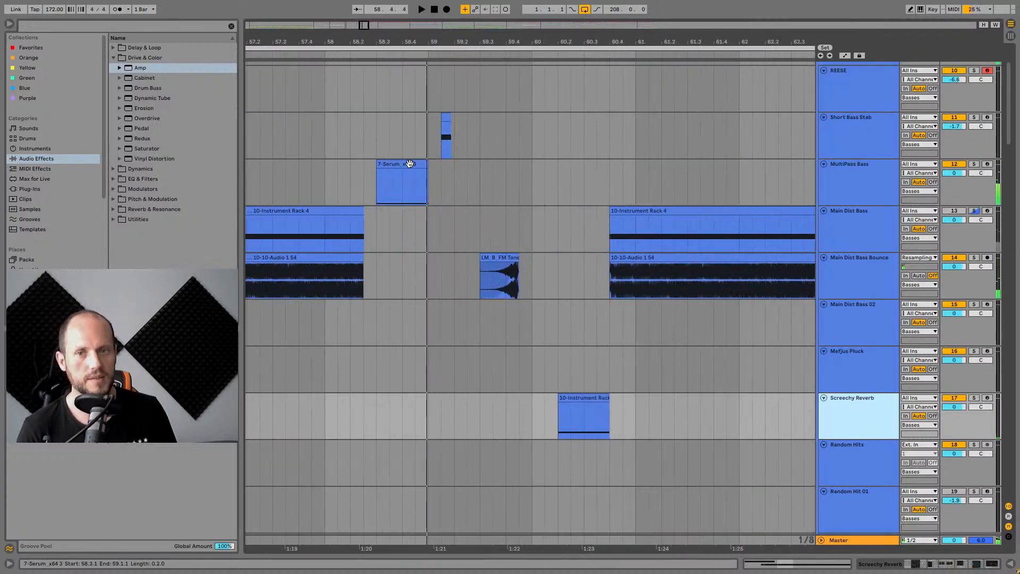
pyautogui.click(409, 163)
pyautogui.hotkey('shift', 'Tab')
pyautogui.click(973, 164)
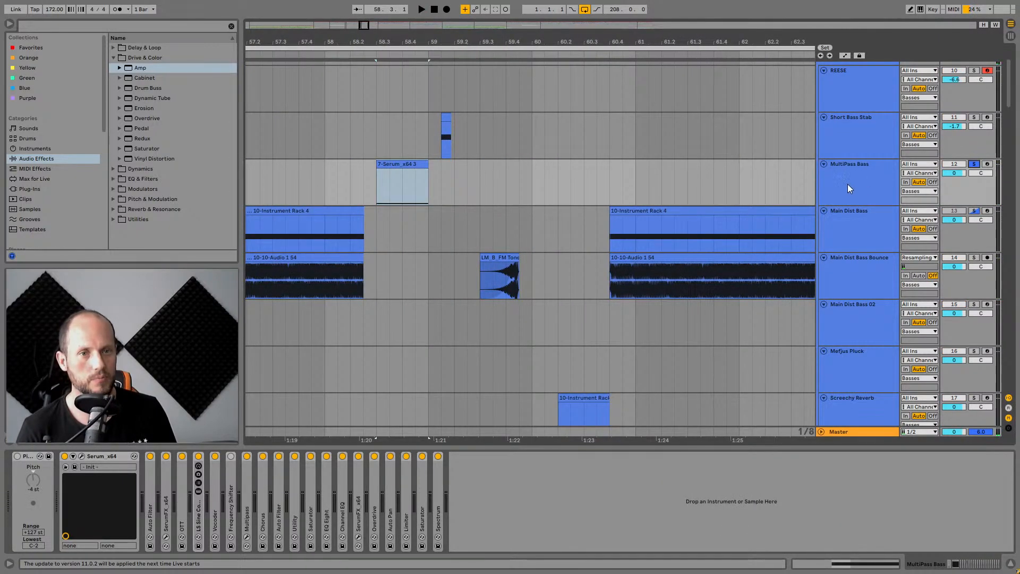
pyautogui.click(838, 168)
pyautogui.click(406, 166)
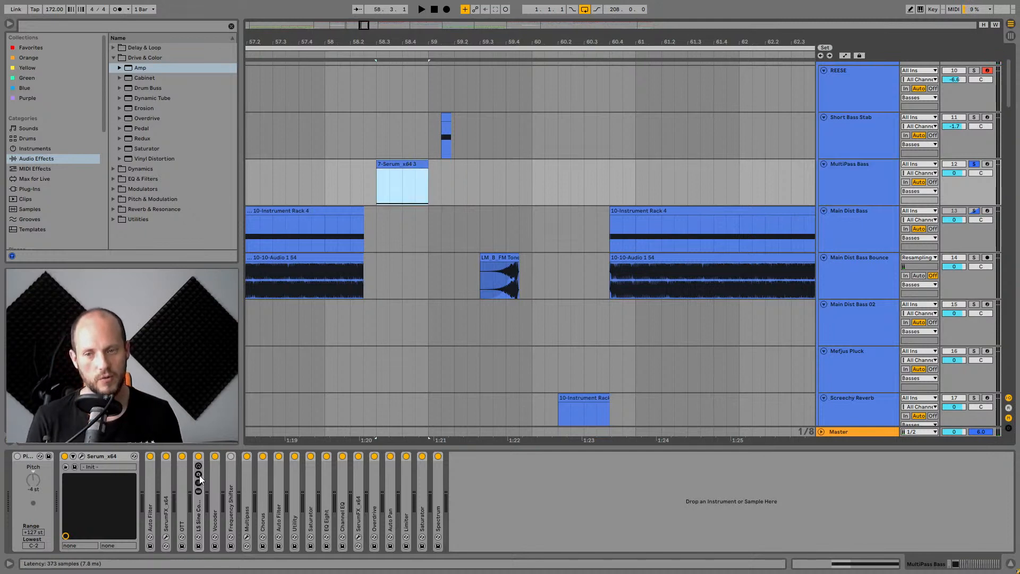
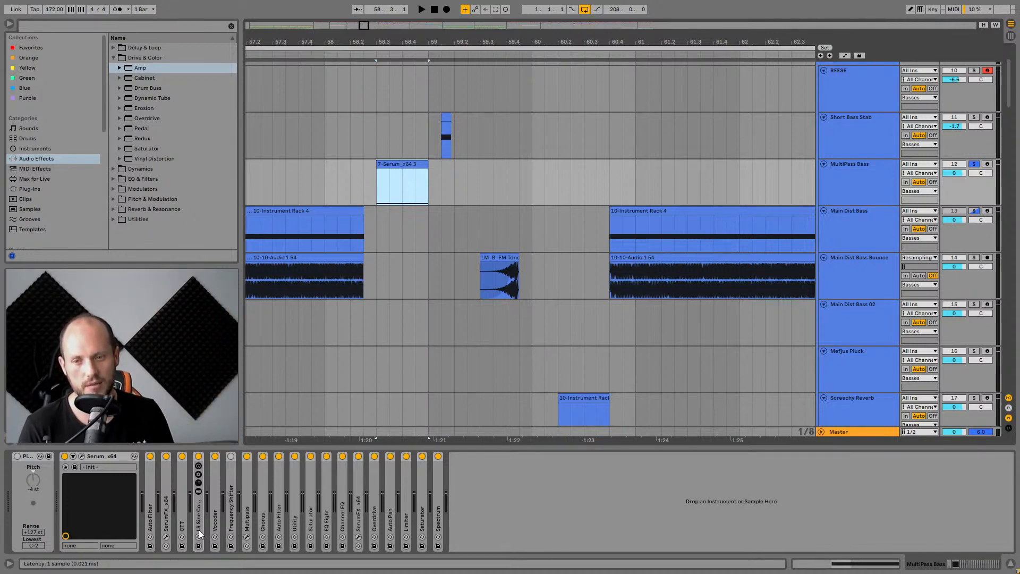
# Expand the Multipass device in the bass track's chain, switch it on and start playback.
pyautogui.doubleClick(248, 502)
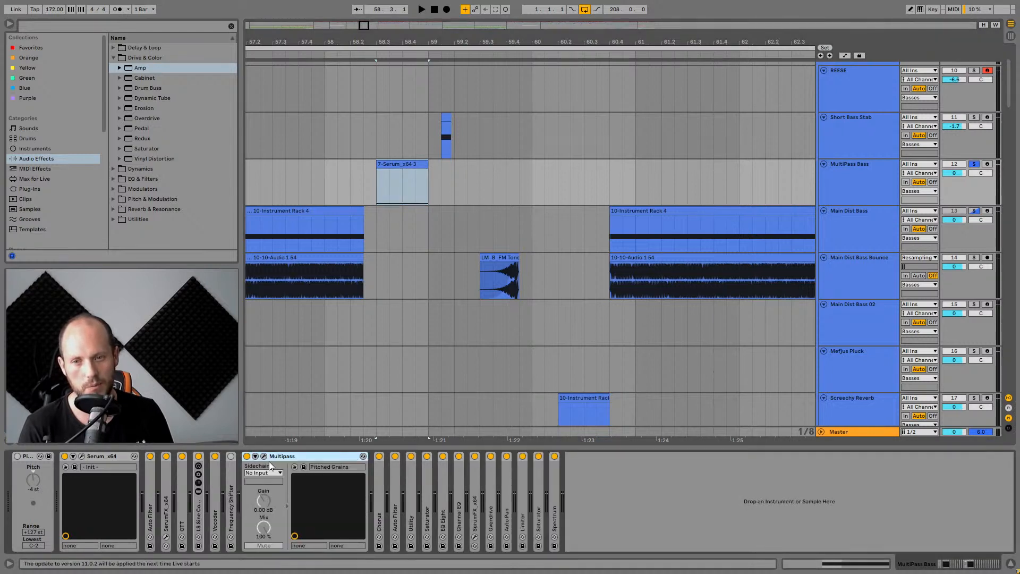
pyautogui.click(247, 456)
pyautogui.press('space')
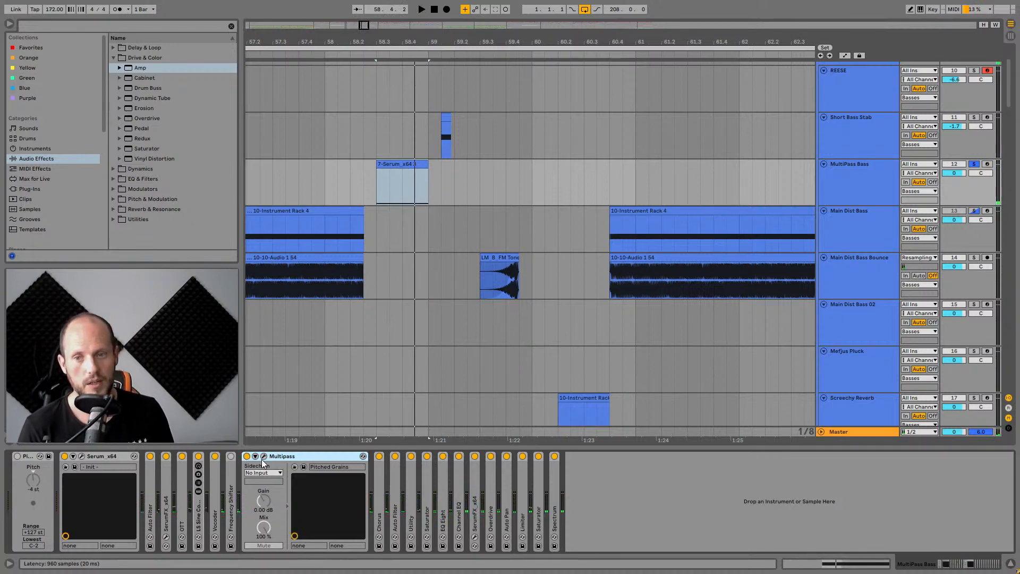
# Open the Multipass plugin window to inspect its band layout and Pitch Shifter, and close it.
pyautogui.click(263, 457)
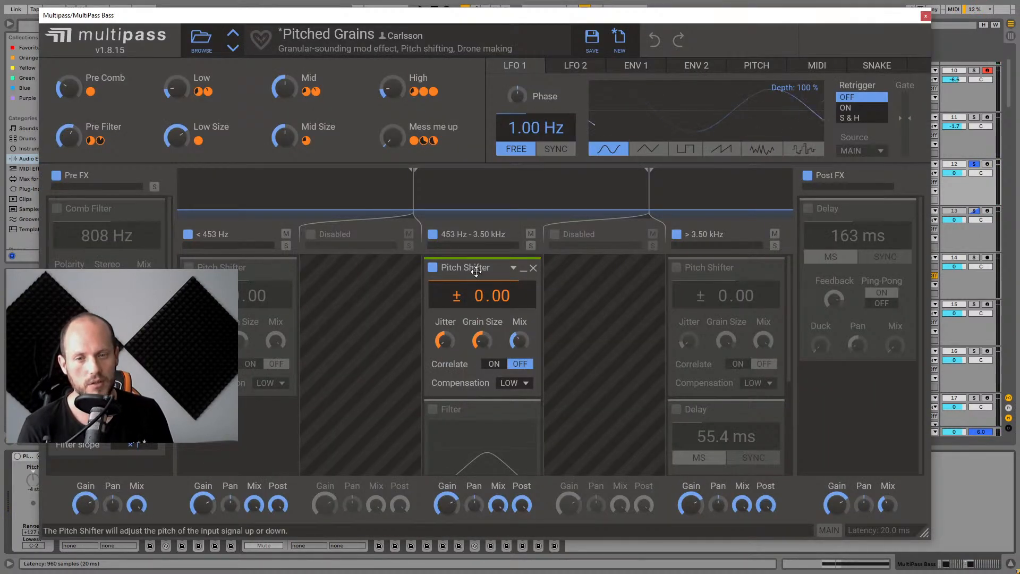
pyautogui.moveTo(476, 271); pyautogui.dragTo(478, 284)
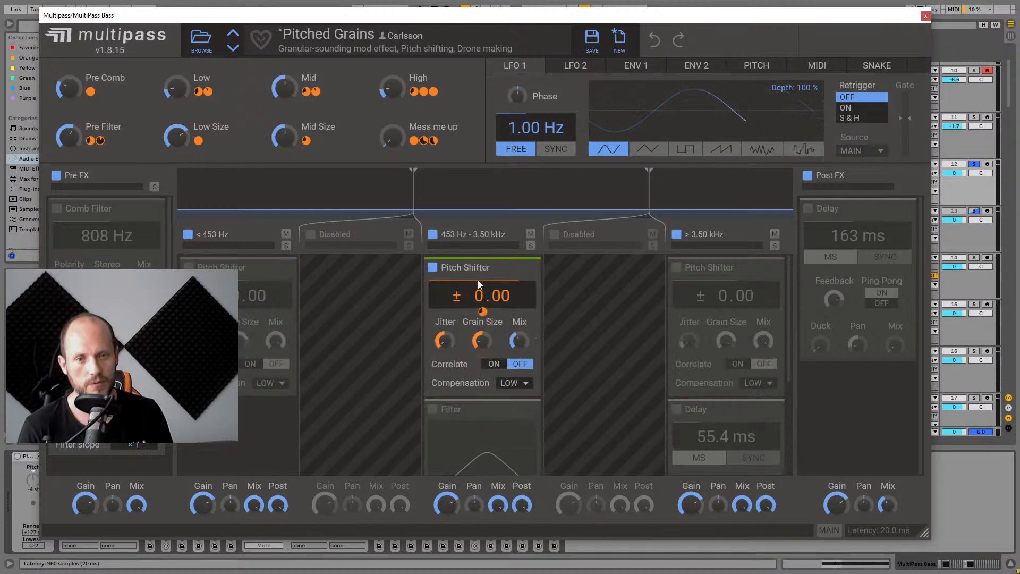
pyautogui.click(925, 17)
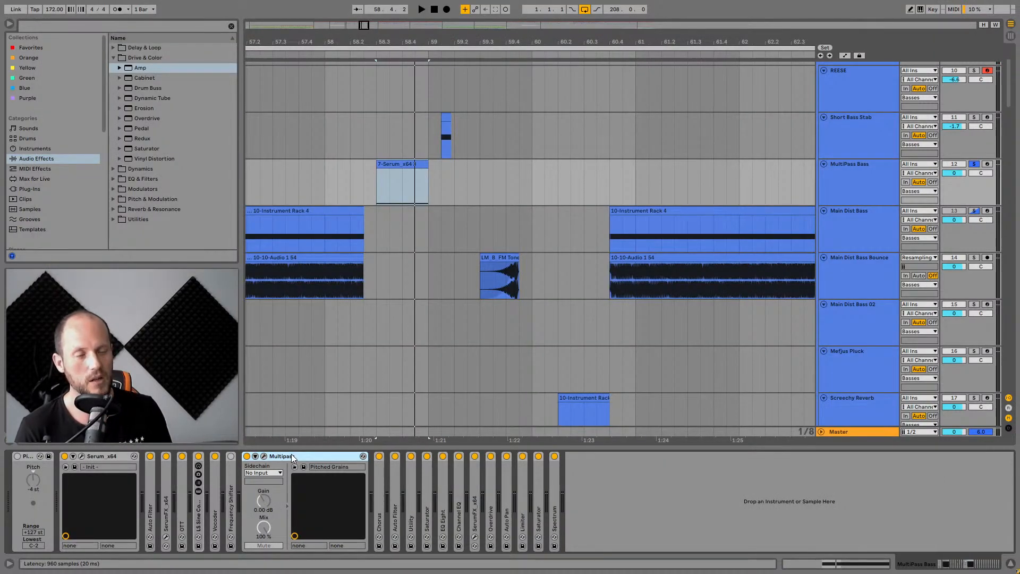
# Play the bass section and collapse the Multipass device.
pyautogui.press('space')
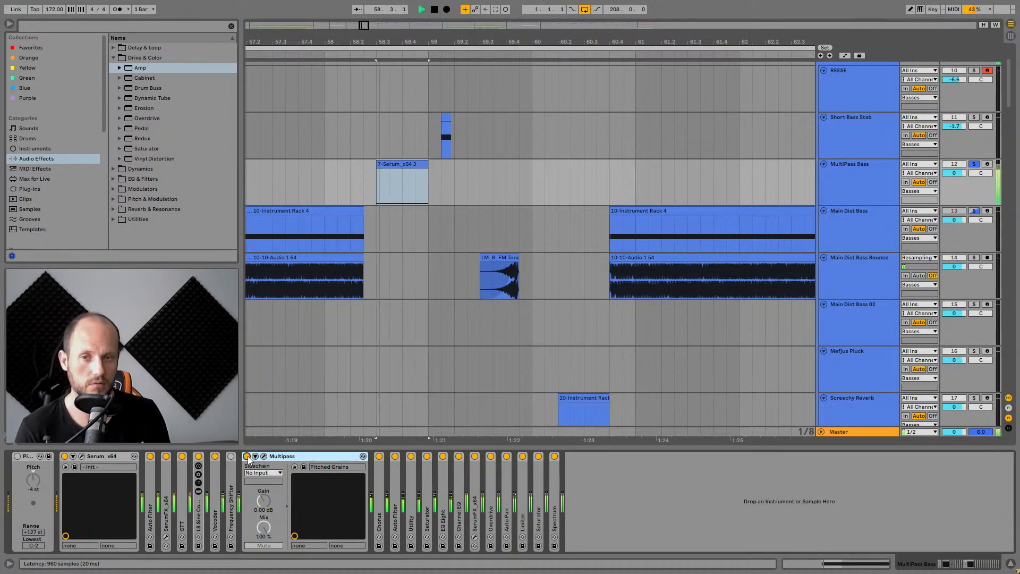
pyautogui.press('space')
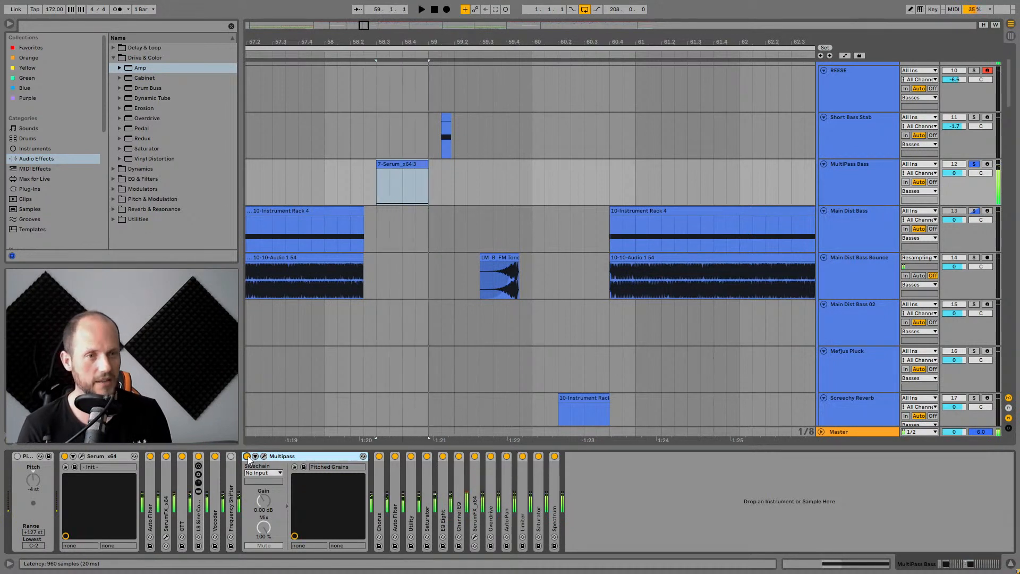
pyautogui.doubleClick(288, 457)
# Open the Serum instrument window to review its oscillator and FX pages while playing, and close it.
pyautogui.click(81, 456)
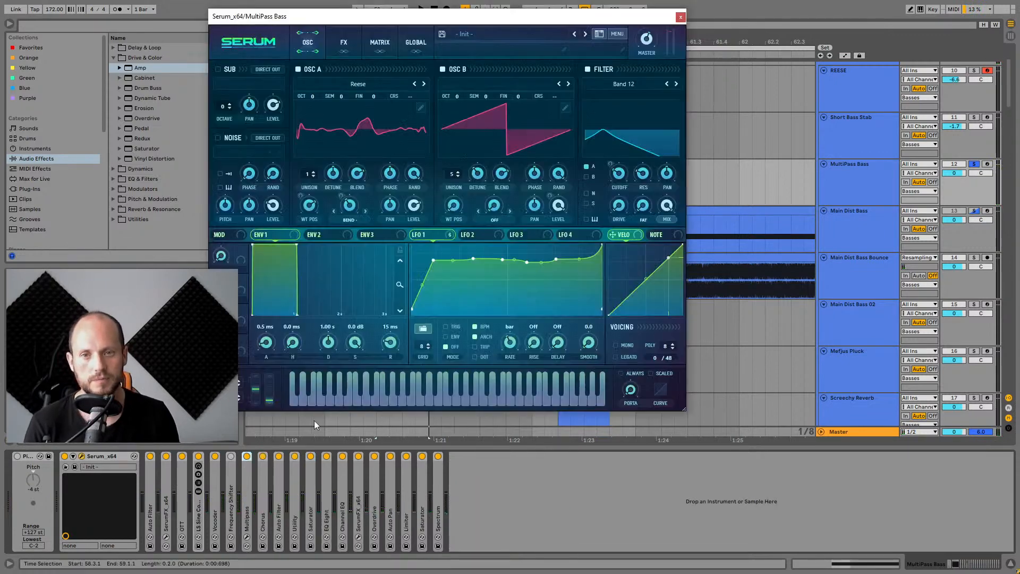
pyautogui.click(355, 85)
pyautogui.click(484, 20)
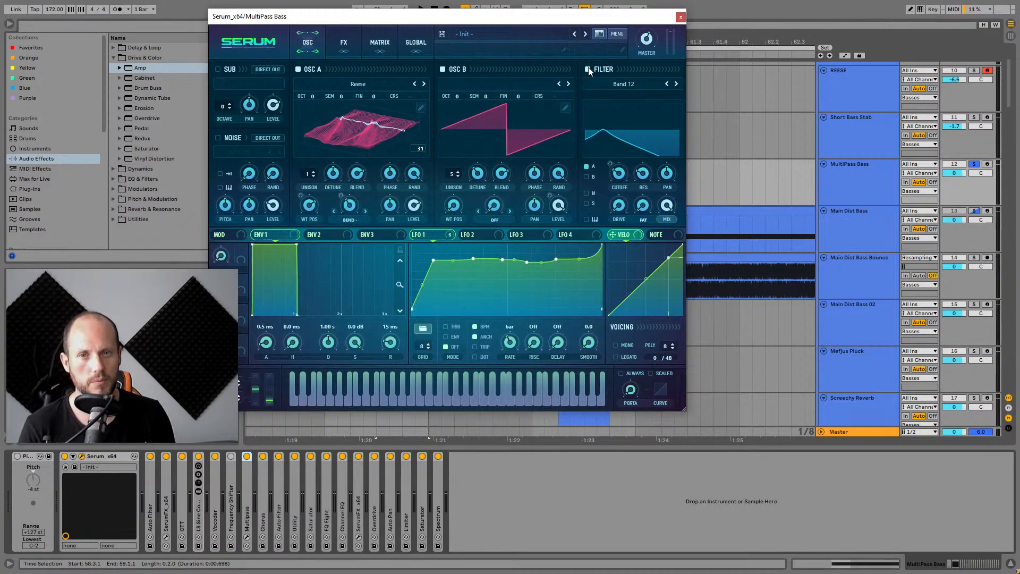
pyautogui.click(343, 42)
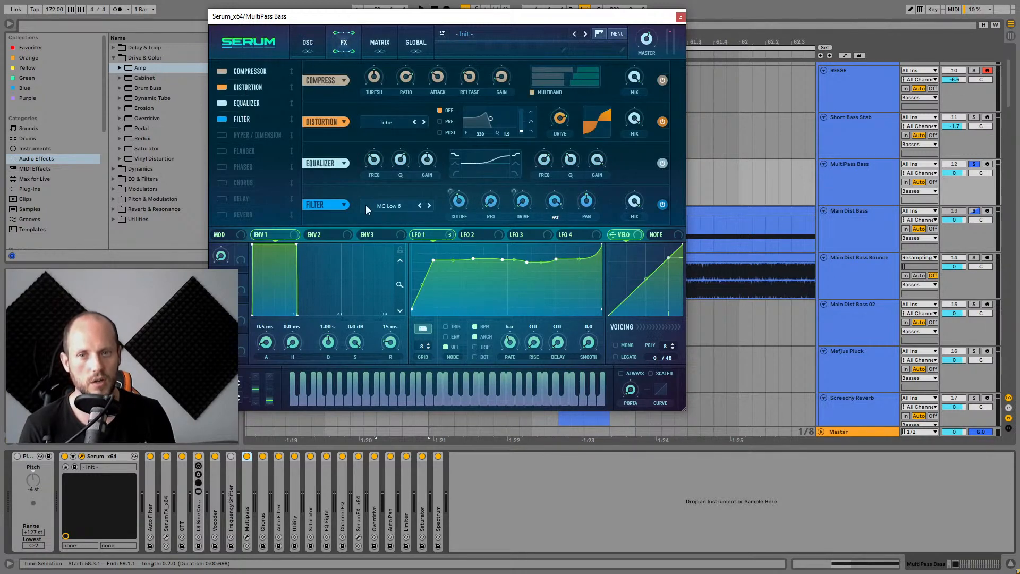
pyautogui.press('space')
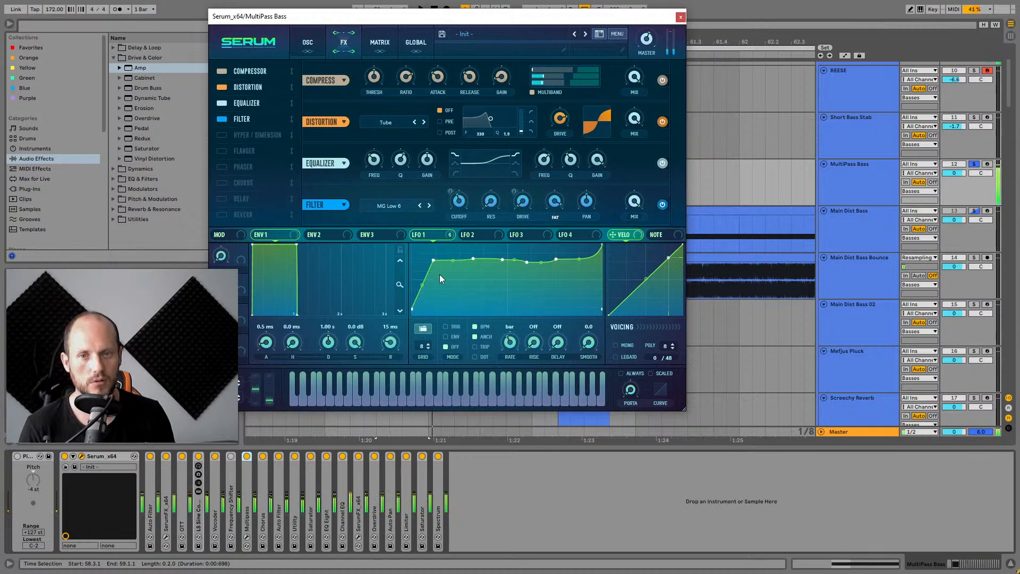
pyautogui.press('space')
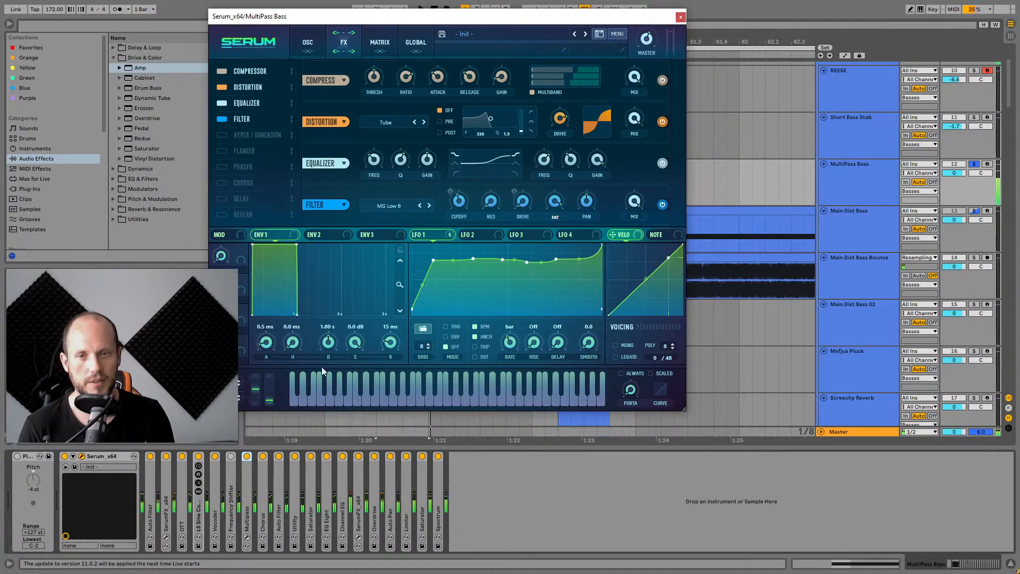
pyautogui.click(679, 17)
# Select all effect devices after Serum and bypass them to audition the dry sound, and re-enable them.
pyautogui.click(448, 488)
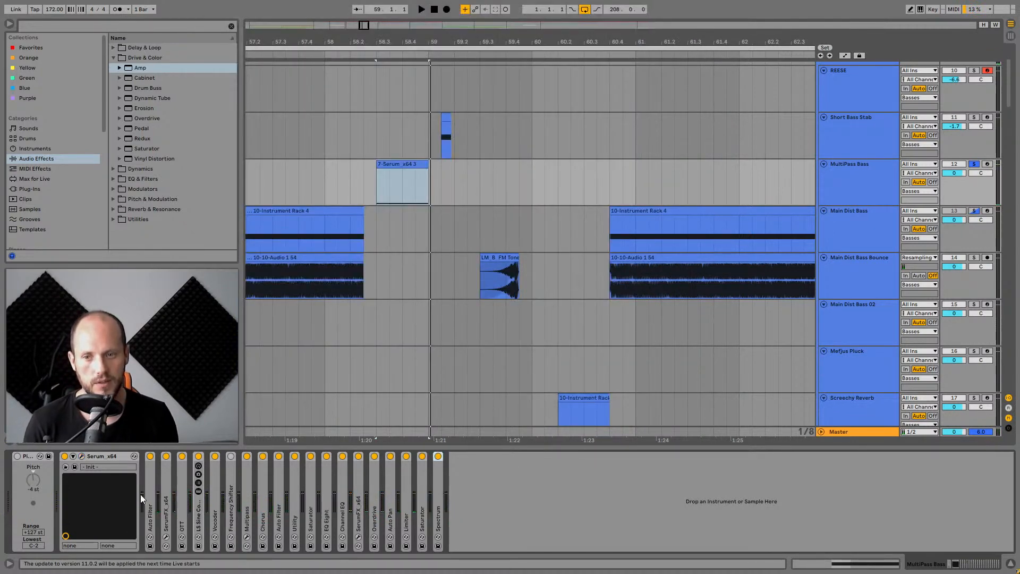
pyautogui.keyDown('shift'); pyautogui.click(139, 476); pyautogui.keyUp('shift')
pyautogui.press('0')
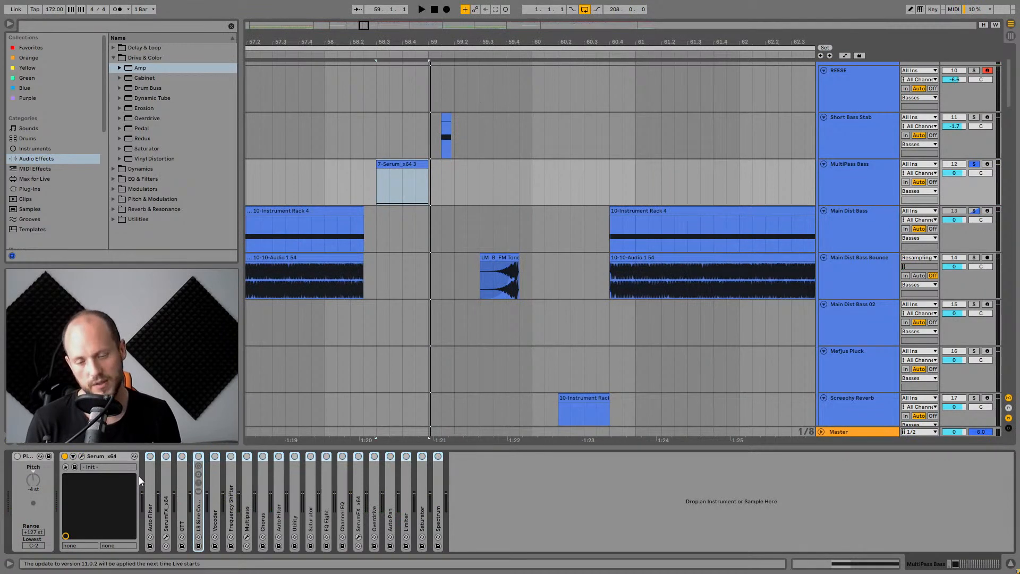
pyautogui.press('space')
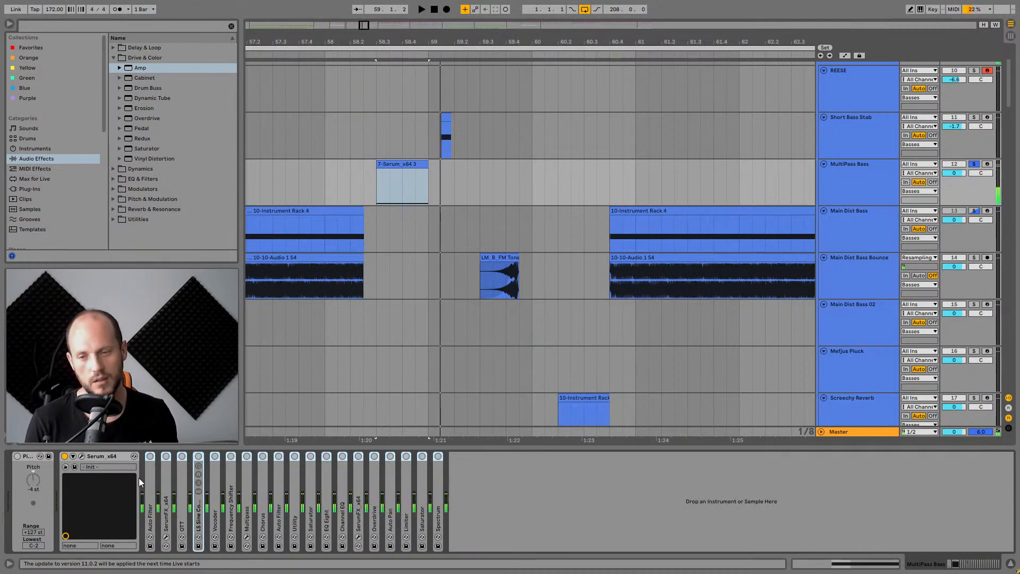
pyautogui.press('space')
pyautogui.press('0')
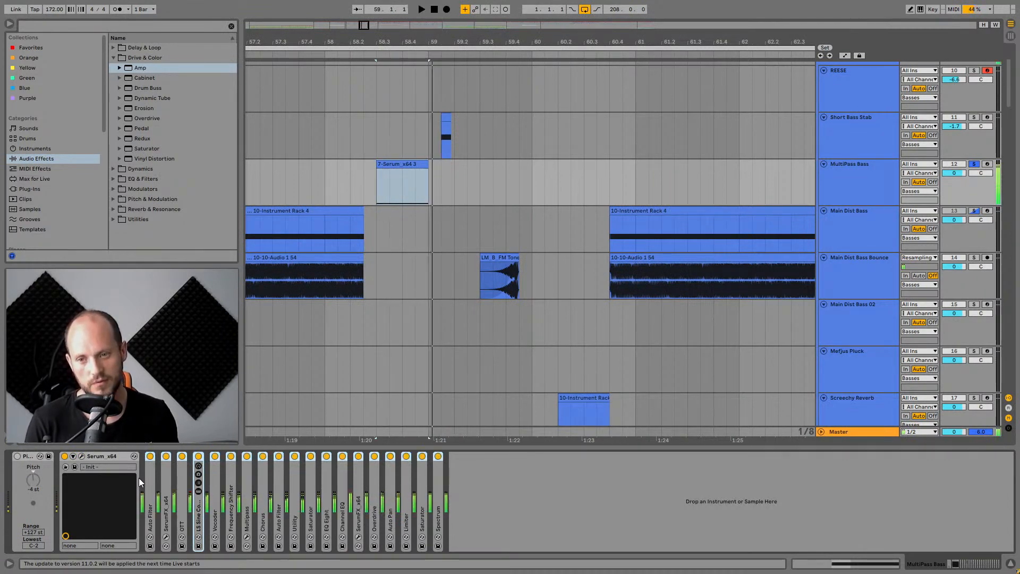
# Expand the LS Sine Compression rack and switch it on while playing.
pyautogui.doubleClick(199, 512)
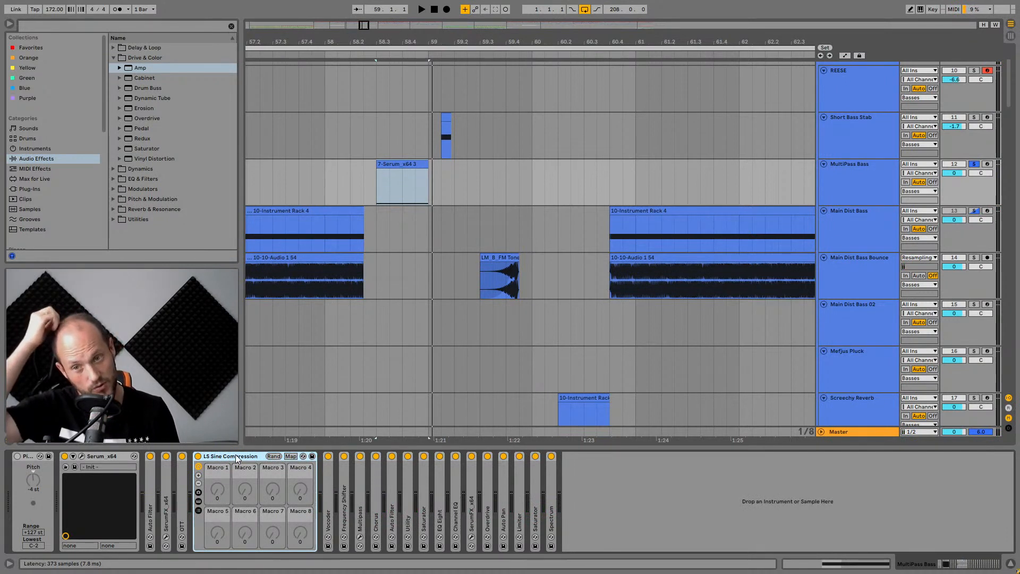
pyautogui.click(198, 456)
pyautogui.press('space')
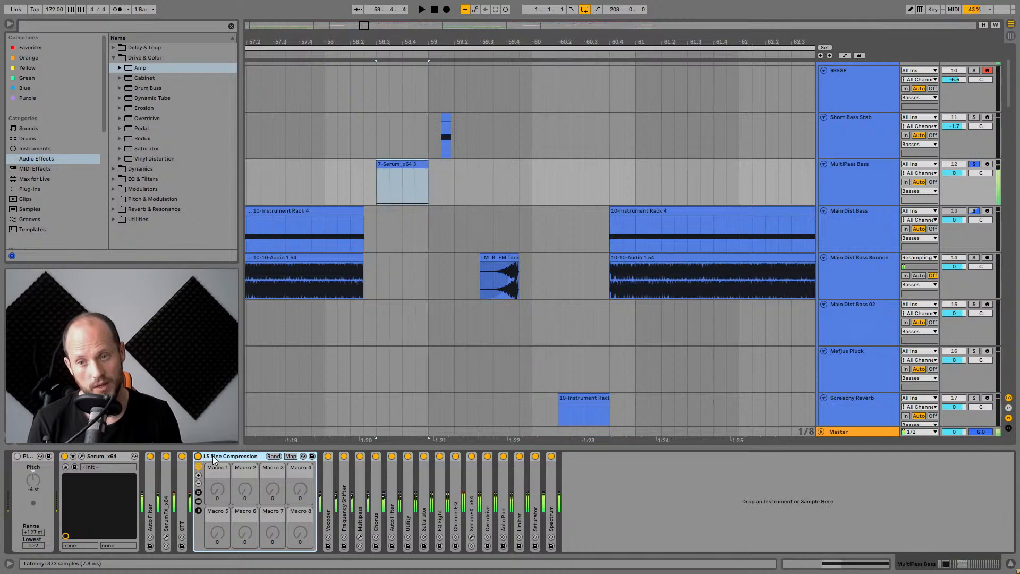
# Open the SerumFX window and move the disabled Chorus module further down the FX order.
pyautogui.doubleClick(166, 478)
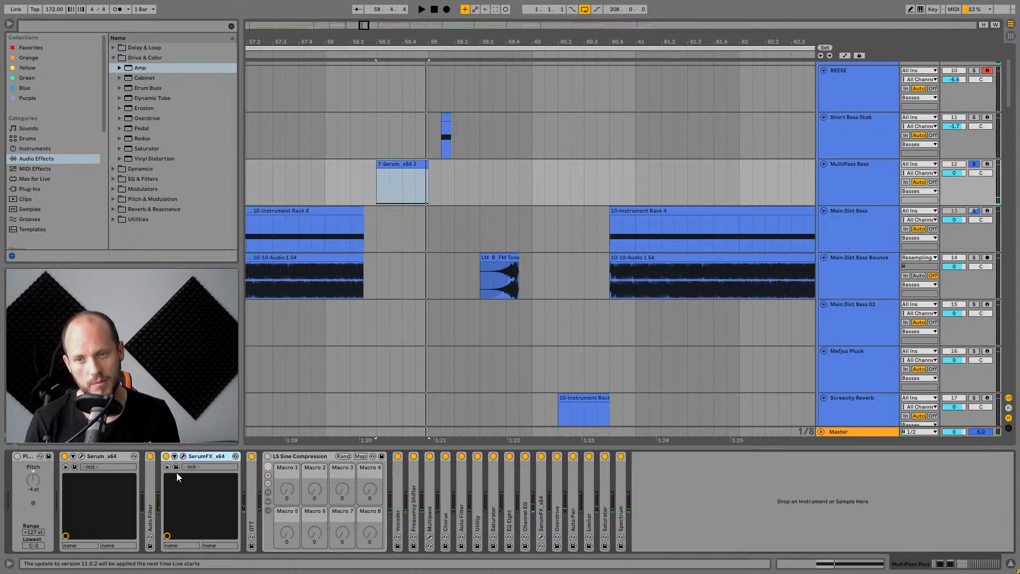
pyautogui.click(183, 456)
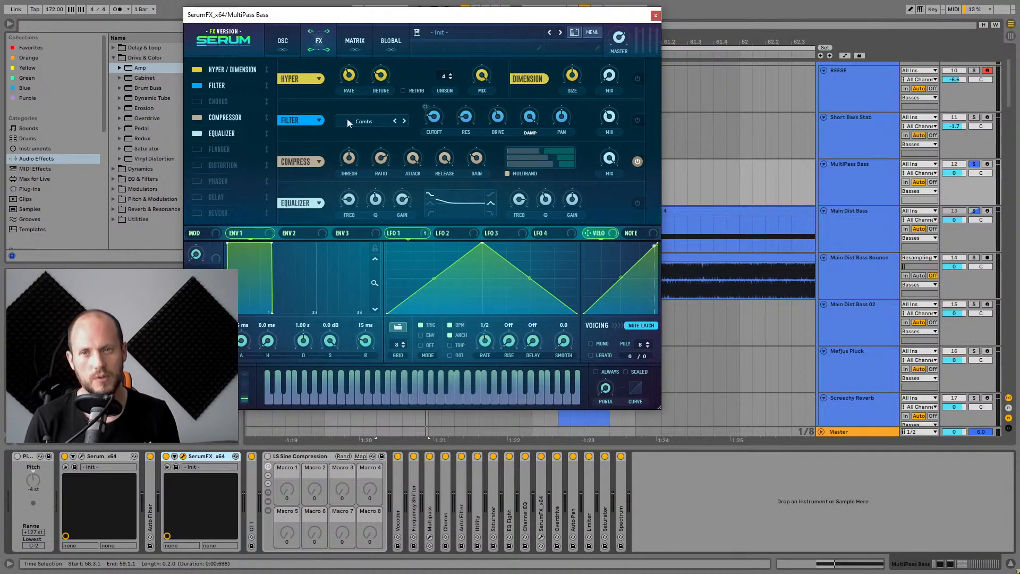
pyautogui.moveTo(225, 116); pyautogui.dragTo(224, 184)
pyautogui.press('space')
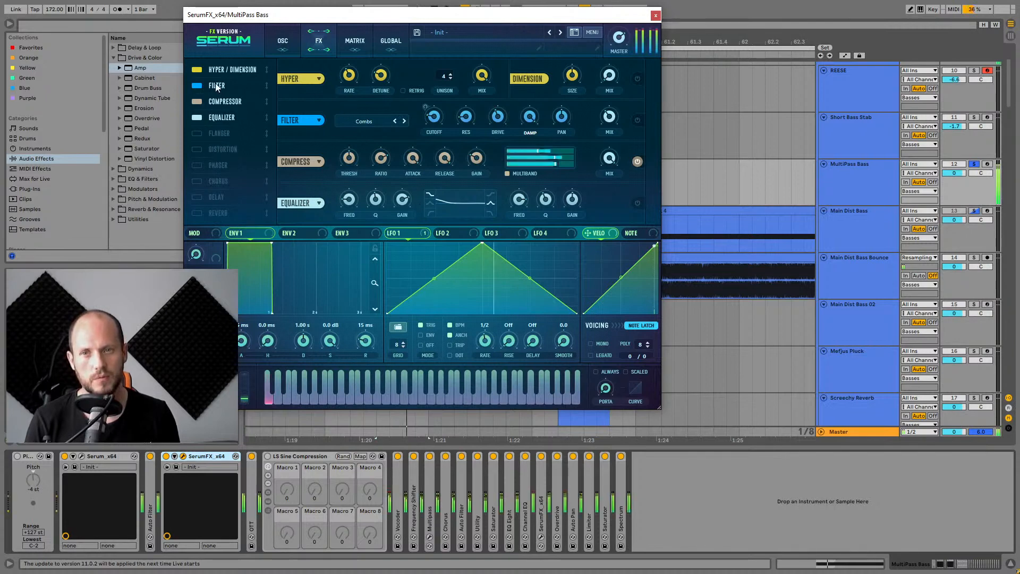
# Disable the Hyper/Dimension, Filter, Compressor and Equalizer modules in SerumFX.
pyautogui.click(197, 70)
pyautogui.click(197, 85)
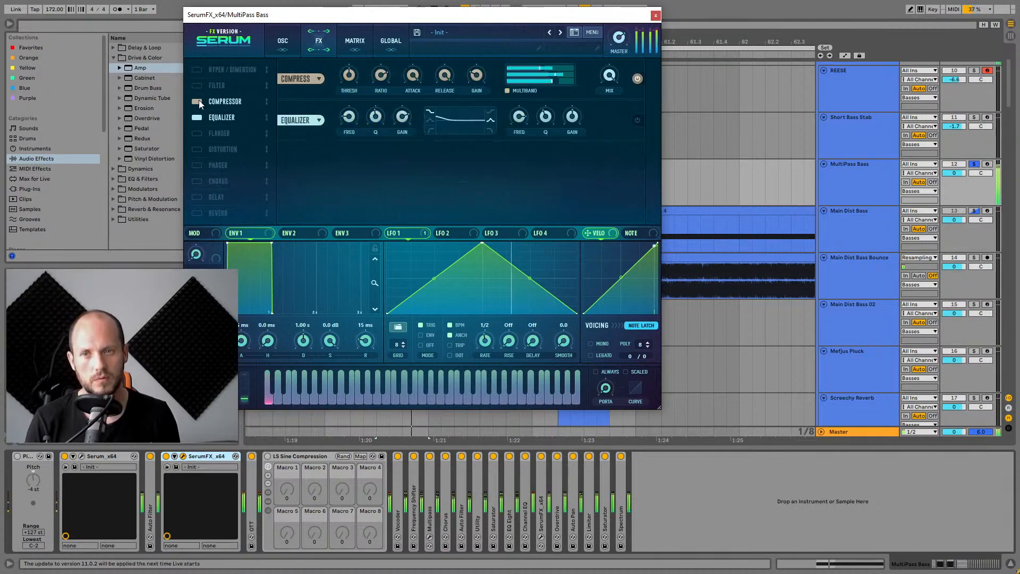
pyautogui.click(199, 101)
pyautogui.click(199, 117)
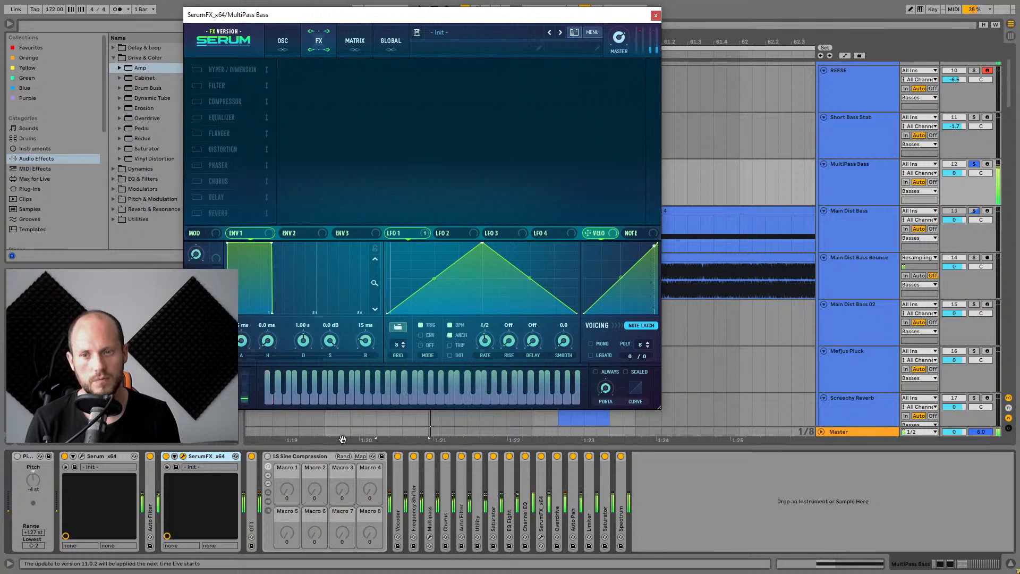
# Bypass the effect devices following the LS Sine Compression rack one by one along the chain.
pyautogui.click(414, 457)
pyautogui.click(397, 455)
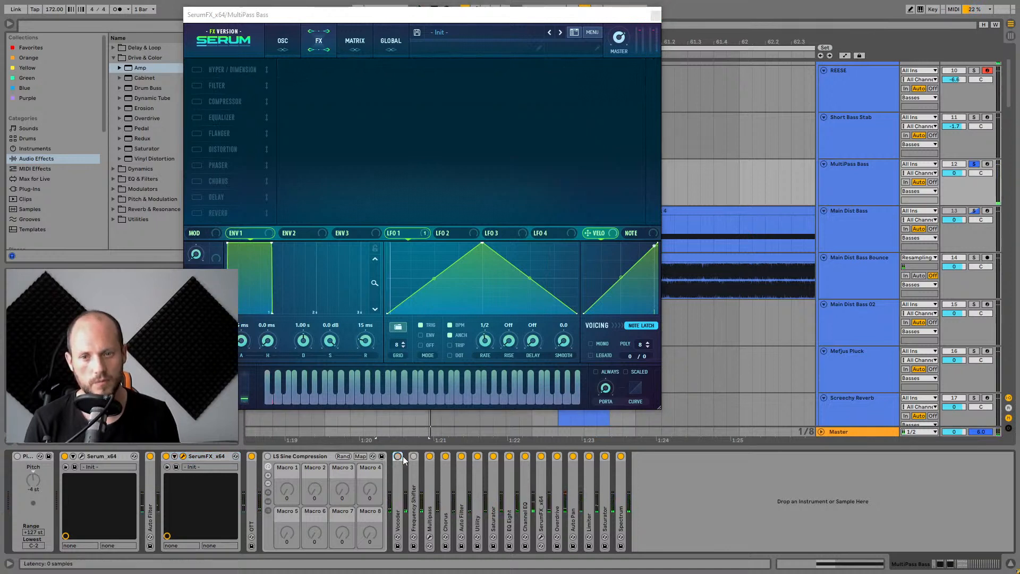
pyautogui.click(430, 456)
pyautogui.click(445, 456)
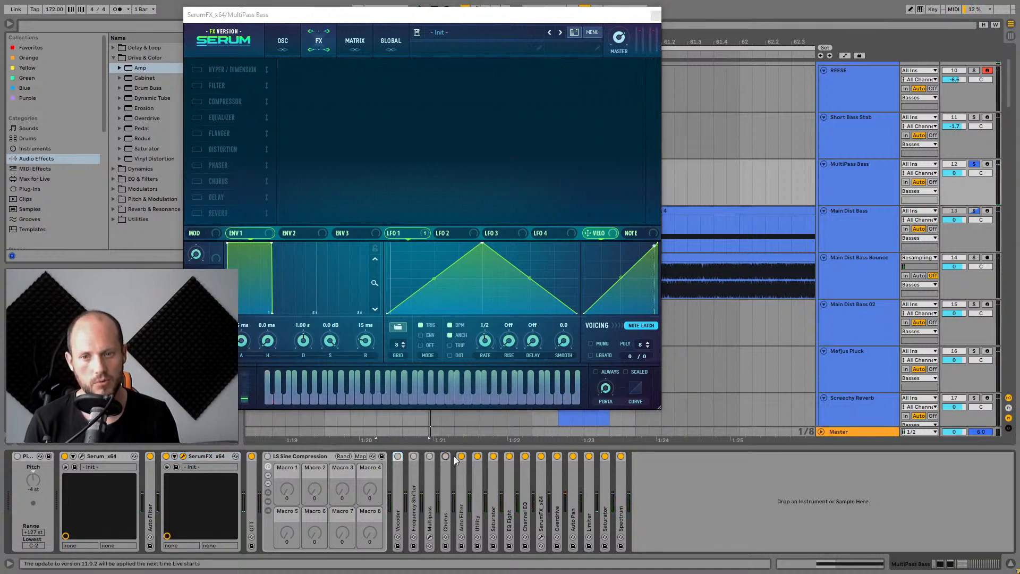
pyautogui.click(508, 456)
pyautogui.click(525, 456)
pyautogui.click(541, 456)
pyautogui.click(557, 457)
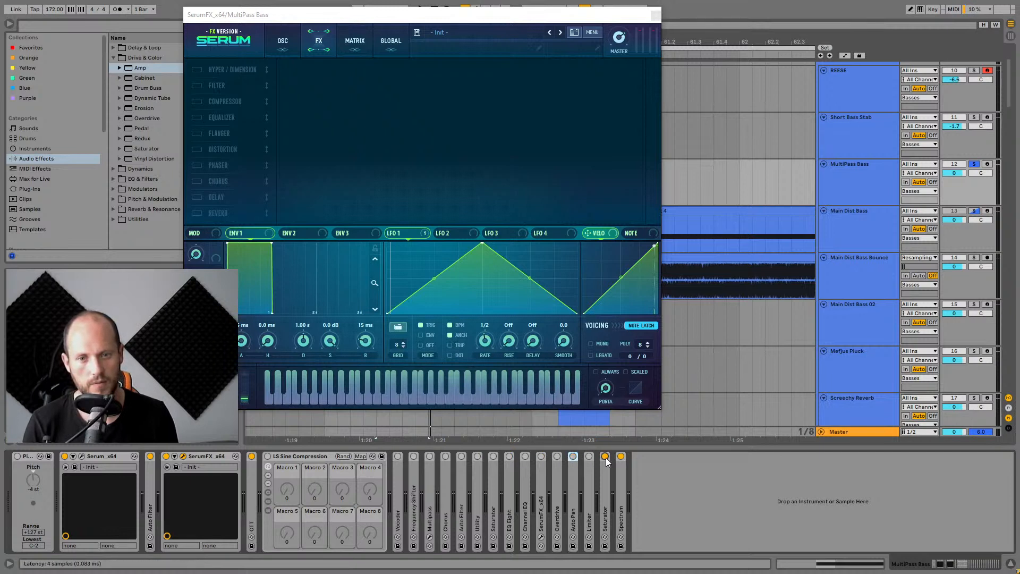
pyautogui.click(621, 456)
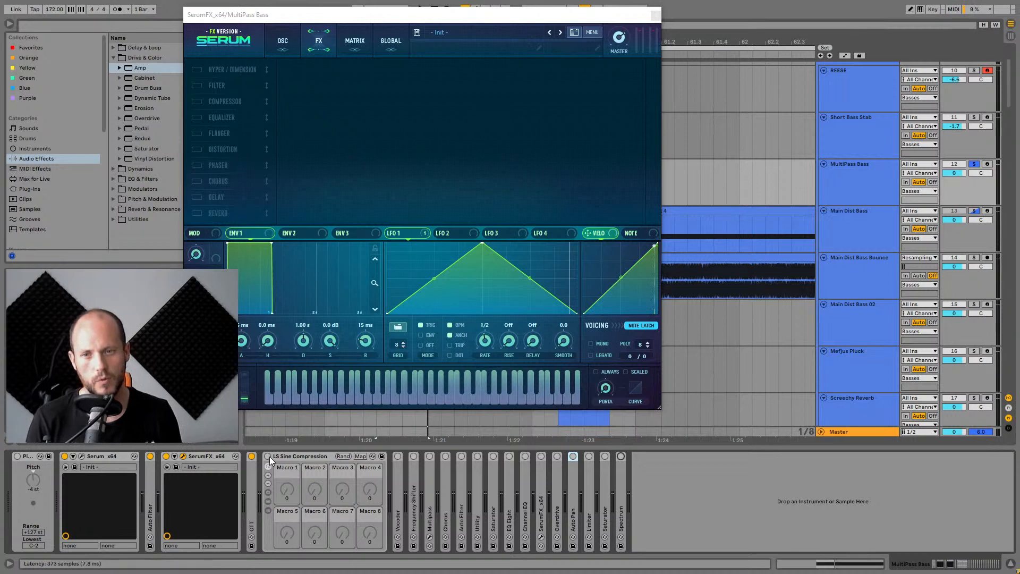
# Expand the Vocoder and Frequency Shifter devices to show their settings.
pyautogui.click(323, 458)
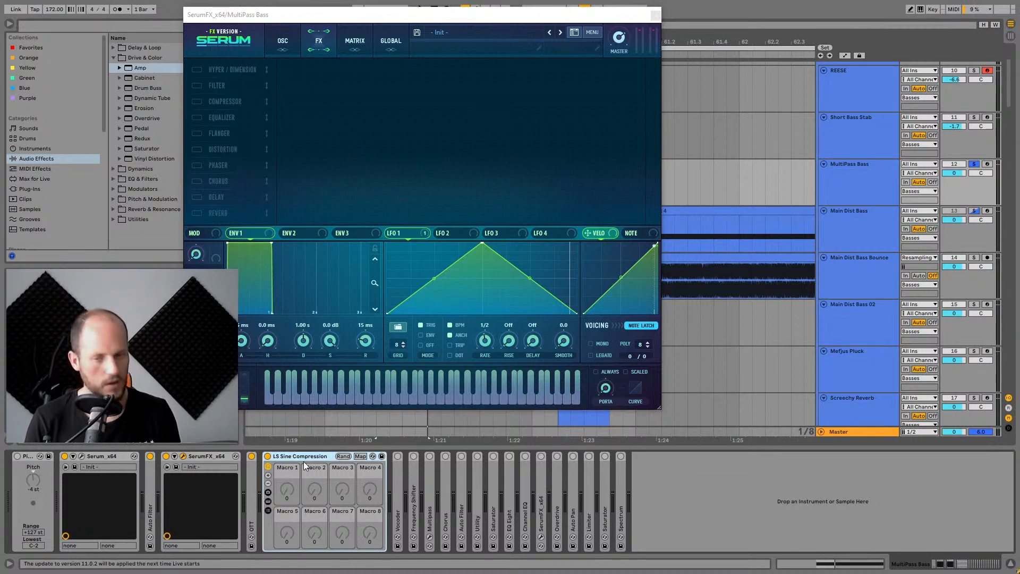
pyautogui.doubleClick(401, 458)
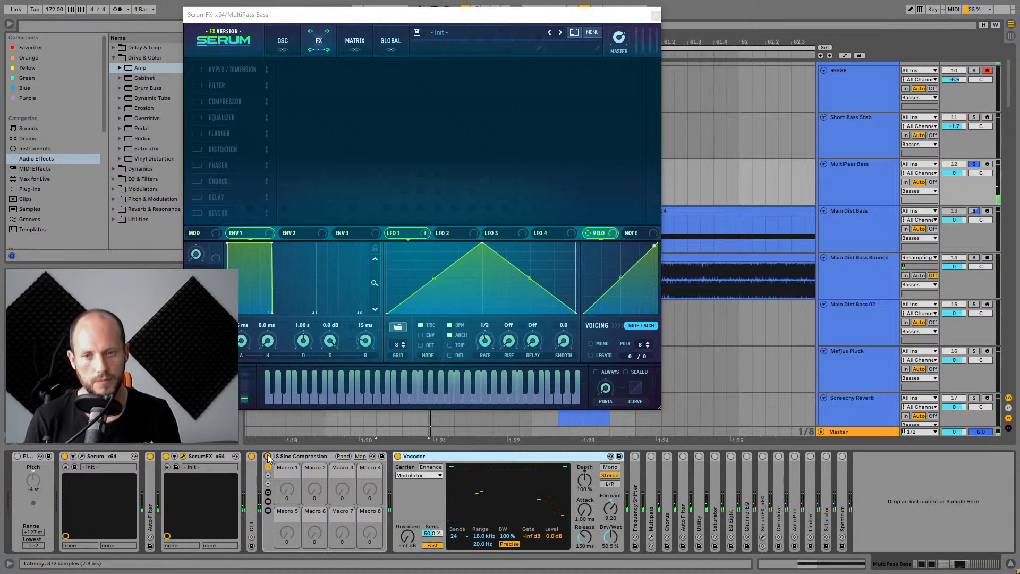
pyautogui.doubleClick(635, 467)
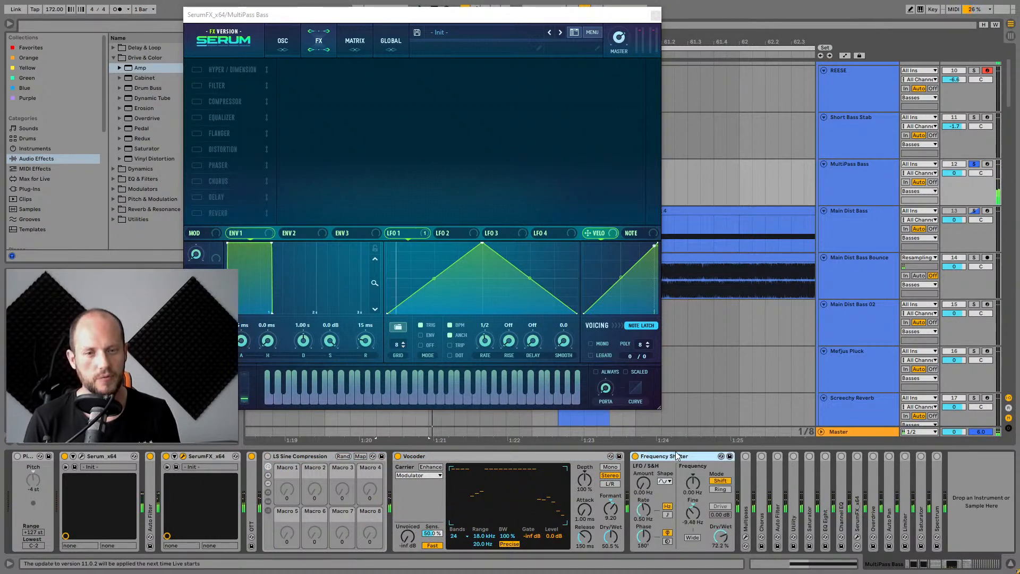
# Set the Frequency Shifter's Dry/Wet to about 73.8% during playback.
pyautogui.click(720, 537)
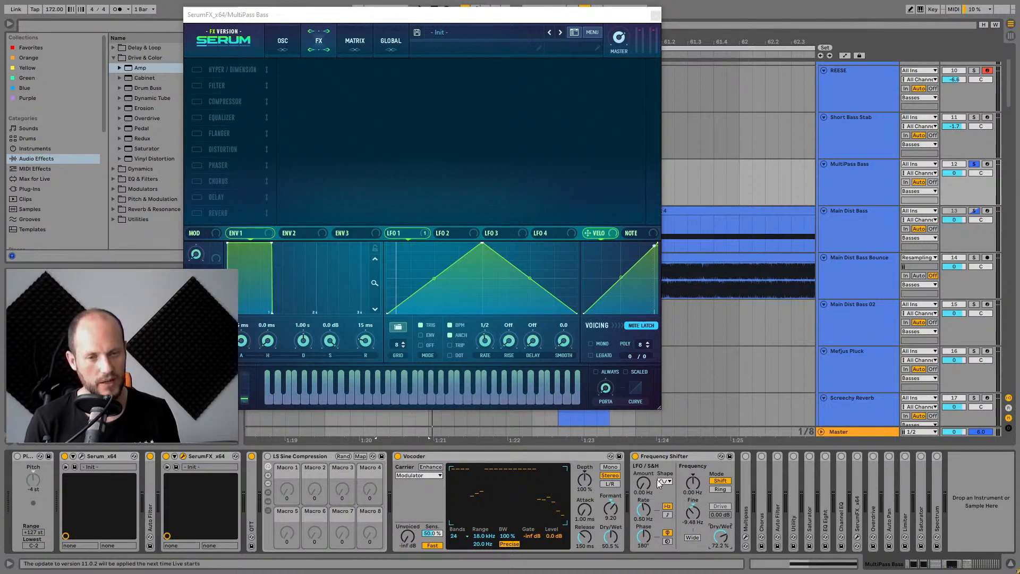
pyautogui.press('space')
pyautogui.moveTo(720, 537)
pyautogui.mouseDown()
pyautogui.moveTo(721, 558)
pyautogui.moveTo(721, 536)
pyautogui.mouseUp()
# Expand and re-enable the Multipass device, and expand the Chorus and Auto Filter devices.
pyautogui.doubleClick(747, 471)
pyautogui.click(745, 456)
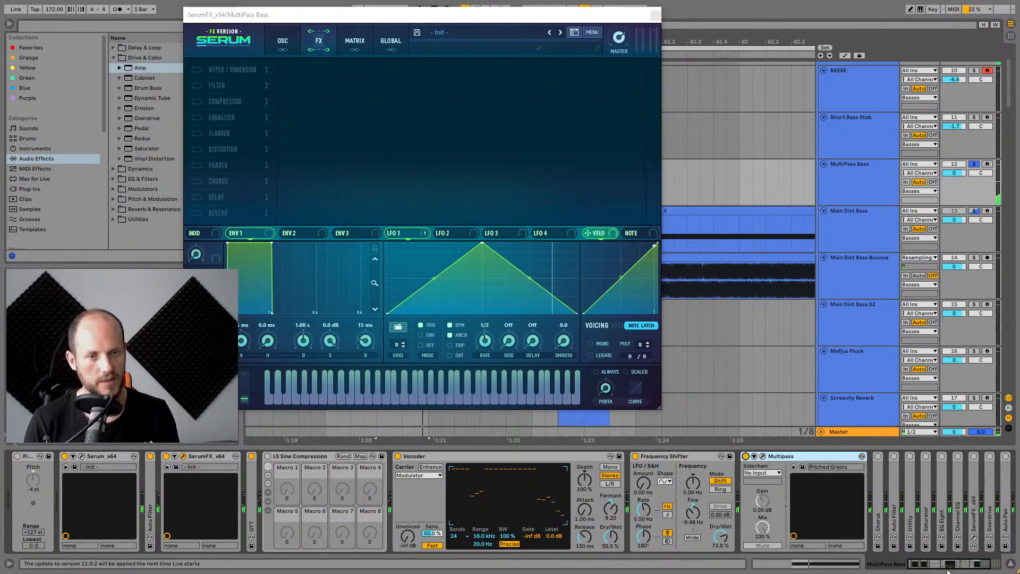
pyautogui.moveTo(955, 565); pyautogui.dragTo(976, 567)
pyautogui.press('space')
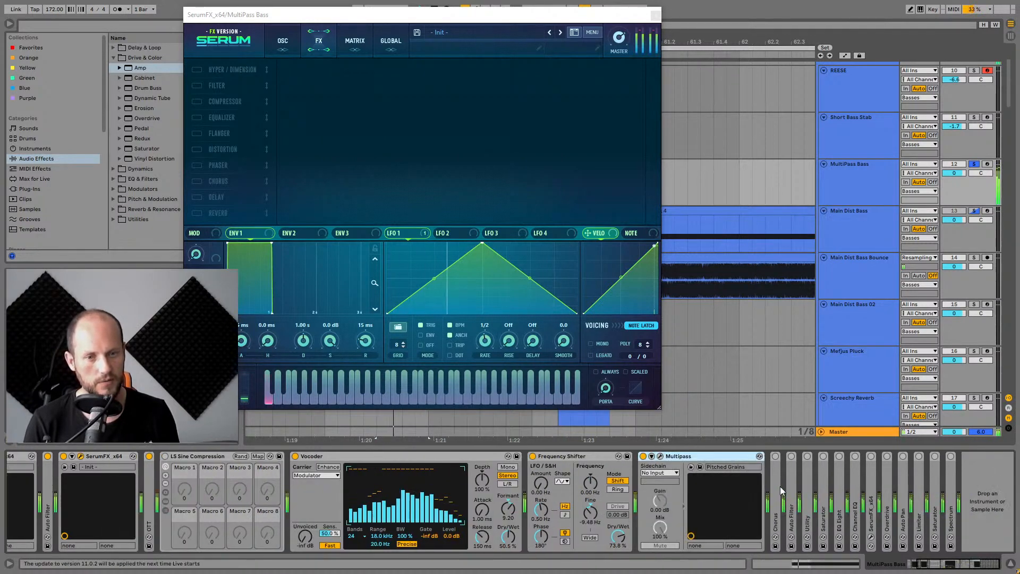
pyautogui.doubleClick(775, 470)
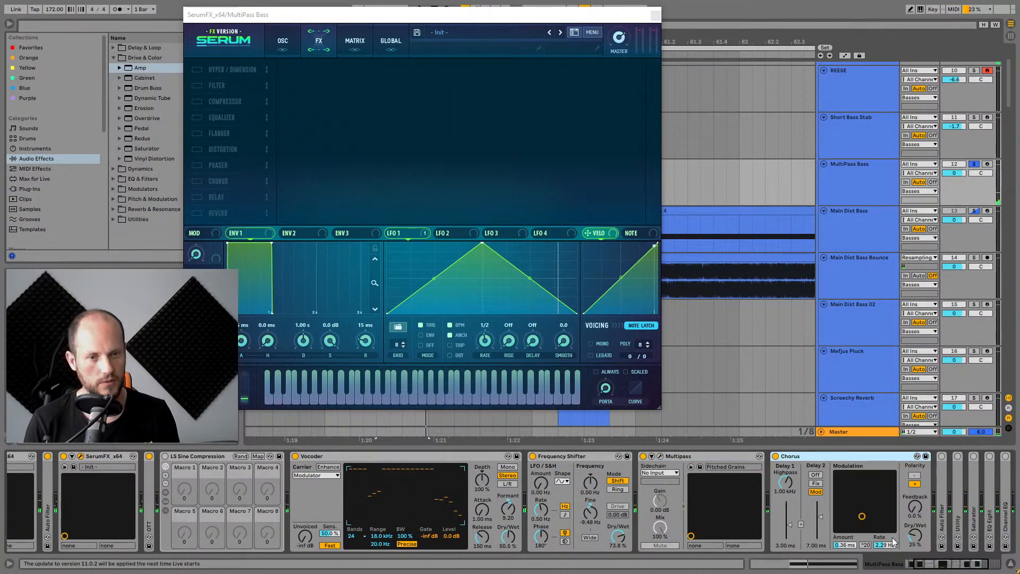
pyautogui.doubleClick(793, 502)
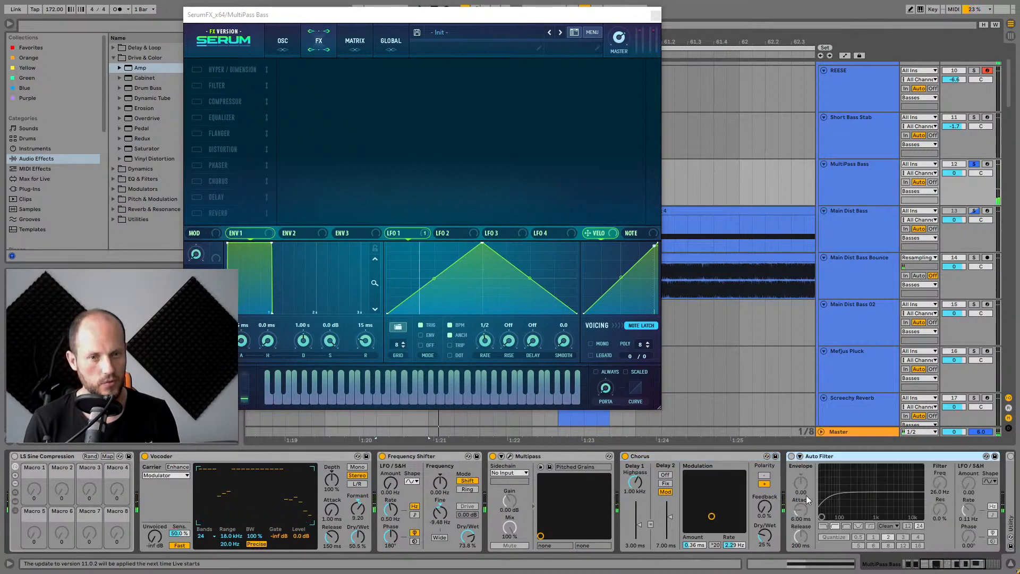
# Expand the Utility and Saturator devices further along the MultiPass Bass chain.
pyautogui.moveTo(950, 565); pyautogui.dragTo(969, 566)
pyautogui.click(588, 456)
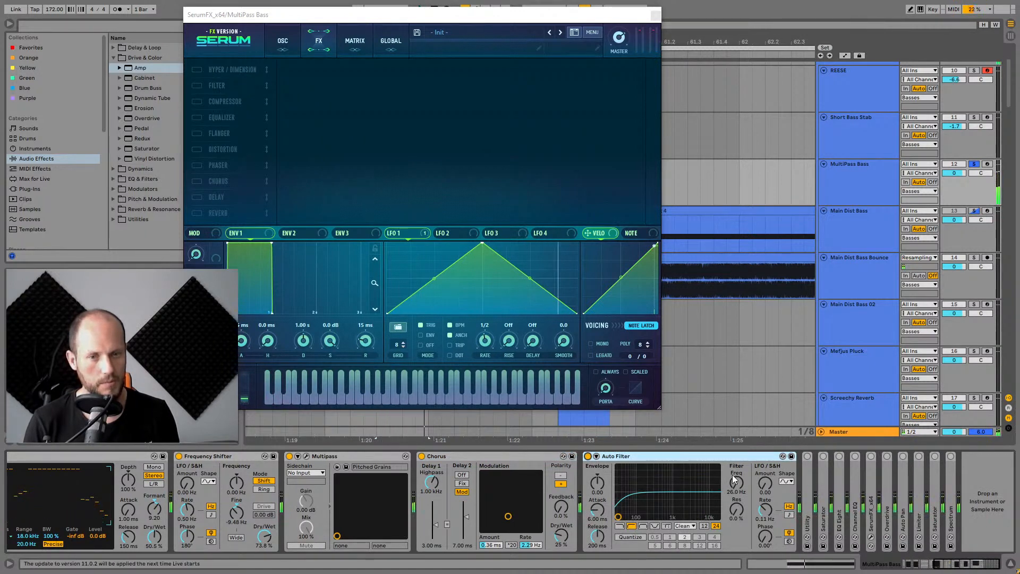
pyautogui.doubleClick(805, 483)
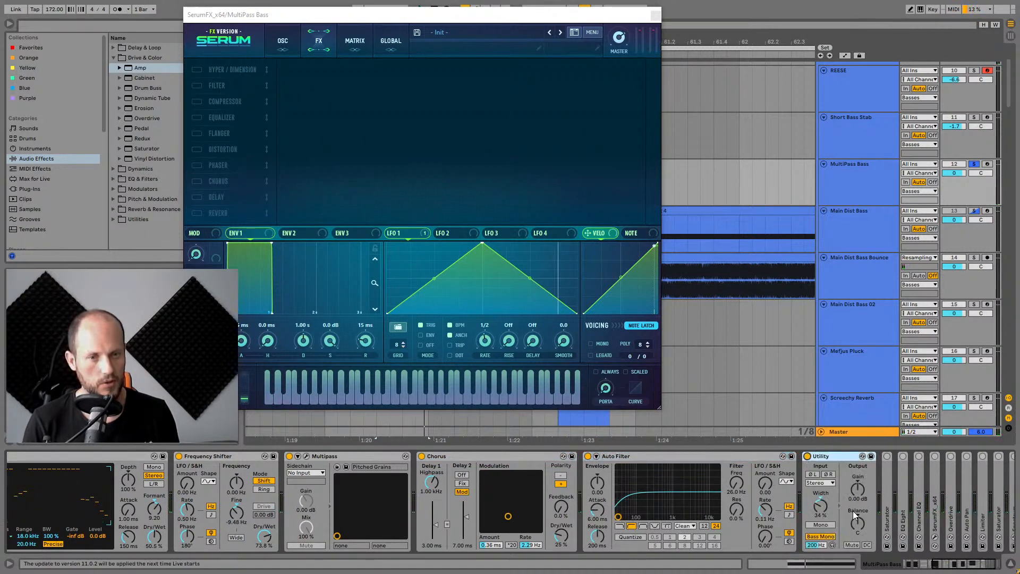
pyautogui.scroll(-2, 894, 546)
pyautogui.doubleClick(822, 478)
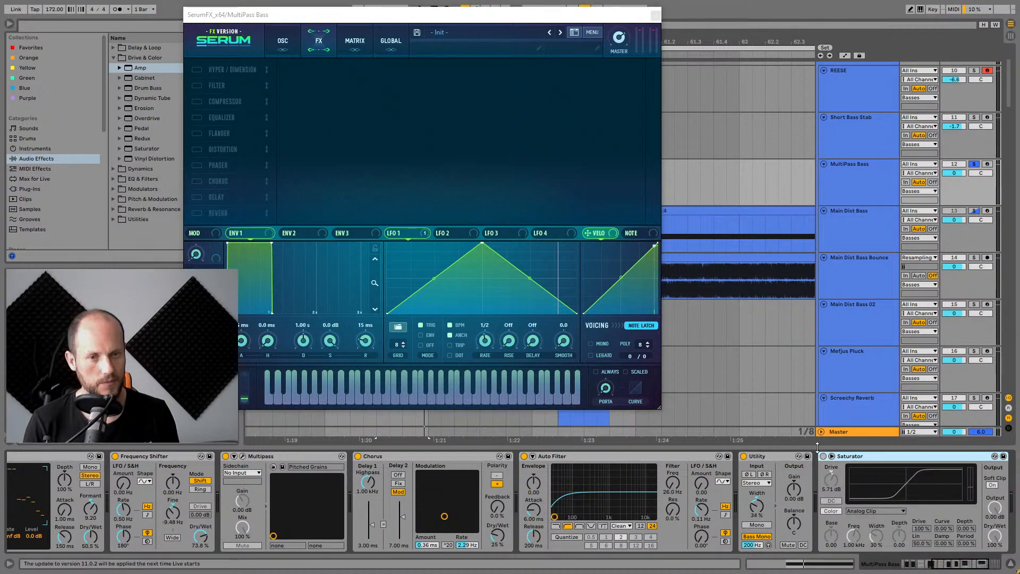
# Expand the EQ Eight and Channel EQ devices while auditioning the track.
pyautogui.press('space')
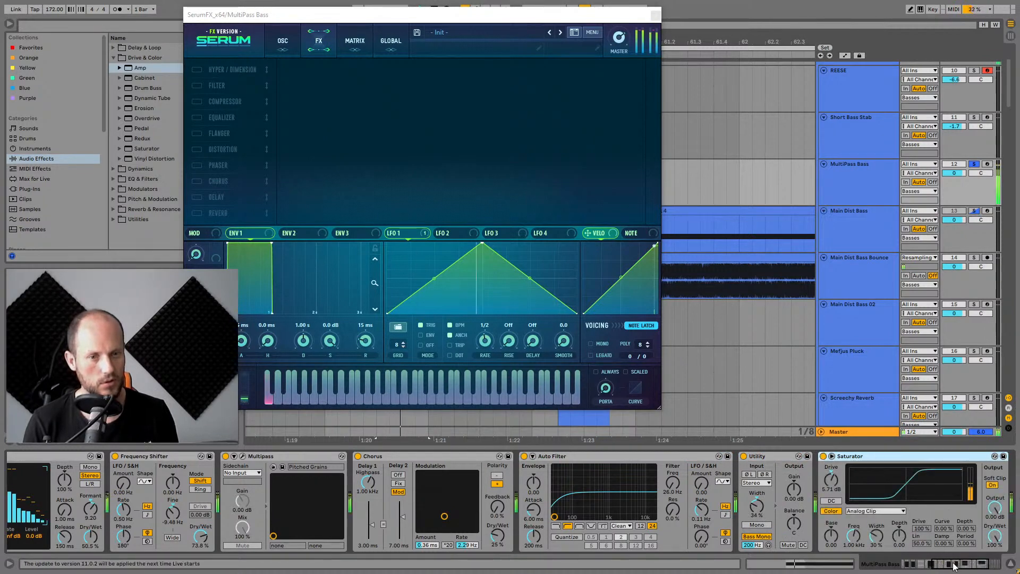
pyautogui.moveTo(952, 564); pyautogui.dragTo(967, 564)
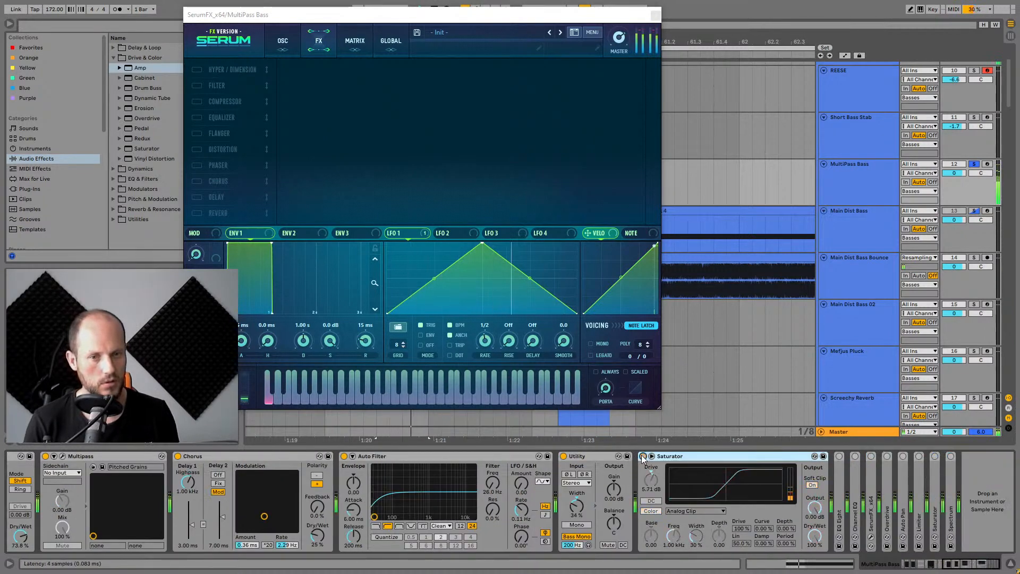
pyautogui.doubleClick(840, 473)
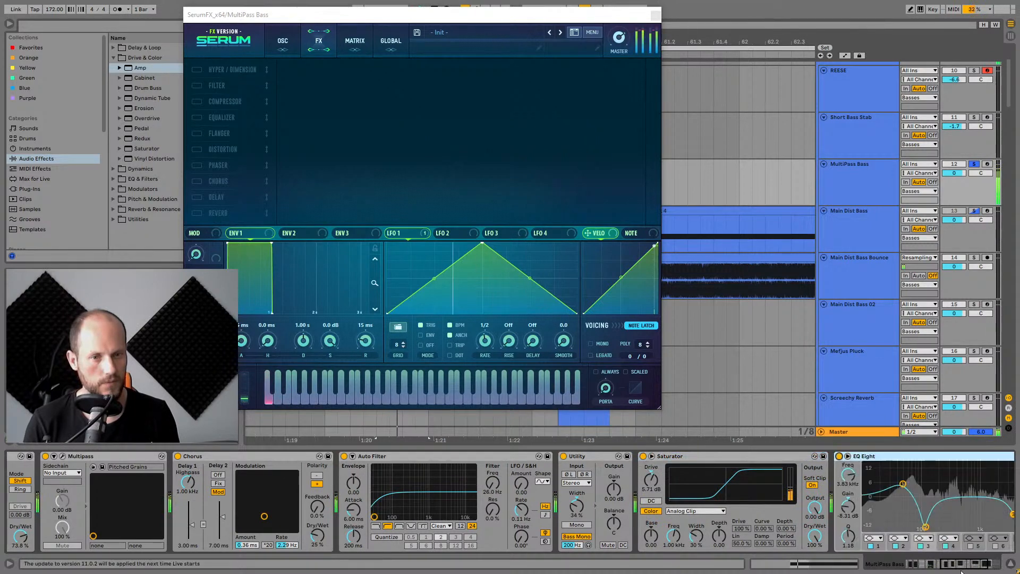
pyautogui.press('space')
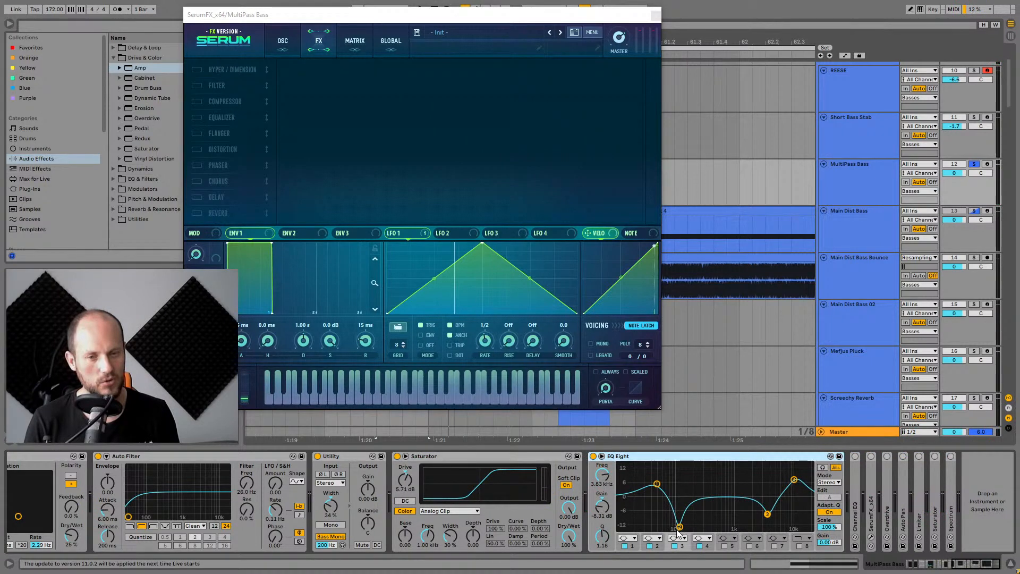
pyautogui.doubleClick(853, 477)
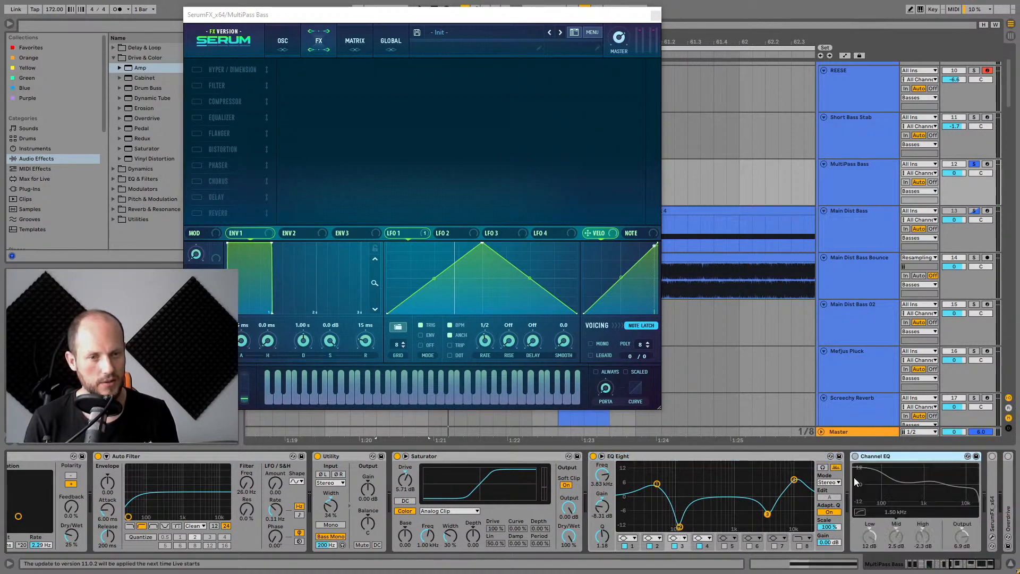
# Expand the SerumFX device and open and close its plugin window.
pyautogui.click(944, 569)
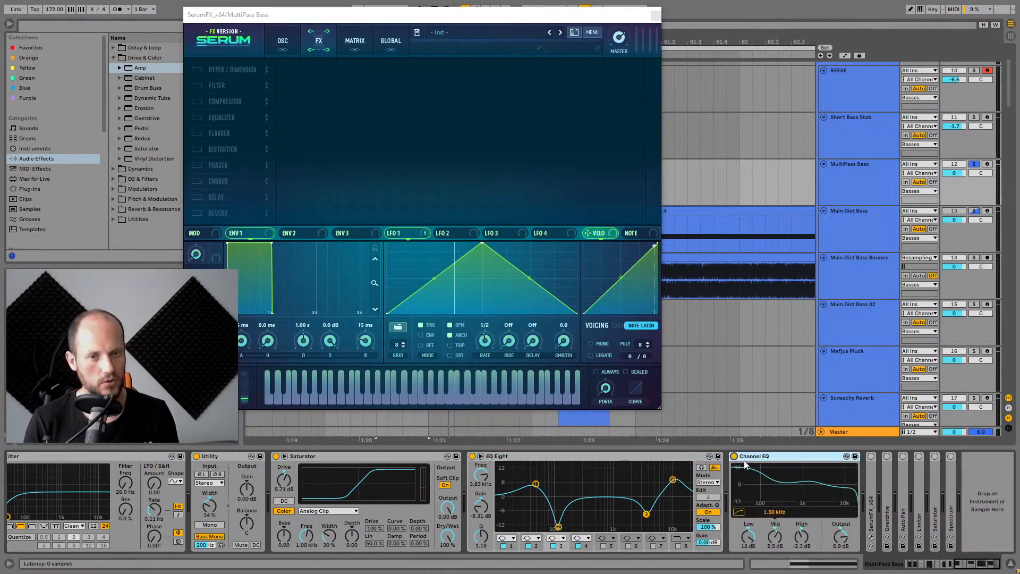
pyautogui.doubleClick(875, 461)
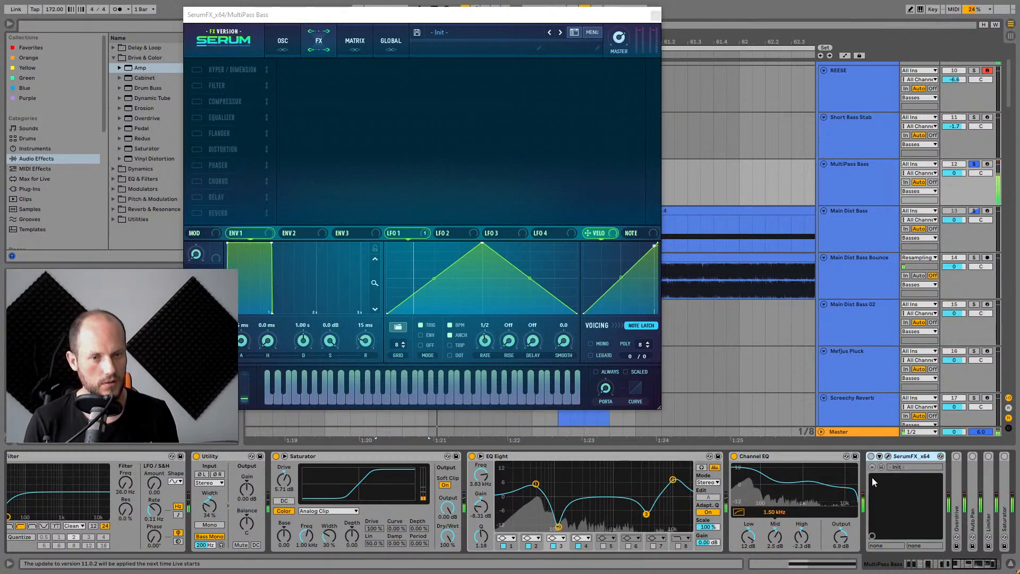
pyautogui.click(887, 455)
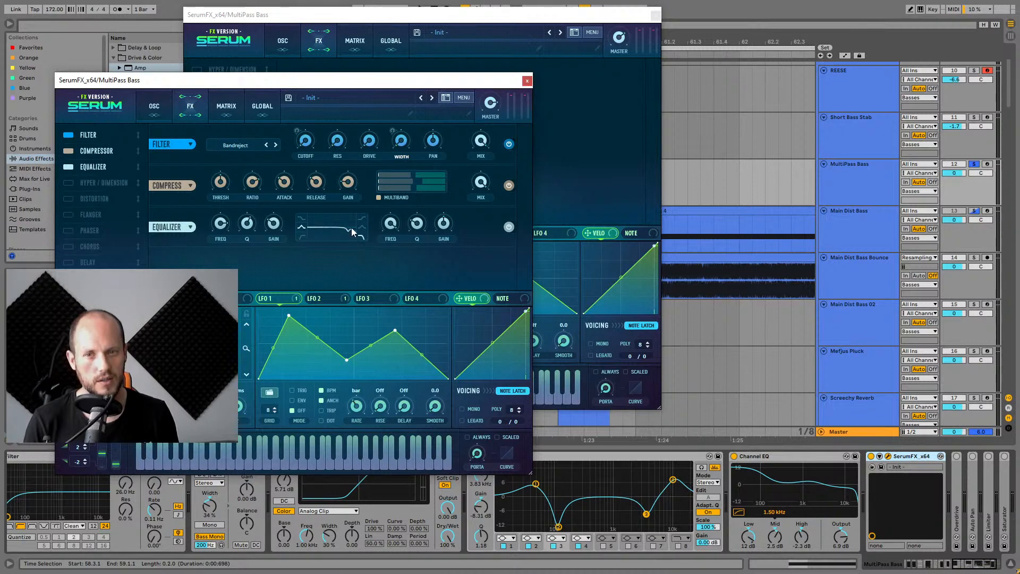
pyautogui.click(527, 82)
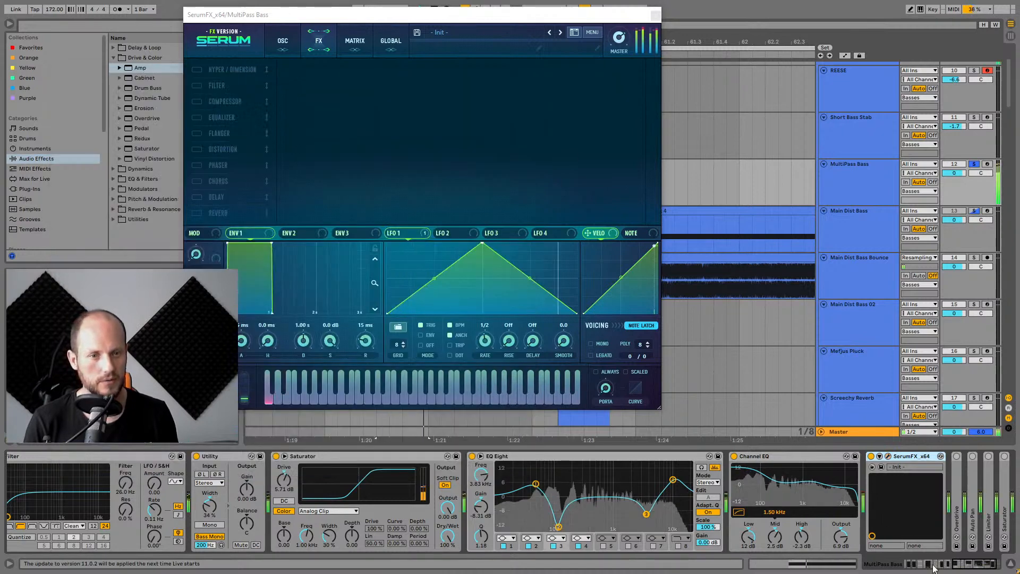
# Expand the Overdrive and Auto Pan devices during playback.
pyautogui.hscroll(2, 830, 482)
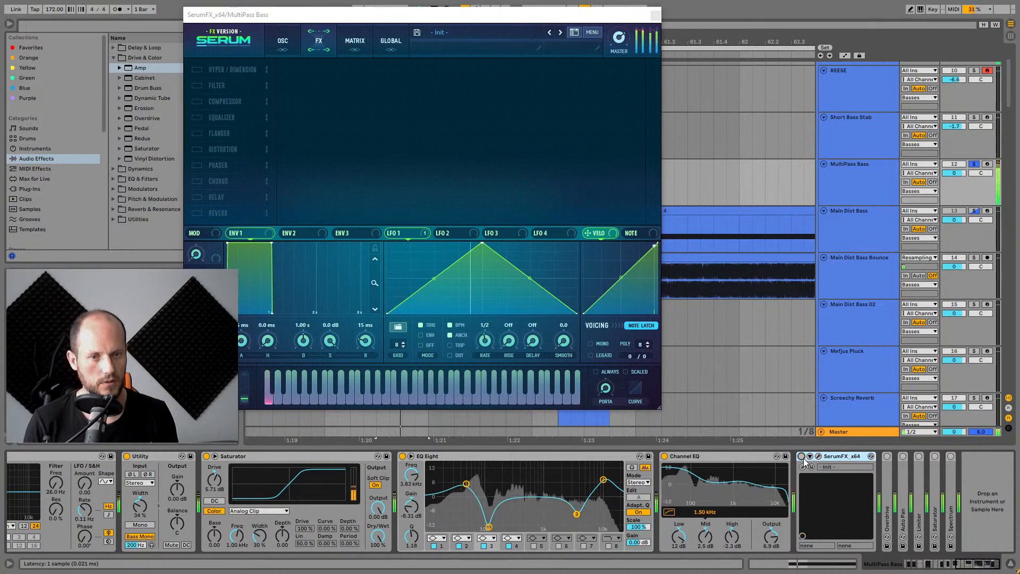
pyautogui.doubleClick(888, 475)
pyautogui.click(968, 567)
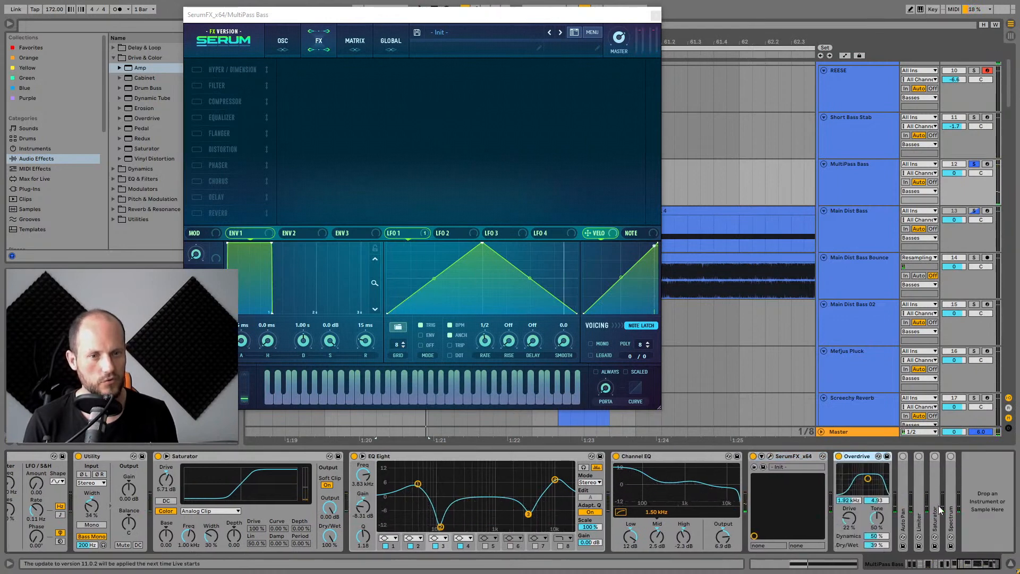
pyautogui.doubleClick(903, 475)
pyautogui.press('space')
pyautogui.click(902, 456)
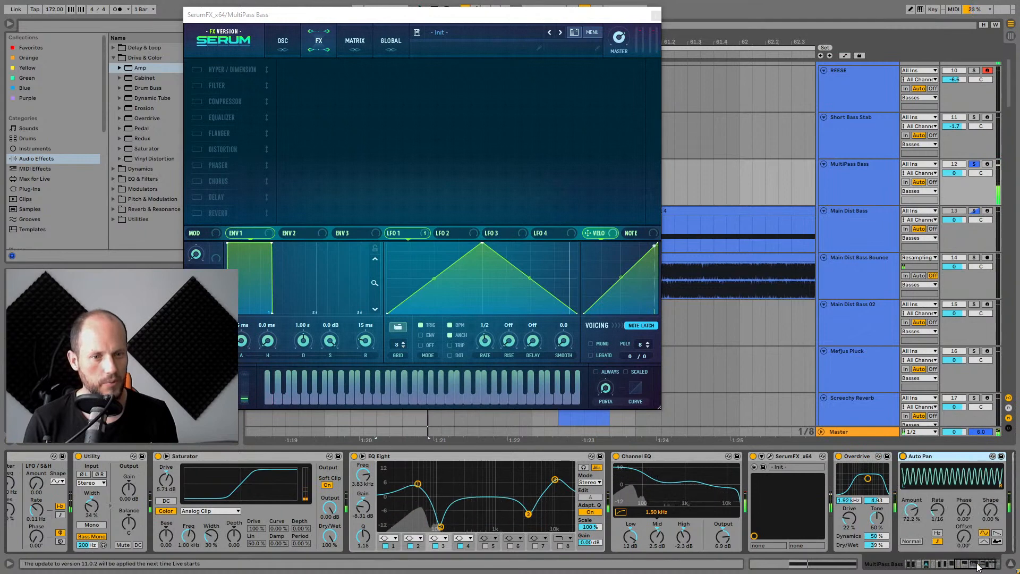
# Expand the final Saturator and Spectrum devices at the end of the chain and stop playback.
pyautogui.click(995, 564)
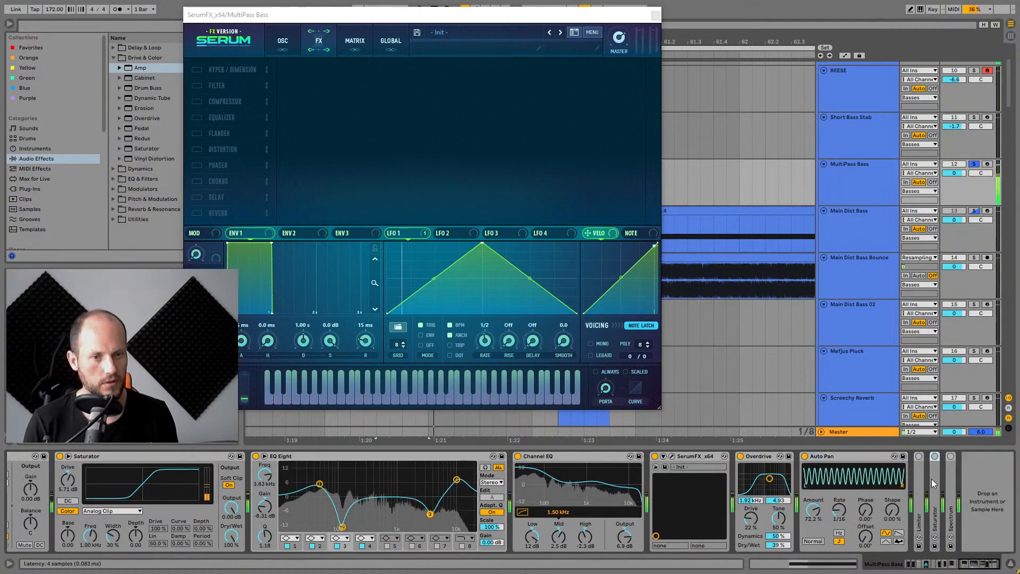
pyautogui.doubleClick(932, 479)
pyautogui.click(967, 568)
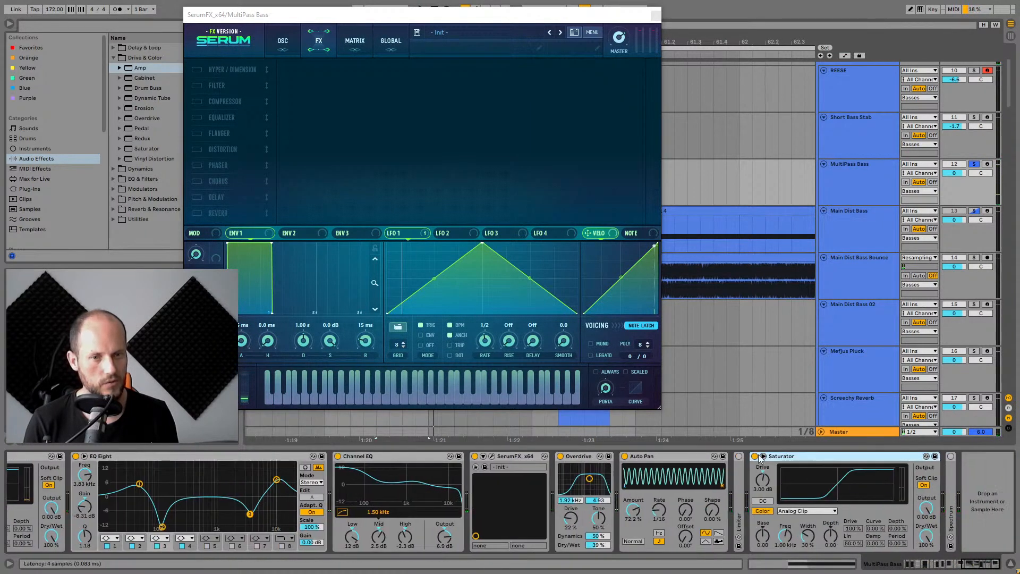
pyautogui.doubleClick(950, 481)
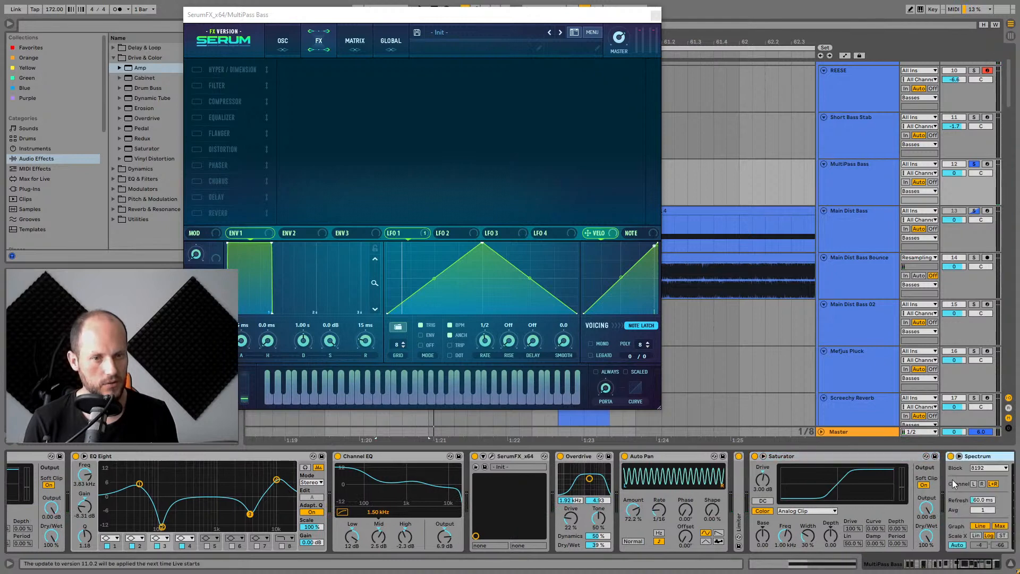
pyautogui.click(977, 567)
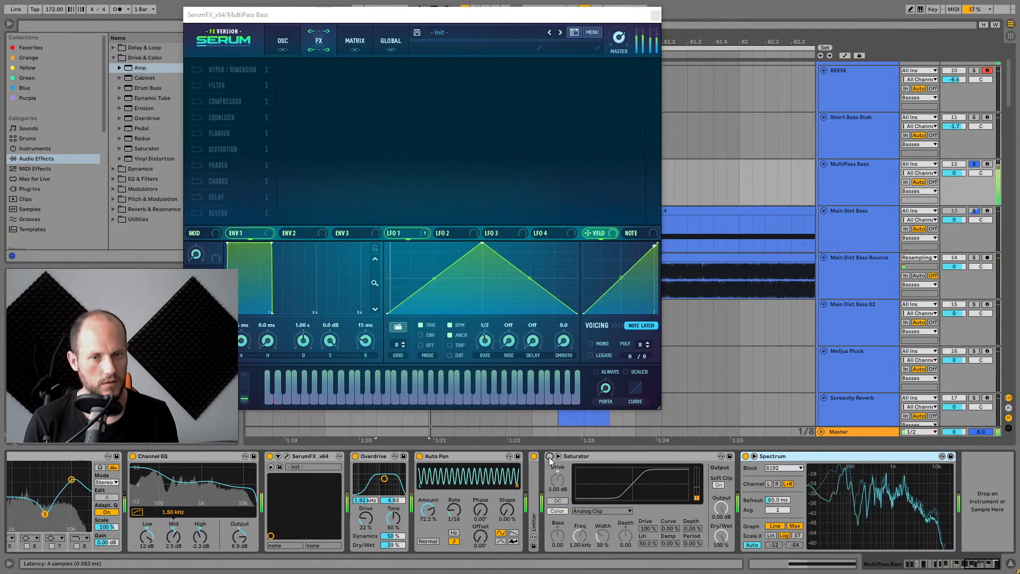
pyautogui.click(583, 457)
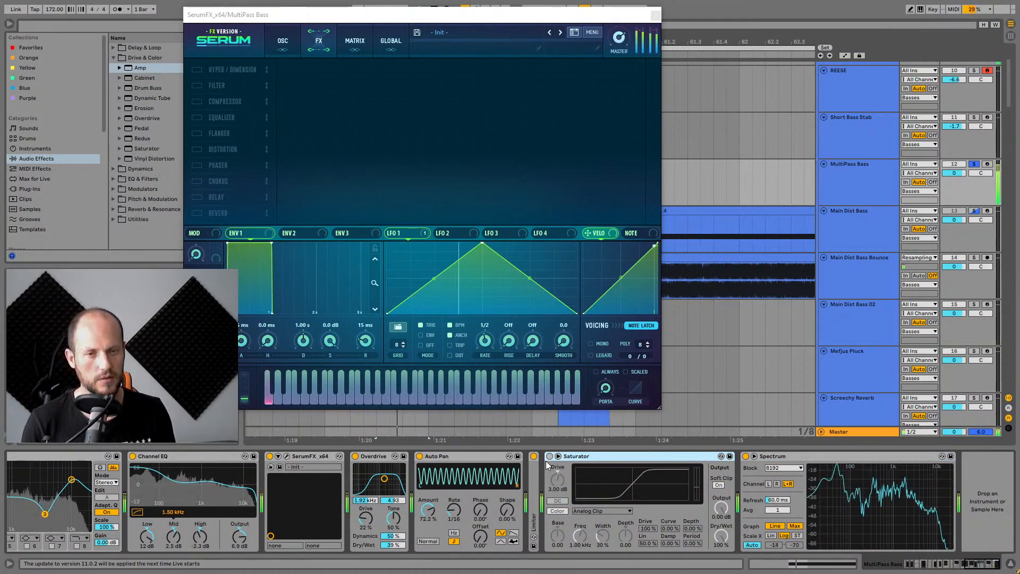
pyautogui.press('space')
# Close the Serum window and start arrangement playback from the MultiPass Bass section.
pyautogui.click(657, 17)
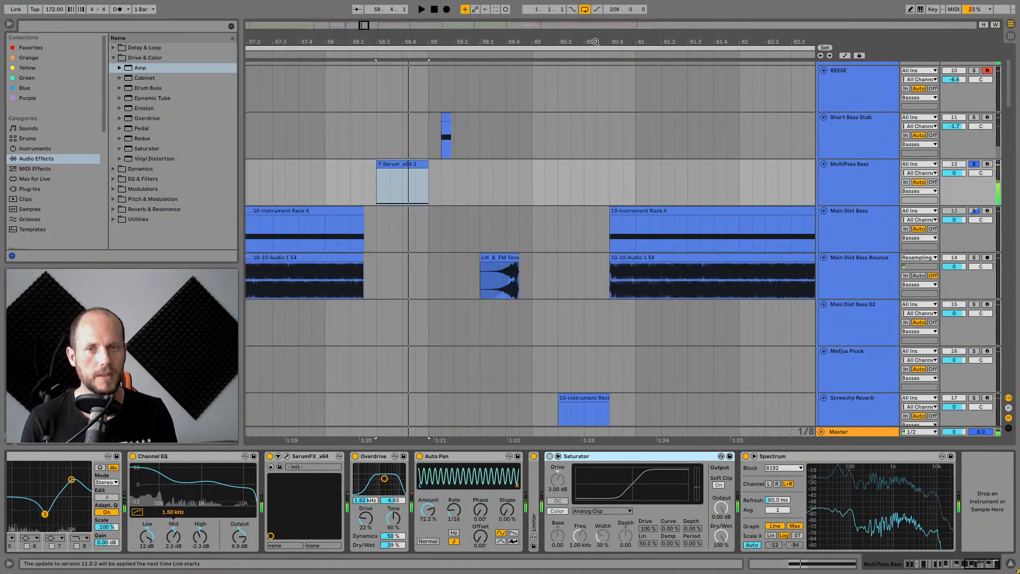
pyautogui.moveTo(410, 41); pyautogui.dragTo(409, 16)
pyautogui.click(452, 180)
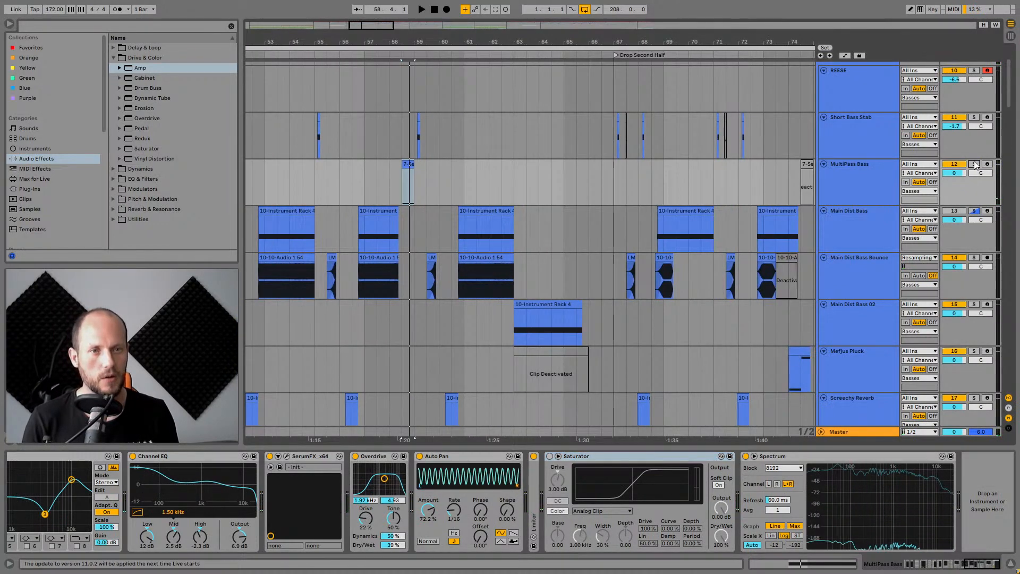
pyautogui.press('space')
# Solo the Main Dist Bass 02 track and show its device chain.
pyautogui.scroll(-5, 478, 176)
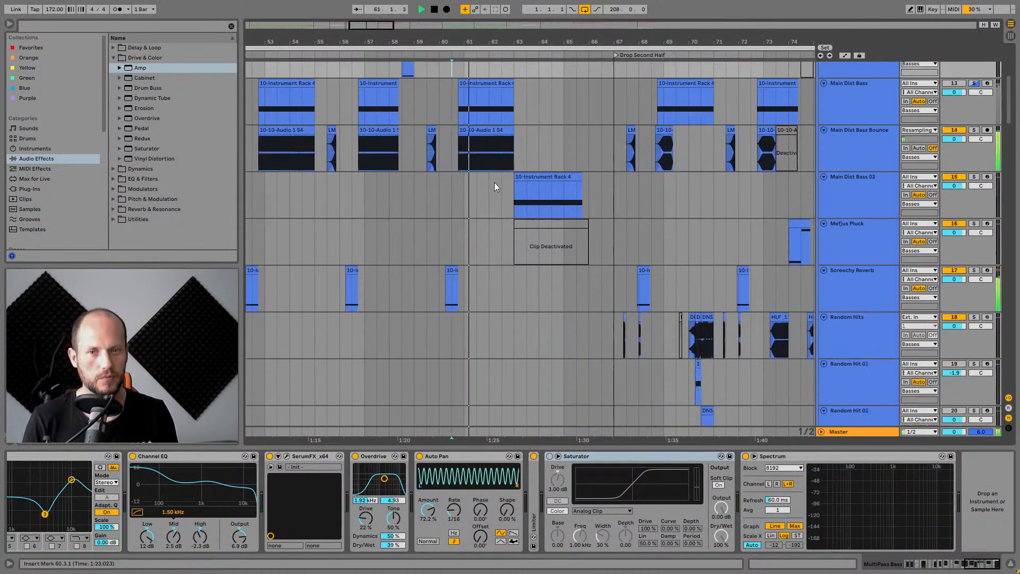
pyautogui.scroll(2, 494, 173)
pyautogui.scroll(1, 512, 179)
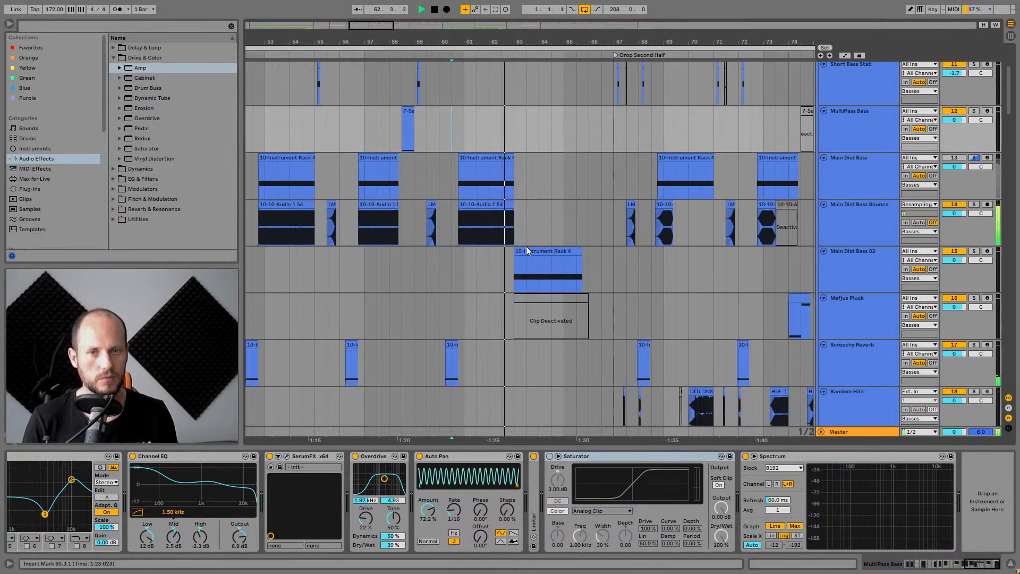
pyautogui.click(526, 249)
pyautogui.click(881, 270)
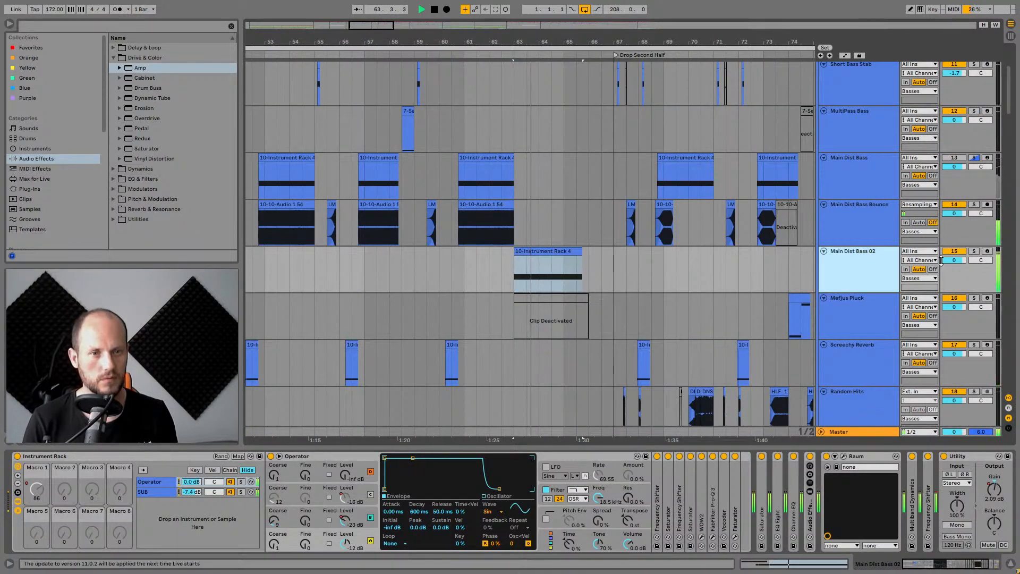
pyautogui.click(973, 251)
pyautogui.click(874, 256)
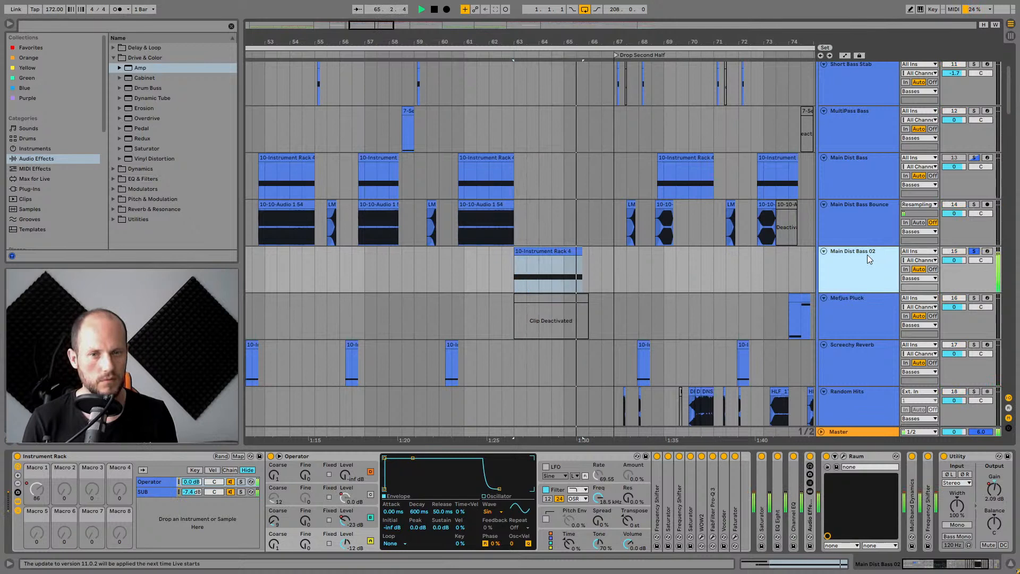
# Compare the clips and device chains of the Main Dist Bass and Main Dist Bass 02 tracks while playing.
pyautogui.press('space')
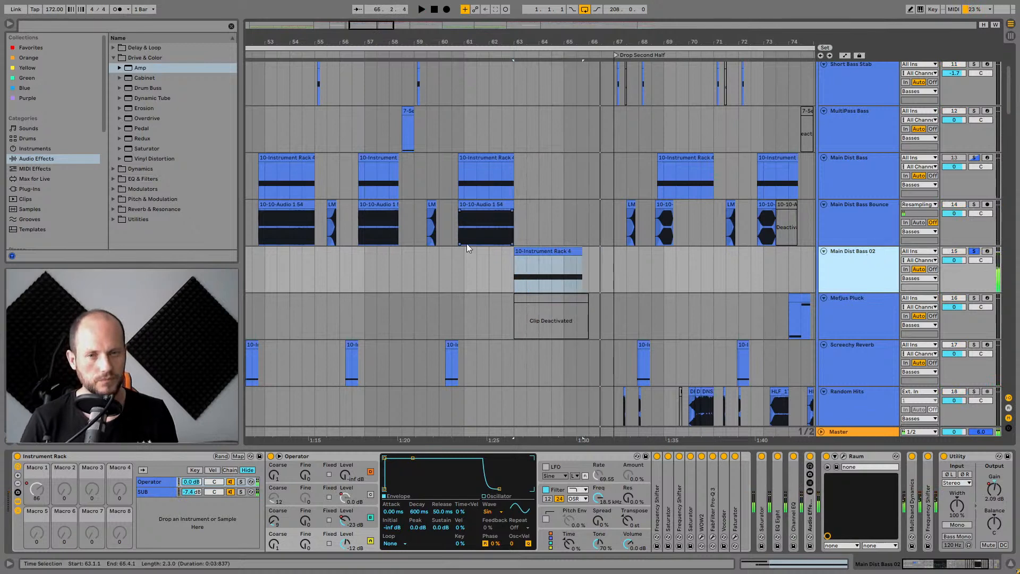
pyautogui.click(521, 250)
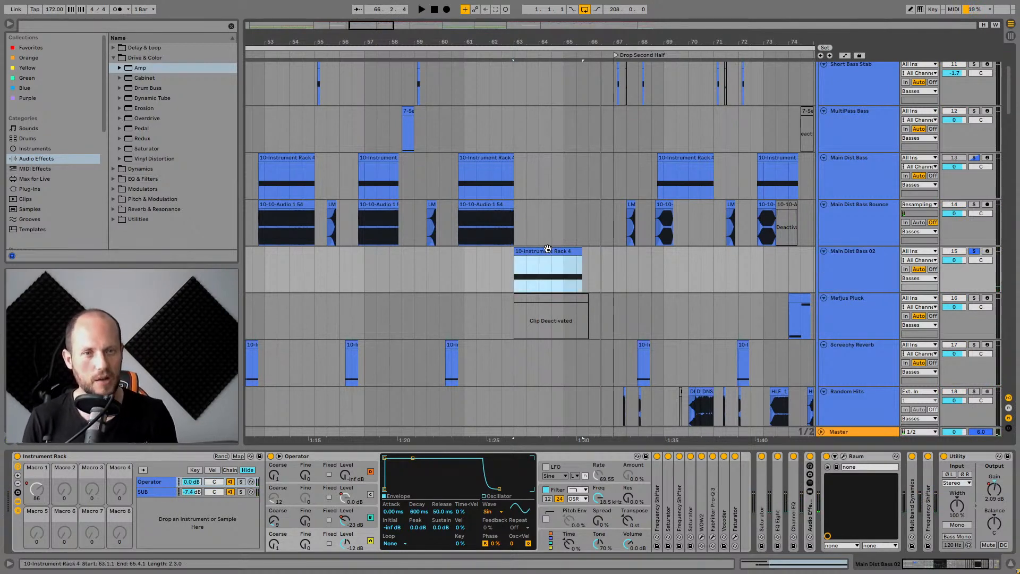
pyautogui.click(881, 183)
pyautogui.click(498, 163)
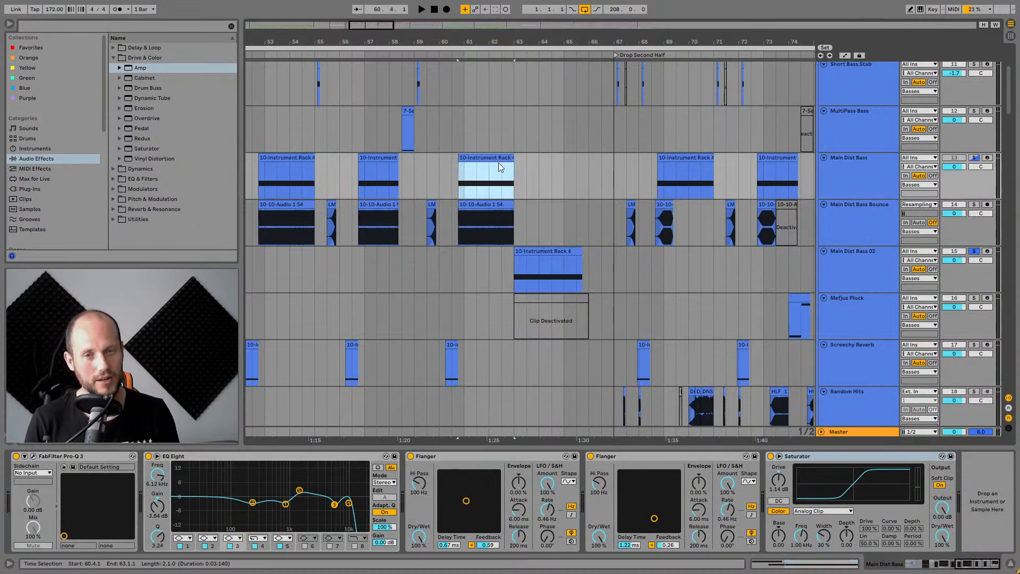
pyautogui.click(867, 173)
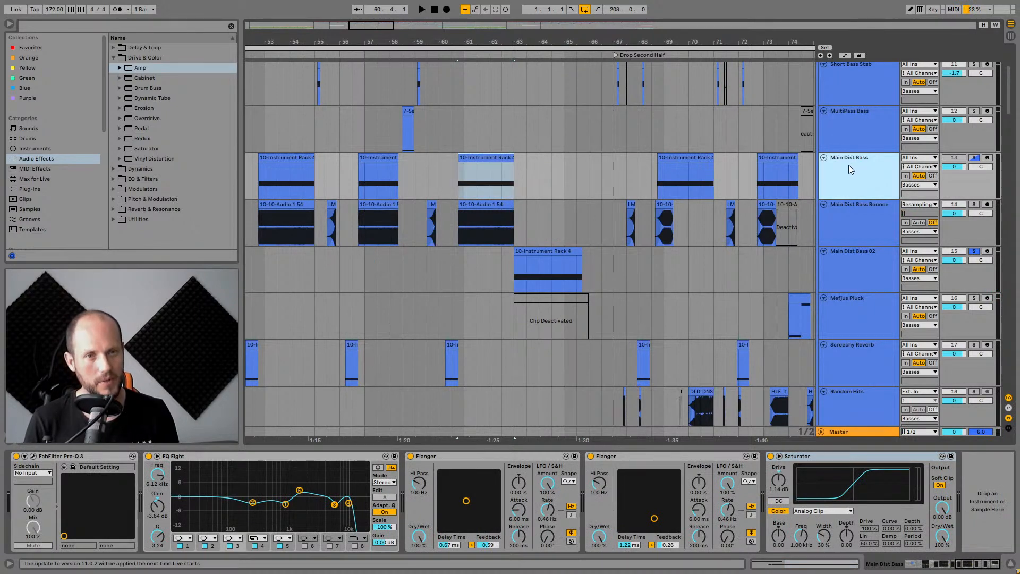
pyautogui.click(849, 258)
pyautogui.click(556, 257)
pyautogui.click(556, 255)
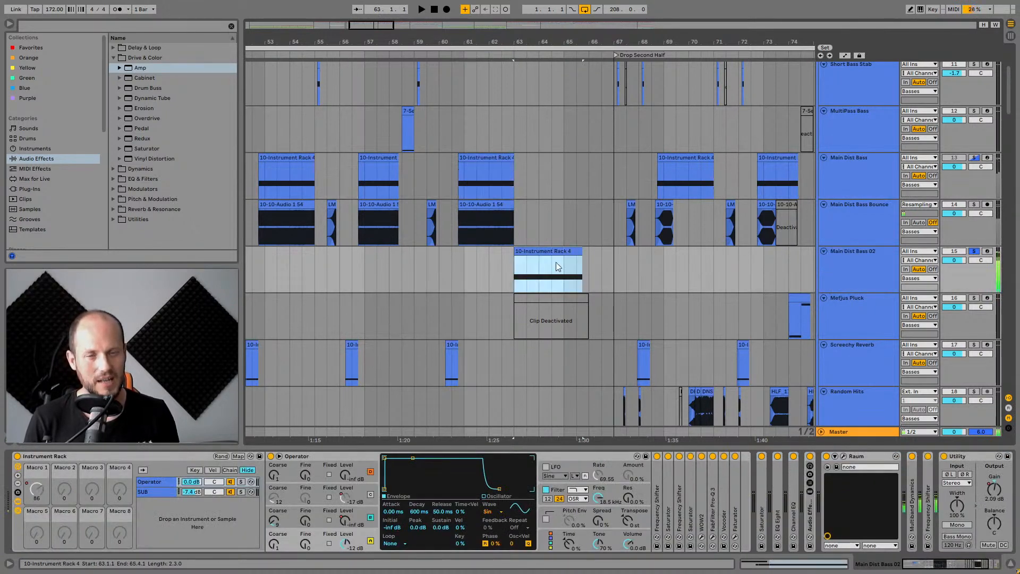
pyautogui.press('space')
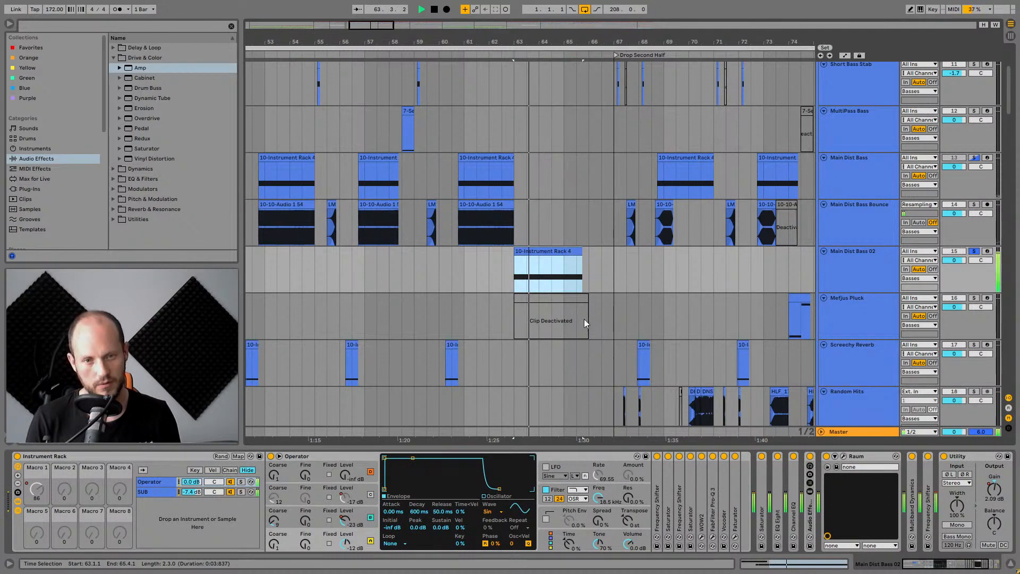
# Collapse the Raum device in the Main Dist Bass 02 chain and resume playback.
pyautogui.click(945, 568)
pyautogui.moveTo(945, 568); pyautogui.dragTo(947, 567)
pyautogui.press('space')
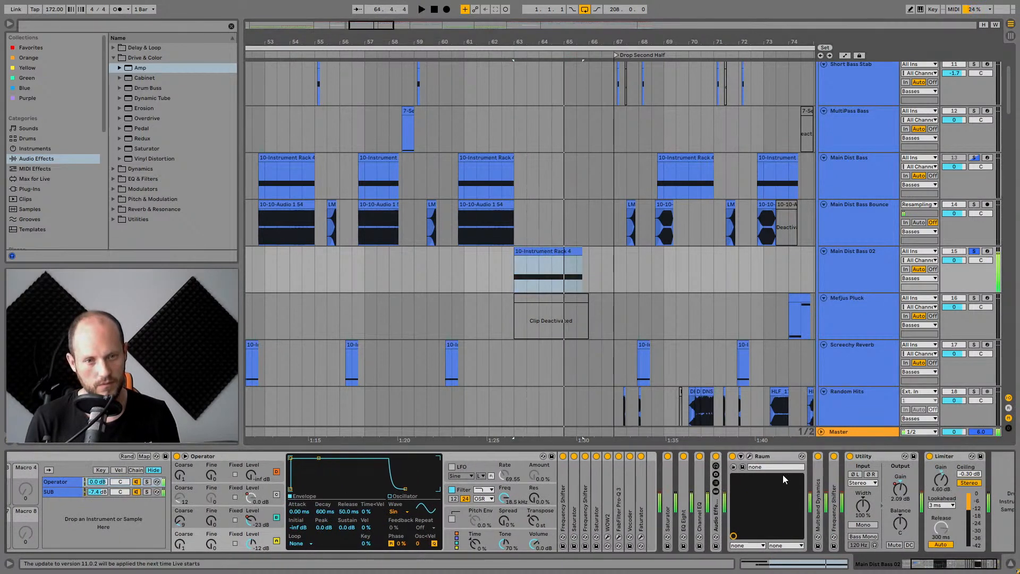
pyautogui.doubleClick(765, 456)
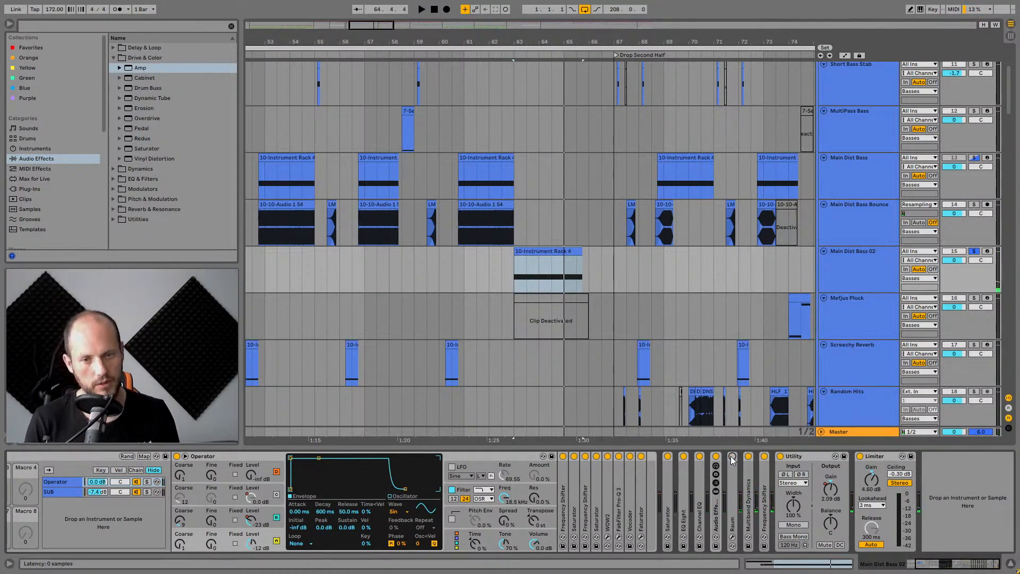
pyautogui.press('space')
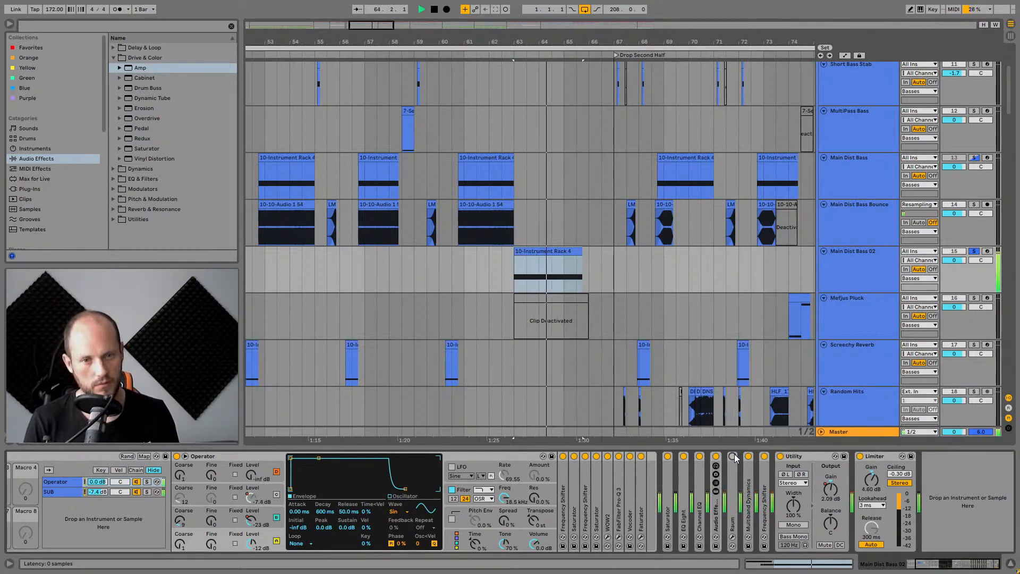
# Toggle the Raum device, then select the SUB chain in the instrument rack and restart playback.
pyautogui.click(733, 456)
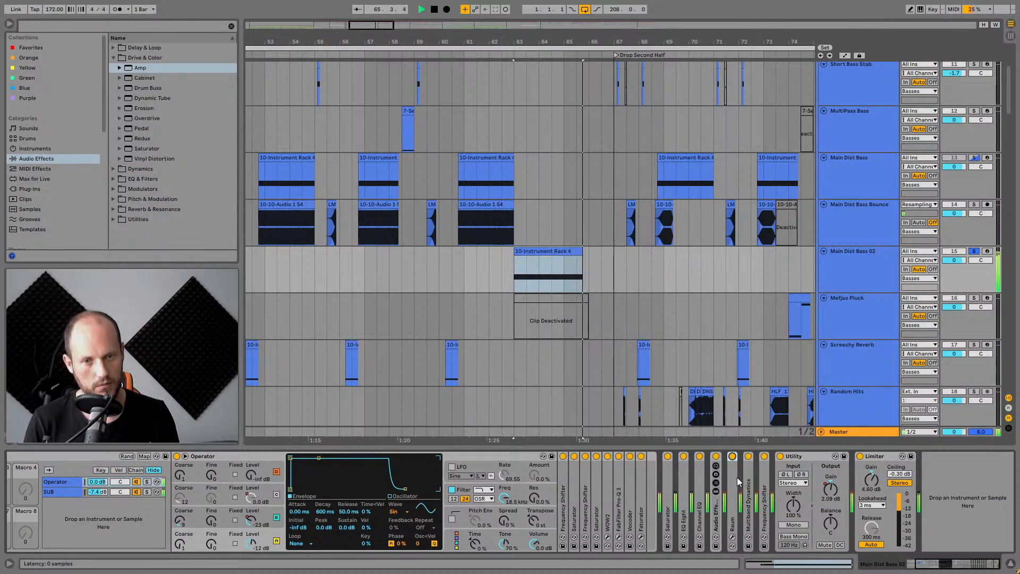
pyautogui.press('space')
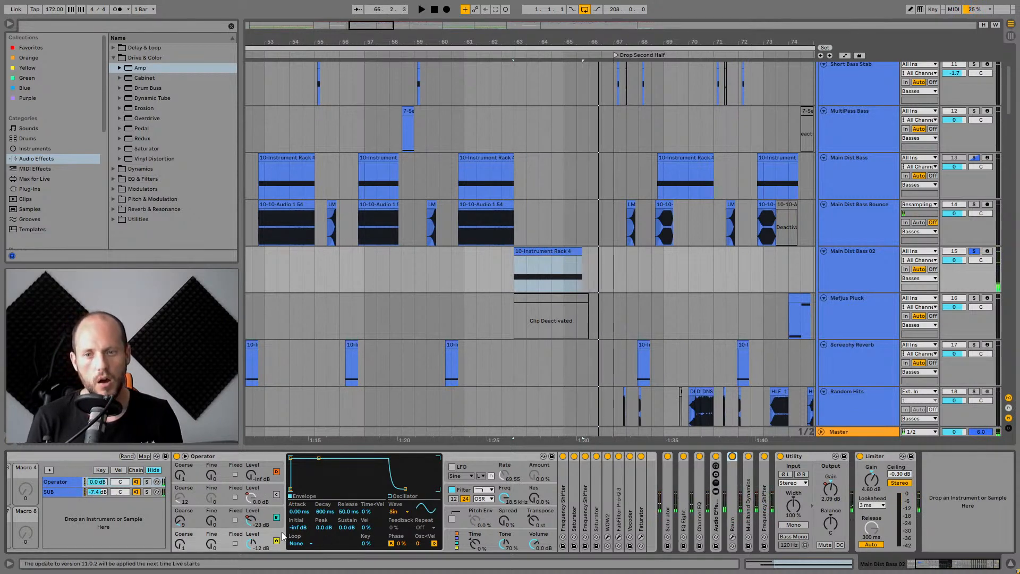
pyautogui.click(70, 492)
pyautogui.press('space')
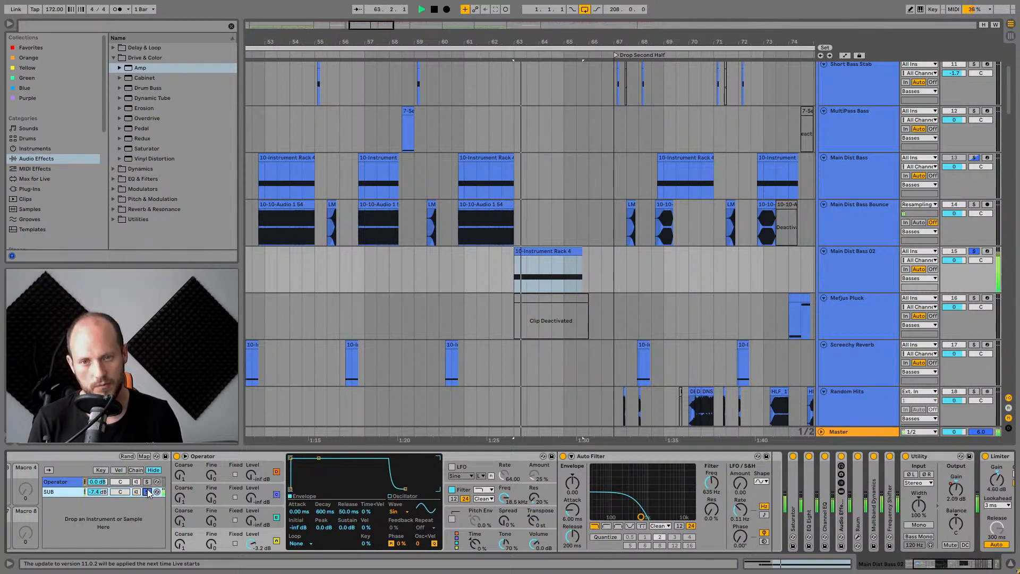
# Solo the Operator chain in the instrument rack and show its Operator device.
pyautogui.click(147, 491)
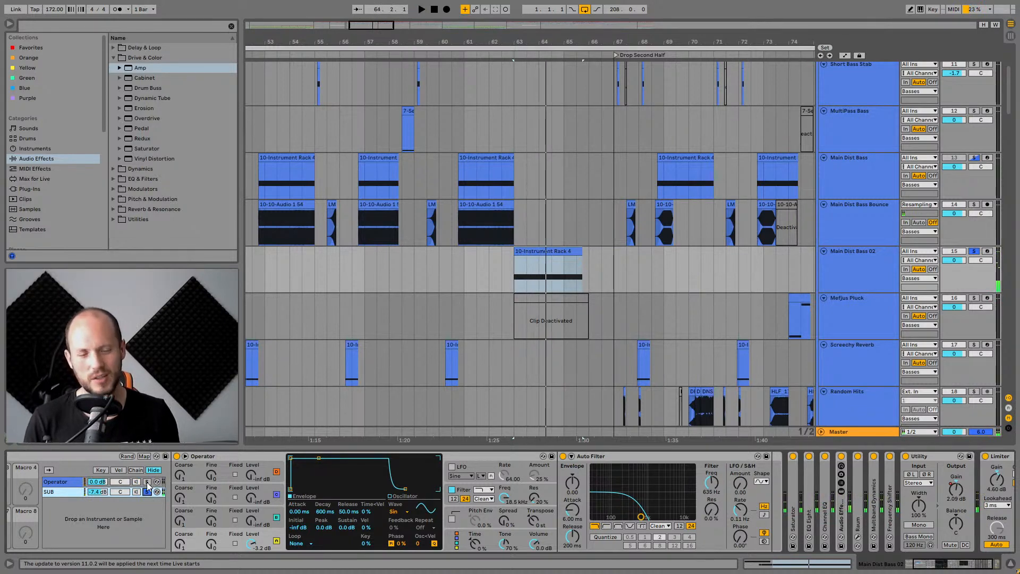
pyautogui.click(147, 481)
pyautogui.click(74, 481)
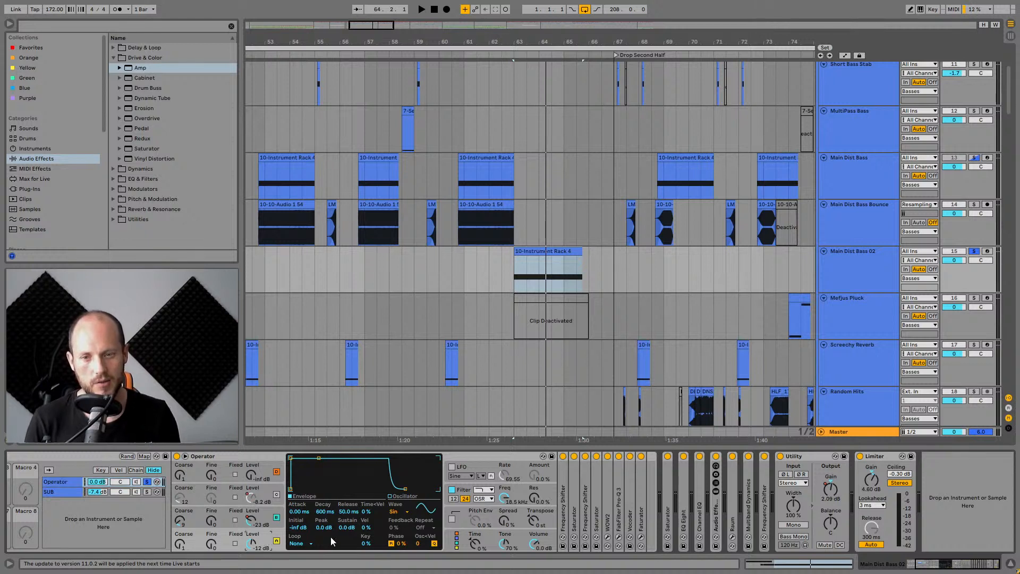
# Inspect each Operator oscillator's level and envelope, then stop playback.
pyautogui.click(261, 518)
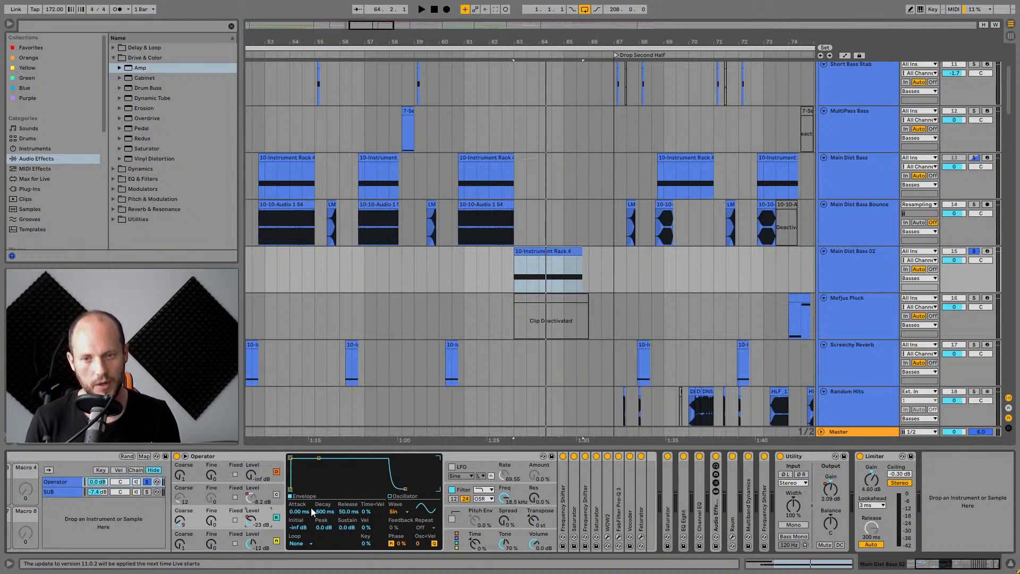
pyautogui.click(265, 489)
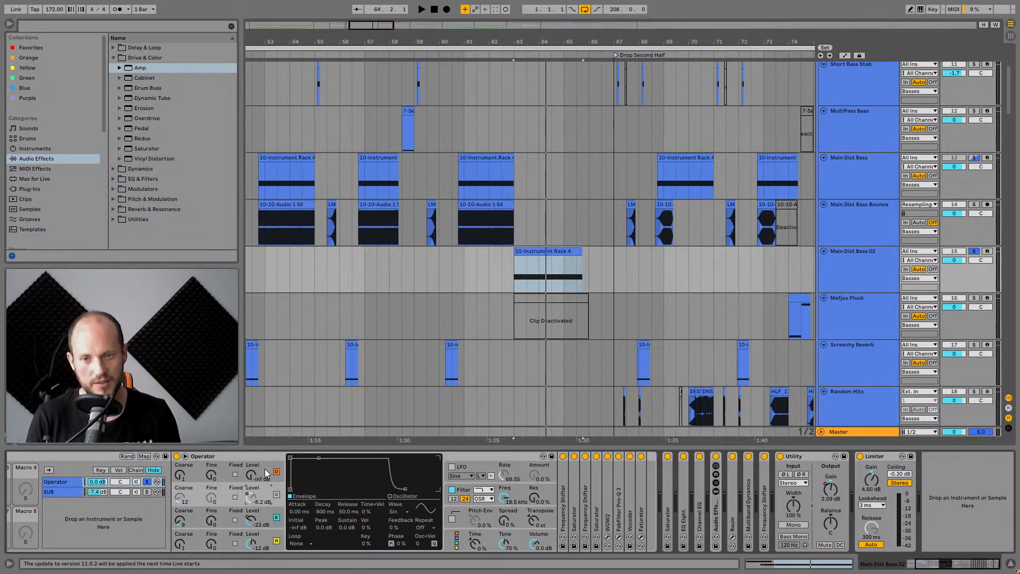
pyautogui.click(267, 540)
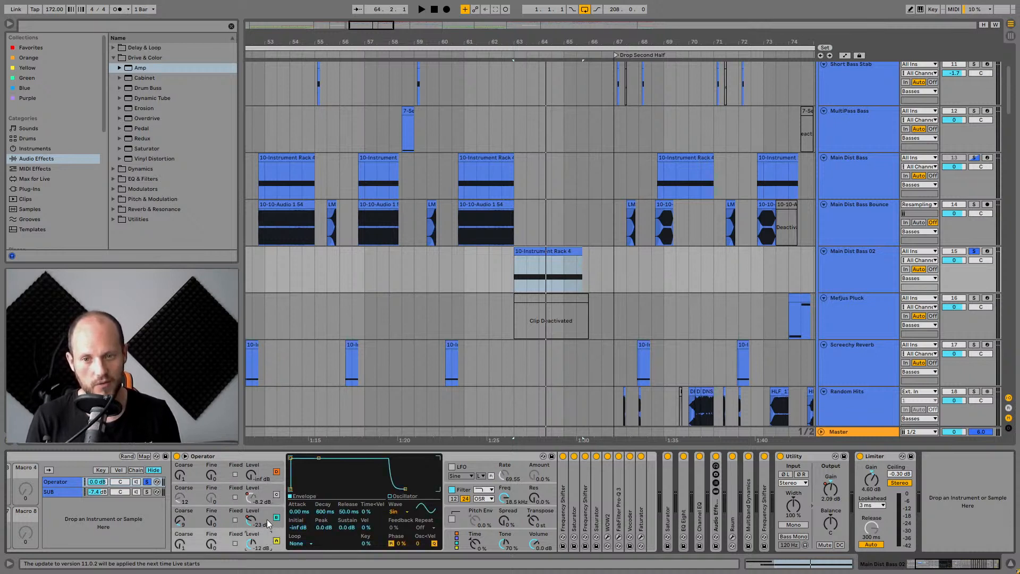
pyautogui.click(267, 519)
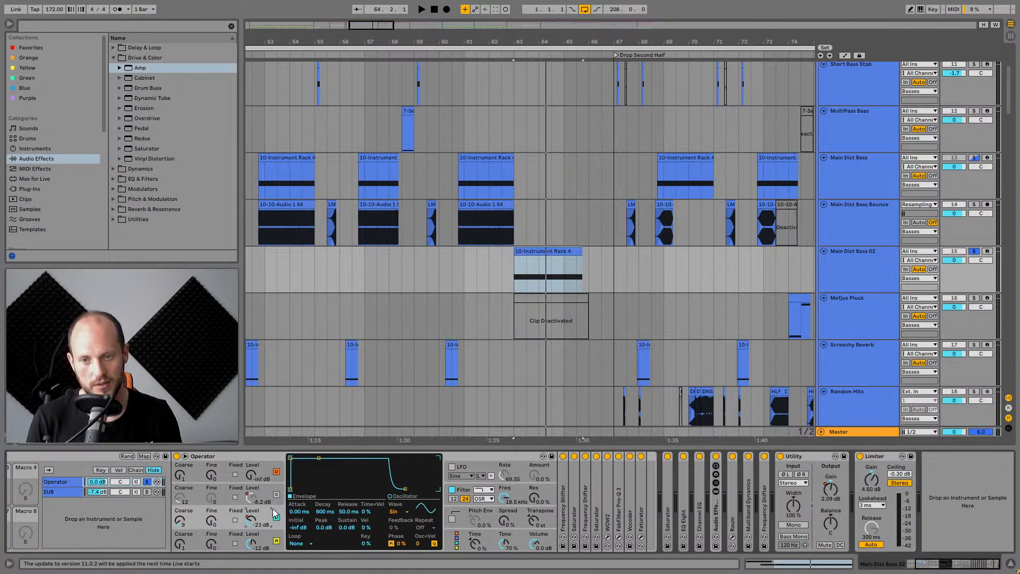
pyautogui.press('space')
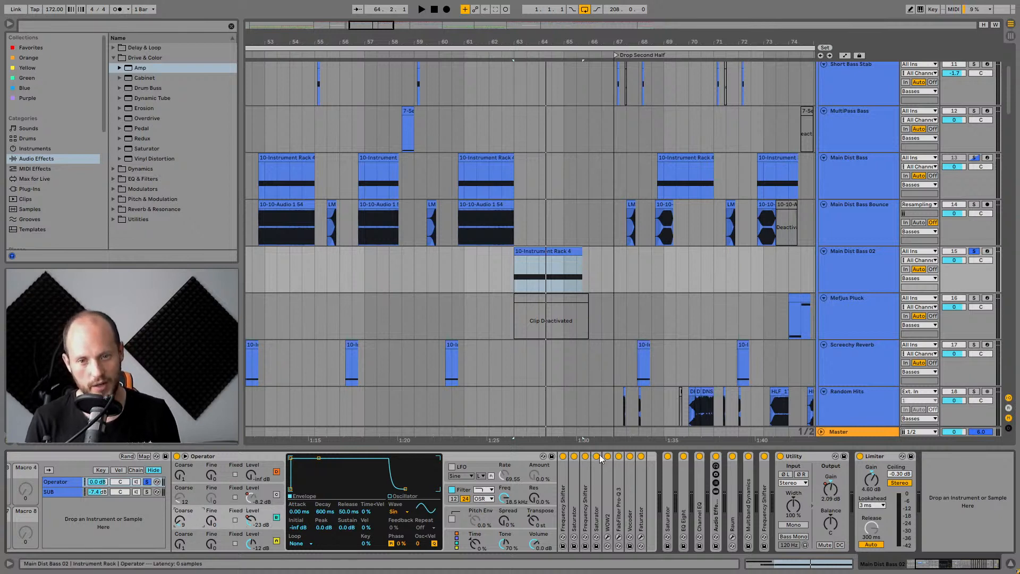
# Expand the Frequency Shifter device and audition it bypassed and re-enabled during playback.
pyautogui.doubleClick(564, 486)
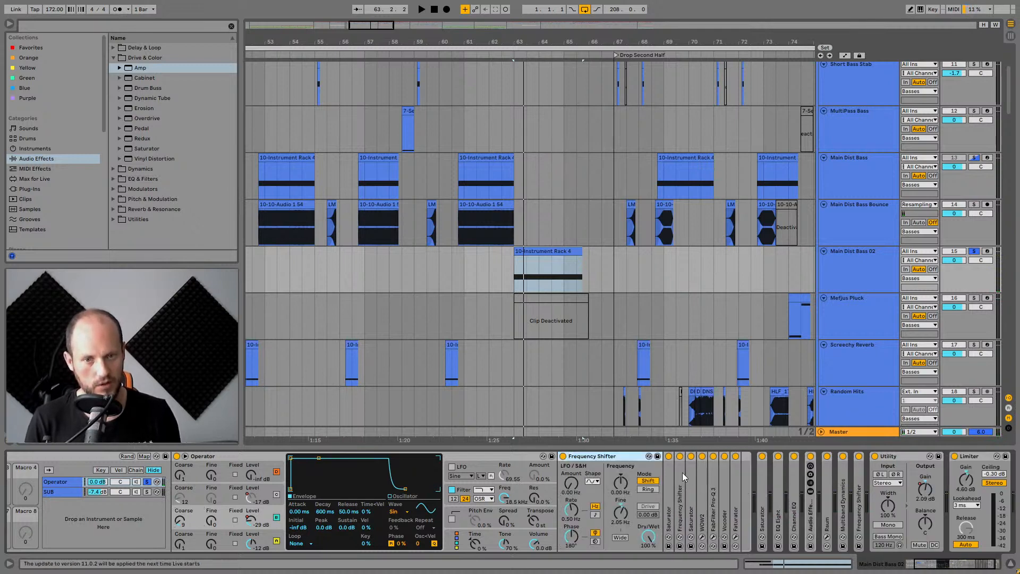
pyautogui.click(691, 456)
pyautogui.click(717, 457)
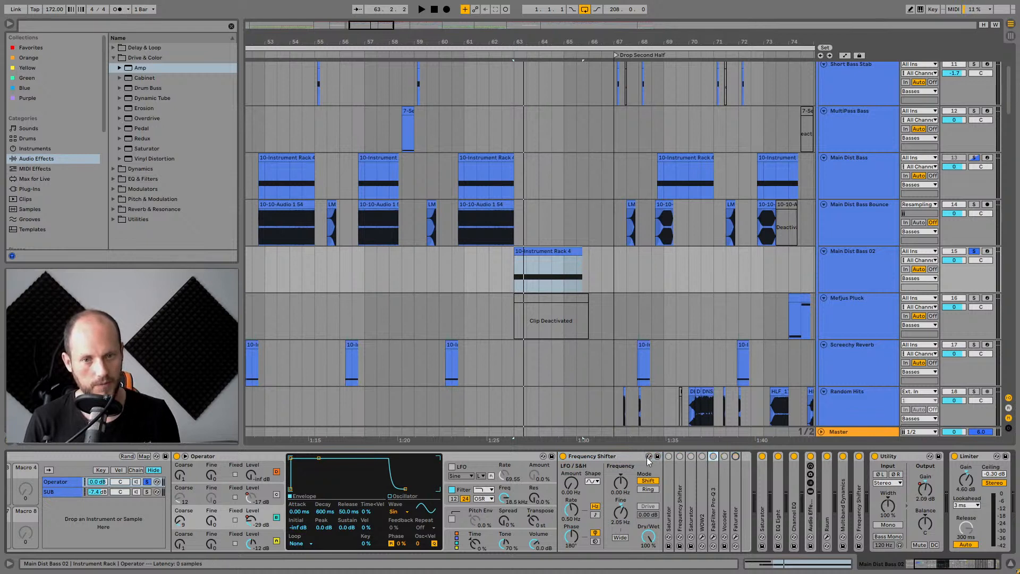
pyautogui.click(562, 456)
pyautogui.click(587, 459)
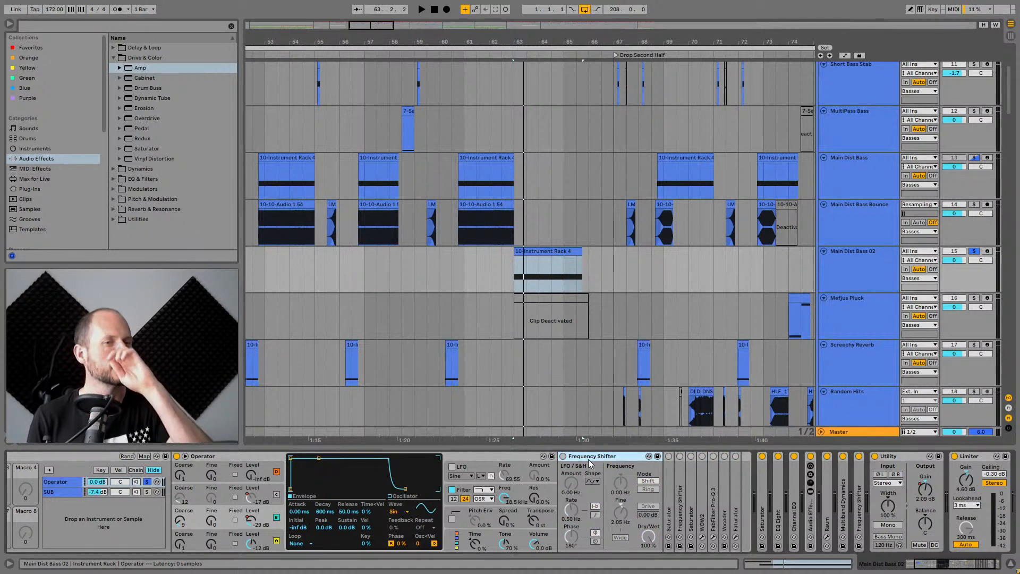
pyautogui.press('space')
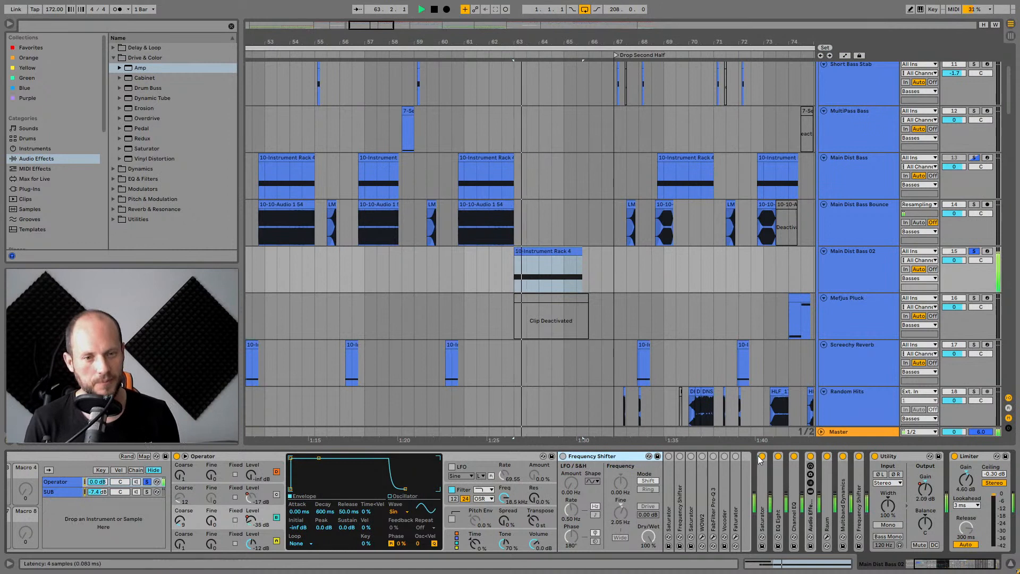
pyautogui.click(563, 456)
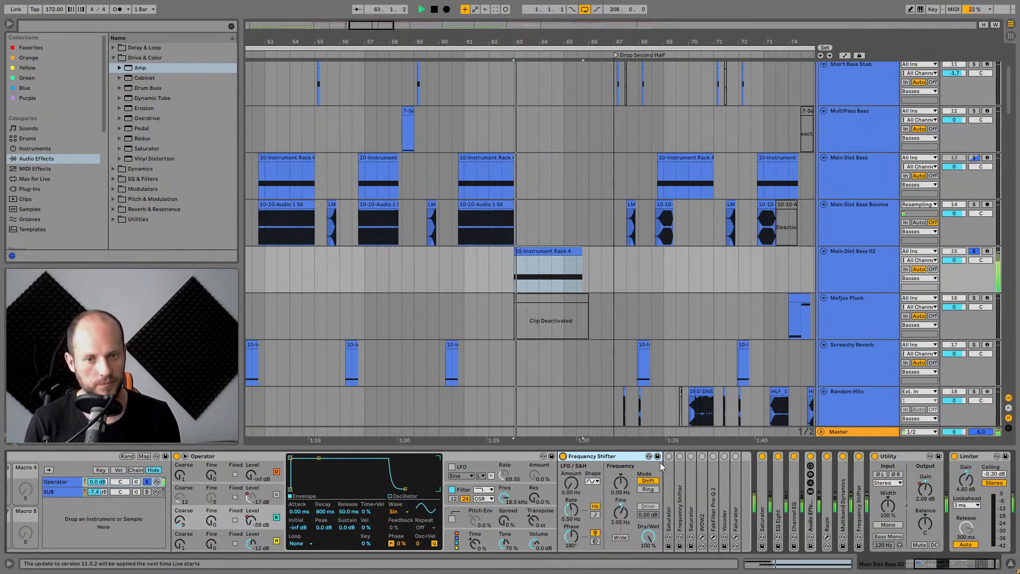
pyautogui.press('space')
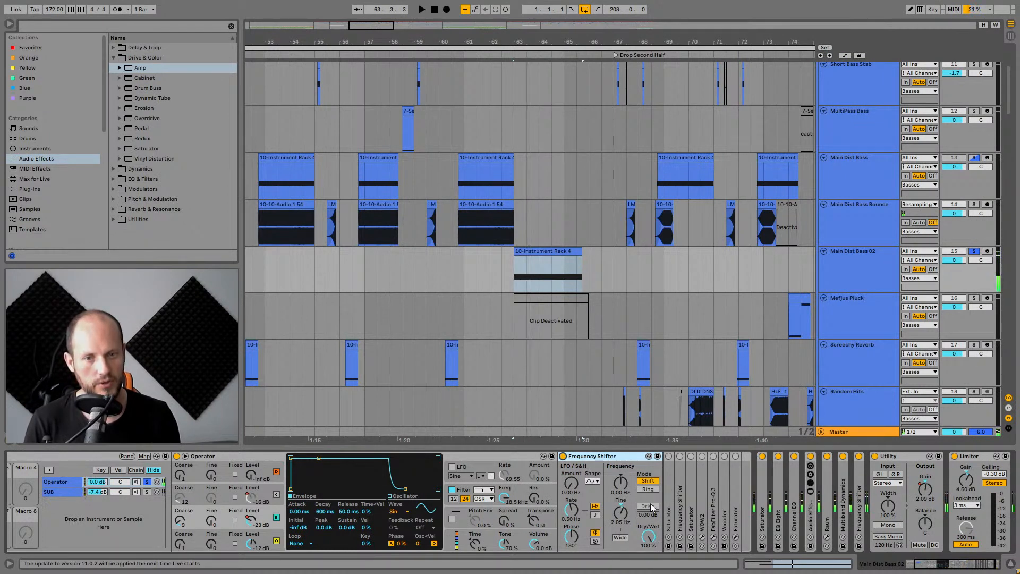
# Expand the Saturator following the Frequency Shifter and resume playback.
pyautogui.click(647, 539)
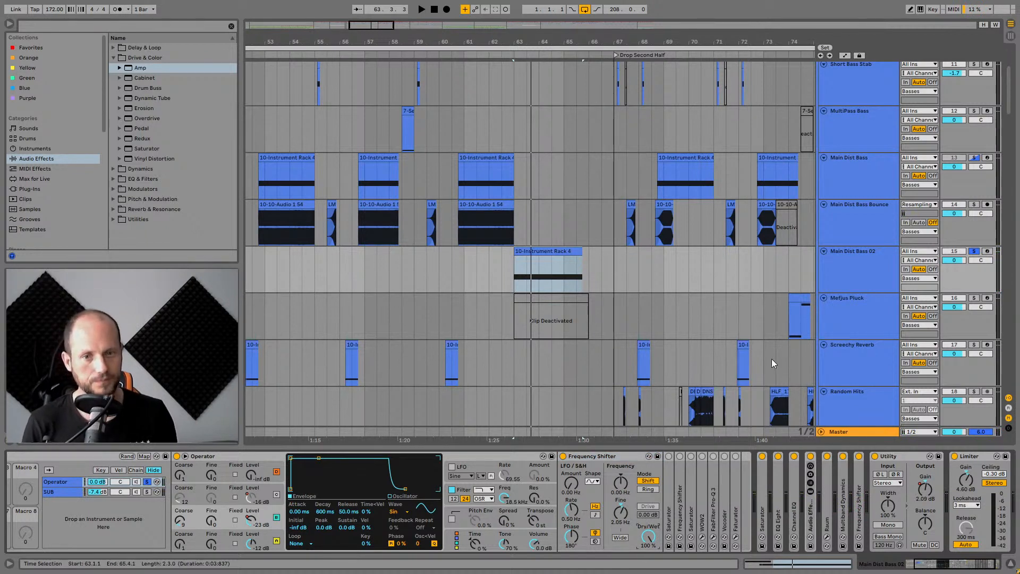
pyautogui.doubleClick(664, 505)
pyautogui.click(668, 457)
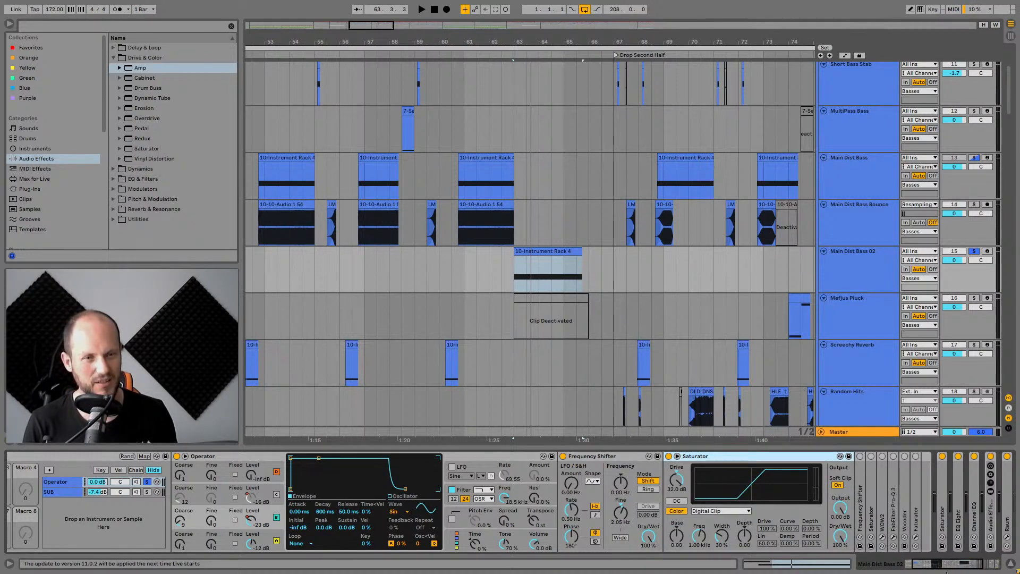
pyautogui.moveTo(940, 565); pyautogui.dragTo(945, 568)
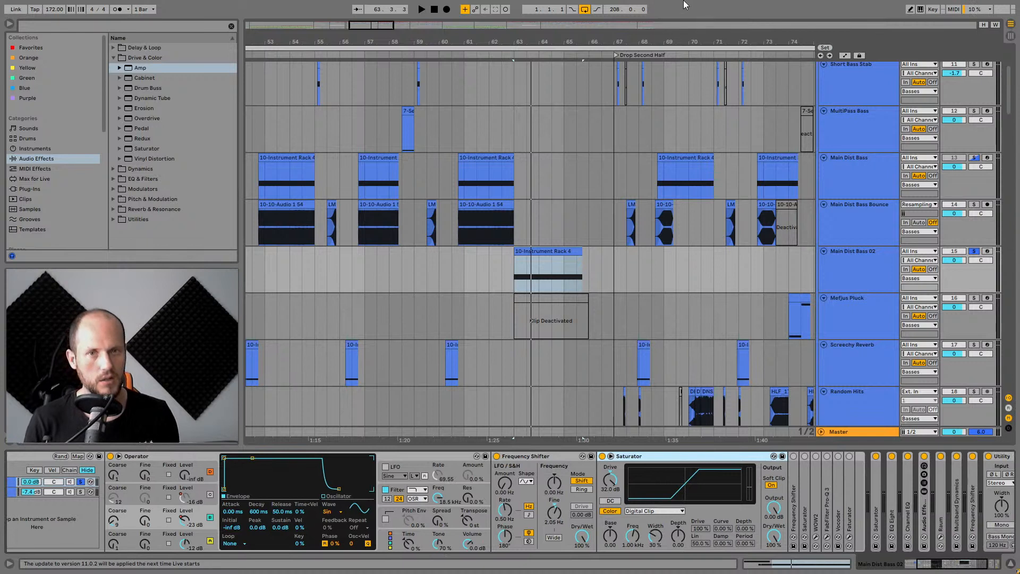
pyautogui.press('space')
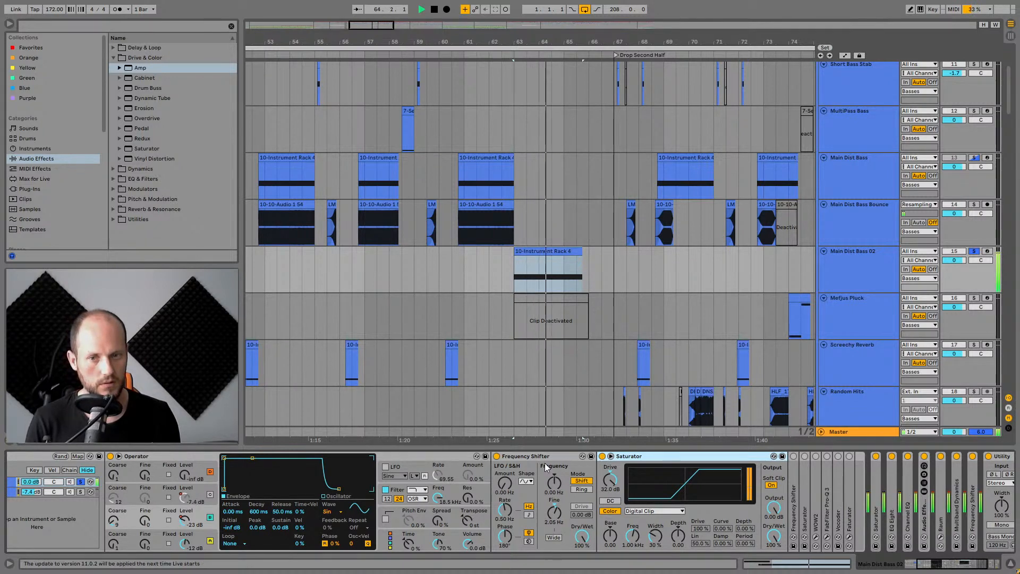
# Compare the first Frequency Shifter bypassed and active while the clip plays.
pyautogui.click(496, 456)
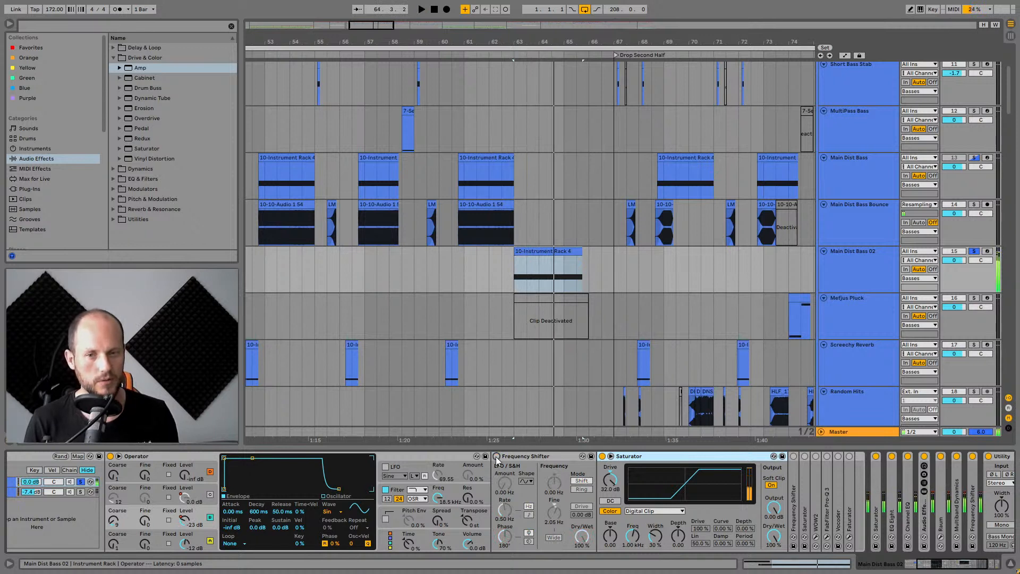
pyautogui.click(531, 253)
pyautogui.click(512, 275)
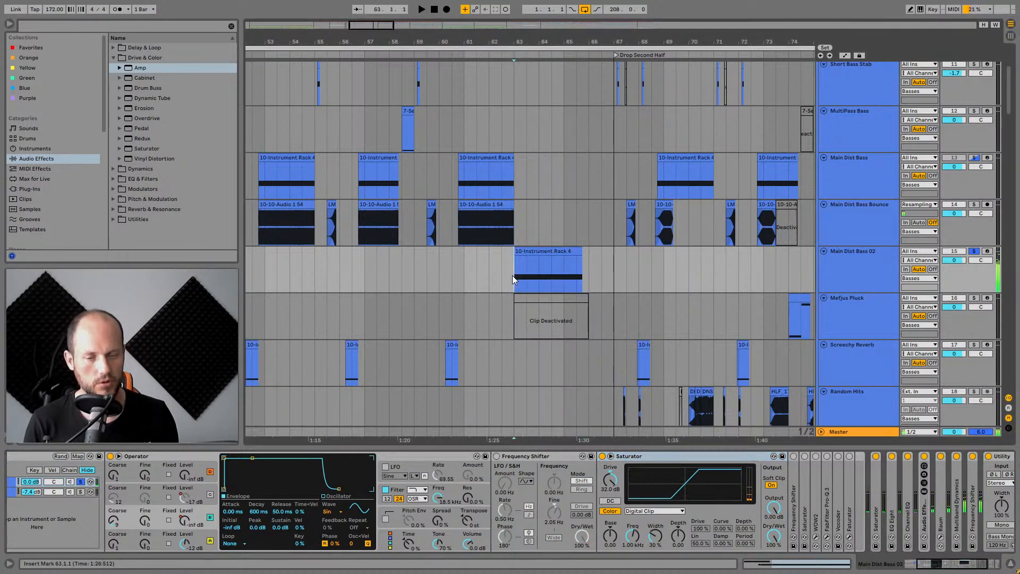
pyautogui.click(496, 457)
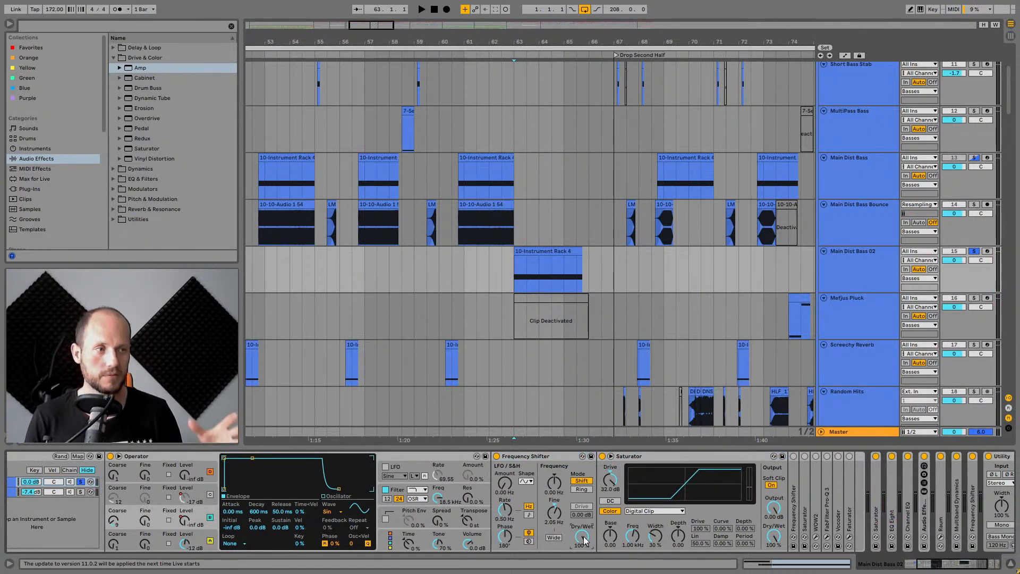
pyautogui.click(525, 467)
pyautogui.press('space')
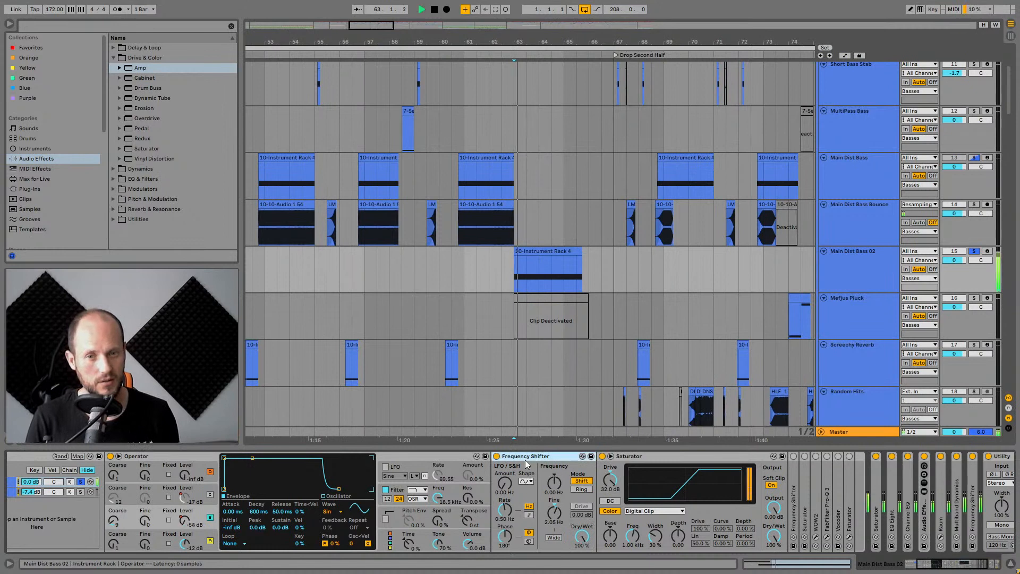
pyautogui.click(496, 456)
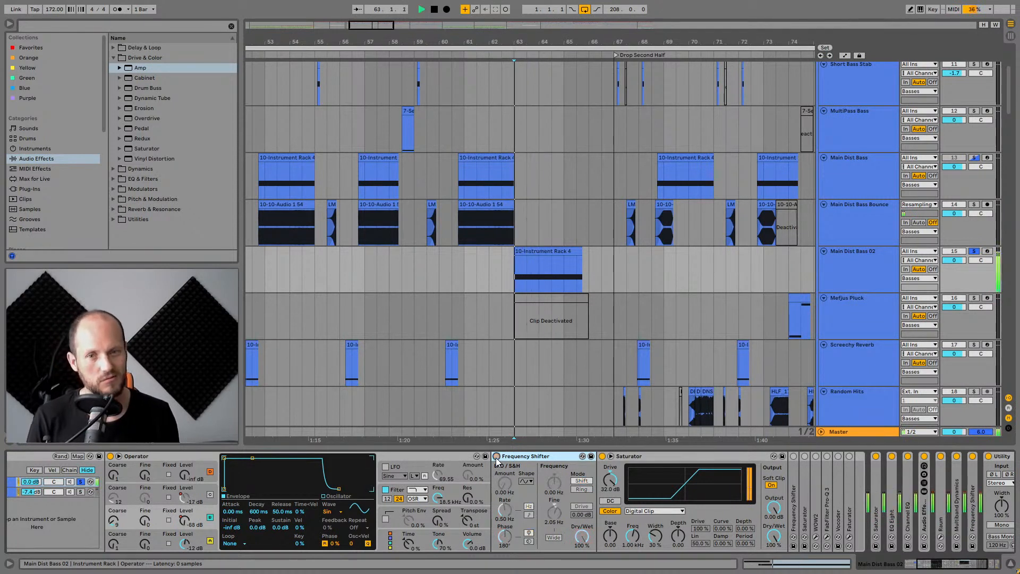
pyautogui.click(496, 456)
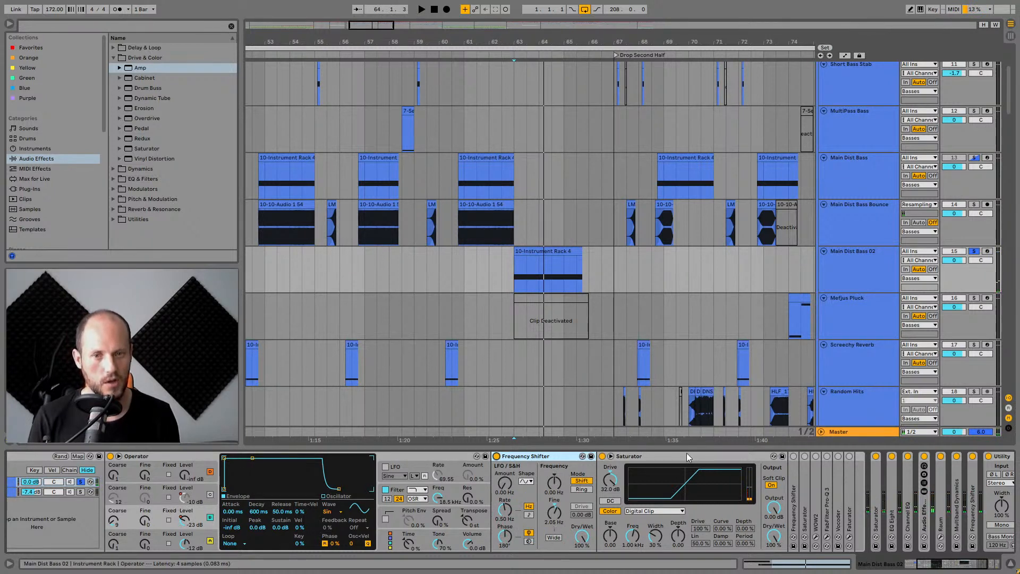
# Expand the second Frequency Shifter in the chain and play it briefly.
pyautogui.click(926, 567)
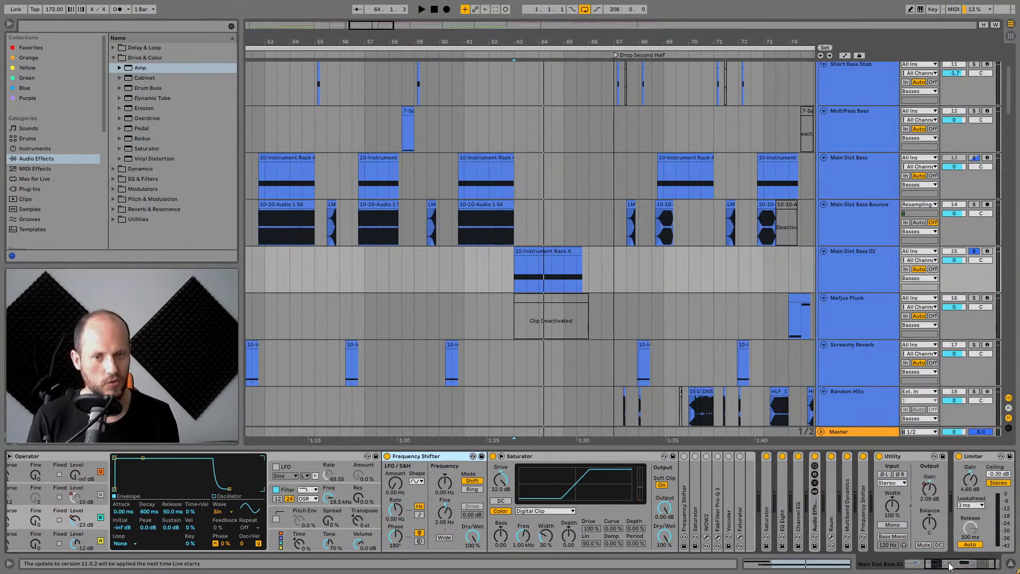
pyautogui.doubleClick(680, 483)
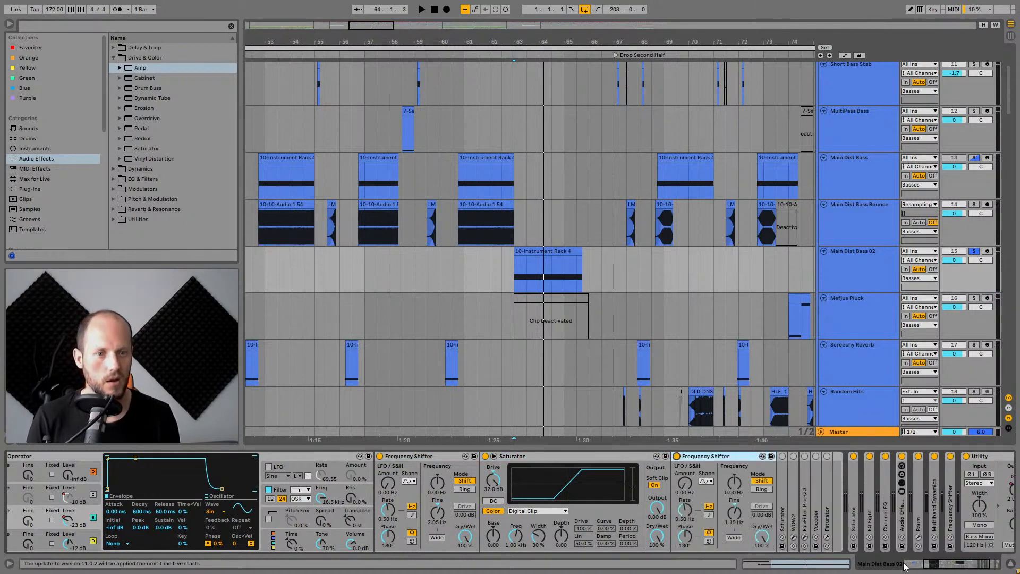
pyautogui.moveTo(935, 565); pyautogui.dragTo(947, 565)
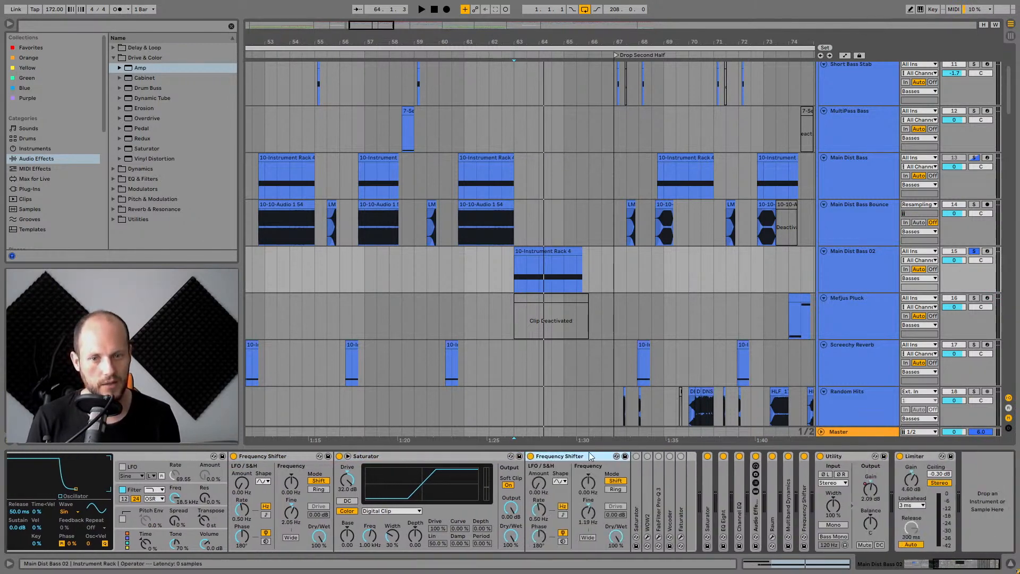
pyautogui.press('space')
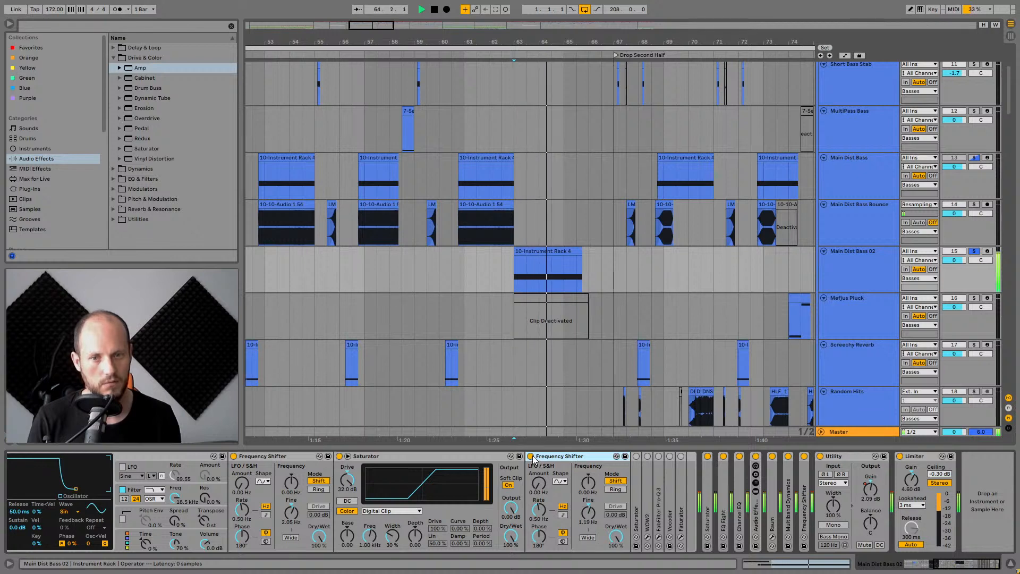
pyautogui.press('space')
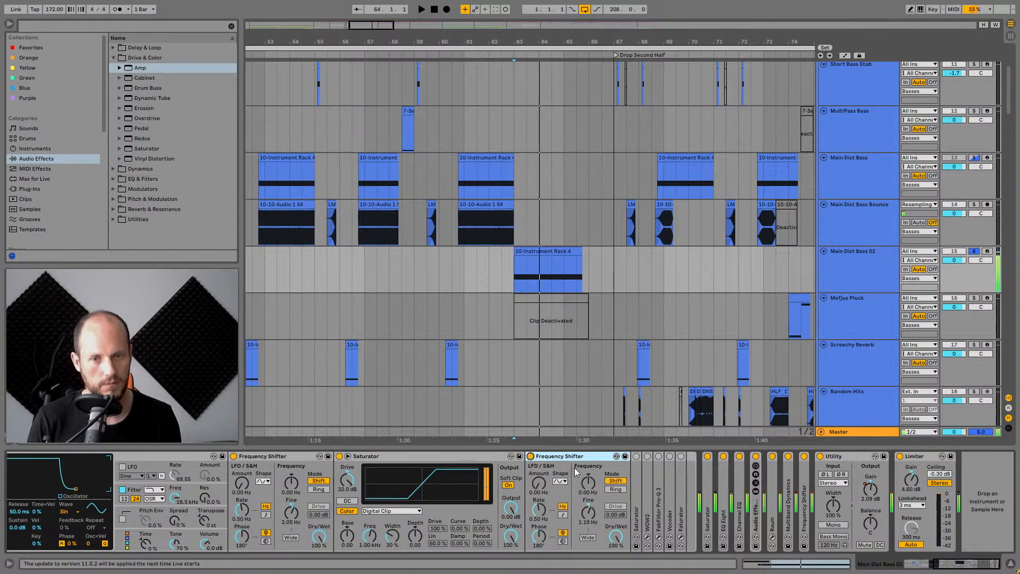
# Expand the second Saturator, switch it on, and resume playback.
pyautogui.doubleClick(633, 480)
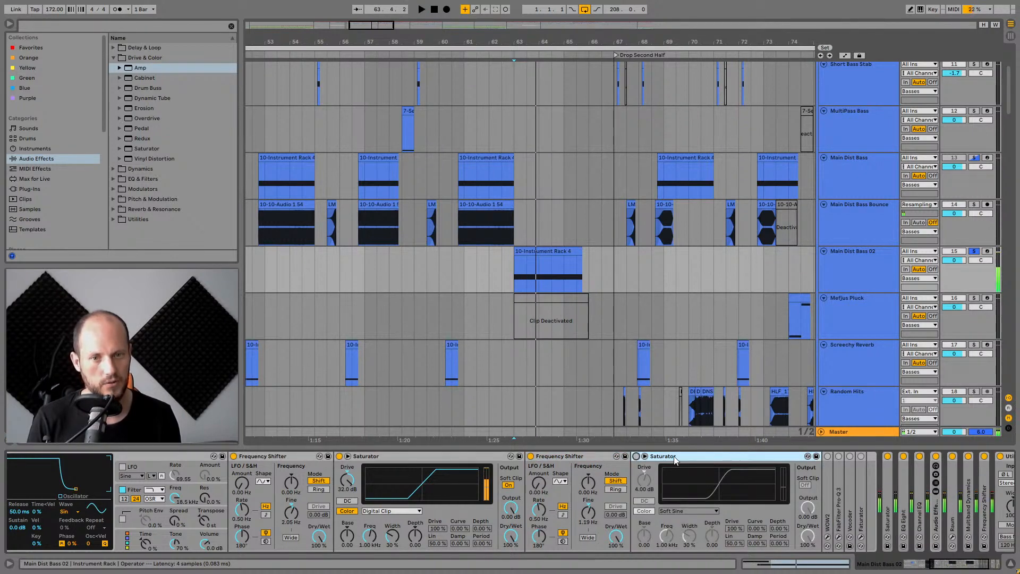
pyautogui.click(636, 456)
pyautogui.moveTo(942, 563); pyautogui.dragTo(960, 562)
pyautogui.press('space')
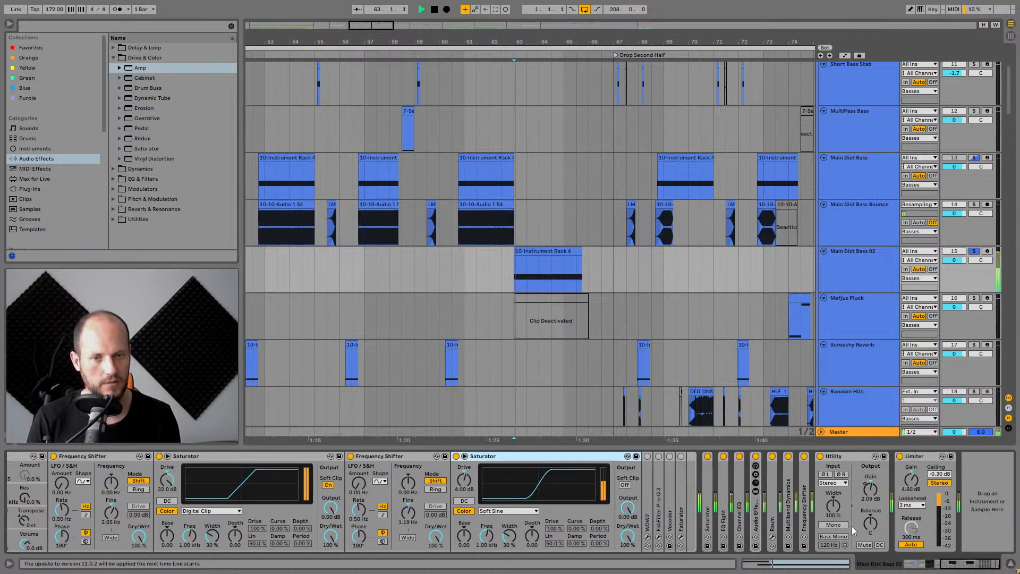
# Expand the WOW2 device and switch it on.
pyautogui.doubleClick(645, 483)
pyautogui.press('space')
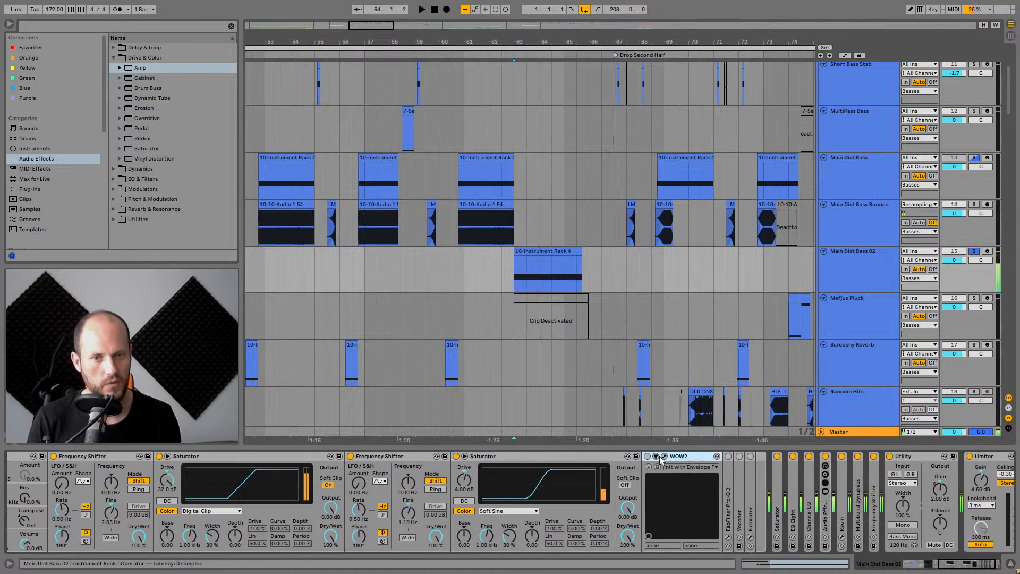
pyautogui.click(647, 456)
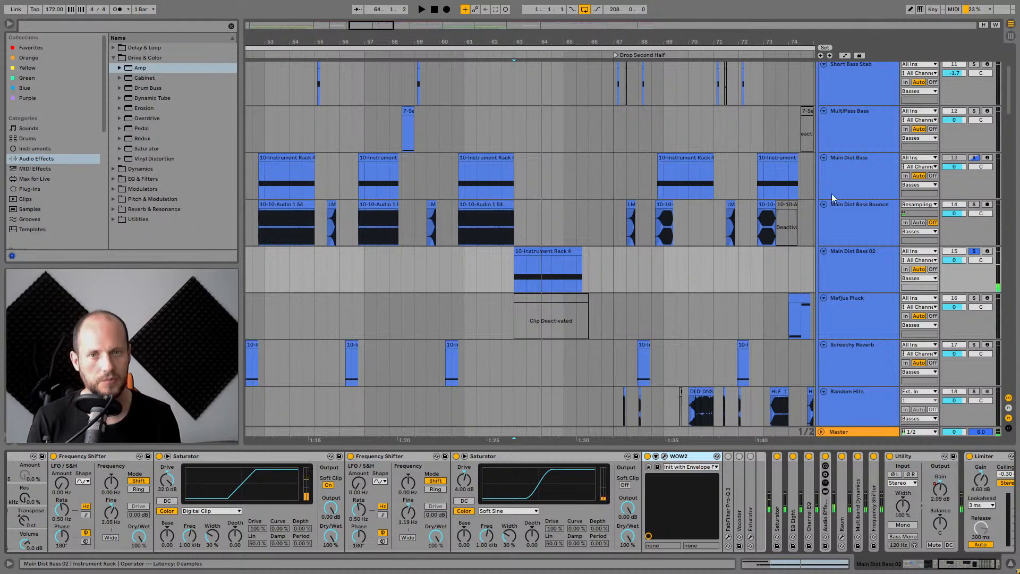
# Open the WOW2 plugin window, audition the clip through it, toggle one of its mode buttons, and close the window.
pyautogui.click(663, 456)
pyautogui.press('space')
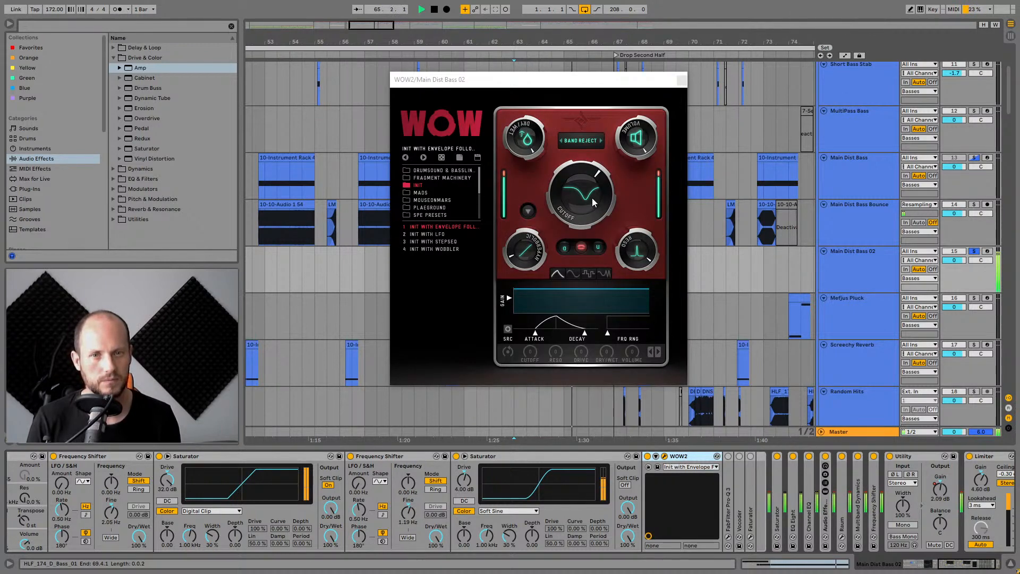
pyautogui.press('space')
pyautogui.click(365, 276)
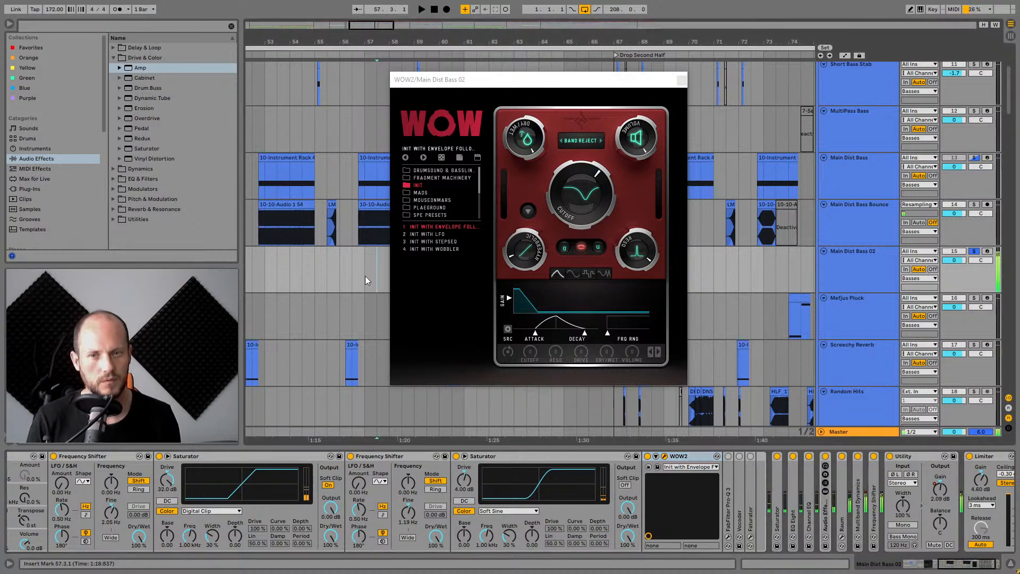
pyautogui.press('Left')
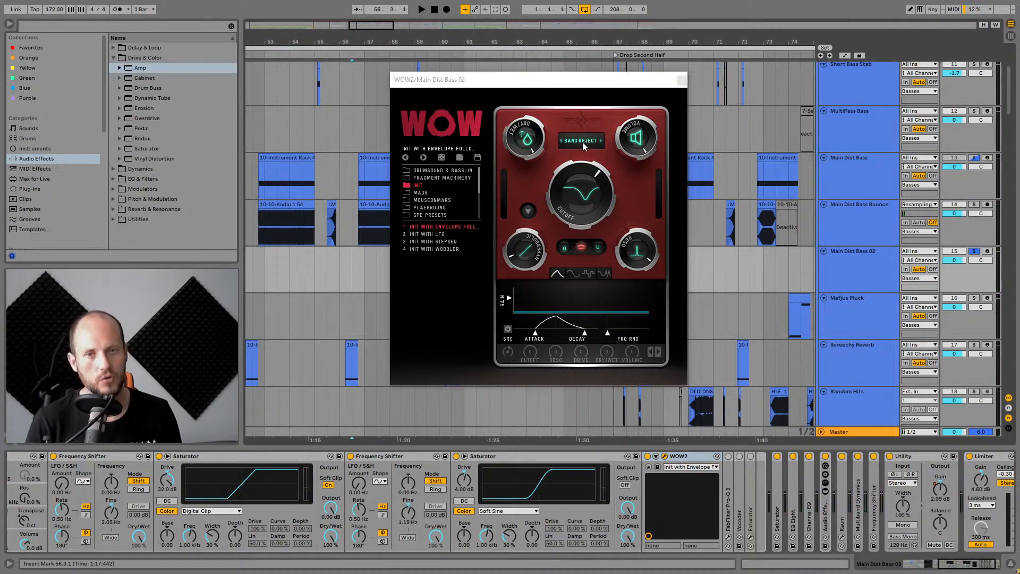
pyautogui.click(583, 247)
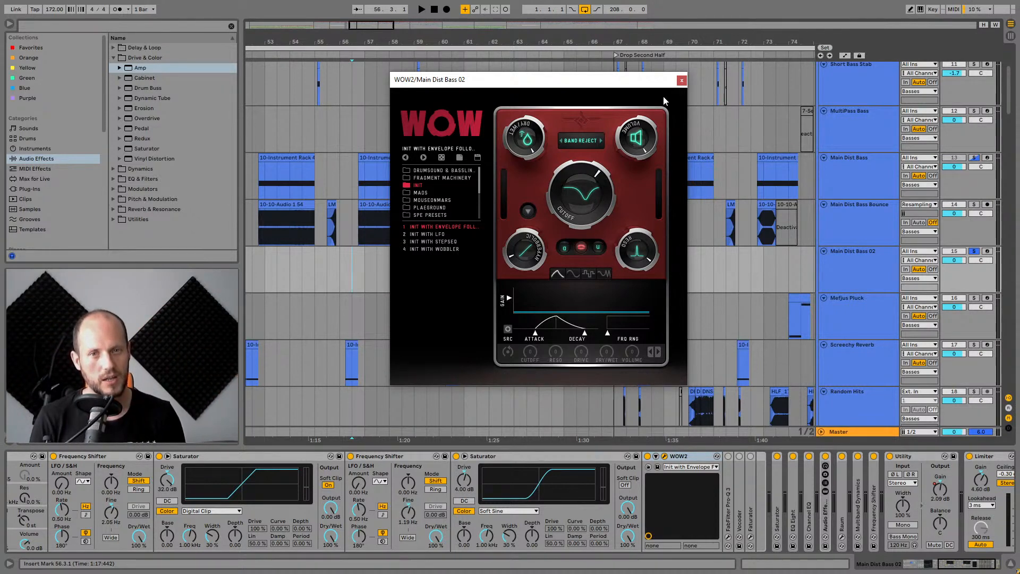
pyautogui.click(681, 80)
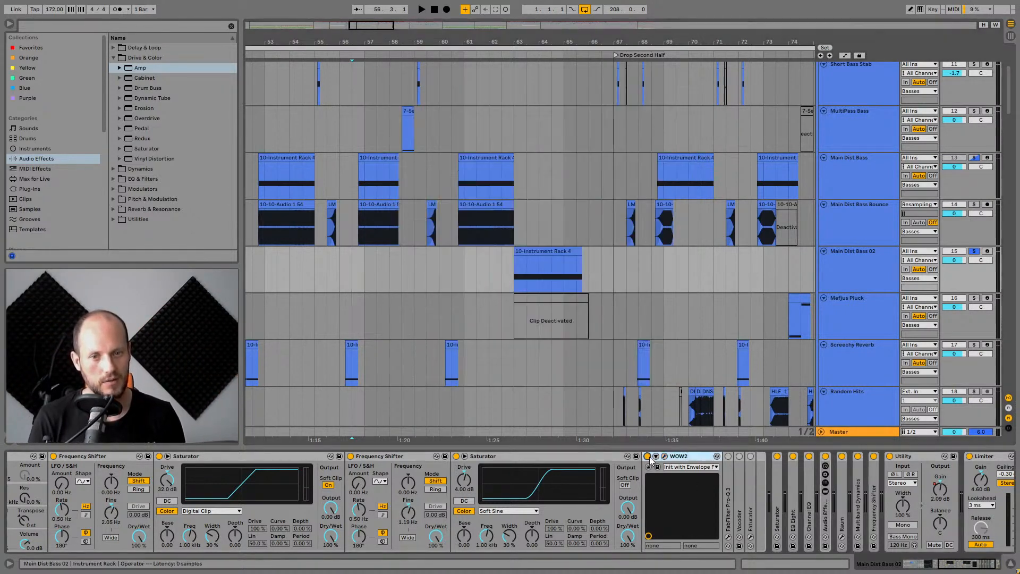
# Play the Main Dist Bass 02 clip and compare WOW2 bypassed and active.
pyautogui.press('space')
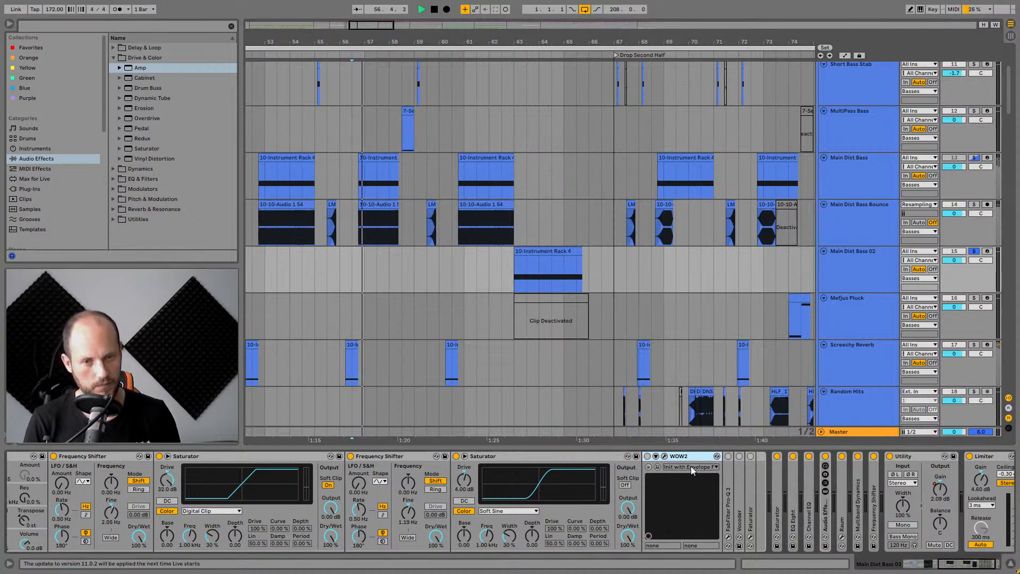
pyautogui.click(537, 262)
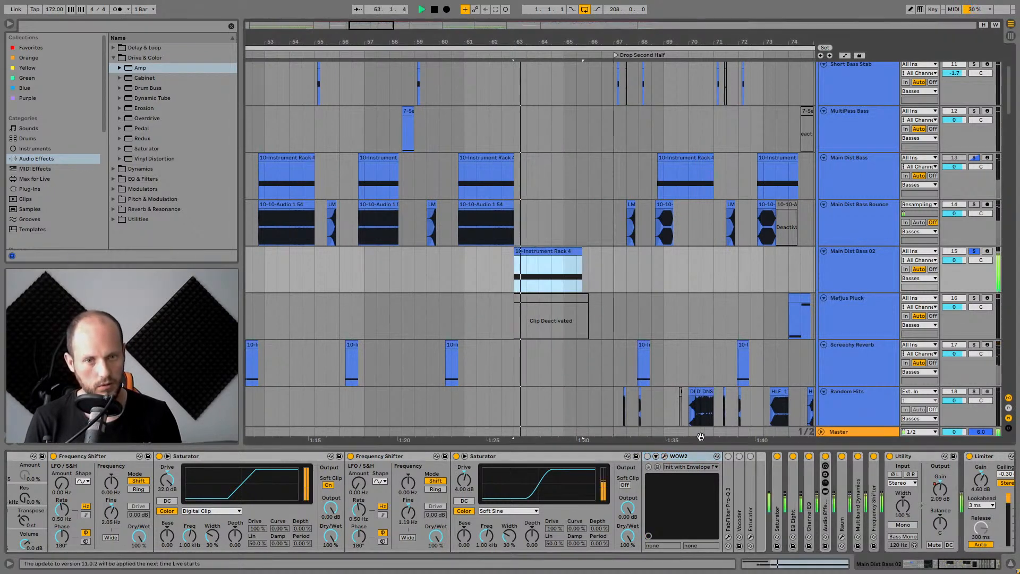
pyautogui.click(646, 456)
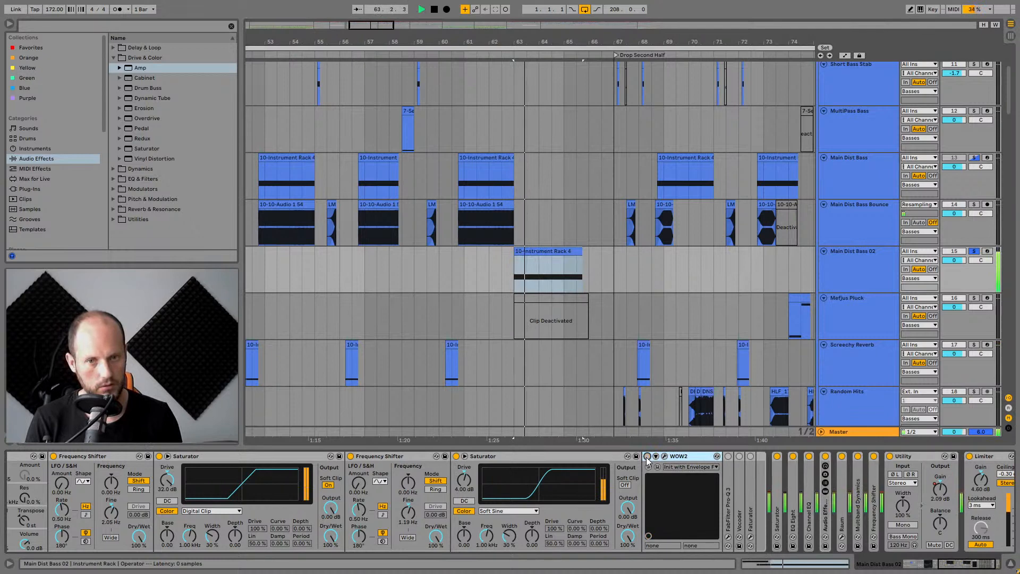
pyautogui.click(647, 456)
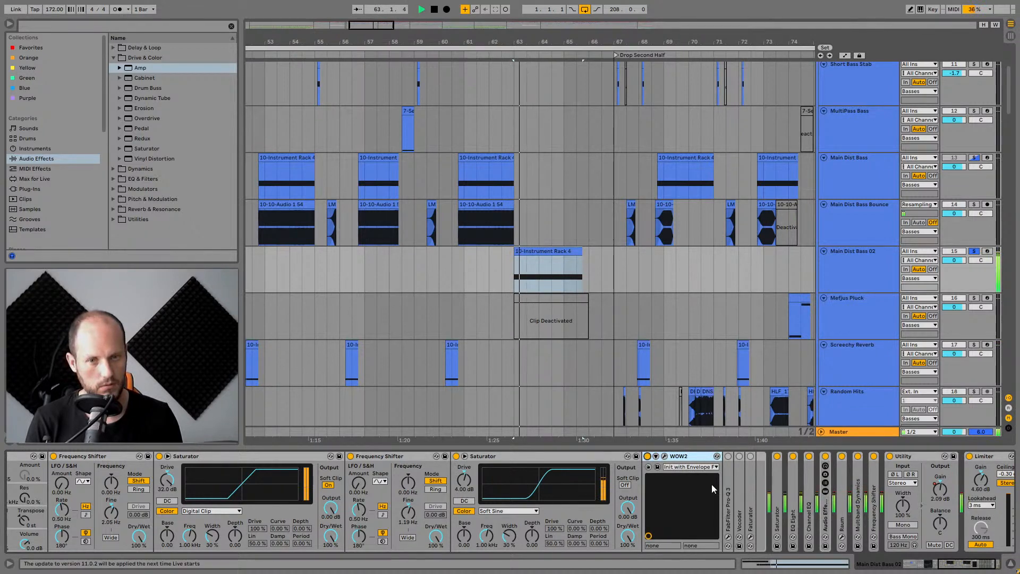
# Expand FabFilter Pro-Q 3 and inspect its EQ curve in the plugin window before closing it.
pyautogui.doubleClick(726, 484)
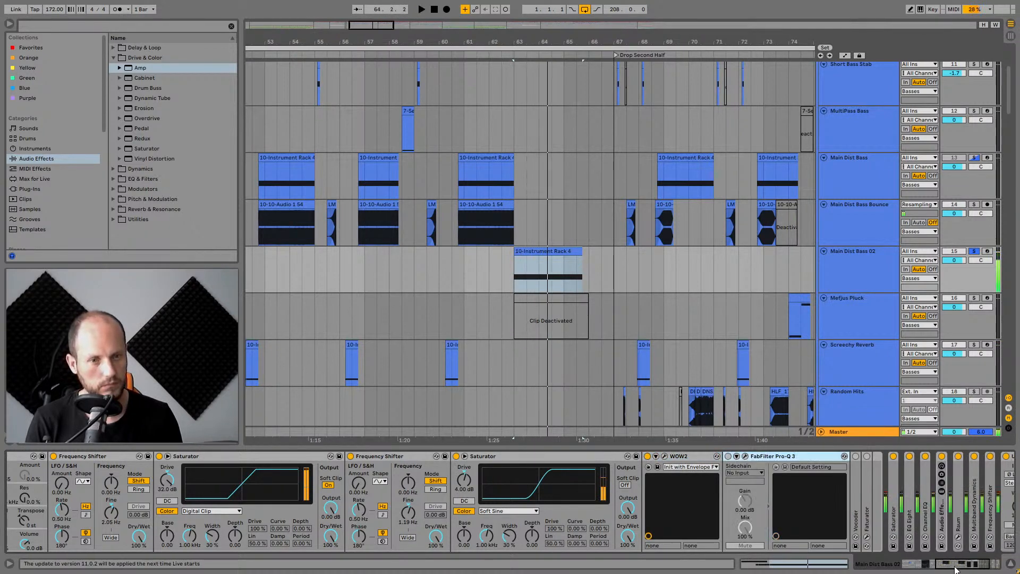
pyautogui.click(559, 457)
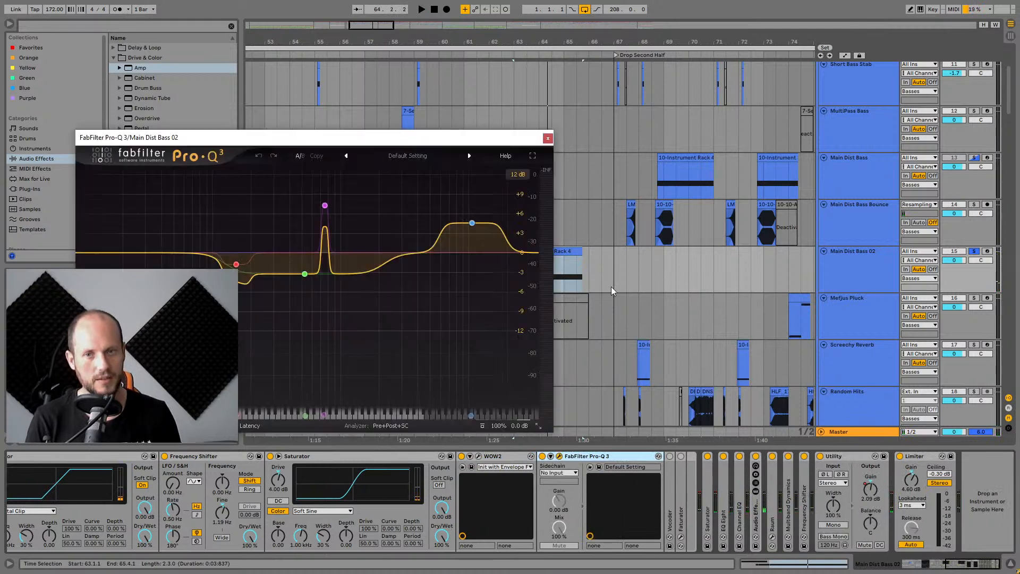
pyautogui.click(547, 139)
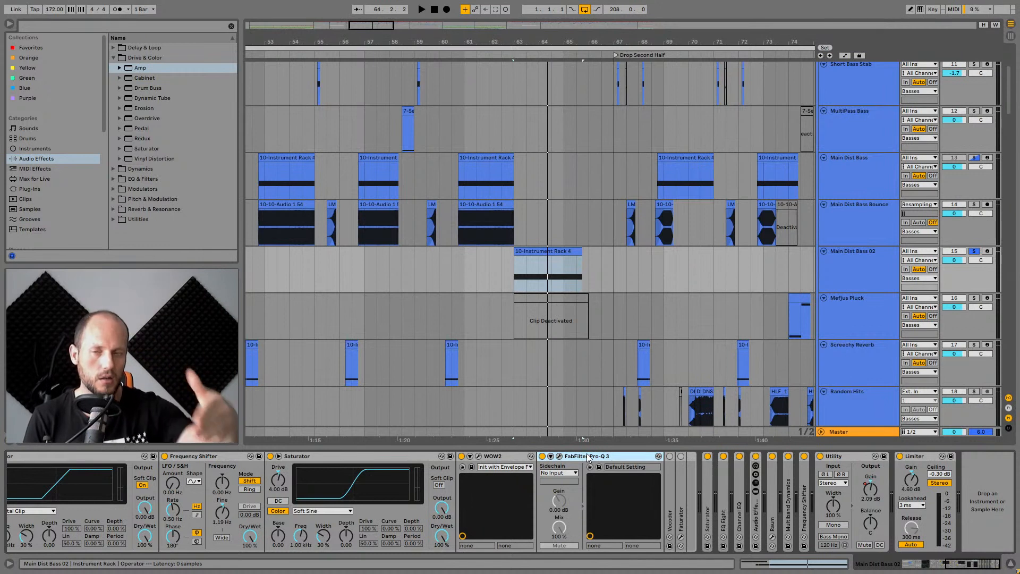
pyautogui.click(559, 457)
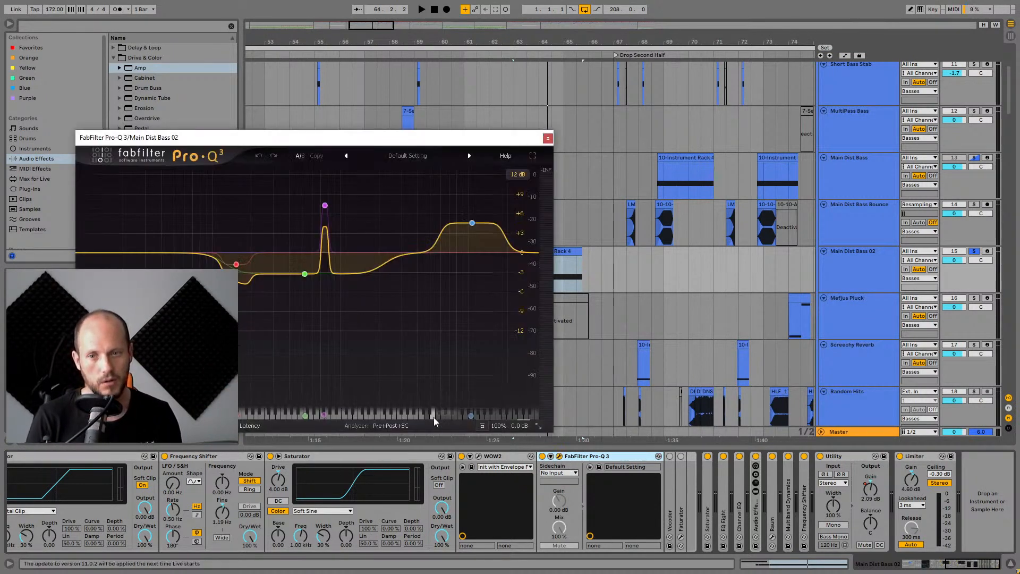
pyautogui.moveTo(475, 138); pyautogui.dragTo(574, 154)
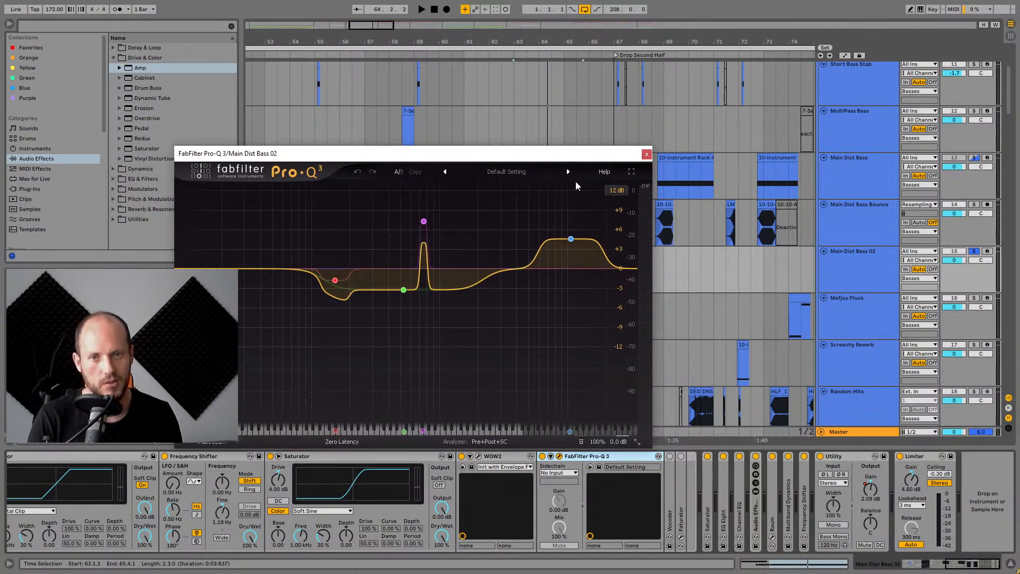
pyautogui.click(646, 154)
# Expand the Vocoder device and play the clip through it briefly.
pyautogui.doubleClick(675, 466)
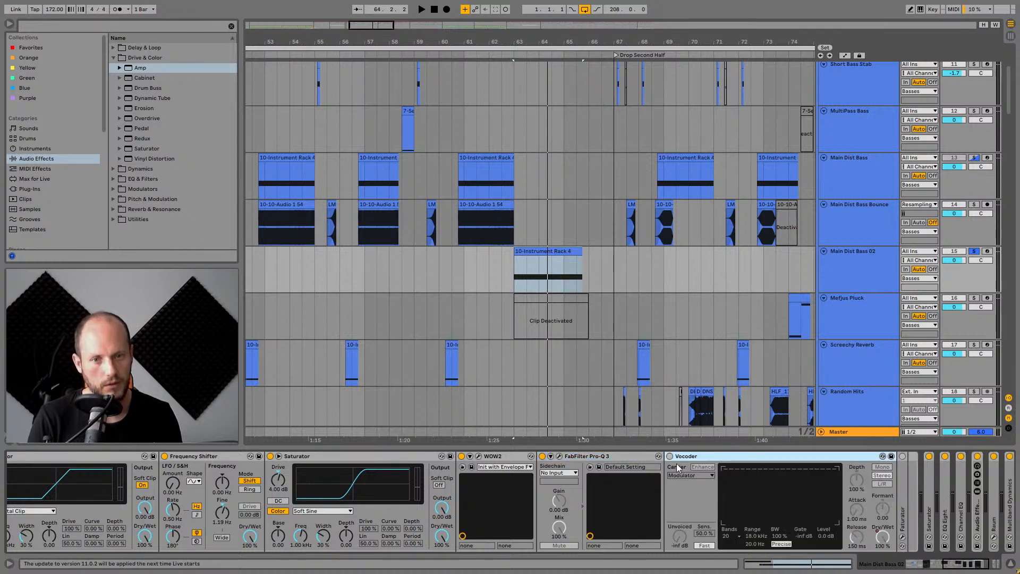
pyautogui.press('space')
pyautogui.hscroll(4, 799, 518)
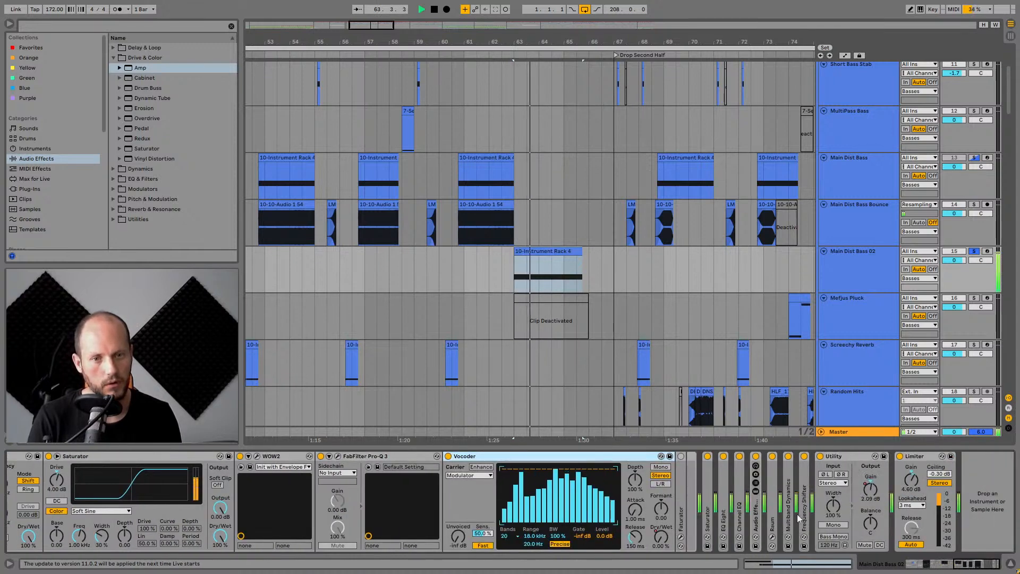
pyautogui.press('space')
# Expand the Fatorator device and audition it with the clip.
pyautogui.doubleClick(683, 482)
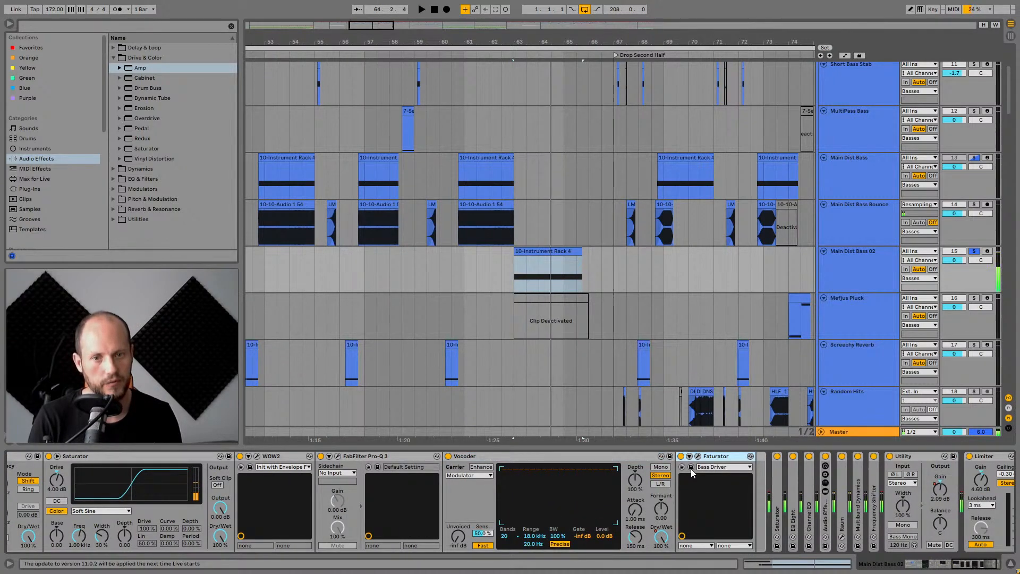
pyautogui.press('space')
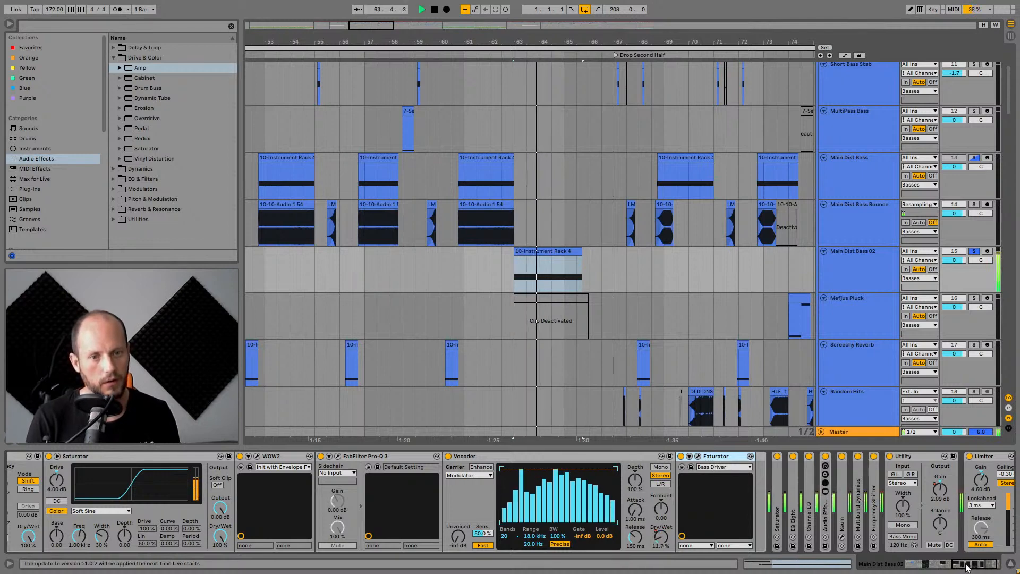
pyautogui.moveTo(966, 567); pyautogui.dragTo(978, 567)
pyautogui.press('space')
# Switch off the collapsed devices following Fatorator and resume playback of the clip.
pyautogui.click(707, 456)
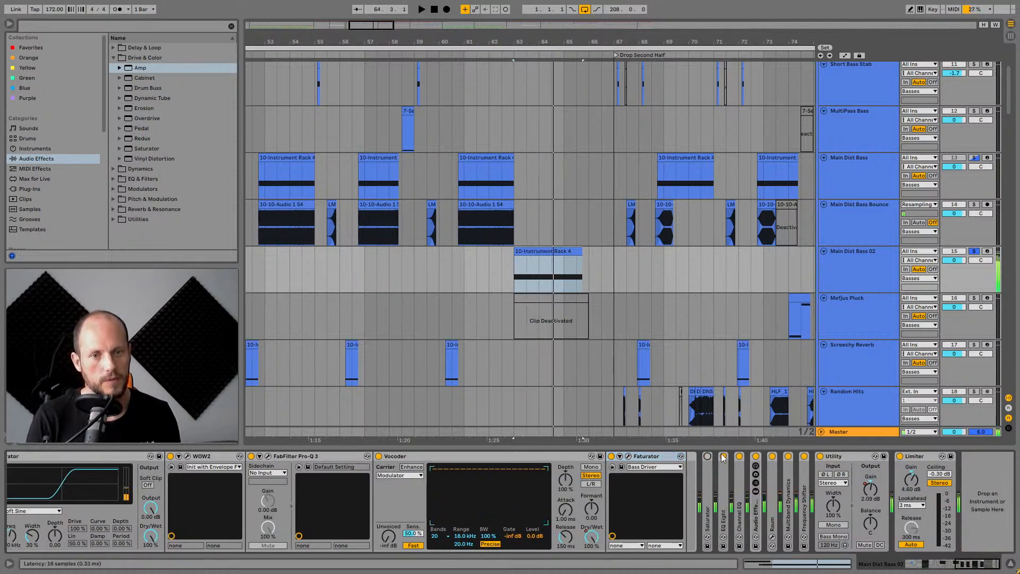
pyautogui.click(521, 286)
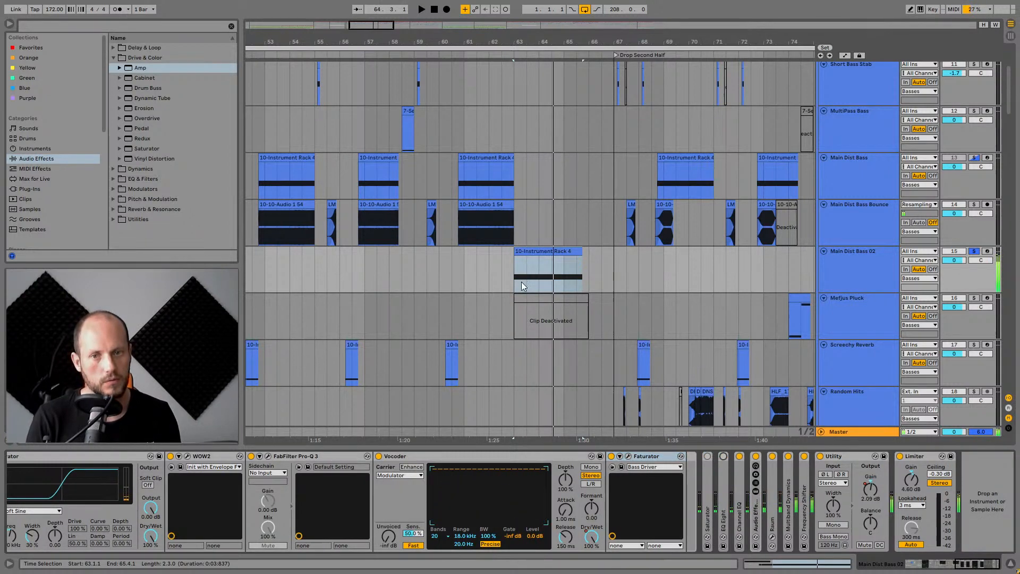
pyautogui.click(738, 456)
pyautogui.click(755, 456)
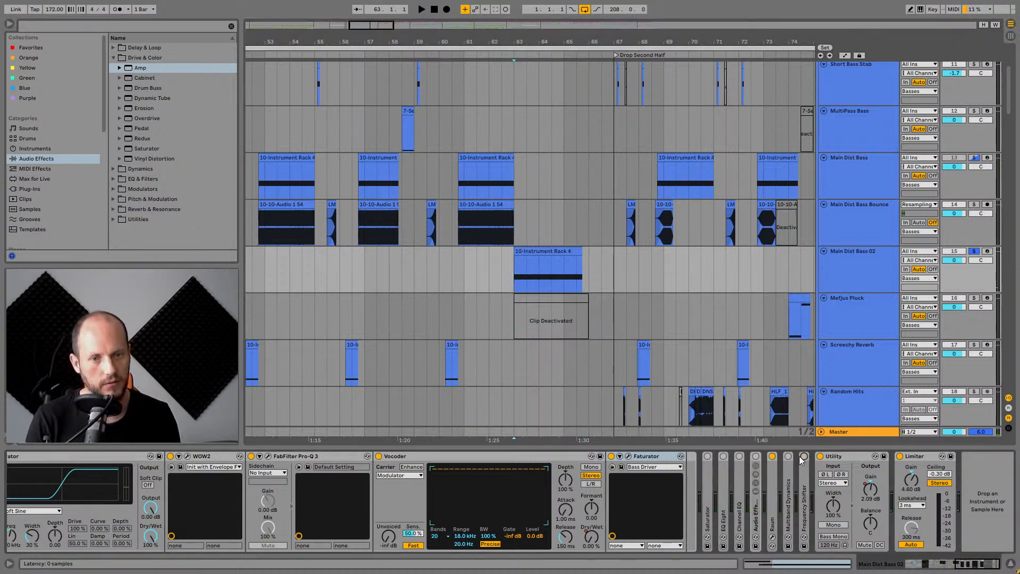
pyautogui.press('space')
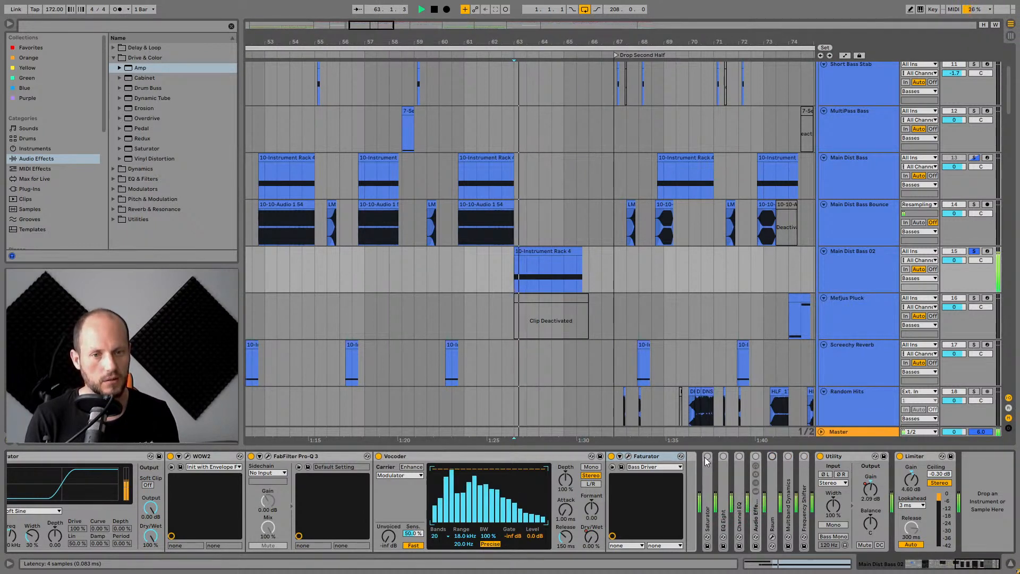
# Expand the third Saturator and the EQ Eight in the chain.
pyautogui.doubleClick(707, 464)
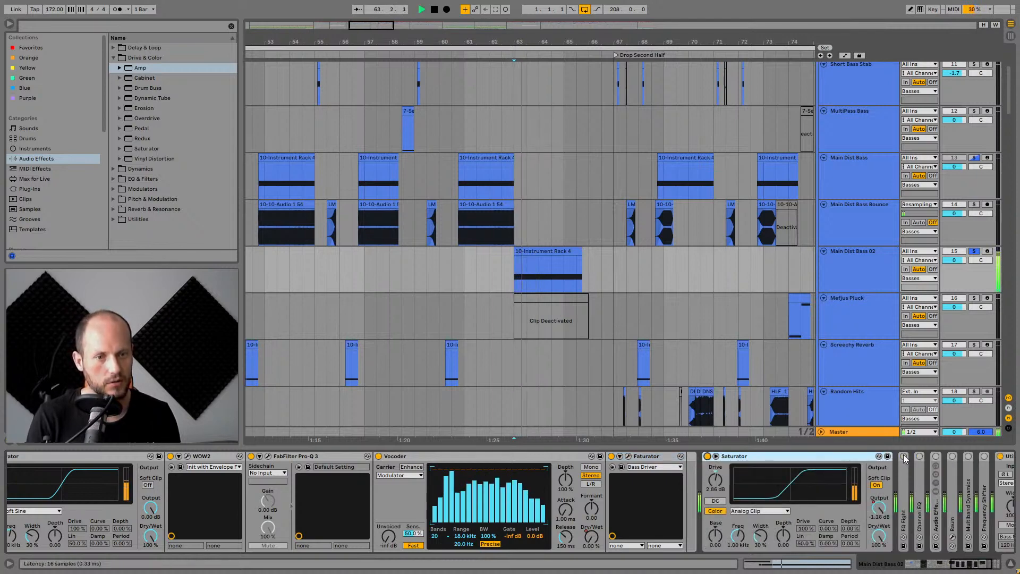
pyautogui.hscroll(5, 803, 511)
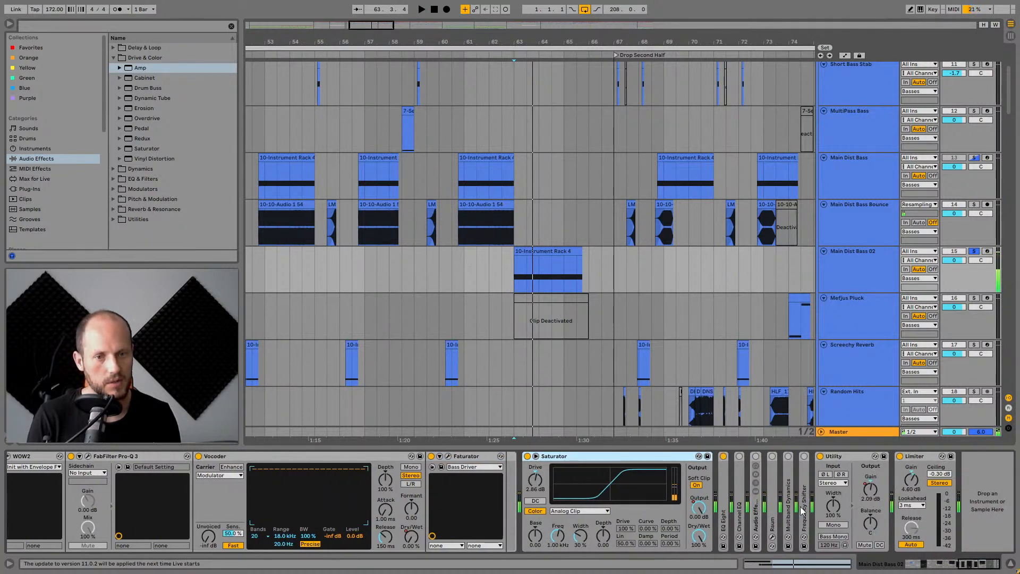
pyautogui.doubleClick(723, 492)
# Expand the Channel EQ, play the clip, and switch the Audio Effect Rack on.
pyautogui.hscroll(5, 797, 505)
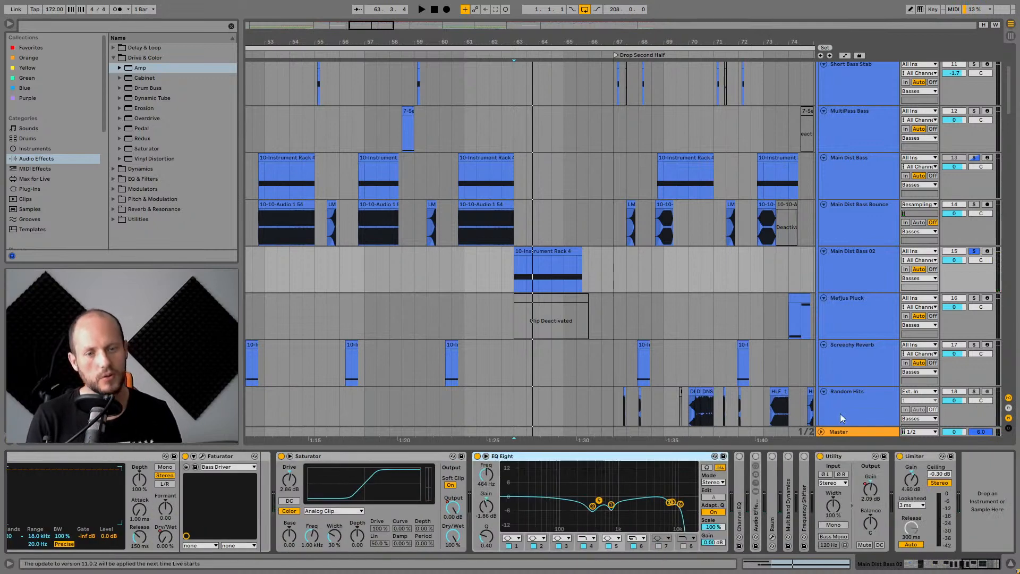
pyautogui.doubleClick(740, 482)
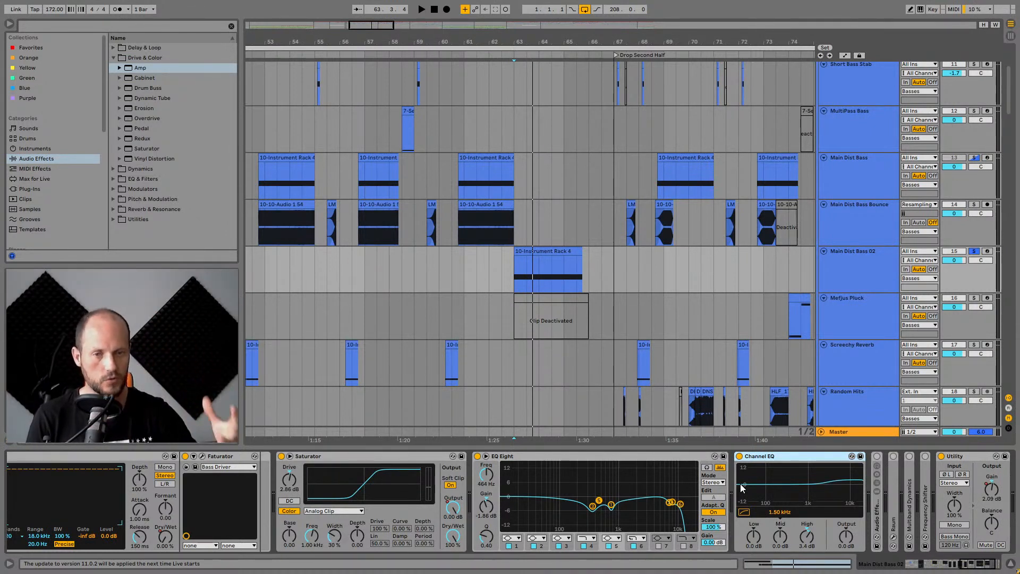
pyautogui.press('space')
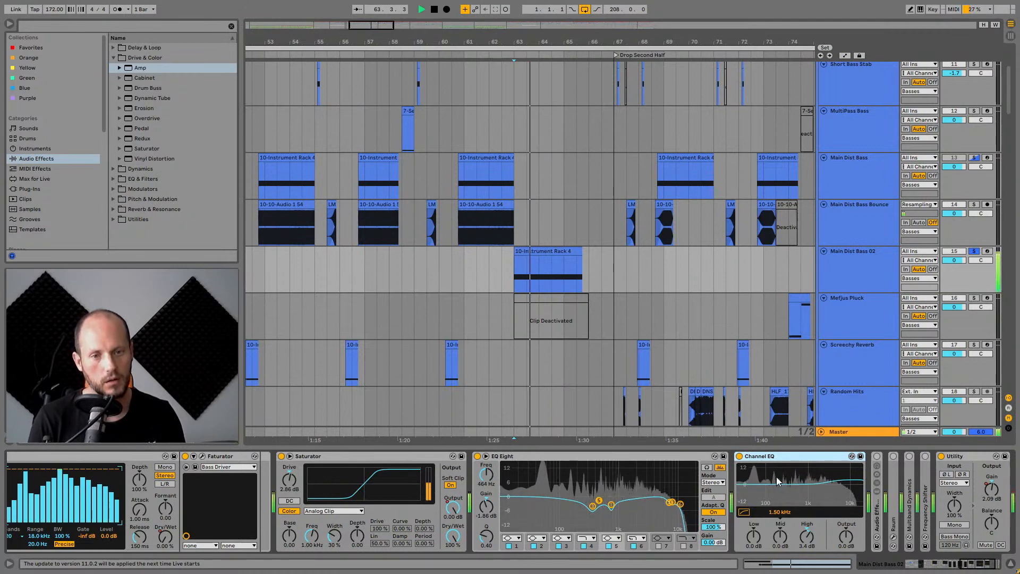
pyautogui.click(876, 457)
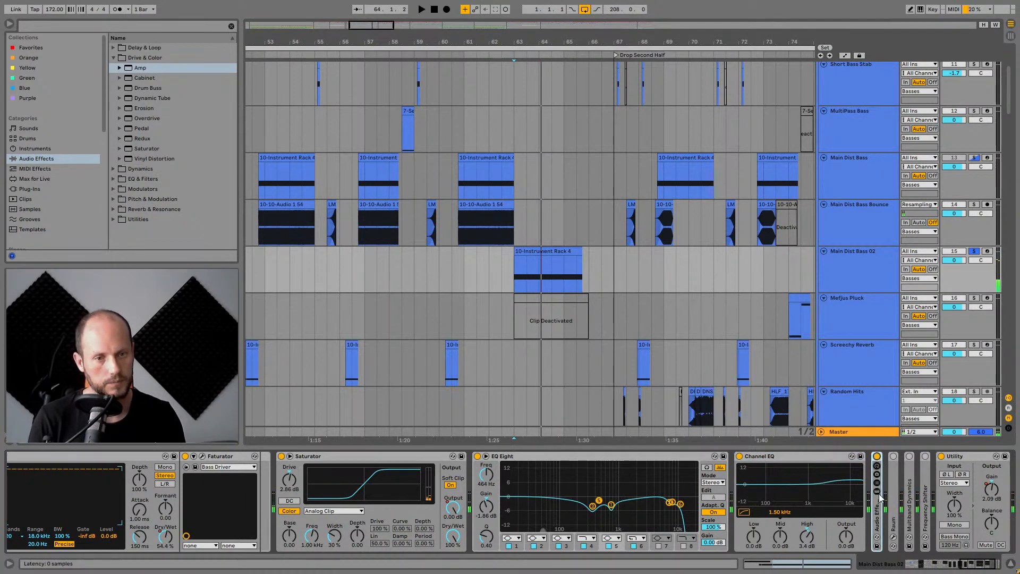
pyautogui.press('space')
# Expand the Audio Effect Rack to view its Flanger chain, then collapse the rack.
pyautogui.hscroll(3, 815, 539)
pyautogui.doubleClick(755, 513)
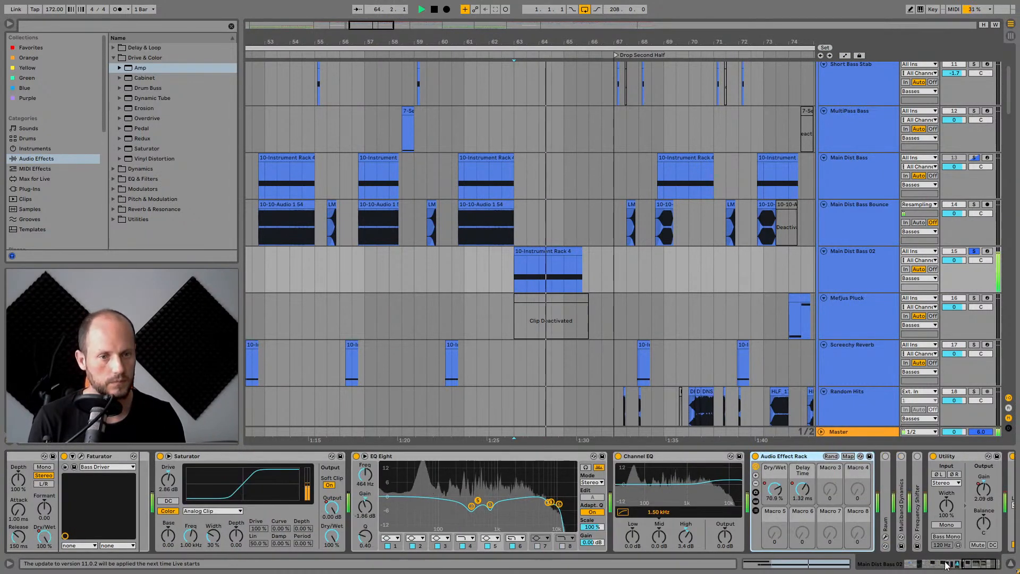
pyautogui.hscroll(3, 757, 507)
pyautogui.click(642, 500)
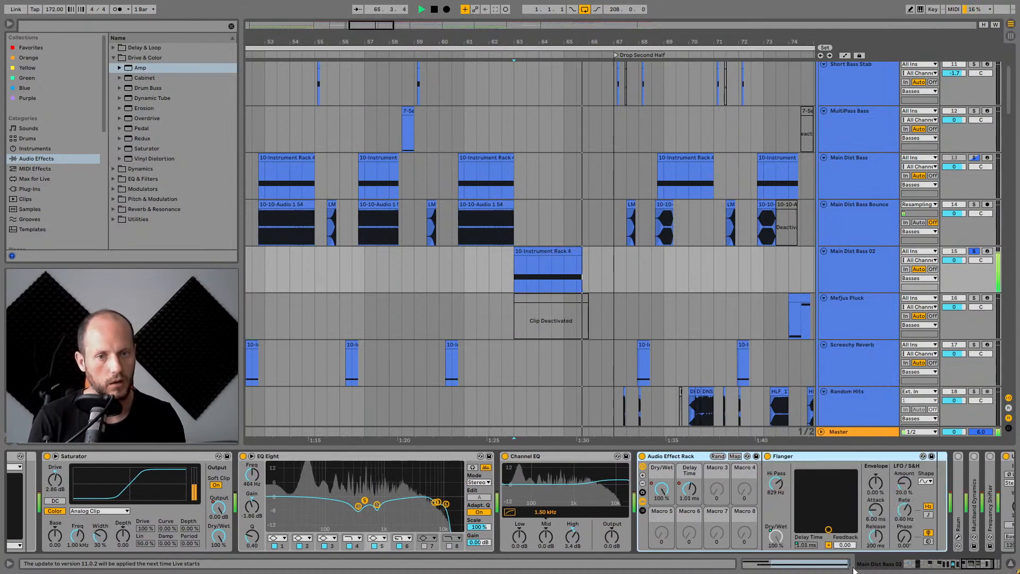
pyautogui.hscroll(3, 676, 476)
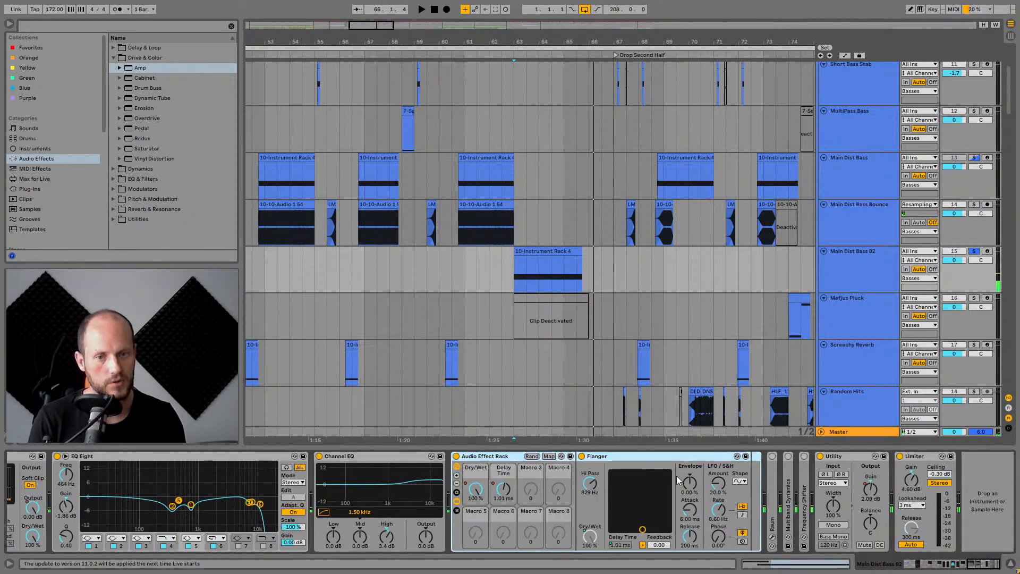
pyautogui.doubleClick(487, 458)
# Expand Raum, Multiband Dynamics and the last Frequency Shifter, switching Multiband Dynamics on.
pyautogui.doubleClick(472, 489)
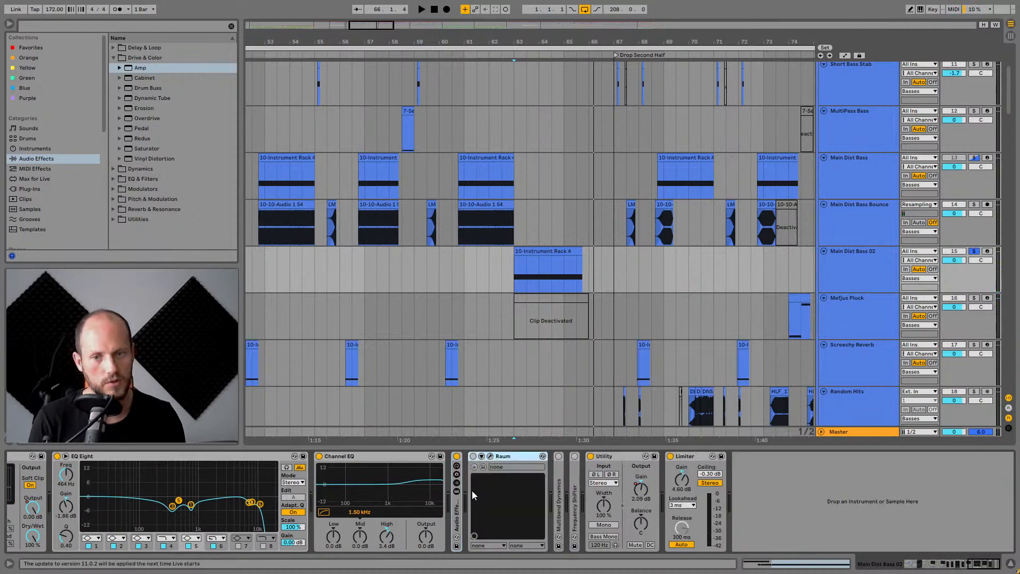
pyautogui.doubleClick(563, 499)
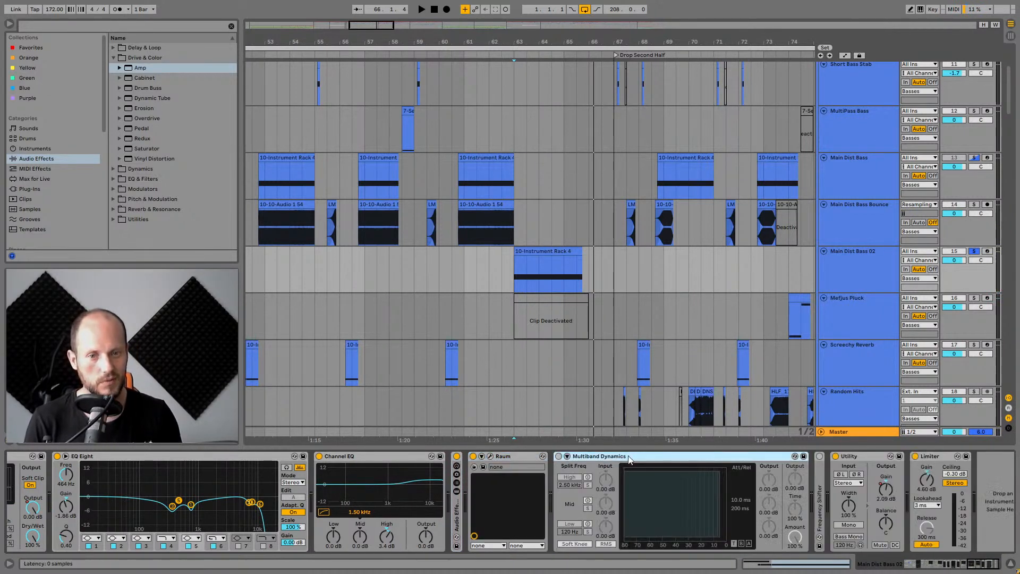
pyautogui.click(558, 456)
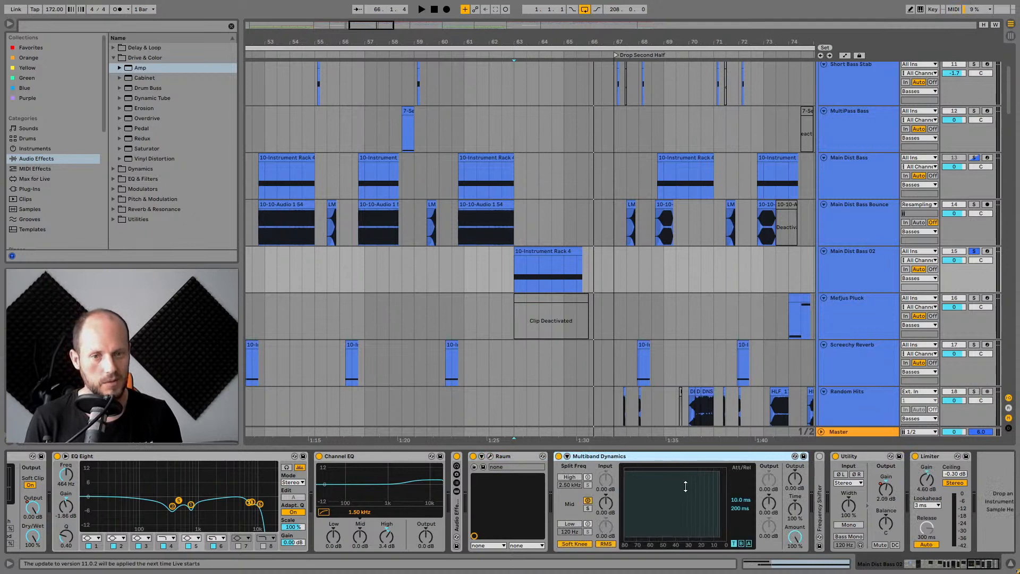
pyautogui.doubleClick(820, 498)
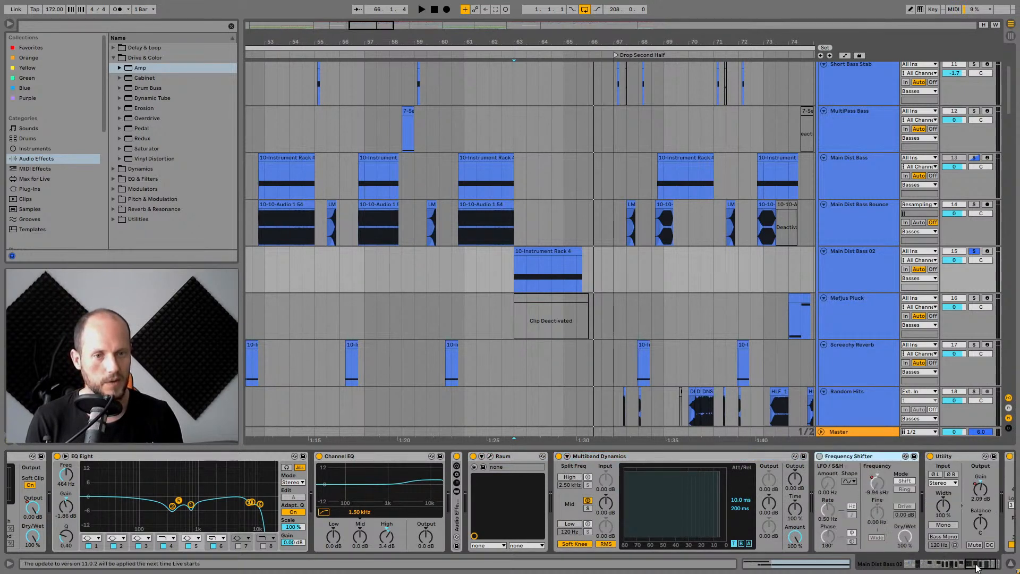
# Show Main Dist Bass 02's automation lanes, audition the clip, and hide the automation again.
pyautogui.click(709, 455)
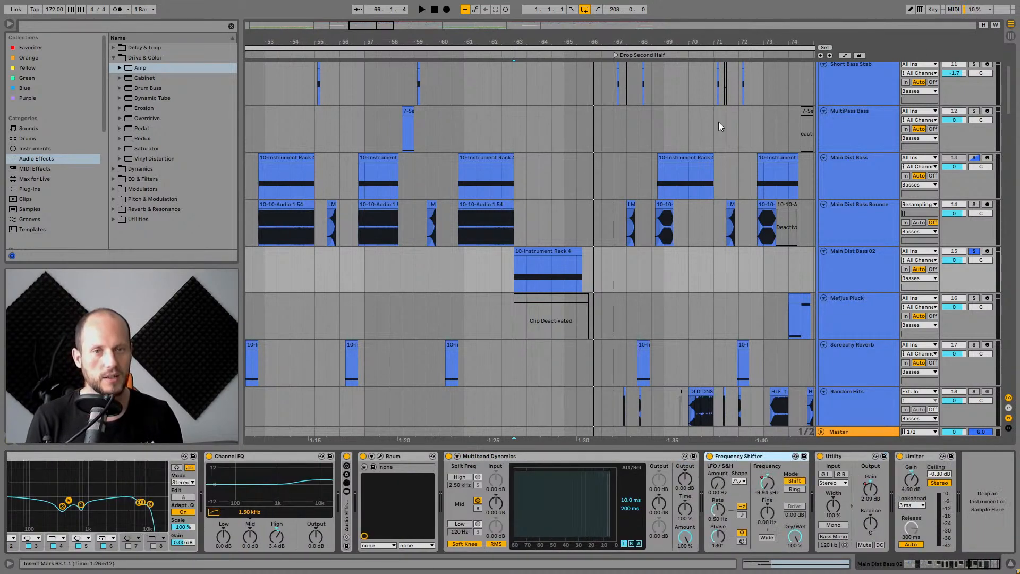
pyautogui.press('a')
pyautogui.scroll(3, 575, 243)
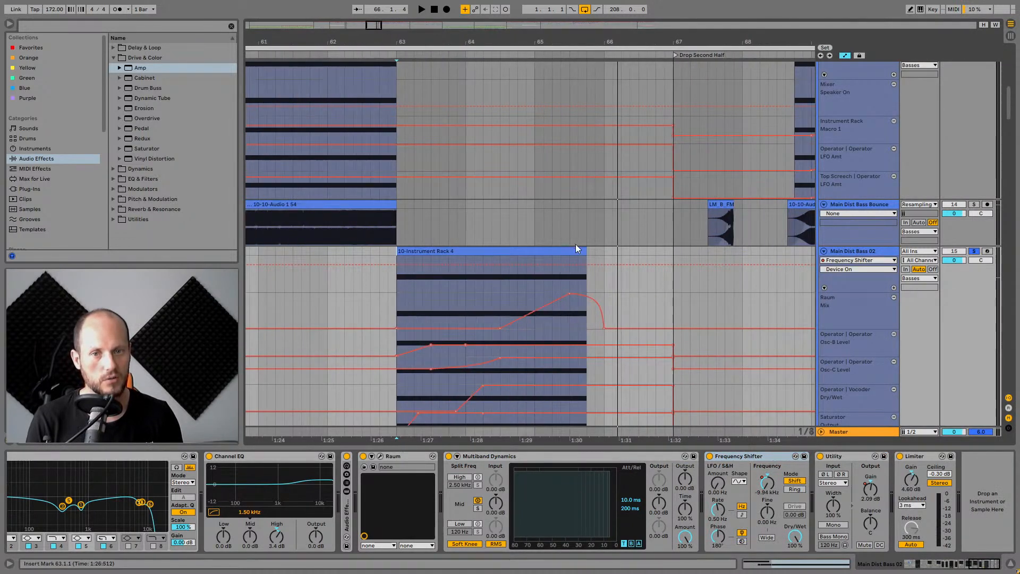
pyautogui.click(527, 286)
pyautogui.press('space')
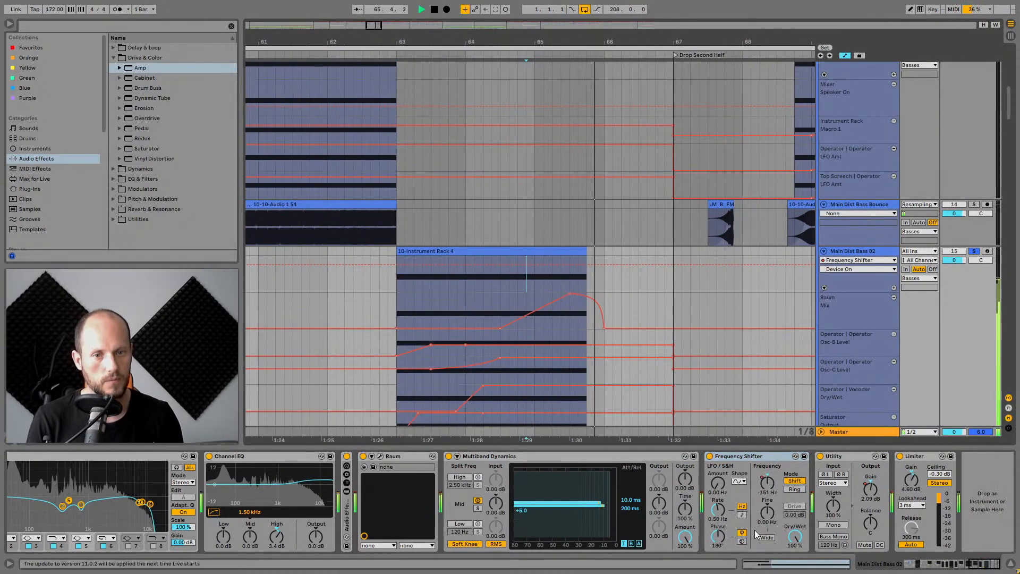
pyautogui.press('space')
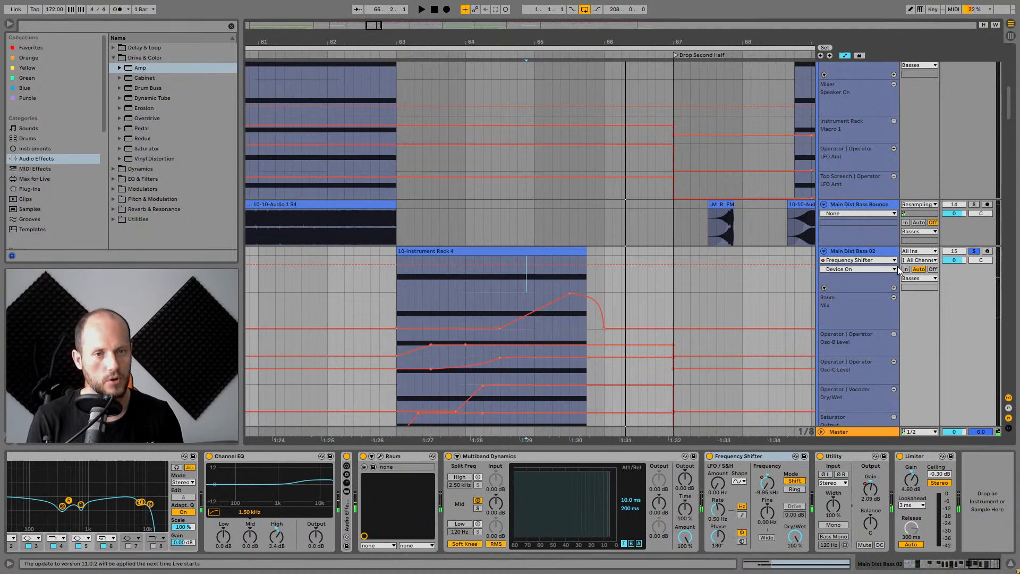
pyautogui.click(844, 55)
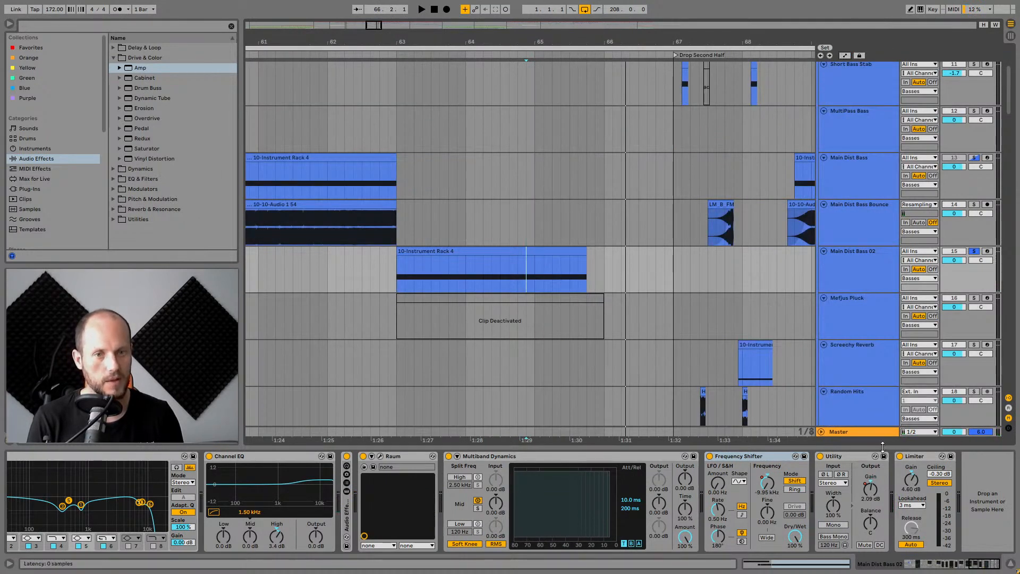
pyautogui.scroll(-3, 831, 288)
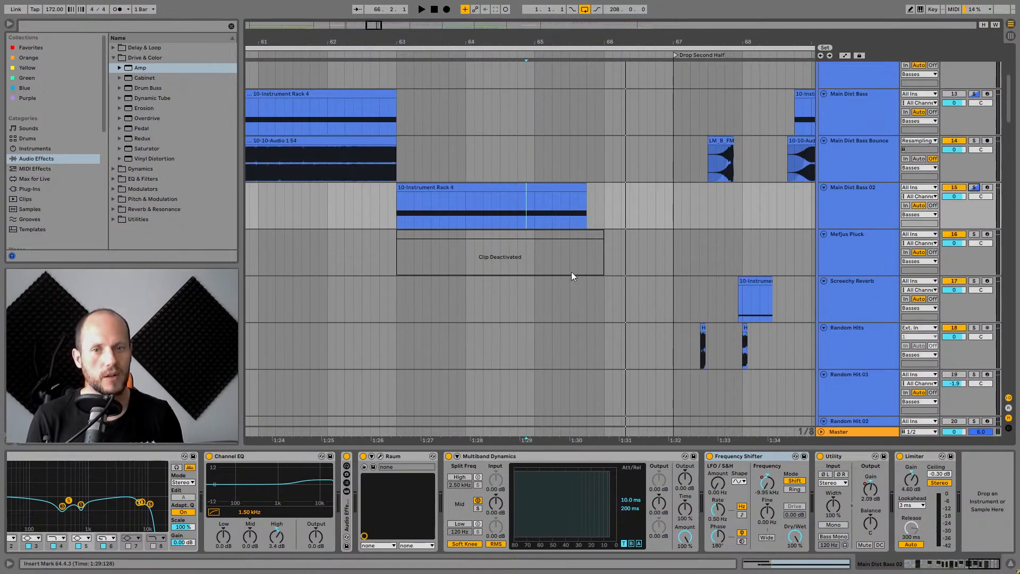
pyautogui.click(537, 247)
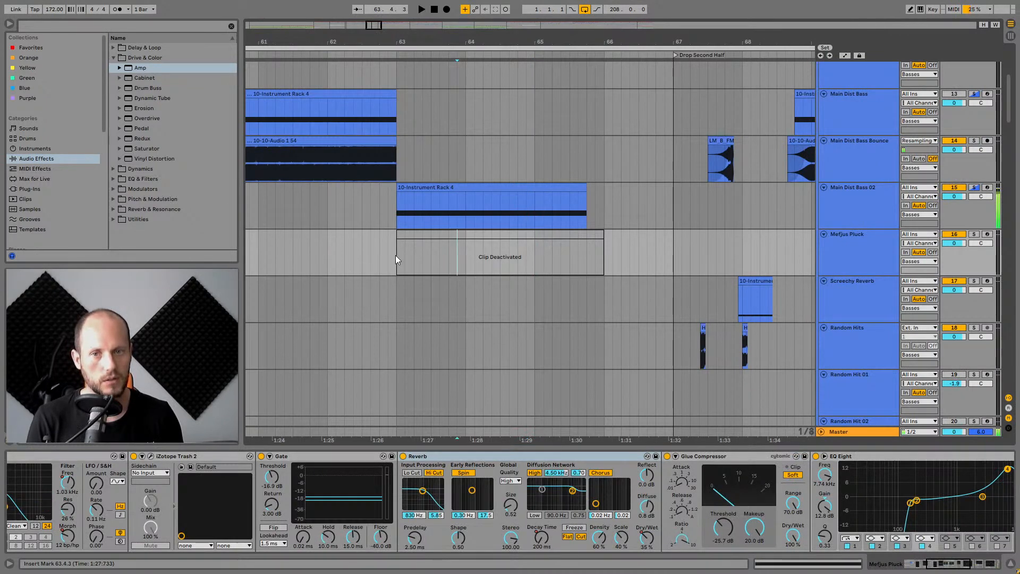
pyautogui.click(379, 256)
pyautogui.scroll(-2, 595, 242)
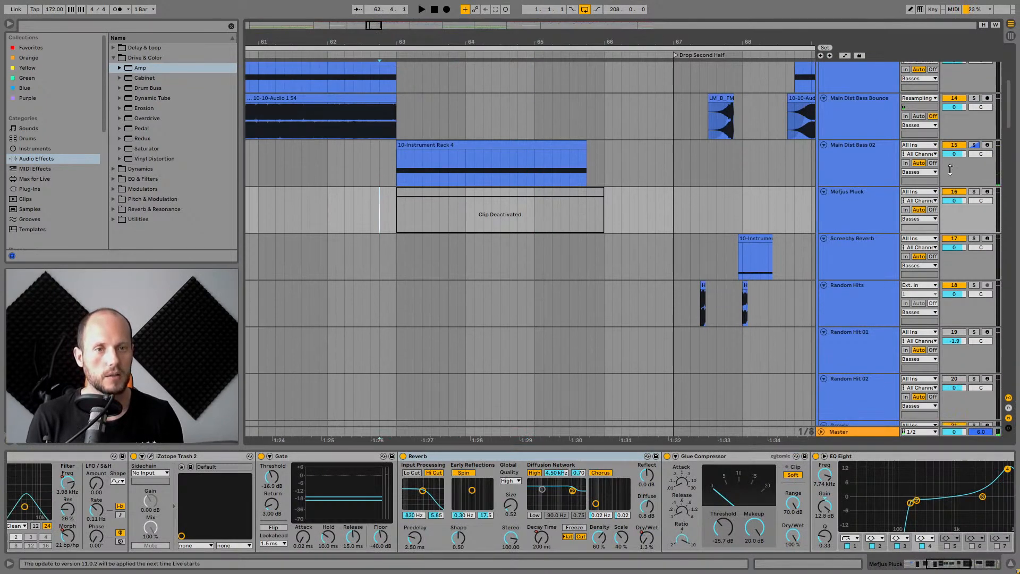
pyautogui.click(960, 147)
pyautogui.scroll(-12, 586, 258)
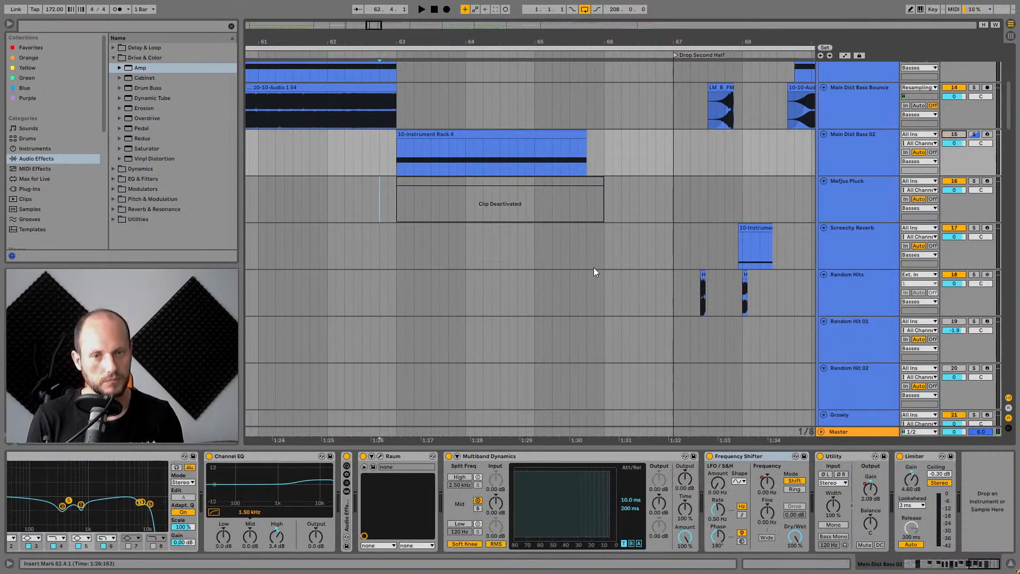
pyautogui.scroll(-10, 599, 264)
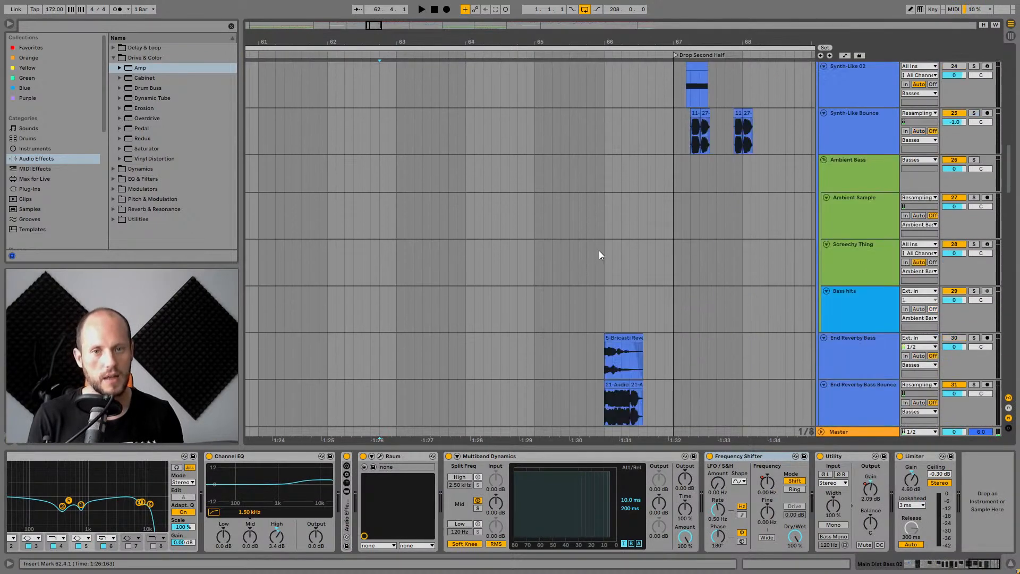
# Audition the Bass hits track and zoom in on the End Reverby Bass Bounce clips.
pyautogui.click(595, 220)
pyautogui.press('space')
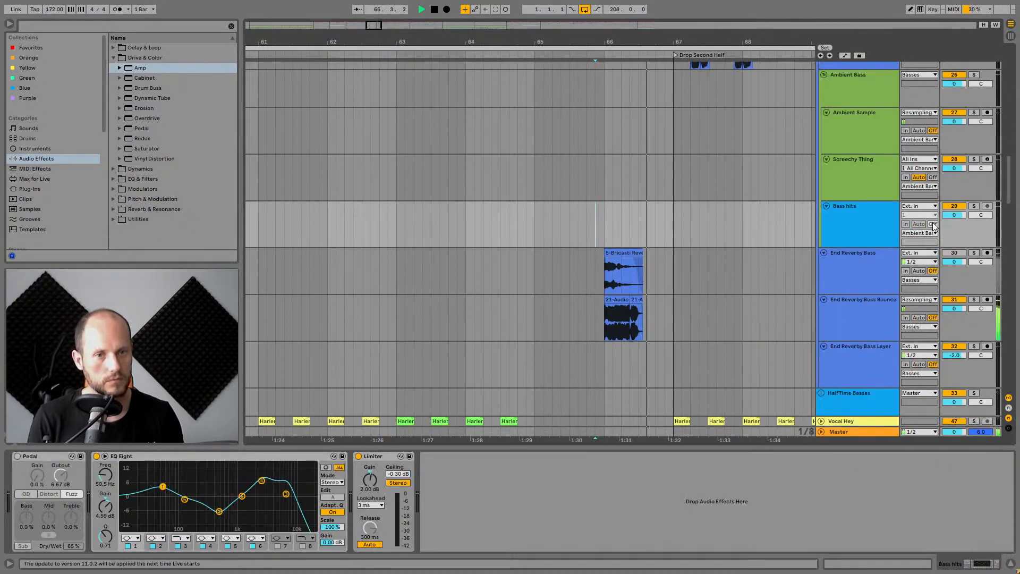
pyautogui.press('space')
pyautogui.moveTo(646, 43); pyautogui.dragTo(645, 70)
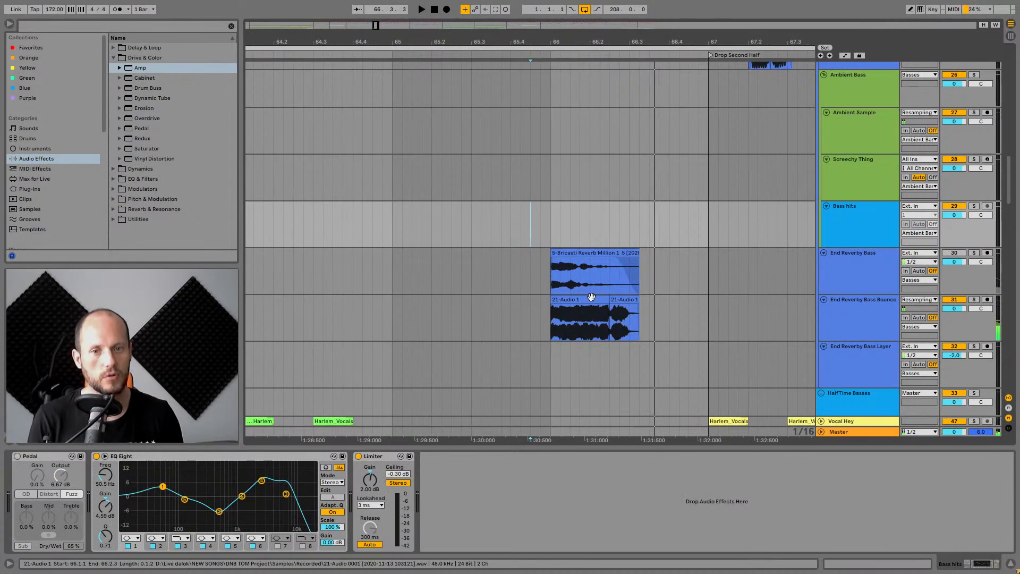
pyautogui.click(590, 299)
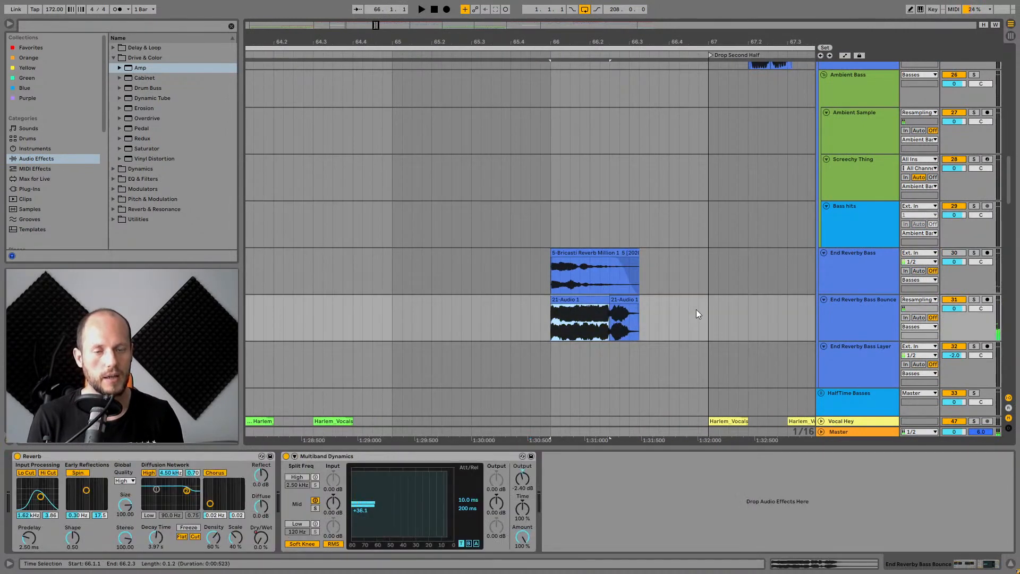
pyautogui.click(906, 334)
# Select End Reverby Bass, solo it, and play around its reverb clip.
pyautogui.click(865, 256)
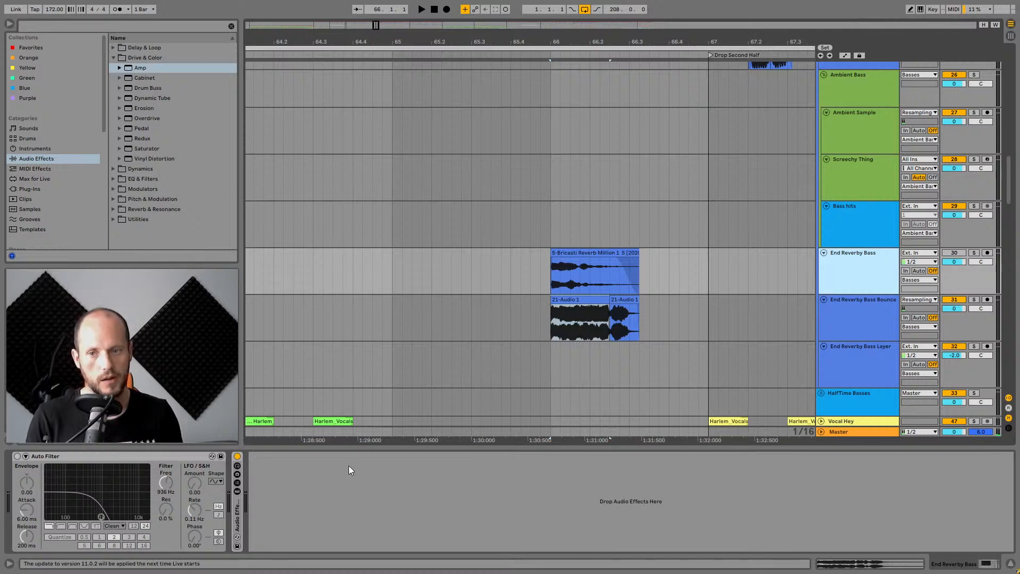
pyautogui.click(596, 268)
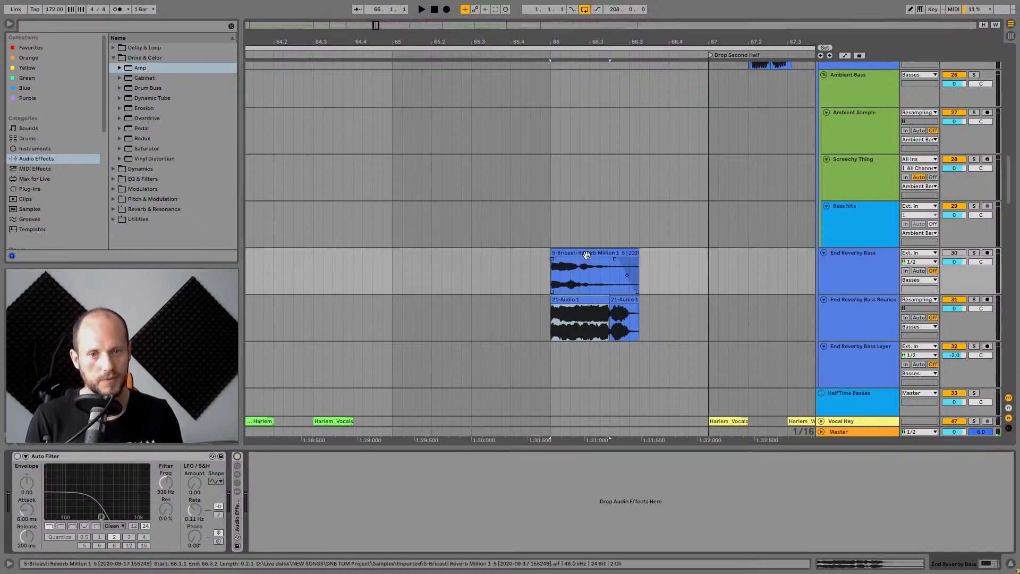
pyautogui.click(974, 253)
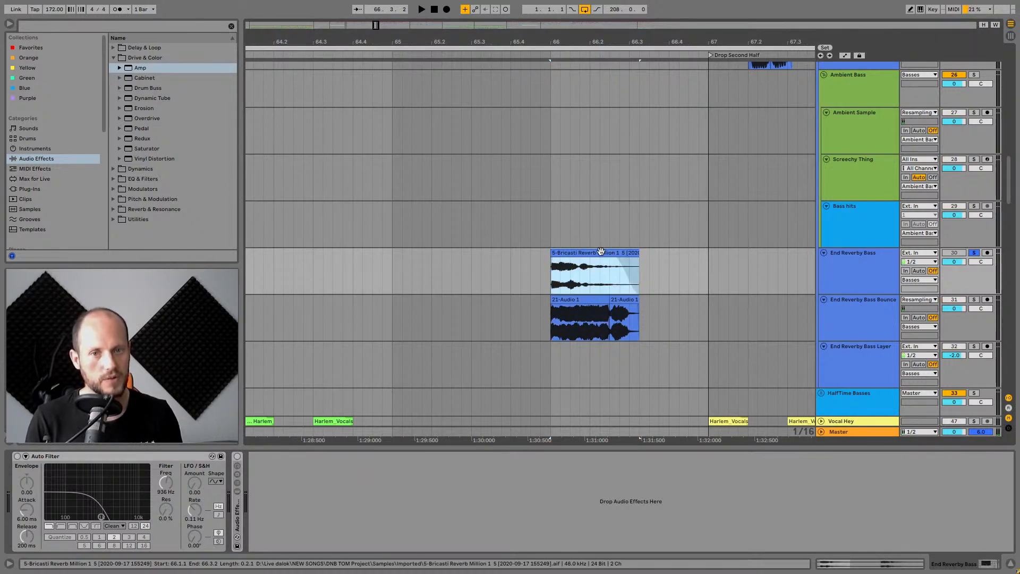
pyautogui.press('space')
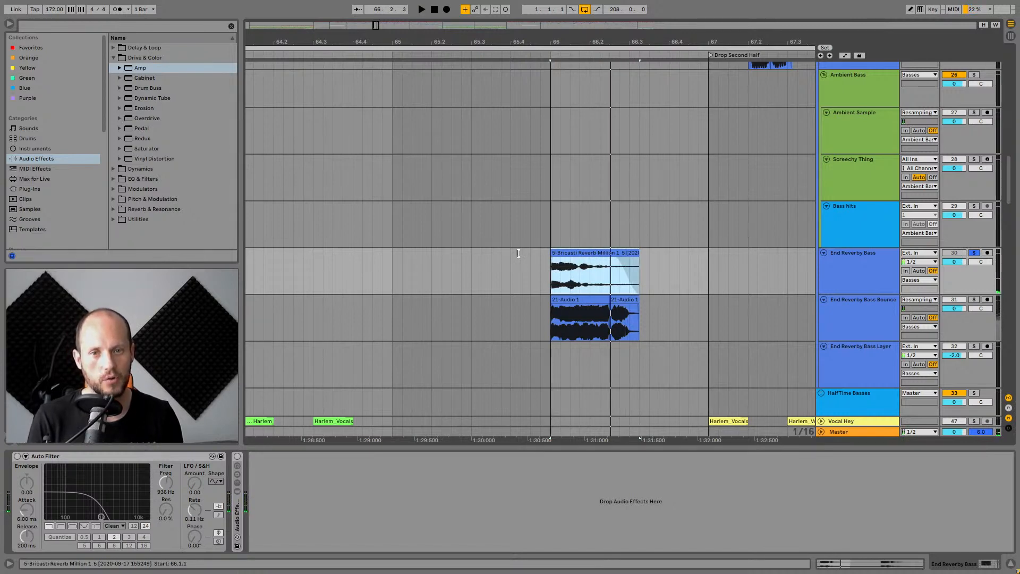
pyautogui.moveTo(551, 258); pyautogui.dragTo(445, 259)
pyautogui.moveTo(638, 253); pyautogui.dragTo(877, 259)
pyautogui.moveTo(679, 42); pyautogui.dragTo(467, 26)
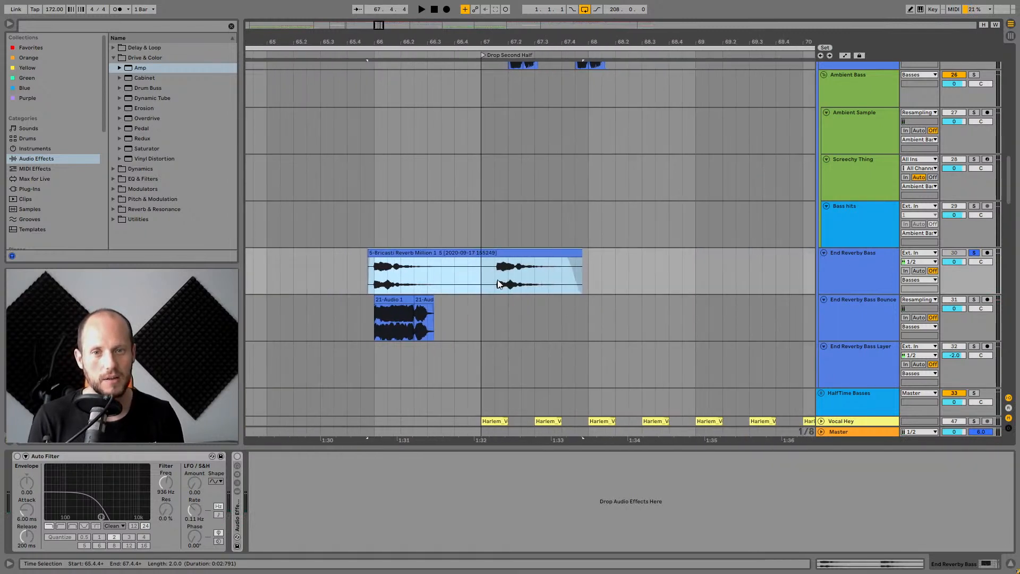
# Audition the End Reverby Bass reverb clip repeatedly, zooming in and out on its waveform.
pyautogui.click(493, 277)
pyautogui.press('space')
pyautogui.press('space')
pyautogui.press('space')
pyautogui.press('space')
pyautogui.press('space')
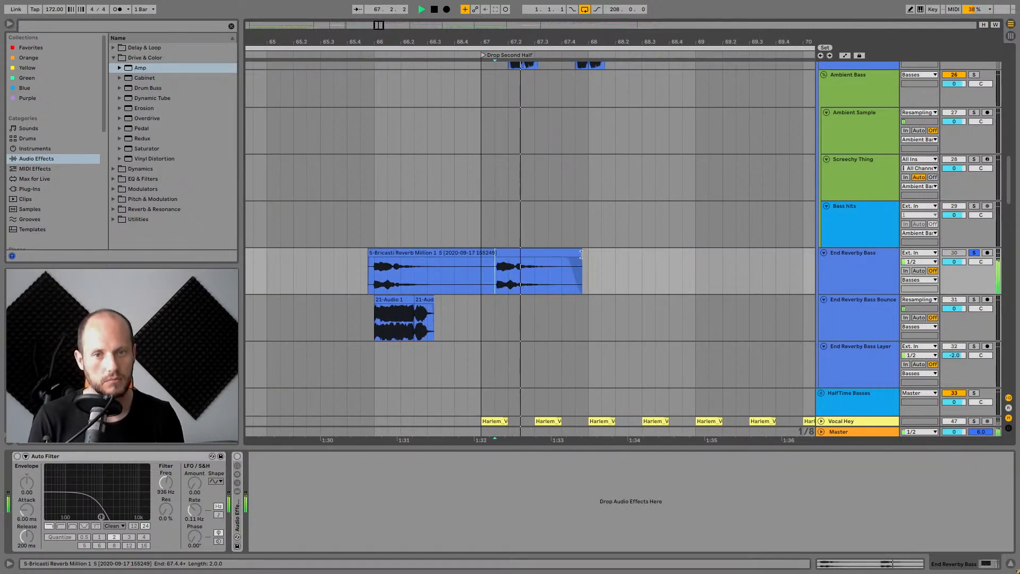
pyautogui.press('space')
pyautogui.moveTo(580, 253); pyautogui.dragTo(375, 253)
pyautogui.moveTo(376, 42); pyautogui.dragTo(382, 133)
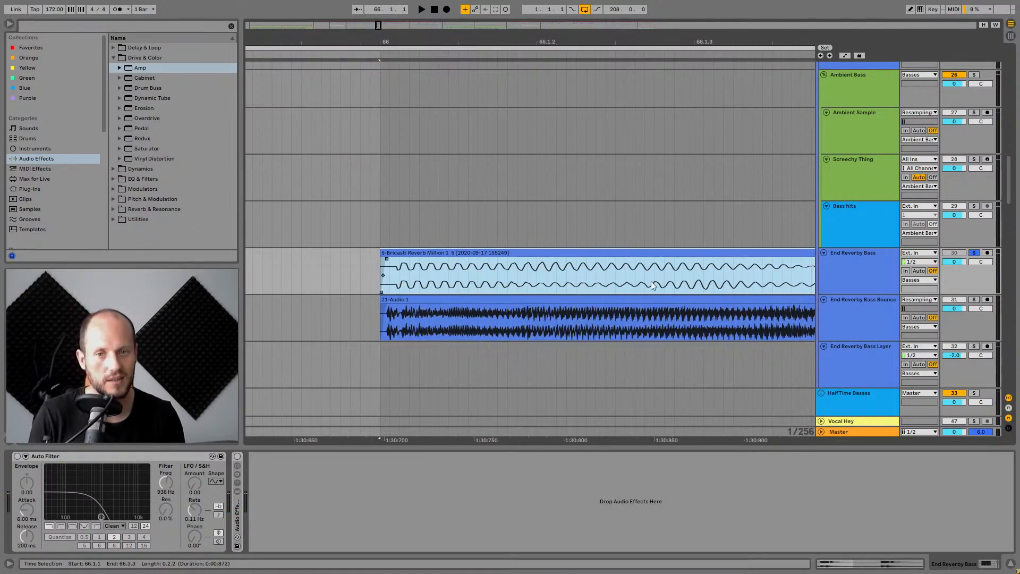
pyautogui.moveTo(621, 42); pyautogui.dragTo(499, 3)
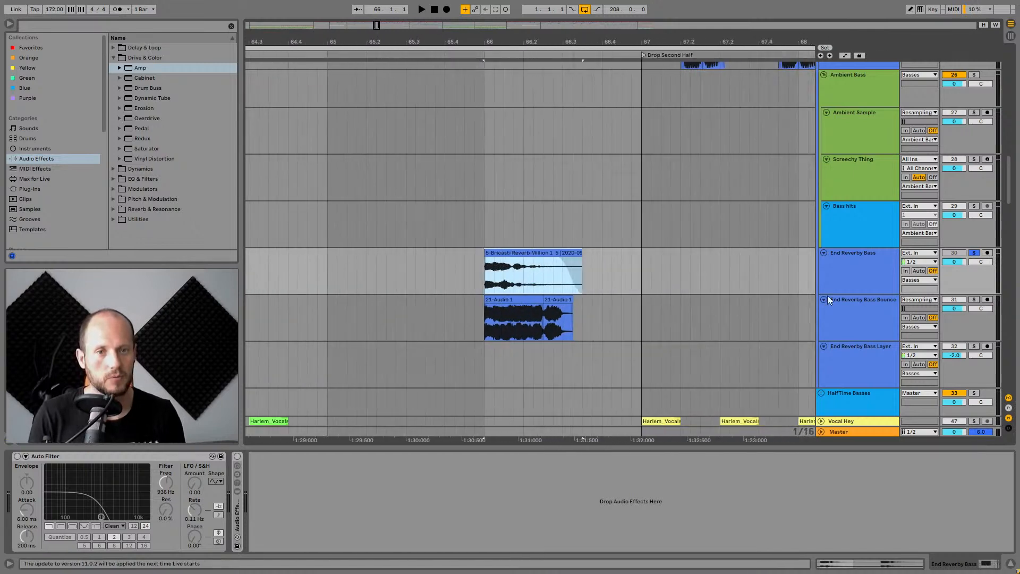
# Select End Reverby Bass and open the device chain inside its Audio Effect Rack.
pyautogui.click(861, 273)
pyautogui.click(237, 455)
pyautogui.press('space')
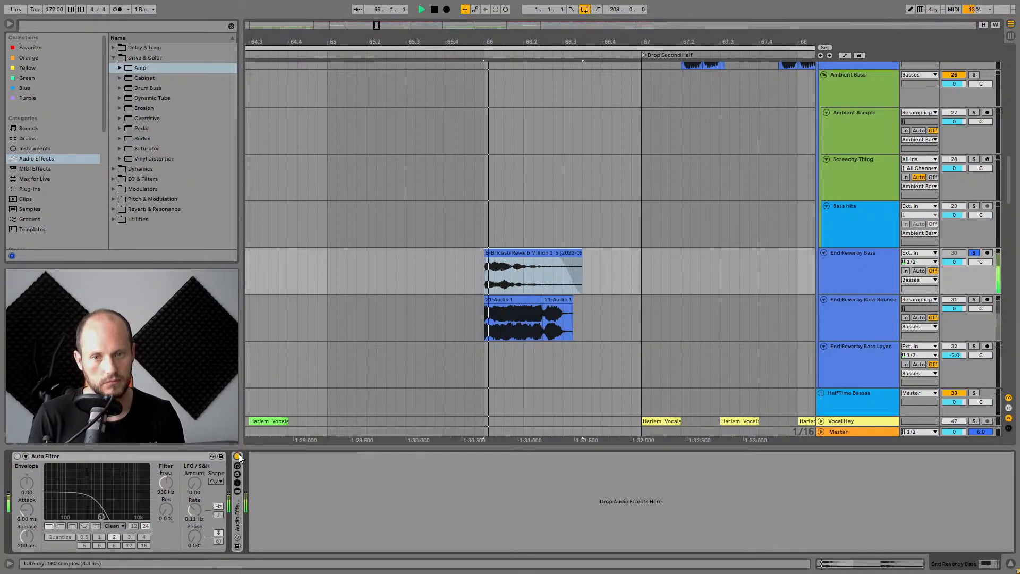
pyautogui.doubleClick(239, 513)
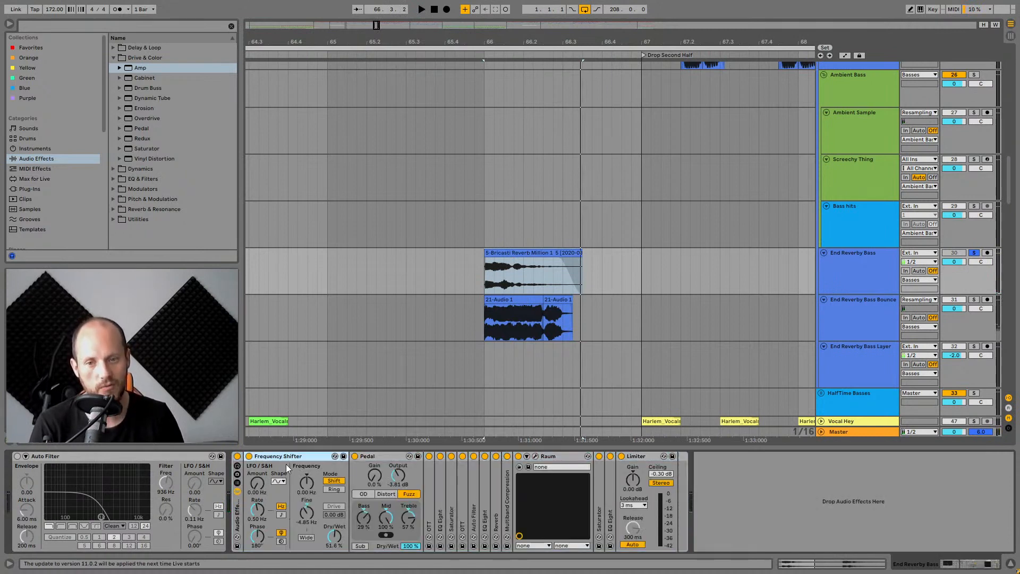
# Toggle Raum's activator, then bypass and re-enable Pedal while playing the track.
pyautogui.click(378, 457)
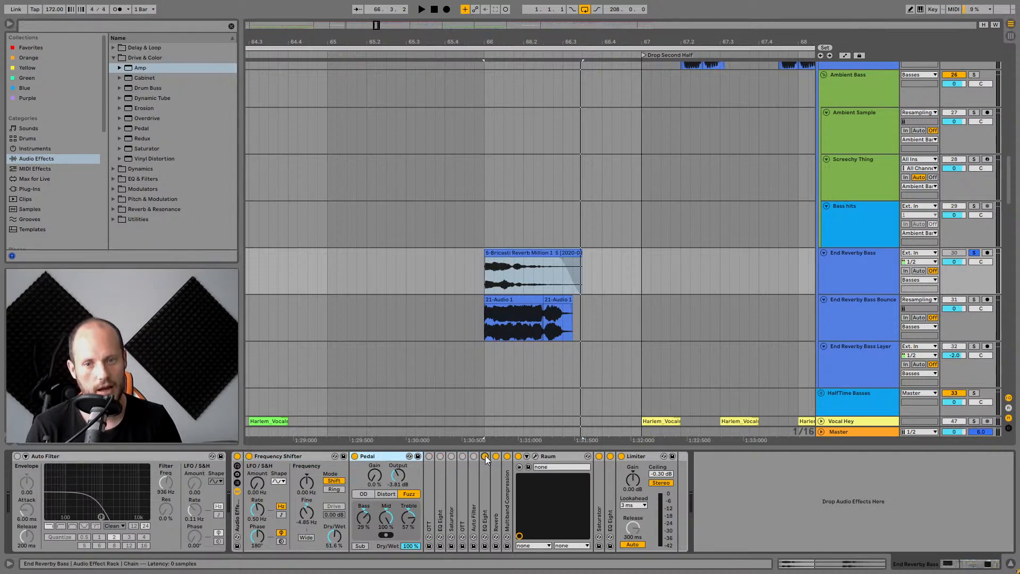
pyautogui.click(517, 457)
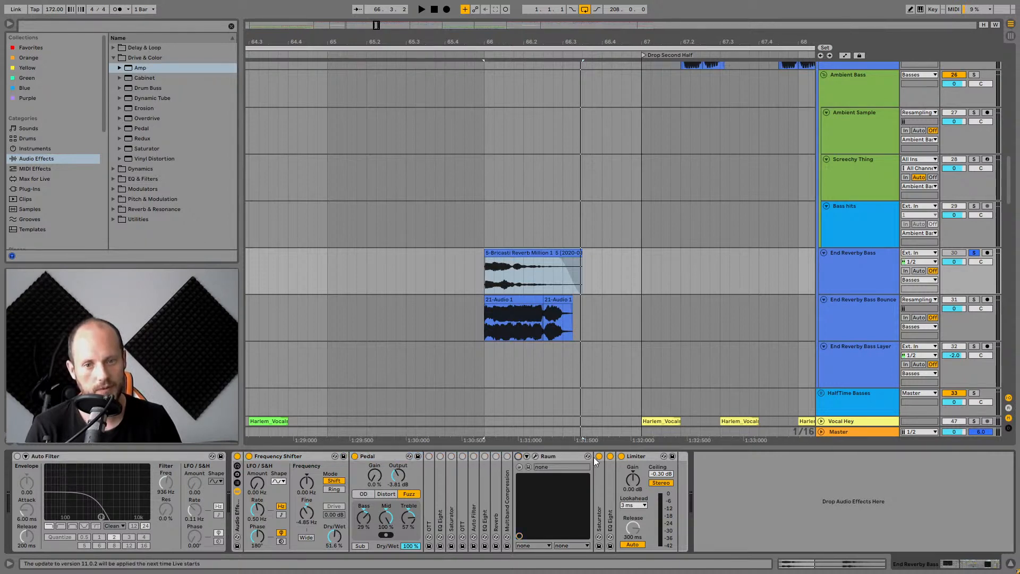
pyautogui.click(355, 457)
pyautogui.press('space')
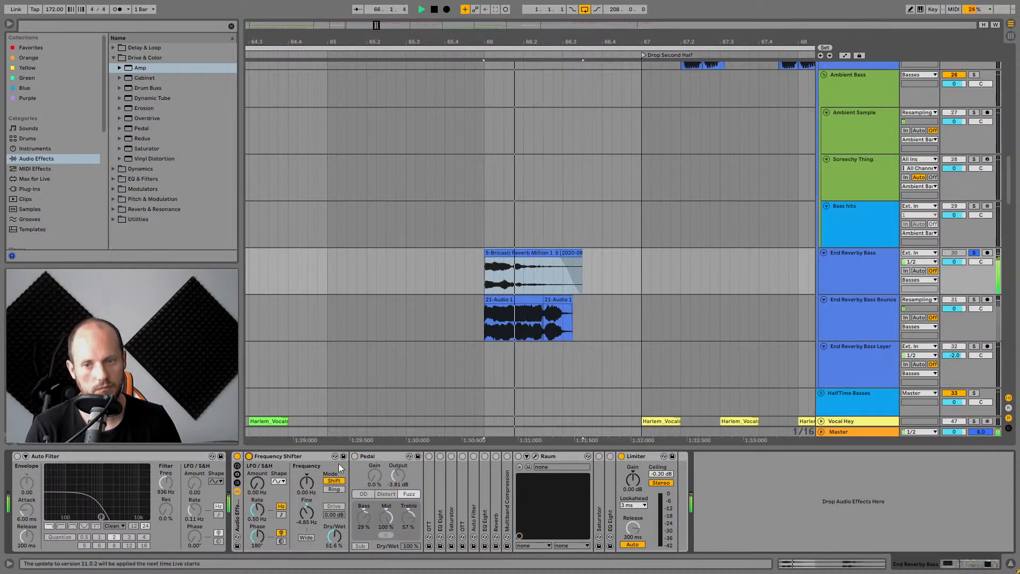
pyautogui.click(355, 456)
pyautogui.press('space')
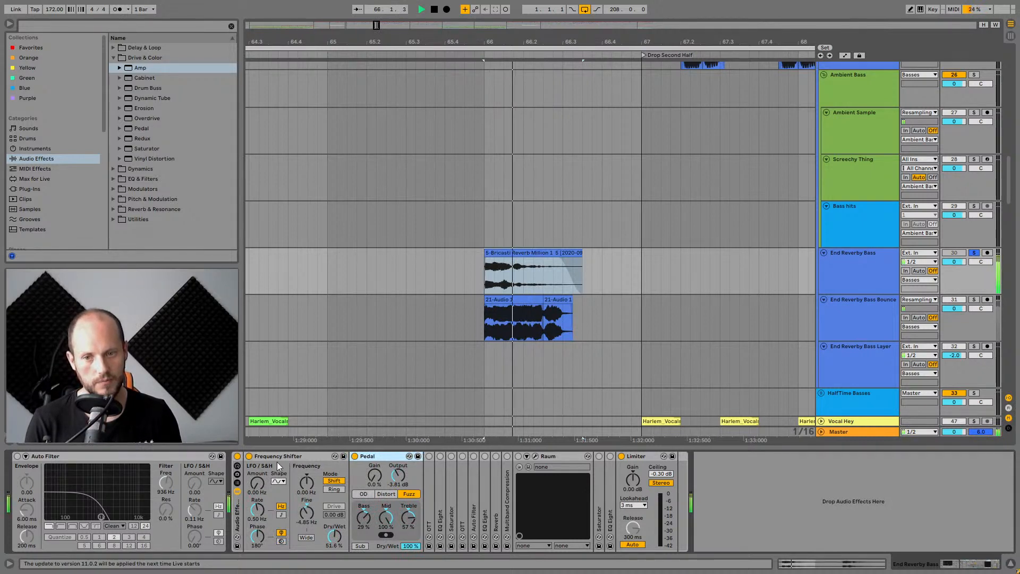
# Bypass and re-enable the Frequency Shifter, then expand the OTT device and play.
pyautogui.click(249, 456)
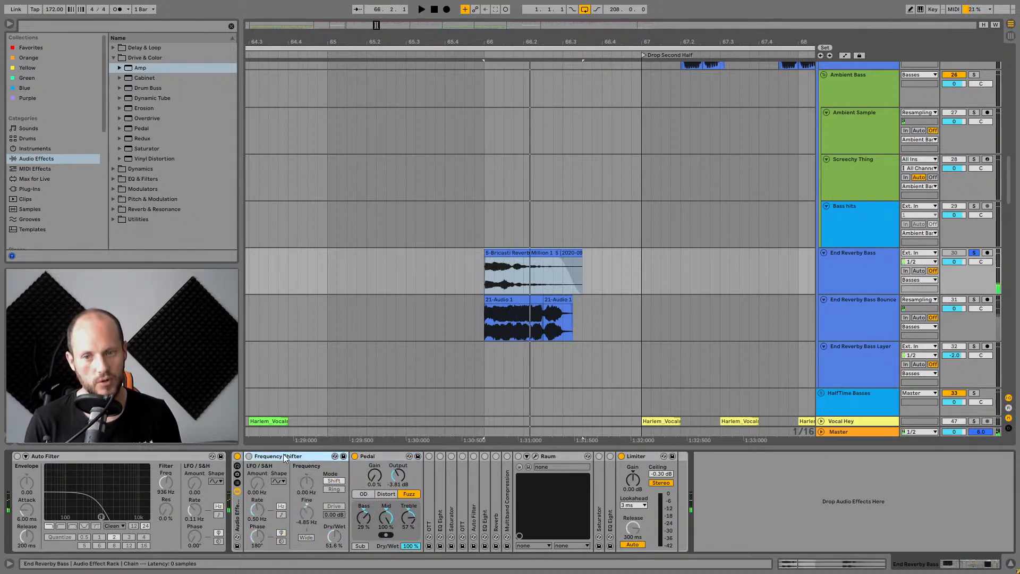
pyautogui.click(249, 456)
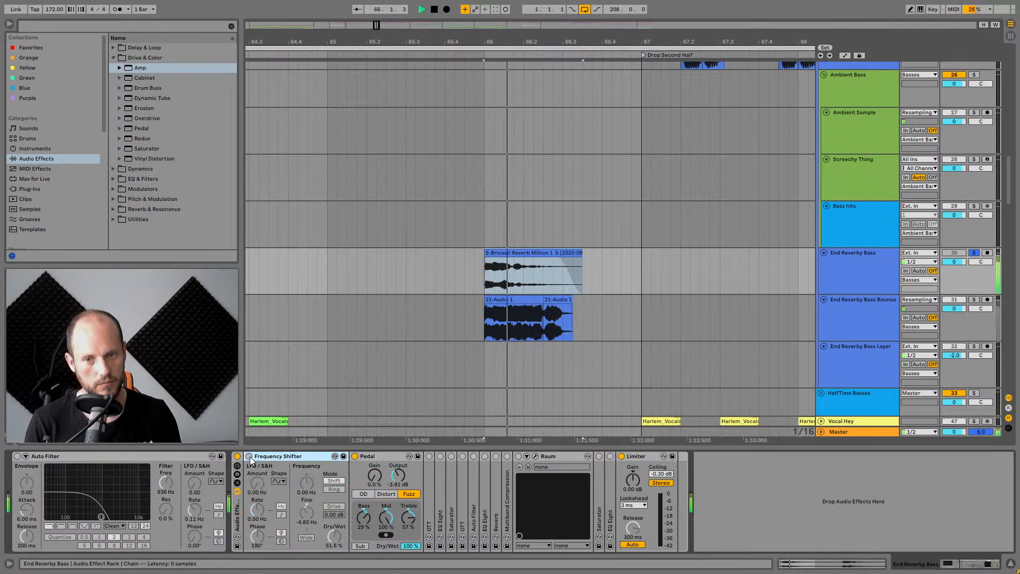
pyautogui.doubleClick(433, 481)
pyautogui.press('space')
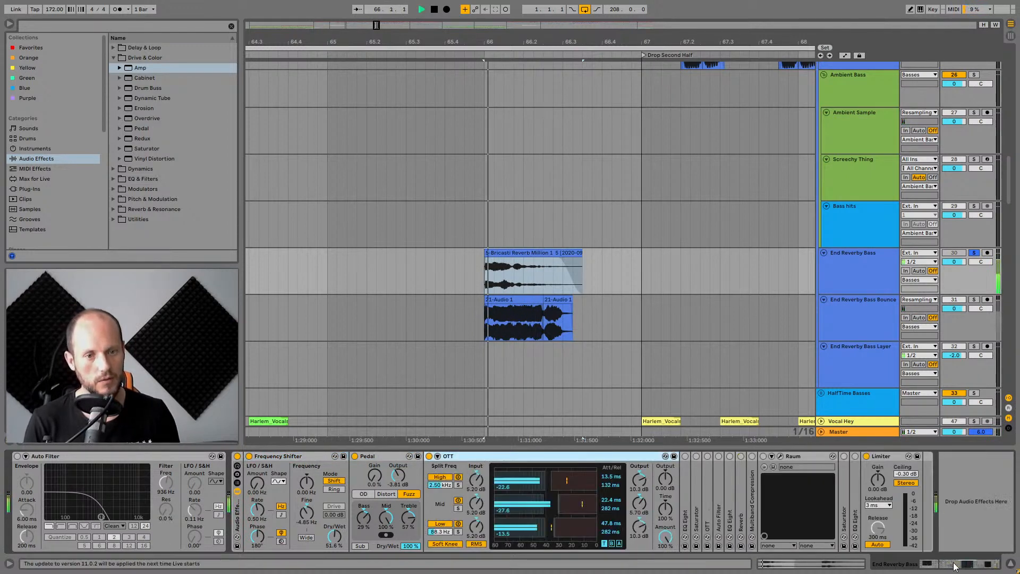
# Expand EQ Eight and the Saturator in the rack chain while auditioning the track.
pyautogui.doubleClick(685, 459)
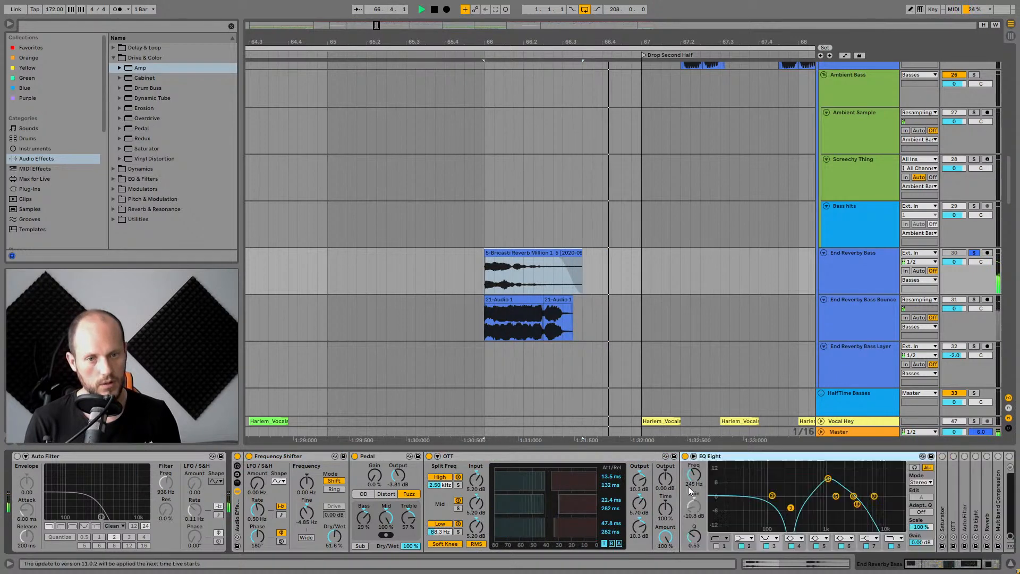
pyautogui.press('space')
pyautogui.press('space')
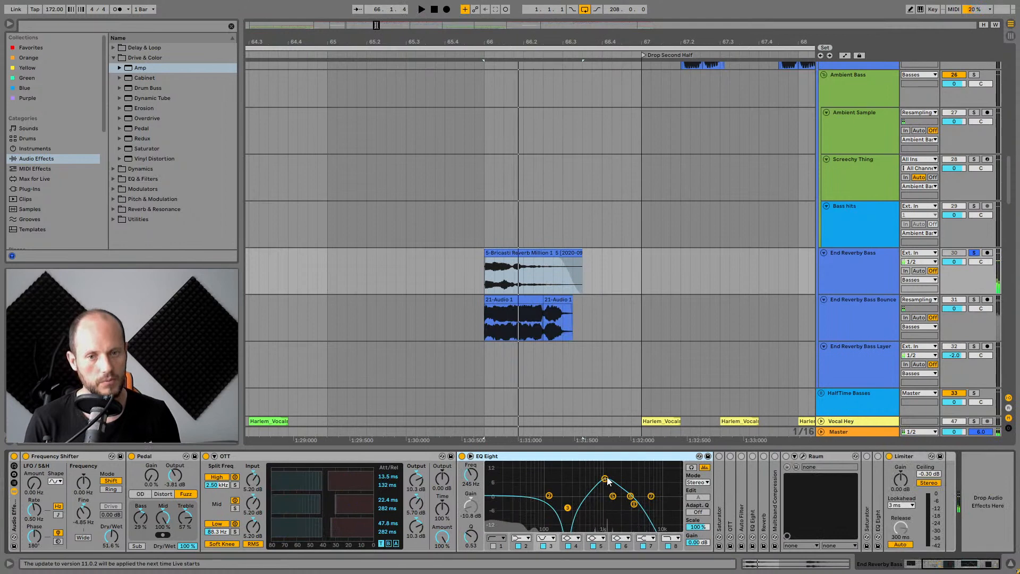
pyautogui.doubleClick(721, 467)
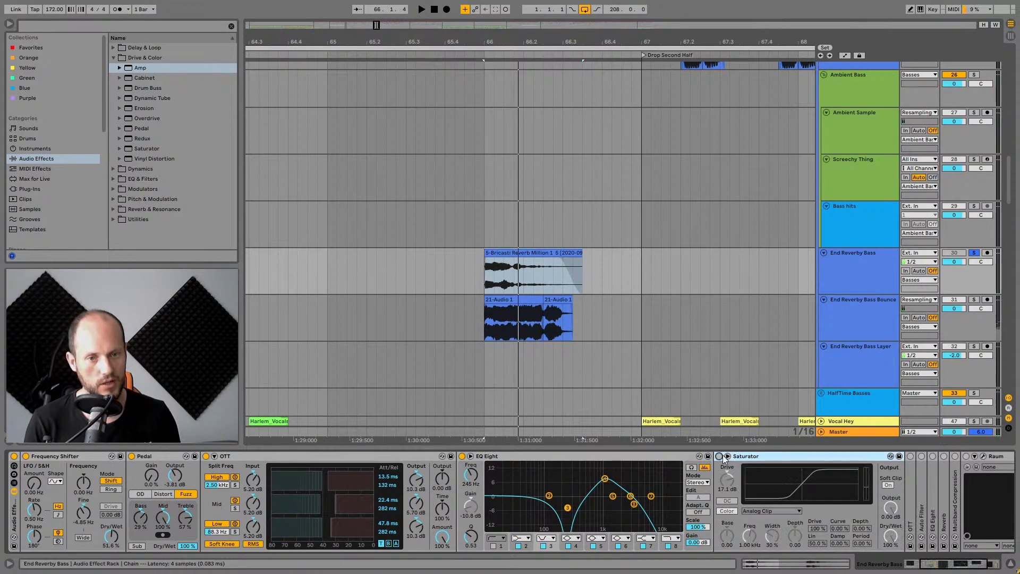
pyautogui.click(720, 457)
pyautogui.moveTo(968, 567); pyautogui.dragTo(984, 567)
# Bypass and re-enable the Saturator while playing End Reverby Bass.
pyautogui.press('space')
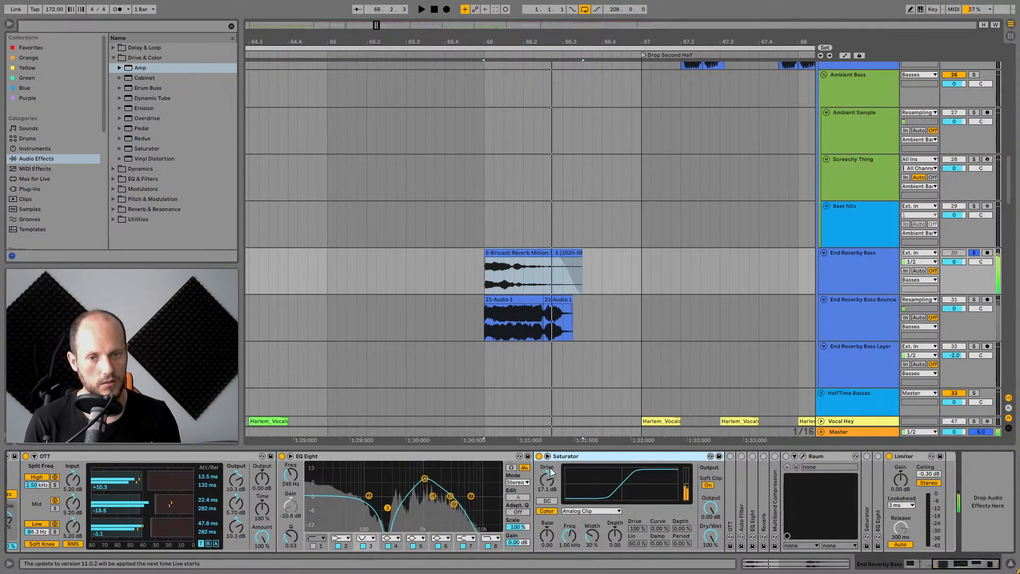
pyautogui.press('space')
pyautogui.click(538, 457)
pyautogui.press('space')
pyautogui.press('space')
pyautogui.click(539, 456)
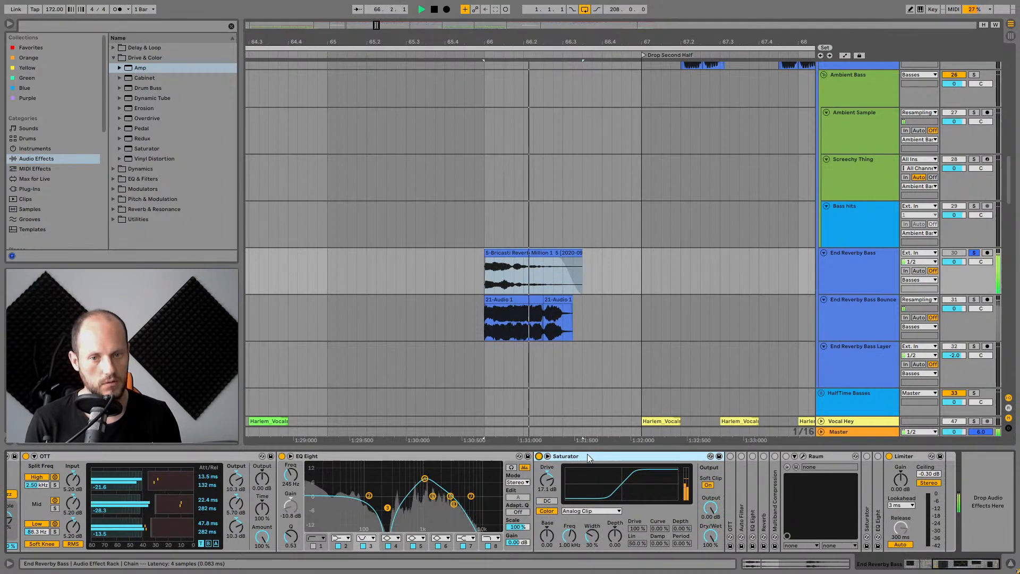
# Expand the second OTT and the Auto Filter further along the rack chain.
pyautogui.doubleClick(728, 486)
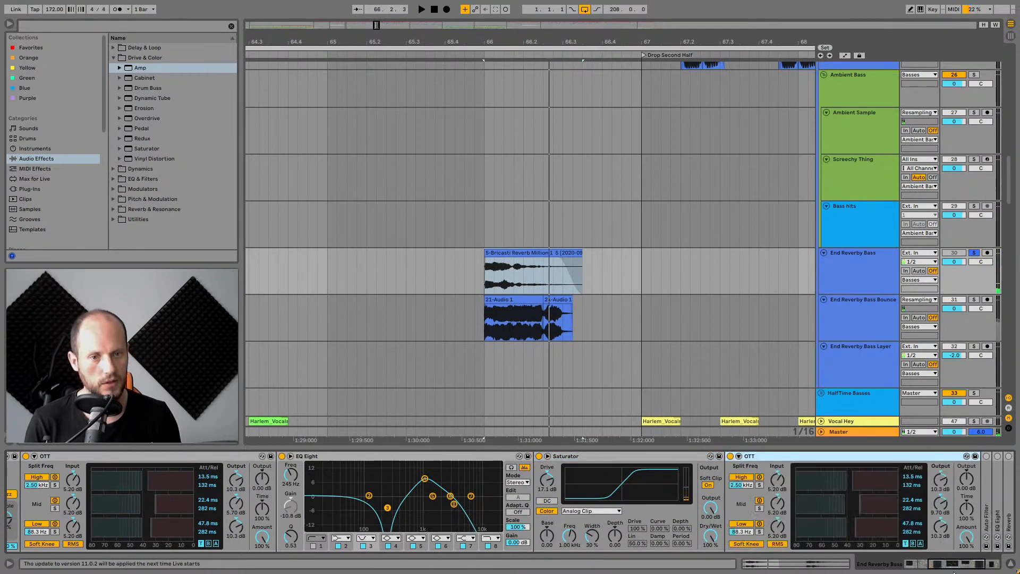
pyautogui.moveTo(955, 566); pyautogui.dragTo(971, 566)
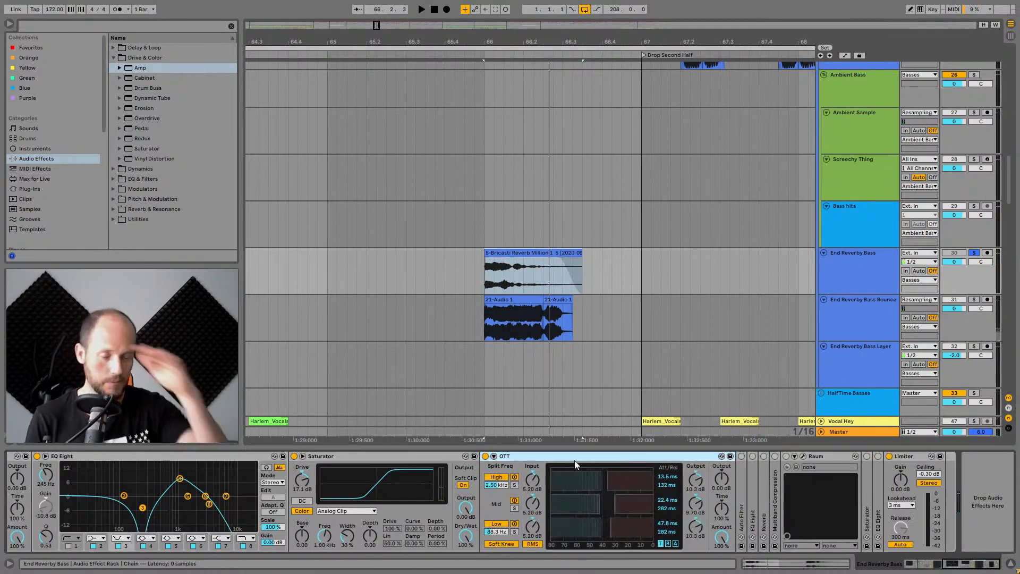
pyautogui.doubleClick(740, 495)
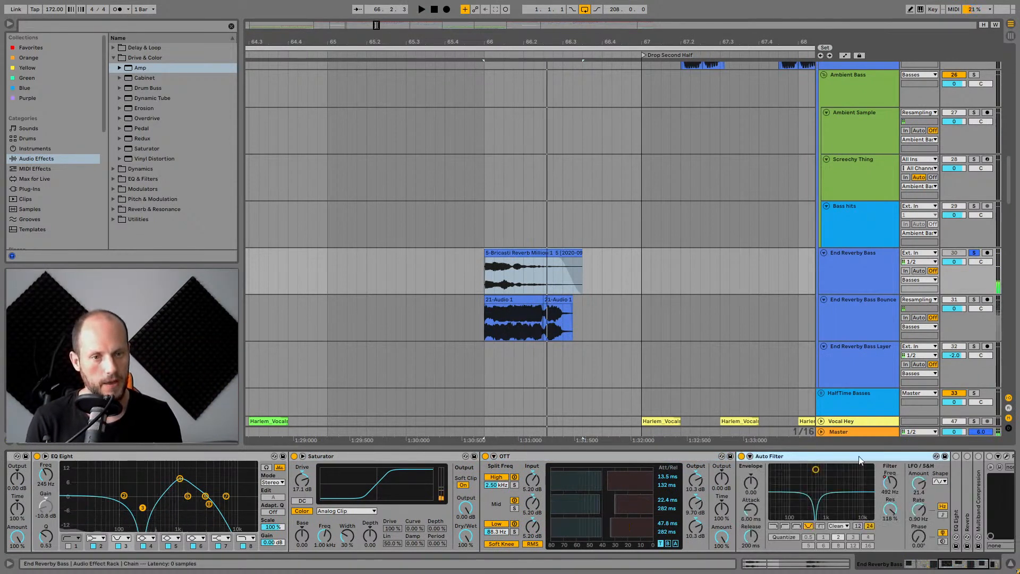
pyautogui.moveTo(971, 570); pyautogui.dragTo(993, 571)
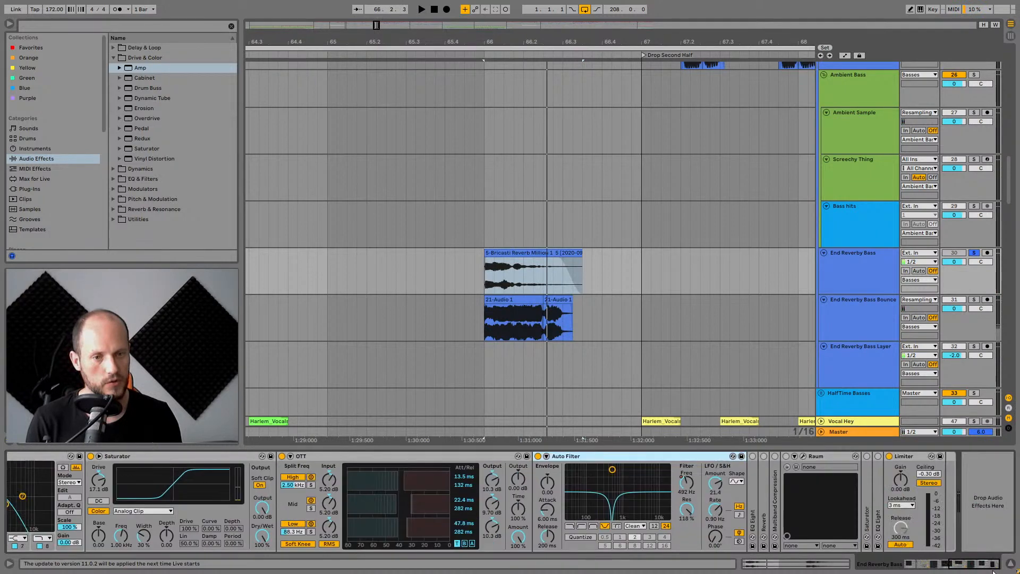
# Expand the EQ Eight after the Auto Filter while auditioning End Reverby Bass.
pyautogui.press('space')
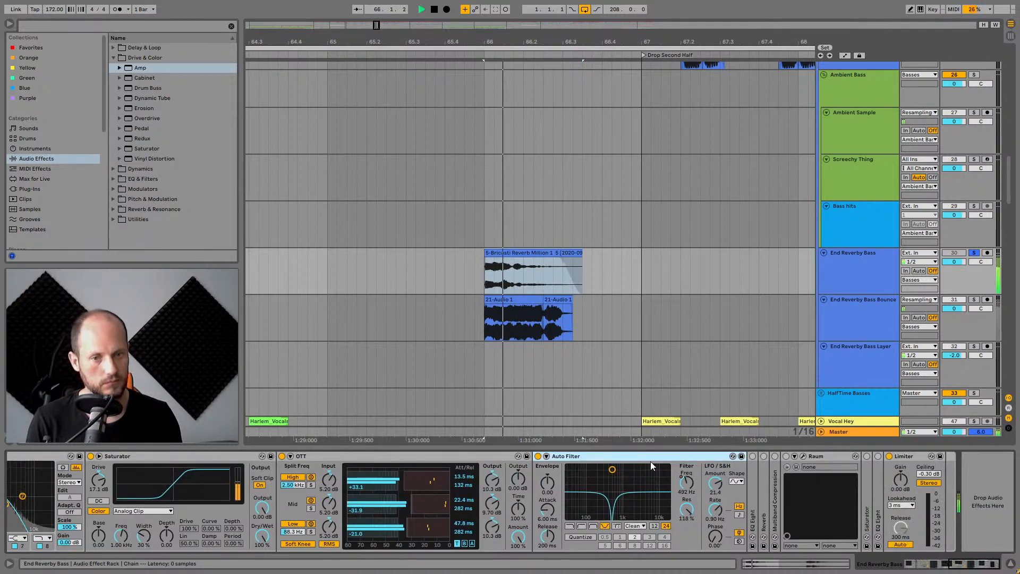
pyautogui.doubleClick(754, 471)
pyautogui.press('space')
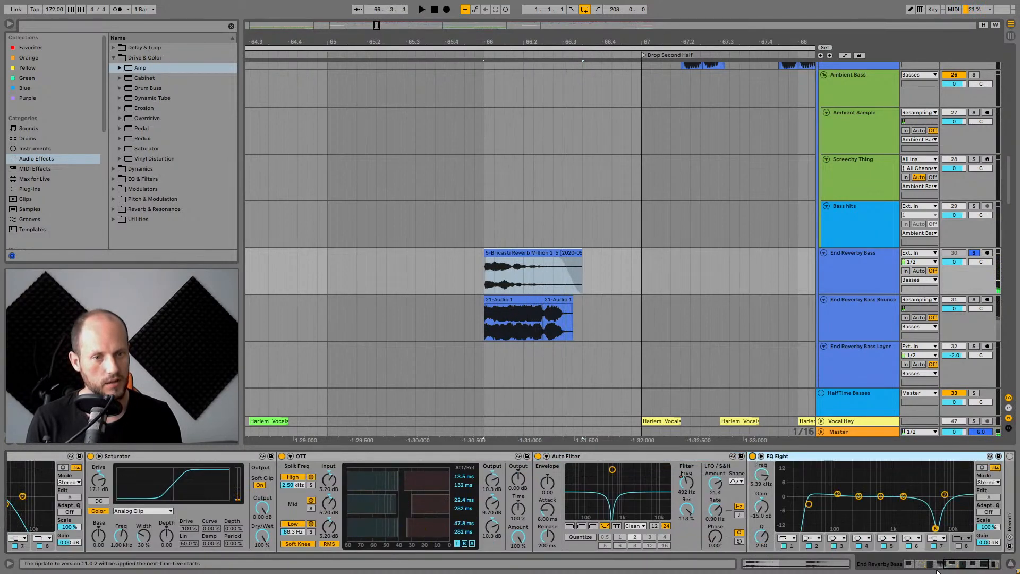
pyautogui.moveTo(937, 571); pyautogui.dragTo(1013, 567)
pyautogui.press('space')
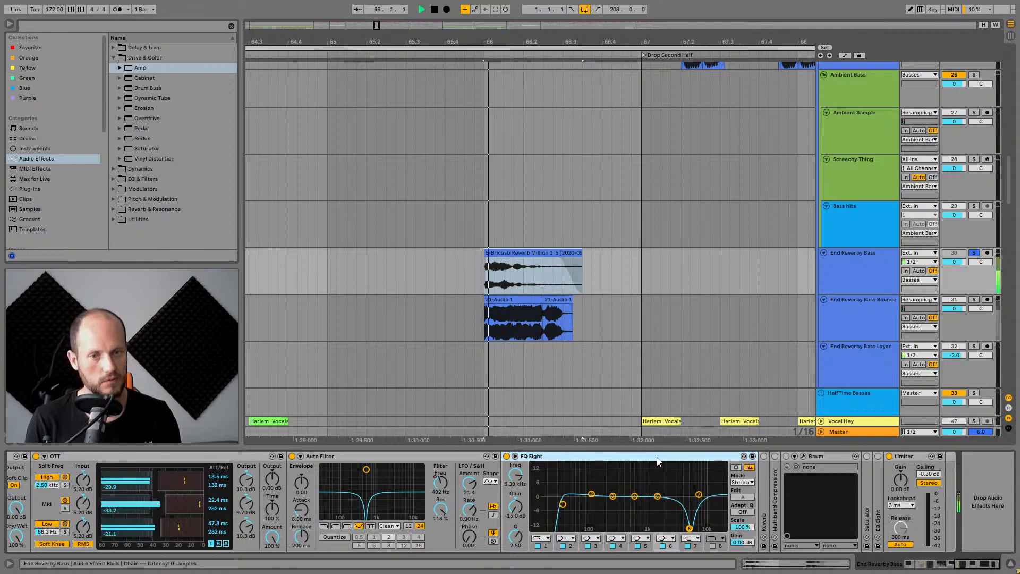
# Expand the Multiband Compression device in the rack chain.
pyautogui.click(763, 457)
pyautogui.doubleClick(778, 457)
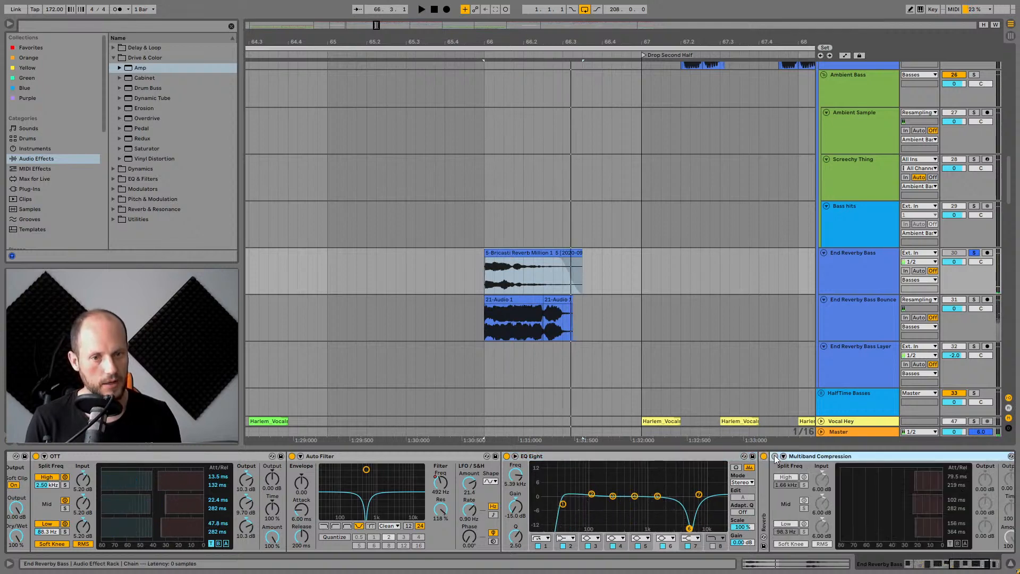
pyautogui.moveTo(955, 567); pyautogui.dragTo(986, 567)
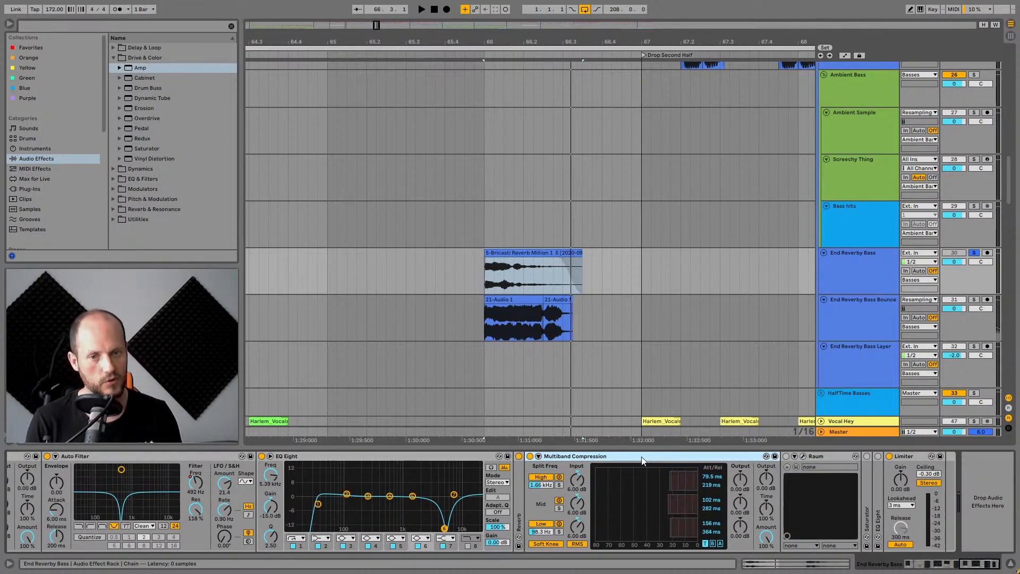
# Open the Raum plug-in window to inspect its settings, then close it.
pyautogui.click(786, 456)
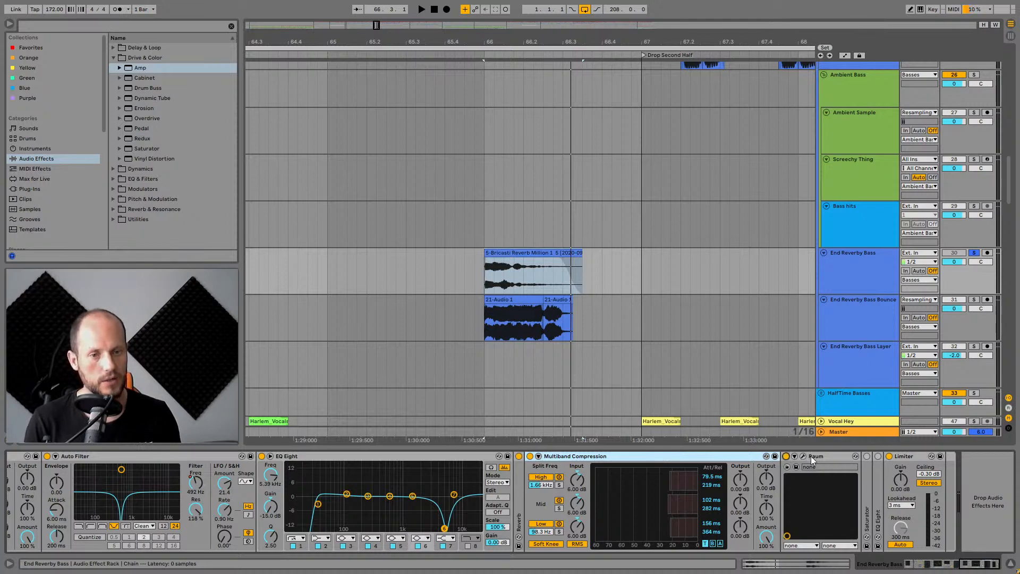
pyautogui.click(803, 455)
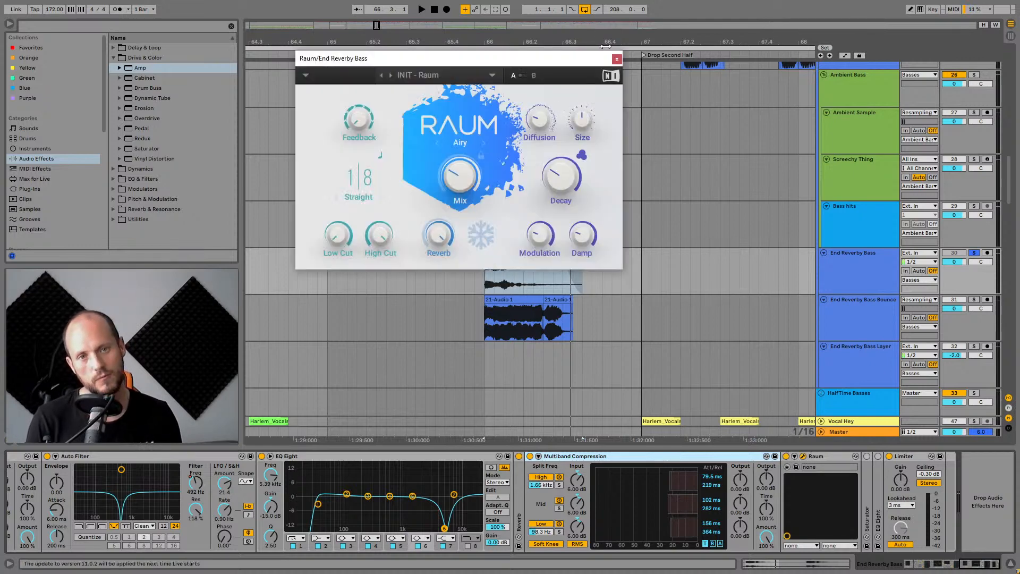
pyautogui.click(623, 51)
pyautogui.click(832, 456)
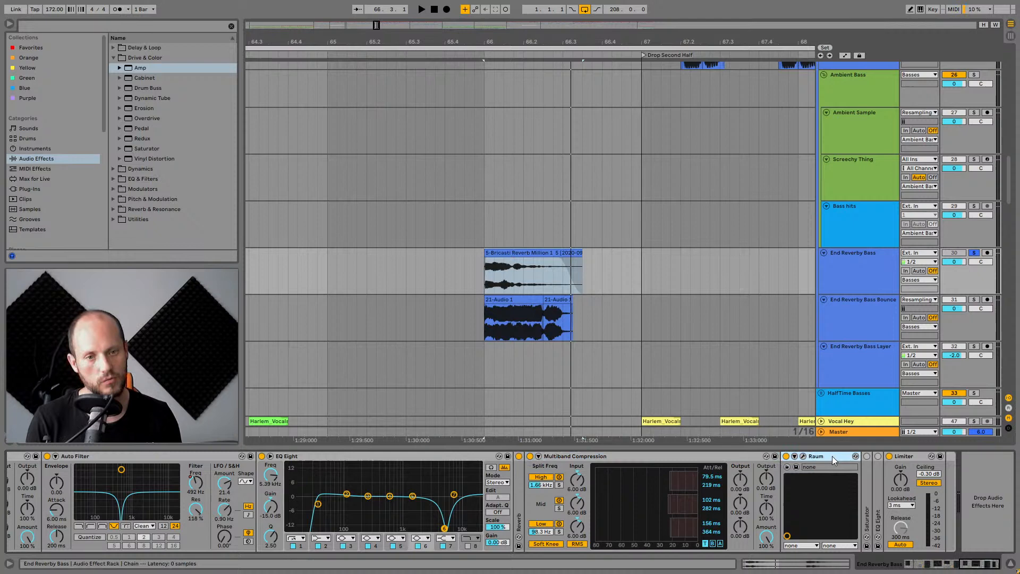
# Expand the second Saturator near the end of the rack chain.
pyautogui.doubleClick(868, 491)
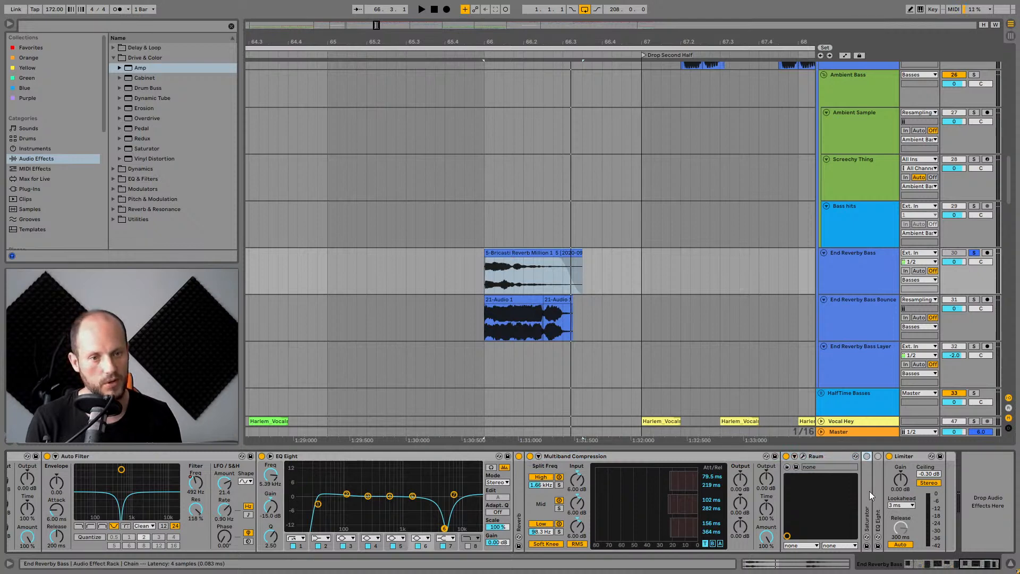
pyautogui.click(867, 456)
pyautogui.moveTo(967, 564); pyautogui.dragTo(987, 564)
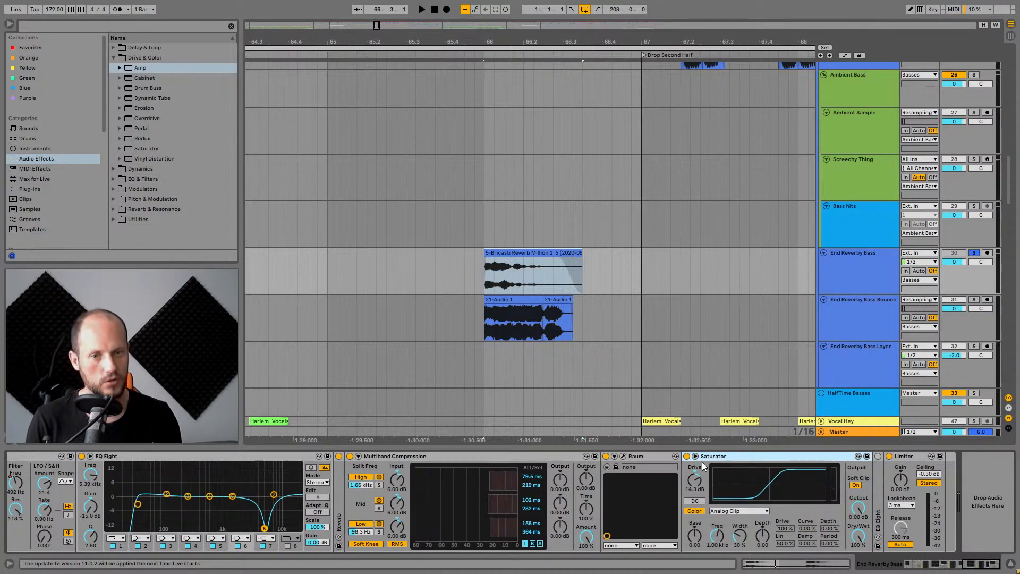
# Bypass and re-enable that second Saturator during playback, then expand the EQ Eight after it.
pyautogui.press('space')
pyautogui.click(686, 456)
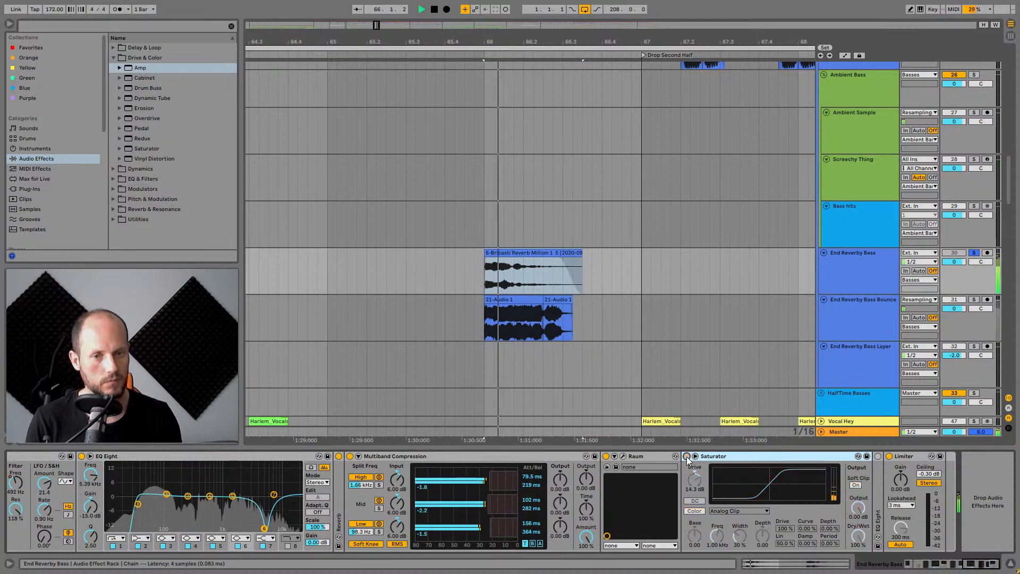
pyautogui.press('space')
pyautogui.click(686, 457)
pyautogui.press('space')
pyautogui.press('space')
pyautogui.doubleClick(878, 486)
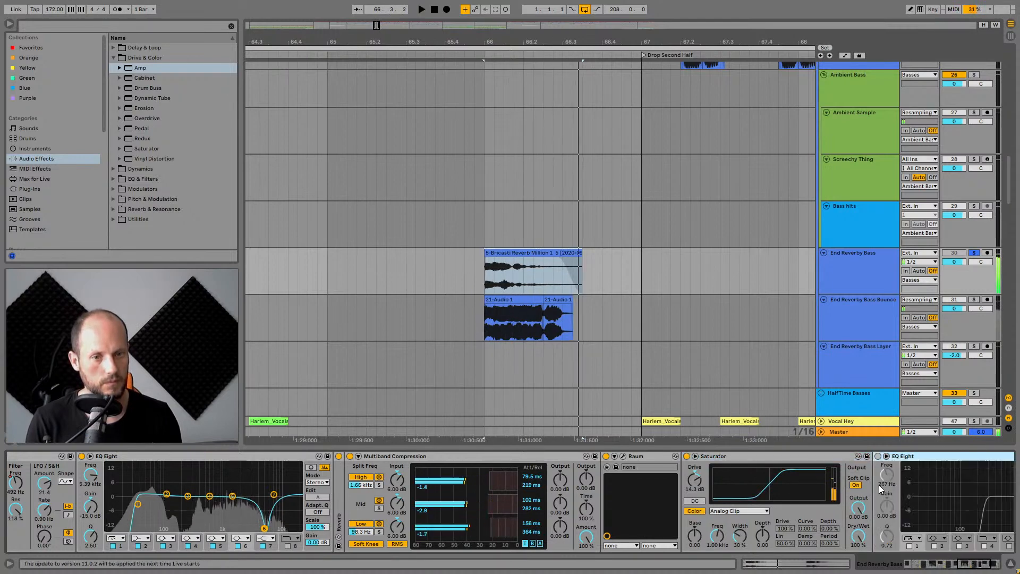
pyautogui.click(998, 566)
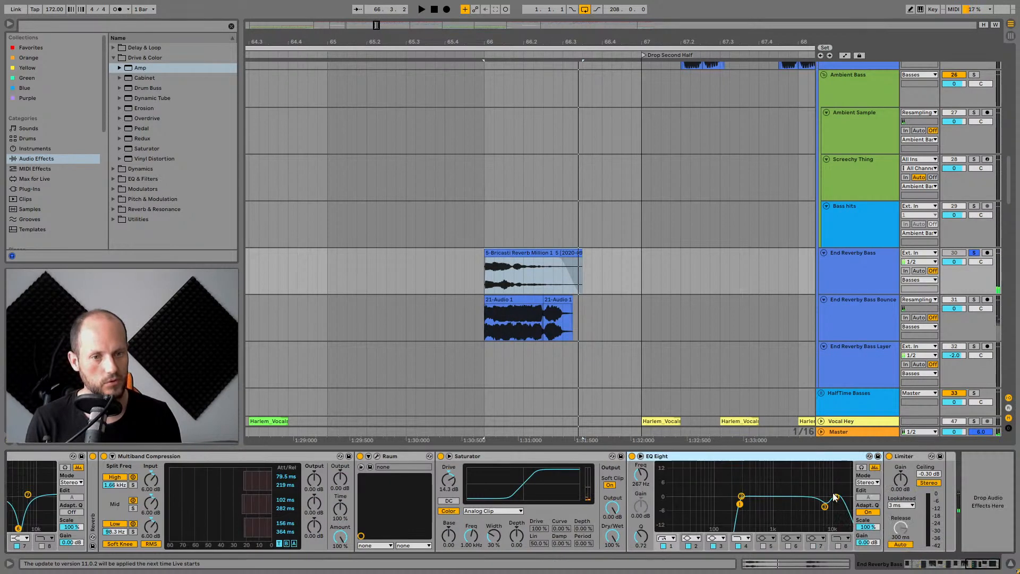
pyautogui.click(846, 298)
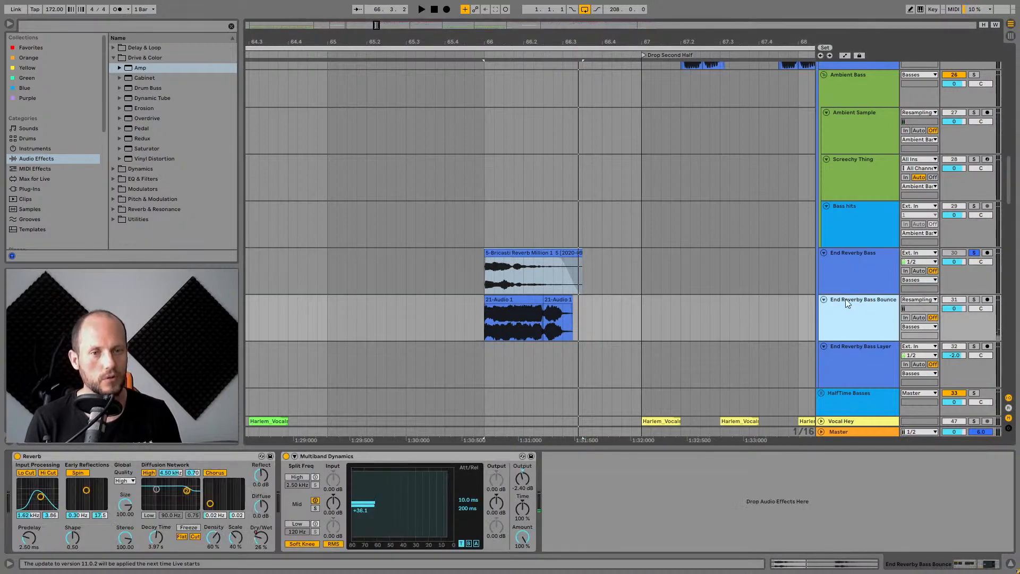
pyautogui.click(268, 465)
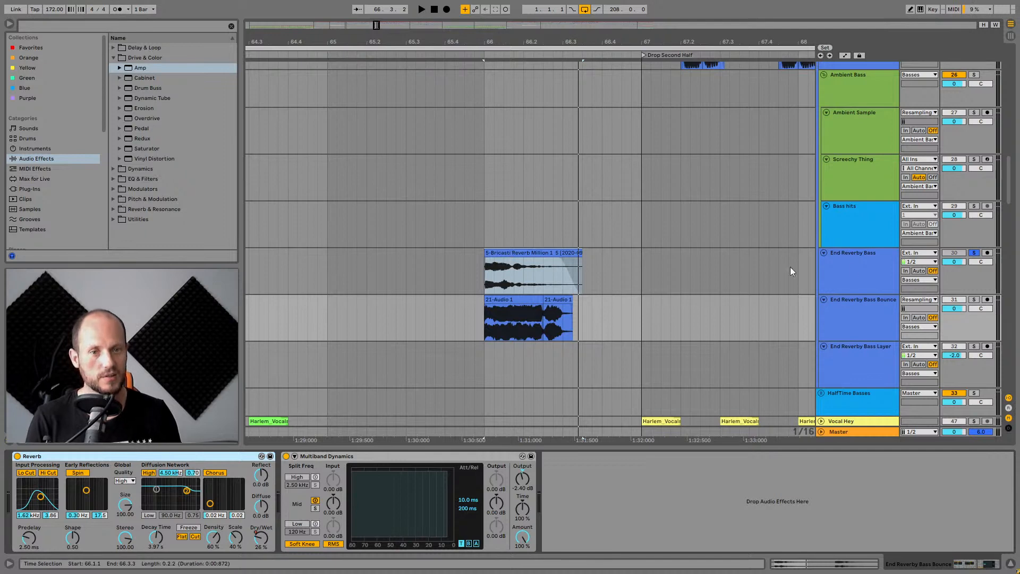
pyautogui.click(875, 264)
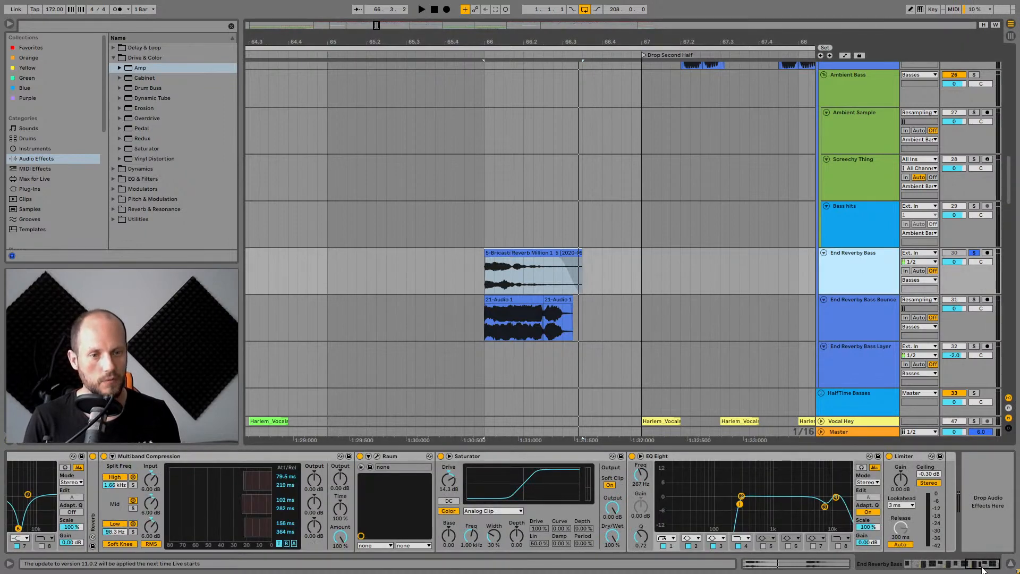
# Collapse End Reverby Bass's Audio Effect Rack and play the track.
pyautogui.moveTo(981, 567); pyautogui.dragTo(786, 564)
pyautogui.doubleClick(236, 514)
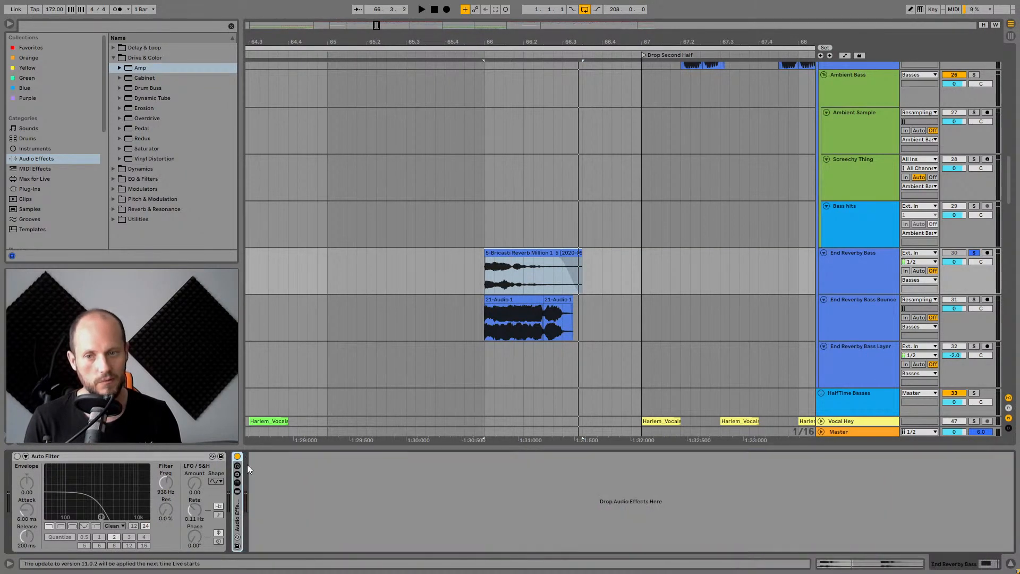
pyautogui.press('space')
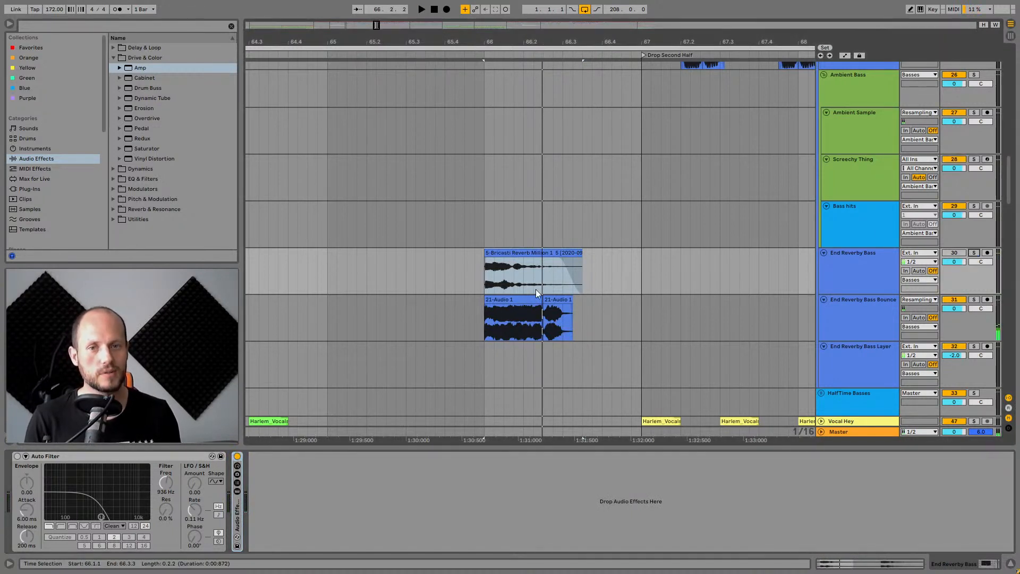
# Select the Bass Hits track to view its devices and zoom into the drop section.
pyautogui.click(454, 239)
pyautogui.press('space')
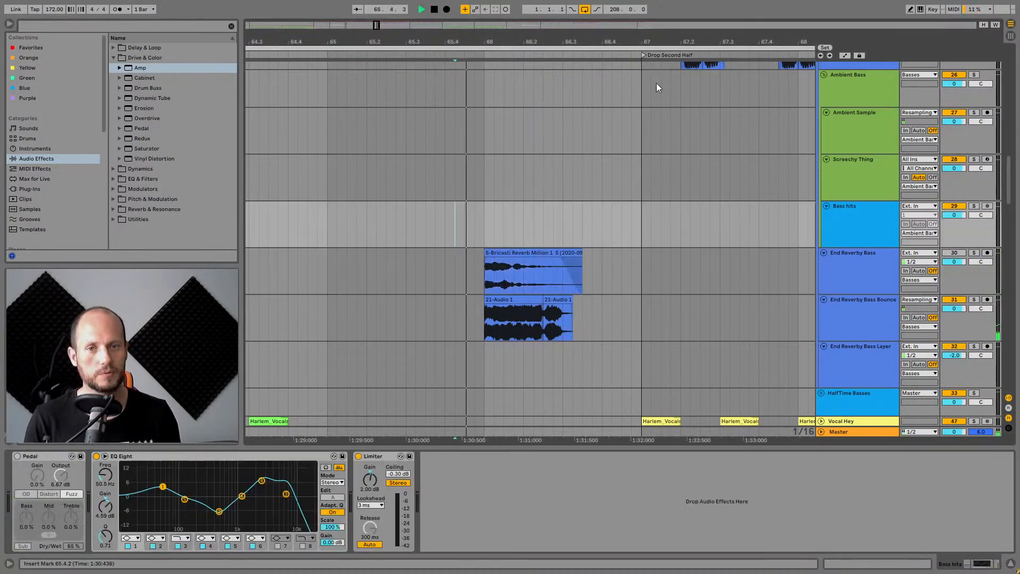
pyautogui.moveTo(712, 42); pyautogui.dragTo(467, 36)
pyautogui.scroll(10, 512, 193)
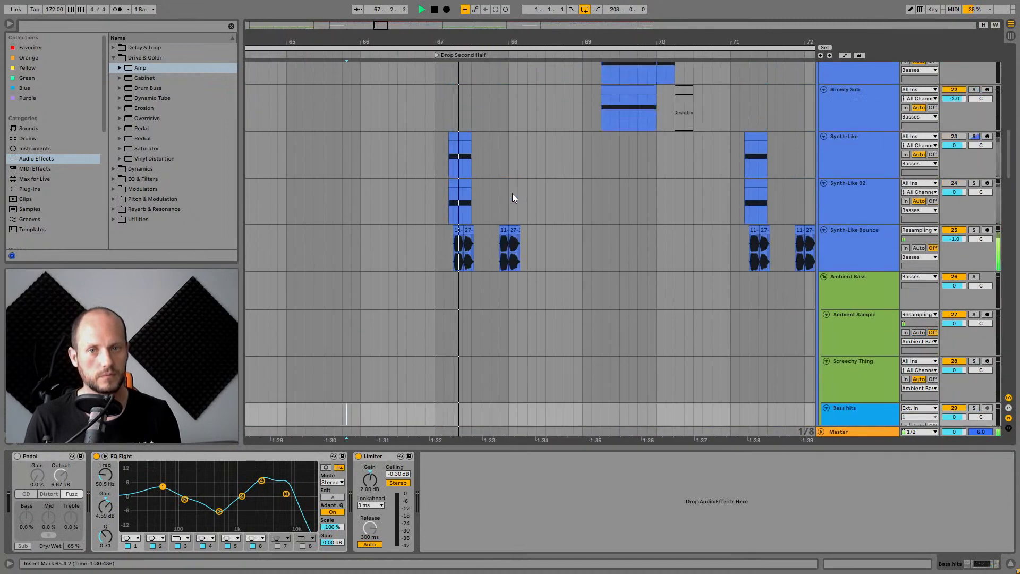
pyautogui.scroll(-5, 512, 197)
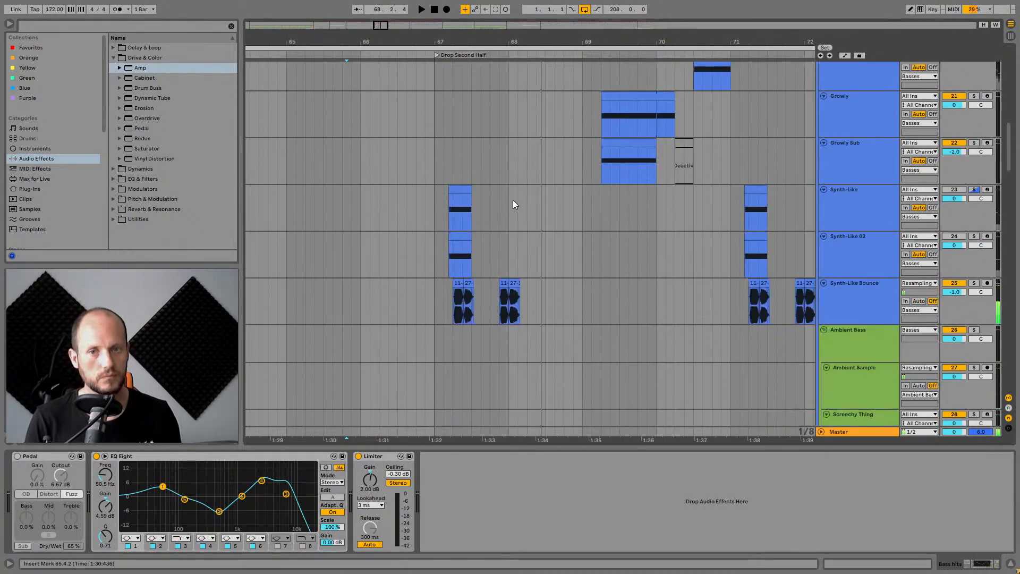
# Solo the Synth-Like Bounce track.
pyautogui.click(455, 345)
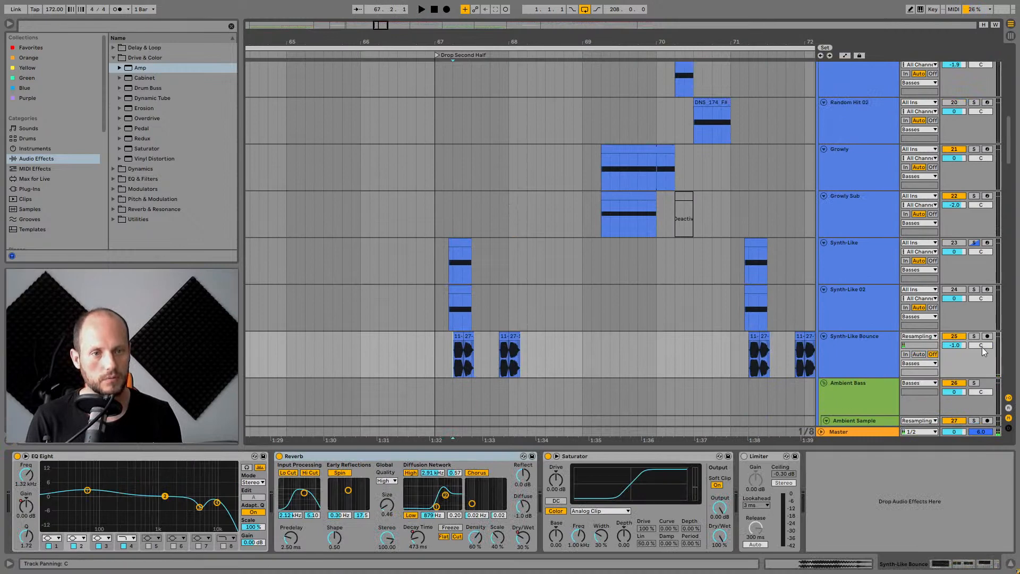
pyautogui.click(974, 335)
pyautogui.press('+')
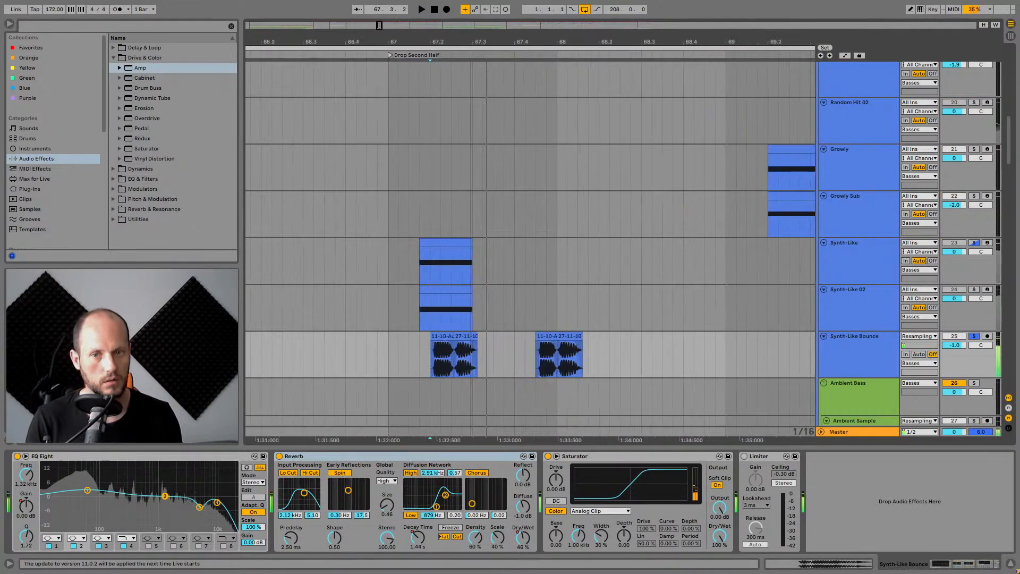
# Solo the Random Hits track and play its clip.
pyautogui.moveTo(471, 41); pyautogui.dragTo(474, 191)
pyautogui.click(423, 336)
pyautogui.scroll(5, 420, 313)
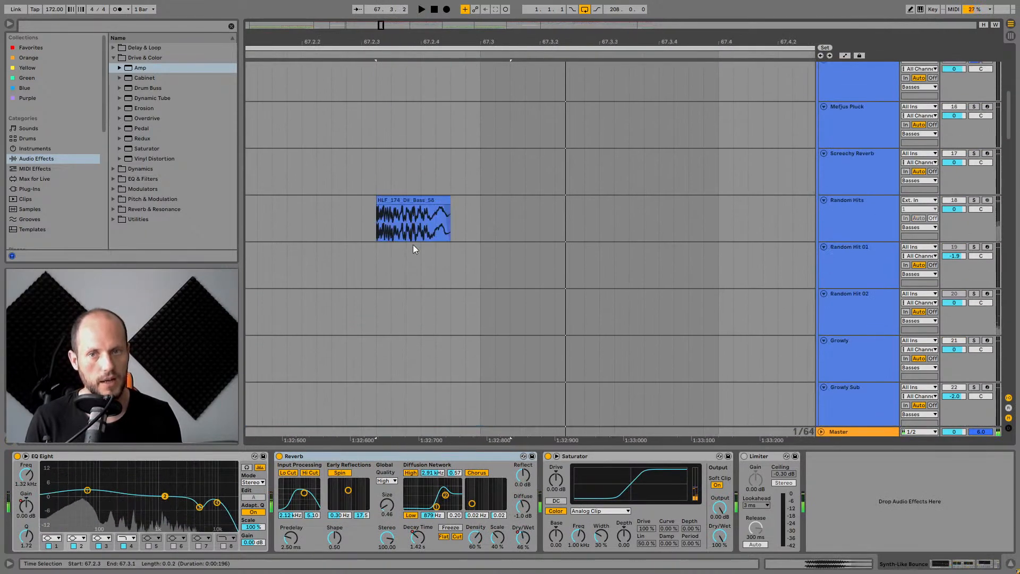
pyautogui.click(413, 201)
pyautogui.click(975, 200)
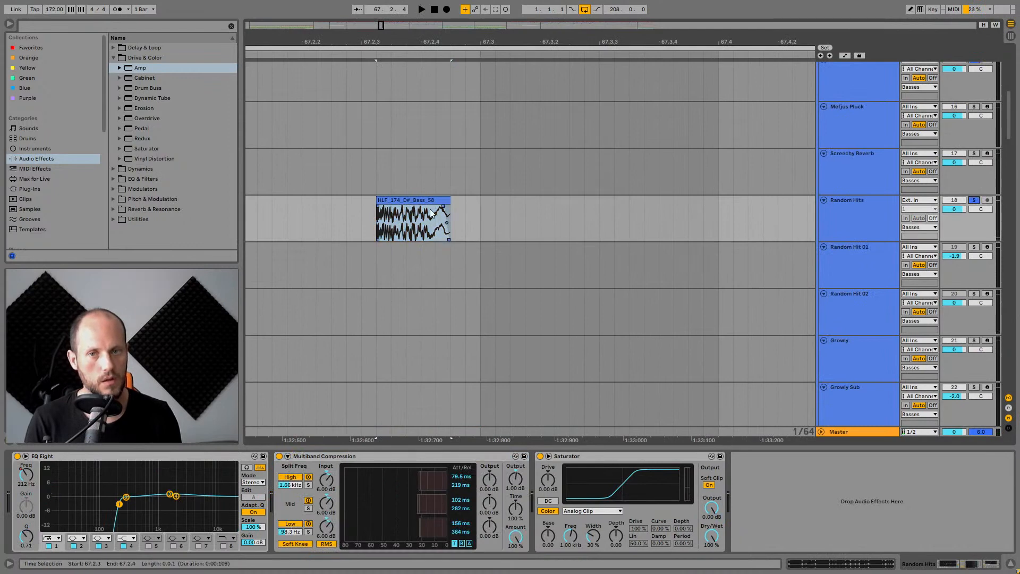
pyautogui.click(415, 200)
pyautogui.press('space')
pyautogui.press('space')
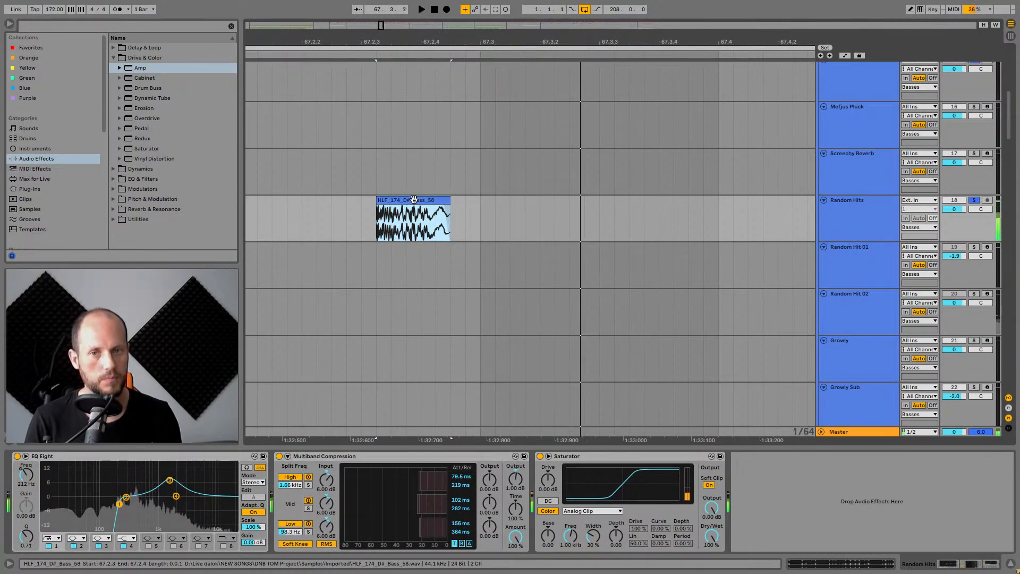
# Solo Synth-Like Bounce again and audition its clips at the drop.
pyautogui.scroll(-4, 414, 201)
pyautogui.moveTo(401, 42); pyautogui.dragTo(514, 20)
pyautogui.click(478, 358)
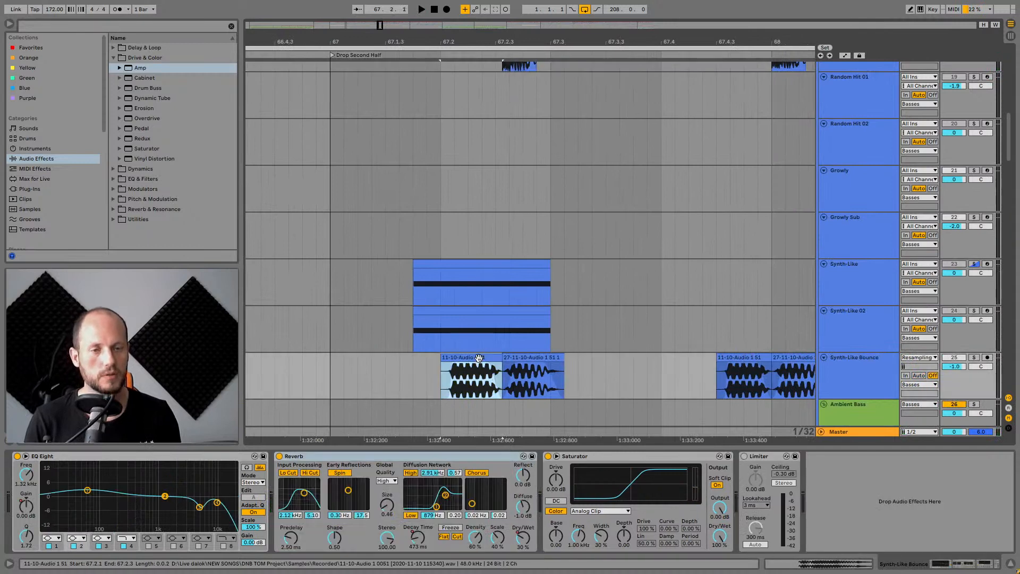
pyautogui.click(973, 358)
pyautogui.click(528, 357)
pyautogui.press('space')
pyautogui.press('space')
pyautogui.press('space')
pyautogui.press('space')
pyautogui.press('space')
pyautogui.press('space')
pyautogui.press('space')
pyautogui.press('space')
pyautogui.press('space')
pyautogui.press('space')
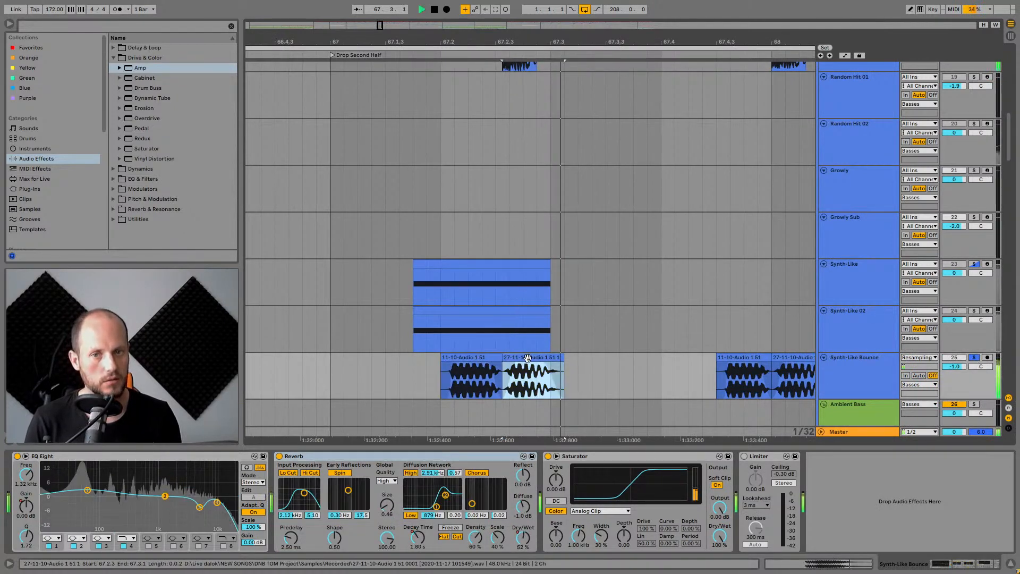
# Set the playback start just before the Synth-Like Bounce clips and audition them.
pyautogui.click(439, 372)
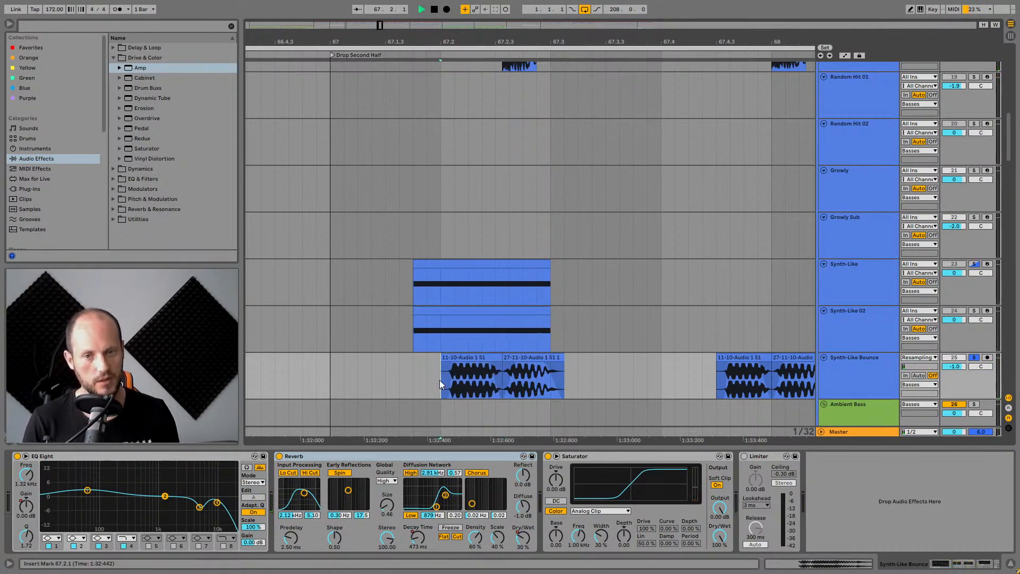
pyautogui.press('space')
pyautogui.press('space')
pyautogui.press('space')
pyautogui.scroll(2, 934, 186)
pyautogui.press('space')
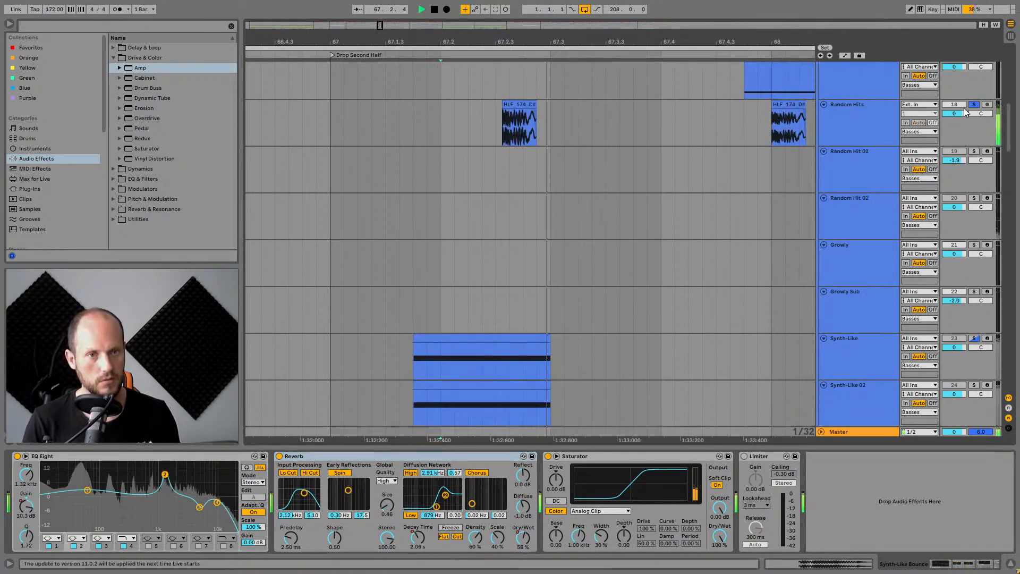
# Toggle the Random Hits track's solo and activator, then play the arrangement.
pyautogui.press('space')
pyautogui.click(974, 104)
pyautogui.click(962, 104)
pyautogui.press('space')
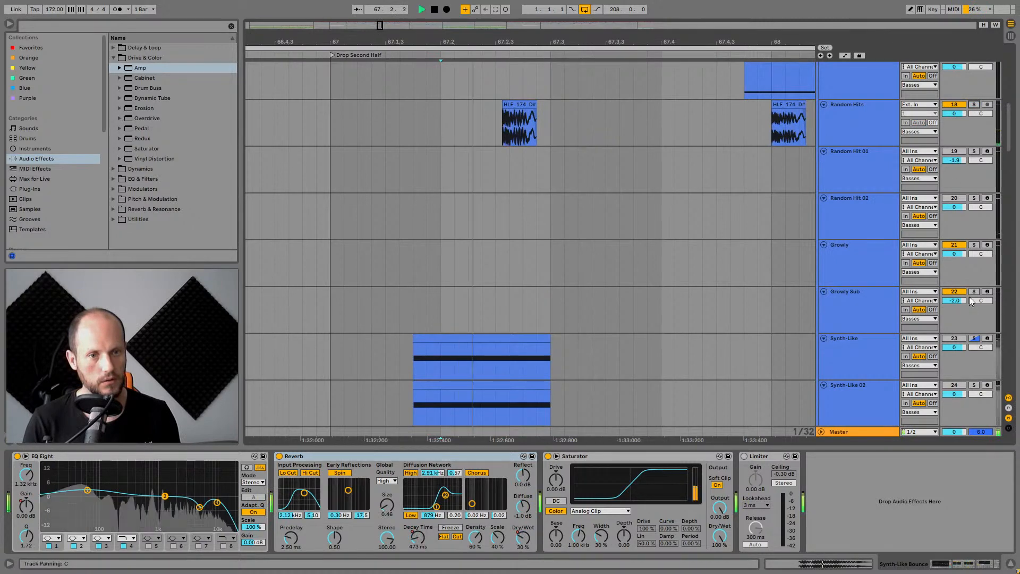
# Toggle the Random Hits track's activator and set the insert marker at the drop around bar 67.2.
pyautogui.click(962, 104)
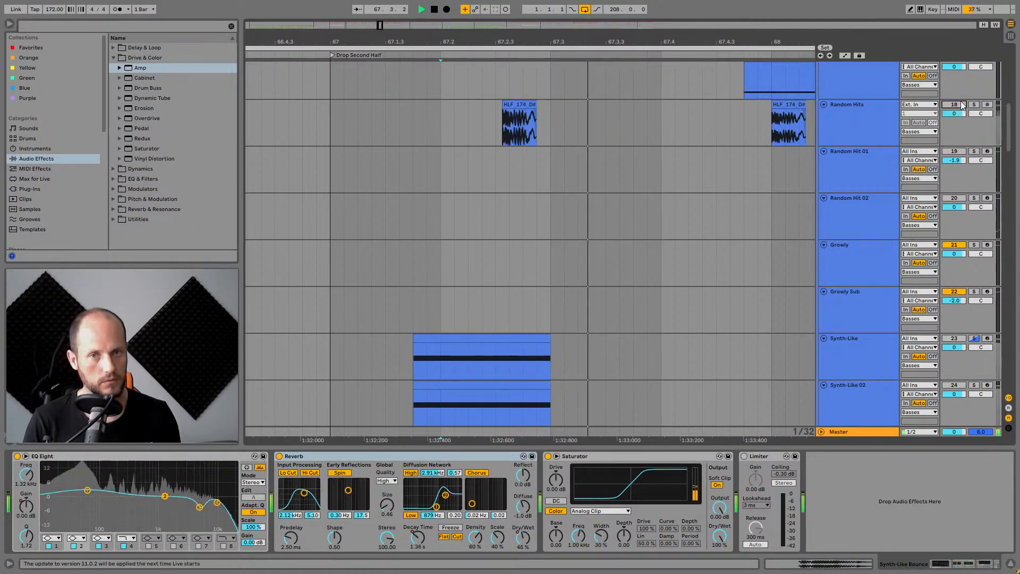
pyautogui.scroll(-7, 685, 233)
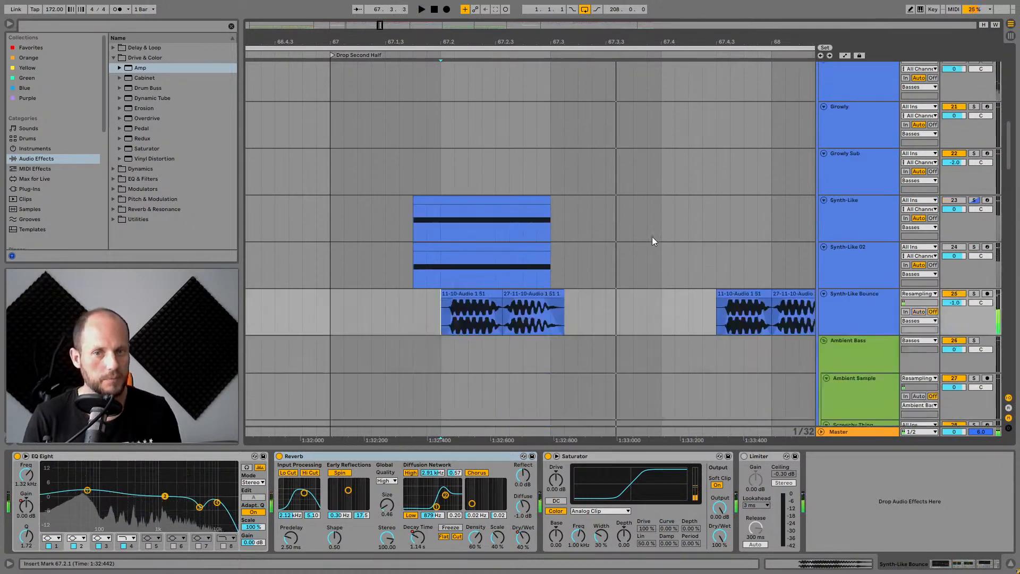
pyautogui.click(523, 282)
pyautogui.scroll(2, 550, 160)
pyautogui.scroll(5, 552, 130)
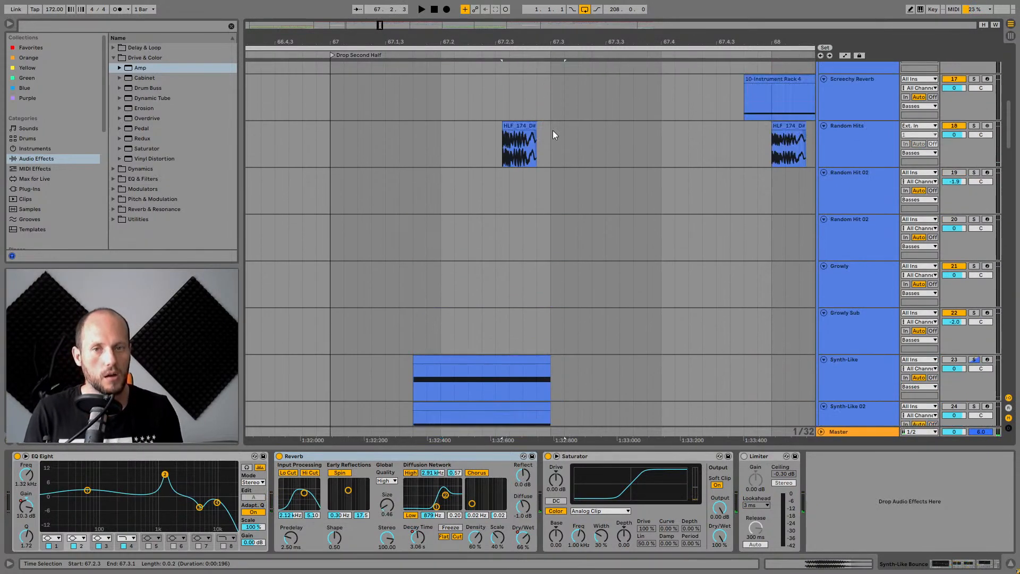
# Zoom out the arrangement, select the Random Hit 01 track and play and stop it from the drop.
pyautogui.click(519, 223)
pyautogui.press('-')
pyautogui.press('-')
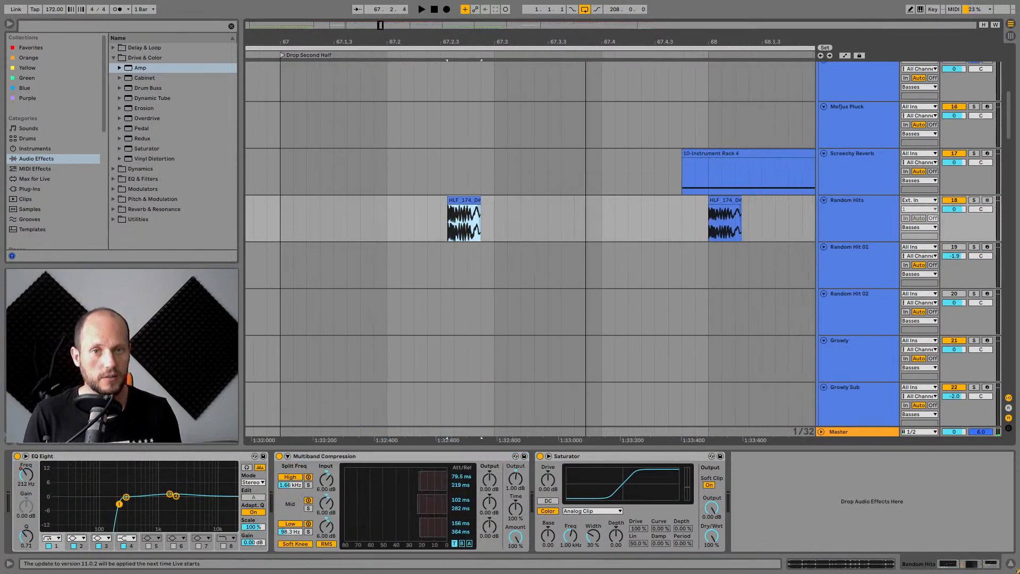
pyautogui.scroll(-4, 797, 228)
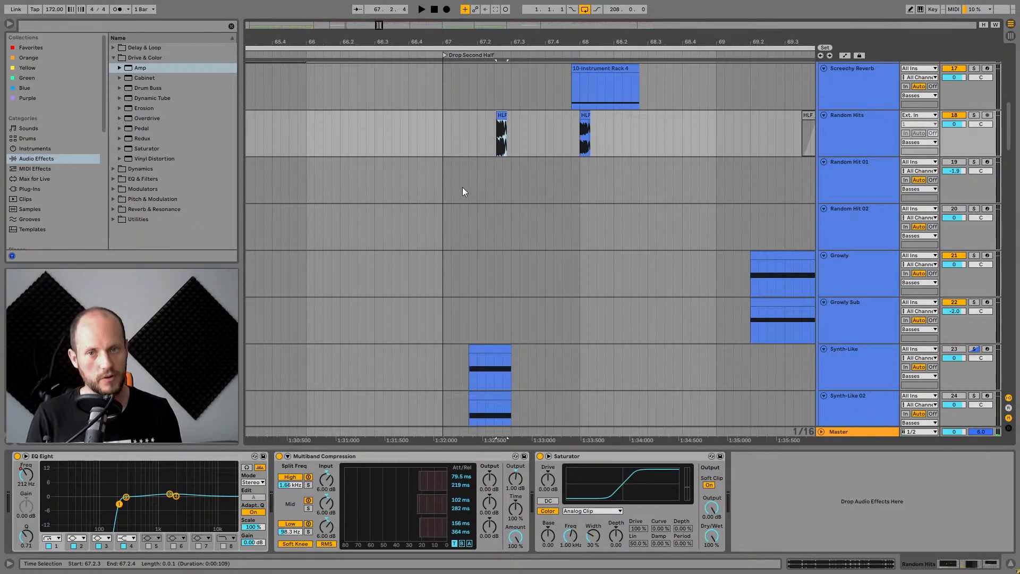
pyautogui.click(448, 165)
pyautogui.press('space')
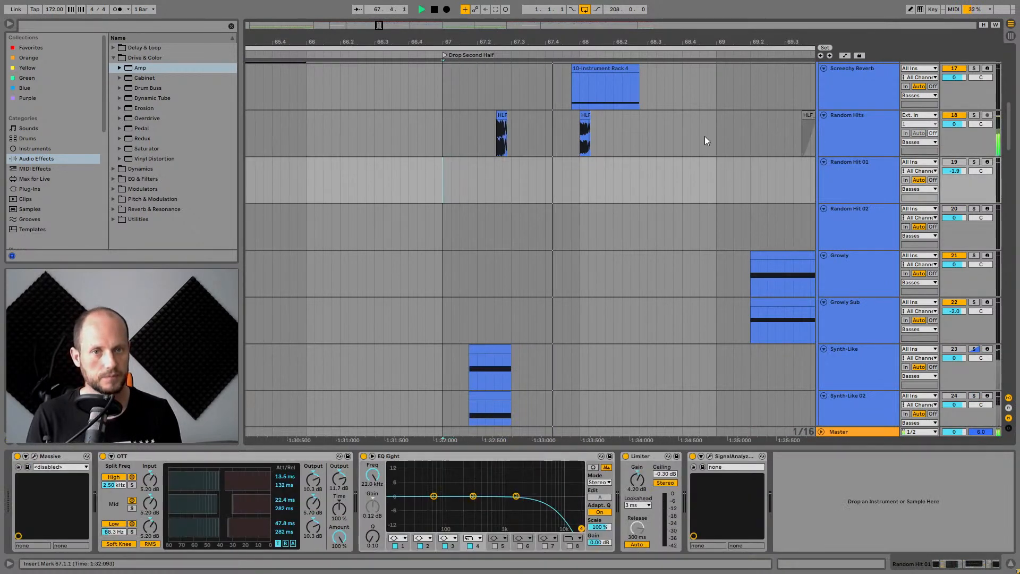
pyautogui.scroll(-2, 546, 208)
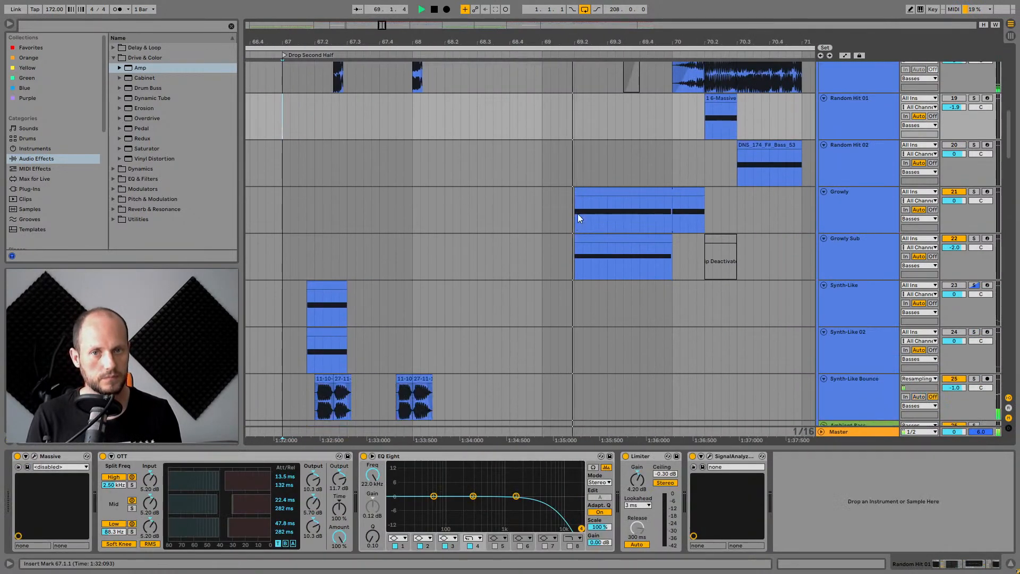
pyautogui.scroll(-3, 579, 210)
pyautogui.scroll(3, 581, 203)
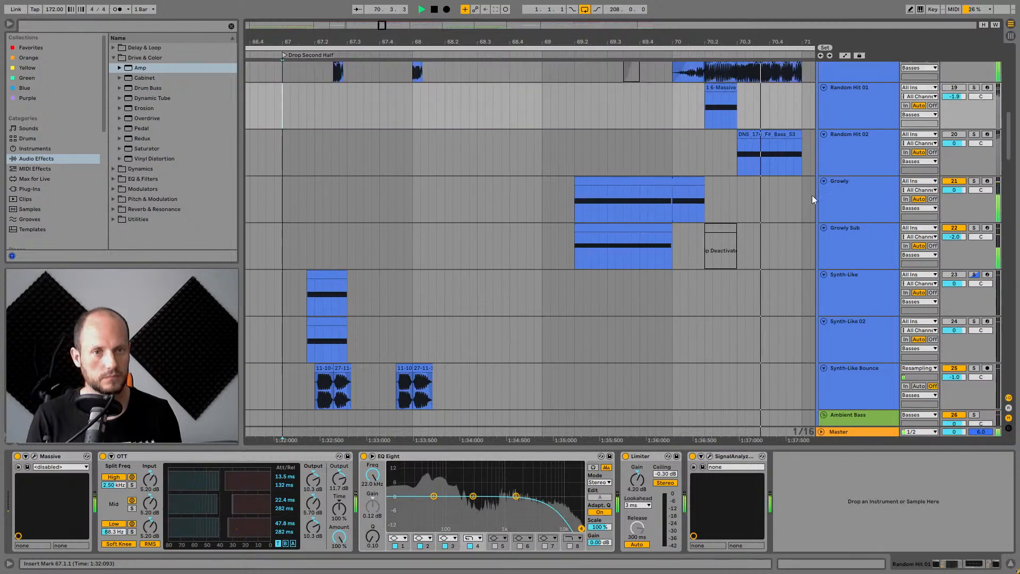
pyautogui.press('space')
# Solo the Growly track, select its clip and audition it at the drop.
pyautogui.click(586, 190)
pyautogui.click(601, 183)
pyautogui.click(973, 181)
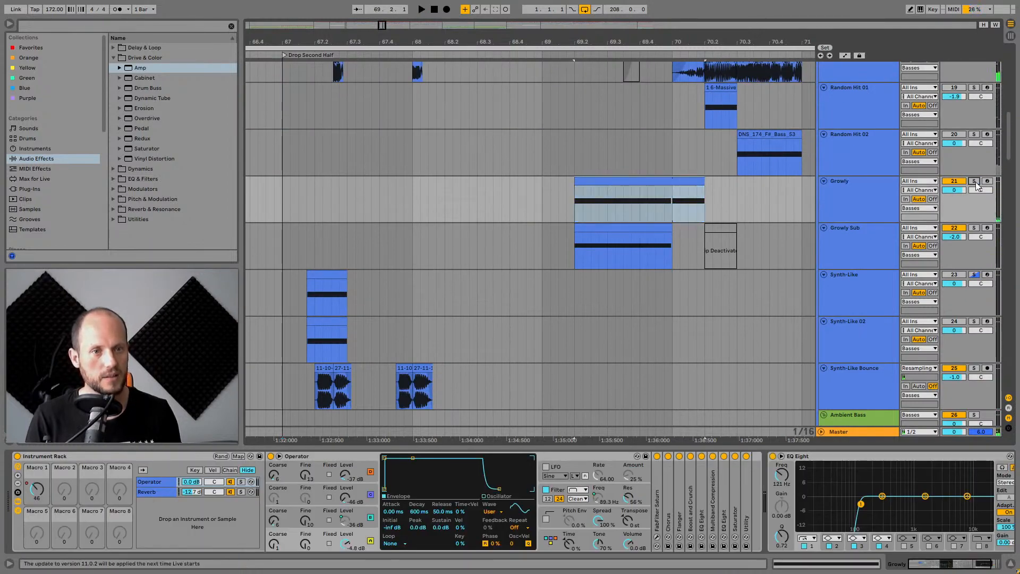
pyautogui.click(863, 180)
pyautogui.click(623, 182)
pyautogui.press('space')
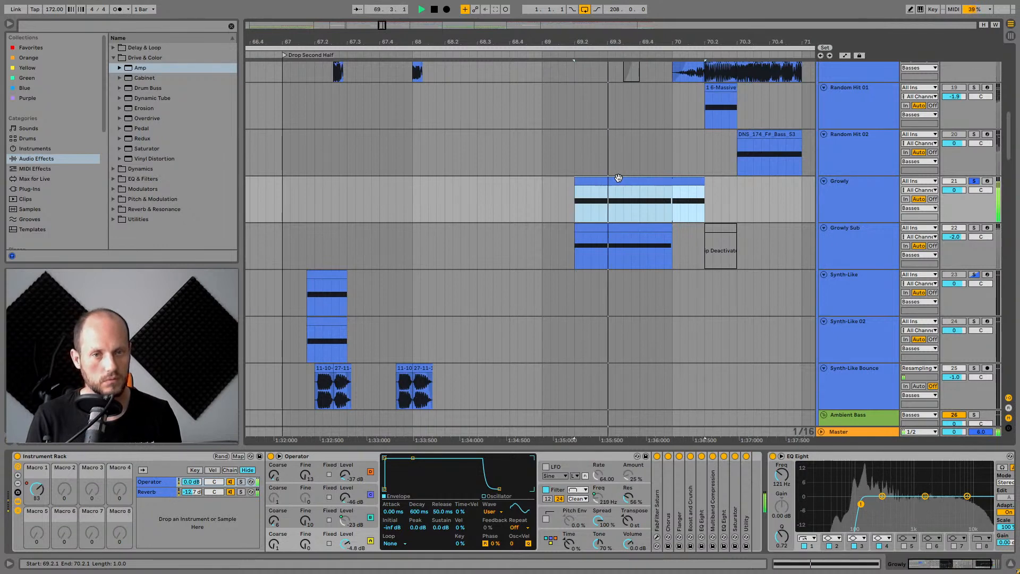
pyautogui.moveTo(689, 42); pyautogui.dragTo(624, 40)
pyautogui.press('space')
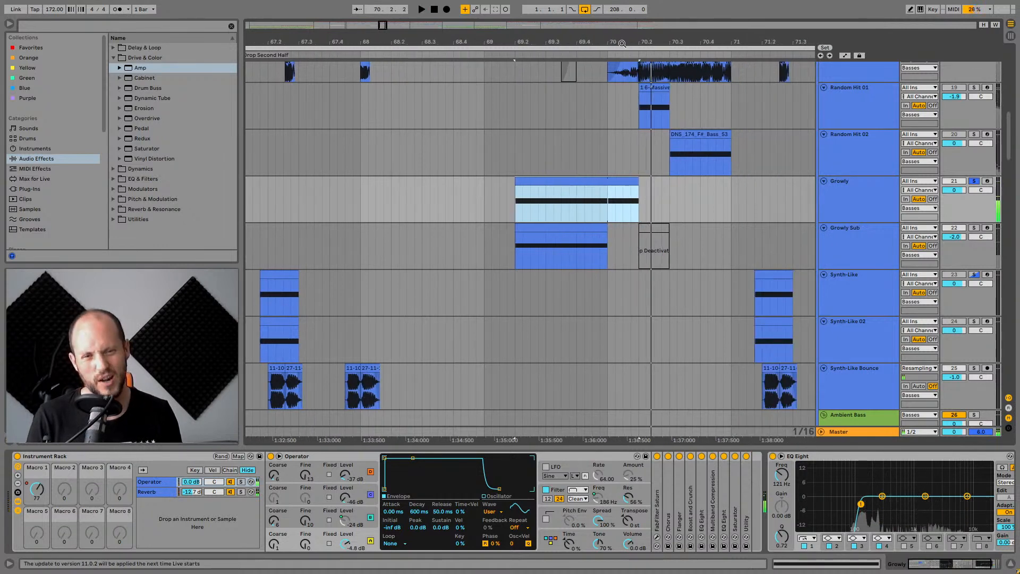
# Open the Operator chain in Growly's Instrument Rack and inspect its algorithm and each oscillator's waveform.
pyautogui.click(156, 480)
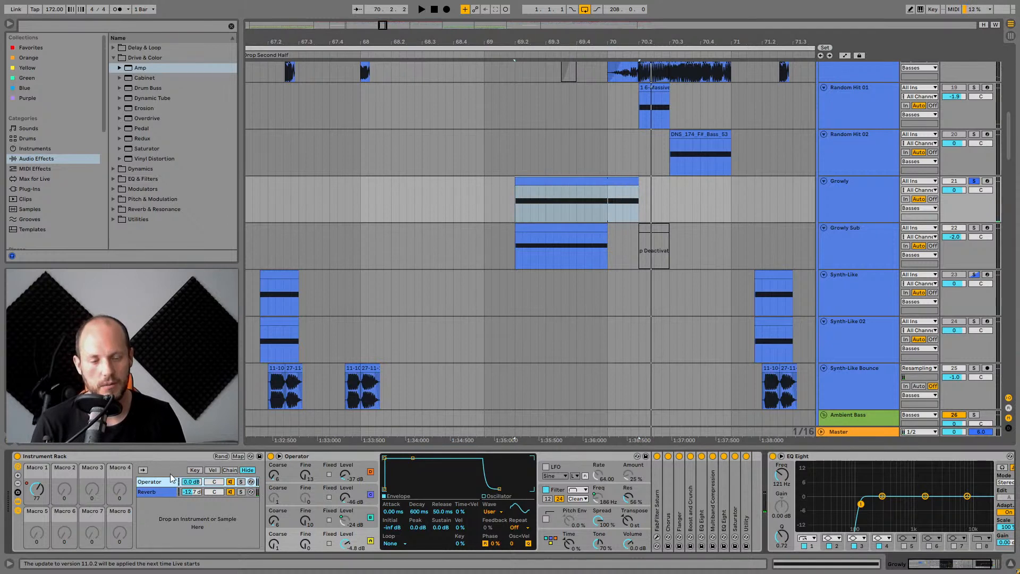
pyautogui.click(552, 541)
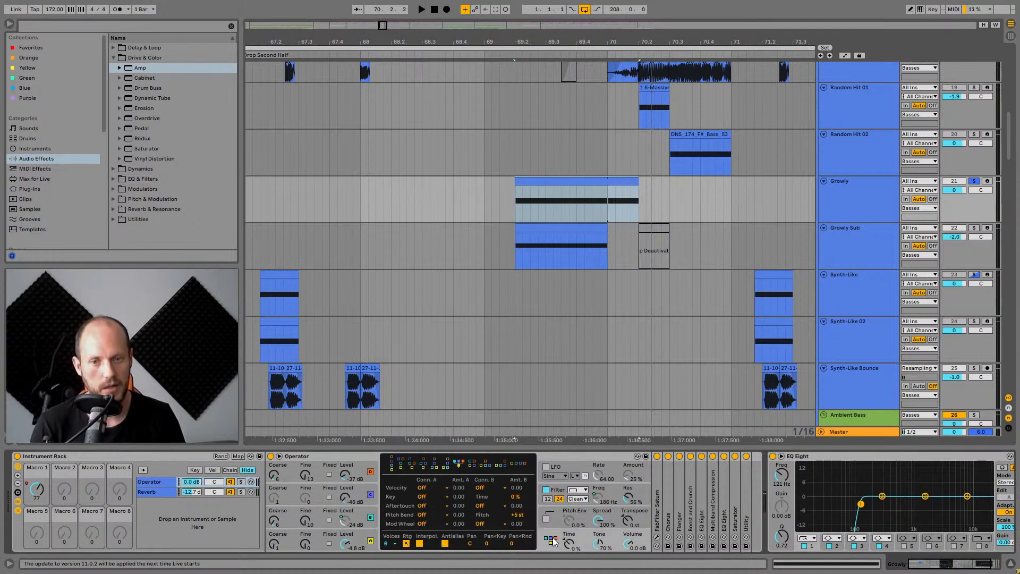
pyautogui.click(364, 534)
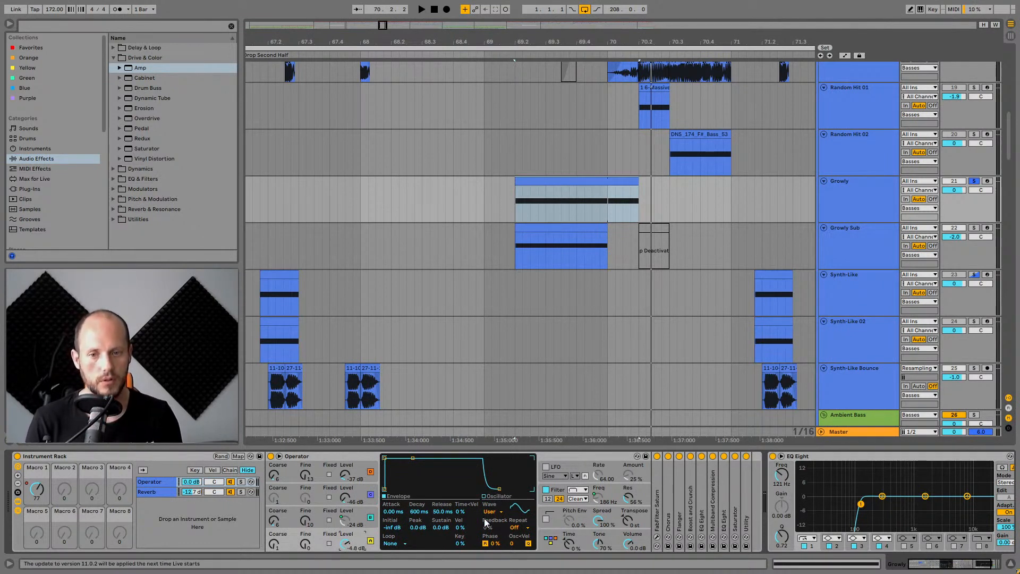
pyautogui.click(509, 497)
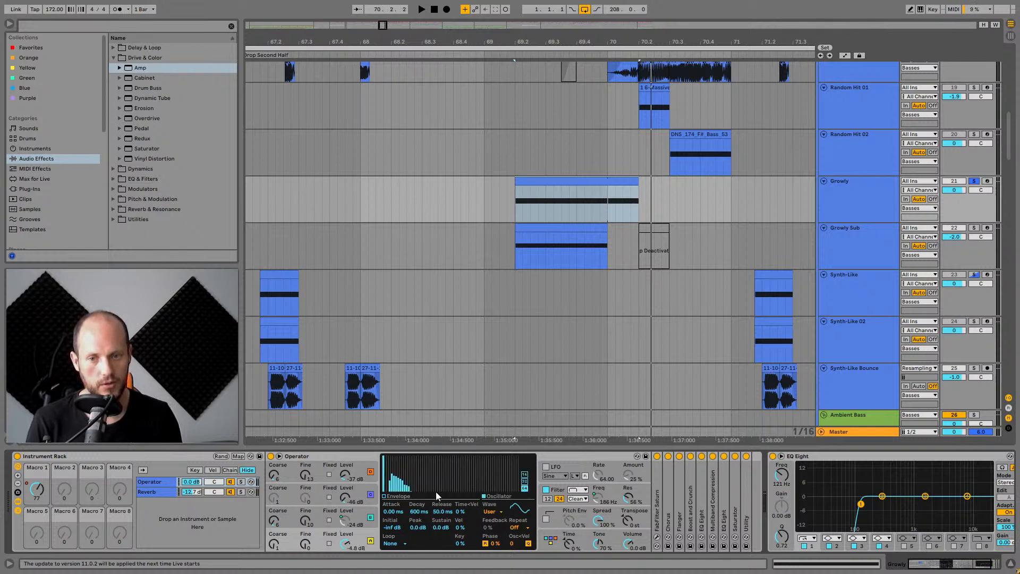
pyautogui.click(524, 474)
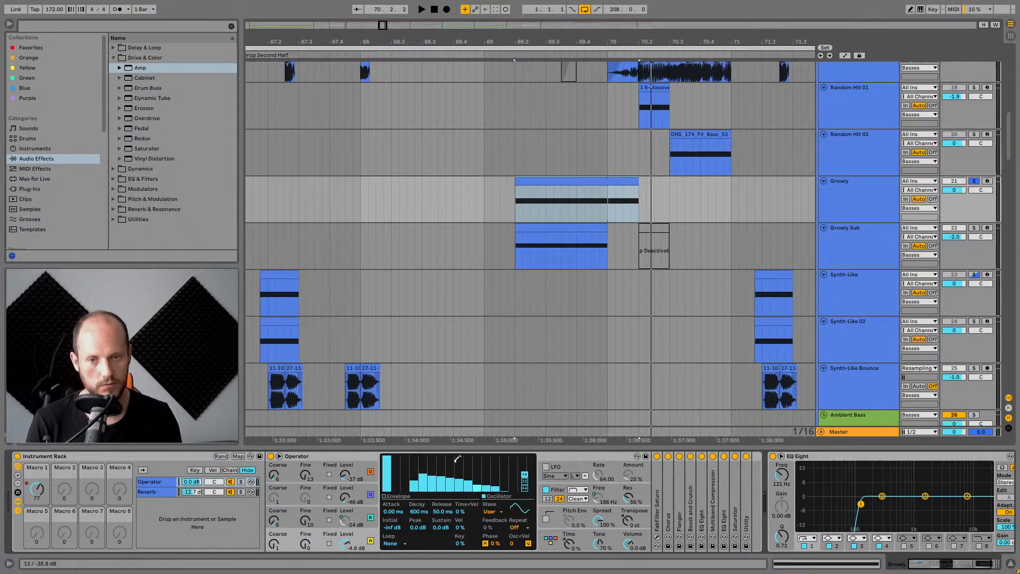
pyautogui.click(525, 489)
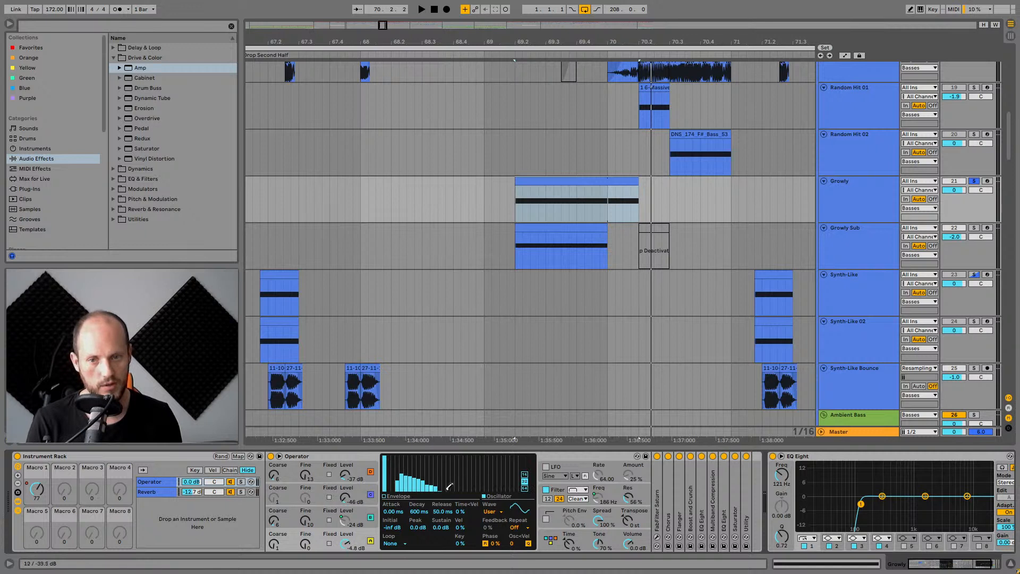
pyautogui.click(271, 521)
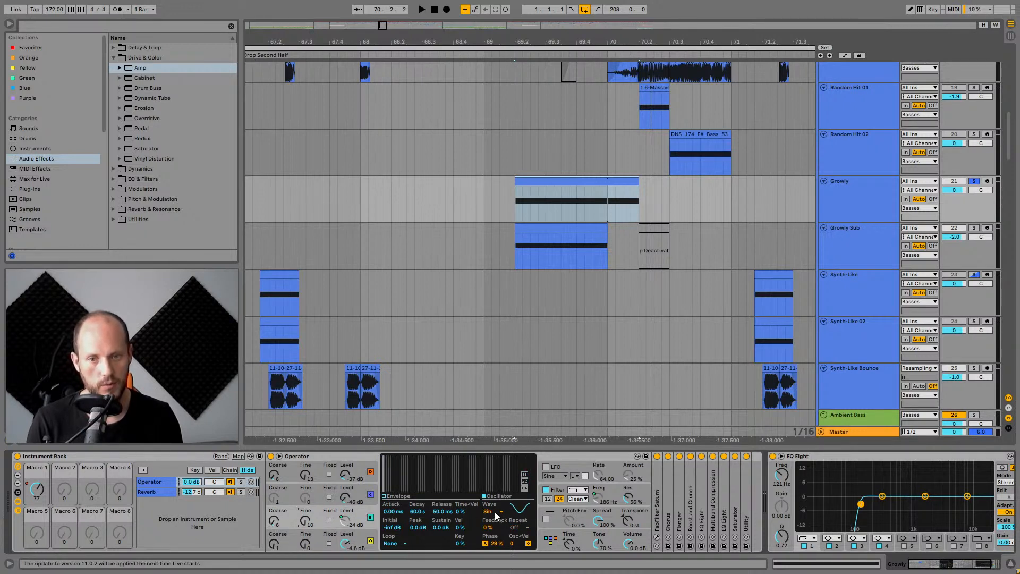
pyautogui.click(361, 490)
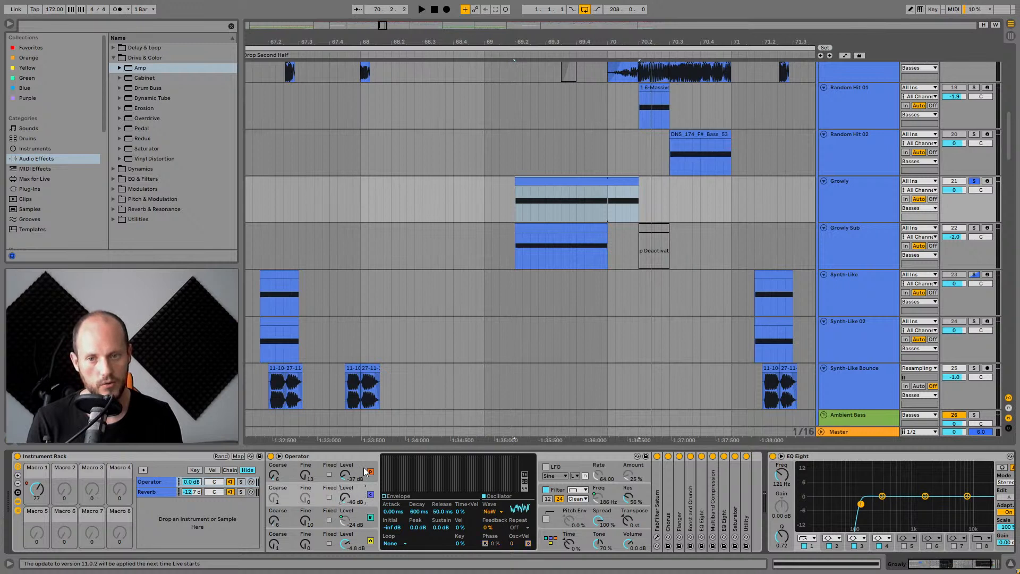
pyautogui.click(374, 473)
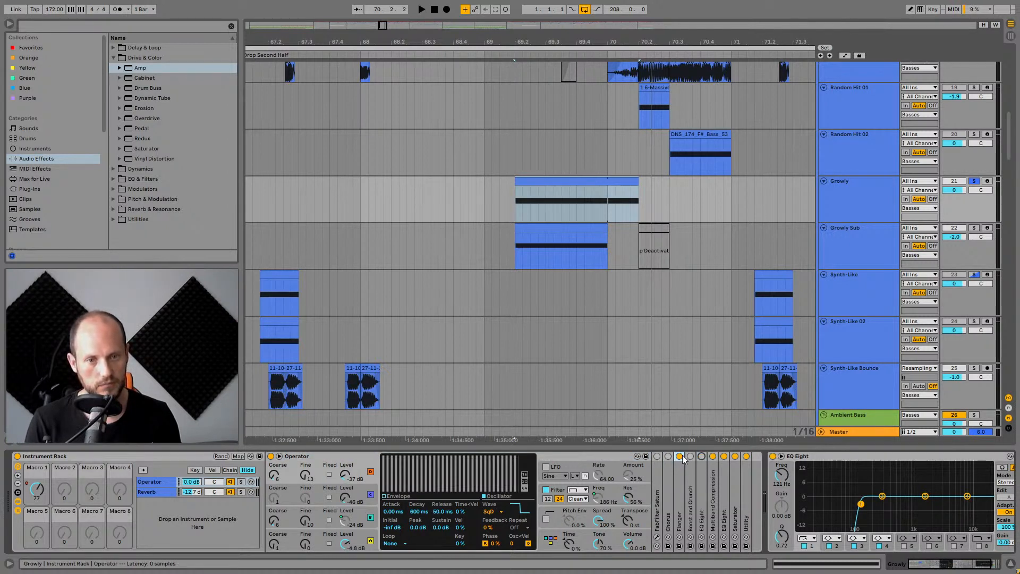
# Turn off three effects in the Growly rack chain and audition the result.
pyautogui.click(734, 457)
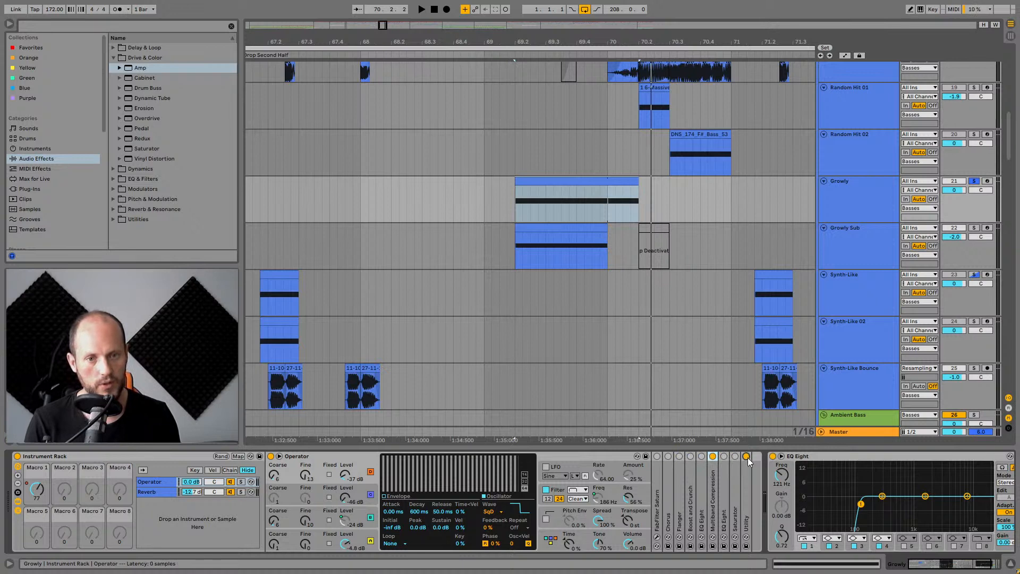
pyautogui.click(747, 457)
pyautogui.click(713, 457)
pyautogui.press('space')
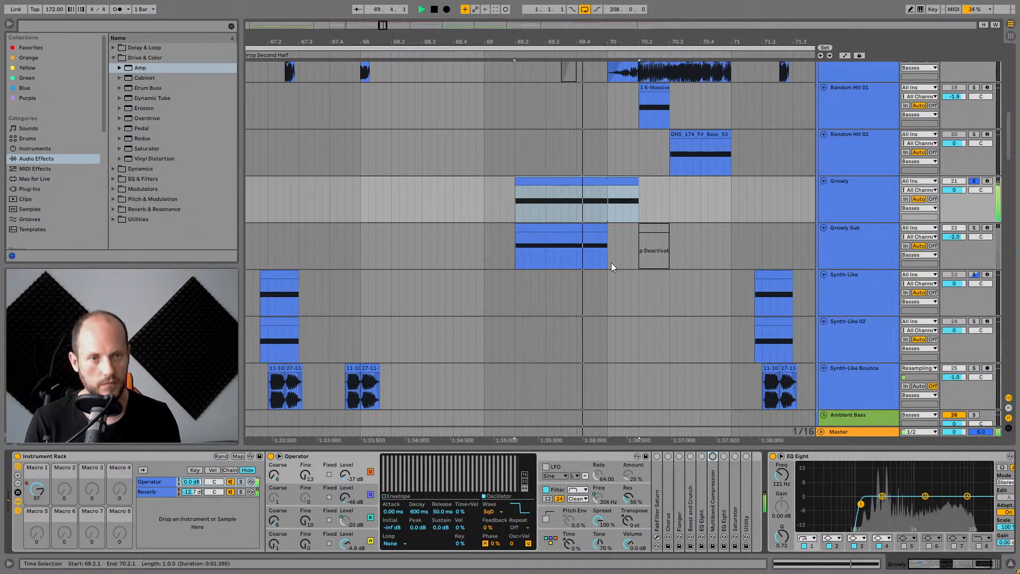
pyautogui.press('space')
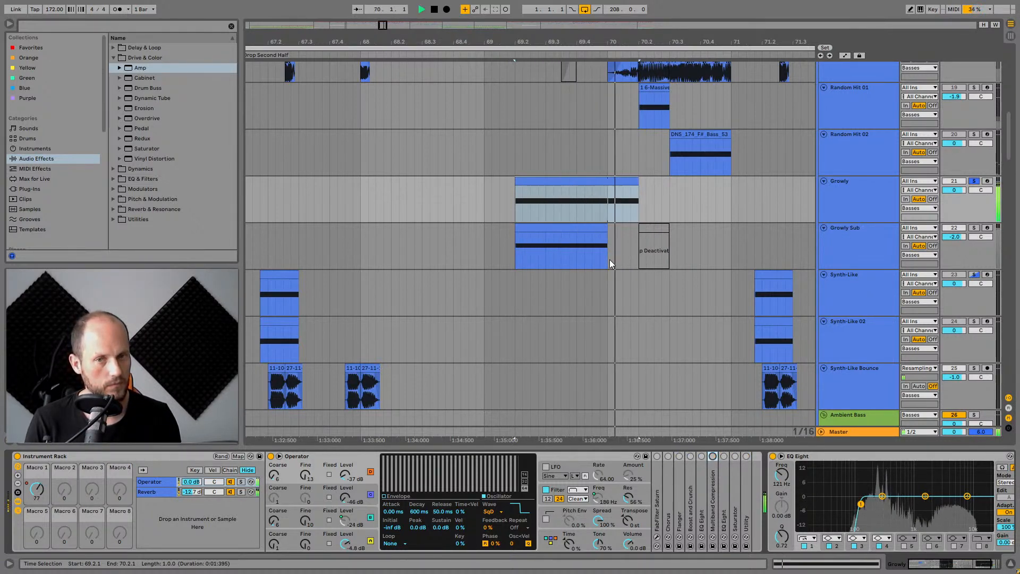
# Toggle Operator's filter section and replay the Growly clip.
pyautogui.click(551, 490)
pyautogui.press('space')
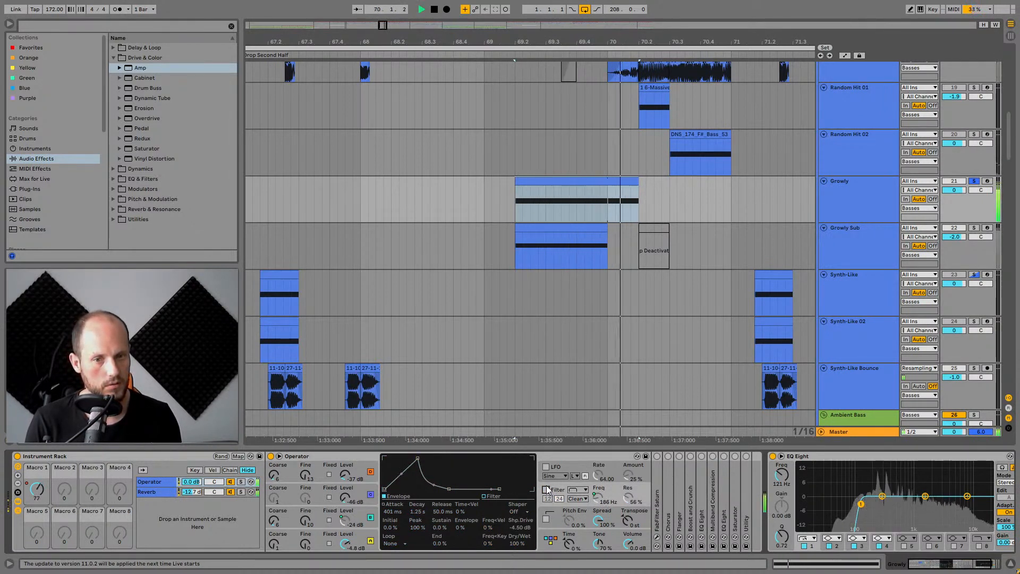
pyautogui.press('space')
pyautogui.click(945, 567)
pyautogui.press('space')
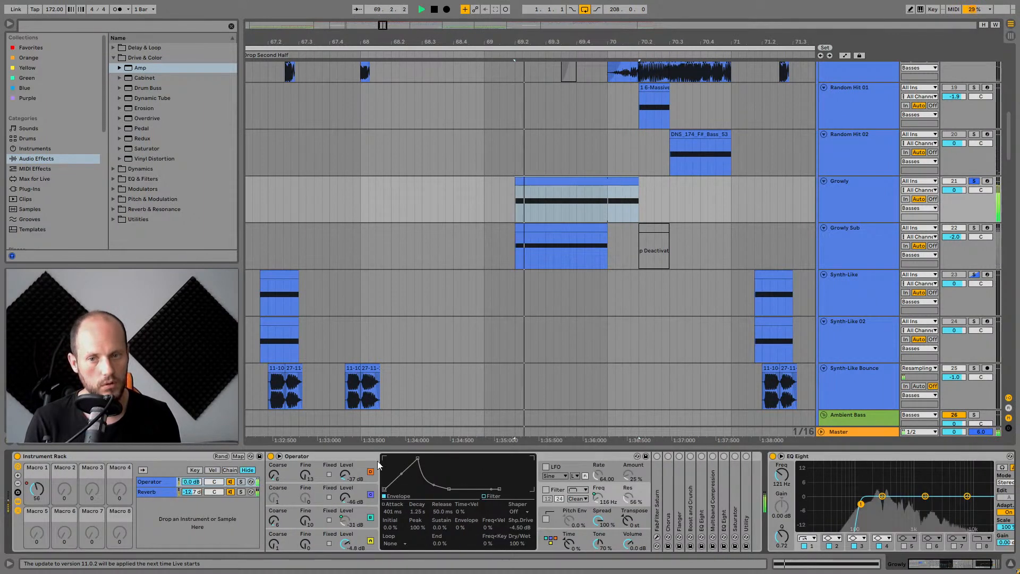
# Toggle Operator's oscillators A and D off and on during playback to hear each one.
pyautogui.click(371, 471)
pyautogui.click(370, 471)
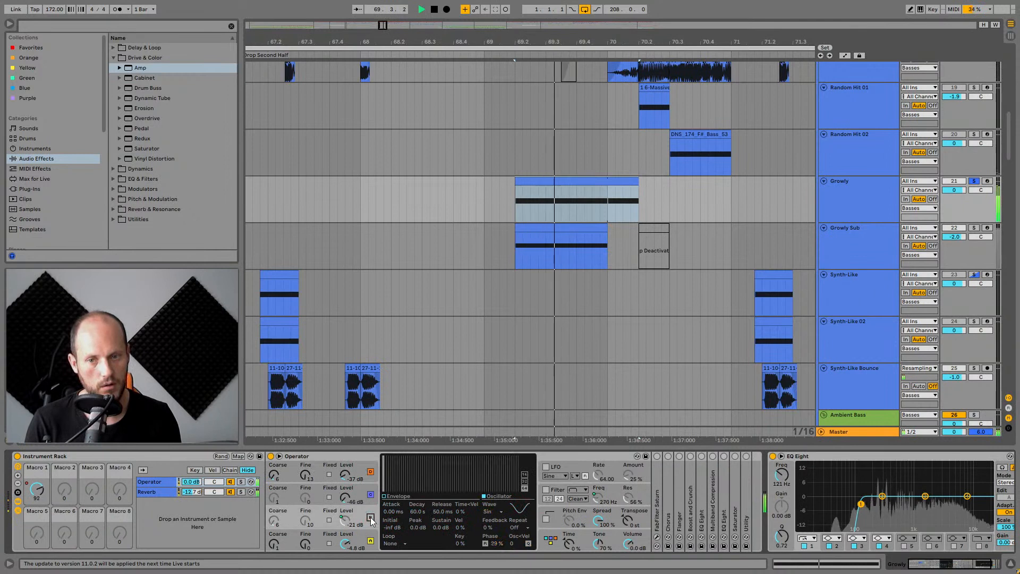
pyautogui.click(370, 540)
pyautogui.click(370, 541)
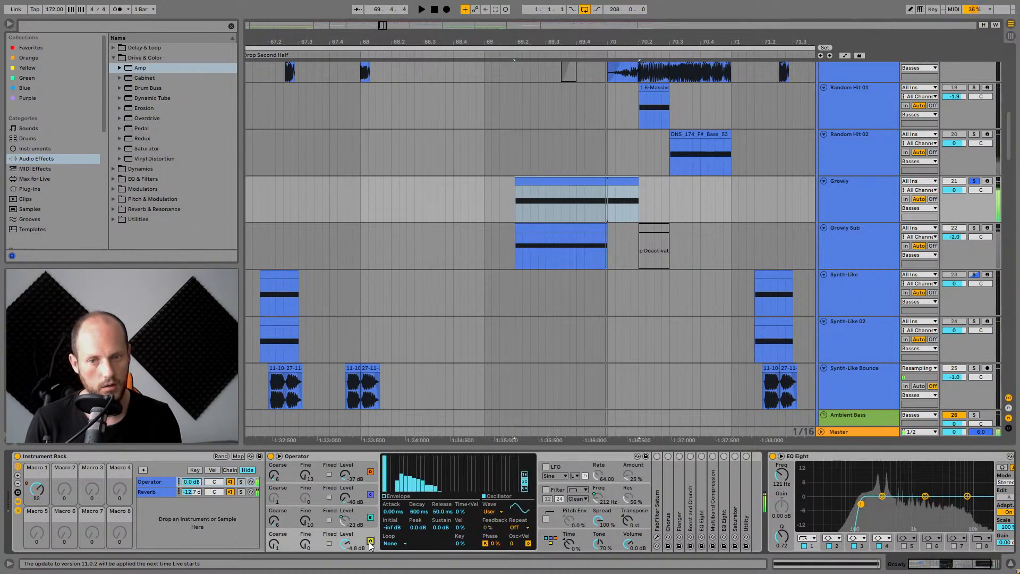
pyautogui.click(370, 541)
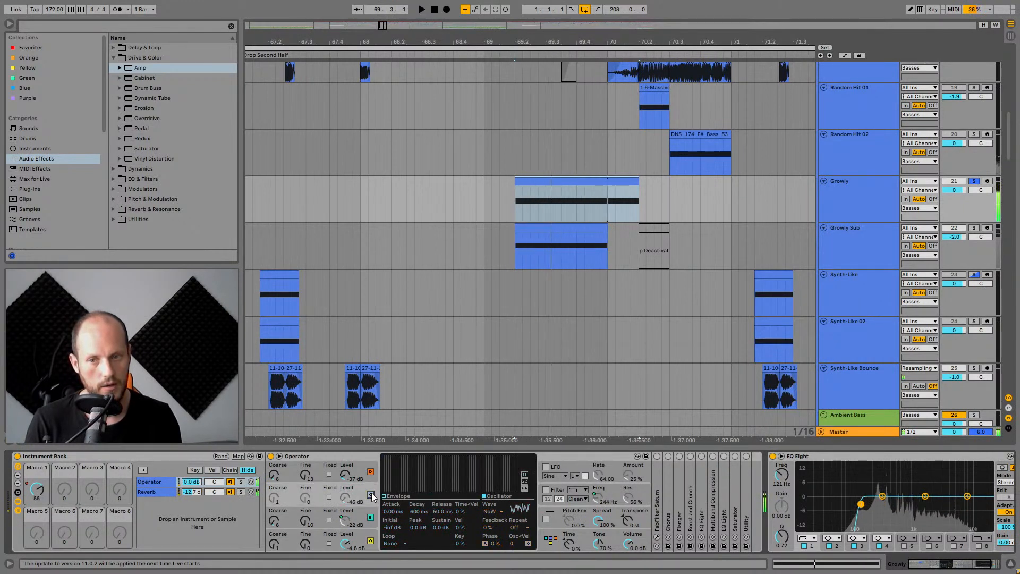
pyautogui.click(230, 491)
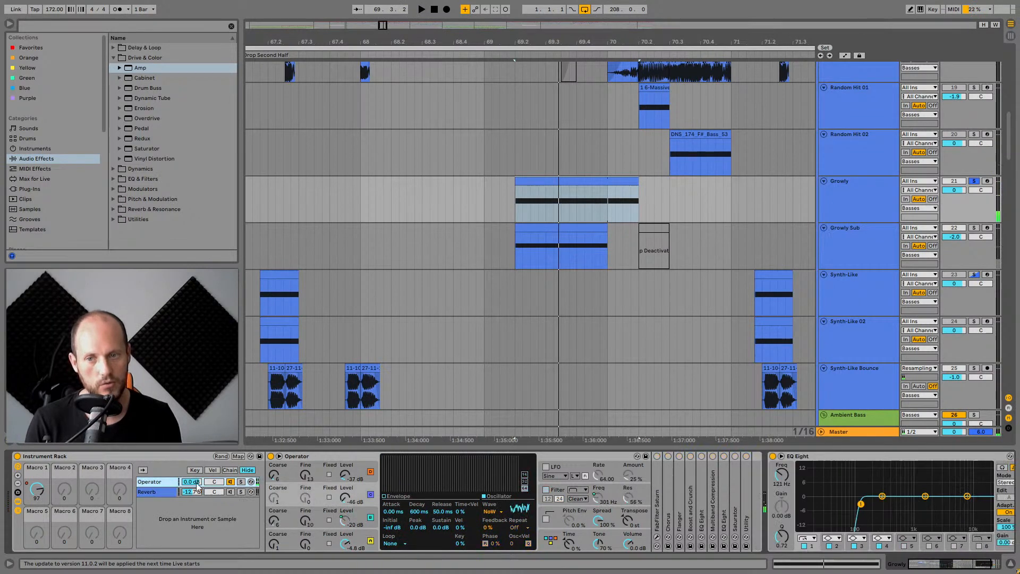
# Switch oscillators A, B and C off and back on individually, auditioning each change.
pyautogui.click(370, 472)
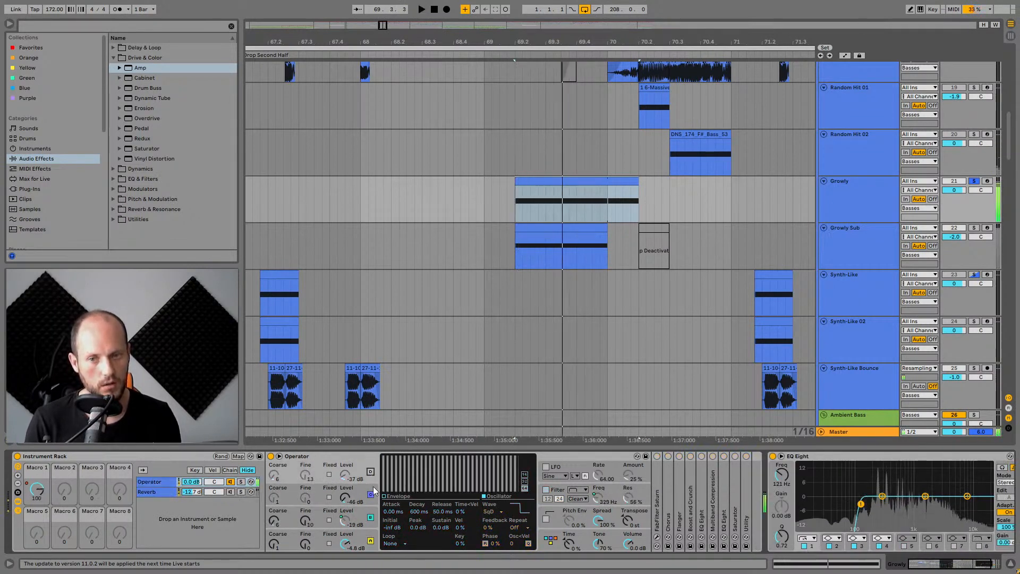
pyautogui.click(370, 494)
pyautogui.click(370, 517)
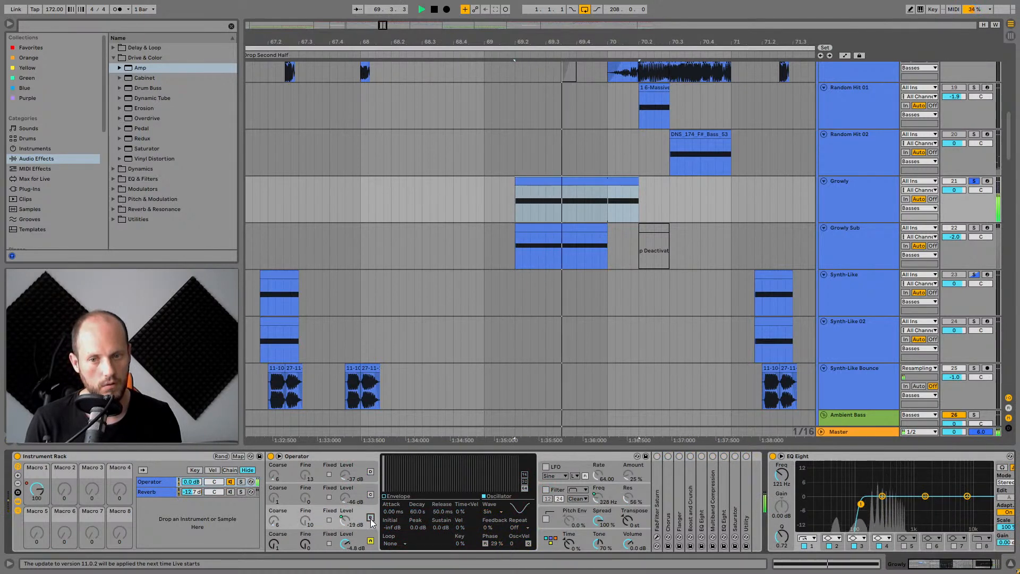
pyautogui.press('space')
pyautogui.click(370, 472)
pyautogui.click(369, 531)
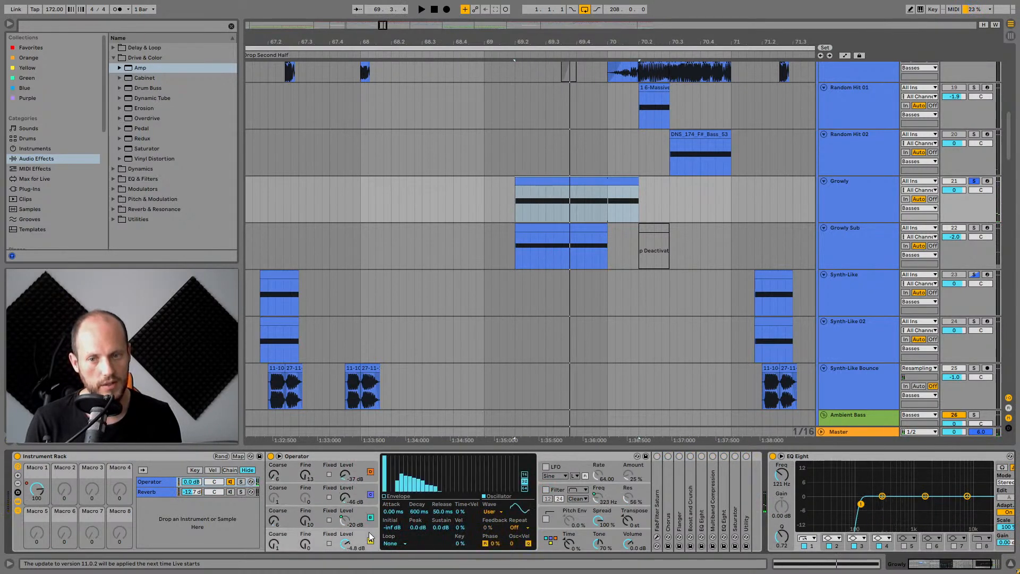
pyautogui.press('space')
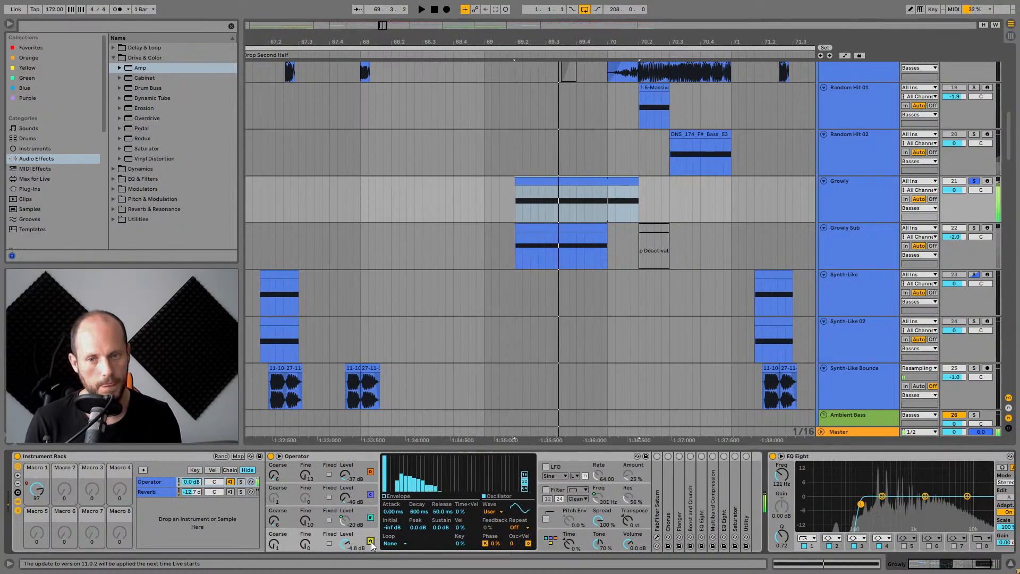
pyautogui.click(370, 541)
pyautogui.click(369, 541)
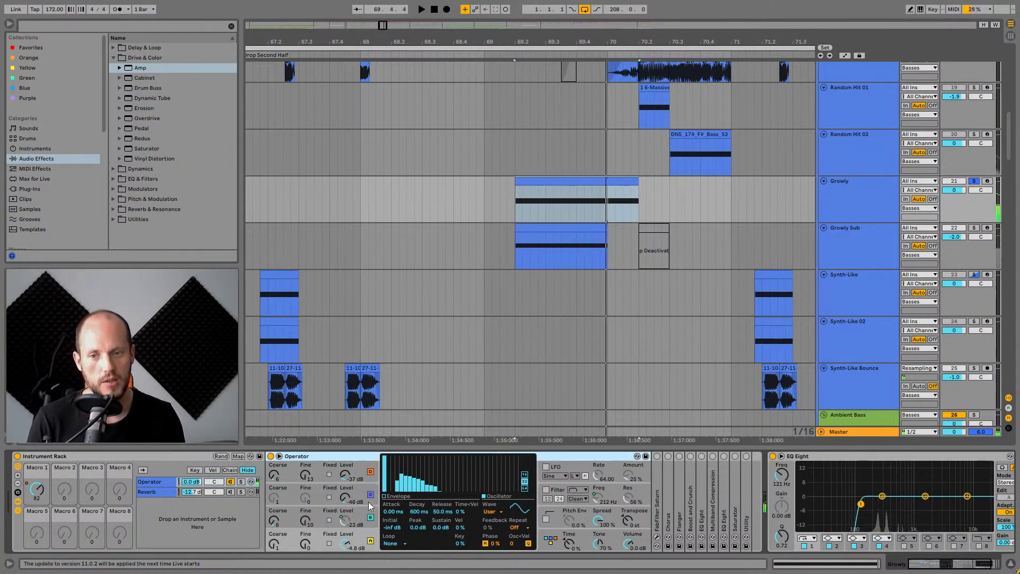
# Expand the FabFilter Saturn device in the Growly rack chain.
pyautogui.doubleClick(656, 460)
pyautogui.moveTo(953, 564); pyautogui.dragTo(971, 564)
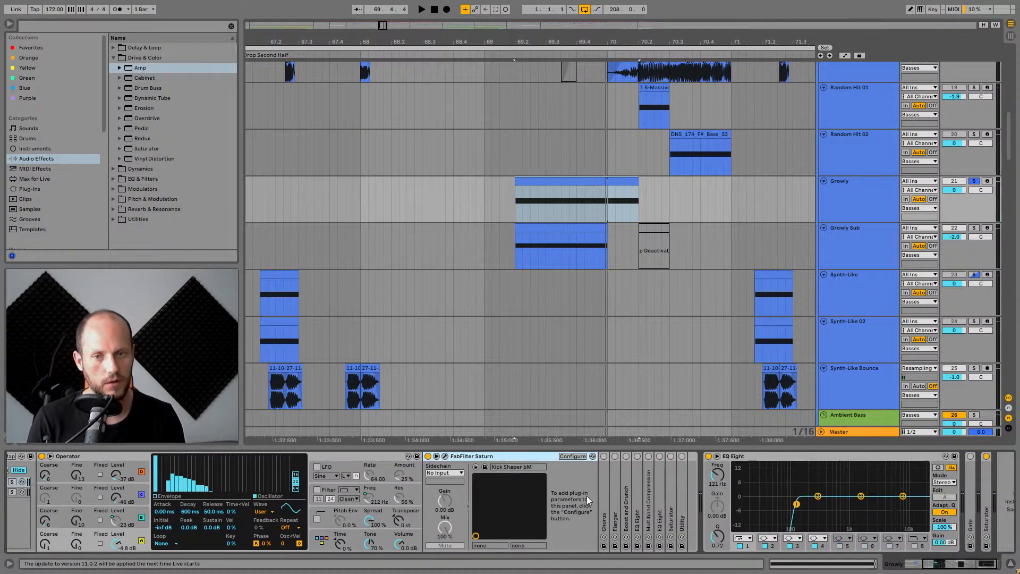
# Open the FabFilter Saturn plugin window and expand the Chorus device in the Growly chain, playing the clip.
pyautogui.click(444, 456)
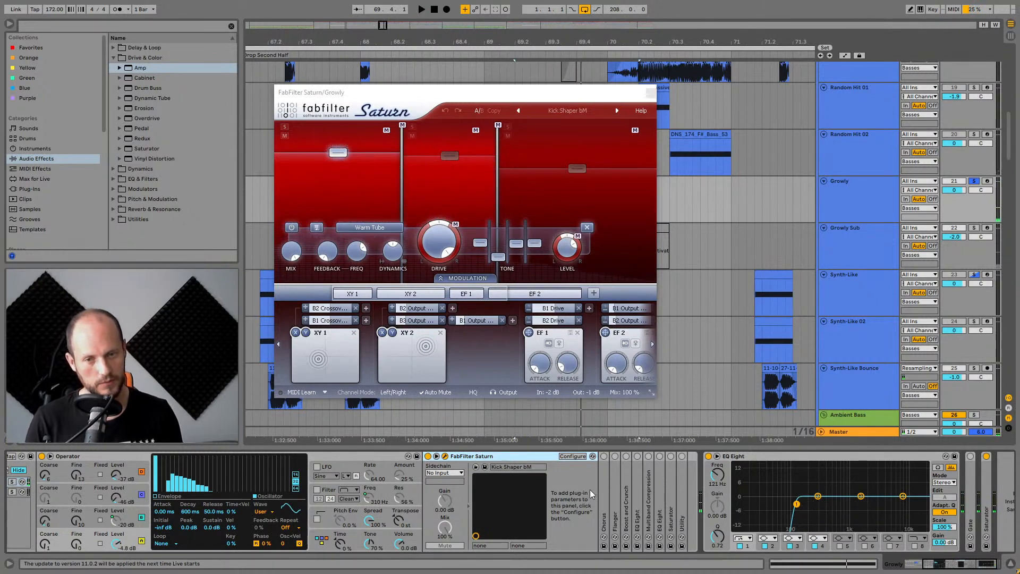
pyautogui.doubleClick(605, 470)
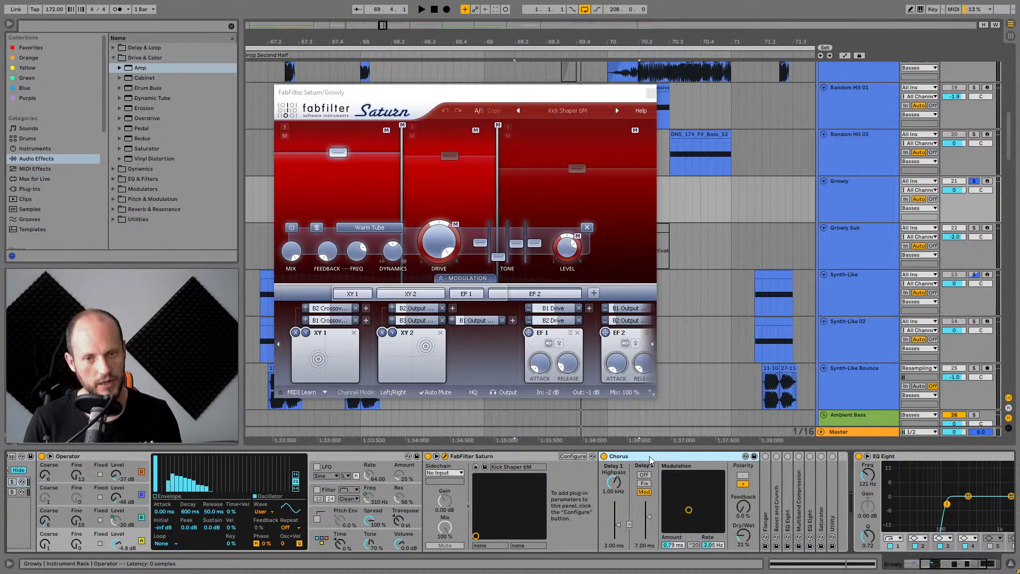
pyautogui.moveTo(943, 568); pyautogui.dragTo(948, 569)
pyautogui.press('space')
pyautogui.press('space')
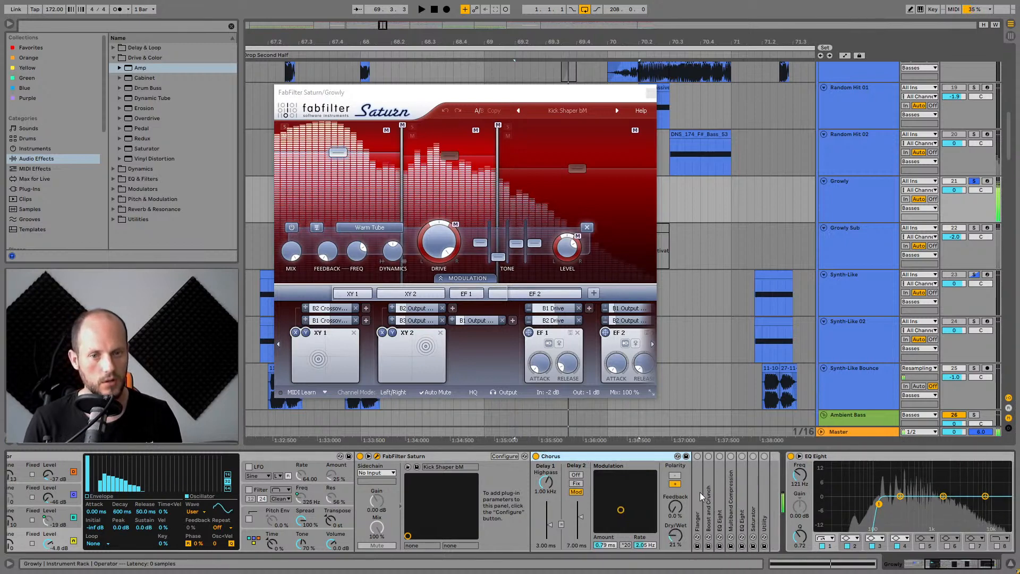
# Expand the Flanger and Boost and Crunch devices further along the Growly rack chain.
pyautogui.doubleClick(698, 468)
pyautogui.click(698, 456)
pyautogui.hscroll(3, 656, 486)
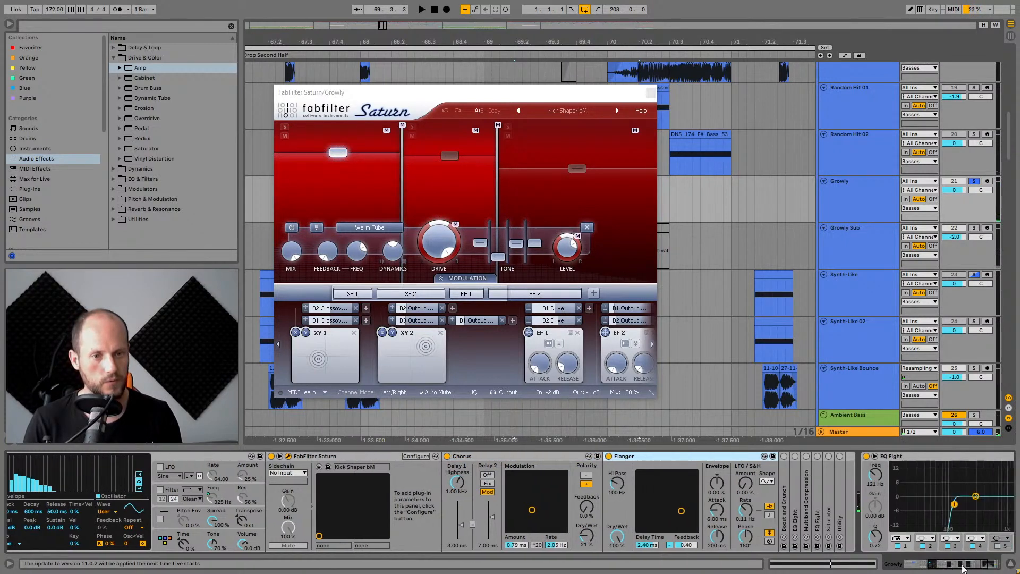
pyautogui.click(608, 489)
pyautogui.doubleClick(609, 491)
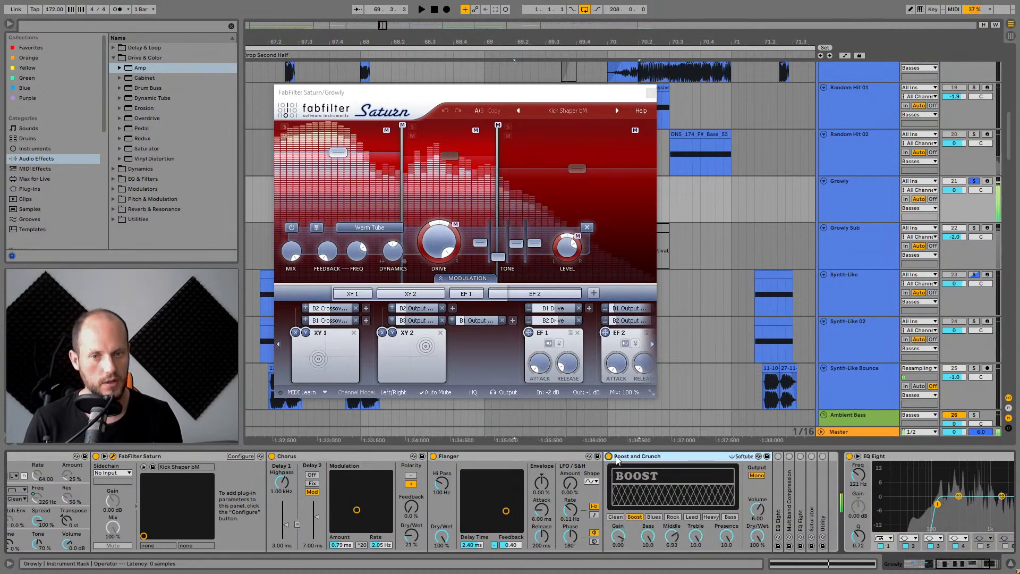
# Play the Growly clip while switching the Boost and Crunch device off and back on to compare.
pyautogui.press('space')
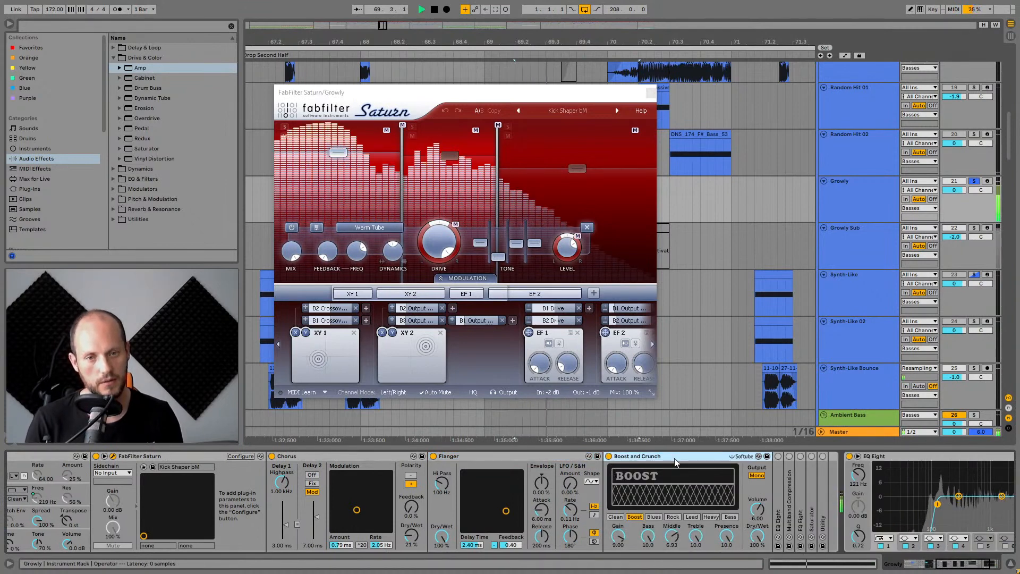
pyautogui.press('space')
pyautogui.press('space')
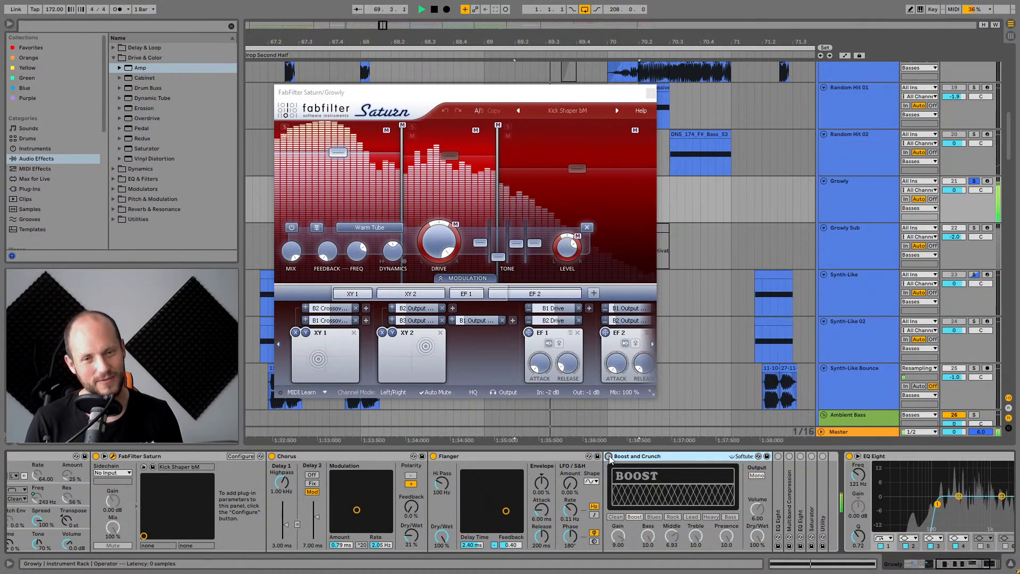
pyautogui.press('space')
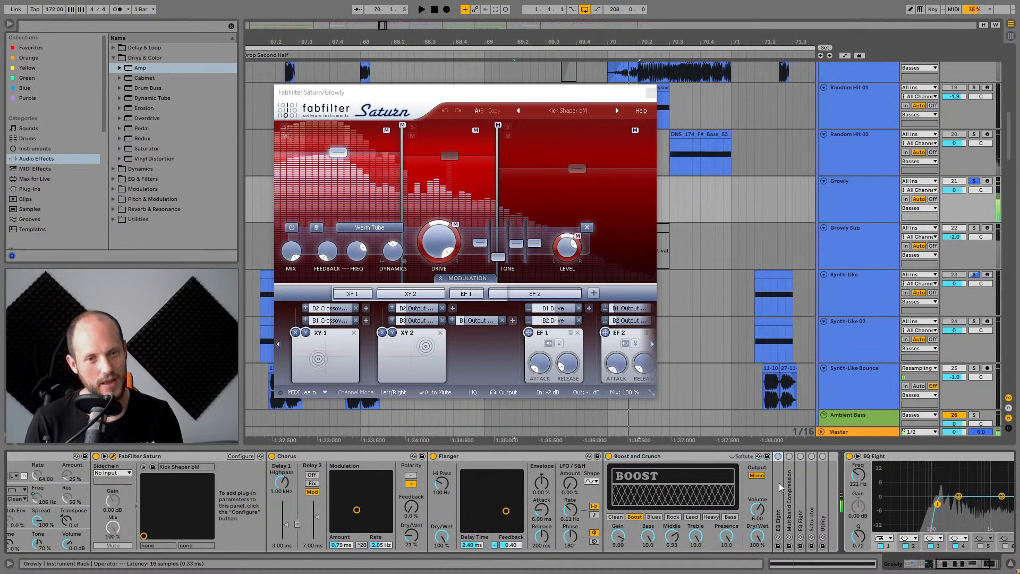
pyautogui.click(778, 456)
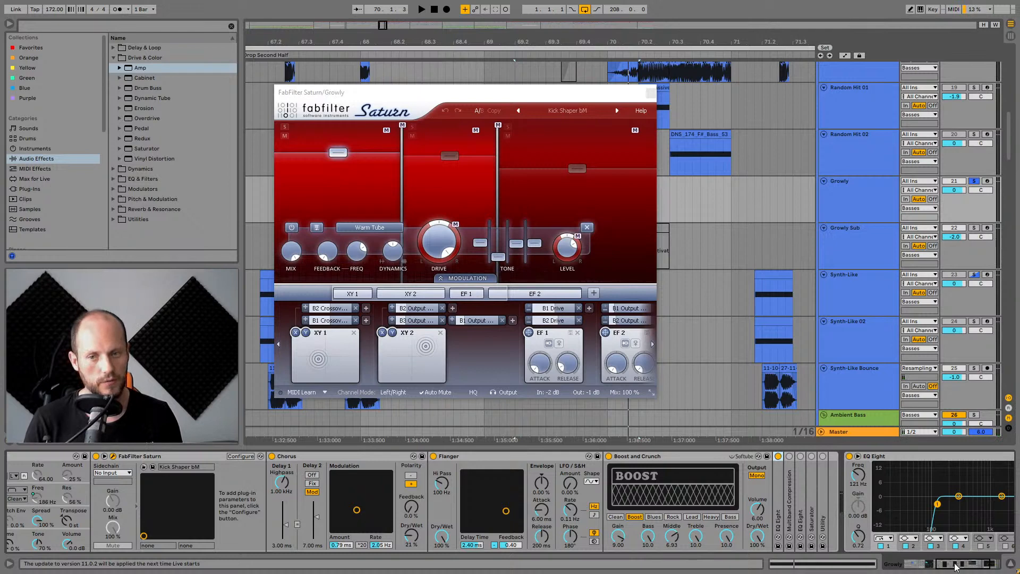
pyautogui.moveTo(956, 567)
pyautogui.mouseDown()
pyautogui.moveTo(937, 565)
pyautogui.moveTo(955, 563)
pyautogui.mouseUp()
pyautogui.click(307, 457)
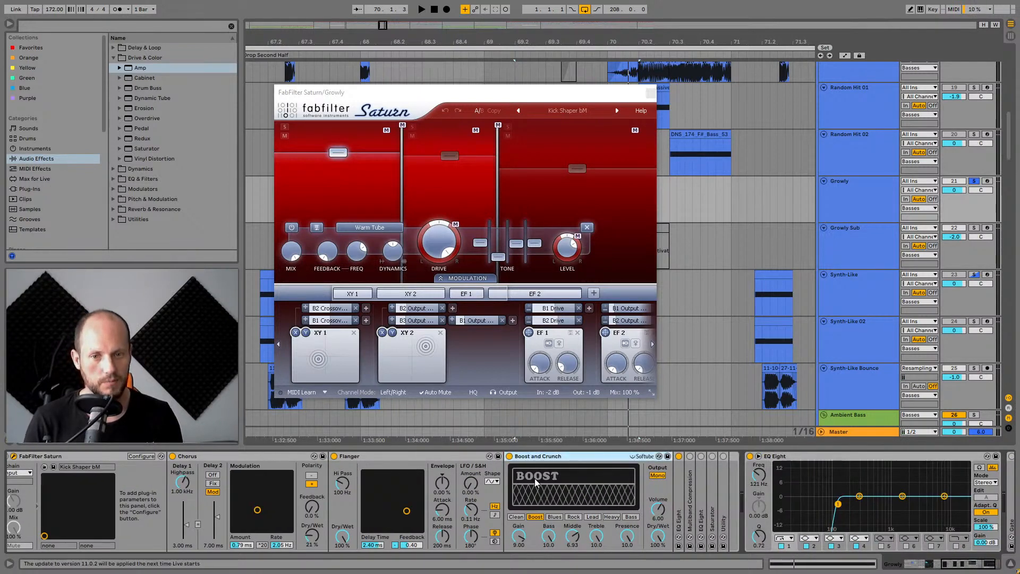
# Expand the Multiband Compression device and audition it during playback.
pyautogui.doubleClick(689, 488)
pyautogui.click(689, 456)
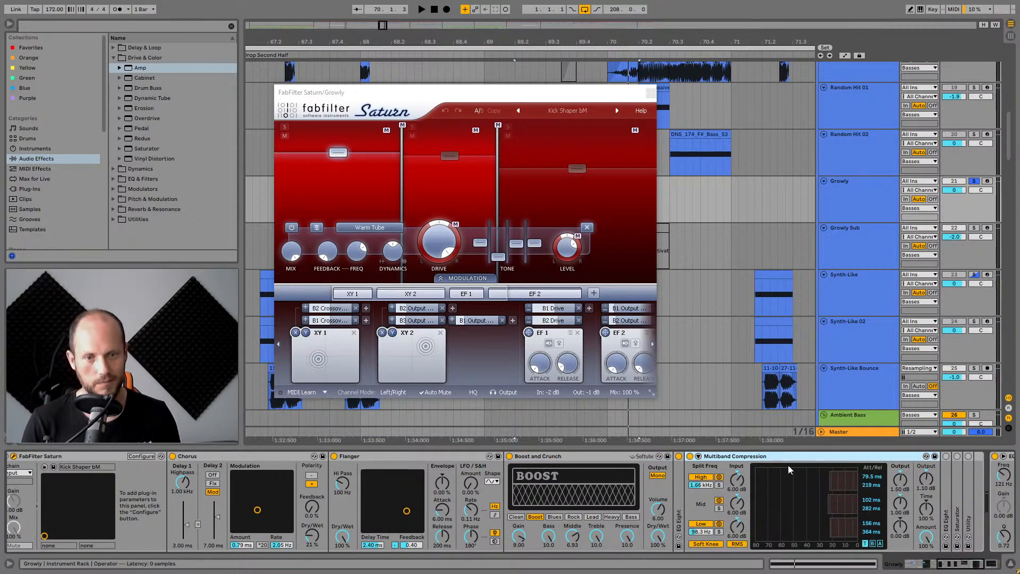
pyautogui.press('space')
pyautogui.press('space')
pyautogui.moveTo(966, 567); pyautogui.dragTo(982, 566)
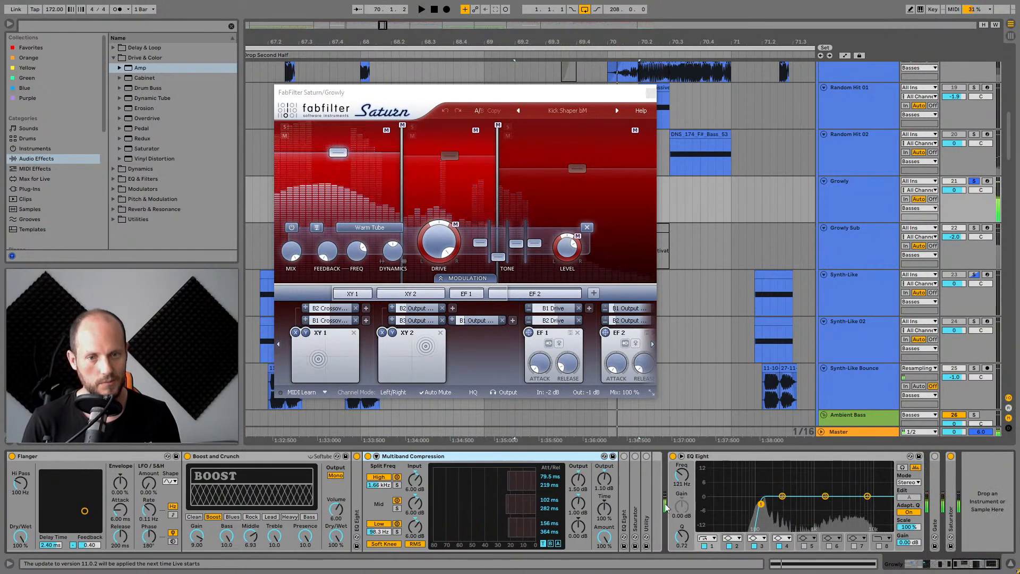
# Expand the EQ Eight and Saturator devices in the chain and toggle the Saturator.
pyautogui.doubleClick(625, 488)
pyautogui.click(624, 456)
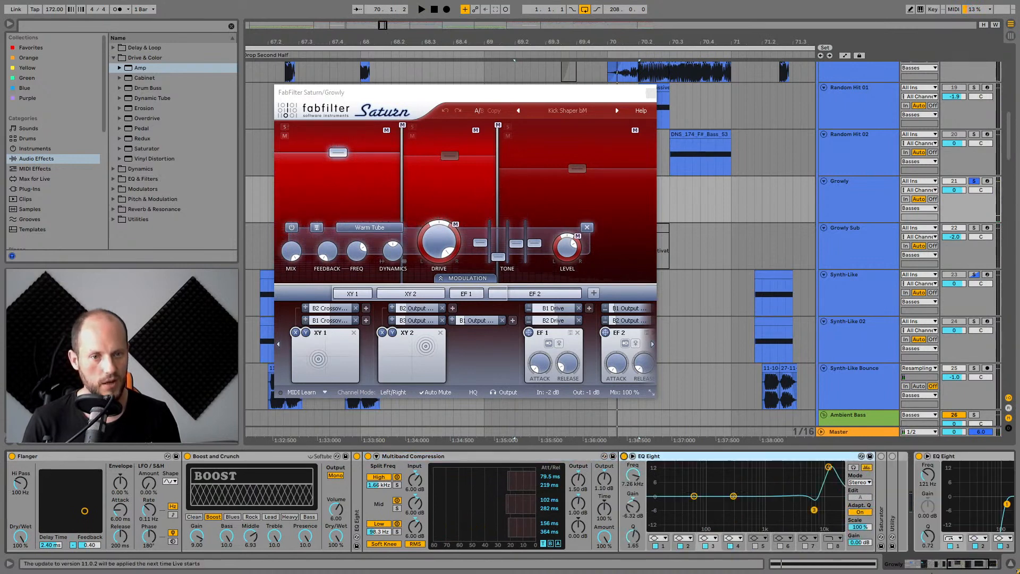
pyautogui.hscroll(5, 610, 487)
pyautogui.doubleClick(633, 487)
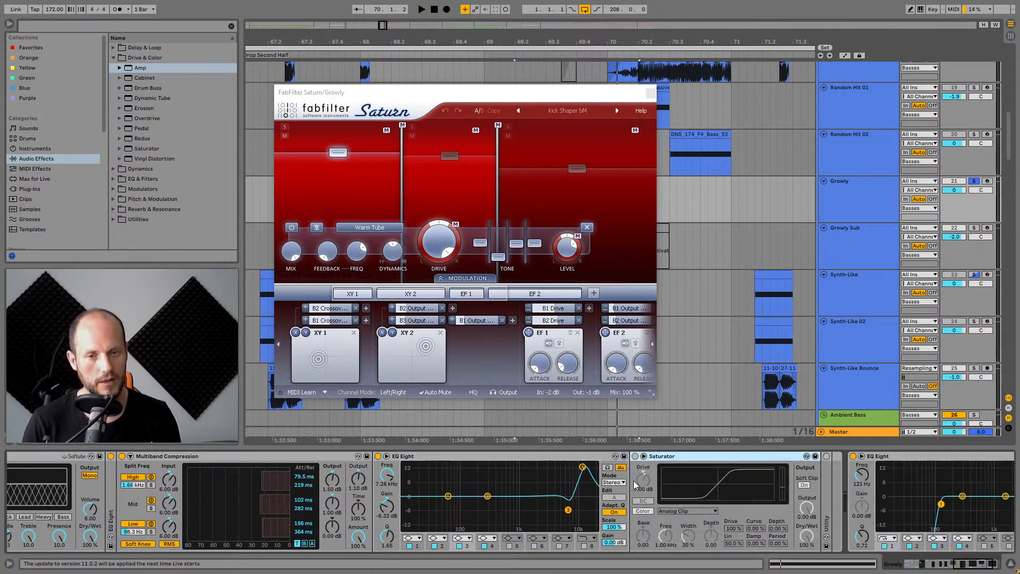
pyautogui.click(635, 456)
# Play the clip, then expand the Utility device at the end of the chain.
pyautogui.press('space')
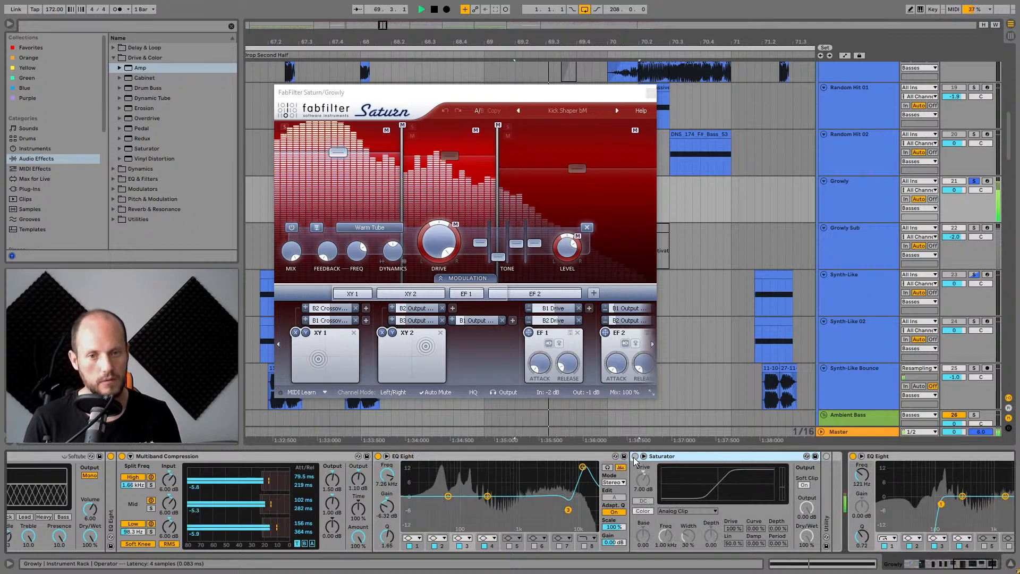
pyautogui.press('space')
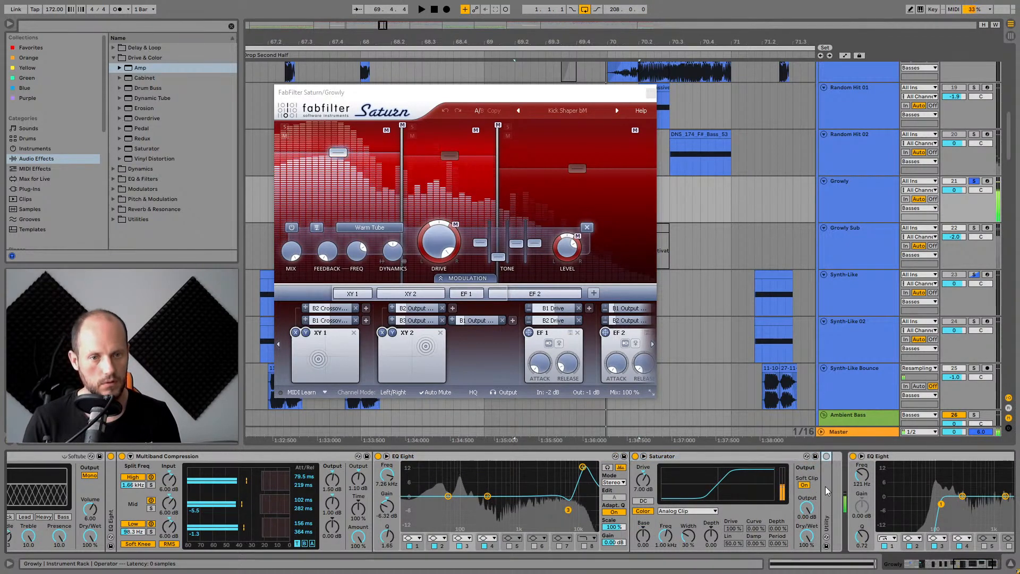
pyautogui.doubleClick(826, 458)
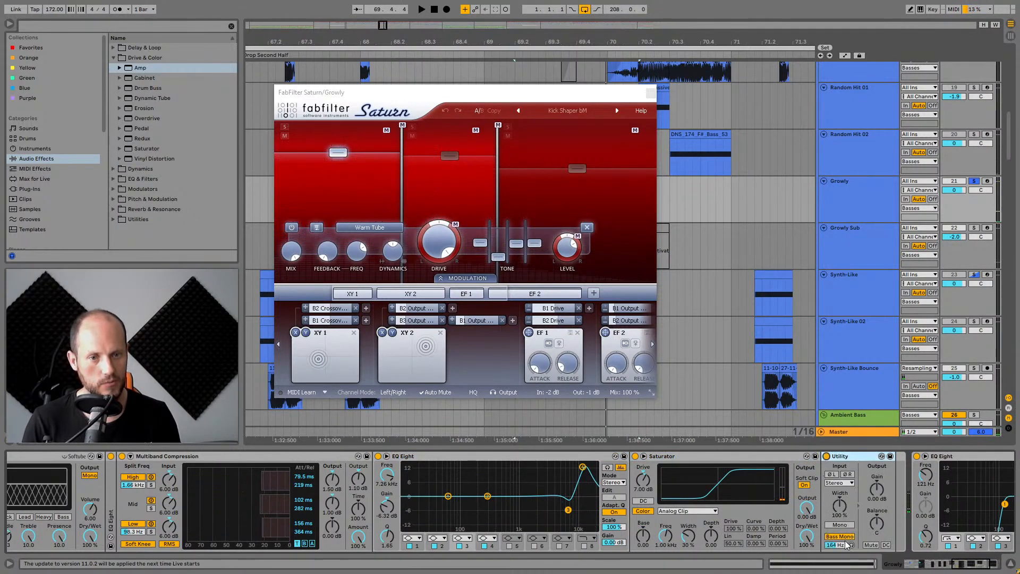
pyautogui.click(930, 564)
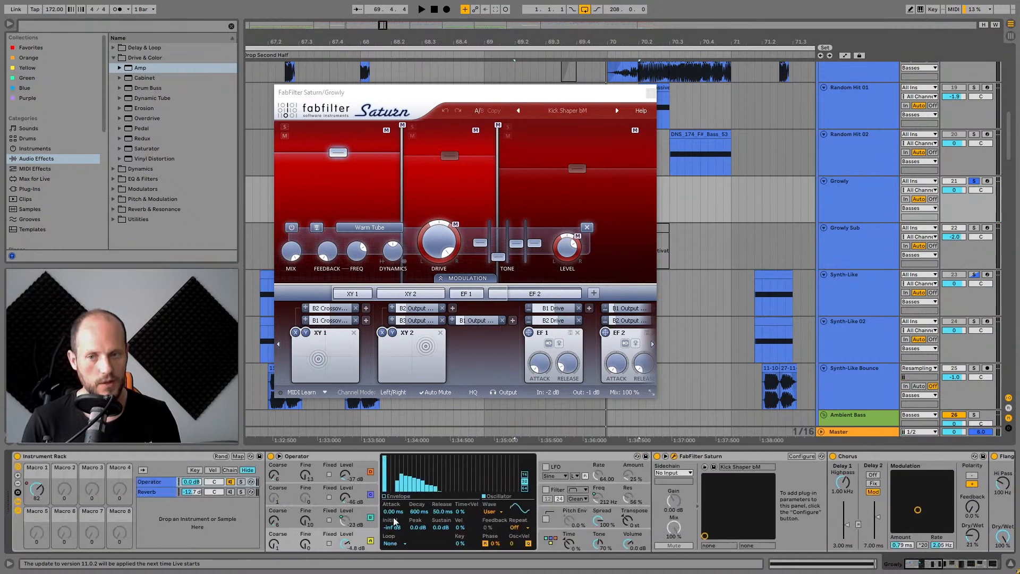
# Toggle the rack's Reverb chain and replay the Growly clip to hear the difference.
pyautogui.click(230, 491)
pyautogui.press('space')
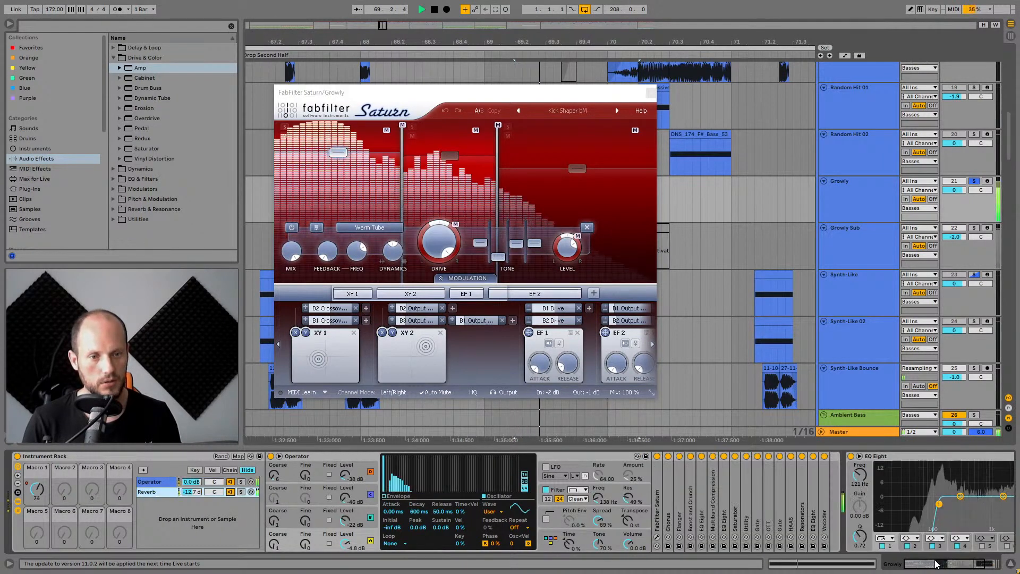
pyautogui.click(892, 564)
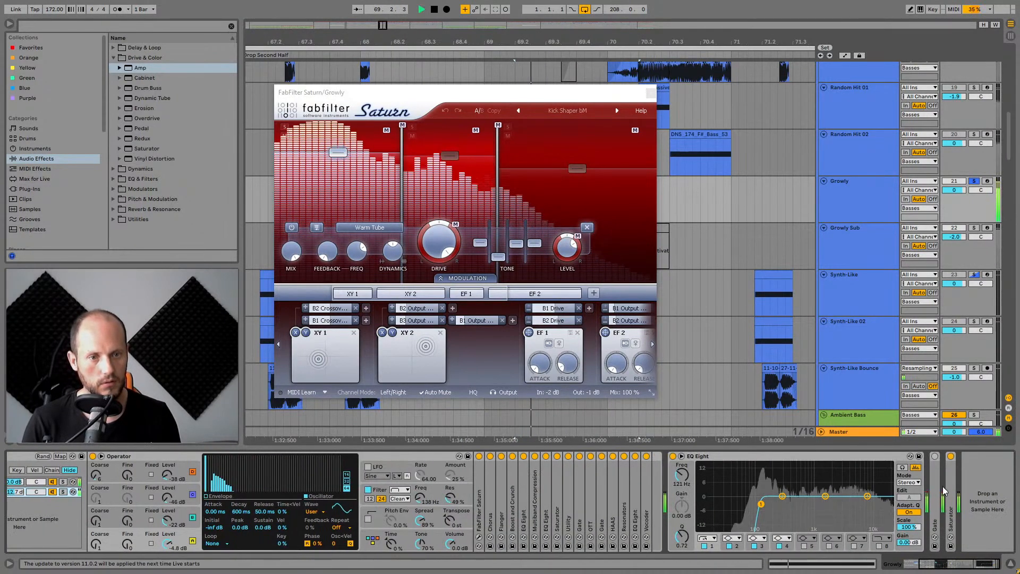
pyautogui.press('space')
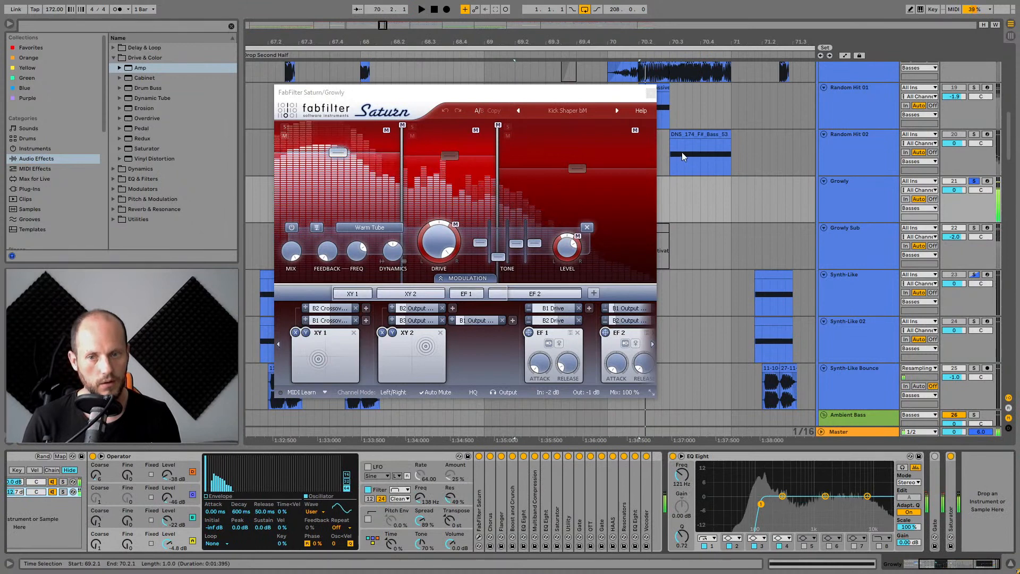
# Select the rack's Operator chain, audition it, and close the Saturn plugin window.
pyautogui.click(34, 482)
pyautogui.press('space')
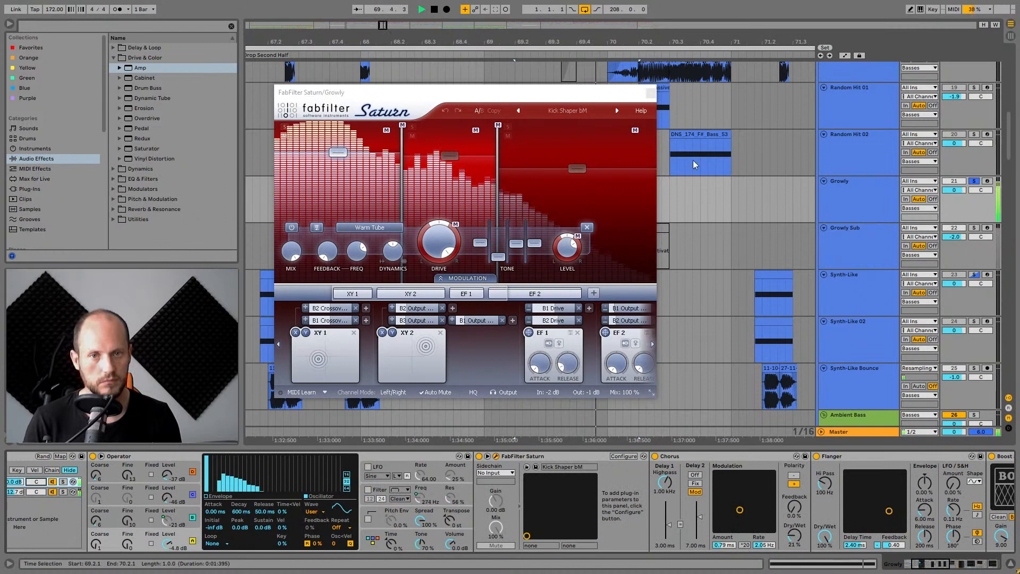
pyautogui.press('space')
pyautogui.click(651, 93)
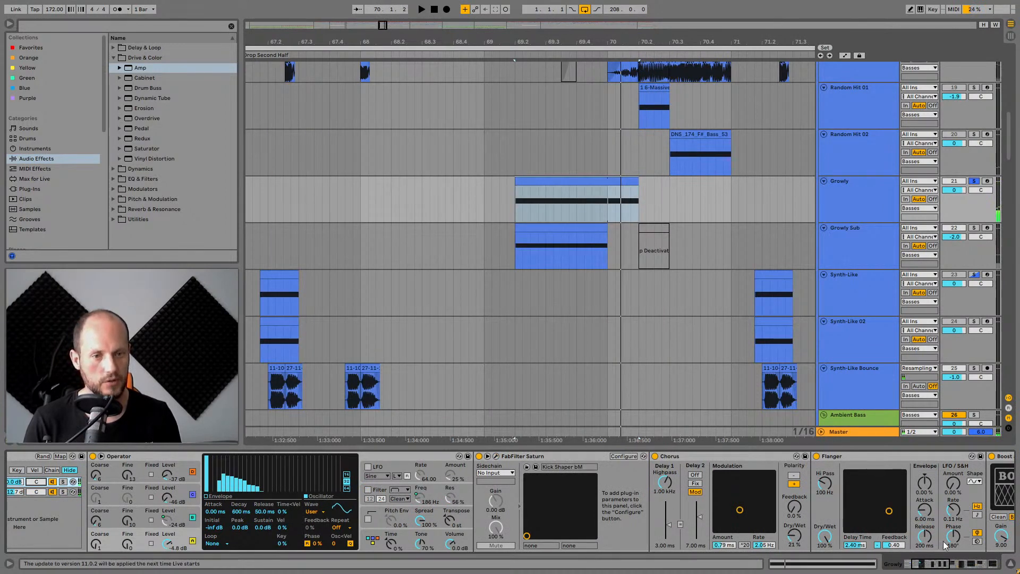
# Unsolo the Growly track and place the insert marker just before the Growly clip.
pyautogui.click(975, 183)
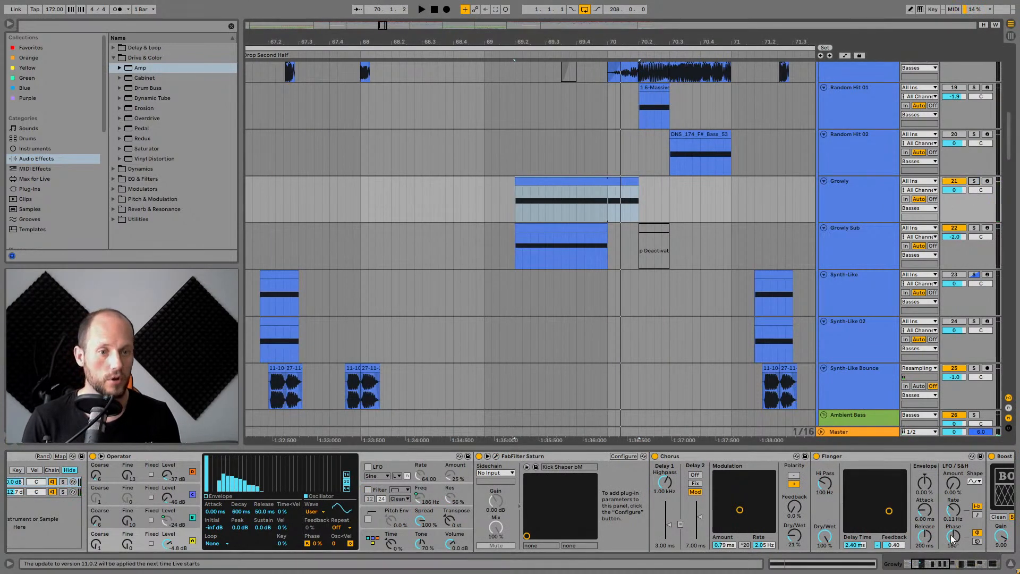
pyautogui.moveTo(931, 567); pyautogui.dragTo(981, 566)
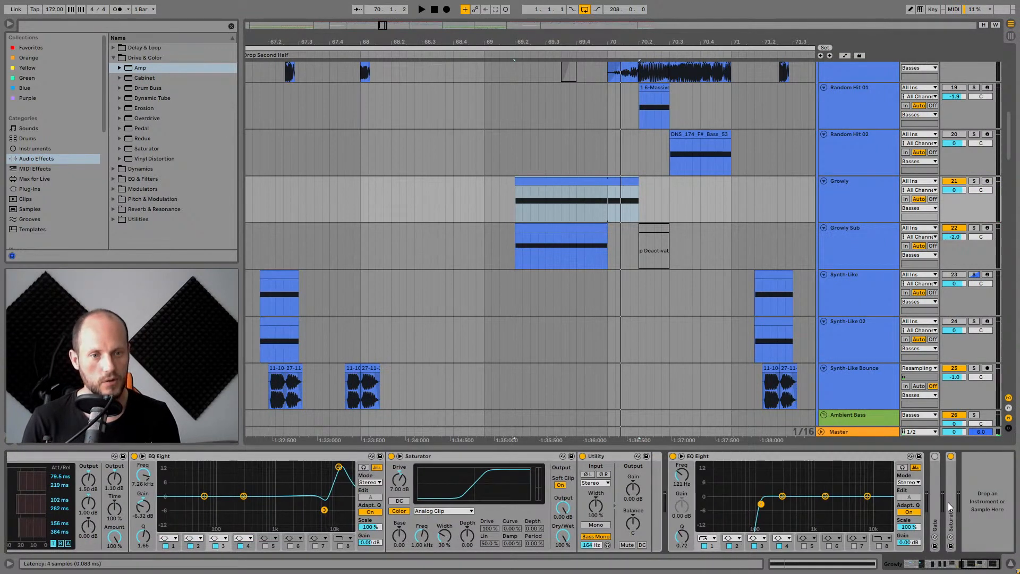
pyautogui.click(492, 205)
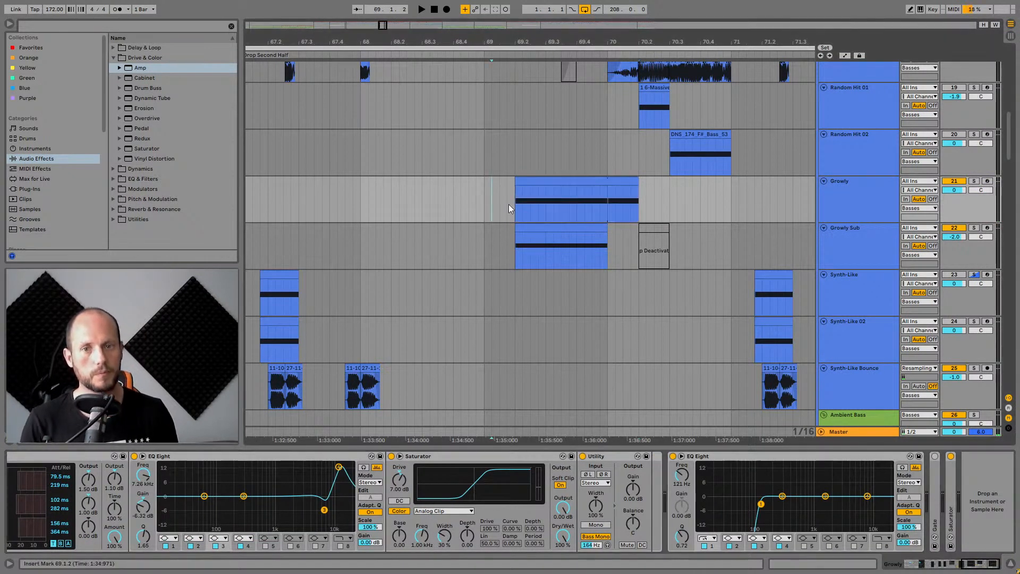
pyautogui.click(266, 457)
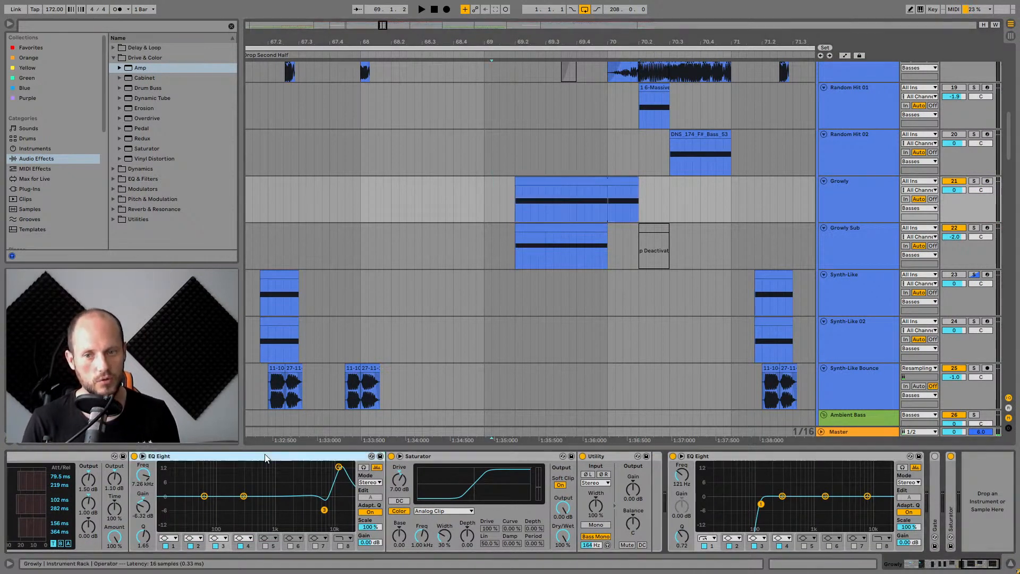
pyautogui.moveTo(968, 565); pyautogui.dragTo(899, 563)
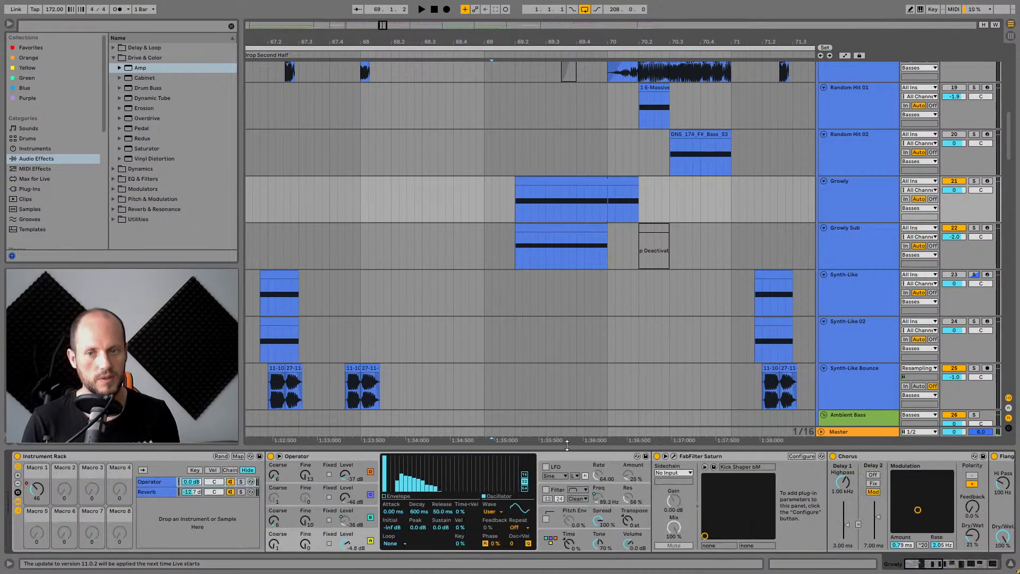
# Toggle an Operator oscillator, play from the marker, and zoom the arrangement out around the drop.
pyautogui.click(370, 467)
pyautogui.press('space')
pyautogui.moveTo(605, 44); pyautogui.dragTo(517, 20)
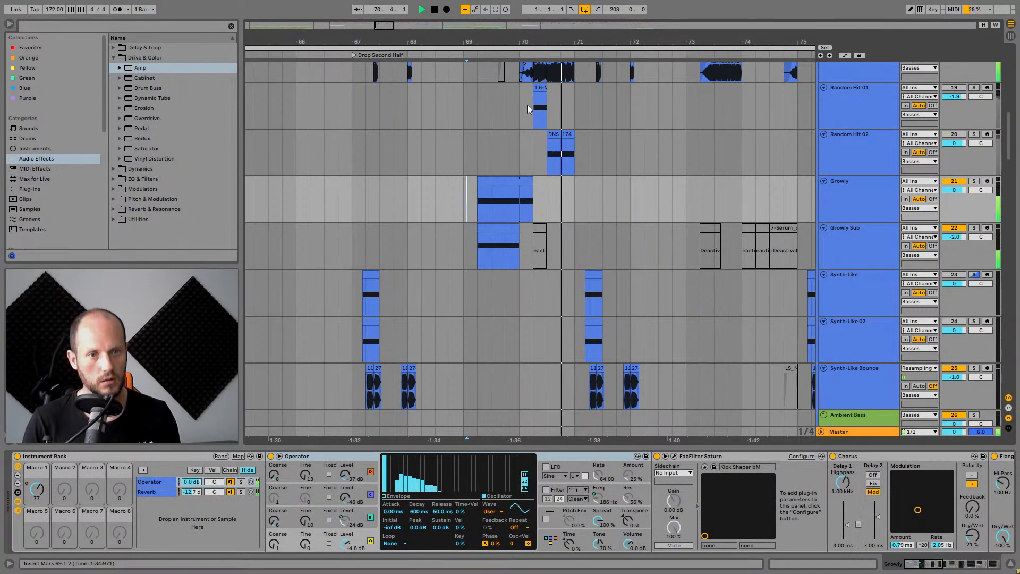
pyautogui.press('space')
# Select the Growly Sub and Growly tracks in turn, soloing Growly and playing the section.
pyautogui.click(873, 194)
pyautogui.click(876, 237)
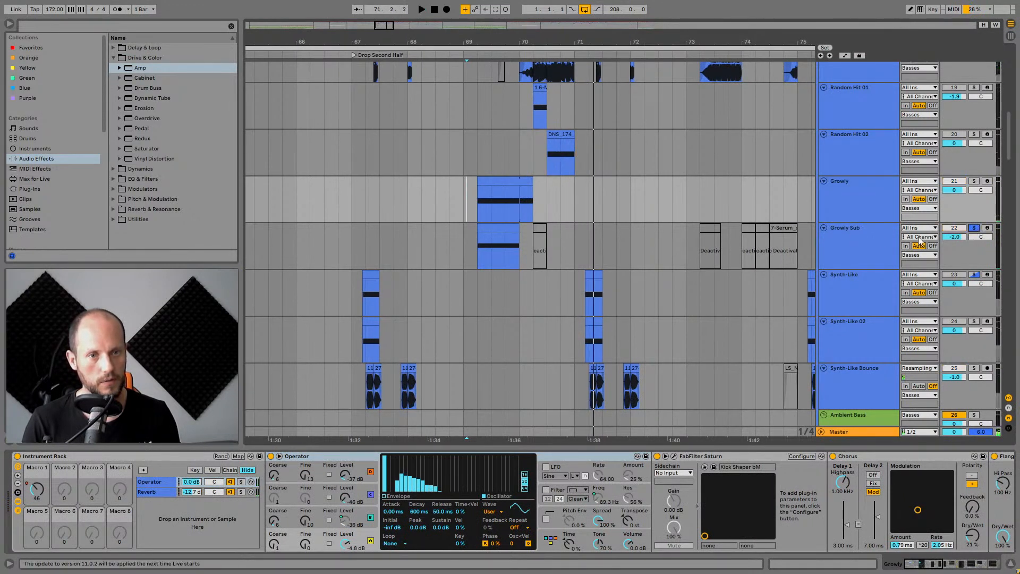
pyautogui.press('space')
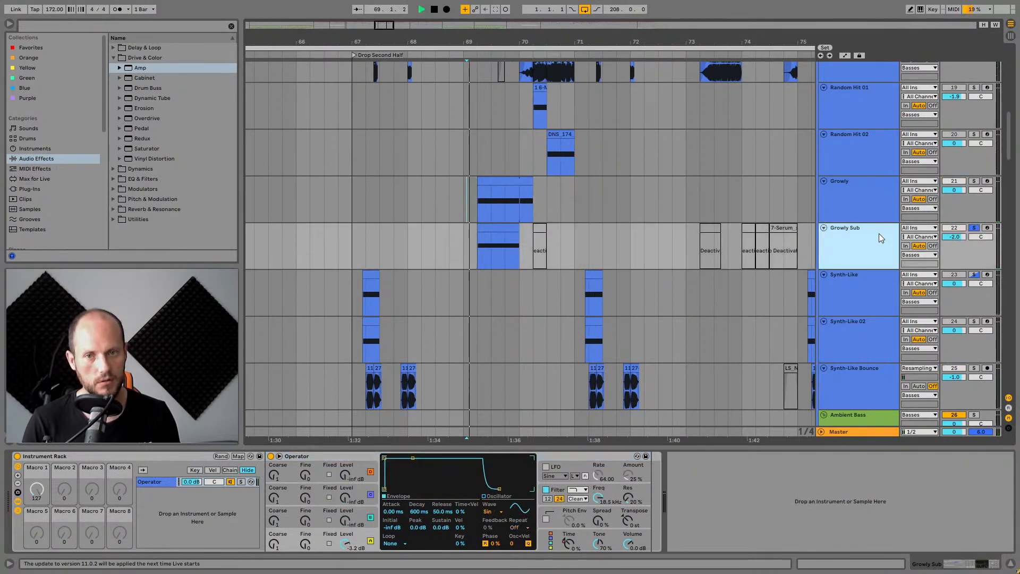
pyautogui.press('space')
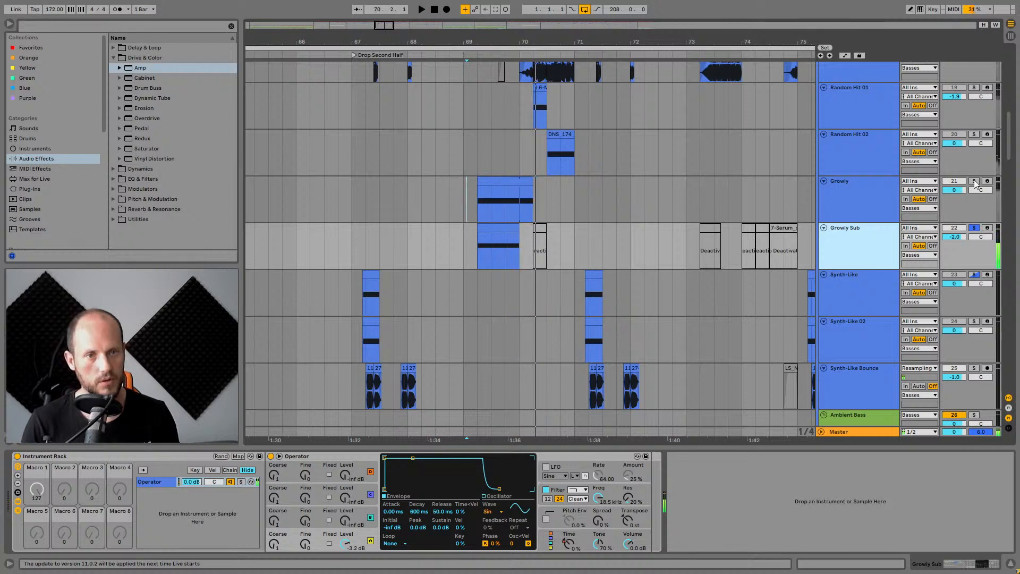
pyautogui.click(973, 180)
pyautogui.click(823, 196)
pyautogui.press('space')
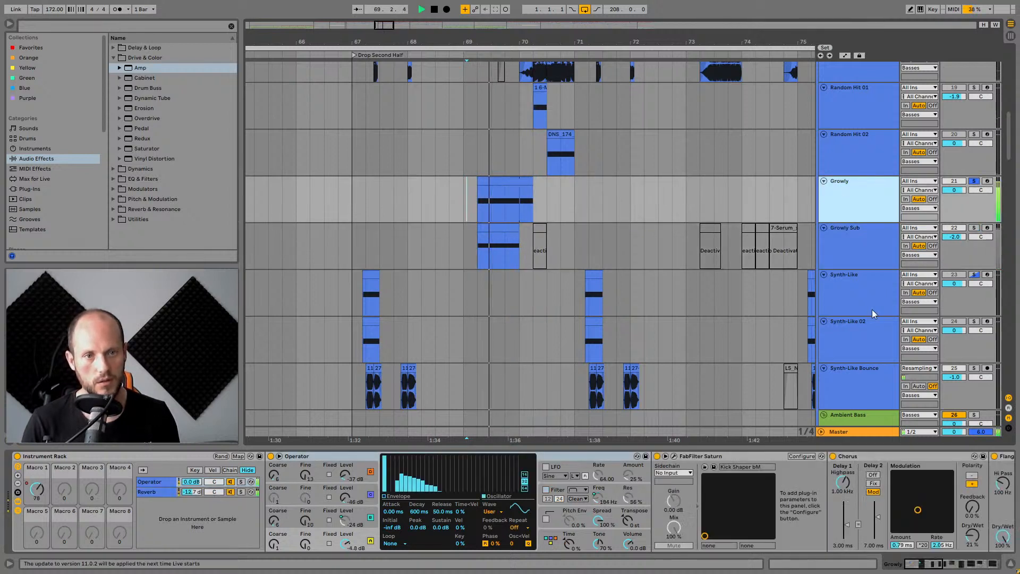
pyautogui.press('space')
# Solo Growly Sub, audition it, unsolo it, and zoom the arrangement out further.
pyautogui.keyDown('ctrl'); pyautogui.click(974, 228); pyautogui.keyUp('ctrl')
pyautogui.press('space')
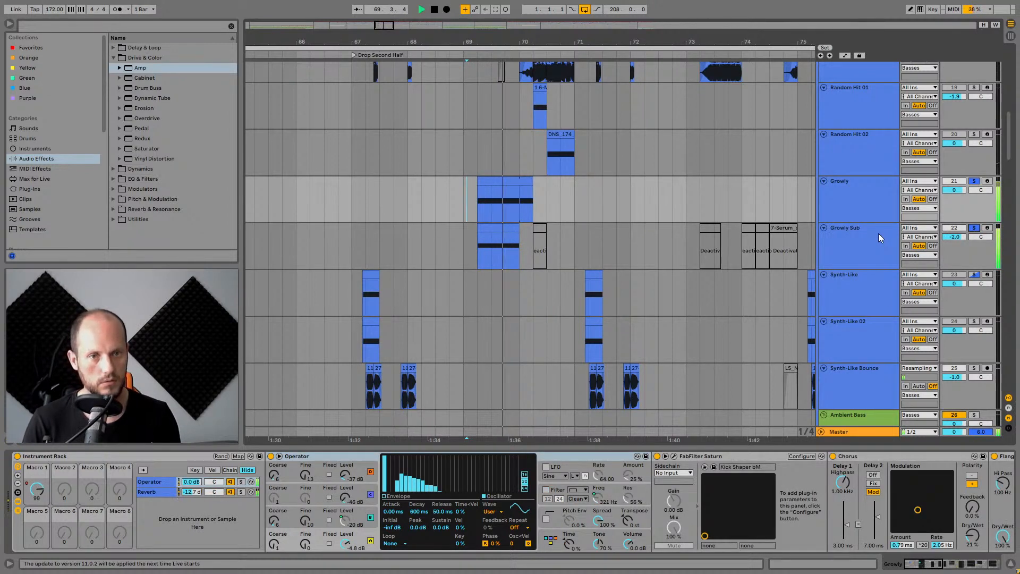
pyautogui.press('space')
pyautogui.click(977, 228)
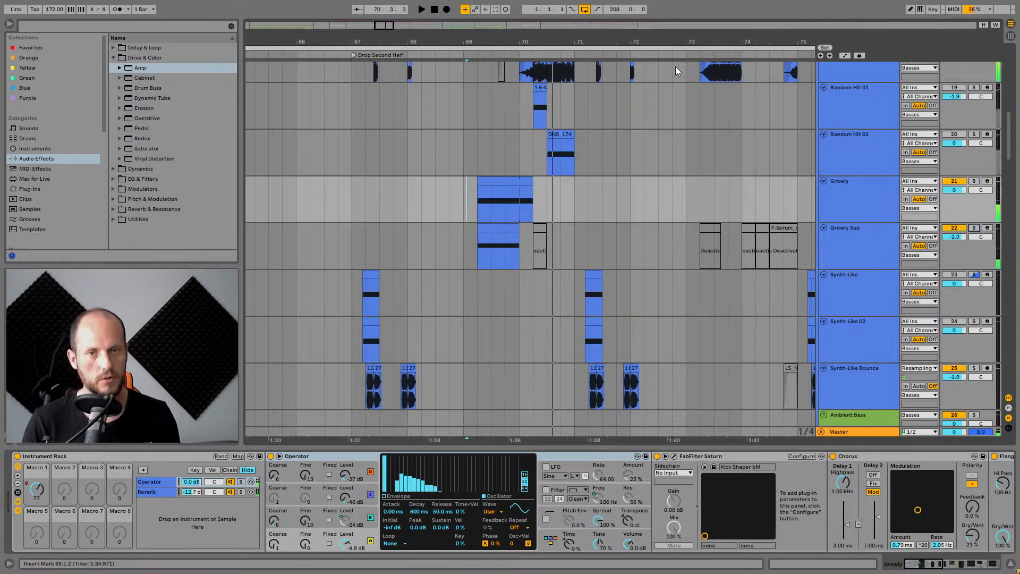
pyautogui.moveTo(636, 42); pyautogui.dragTo(636, 24)
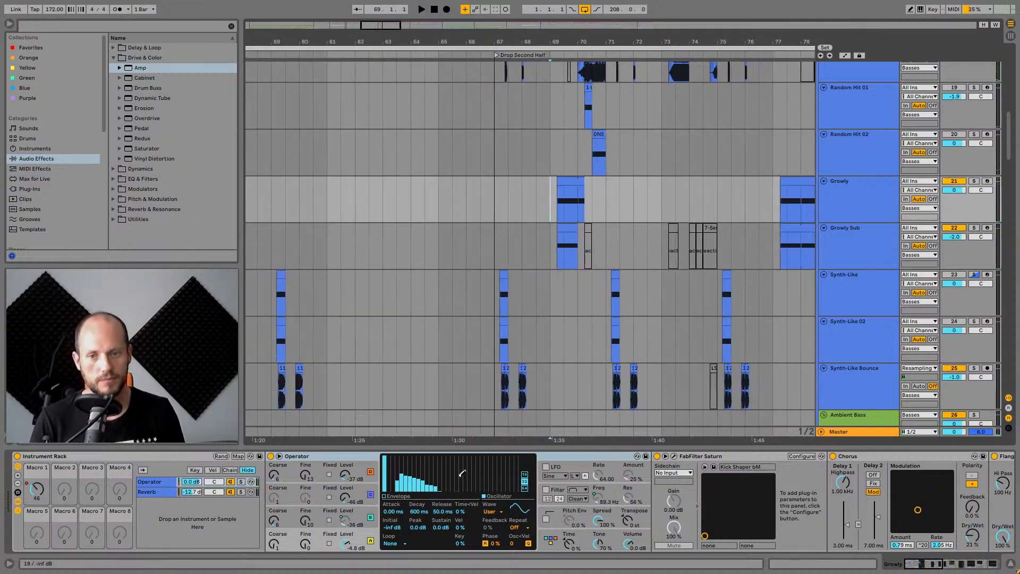
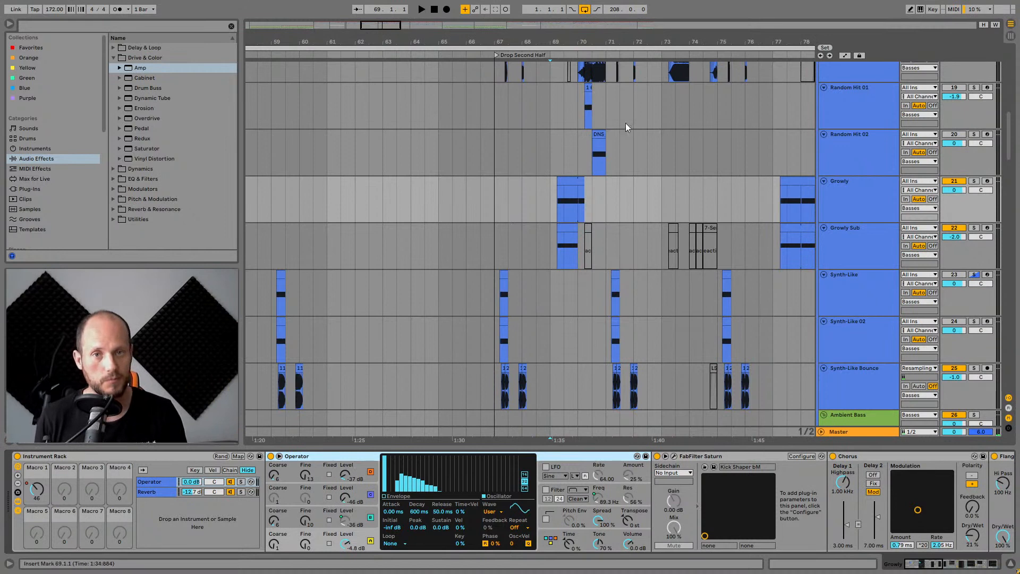
# Place the insert marker around bar 70 in the drop, just after the Growly clip, and start playback.
pyautogui.moveTo(626, 45); pyautogui.dragTo(500, 41)
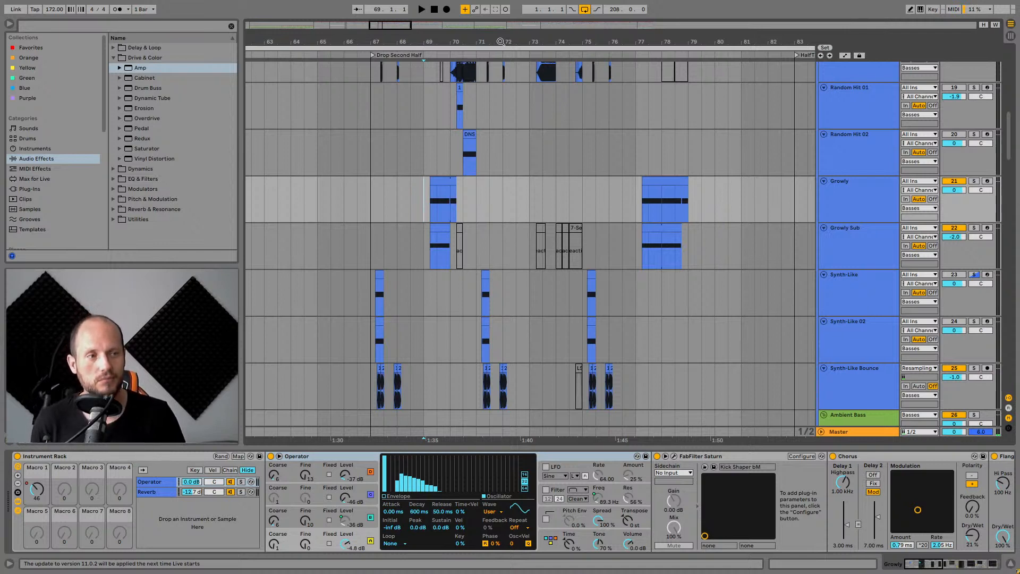
pyautogui.moveTo(570, 45); pyautogui.dragTo(492, 41)
pyautogui.scroll(3, 641, 250)
pyautogui.scroll(3, 640, 256)
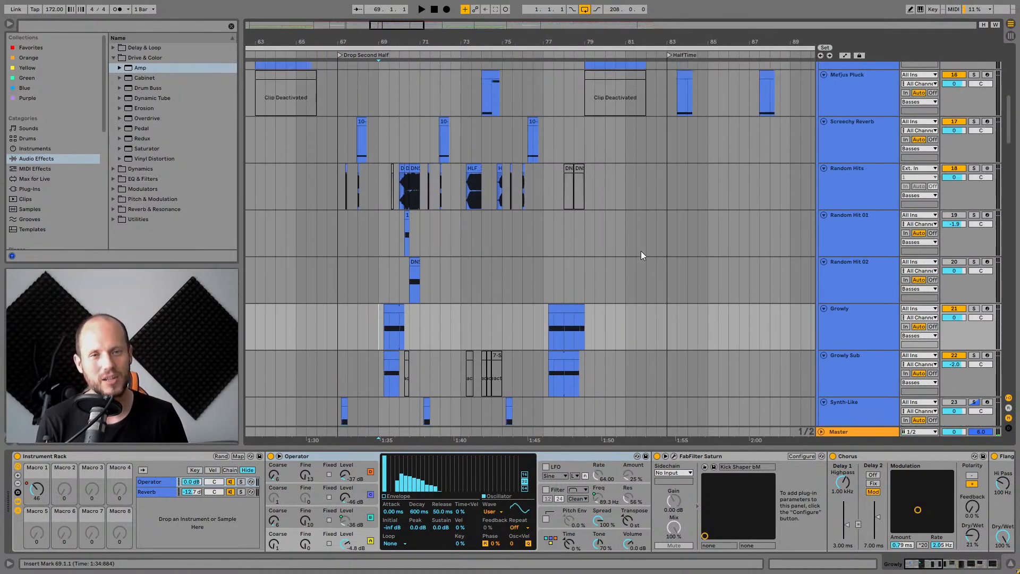
pyautogui.scroll(12, 864, 196)
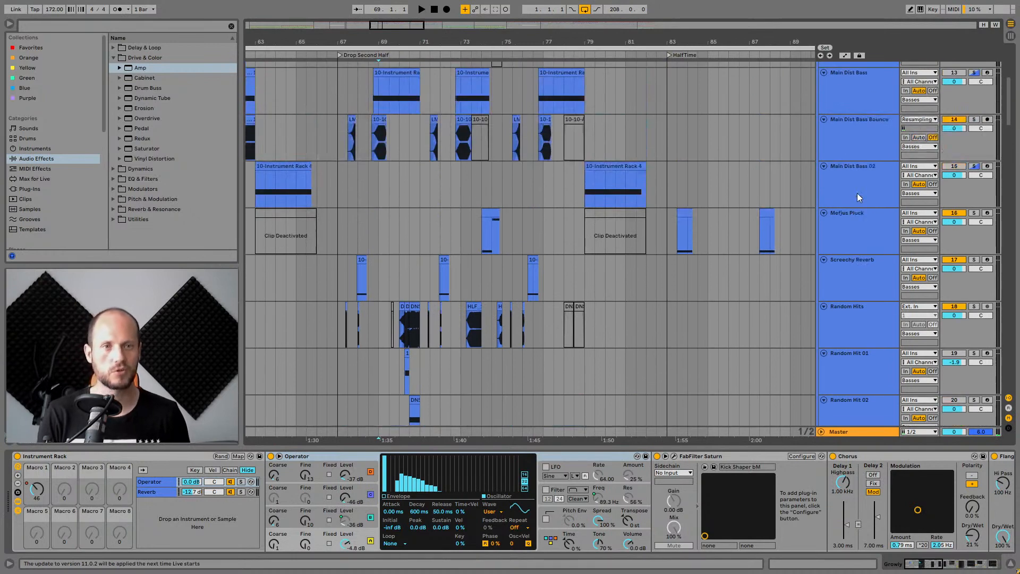
pyautogui.scroll(-18, 853, 187)
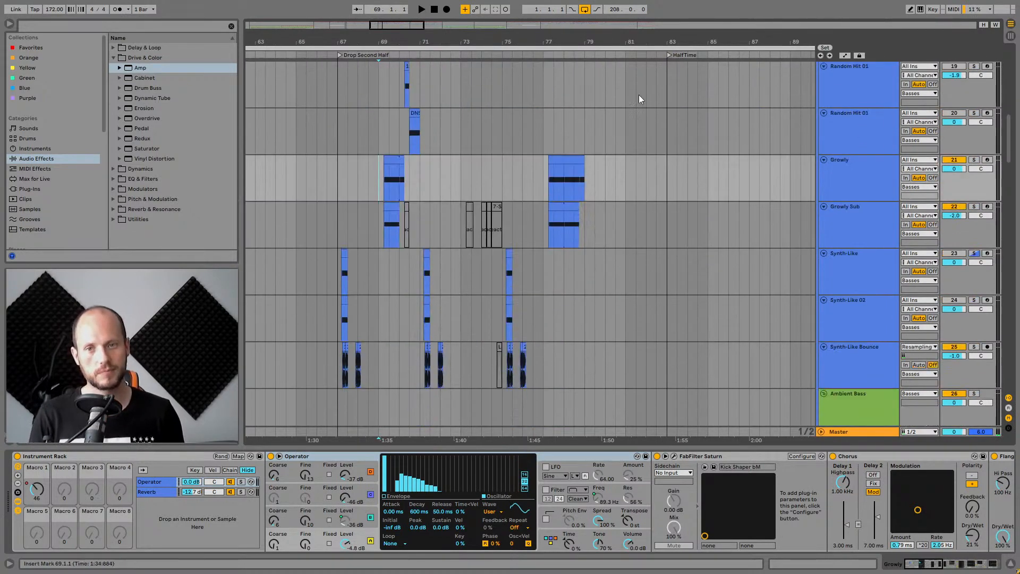
pyautogui.click(410, 174)
pyautogui.press('space')
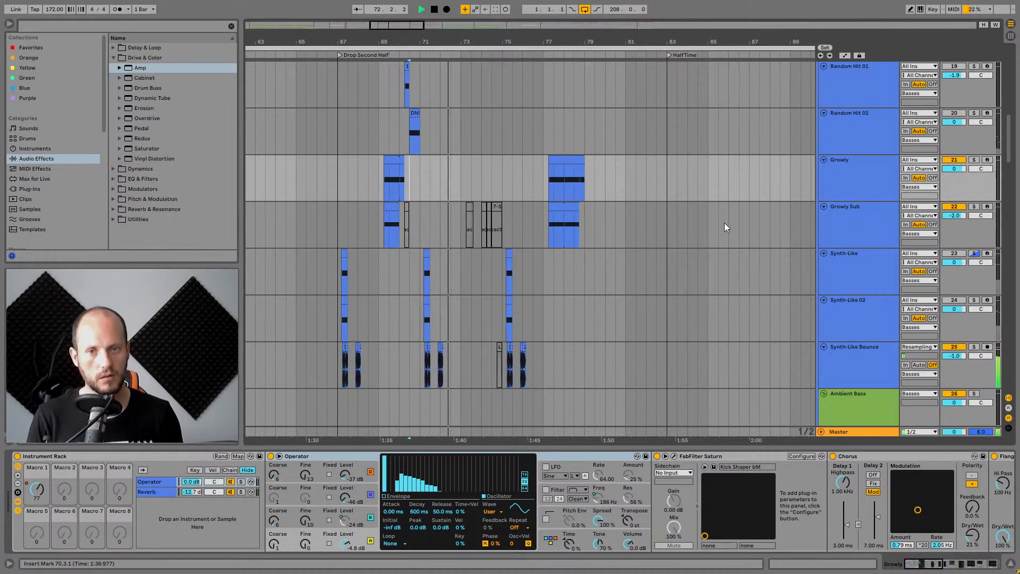
# Browse the bass tracks during playback, select the Growly track, and stop playback.
pyautogui.scroll(-15, 722, 220)
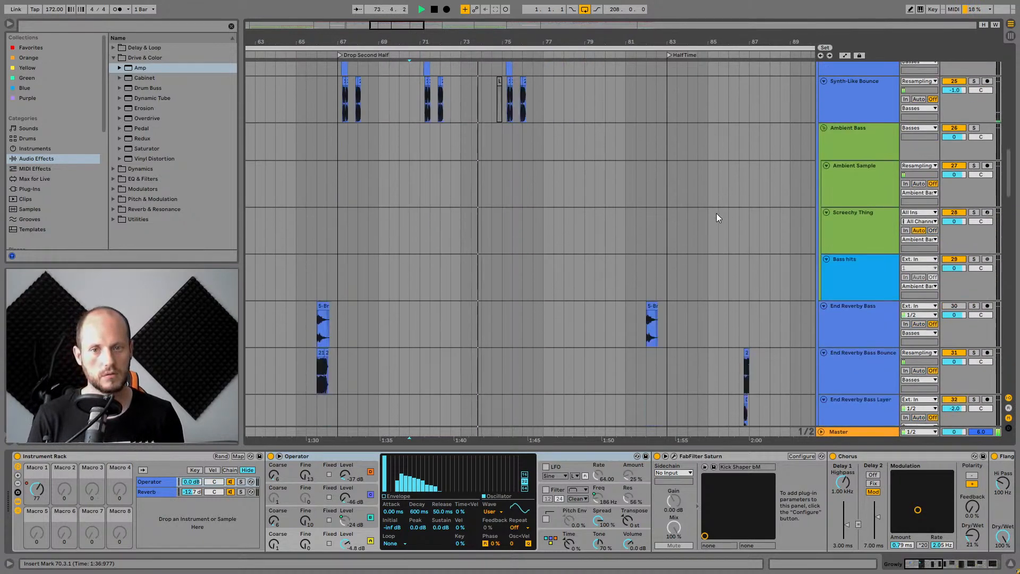
pyautogui.scroll(-10, 715, 209)
pyautogui.scroll(12, 716, 203)
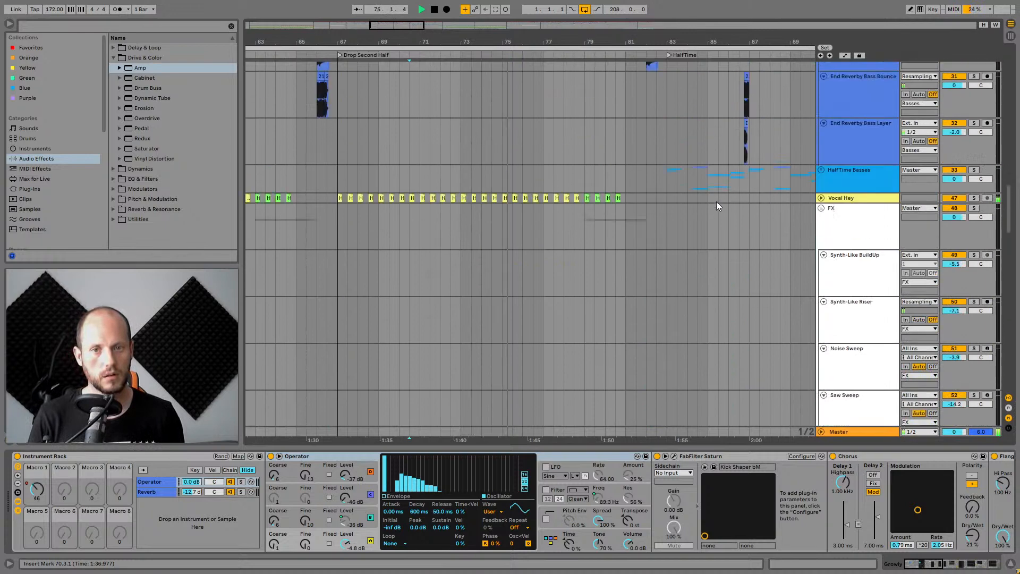
pyautogui.scroll(10, 717, 199)
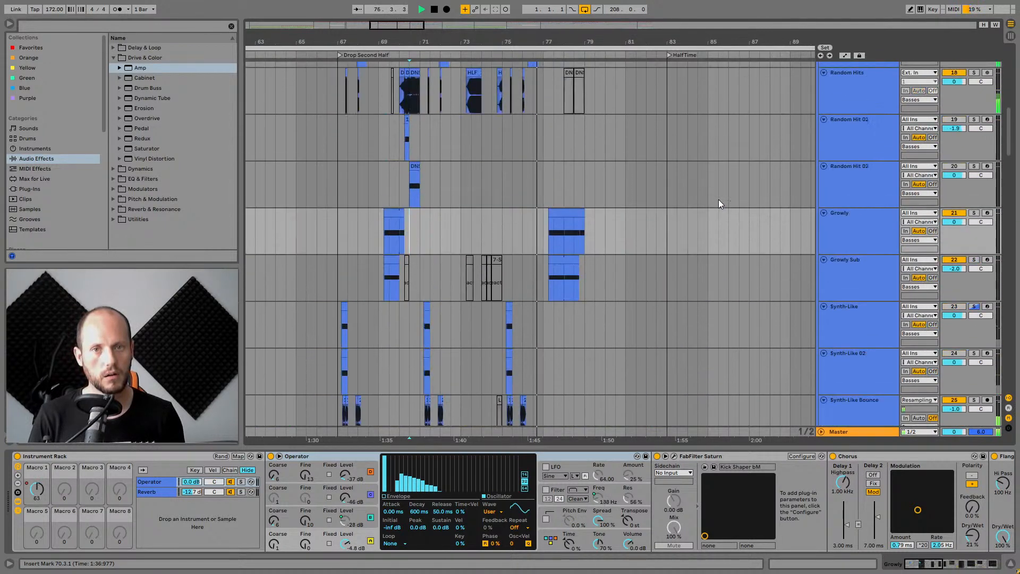
pyautogui.scroll(6, 719, 201)
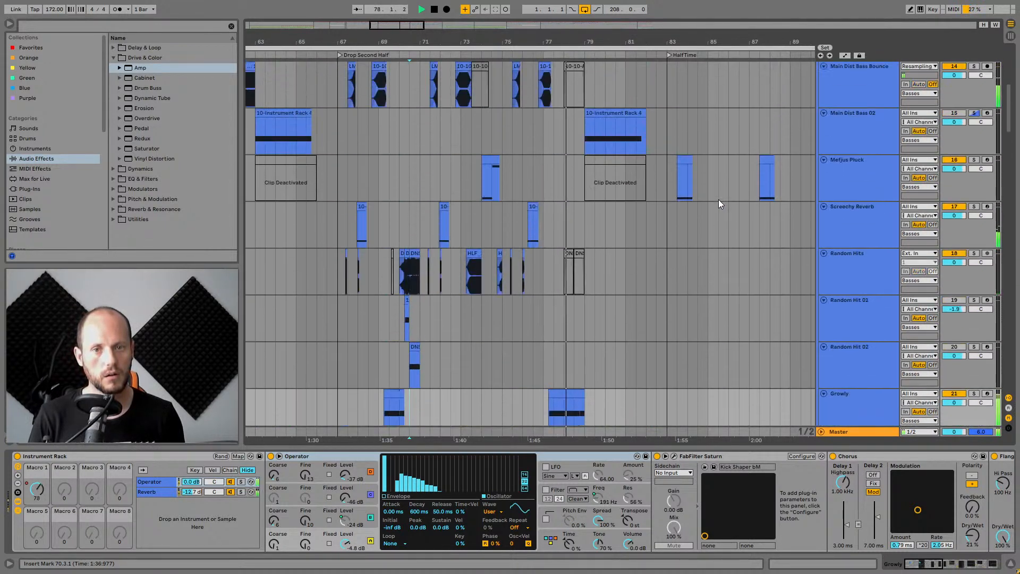
pyautogui.scroll(-6, 718, 201)
pyautogui.click(852, 321)
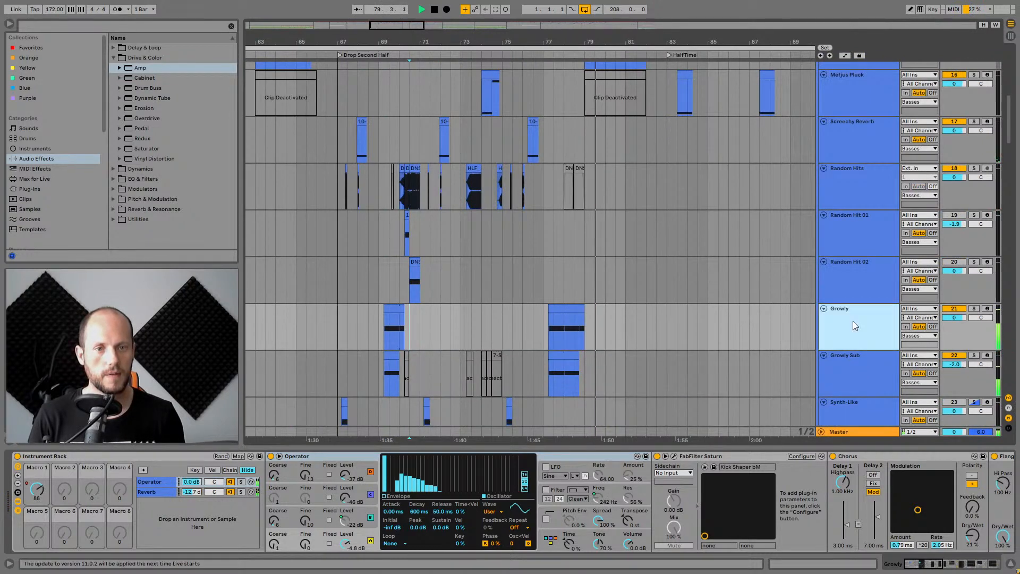
pyautogui.press('space')
# Select the Growly clip, then the Main Dist Bass 02 clip and track to show its device chain.
pyautogui.moveTo(645, 44); pyautogui.dragTo(639, 34)
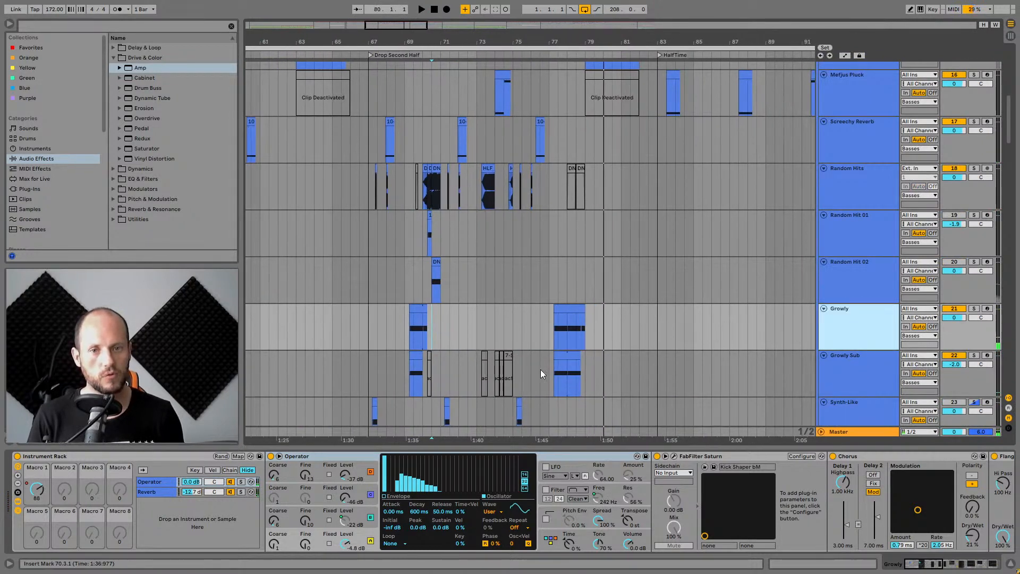
pyautogui.click(564, 318)
pyautogui.scroll(6, 783, 362)
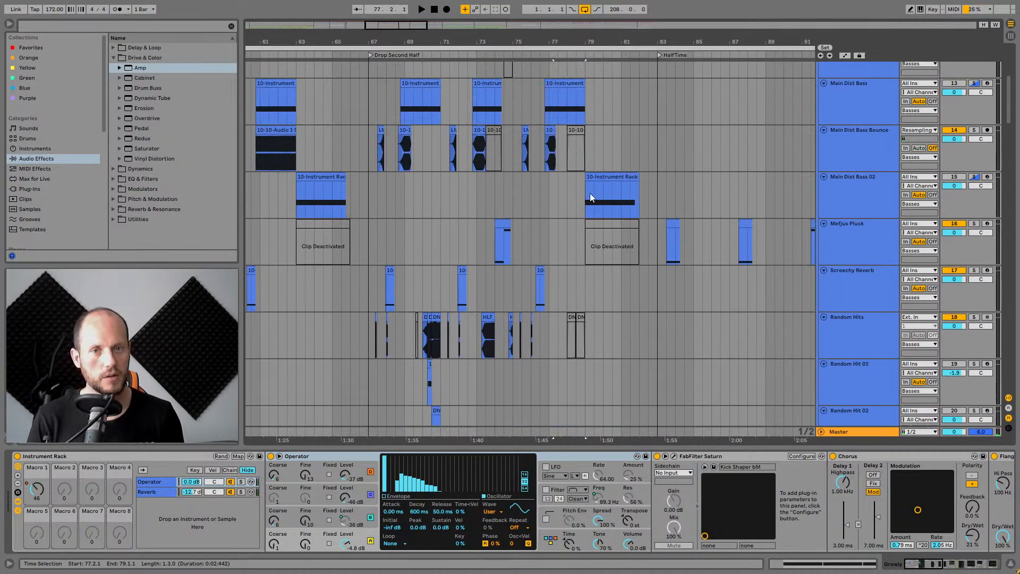
pyautogui.click(582, 193)
pyautogui.click(881, 177)
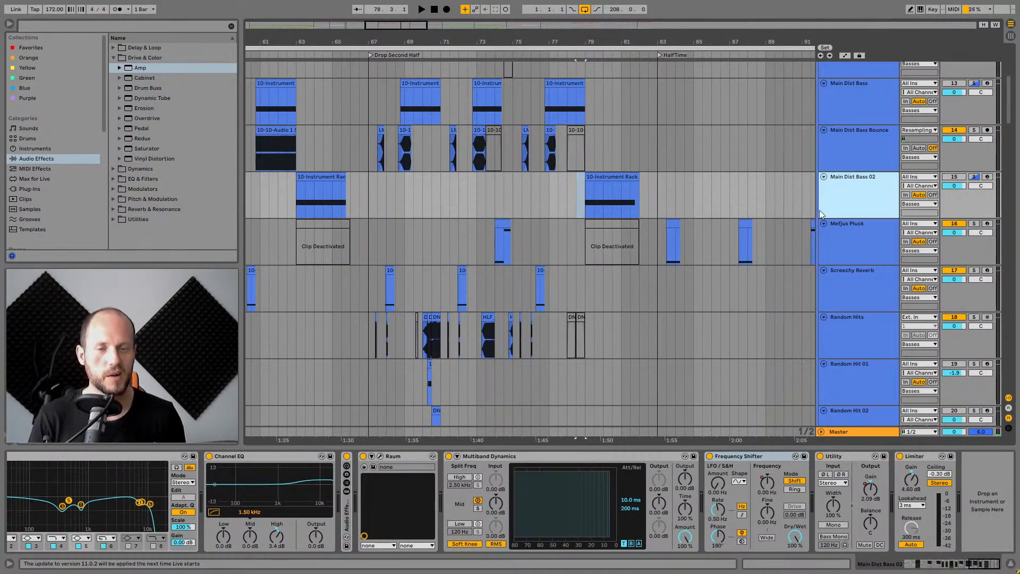
# Select bars 74 to 83 in the Main Dist Bass 02 lane and play the arrangement.
pyautogui.moveTo(686, 42); pyautogui.dragTo(576, 35)
pyautogui.click(469, 192)
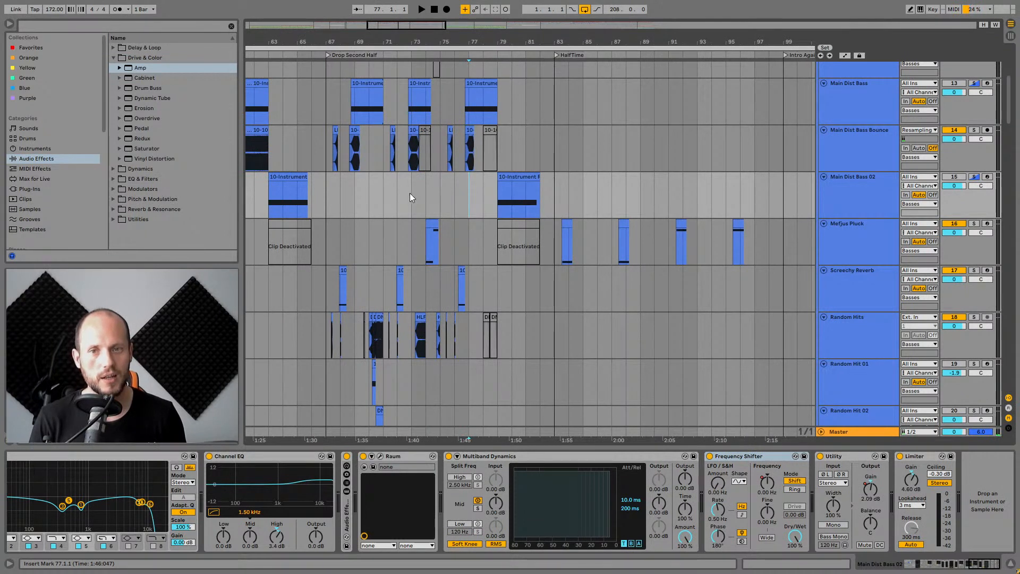
pyautogui.moveTo(431, 196)
pyautogui.mouseDown()
pyautogui.moveTo(562, 202)
pyautogui.moveTo(437, 189)
pyautogui.moveTo(431, 209)
pyautogui.mouseUp()
pyautogui.scroll(-3, 431, 208)
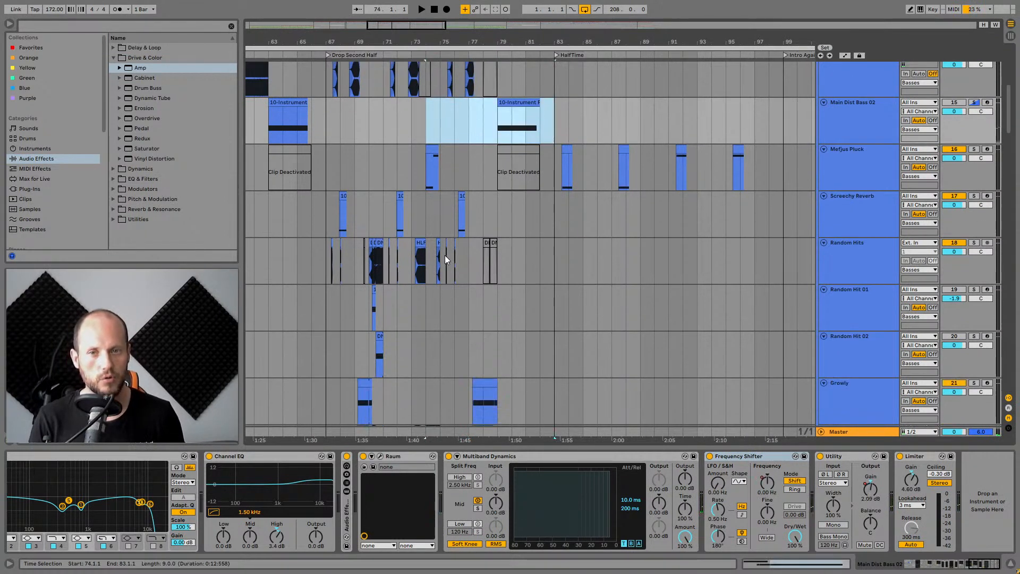
pyautogui.scroll(-18, 446, 257)
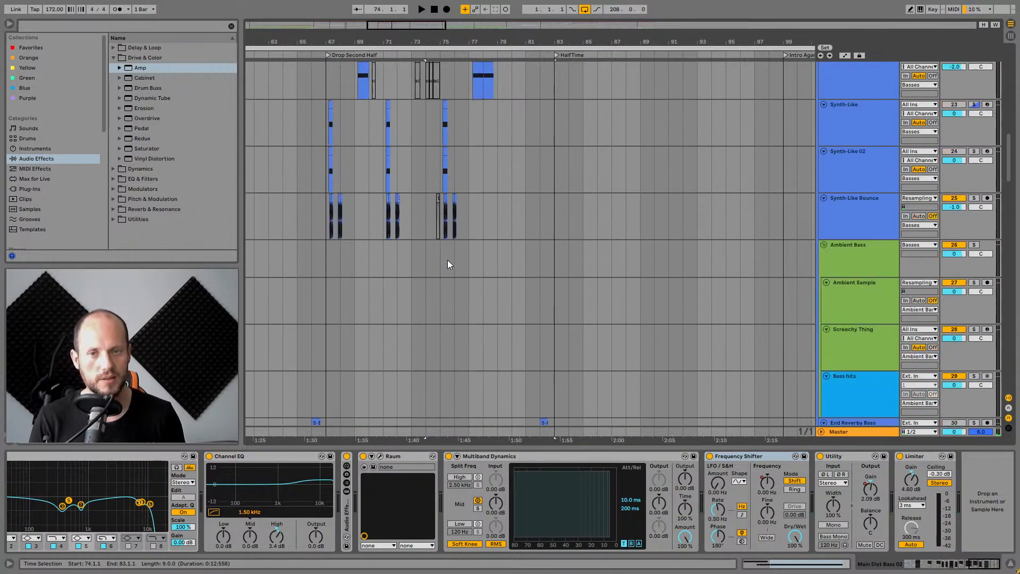
pyautogui.scroll(-20, 445, 272)
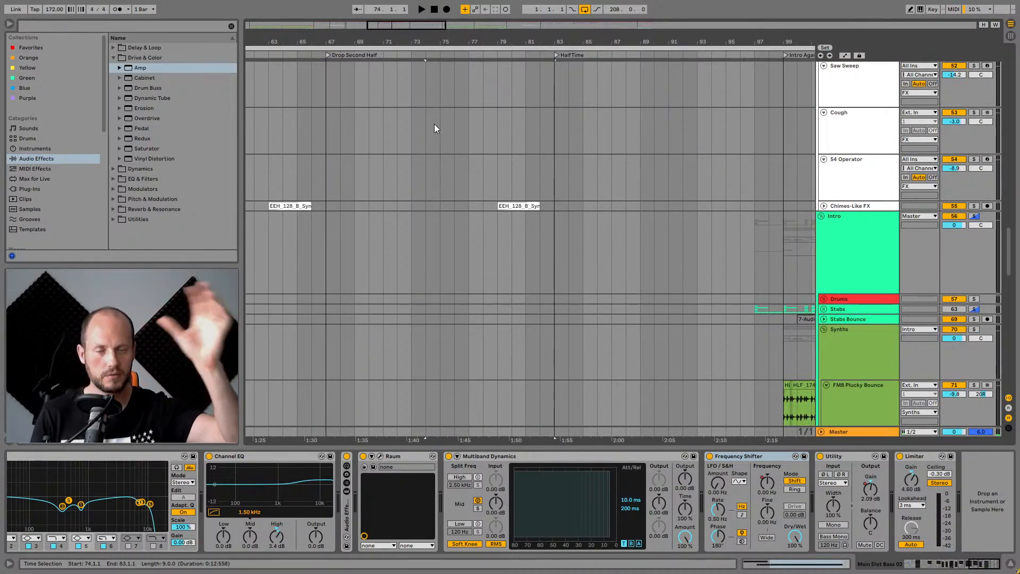
pyautogui.scroll(15, 434, 124)
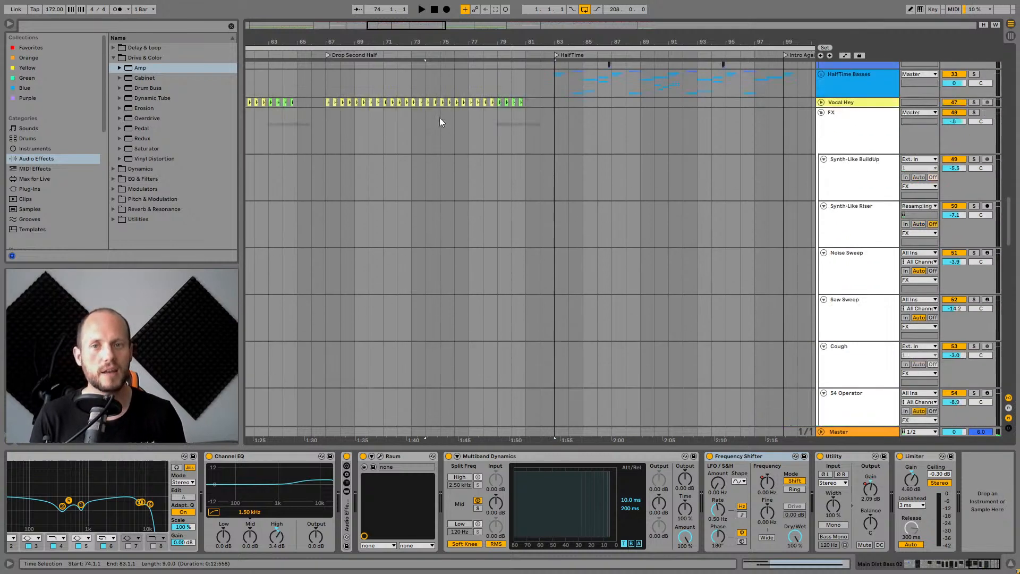
pyautogui.press('space')
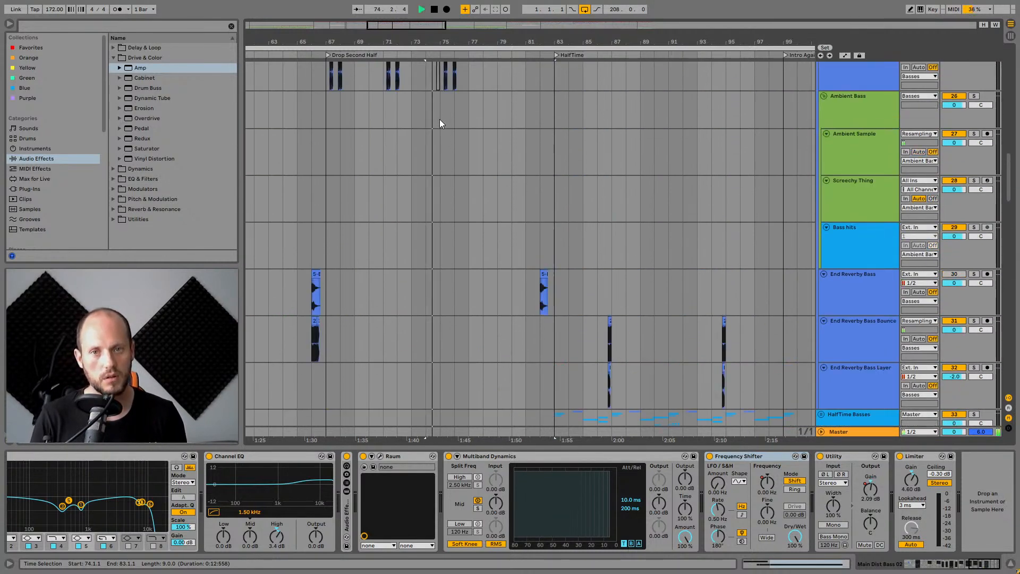
# Stop playback, place the insert marker at bar 76 in the Synth-Like 02 lane, and play from there.
pyautogui.scroll(3, 441, 127)
pyautogui.scroll(2, 447, 138)
pyautogui.press('space')
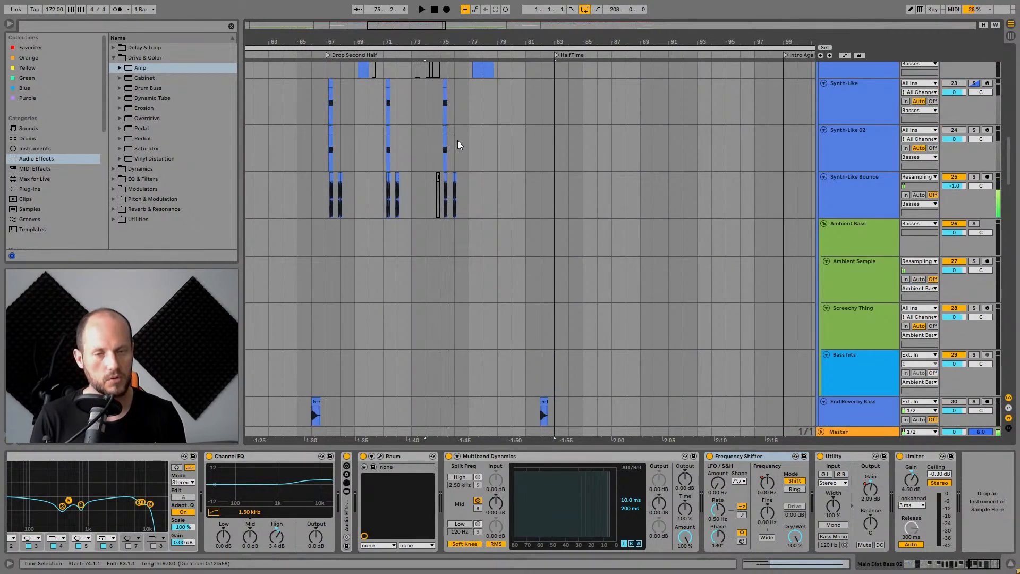
pyautogui.click(455, 137)
pyautogui.scroll(7, 458, 130)
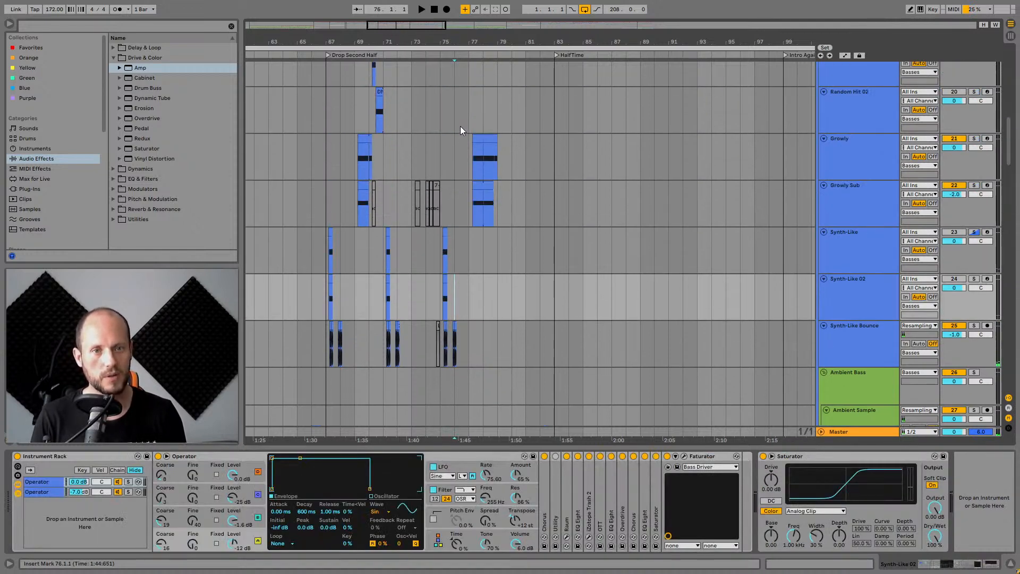
pyautogui.press('space')
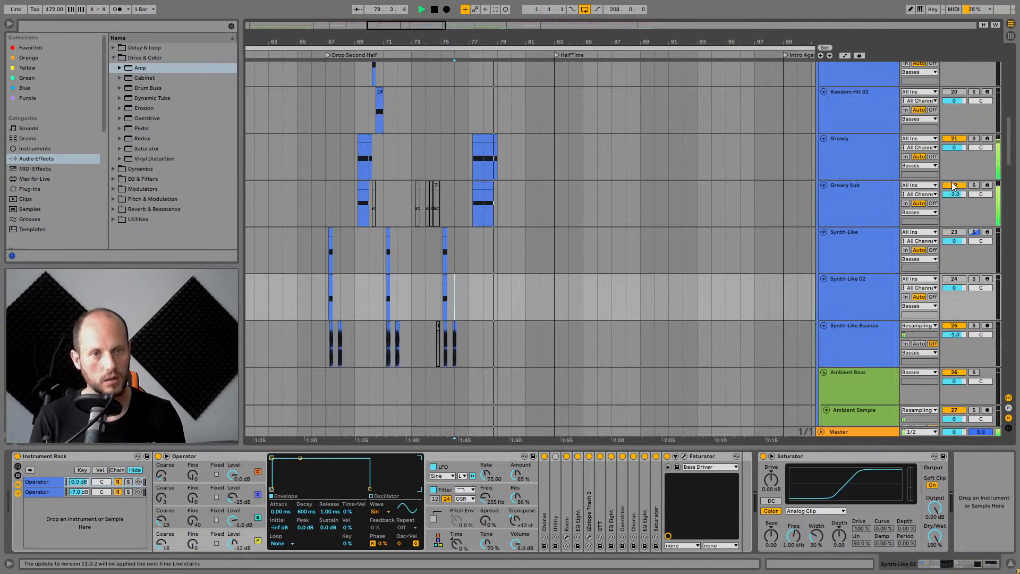
# Select the Growly track, zoom the arrangement out, and stop playback.
pyautogui.click(865, 147)
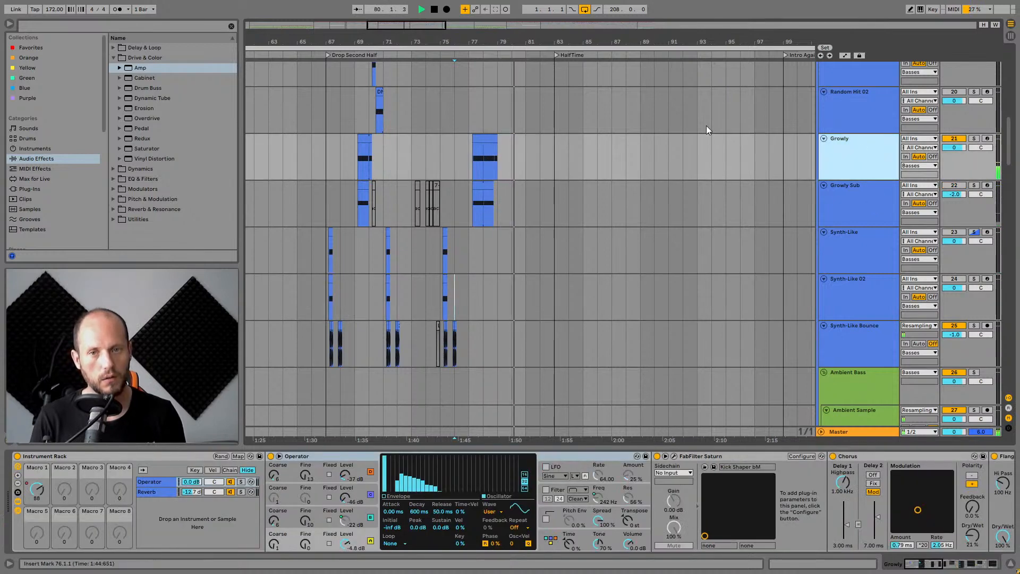
pyautogui.scroll(3, 757, 154)
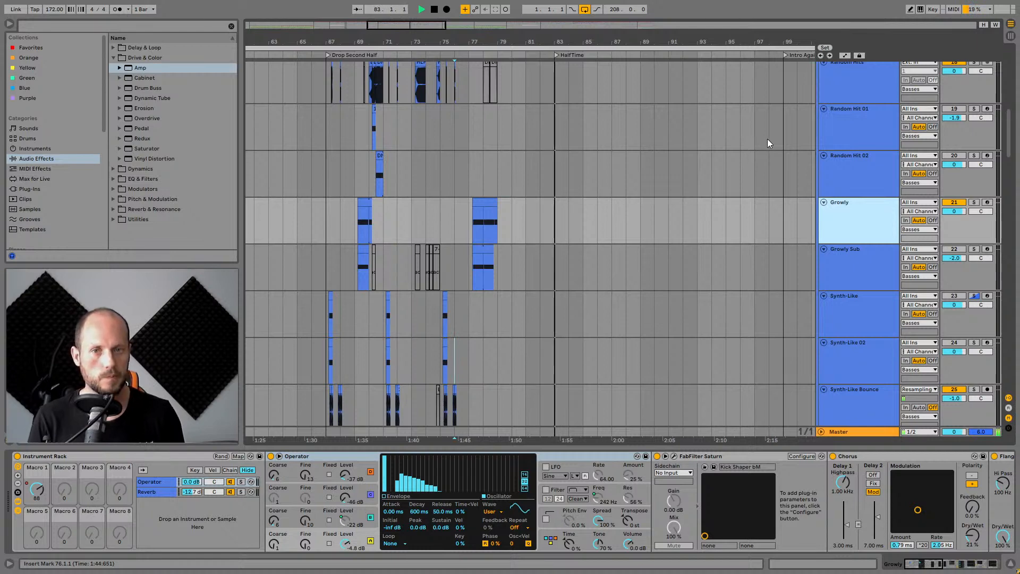
pyautogui.moveTo(644, 40); pyautogui.dragTo(523, 28)
pyautogui.press('space')
# Collapse the Basses, FX and Intro group tracks.
pyautogui.scroll(-1, 797, 186)
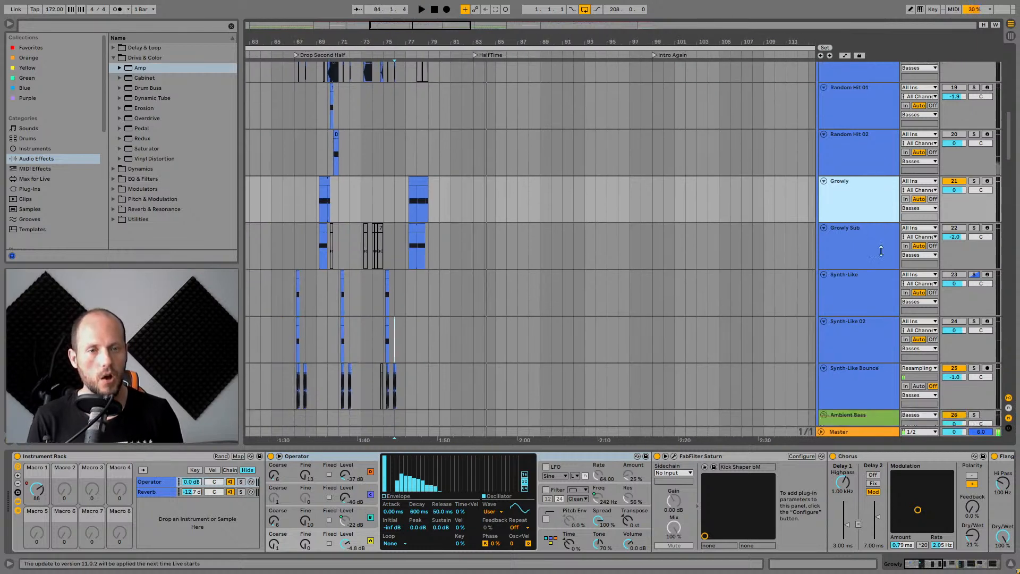
pyautogui.scroll(1, 871, 226)
pyautogui.scroll(20, 874, 229)
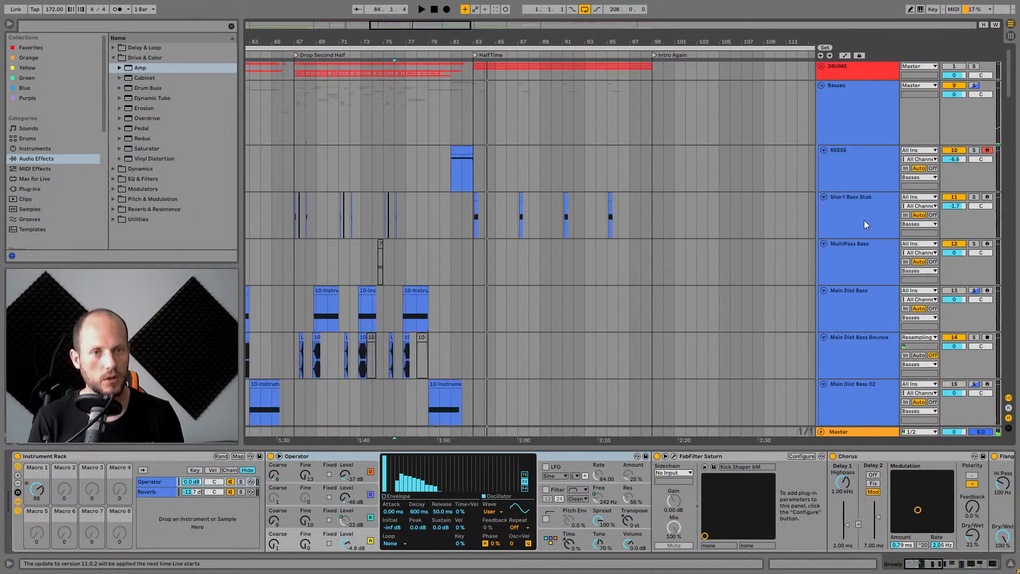
pyautogui.click(822, 86)
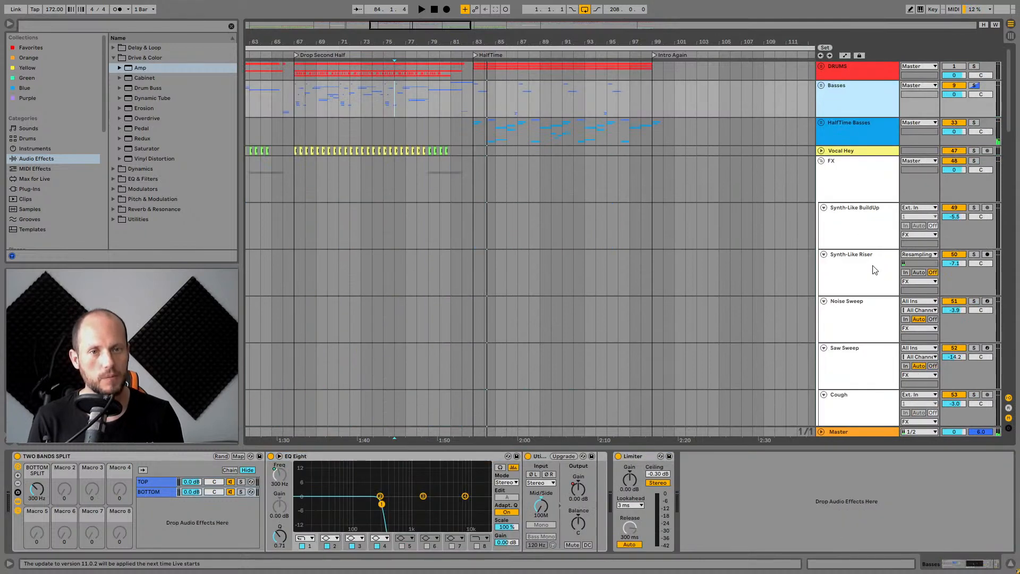
pyautogui.click(821, 161)
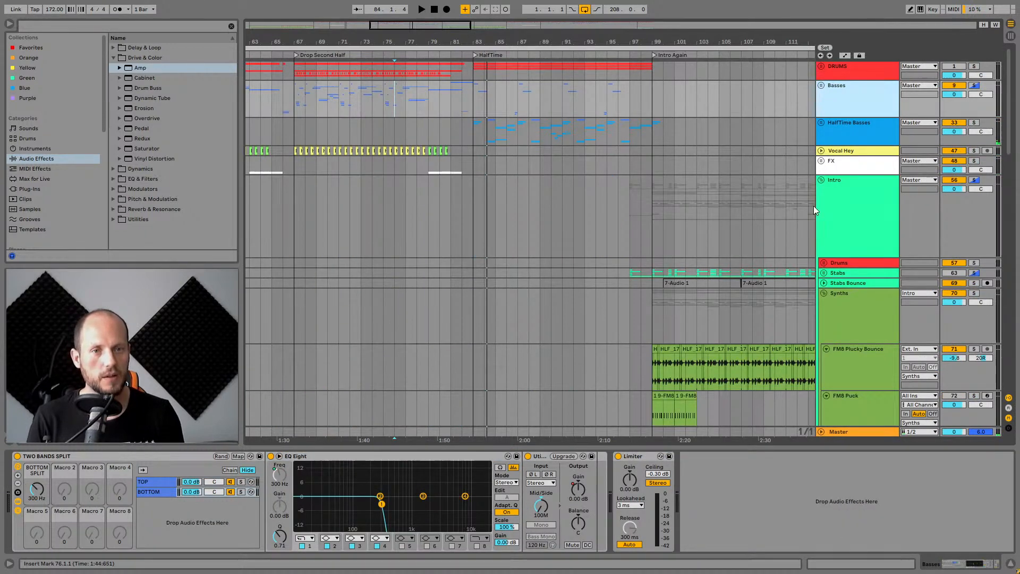
pyautogui.click(821, 180)
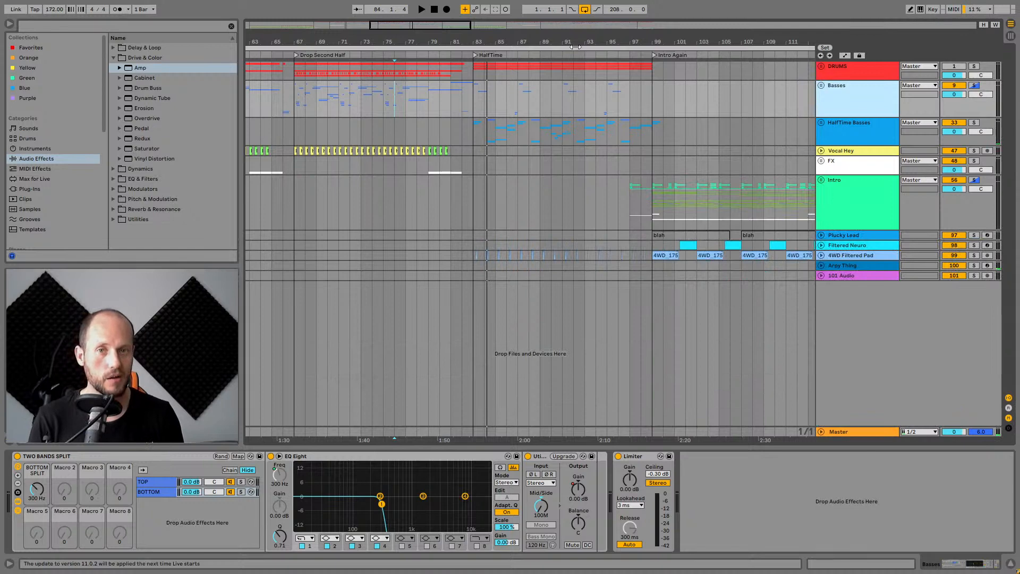
# Place the insert marker at bar 83 in the HalfTime section and expand the HalfTime Basses group.
pyautogui.moveTo(571, 41); pyautogui.dragTo(490, 38)
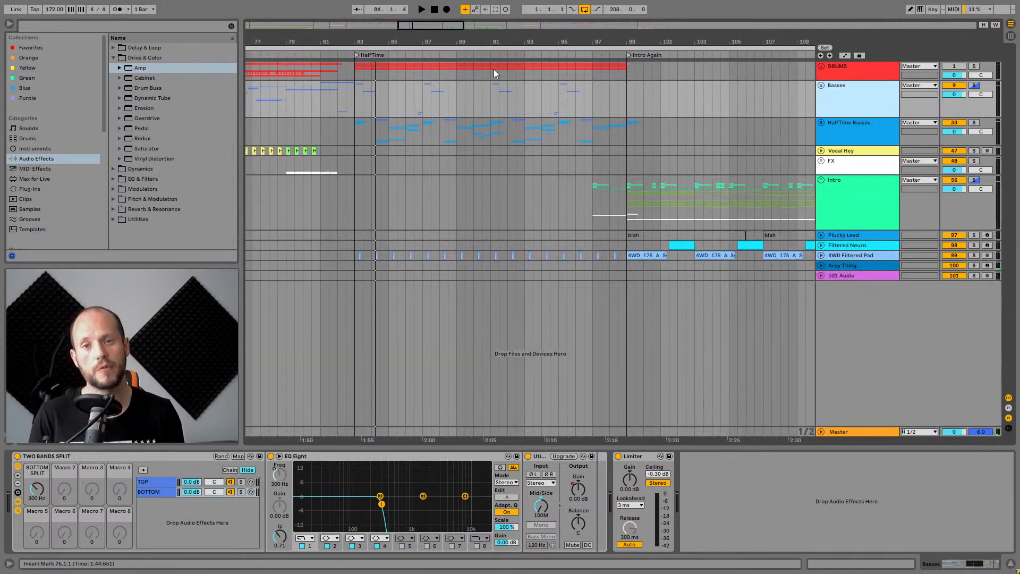
pyautogui.click(381, 133)
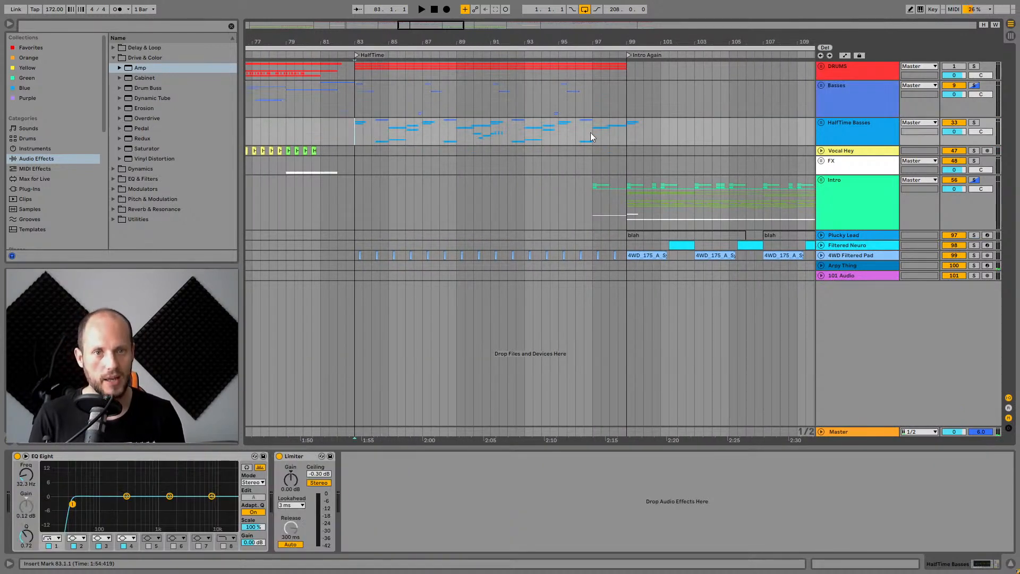
pyautogui.click(821, 124)
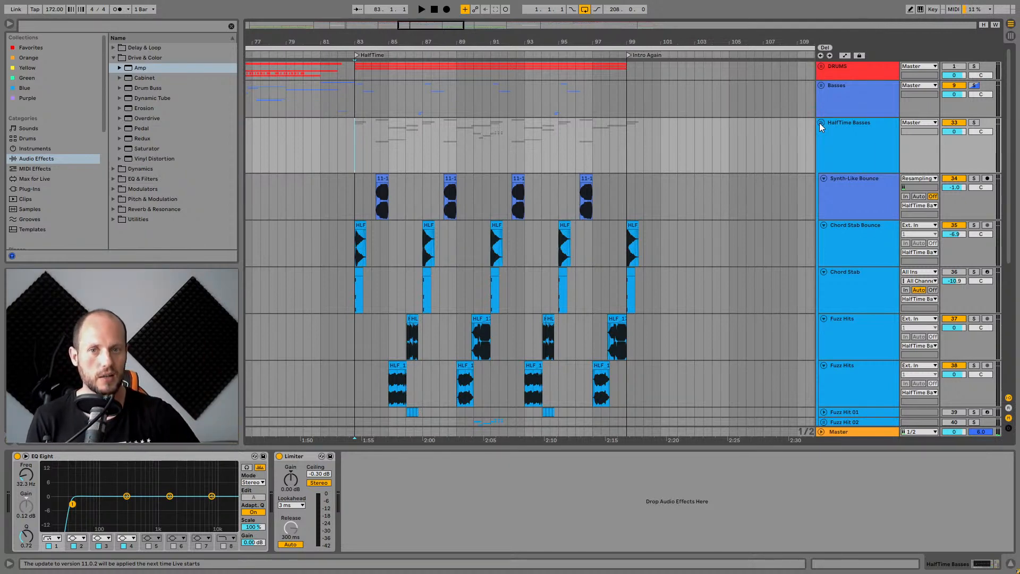
# Select the Synth-Like Bounce track, solo the HalfTime Basses group, and play from the HalfTime start.
pyautogui.click(879, 188)
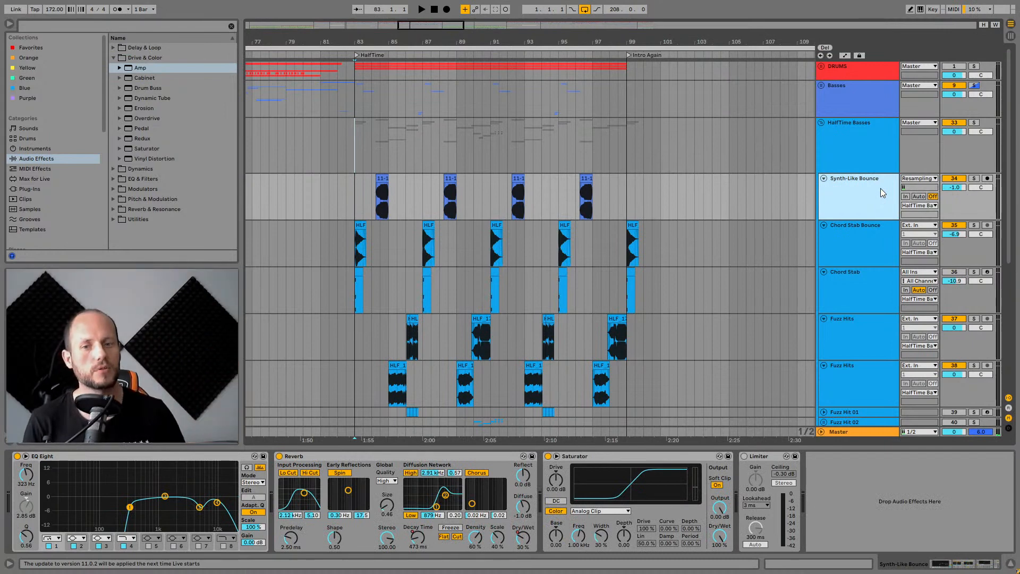
pyautogui.click(974, 122)
pyautogui.click(357, 133)
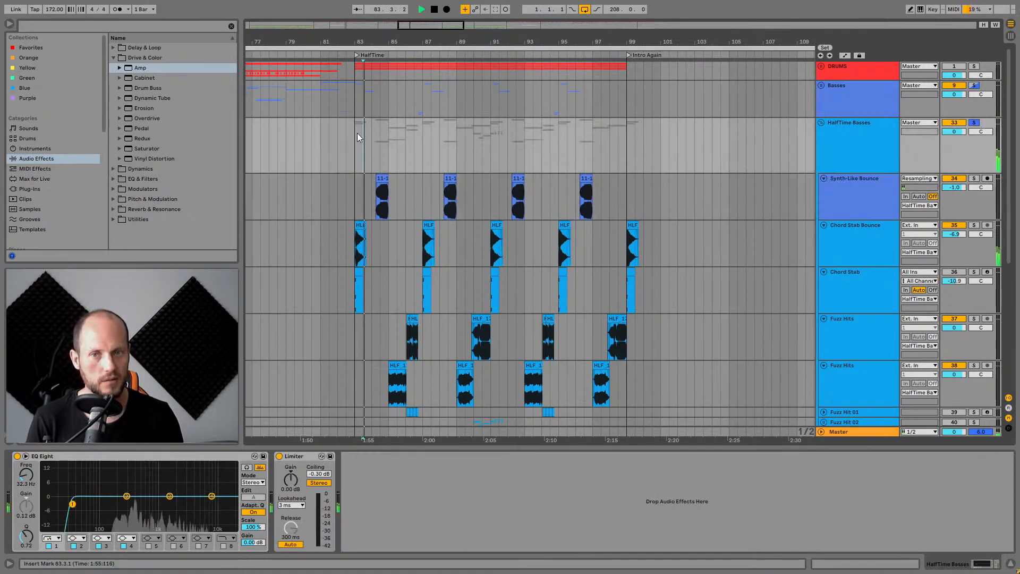
pyautogui.press('space')
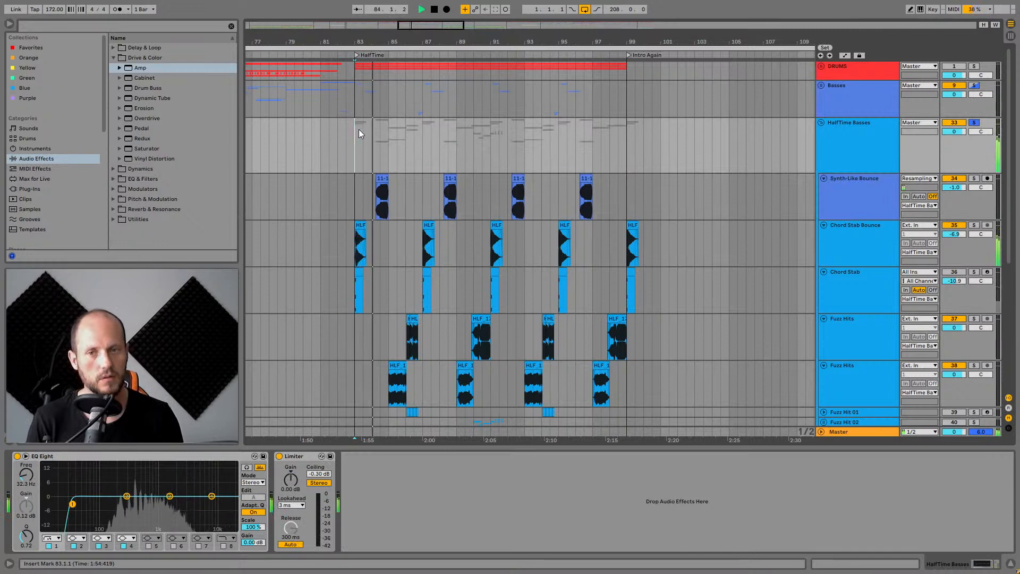
# Zoom in on the opening bars of the HalfTime section and stop playback.
pyautogui.moveTo(375, 41); pyautogui.dragTo(402, 106)
pyautogui.scroll(-4, 437, 145)
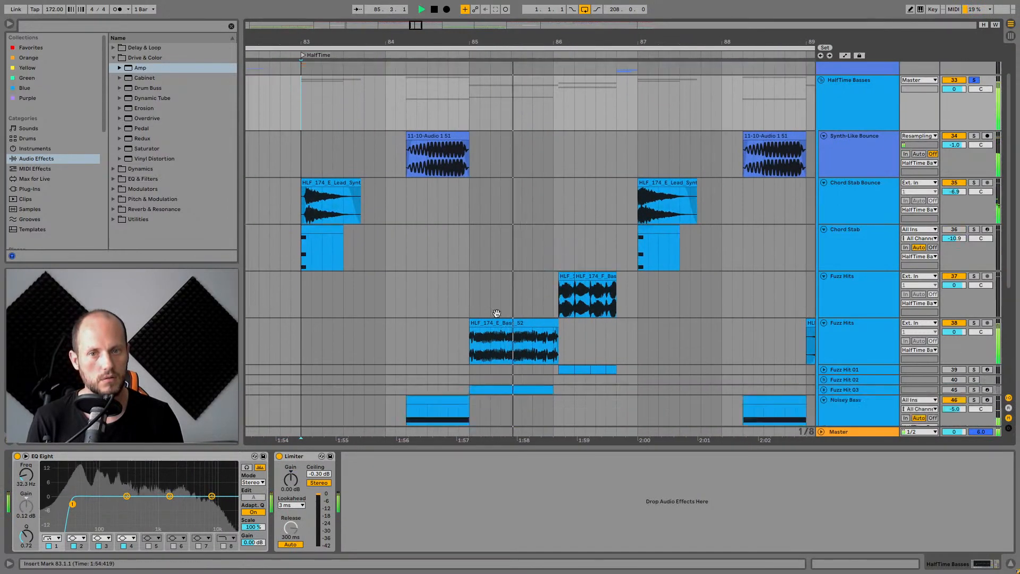
pyautogui.press('space')
# Try shortening the first Synth-Like Bounce clip, then stretch it back to its full length in the clip view.
pyautogui.click(408, 120)
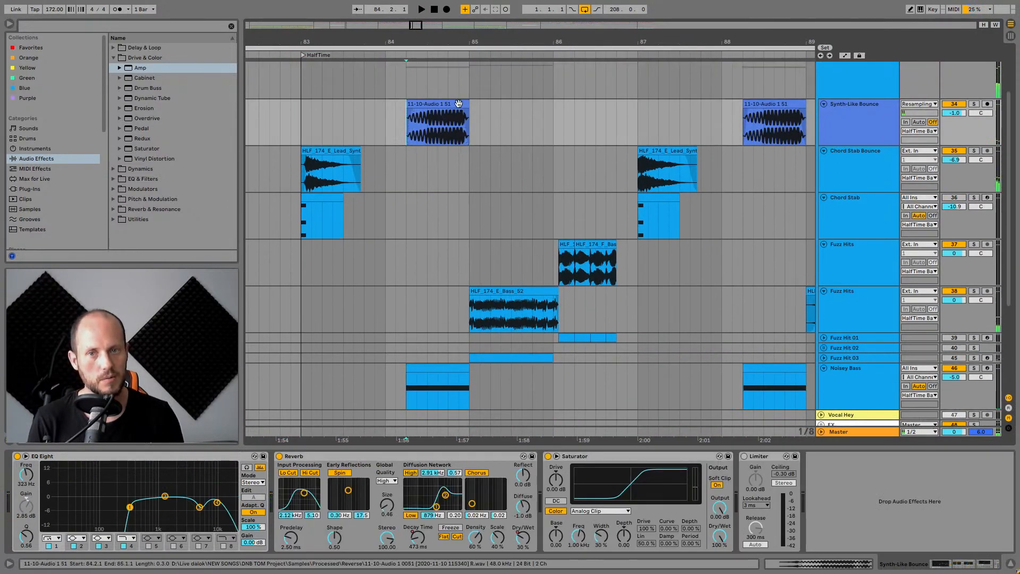
pyautogui.moveTo(468, 122)
pyautogui.mouseDown()
pyautogui.moveTo(574, 122)
pyautogui.moveTo(428, 127)
pyautogui.moveTo(531, 128)
pyautogui.moveTo(437, 130)
pyautogui.moveTo(475, 133)
pyautogui.moveTo(444, 104)
pyautogui.moveTo(426, 105)
pyautogui.mouseUp()
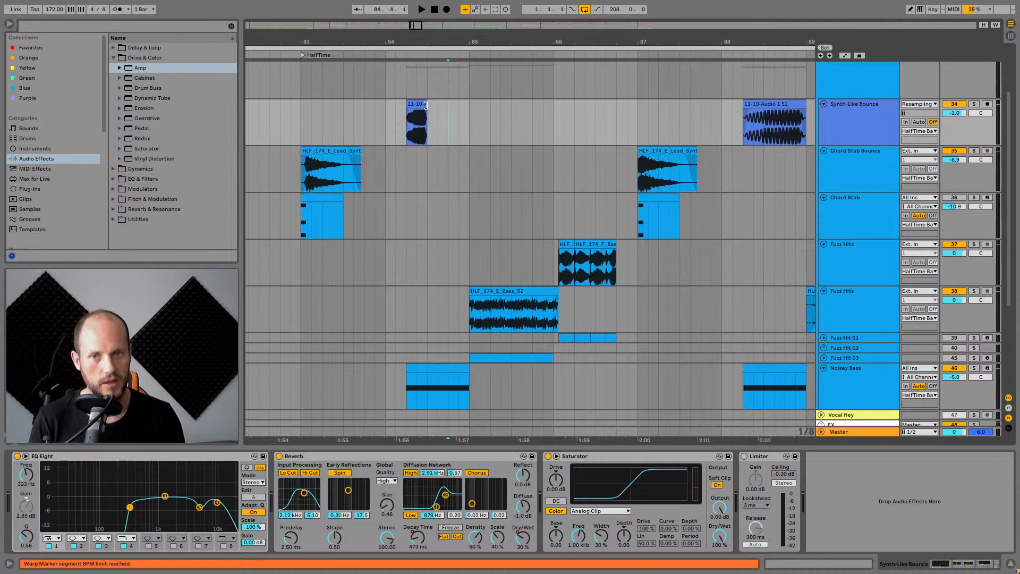
pyautogui.doubleClick(410, 106)
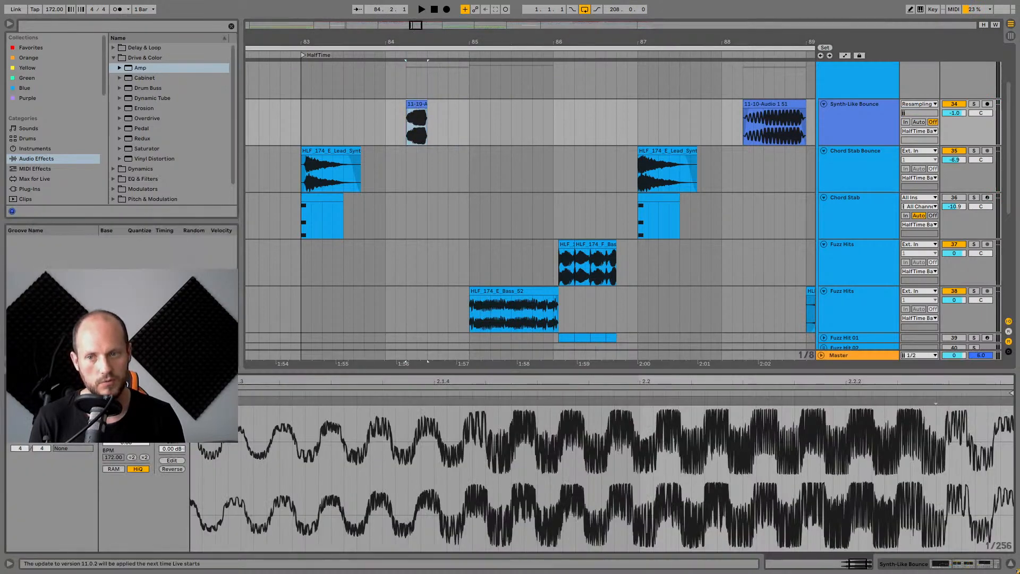
pyautogui.click(114, 437)
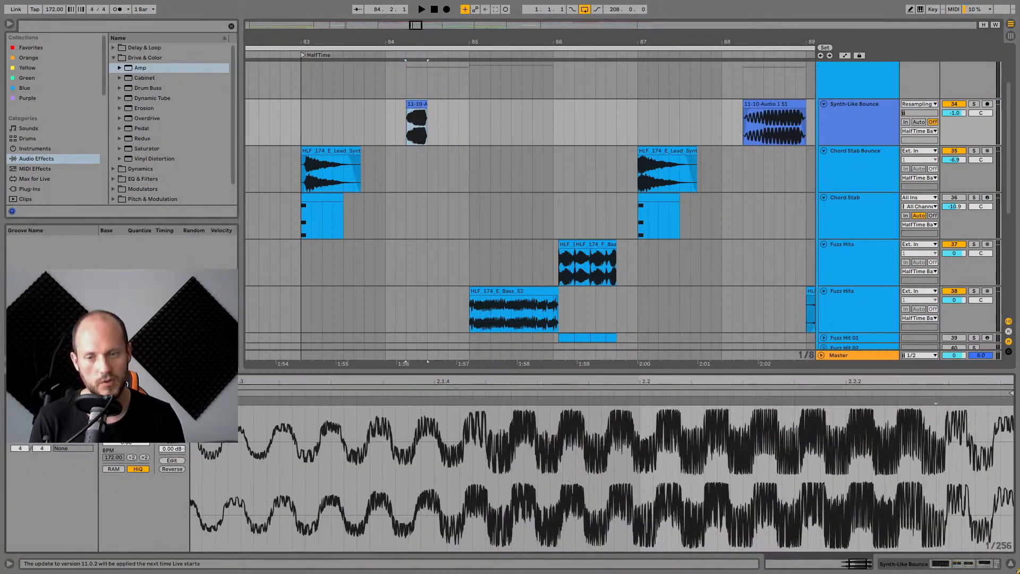
pyautogui.moveTo(427, 106); pyautogui.dragTo(469, 107)
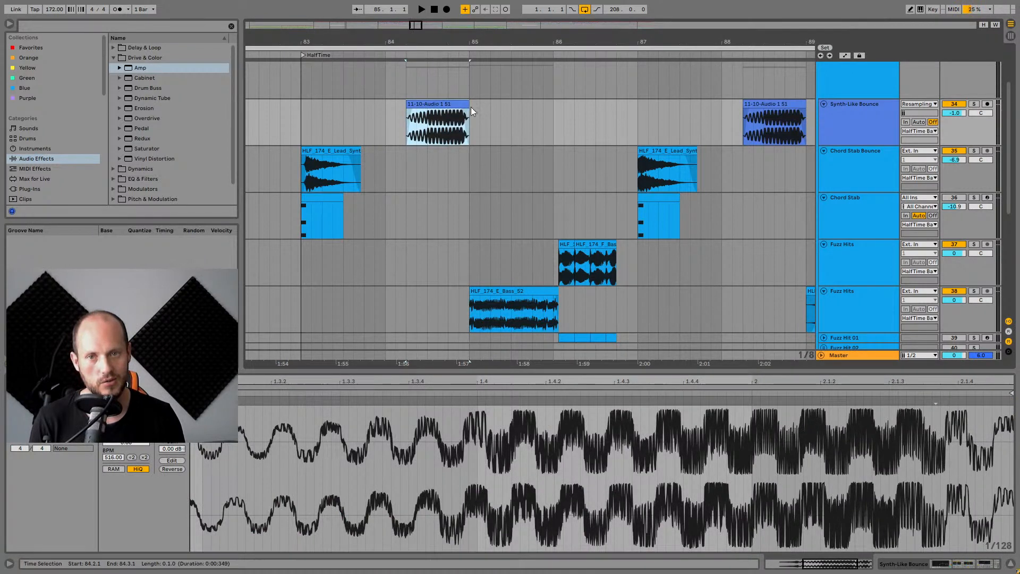
pyautogui.click(114, 437)
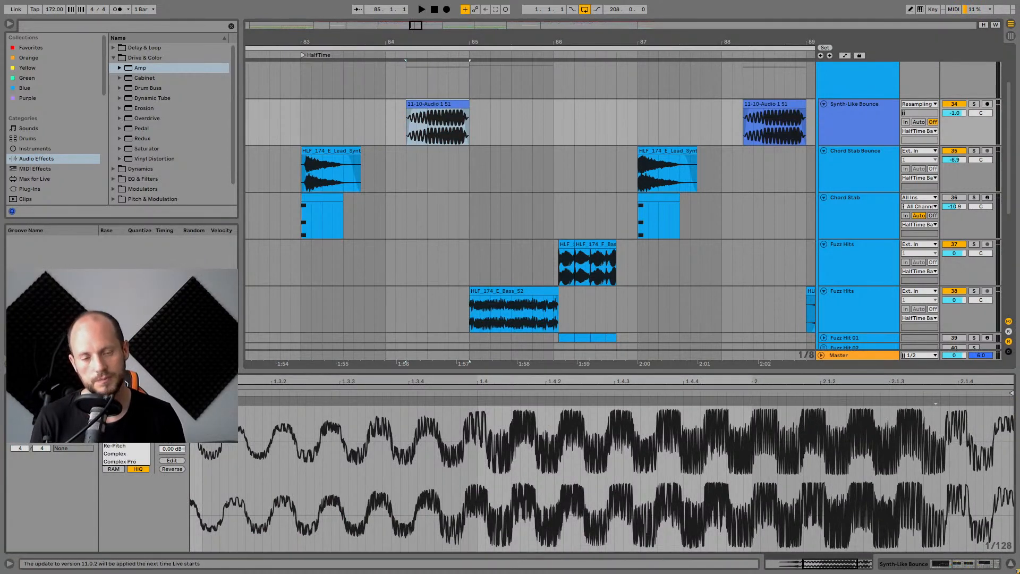
# Select the first Chord Stab Bounce clip, solo its track, and audition it with playback.
pyautogui.press('space')
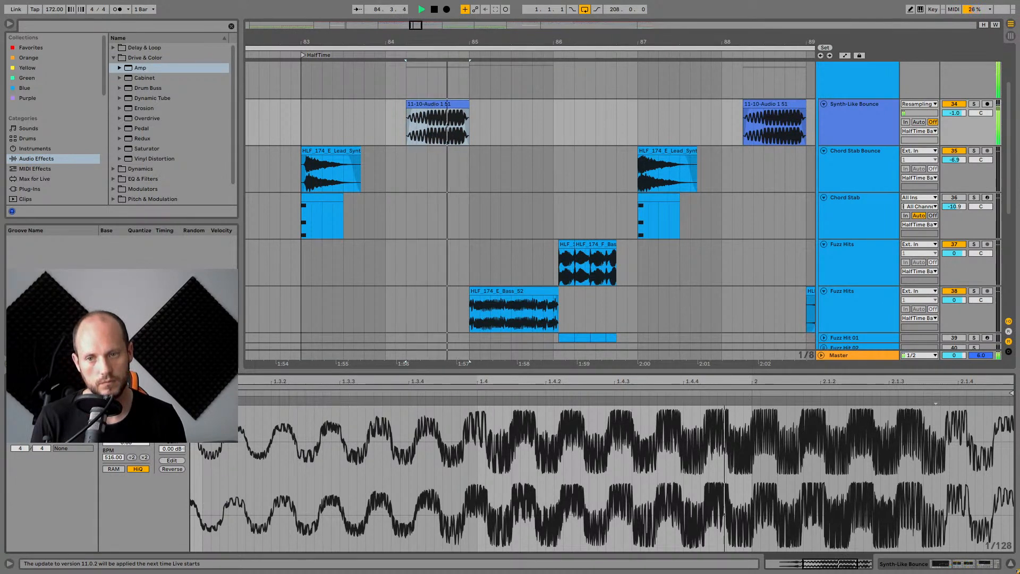
pyautogui.press('space')
pyautogui.click(349, 145)
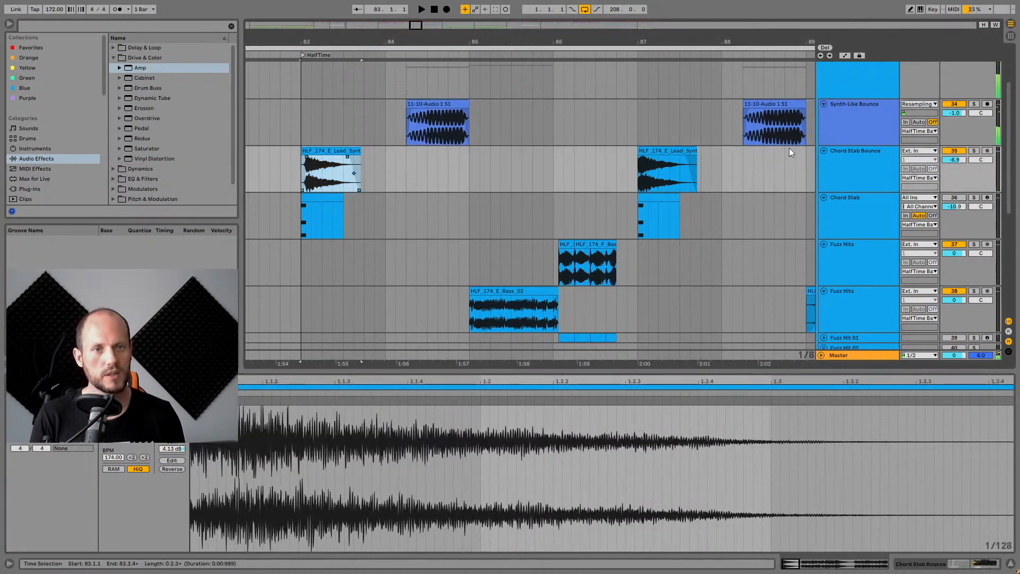
pyautogui.click(974, 151)
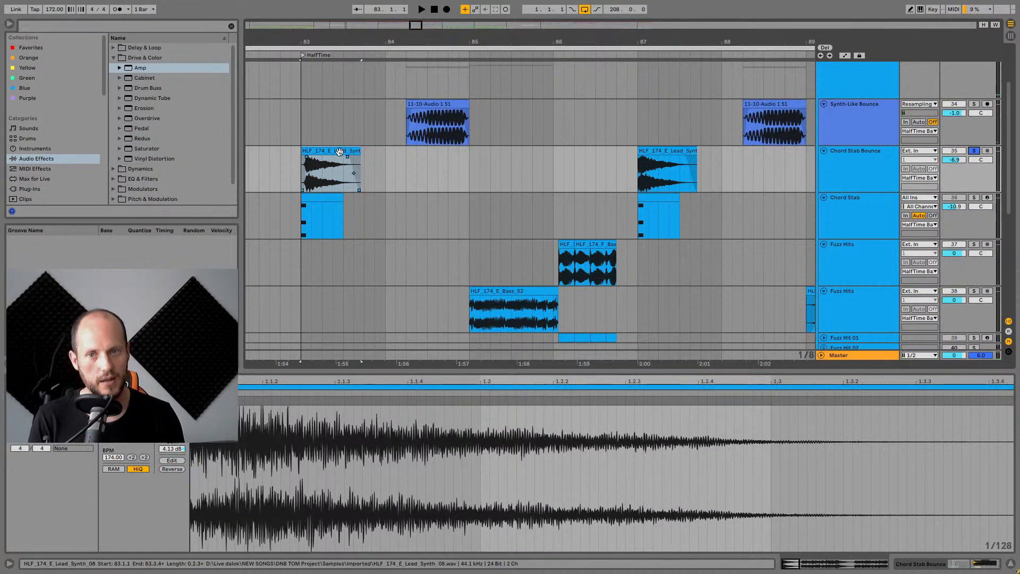
pyautogui.press('space')
pyautogui.press('space')
pyautogui.press('space')
pyautogui.press('space')
# Solo the Chord Stab track, open its device chain, and play its first clip.
pyautogui.click(974, 198)
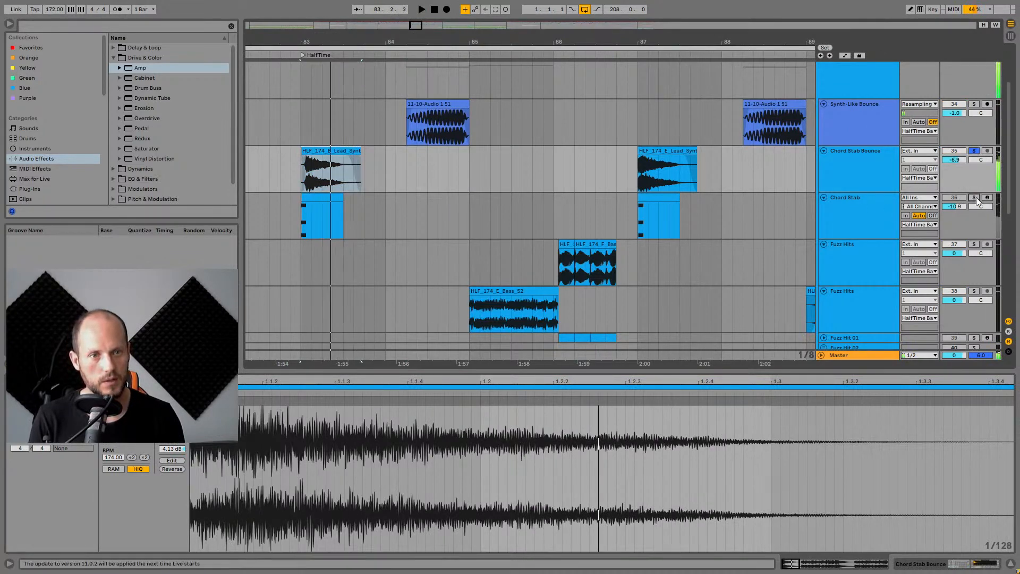
pyautogui.doubleClick(869, 210)
pyautogui.click(334, 218)
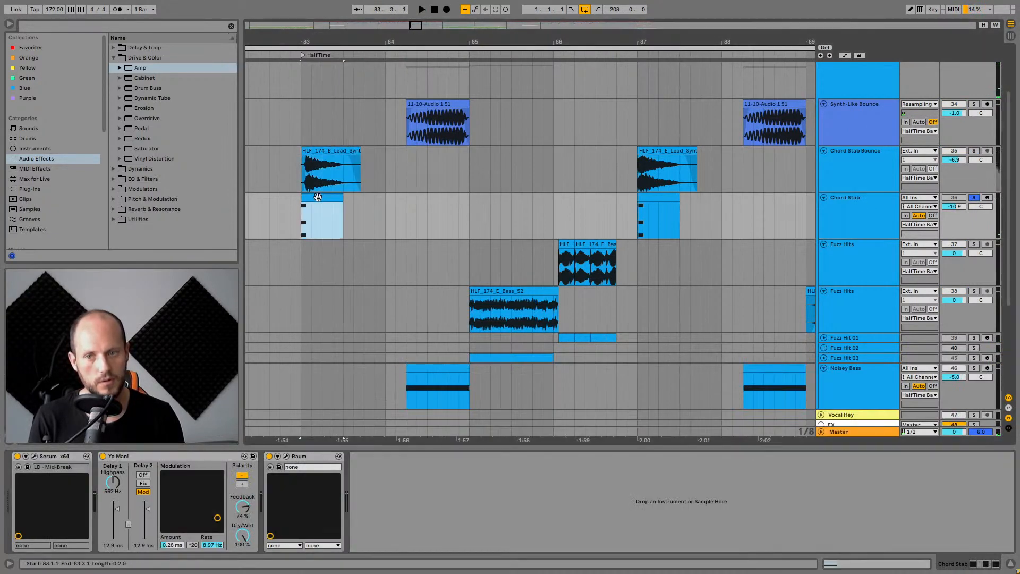
pyautogui.press('space')
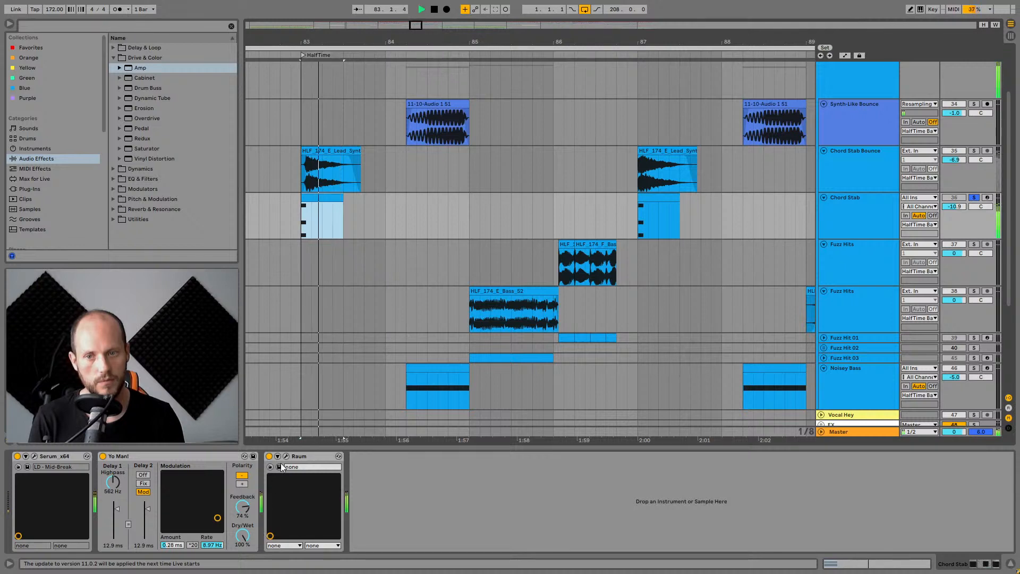
pyautogui.press('space')
# Open the Chord Stab Bounce device chain and enlarge the device area.
pyautogui.click(849, 169)
pyautogui.click(848, 166)
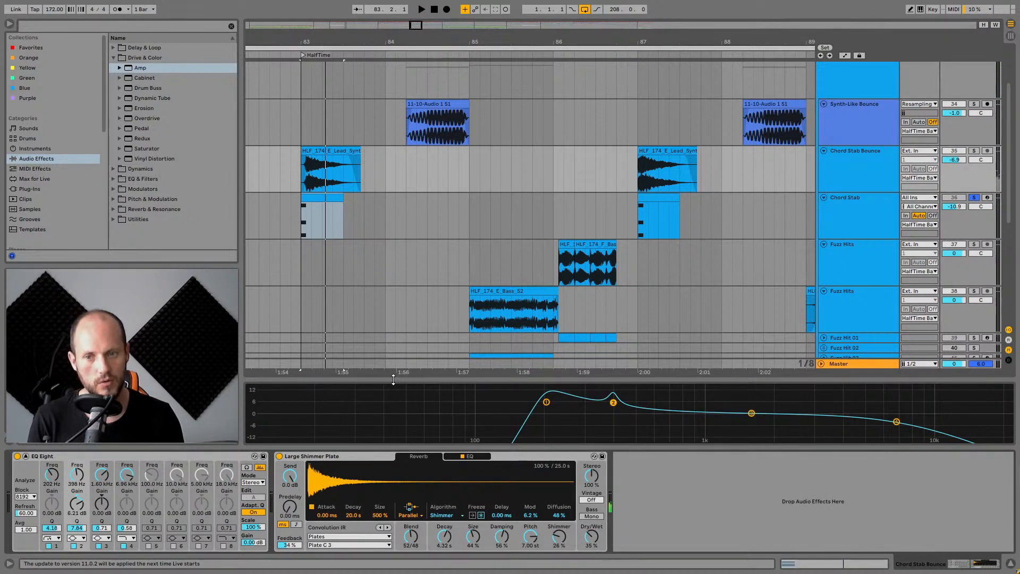
pyautogui.moveTo(393, 379); pyautogui.dragTo(373, 495)
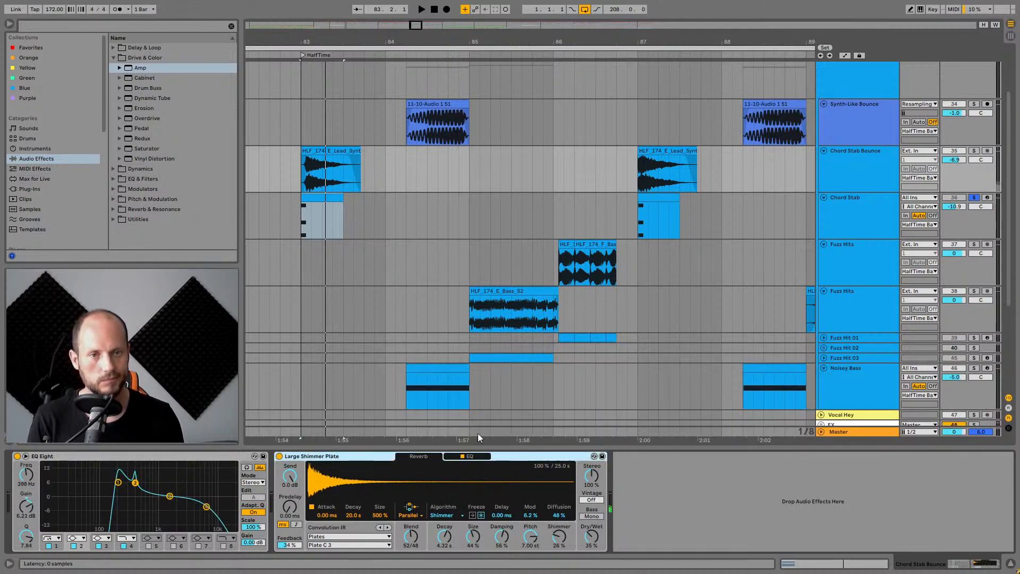
# Open the Chord Stab track's Serum instrument, examine its oscillators and FX page, then close it.
pyautogui.click(882, 206)
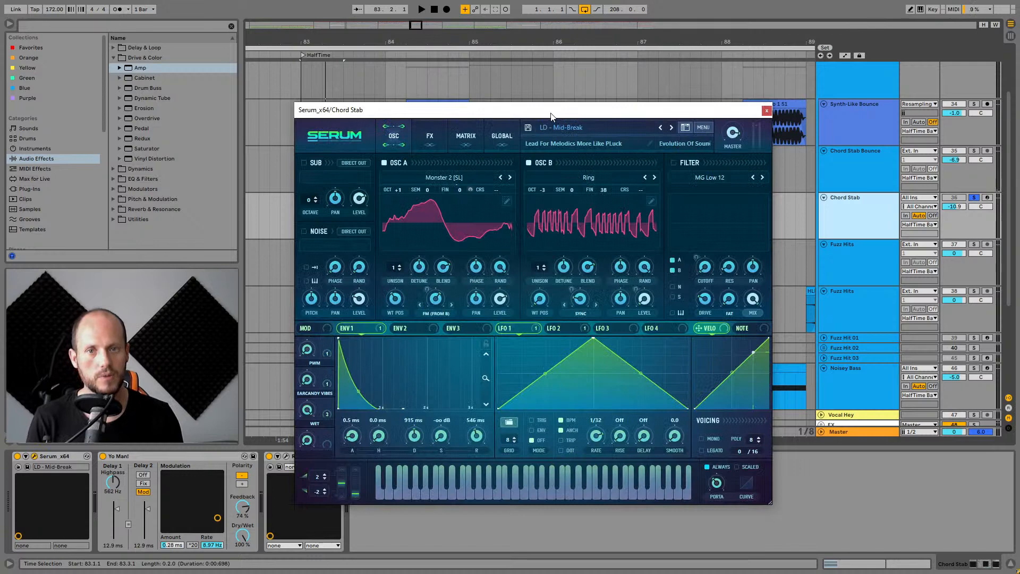
pyautogui.moveTo(550, 116); pyautogui.dragTo(577, 78)
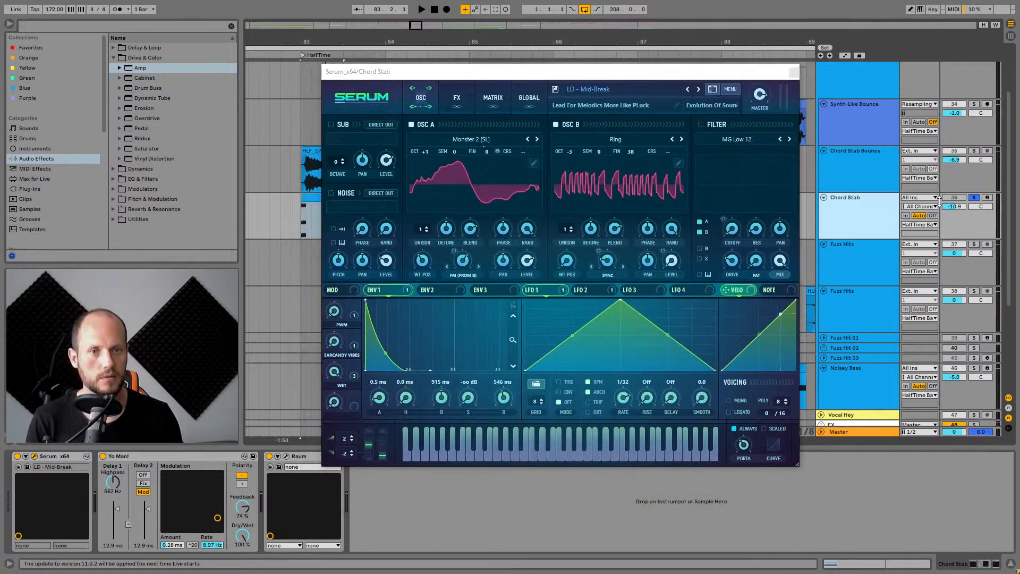
pyautogui.press('space')
pyautogui.press('space')
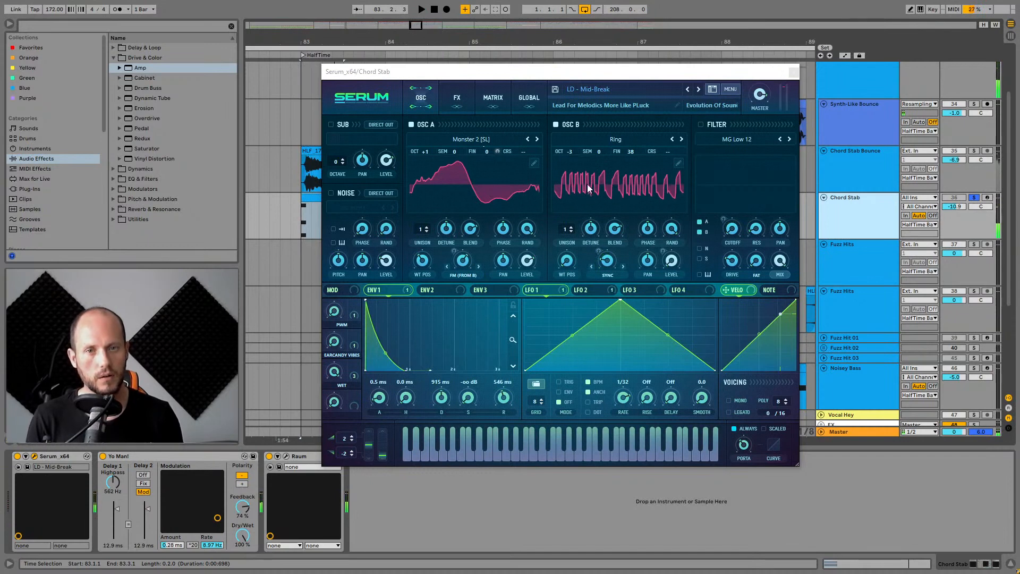
pyautogui.click(610, 141)
pyautogui.click(474, 139)
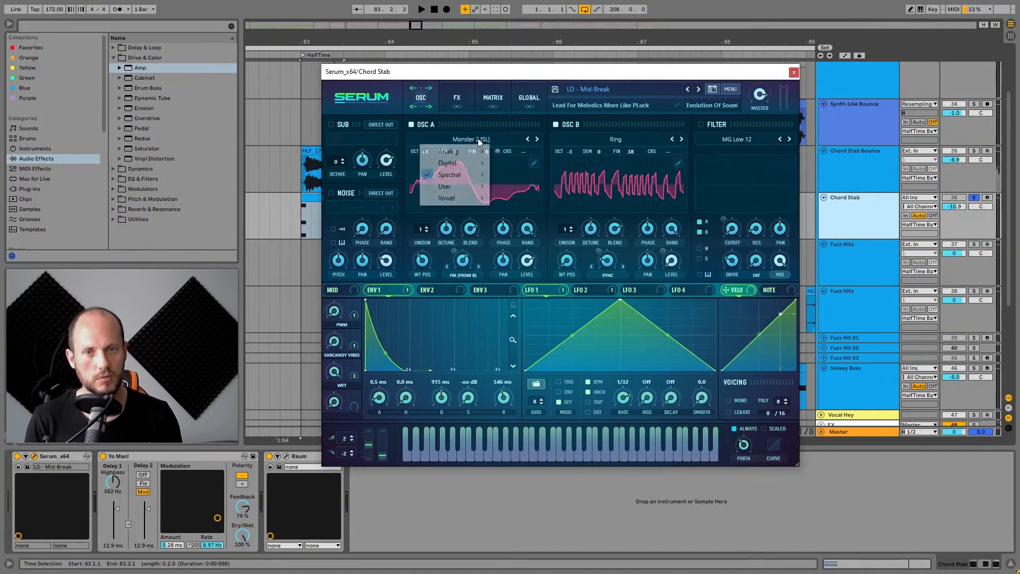
pyautogui.click(584, 84)
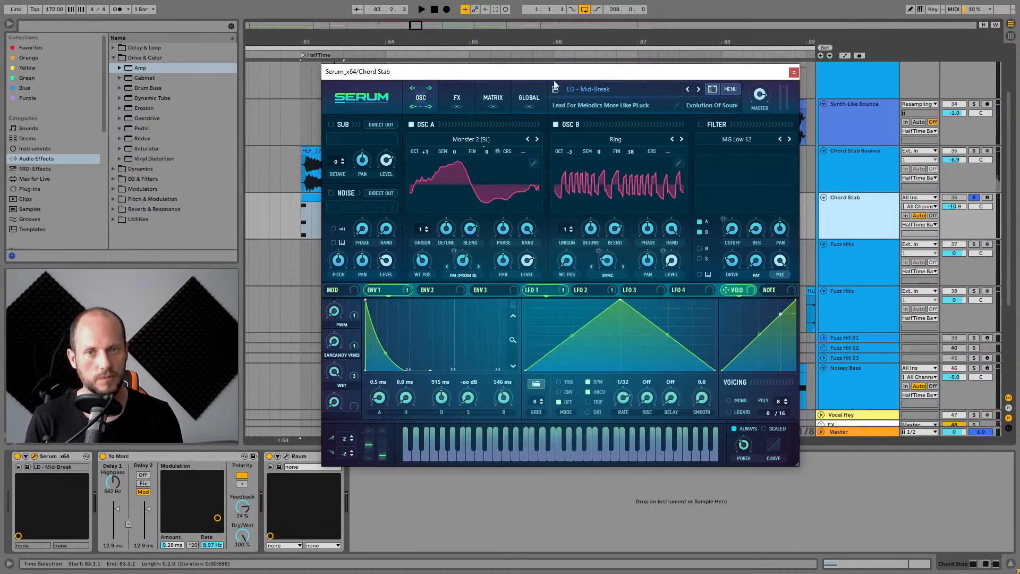
pyautogui.click(458, 95)
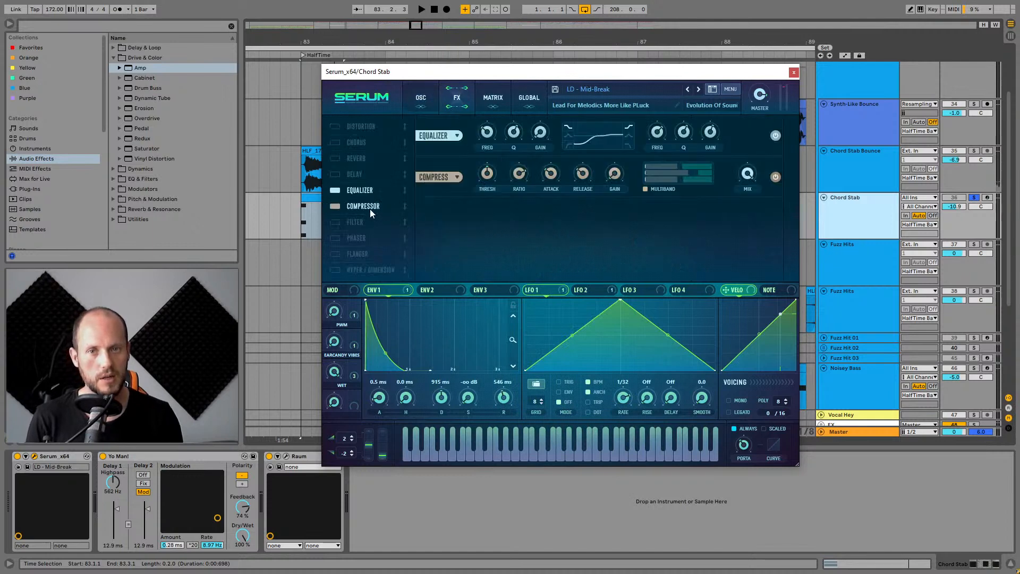
pyautogui.click(420, 98)
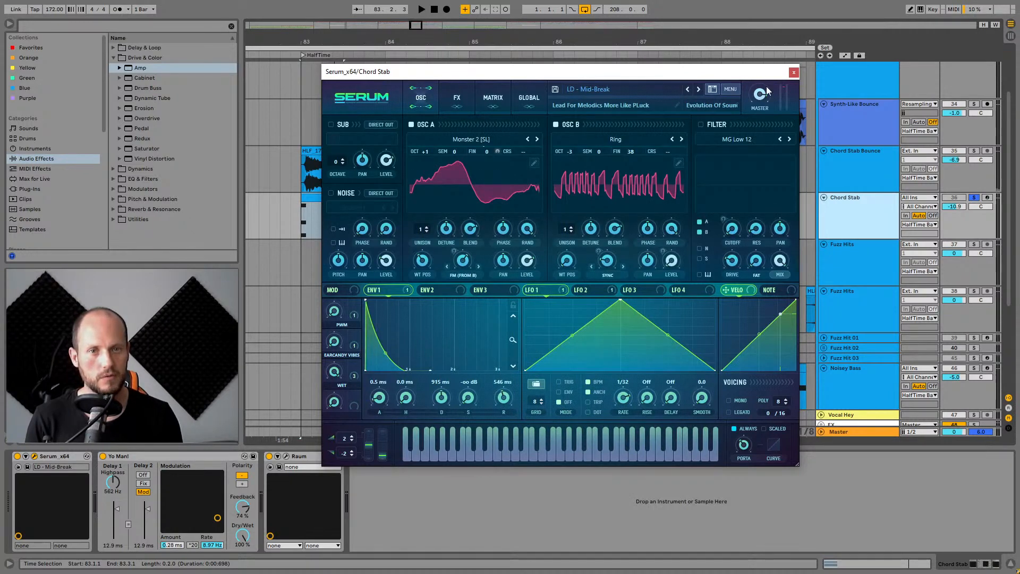
pyautogui.click(793, 73)
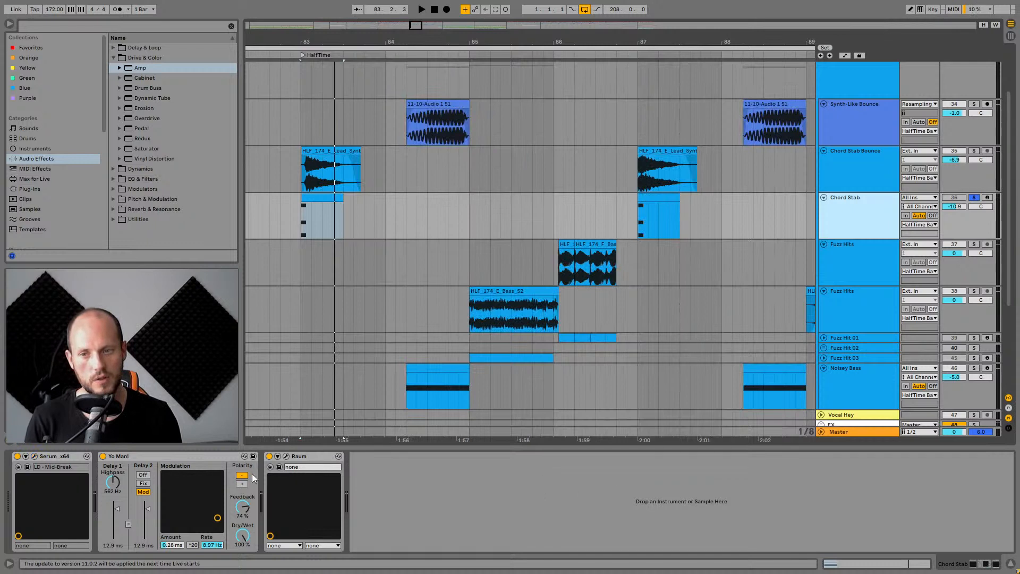
# Toggle the Yo Man! device off and back on during playback to compare.
pyautogui.click(110, 461)
pyautogui.click(102, 456)
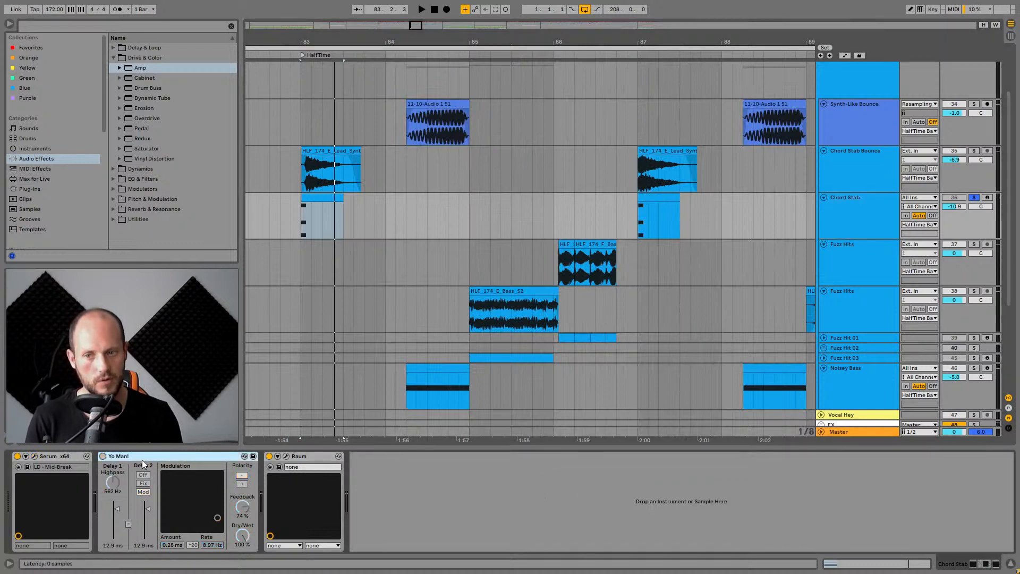
pyautogui.press('space')
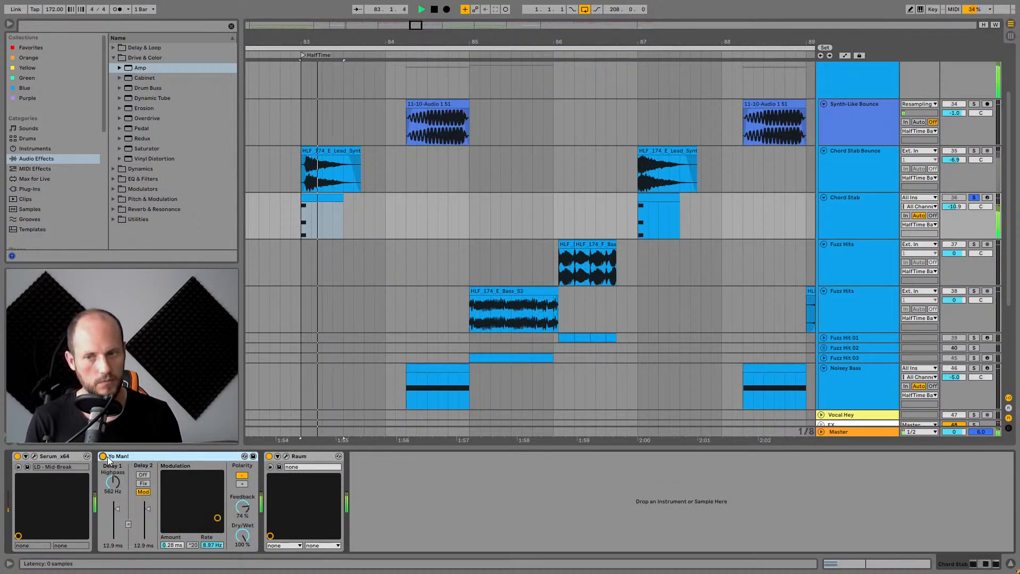
pyautogui.click(103, 456)
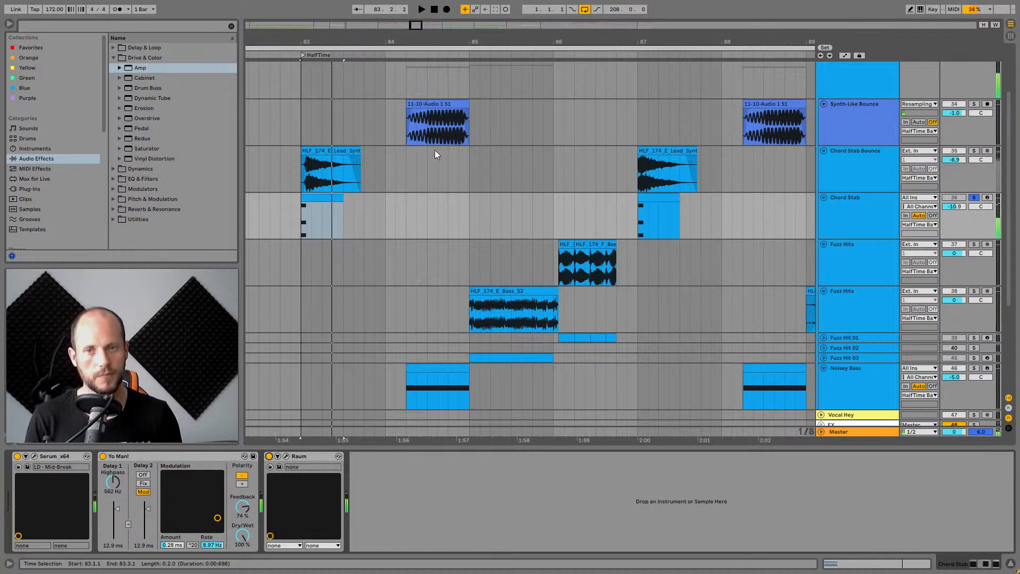
# Open the Chord Stab Bounce clip and audition it repeatedly with its track soloed.
pyautogui.doubleClick(322, 168)
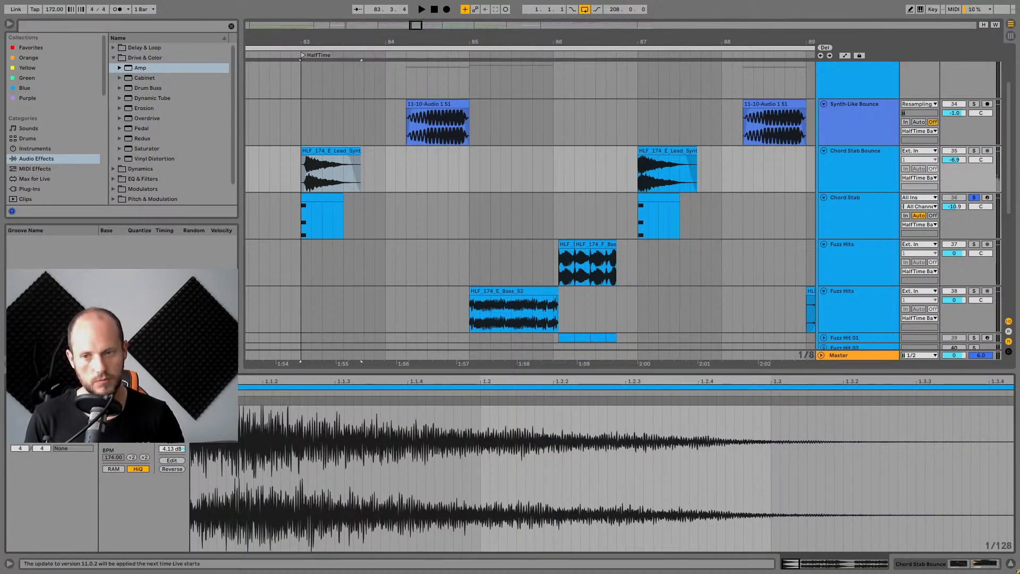
pyautogui.press('space')
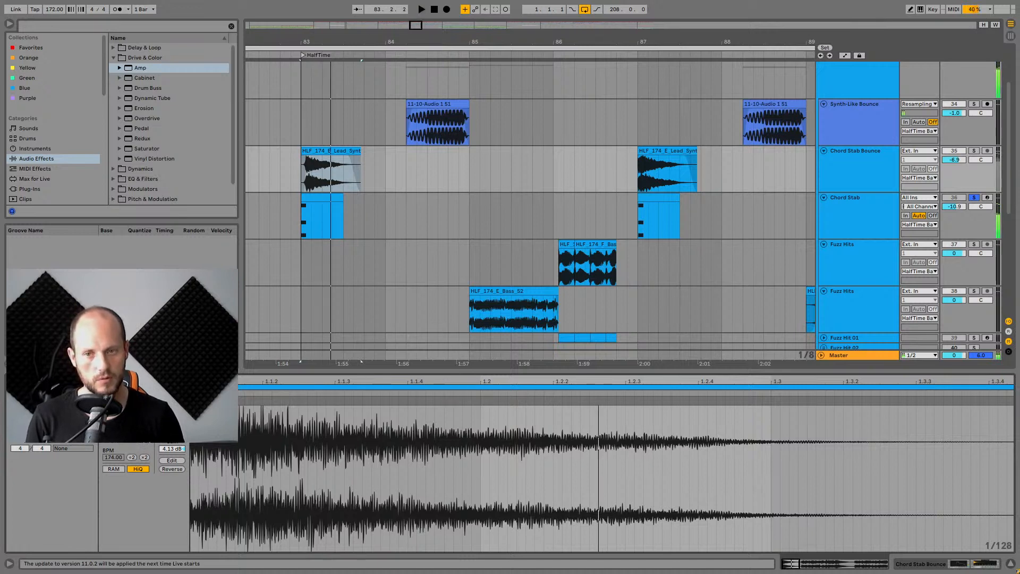
pyautogui.press('space')
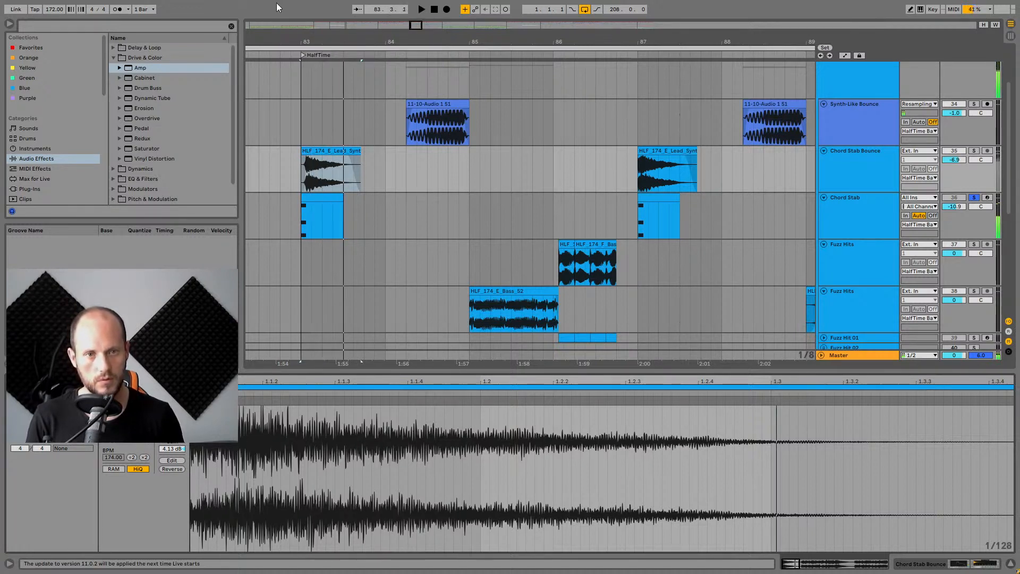
pyautogui.press('space')
pyautogui.press('space')
pyautogui.click(962, 152)
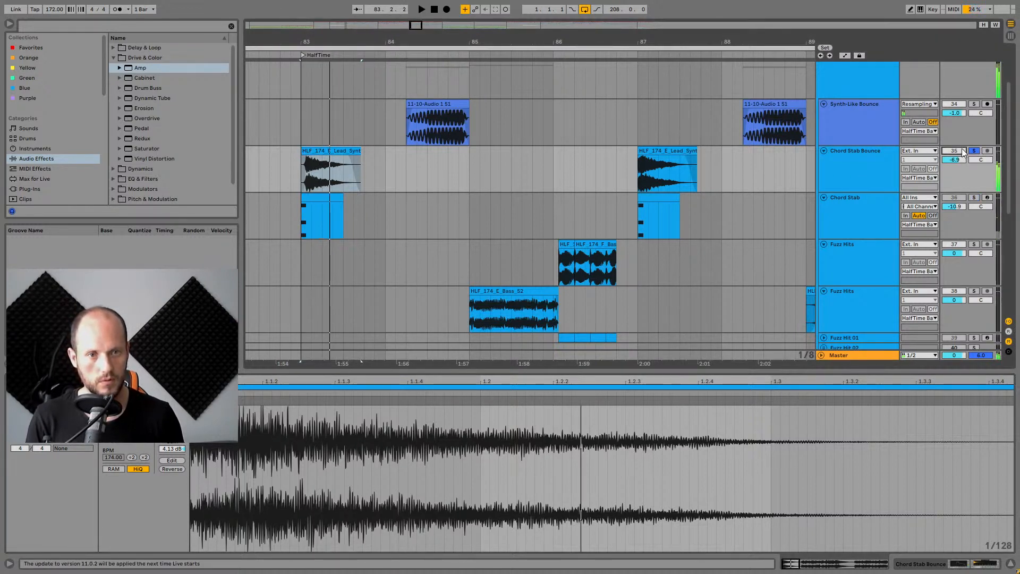
pyautogui.press('space')
pyautogui.press('space')
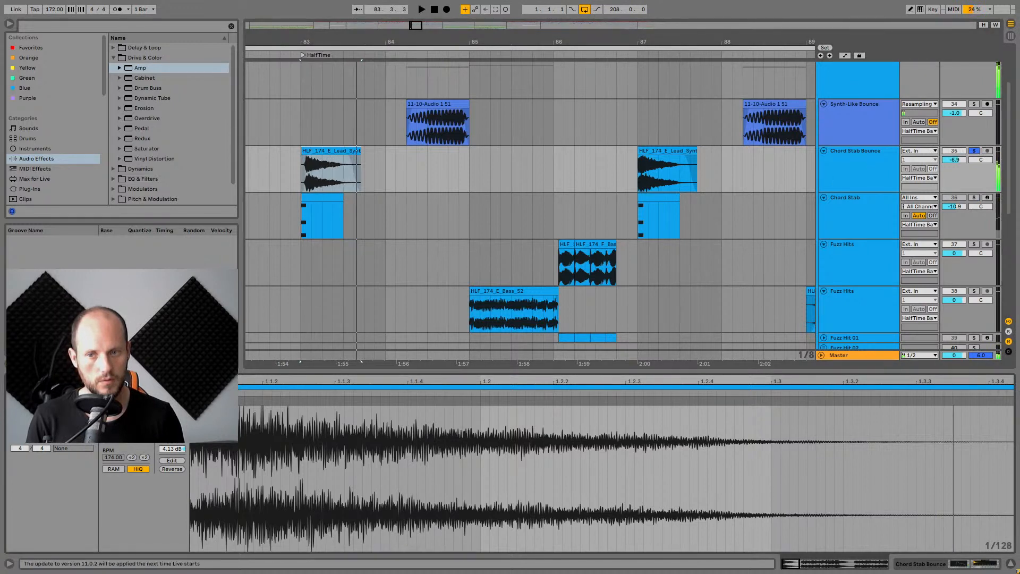
pyautogui.press('space')
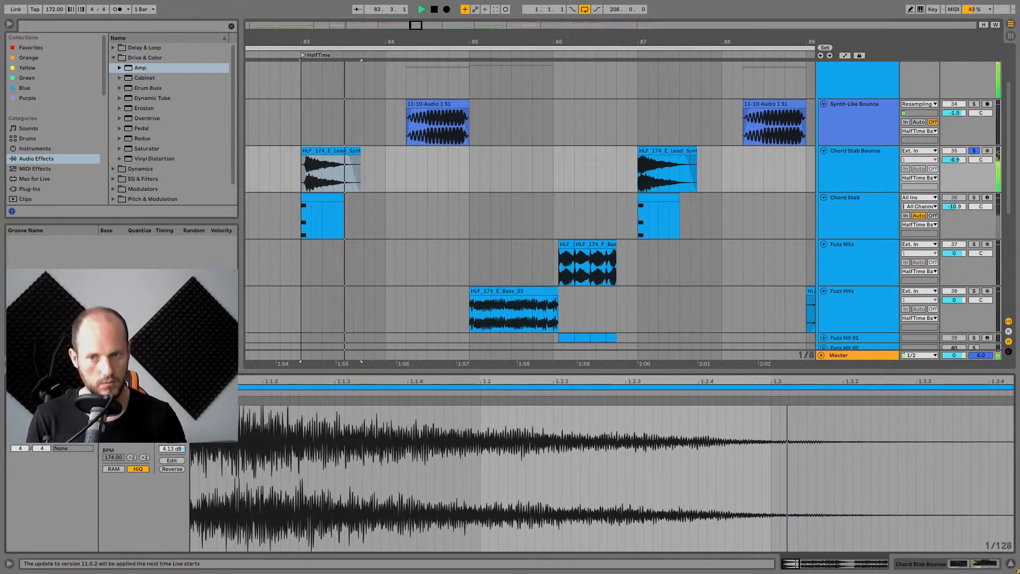
pyautogui.press('space')
# Open the Chord Stab Bounce device chain and bypass its EQ Eight while playing.
pyautogui.press('space')
pyautogui.doubleClick(878, 155)
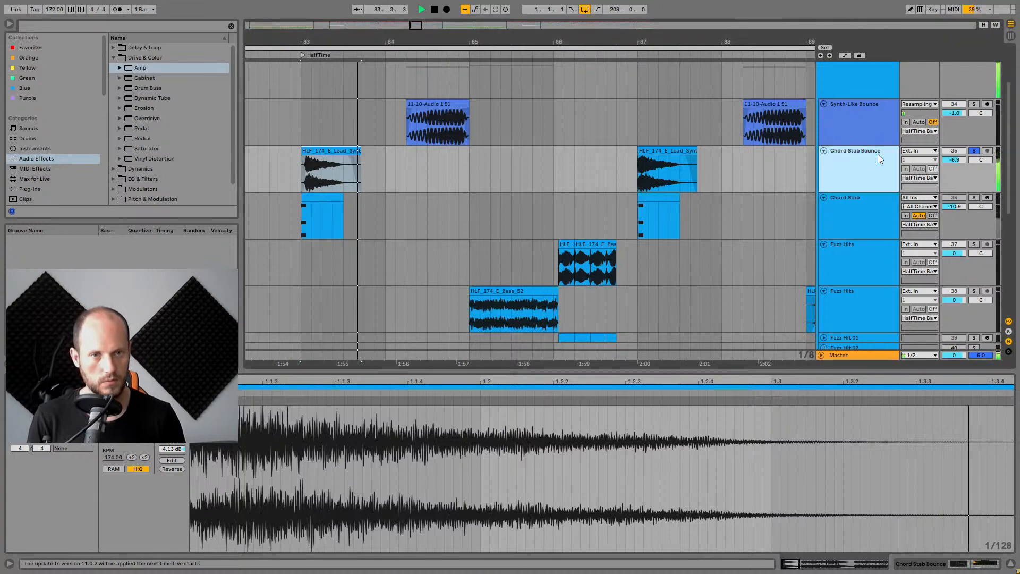
pyautogui.press('space')
pyautogui.click(55, 456)
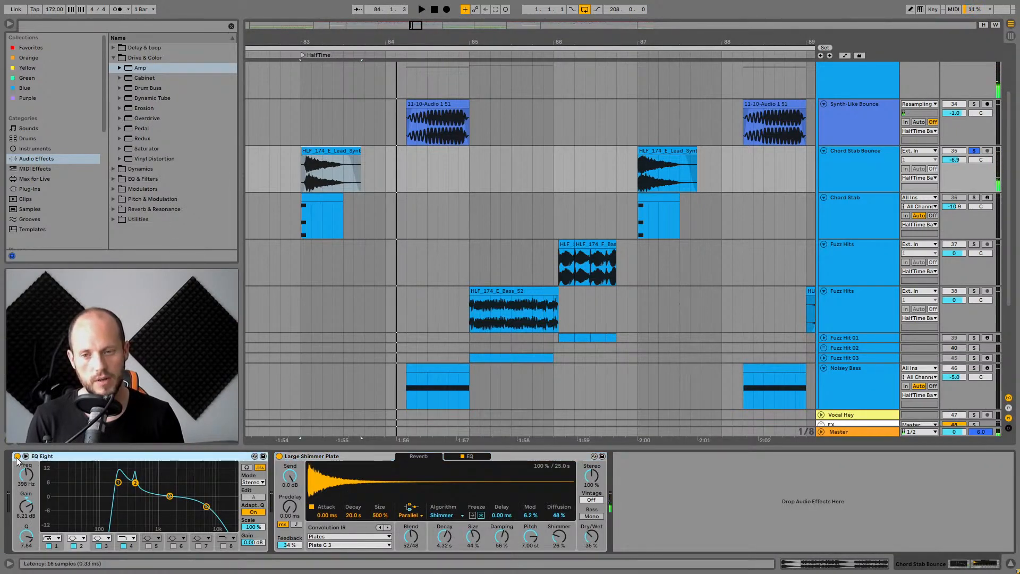
pyautogui.click(17, 456)
pyautogui.press('space')
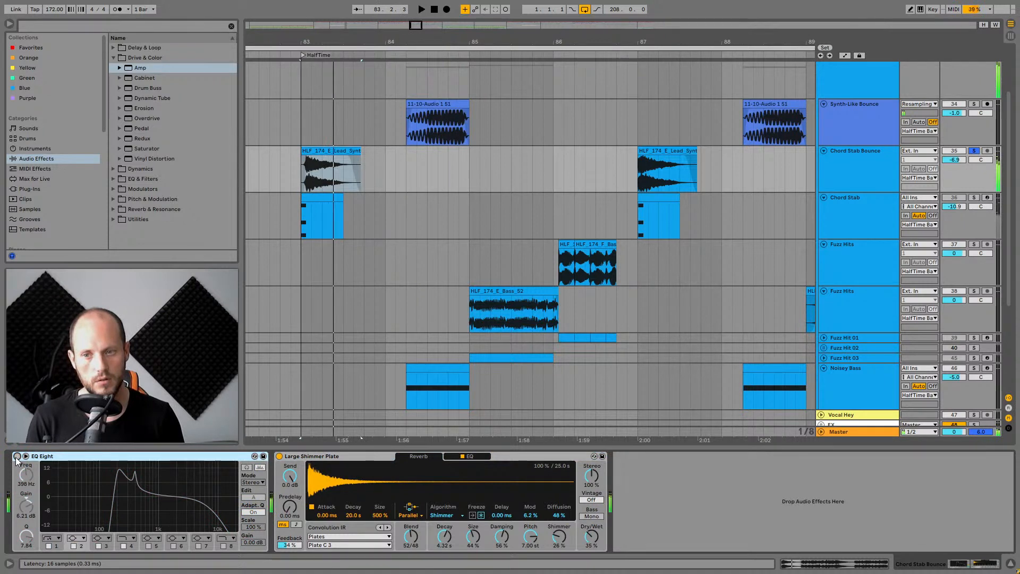
# Re-enable the EQ Eight and pull its low peak bands down while auditioning the Chord Stab Bounce clip.
pyautogui.click(17, 456)
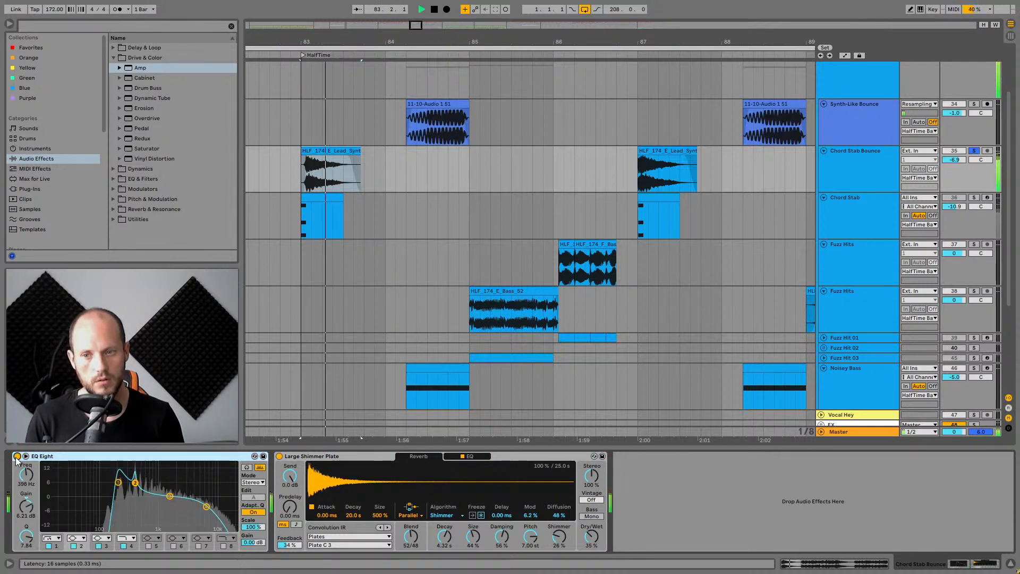
pyautogui.click(118, 483)
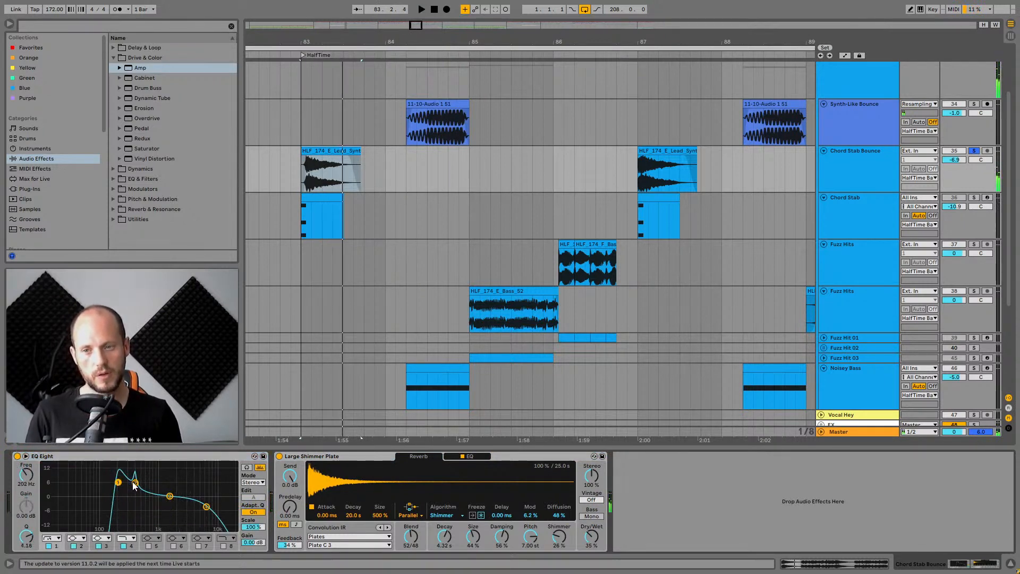
pyautogui.click(133, 482)
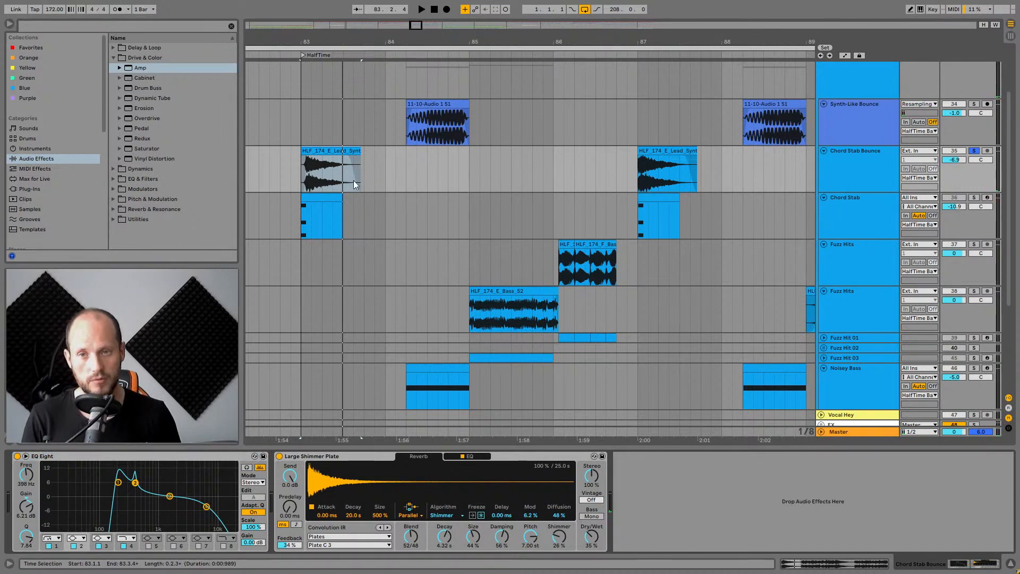
pyautogui.press('space')
pyautogui.press('space')
pyautogui.moveTo(118, 482); pyautogui.dragTo(137, 501)
pyautogui.press('space')
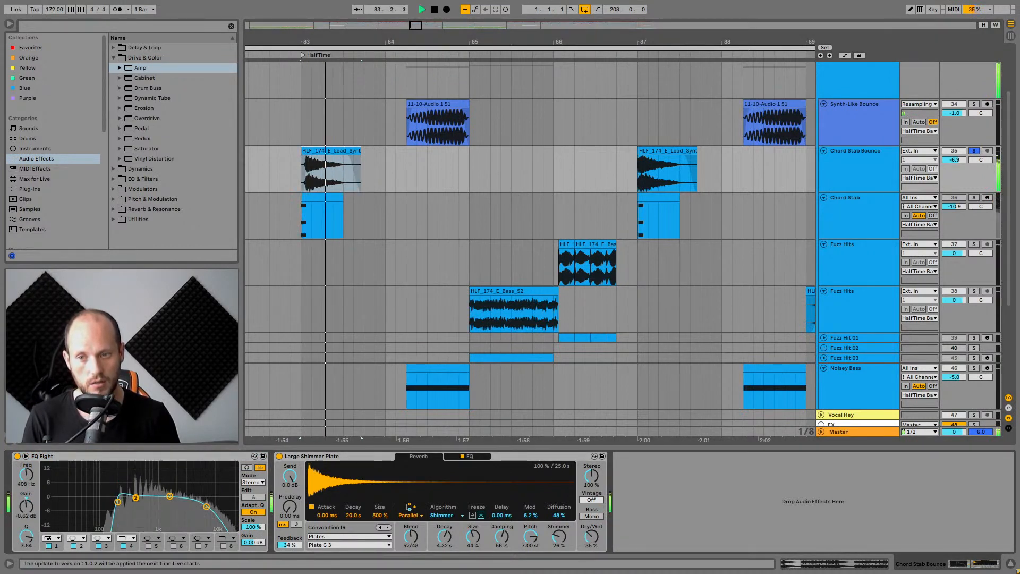
pyautogui.press('space')
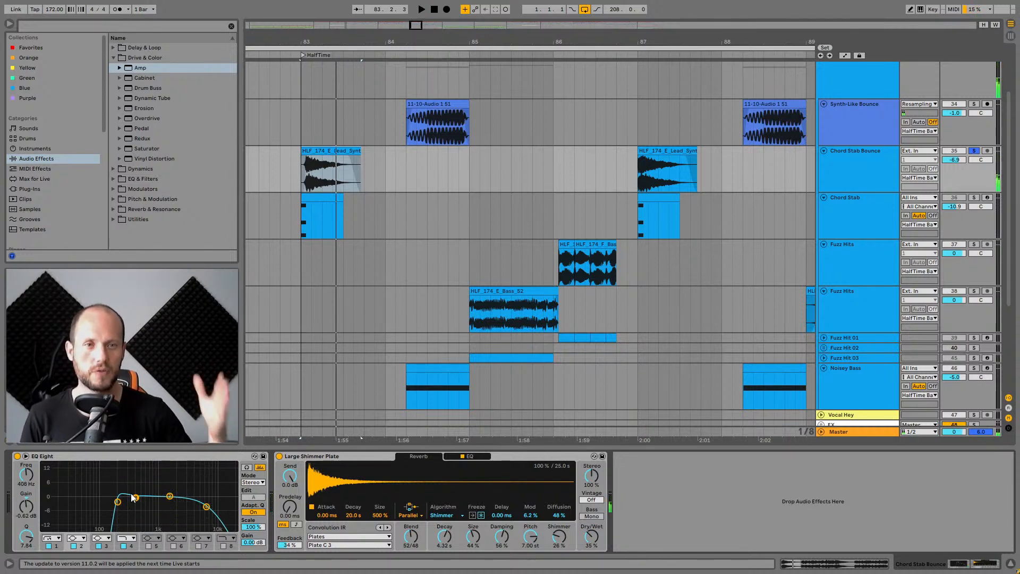
# Unsolo the Chord Stab Bounce track and play from the start of its clip.
pyautogui.click(972, 151)
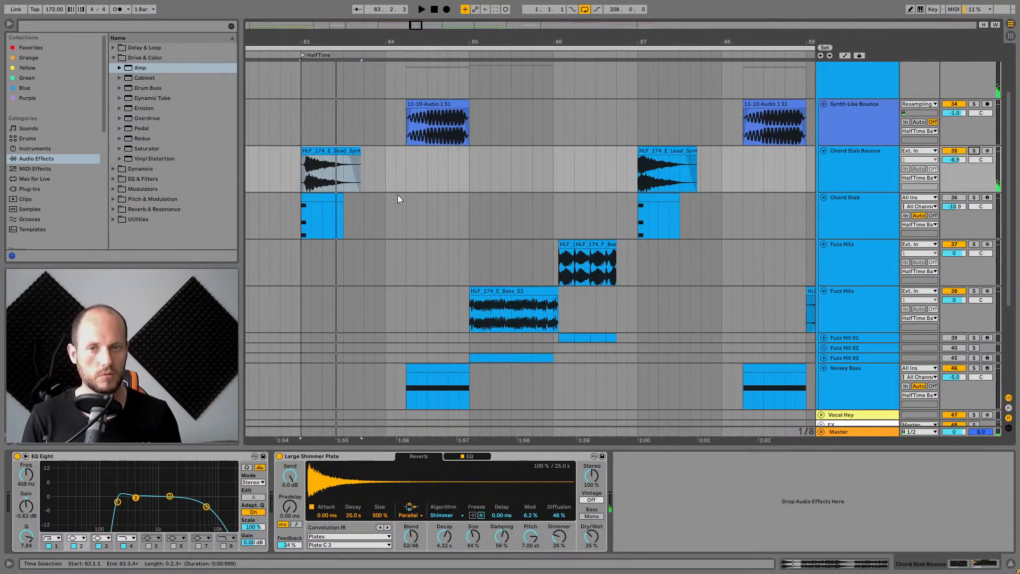
pyautogui.click(296, 174)
pyautogui.press('space')
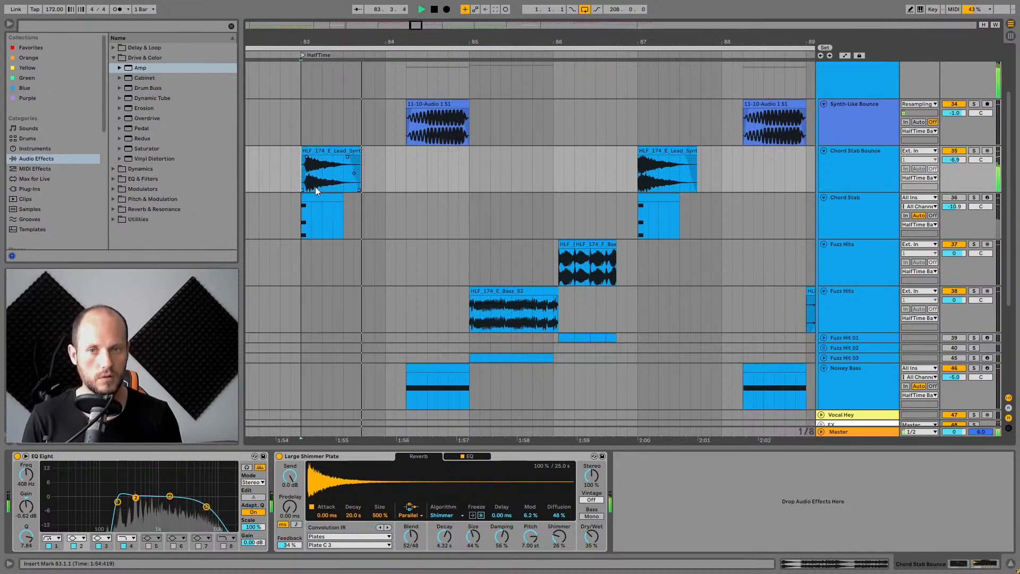
# Toggle the EQ Eight off and back on during playback to compare.
pyautogui.click(135, 457)
pyautogui.press('space')
pyautogui.press('space')
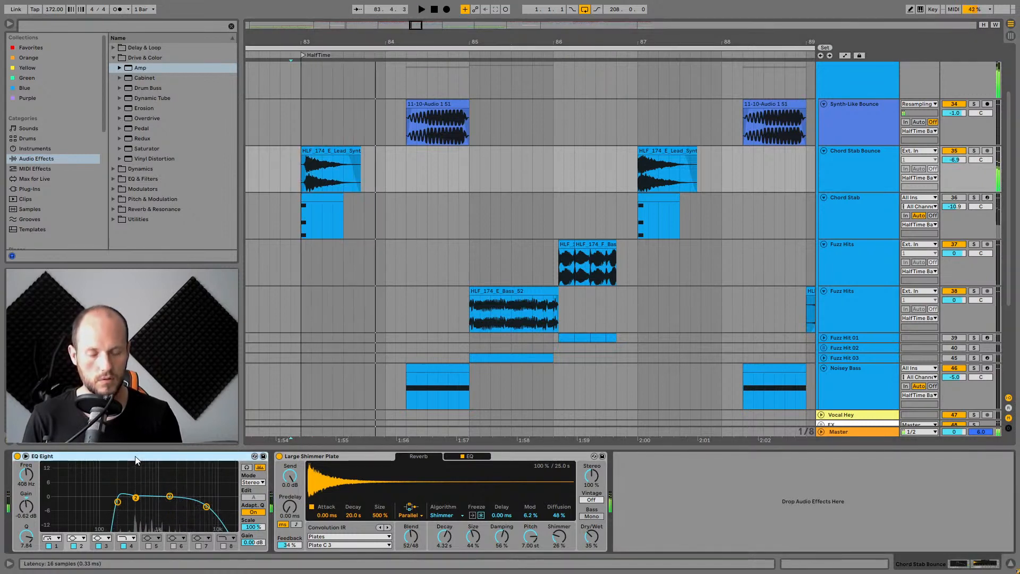
pyautogui.press('space')
pyautogui.press('0')
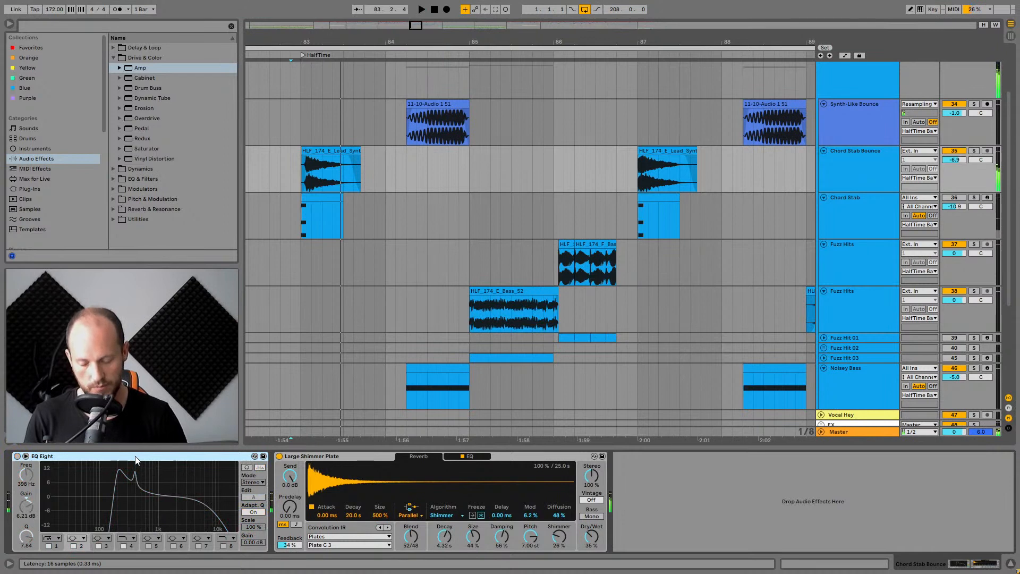
pyautogui.press('0')
pyautogui.press('space')
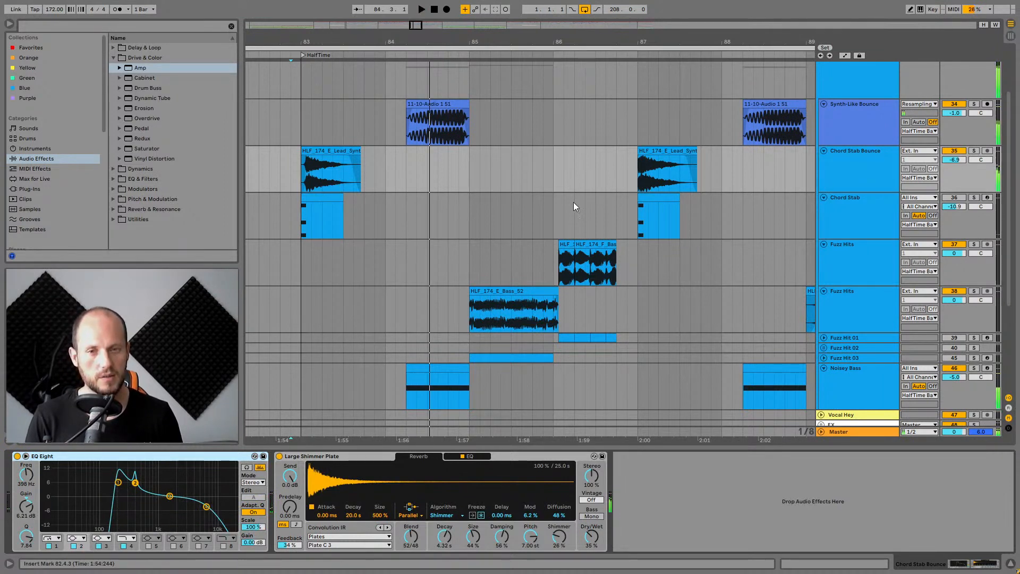
# Solo the Noisey Bass track, audition its clip, and inspect its Operator oscillators.
pyautogui.scroll(-3, 573, 203)
pyautogui.scroll(2, 420, 212)
pyautogui.scroll(-3, 423, 138)
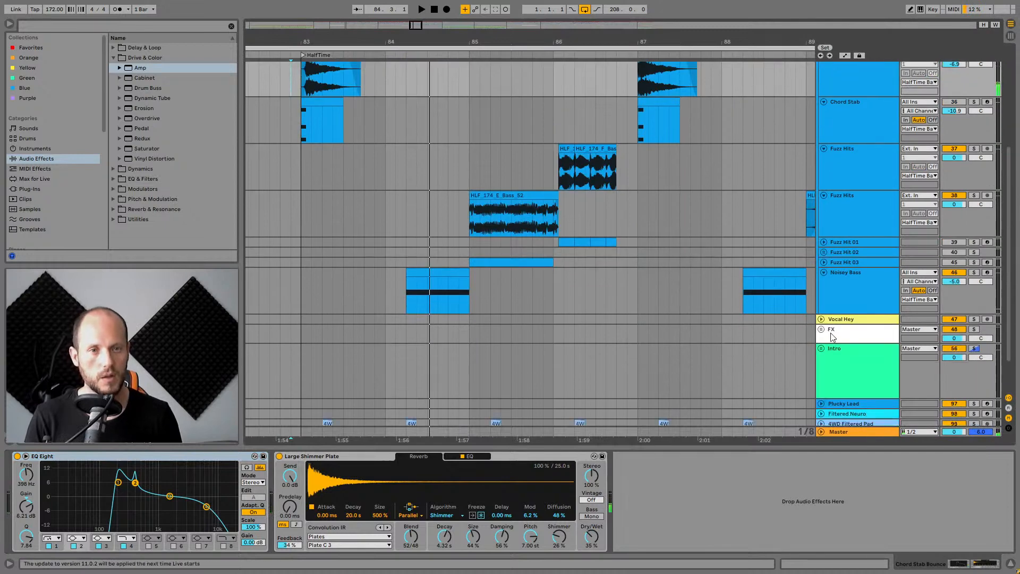
pyautogui.click(864, 293)
pyautogui.click(974, 273)
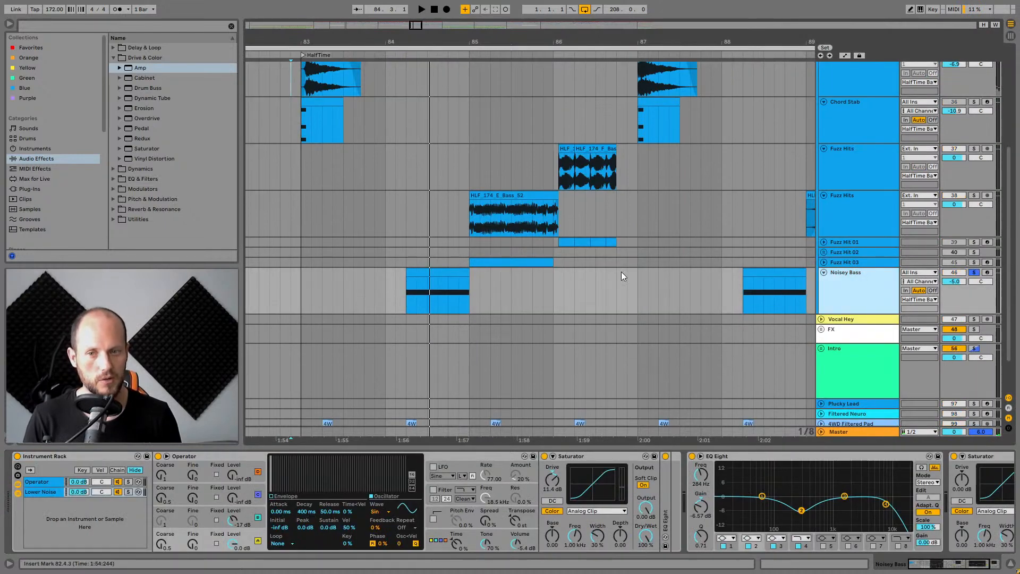
pyautogui.click(449, 270)
pyautogui.press('space')
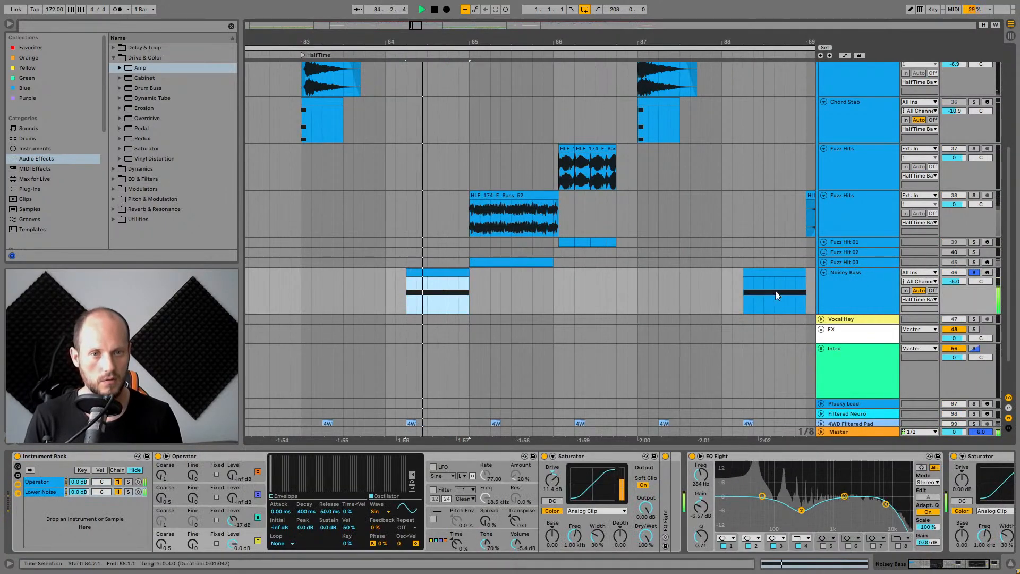
pyautogui.press('space')
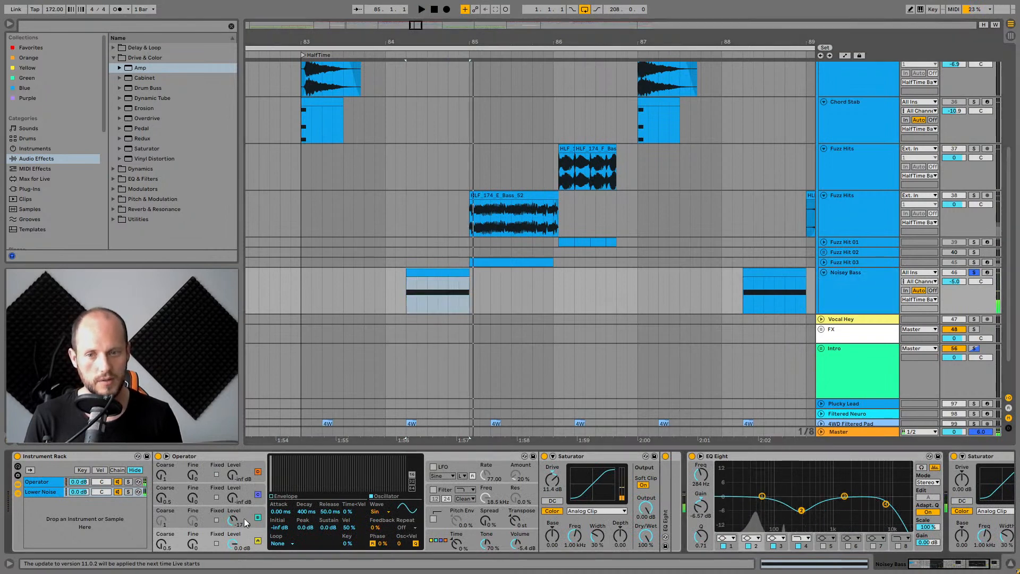
pyautogui.click(245, 517)
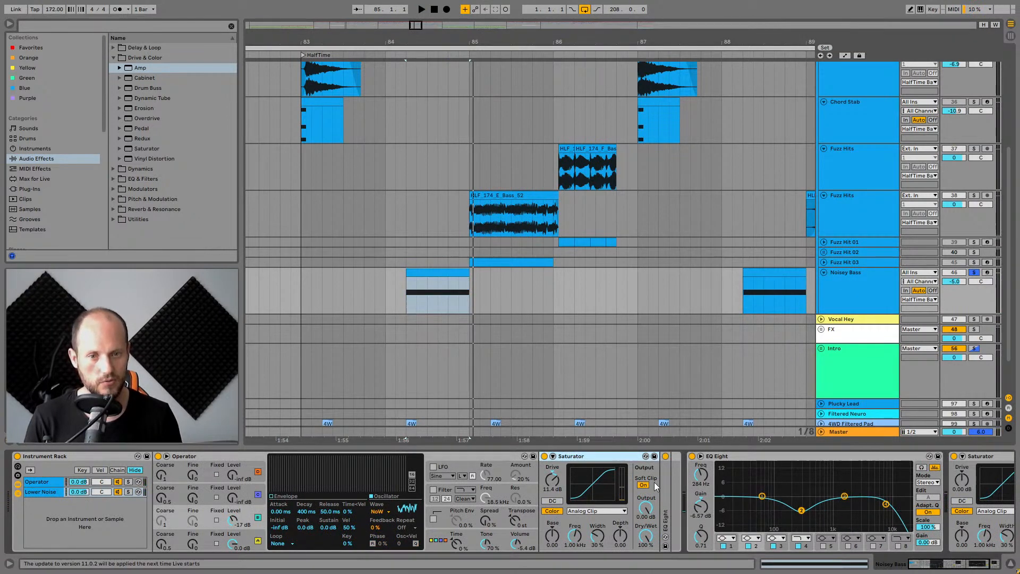
# Solo the Fuzz Hits track and audition its clip repeatedly.
pyautogui.scroll(3, 882, 333)
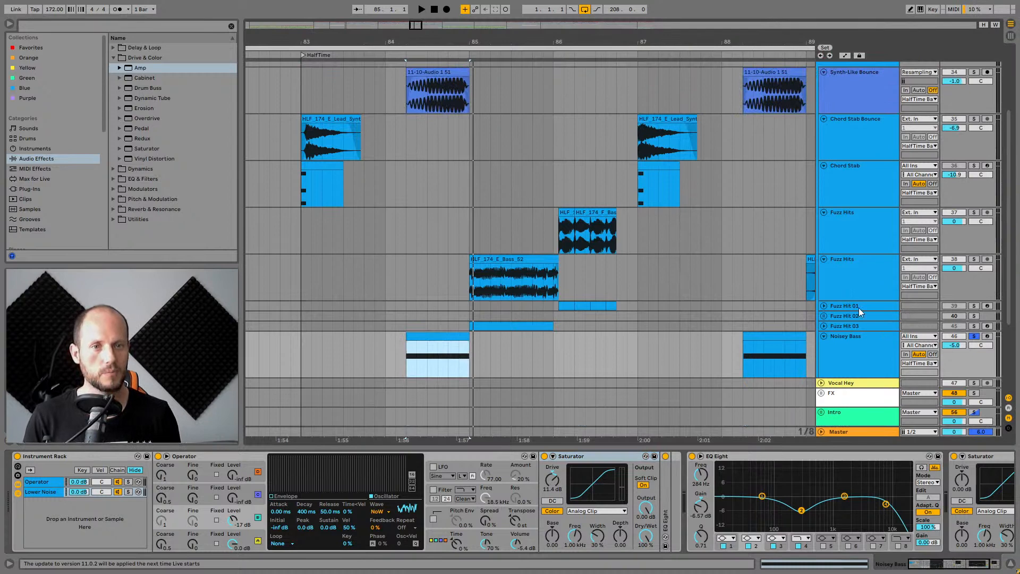
pyautogui.scroll(2, 839, 286)
pyautogui.click(856, 263)
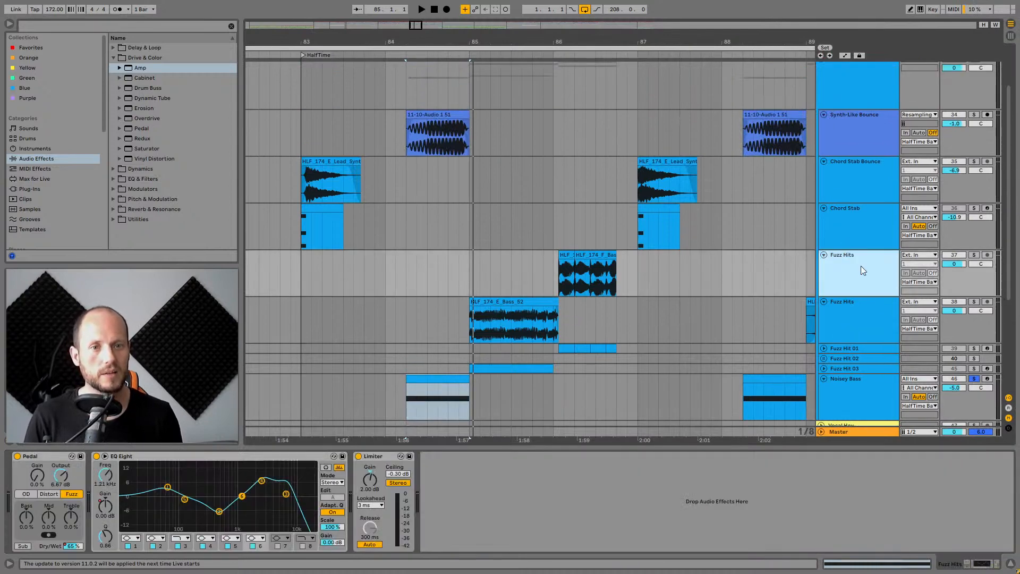
pyautogui.click(973, 255)
pyautogui.click(563, 255)
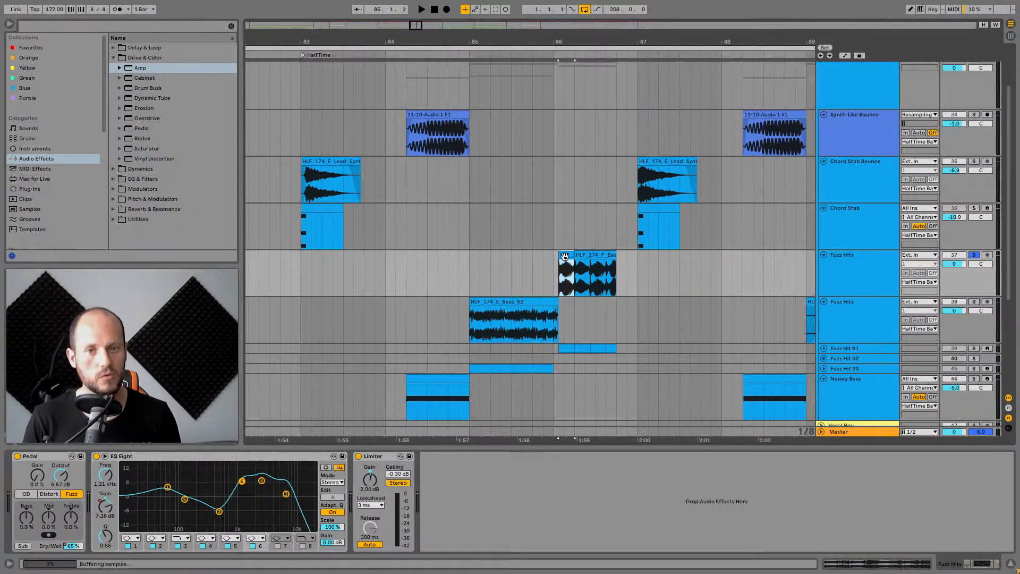
pyautogui.press('space')
pyautogui.press('space')
pyautogui.press('space')
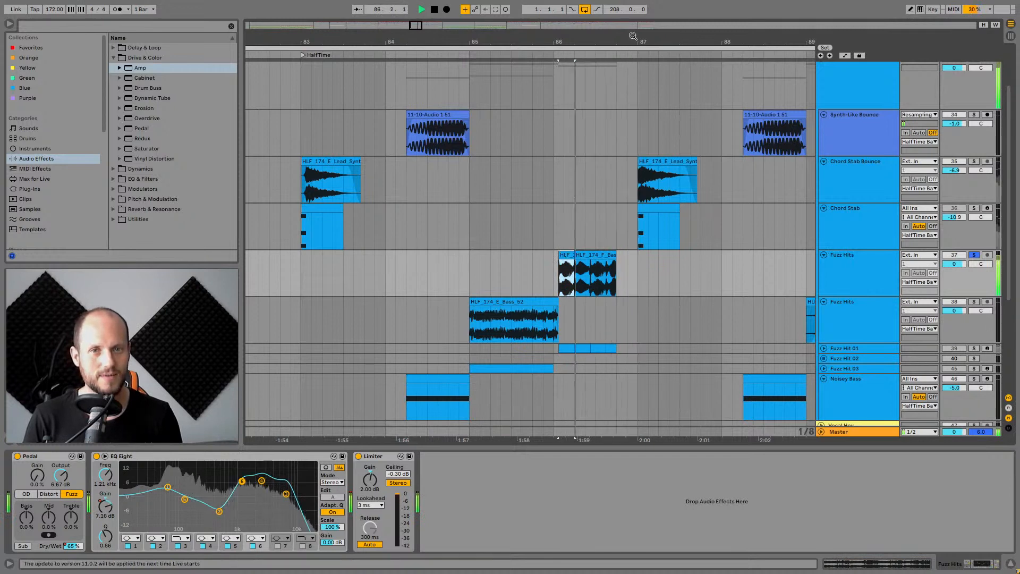
pyautogui.moveTo(632, 36); pyautogui.dragTo(534, 35)
pyautogui.press('space')
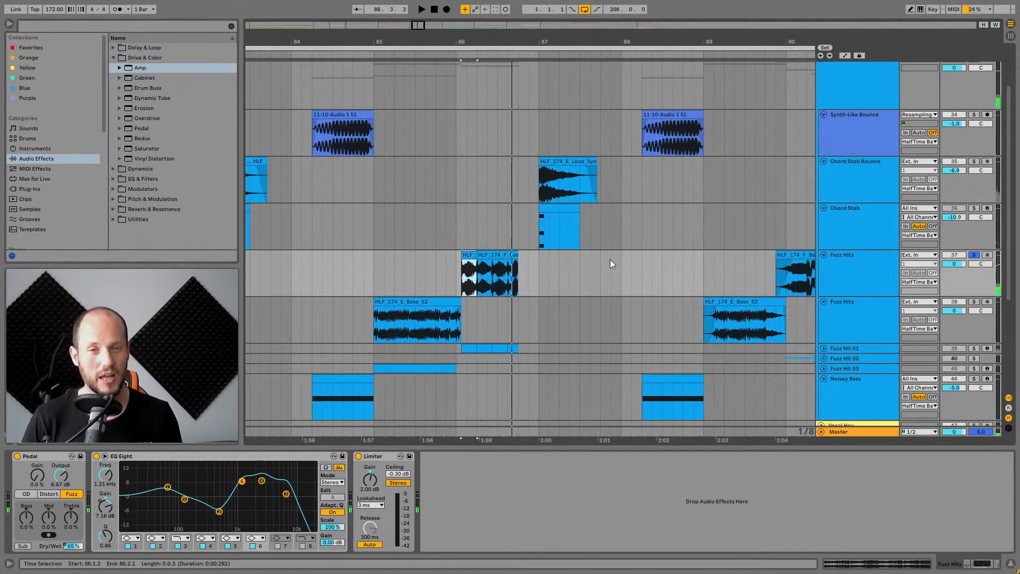
# Bypass the Pedal and EQ Eight devices on Fuzz Hits while playing.
pyautogui.click(16, 456)
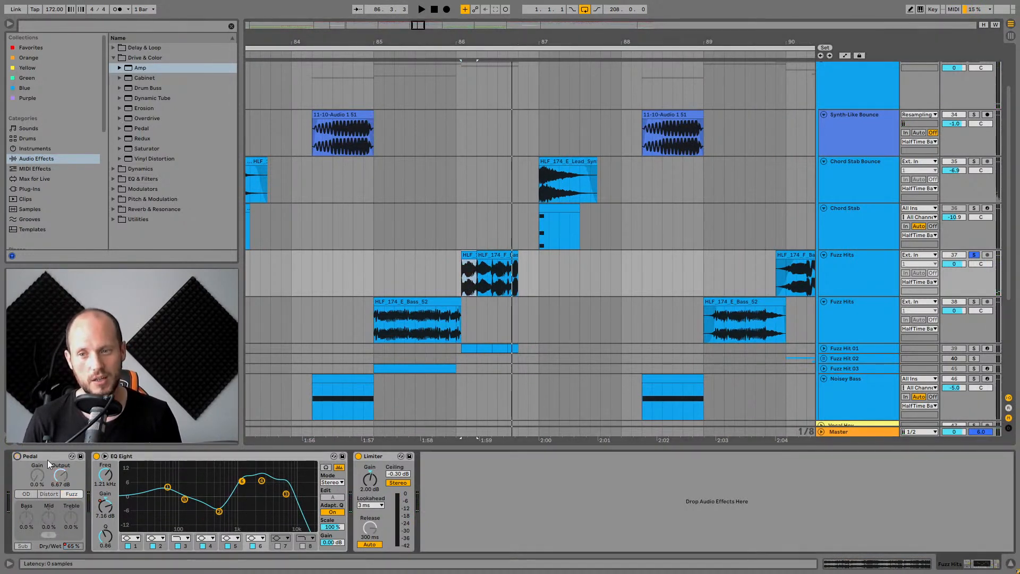
pyautogui.click(96, 456)
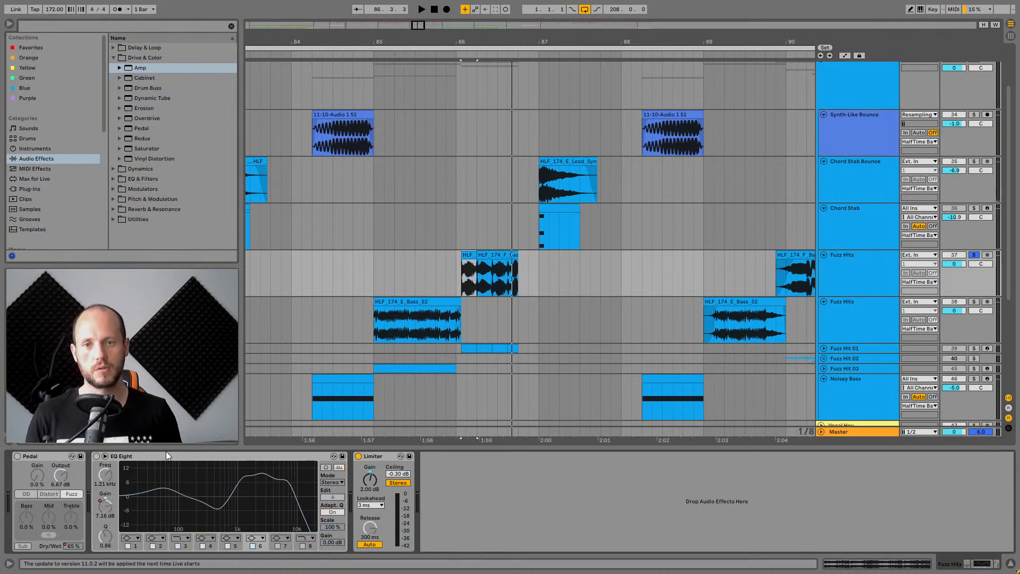
pyautogui.press('space')
# Expand and solo the Fuzz Hit 01 track, then audition its clip.
pyautogui.scroll(-2, 538, 308)
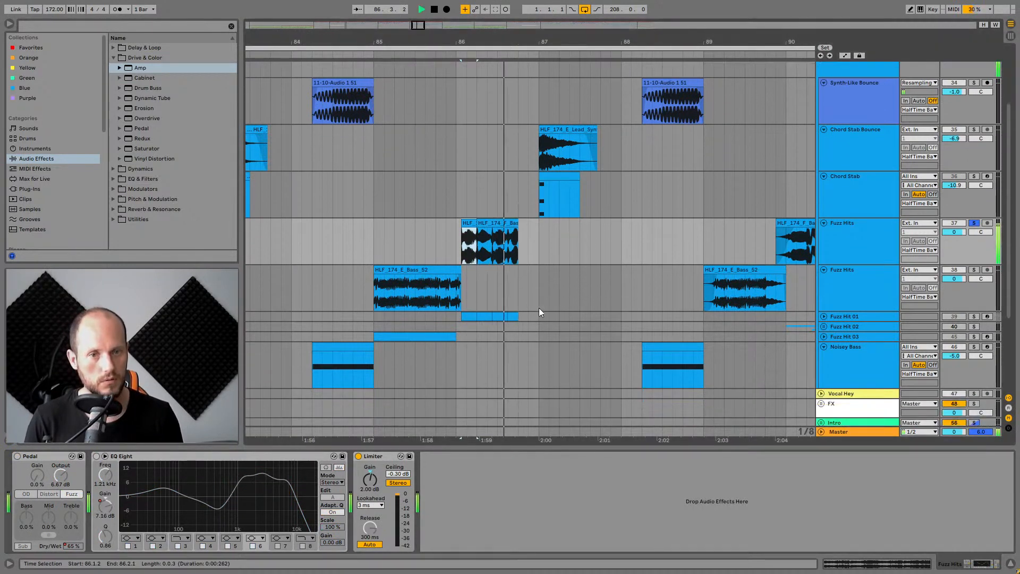
pyautogui.click(823, 315)
pyautogui.click(850, 315)
pyautogui.press('space')
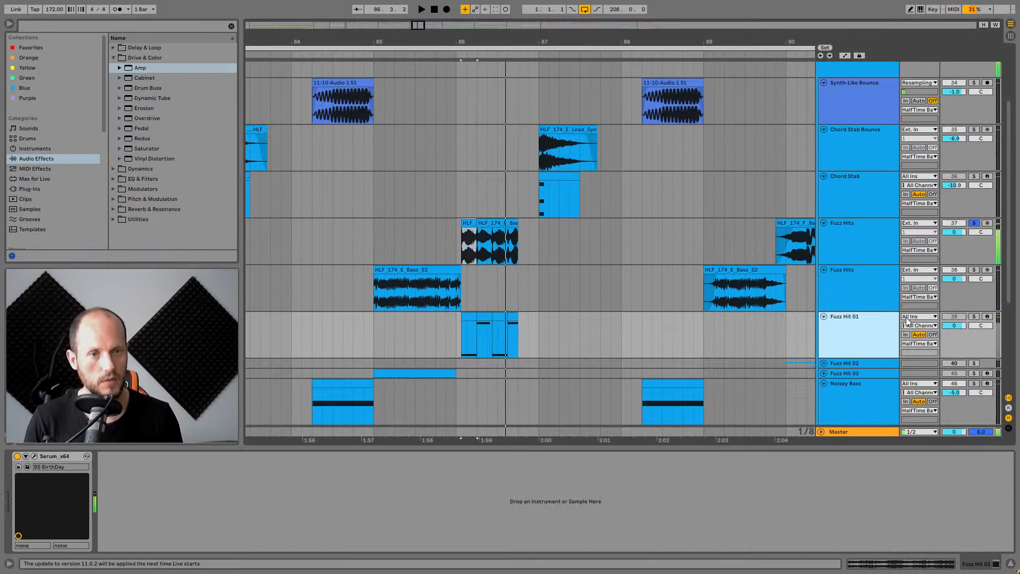
pyautogui.click(974, 317)
pyautogui.click(465, 317)
pyautogui.press('space')
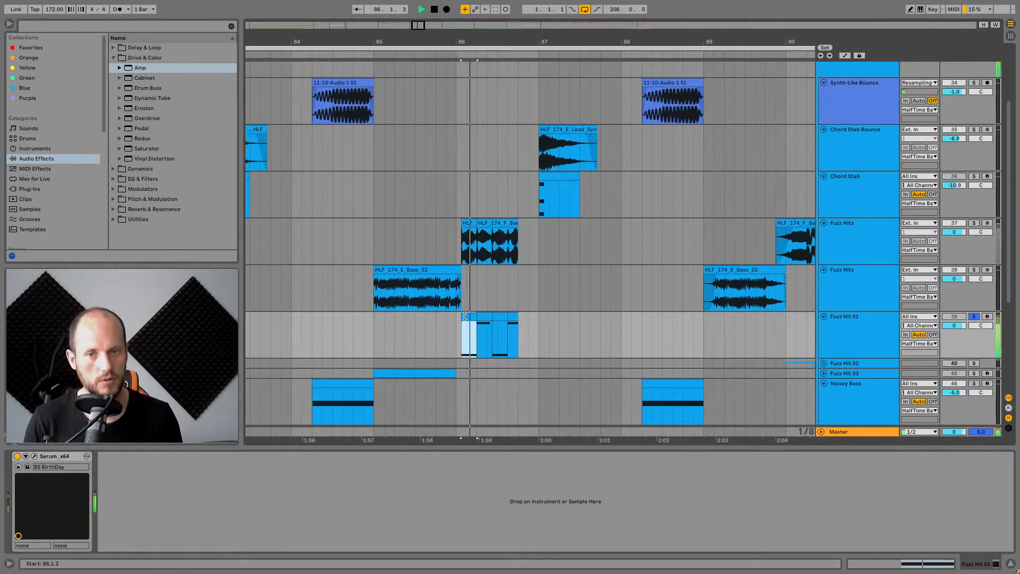
pyautogui.press('space')
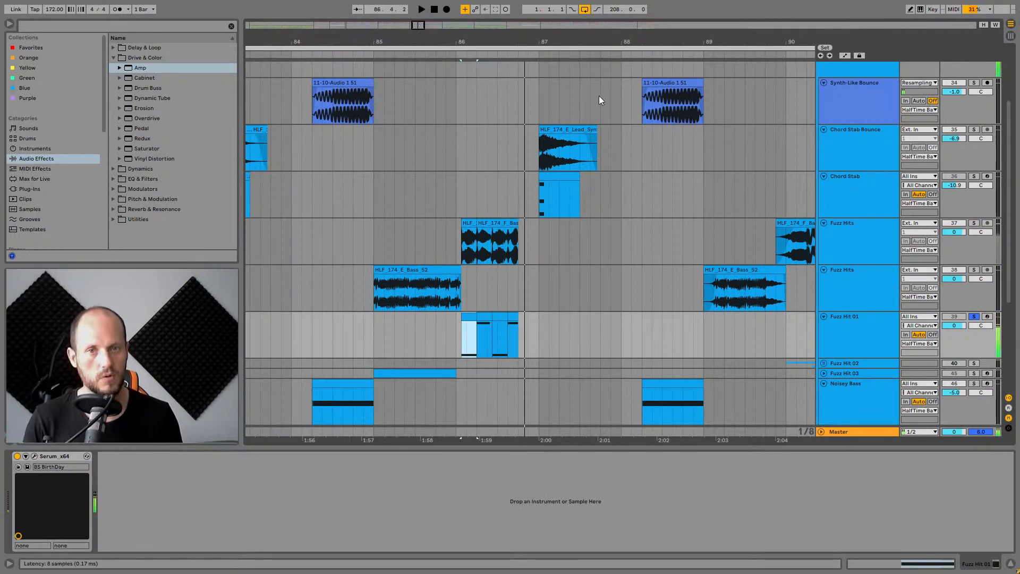
# Open Fuzz Hit 01's Serum window and browse Osc A's wavetable list.
pyautogui.hotkey('ctrl', 'alt', 'p')
pyautogui.moveTo(548, 149); pyautogui.dragTo(632, 86)
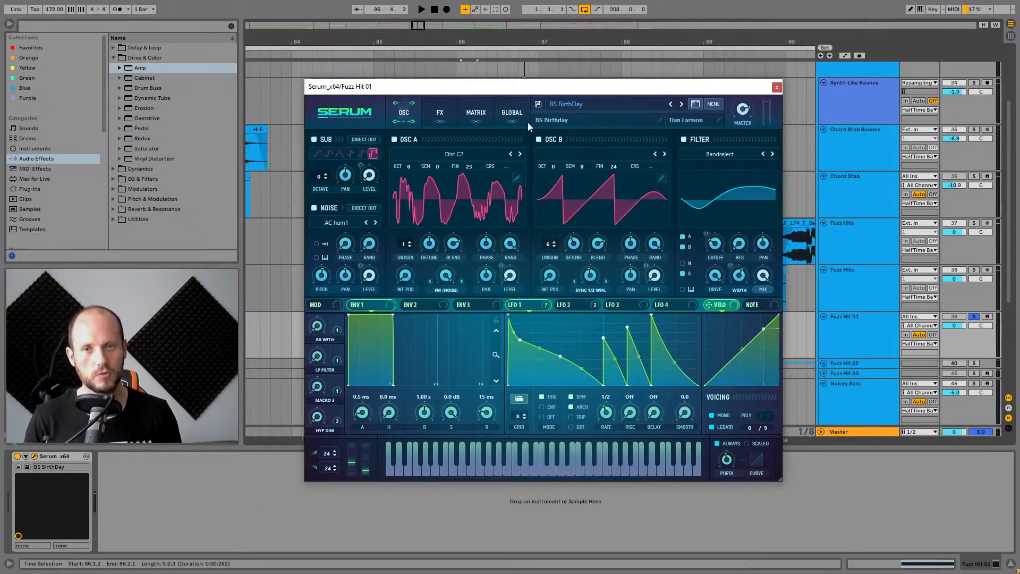
pyautogui.click(459, 155)
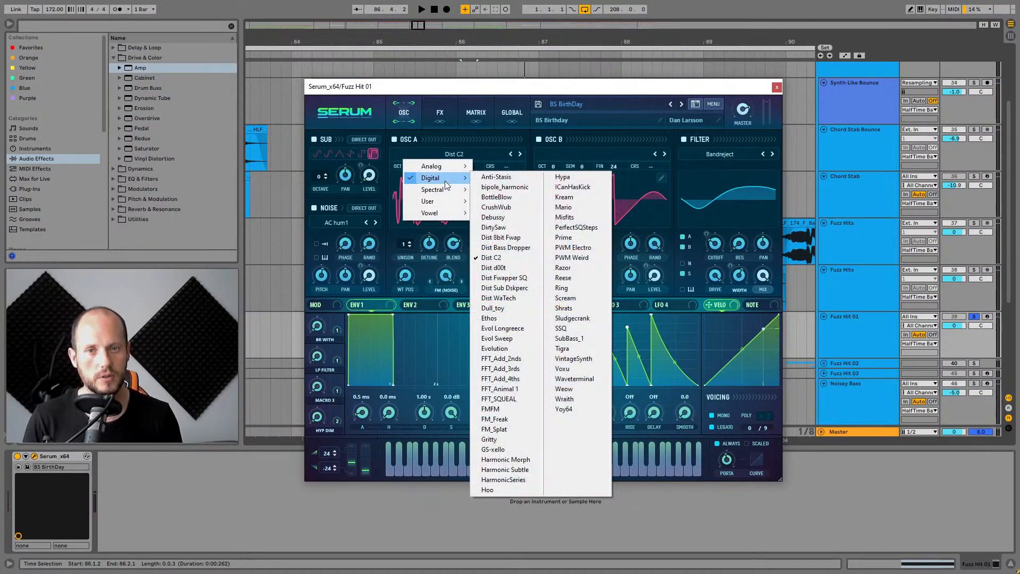
pyautogui.click(636, 94)
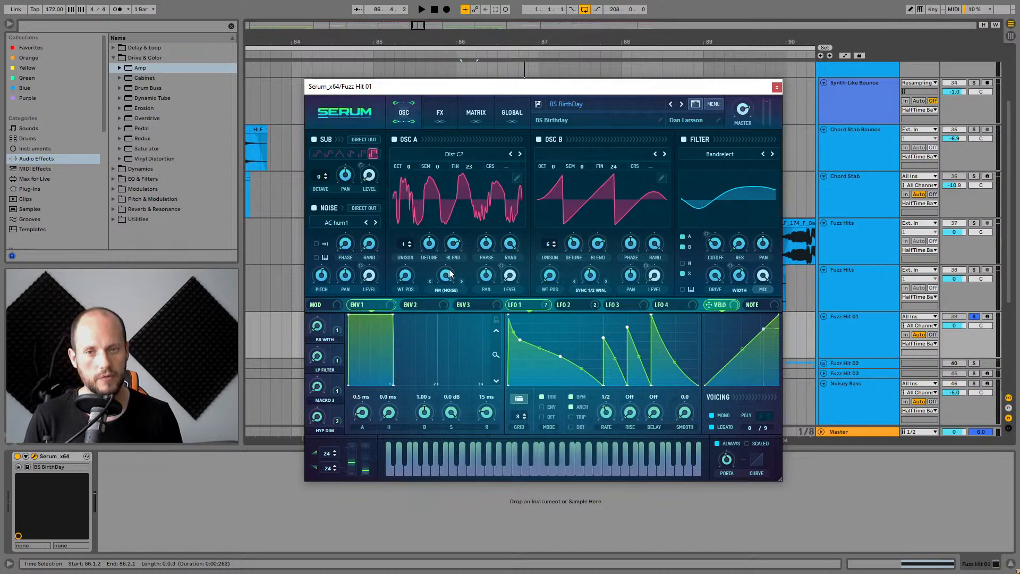
# Toggle the noise oscillator and set Osc A's warp mode to FM NoiseOsc during playback.
pyautogui.click(313, 207)
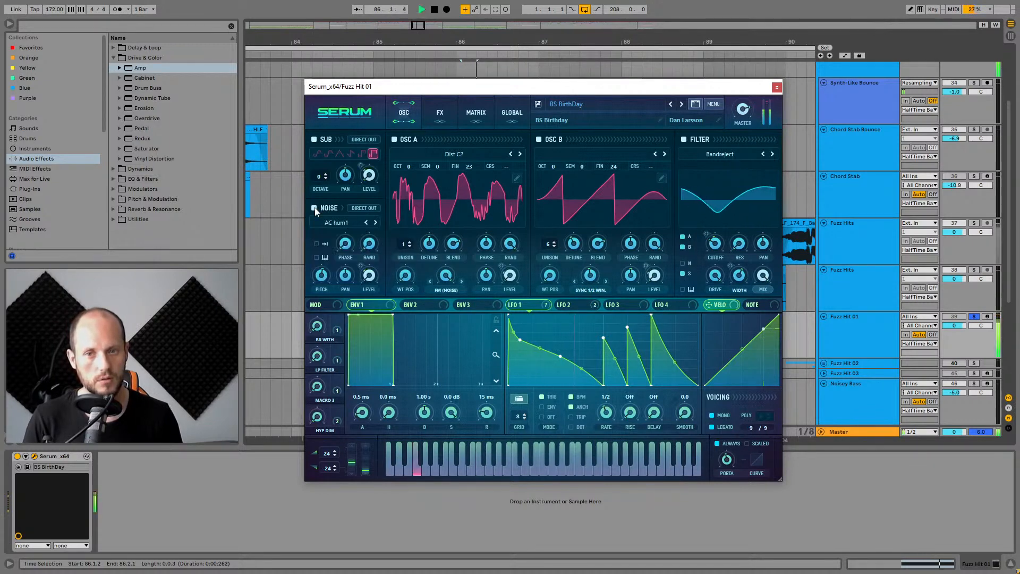
pyautogui.click(447, 291)
pyautogui.click(457, 27)
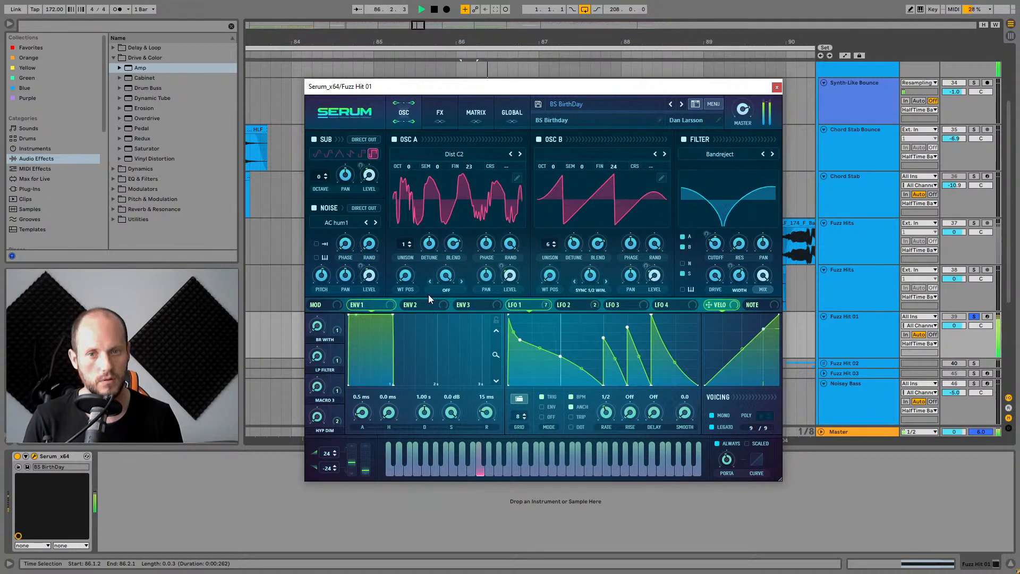
pyautogui.click(446, 290)
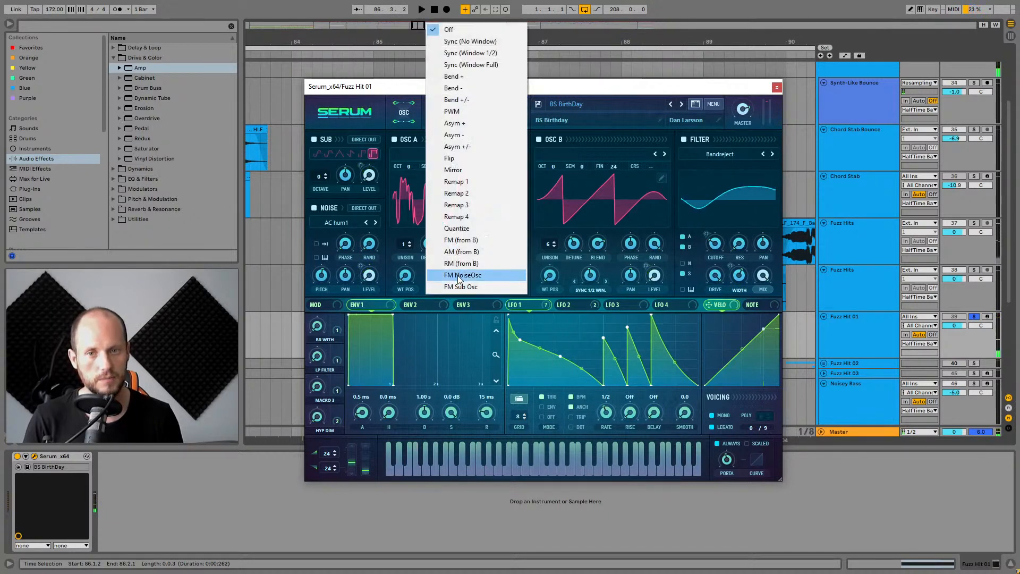
pyautogui.click(460, 275)
pyautogui.moveTo(565, 91); pyautogui.dragTo(552, 85)
pyautogui.press('space')
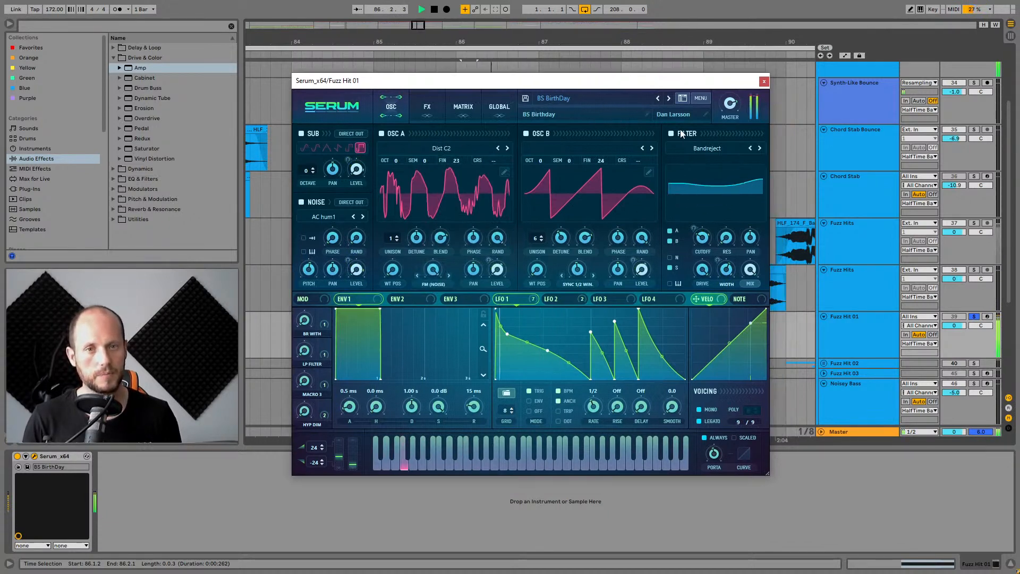
# Toggle Serum's filter off and back on, then open the FX page.
pyautogui.click(670, 133)
pyautogui.click(670, 133)
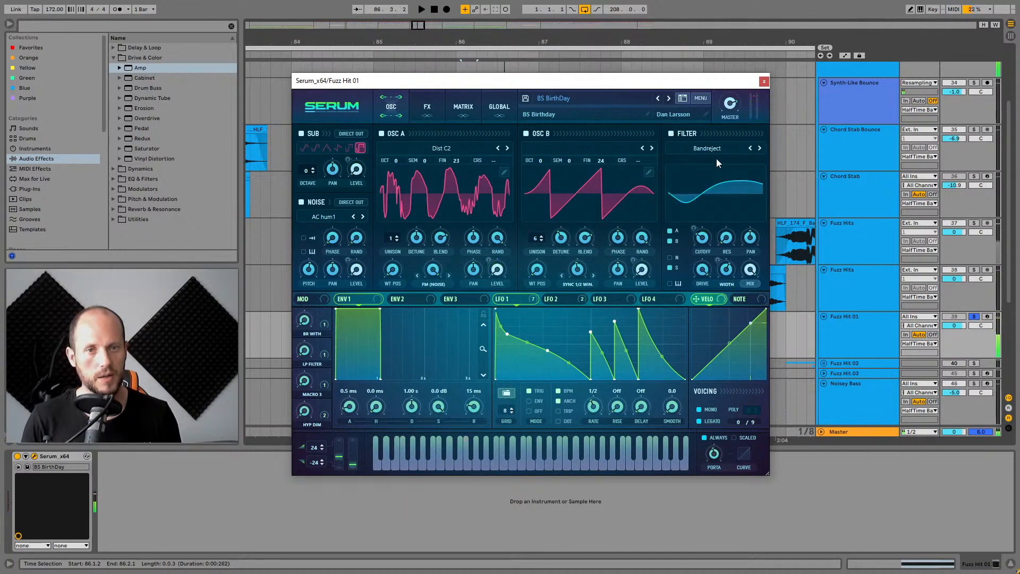
pyautogui.click(431, 107)
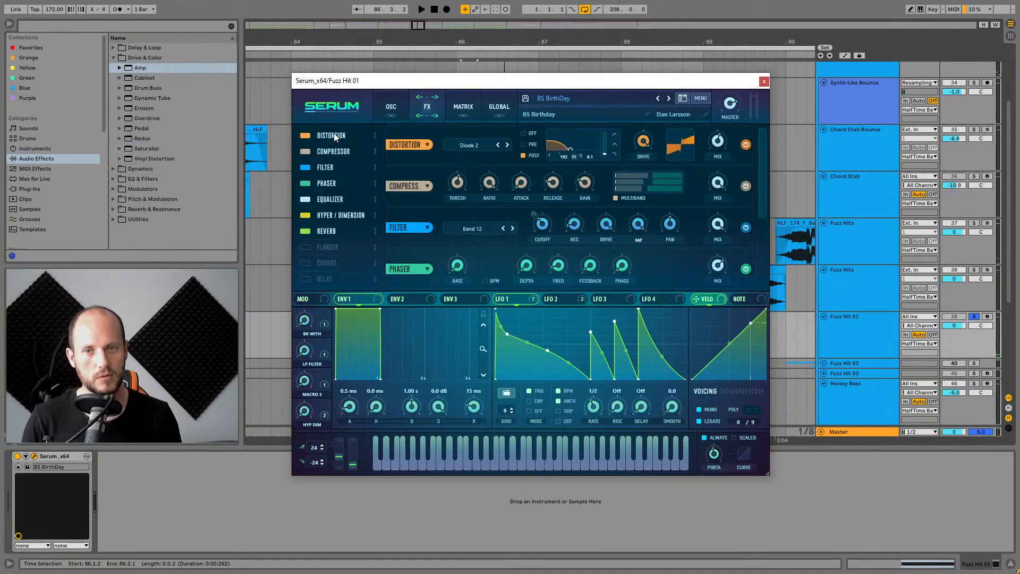
# Toggle Serum's Distortion effect off and back on while auditioning the Fuzz Hit 01 patch.
pyautogui.click(304, 135)
pyautogui.press('space')
# Jump to Serum's FX Filter module and toggle it off and back on during playback.
pyautogui.press('space')
pyautogui.click(304, 136)
pyautogui.press('space')
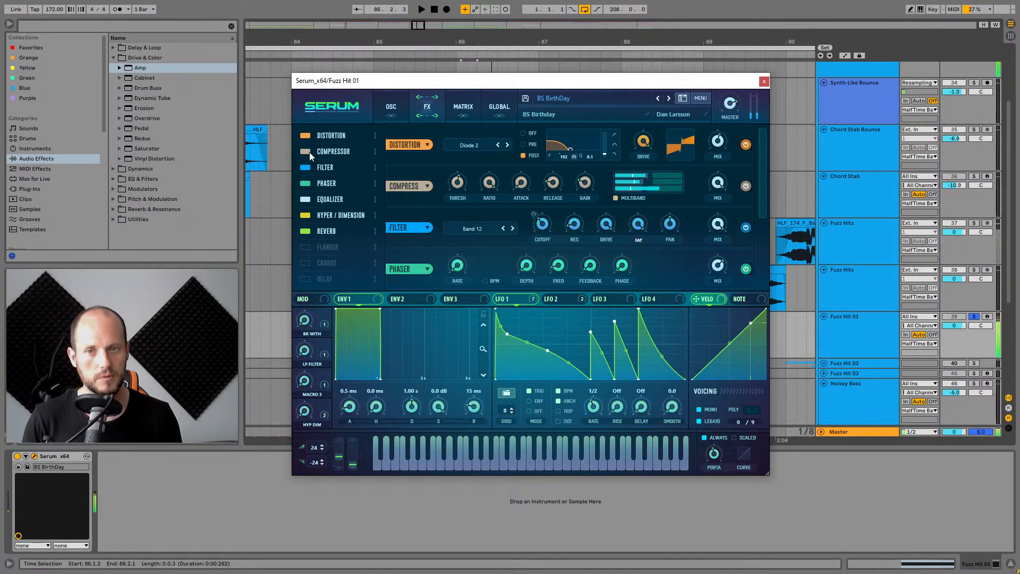
pyautogui.click(319, 167)
pyautogui.press('space')
pyautogui.press('space')
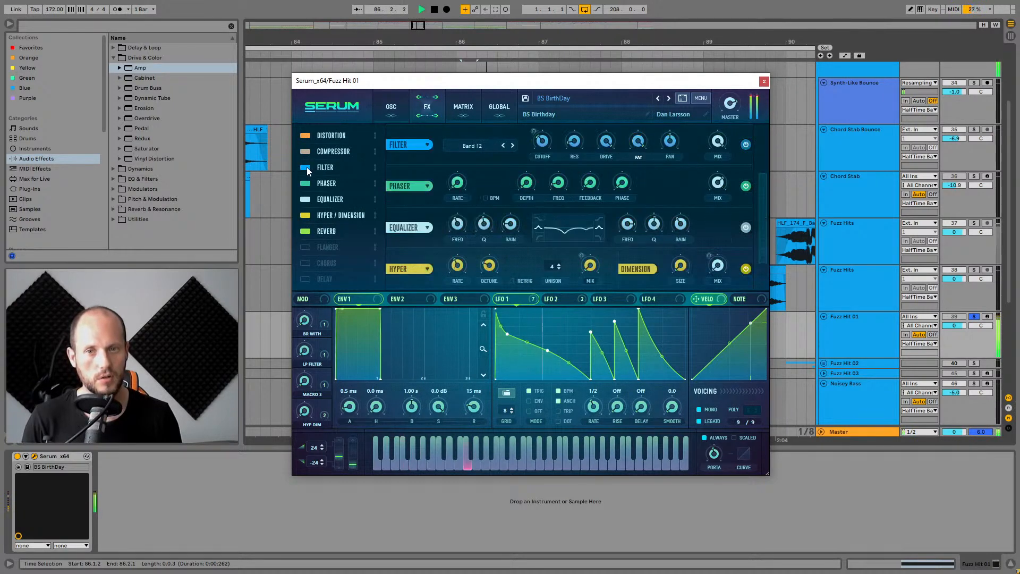
pyautogui.click(307, 167)
pyautogui.press('space')
pyautogui.press('space')
pyautogui.click(306, 168)
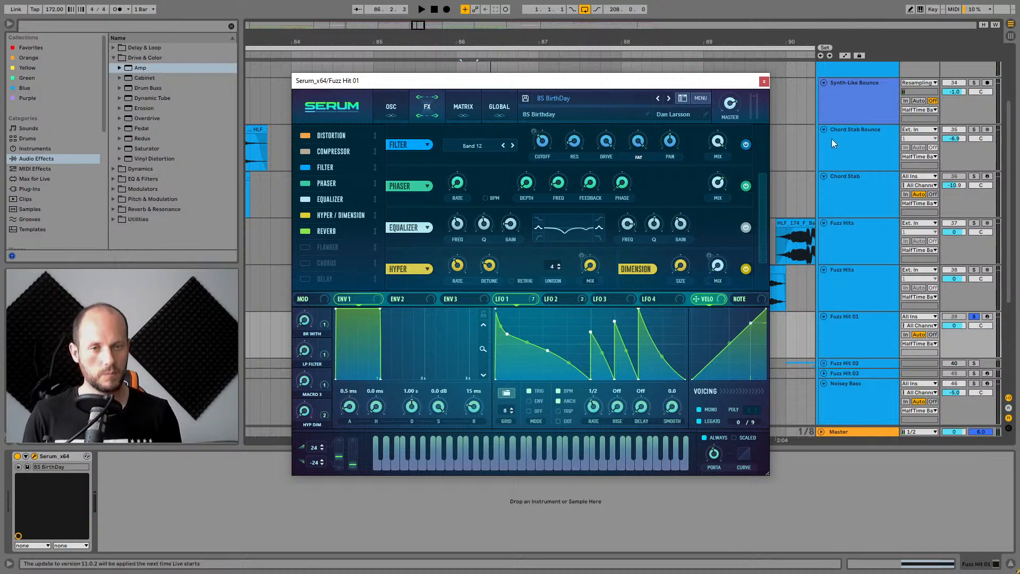
pyautogui.press('space')
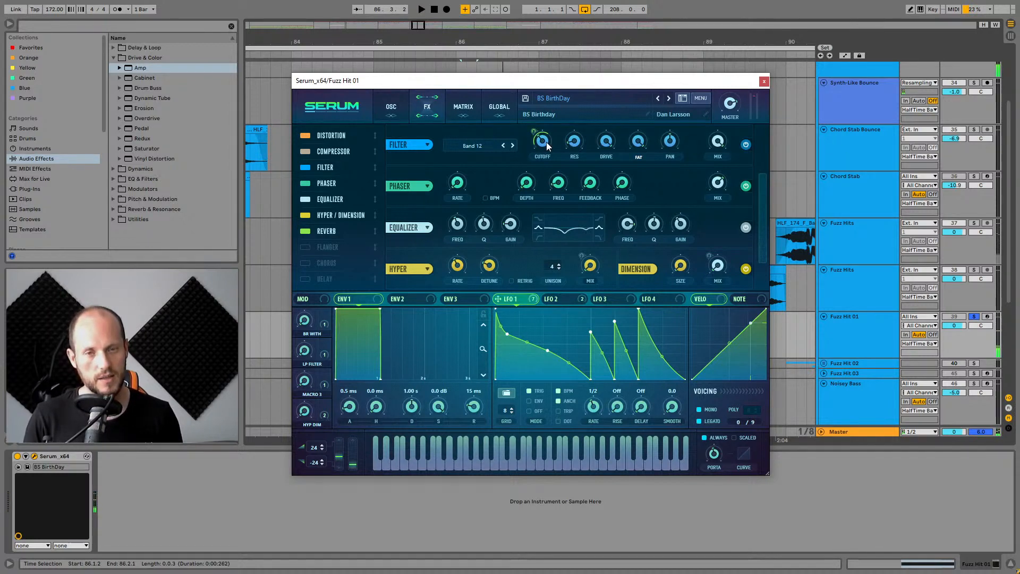
# Switch the power of the FX Filter and Equalizer modules while auditioning the patch.
pyautogui.click(747, 144)
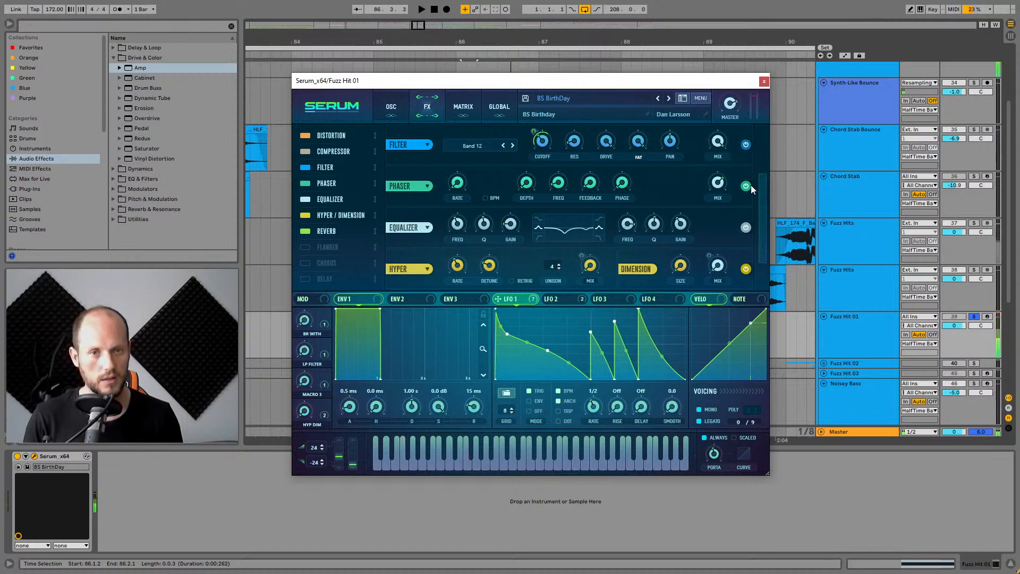
pyautogui.scroll(-1, 754, 196)
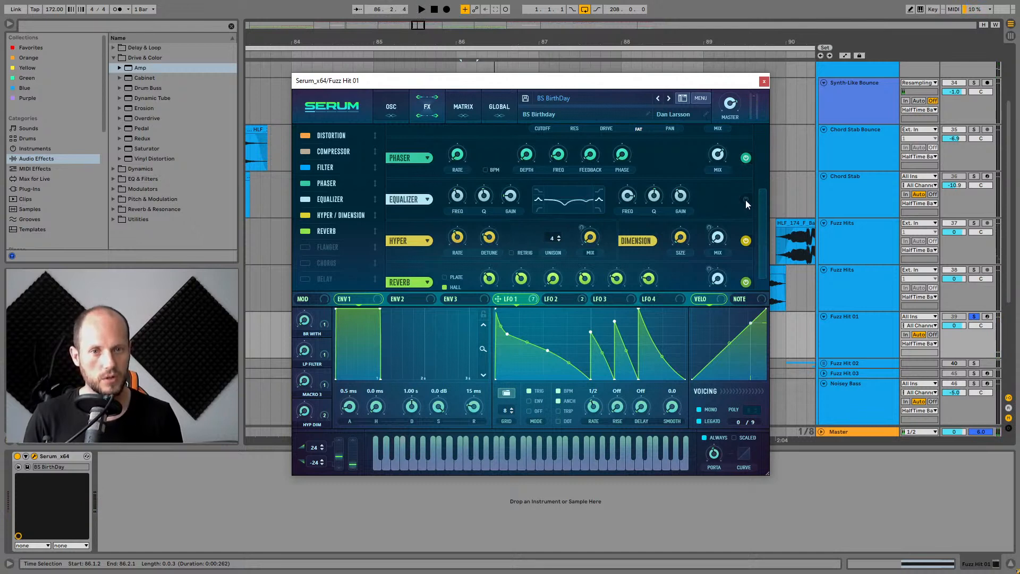
pyautogui.click(746, 199)
pyautogui.press('space')
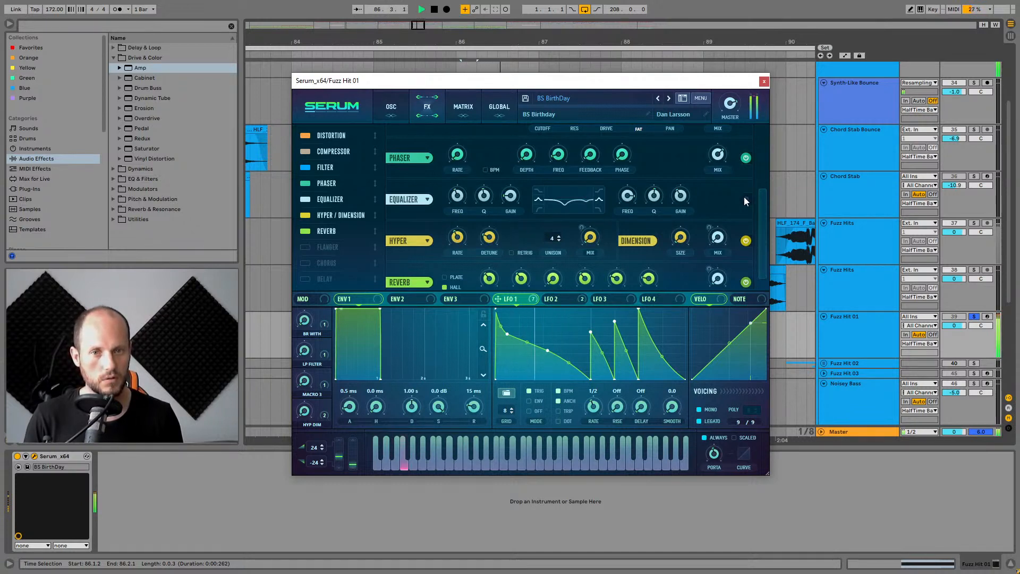
# Switch the power of the Hyper and Reverb modules and audition the patch again.
pyautogui.click(745, 241)
pyautogui.scroll(-1, 749, 241)
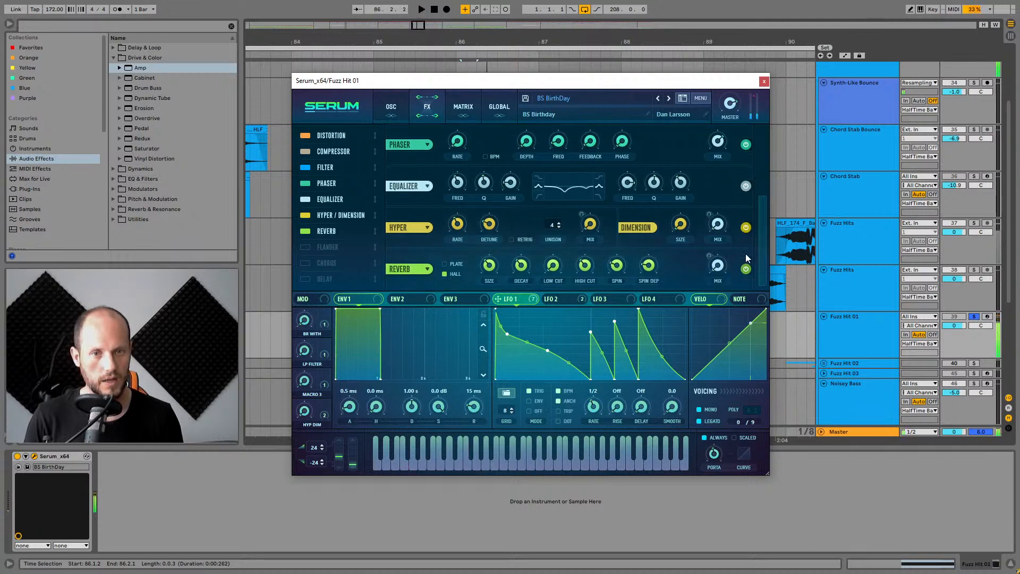
pyautogui.click(746, 269)
pyautogui.press('space')
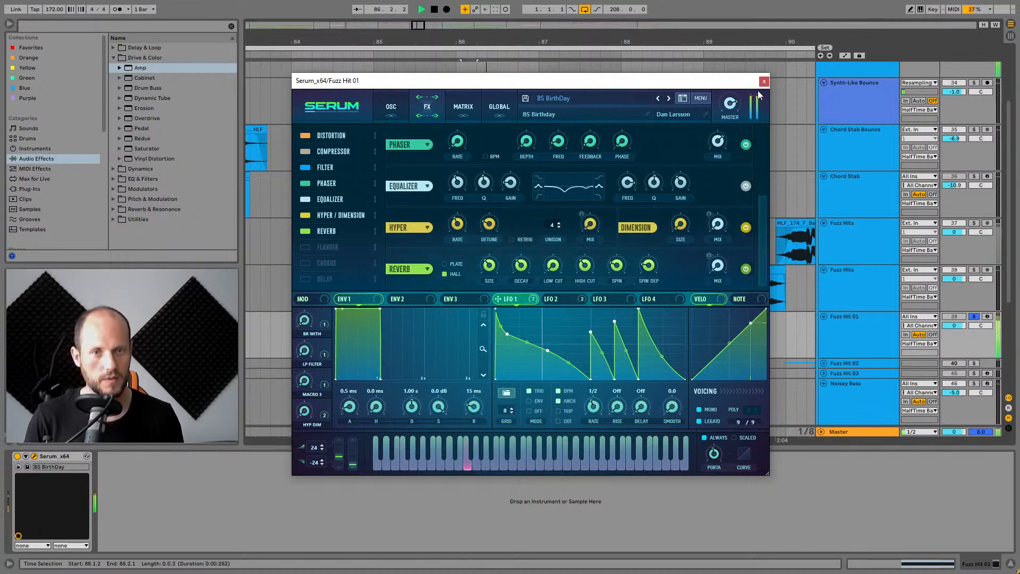
# Close the Serum window and select the Fuzz Hits track to show its device chain.
pyautogui.click(763, 81)
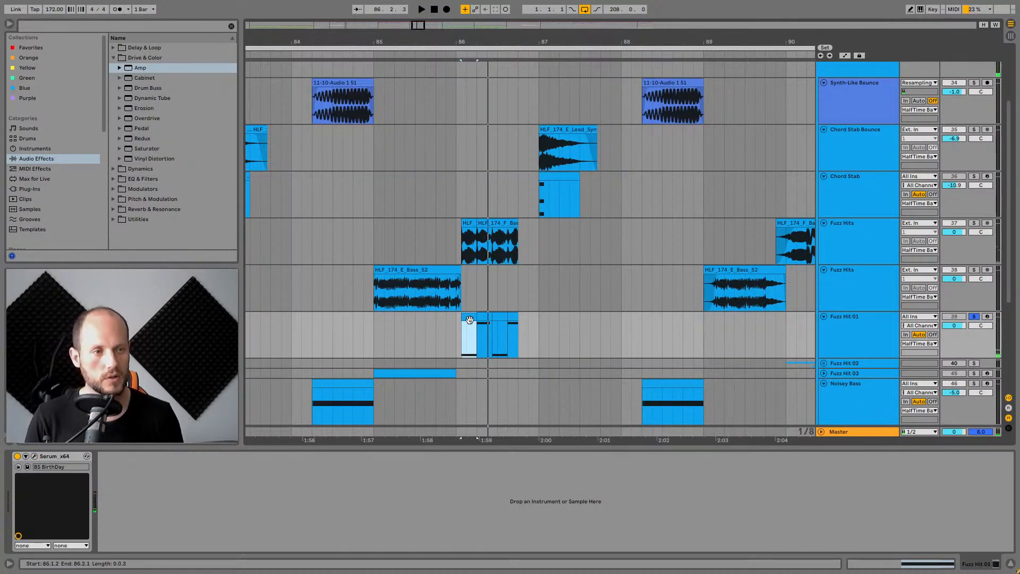
pyautogui.click(493, 237)
pyautogui.click(845, 240)
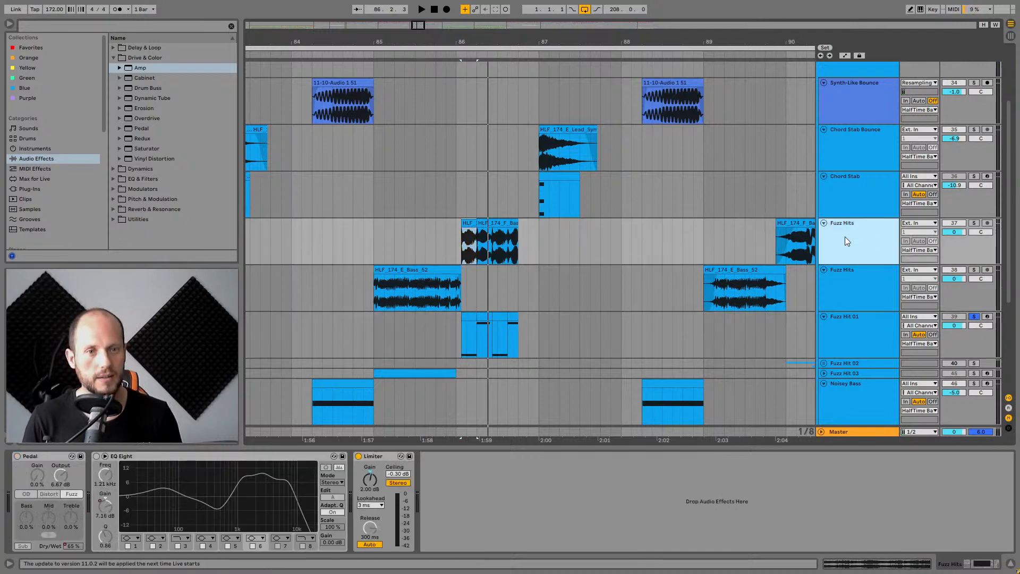
pyautogui.press('Up')
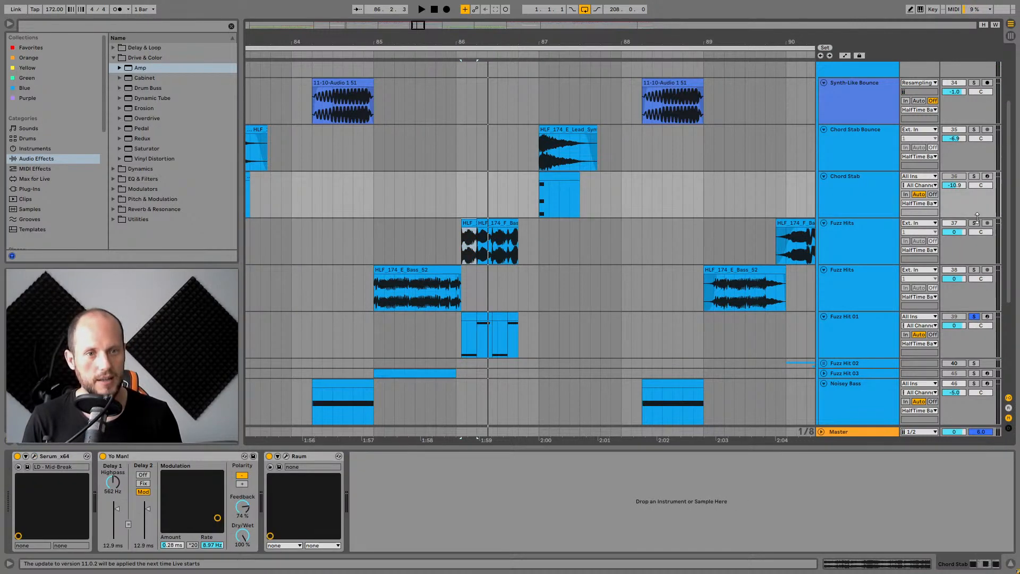
pyautogui.click(876, 230)
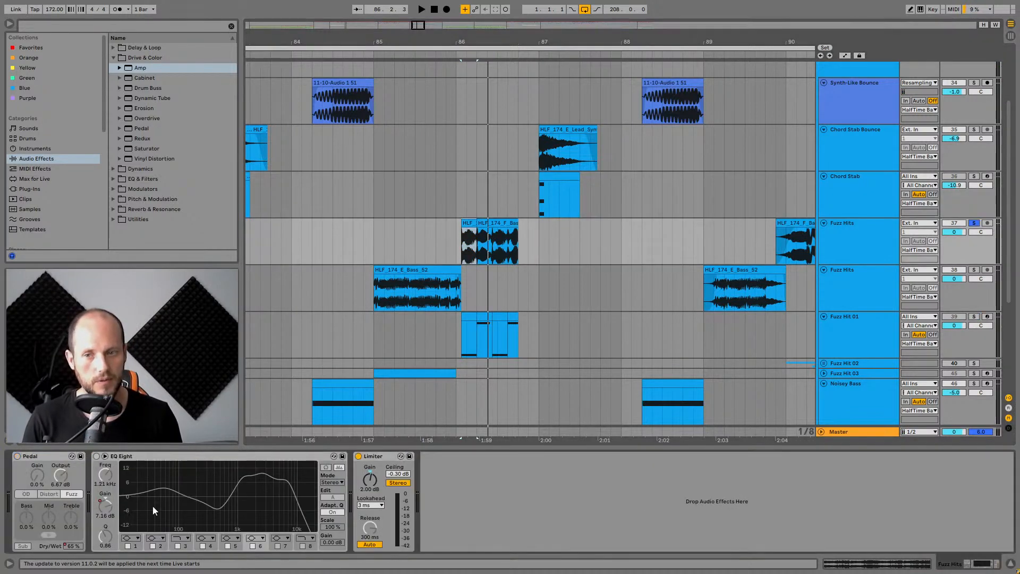
# Toggle the Pedal device on the Fuzz Hits track and audition the clip.
pyautogui.click(17, 456)
pyautogui.press('space')
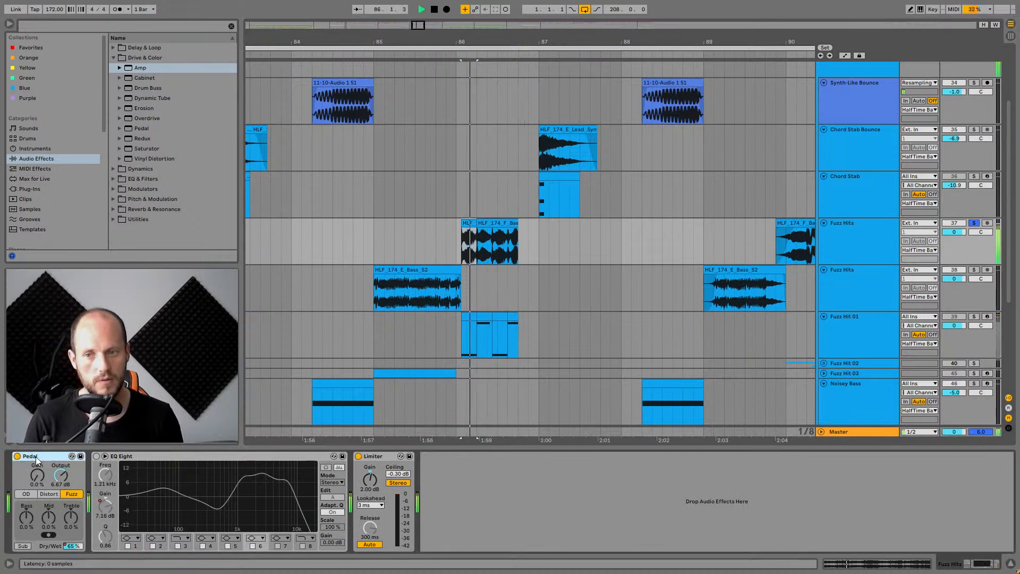
pyautogui.press('space')
pyautogui.click(177, 456)
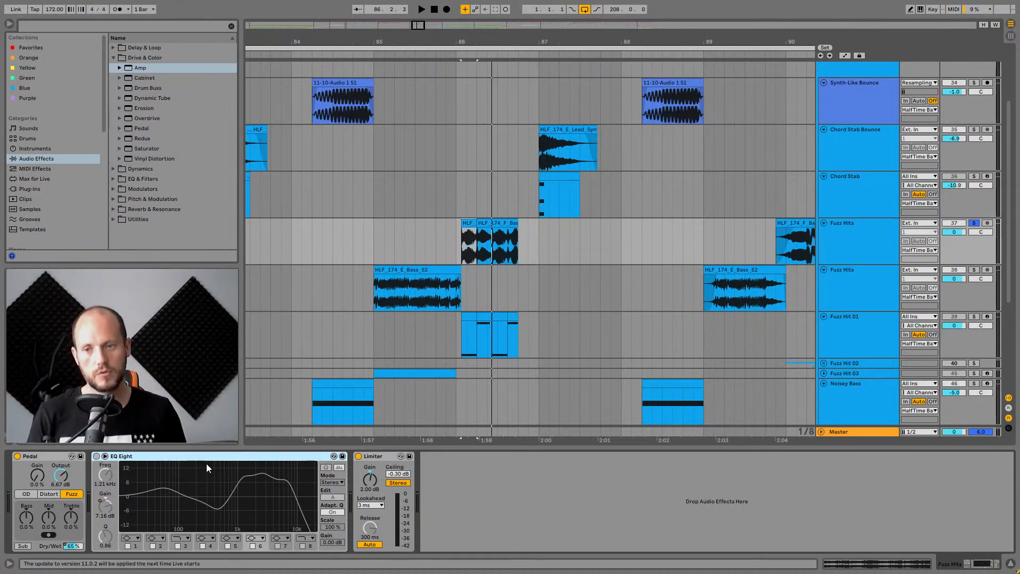
# Expand EQ Eight's band display and inspect bands 4, 6 and 7 during playback.
pyautogui.click(97, 456)
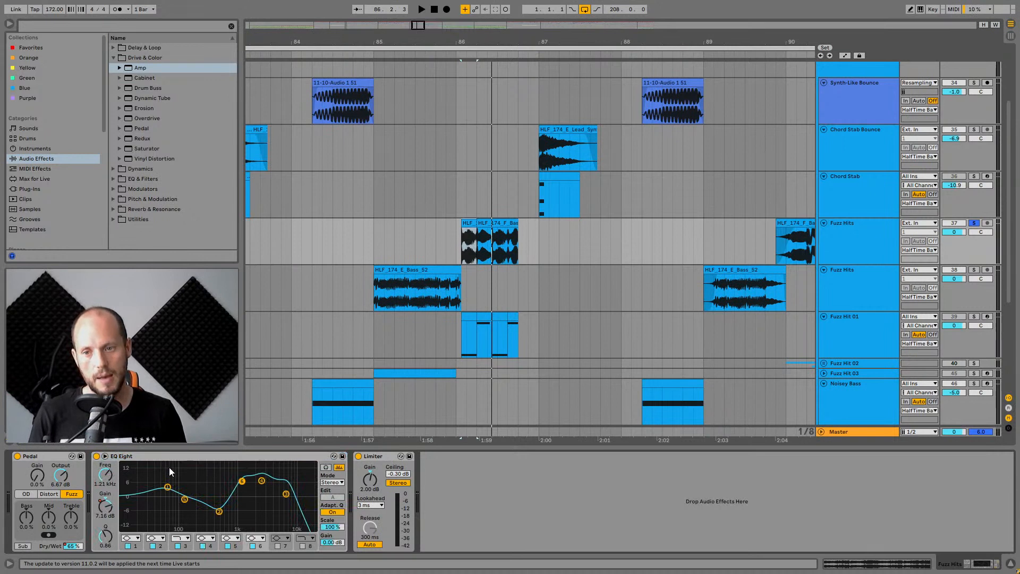
pyautogui.click(218, 512)
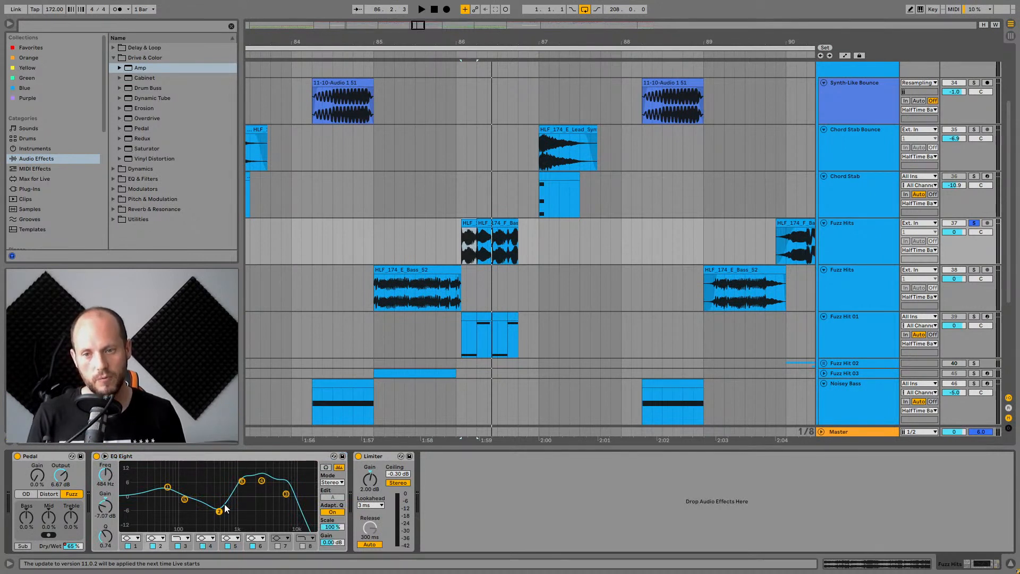
pyautogui.click(261, 481)
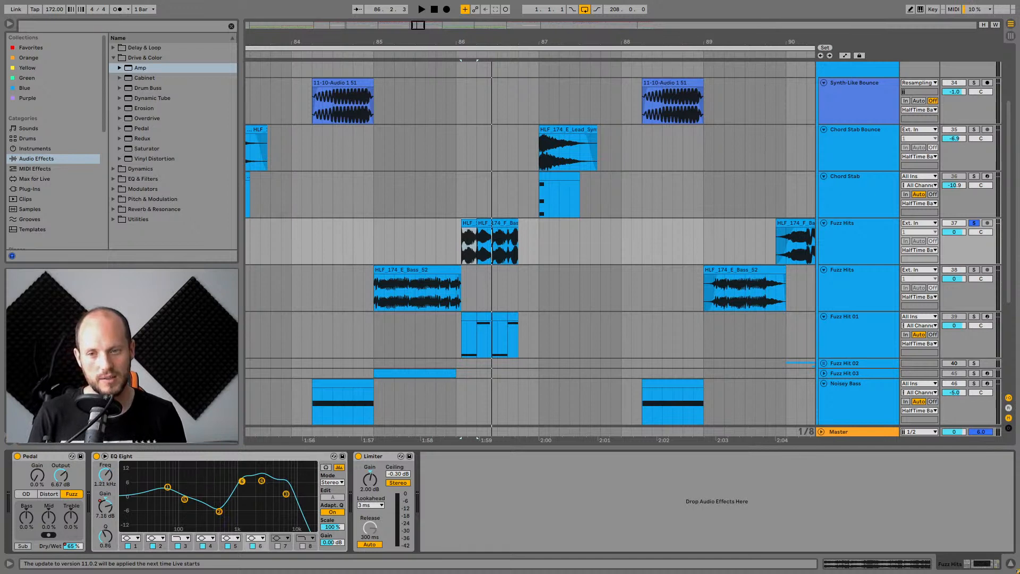
pyautogui.click(262, 481)
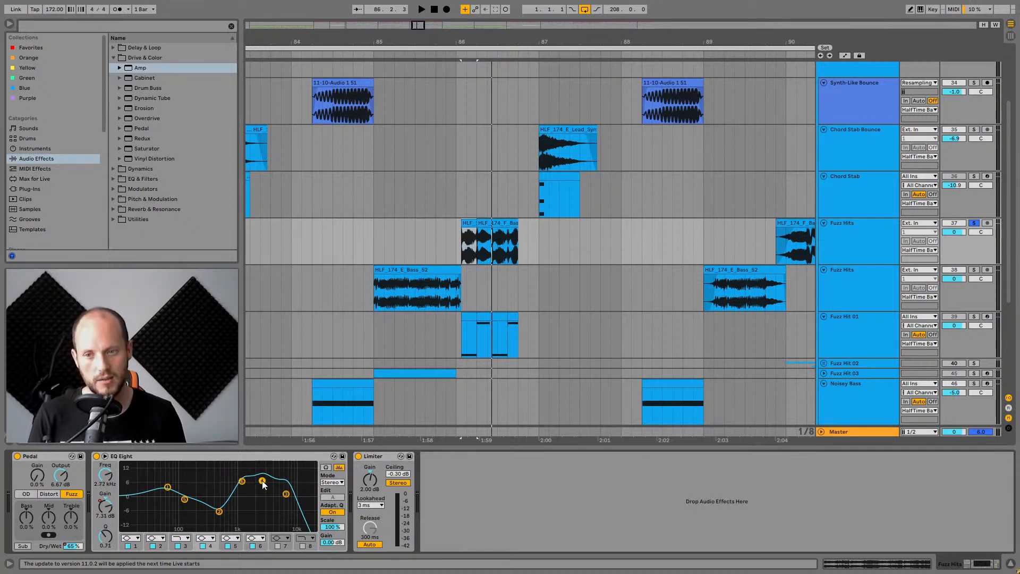
pyautogui.click(286, 495)
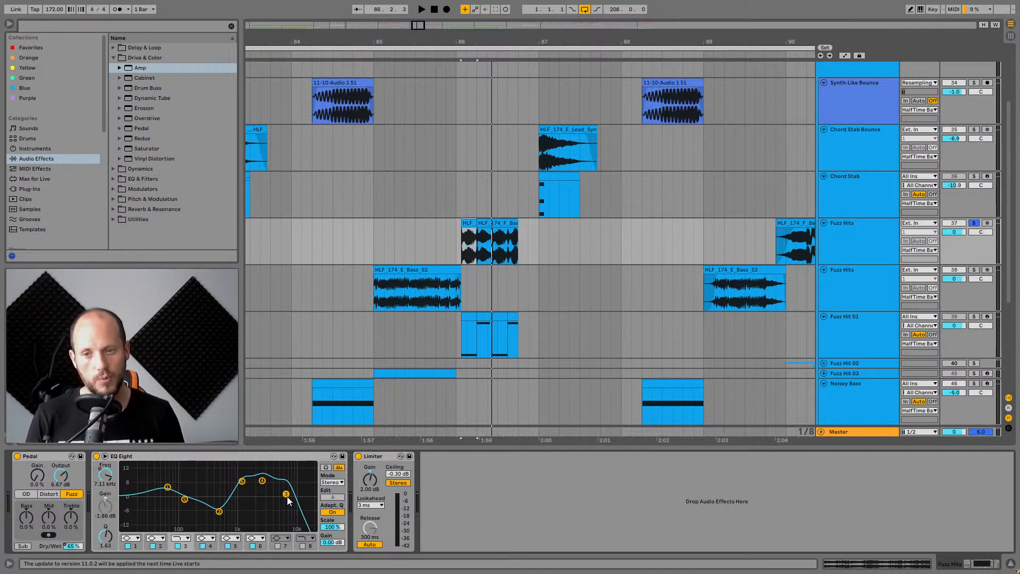
pyautogui.press('space')
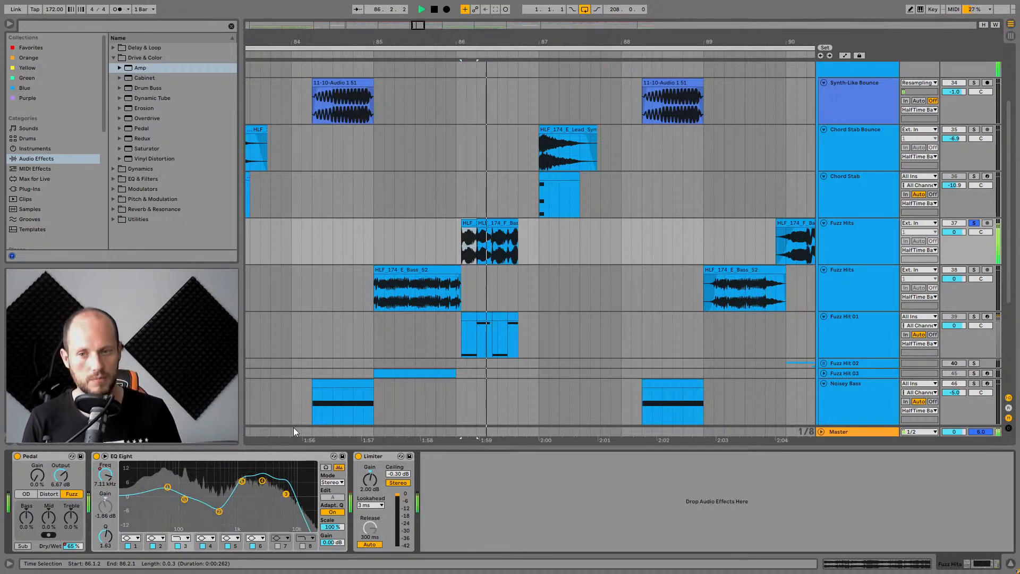
pyautogui.press('space')
# Reset EQ band 5's gain and disable band 4 while auditioning, then undo both changes.
pyautogui.doubleClick(242, 481)
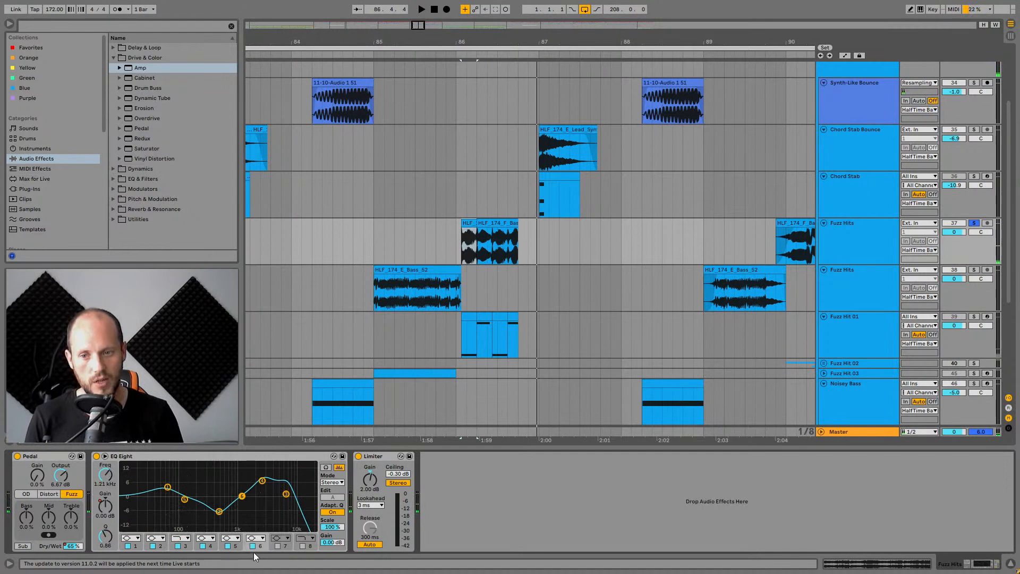
pyautogui.click(264, 480)
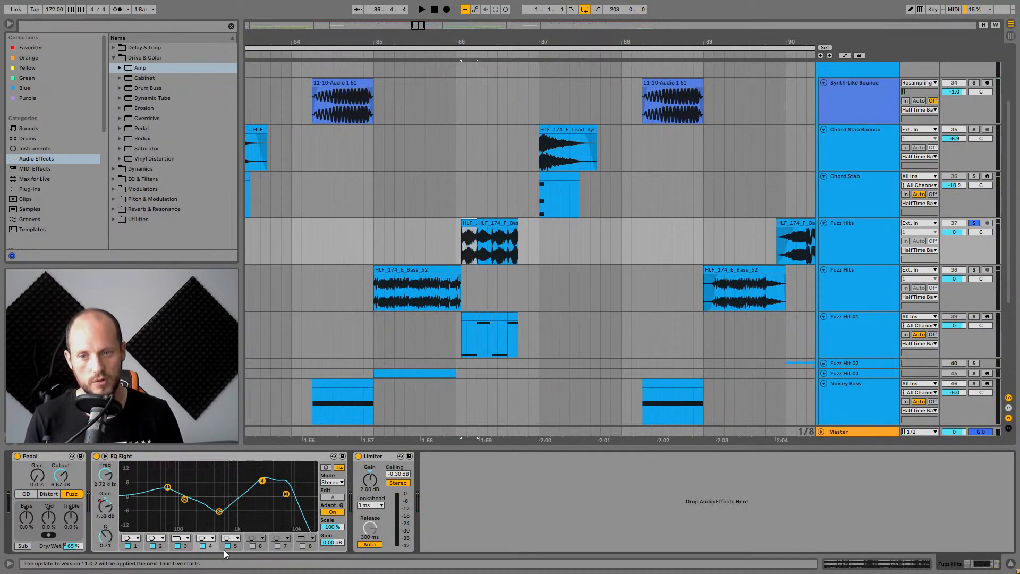
pyautogui.click(203, 545)
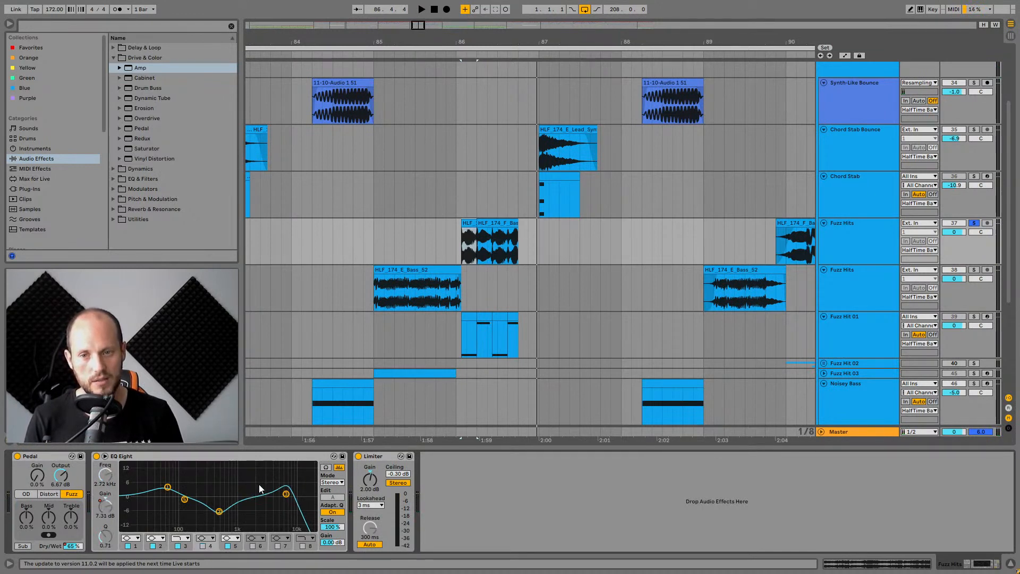
pyautogui.press('space')
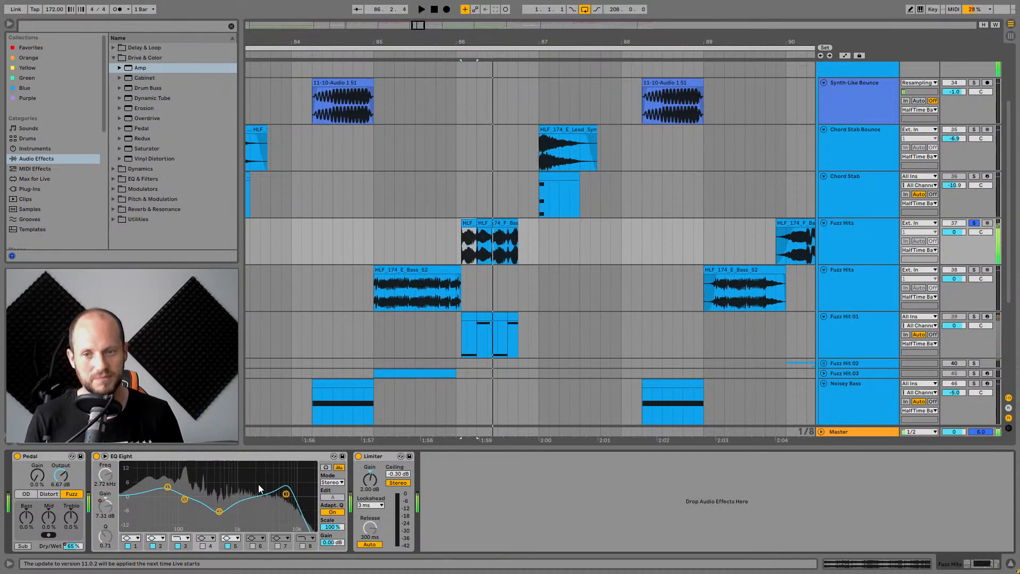
pyautogui.press('space')
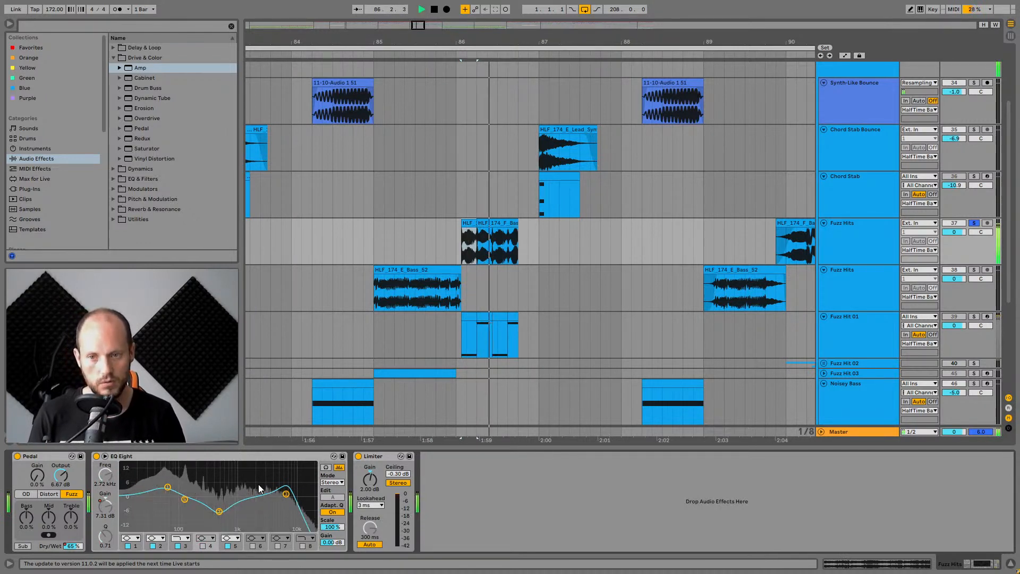
pyautogui.press('space')
pyautogui.hotkey('ctrl', 'z')
pyautogui.hotkey('ctrl', 'z')
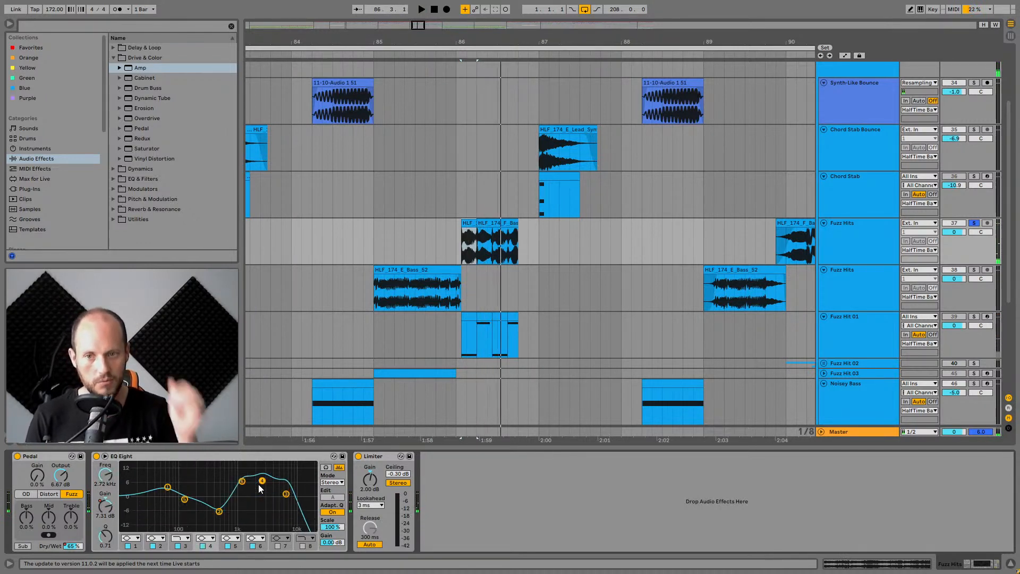
# Toggle EQ Eight bands 5 and 6 off and back on while auditioning the Fuzz Hits clip.
pyautogui.press('space')
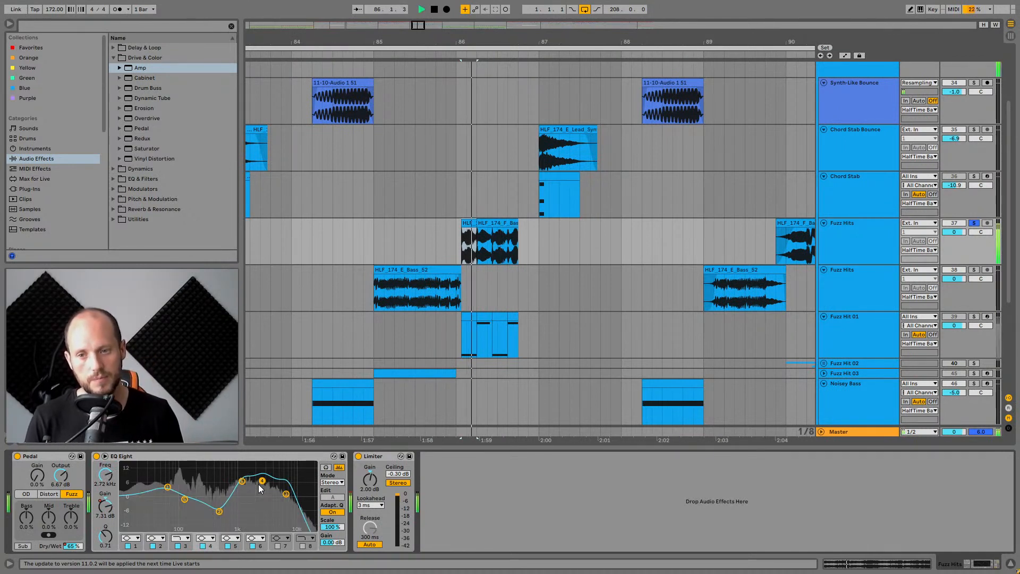
pyautogui.click(228, 546)
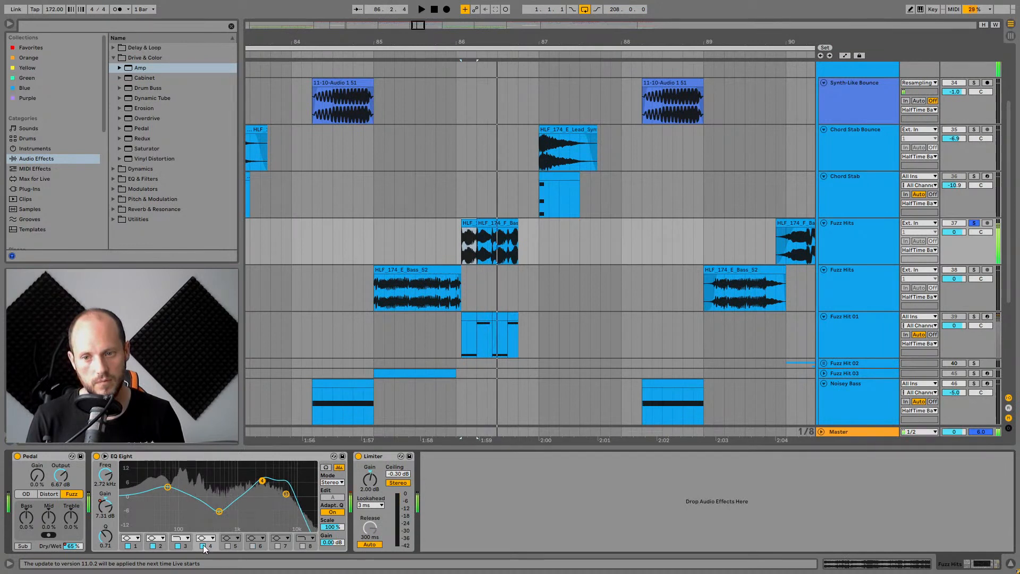
pyautogui.click(228, 545)
pyautogui.click(253, 546)
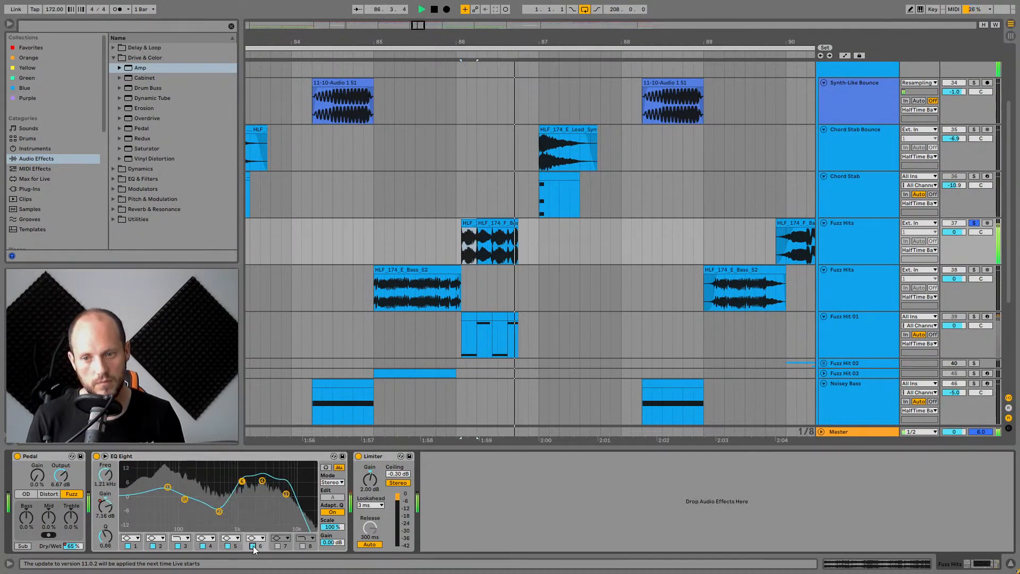
pyautogui.press('space')
pyautogui.press('space')
pyautogui.press('space')
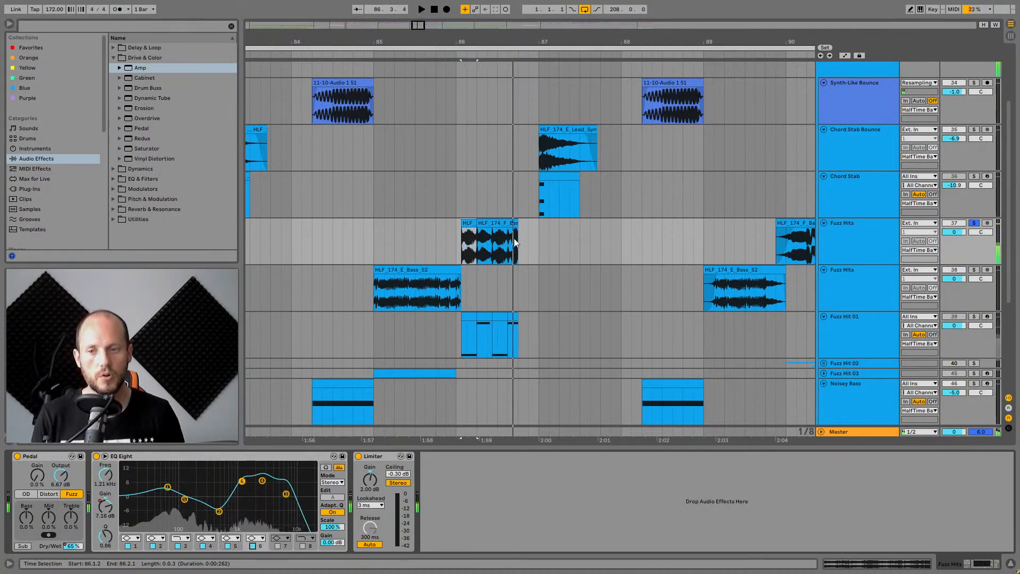
# Select and play the Fuzz Hits track's HLF_174_F_Bass_40 clip.
pyautogui.moveTo(567, 44); pyautogui.dragTo(517, 32)
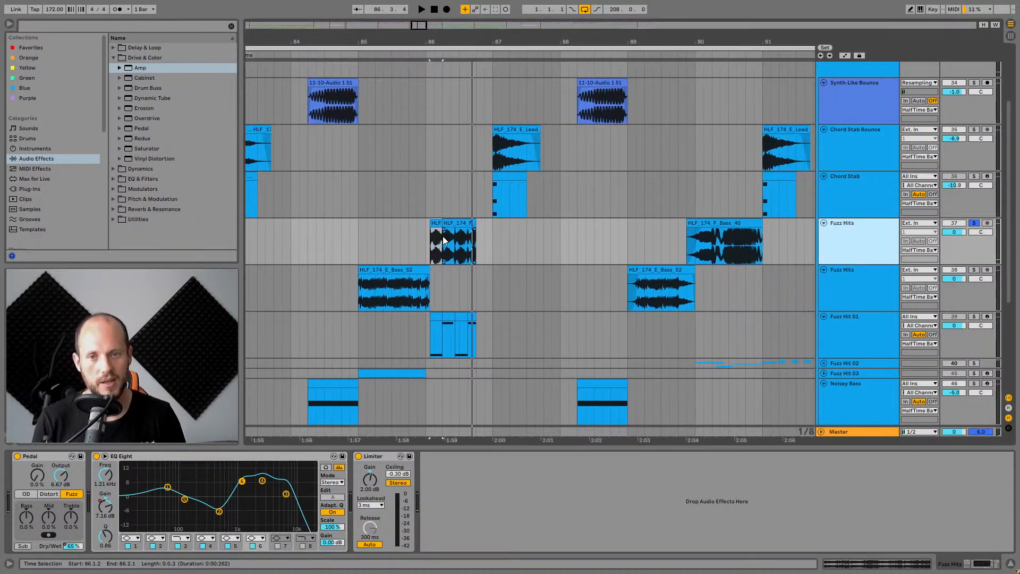
pyautogui.click(438, 223)
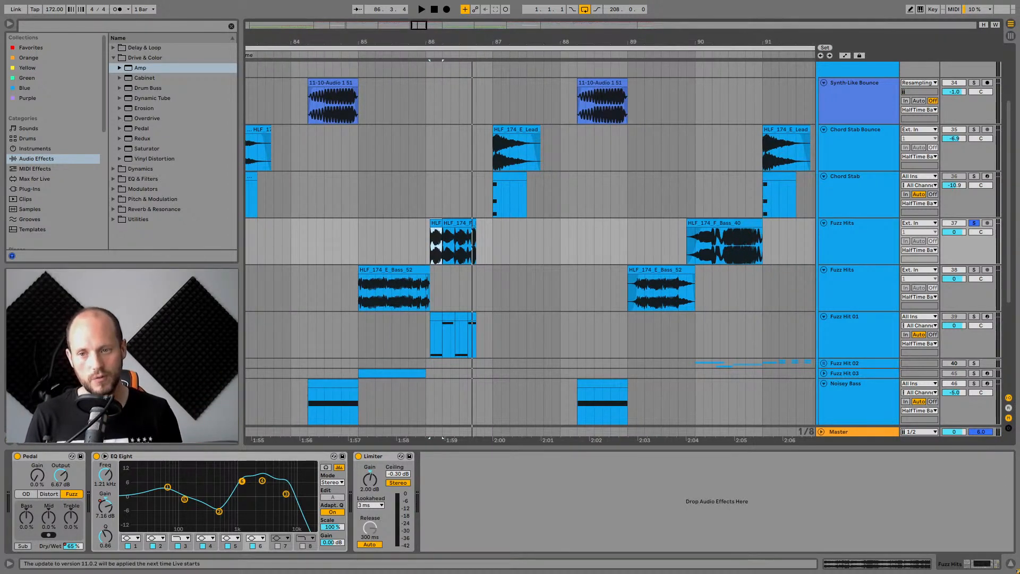
pyautogui.click(190, 456)
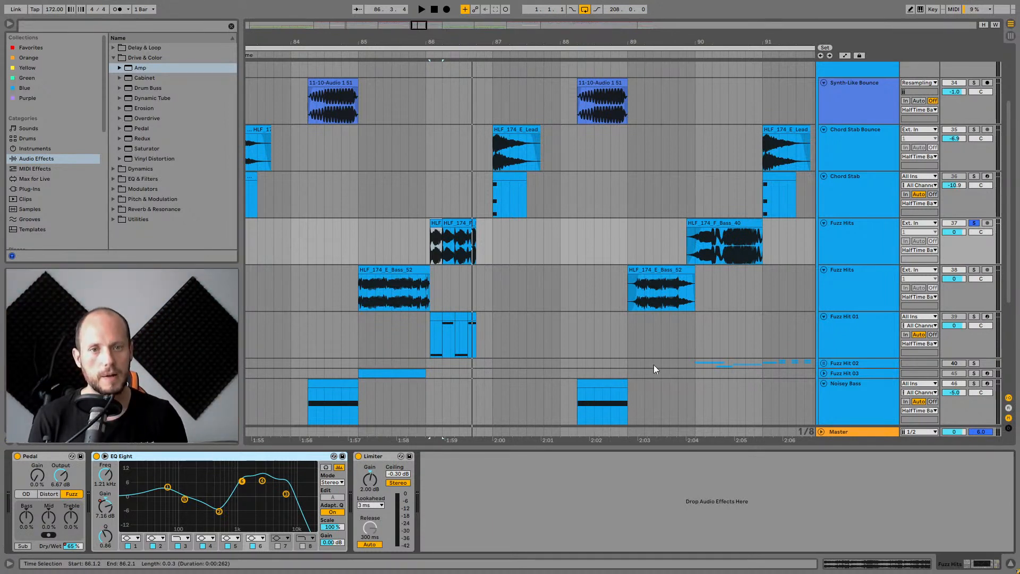
pyautogui.click(719, 222)
pyautogui.press('space')
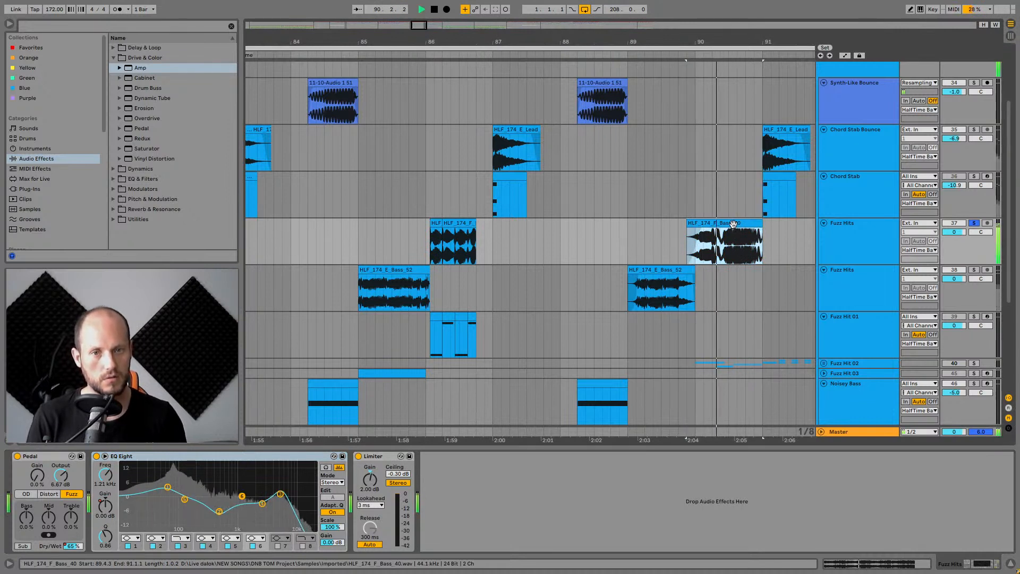
# Solo the second Fuzz Hits track and audition its HLF_174_E_Bass_52 clips.
pyautogui.click(665, 269)
pyautogui.press('space')
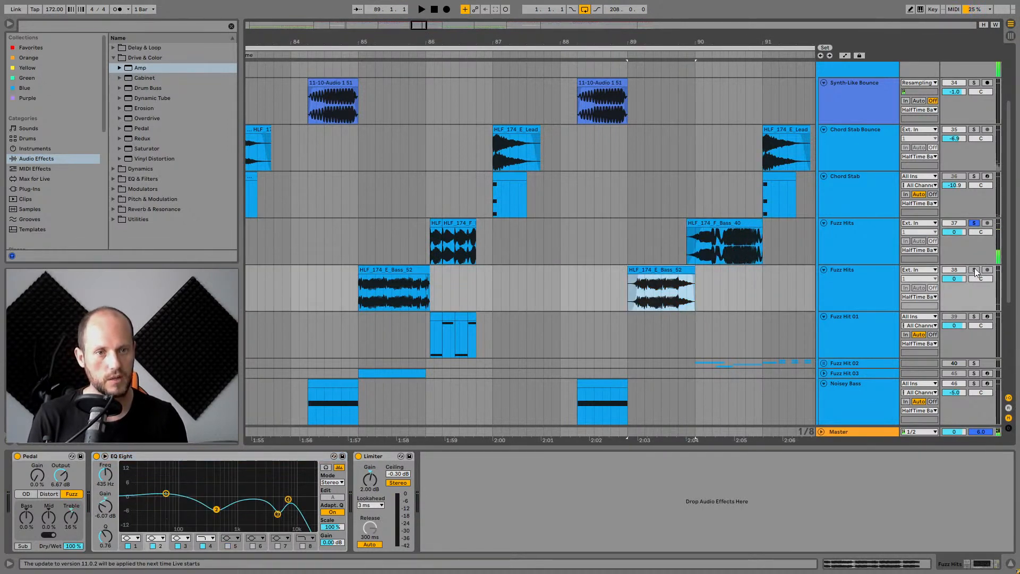
pyautogui.click(975, 269)
pyautogui.click(666, 266)
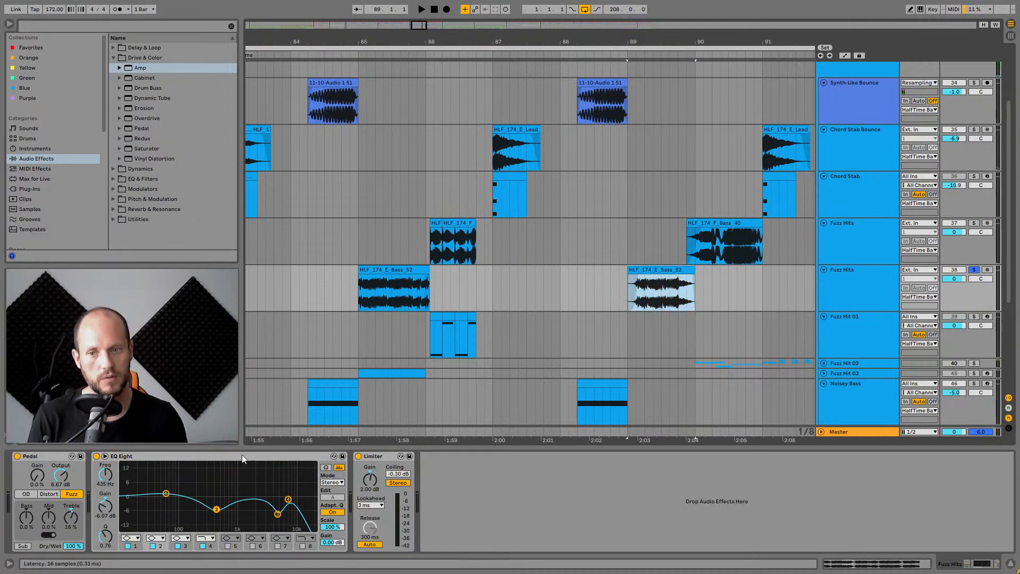
pyautogui.press('space')
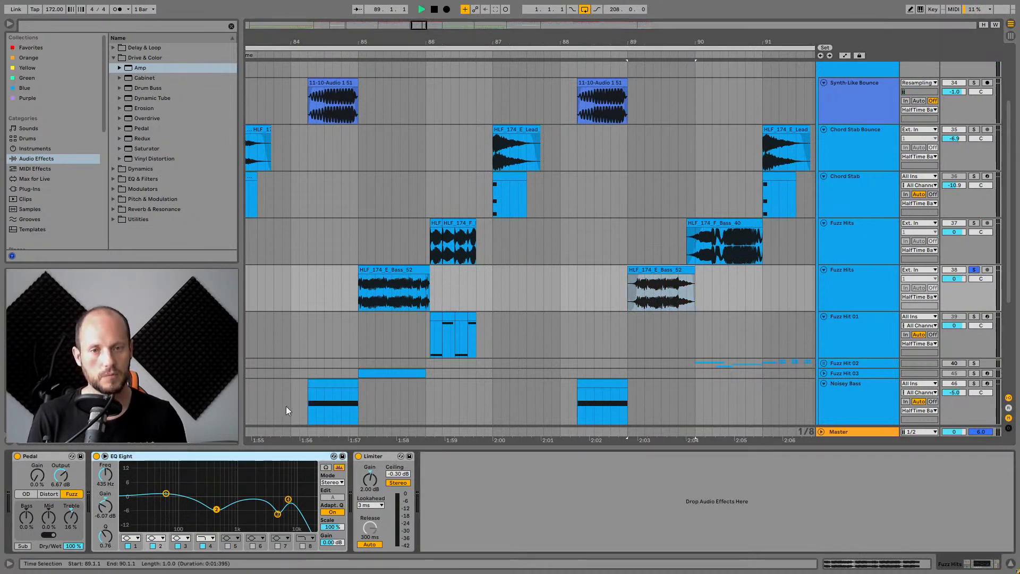
pyautogui.click(377, 270)
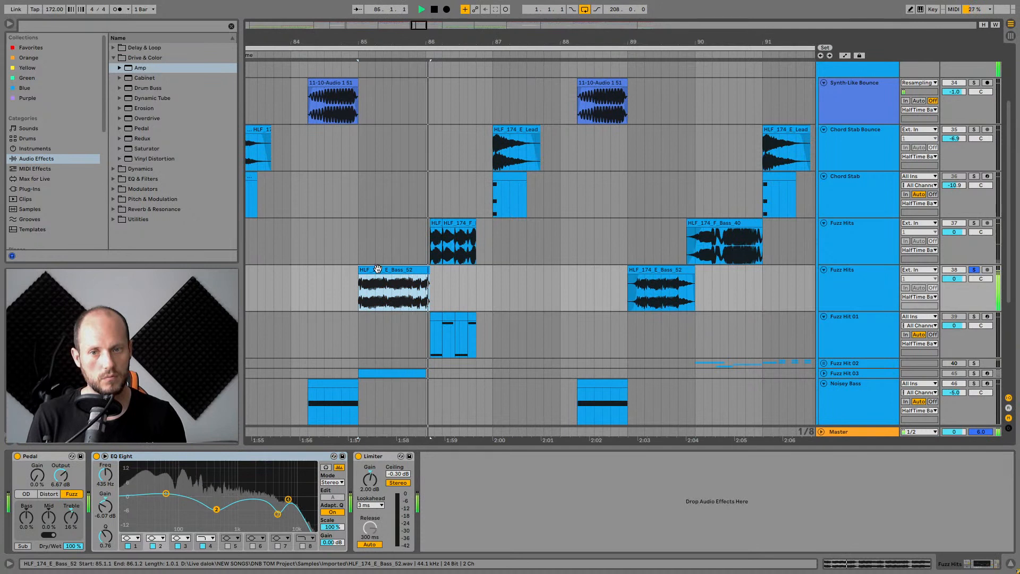
pyautogui.press('space')
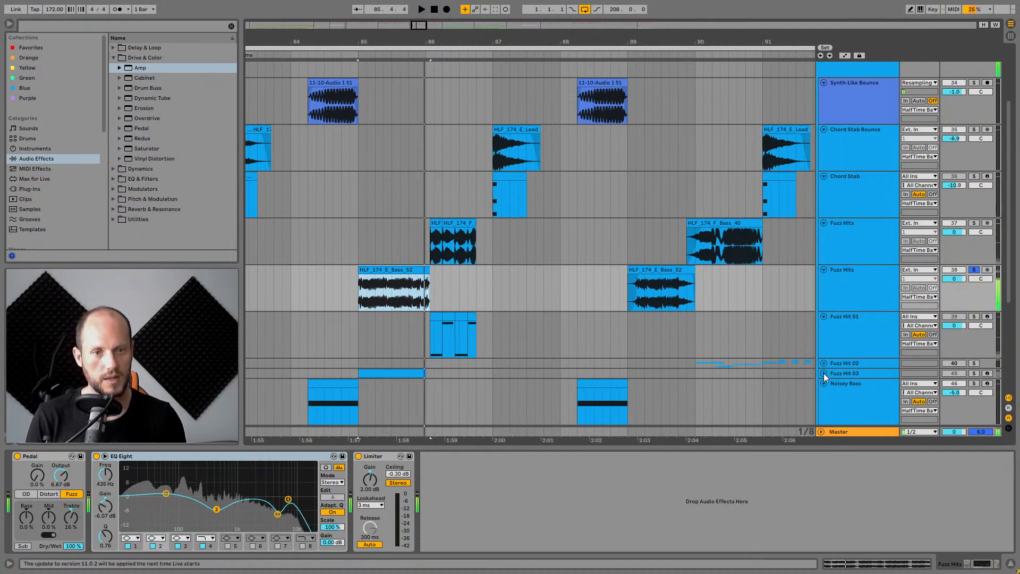
# Expand, select and solo the Fuzz Hit 03 track, then play its clip.
pyautogui.click(823, 373)
pyautogui.click(844, 373)
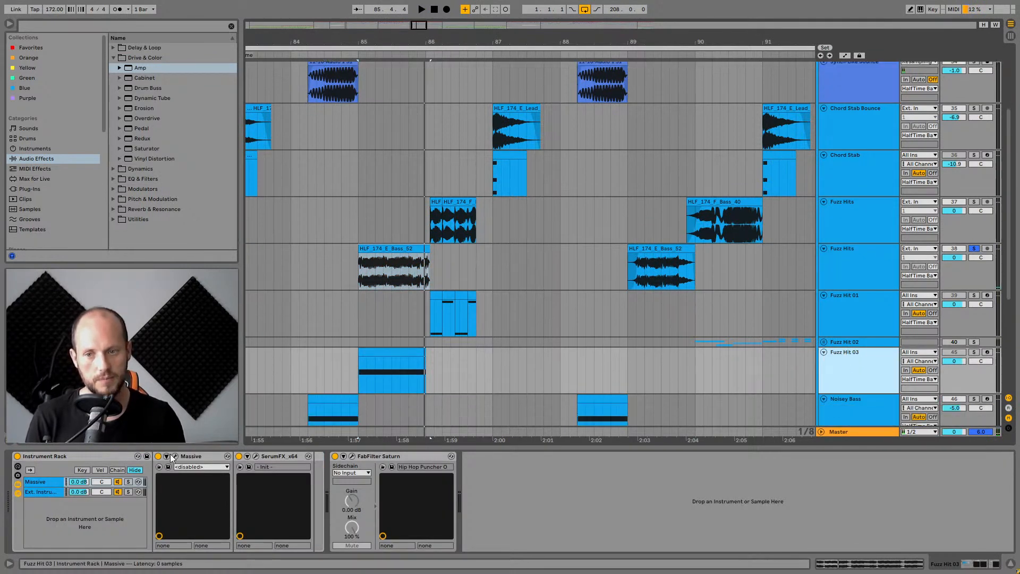
pyautogui.click(975, 354)
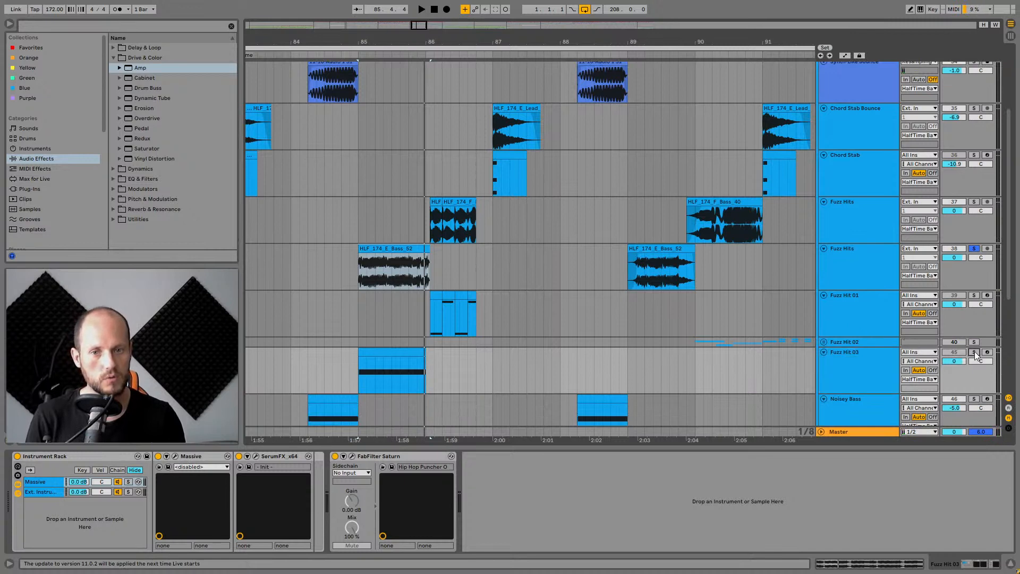
pyautogui.press('space')
pyautogui.click(395, 354)
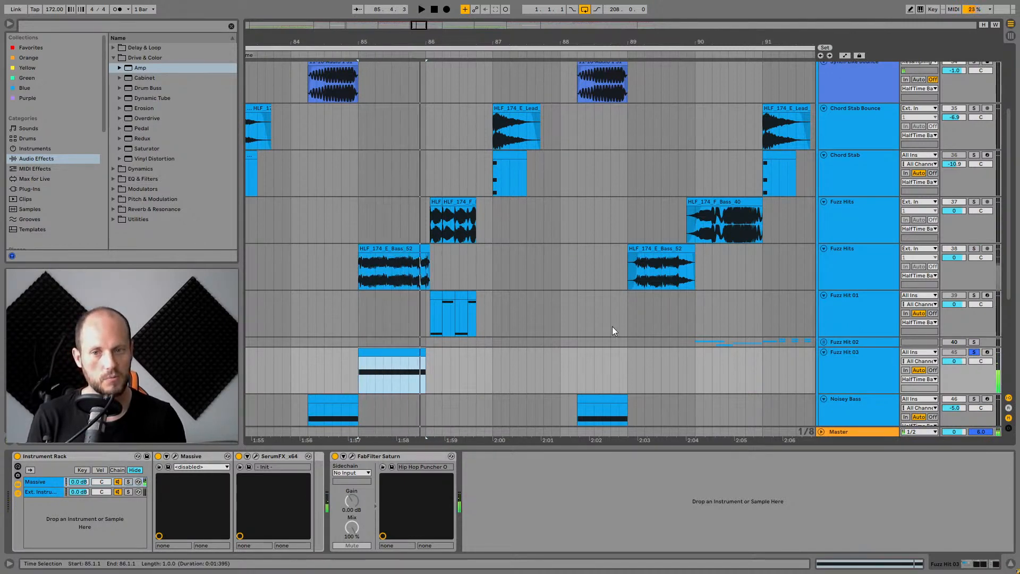
# Switch the solo back to the Fuzz Hits track and replay its first HLF_174_E_Bass_52 clip.
pyautogui.click(839, 262)
pyautogui.click(973, 248)
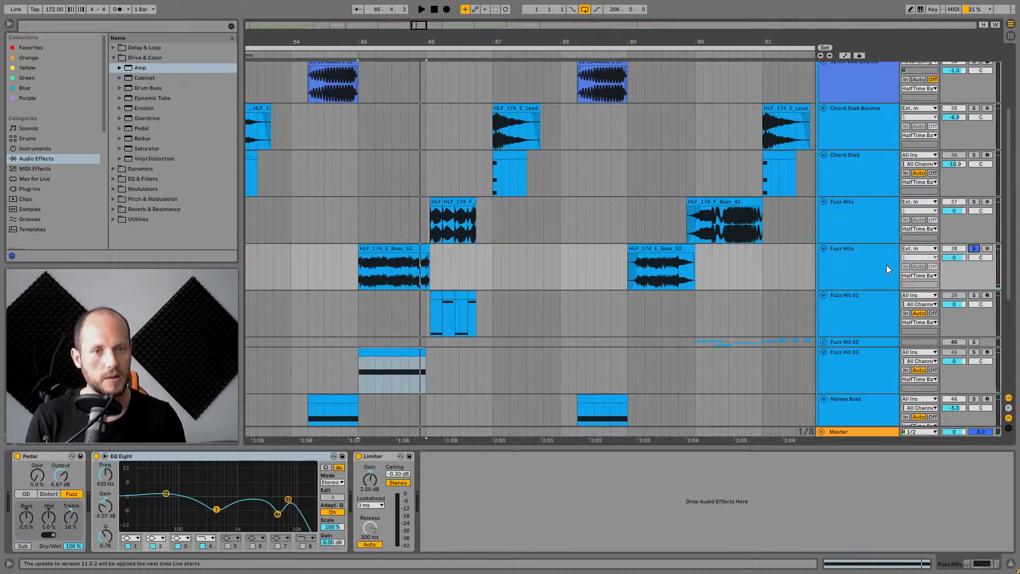
pyautogui.click(373, 248)
pyautogui.press('space')
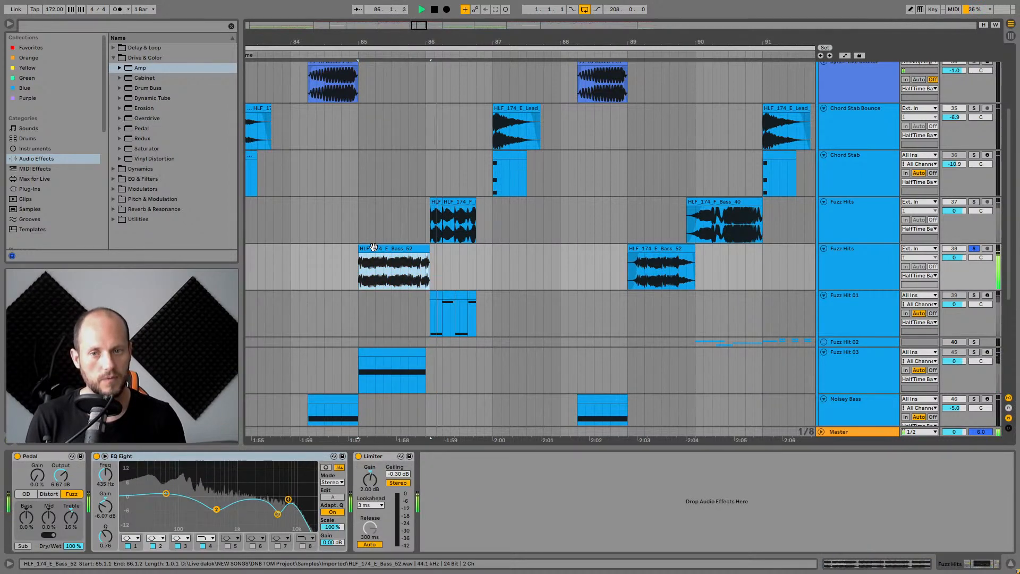
# Collapse the HalfTime Basses group to reveal the remaining arrangement tracks.
pyautogui.moveTo(555, 45); pyautogui.dragTo(409, 47)
pyautogui.scroll(-2, 671, 313)
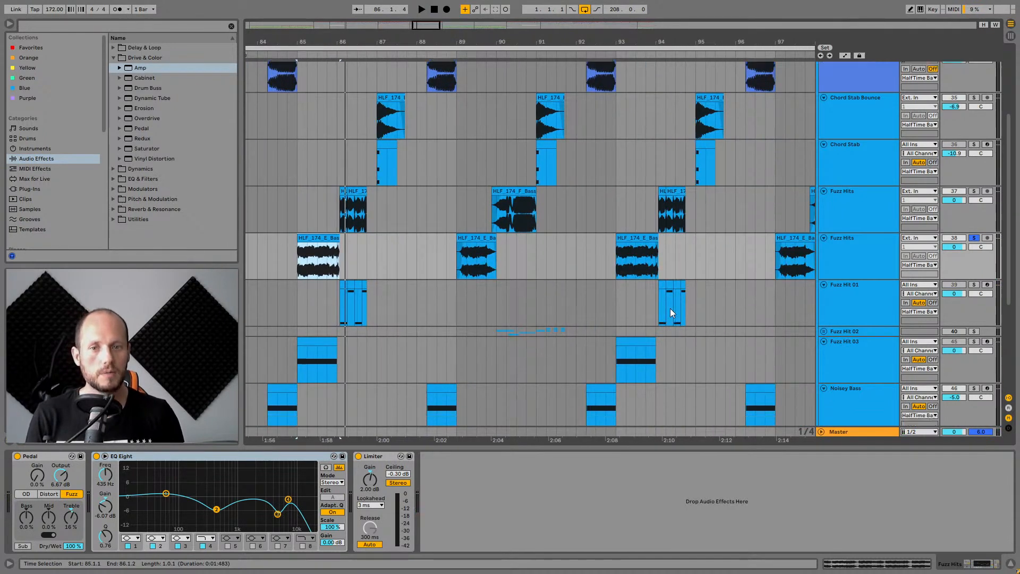
pyautogui.click(880, 312)
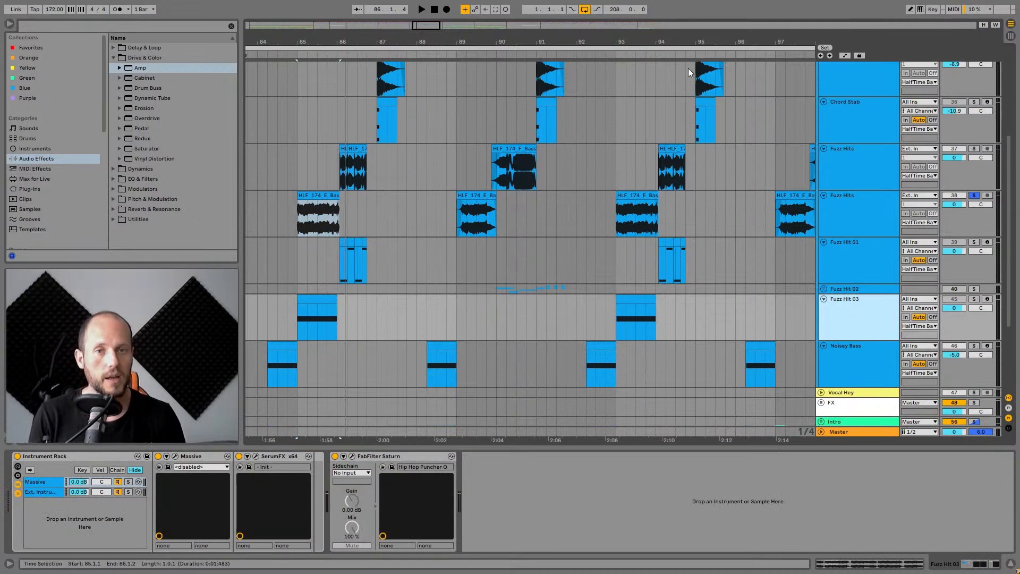
pyautogui.moveTo(689, 44); pyautogui.dragTo(554, 23)
pyautogui.scroll(5, 708, 166)
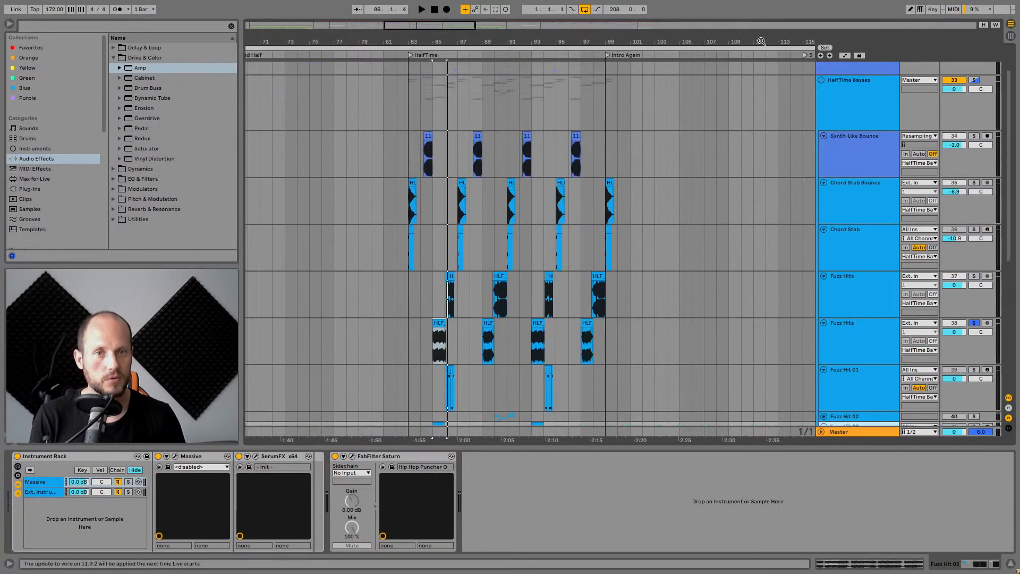
pyautogui.moveTo(760, 41); pyautogui.dragTo(626, 390)
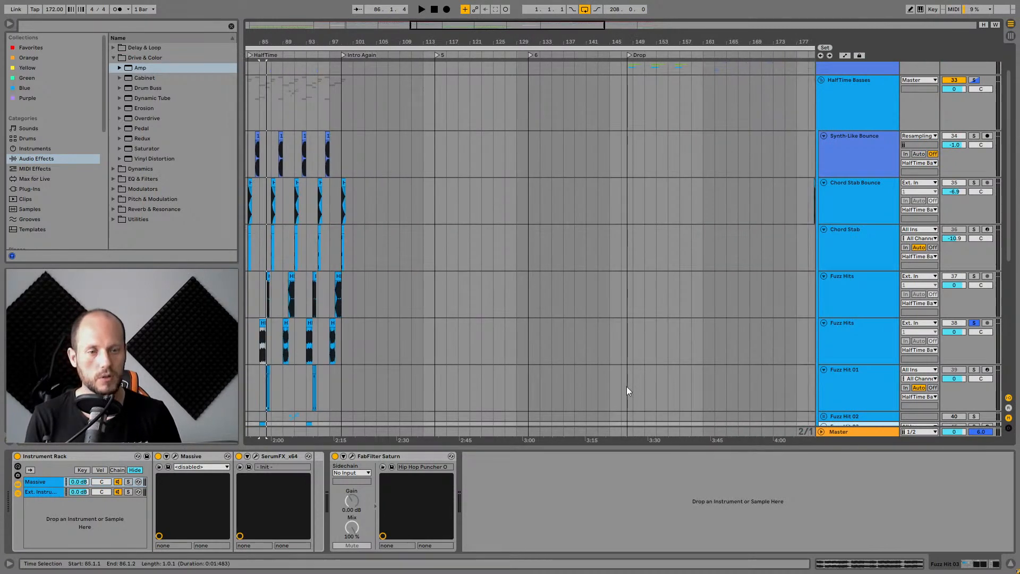
pyautogui.scroll(2, 579, 253)
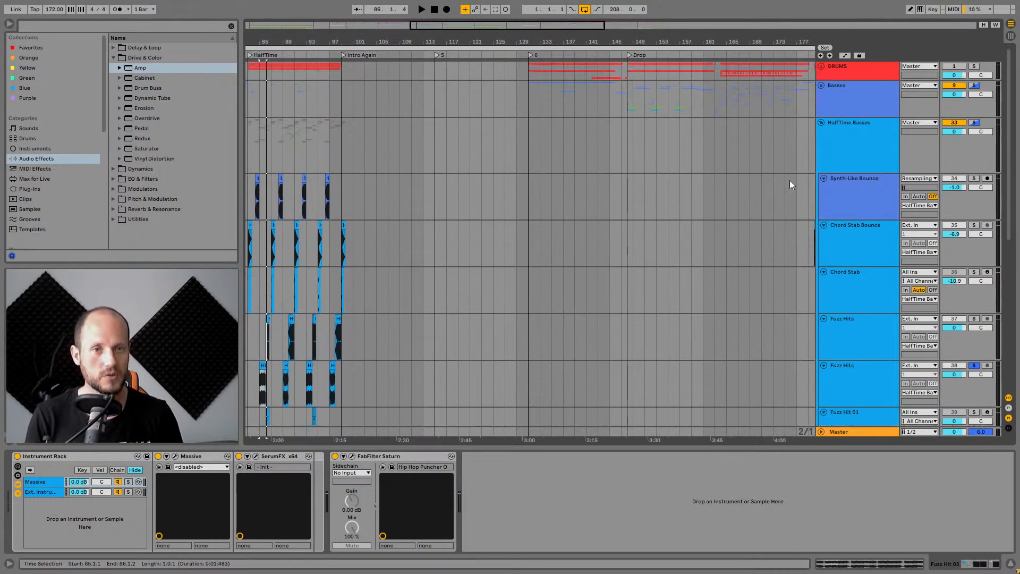
pyautogui.click(822, 123)
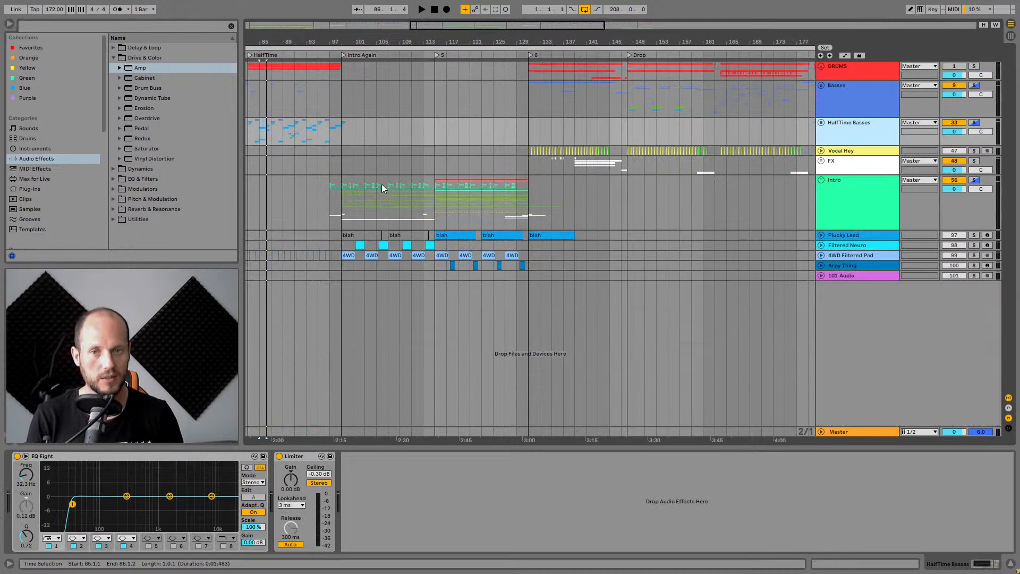
# Solo the Intro group and audition it from the Intro Again section and bar 115.
pyautogui.moveTo(363, 181); pyautogui.dragTo(434, 190)
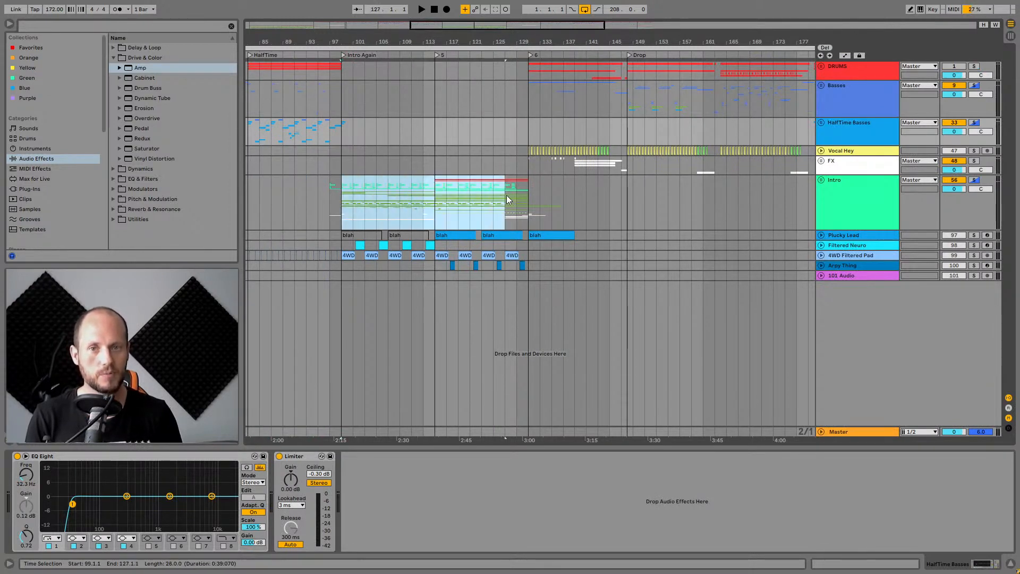
pyautogui.moveTo(524, 195); pyautogui.dragTo(525, 196)
pyautogui.press('space')
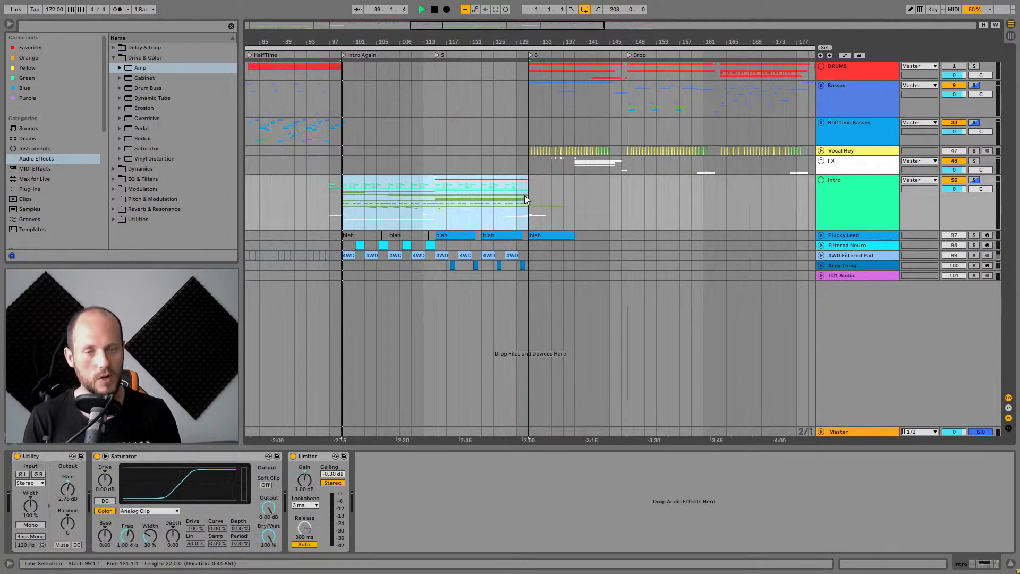
pyautogui.click(973, 179)
pyautogui.click(392, 196)
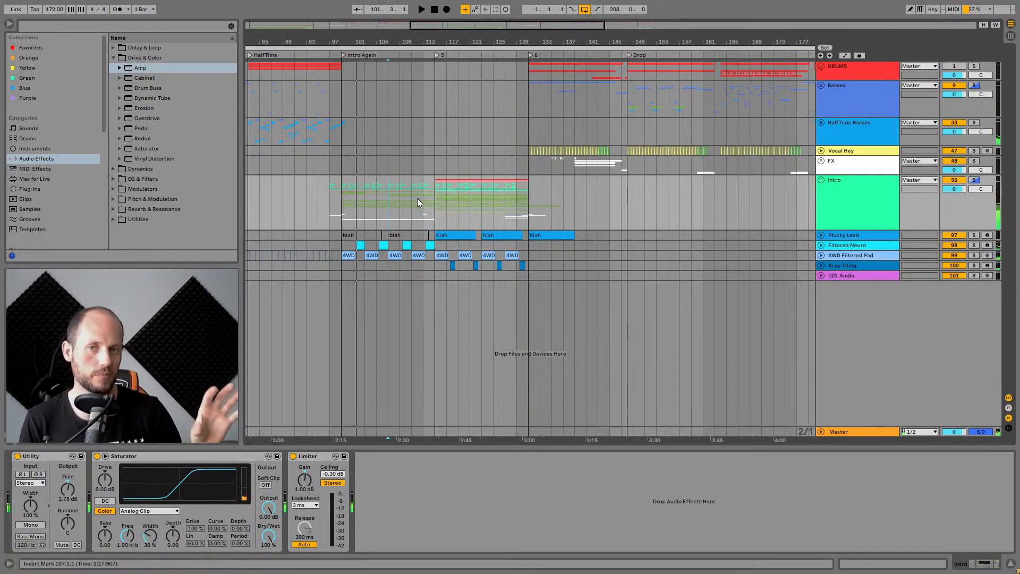
pyautogui.click(433, 200)
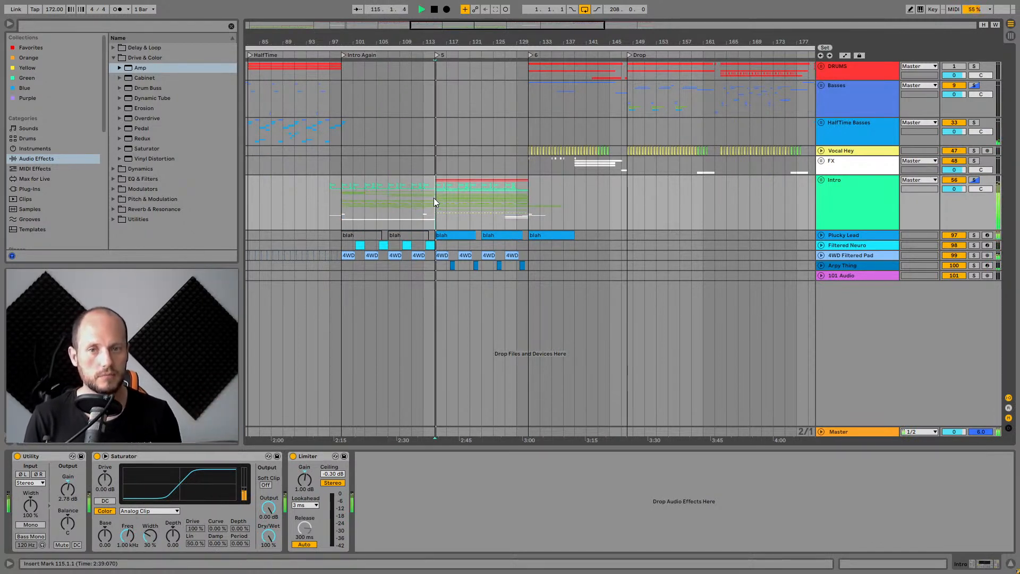
# Expand and solo the Plucky Lead track inside the Intro group.
pyautogui.moveTo(445, 41); pyautogui.dragTo(445, 100)
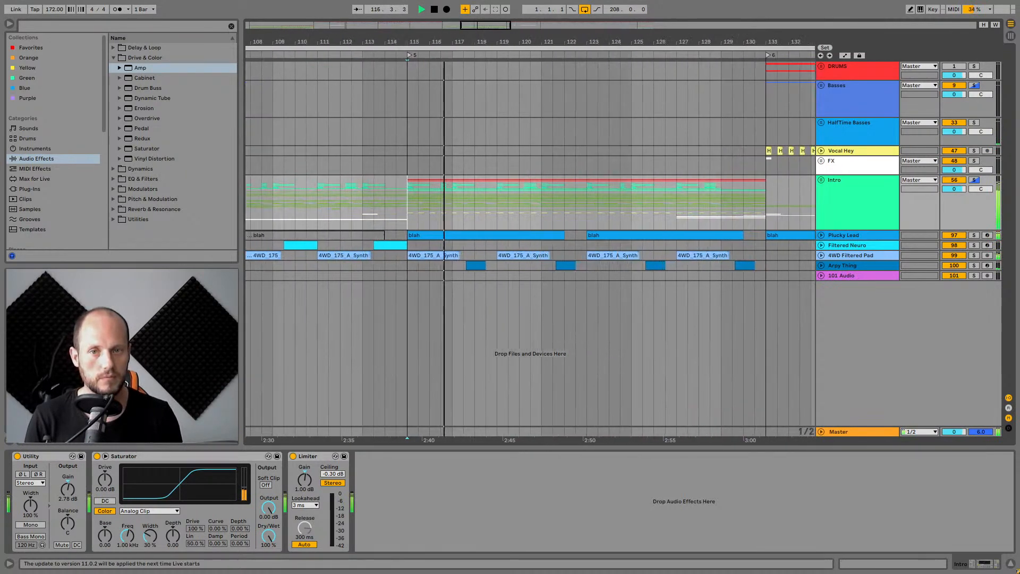
pyautogui.click(441, 255)
pyautogui.press('space')
pyautogui.click(444, 235)
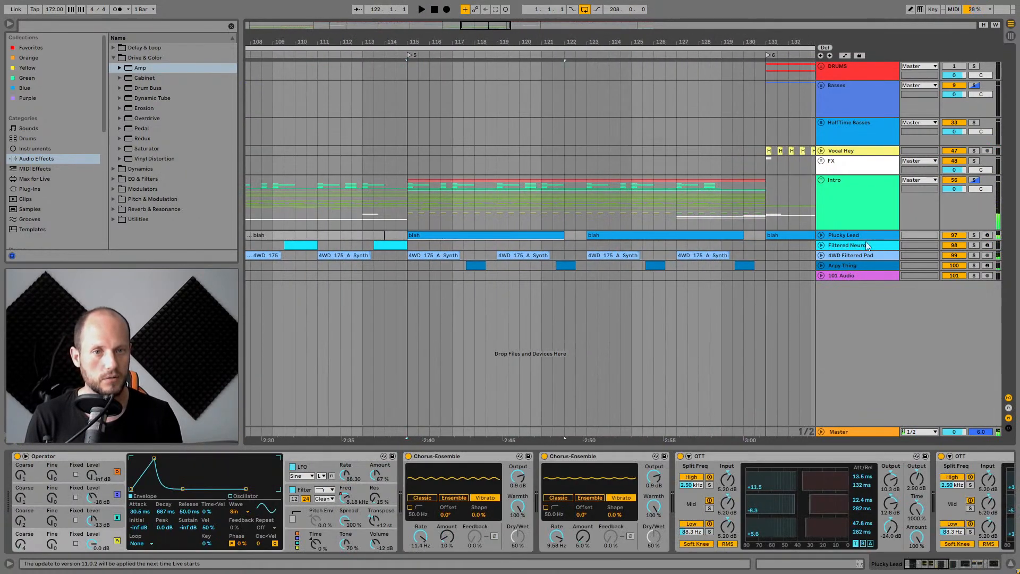
pyautogui.click(821, 236)
pyautogui.click(973, 235)
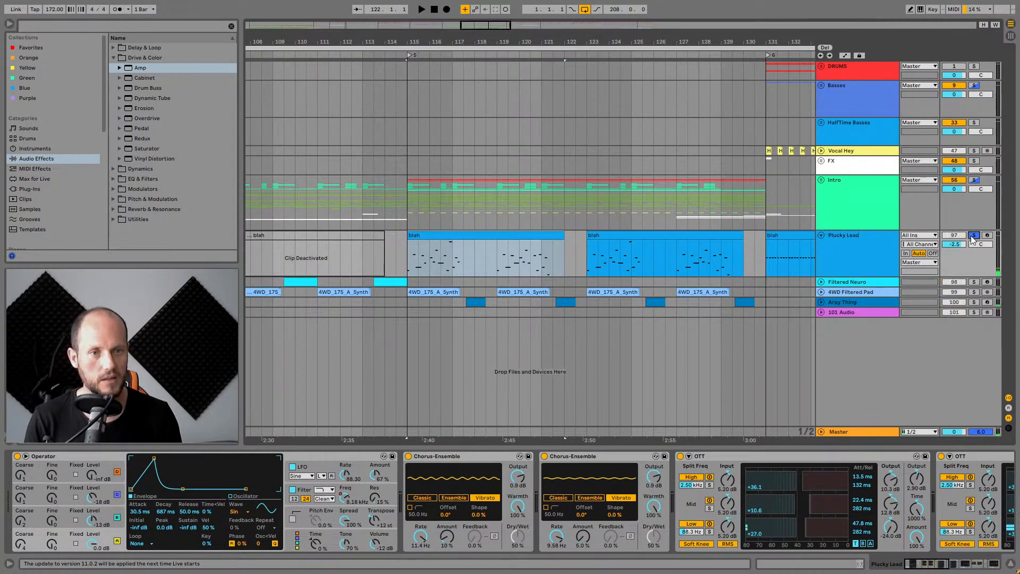
# Show the LFO envelope in Plucky Lead's Operator and play the section.
pyautogui.click(316, 468)
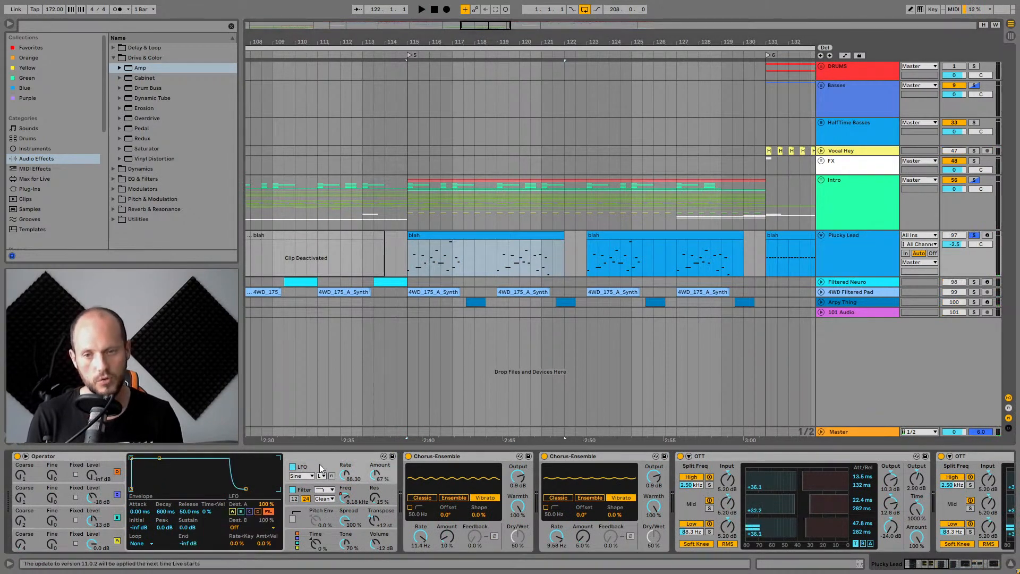
pyautogui.click(318, 455)
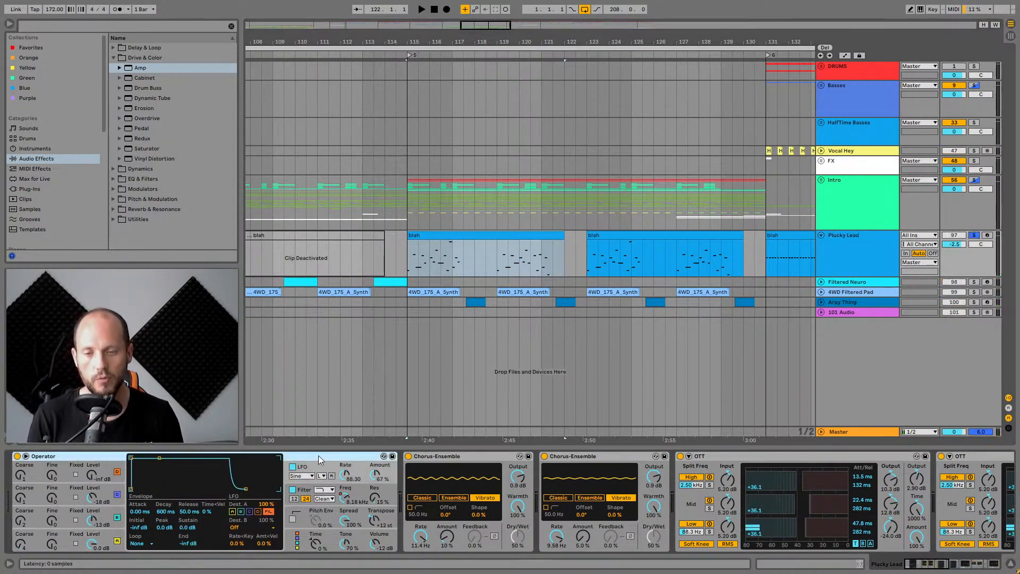
pyautogui.press('space')
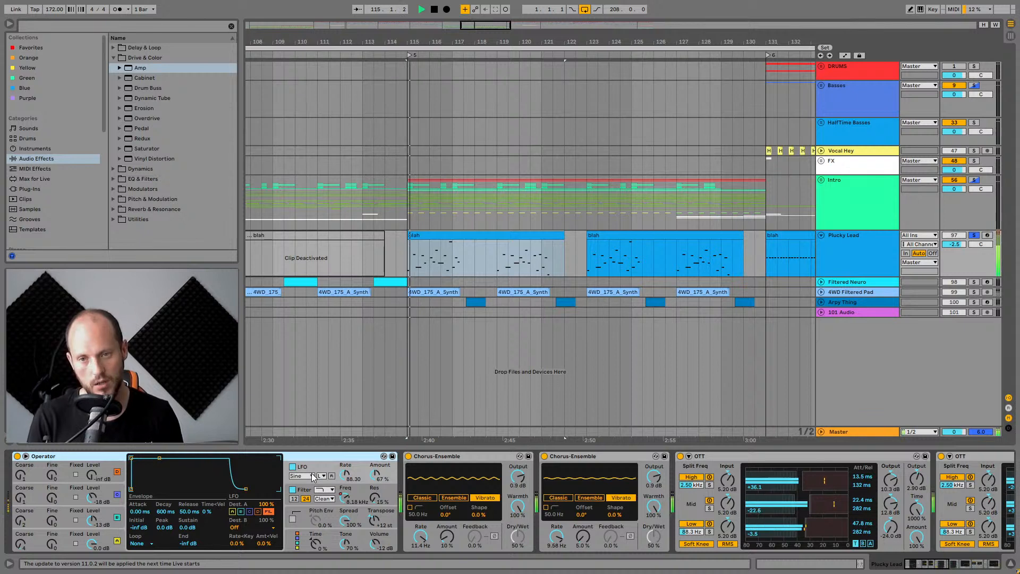
# Bypass both Chorus-Ensemble devices on Plucky Lead and re-enable them while auditioning the section.
pyautogui.click(451, 454)
pyautogui.press('space')
pyautogui.click(580, 458)
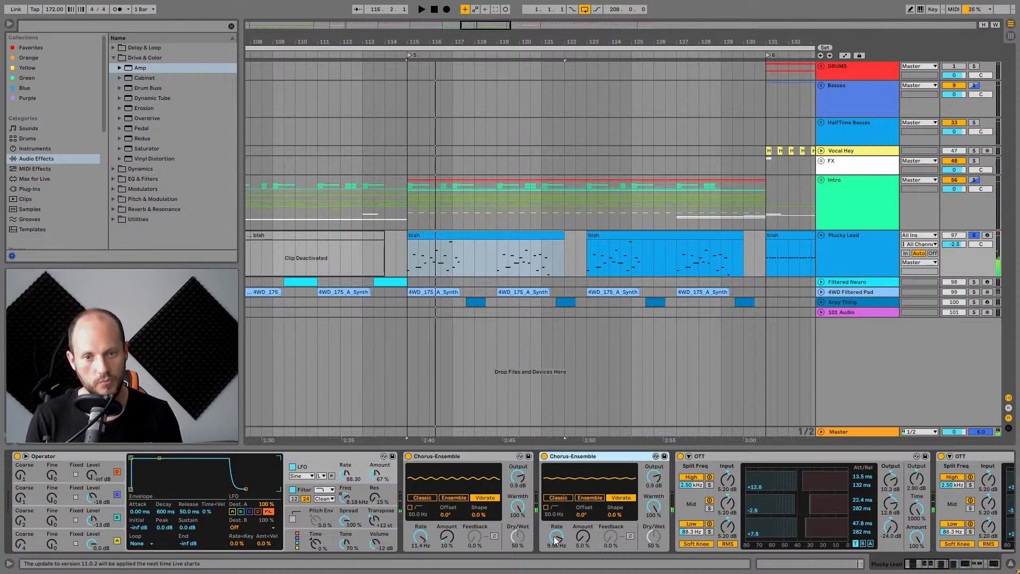
pyautogui.click(616, 500)
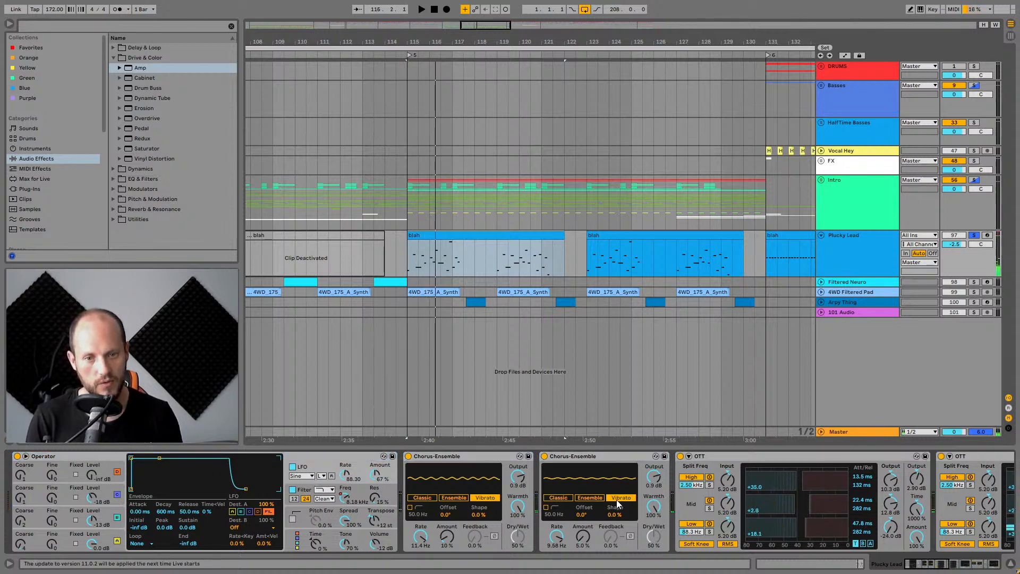
pyautogui.click(408, 456)
pyautogui.click(544, 456)
pyautogui.click(591, 455)
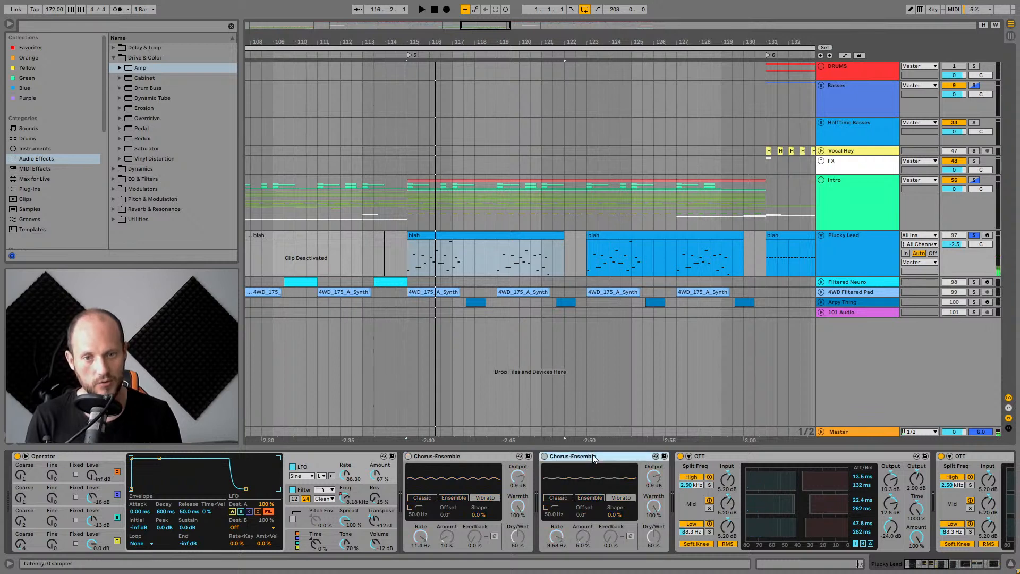
pyautogui.click(479, 457)
pyautogui.press('space')
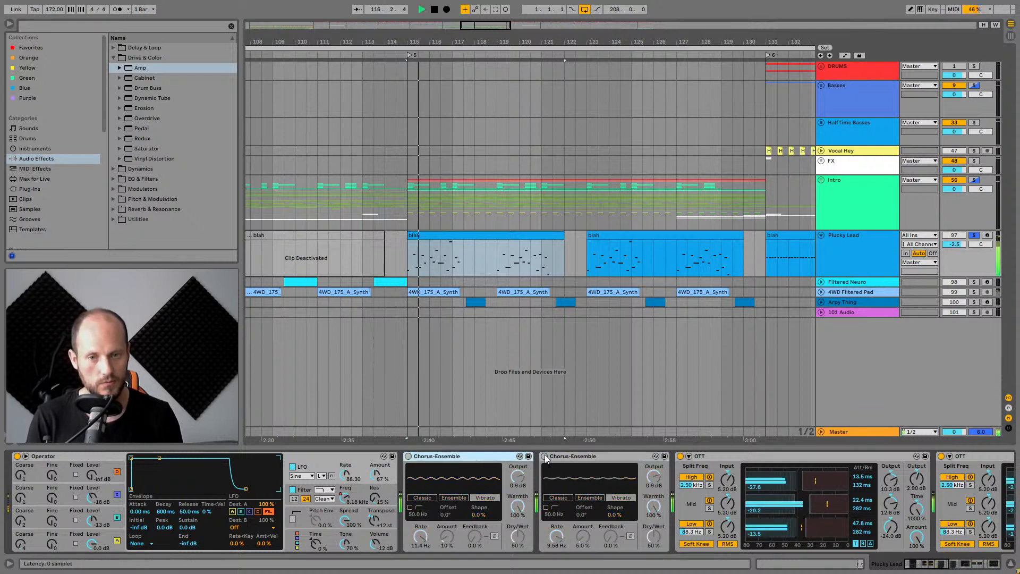
pyautogui.click(544, 455)
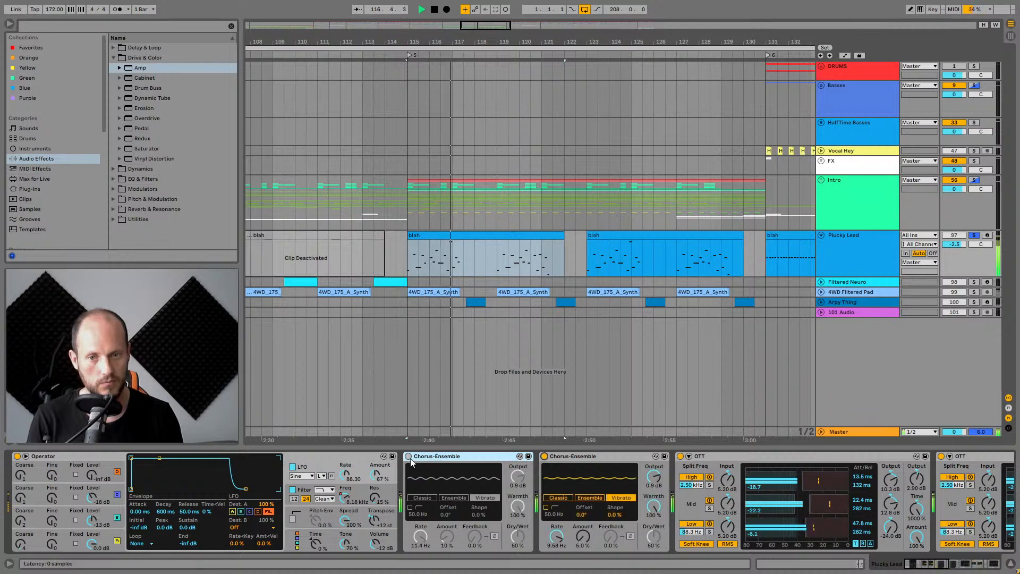
pyautogui.click(408, 456)
pyautogui.press('space')
pyautogui.press('space')
pyautogui.press('space')
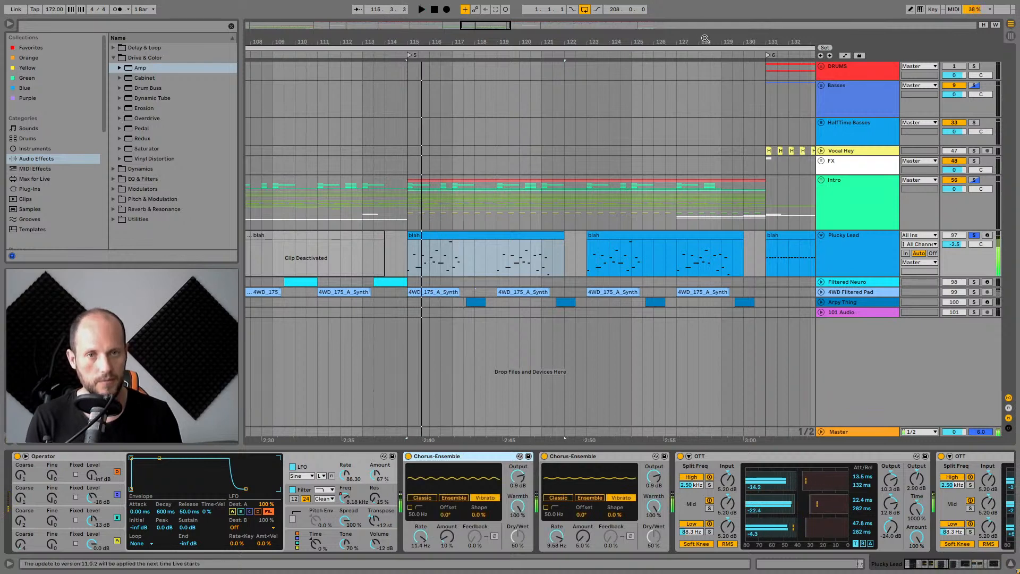
# Expand the Basses group to show its tracks.
pyautogui.moveTo(705, 40); pyautogui.dragTo(500, 4)
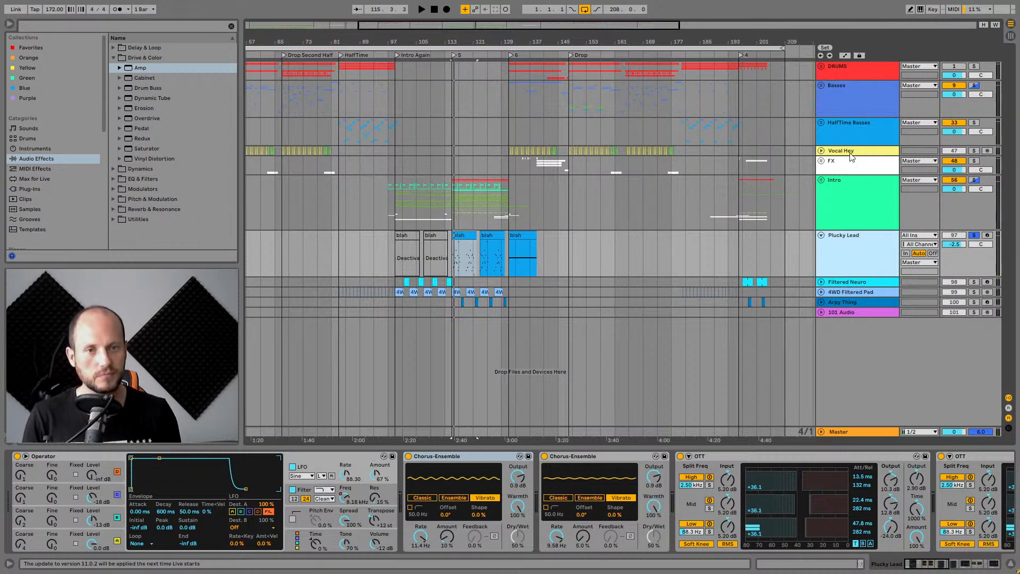
pyautogui.click(844, 206)
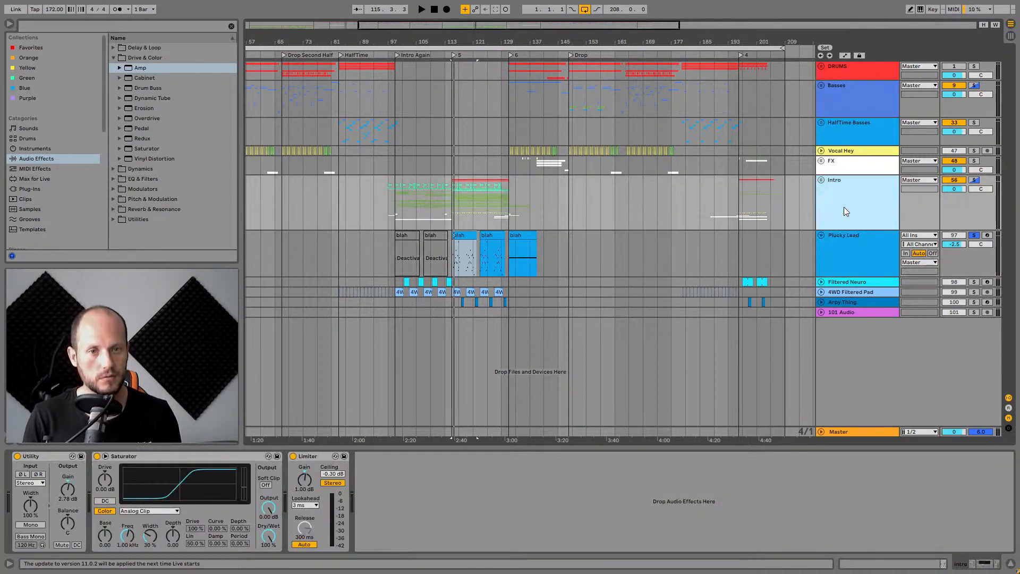
pyautogui.click(845, 97)
pyautogui.click(821, 85)
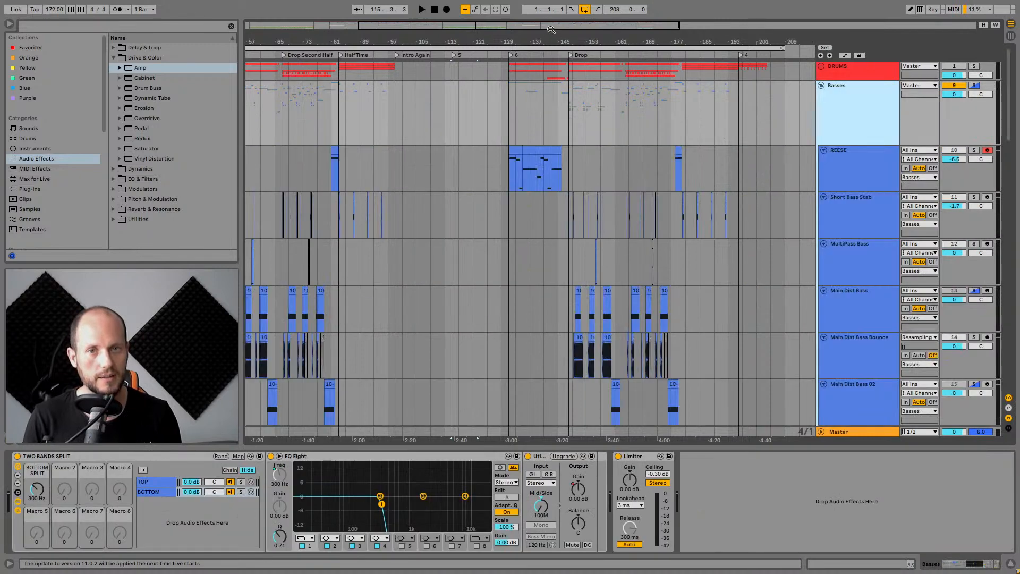
# Play the soloed Basses group from just before the drop section.
pyautogui.moveTo(530, 40); pyautogui.dragTo(282, 203)
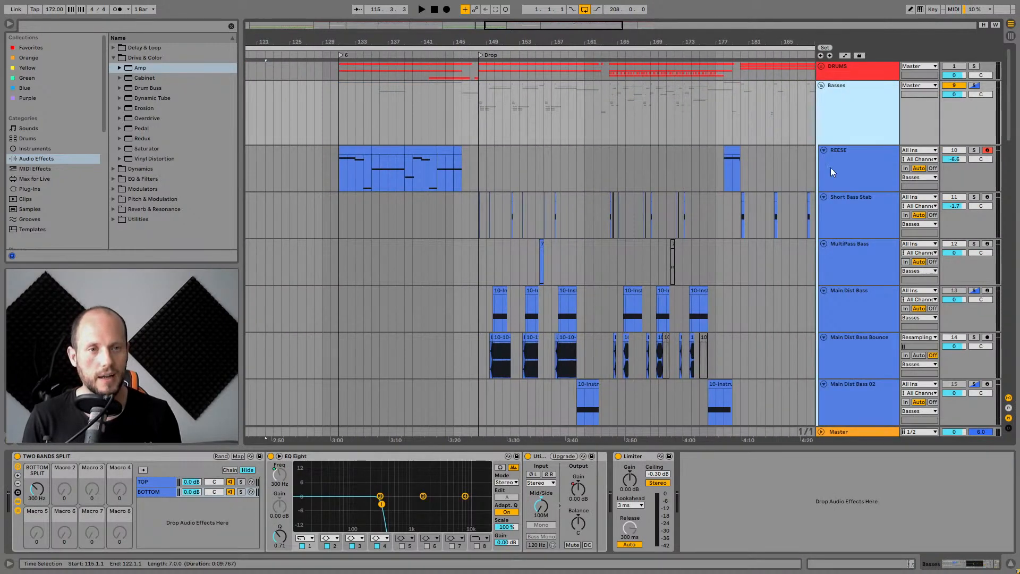
pyautogui.click(333, 109)
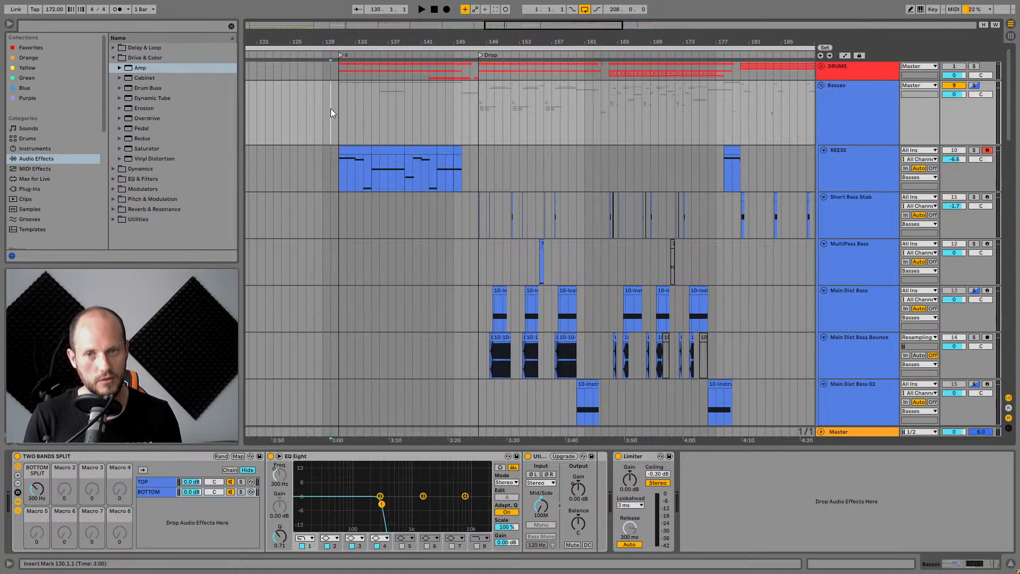
pyautogui.press('space')
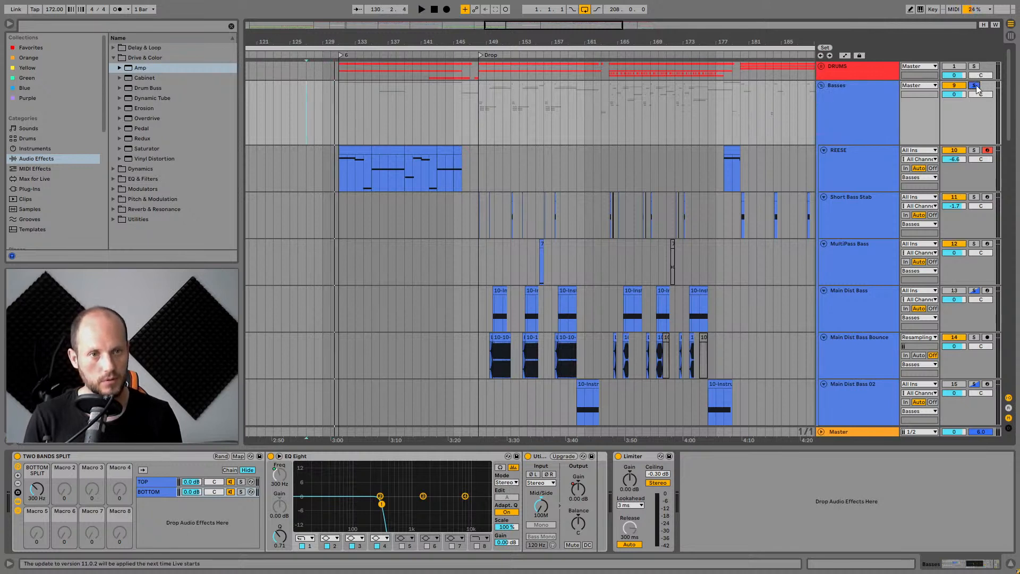
pyautogui.press('space')
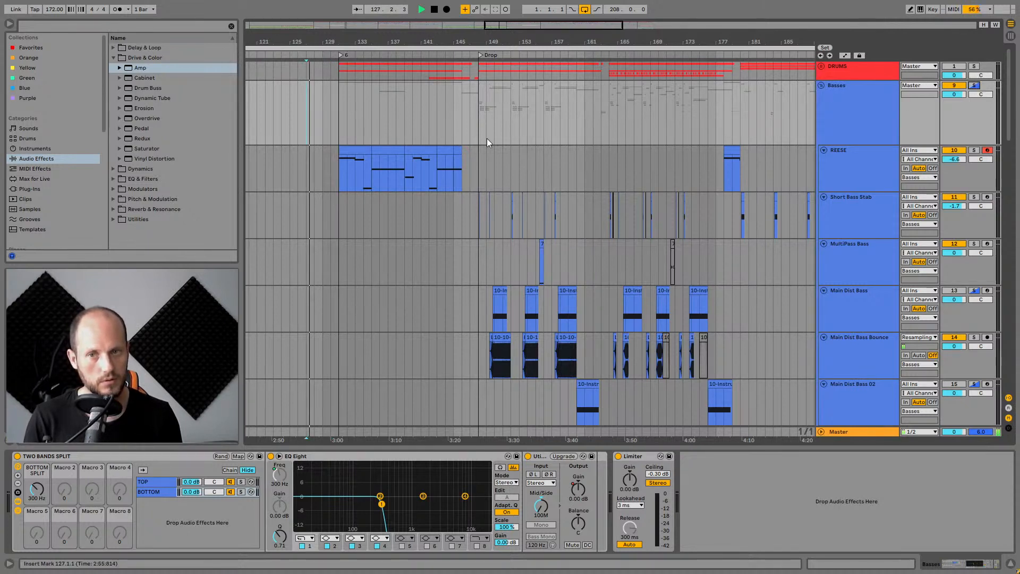
pyautogui.click(448, 116)
pyautogui.press('space')
pyautogui.press('space')
pyautogui.moveTo(464, 38); pyautogui.dragTo(464, 88)
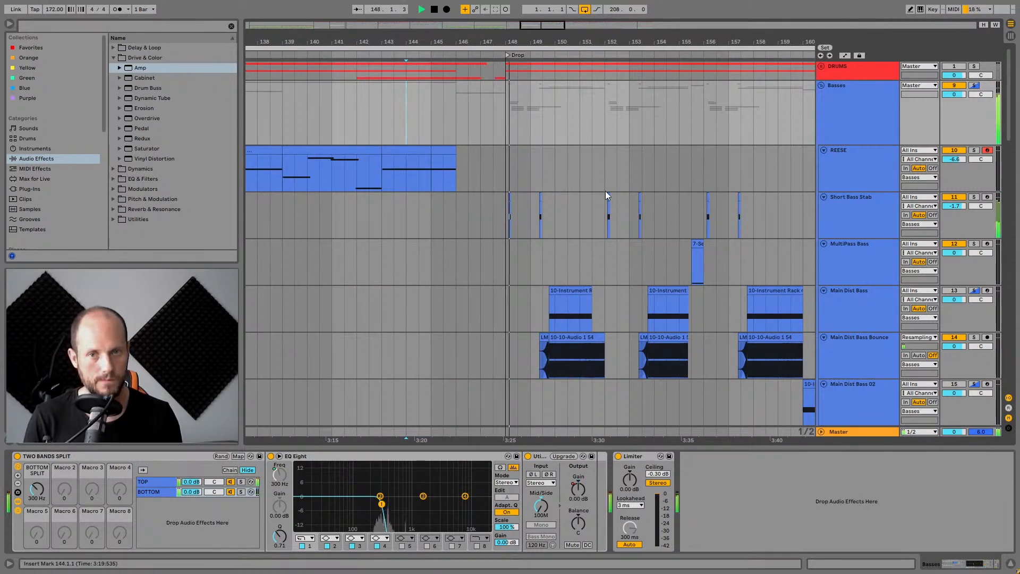
pyautogui.press('space')
pyautogui.scroll(-4, 494, 229)
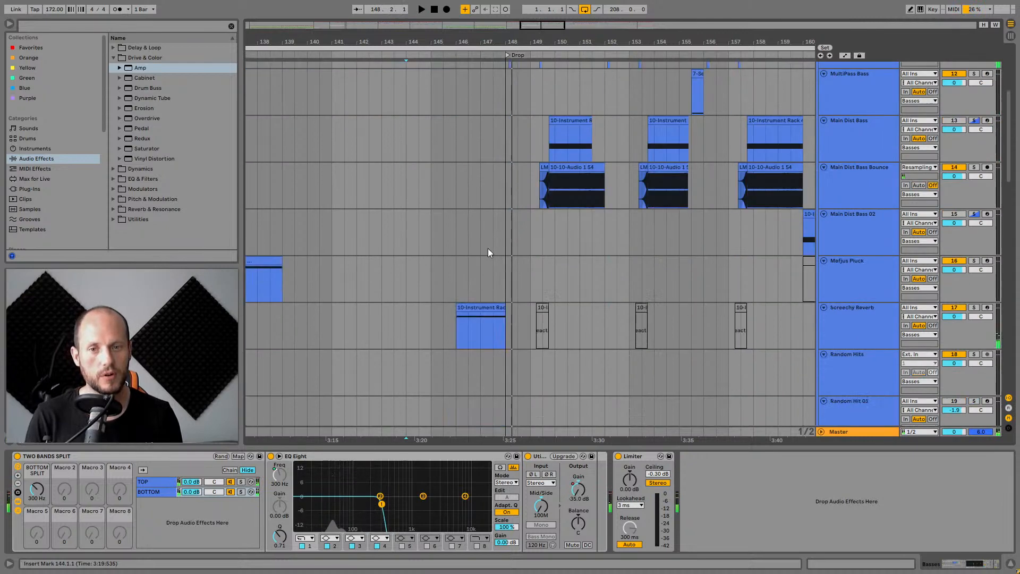
# Select the Screechy Reverb clip to show that track's device chain and play it.
pyautogui.click(479, 306)
pyautogui.click(850, 318)
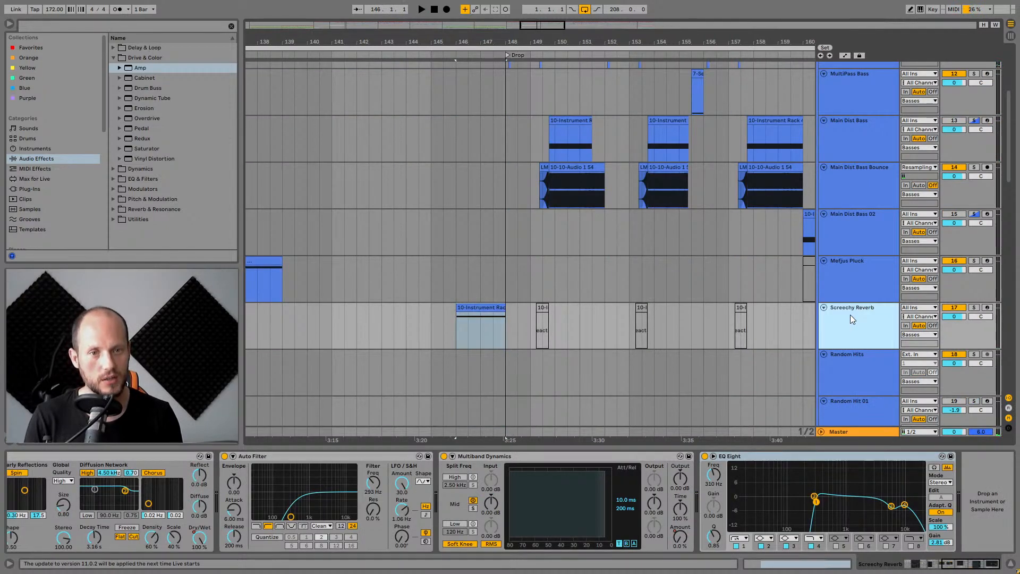
pyautogui.click(467, 307)
pyautogui.click(445, 317)
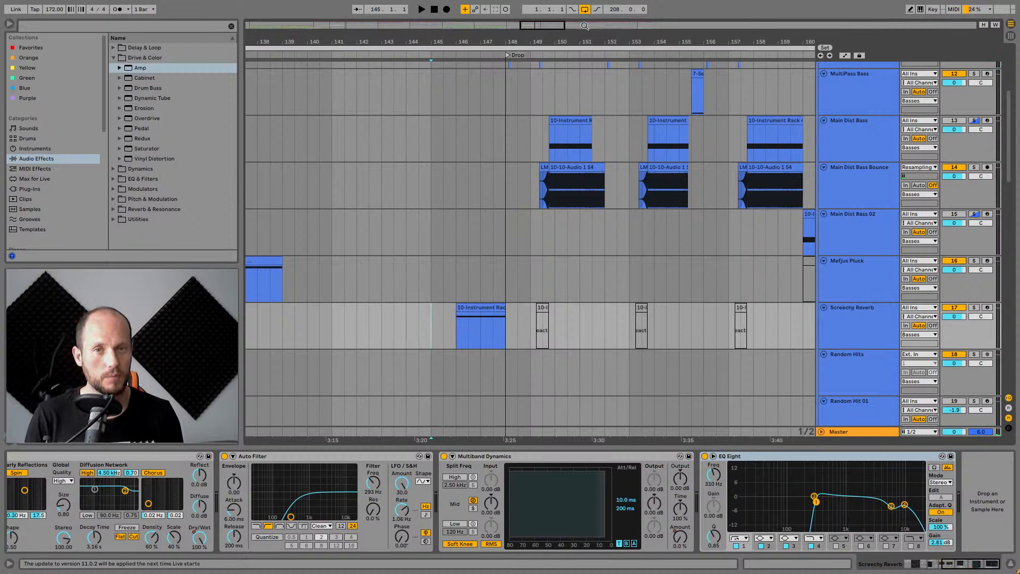
pyautogui.moveTo(587, 36); pyautogui.dragTo(502, 35)
pyautogui.click(399, 307)
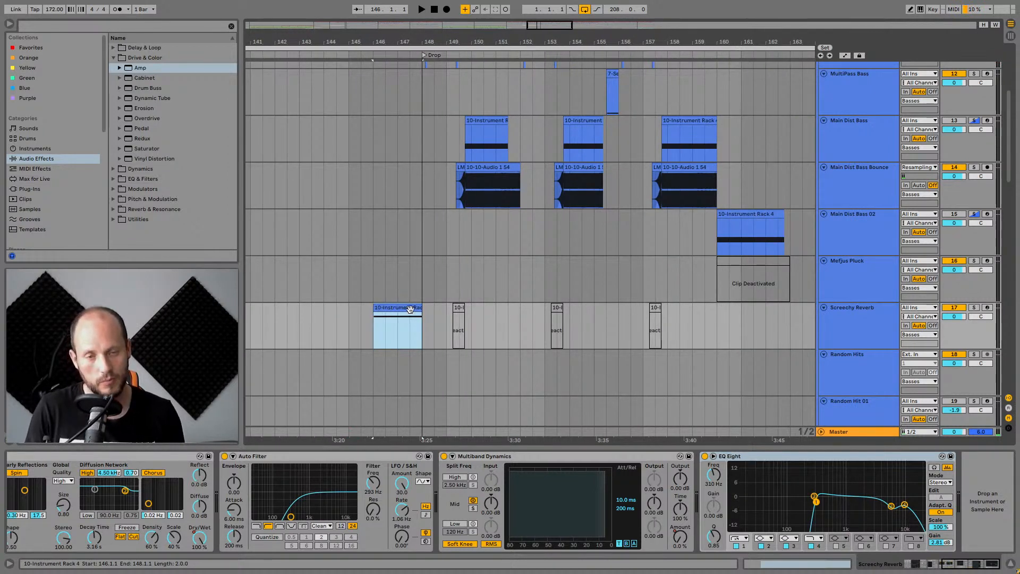
pyautogui.press('space')
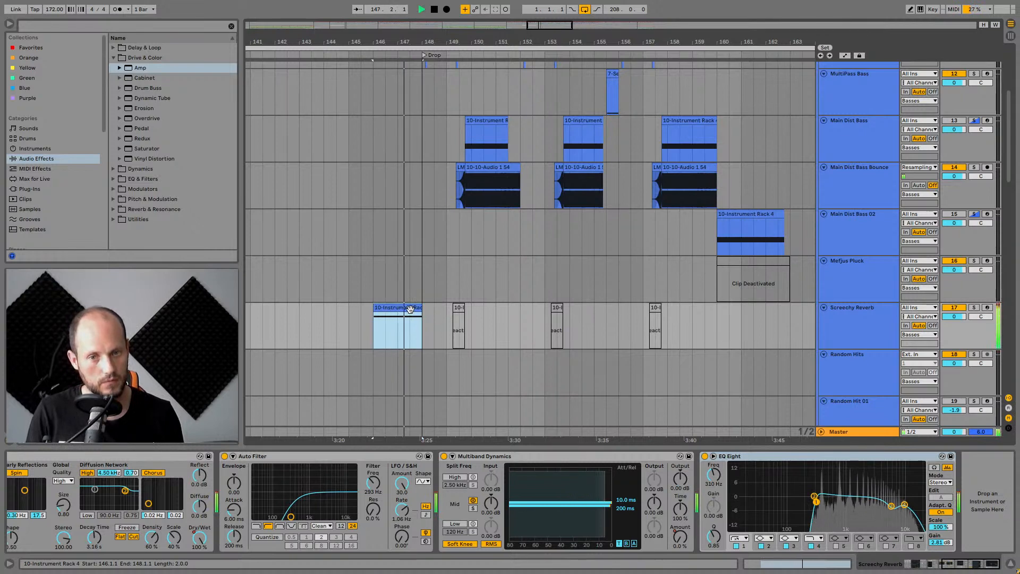
# Play the drop again and display the Main Dist Bass track's device chain.
pyautogui.moveTo(702, 41); pyautogui.dragTo(615, 12)
pyautogui.scroll(3, 539, 228)
pyautogui.press('space')
pyautogui.scroll(-4, 524, 166)
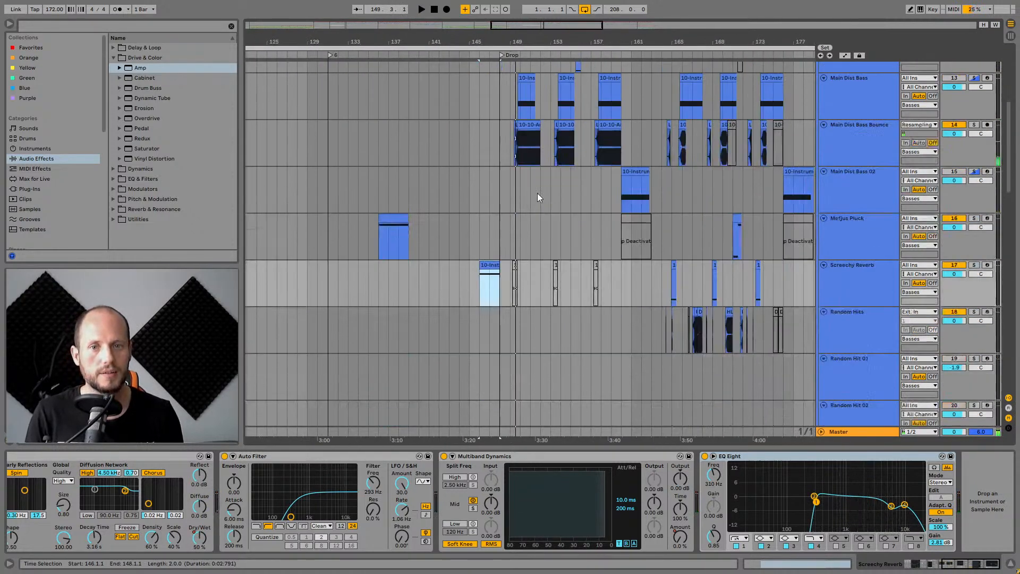
pyautogui.scroll(-1, 538, 197)
pyautogui.moveTo(533, 40); pyautogui.dragTo(527, 102)
pyautogui.scroll(3, 509, 203)
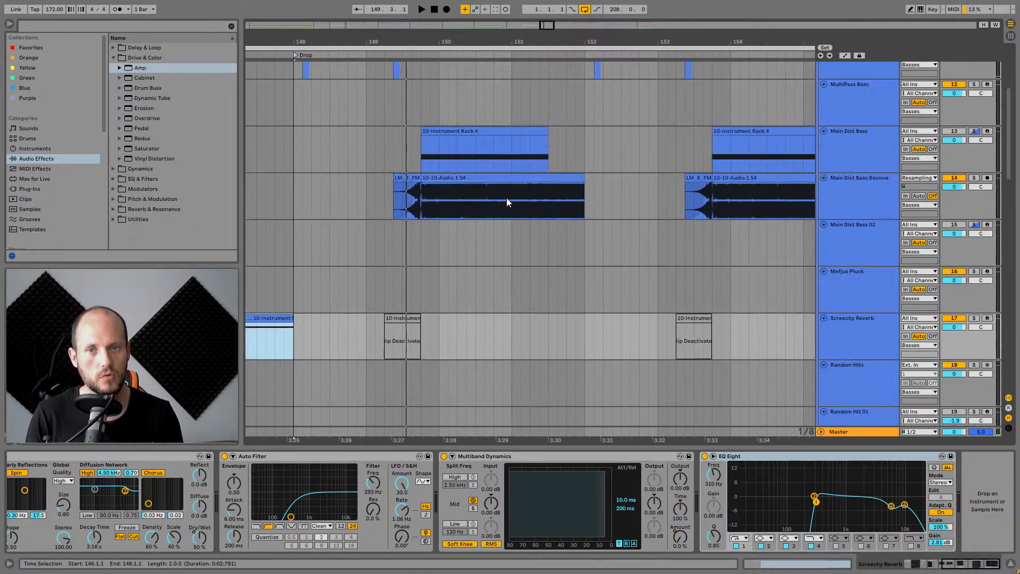
pyautogui.click(866, 141)
# Solo the Bass hits track and play its clip.
pyautogui.scroll(-20, 514, 325)
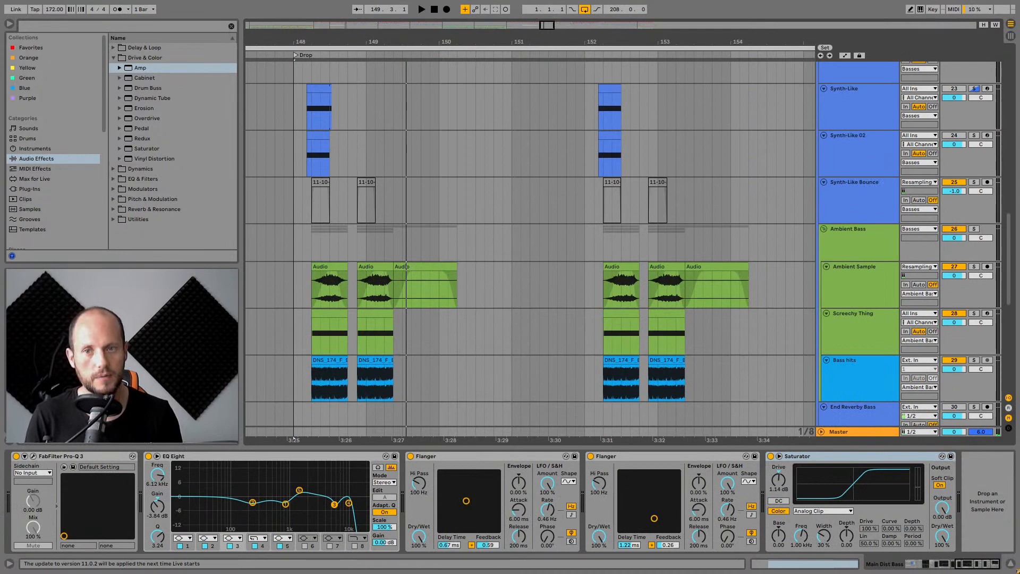
pyautogui.moveTo(308, 41); pyautogui.dragTo(330, 119)
pyautogui.scroll(-3, 366, 323)
pyautogui.click(380, 306)
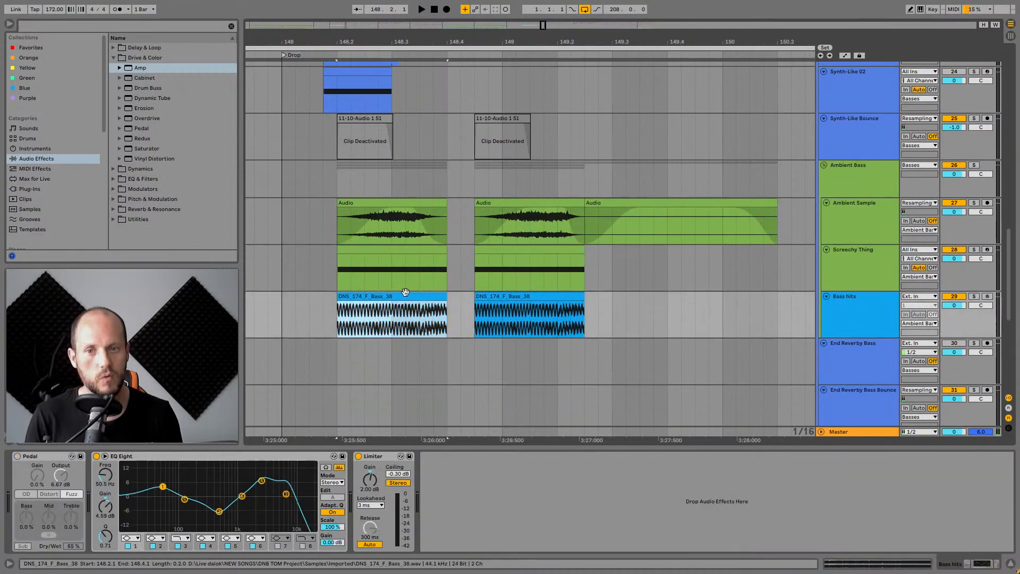
pyautogui.click(893, 310)
pyautogui.click(974, 299)
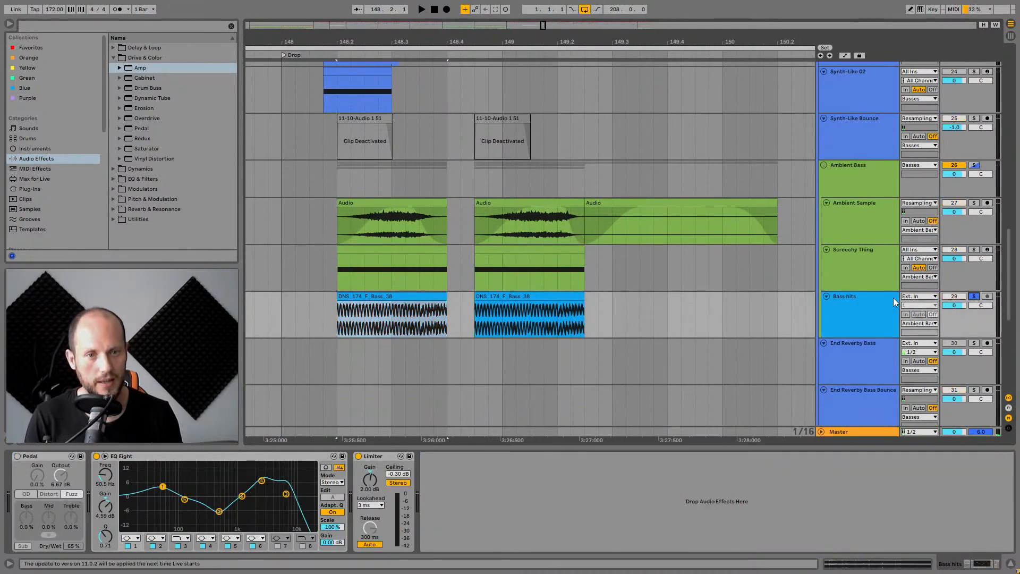
pyautogui.click(387, 305)
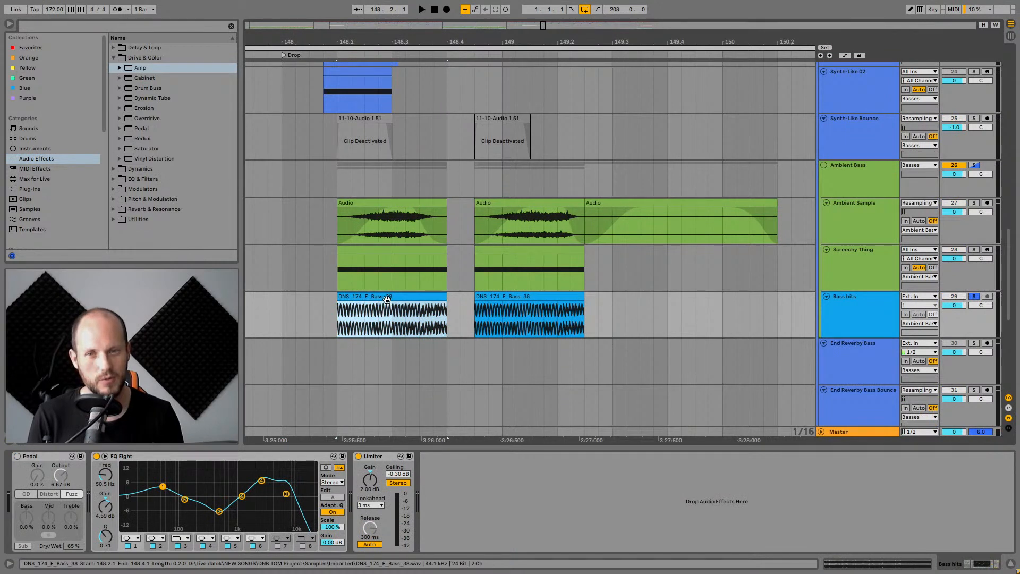
pyautogui.press('space')
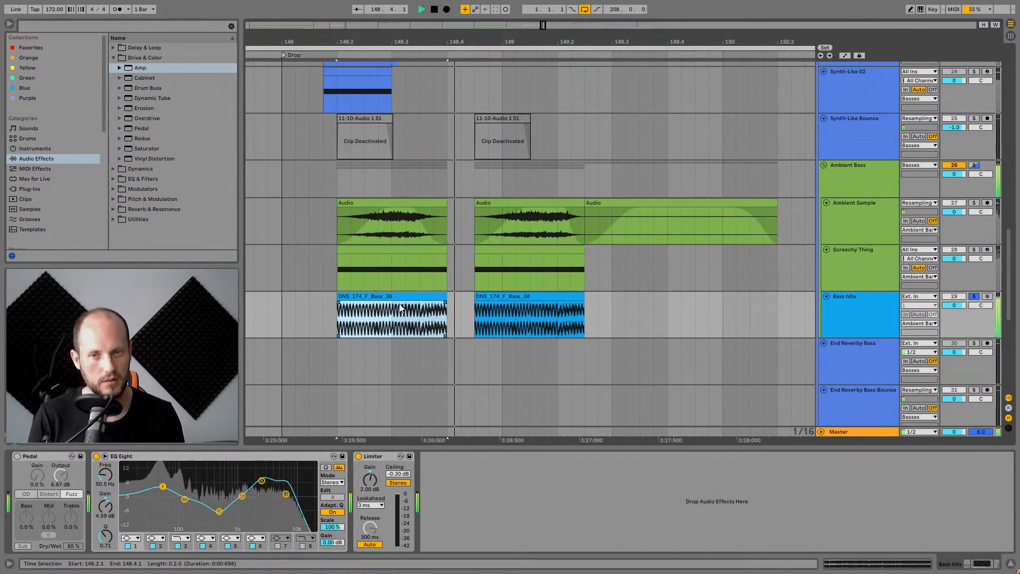
pyautogui.press('space')
# Solo the Ambient Sample track and play its clip.
pyautogui.scroll(-3, 383, 309)
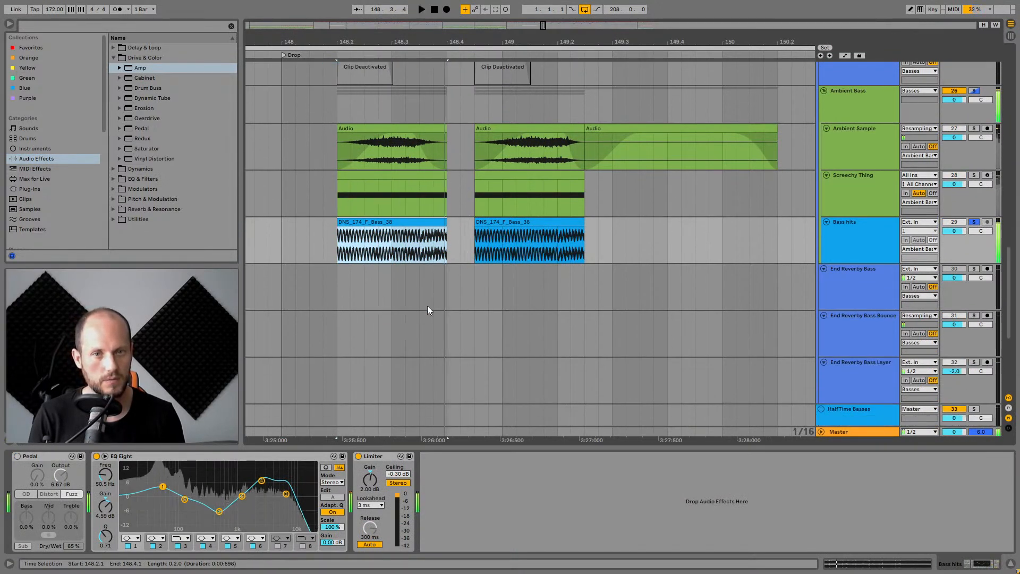
pyautogui.click(861, 181)
pyautogui.click(860, 142)
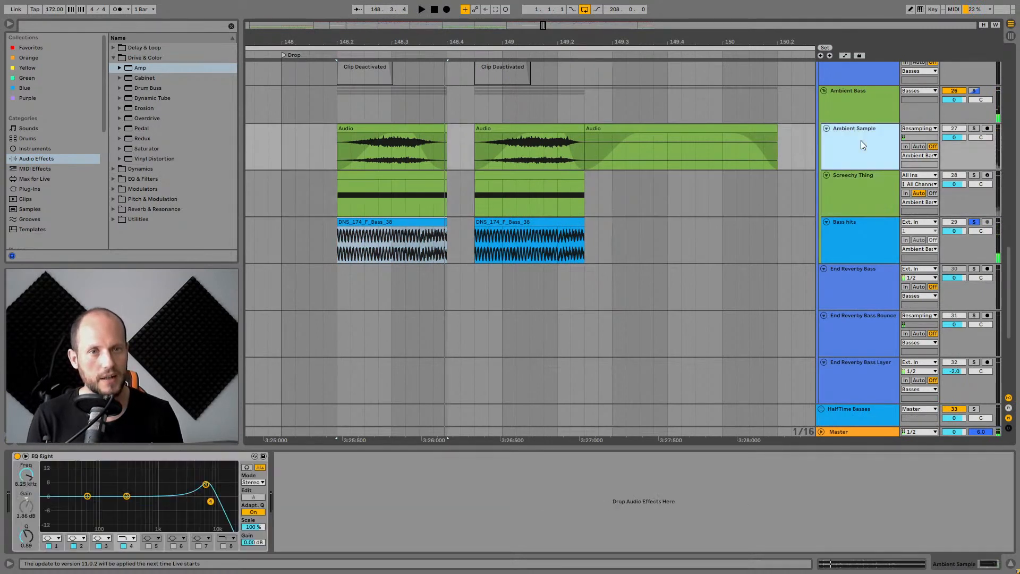
pyautogui.click(974, 129)
pyautogui.click(400, 129)
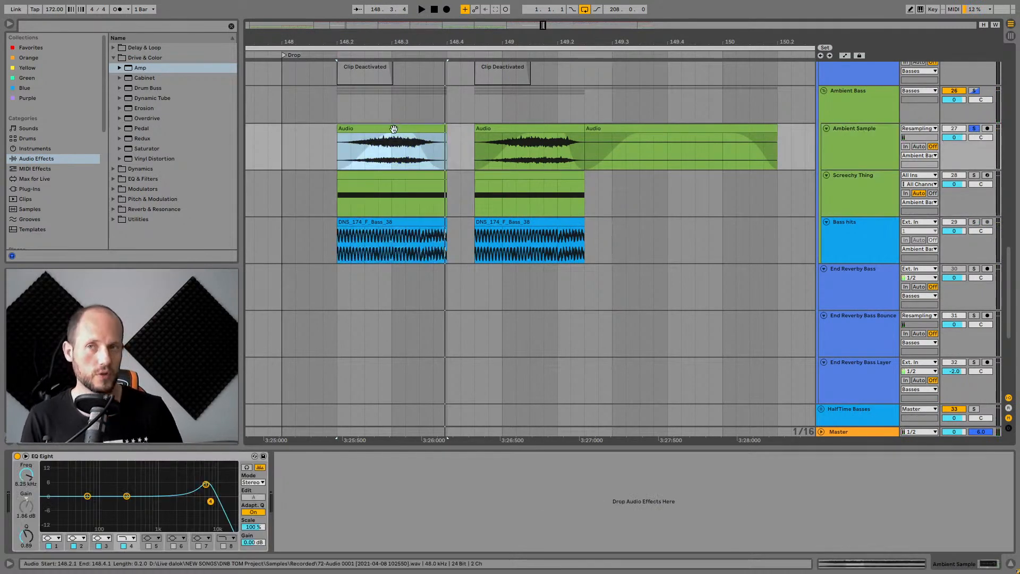
pyautogui.press('space')
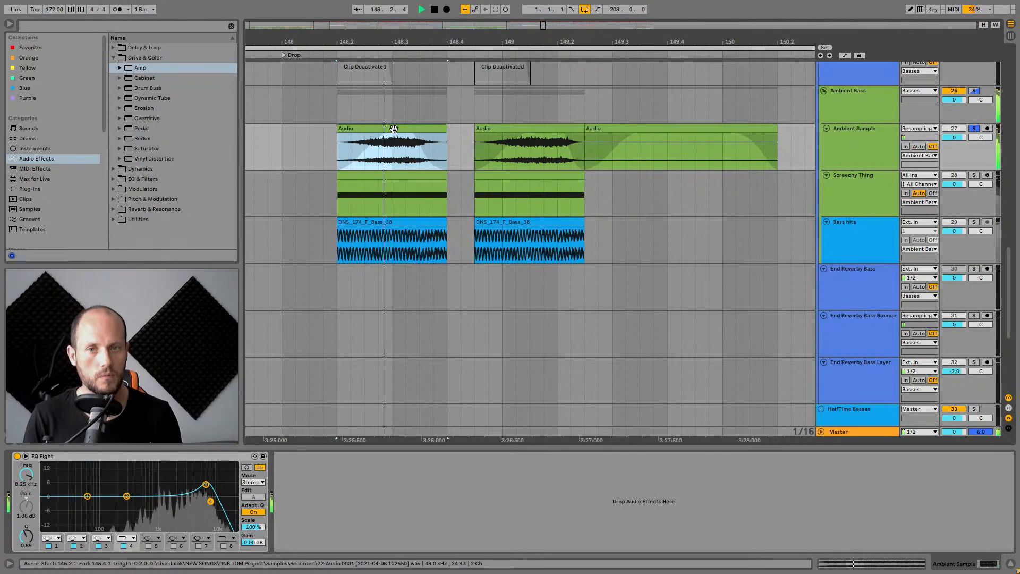
pyautogui.press('space')
# Solo Screechy Thing, open its Serum synth while playing, then close the plugin window.
pyautogui.click(915, 175)
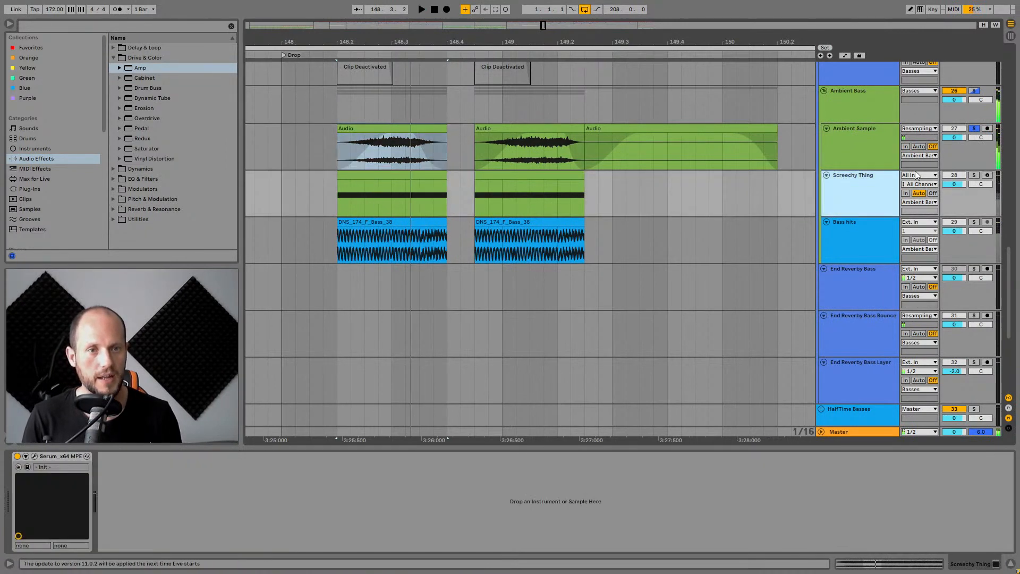
pyautogui.click(973, 175)
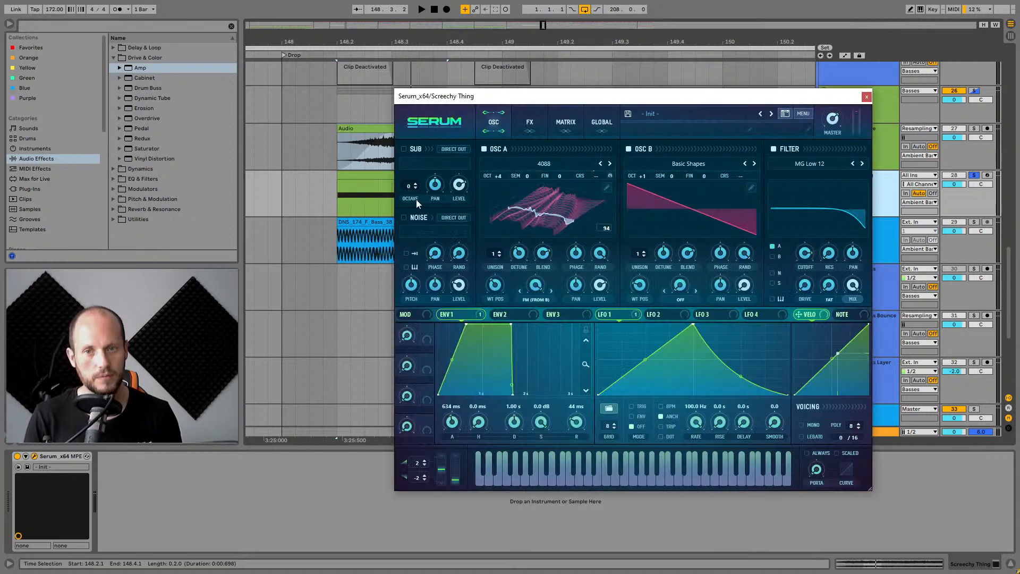
pyautogui.click(372, 174)
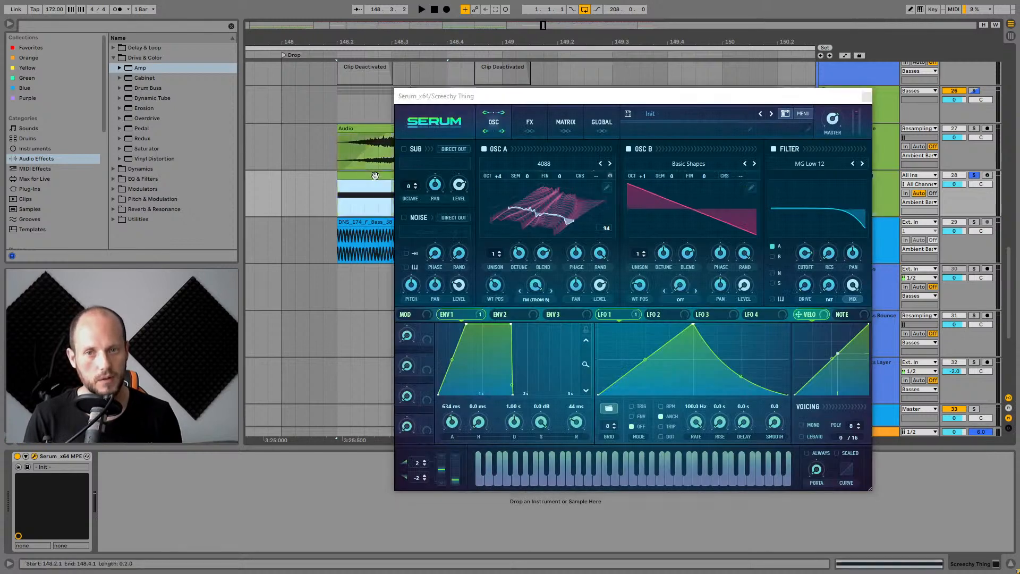
pyautogui.press('space')
pyautogui.moveTo(635, 98); pyautogui.dragTo(657, 173)
pyautogui.press('space')
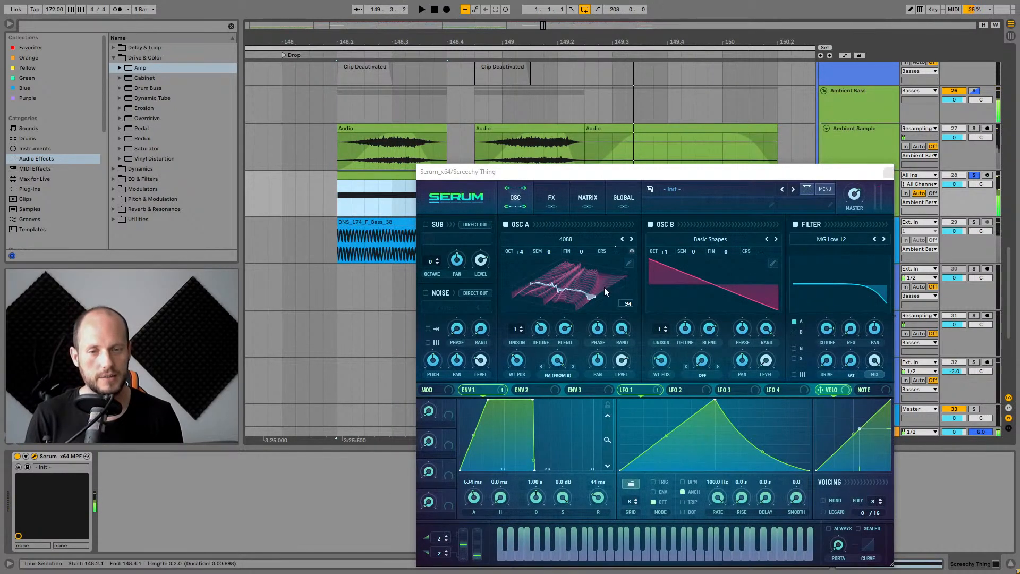
pyautogui.click(565, 362)
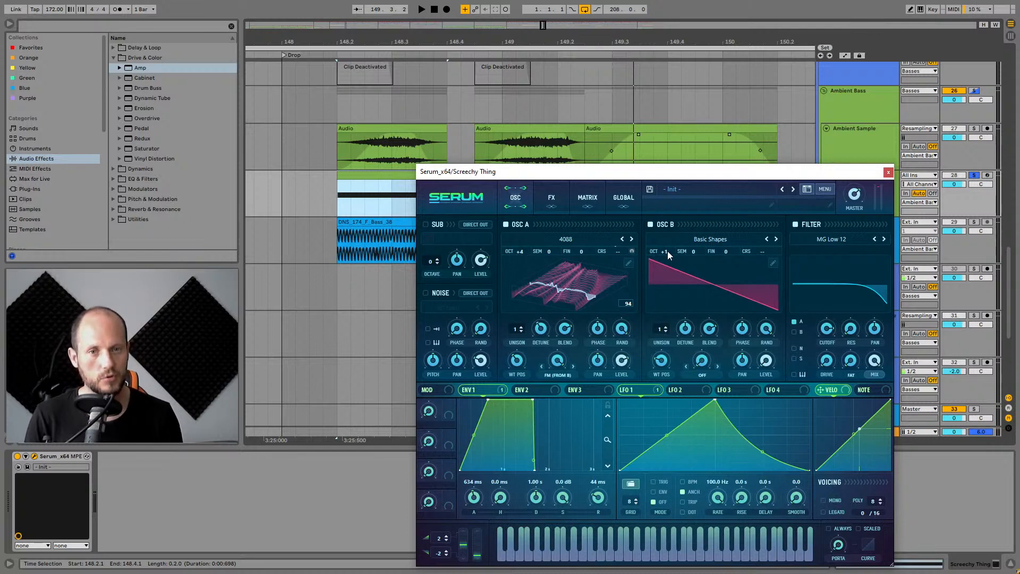
pyautogui.click(888, 173)
# Solo the Ambient Bass group, show its device chain and play it.
pyautogui.click(877, 182)
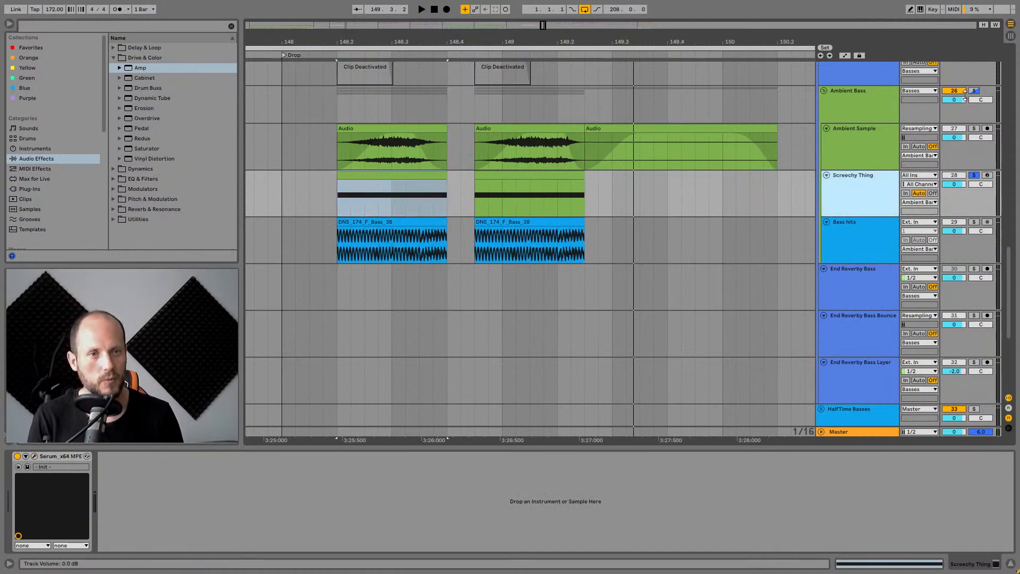
pyautogui.click(884, 101)
pyautogui.click(49, 460)
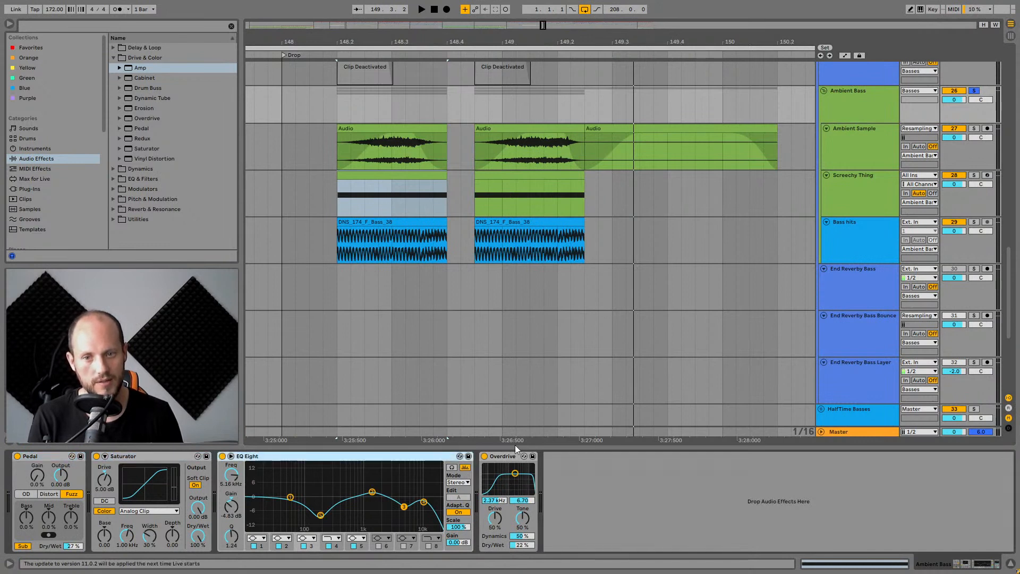
pyautogui.click(871, 98)
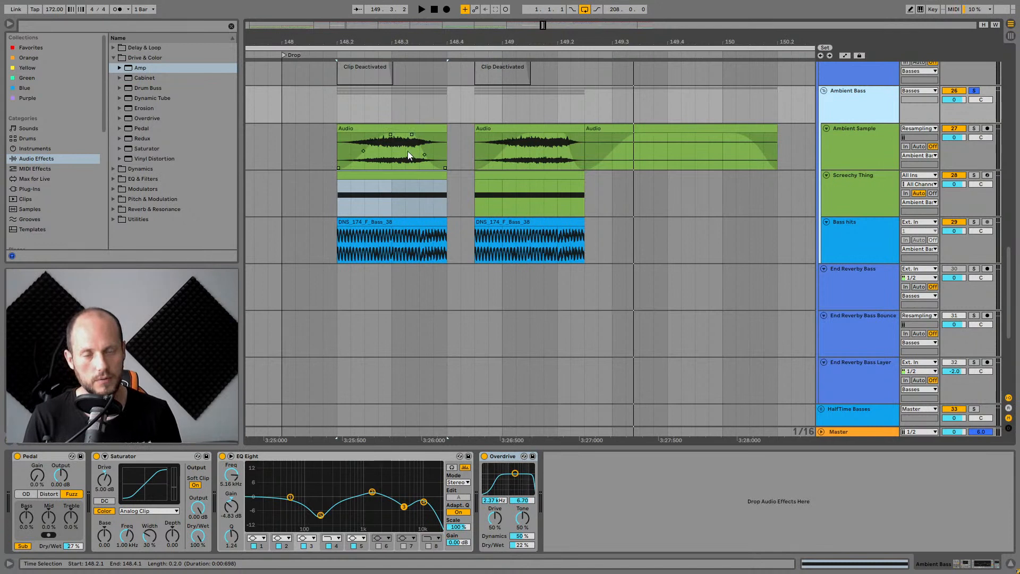
pyautogui.press('space')
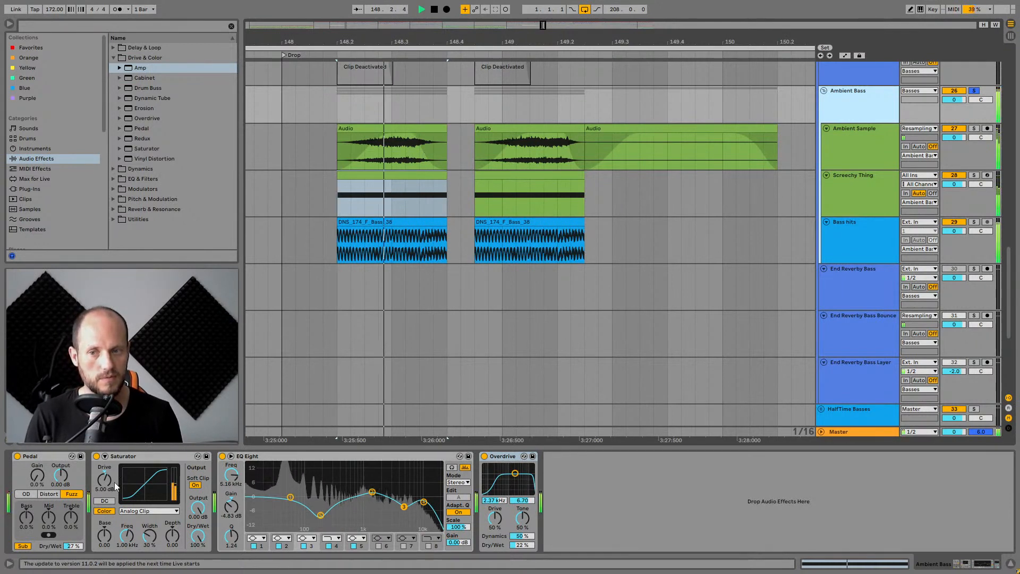
# Bypass the Saturator on the Ambient Bass group during playback and re-enable it.
pyautogui.press('space')
pyautogui.click(96, 456)
pyautogui.click(131, 457)
pyautogui.press('space')
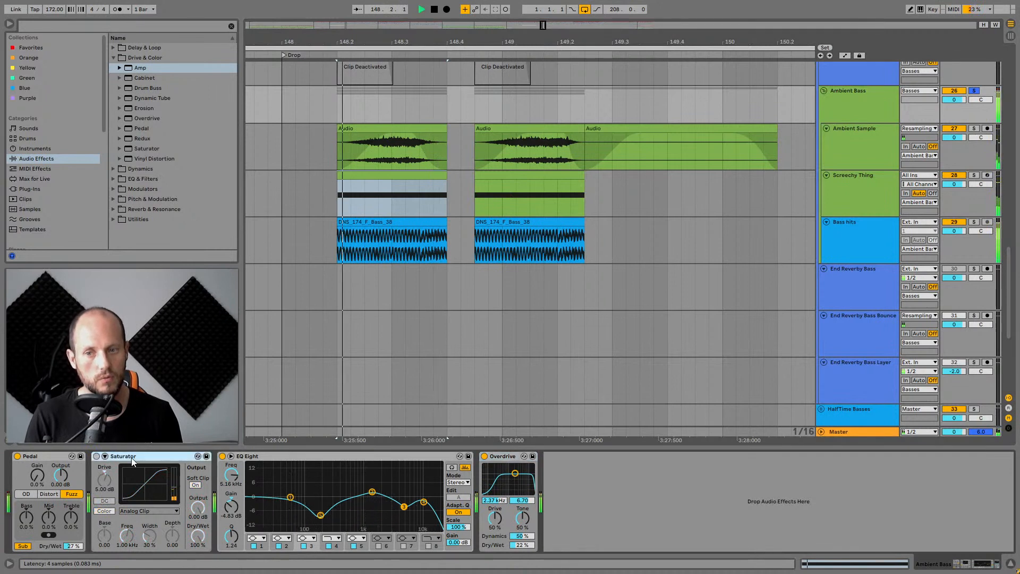
pyautogui.press('space')
pyautogui.press('space')
pyautogui.click(96, 456)
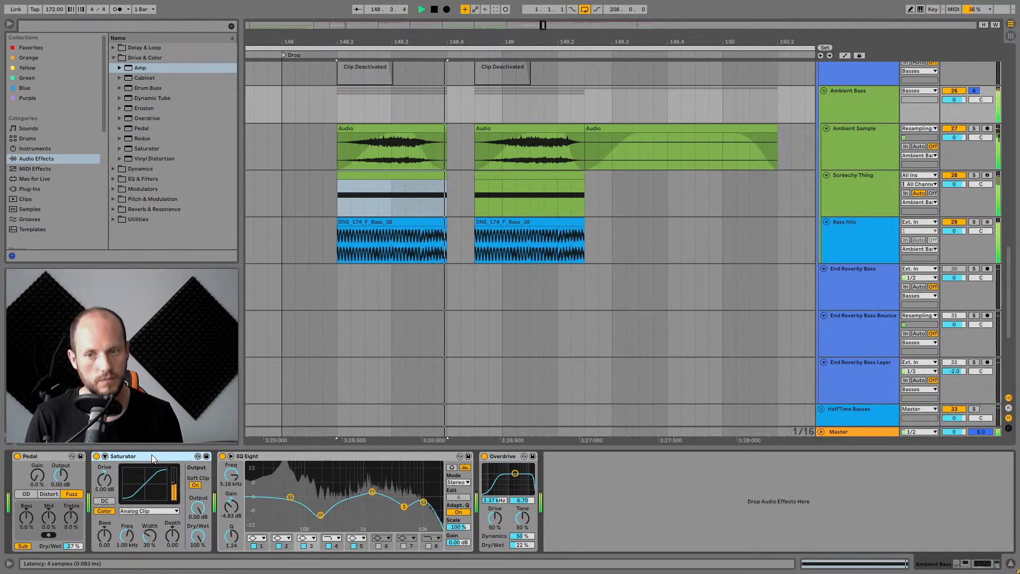
pyautogui.press('space')
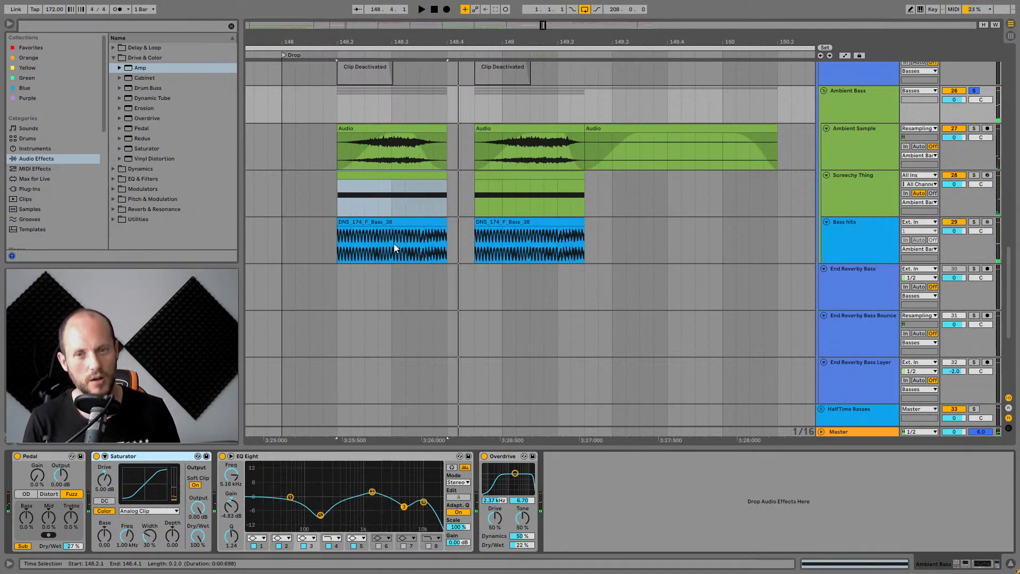
# Select the Ambient Bass group and play the section again.
pyautogui.click(391, 223)
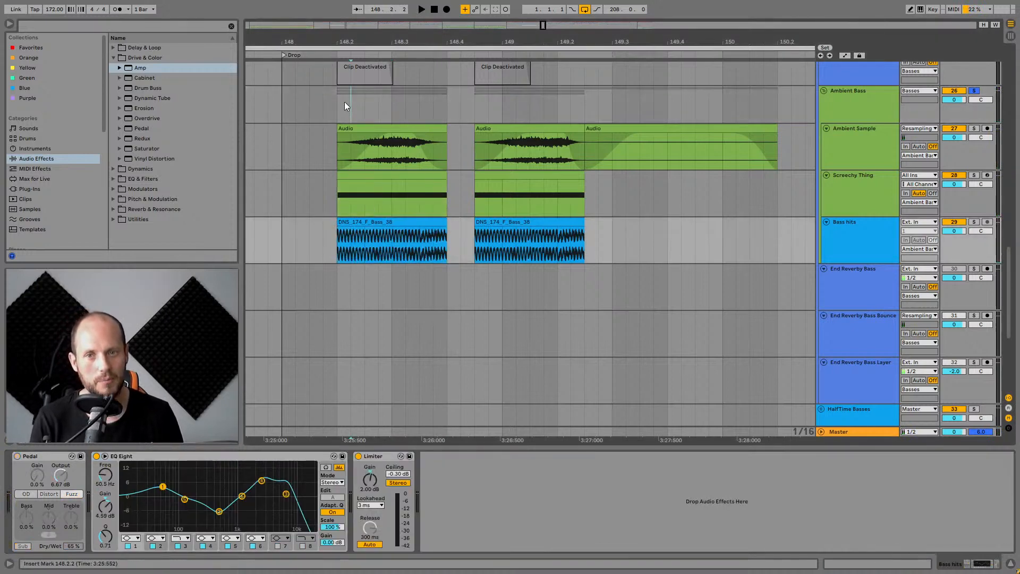
pyautogui.click(340, 100)
pyautogui.press('space')
pyautogui.press('space')
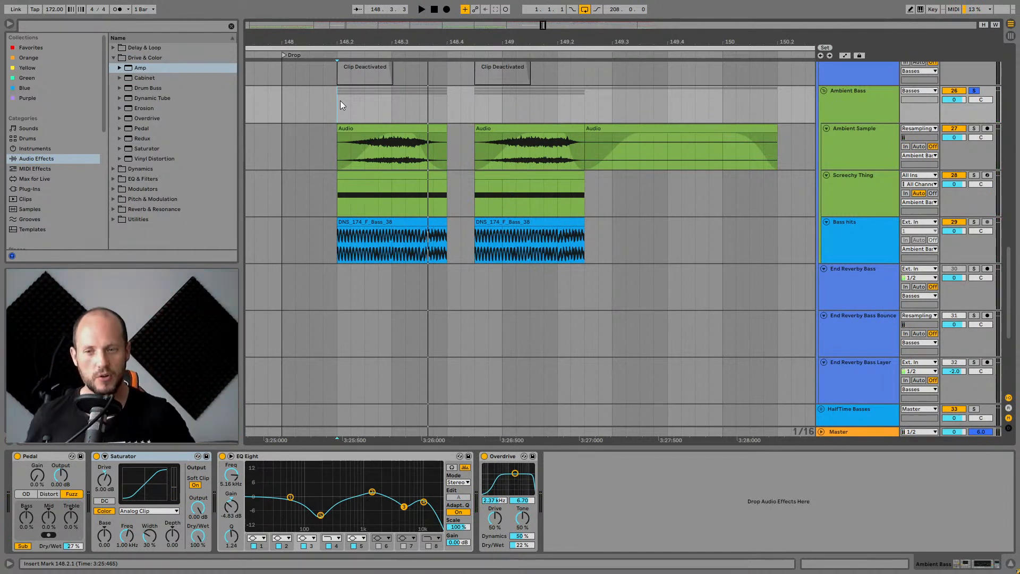
# Play the soloed Ambient Bass group through the following drop bars, following along the timeline, then stop playback.
pyautogui.press('space')
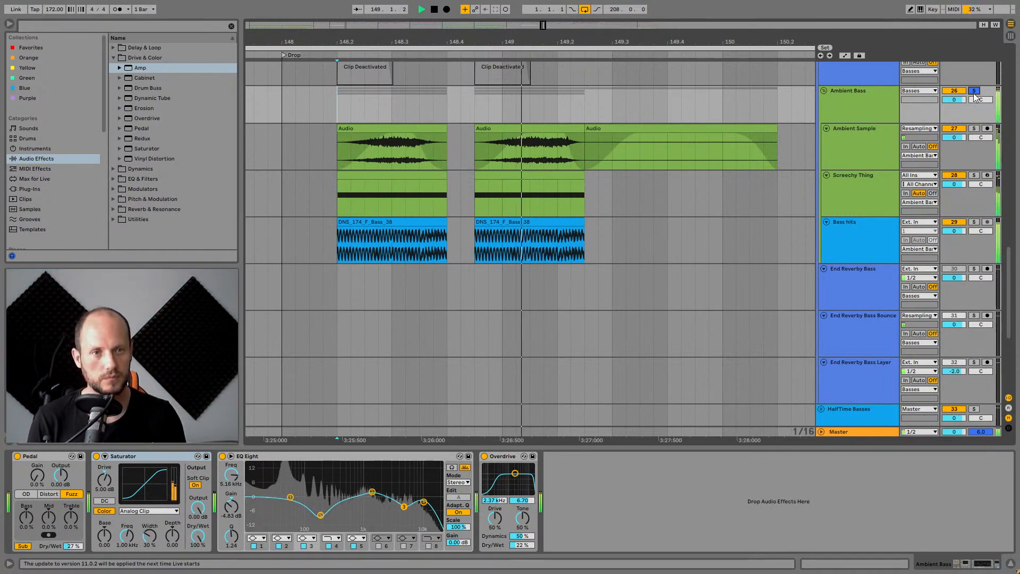
pyautogui.moveTo(480, 42); pyautogui.dragTo(380, 20)
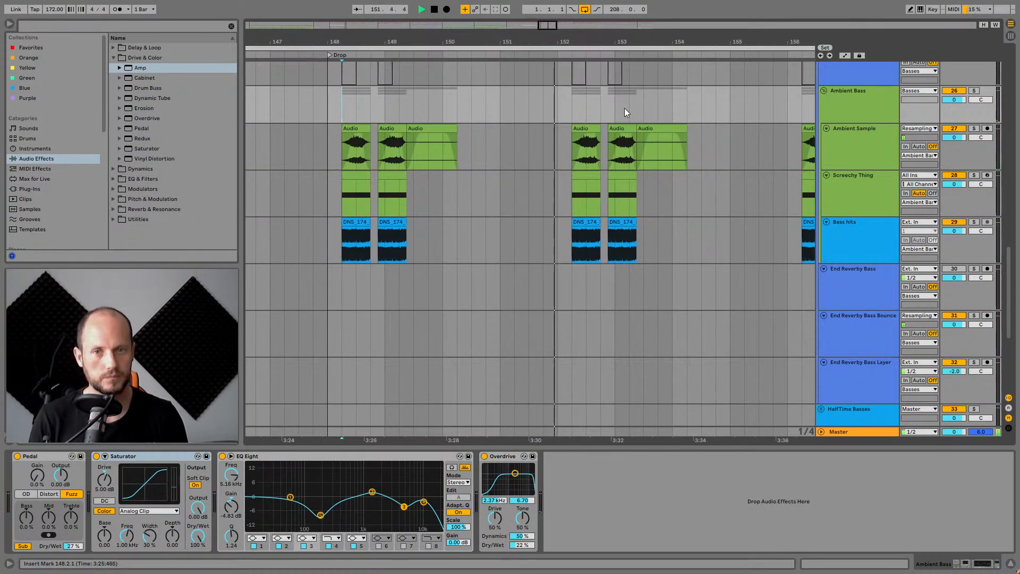
pyautogui.moveTo(725, 41); pyautogui.dragTo(508, 36)
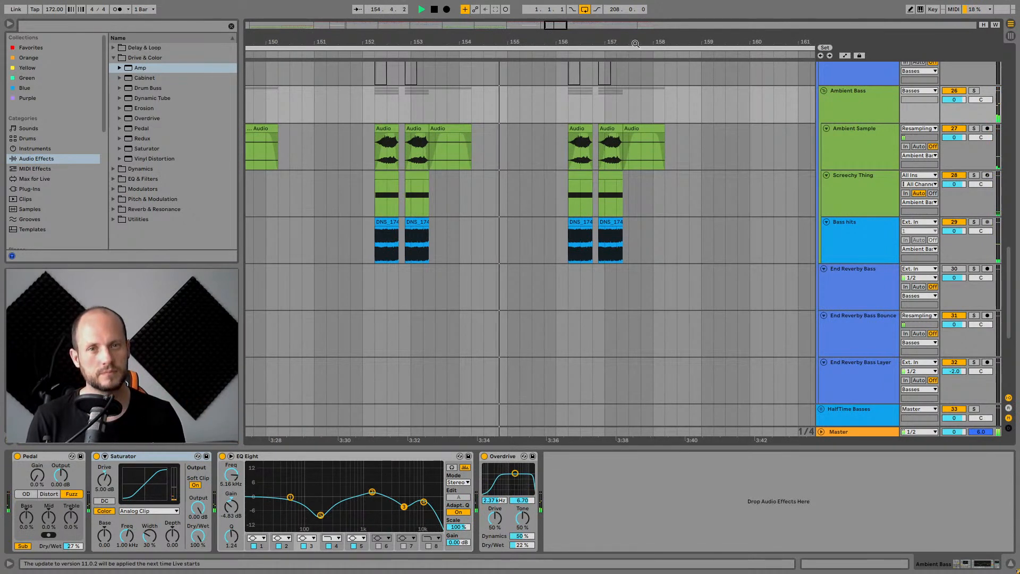
pyautogui.moveTo(627, 40); pyautogui.dragTo(576, 35)
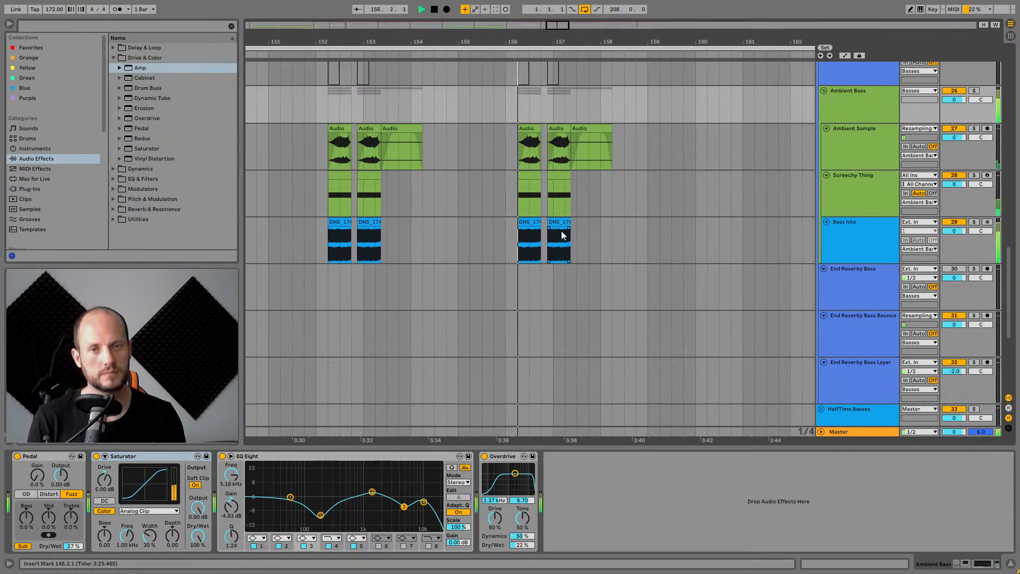
pyautogui.press('space')
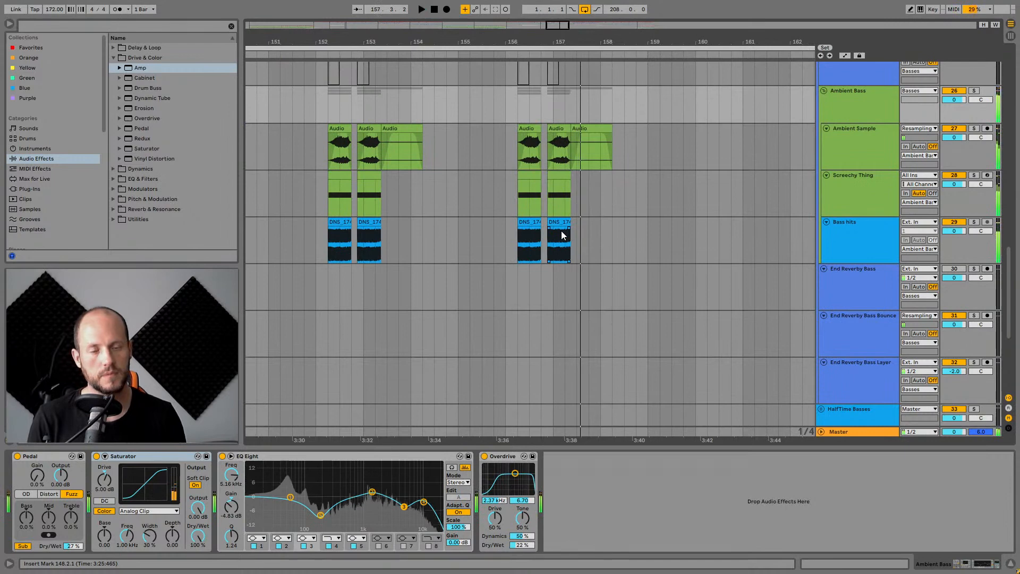
# Zoom out to the whole arrangement and scroll up through the bass group's tracks to review them.
pyautogui.scroll(-3, 598, 244)
pyautogui.scroll(5, 602, 242)
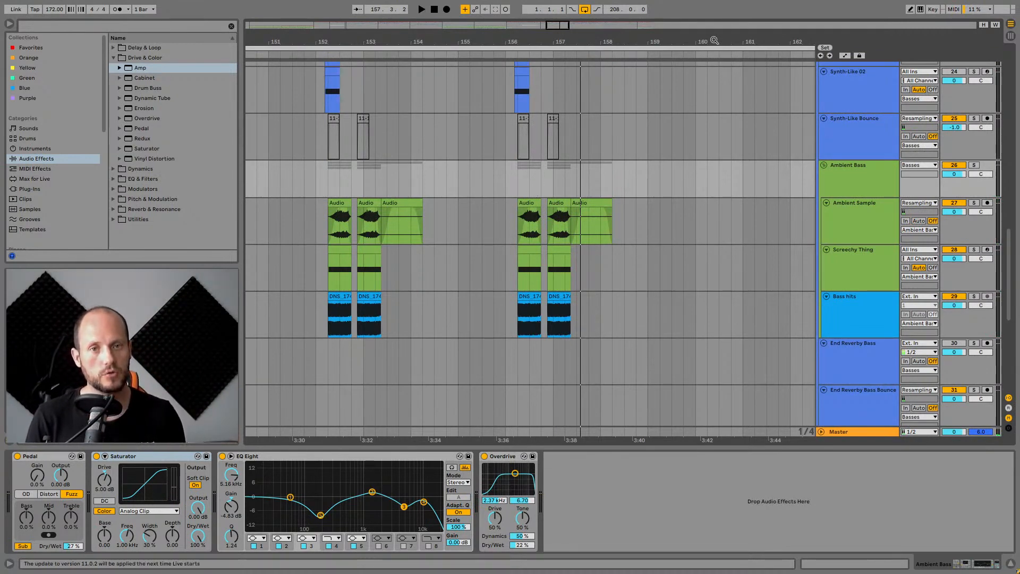
pyautogui.moveTo(711, 40); pyautogui.dragTo(671, 93)
pyautogui.scroll(10, 672, 90)
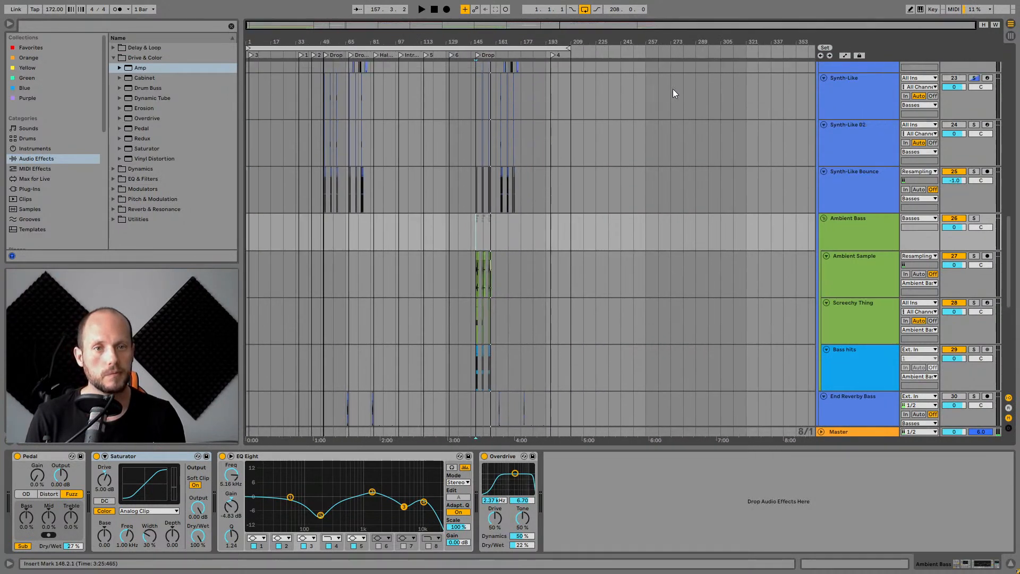
pyautogui.scroll(15, 869, 171)
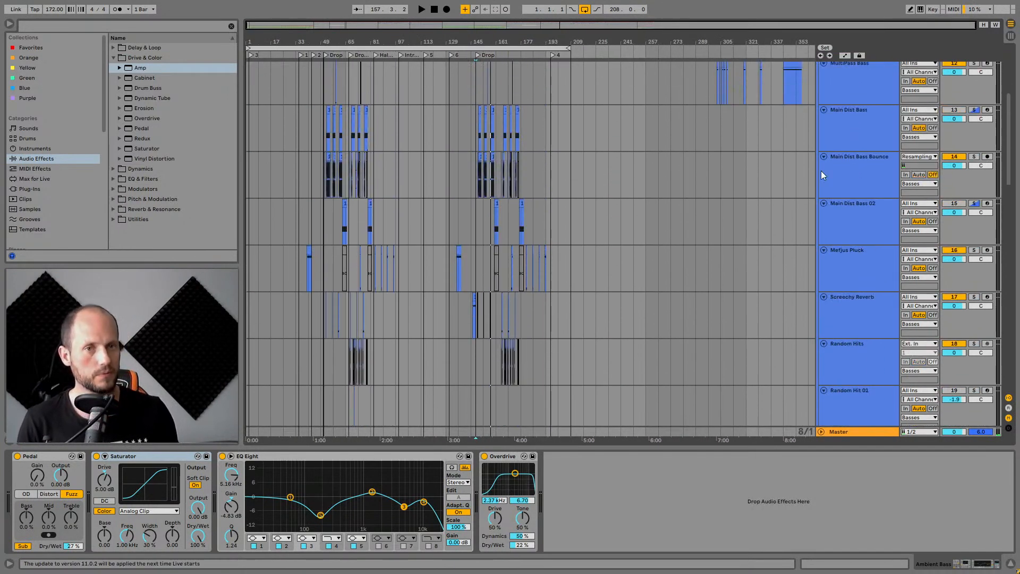